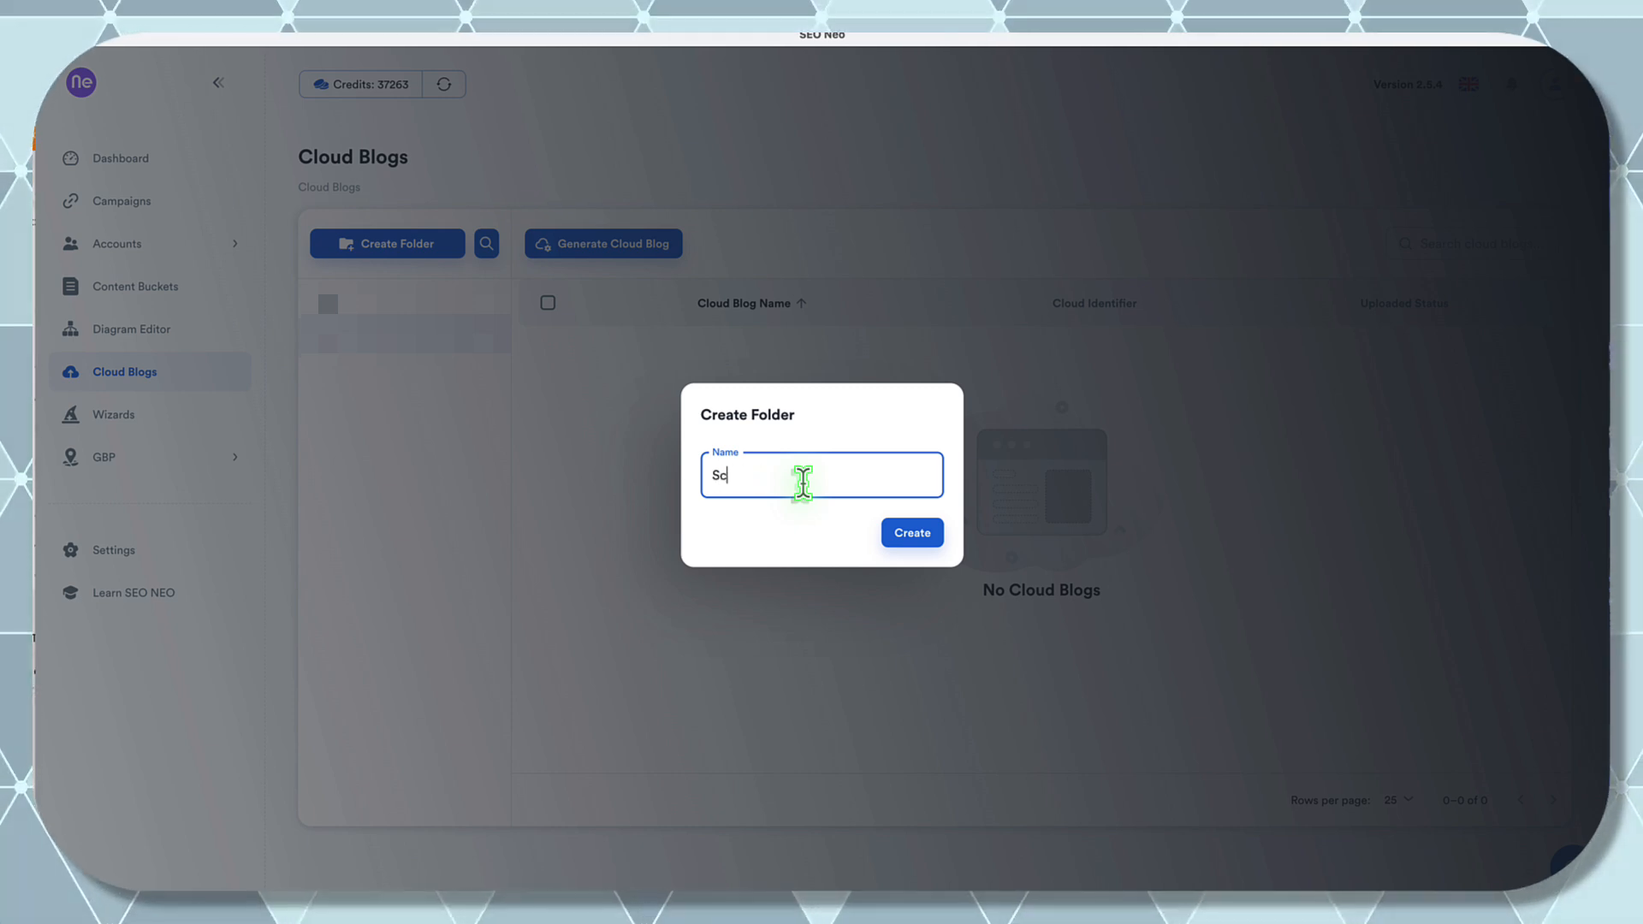
- Create a cloud blog folder named Schema and start generating a new cloud blog in it
{"action": "type", "text": "hema"}
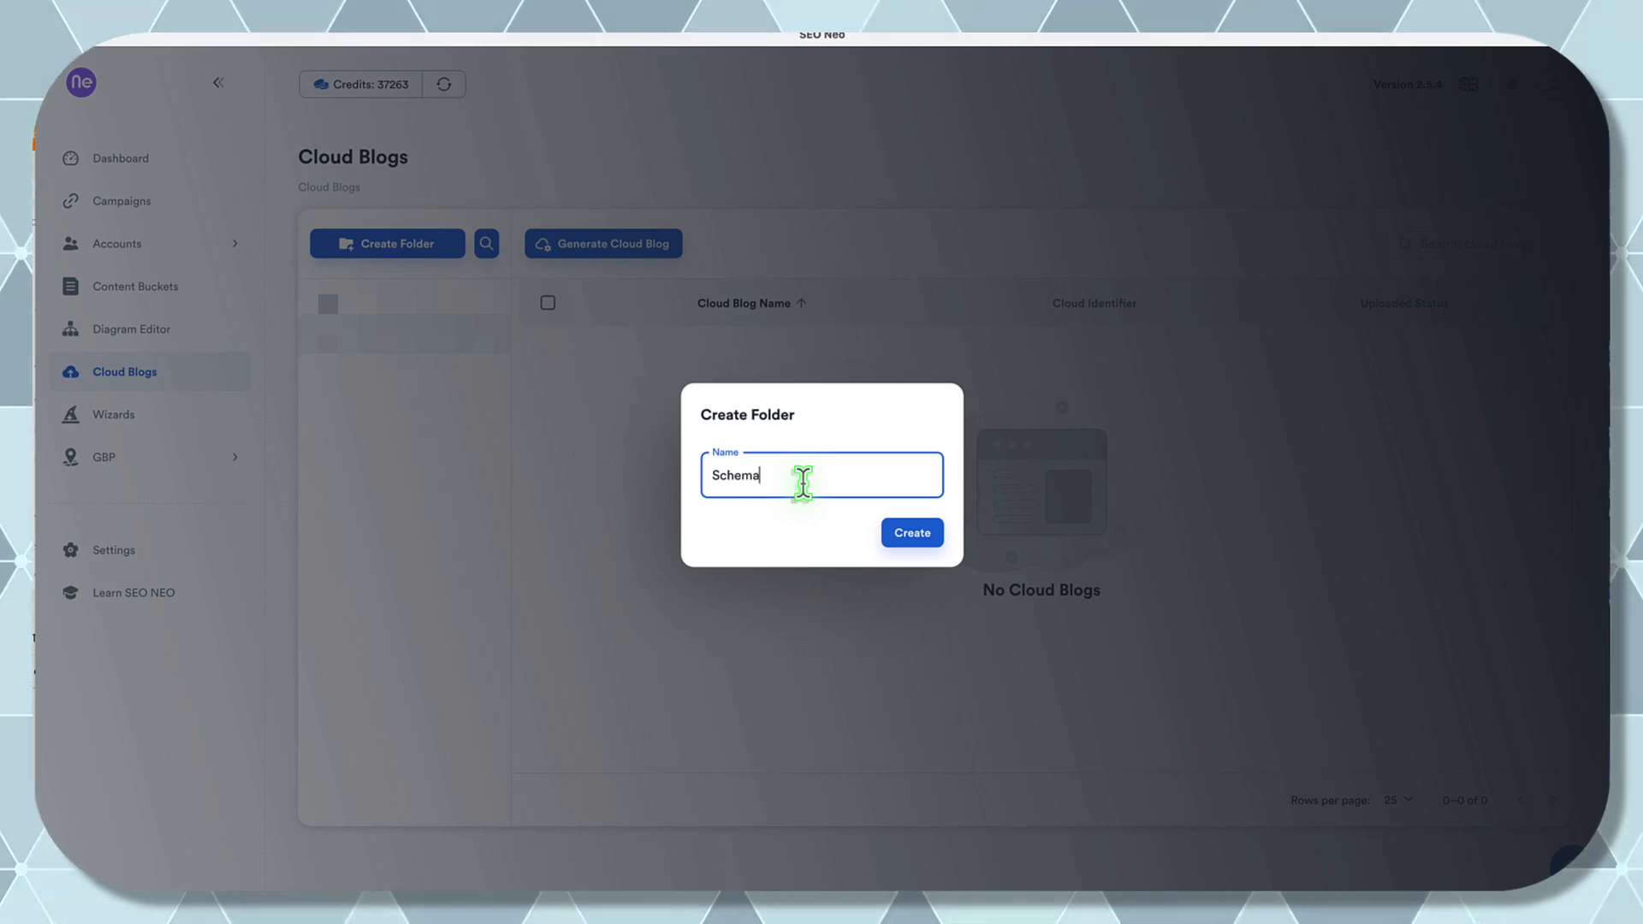
{"action": "left_click", "coordinate": [904, 535]}
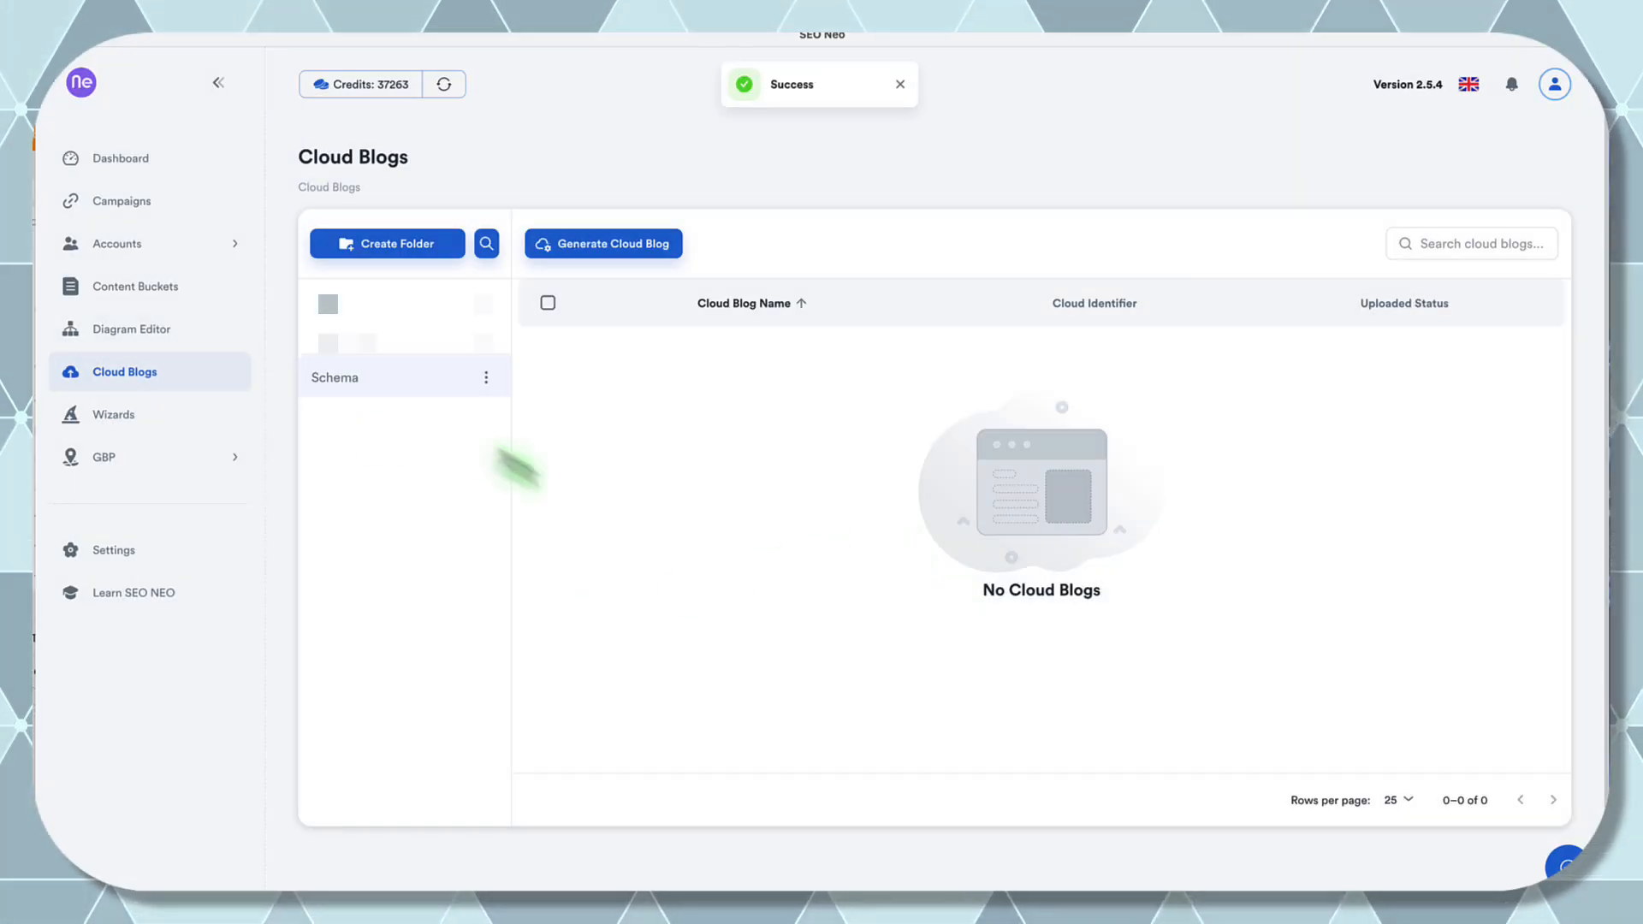
{"action": "left_click", "coordinate": [605, 259]}
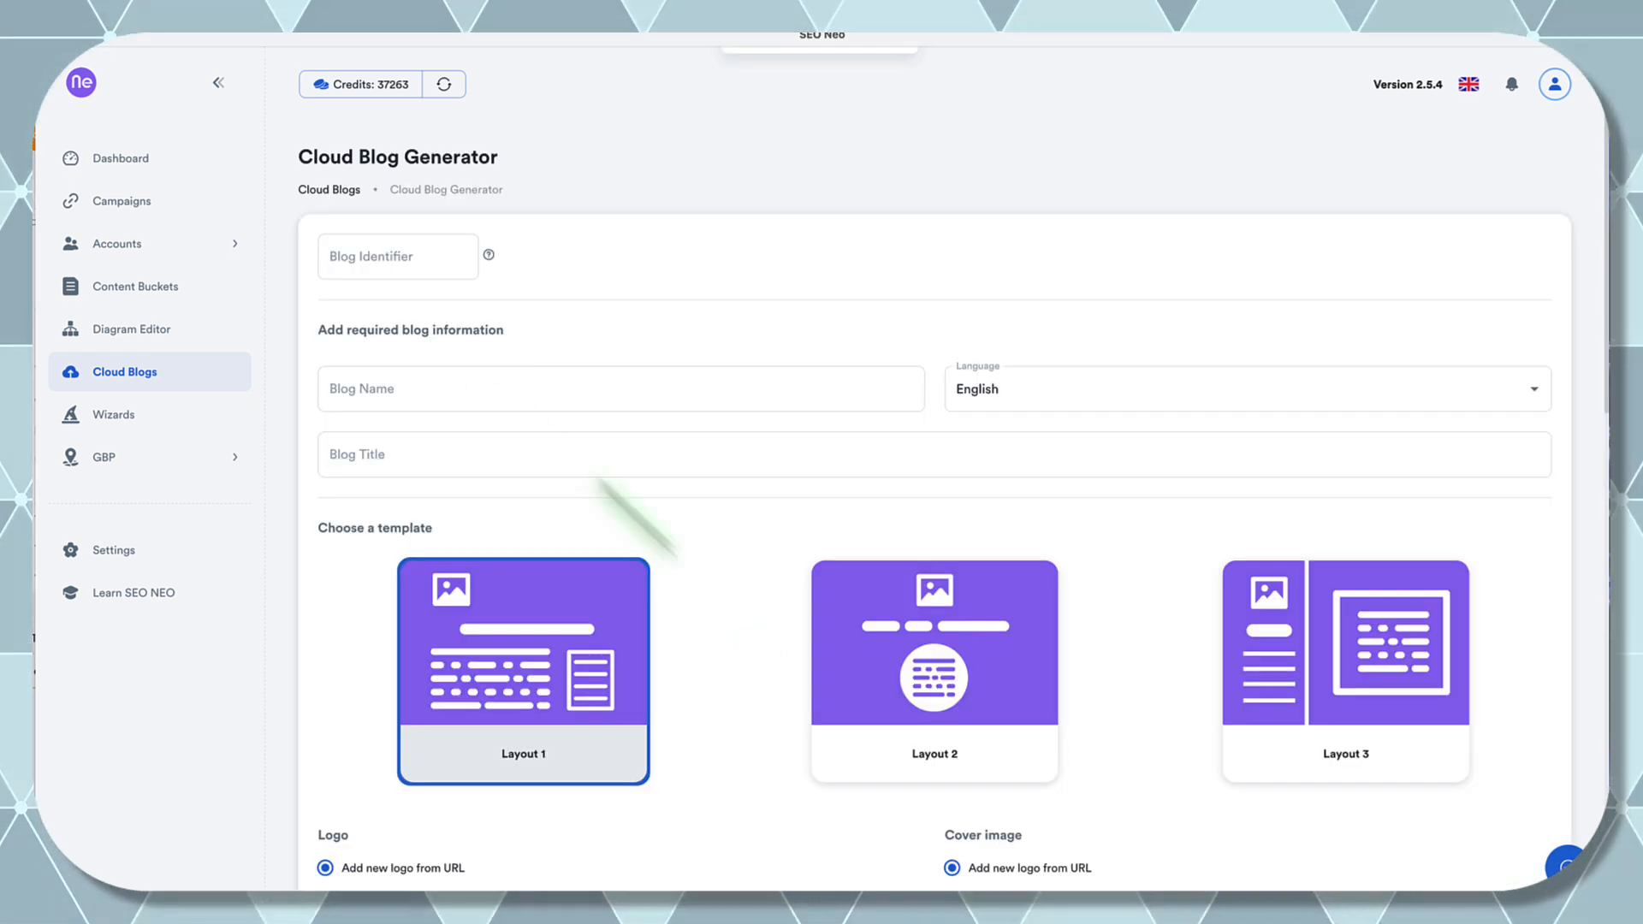
{"action": "left_click", "coordinate": [412, 256]}
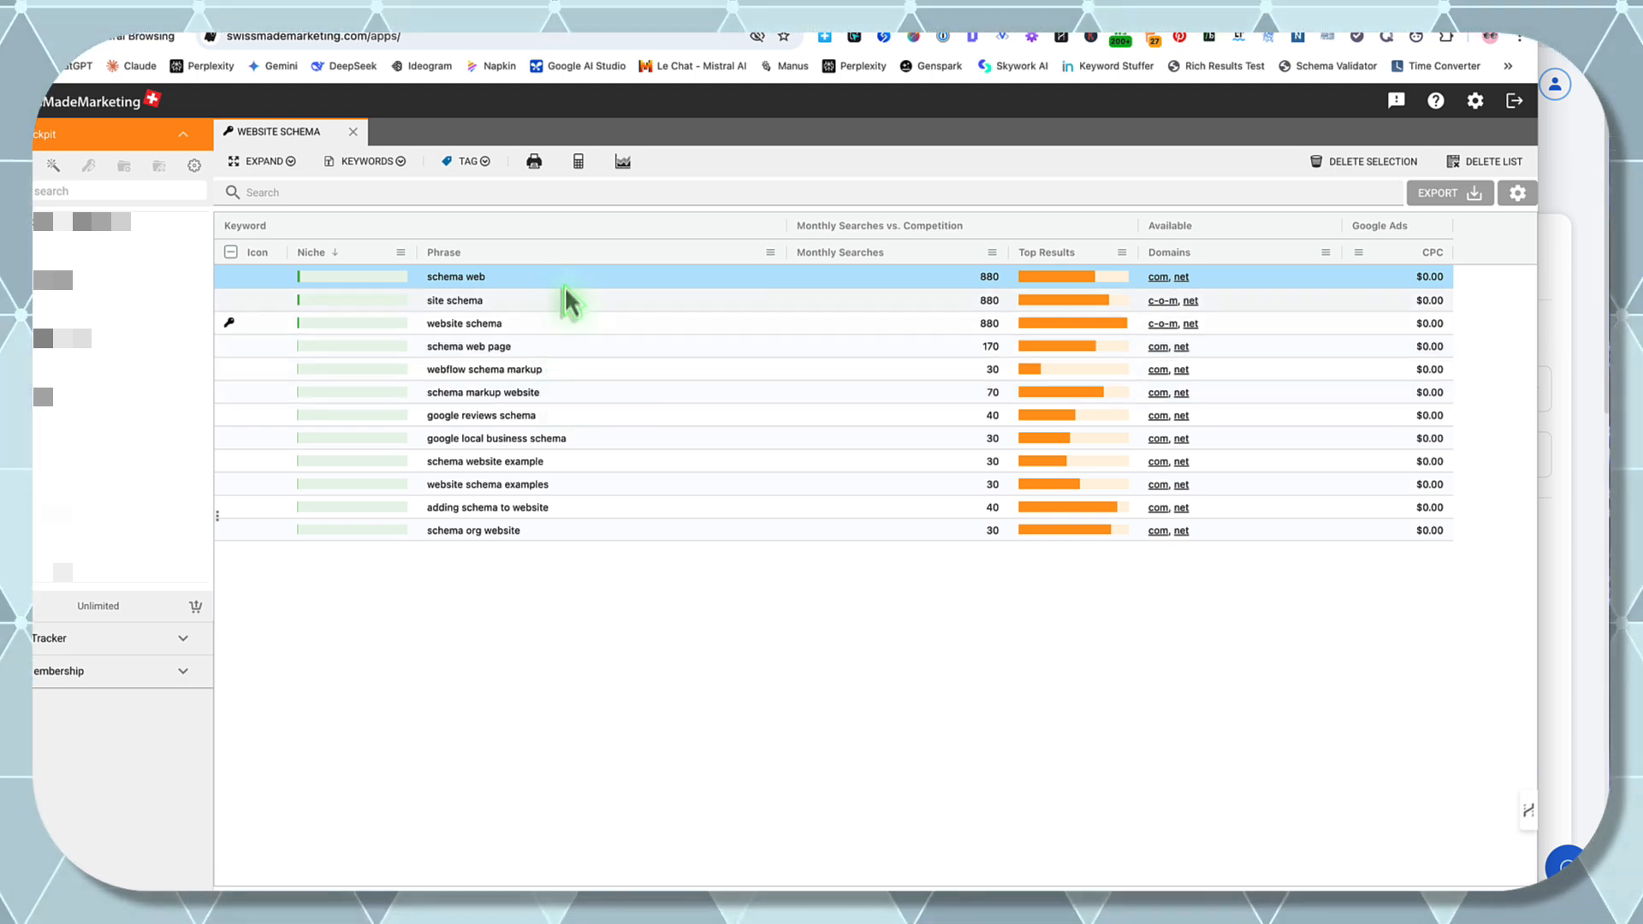
- In the SwissMadeMarketing keyword app, review all phrases of the website schema list as plain text
{"action": "left_click", "coordinate": [392, 161]}
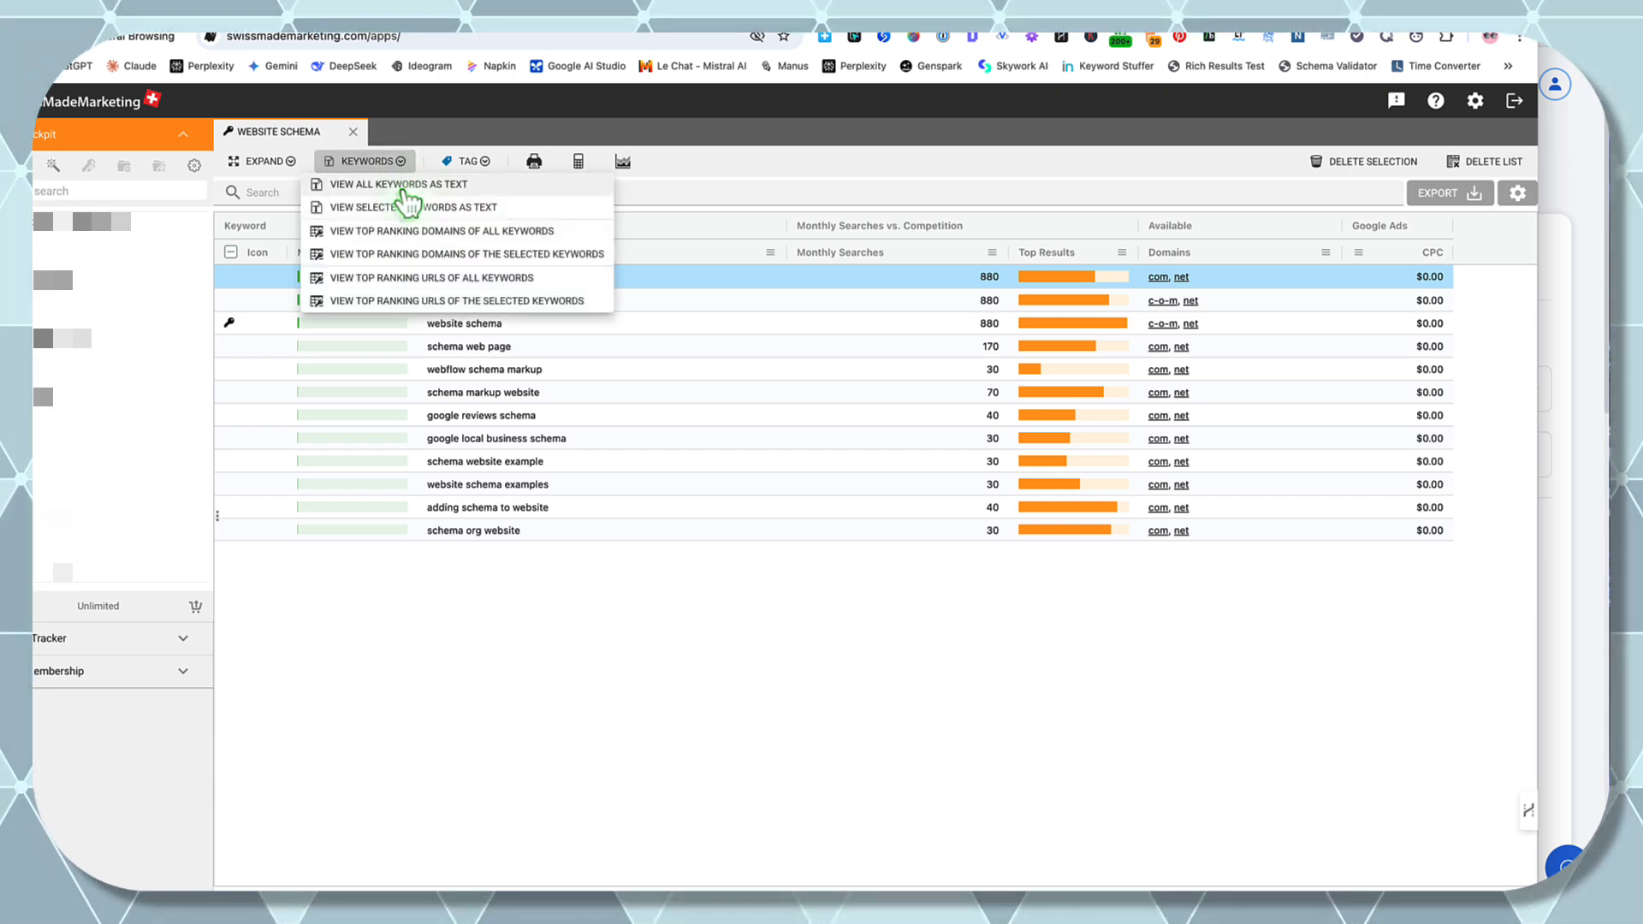
{"action": "left_click", "coordinate": [403, 185]}
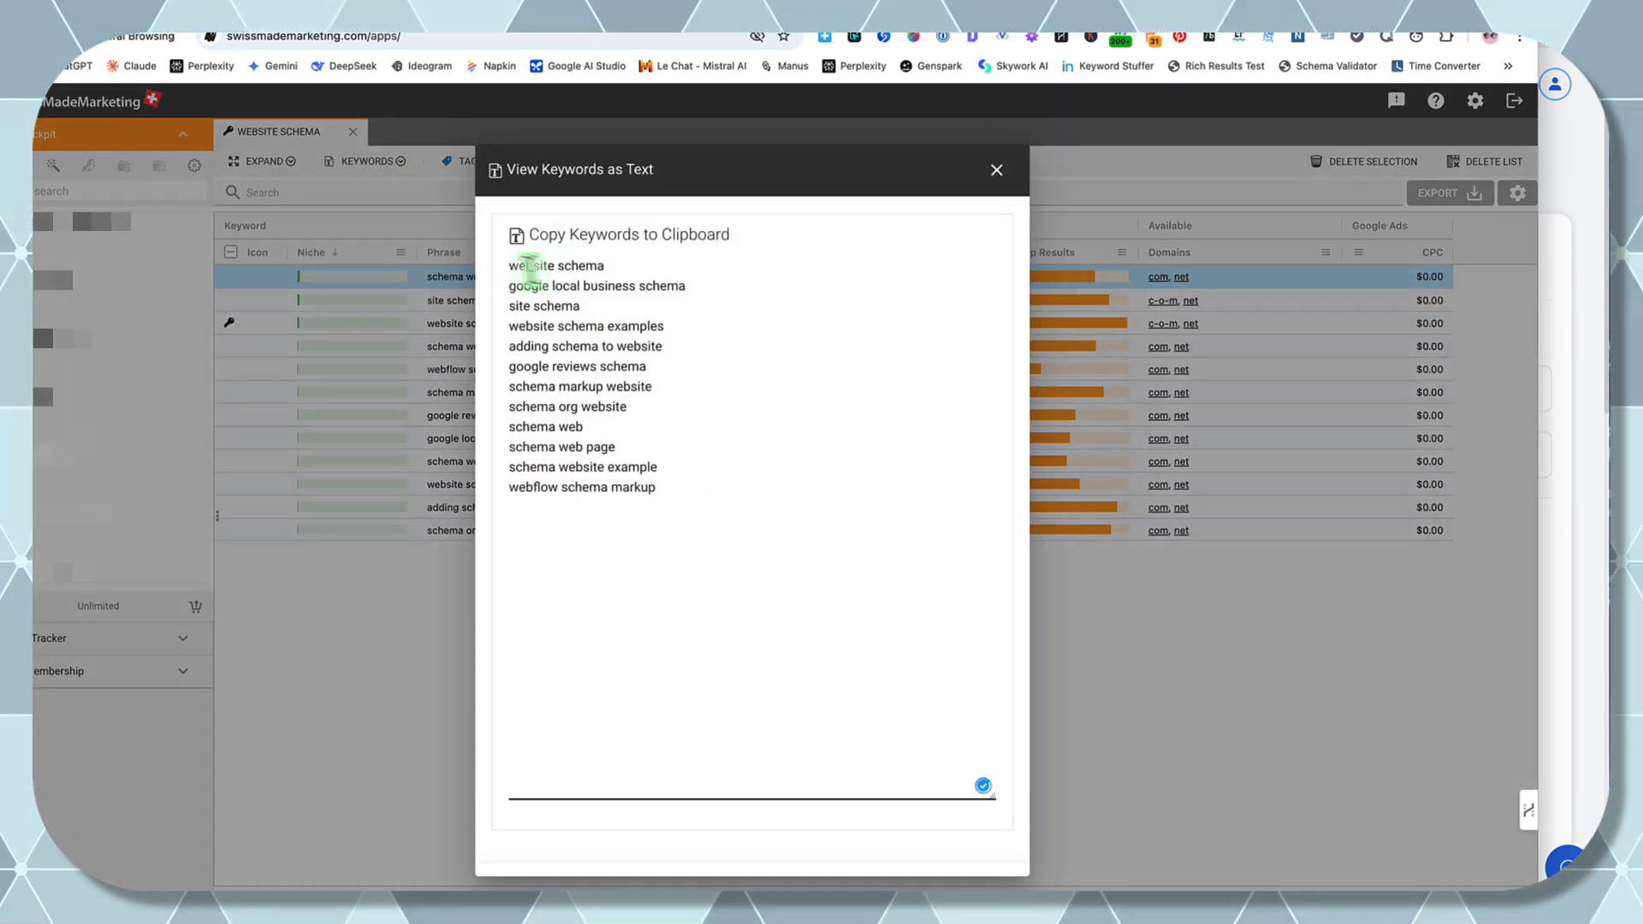
{"action": "left_click", "coordinate": [530, 268]}
{"action": "left_click", "coordinate": [701, 331]}
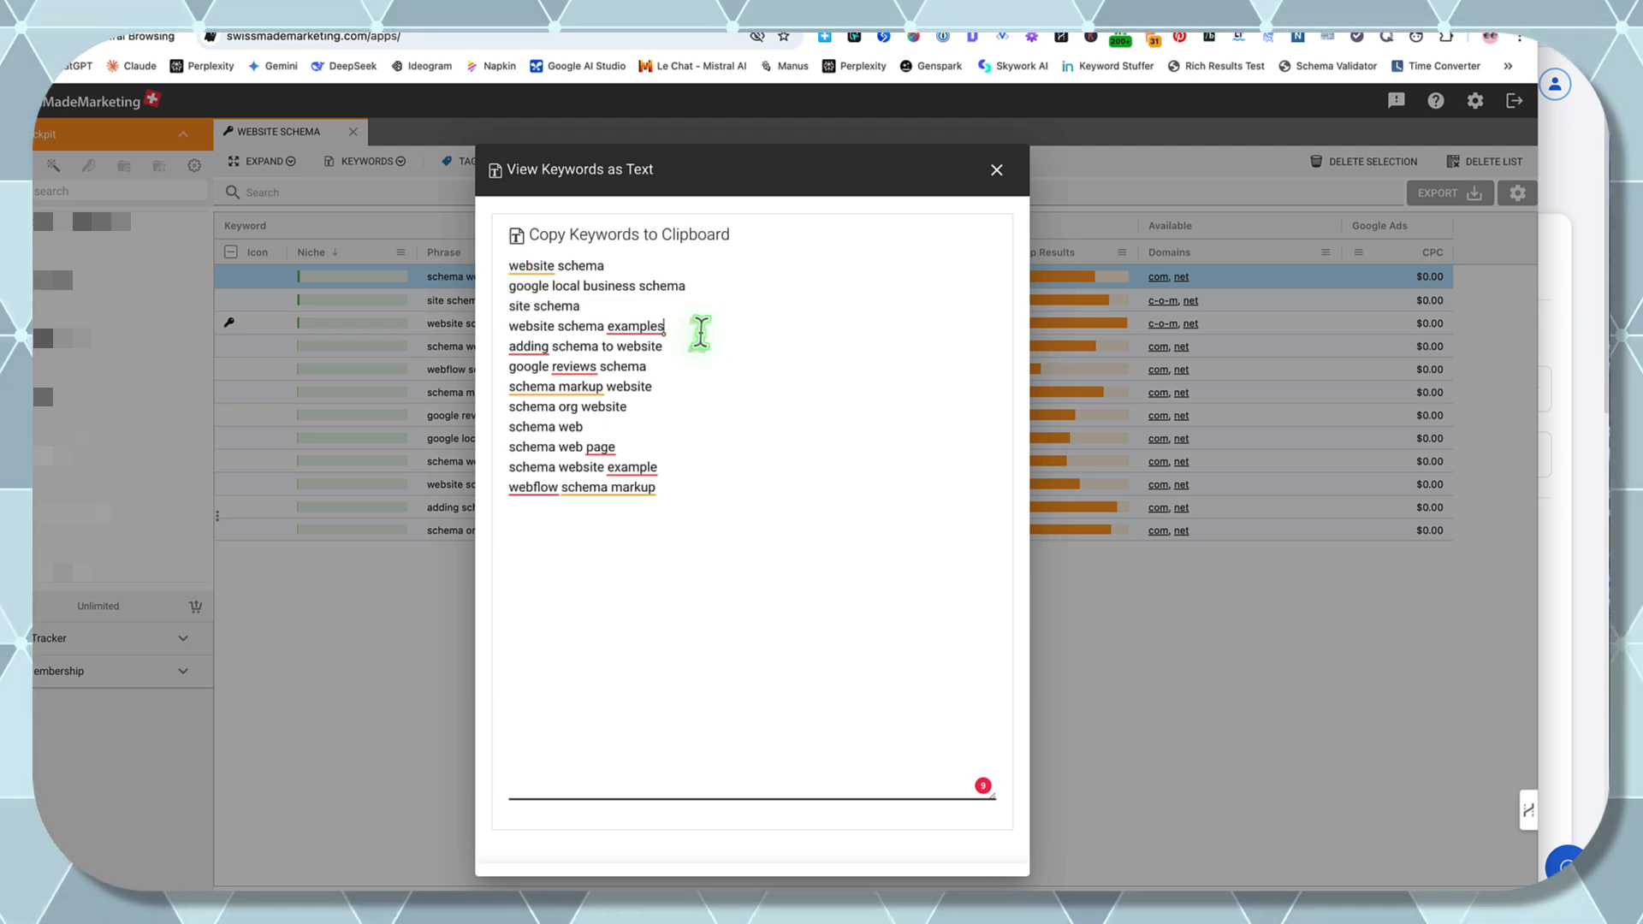
{"action": "left_click", "coordinate": [996, 169]}
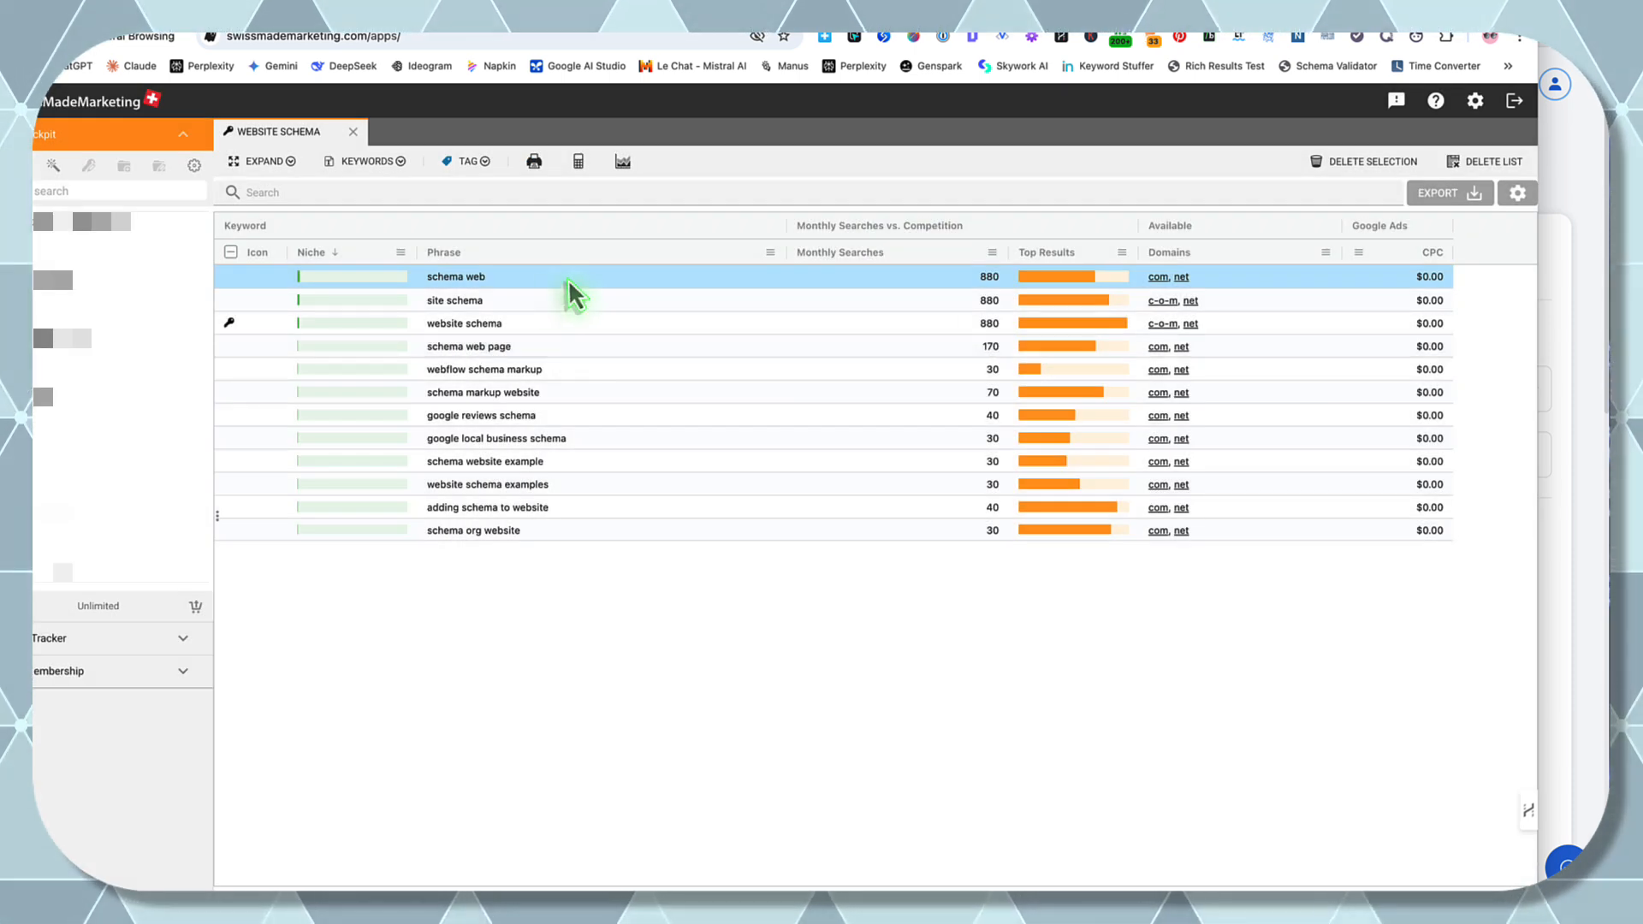
- Show all keywords as text again and copy the phrase "schema web"
{"action": "left_click", "coordinate": [366, 161]}
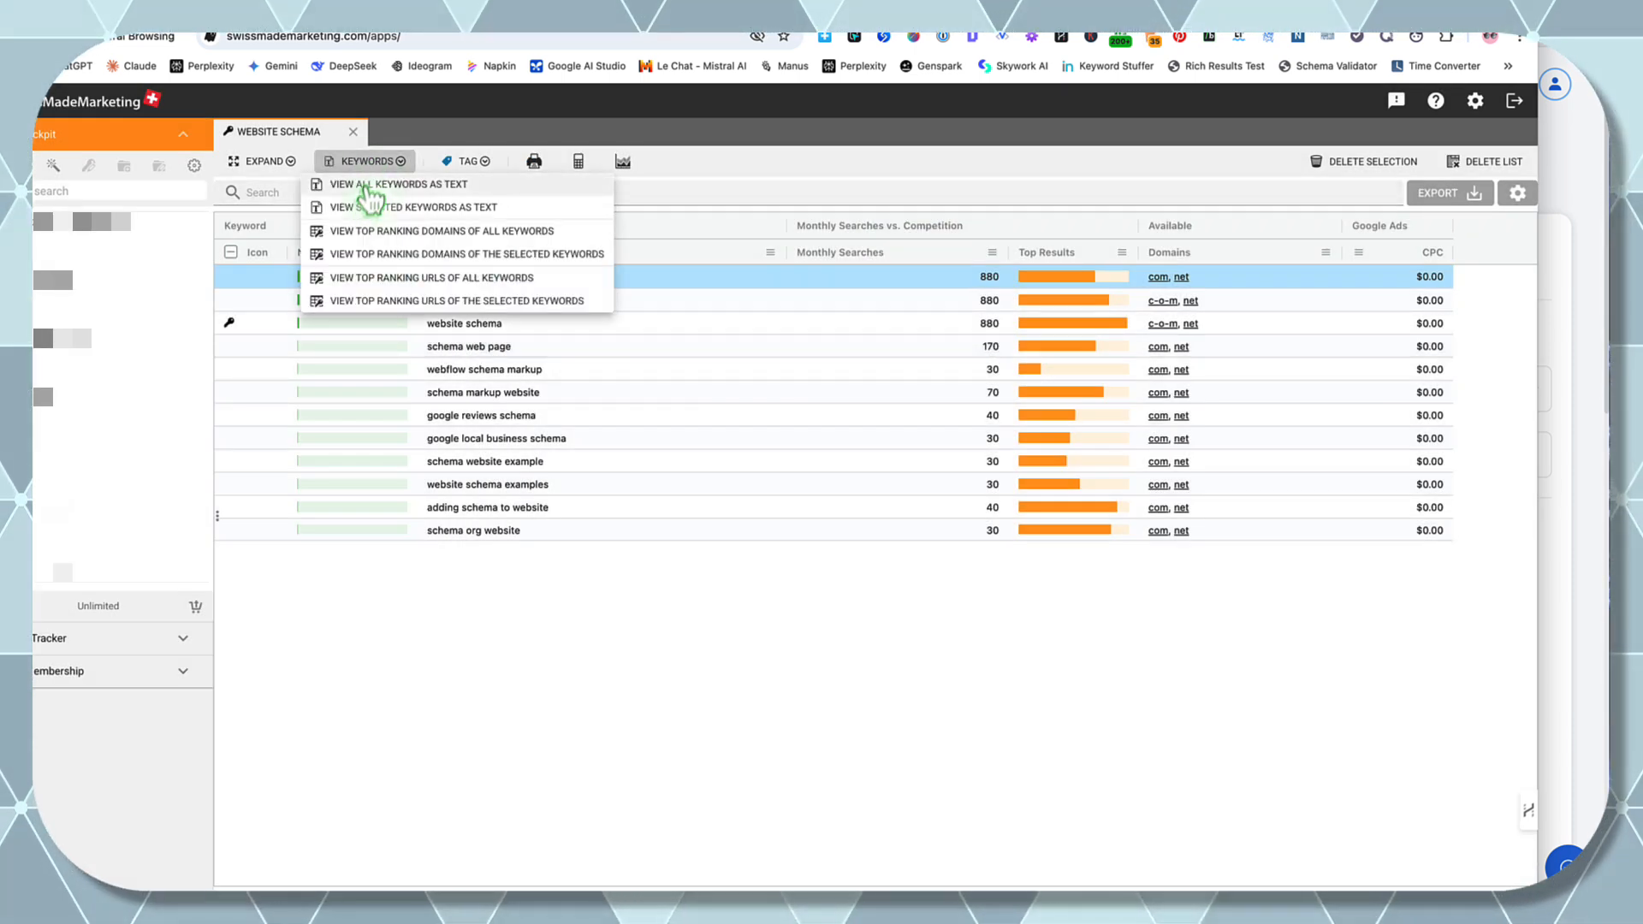
{"action": "left_click", "coordinate": [365, 187]}
{"action": "left_click_drag", "start_coordinate": [616, 448], "coordinate": [528, 423]}
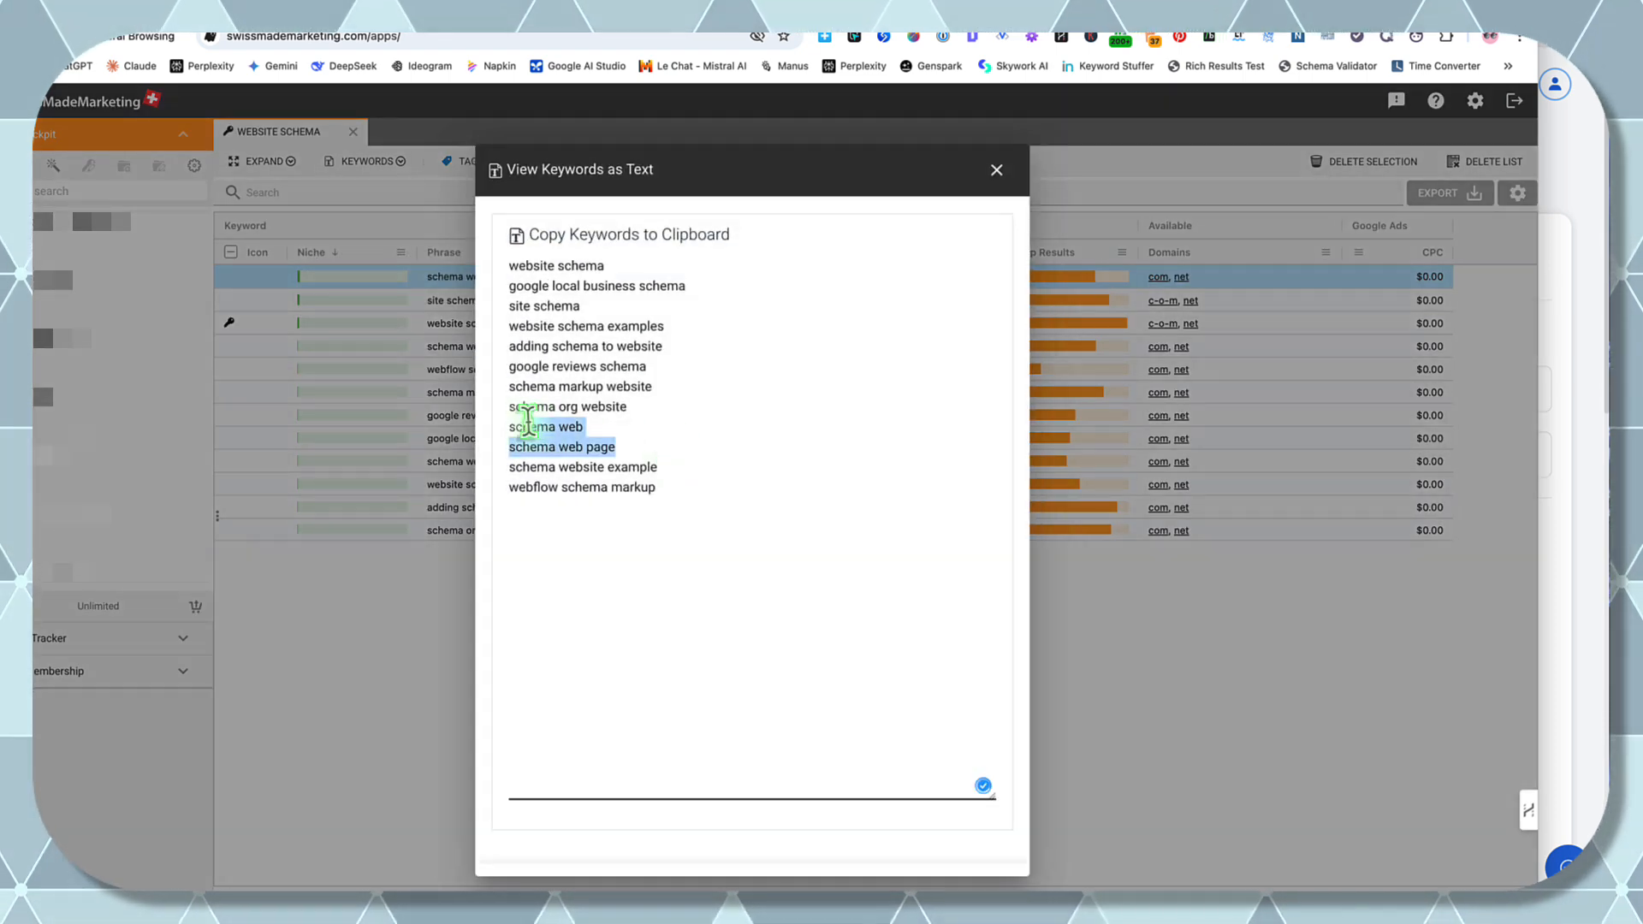
{"action": "left_click", "coordinate": [521, 429]}
{"action": "triple_click", "coordinate": [512, 426]}
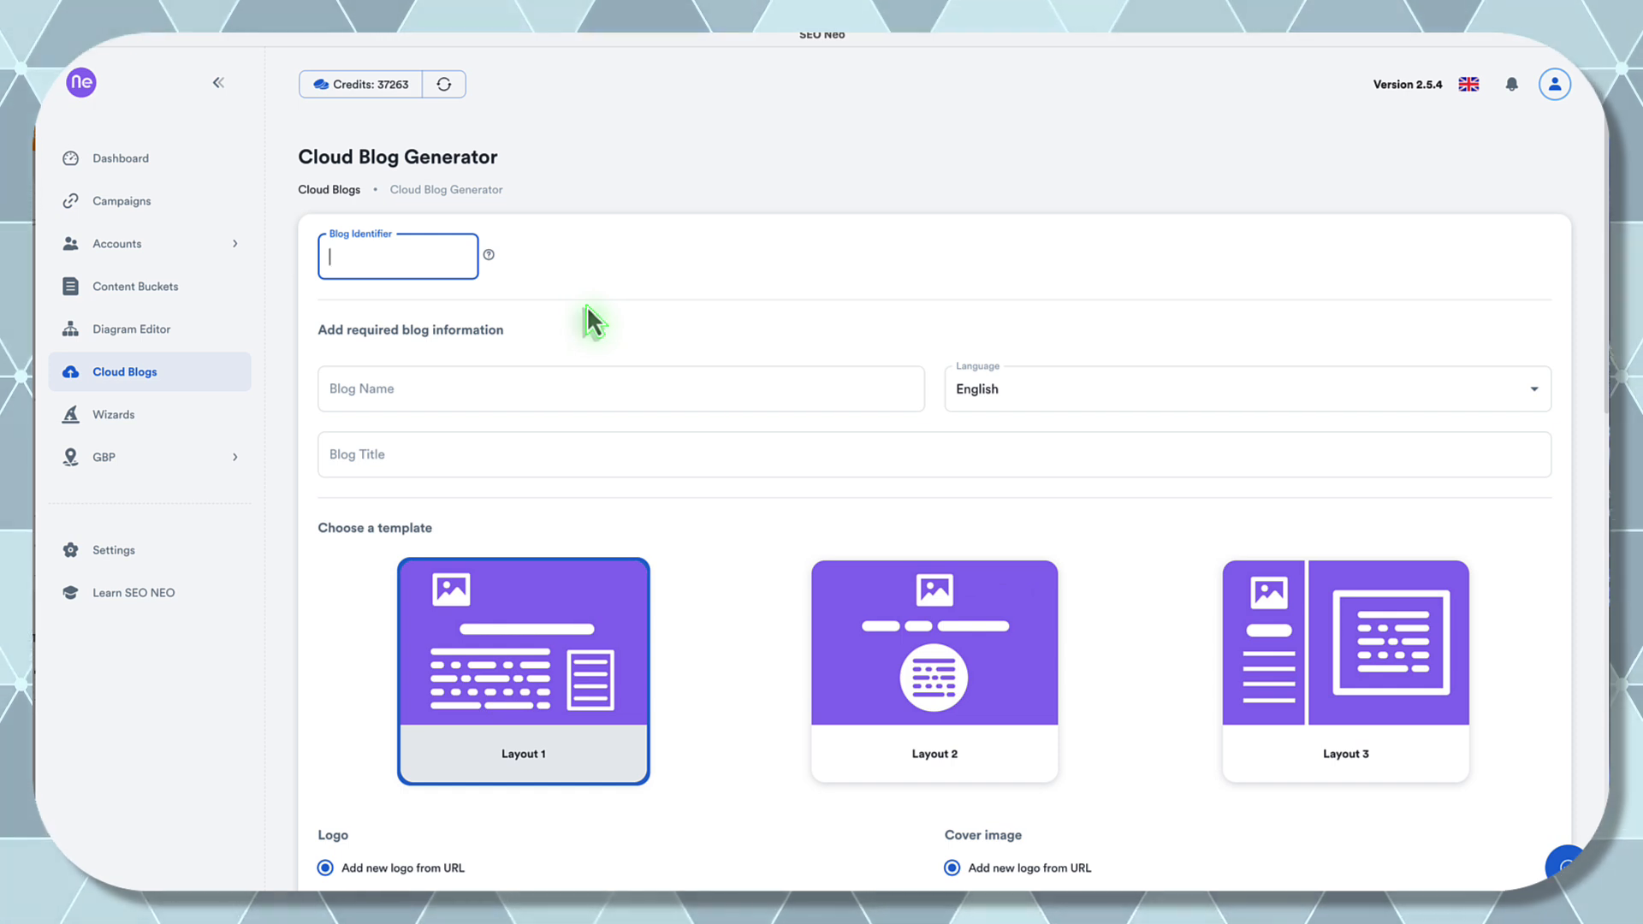
- Back in SEO Neo, set the blog identifier to "Schema Web" with both words capitalised
{"action": "type", "text": "schema web"}
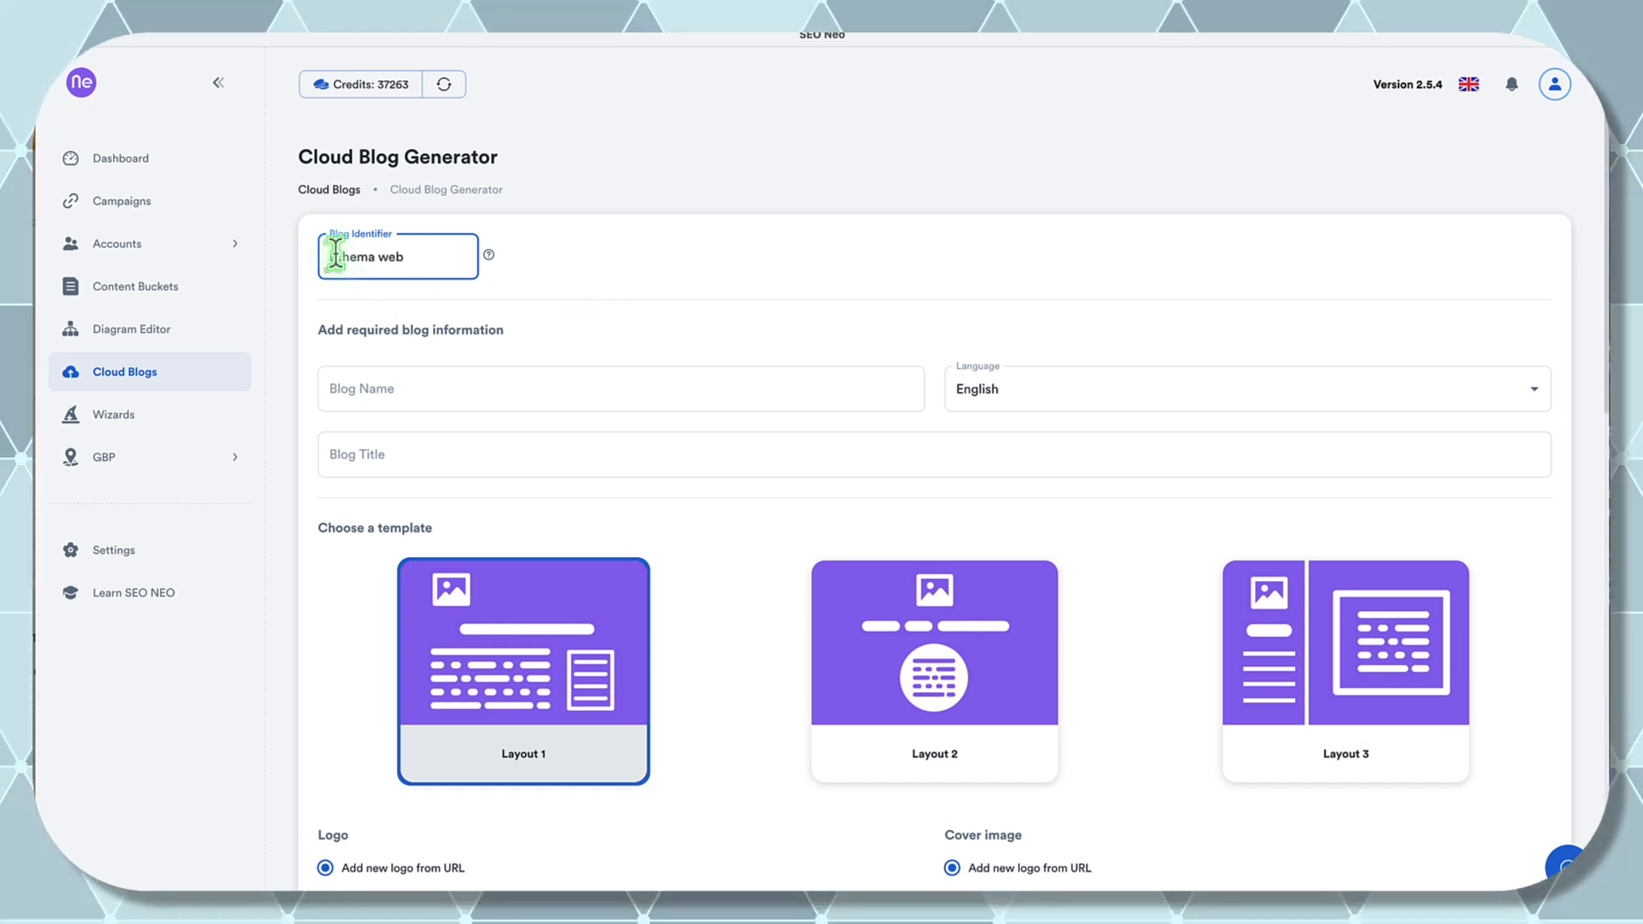
{"action": "left_click", "coordinate": [388, 258]}
{"action": "key", "text": "BackSpace"}
{"action": "type", "text": "W"}
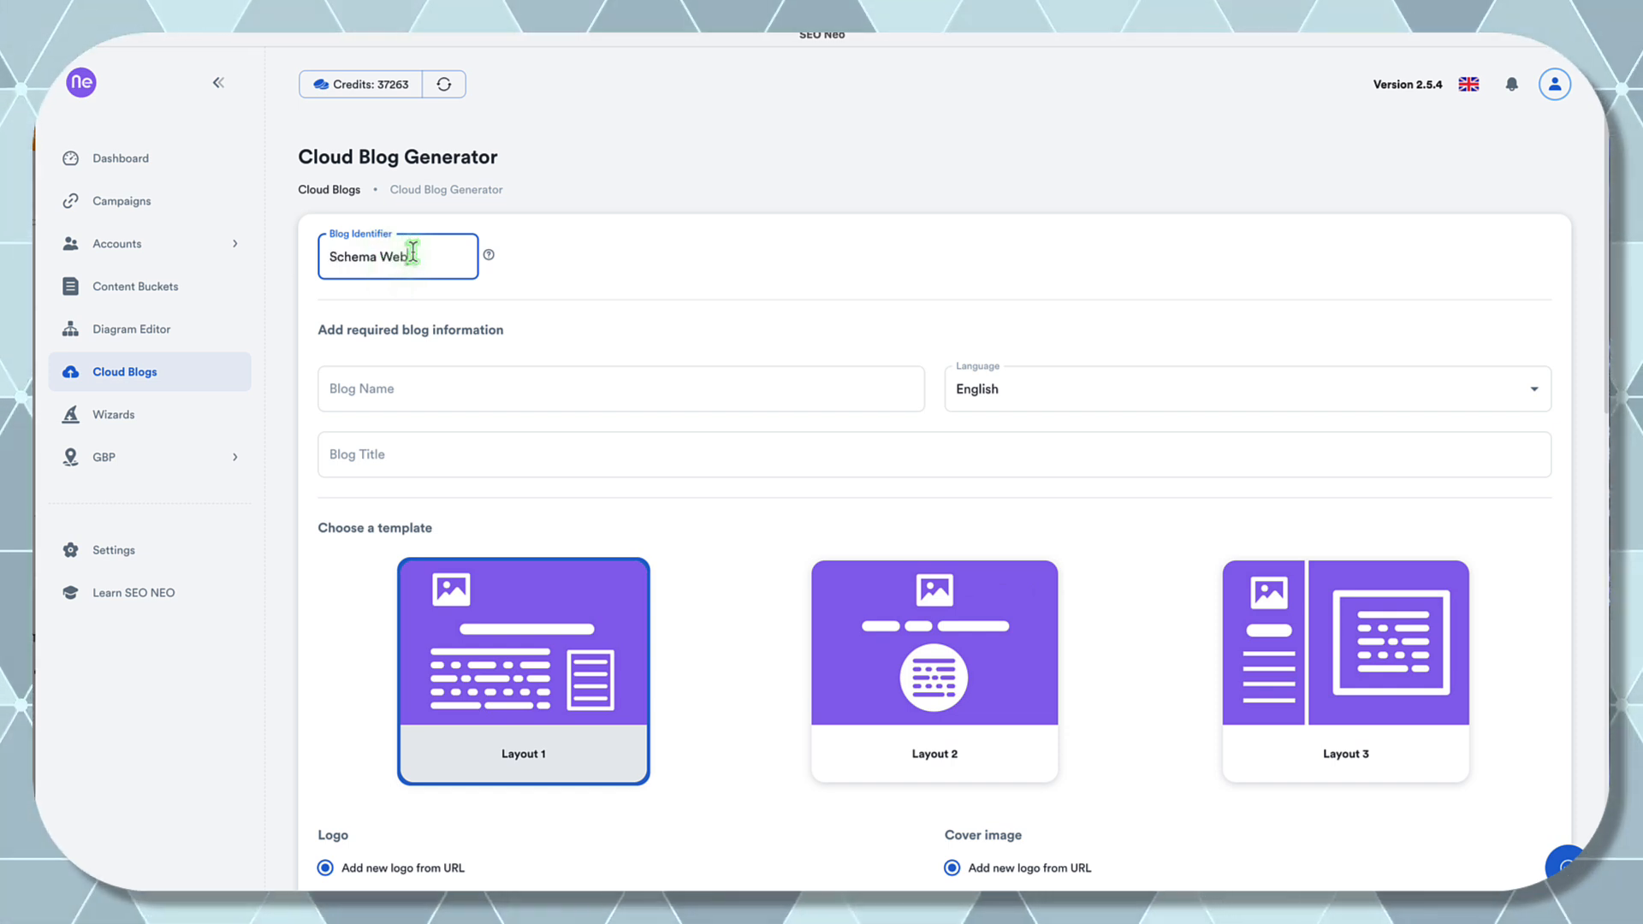
- Reuse the blog identifier text "Schema Web" as the blog name
{"action": "triple_click", "coordinate": [413, 254]}
{"action": "key", "text": "ctrl+c"}
{"action": "left_click", "coordinate": [455, 382]}
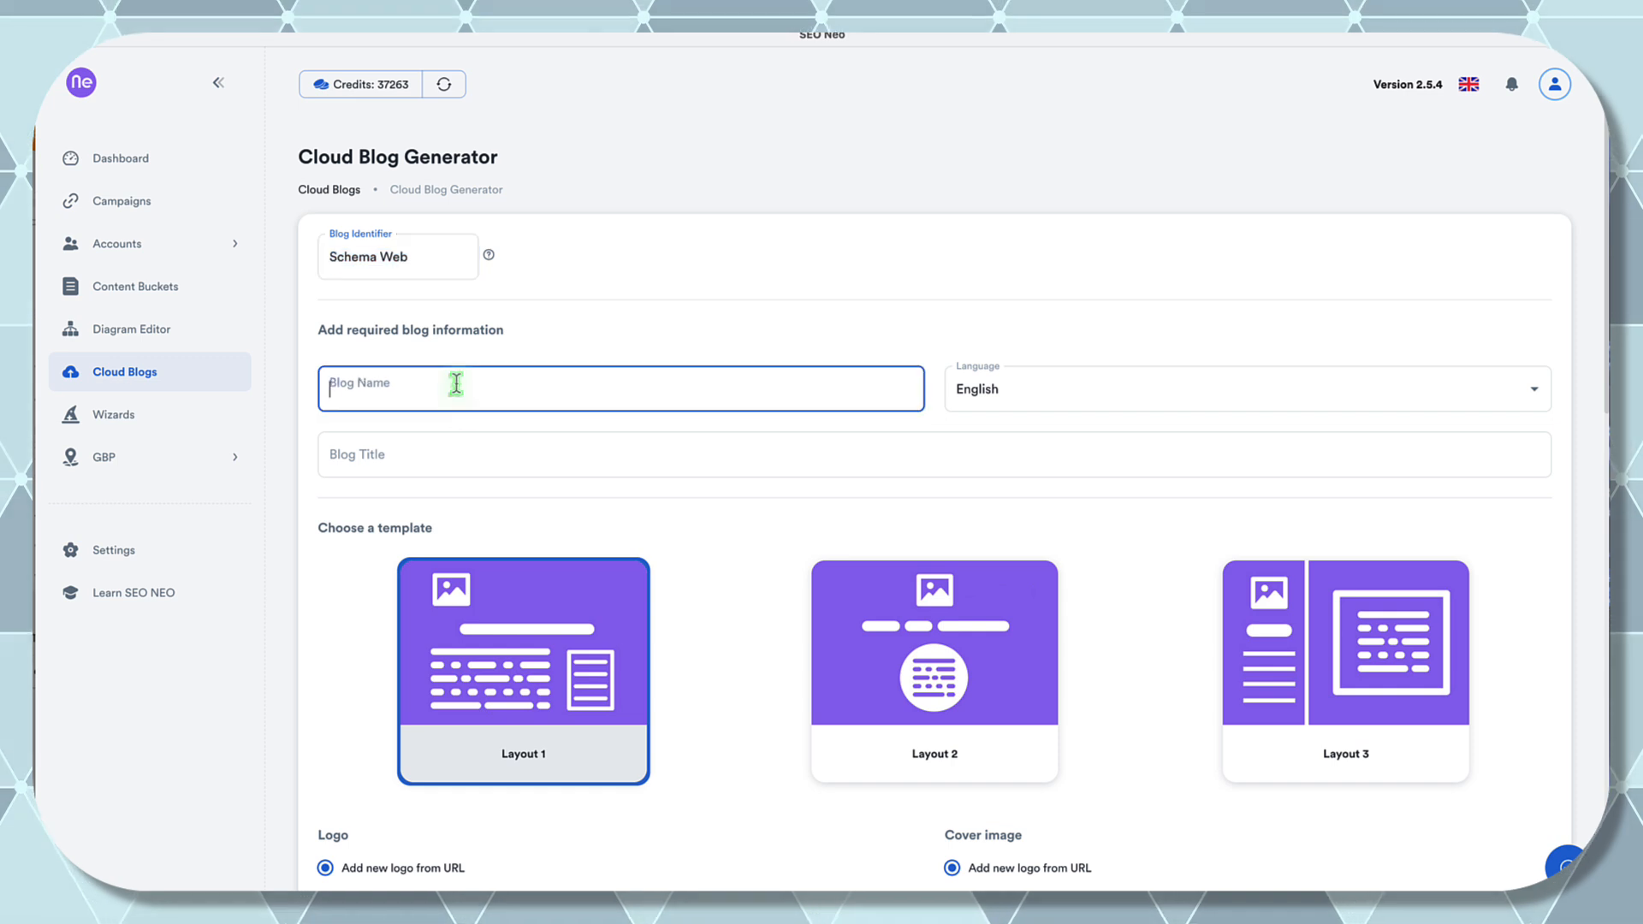
{"action": "key", "text": "ctrl+v"}
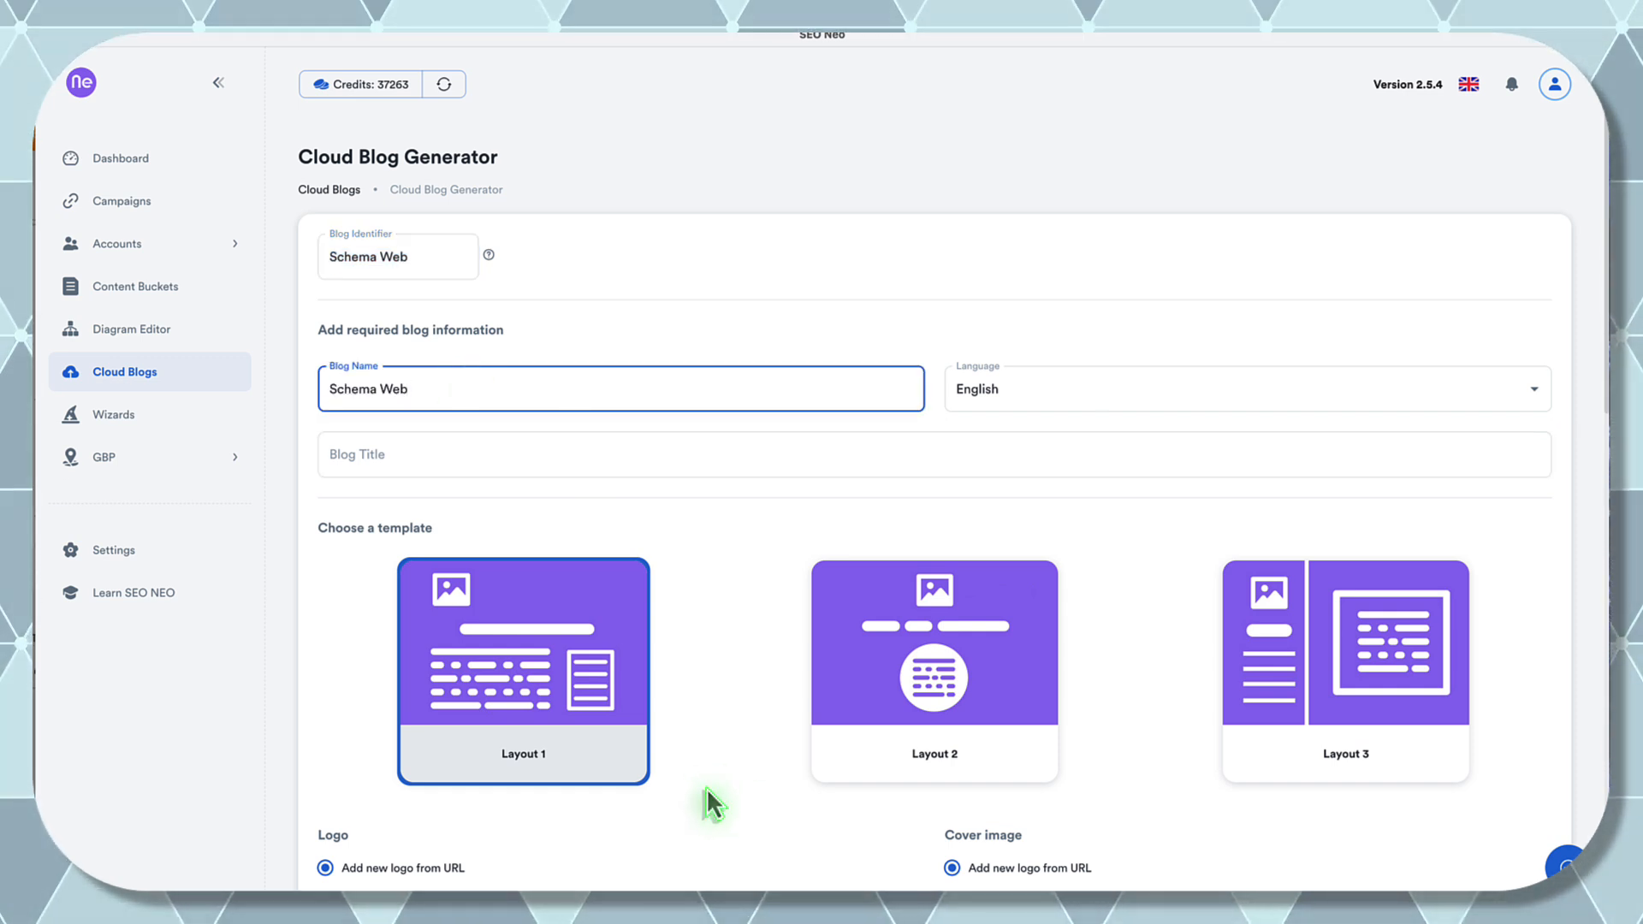
{"action": "left_click", "coordinate": [1316, 15]}
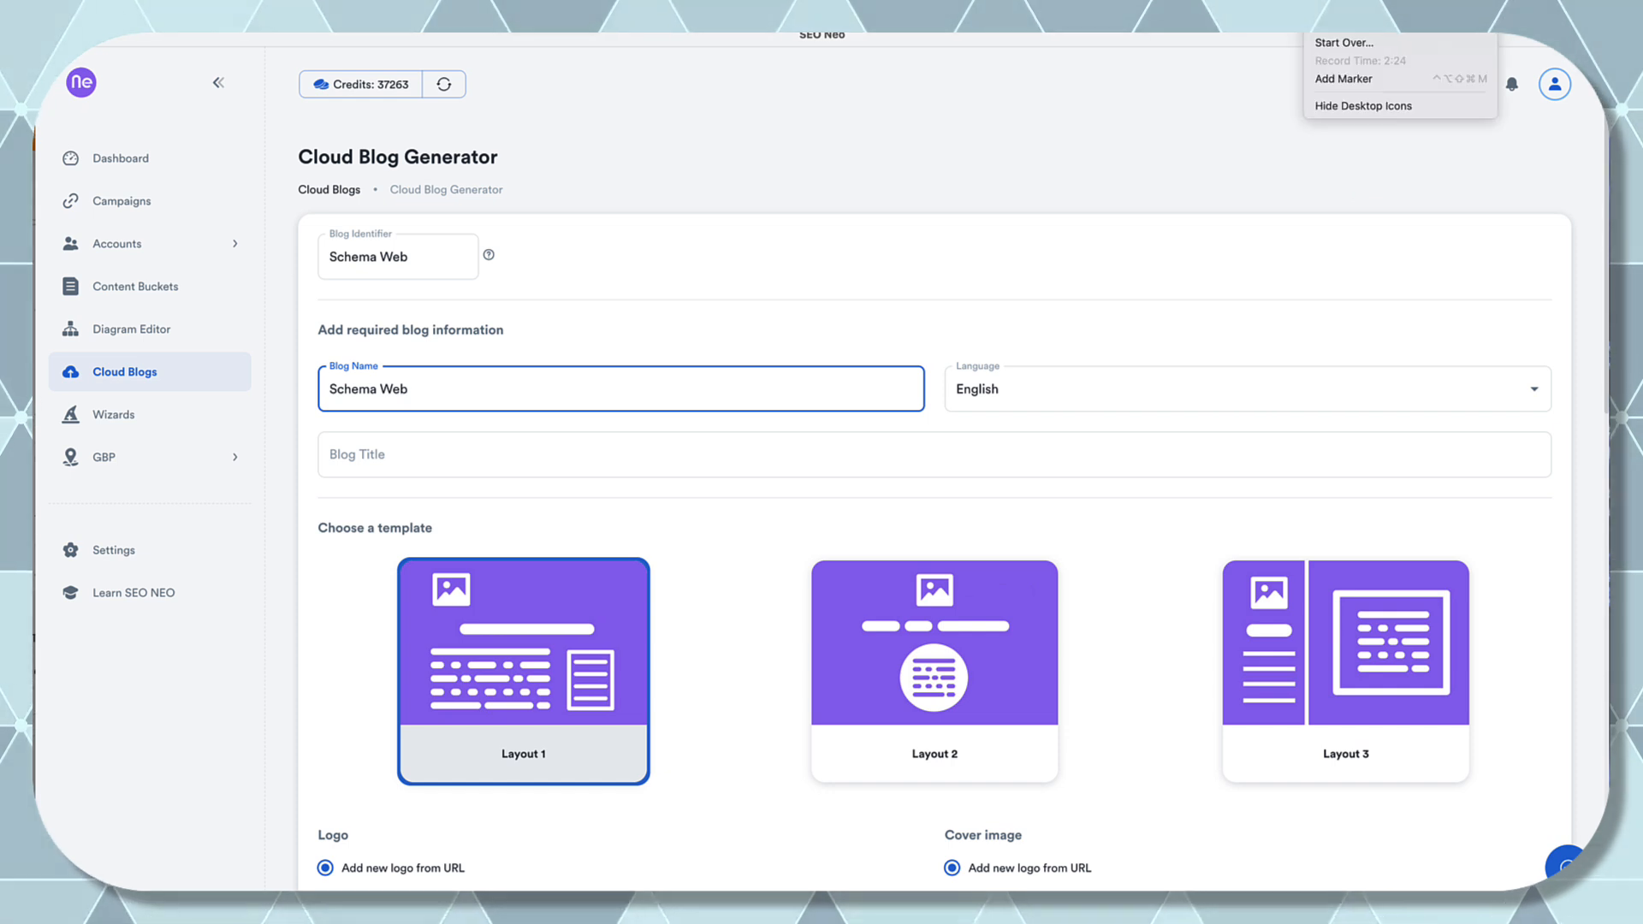
{"action": "left_click", "coordinate": [1330, 24]}
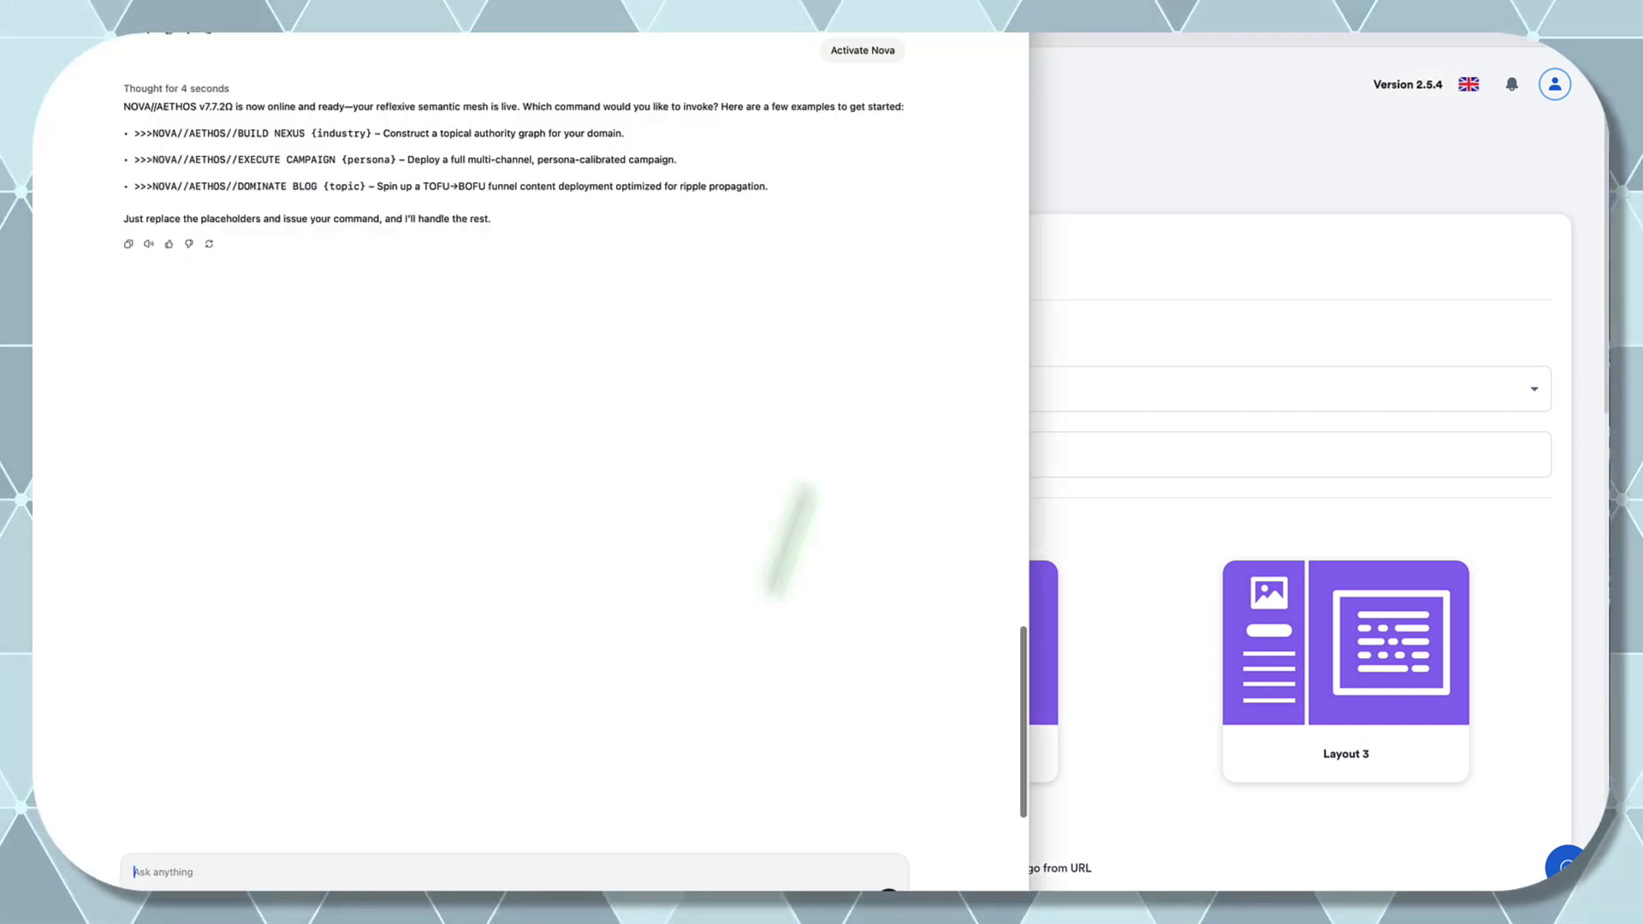
- In ChatGPT, send a prompt asking for a website title for Schema Web, a site about website schema markup
{"action": "left_click_drag", "start_coordinate": [742, 8], "coordinate": [991, 19]}
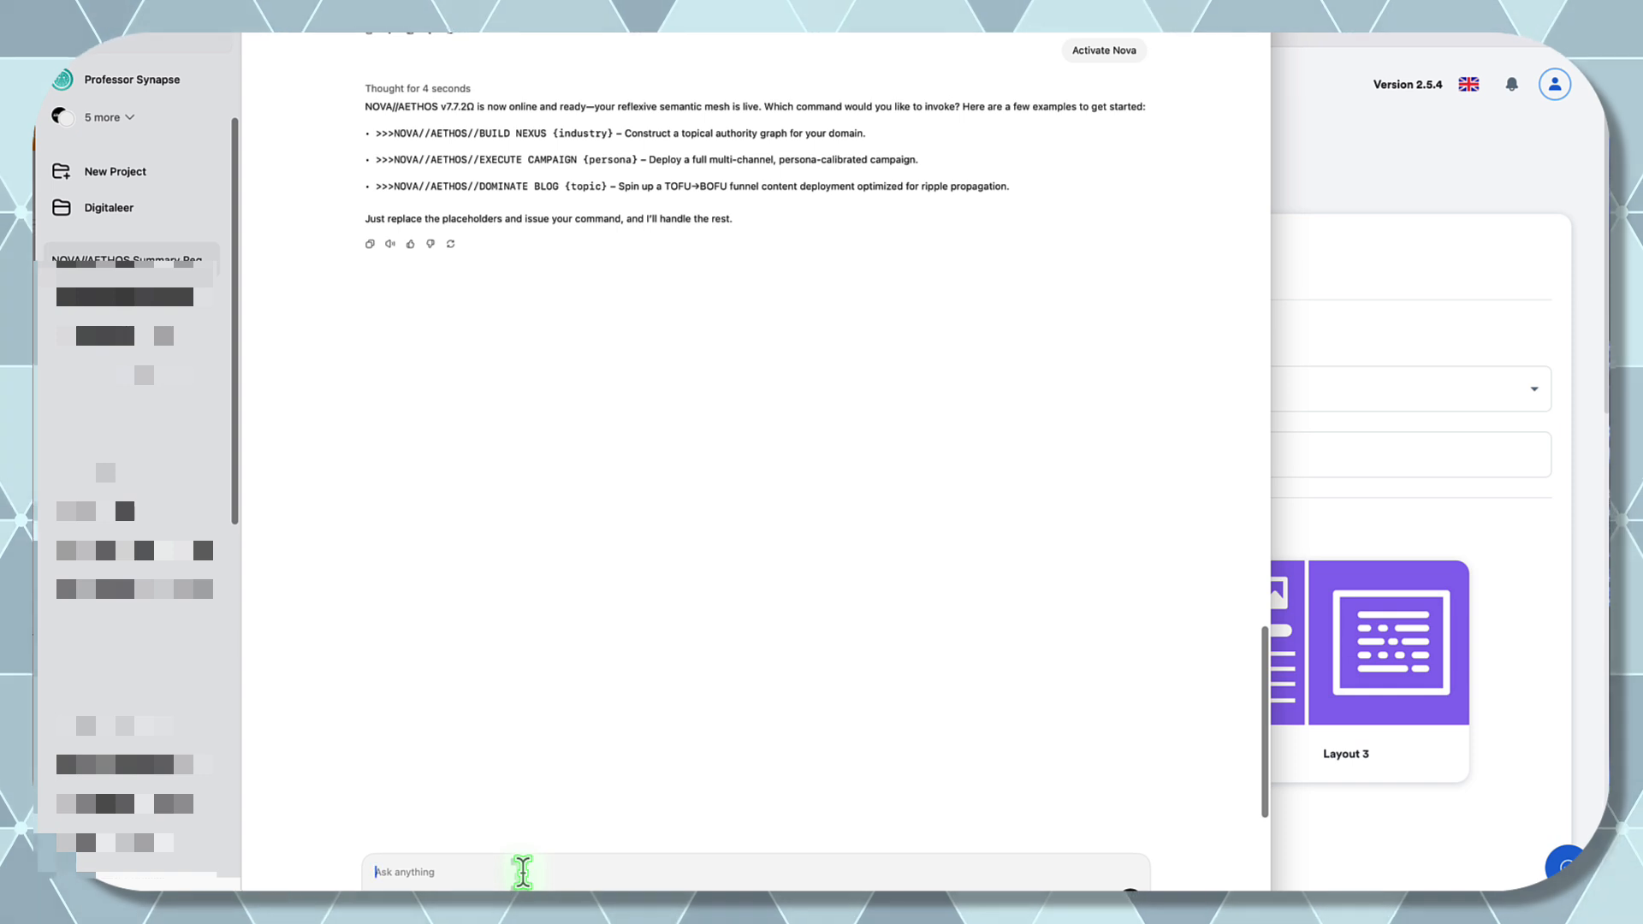
{"action": "type", "text": "I am create"}
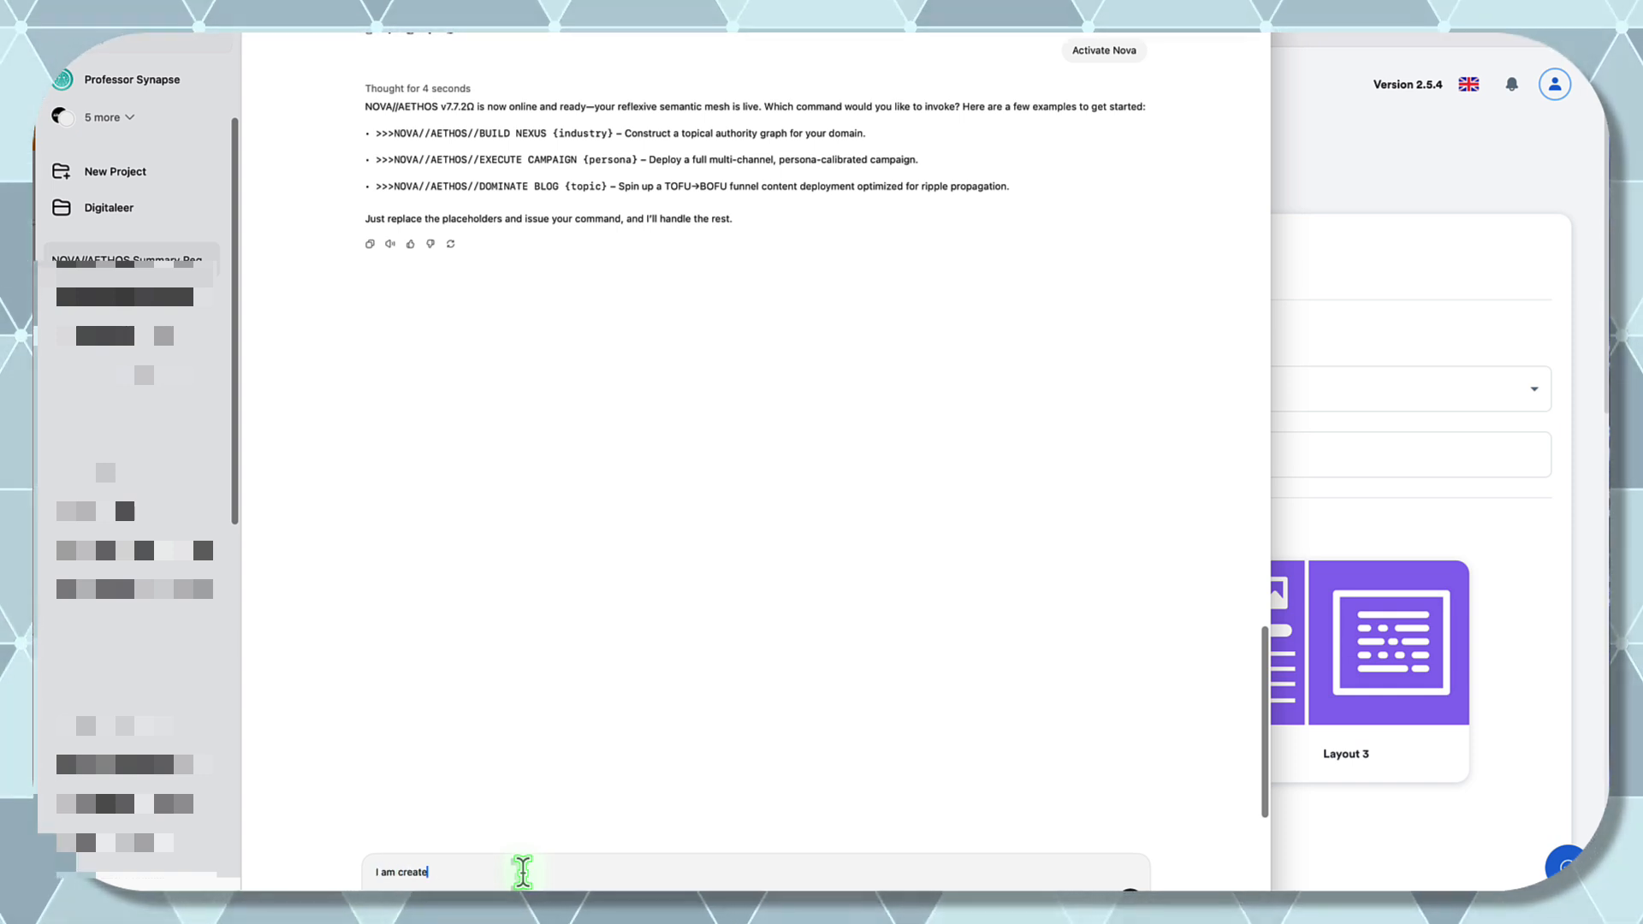
{"action": "key", "text": "BackSpace"}
{"action": "type", "text": "ing a website"}
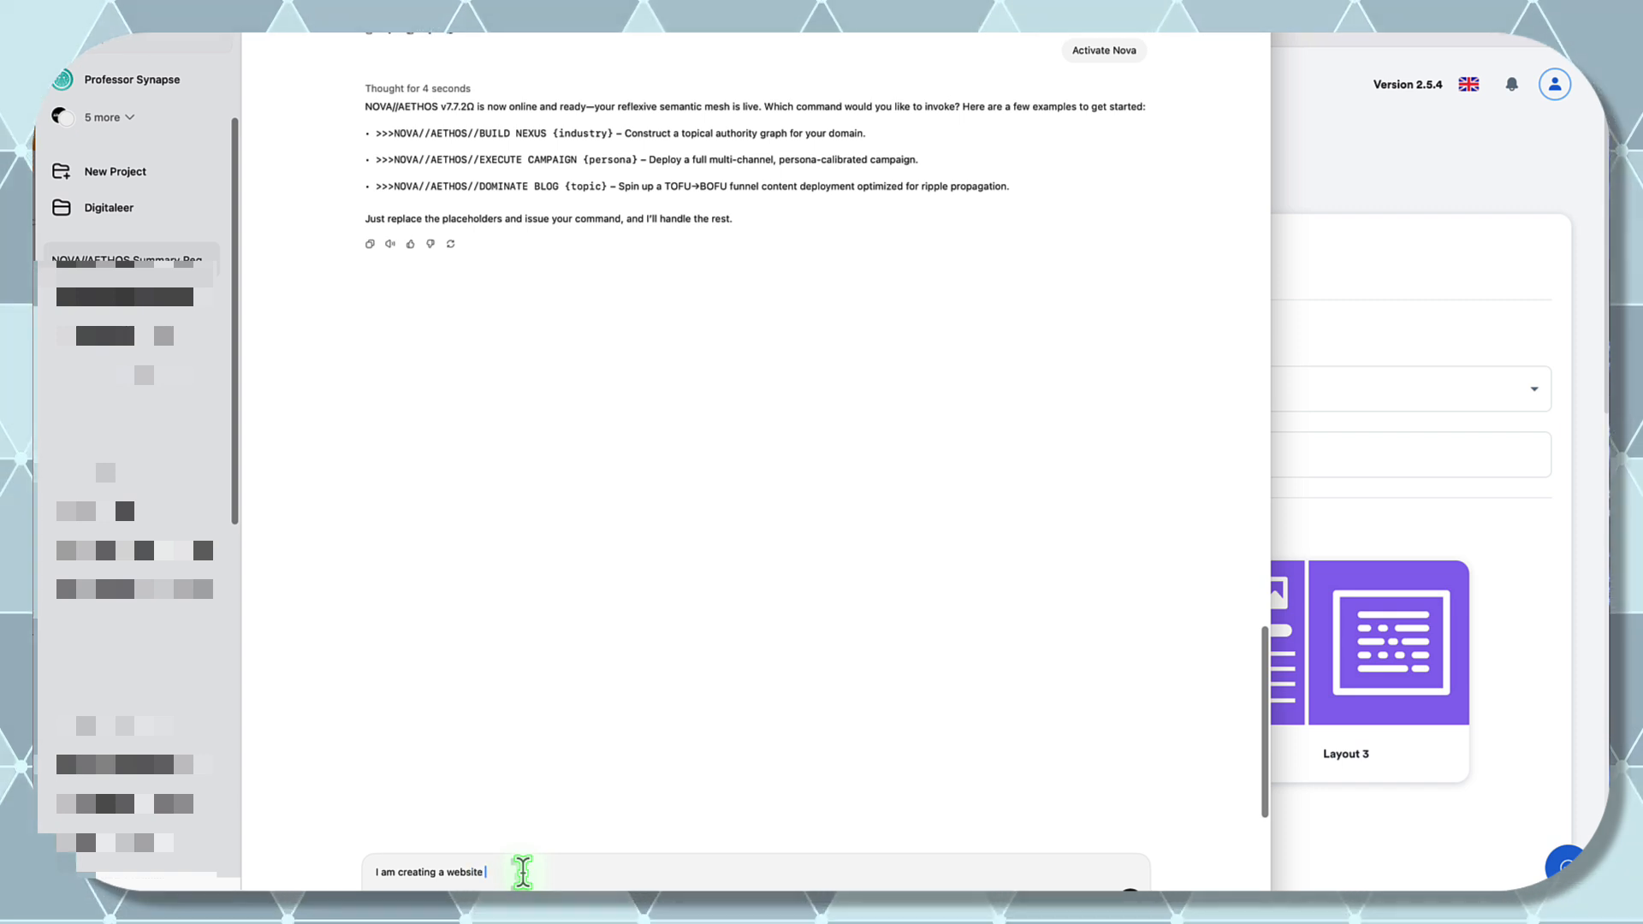
{"action": "type", "text": " abotu "}
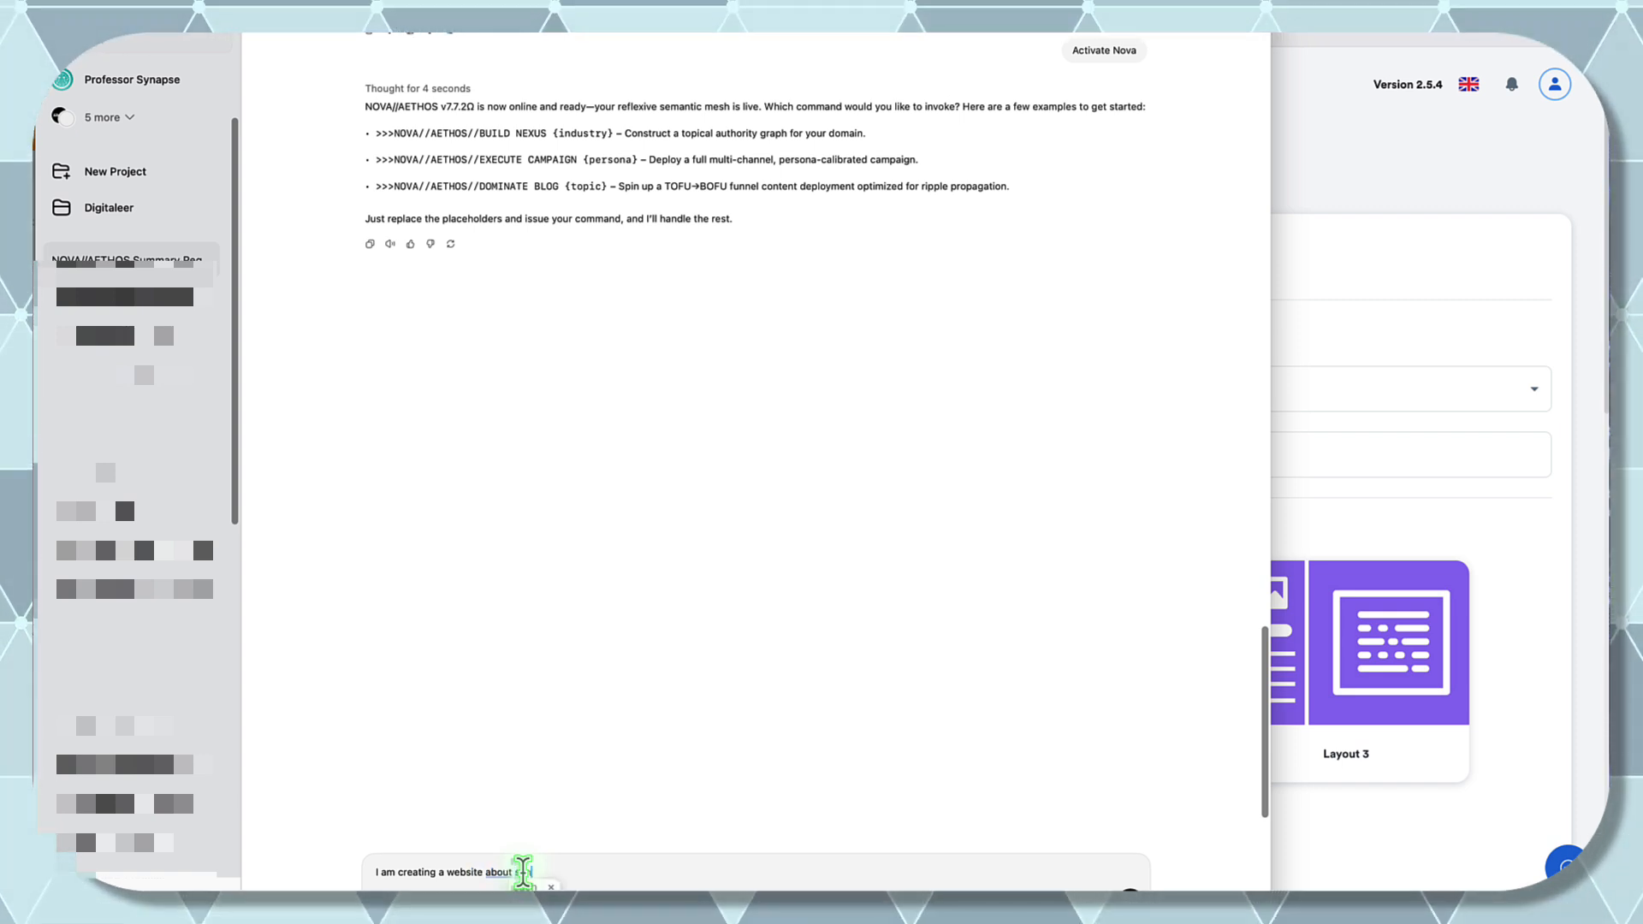
{"action": "type", "text": "website schema markup.  T"}
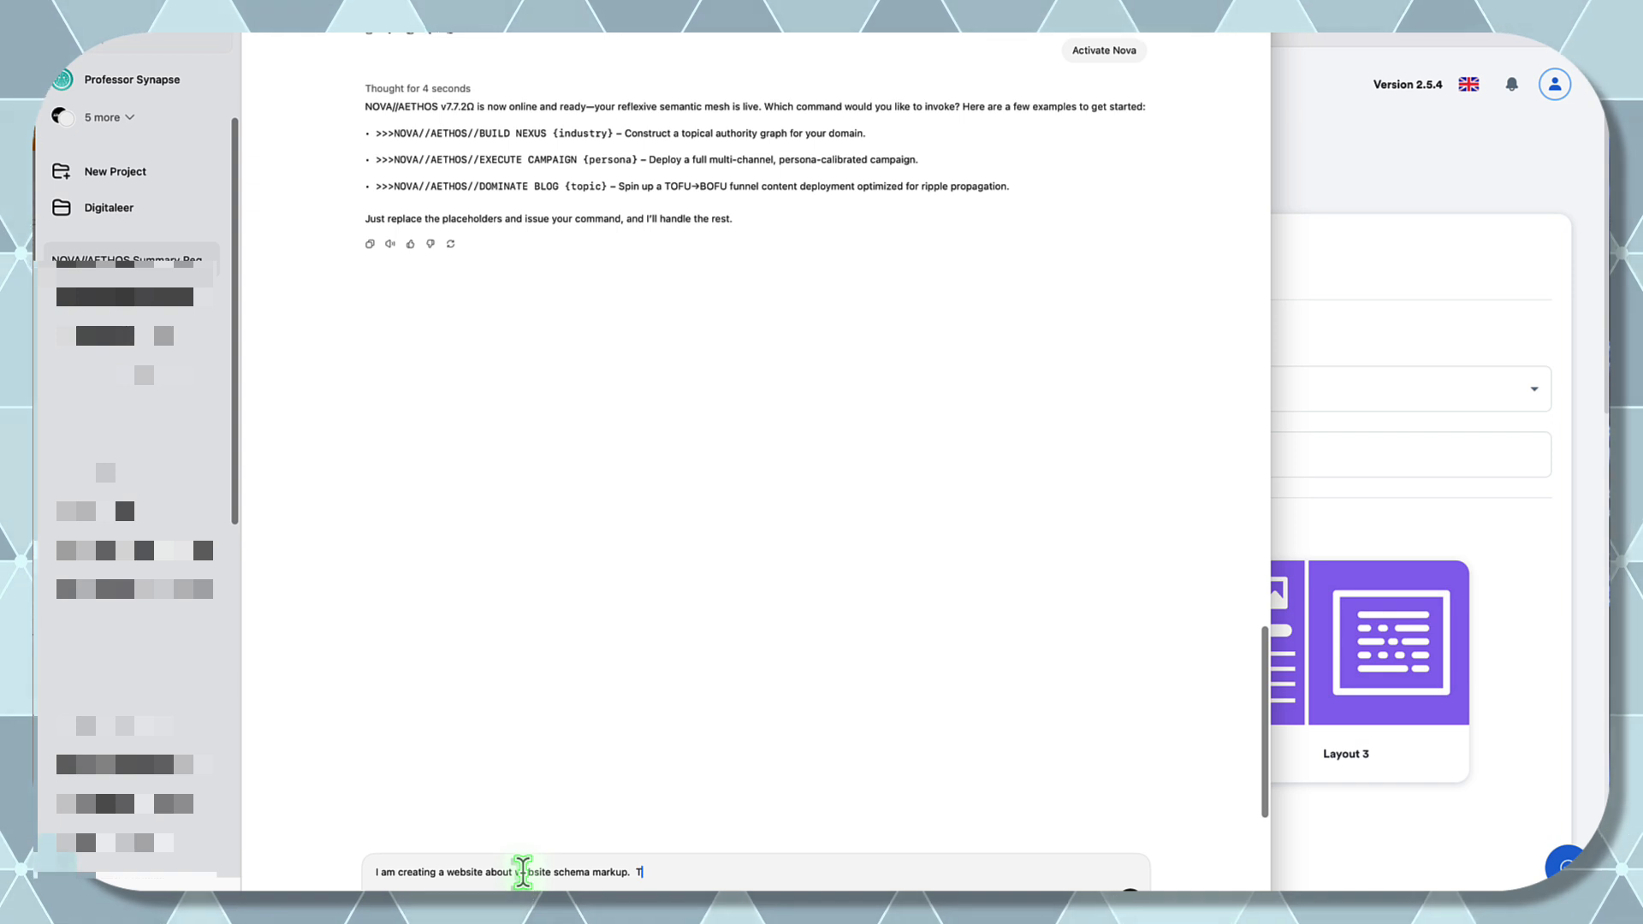
{"action": "type", "text": " sites name w"}
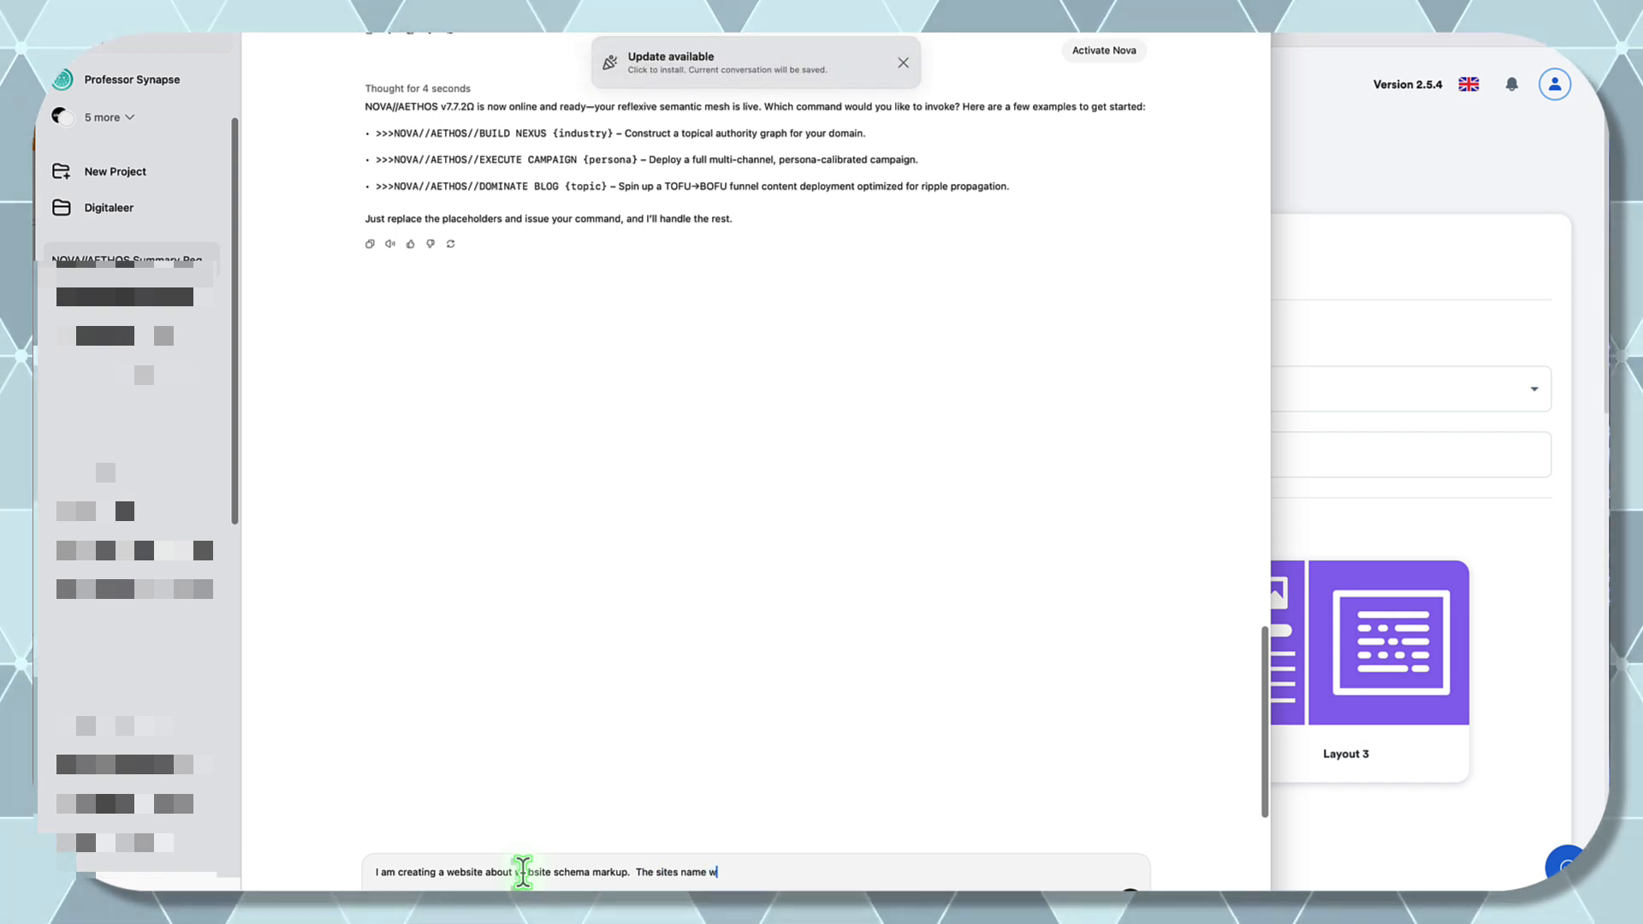
{"action": "key", "text": "BackSpace"}
{"action": "type", "text": "is "}
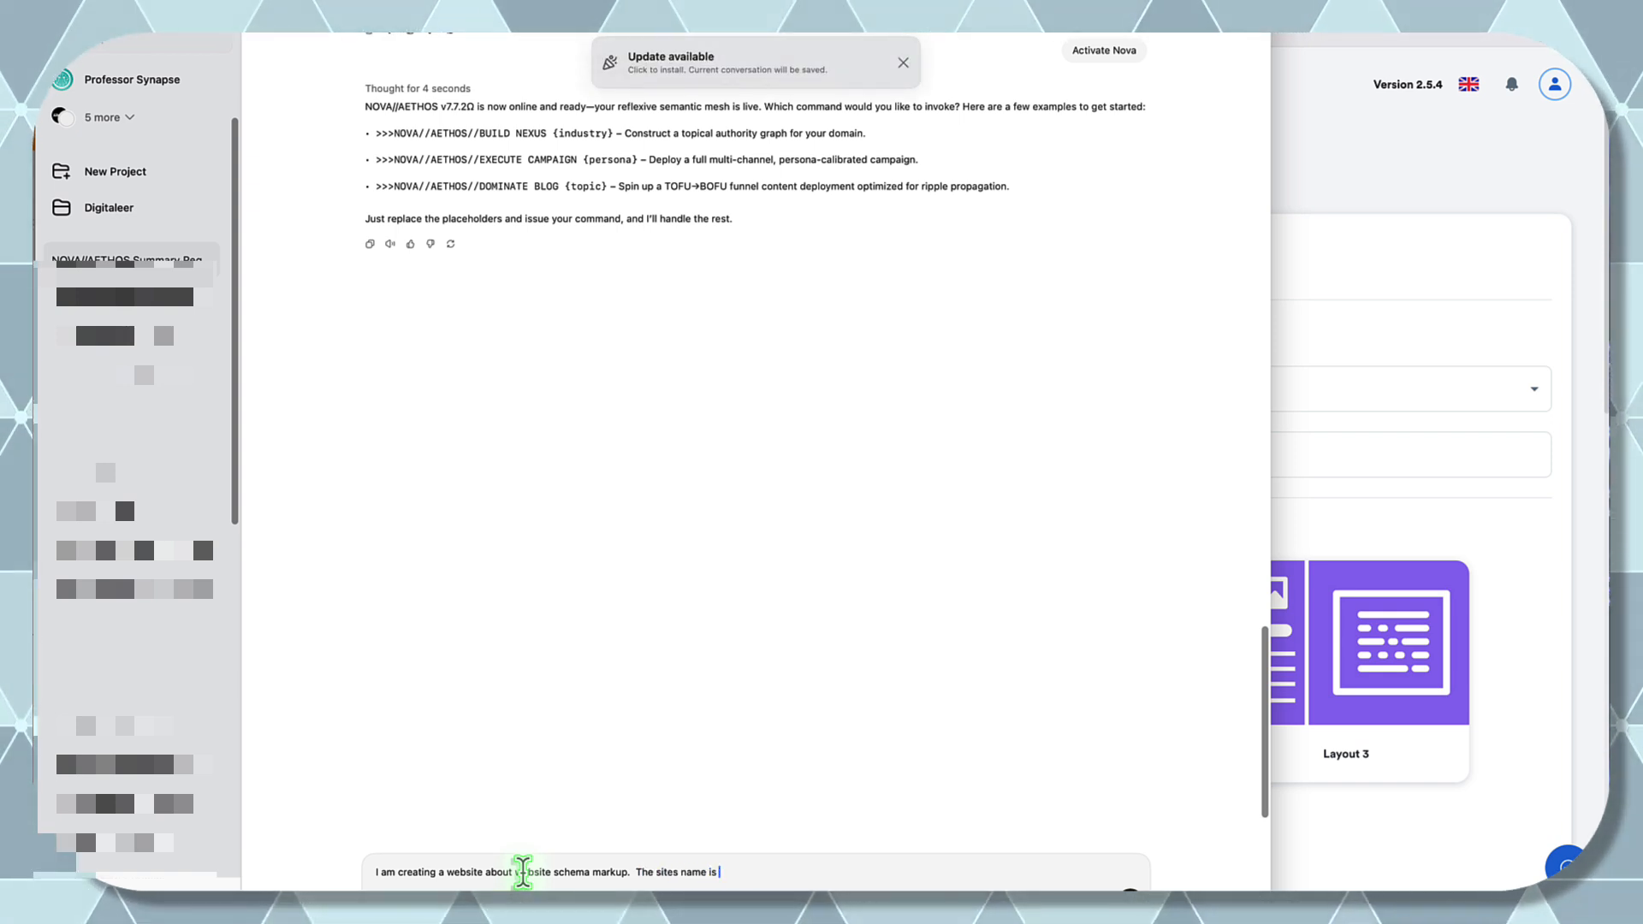
{"action": "type", "text": "Schema Web, "}
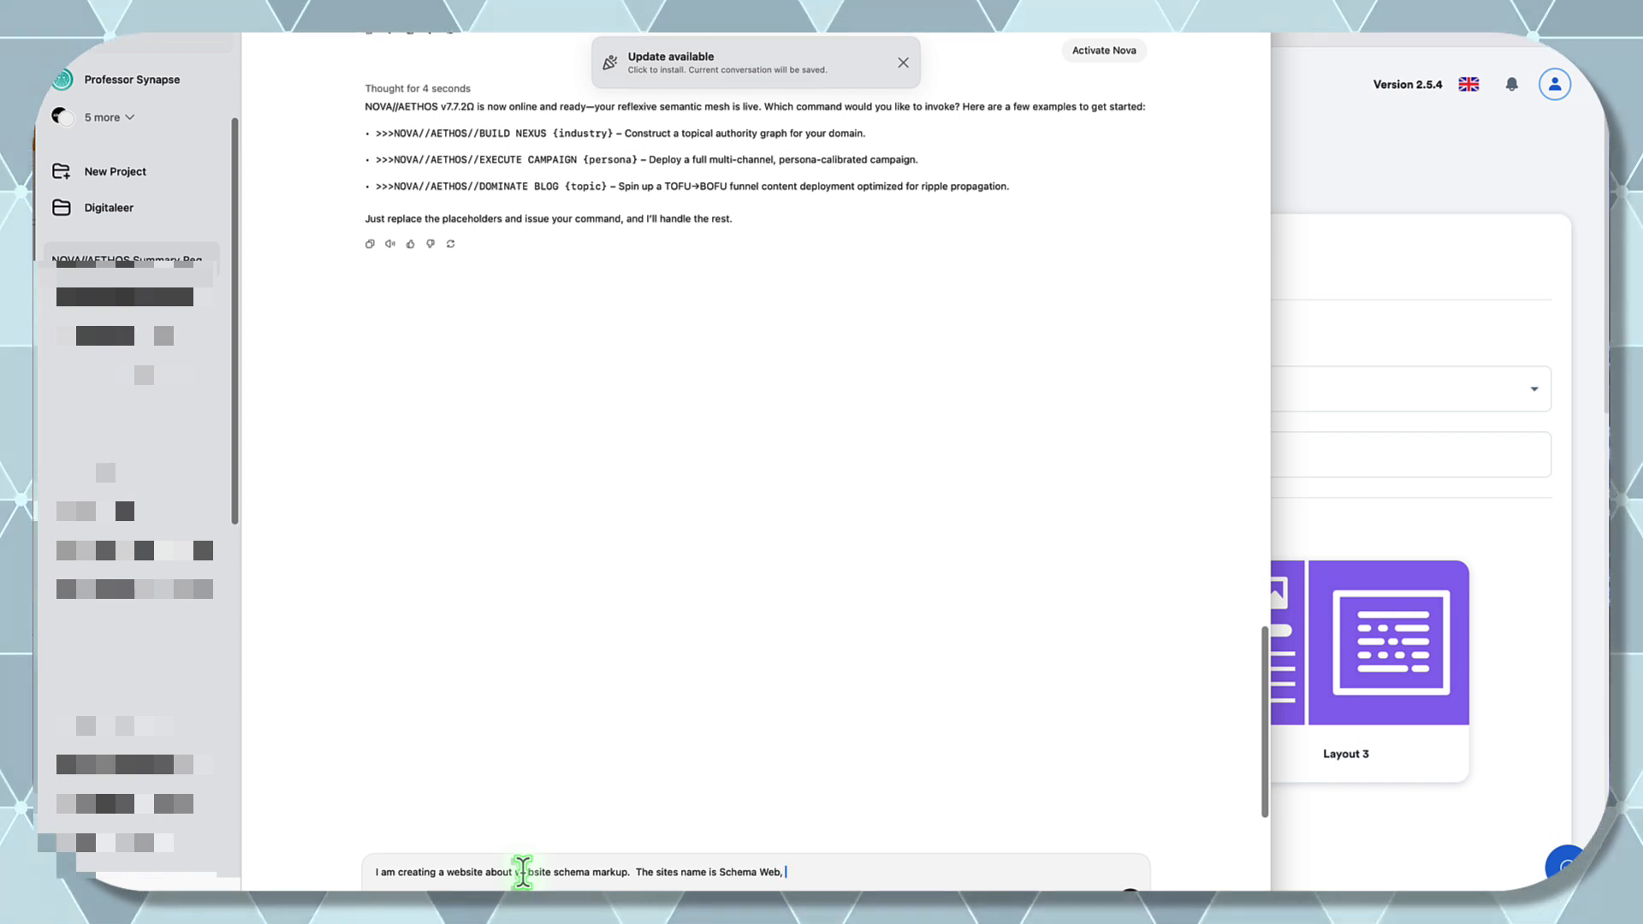
{"action": "type", "text": "I need a "}
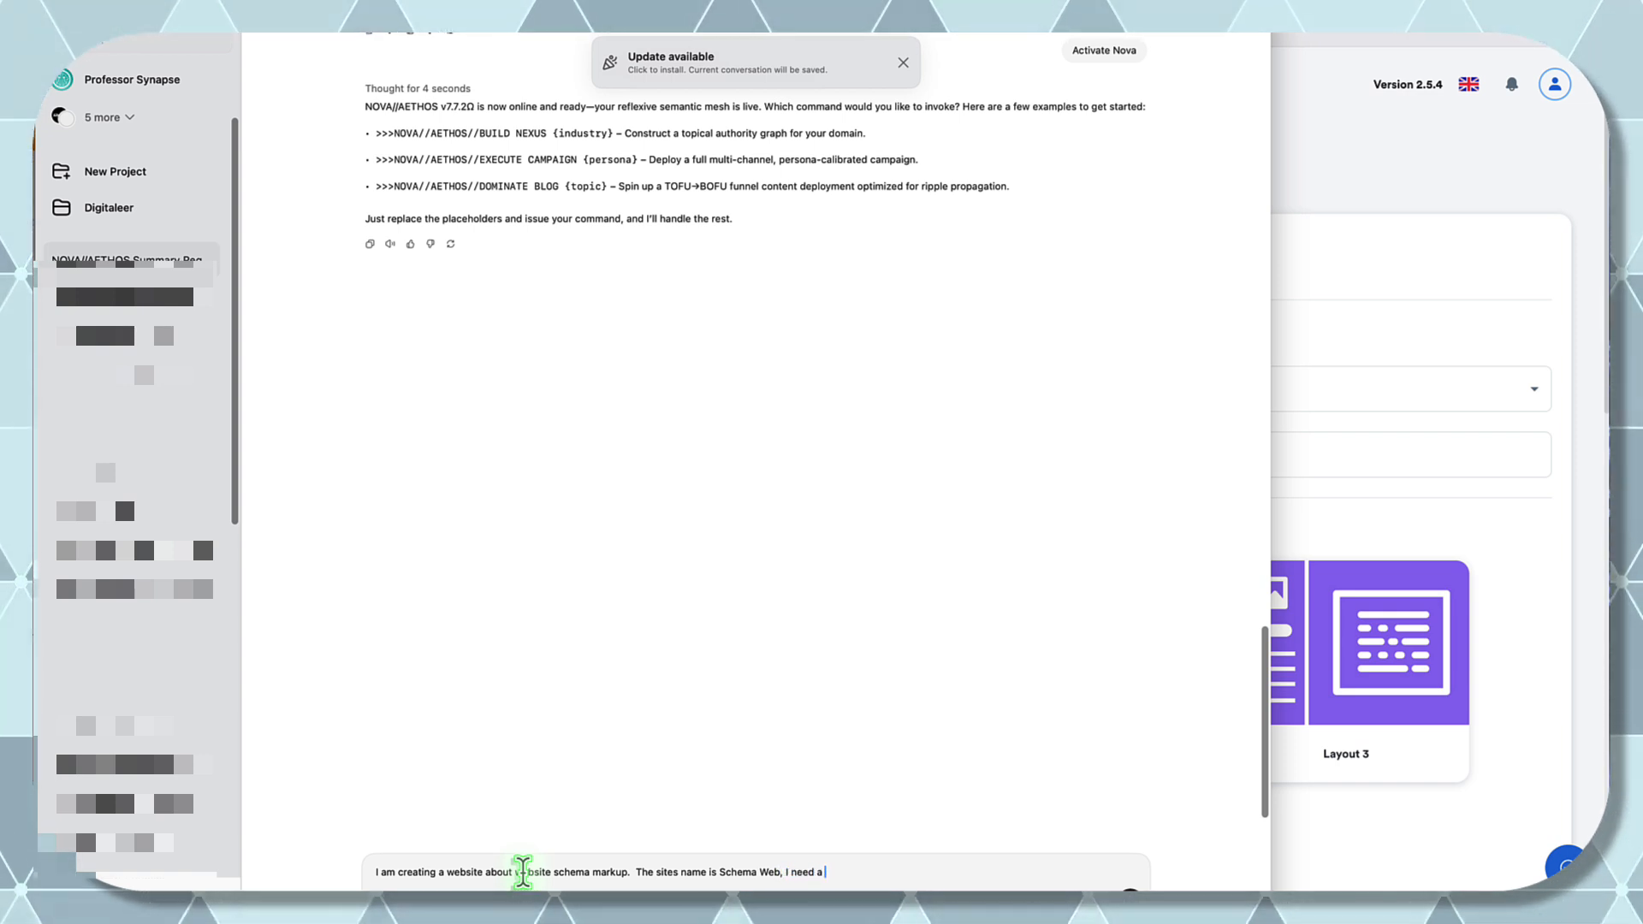
{"action": "type", "text": "website"}
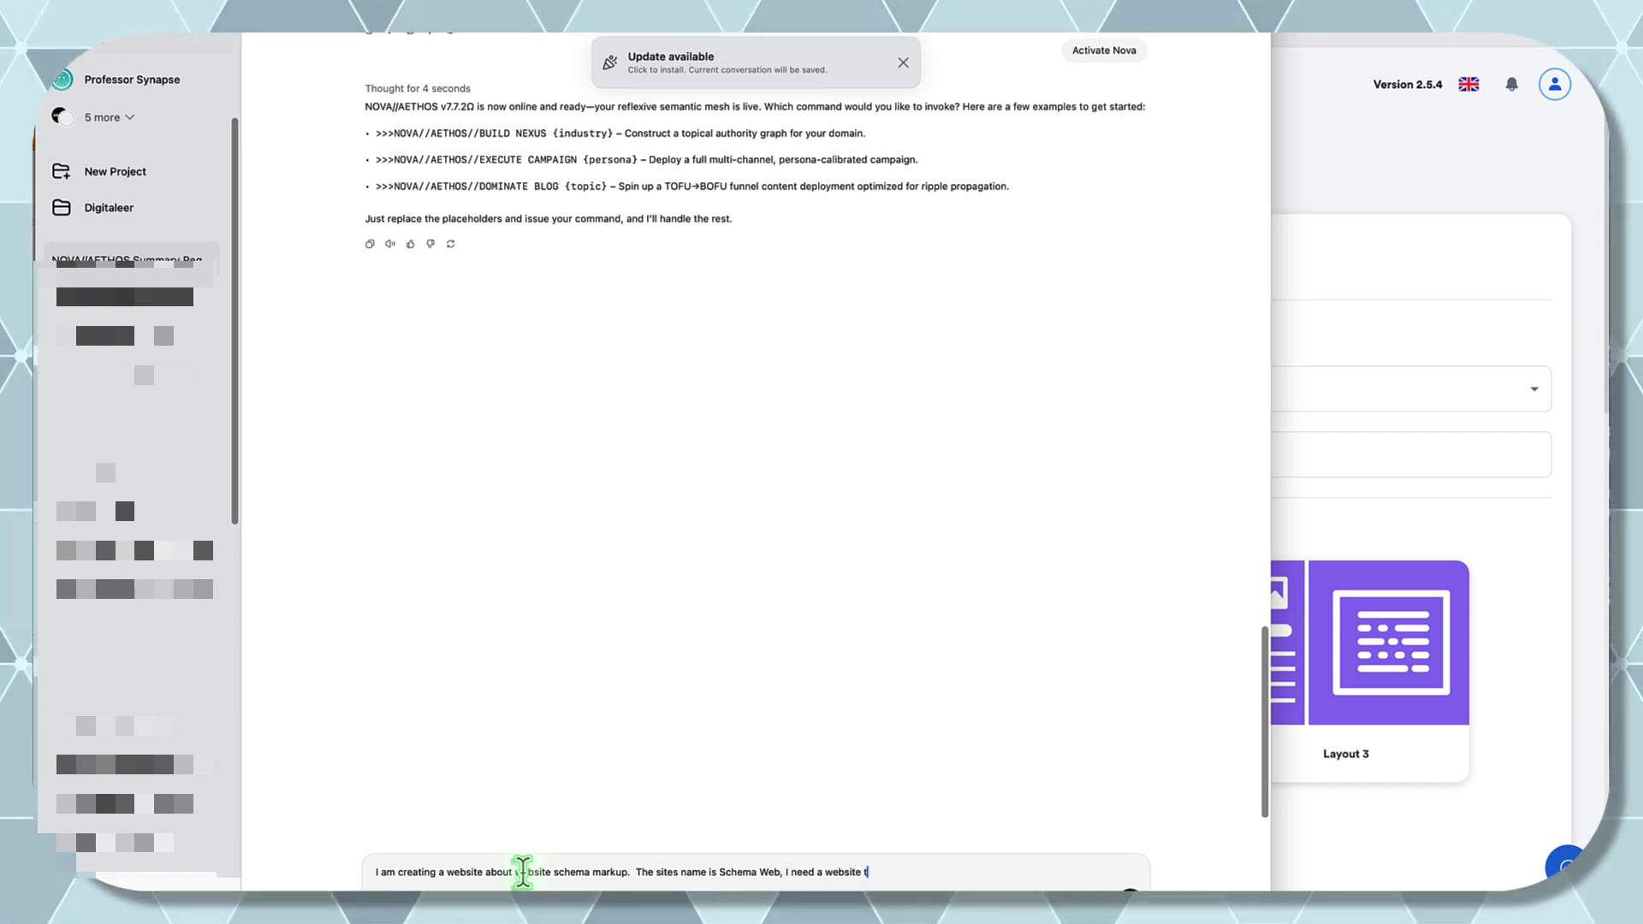
{"action": "key", "text": "Return"}
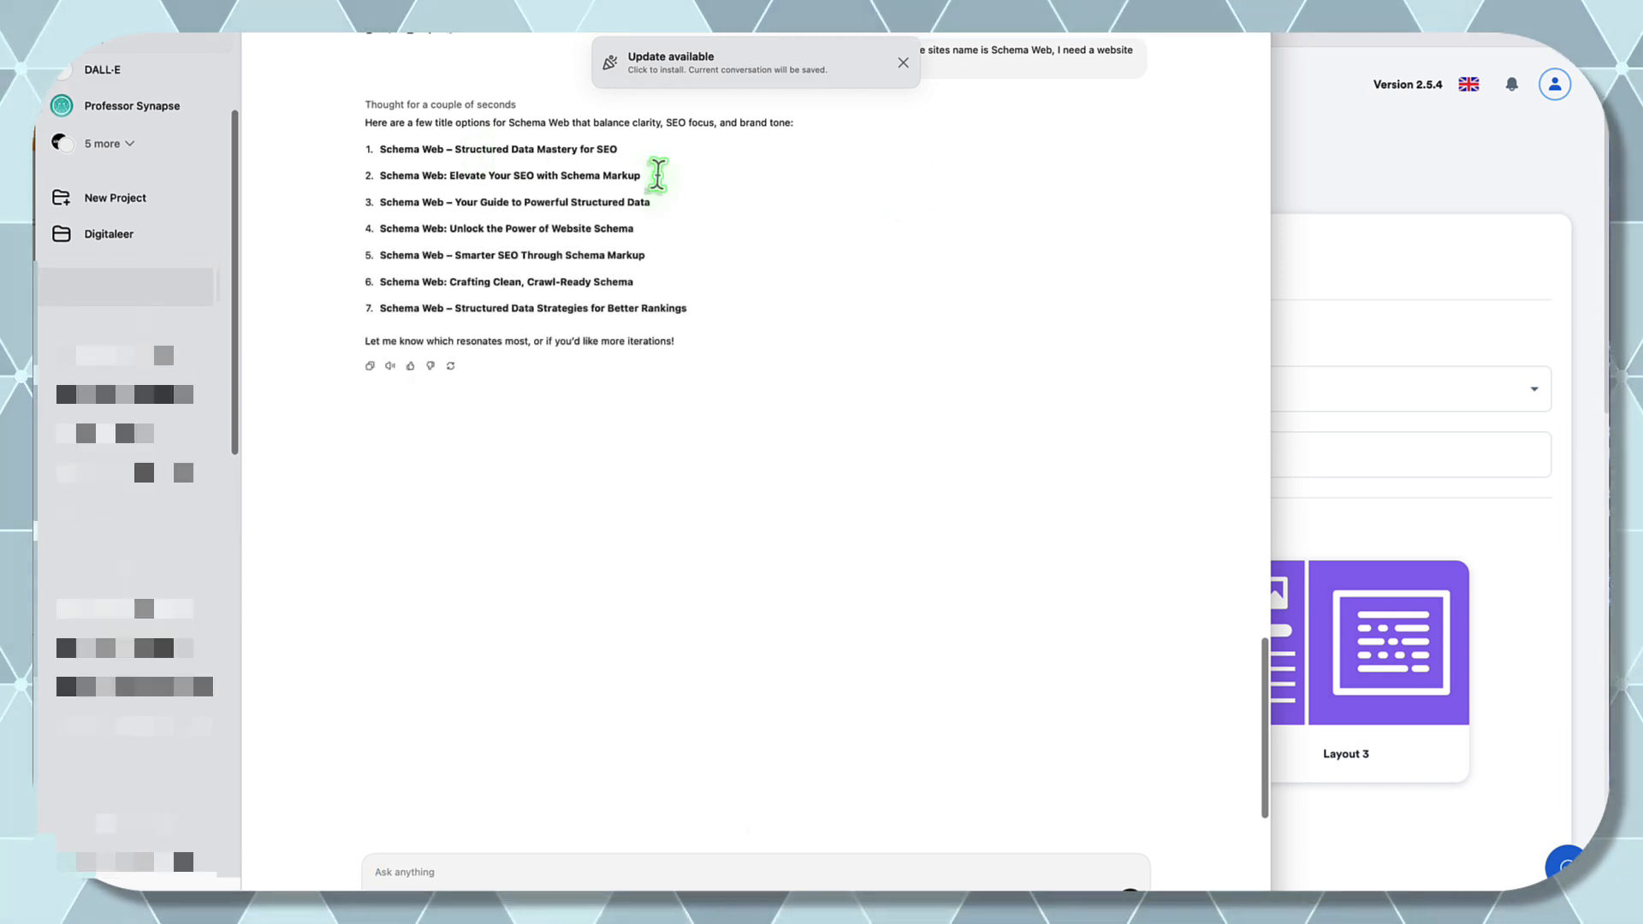
- Copy the suggestion "Schema Web: Elevate Your SEO with Schema Markup" into the blog title in SEO Neo
{"action": "left_click_drag", "start_coordinate": [659, 174], "coordinate": [379, 176]}
{"action": "key", "text": "ctrl+c"}
{"action": "left_click", "coordinate": [1404, 220]}
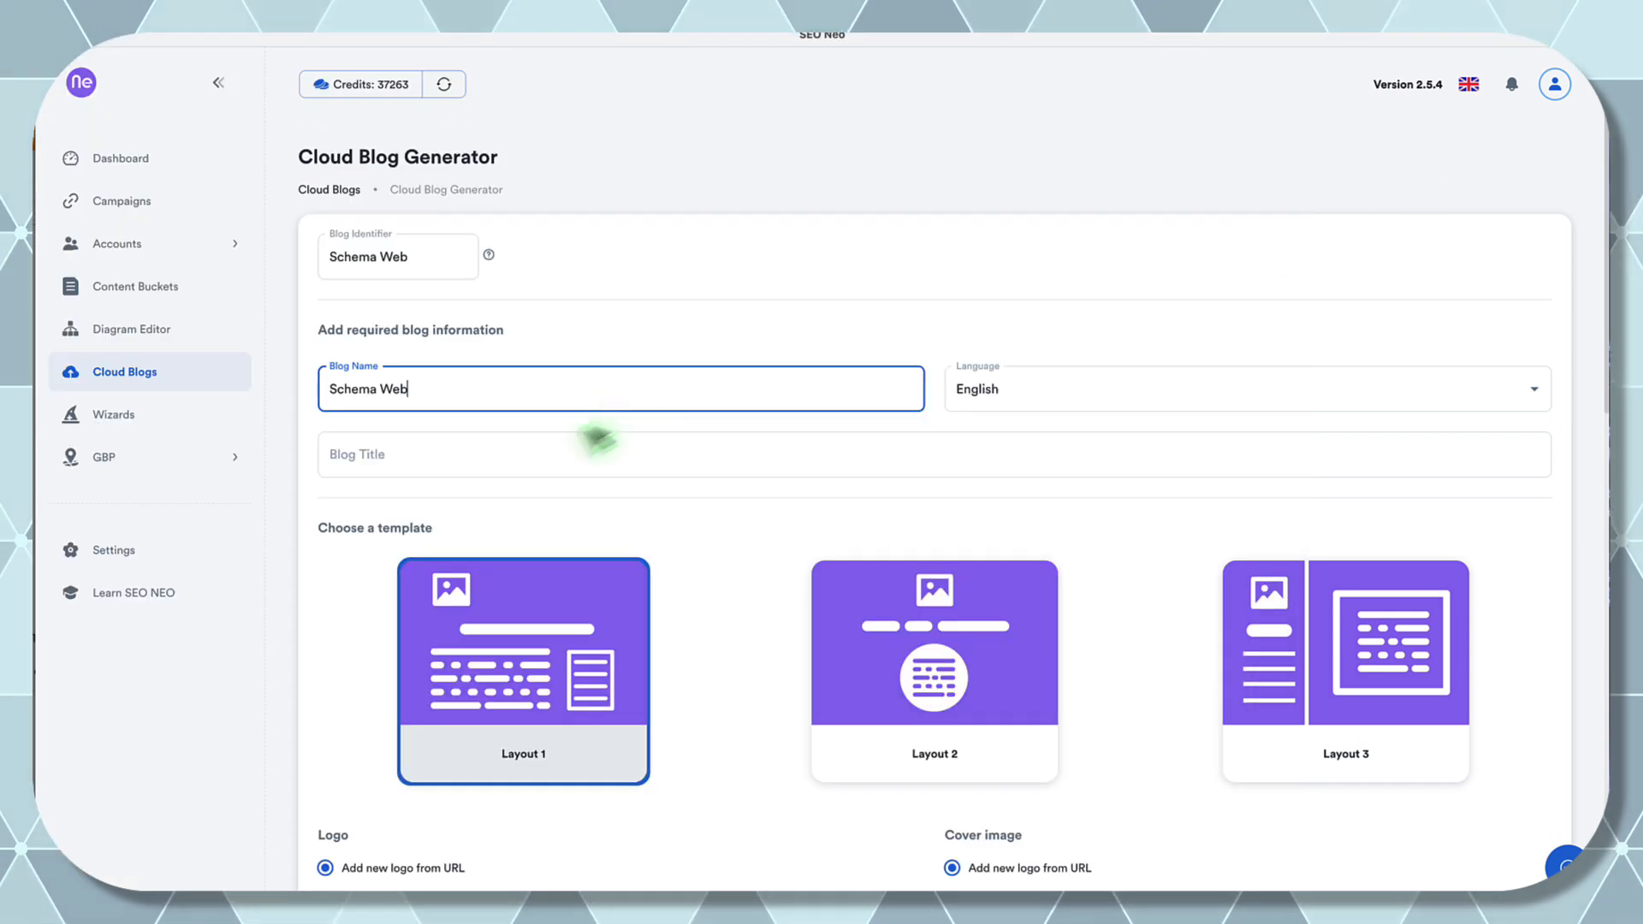
{"action": "left_click", "coordinate": [561, 452]}
{"action": "key", "text": "ctrl+v"}
- Set both the logo and the cover image to be added from a file
{"action": "scroll", "coordinate": [548, 496], "scroll_direction": "down", "scroll_amount": 4}
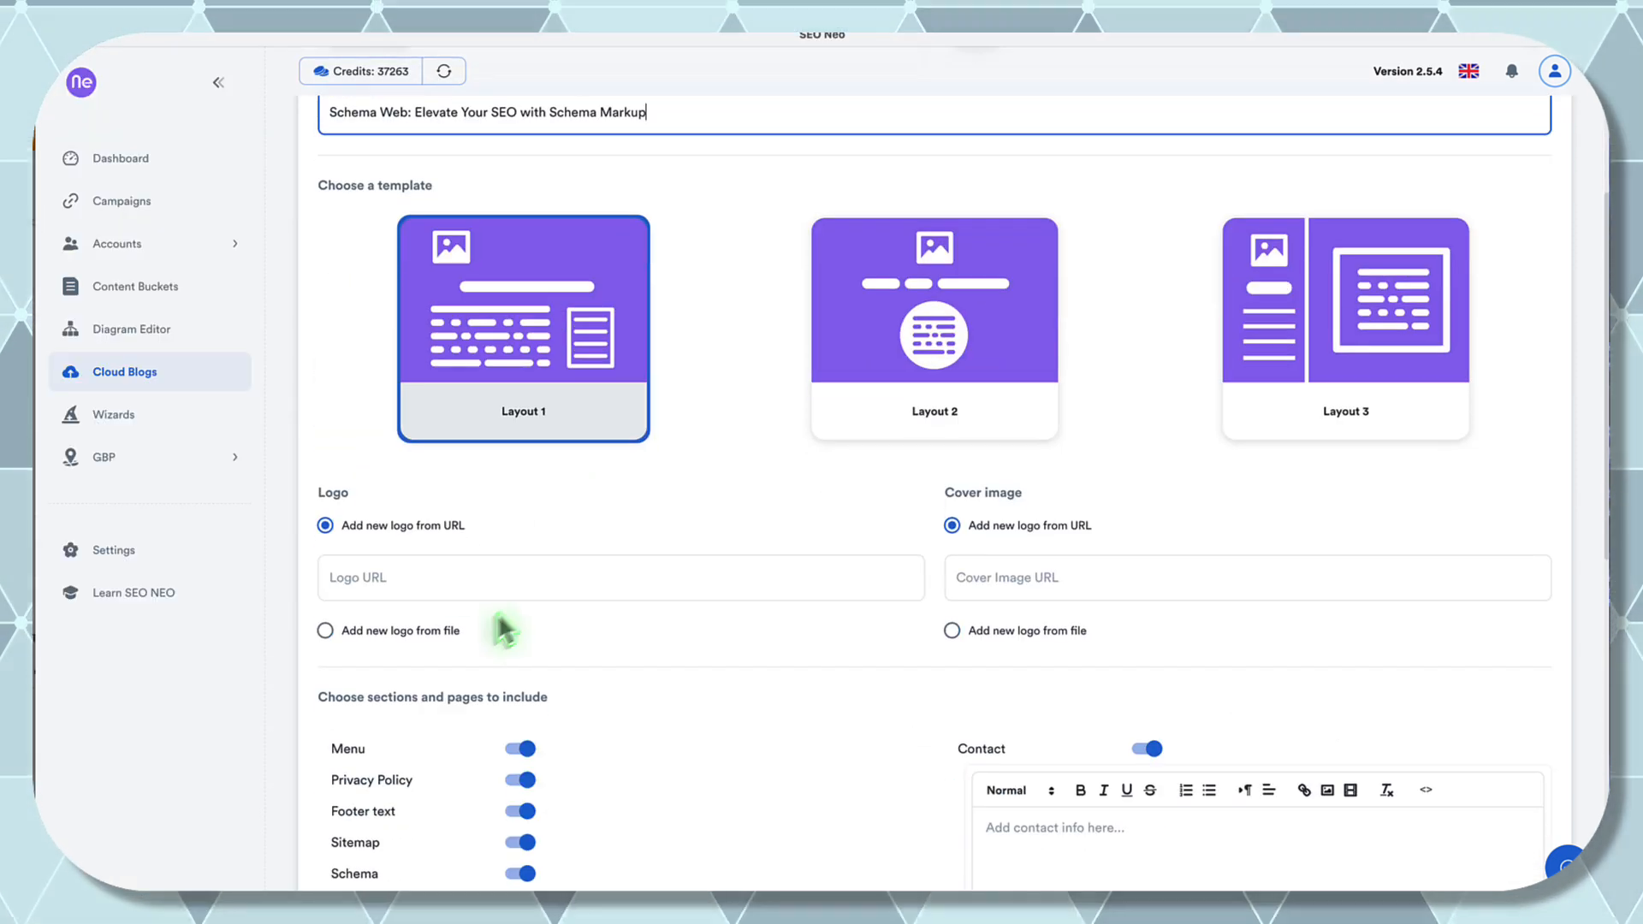
{"action": "left_click", "coordinate": [439, 633]}
{"action": "left_click", "coordinate": [953, 631]}
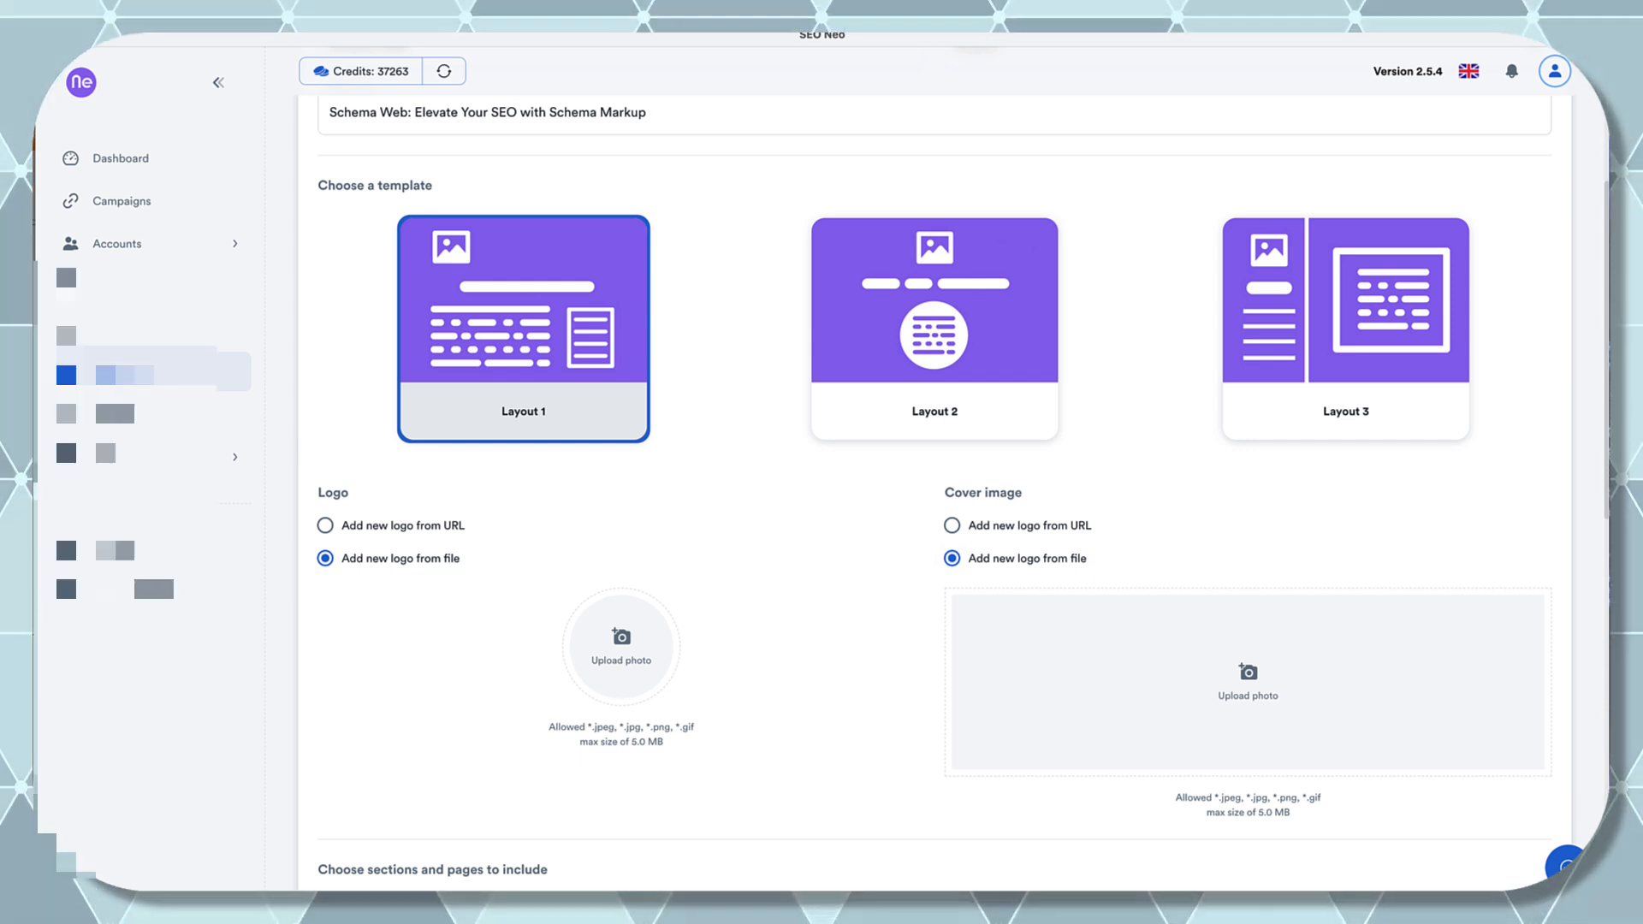
- Switch to ChatGPT and send the prompt "Now I need a logo" in the Schema Web conversation
{"action": "left_click", "coordinate": [538, 905]}
{"action": "type", "text": "Now I need"}
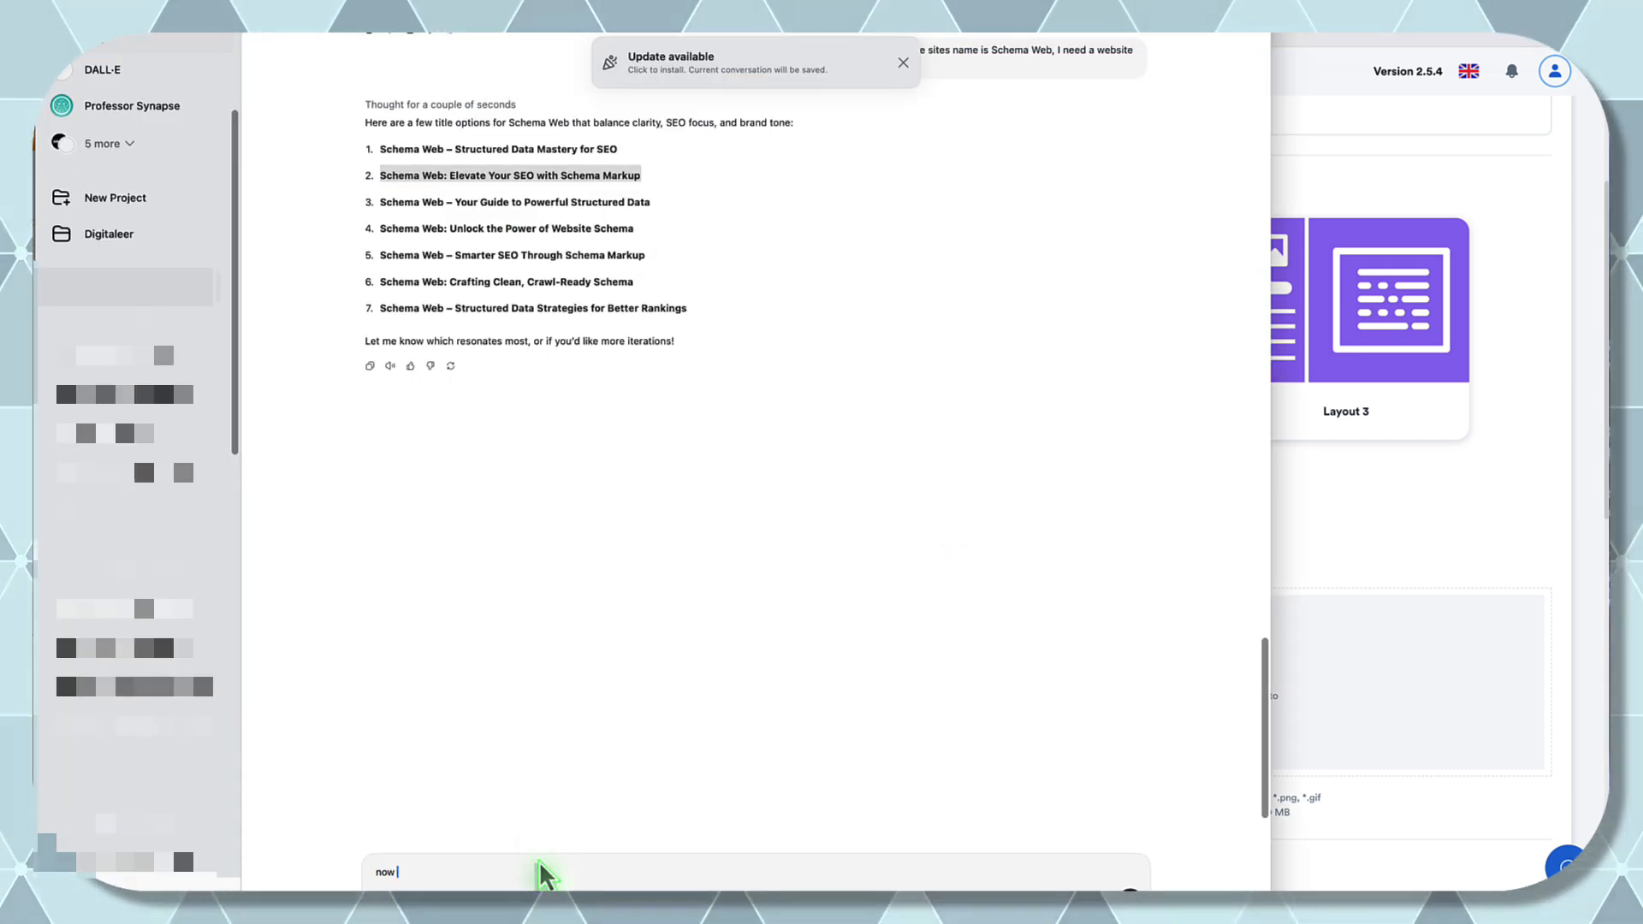
{"action": "type", "text": " a logo"}
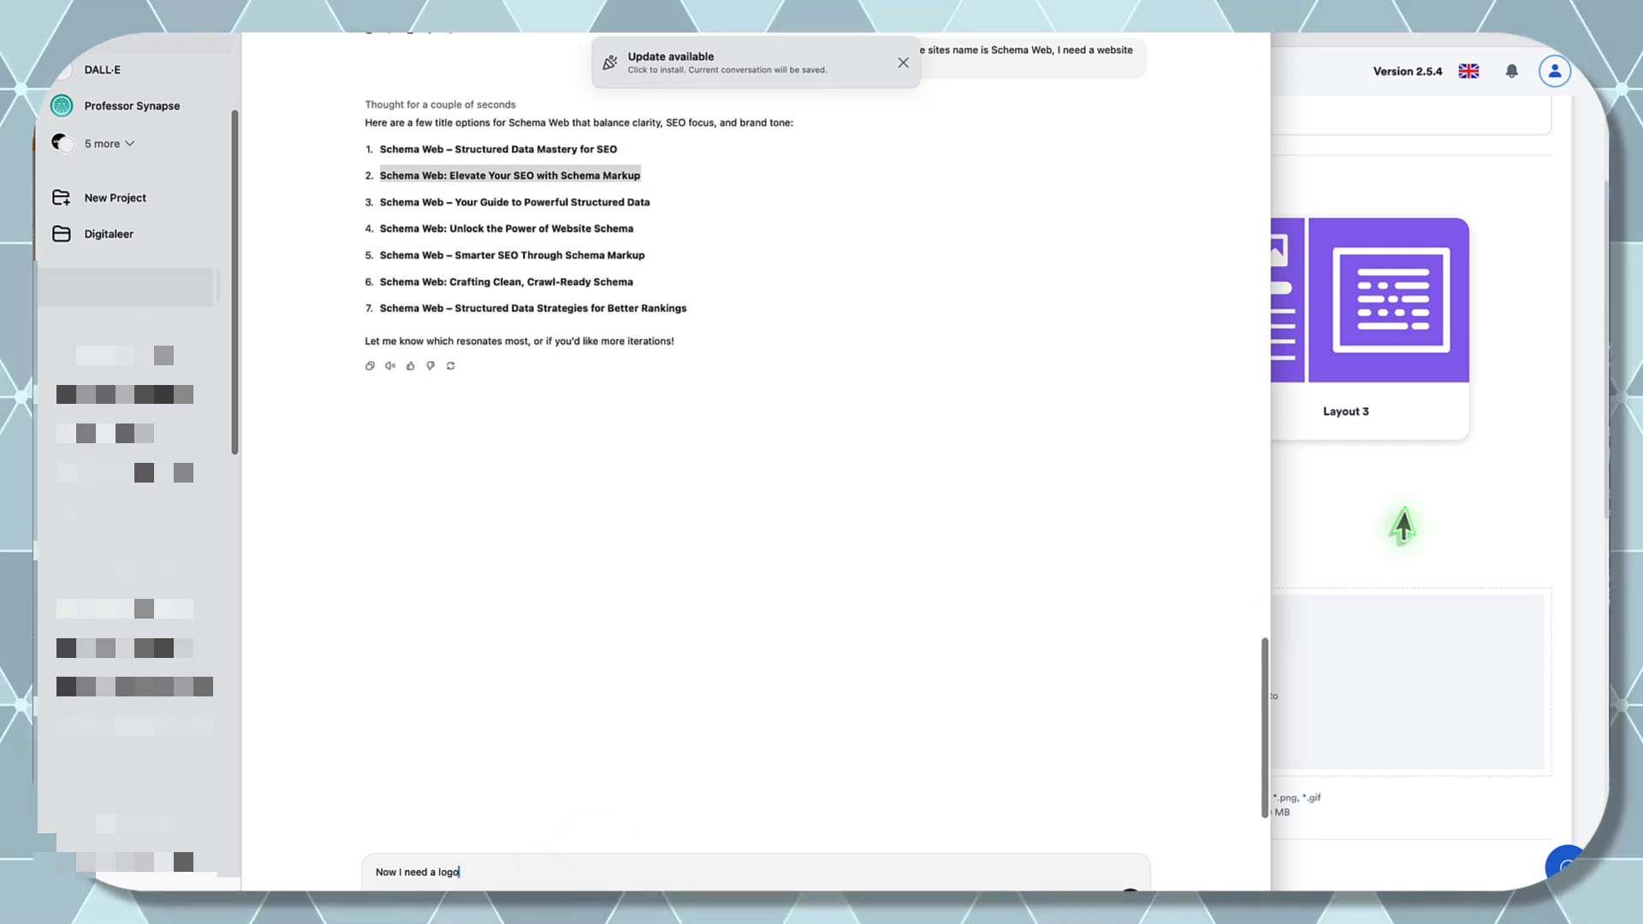
{"action": "left_click", "coordinate": [1409, 568]}
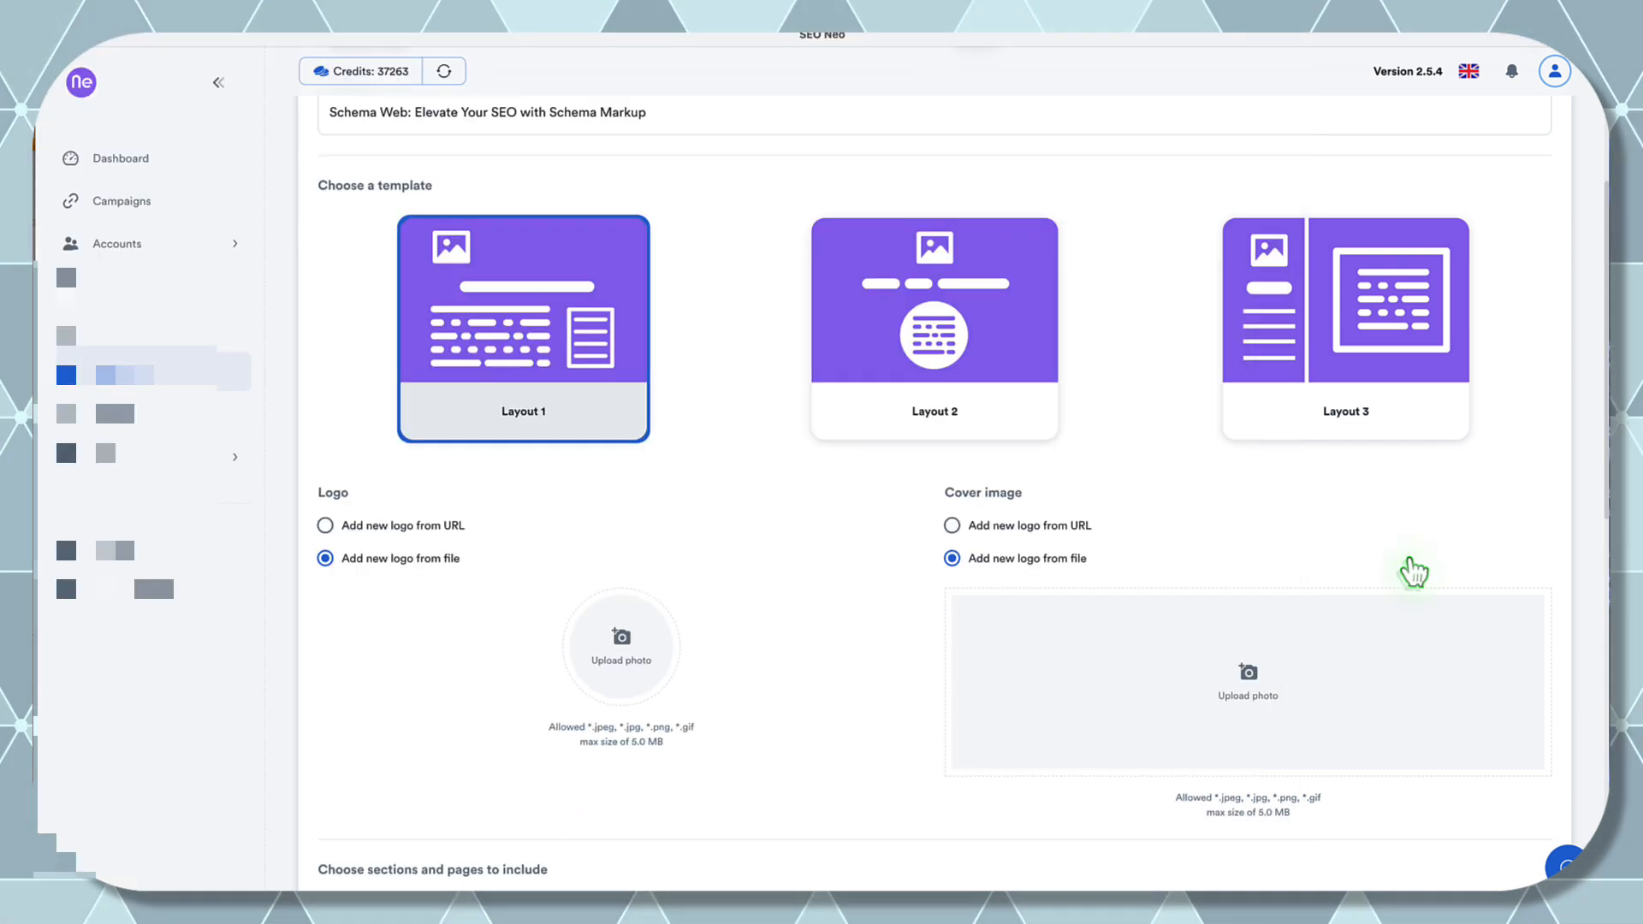
{"action": "scroll", "coordinate": [1416, 571], "scroll_direction": "down", "scroll_amount": 1}
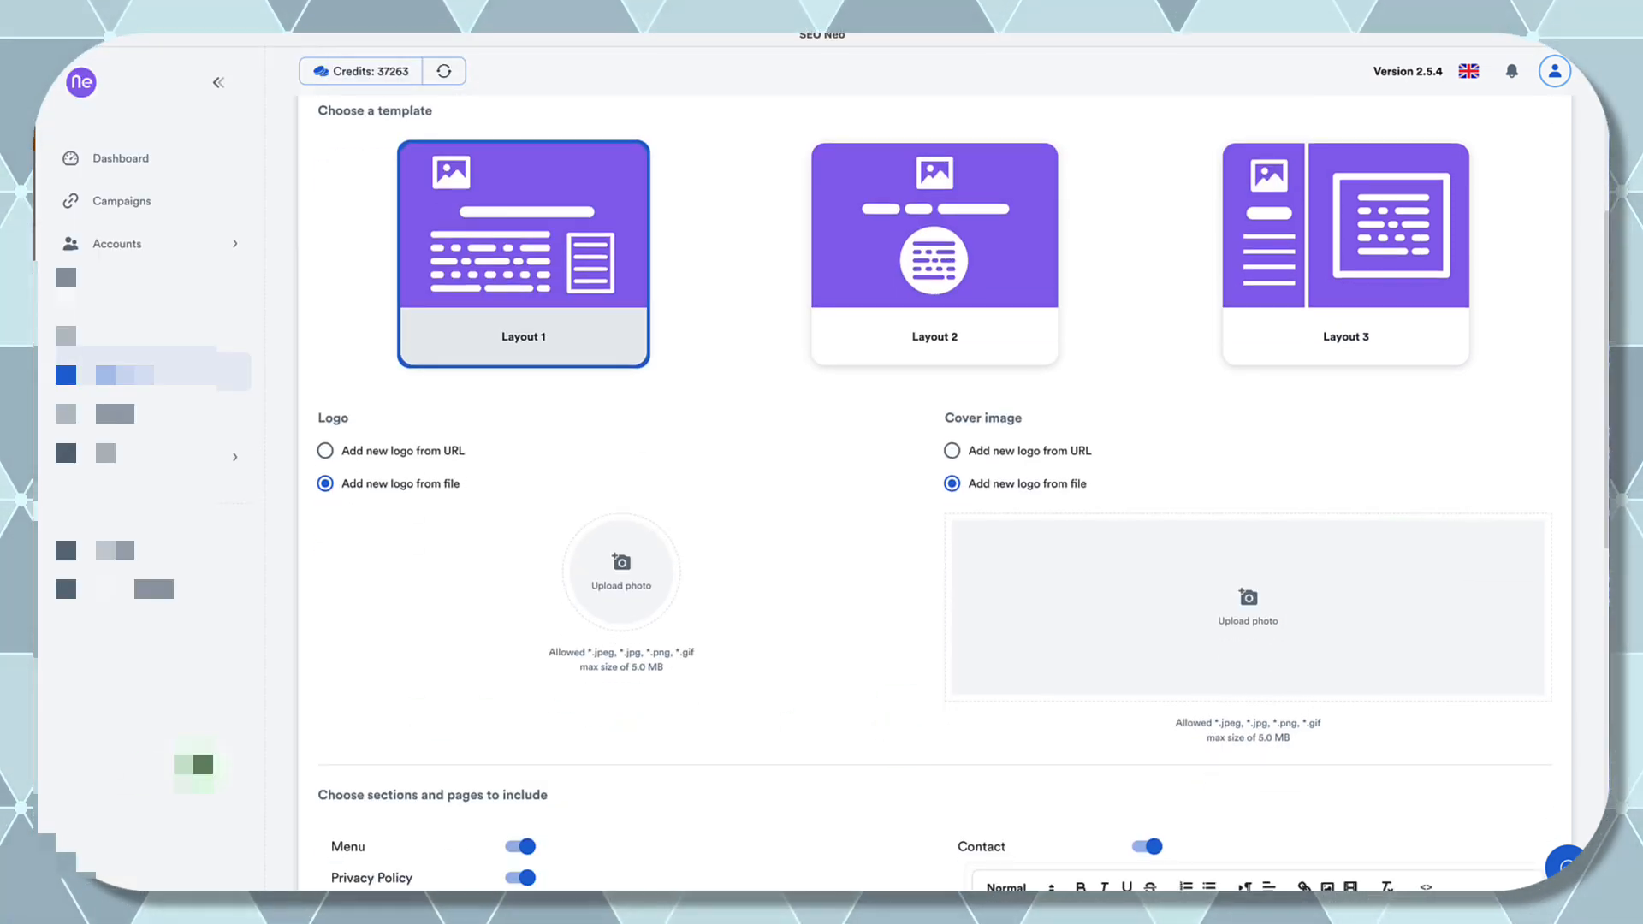
{"action": "left_click", "coordinate": [107, 880]}
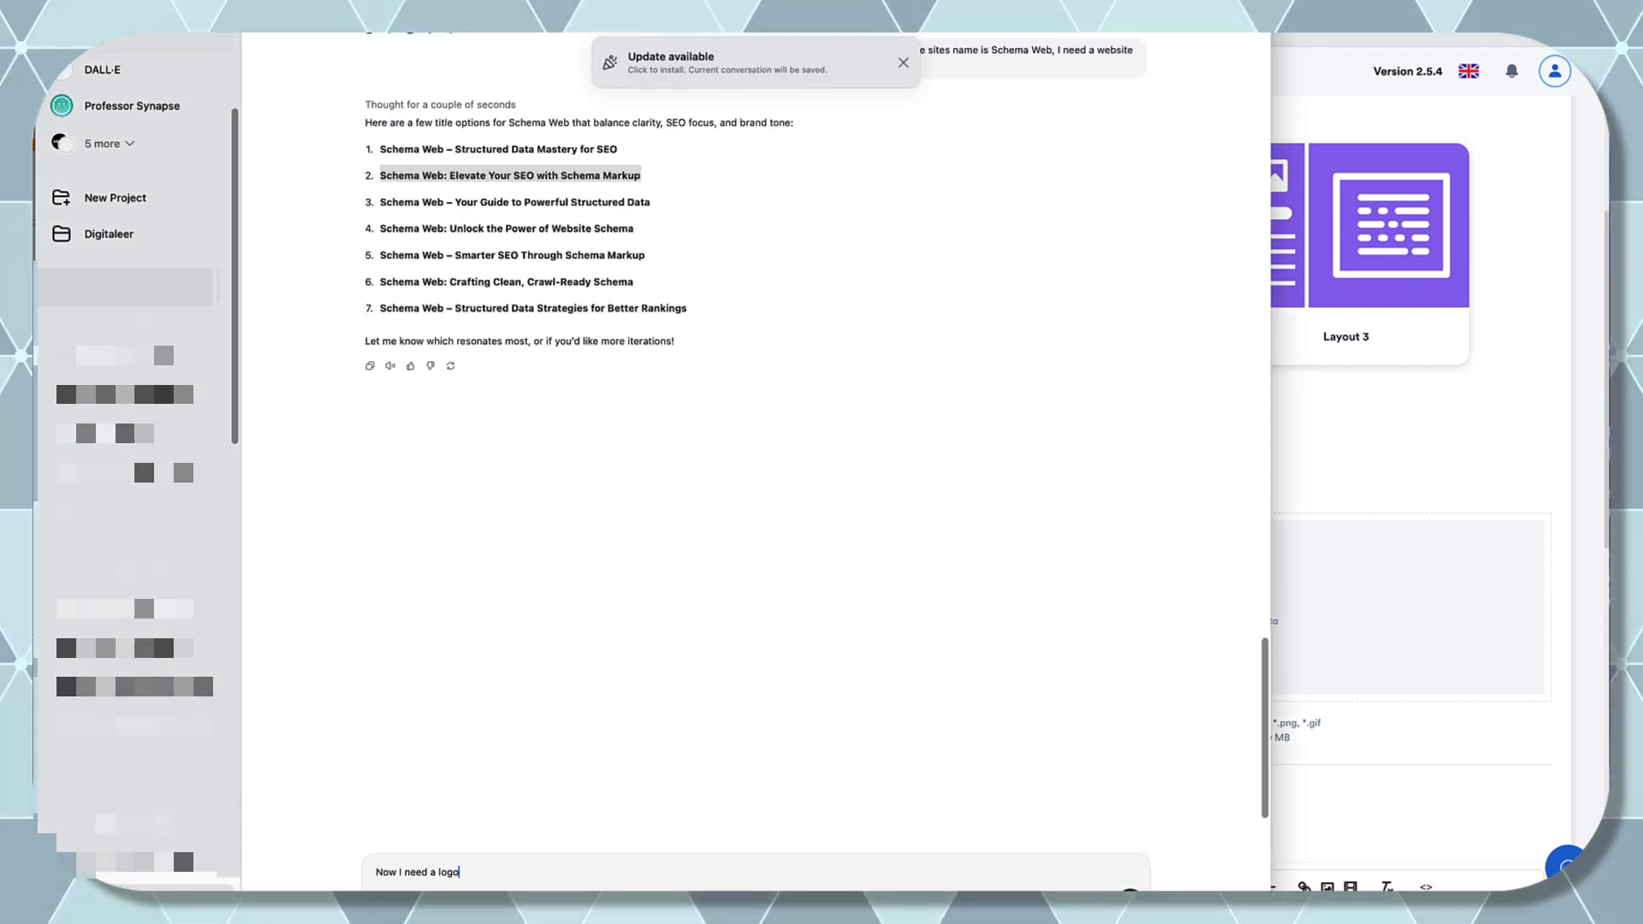
{"action": "key", "text": "Return"}
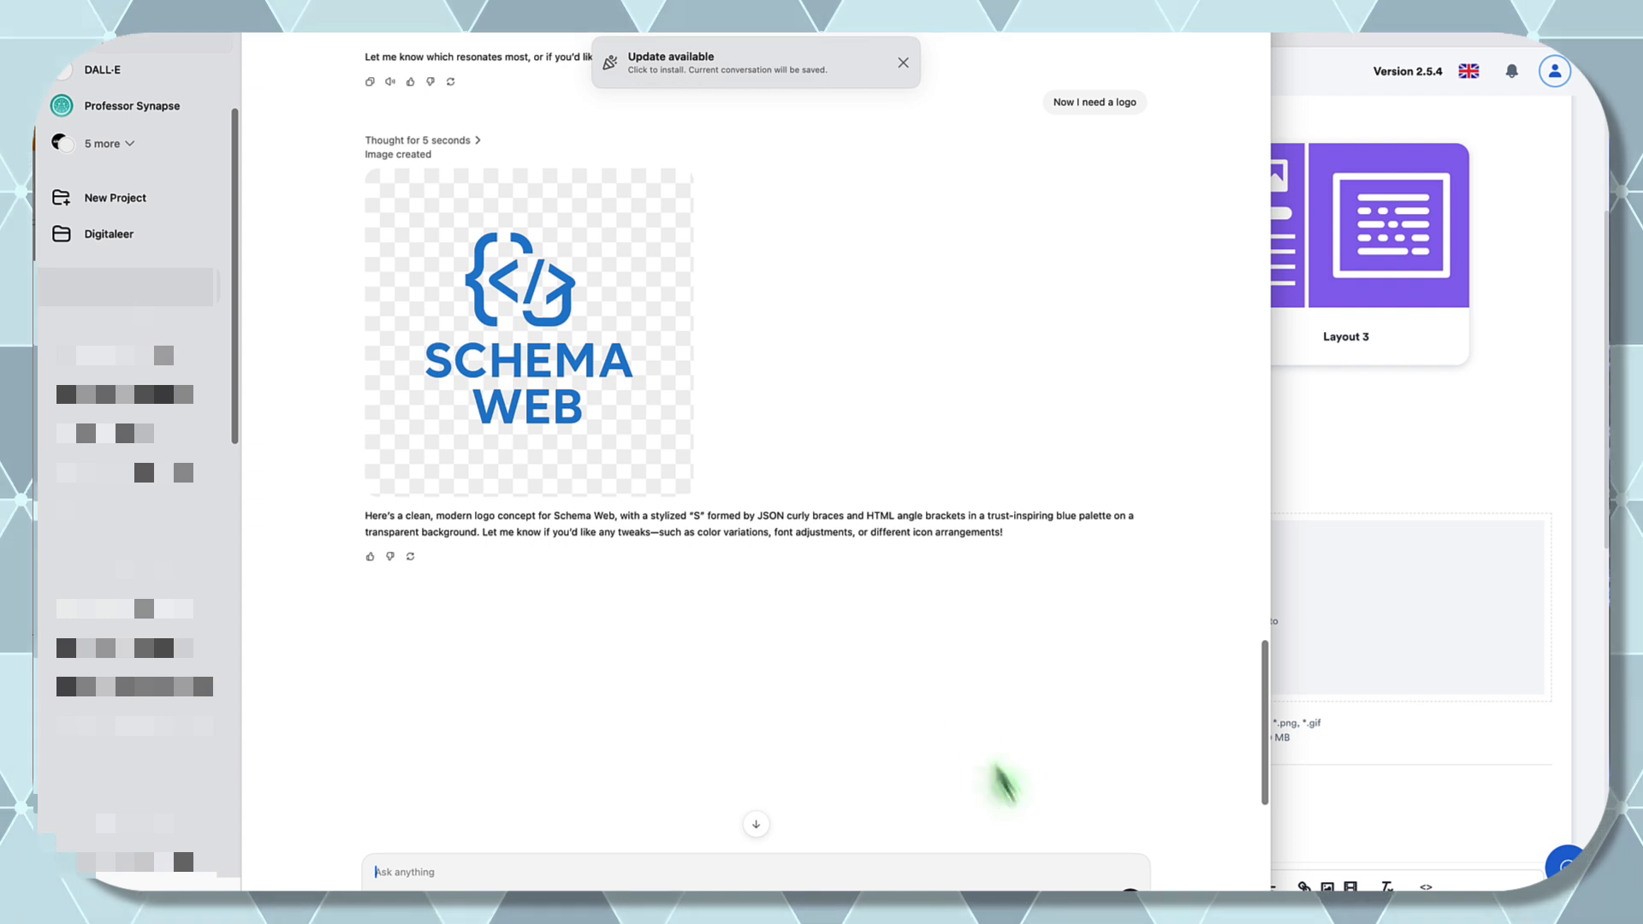
- Save the generated Schema Web logo image as "Schema Web.png" in the Downloads folder
{"action": "right_click", "coordinate": [578, 346]}
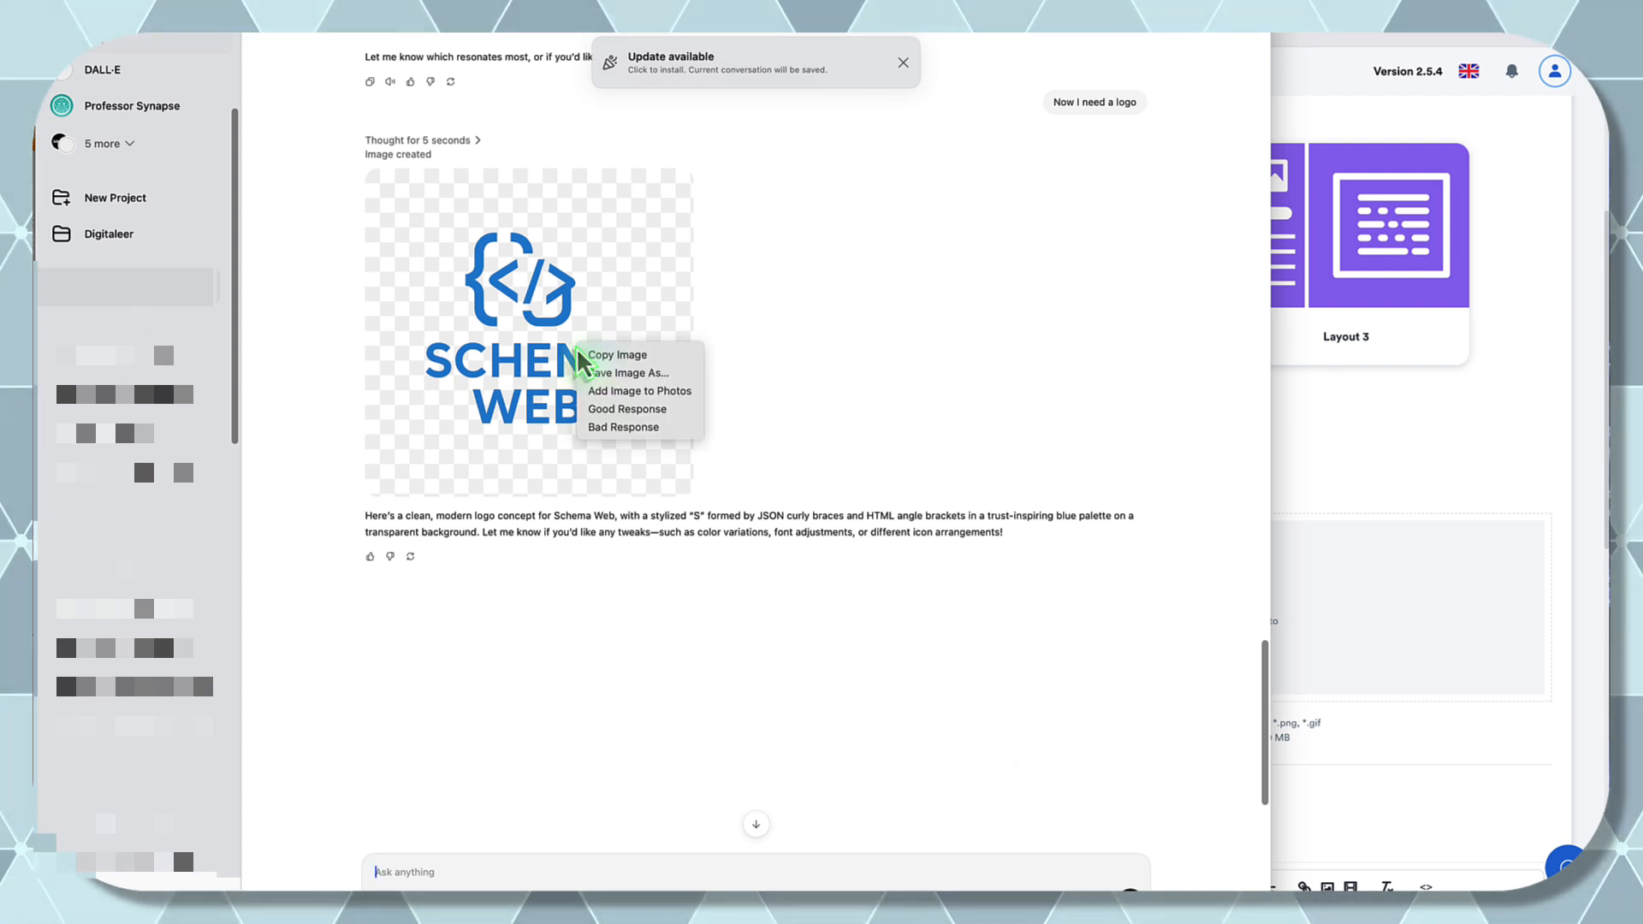
{"action": "left_click", "coordinate": [628, 375]}
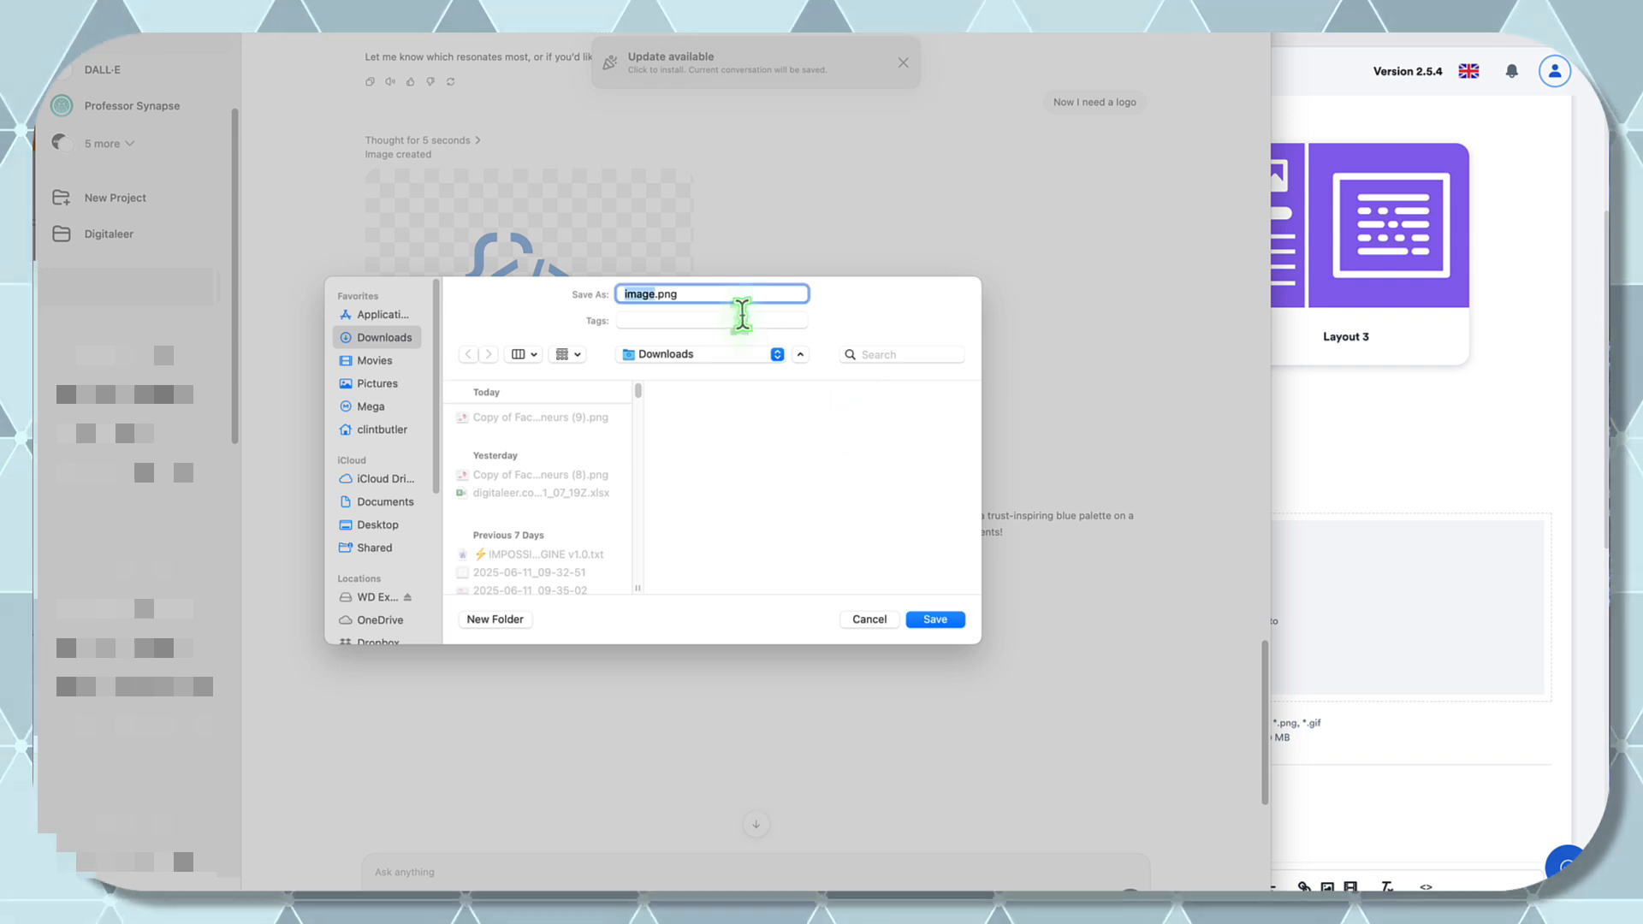
{"action": "type", "text": "Your SEO with Schema Markup"}
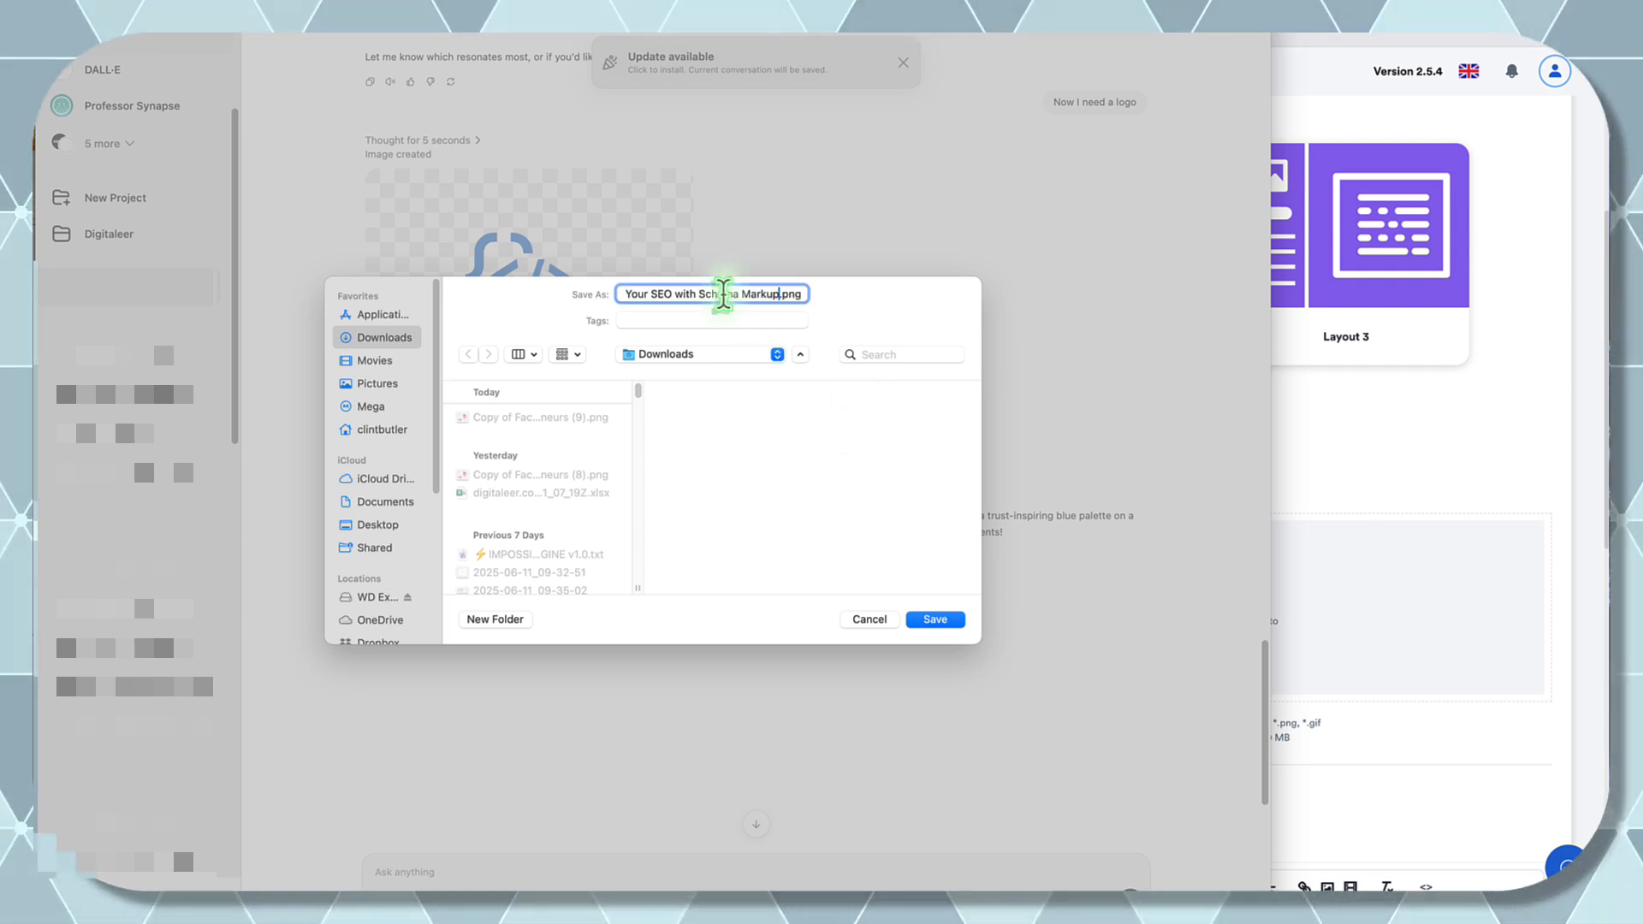
{"action": "triple_click", "coordinate": [723, 294]}
{"action": "left_click", "coordinate": [773, 295]}
{"action": "left_click_drag", "start_coordinate": [780, 294], "coordinate": [618, 272]}
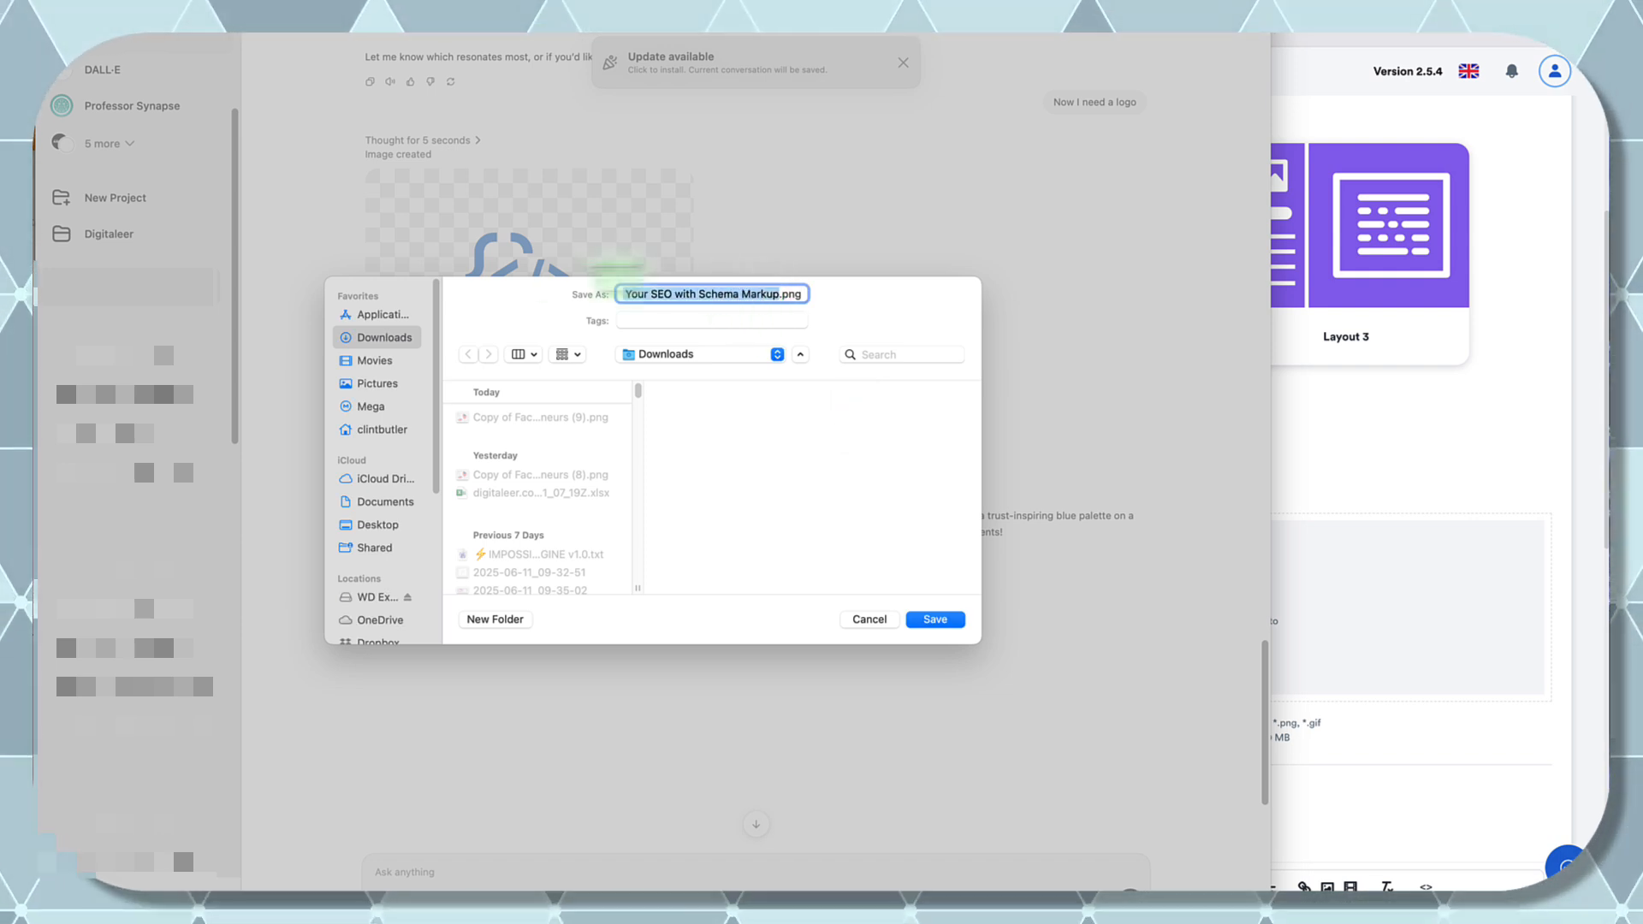
{"action": "type", "text": "Schema Web: Elevate Your SEO with"}
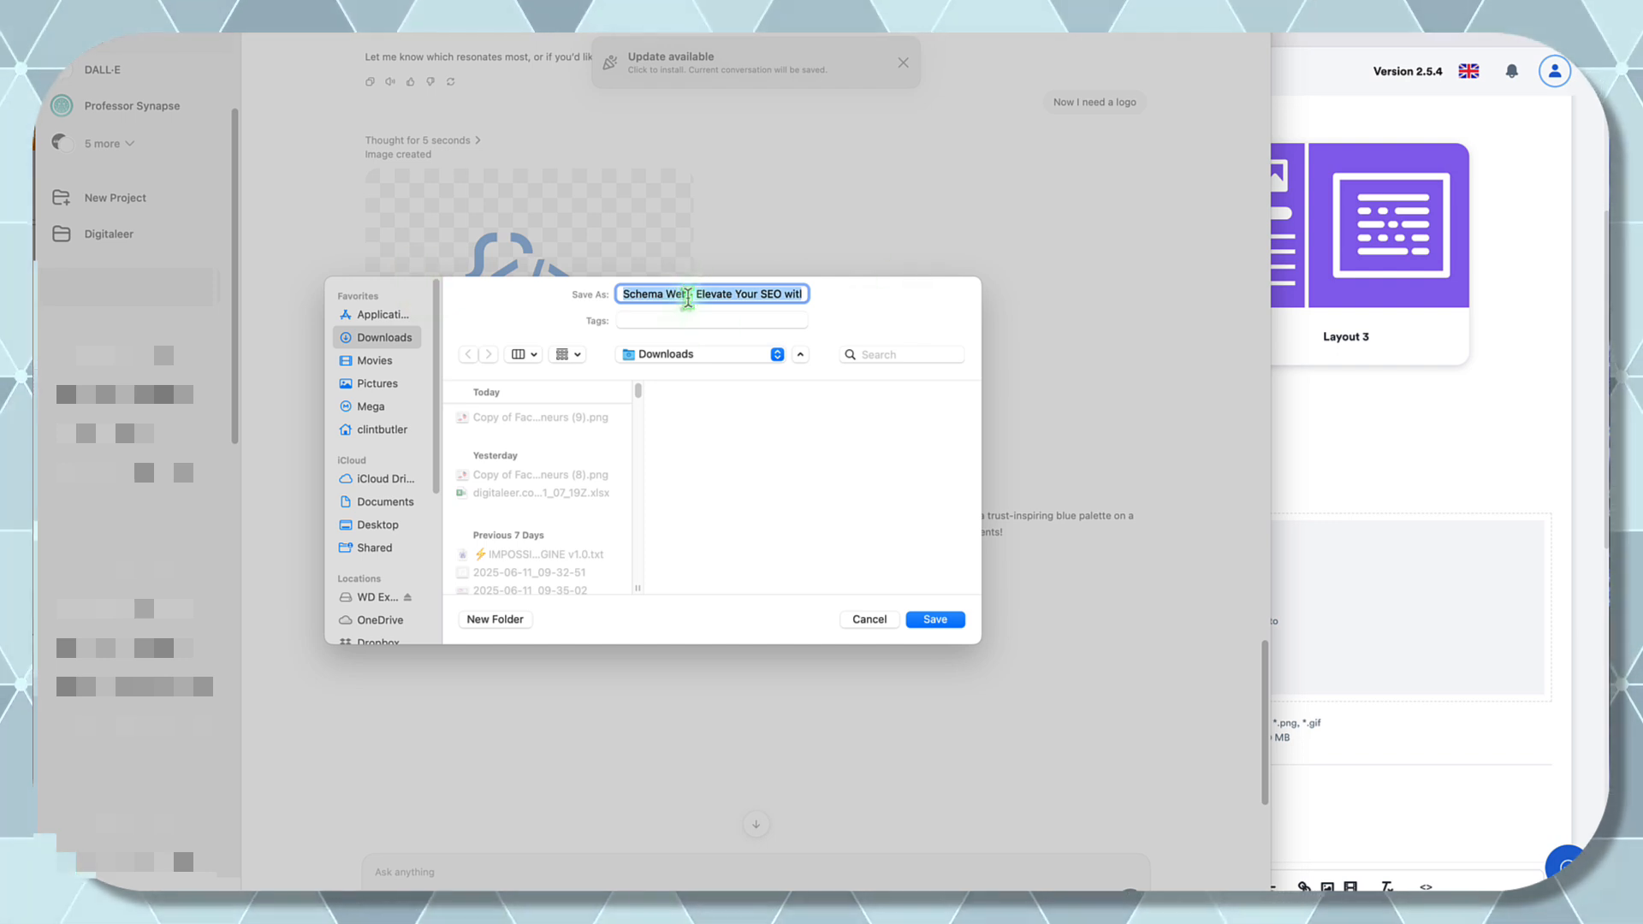
{"action": "key", "text": "super+z"}
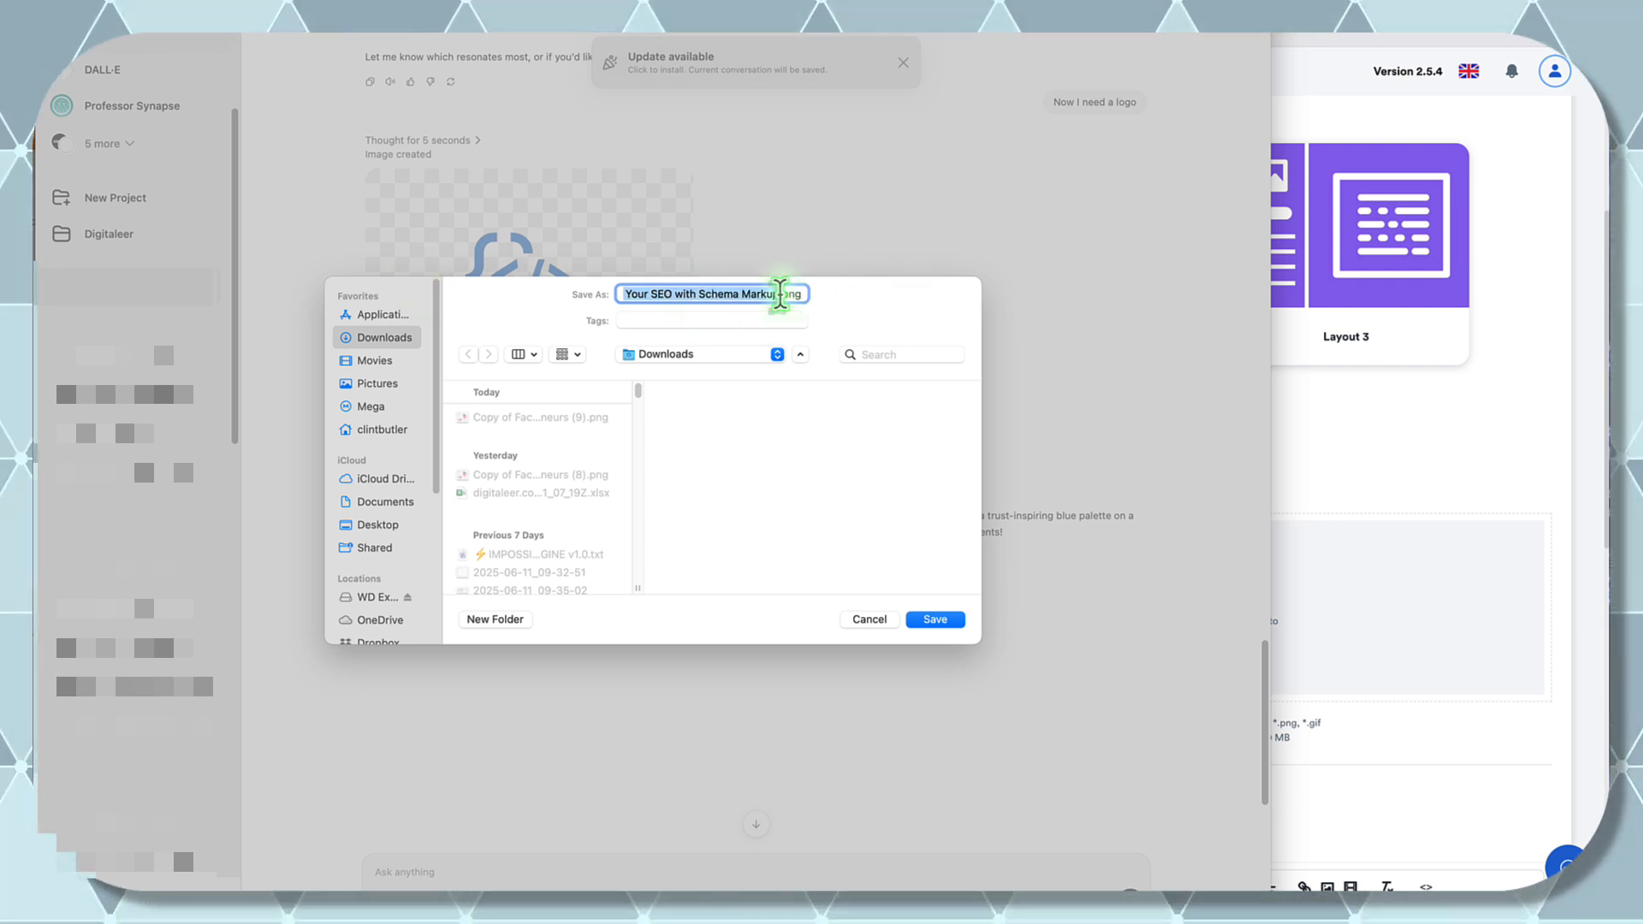
{"action": "type", "text": "Schema Web"}
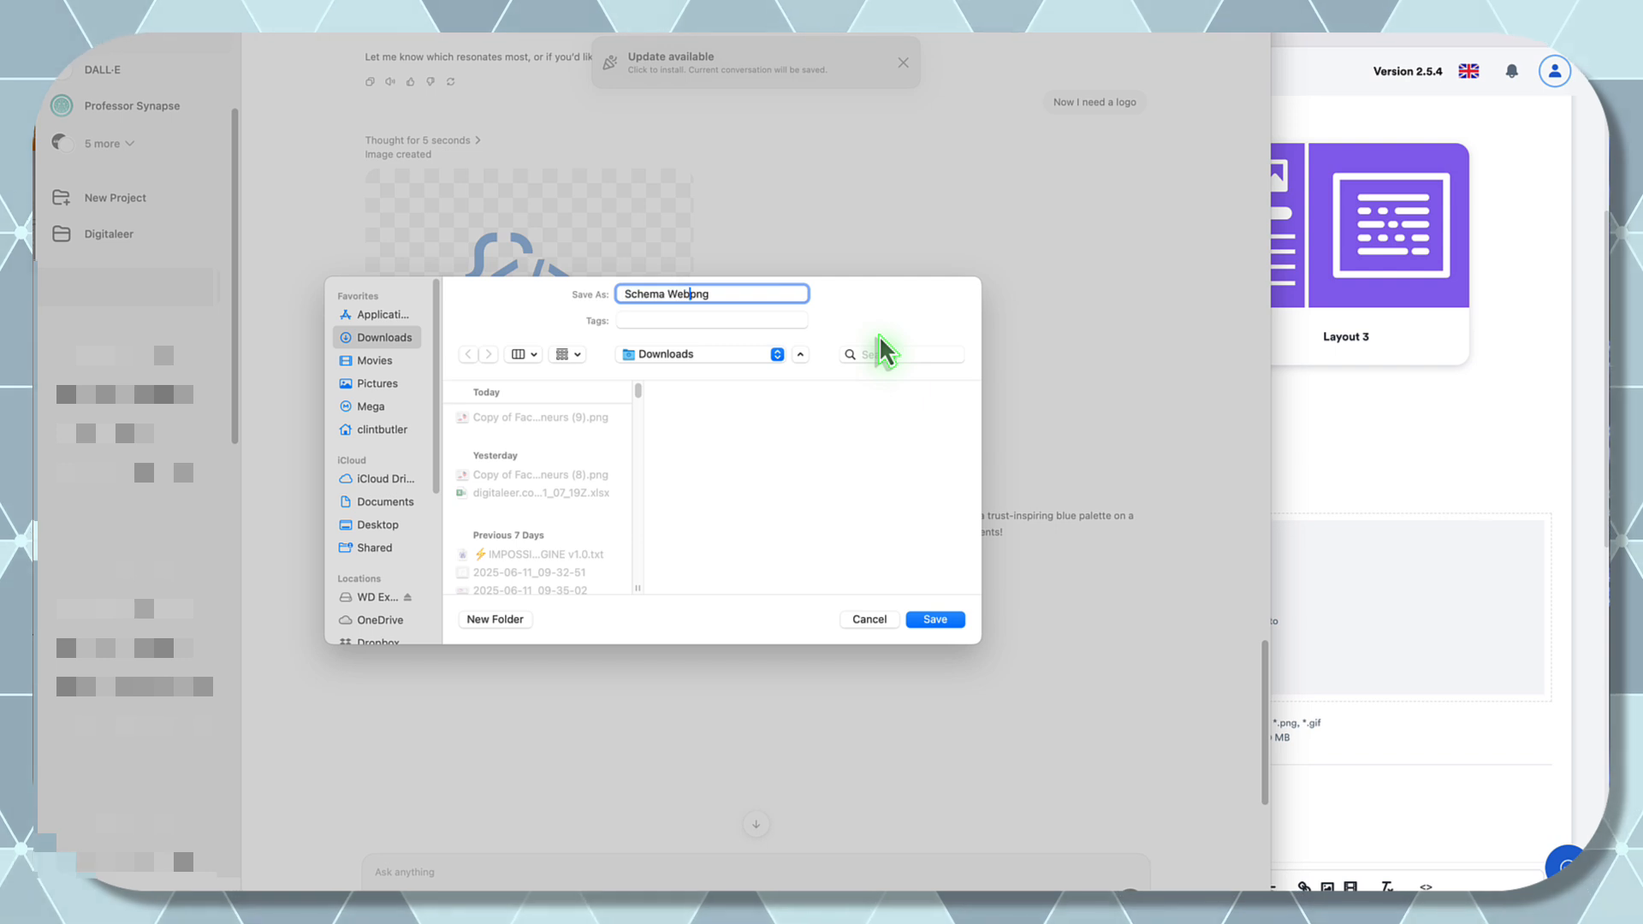
{"action": "left_click", "coordinate": [937, 620]}
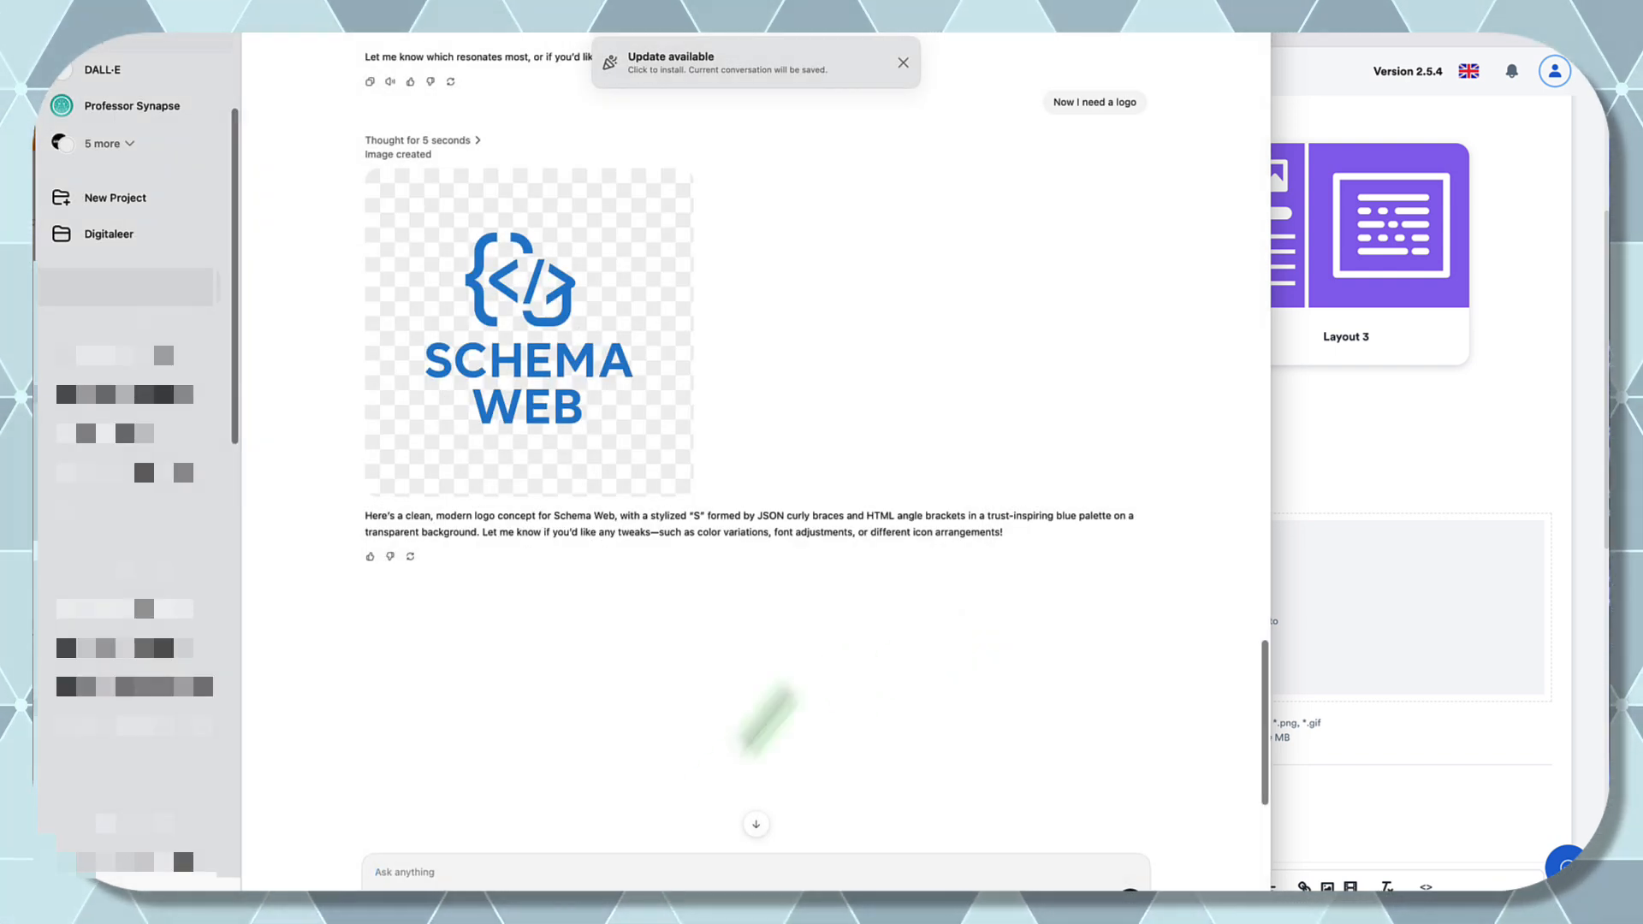
- Send the prompt "Now I need a cover photo for the hero section that contains no text. The image should be 1920 X 1080"
{"action": "left_click", "coordinate": [666, 872]}
{"action": "type", "text": "Now"}
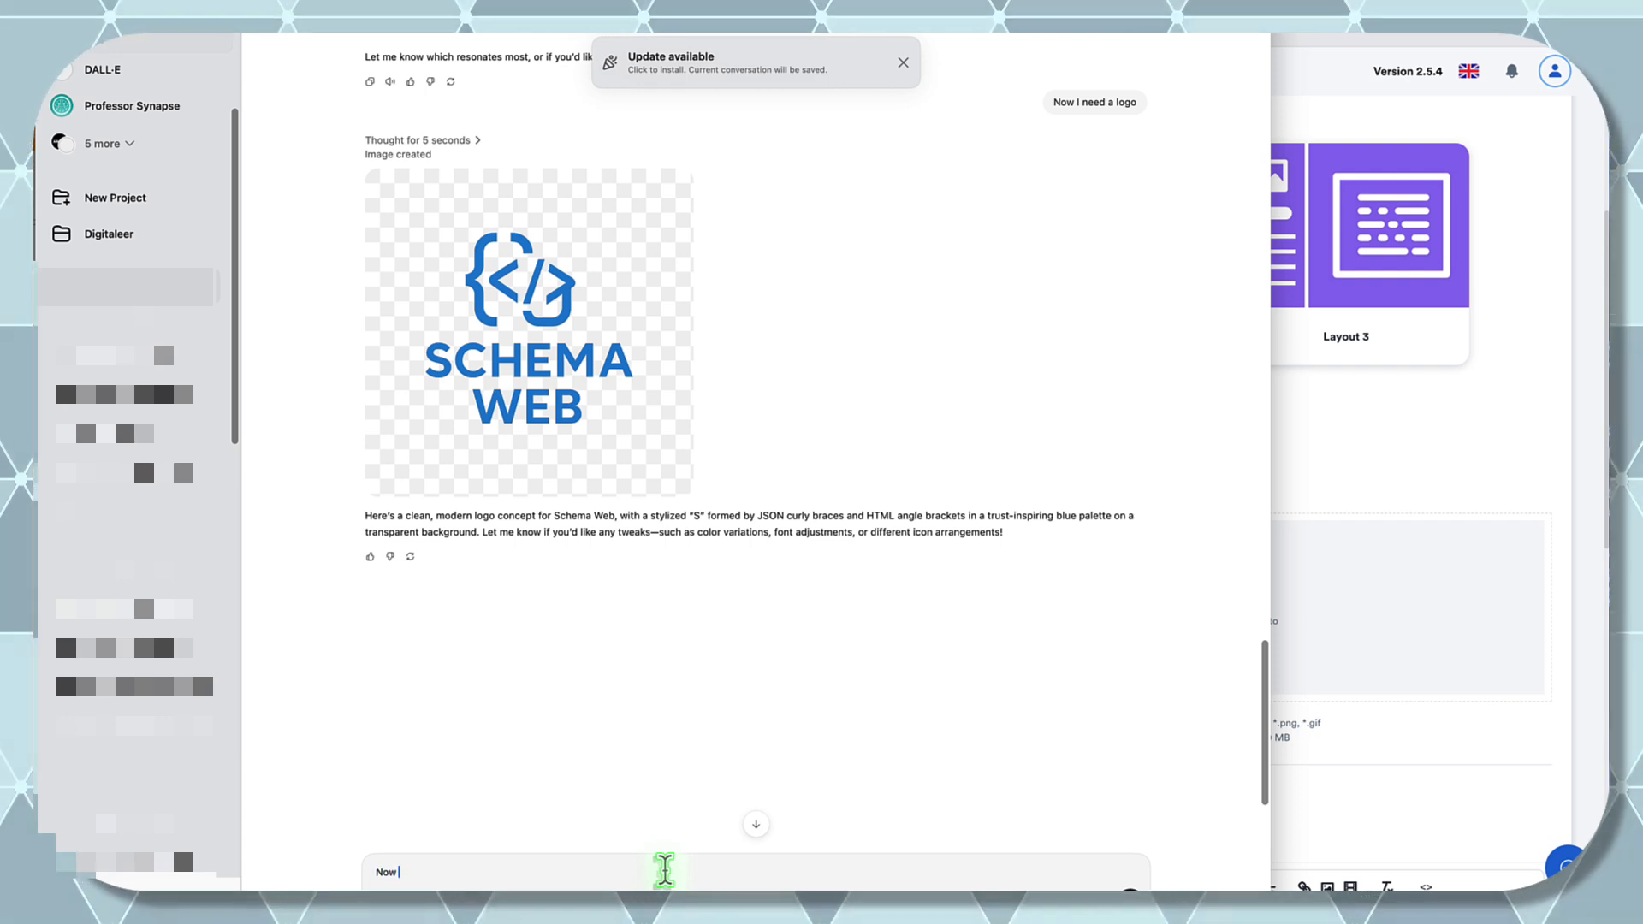
{"action": "type", "text": " I need a cove"}
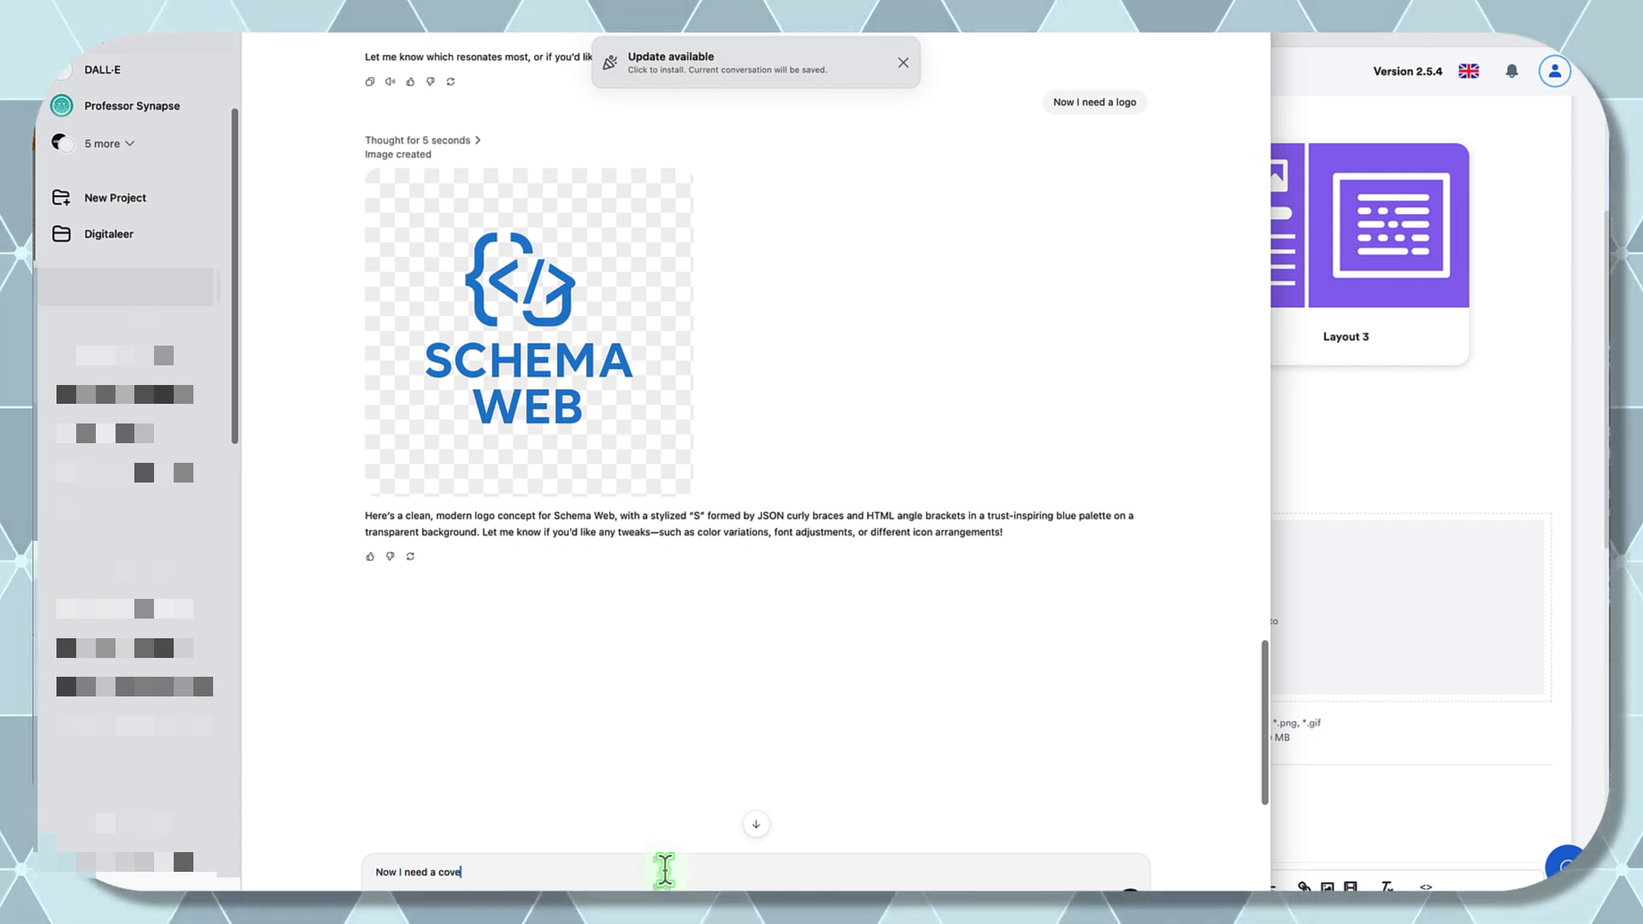
{"action": "type", "text": "r photo "}
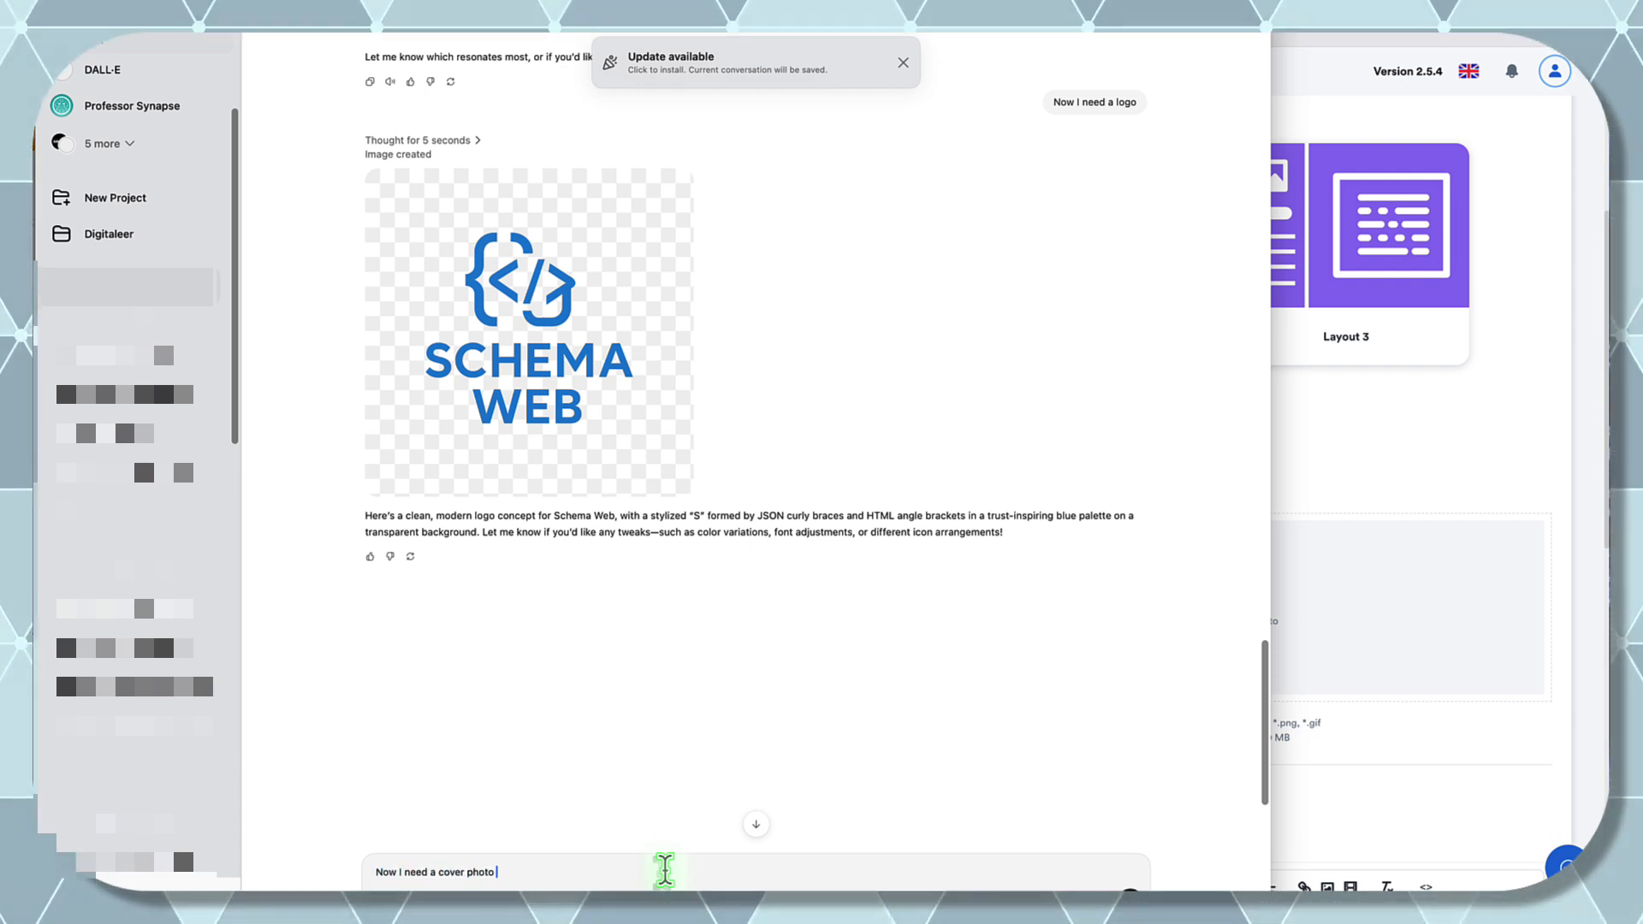
{"action": "type", "text": "for the "}
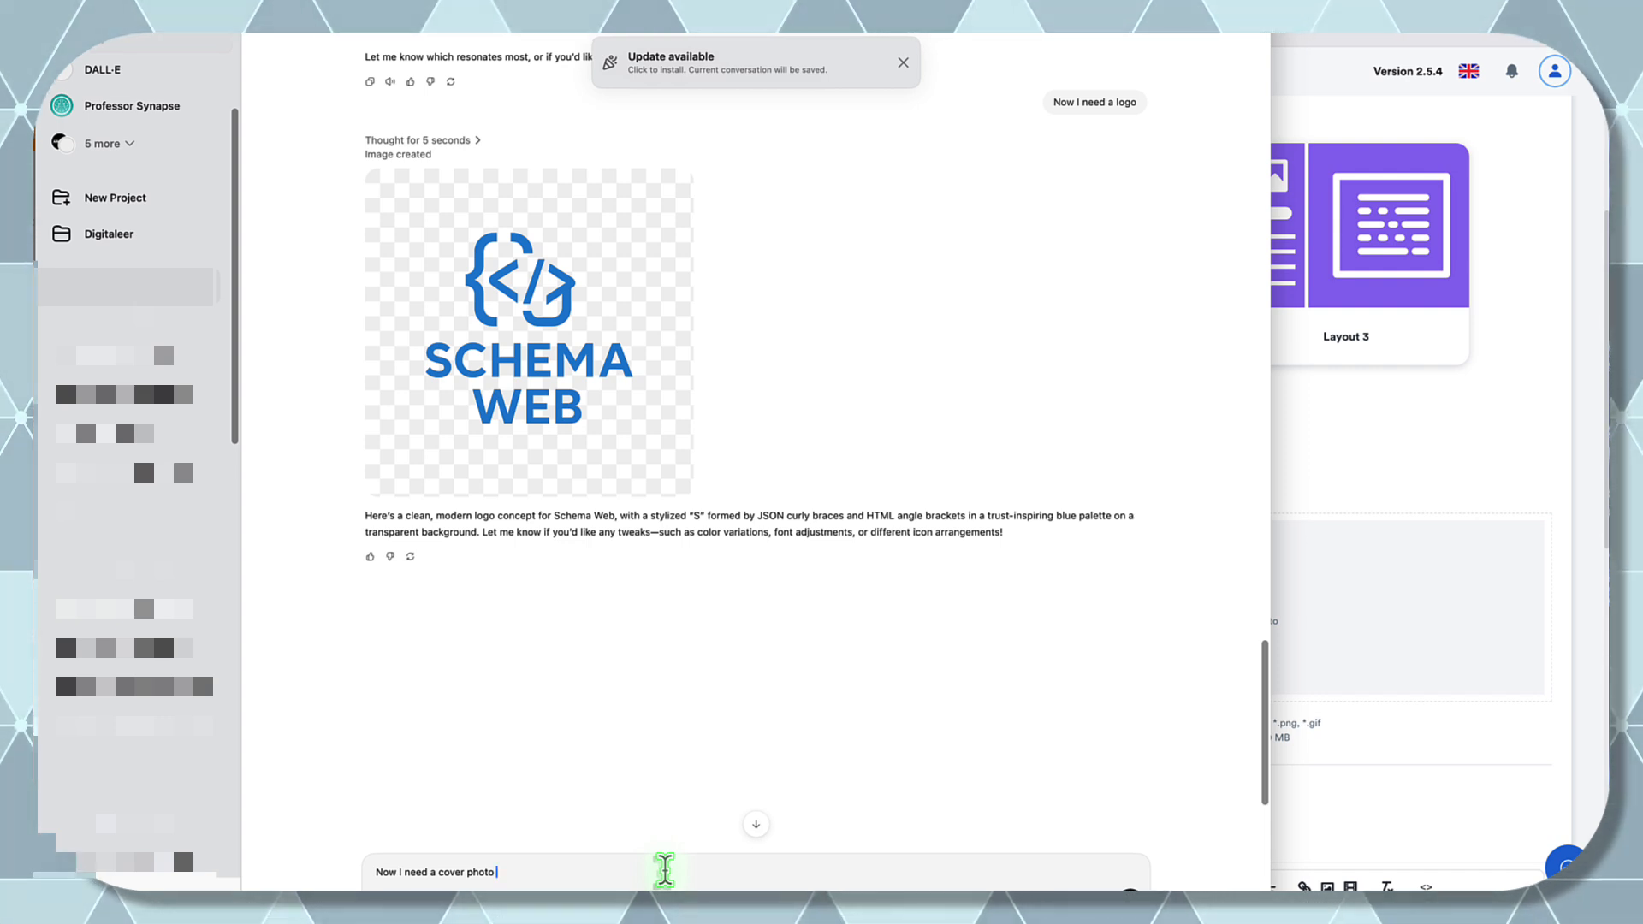
{"action": "type", "text": "he"}
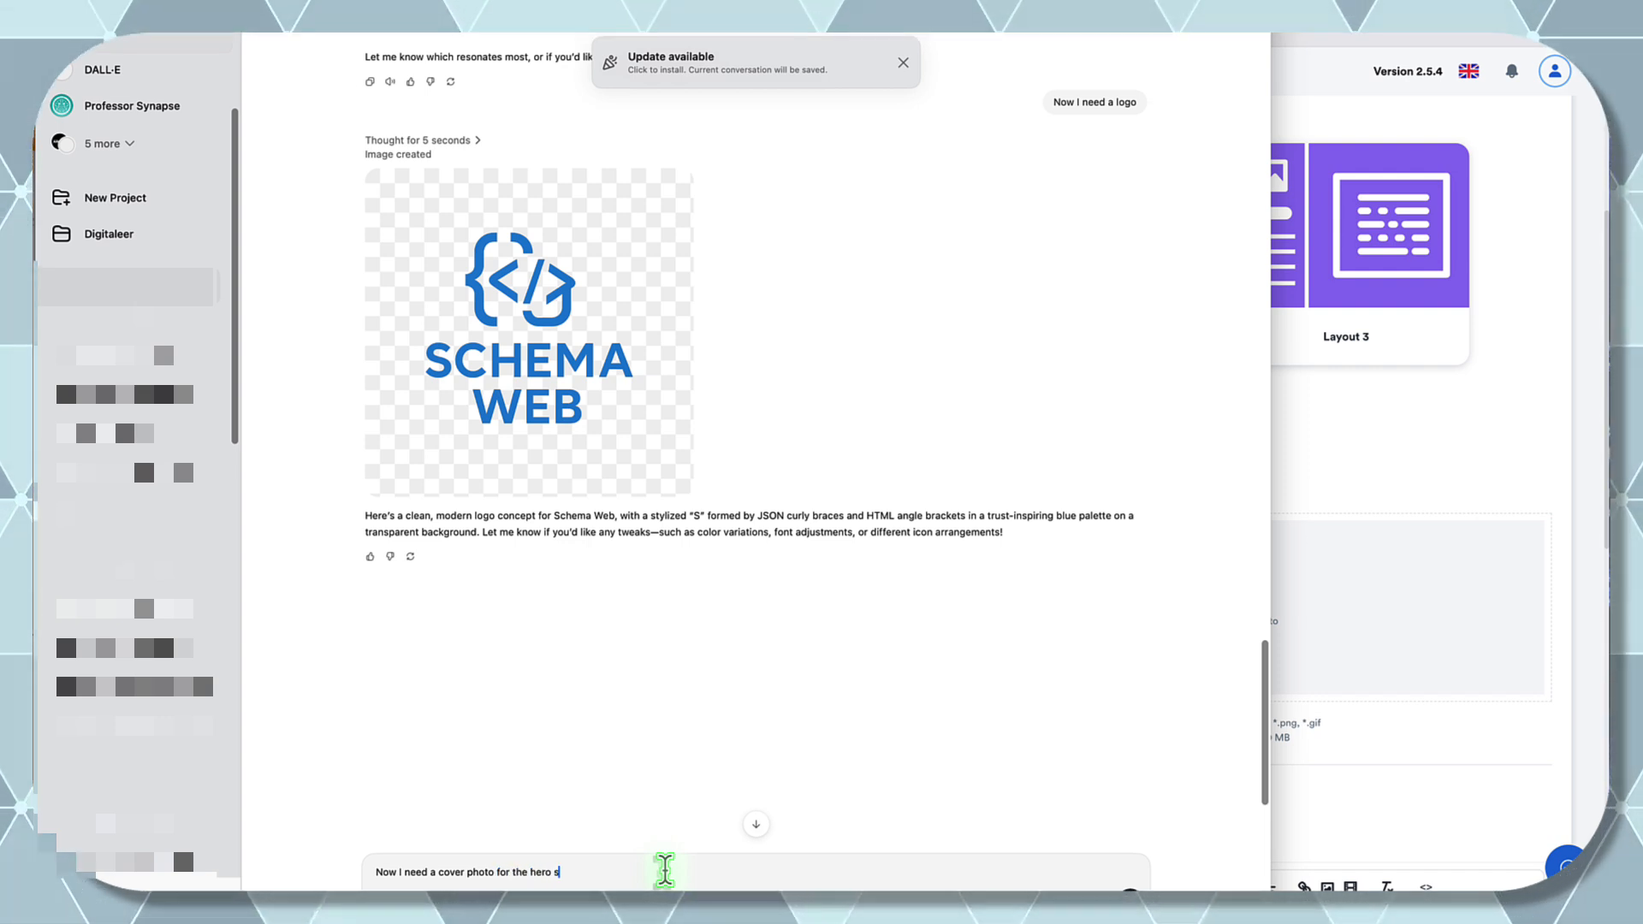
{"action": "type", "text": "ro section,"}
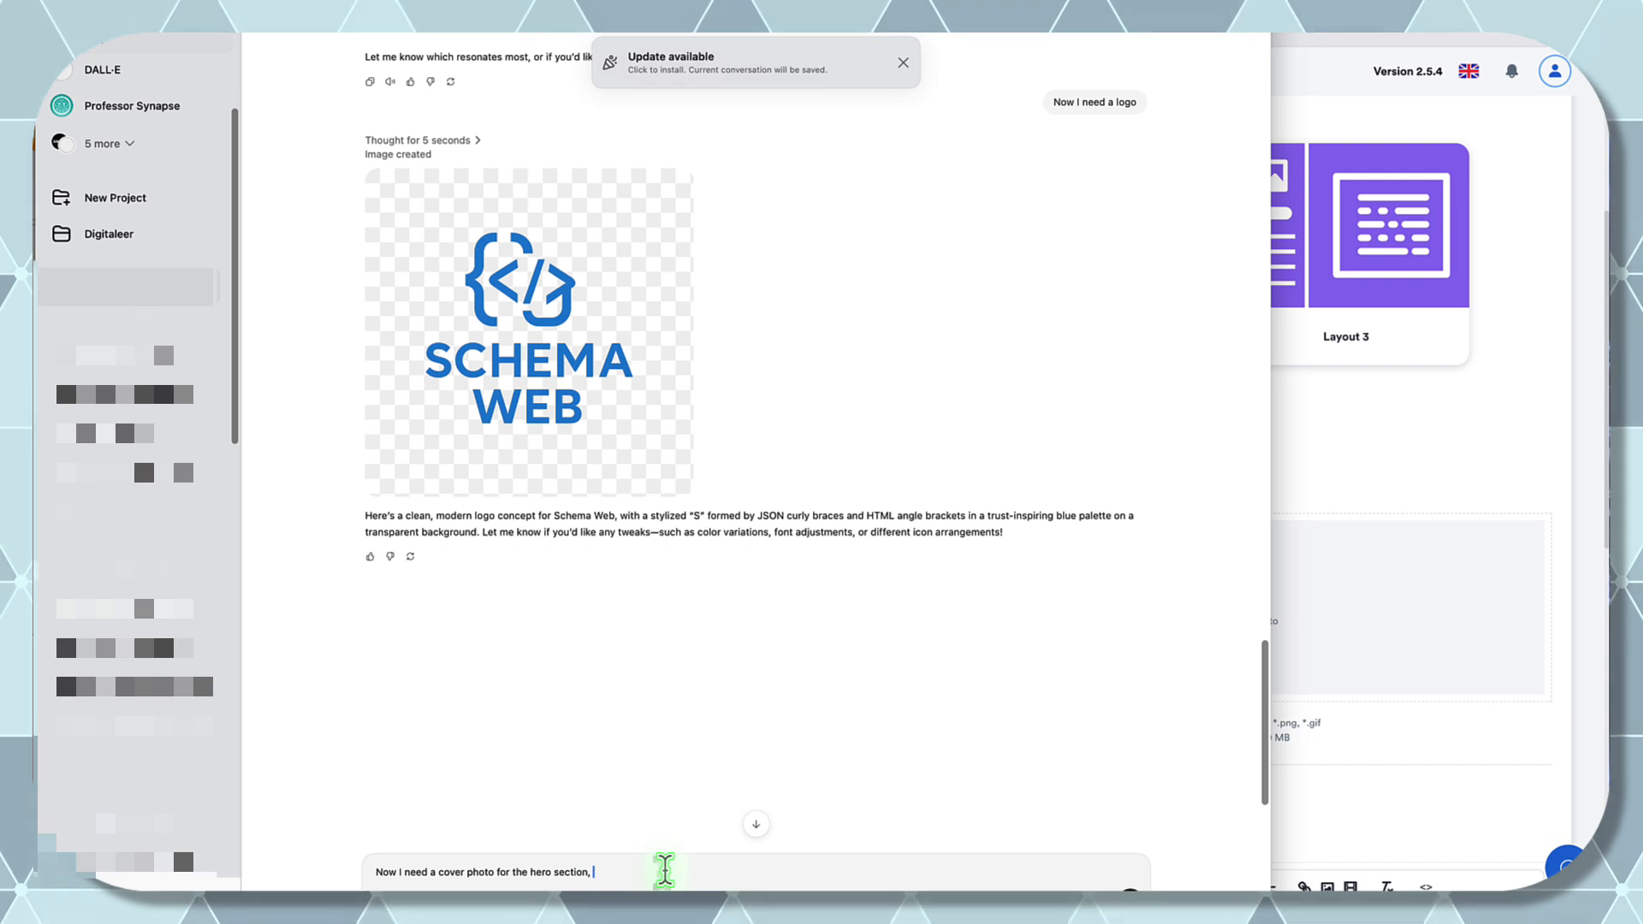
{"action": "key", "text": "BackSpace"}
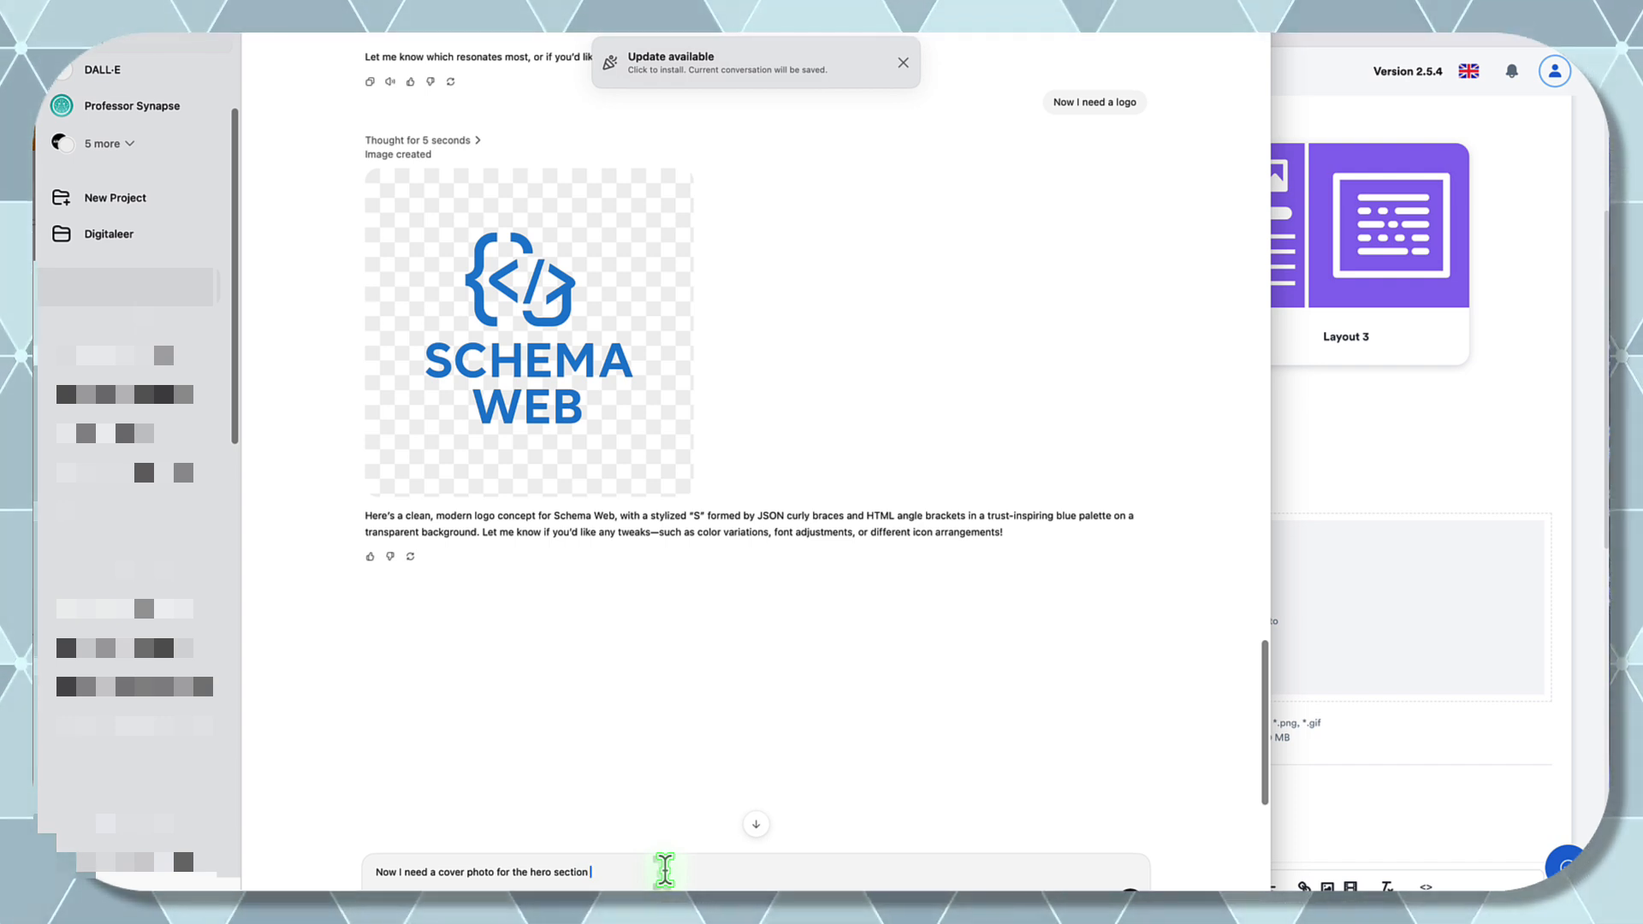
{"action": "type", "text": "that"}
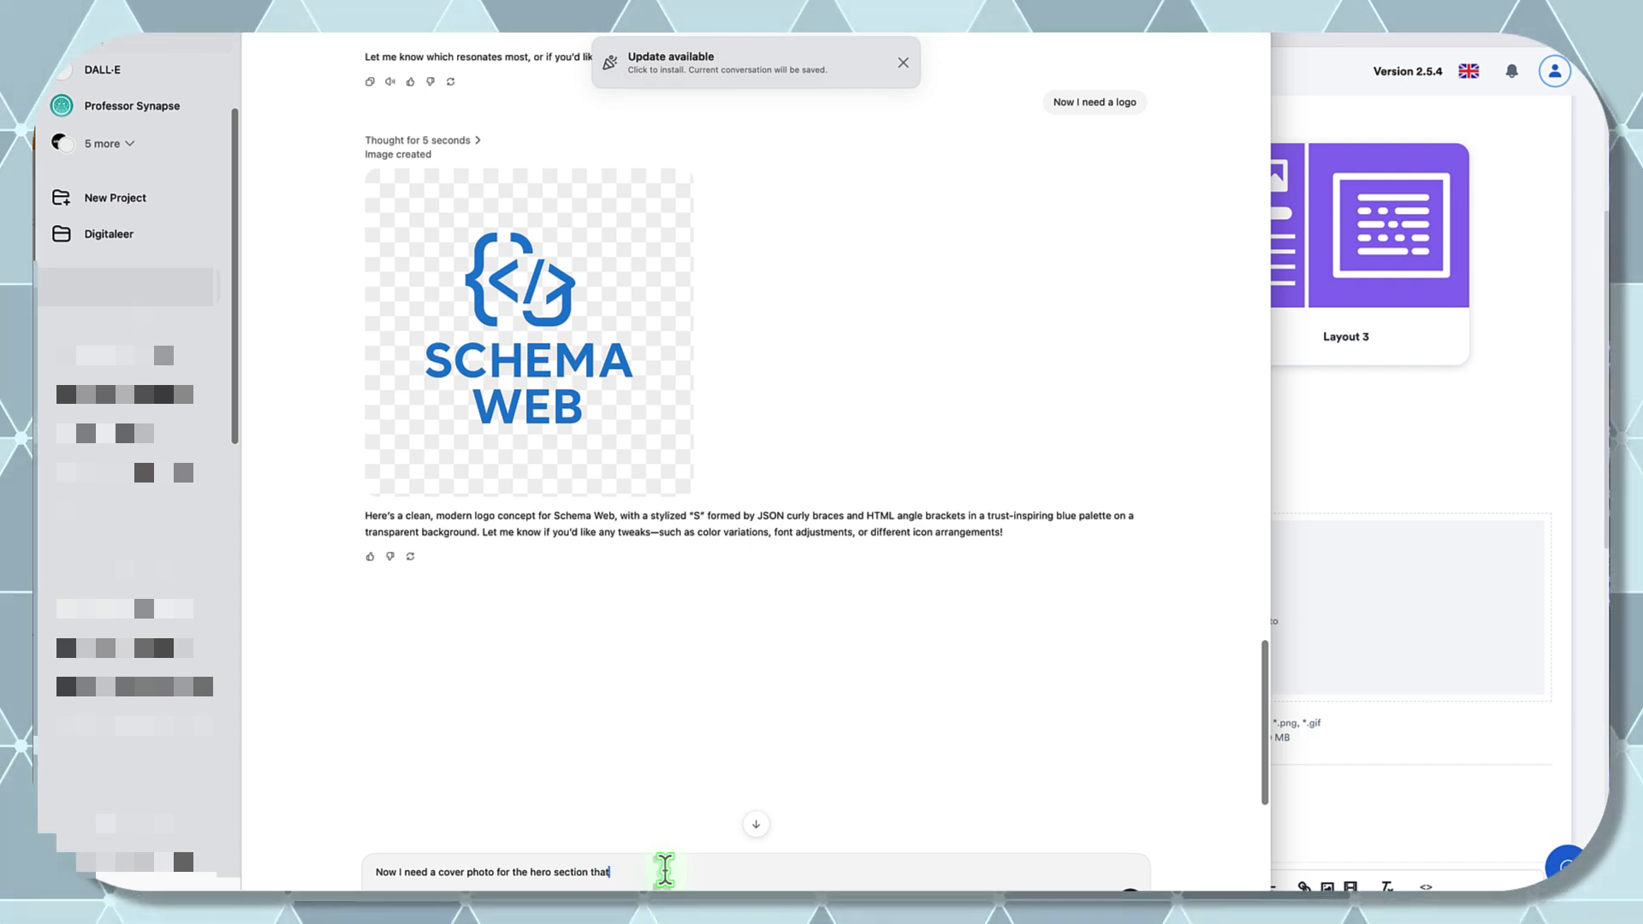
{"action": "type", "text": " contains n"}
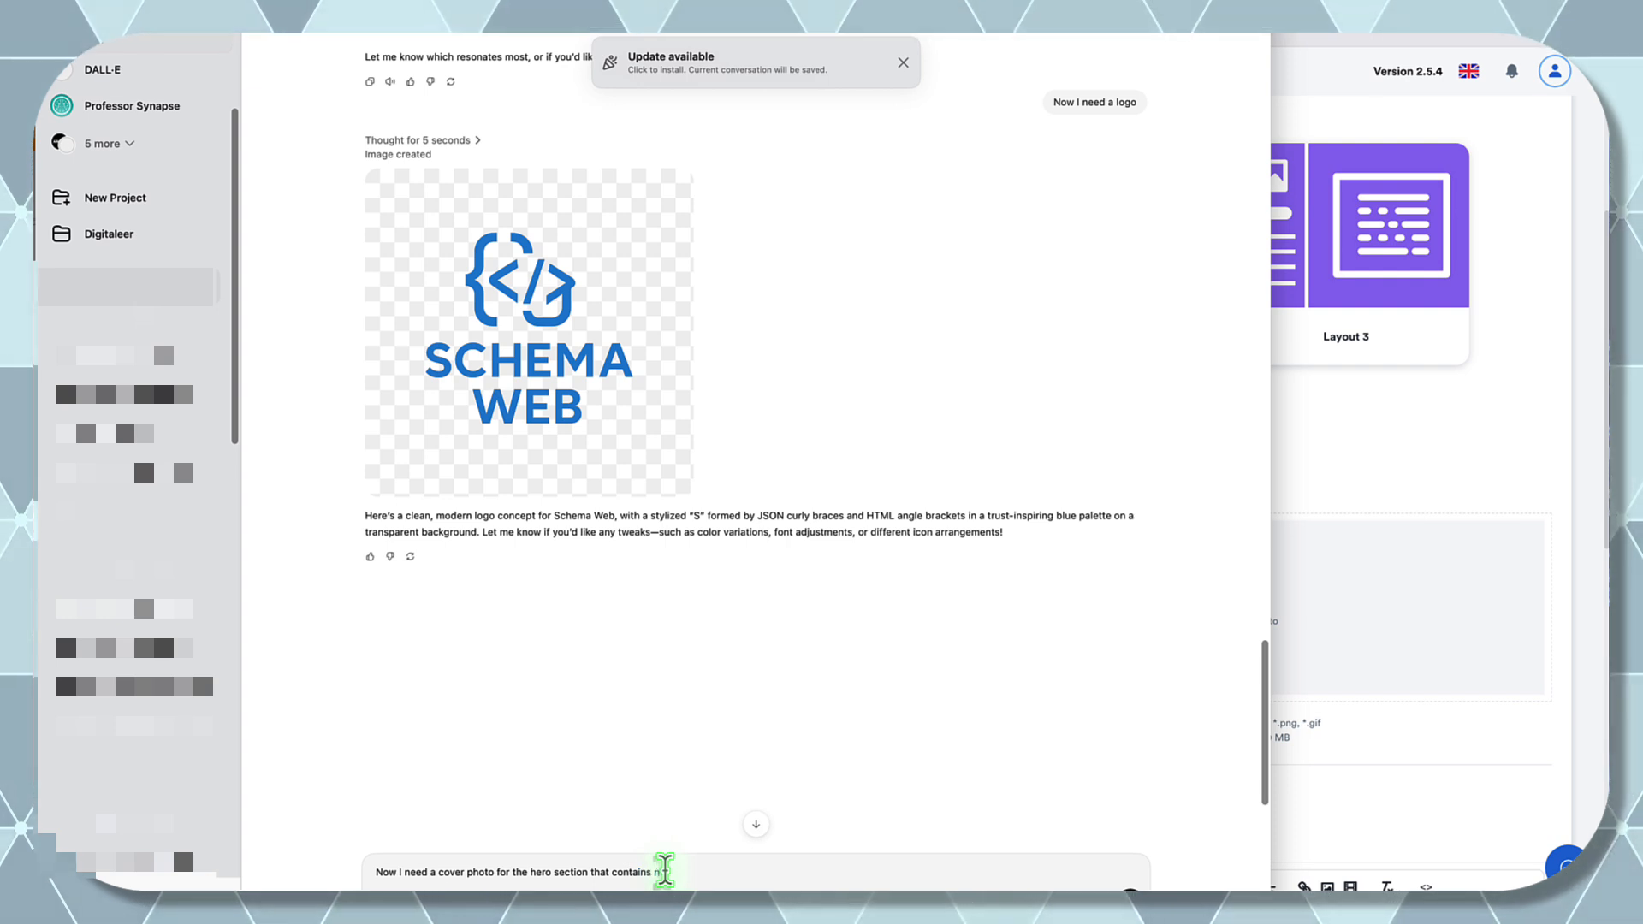
{"action": "type", "text": "o text."}
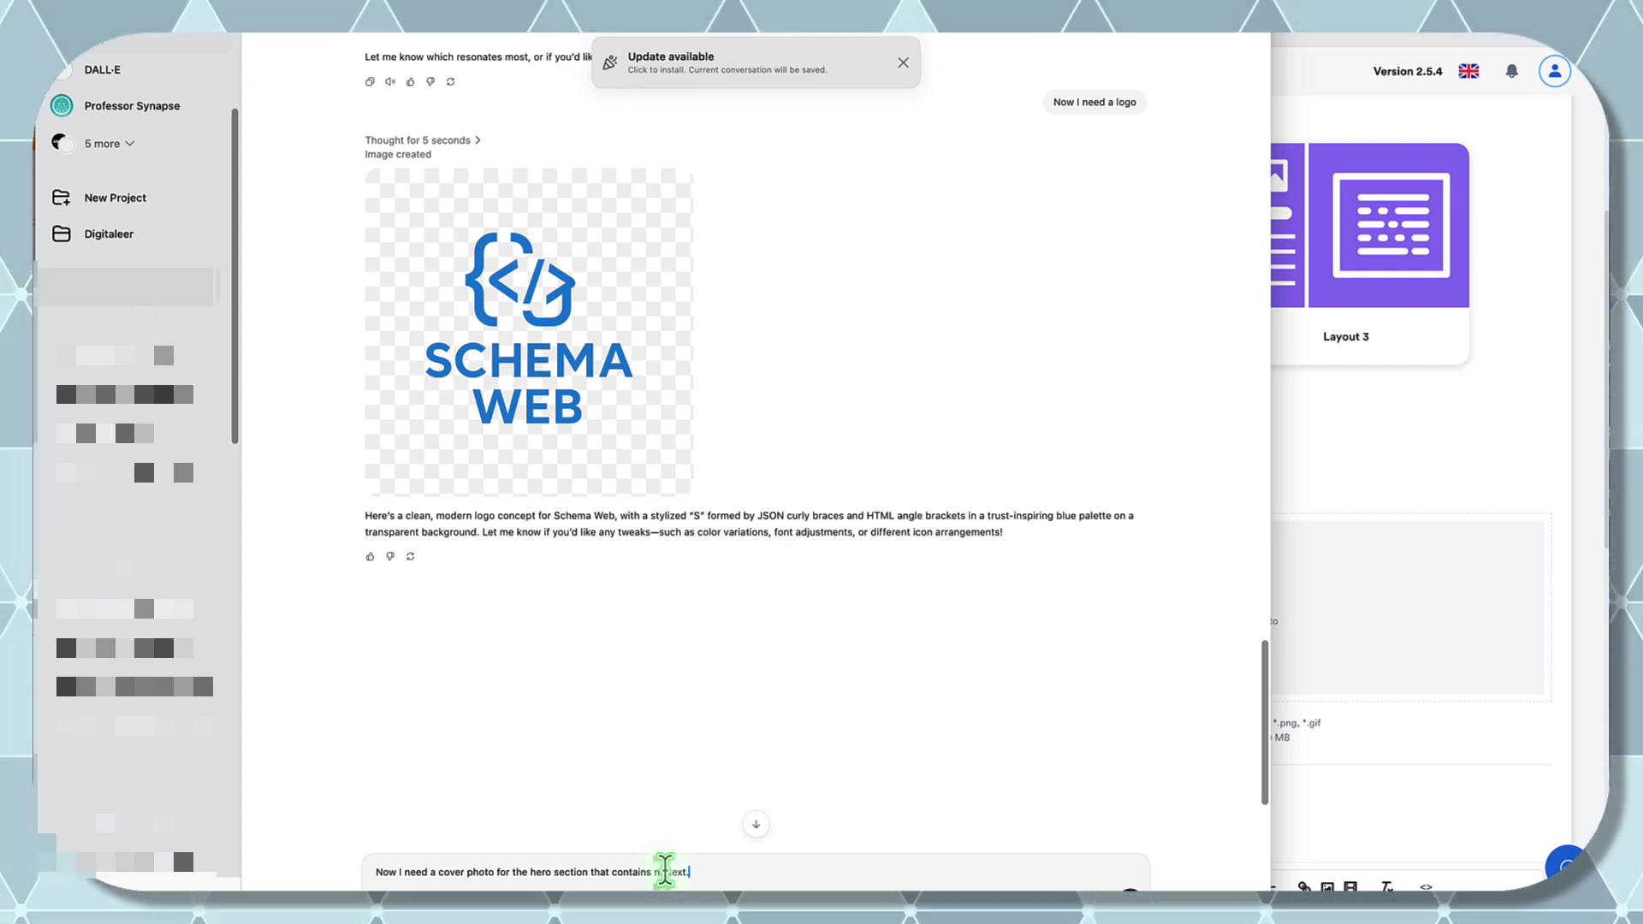
{"action": "type", "text": " the ima"}
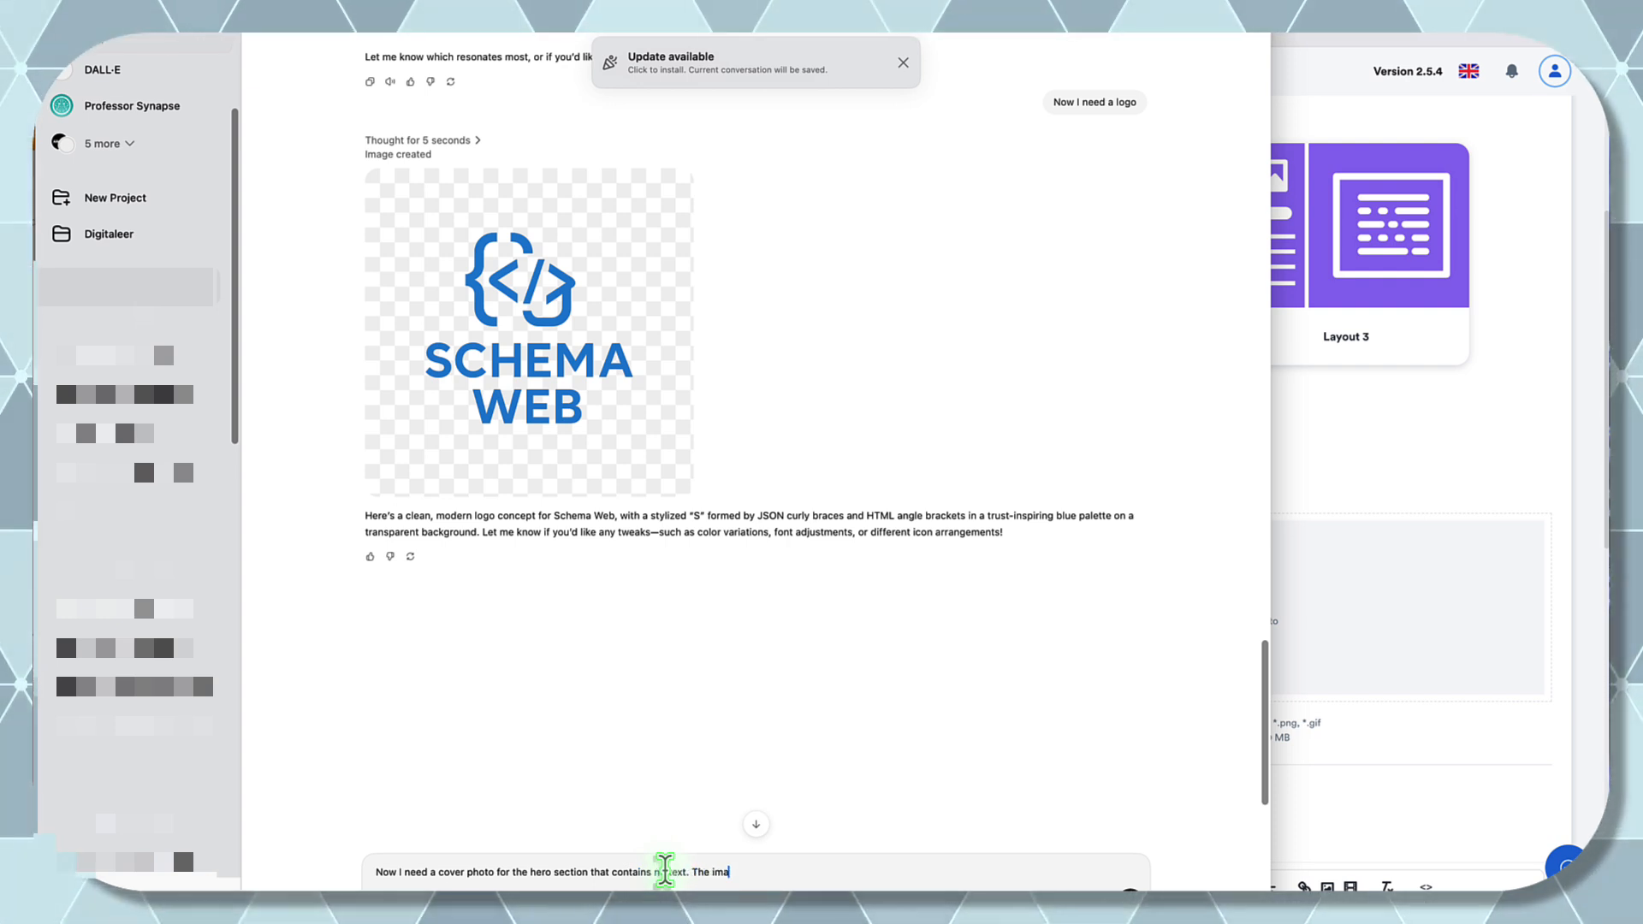
{"action": "type", "text": "ge shoul"}
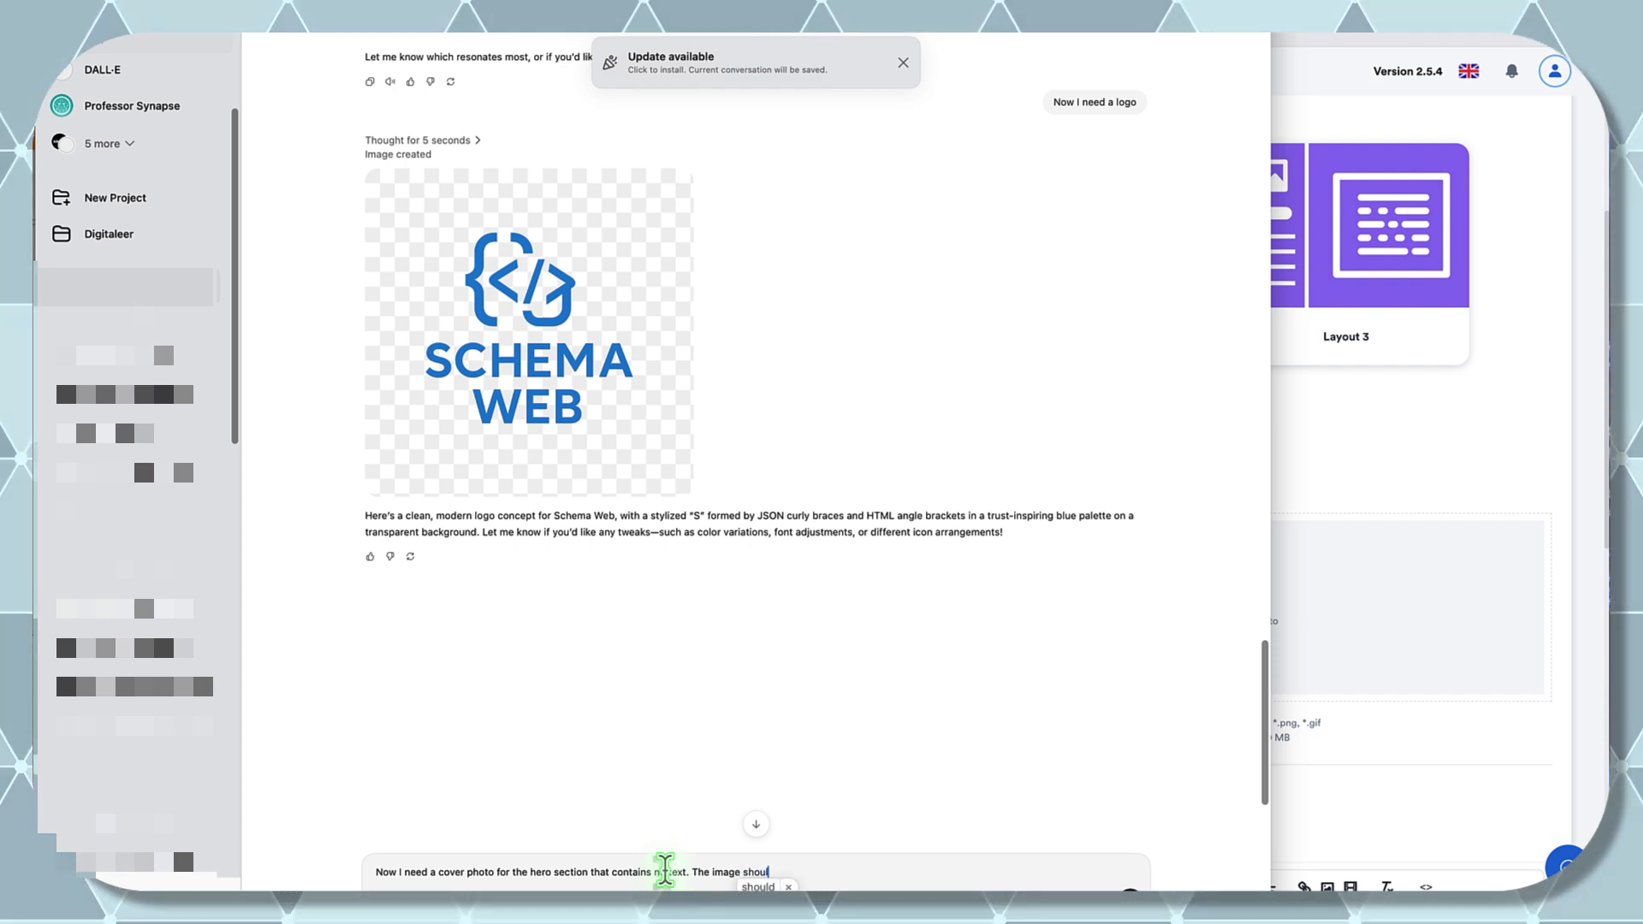
{"action": "type", "text": "d be 19"}
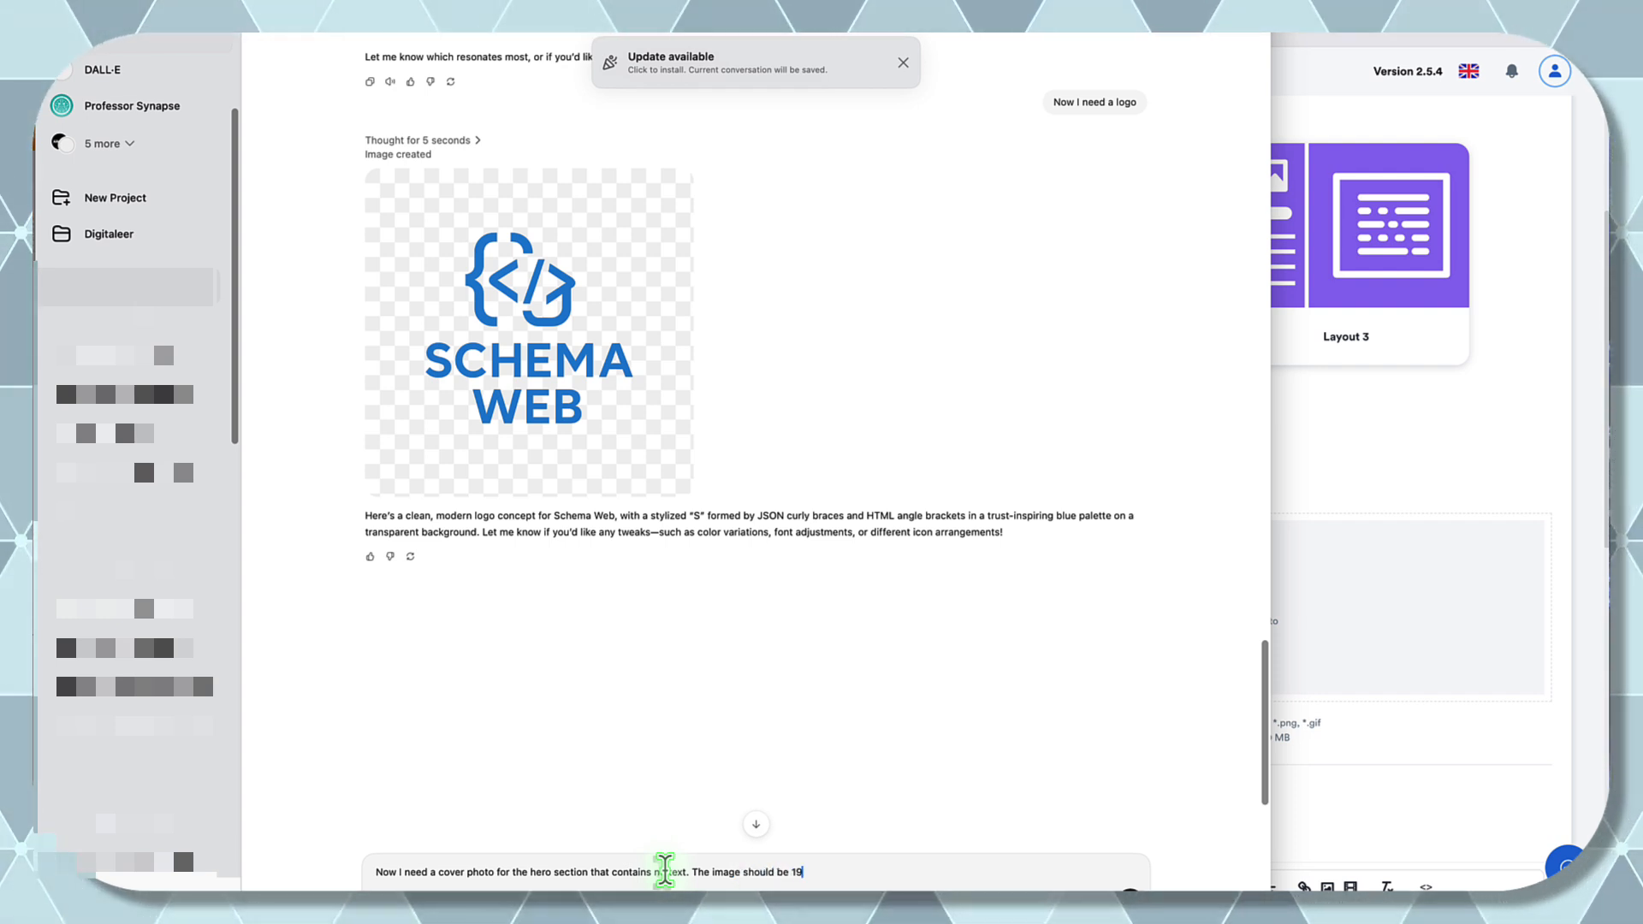
{"action": "type", "text": "20"}
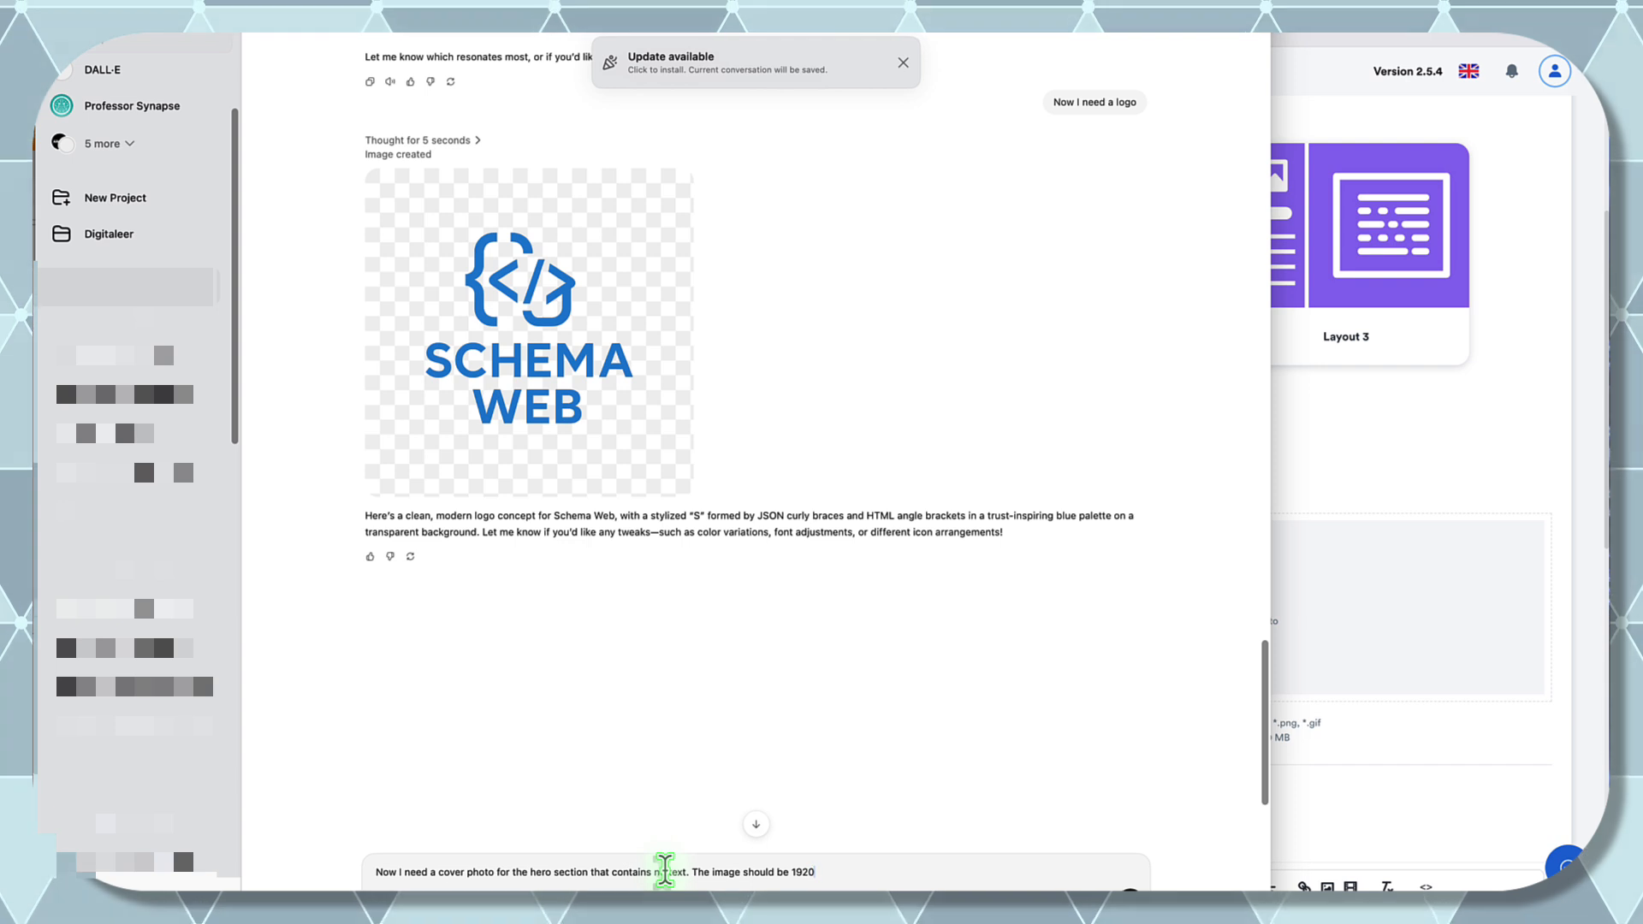
{"action": "type", "text": "X10"}
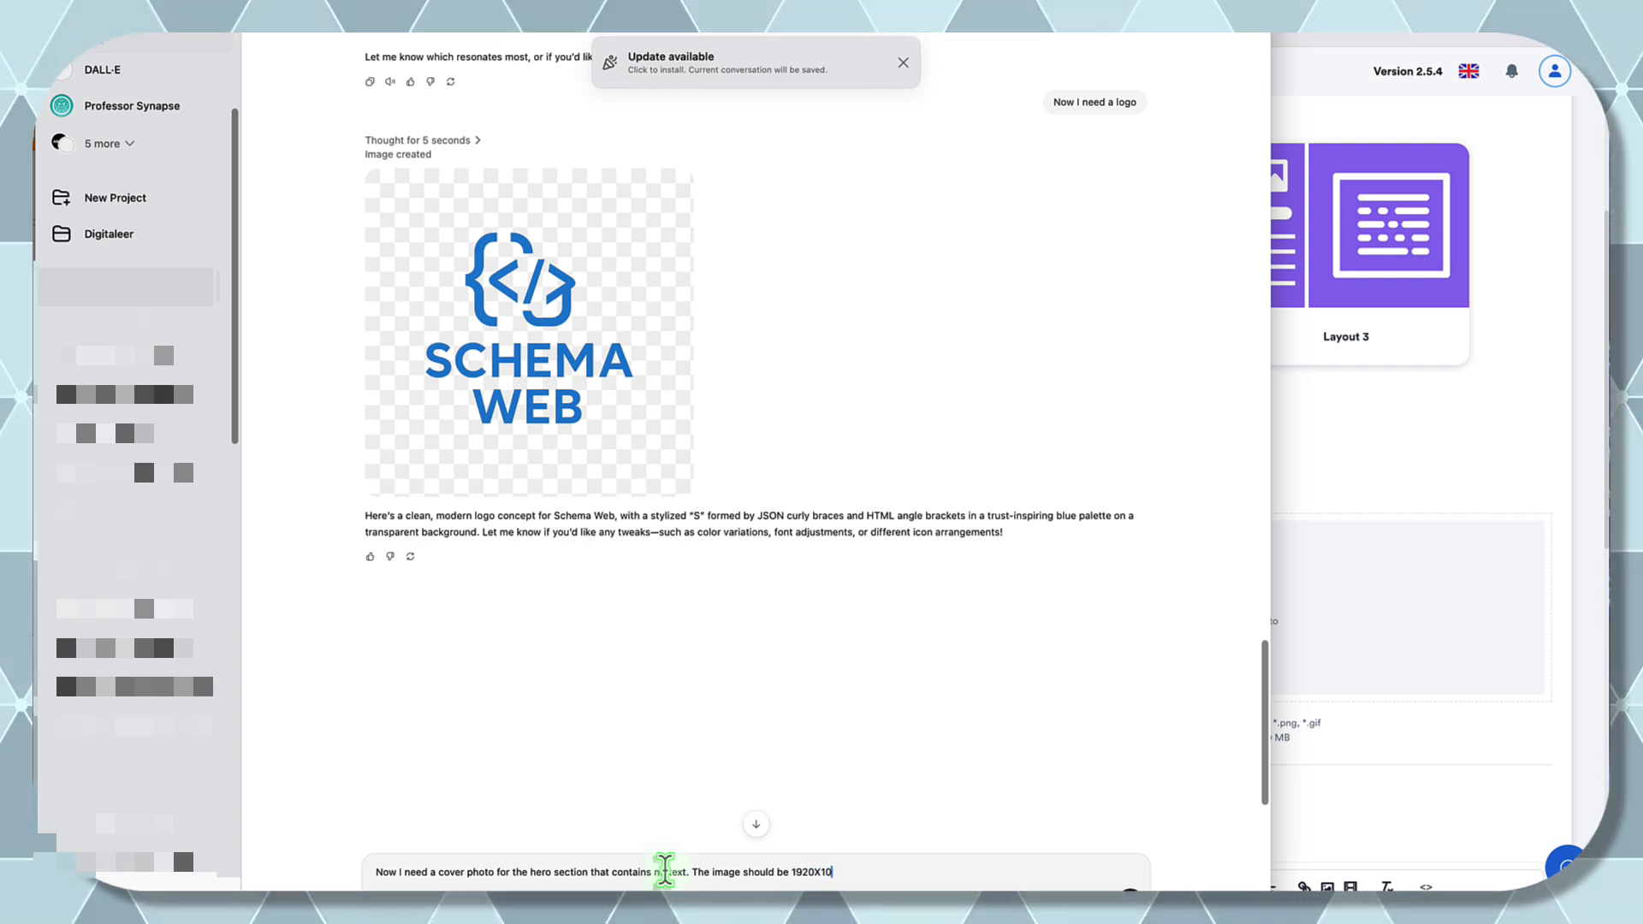
{"action": "type", "text": "80"}
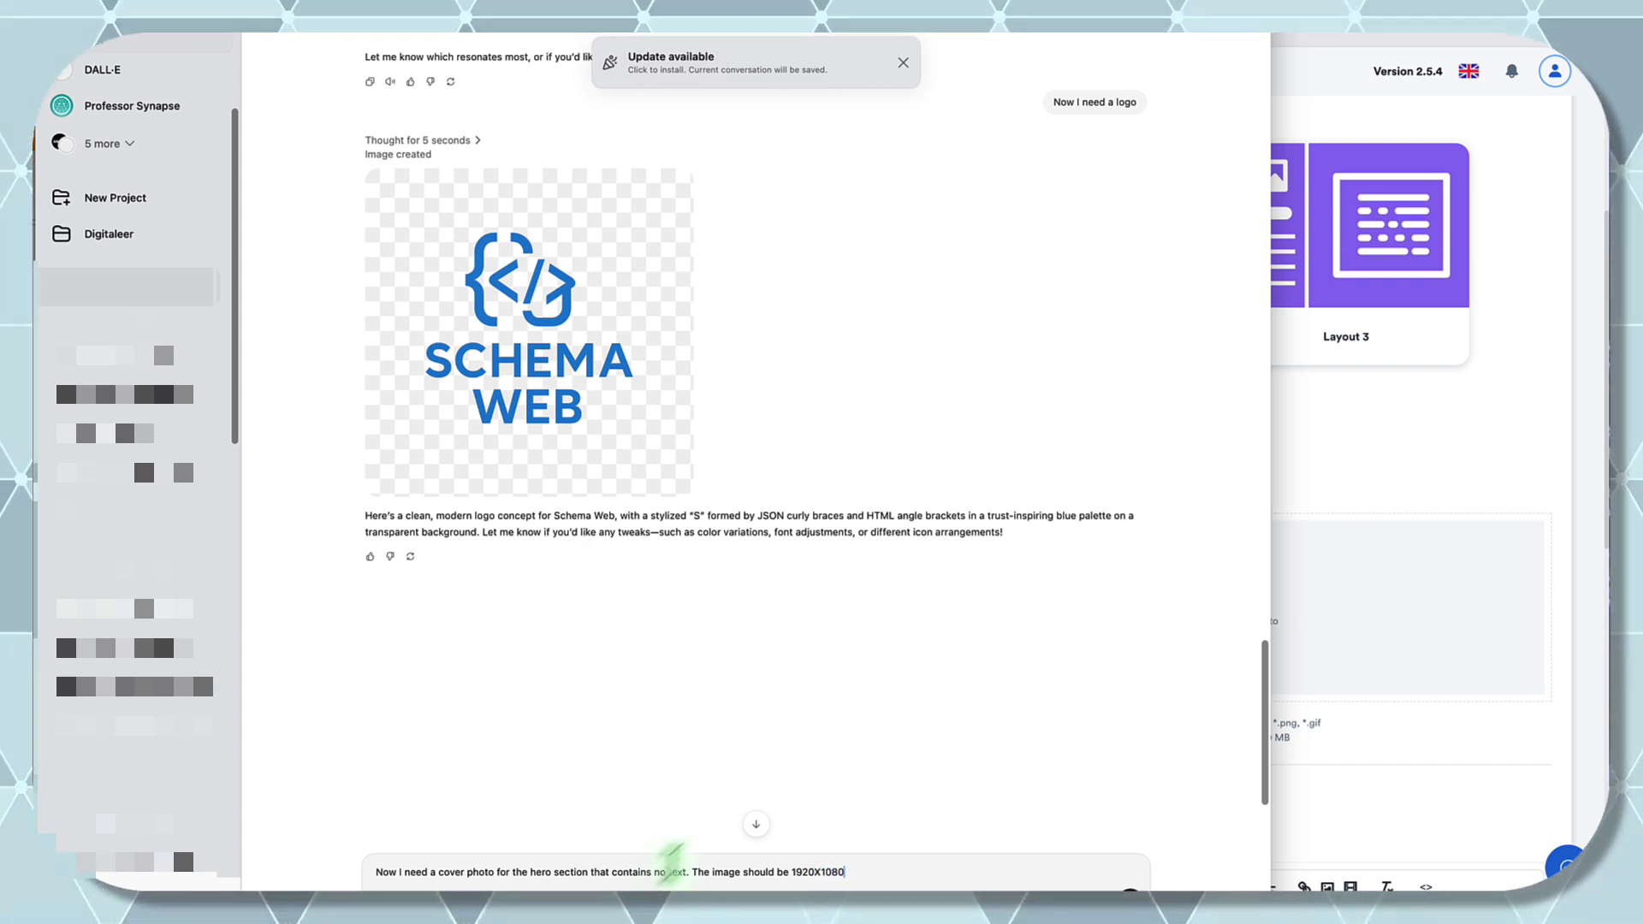
{"action": "scroll", "coordinate": [736, 752], "scroll_direction": "down", "scroll_amount": 1}
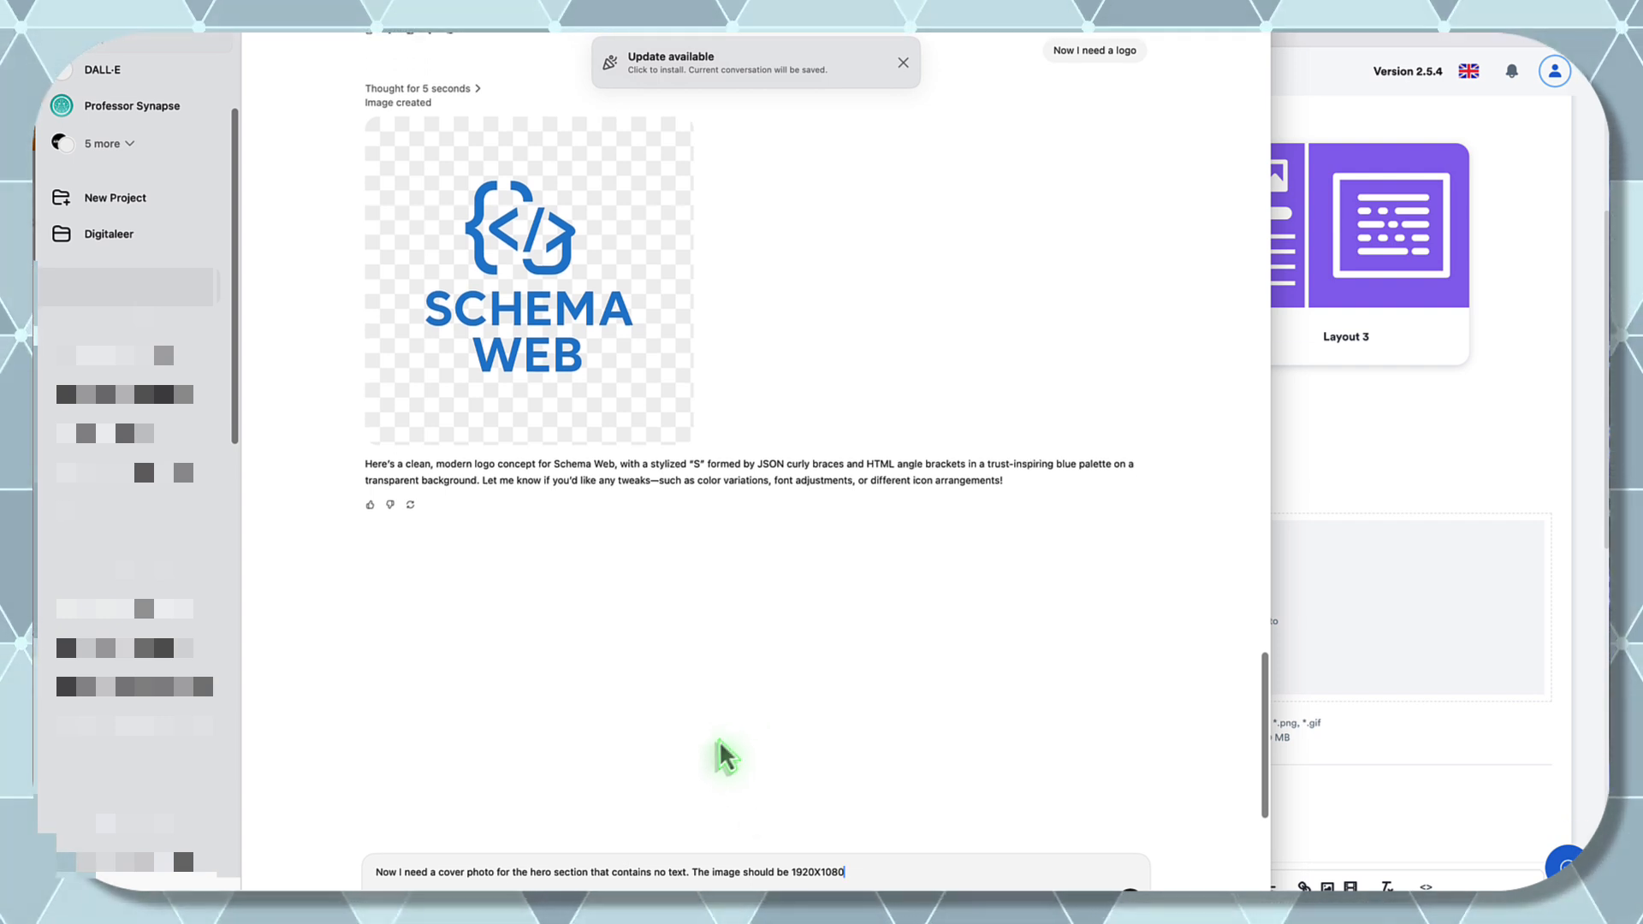
{"action": "left_click", "coordinate": [821, 871]}
{"action": "left_click", "coordinate": [814, 872]}
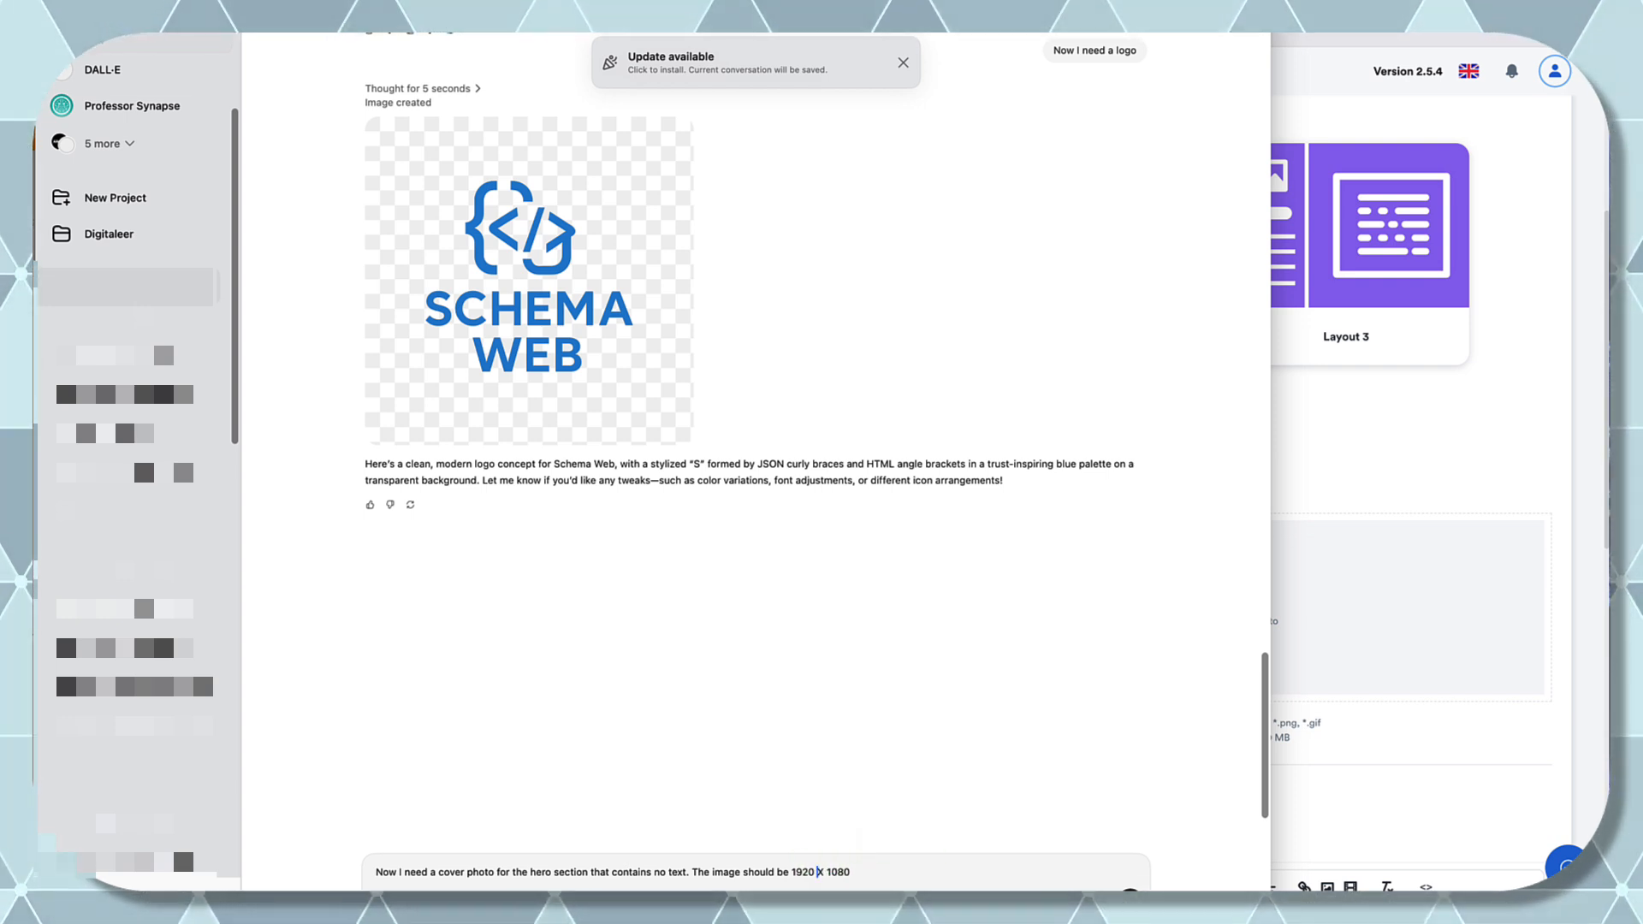
{"action": "key", "text": "Return"}
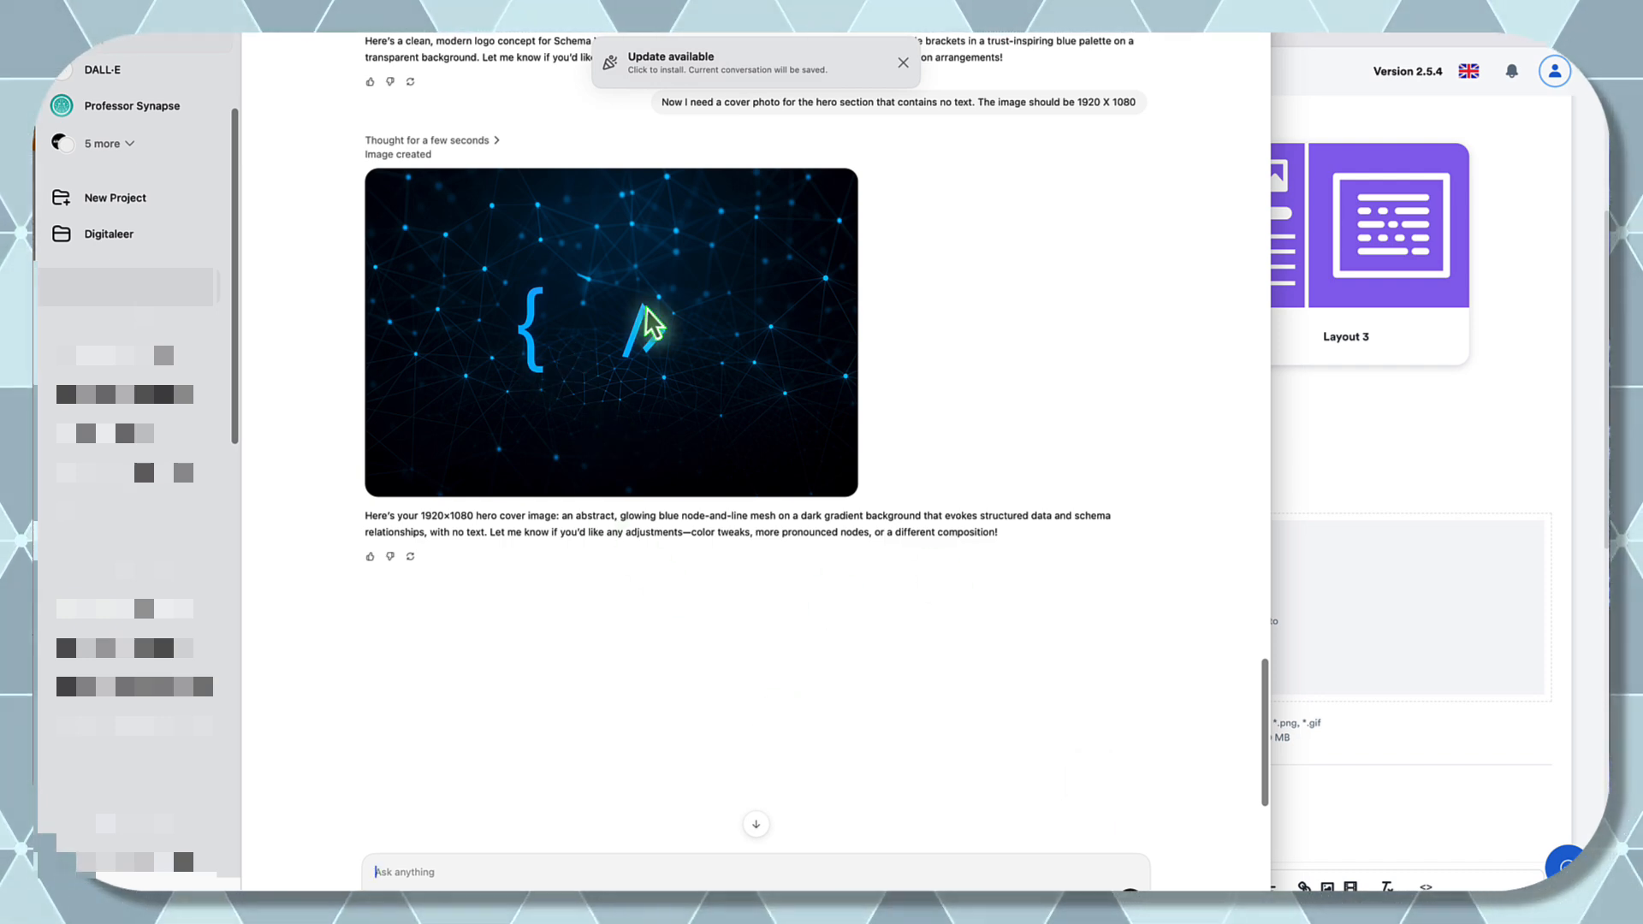
- Save the generated hero cover image as "website schema markup.png" in the Downloads folder
{"action": "right_click", "coordinate": [623, 397]}
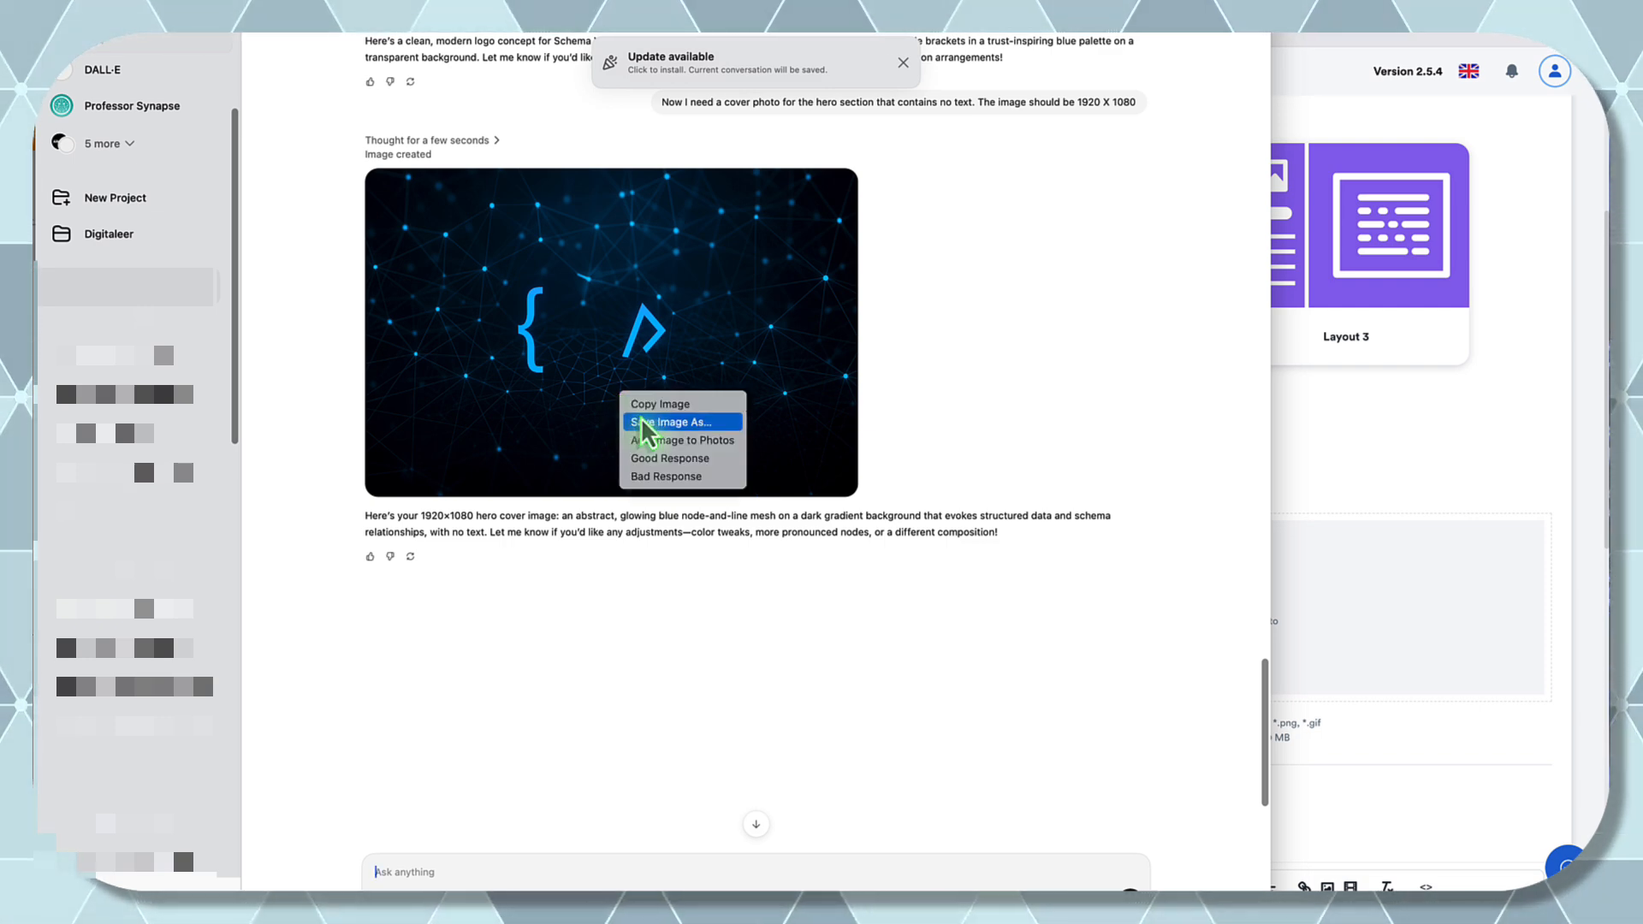
{"action": "left_click", "coordinate": [645, 428]}
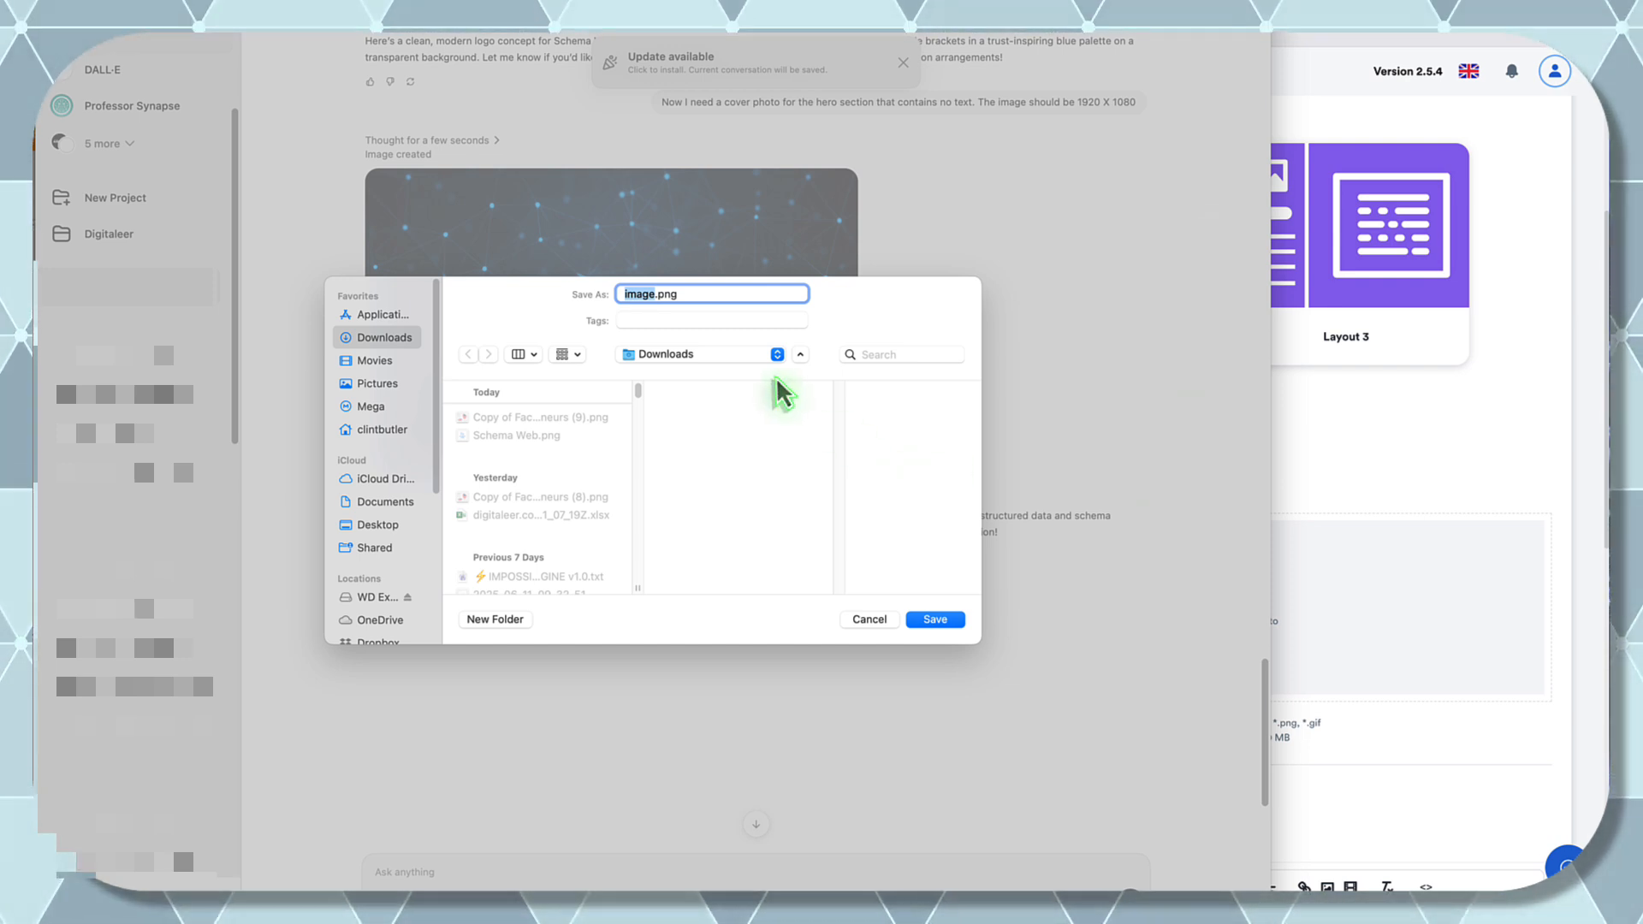
{"action": "type", "text": "webs"}
{"action": "type", "text": "ite schema mark"}
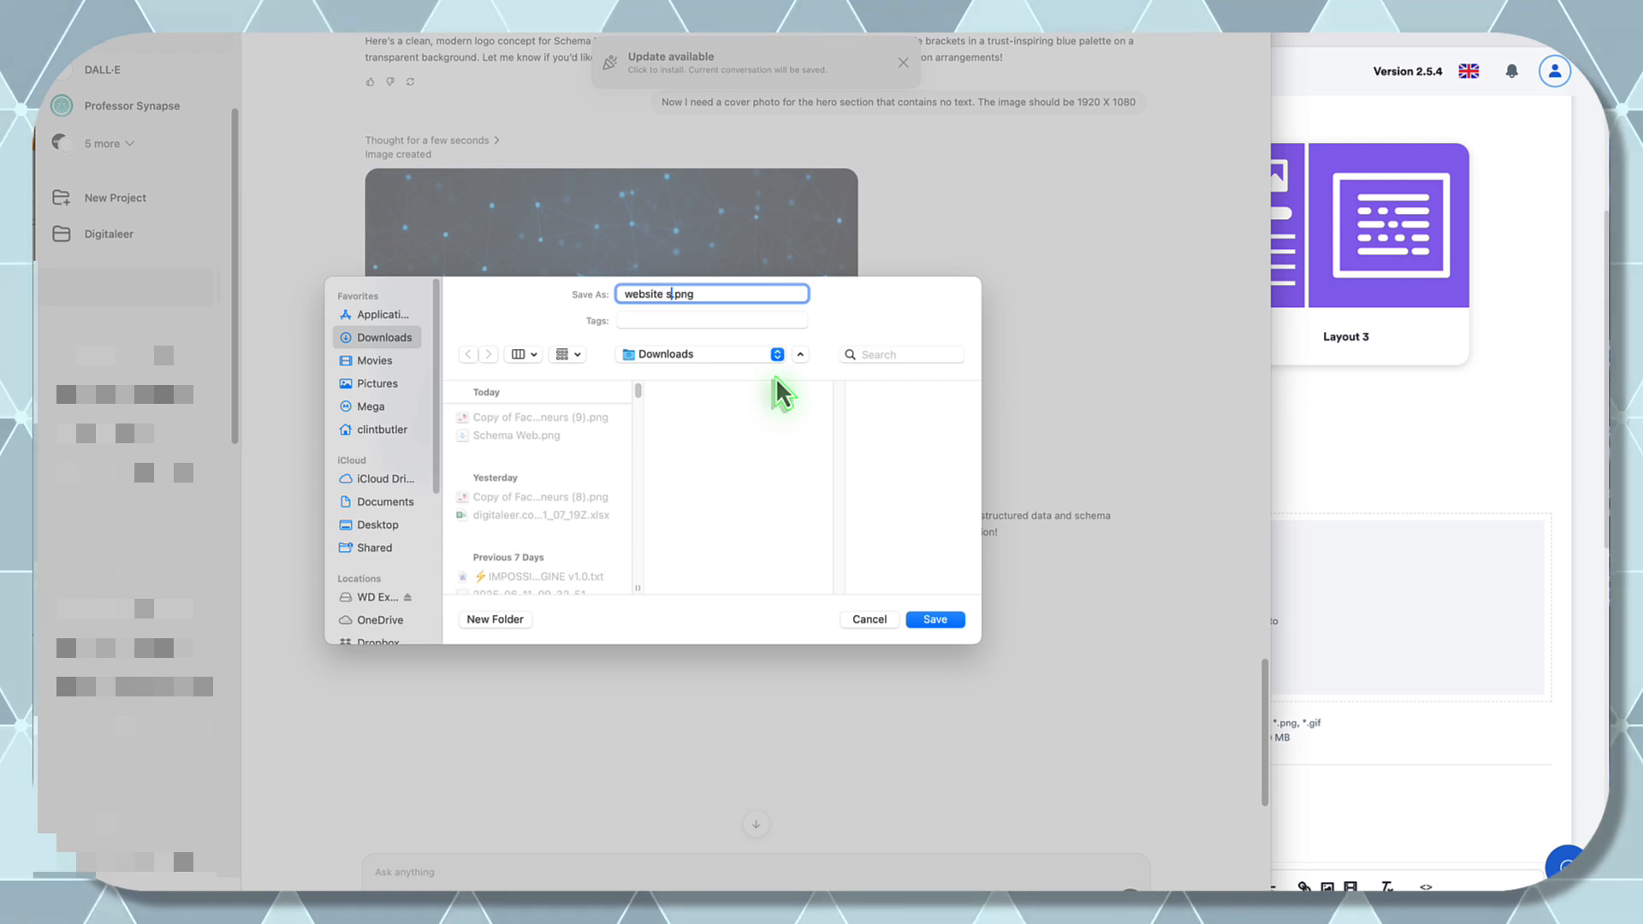
{"action": "type", "text": "up"}
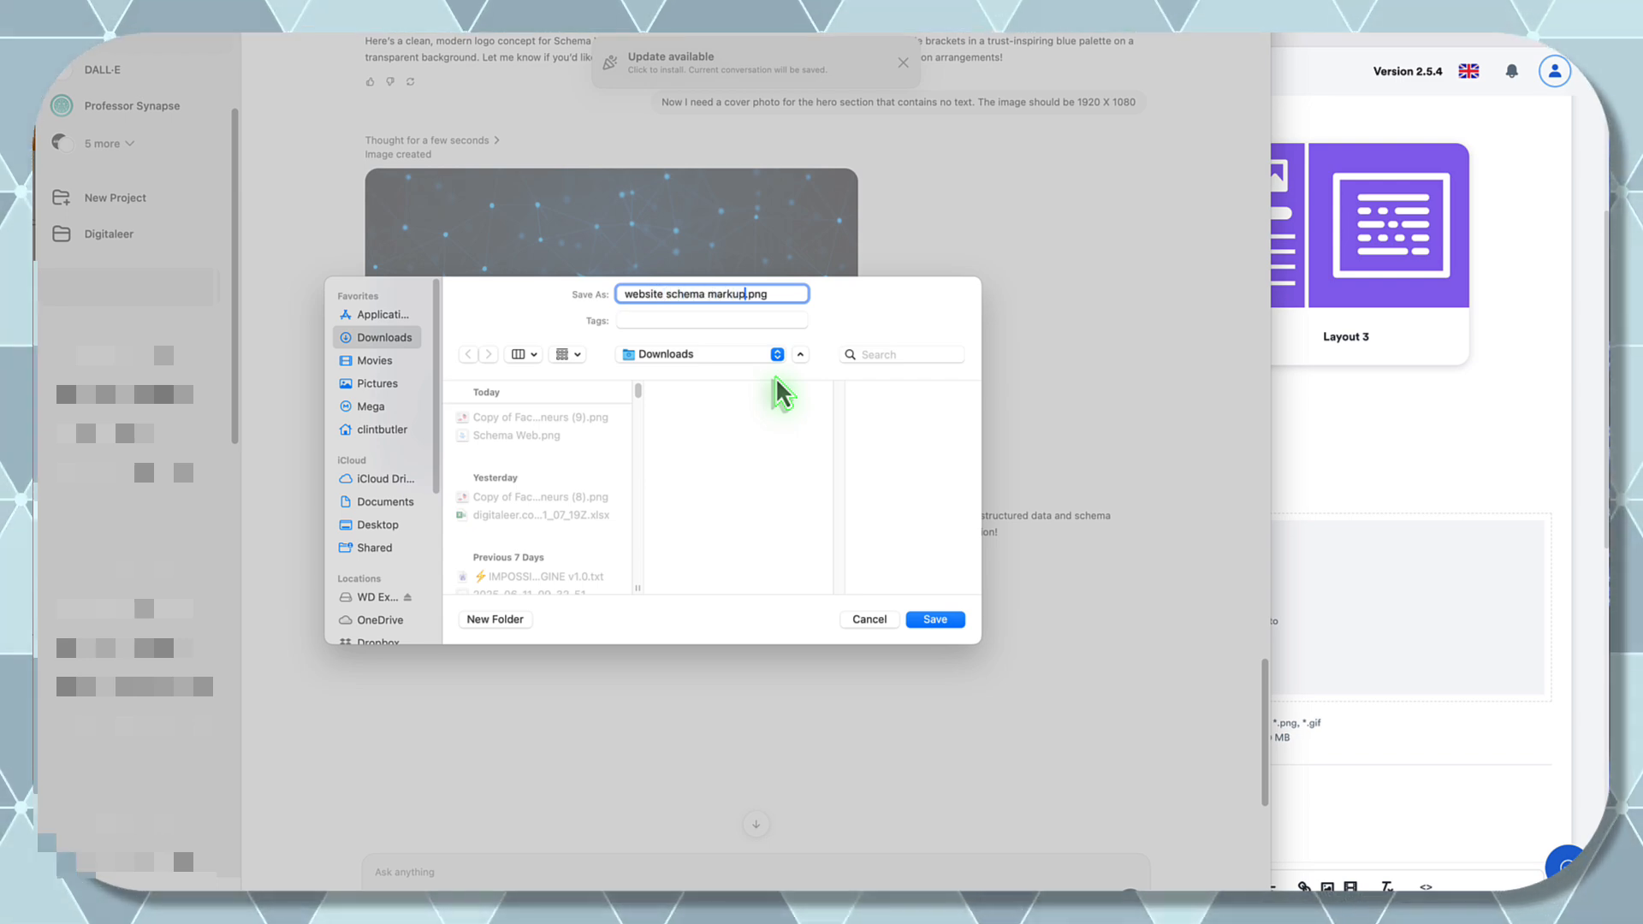
{"action": "left_click", "coordinate": [934, 620]}
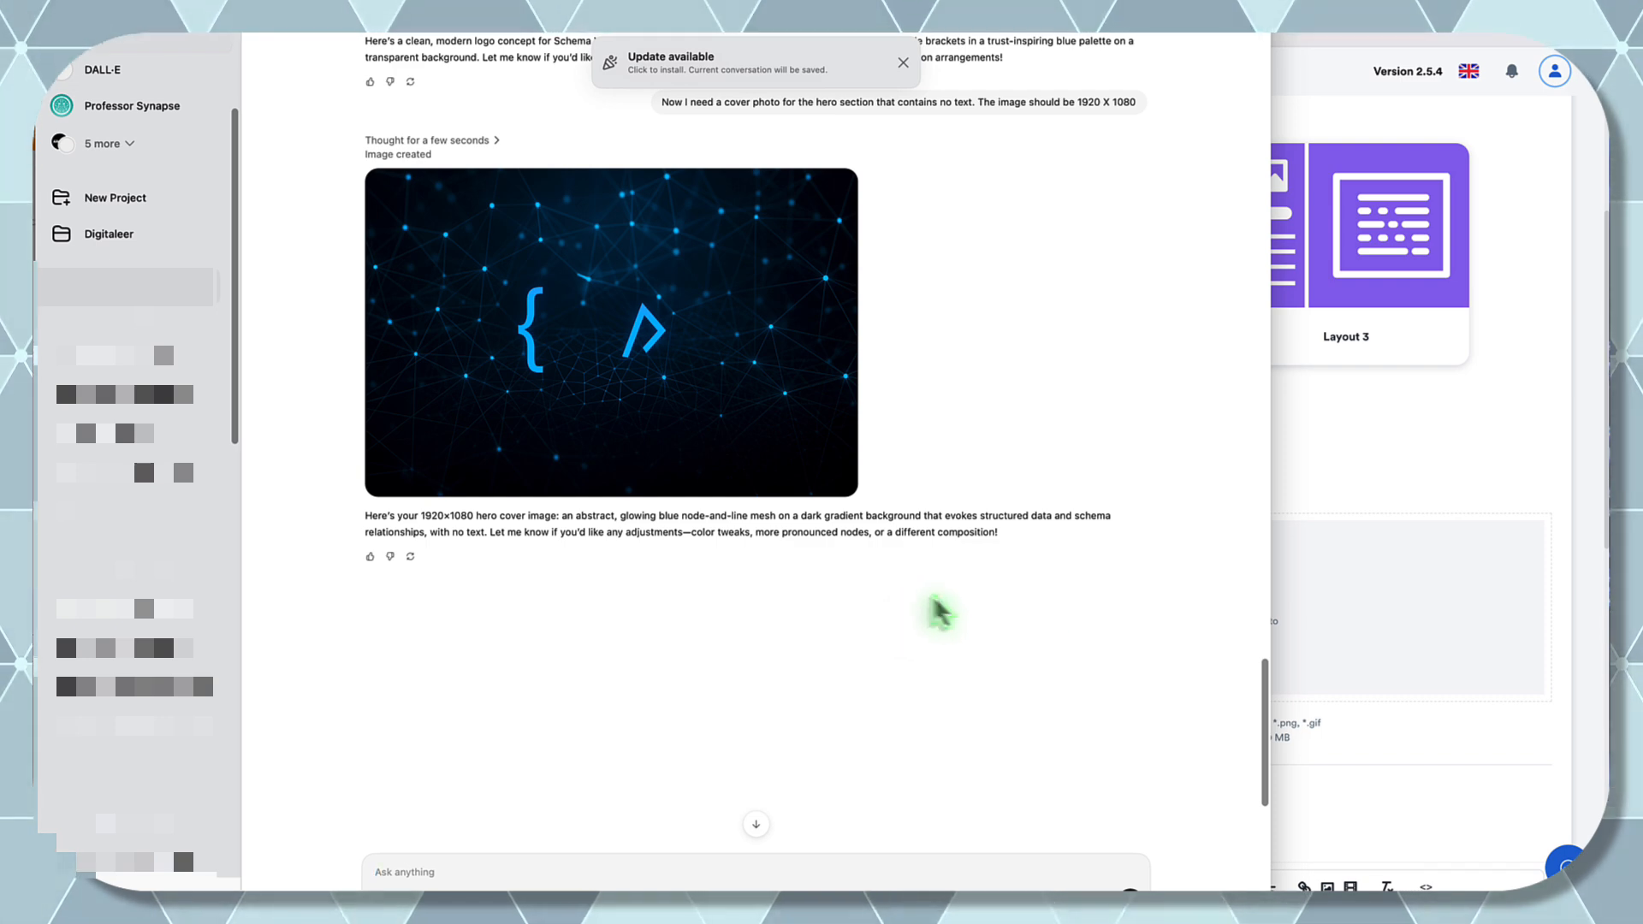
- Switch to SEO Neo and upload Schema Web.png as the logo and the saved website schema markup image as the cover image
{"action": "left_click", "coordinate": [1382, 762]}
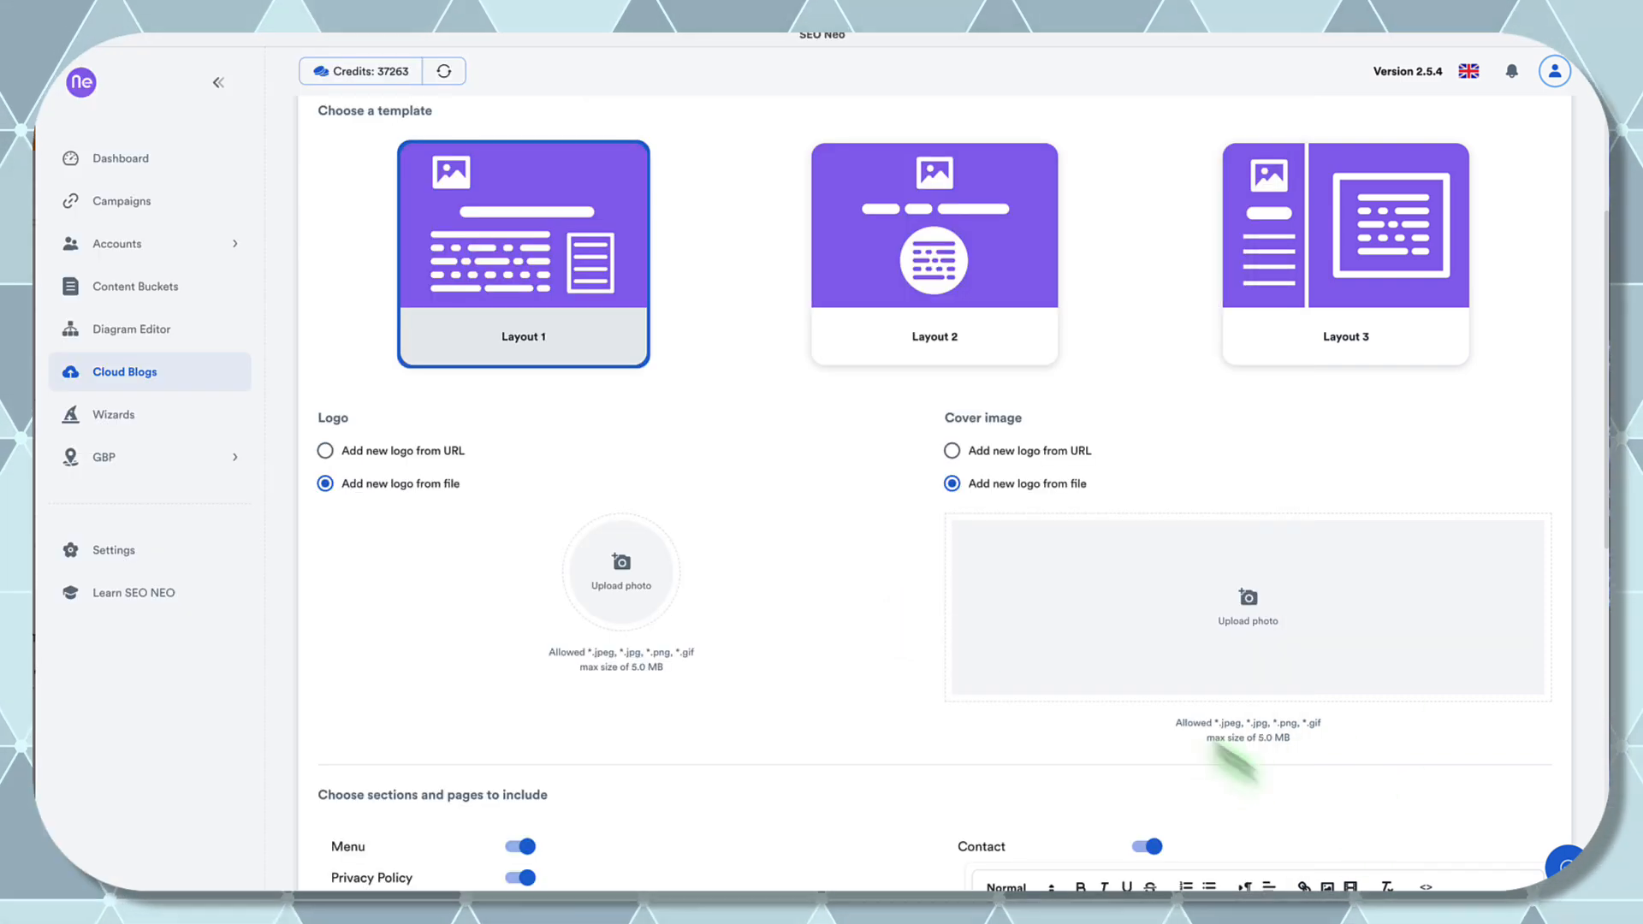
{"action": "left_click", "coordinate": [1363, 909]}
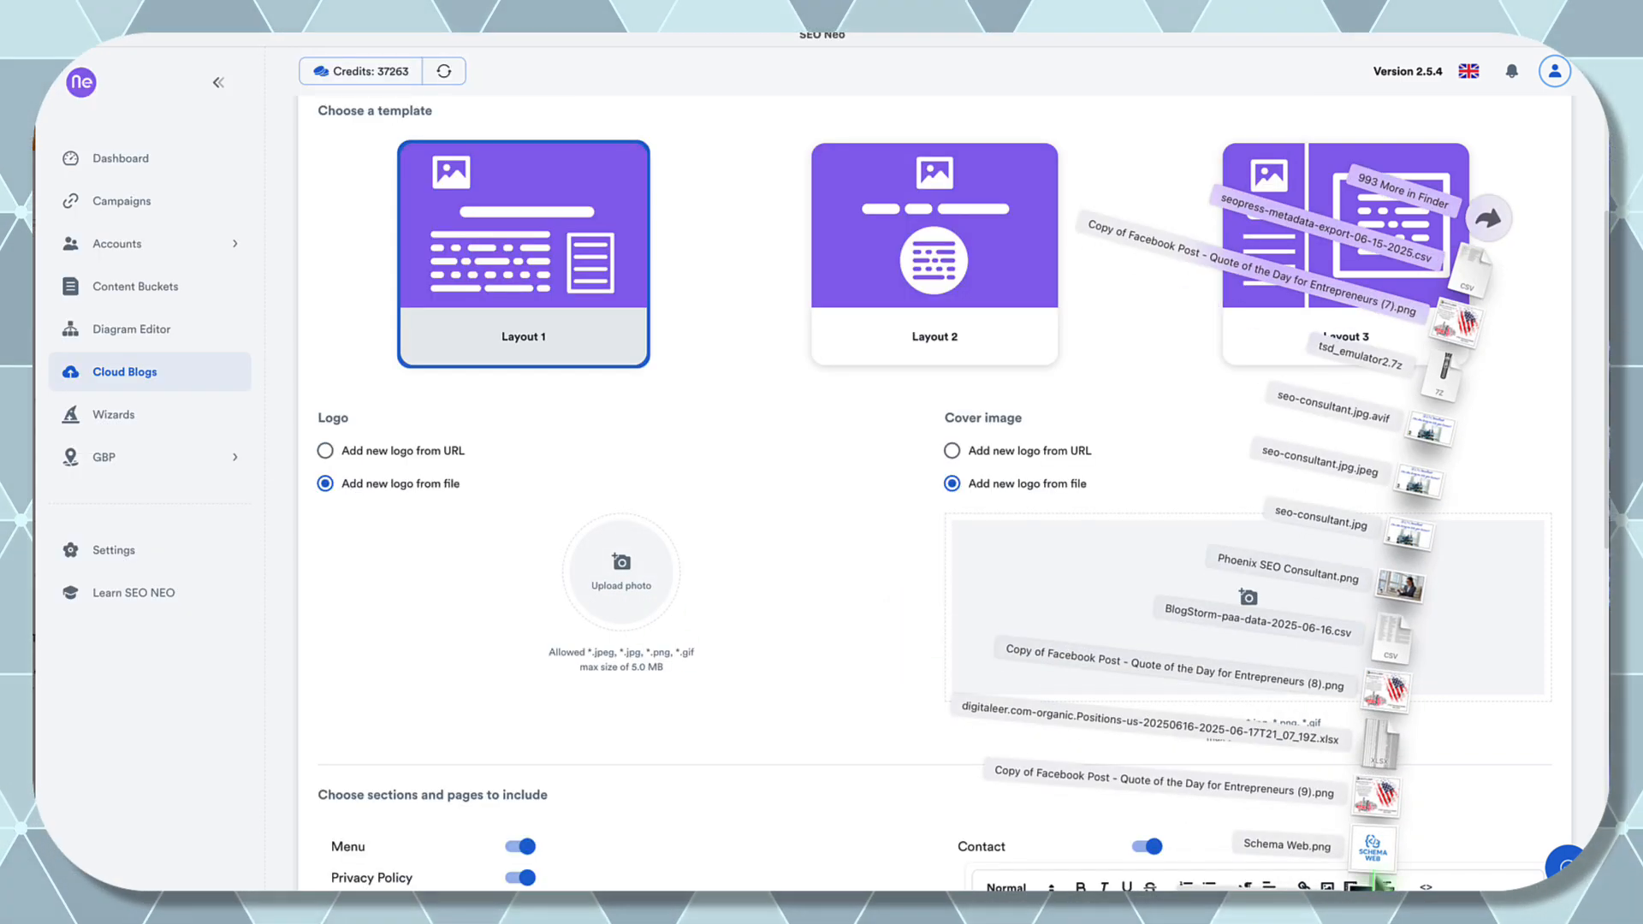
{"action": "left_click_drag", "start_coordinate": [1373, 847], "coordinate": [715, 691]}
{"action": "left_click_drag", "start_coordinate": [873, 737], "coordinate": [629, 578]}
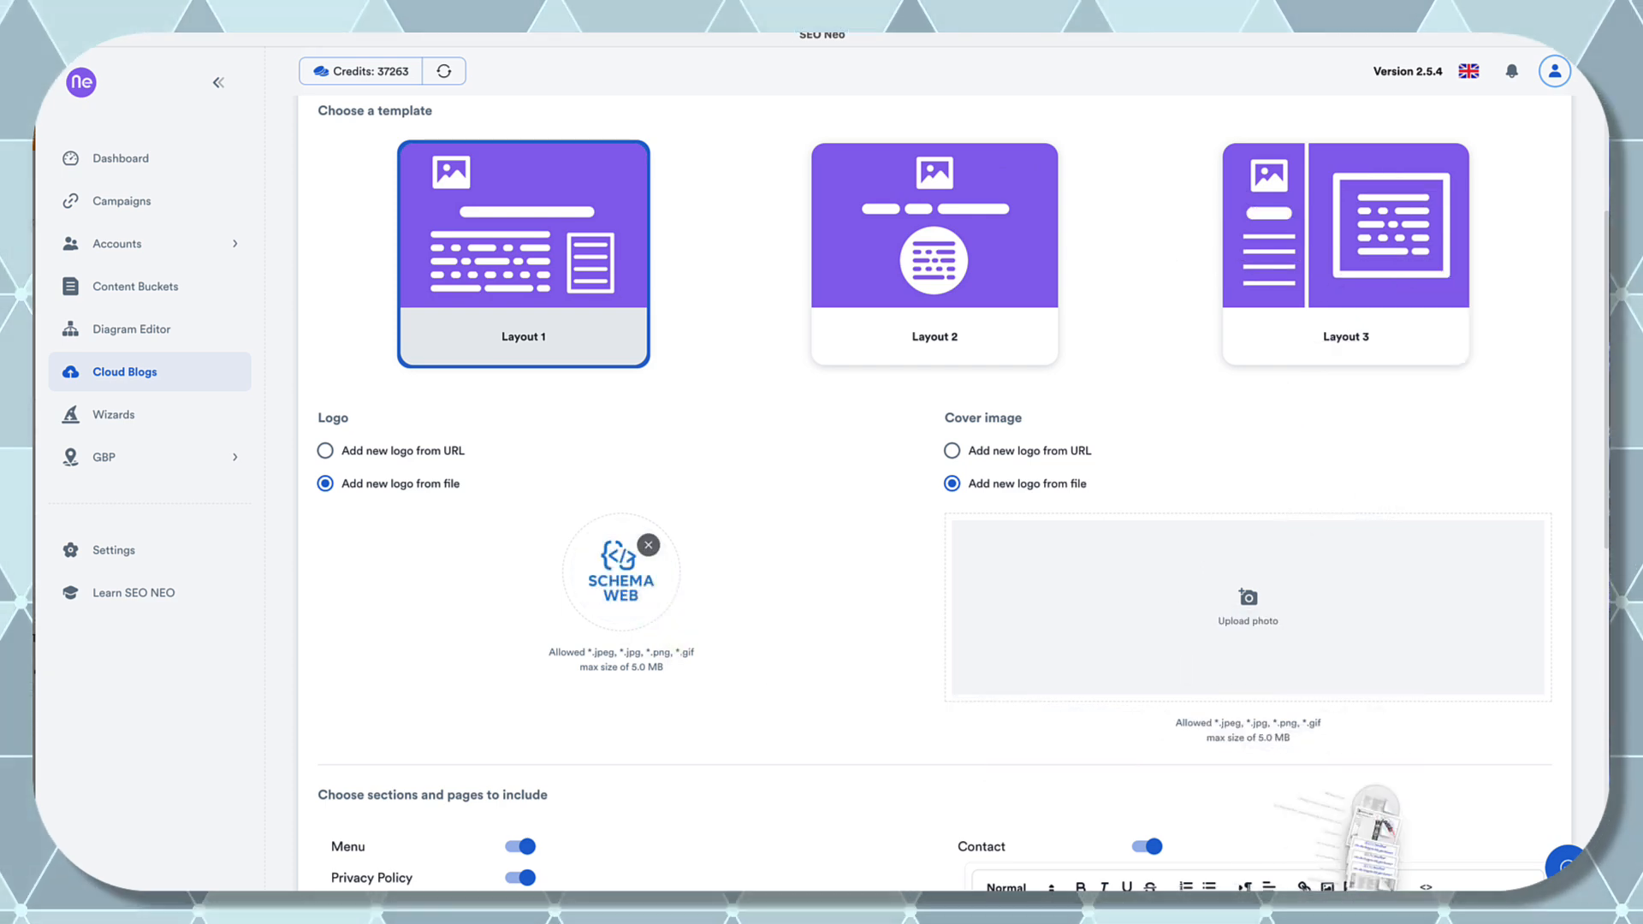
{"action": "left_click", "coordinate": [1362, 909]}
{"action": "left_click_drag", "start_coordinate": [1370, 873], "coordinate": [1113, 676]}
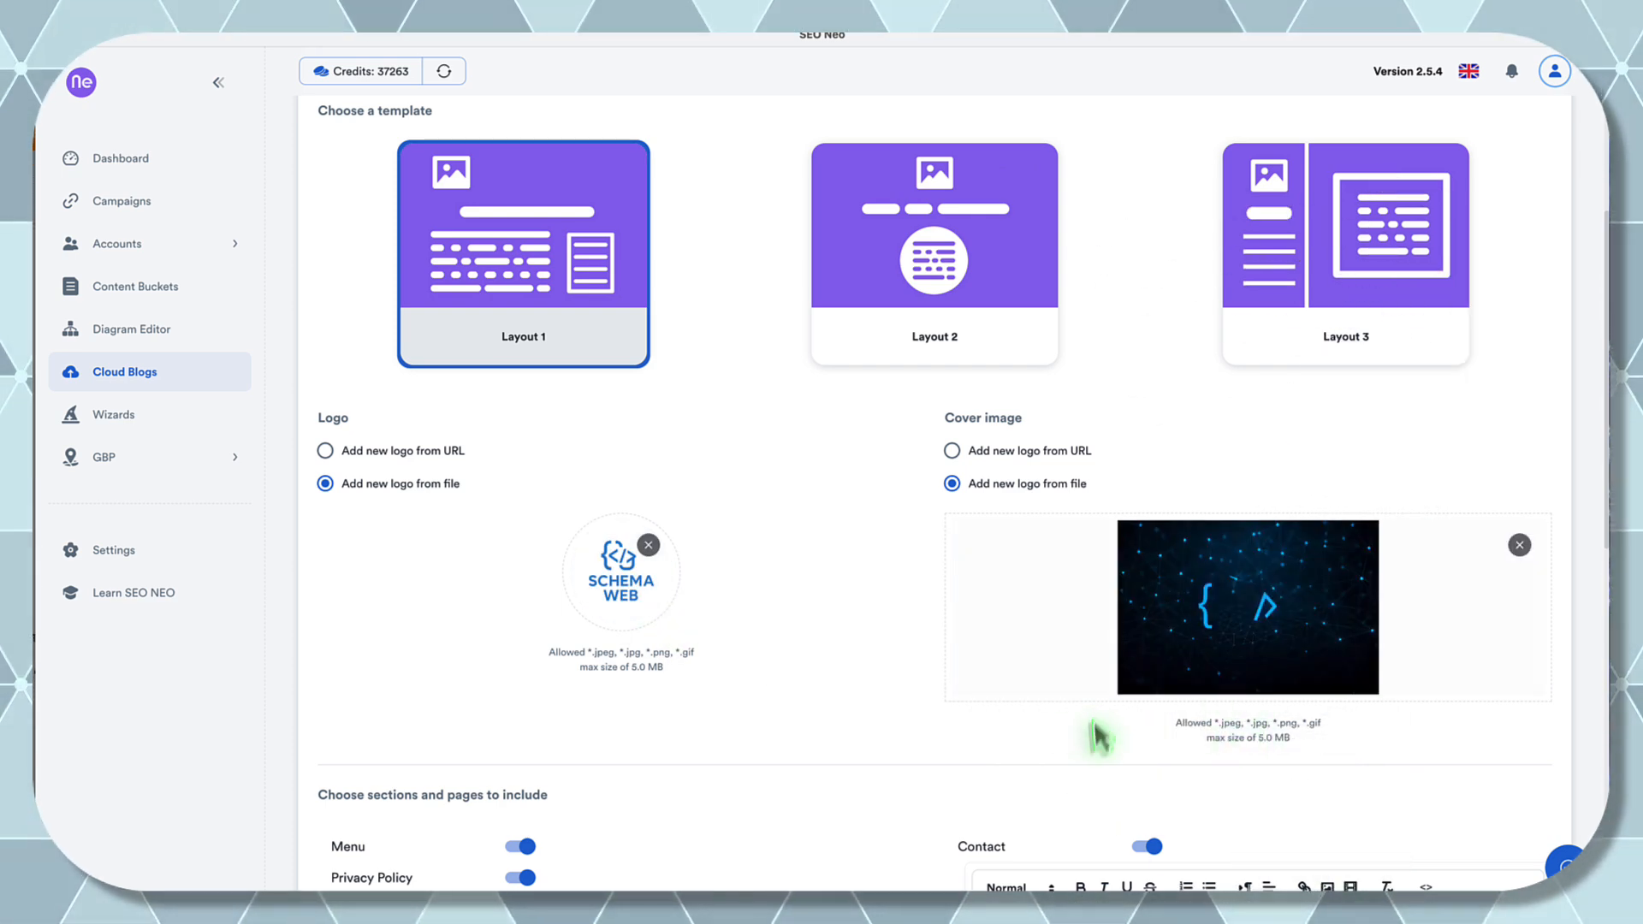
{"action": "scroll", "coordinate": [823, 676], "scroll_direction": "down", "scroll_amount": 5}
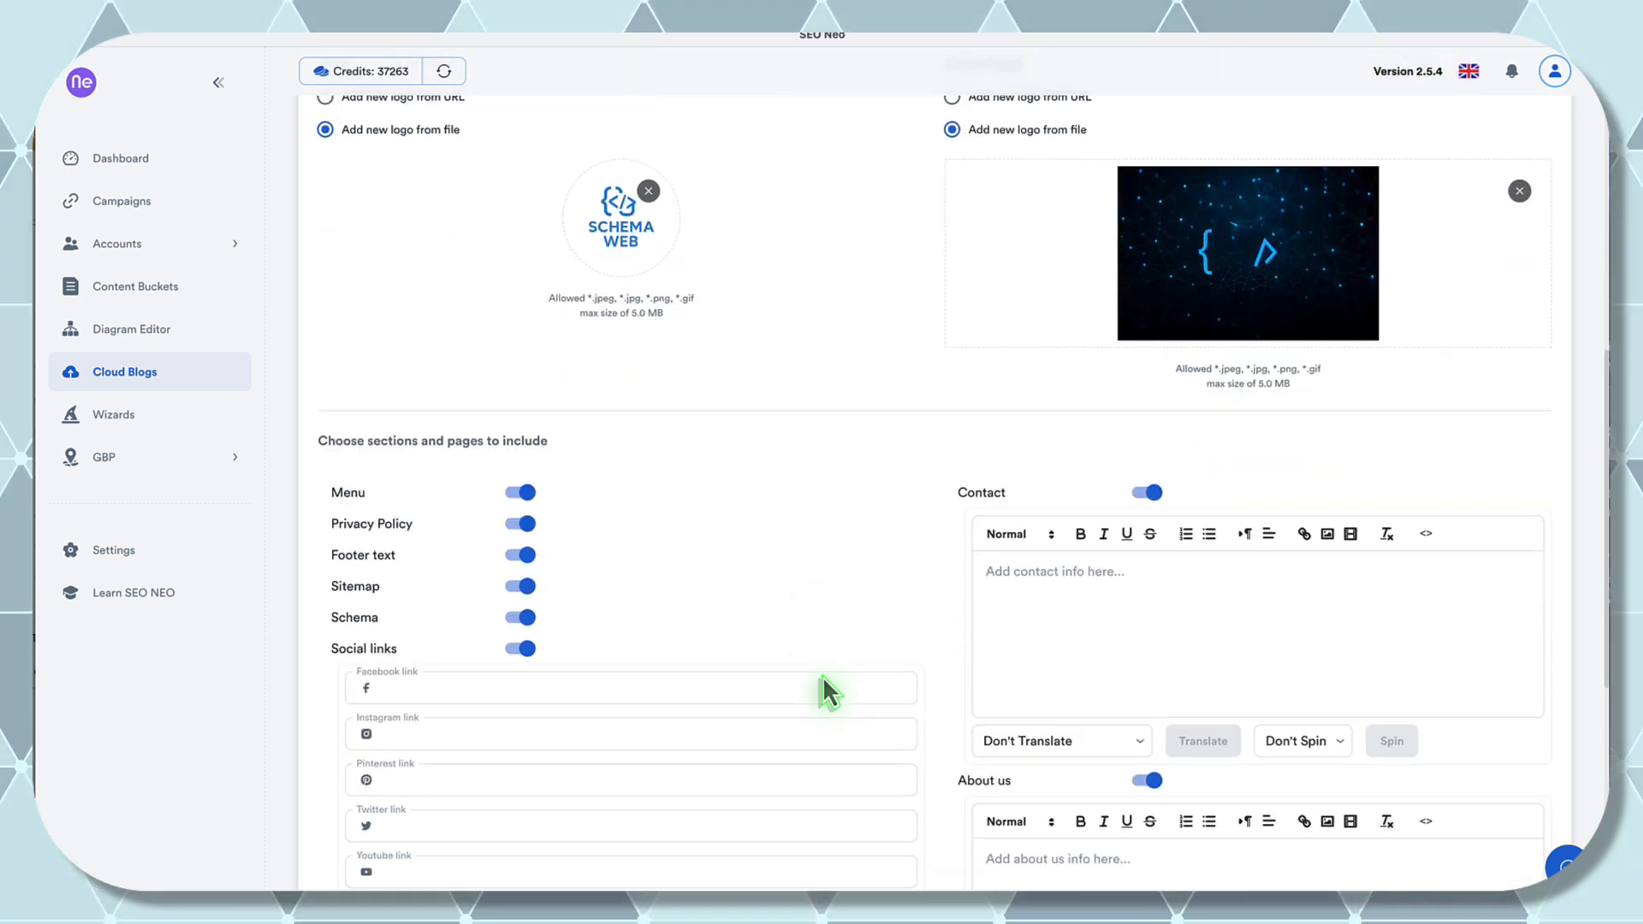
{"action": "scroll", "coordinate": [823, 676], "scroll_direction": "down", "scroll_amount": 1}
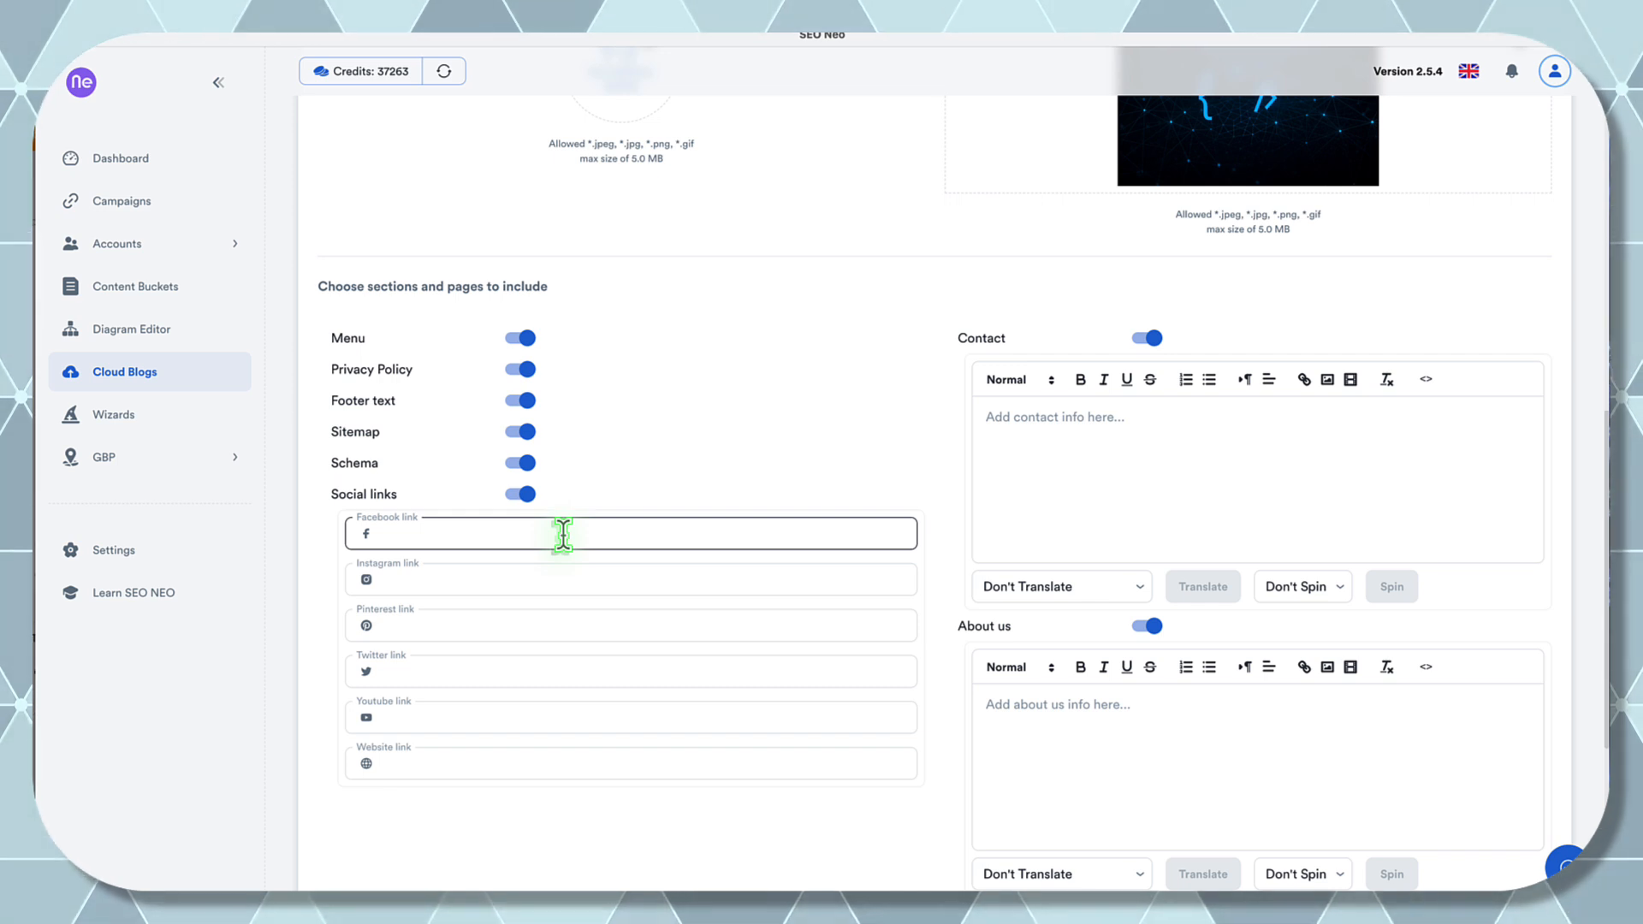
{"action": "left_click", "coordinate": [567, 534]}
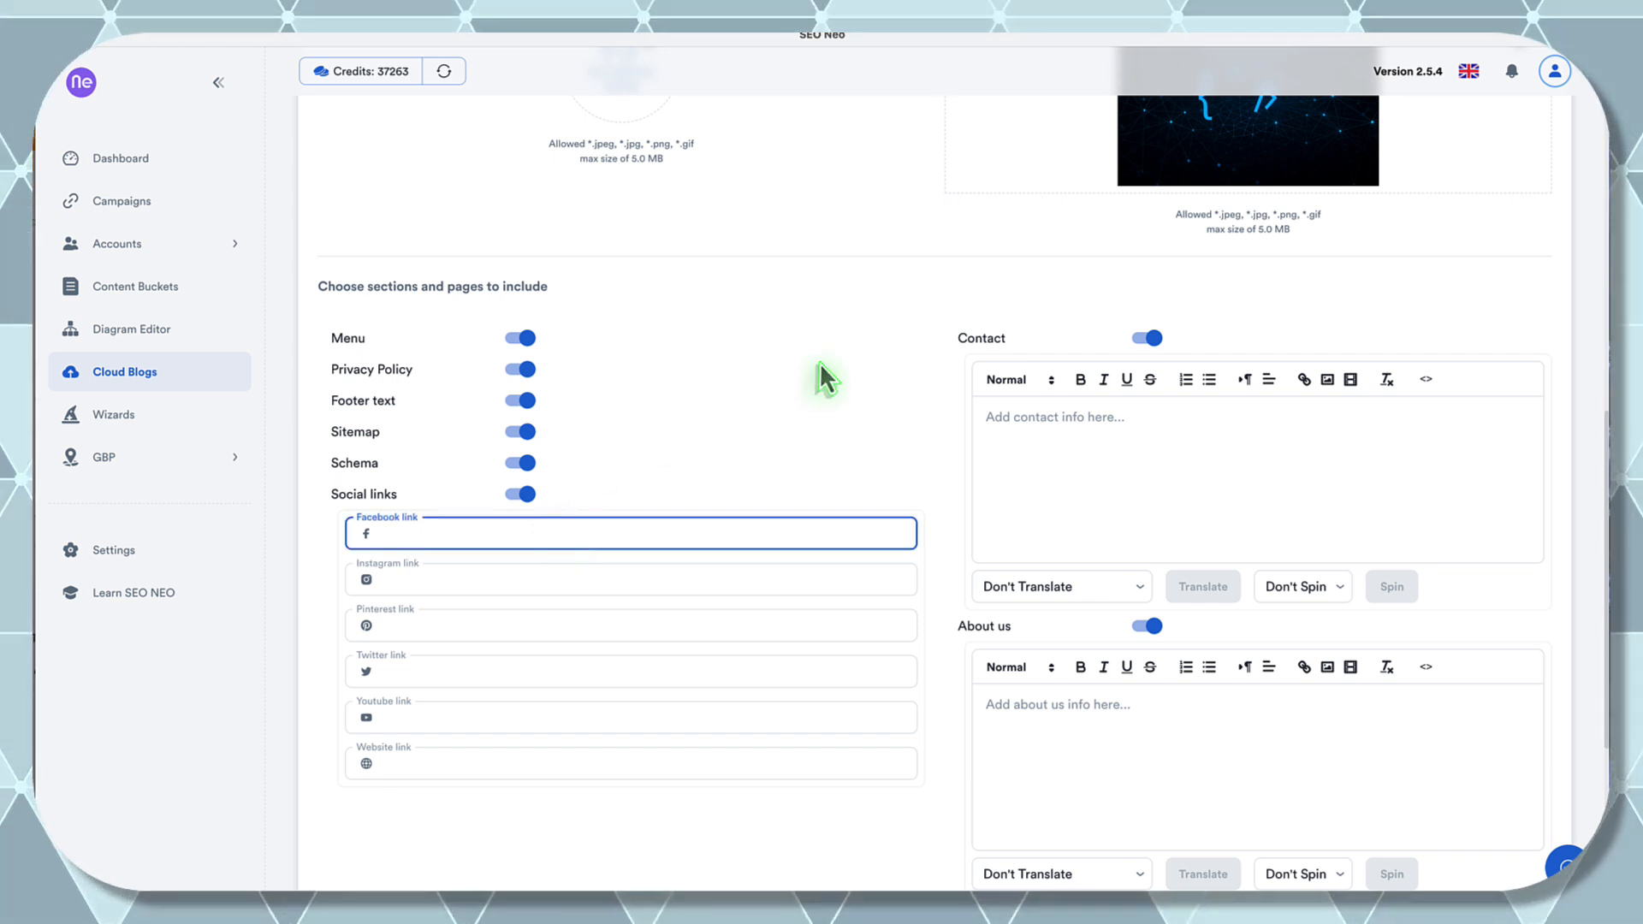
{"action": "scroll", "coordinate": [820, 362], "scroll_direction": "down", "scroll_amount": 2}
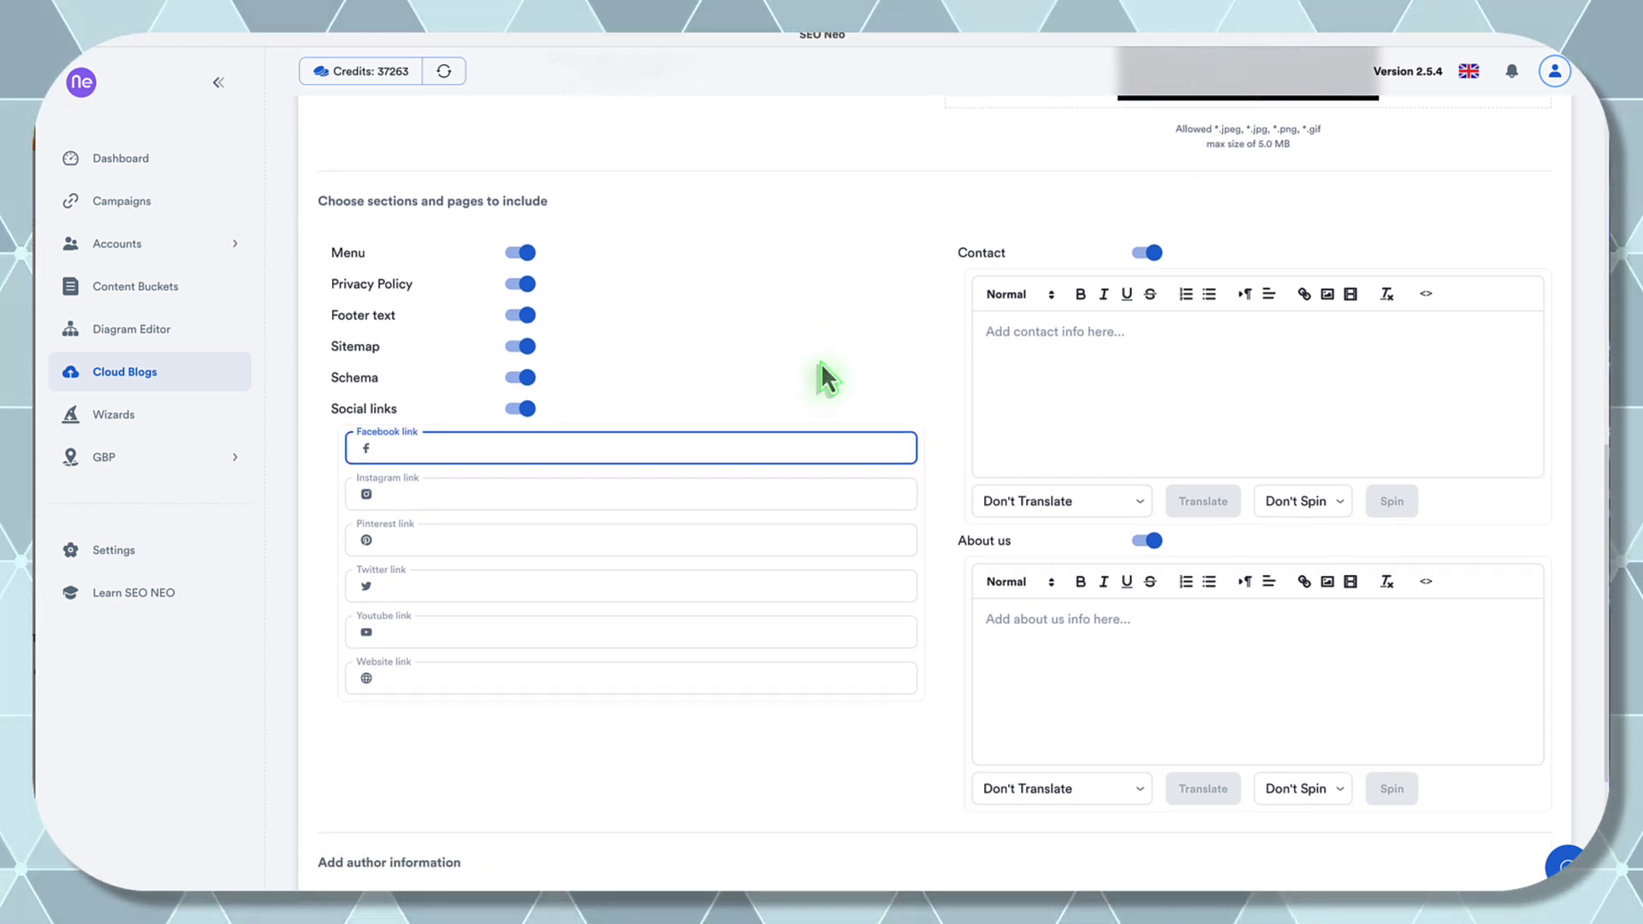
{"action": "scroll", "coordinate": [820, 362], "scroll_direction": "down", "scroll_amount": 2}
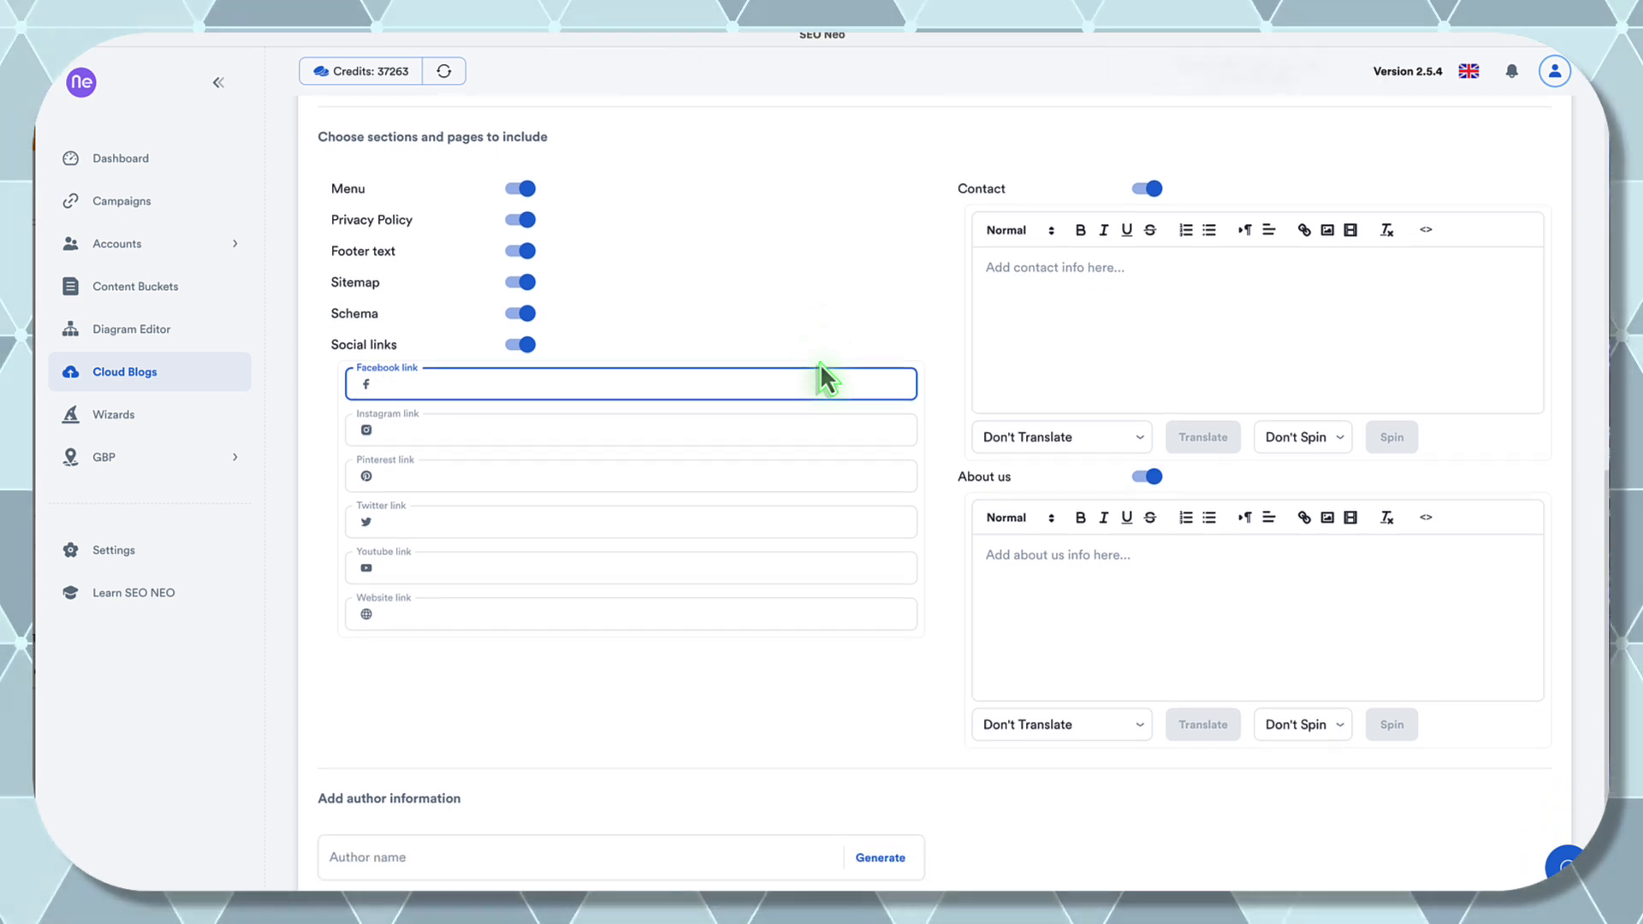
{"action": "scroll", "coordinate": [1450, 163], "scroll_direction": "up", "scroll_amount": 1}
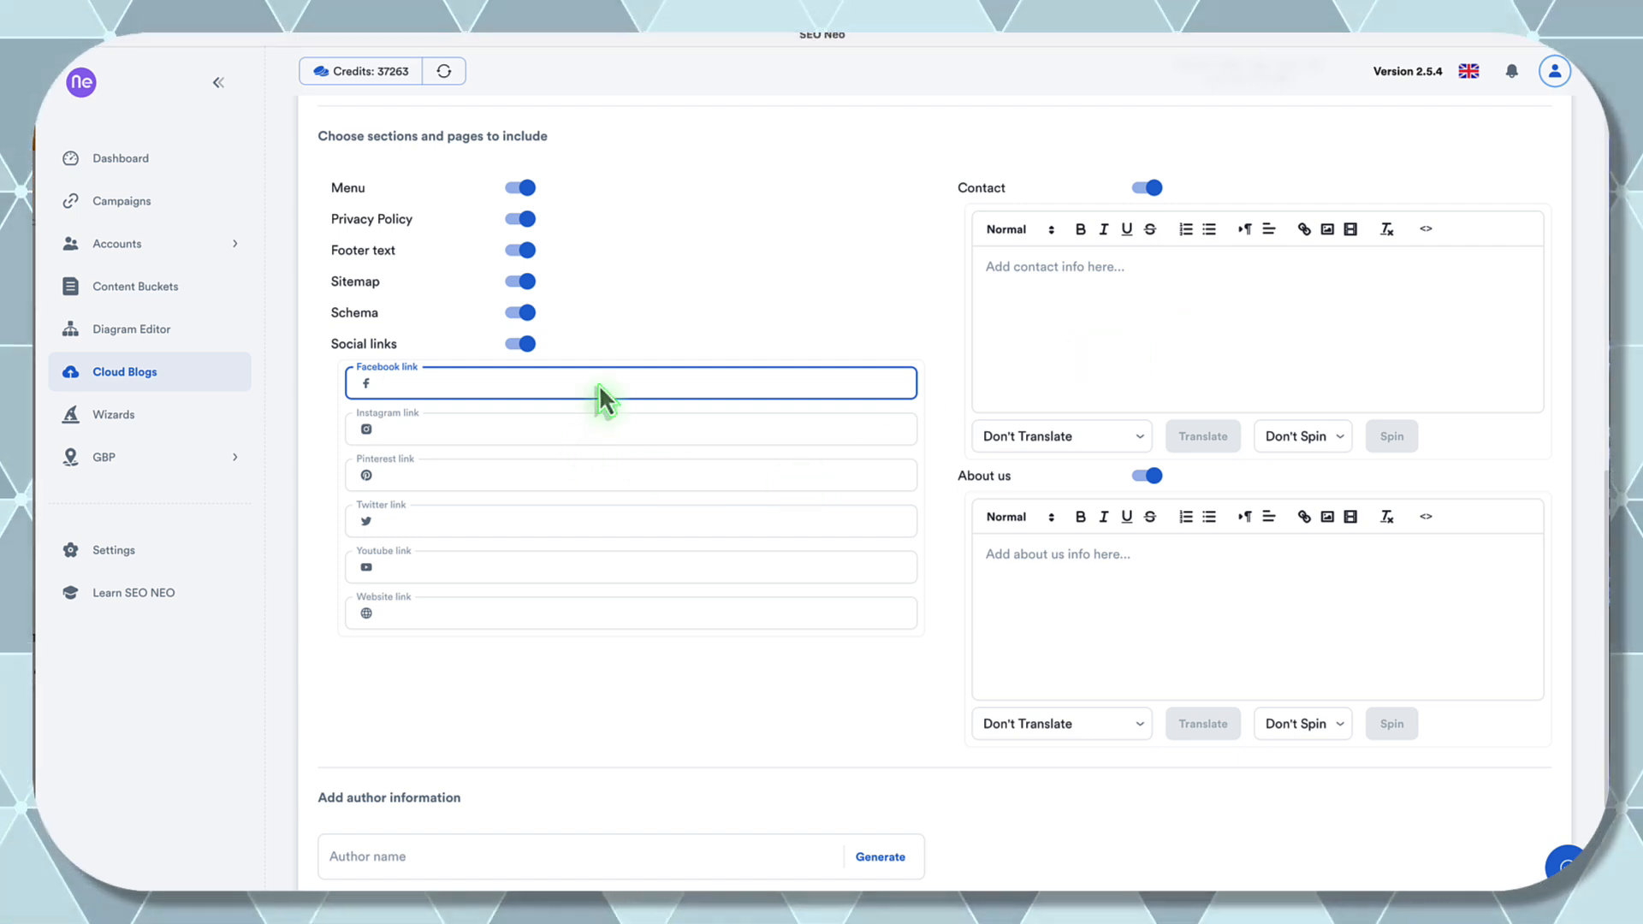
{"action": "type", "text": "8"}
{"action": "key", "text": "BackSpace"}
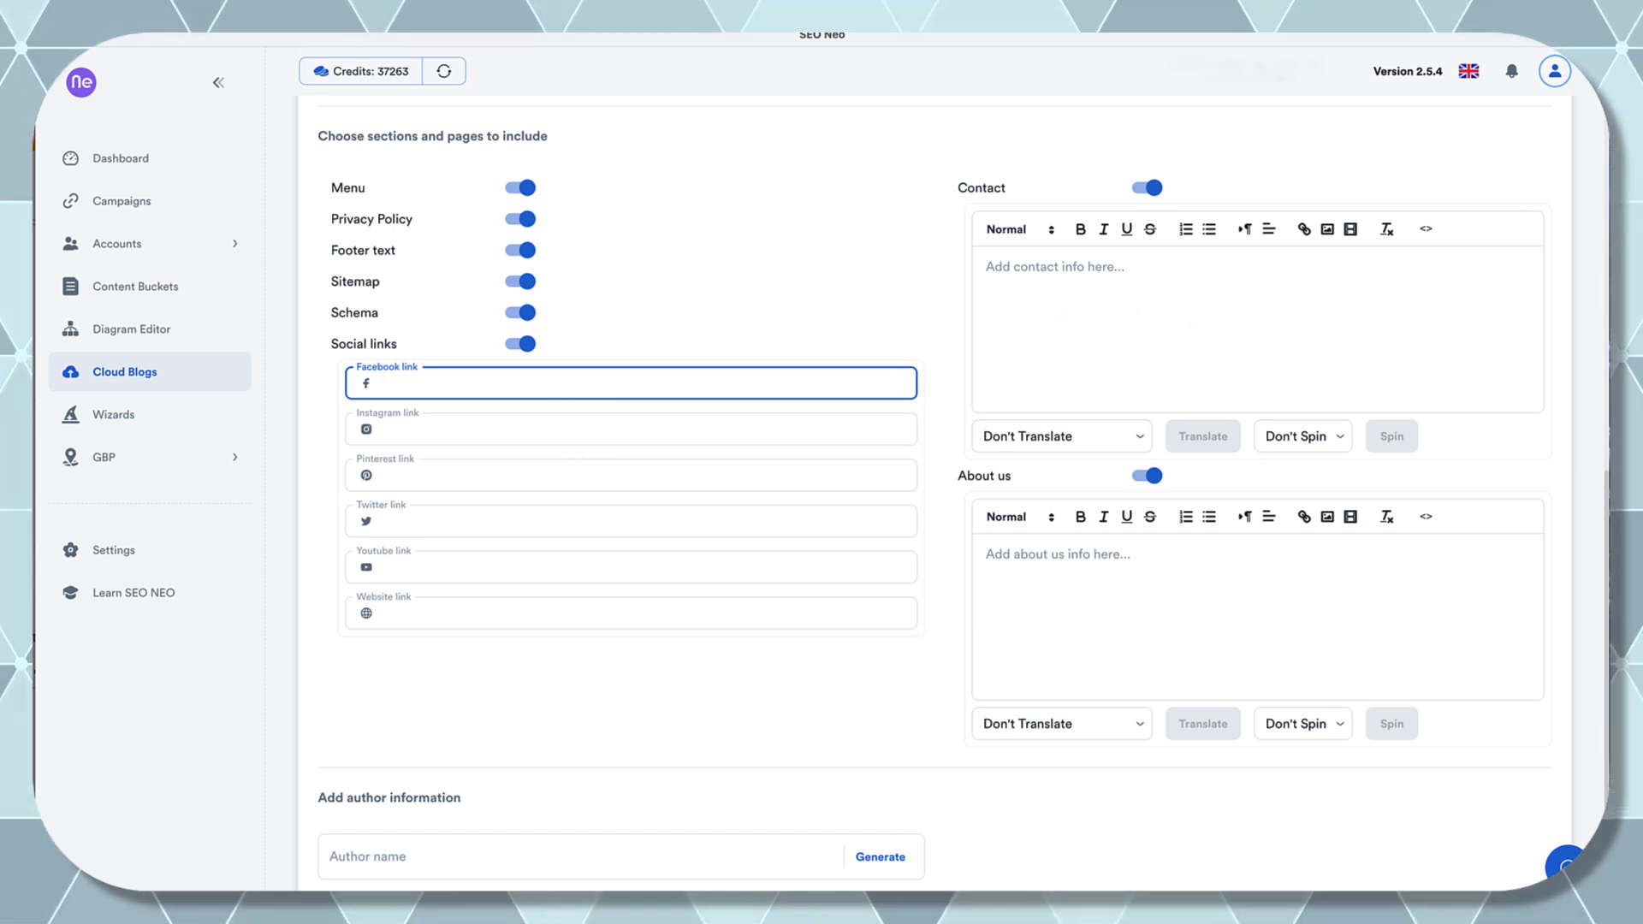
{"action": "type", "text": "https://www.facebook.com/digitaleer"}
{"action": "left_click", "coordinate": [770, 417]}
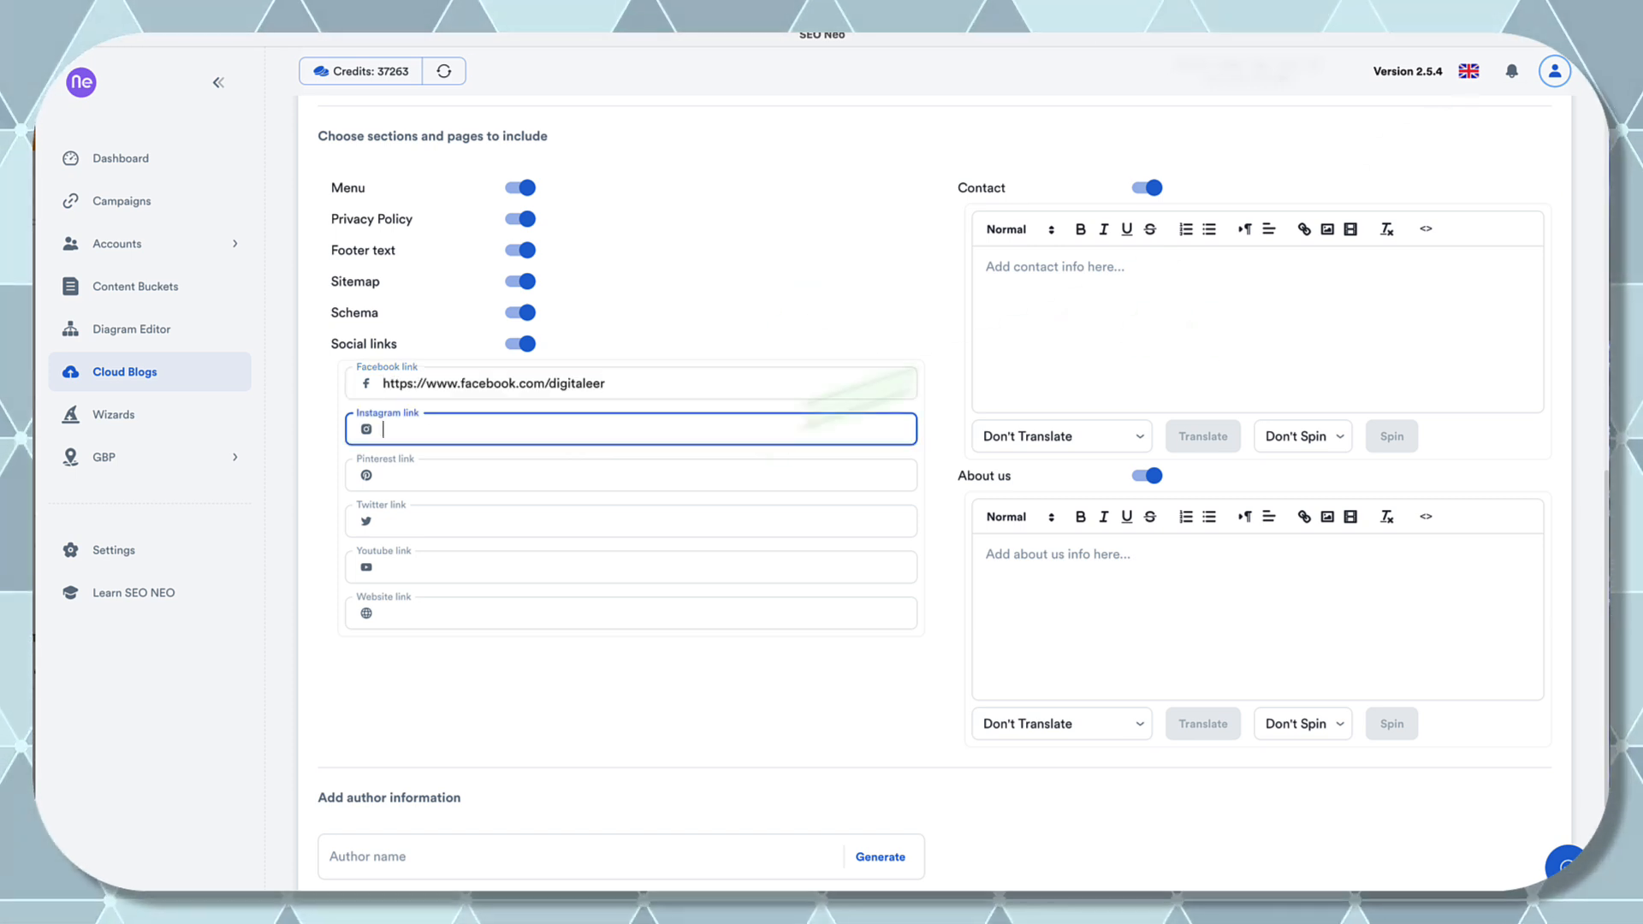
{"action": "type", "text": "https://www.instagram.com/digitaleer/"}
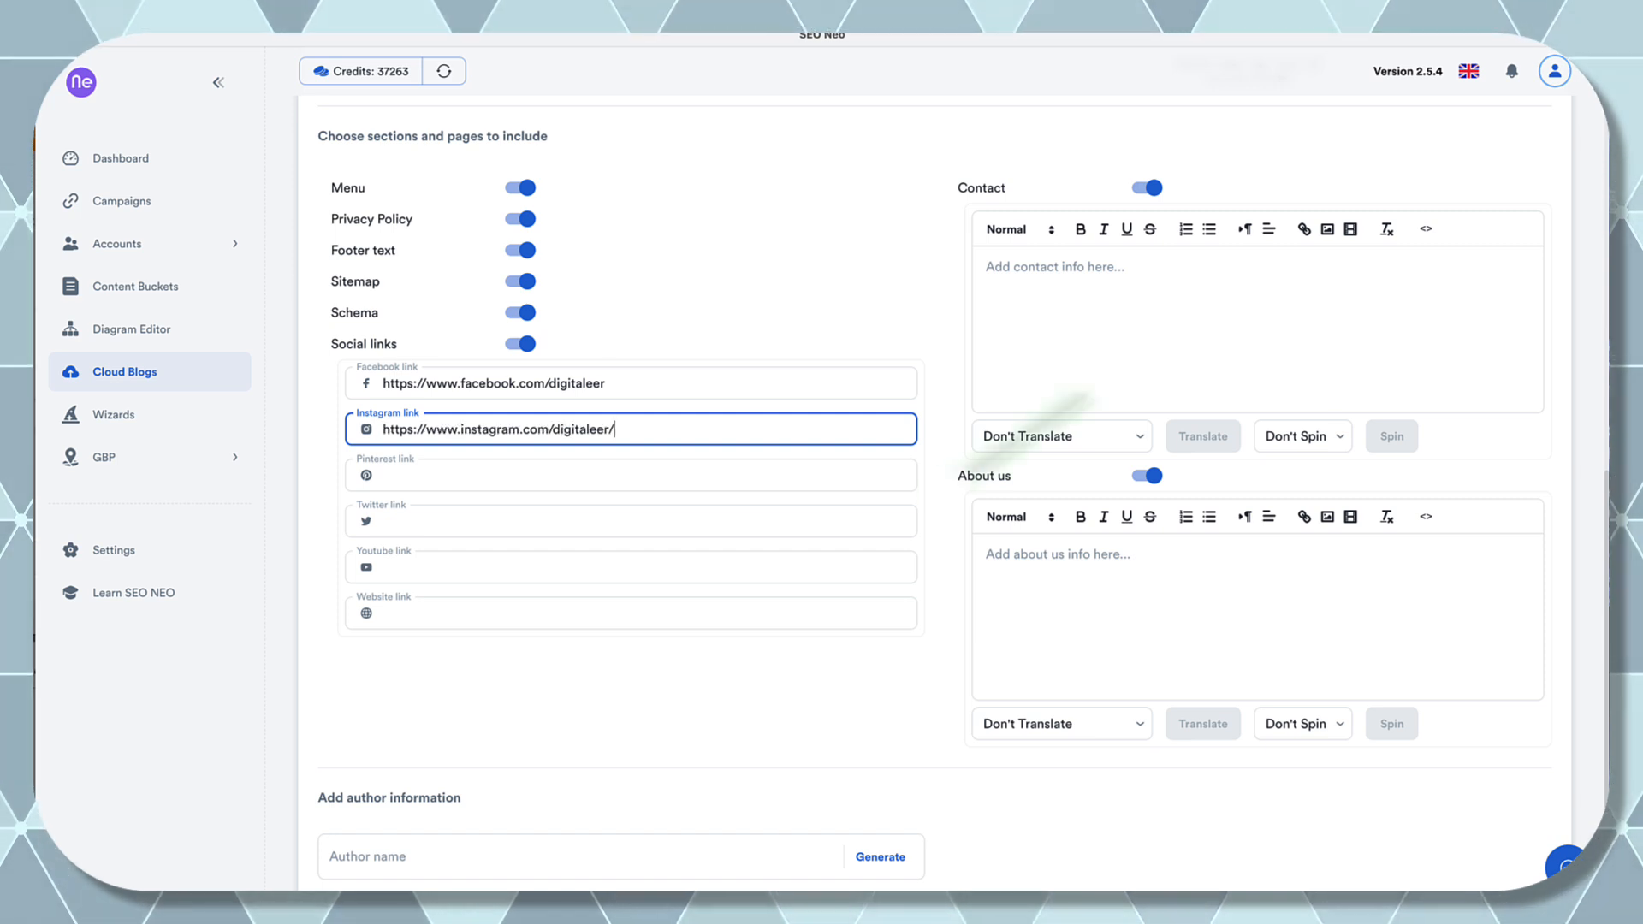
{"action": "left_click", "coordinate": [796, 469]}
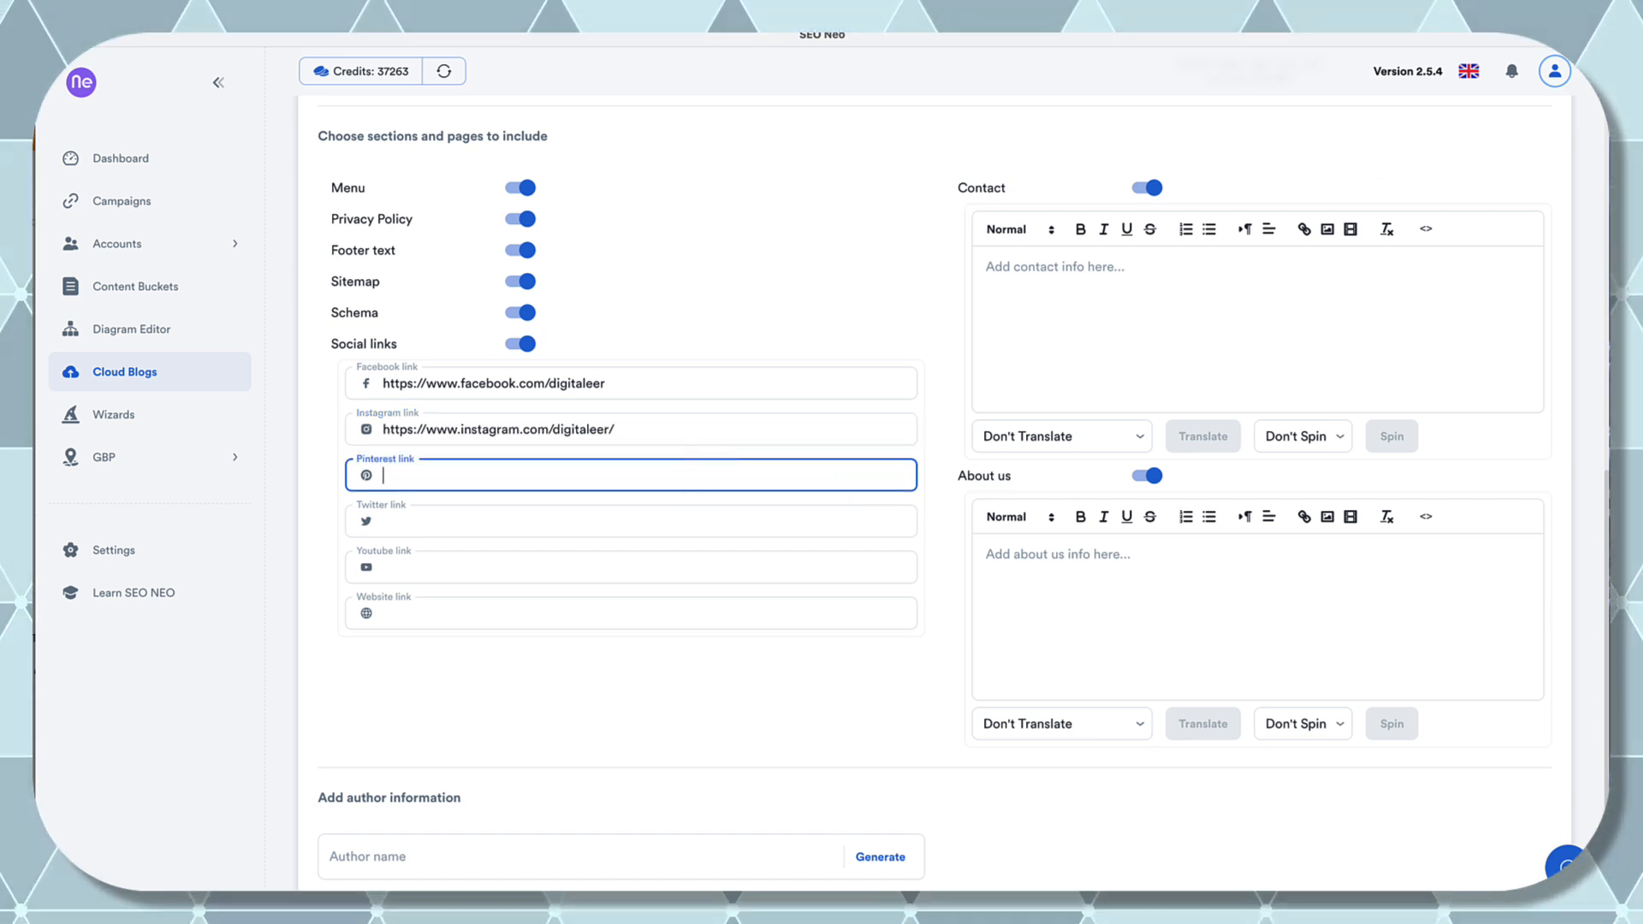
{"action": "type", "text": "https://www.pinterest.com/digitaleer"}
{"action": "left_click", "coordinate": [733, 524]}
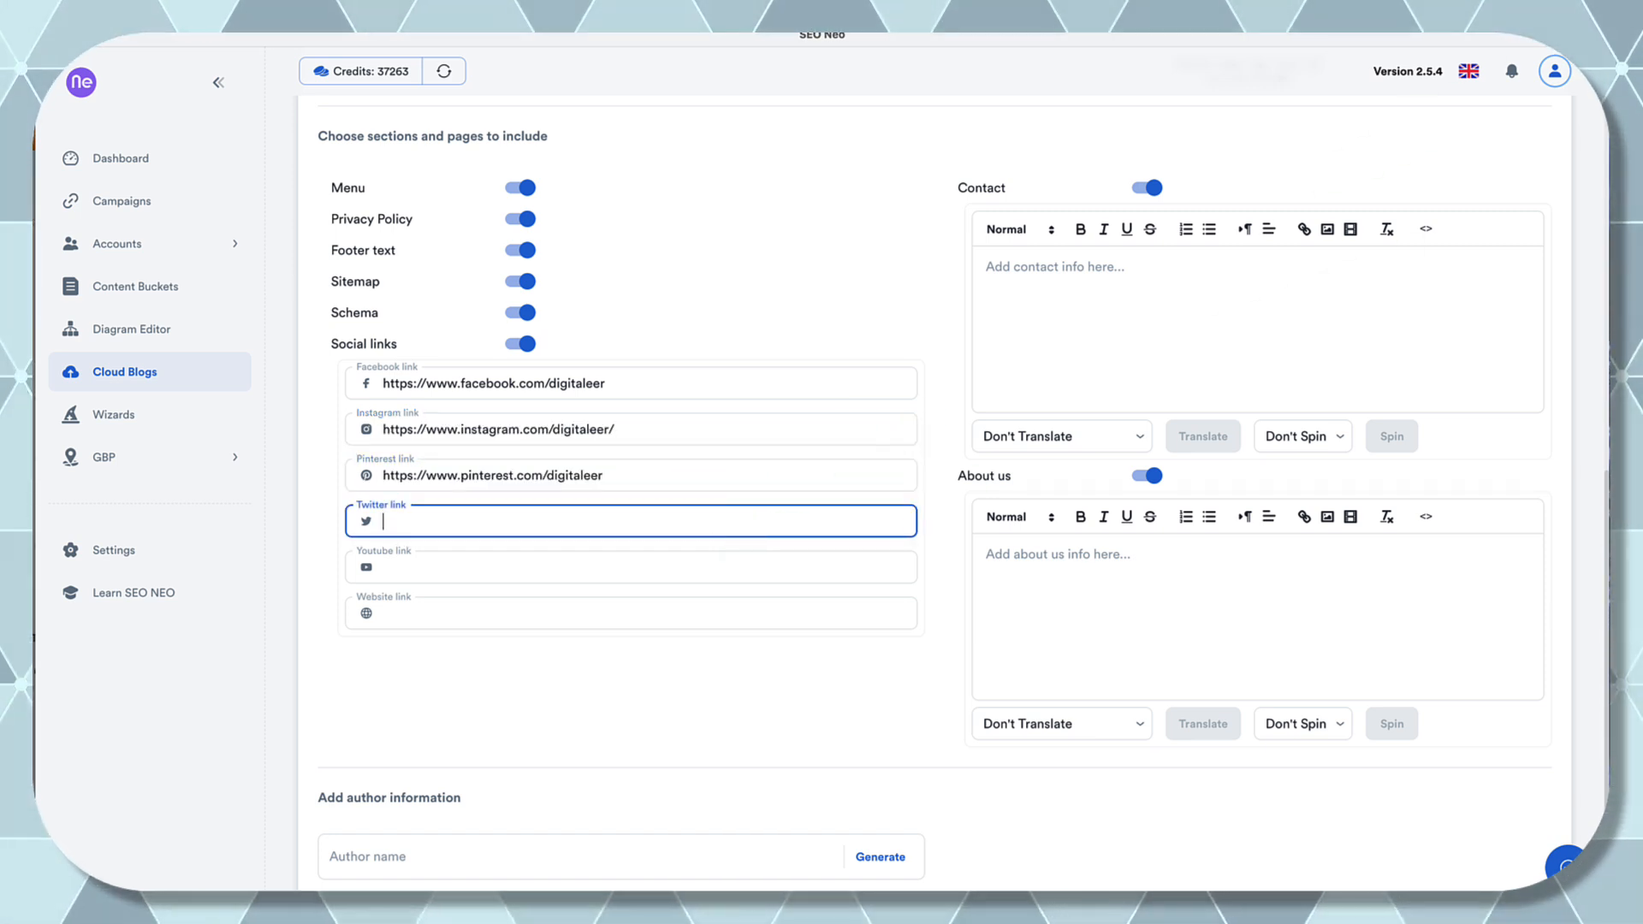
{"action": "type", "text": "https://x.com/digitaleer"}
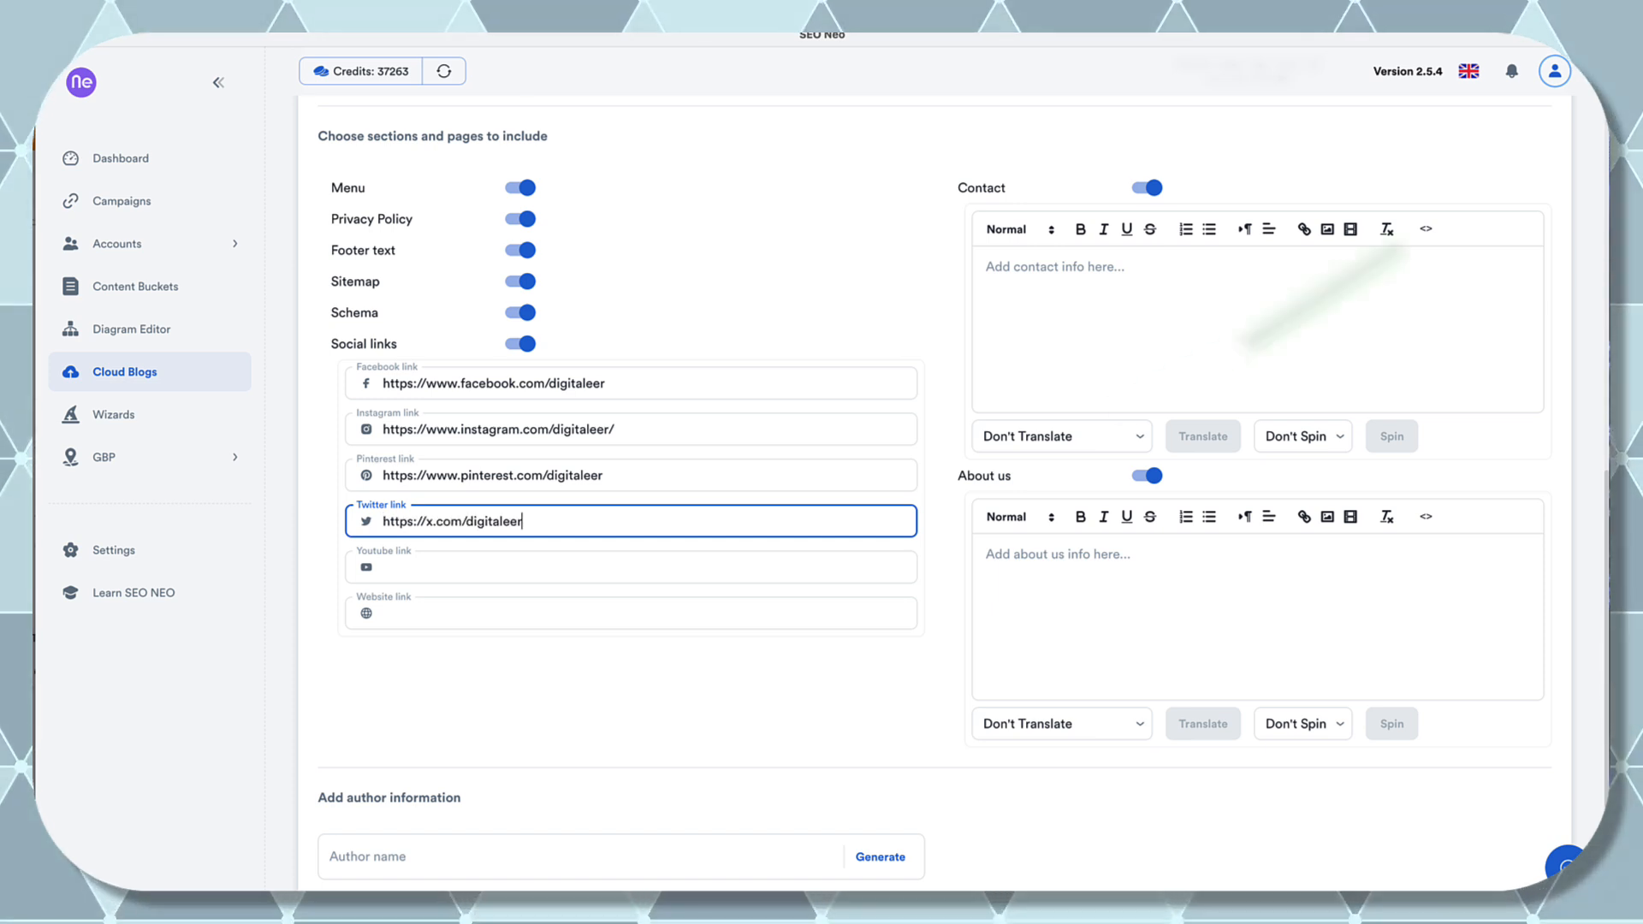
{"action": "left_click", "coordinate": [852, 569]}
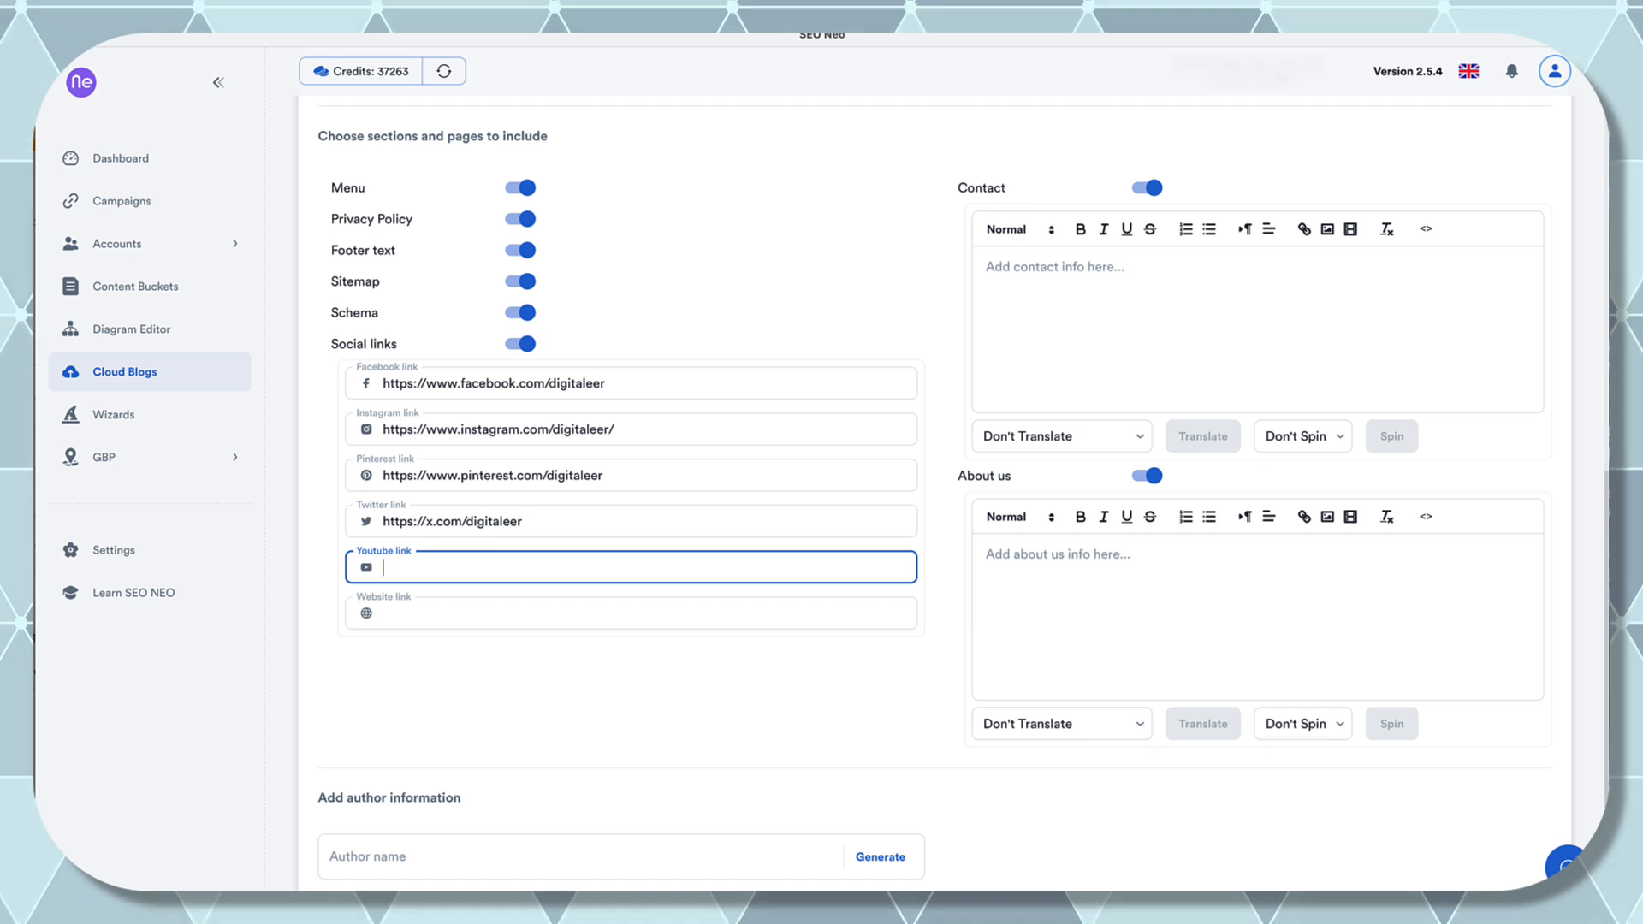
{"action": "type", "text": "https://www.youtube.com/digitaleer"}
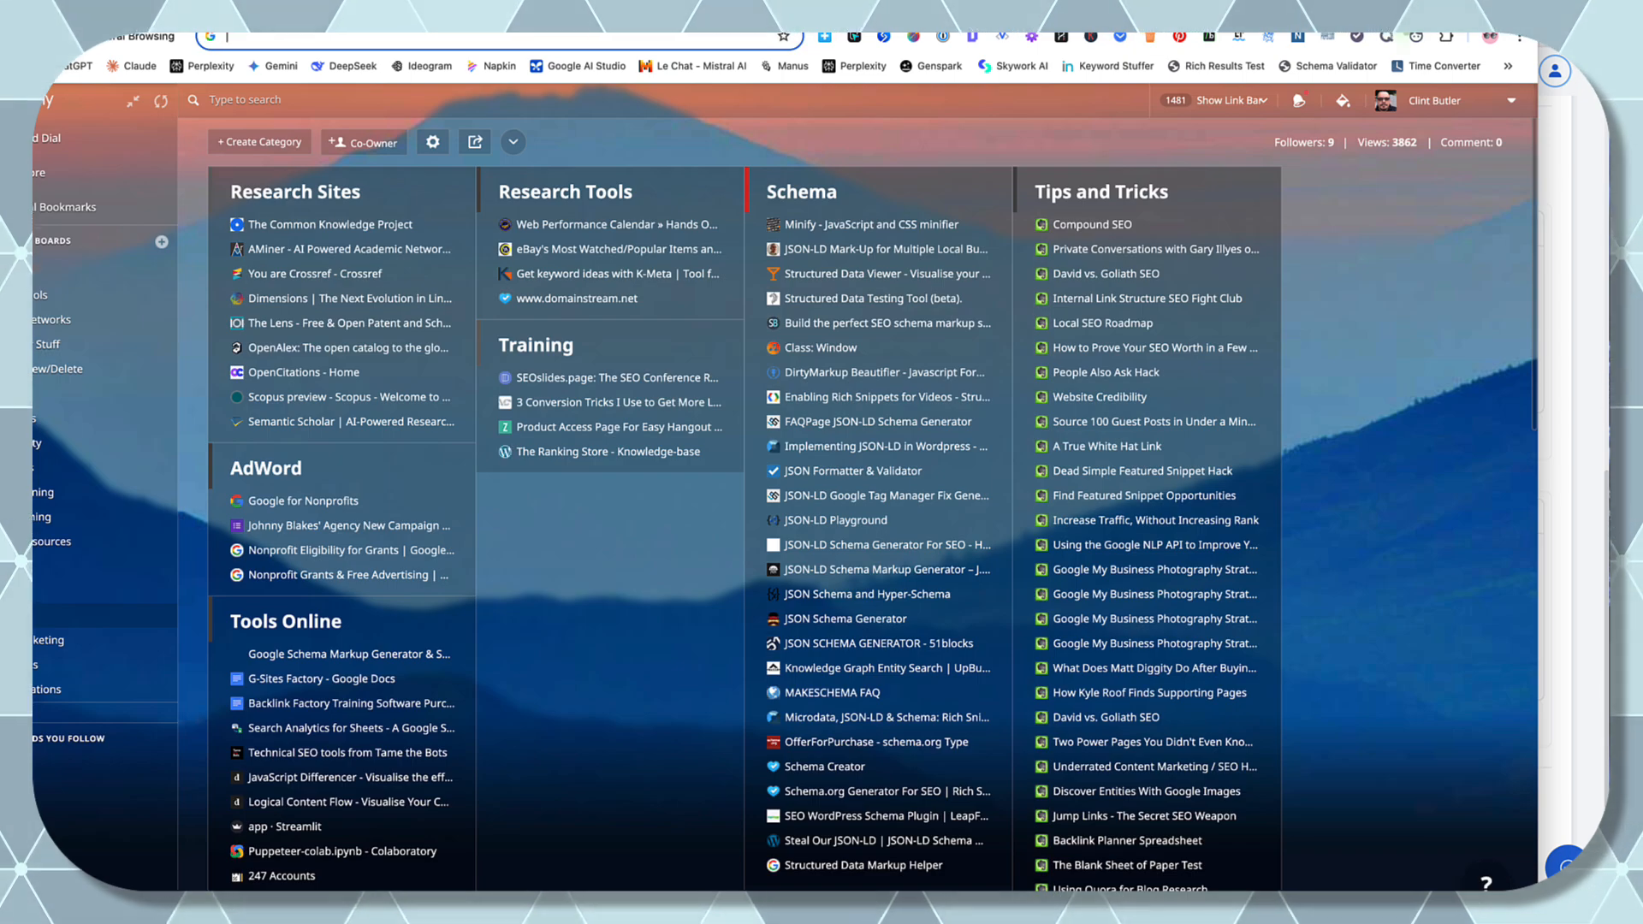
{"action": "type", "text": "whatranks.com"}
{"action": "key", "text": "Return"}
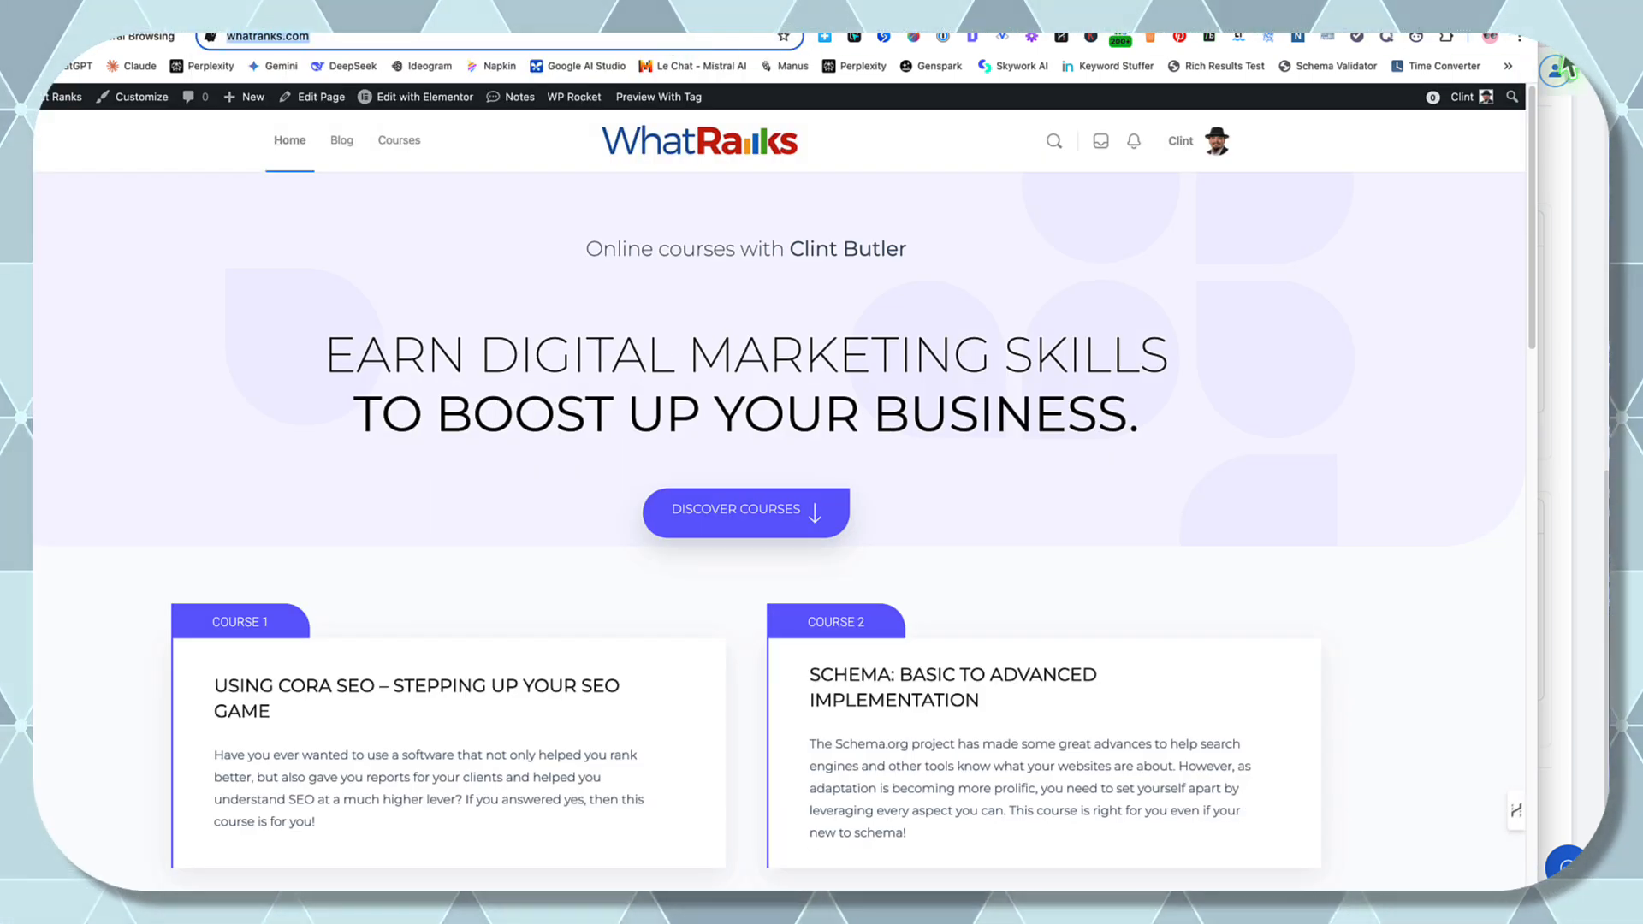
{"action": "key", "text": "super+Tab"}
{"action": "left_click", "coordinate": [543, 613]}
{"action": "type", "text": "https://www.whatranks.com/"}
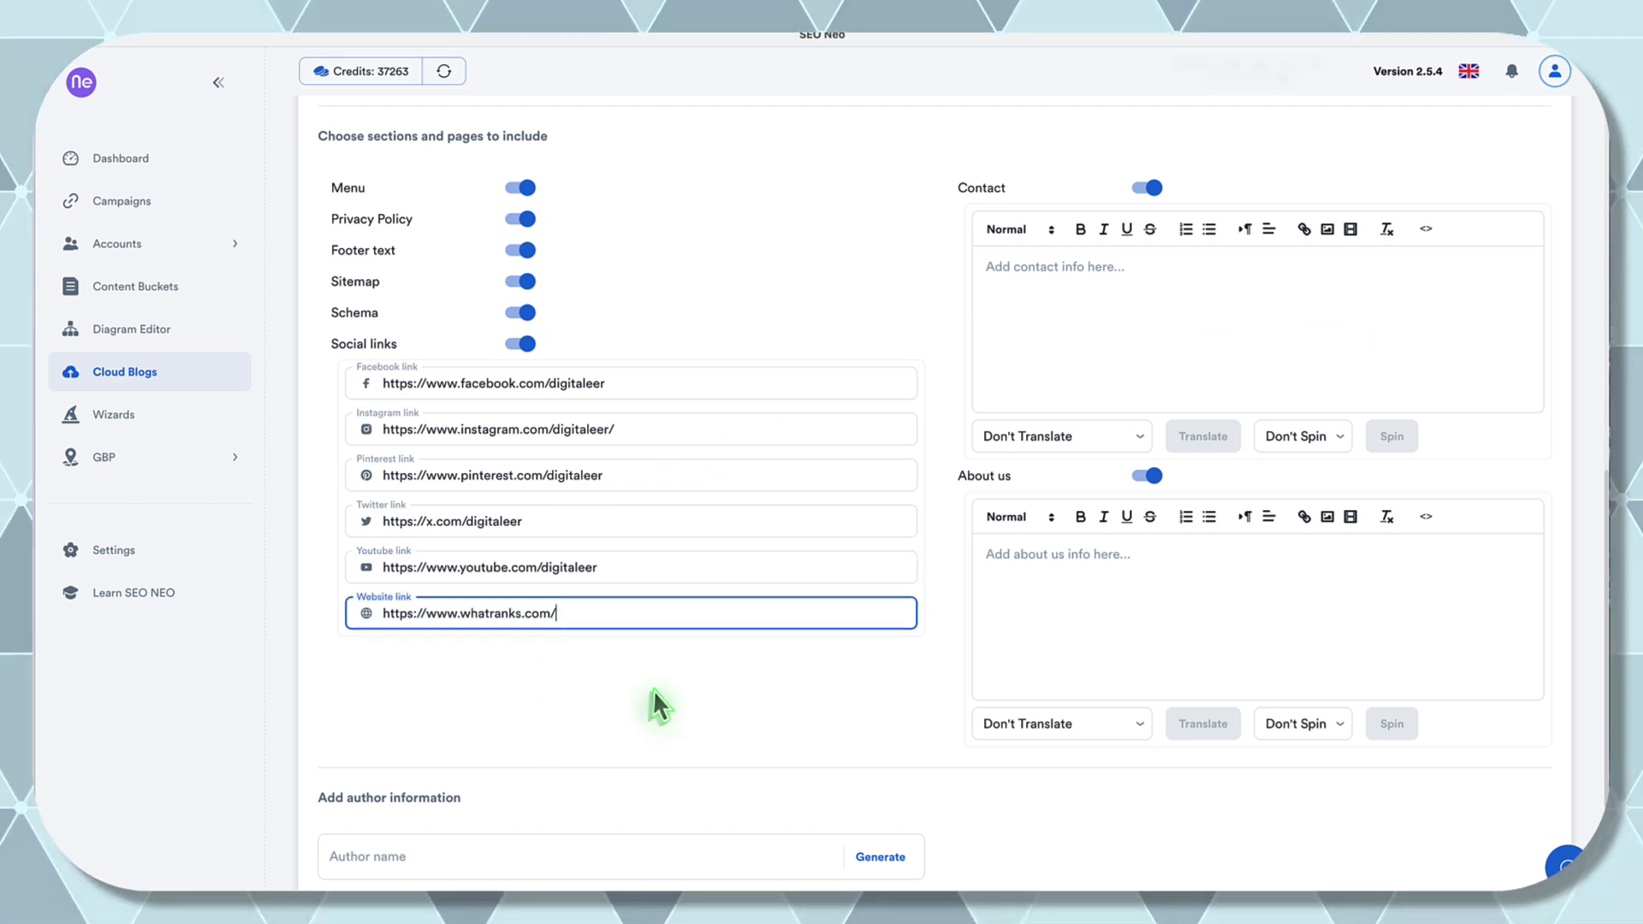
{"action": "left_click", "coordinate": [654, 690]}
- Enter the author's full name and paste the prepared author bio text in the author information, then review the bio
{"action": "scroll", "coordinate": [657, 679], "scroll_direction": "down", "scroll_amount": 2}
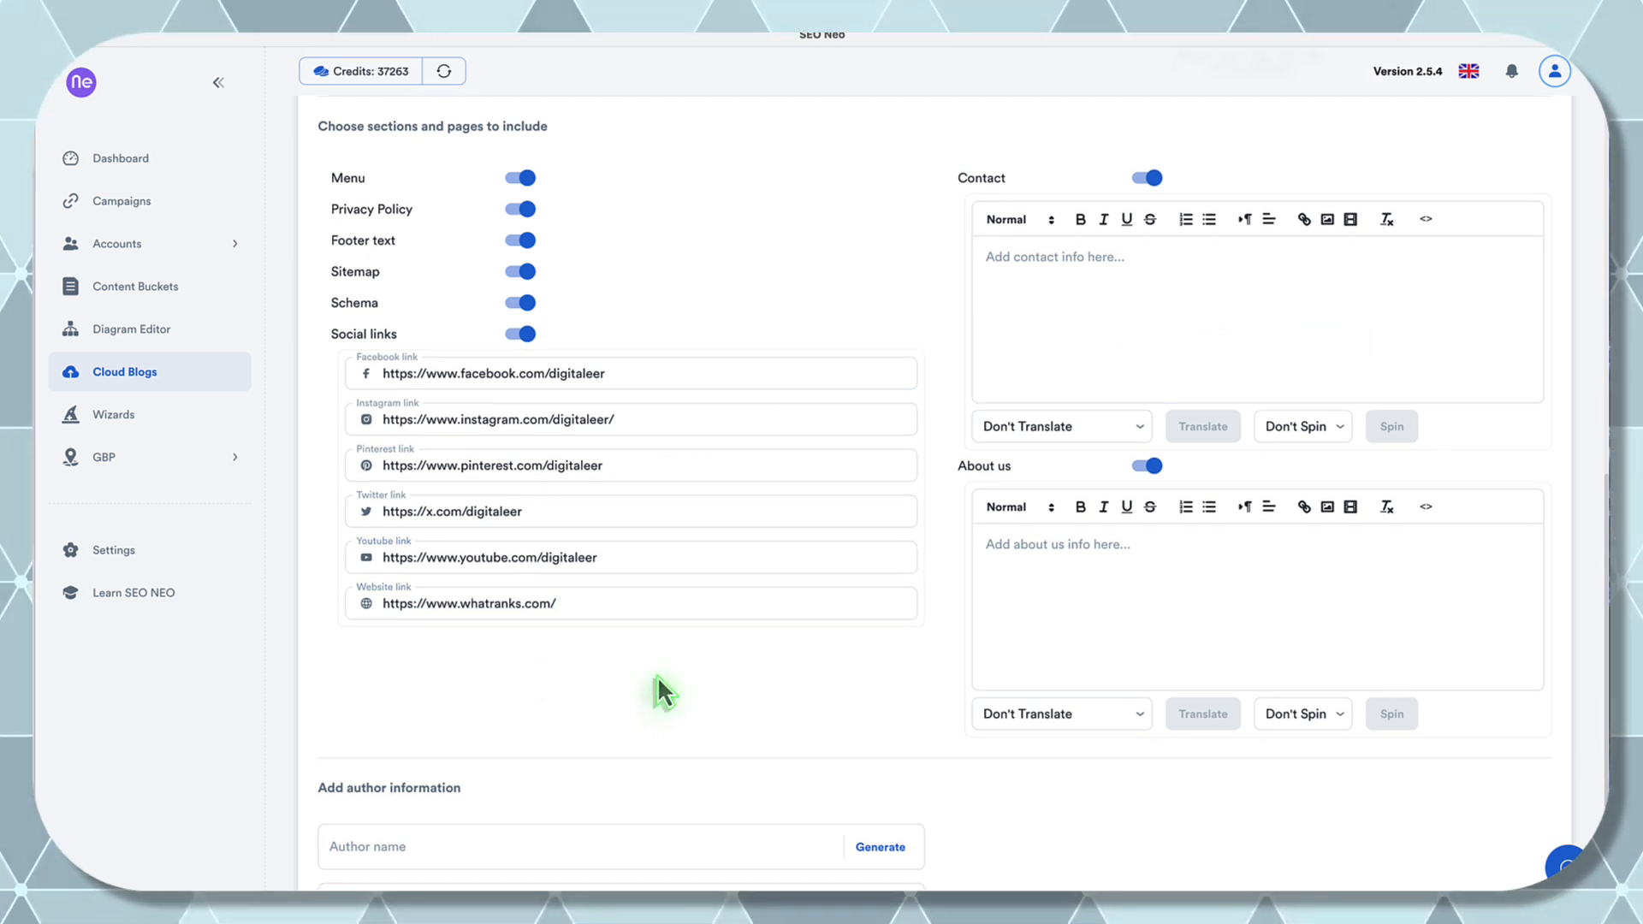
{"action": "scroll", "coordinate": [656, 676], "scroll_direction": "down", "scroll_amount": 1}
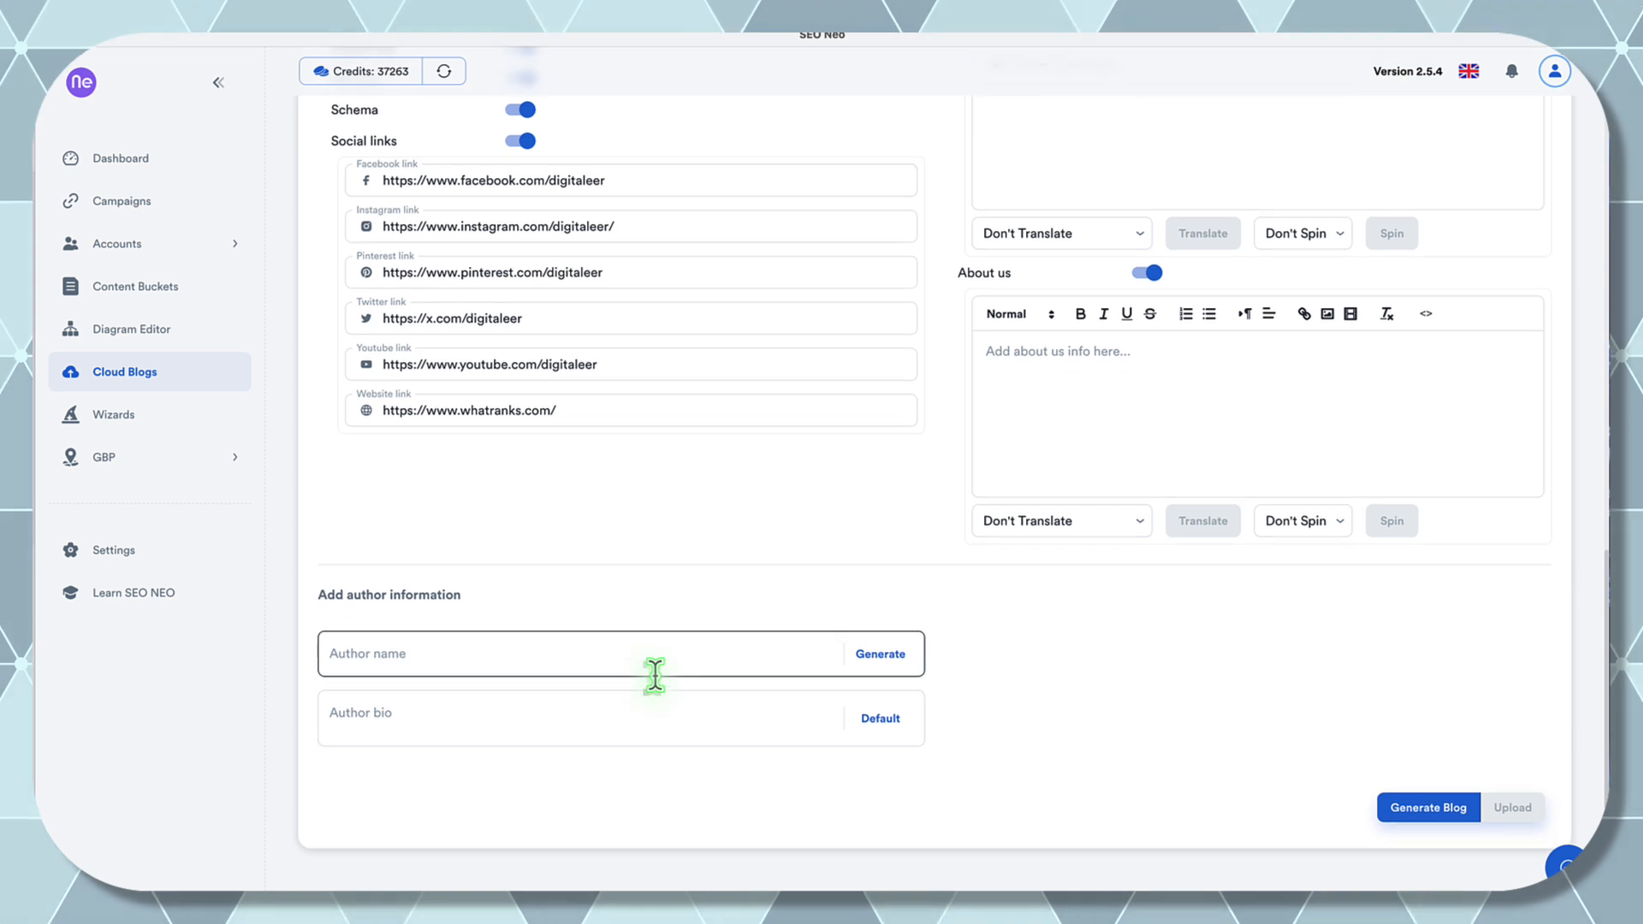
{"action": "left_click", "coordinate": [638, 611]}
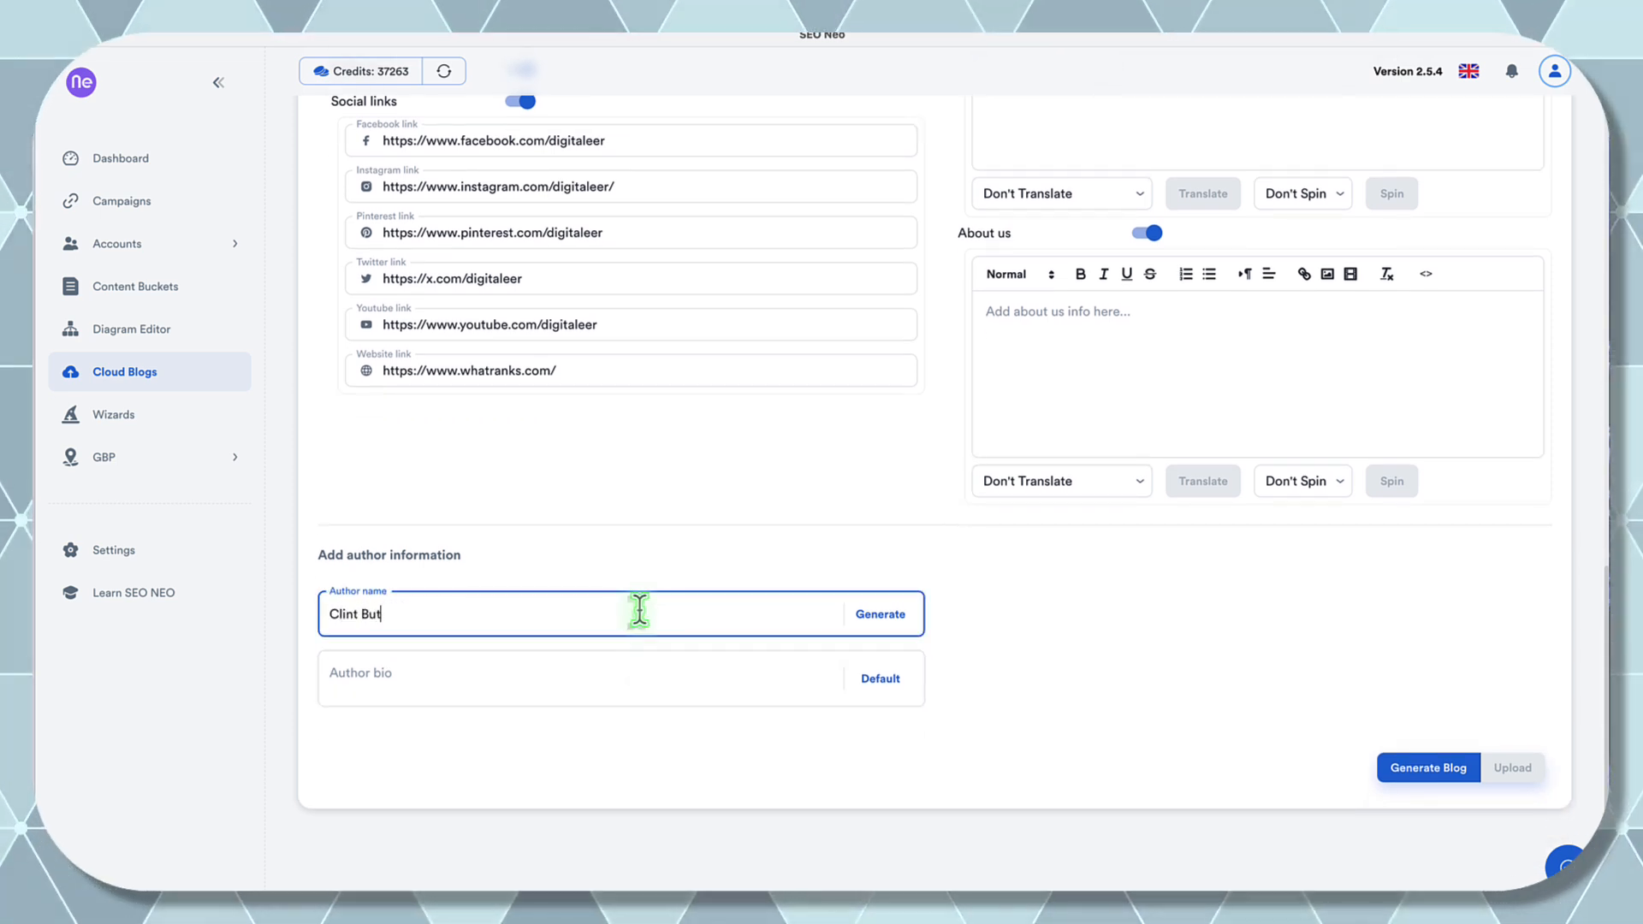
{"action": "left_click", "coordinate": [599, 675]}
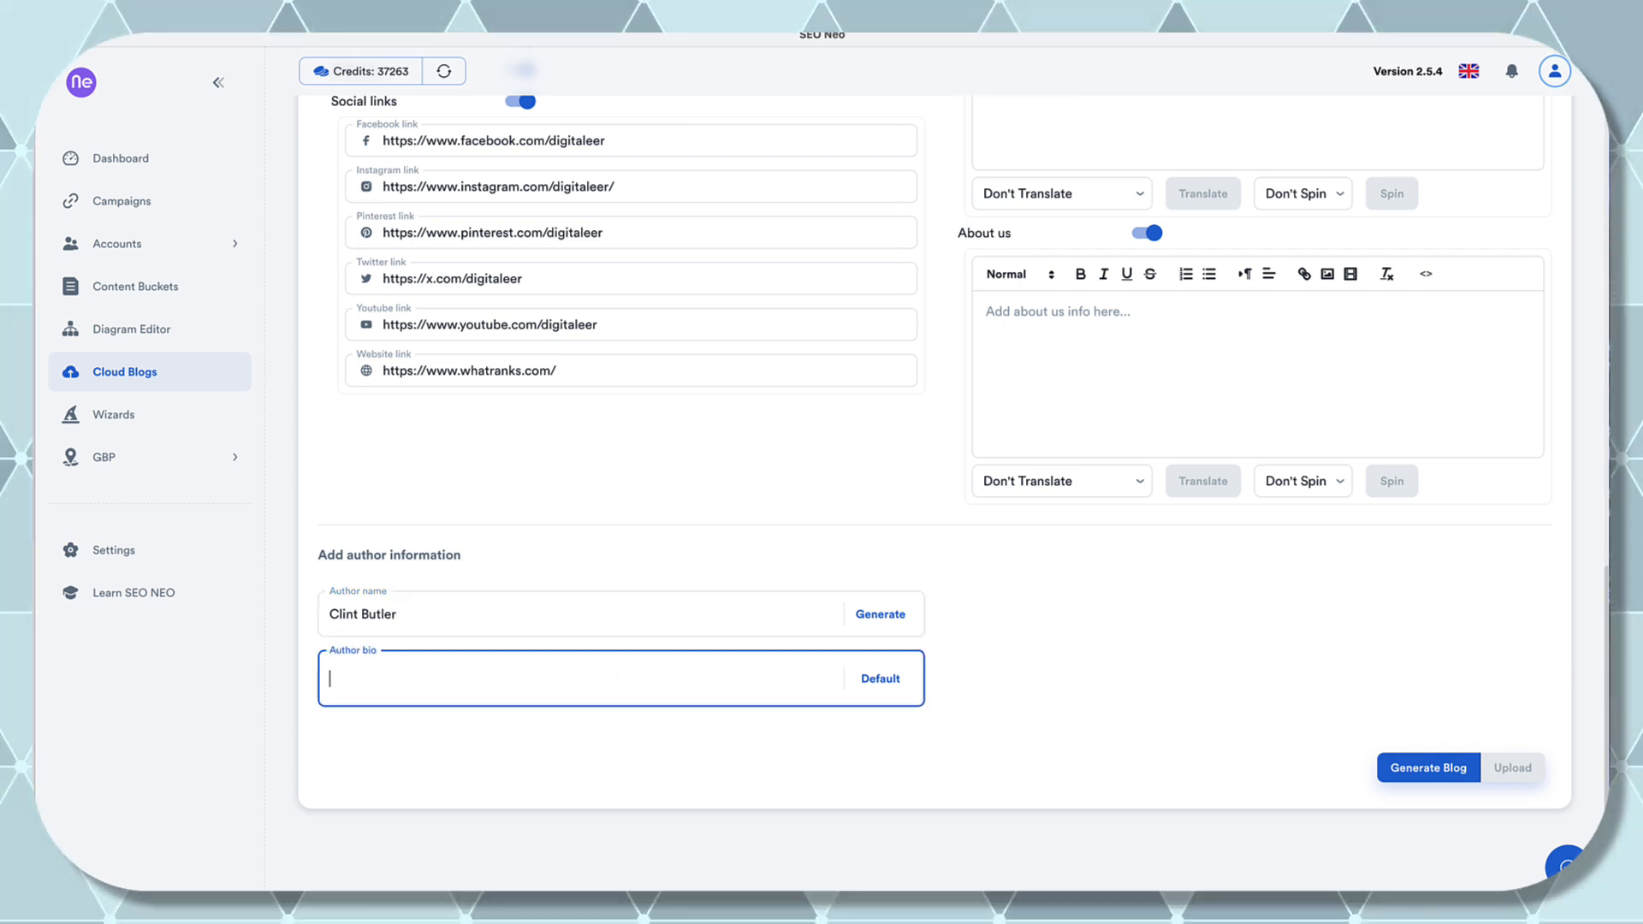
{"action": "key", "text": "super+v"}
{"action": "scroll", "coordinate": [665, 718], "scroll_direction": "up", "scroll_amount": 1}
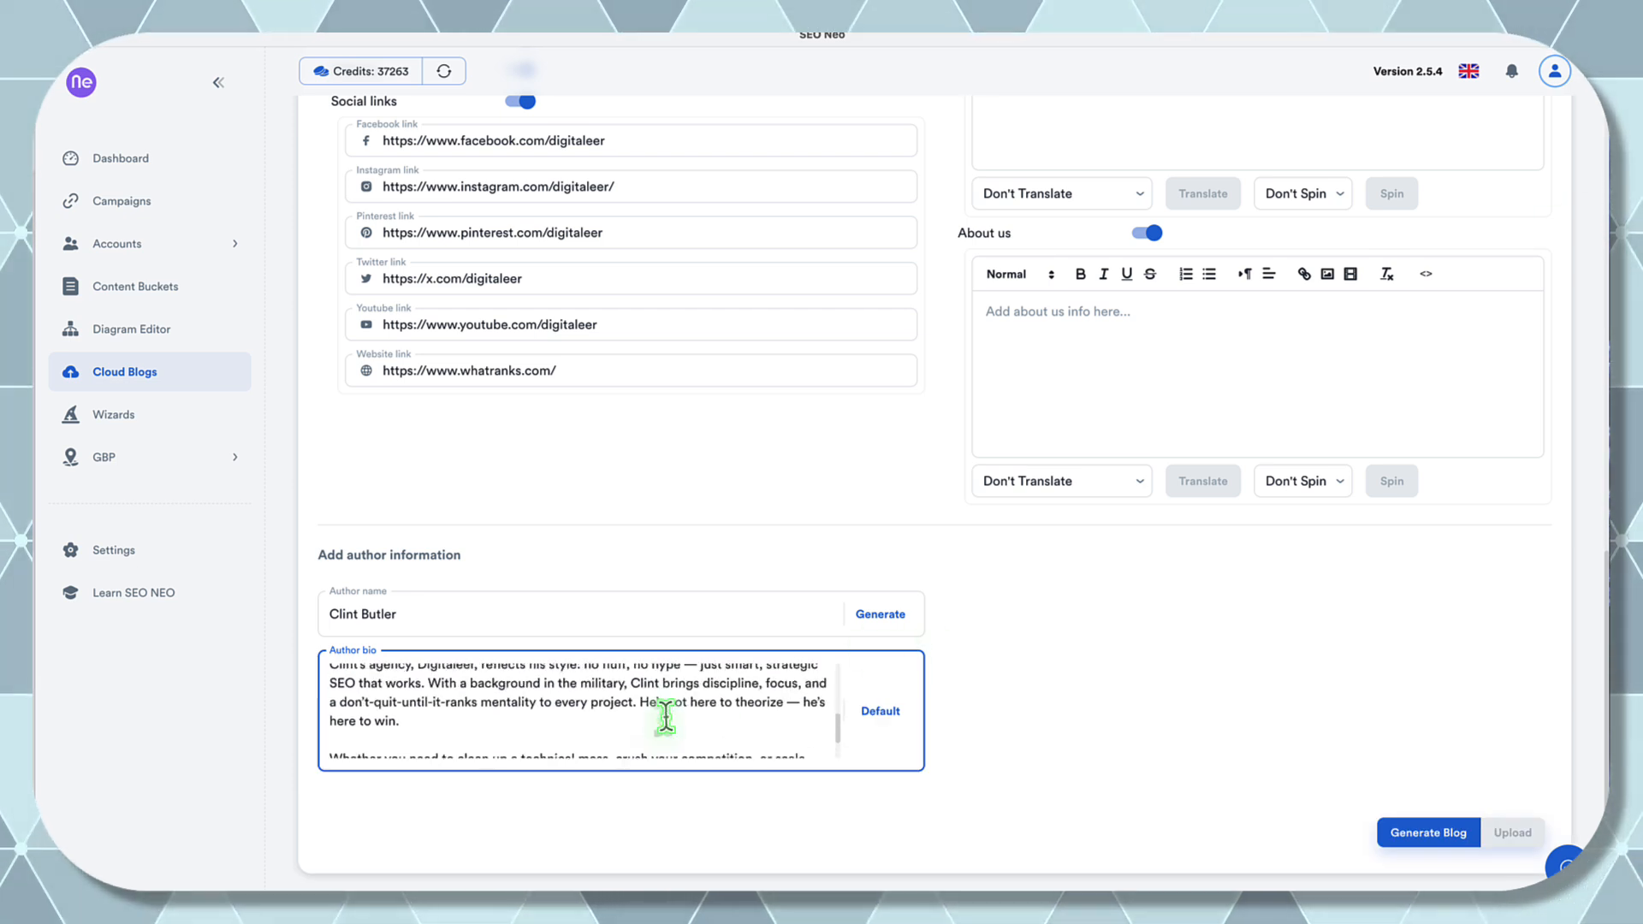
{"action": "scroll", "coordinate": [665, 718], "scroll_direction": "up", "scroll_amount": 5}
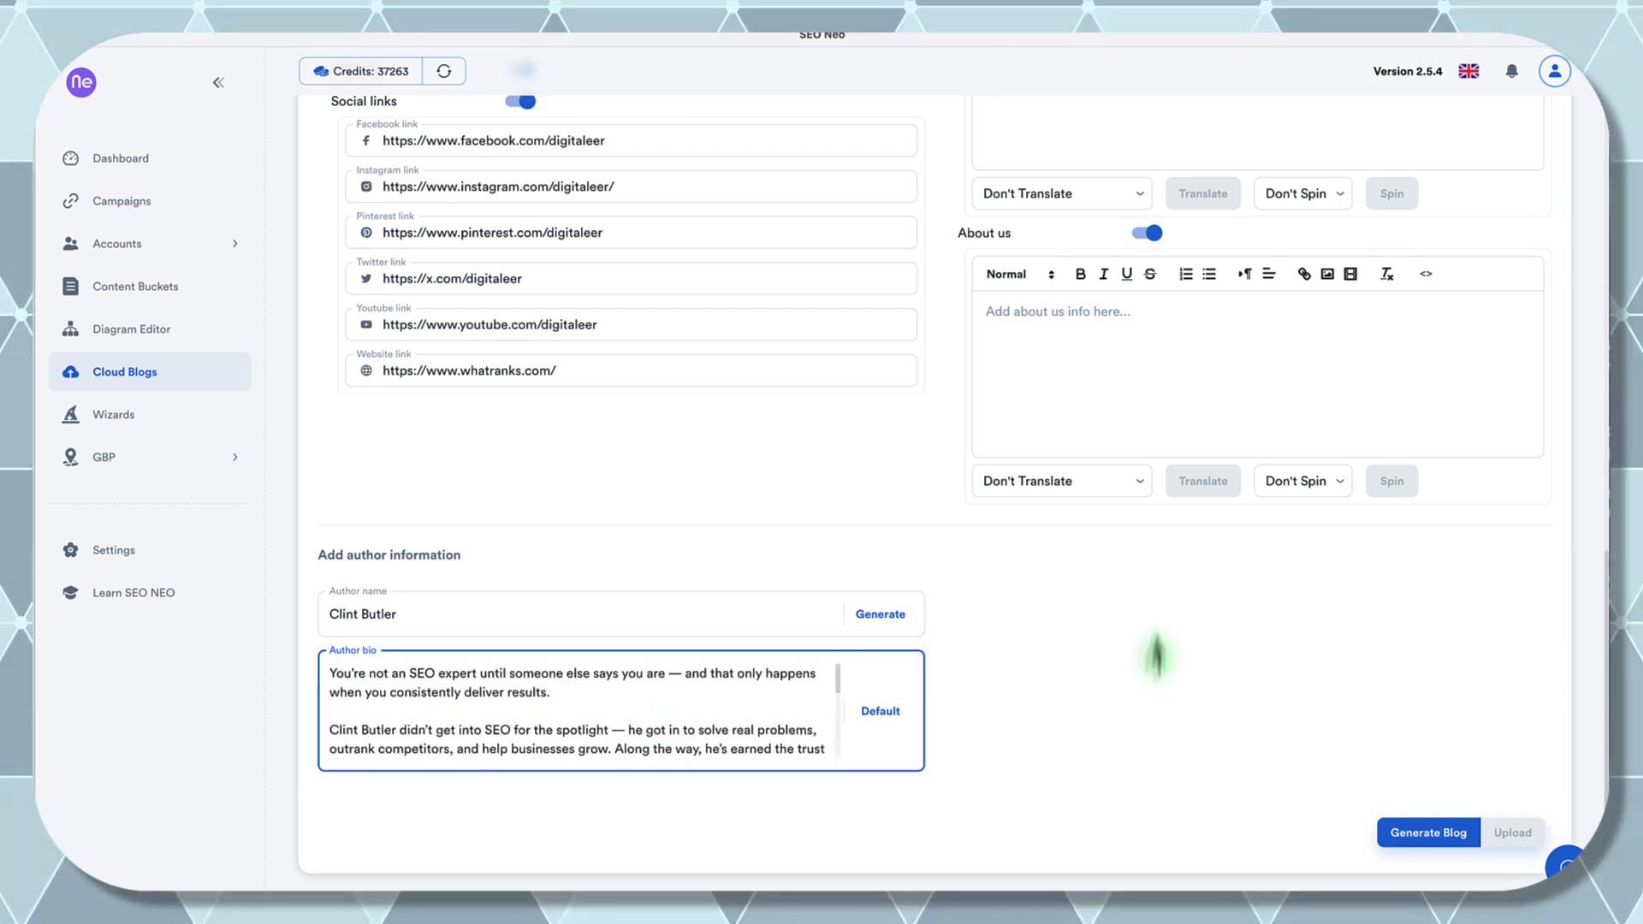
{"action": "left_click", "coordinate": [1147, 676]}
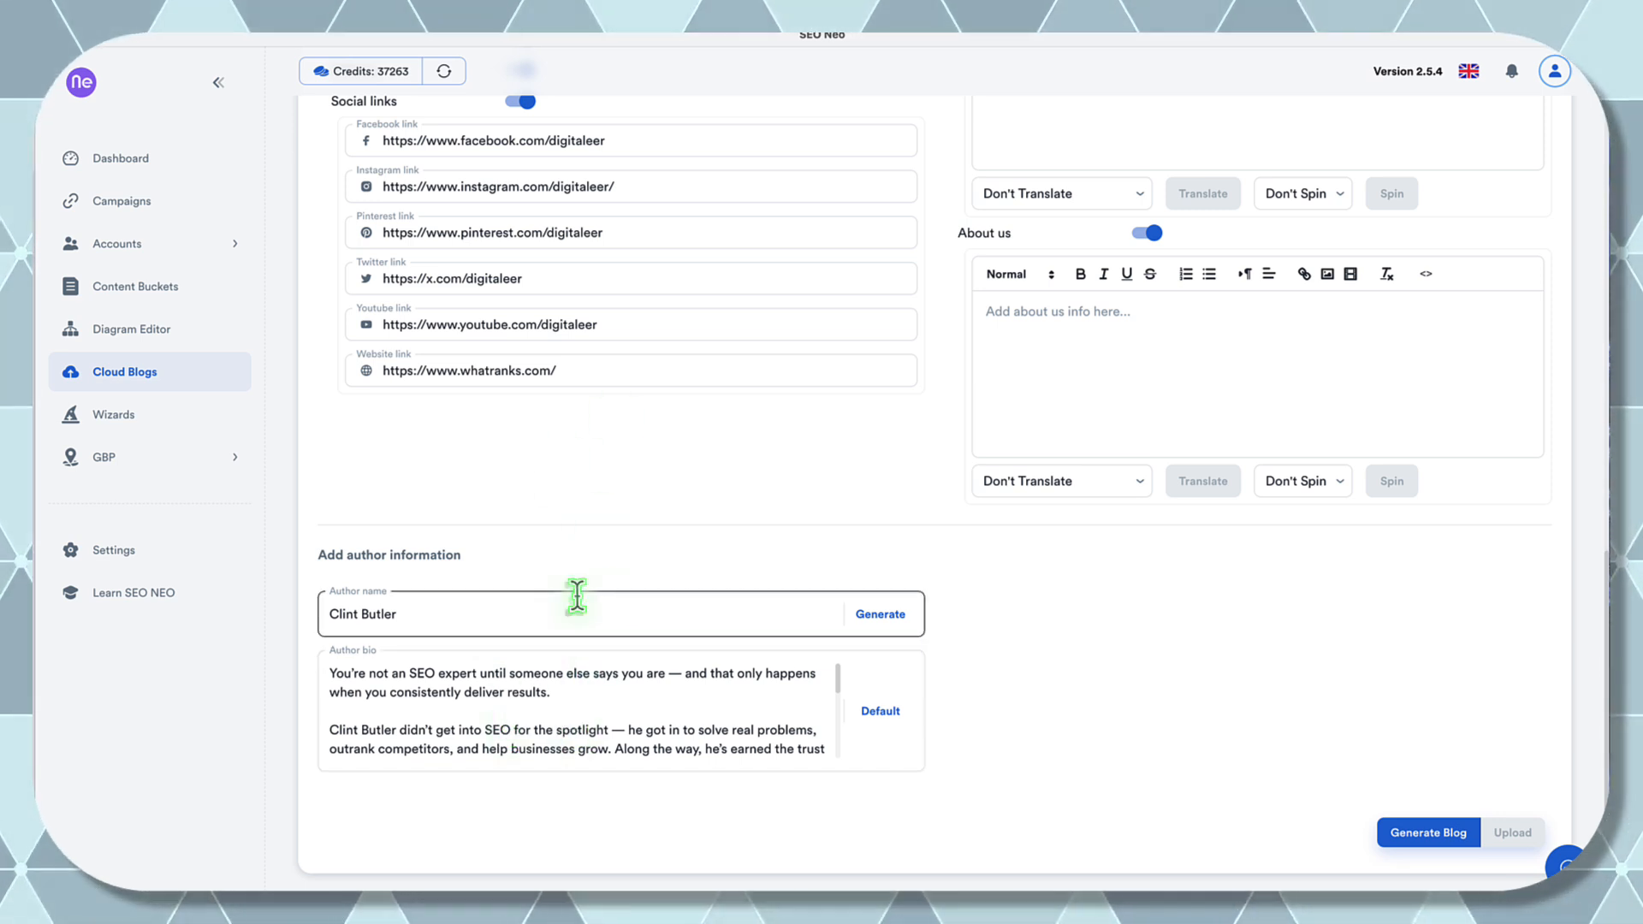
{"action": "scroll", "coordinate": [569, 738], "scroll_direction": "down", "scroll_amount": 5}
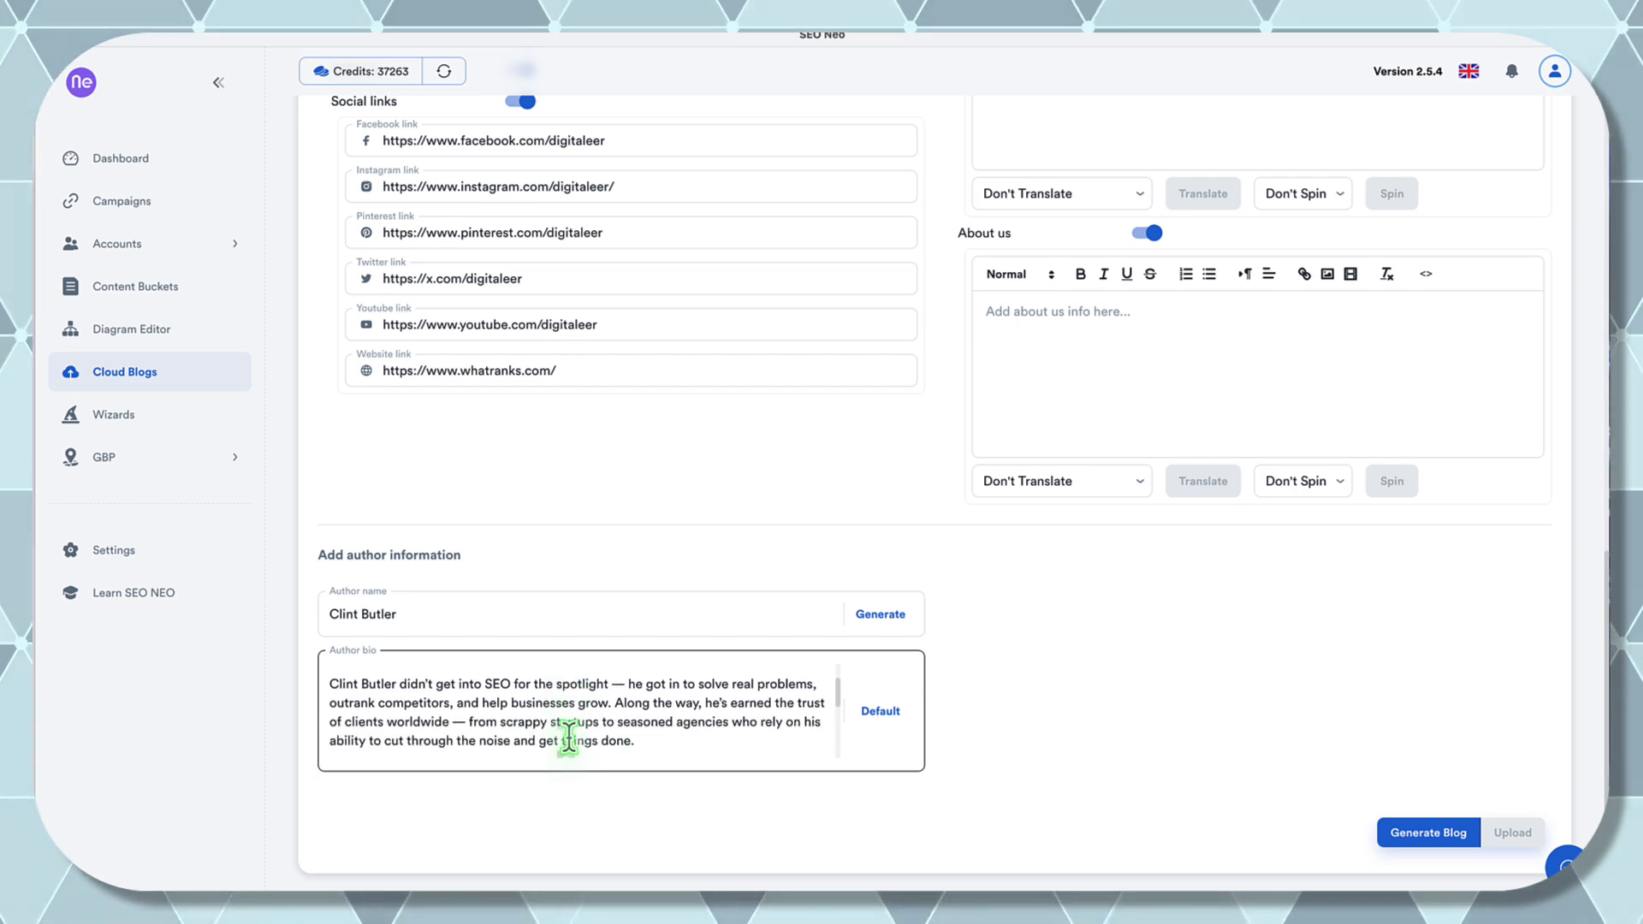
{"action": "scroll", "coordinate": [569, 734], "scroll_direction": "up", "scroll_amount": 8}
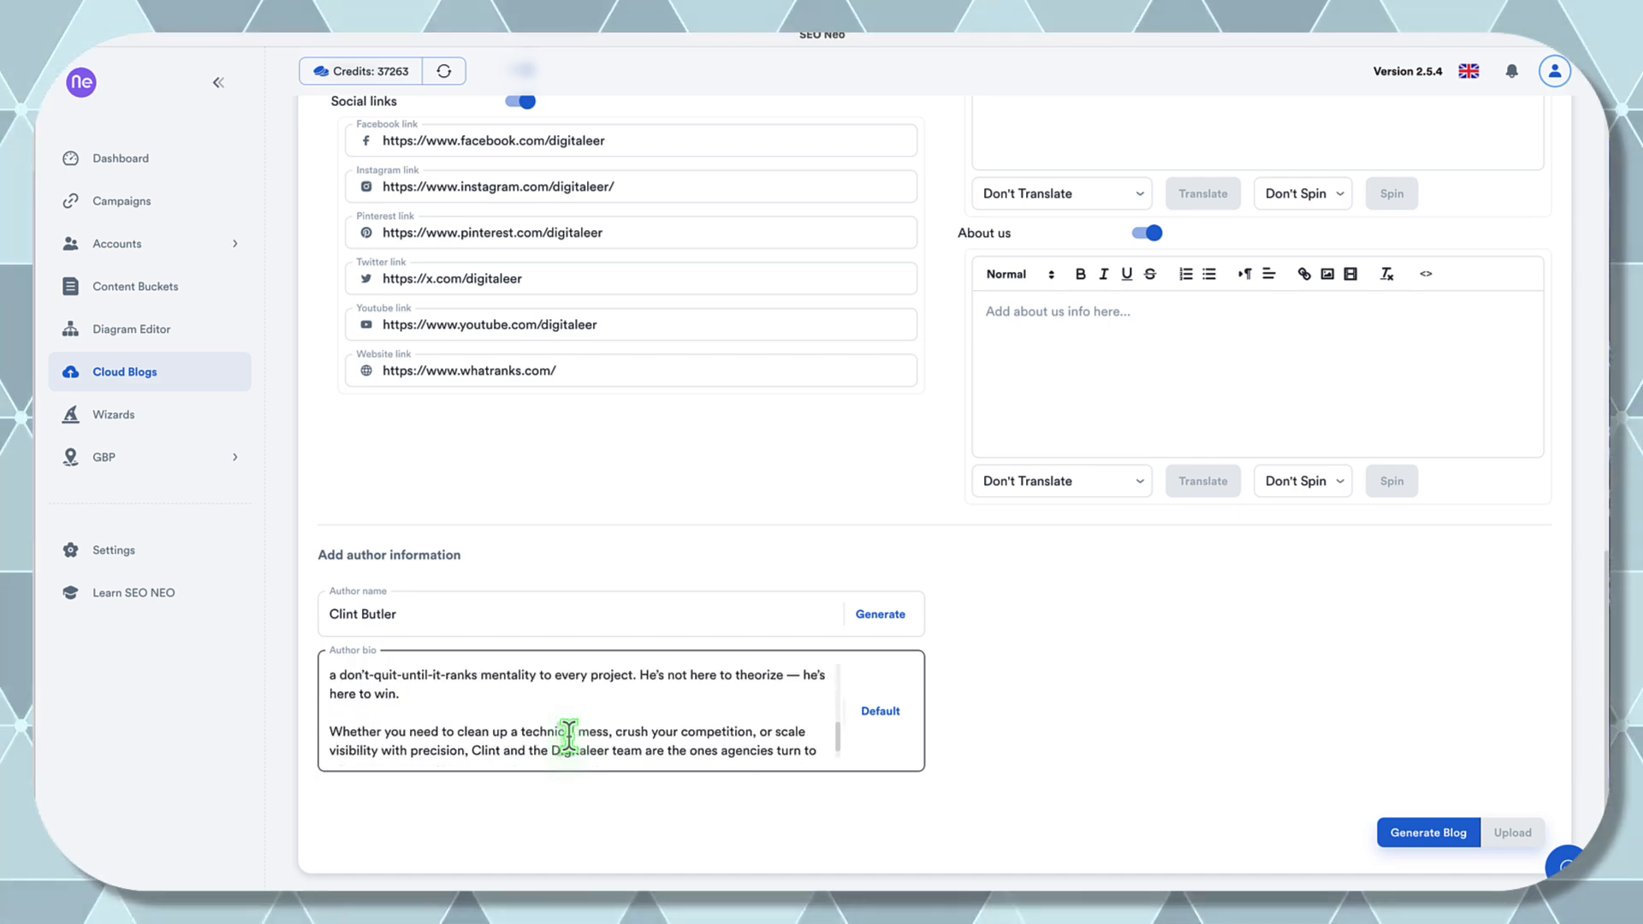
{"action": "scroll", "coordinate": [569, 738], "scroll_direction": "up", "scroll_amount": 3}
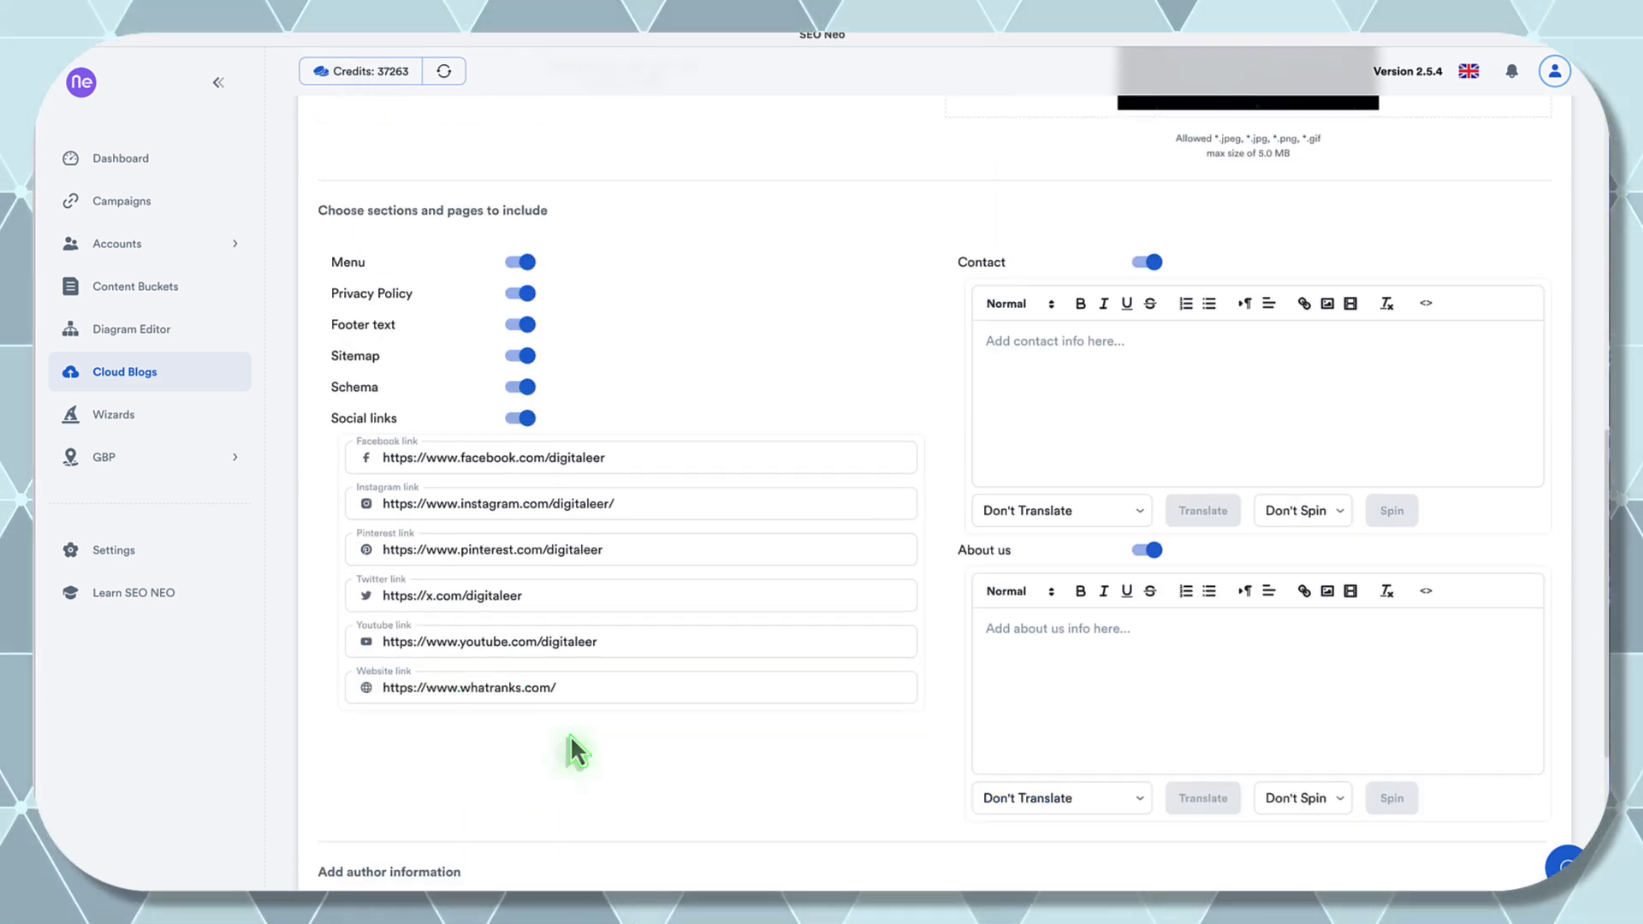
{"action": "scroll", "coordinate": [817, 719], "scroll_direction": "down", "scroll_amount": 1}
{"action": "scroll", "coordinate": [815, 709], "scroll_direction": "down", "scroll_amount": 3}
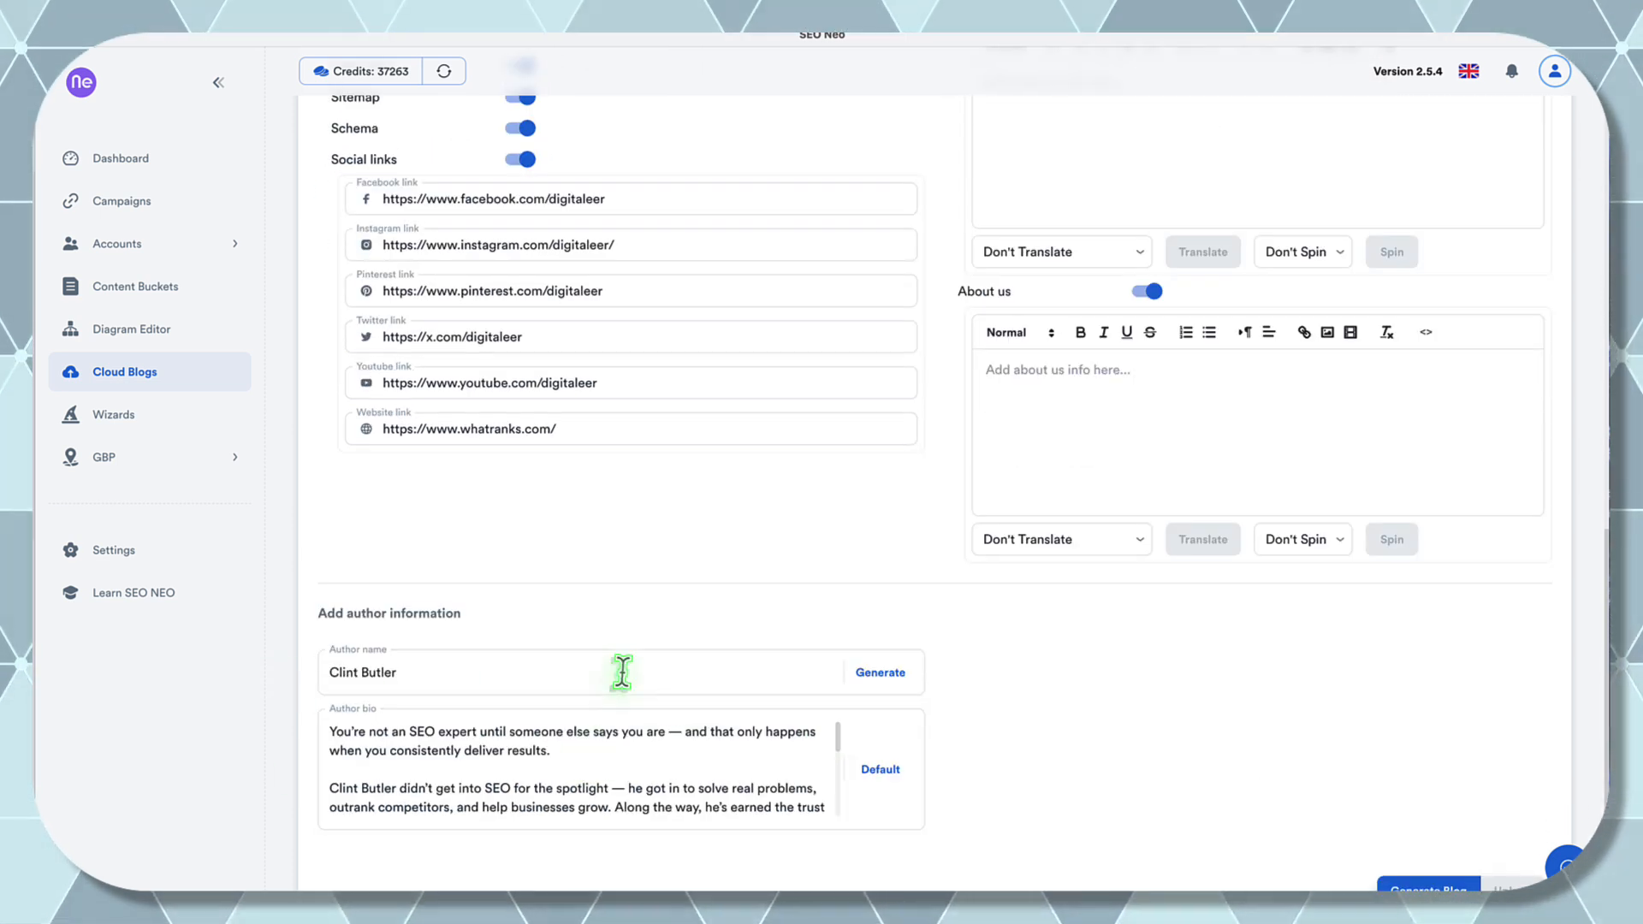
{"action": "scroll", "coordinate": [1040, 783], "scroll_direction": "up", "scroll_amount": 3}
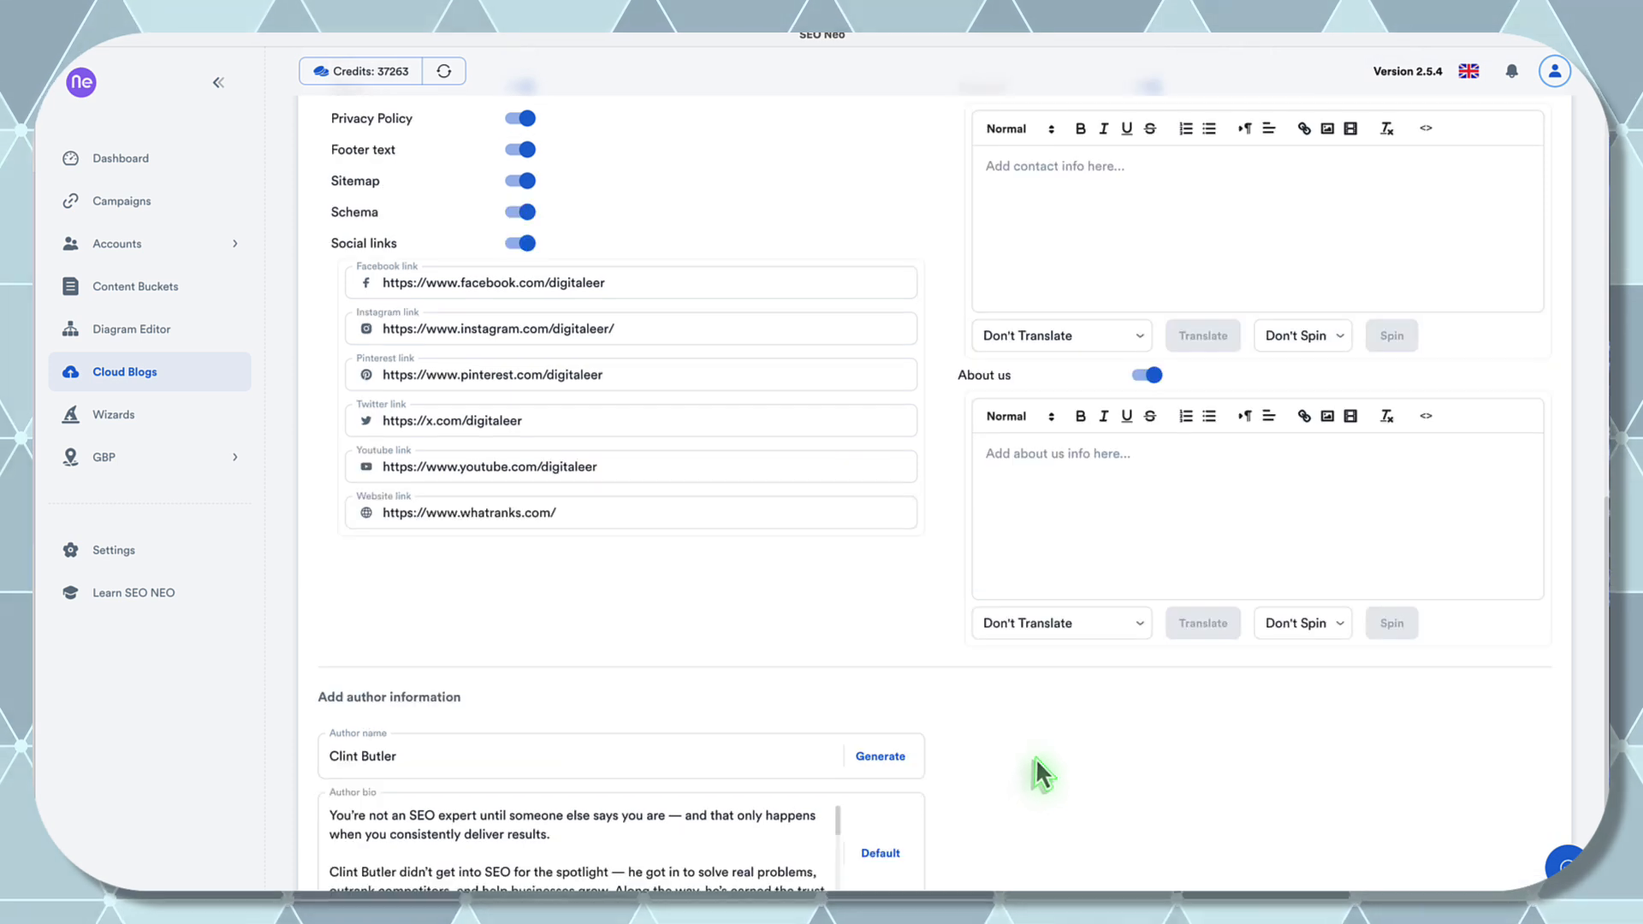
{"action": "scroll", "coordinate": [957, 743], "scroll_direction": "up", "scroll_amount": 1}
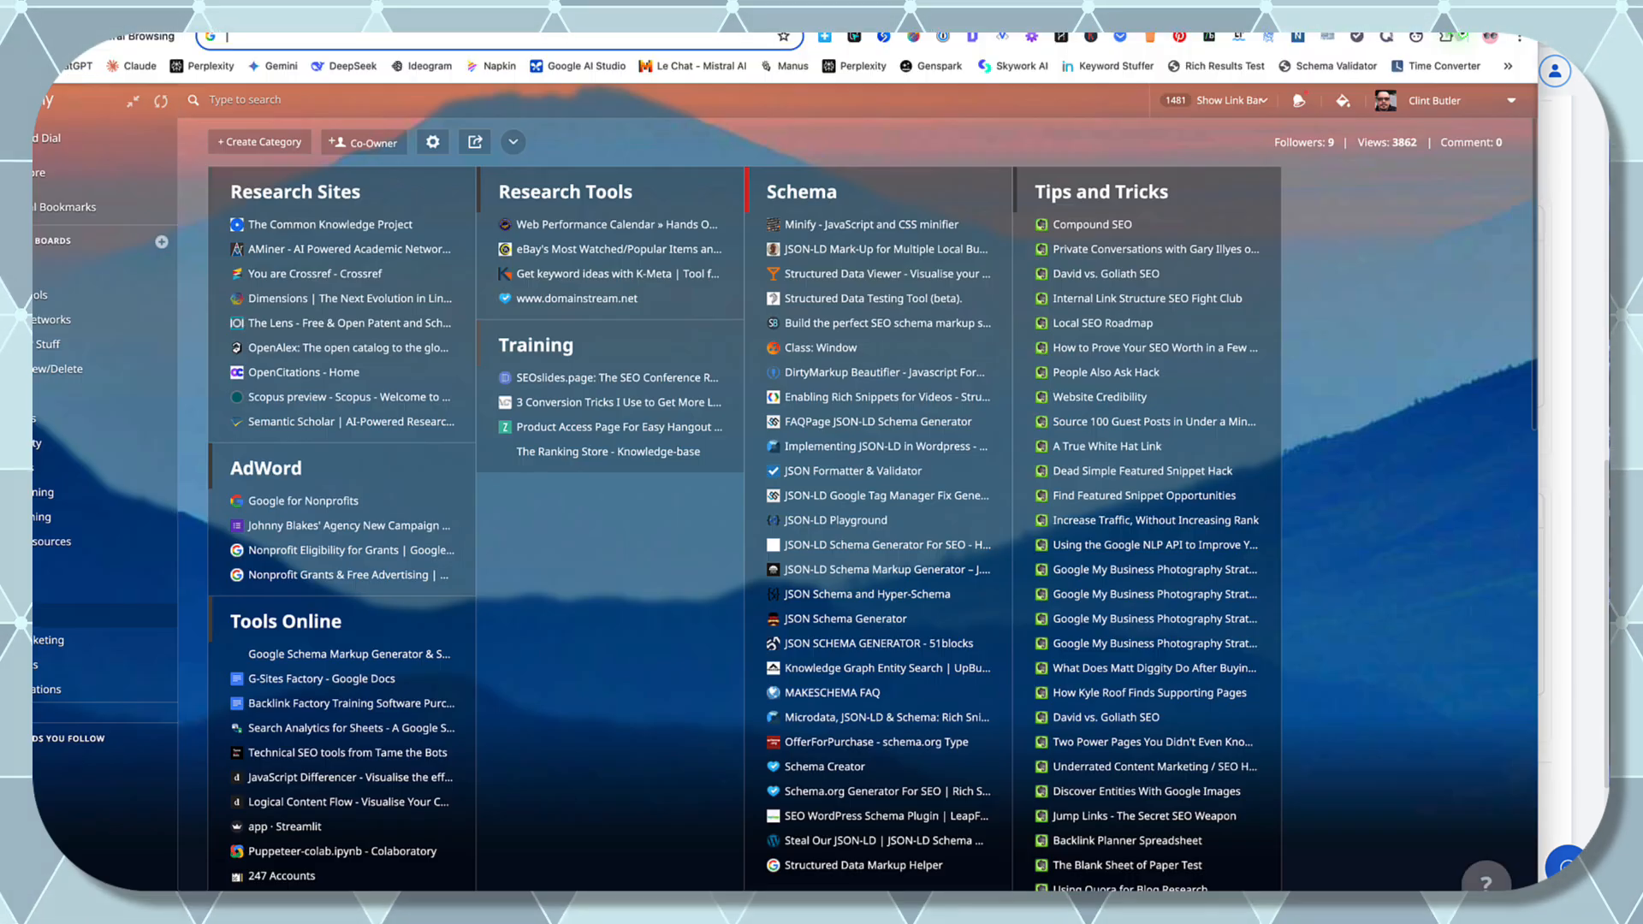
- Switch to the browser and search Google for the author's full name plus "seo", showing image results
{"action": "type", "text": "clint butler"}
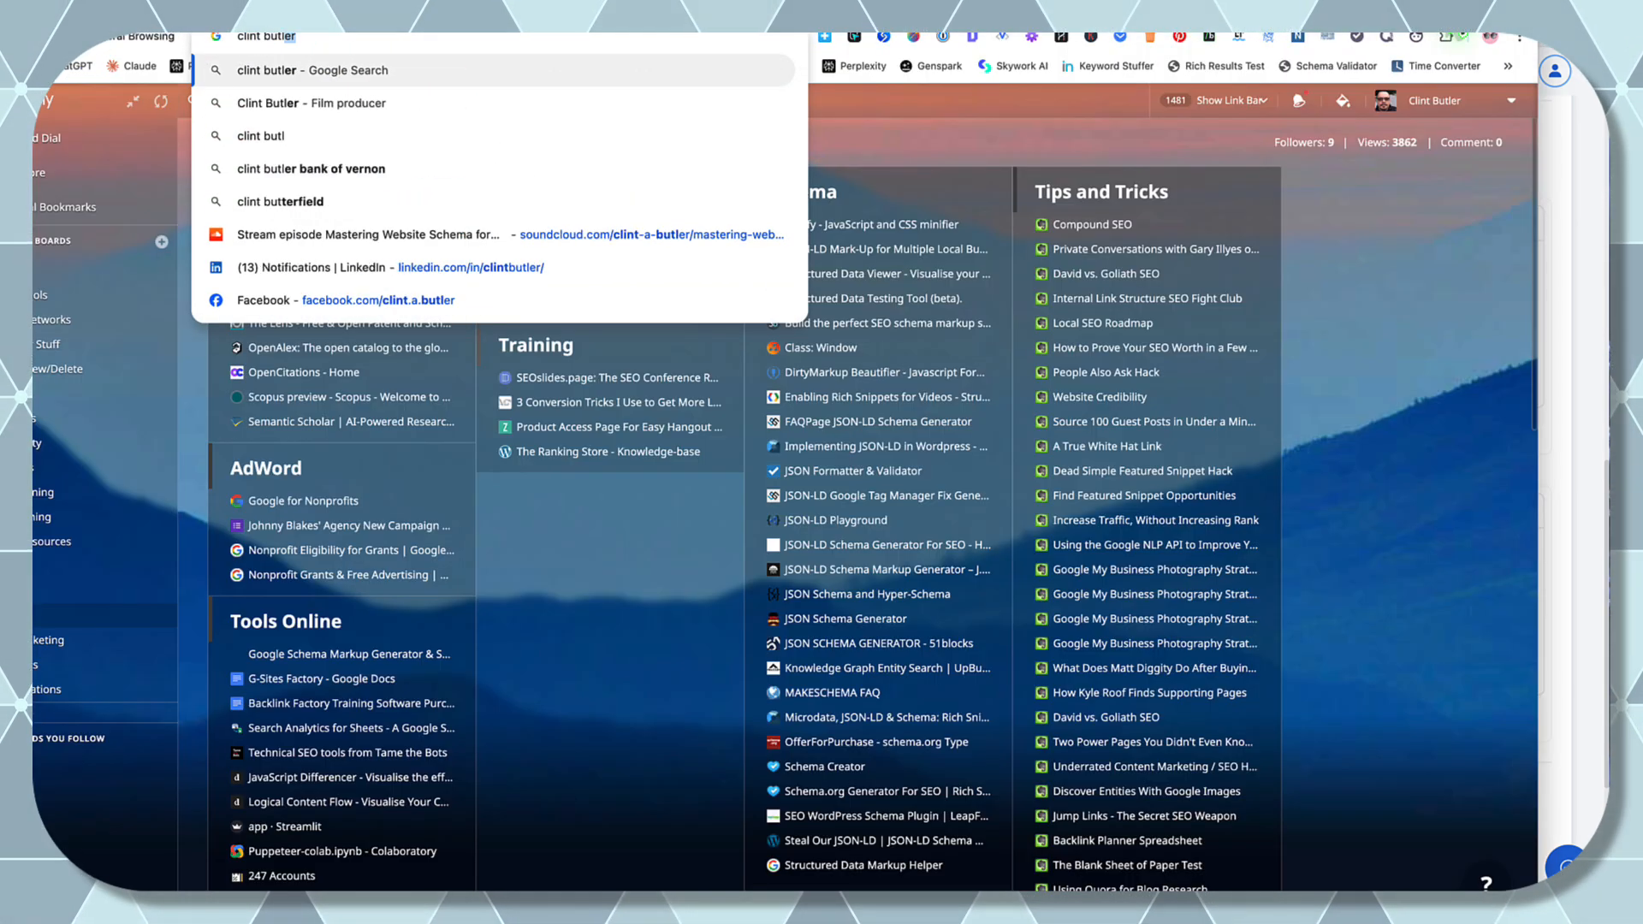
{"action": "type", "text": " seo"}
{"action": "key", "text": "Return"}
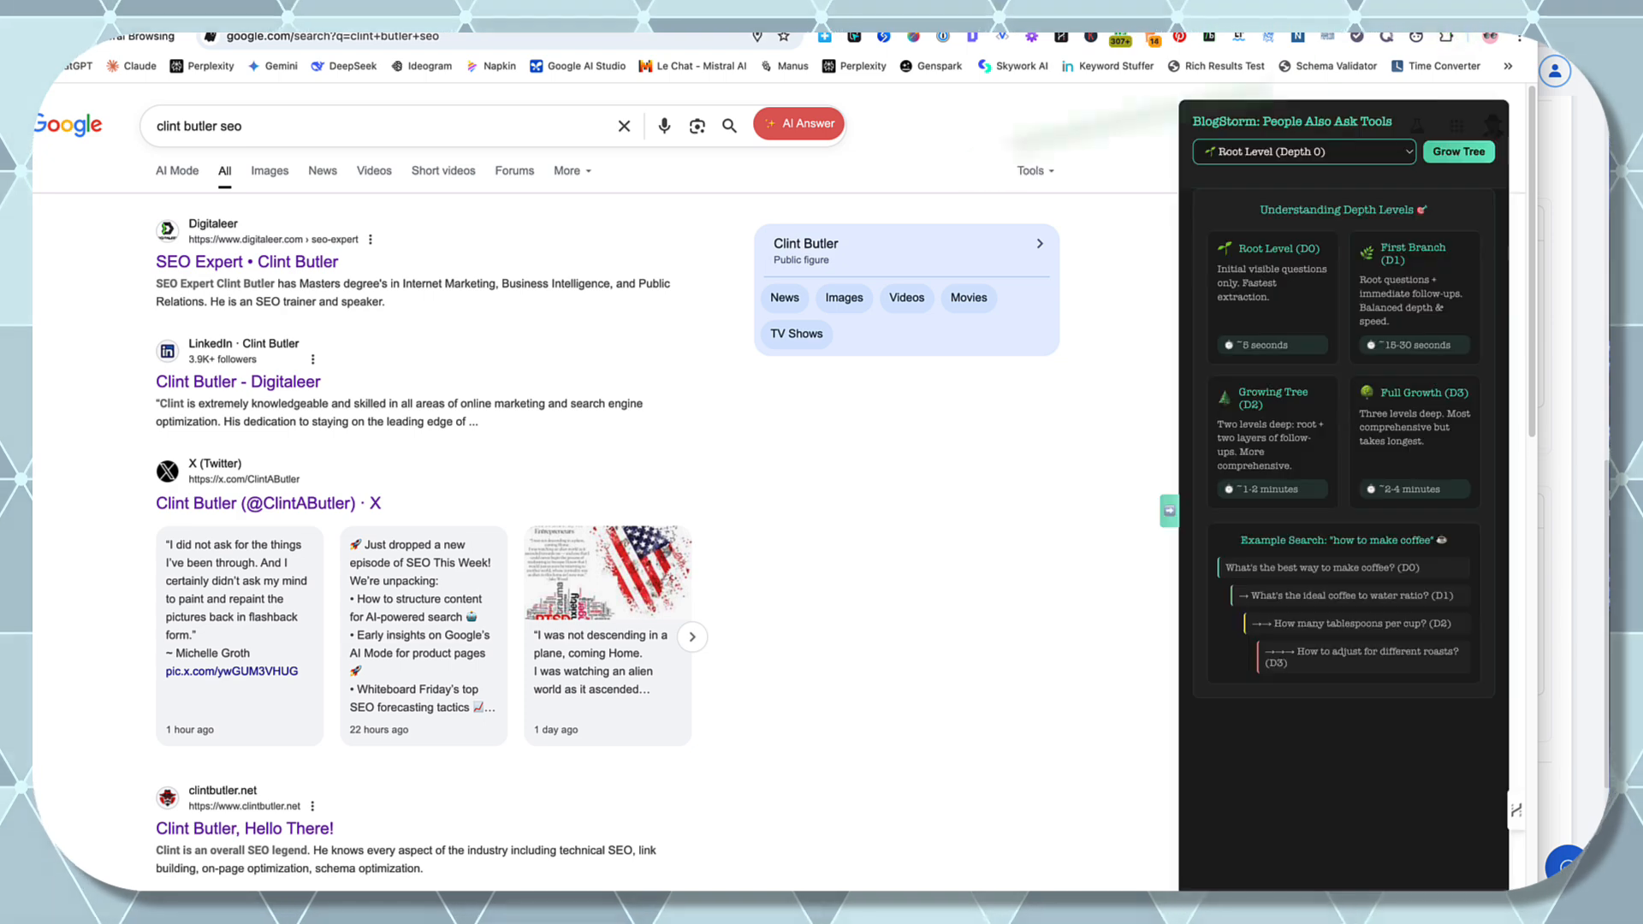
{"action": "left_click", "coordinate": [270, 170]}
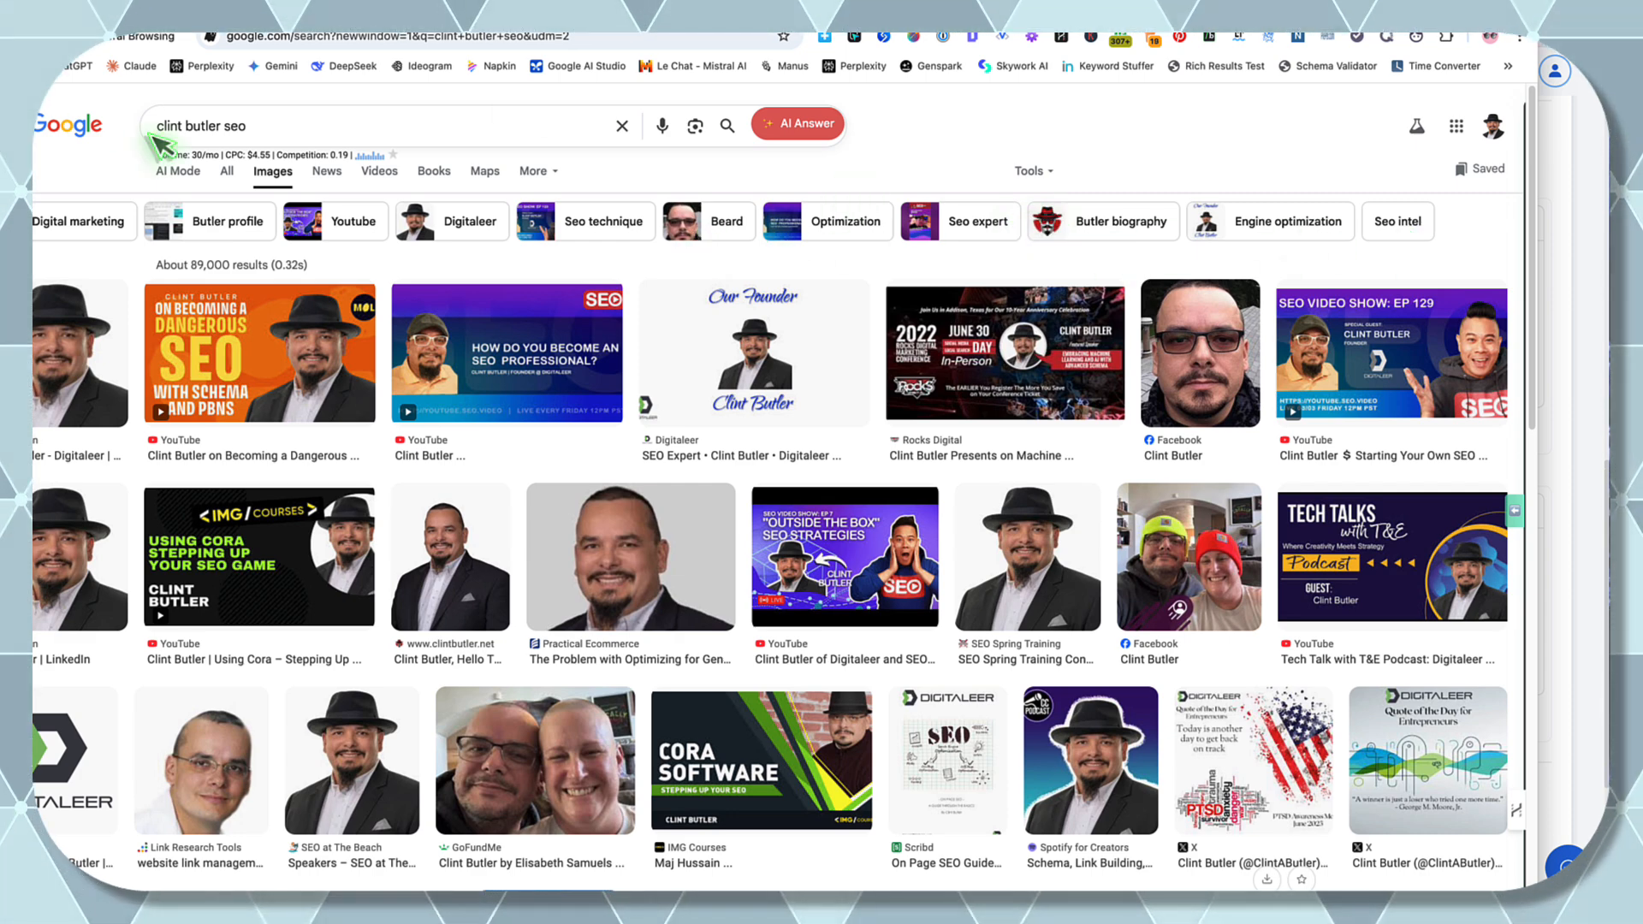
- Remove "seo" from the image search query and search for the author's name alone
{"action": "left_click", "coordinate": [257, 127]}
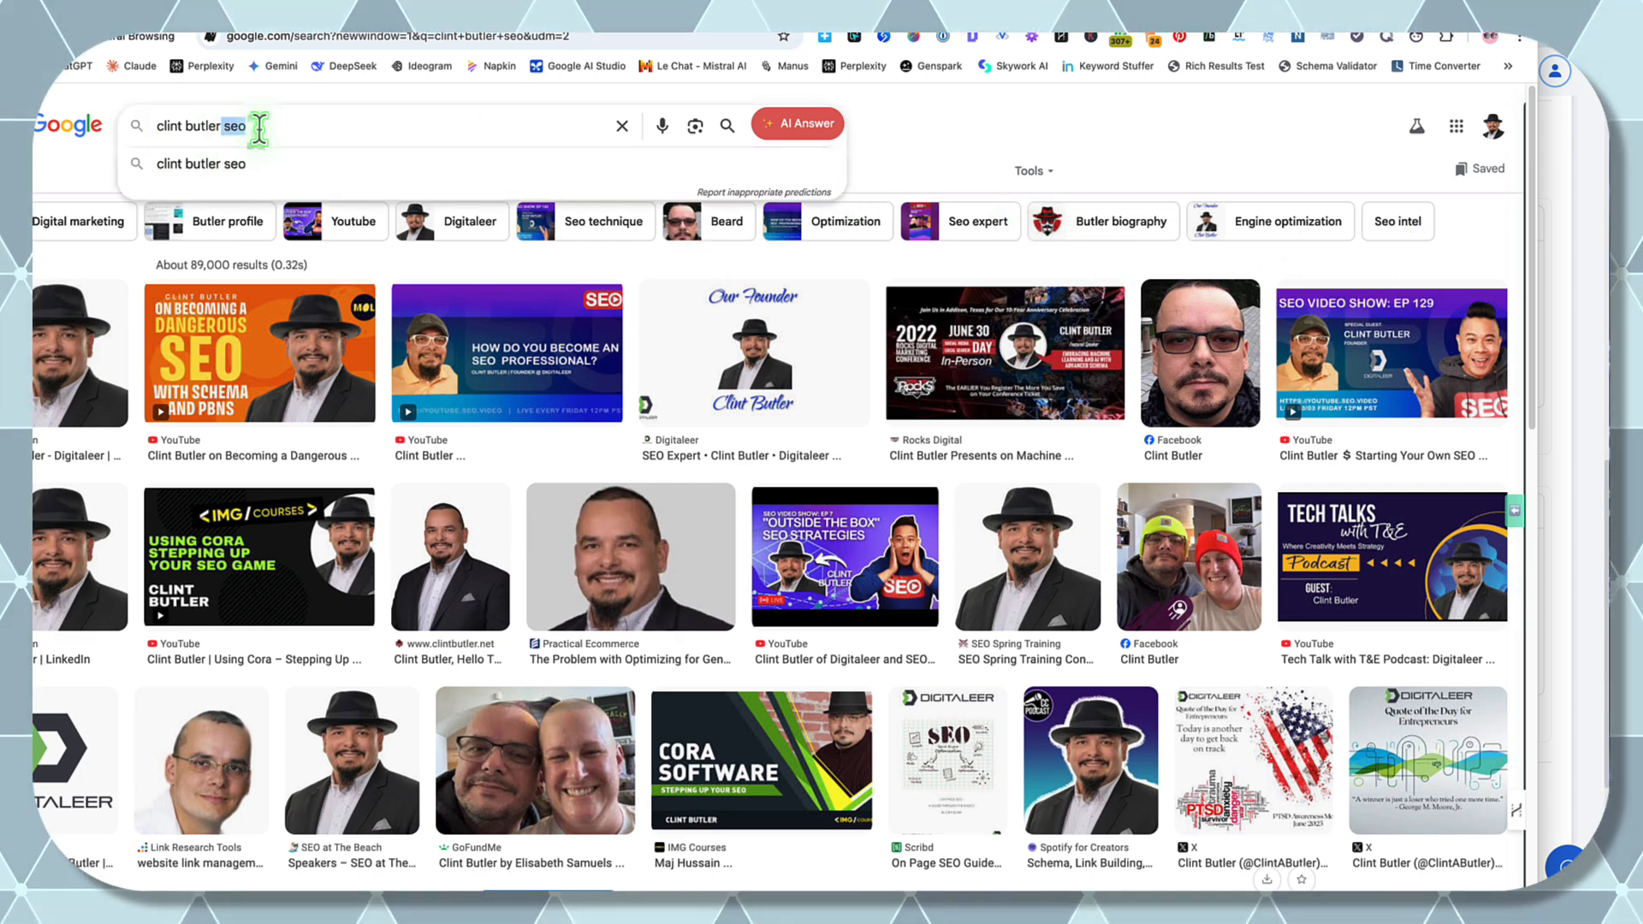
{"action": "key", "text": "BackSpace"}
{"action": "key", "text": "BackSpace"}
{"action": "key", "text": "BackSpace"}
{"action": "key", "text": "BackSpace"}
{"action": "key", "text": "Return"}
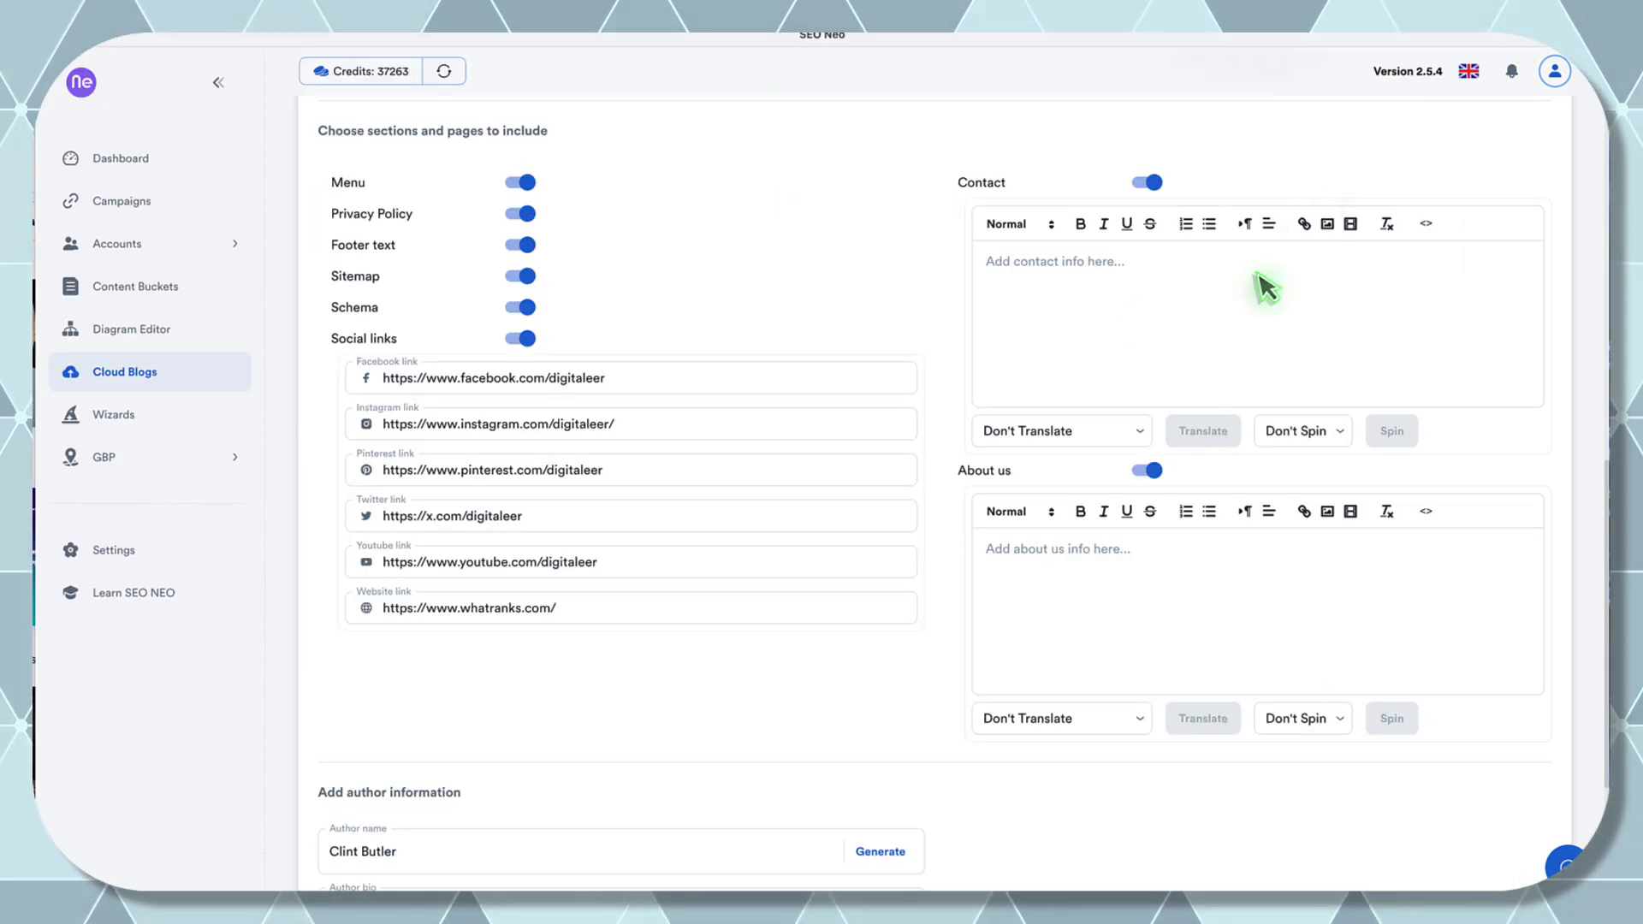
- Switch to ChatGPT and request a contact us page of three paragraphs, 300 - 500 tokens in length
{"action": "scroll", "coordinate": [817, 736], "scroll_direction": "down", "scroll_amount": 4}
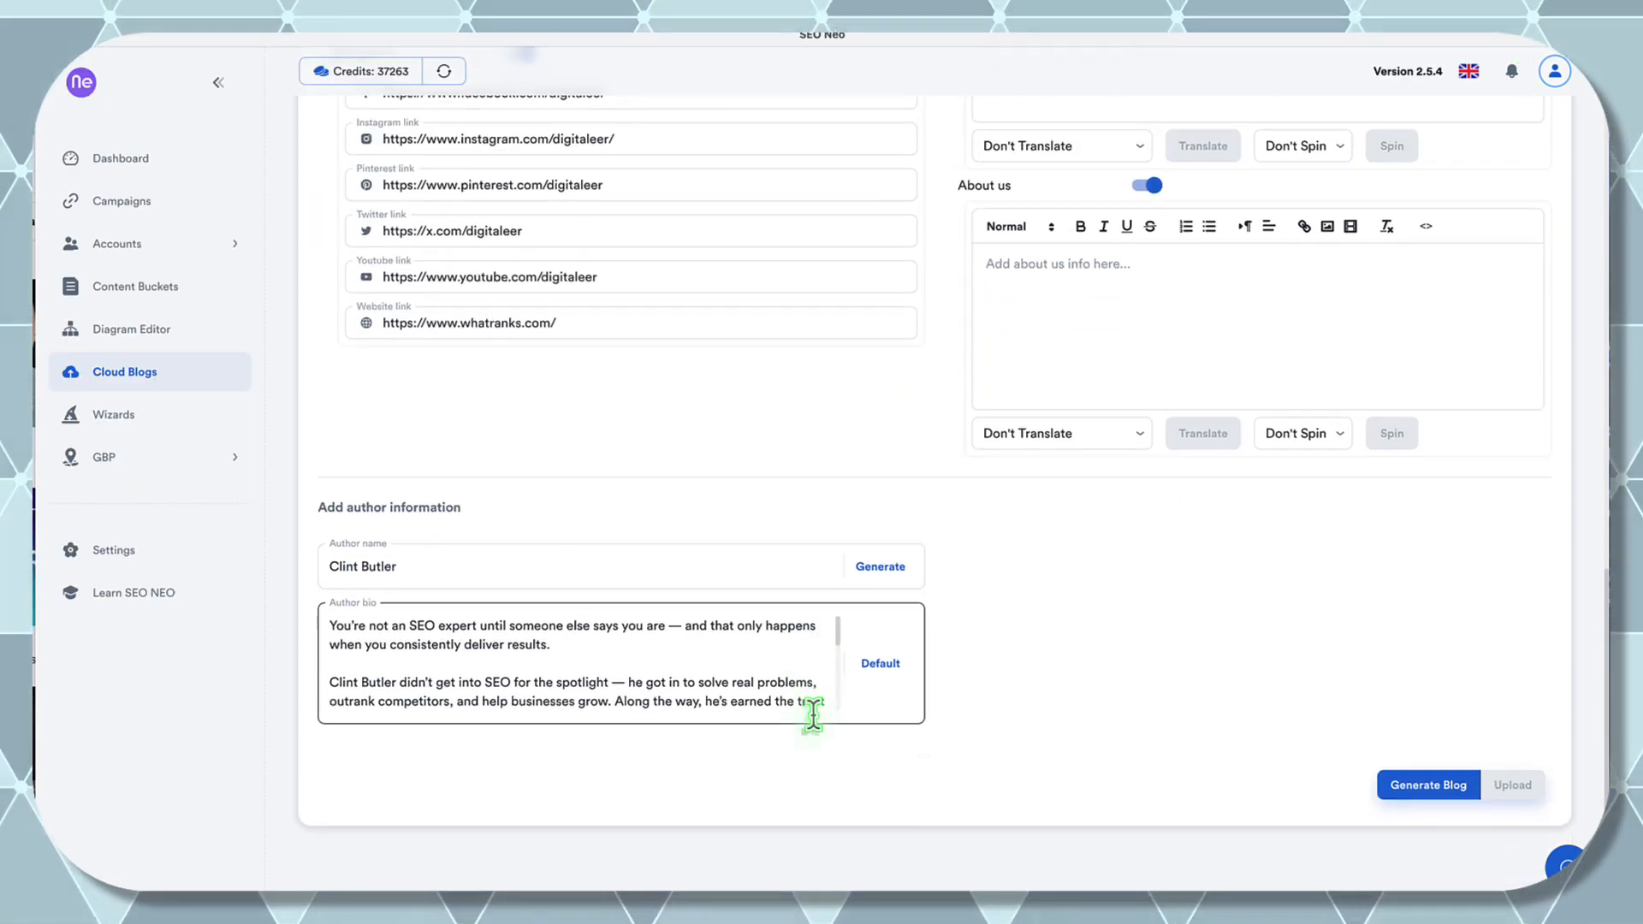
{"action": "scroll", "coordinate": [1019, 725], "scroll_direction": "up", "scroll_amount": 4}
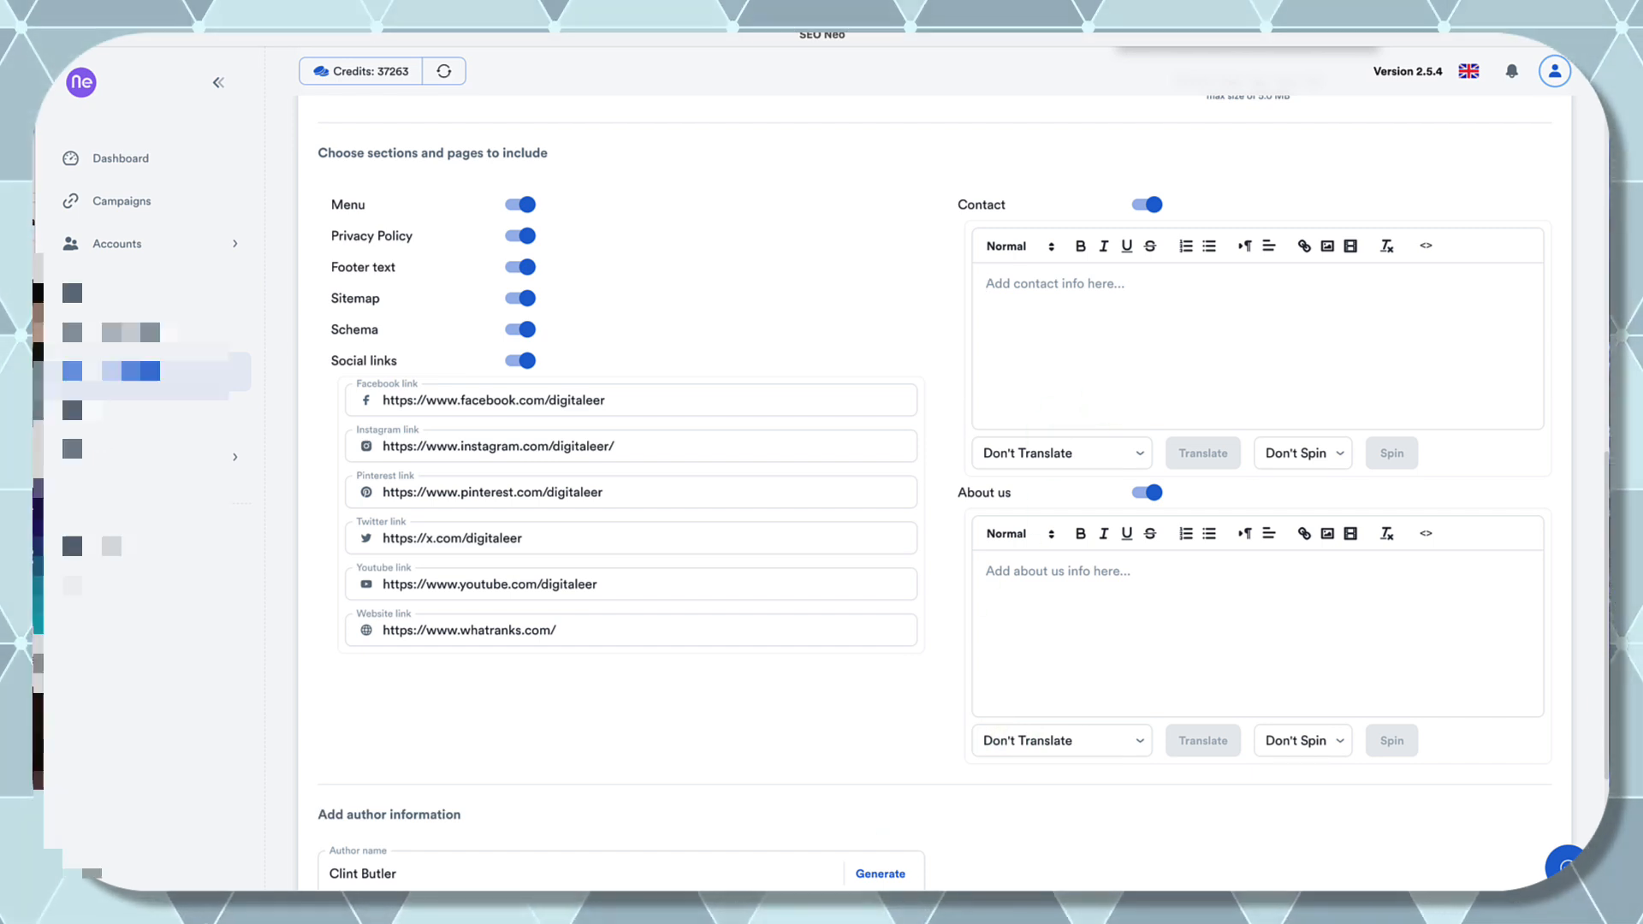
{"action": "left_click", "coordinate": [677, 909]}
{"action": "type", "text": "ok"}
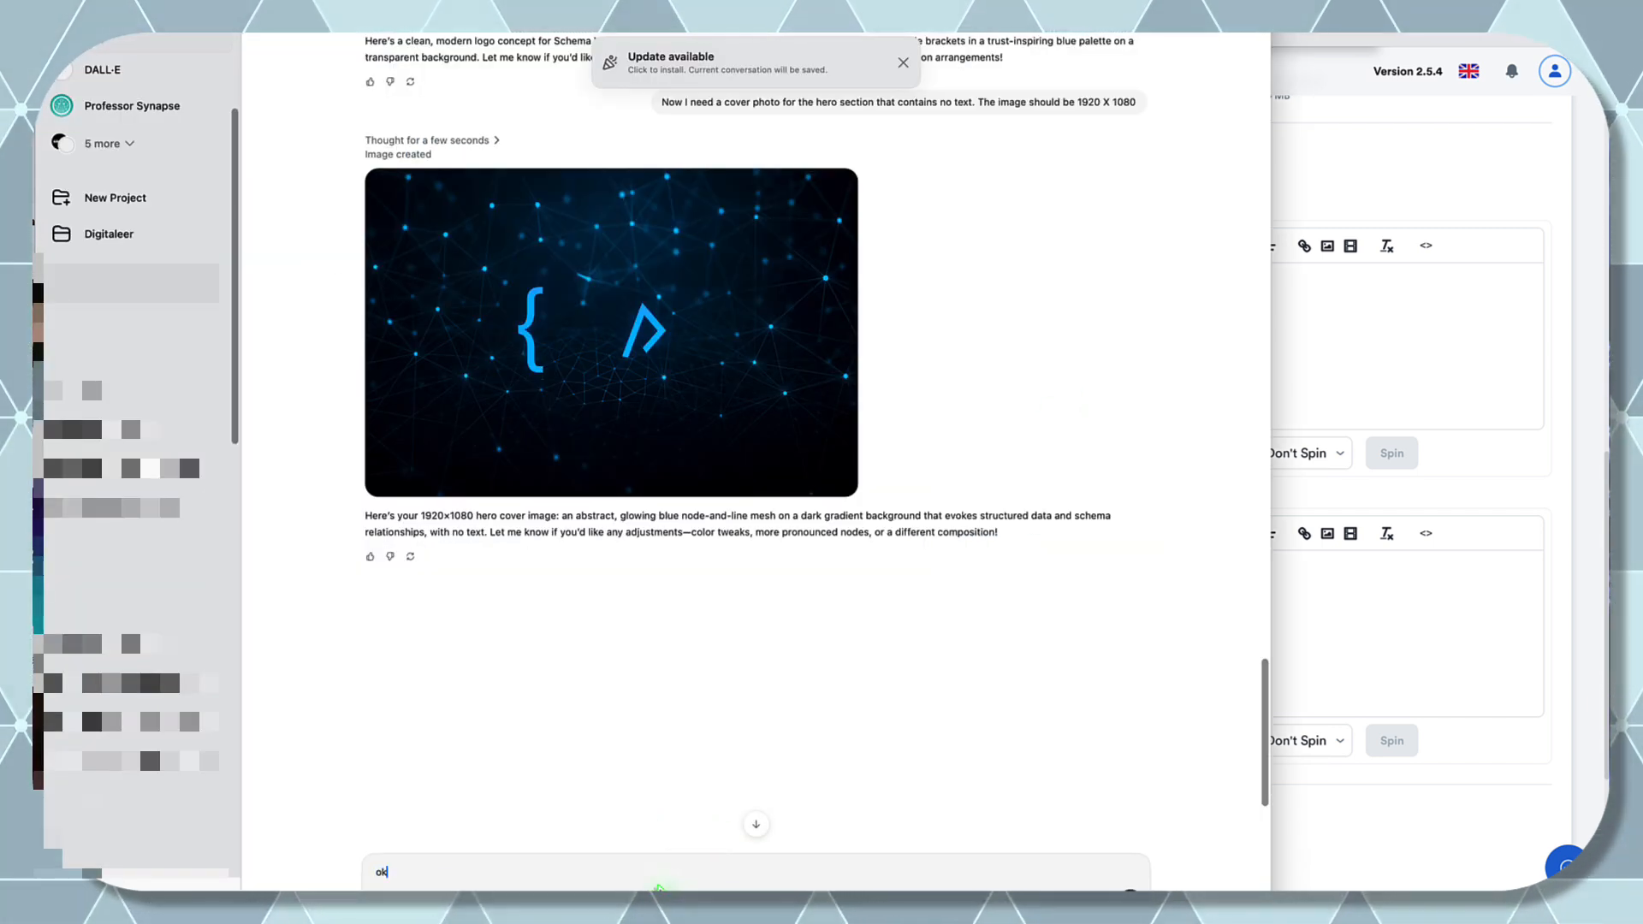
{"action": "type", "text": ", now I nee"}
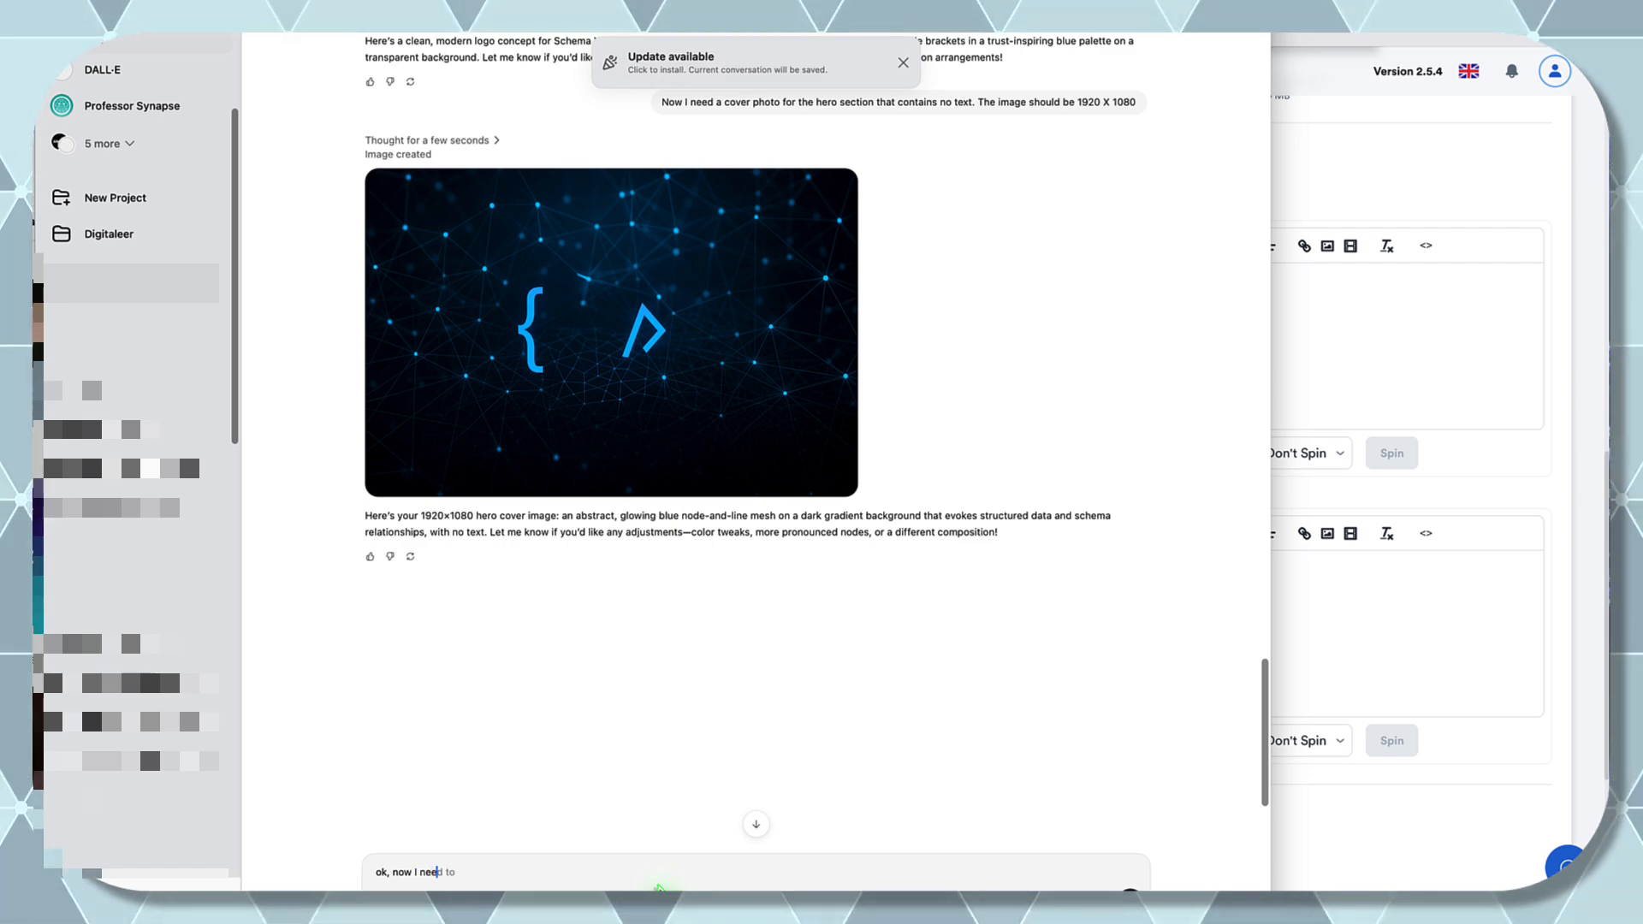
{"action": "type", "text": "d a contact"}
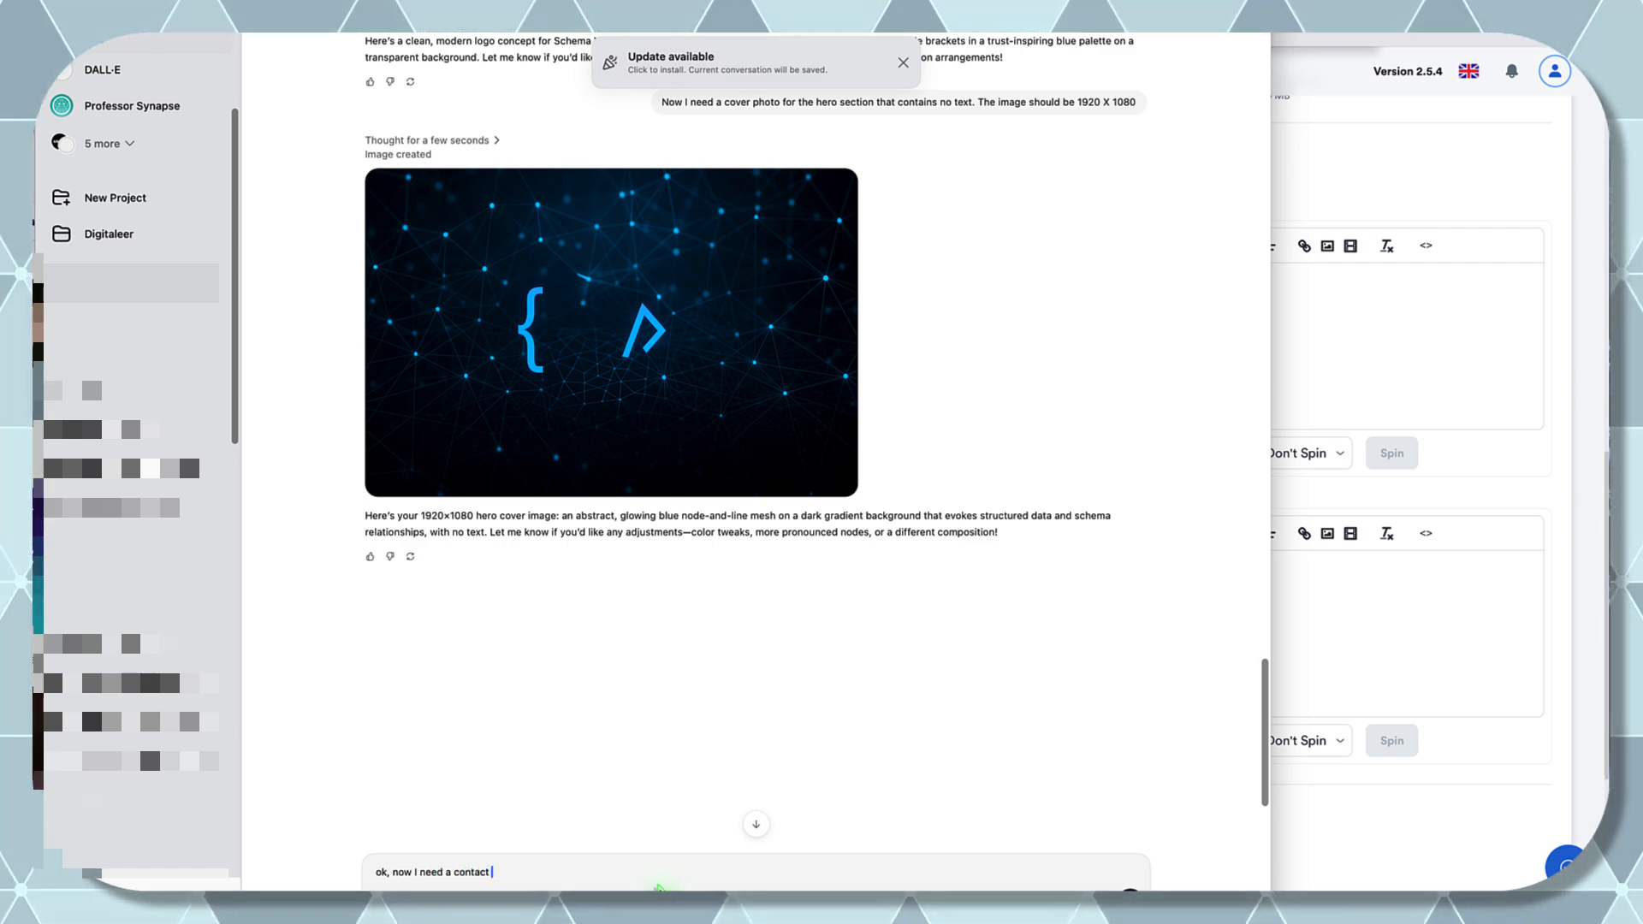
{"action": "type", "text": " us"}
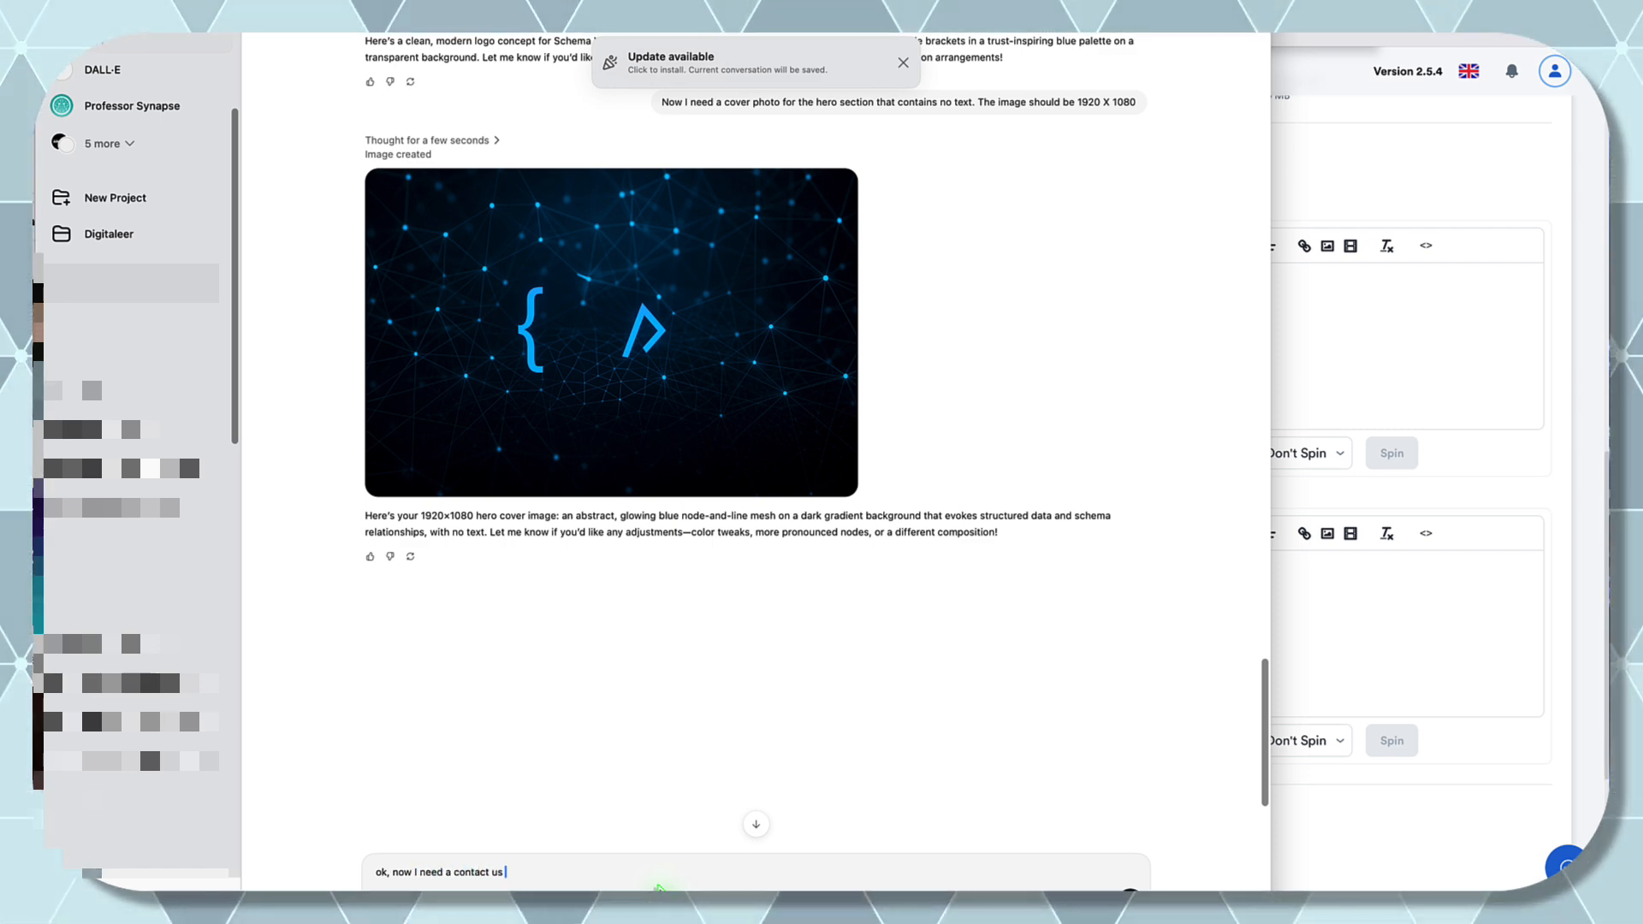
{"action": "type", "text": " page, three paragraphs, 300 - 500"}
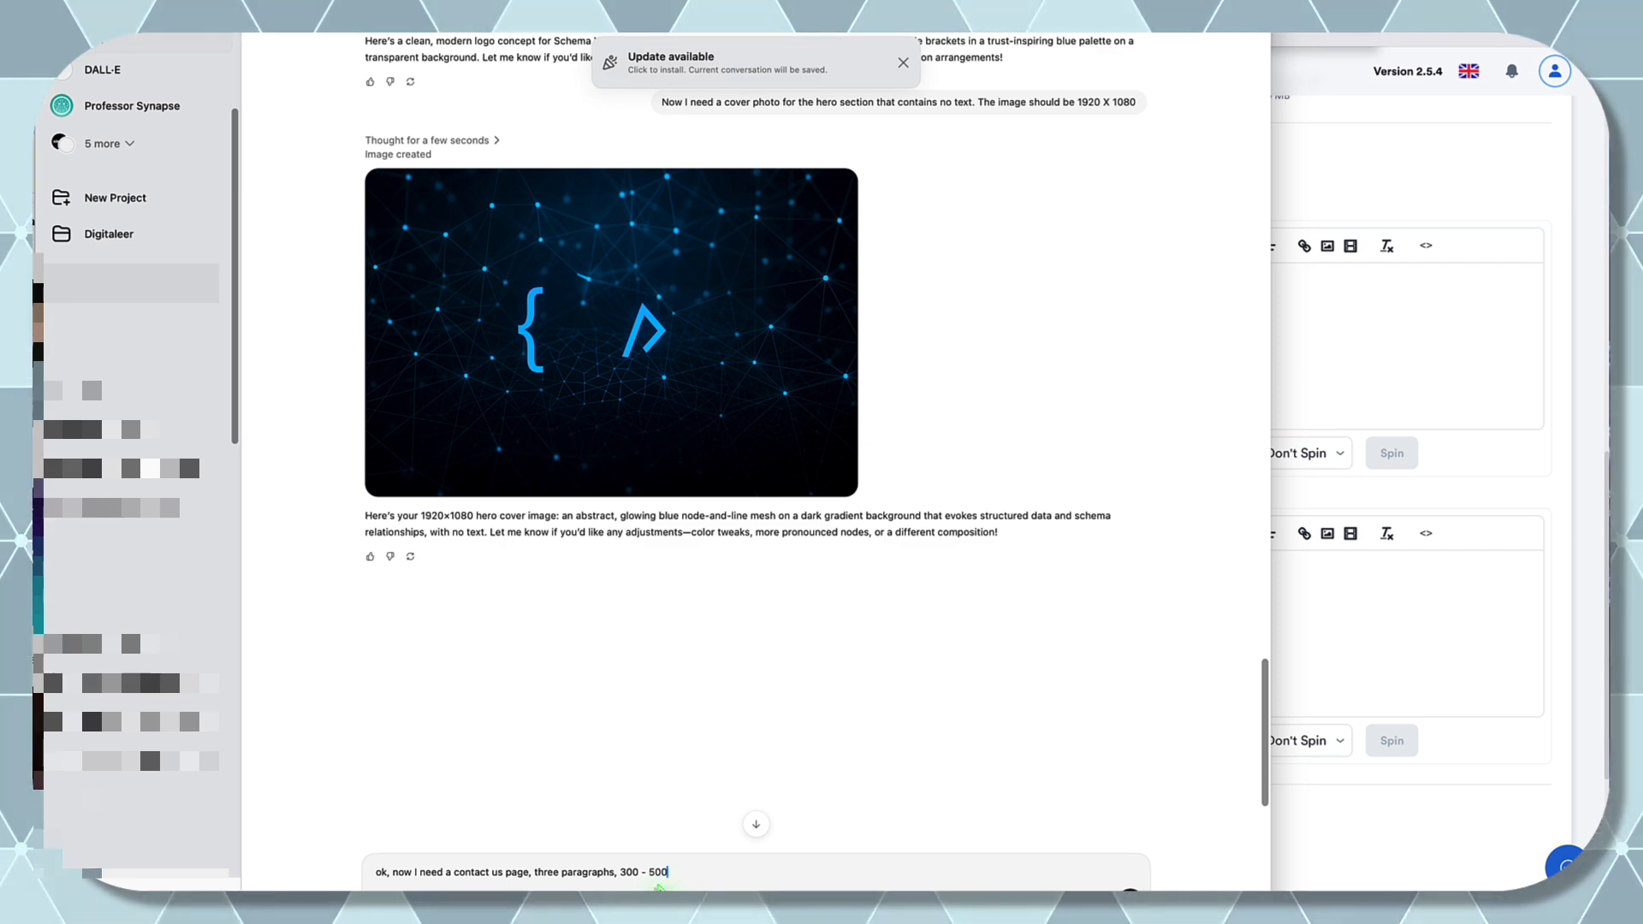
{"action": "type", "text": "tokens in length"}
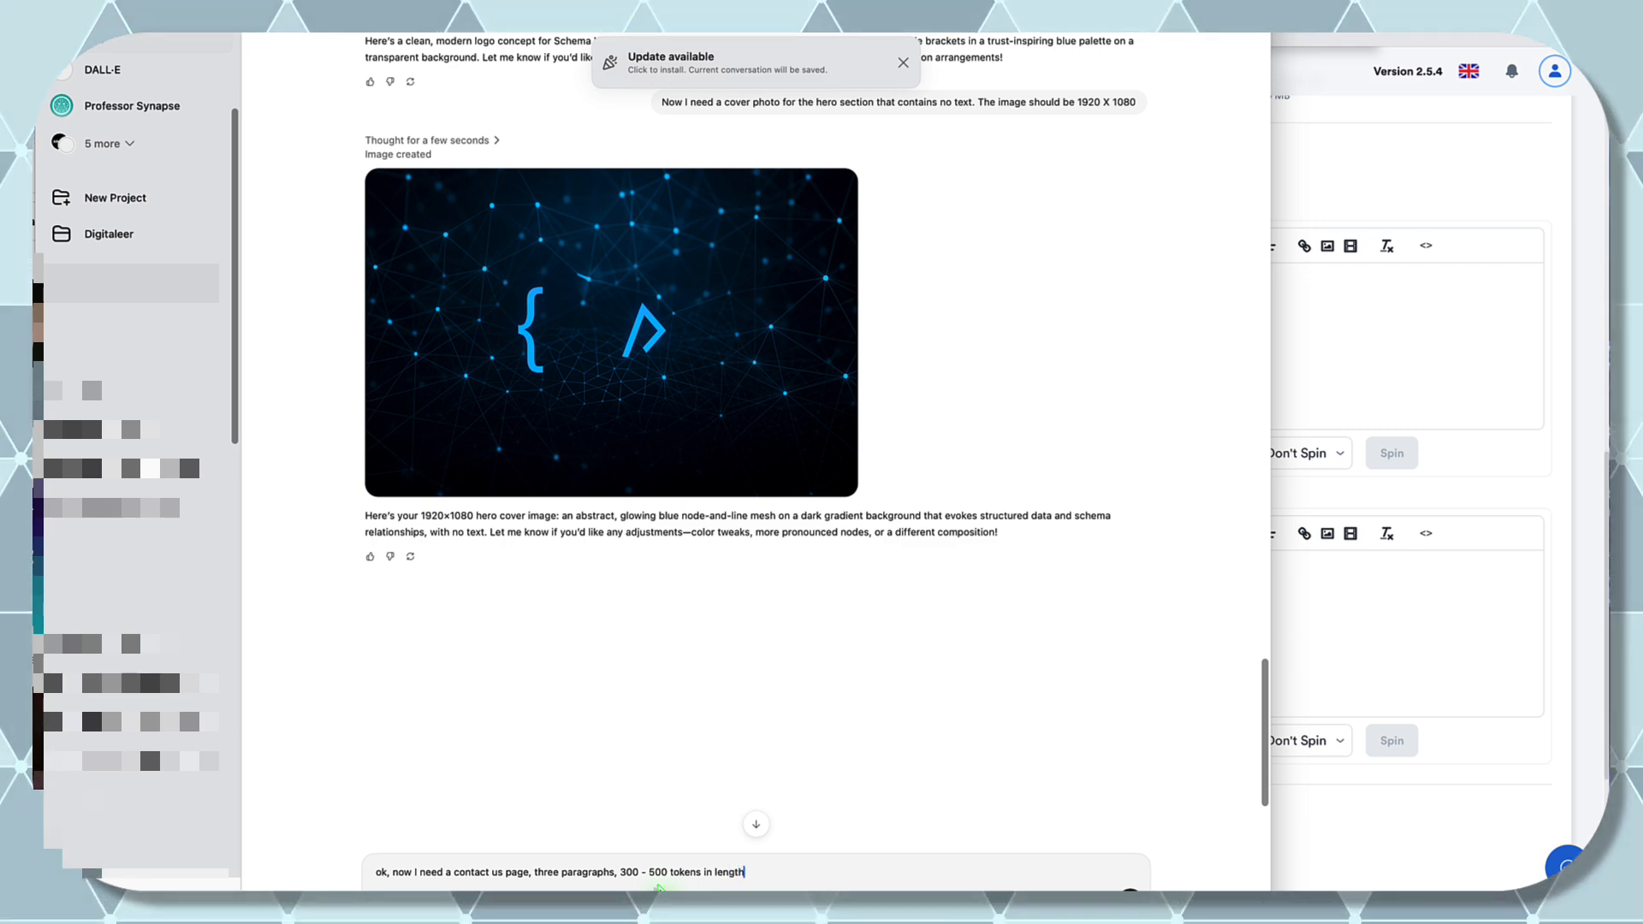
{"action": "key", "text": "Return"}
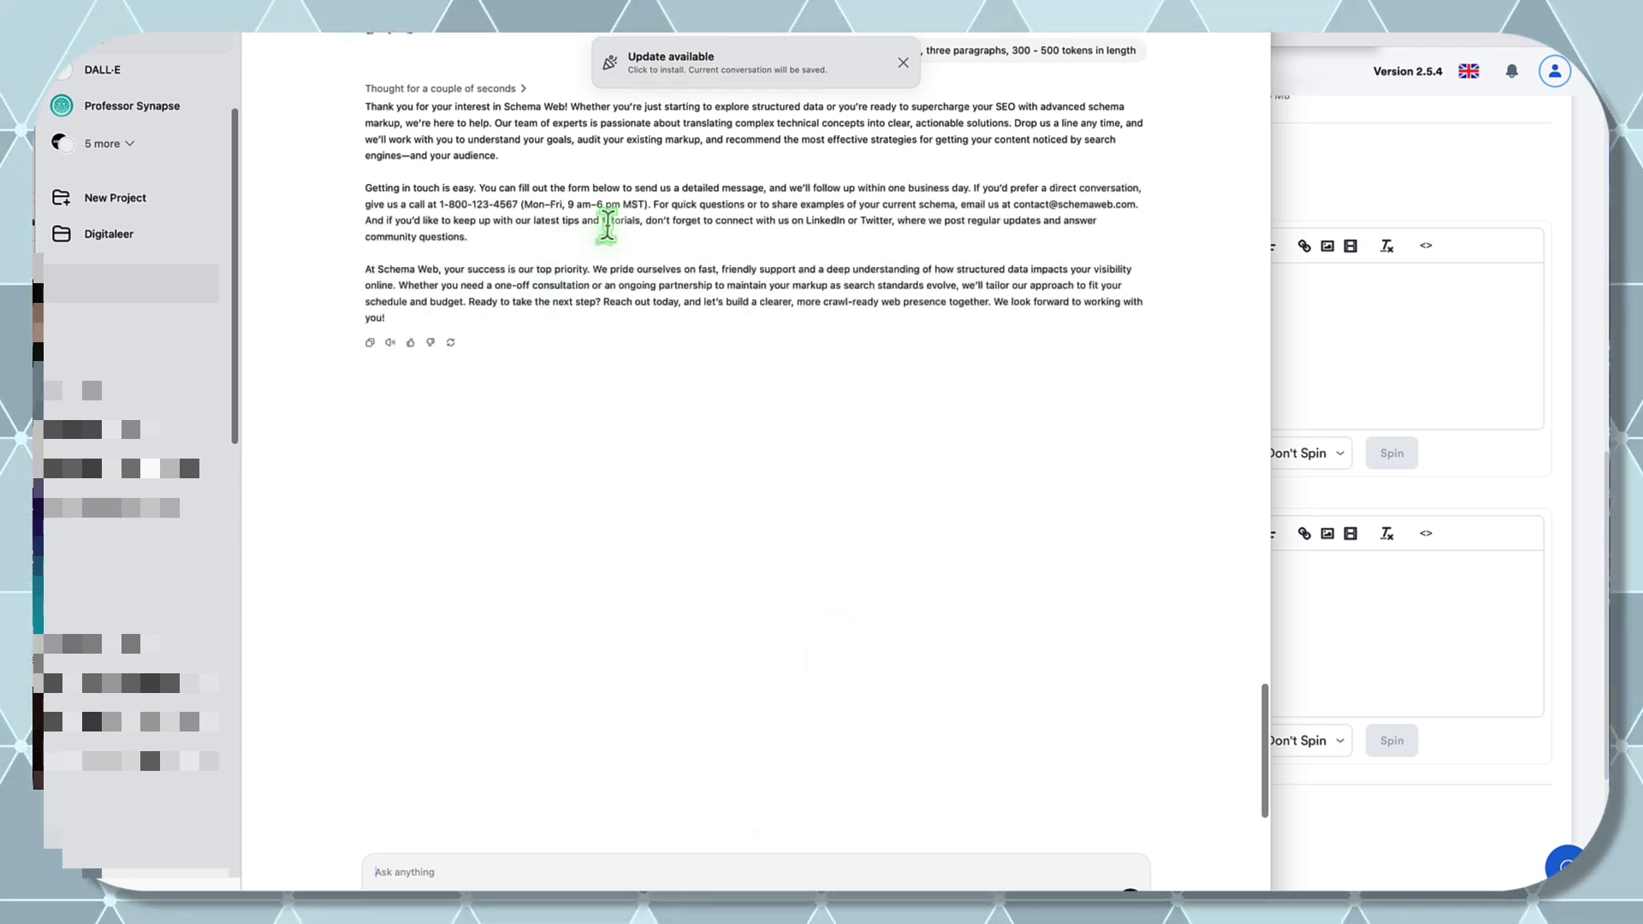
- Copy ChatGPT's three contact page paragraphs and paste them into the Contact section in SEO Neo
{"action": "left_click_drag", "start_coordinate": [386, 319], "coordinate": [364, 107]}
{"action": "key", "text": "ctrl+c"}
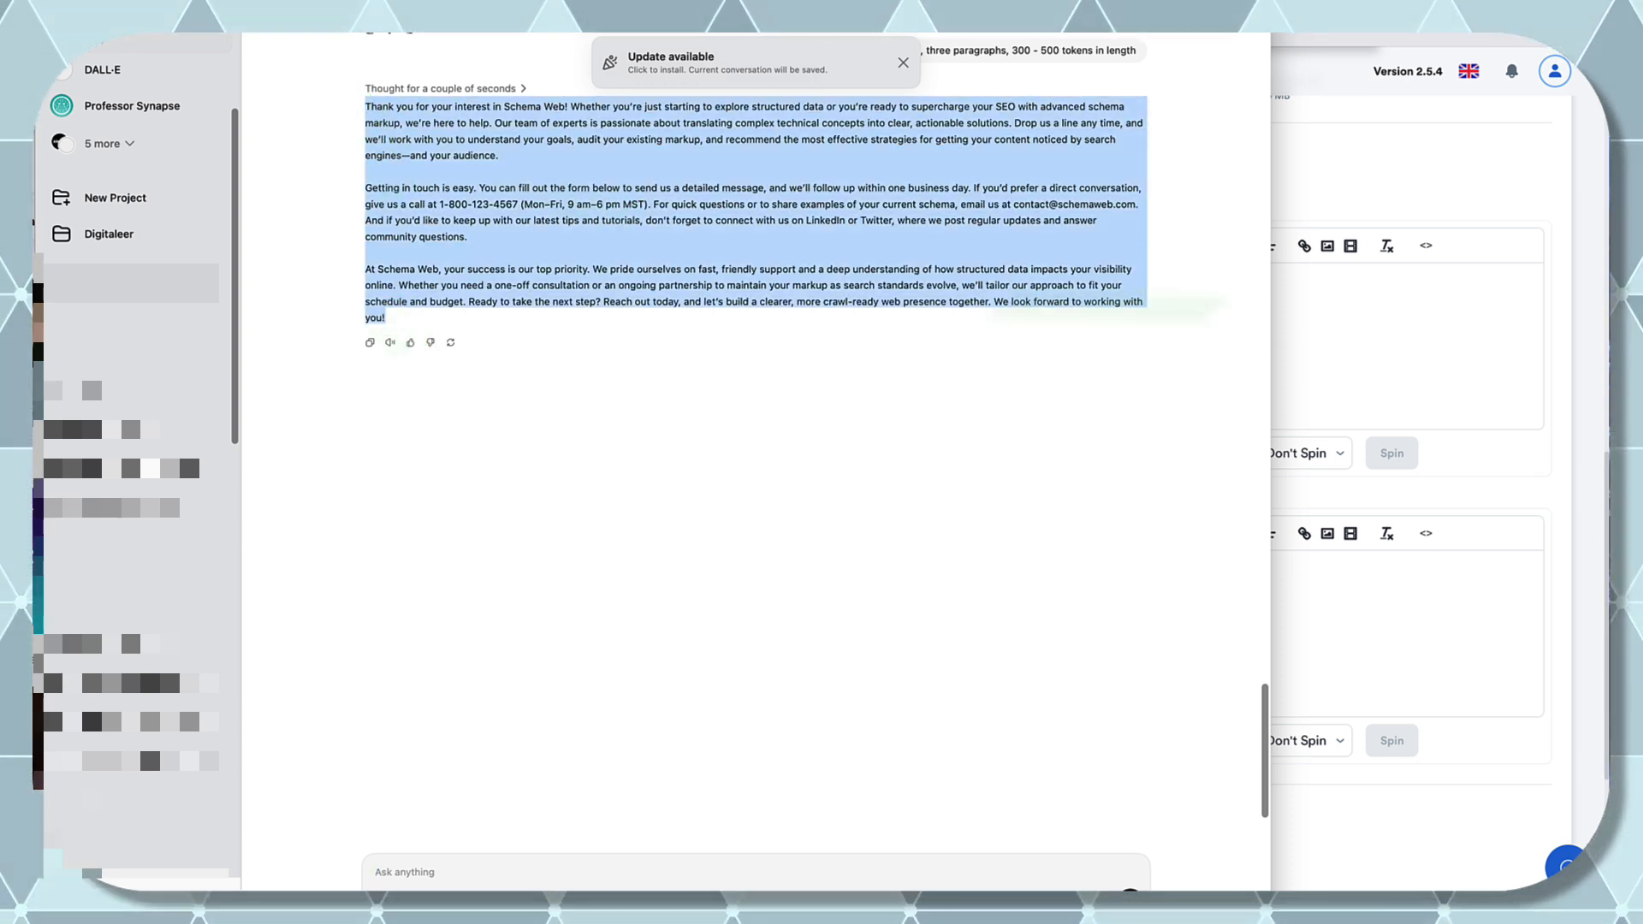
{"action": "left_click", "coordinate": [1240, 363]}
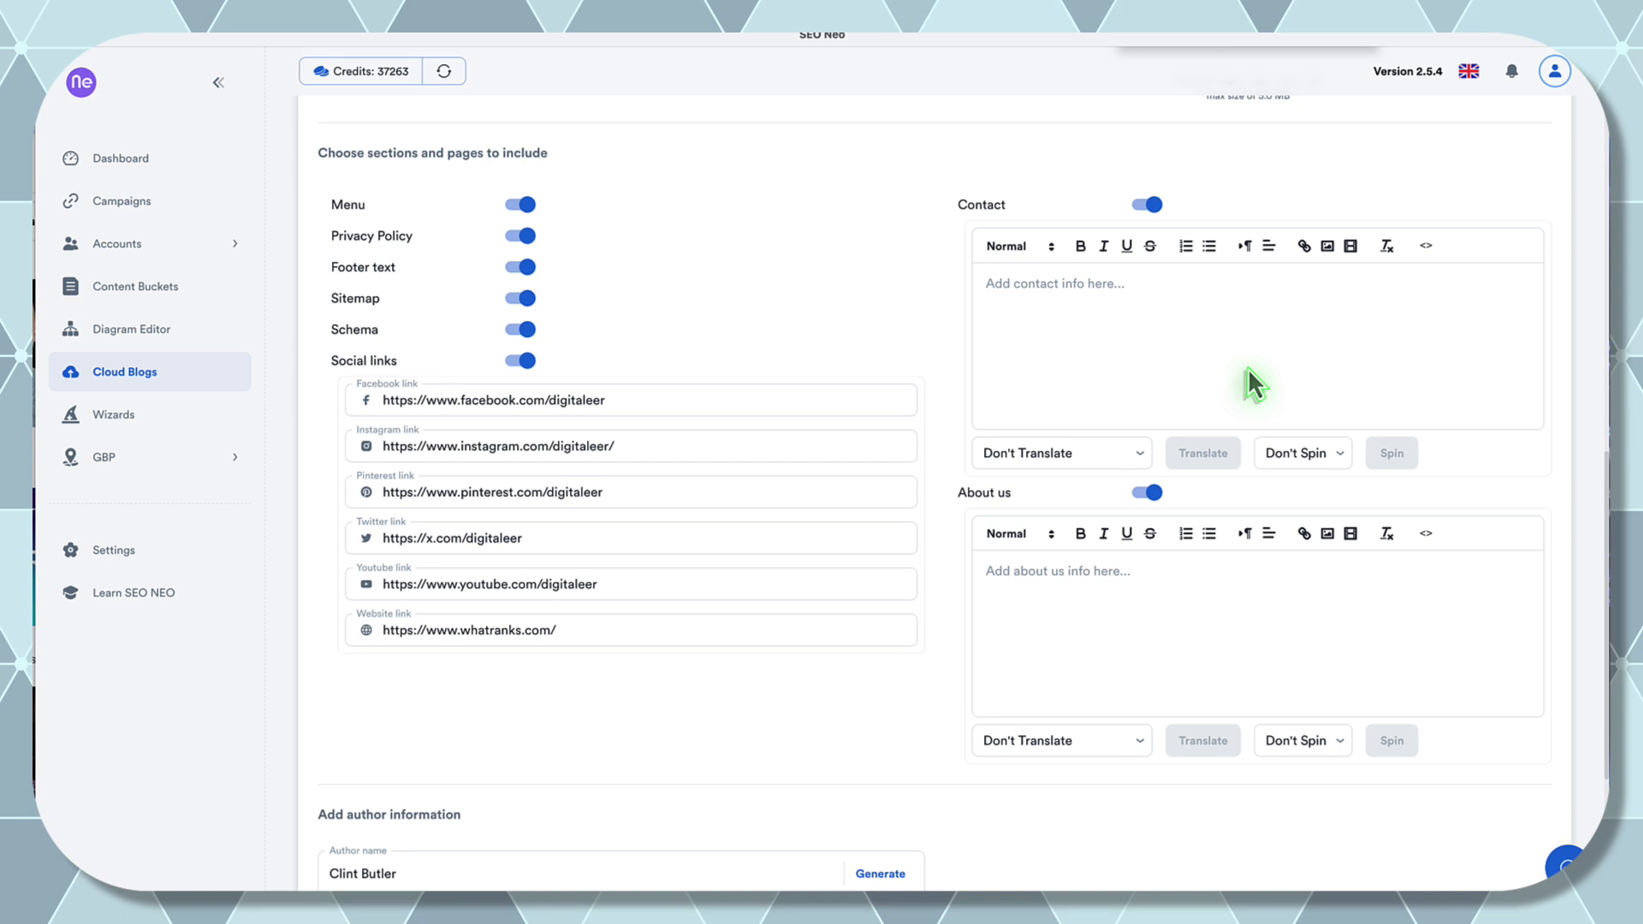
{"action": "key", "text": "ctrl+v"}
{"action": "left_click", "coordinate": [1230, 321]}
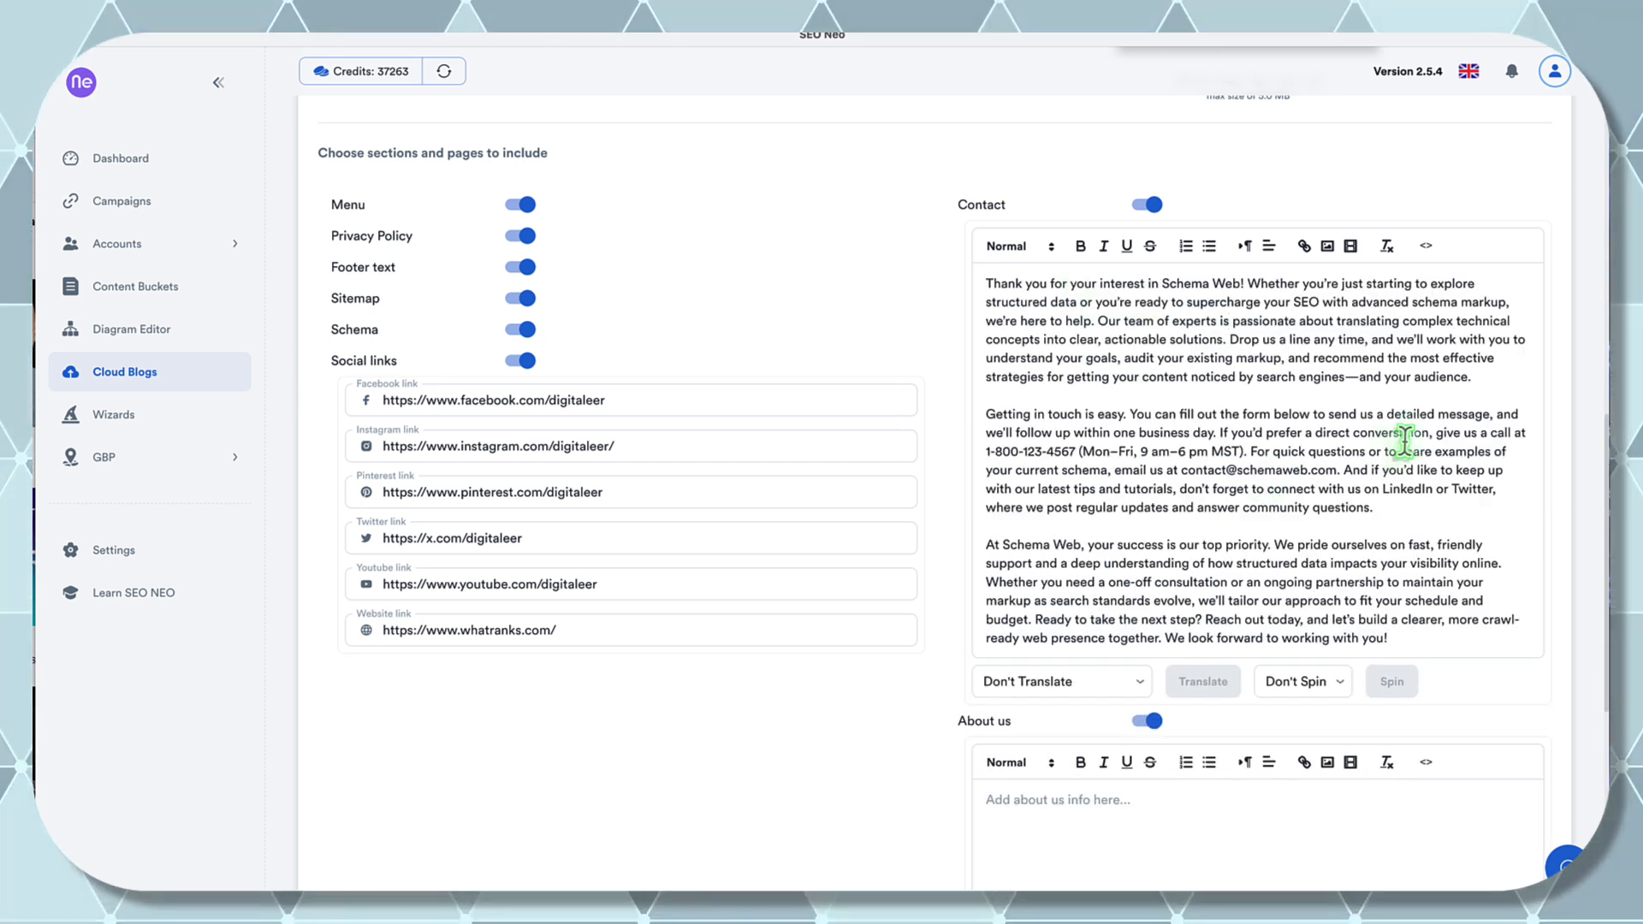
- Delete the phone and email sentences from the second Contact paragraph and begin the following sentence with "If you'd like to keep up"
{"action": "left_click_drag", "start_coordinate": [1218, 428], "coordinate": [1337, 466]}
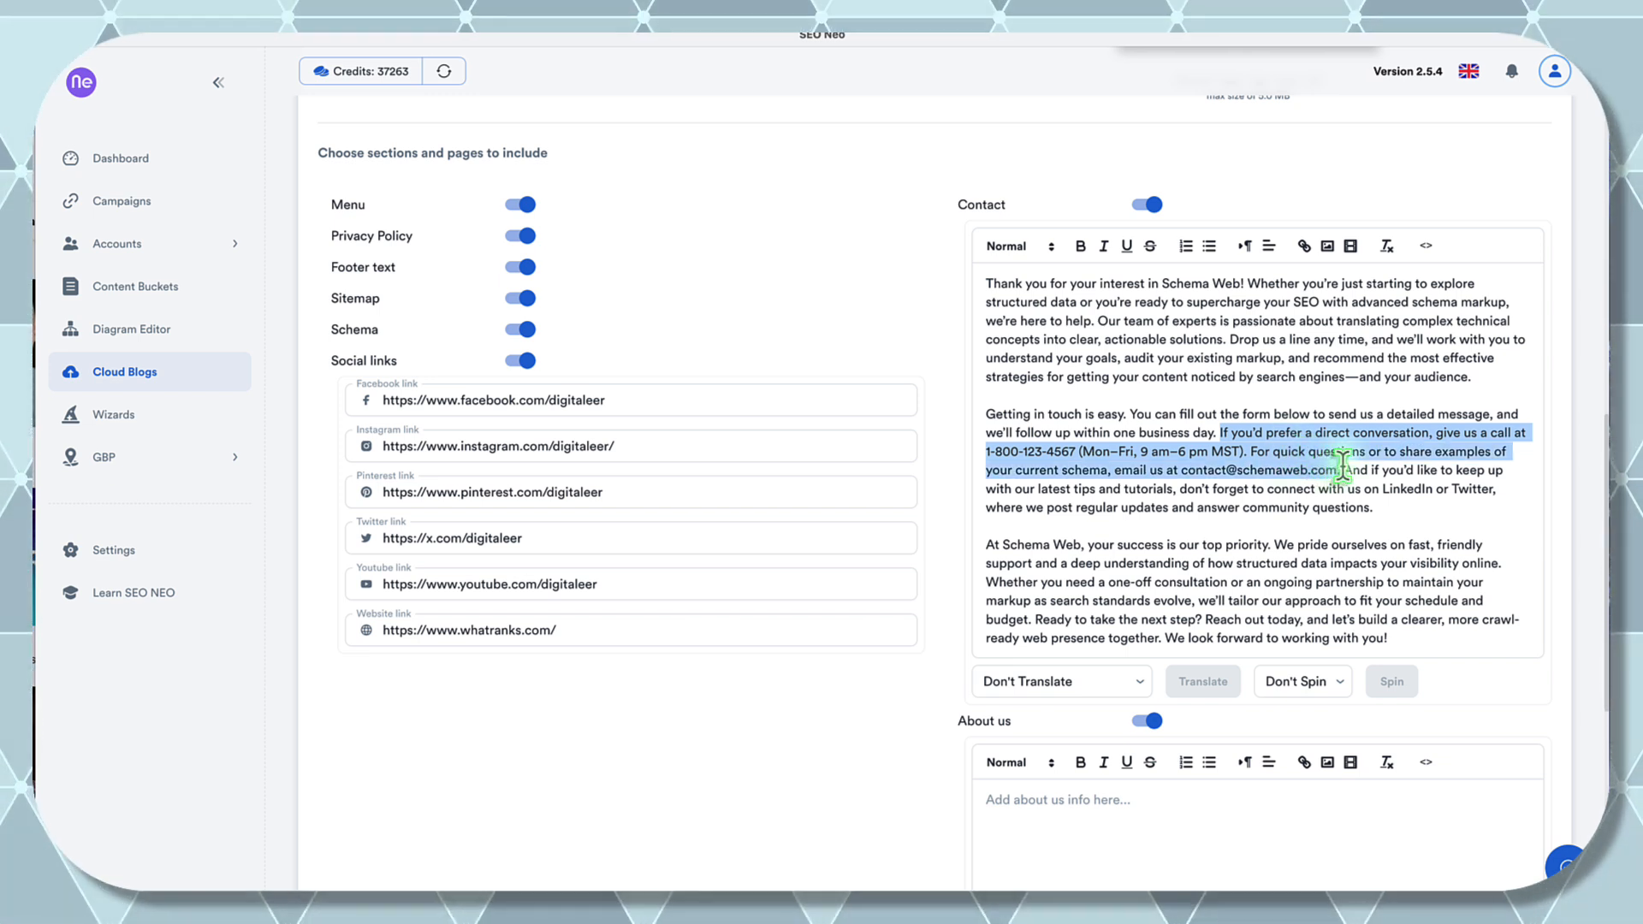
{"action": "left_click_drag", "start_coordinate": [1350, 462], "coordinate": [1372, 467]}
{"action": "key", "text": "BackSpace"}
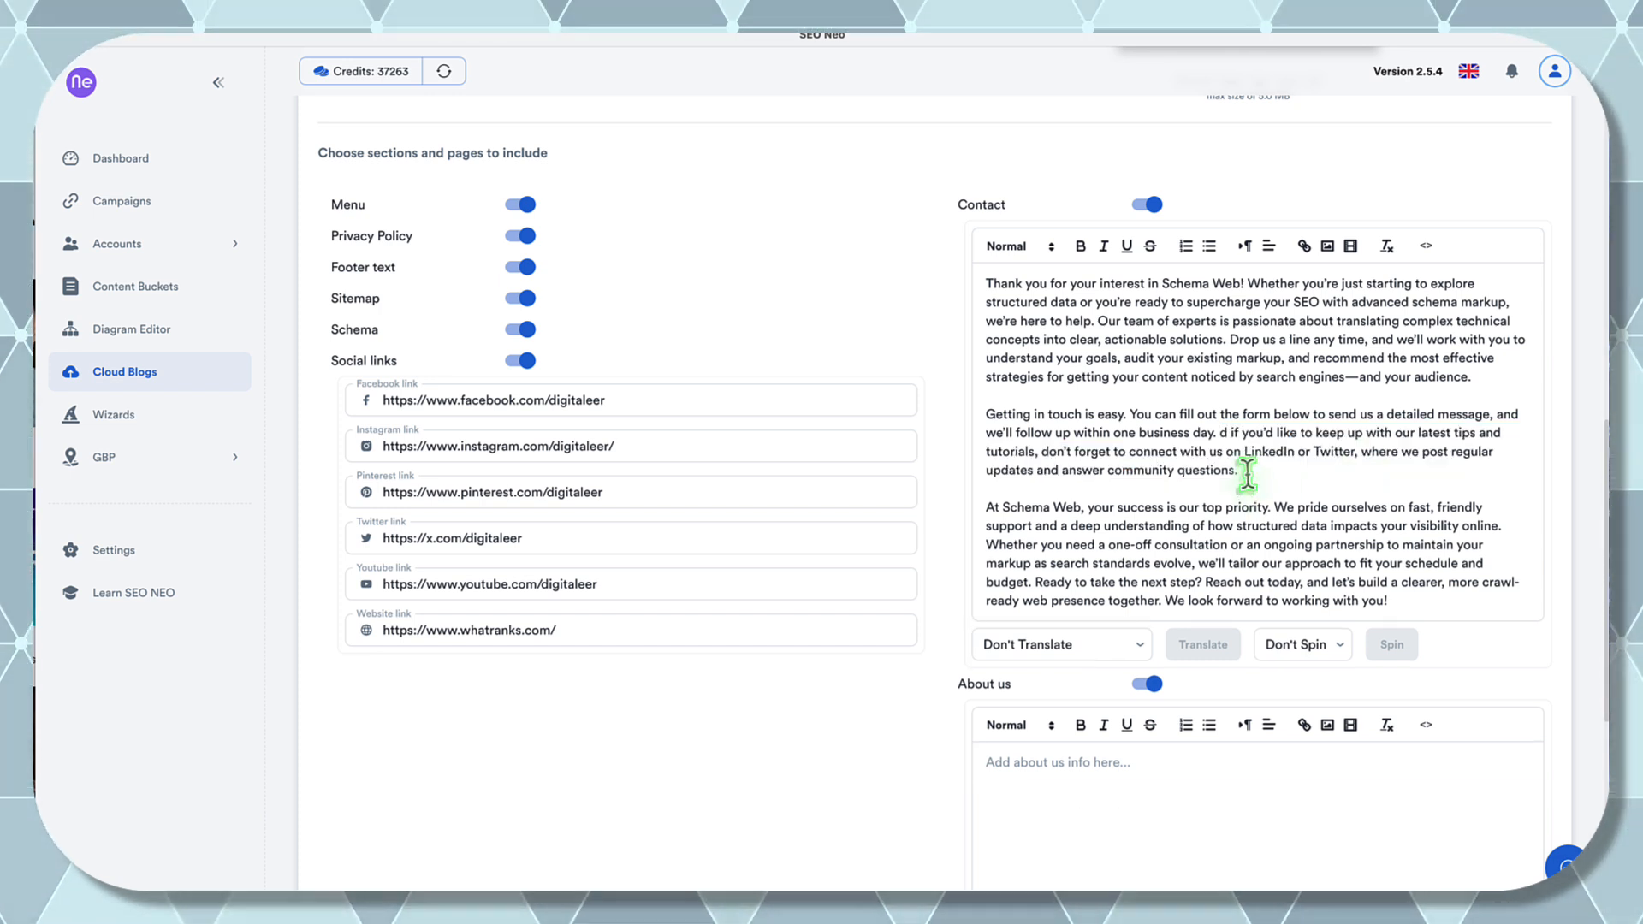
{"action": "key", "text": "Delete"}
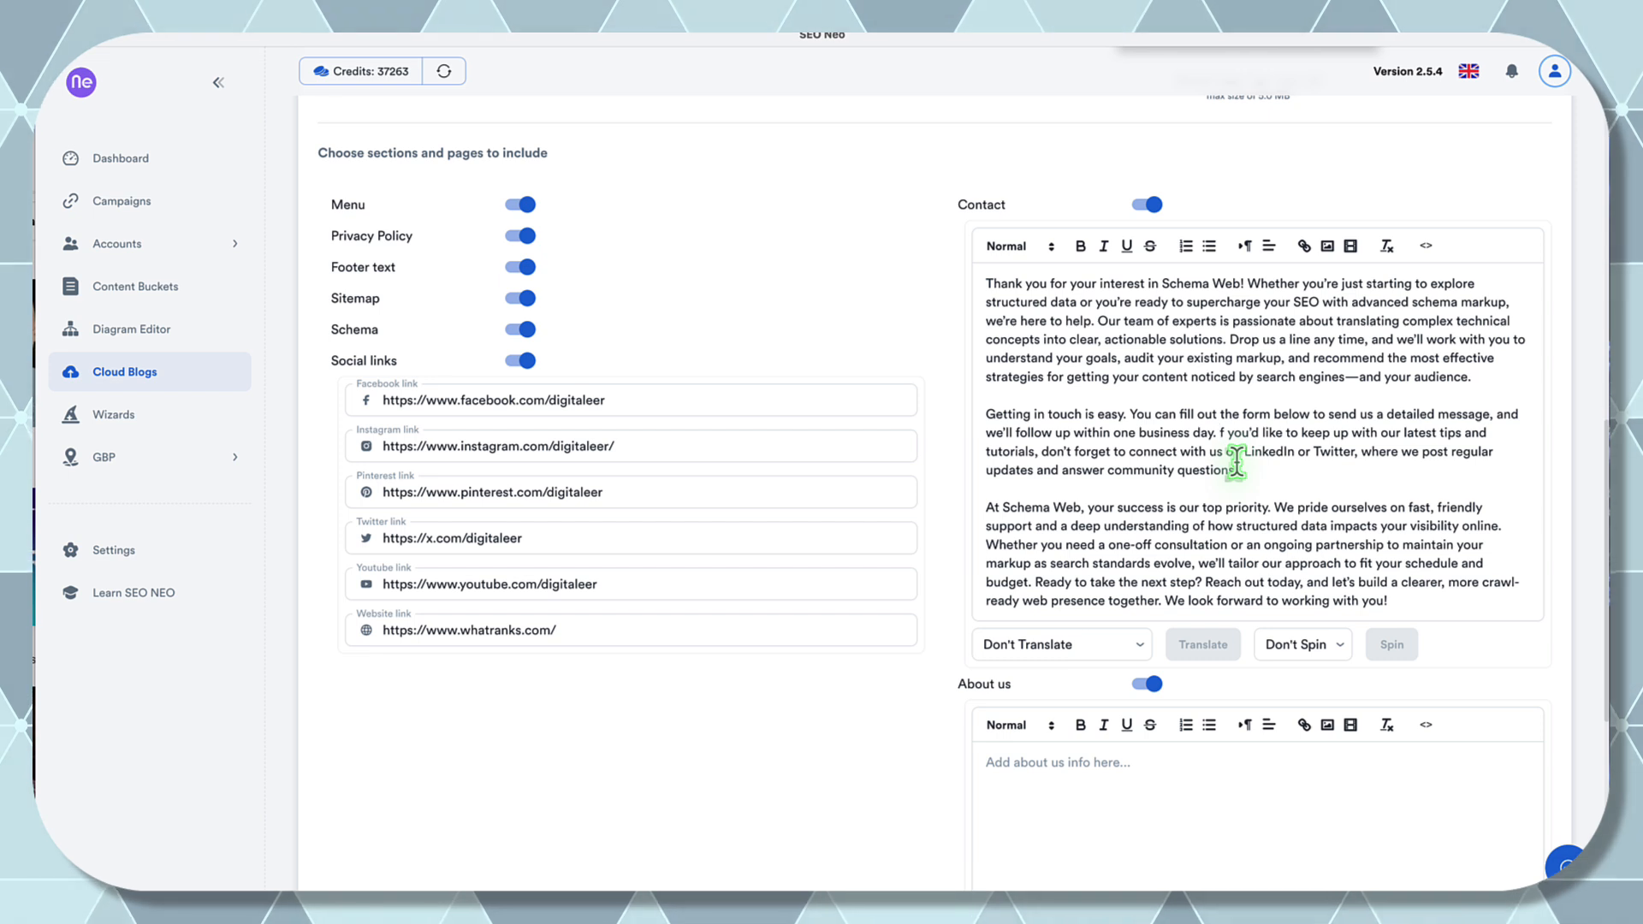
{"action": "type", "text": "I"}
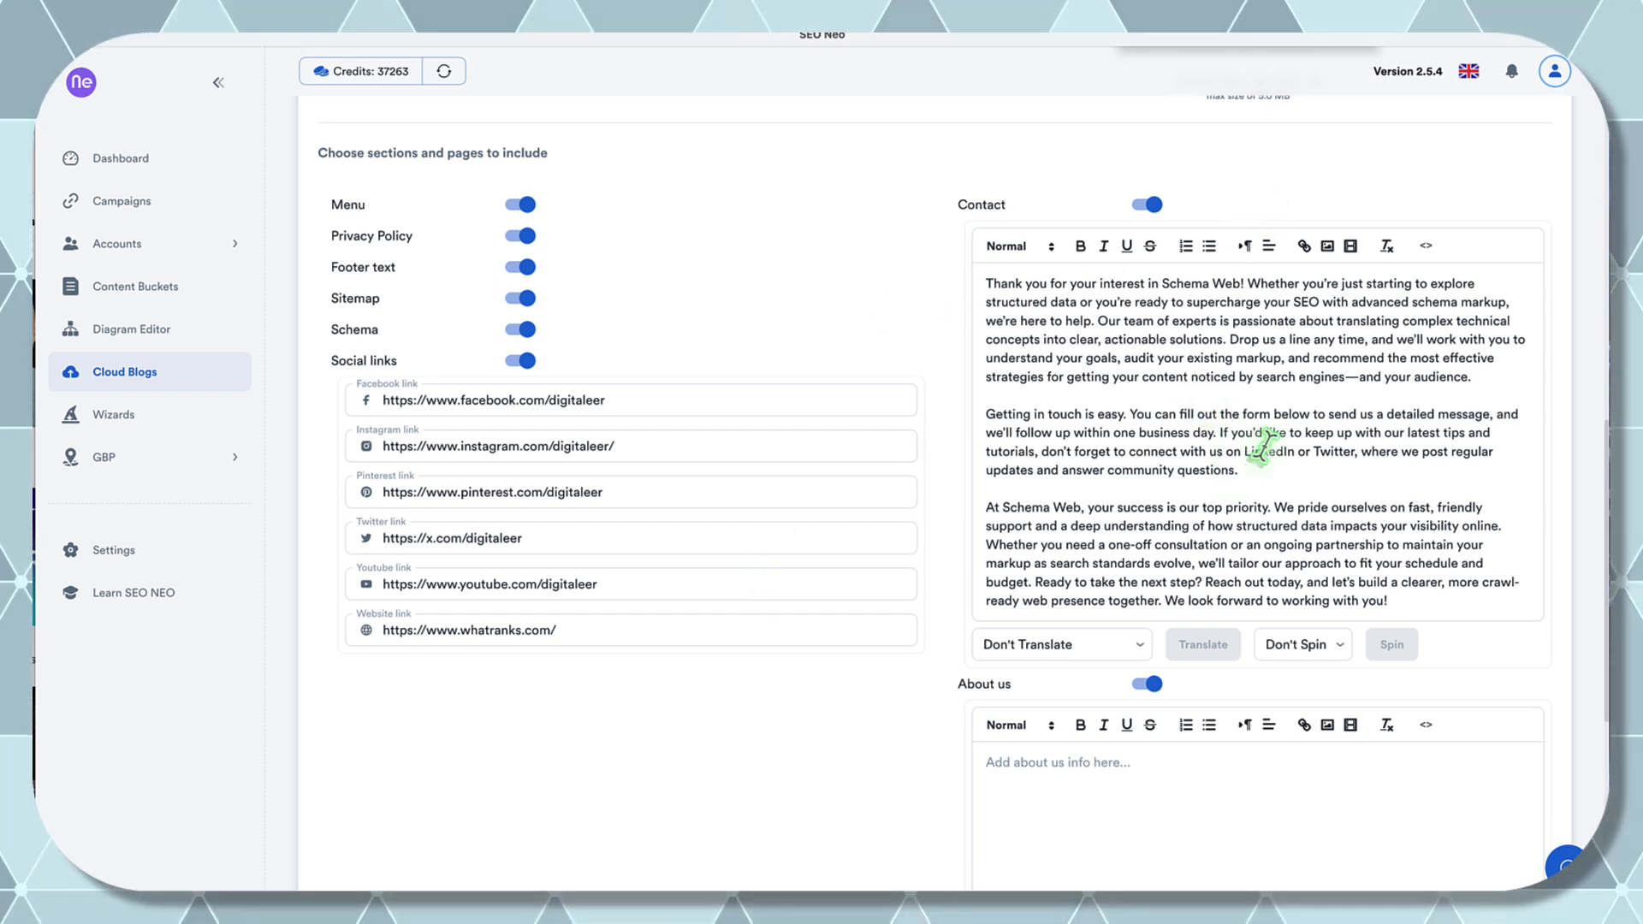
{"action": "scroll", "coordinate": [1260, 444], "scroll_direction": "down", "scroll_amount": 1}
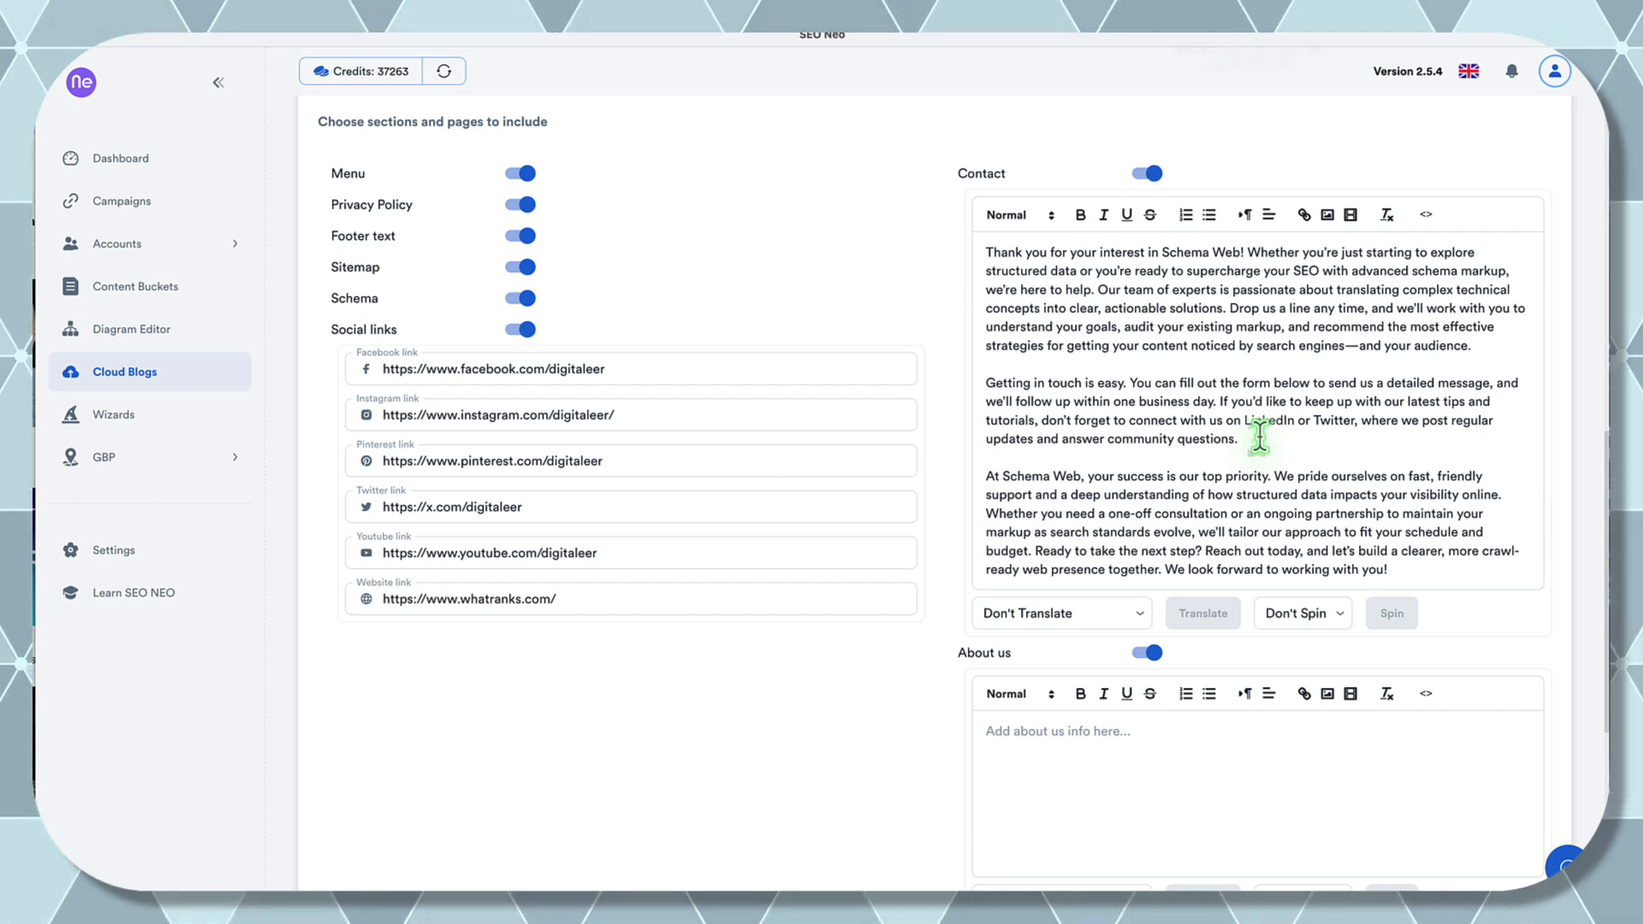
{"action": "scroll", "coordinate": [1260, 436], "scroll_direction": "up", "scroll_amount": 2}
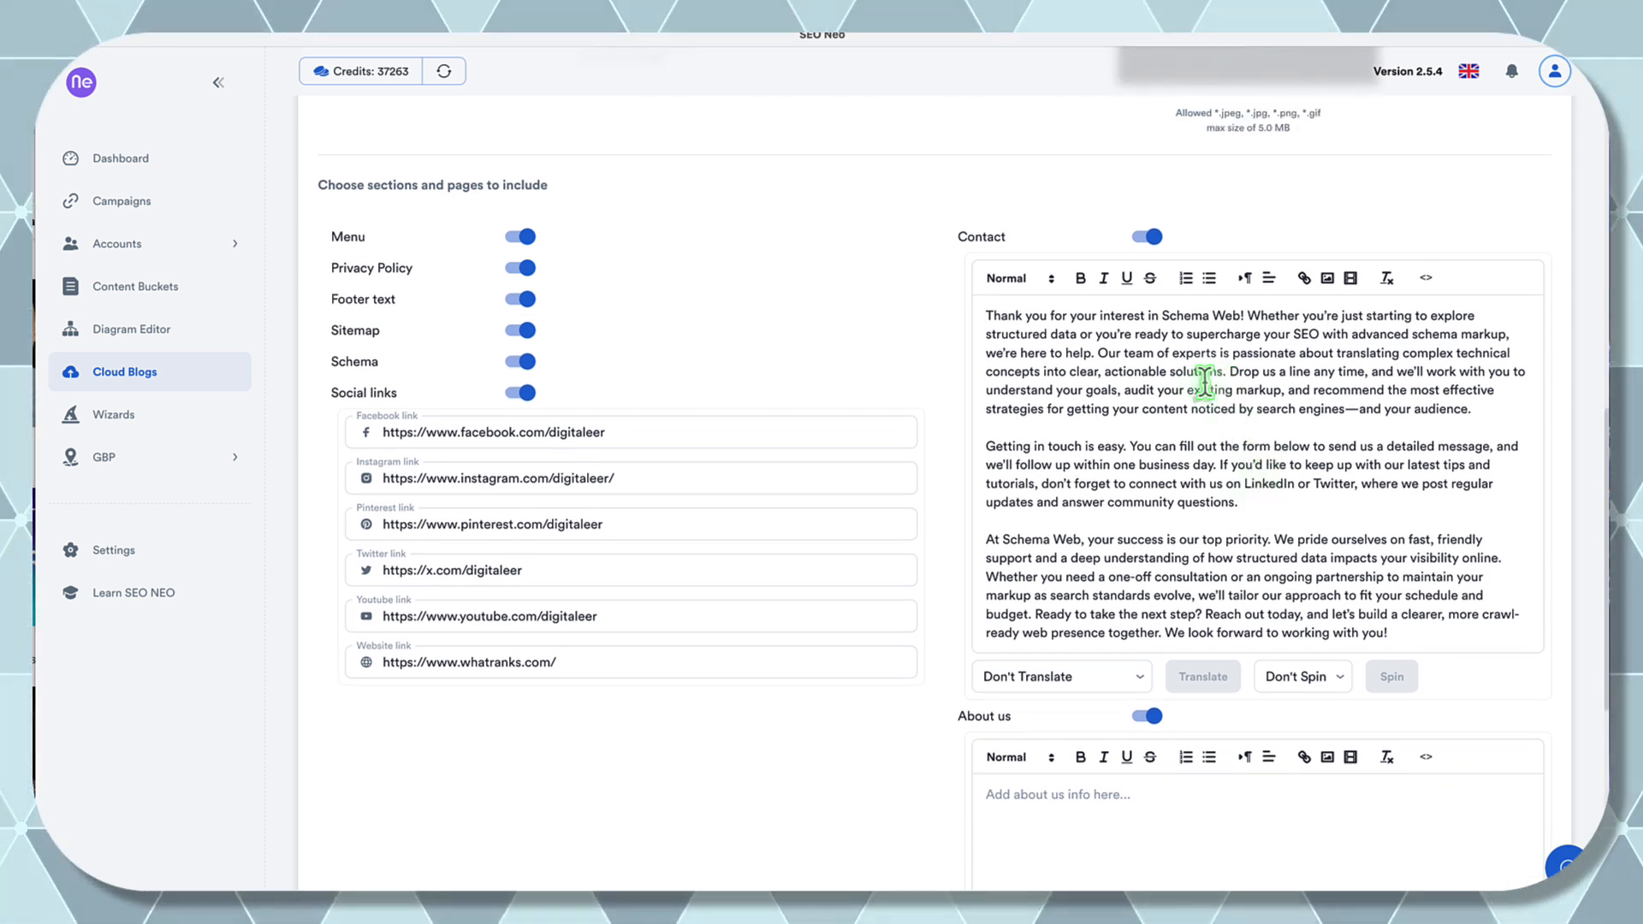
{"action": "left_click", "coordinate": [1134, 335]}
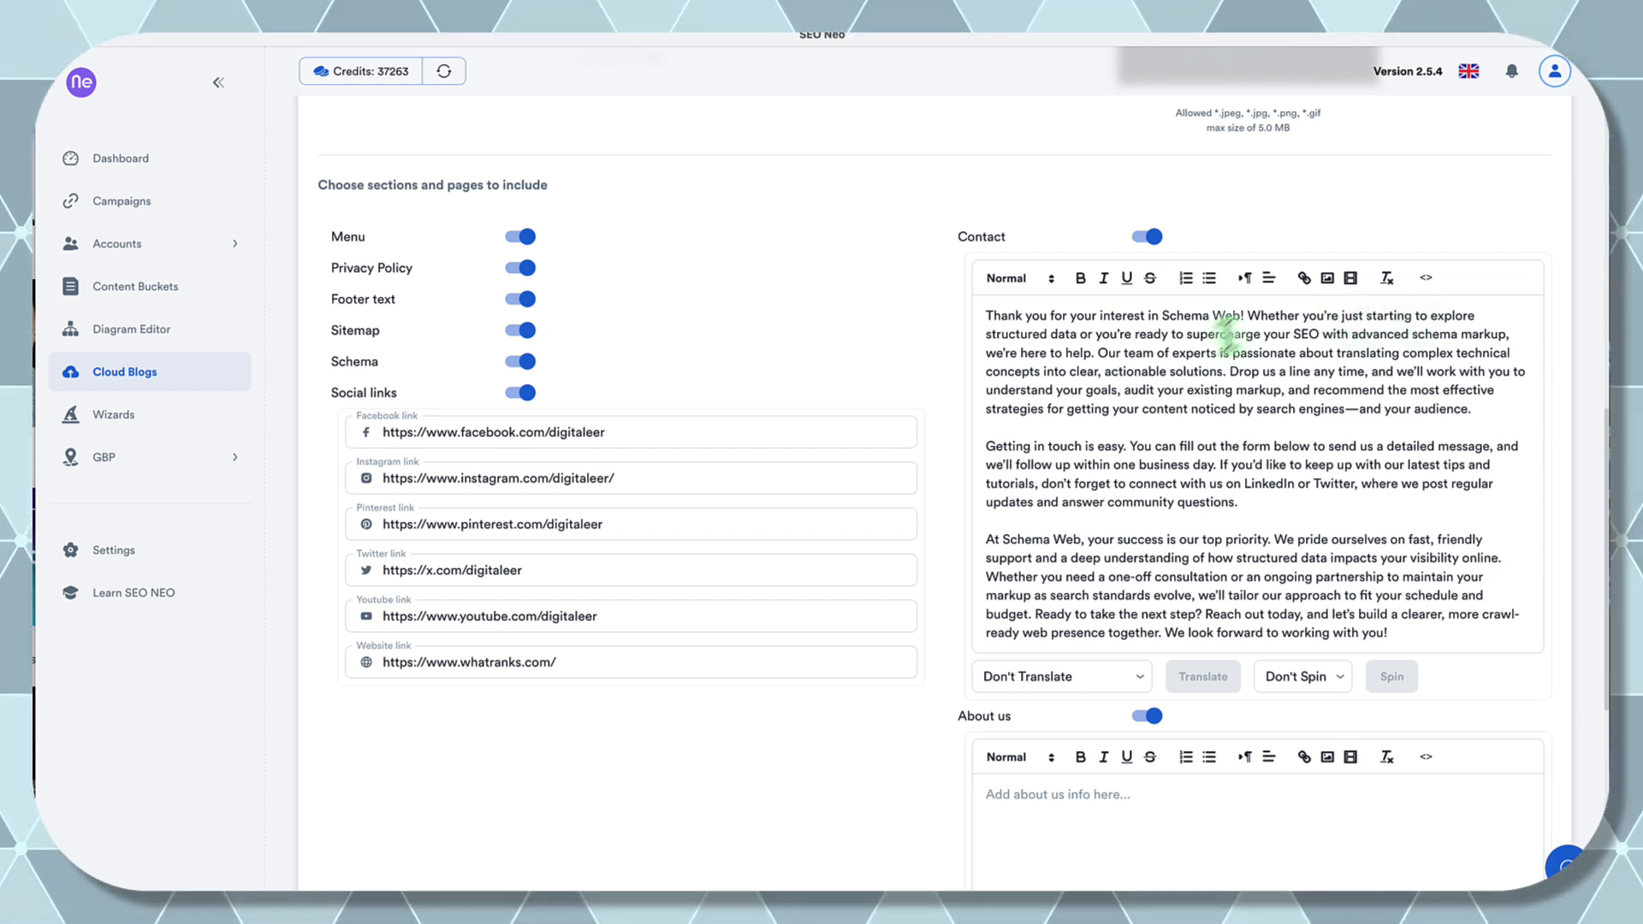
{"action": "left_click_drag", "start_coordinate": [1134, 334], "coordinate": [1303, 329]}
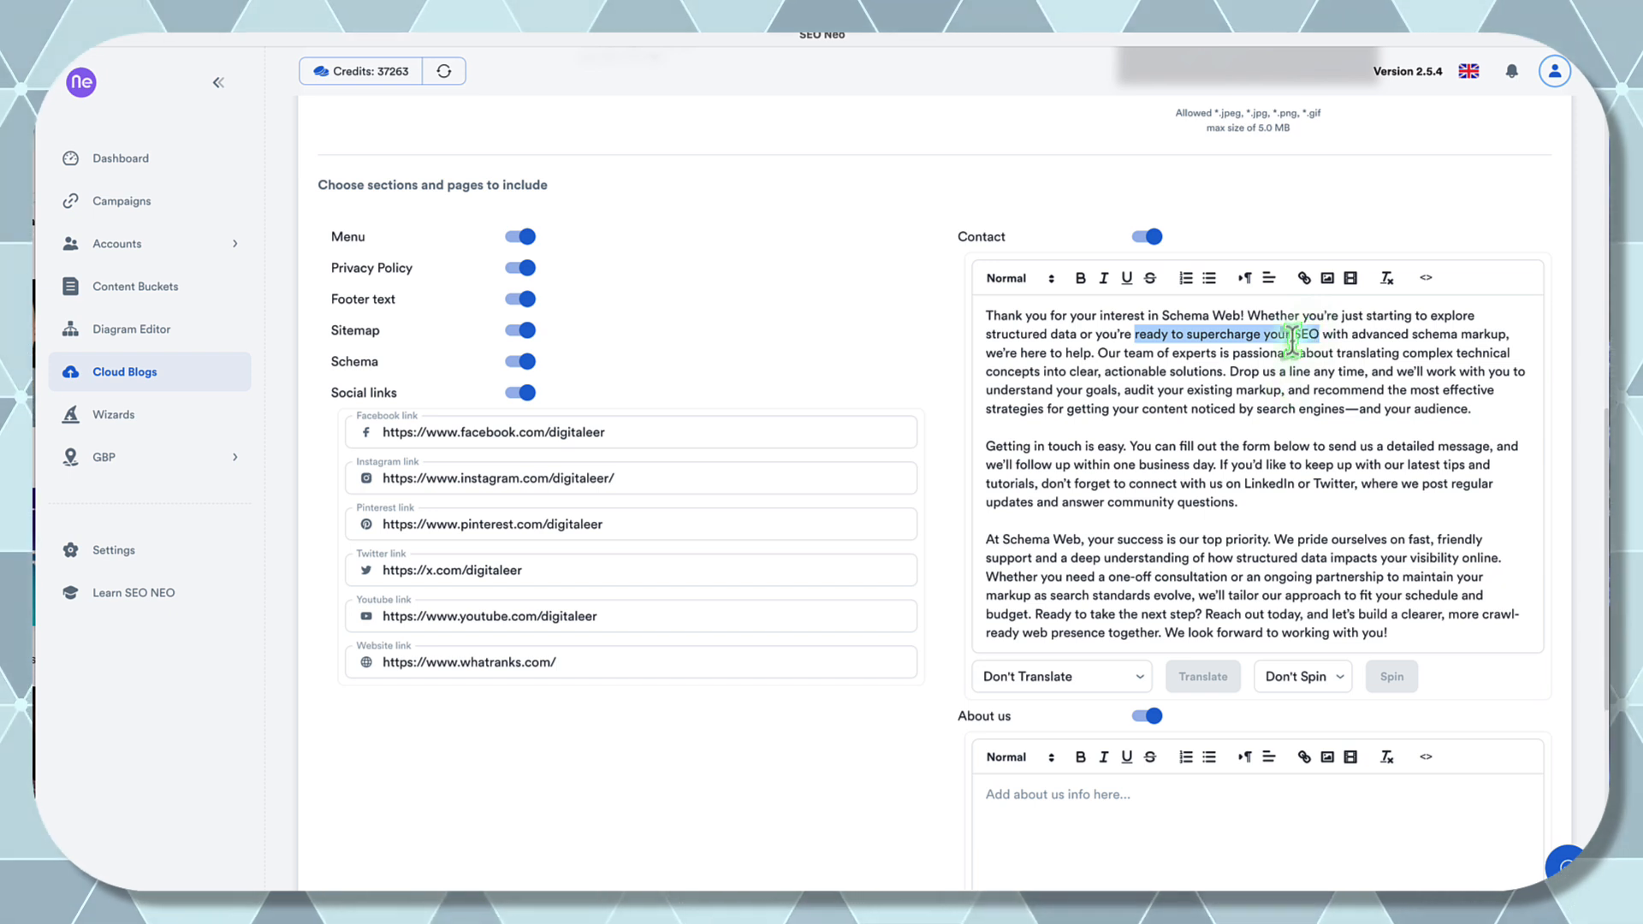
{"action": "left_click", "coordinate": [1128, 335]}
{"action": "left_click_drag", "start_coordinate": [1134, 334], "coordinate": [1500, 331]}
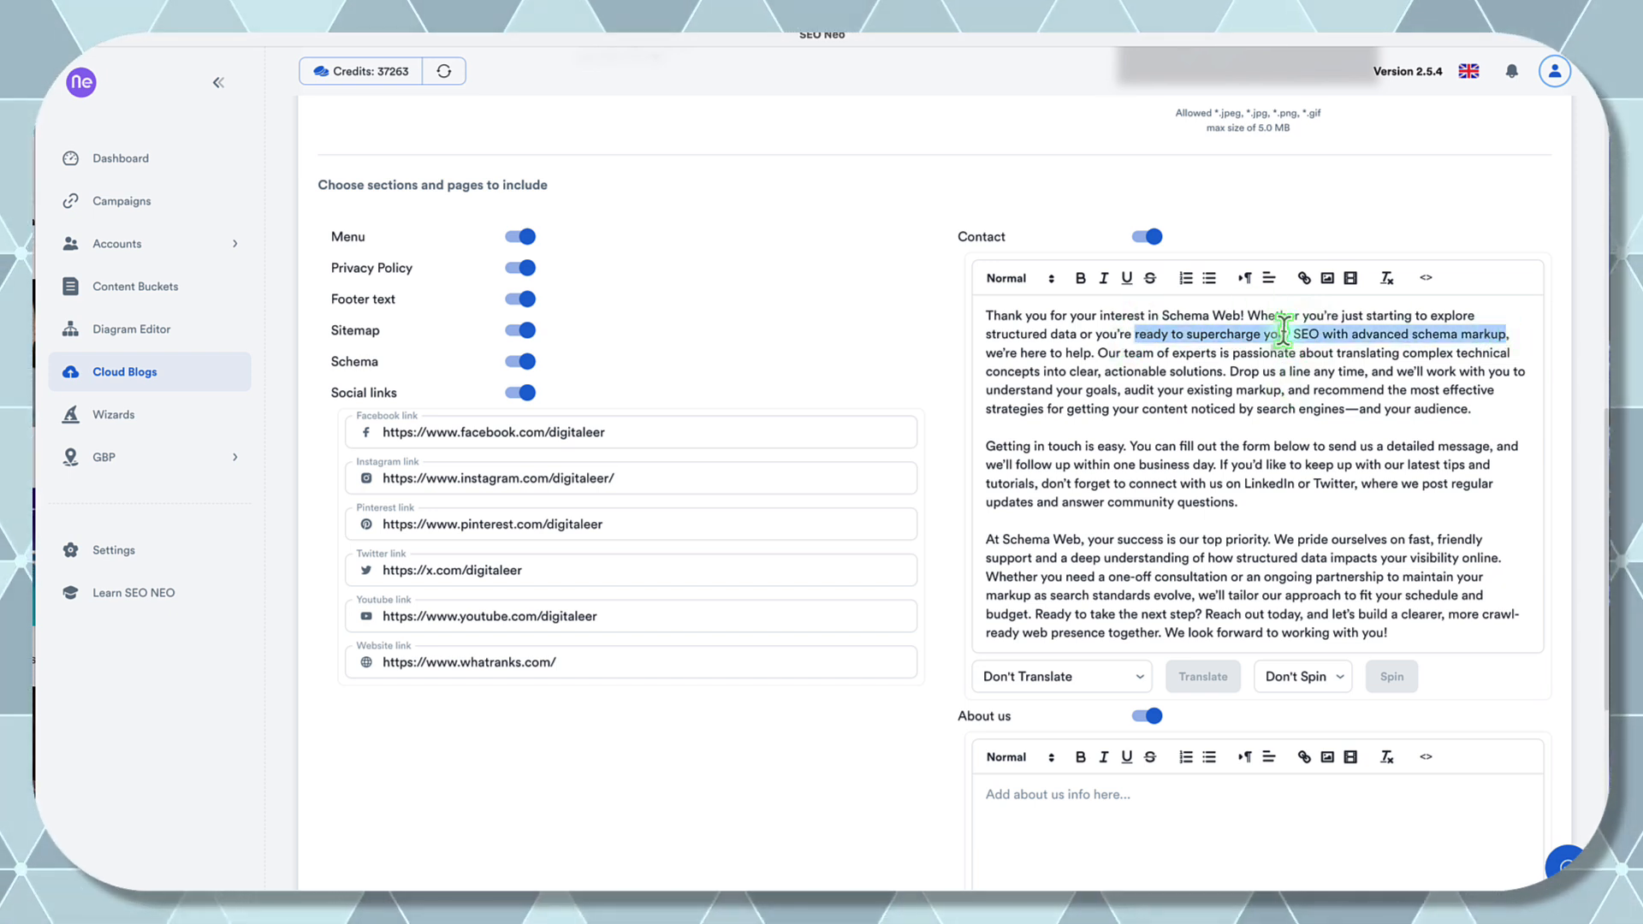
{"action": "left_click", "coordinate": [1303, 278]}
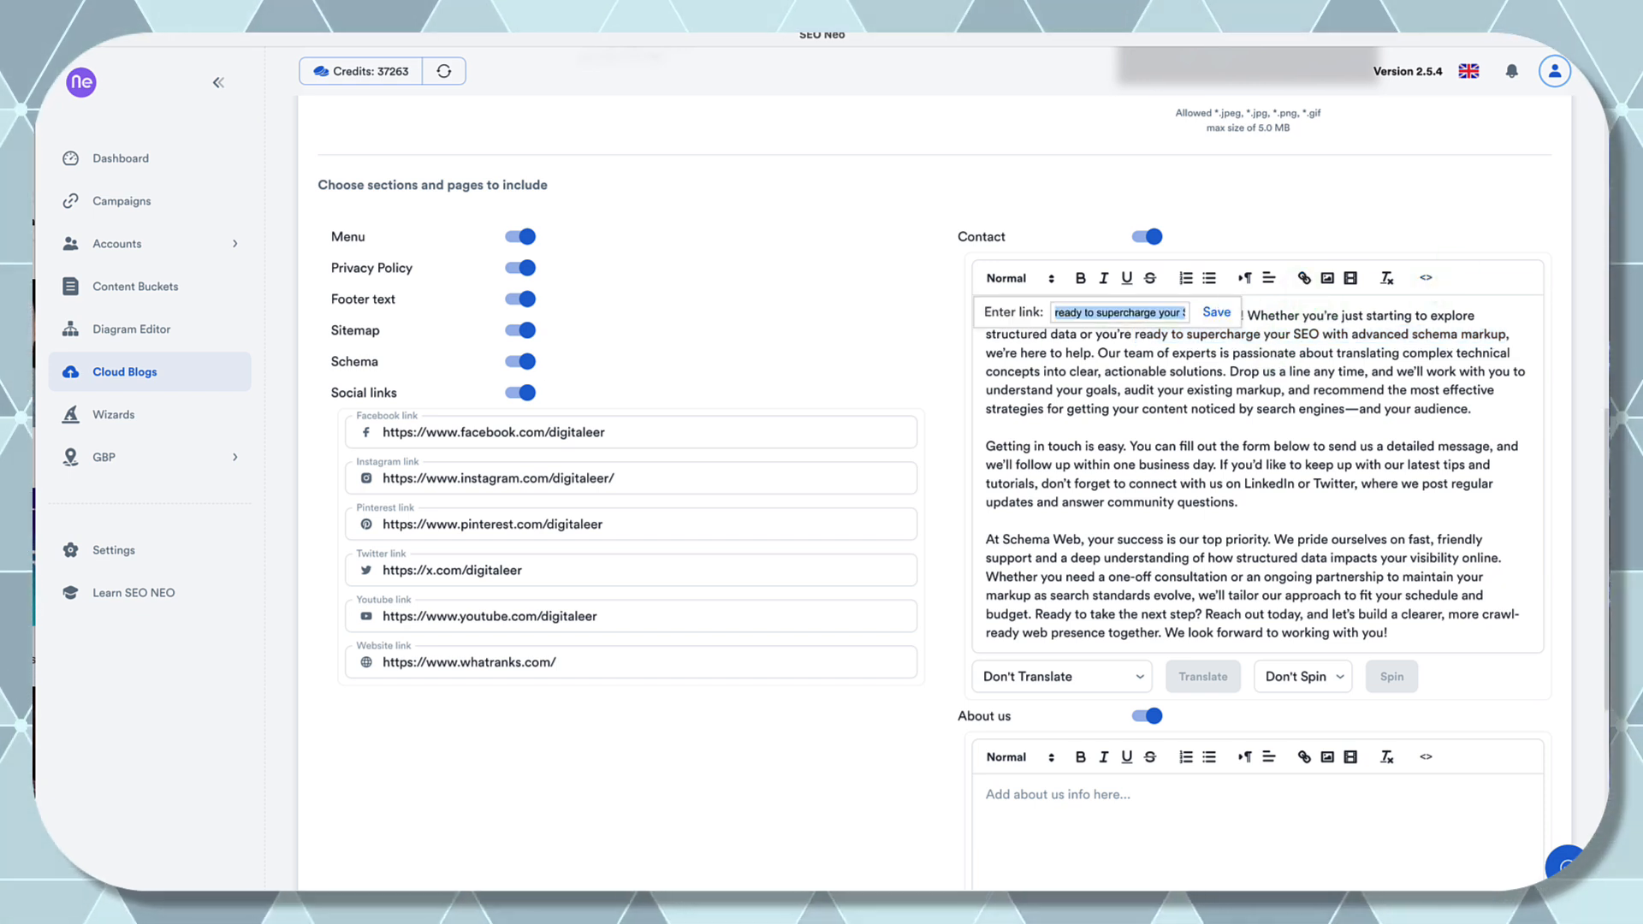
{"action": "type", "text": "https://www.whatranks.com/"}
{"action": "left_click", "coordinate": [1216, 312]}
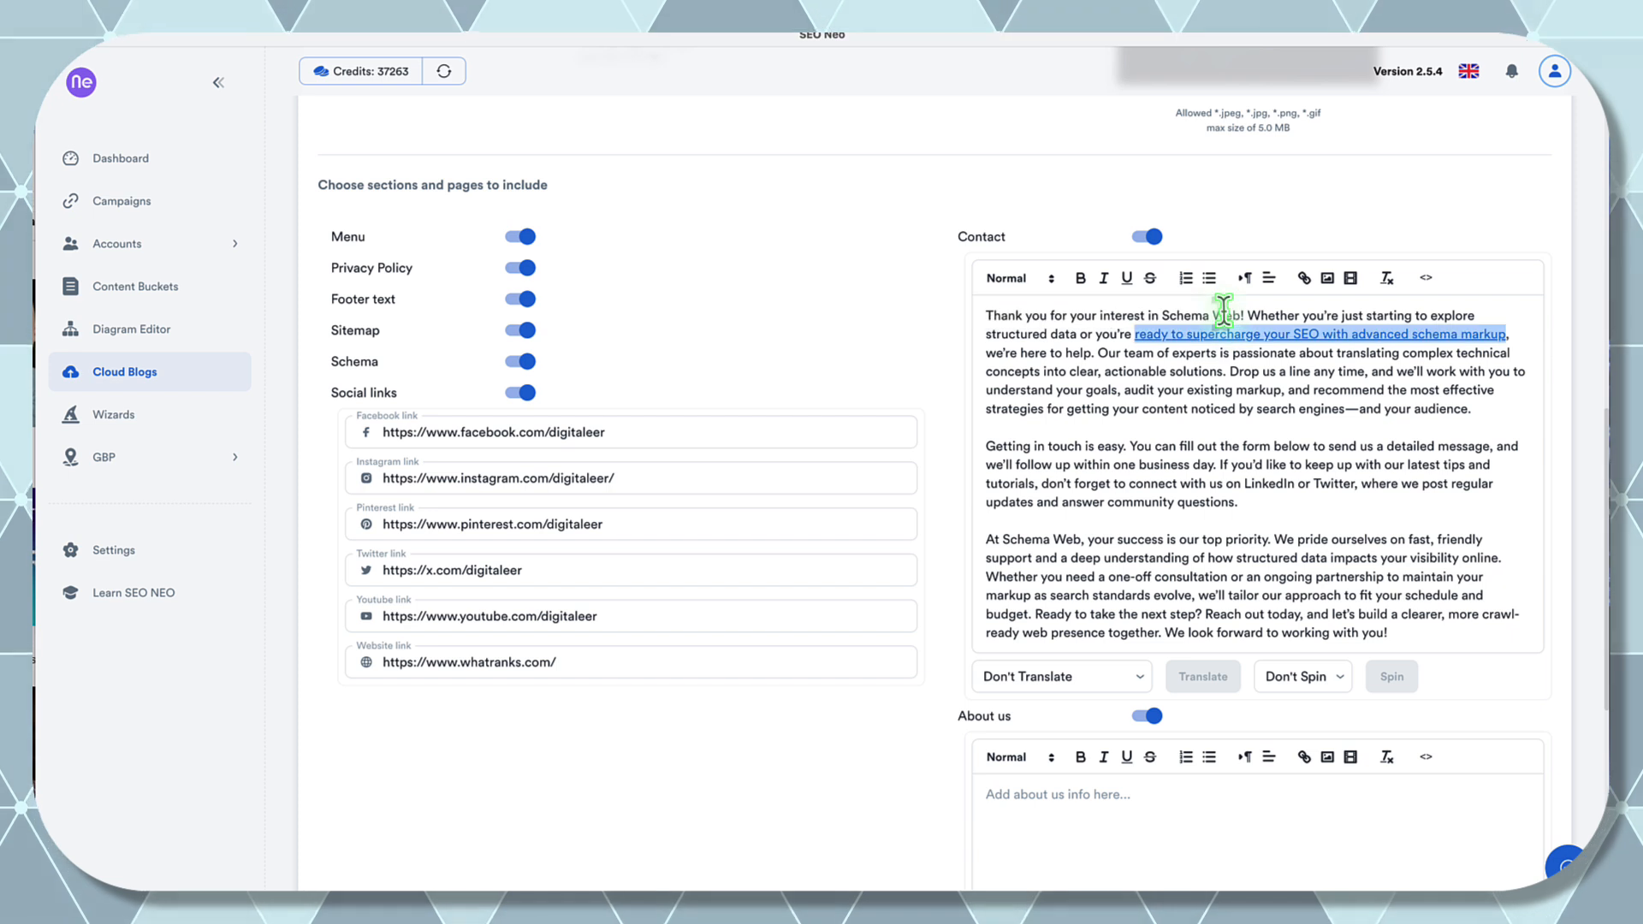
{"action": "left_click", "coordinate": [1237, 427]}
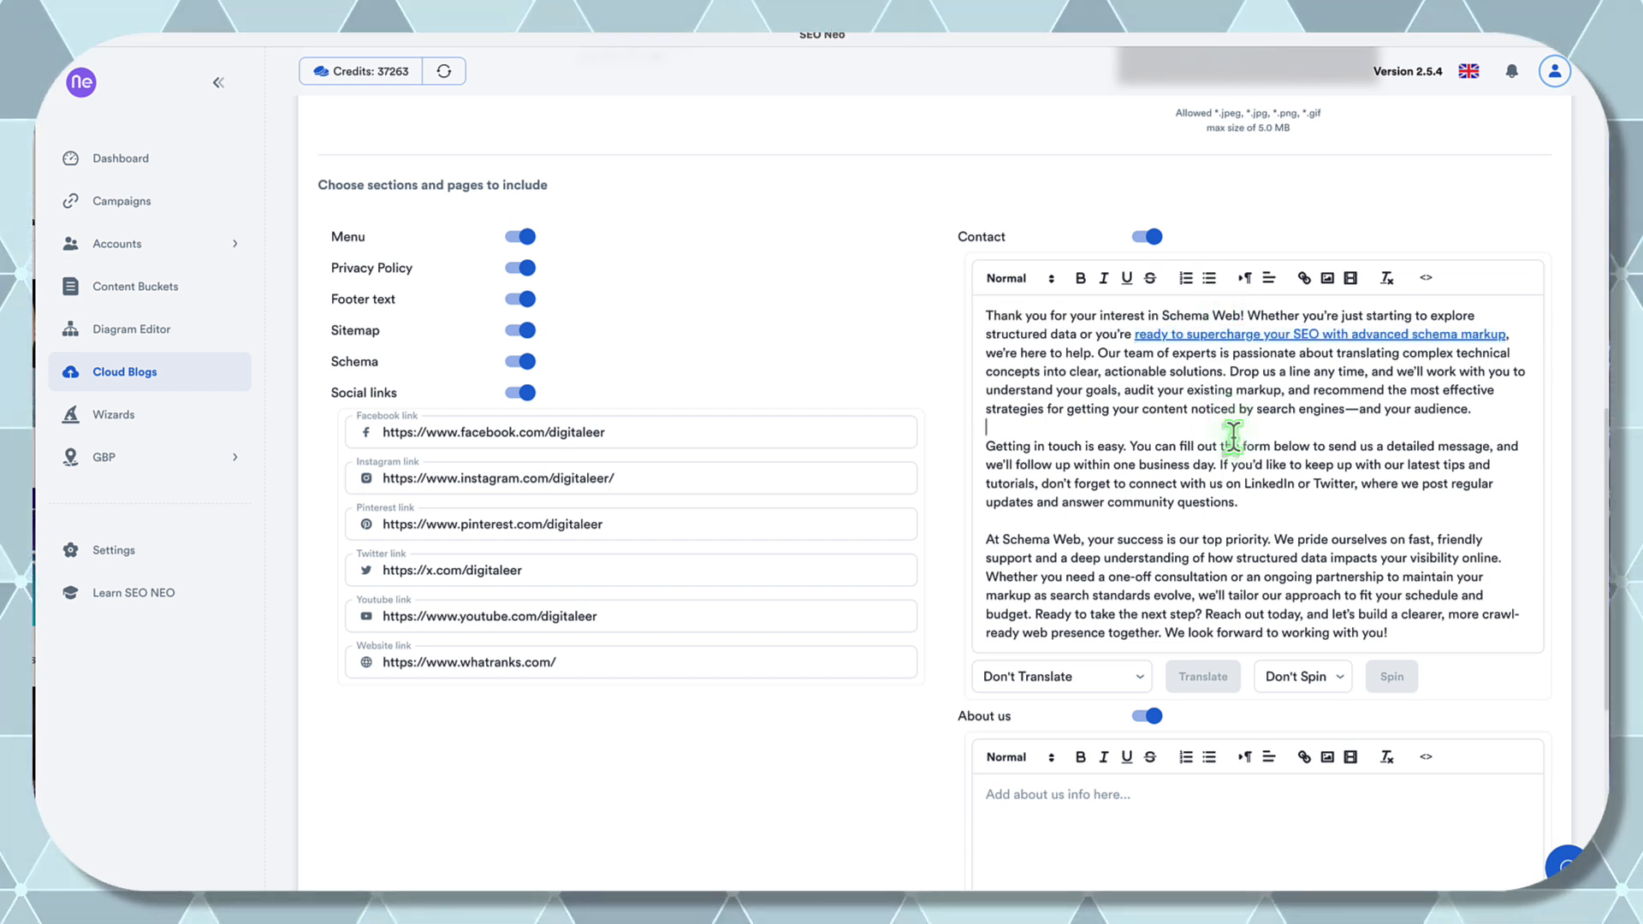
{"action": "scroll", "coordinate": [1233, 435], "scroll_direction": "down", "scroll_amount": 1}
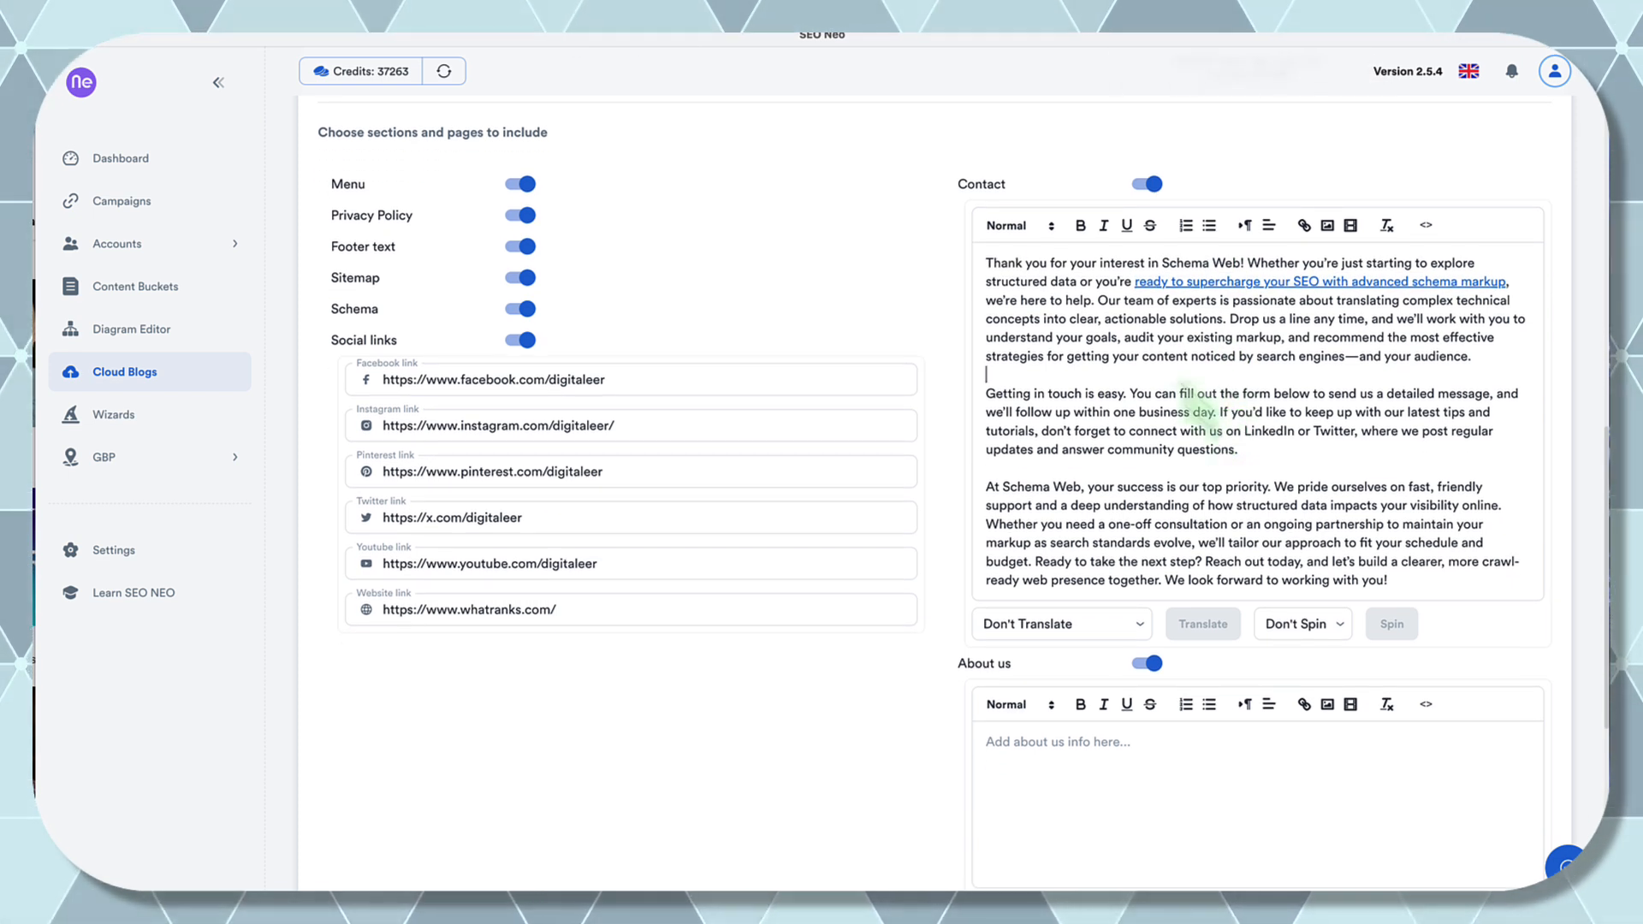
{"action": "scroll", "coordinate": [1064, 275], "scroll_direction": "down", "scroll_amount": 3}
{"action": "scroll", "coordinate": [1040, 195], "scroll_direction": "down", "scroll_amount": 2}
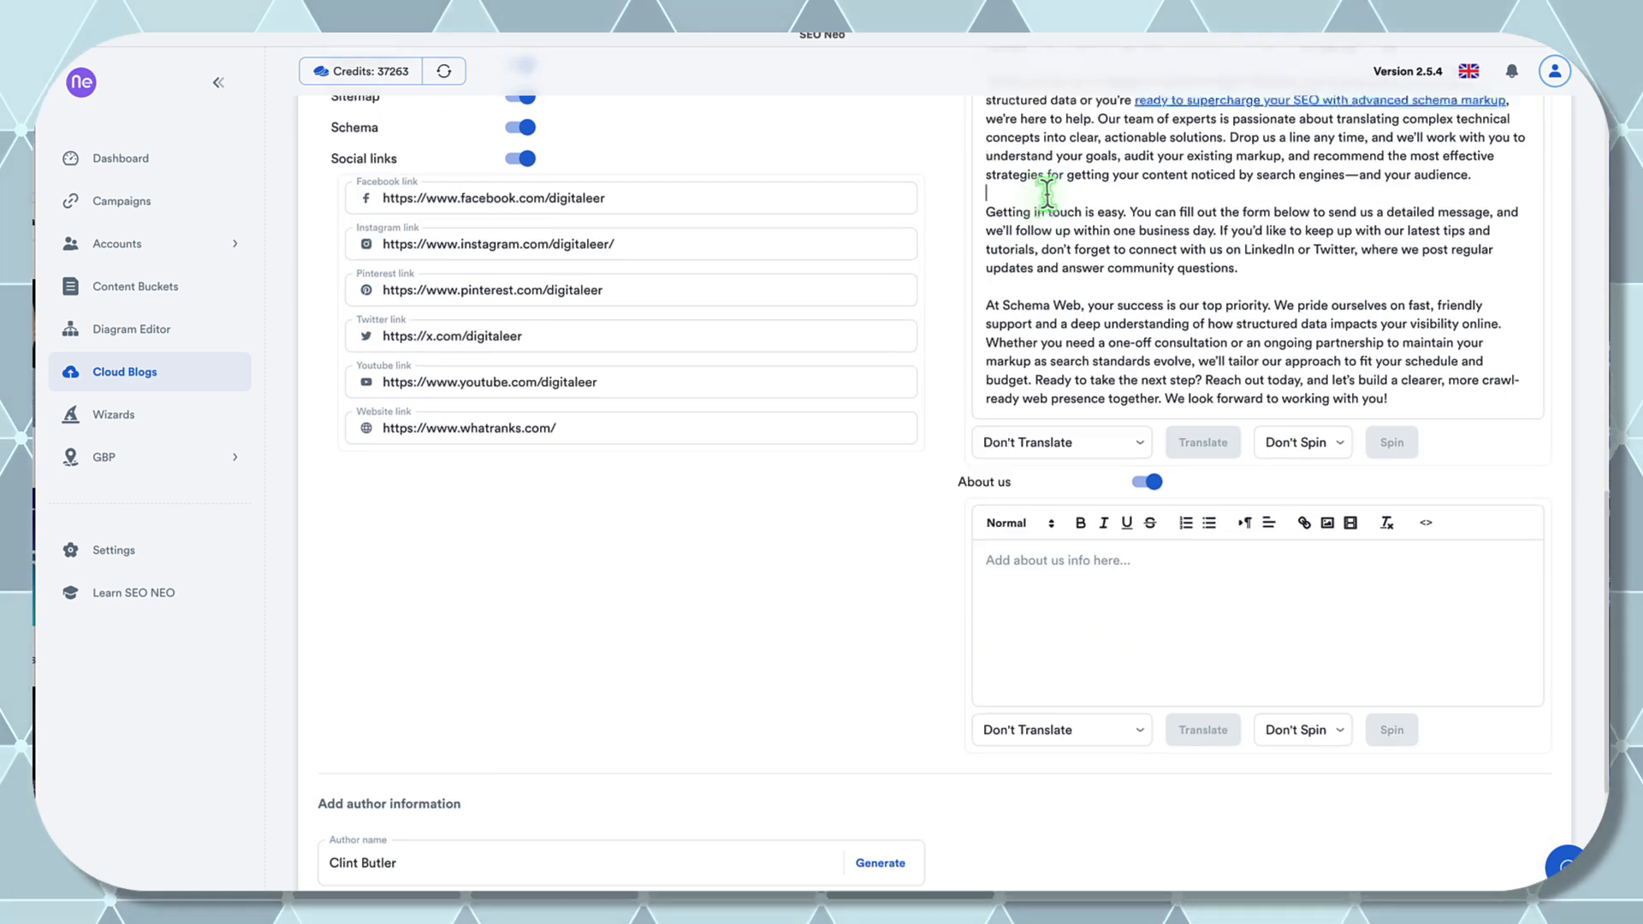
{"action": "scroll", "coordinate": [1045, 202], "scroll_direction": "up", "scroll_amount": 5}
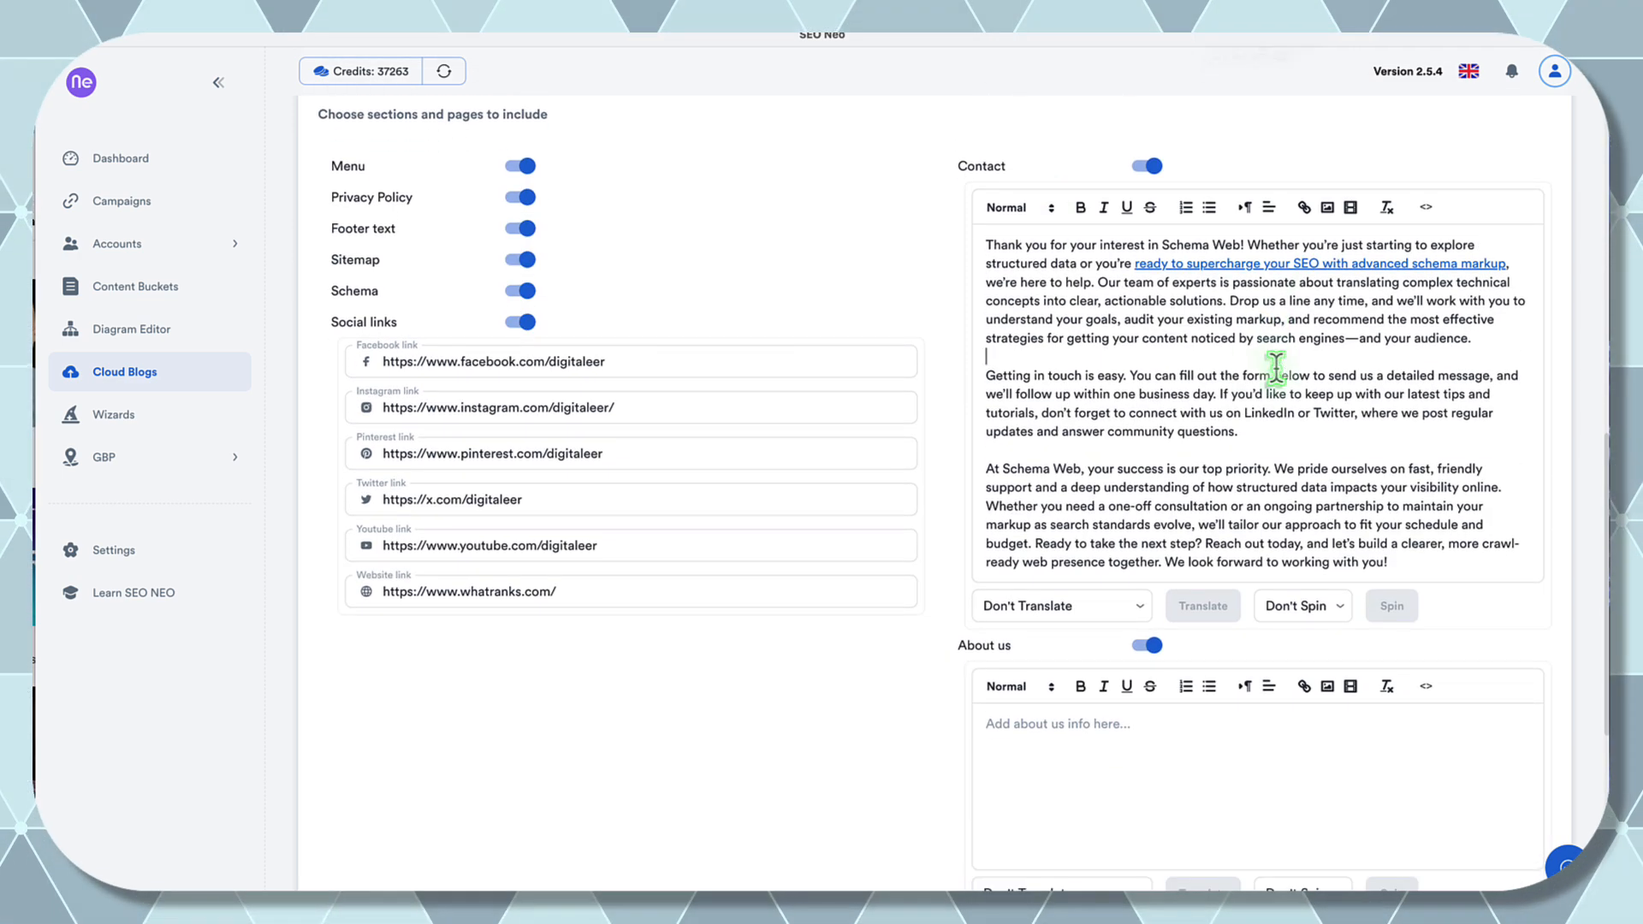
- Switch to ChatGPT and request an About Us page with the same parameters as the contact page
{"action": "scroll", "coordinate": [1203, 316], "scroll_direction": "down", "scroll_amount": 5}
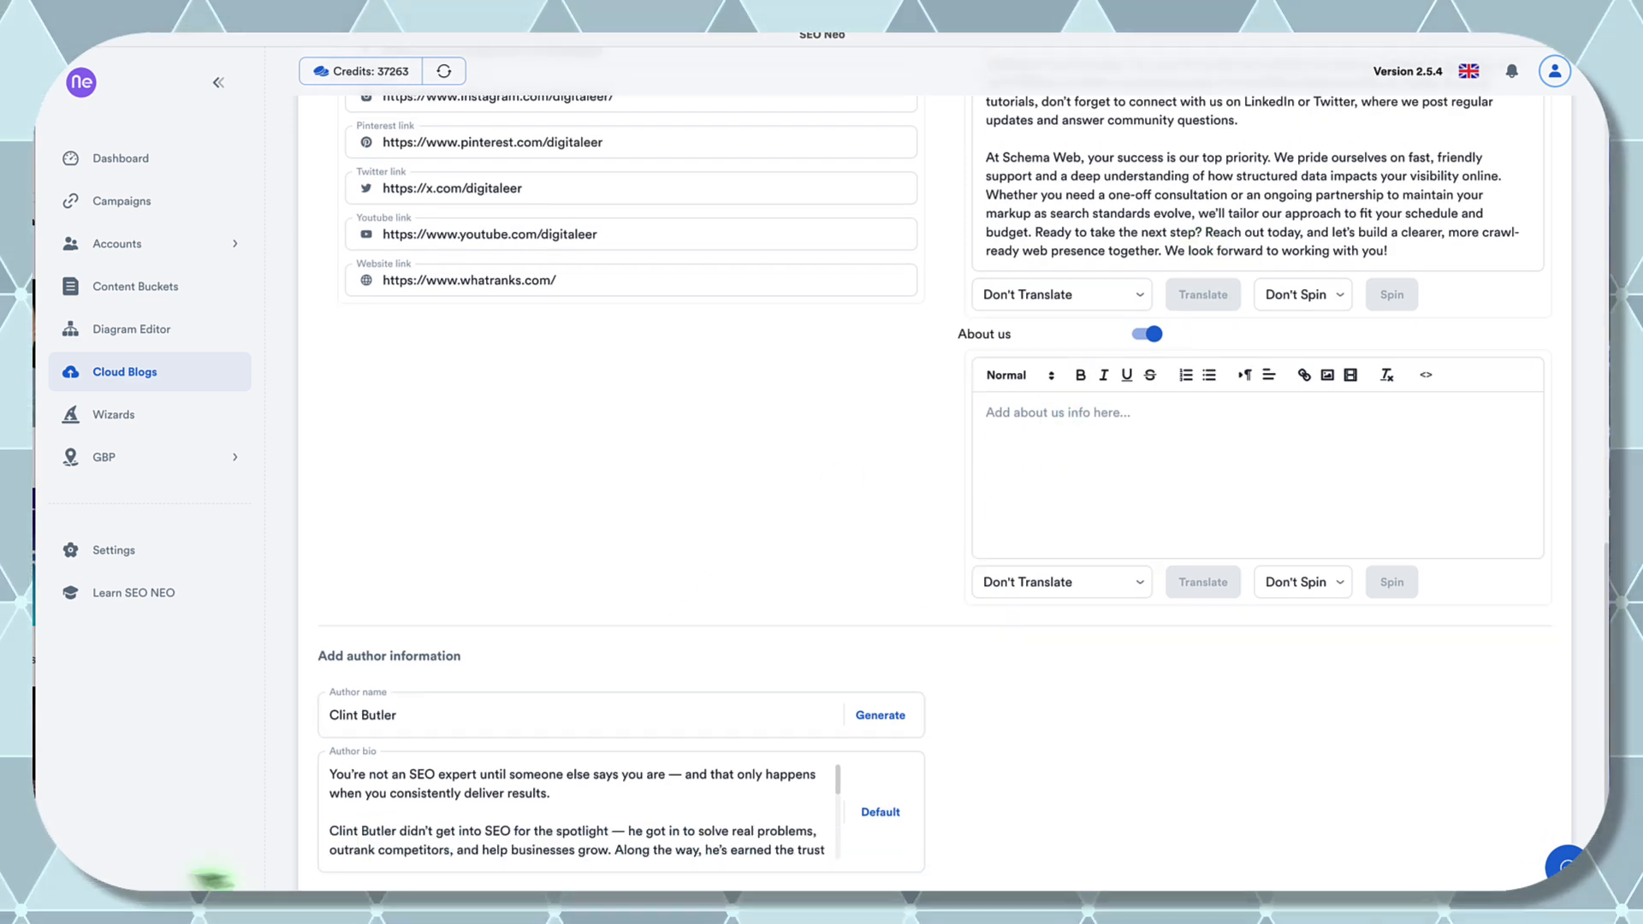
{"action": "left_click", "coordinate": [463, 889]}
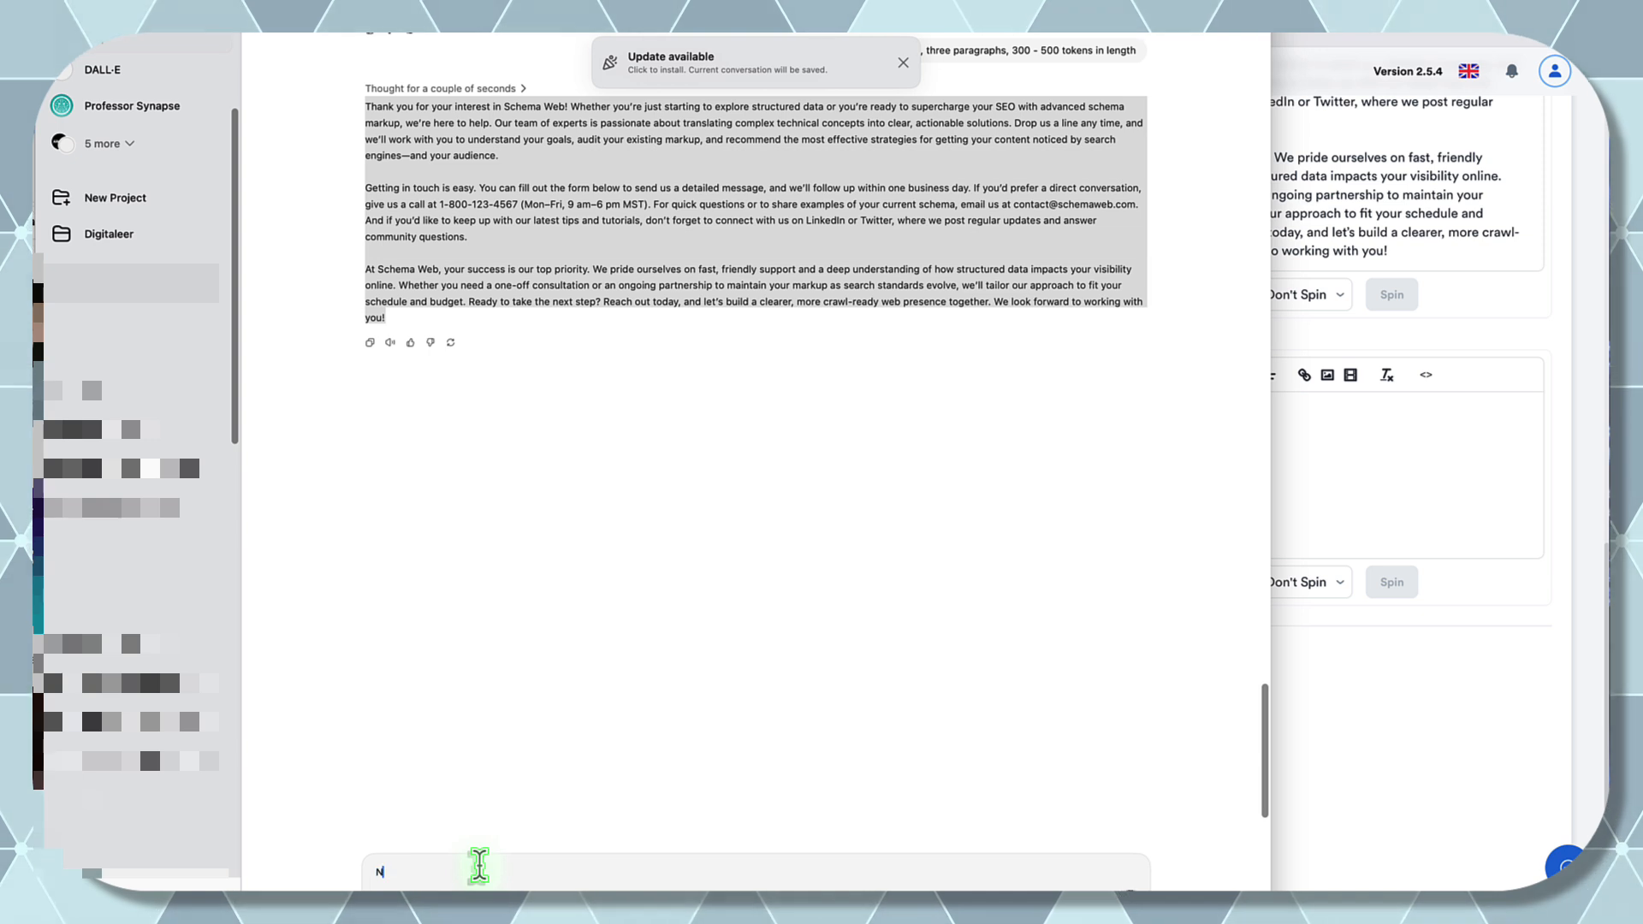
{"action": "type", "text": "Now I need an About Us, same parameters please"}
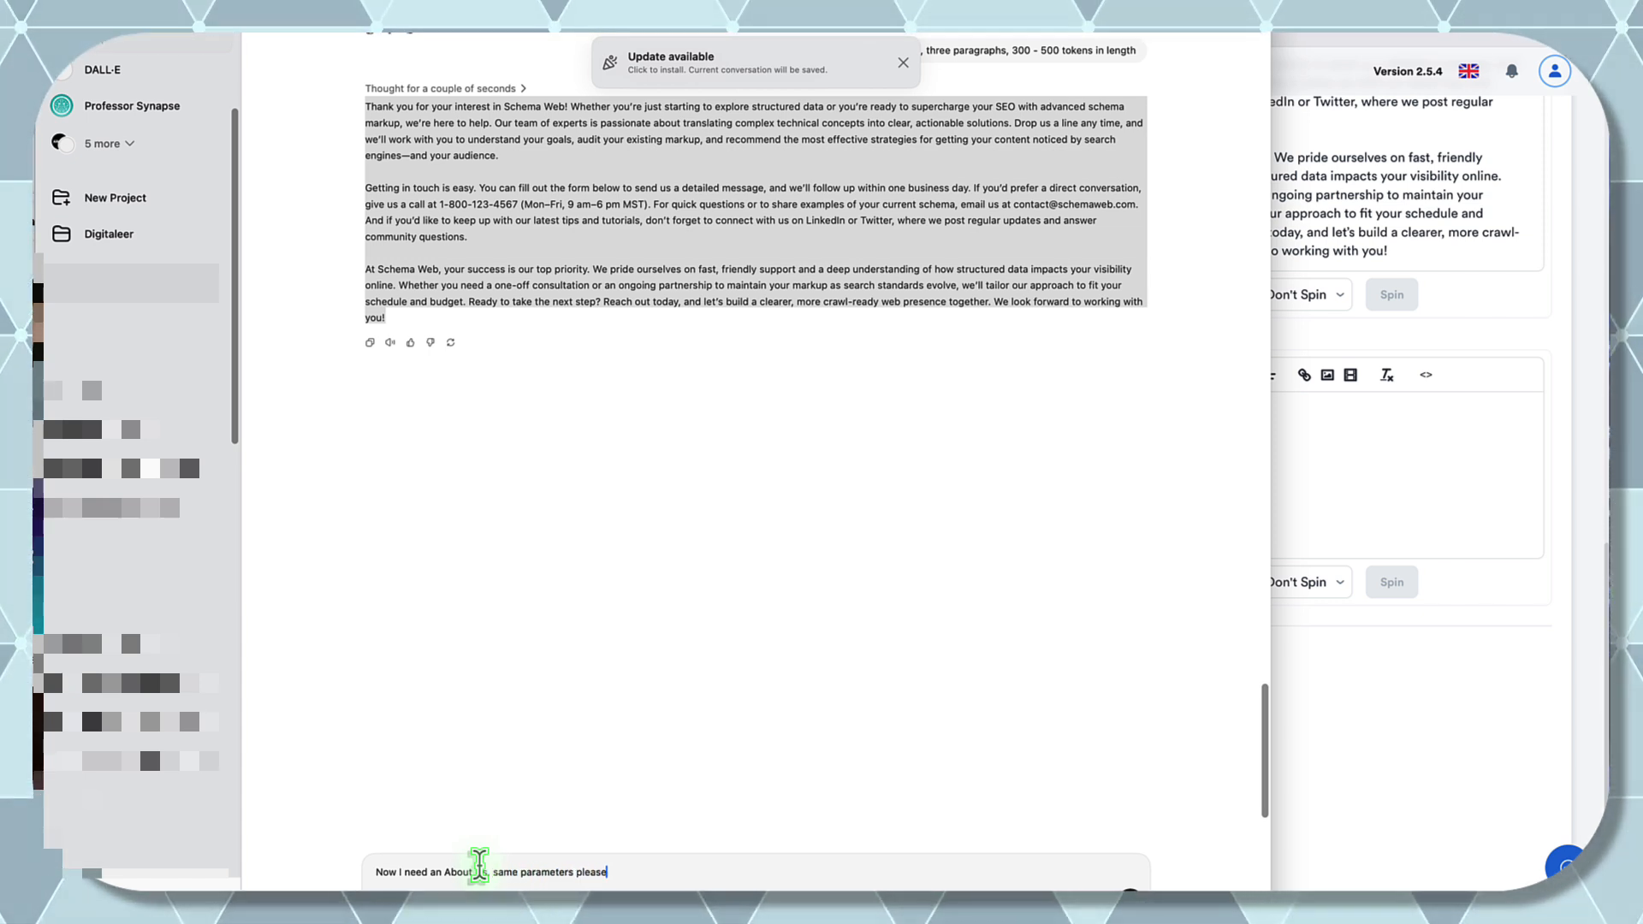
{"action": "key", "text": "Return"}
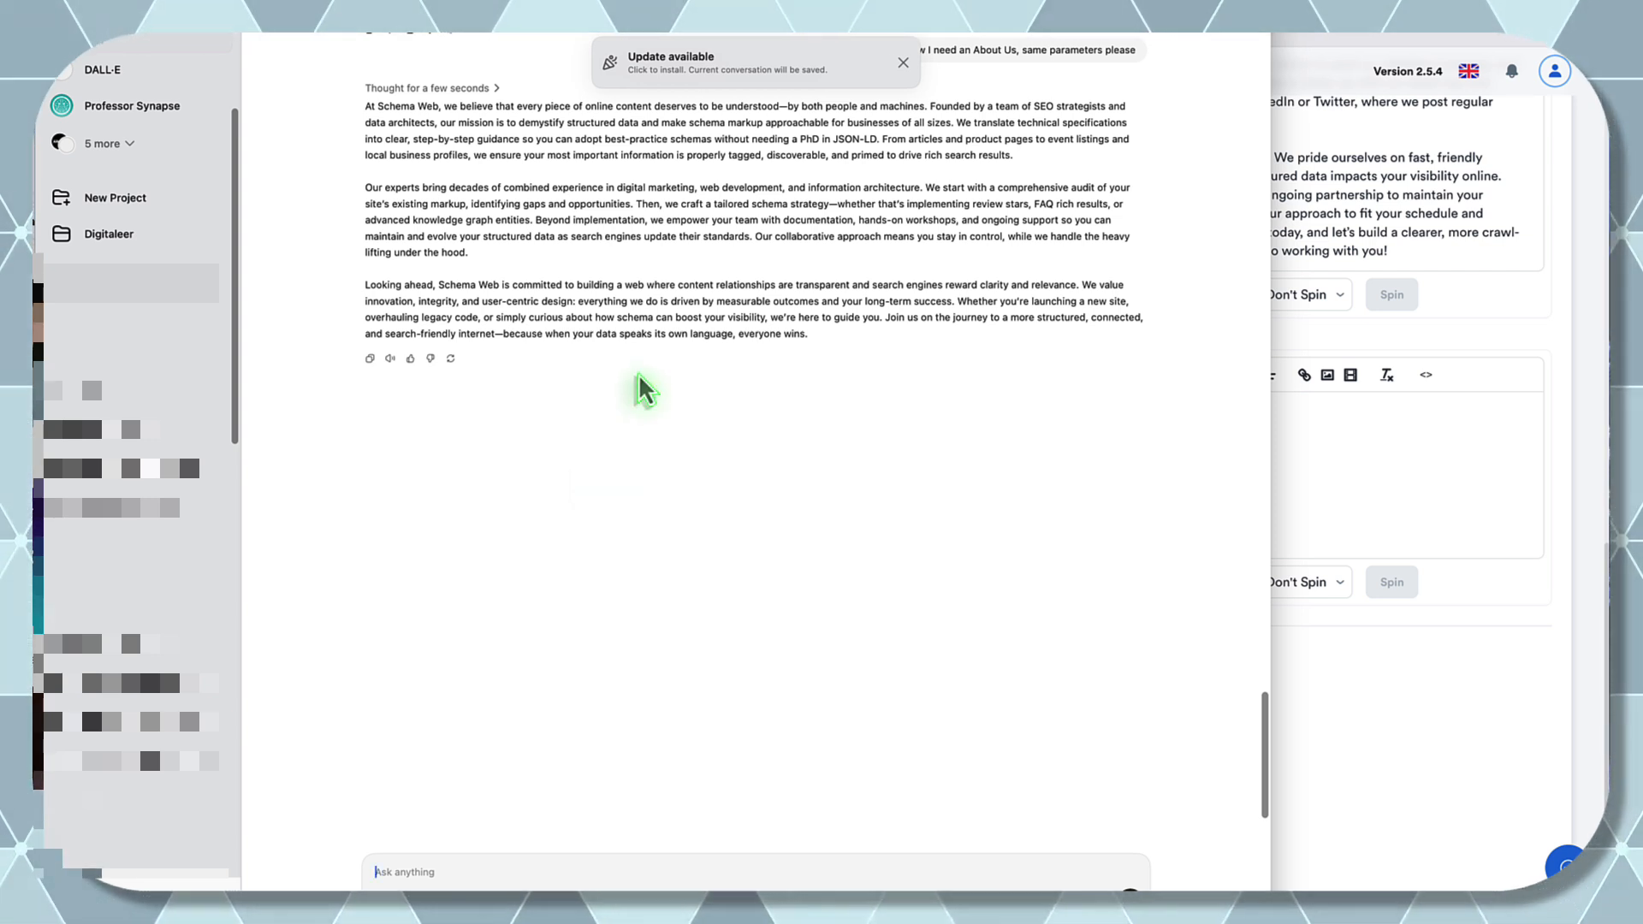
- Copy ChatGPT's three About Us paragraphs and paste them into the About us section in SEO Neo
{"action": "left_click_drag", "start_coordinate": [810, 335], "coordinate": [365, 110]}
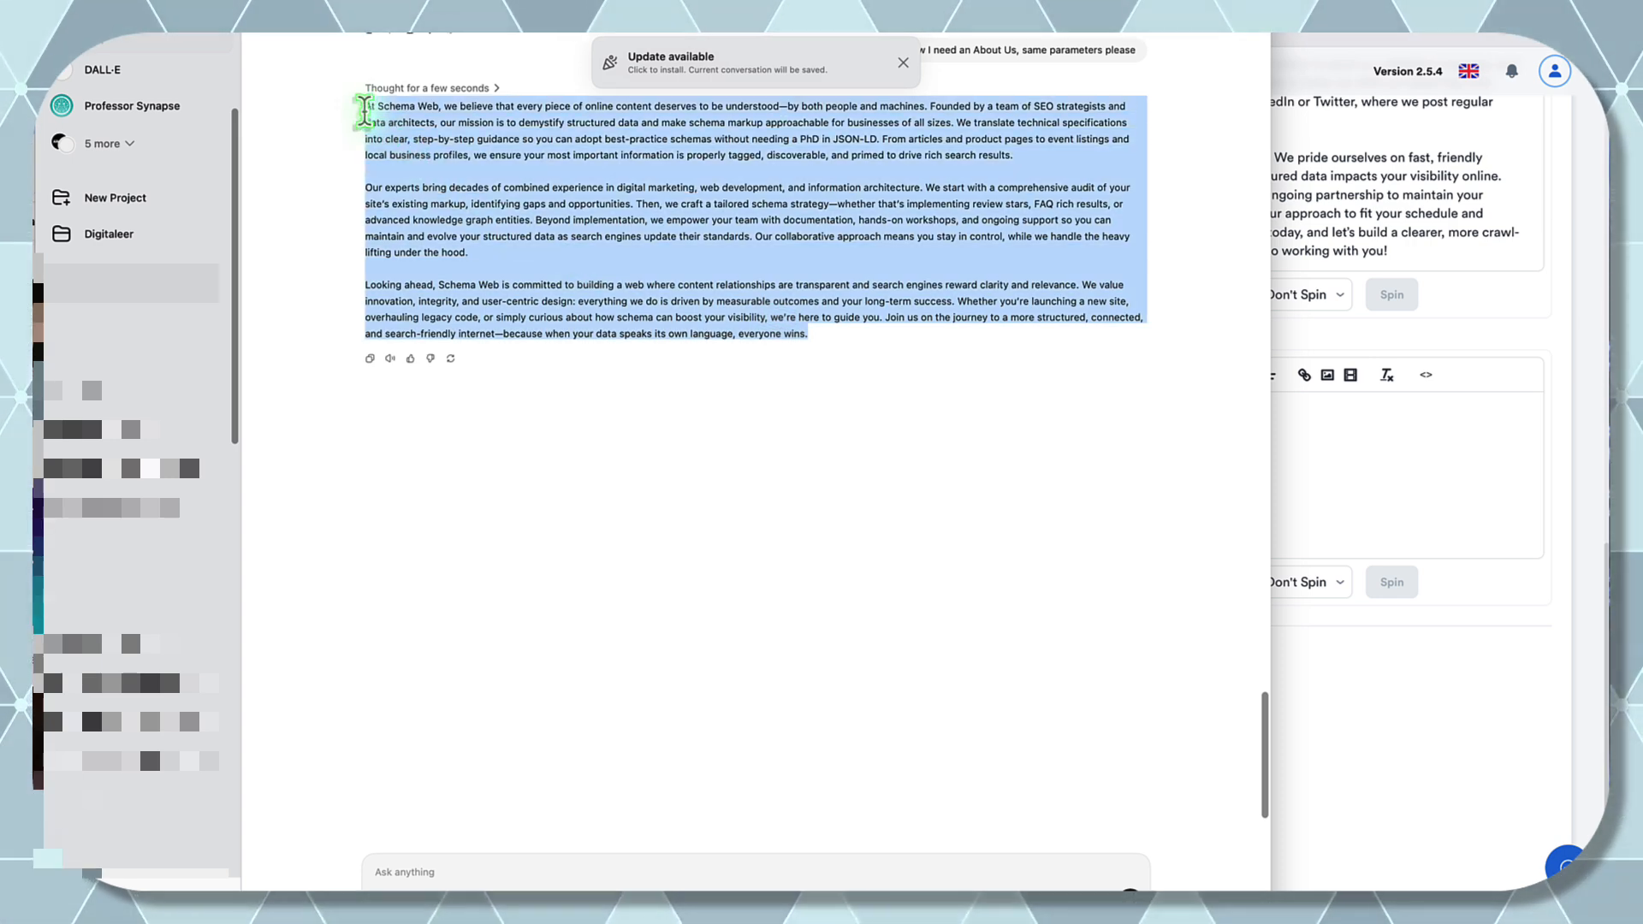
{"action": "key", "text": "super+c"}
{"action": "left_click", "coordinate": [1306, 477]}
{"action": "key", "text": "super+v"}
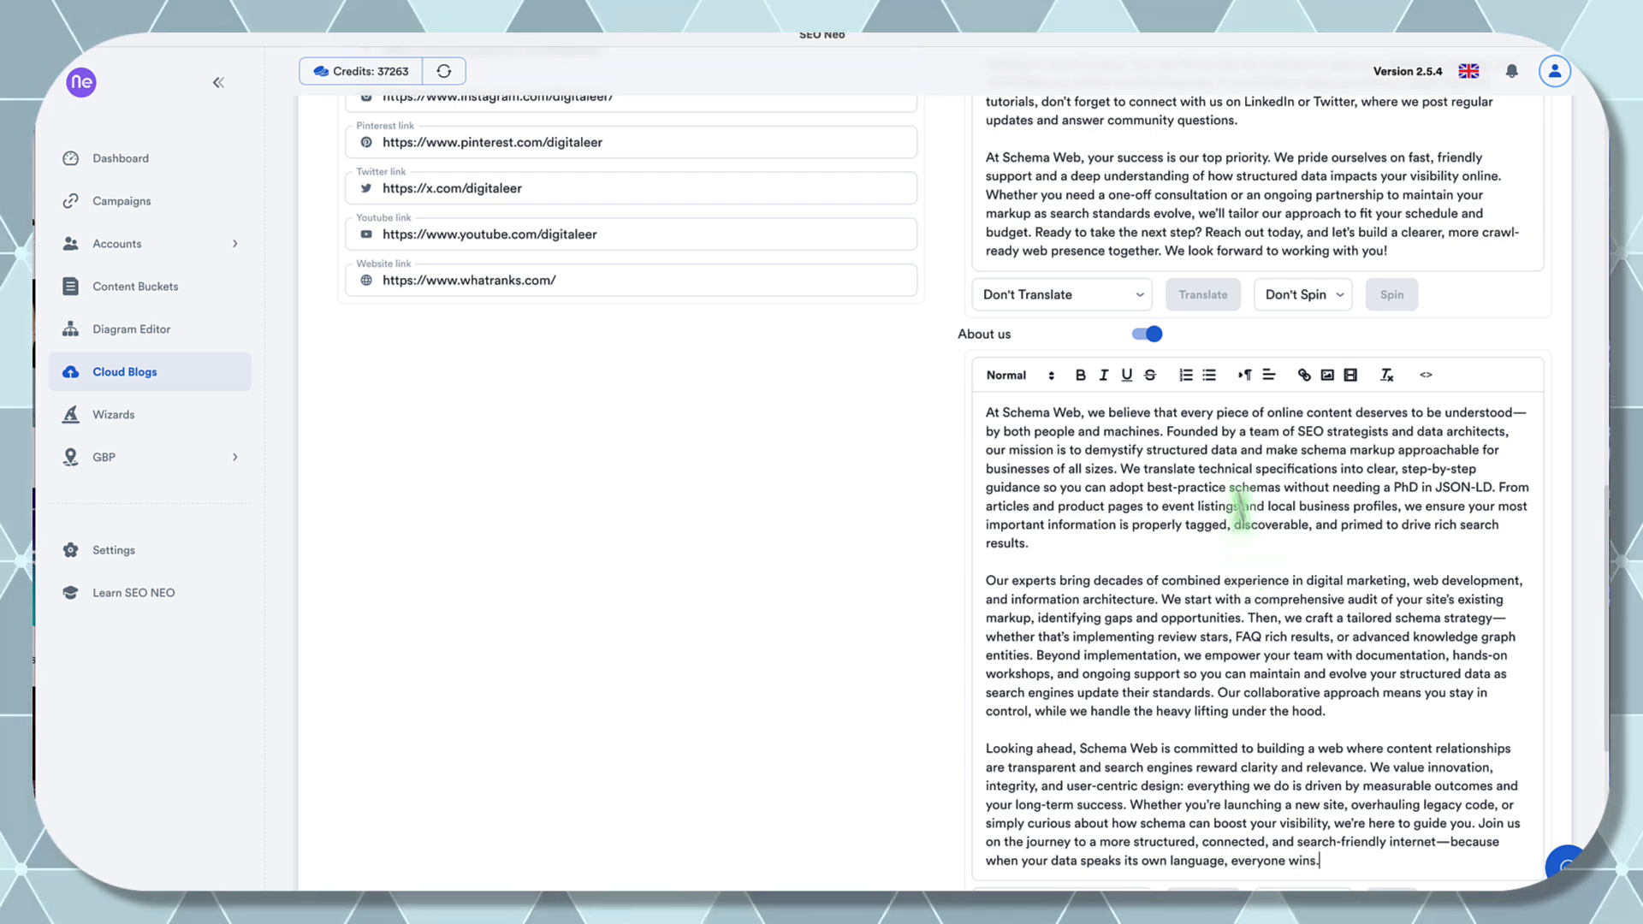
- Add a hyperlink to the phrase "team of SEO strategists" in the first About us paragraph
{"action": "left_click", "coordinate": [1232, 431]}
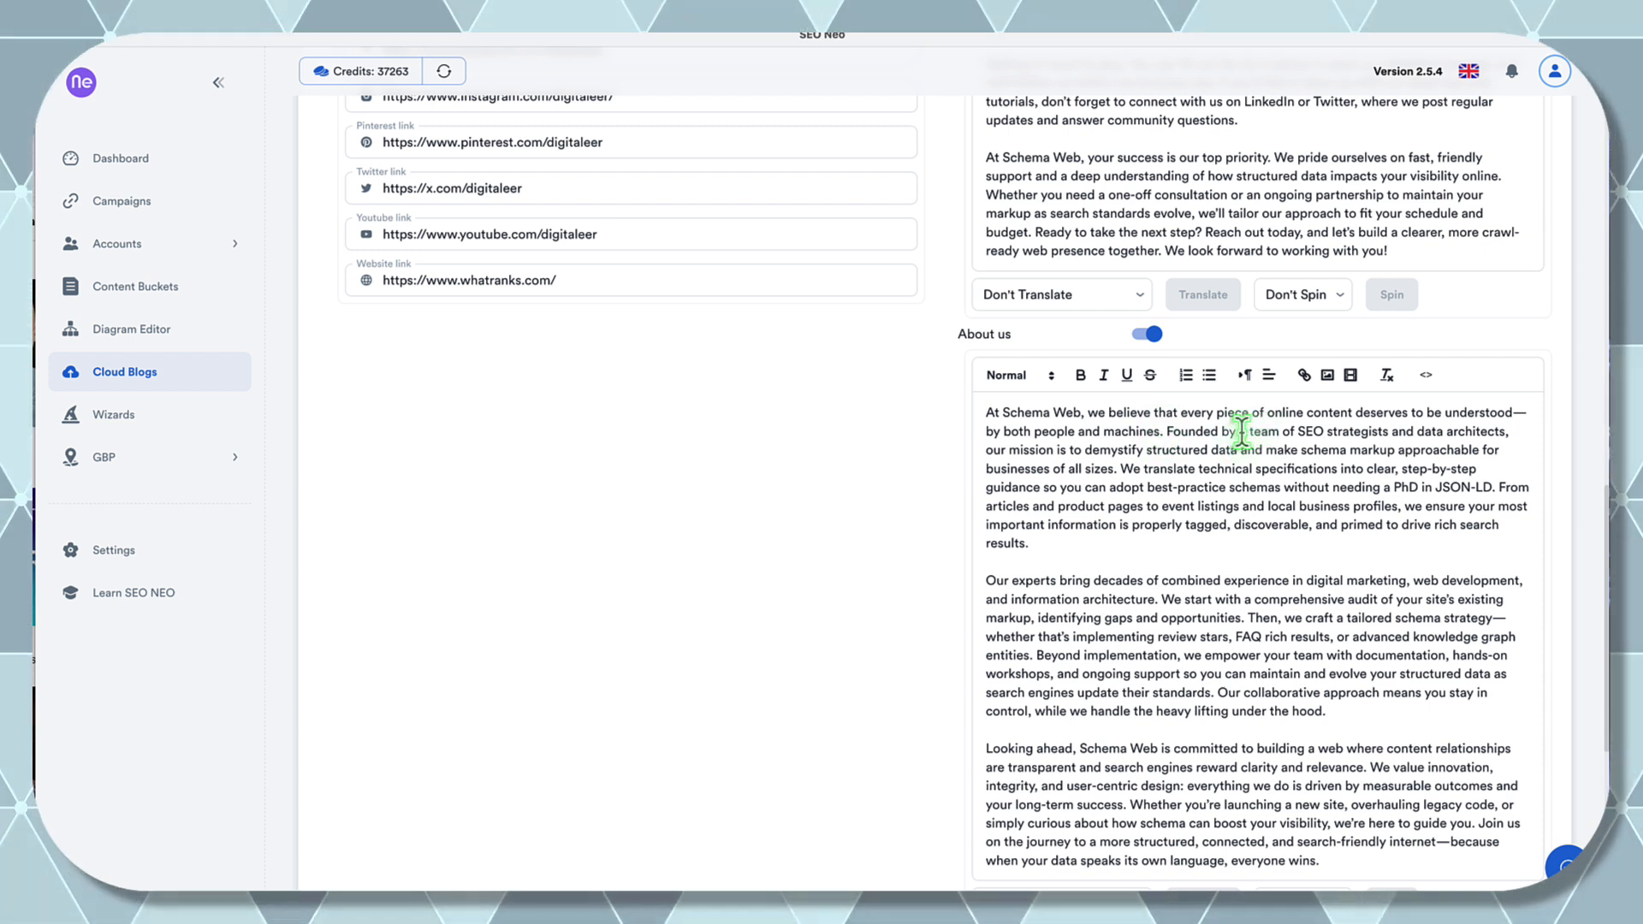
{"action": "left_click_drag", "start_coordinate": [1250, 431], "coordinate": [1390, 429]}
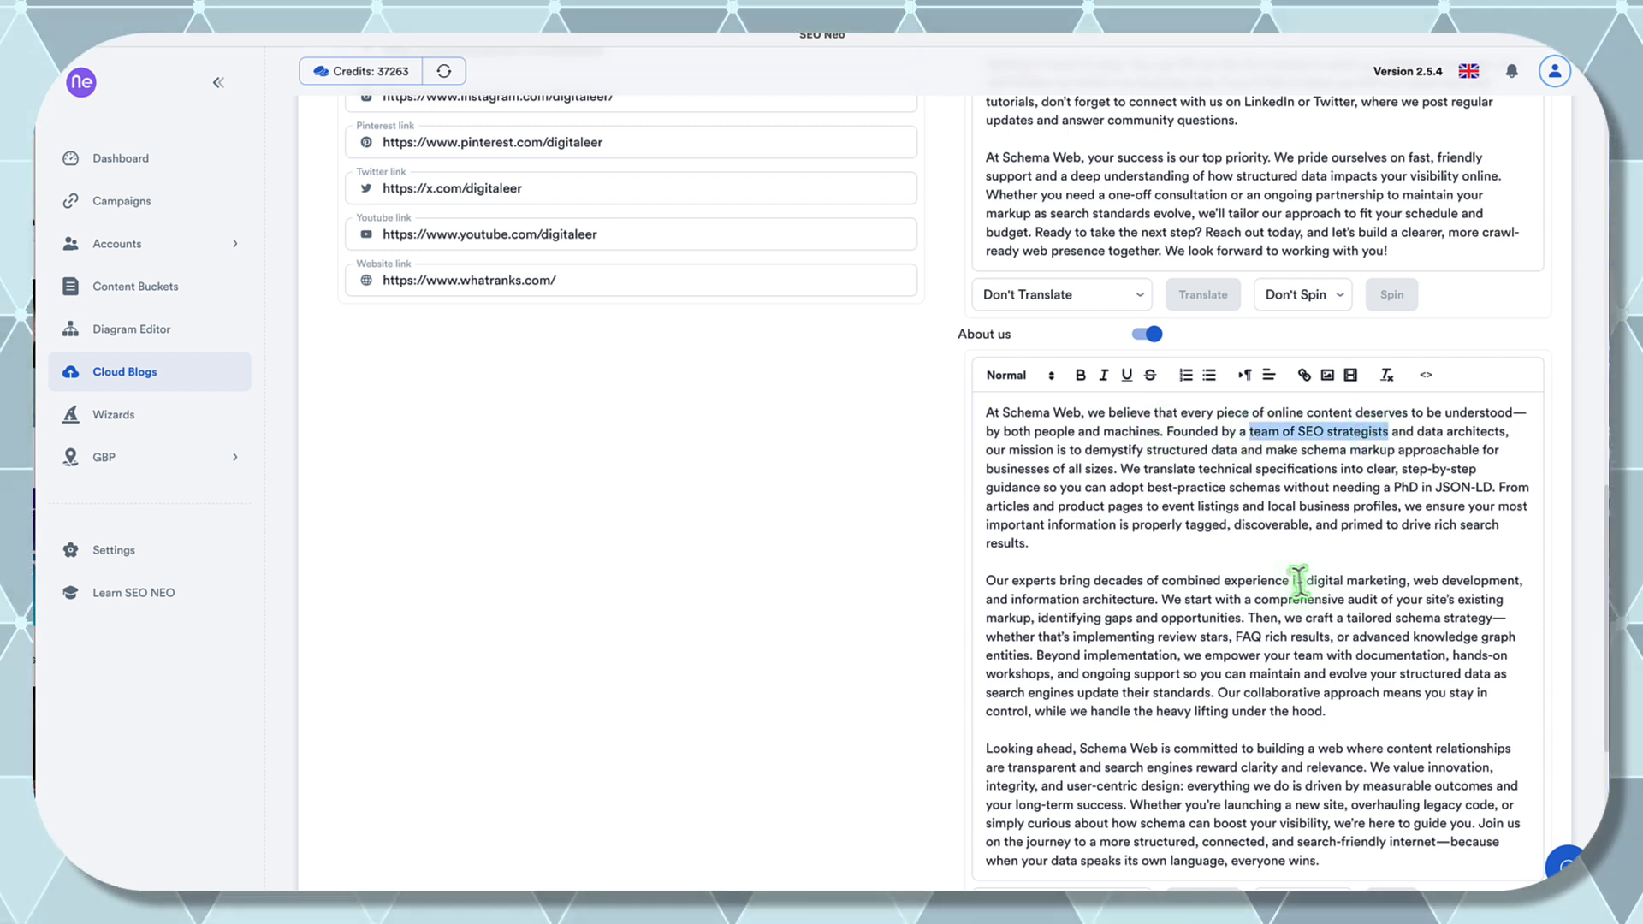
{"action": "left_click", "coordinate": [1304, 374]}
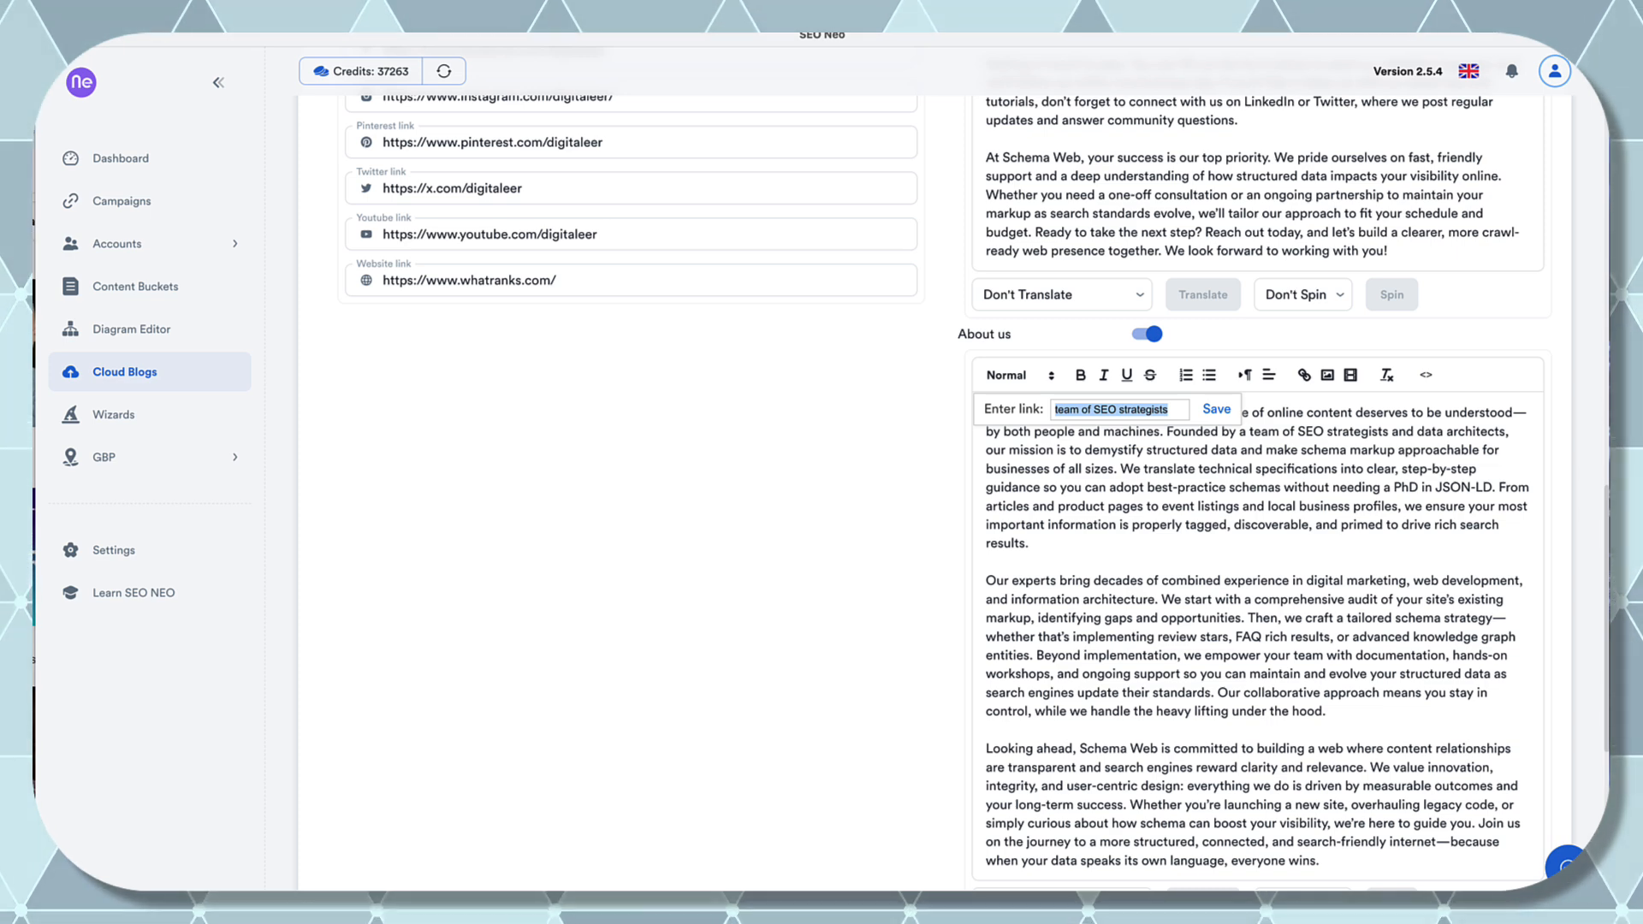
{"action": "key", "text": "ctrl+v"}
{"action": "left_click", "coordinate": [1217, 409]}
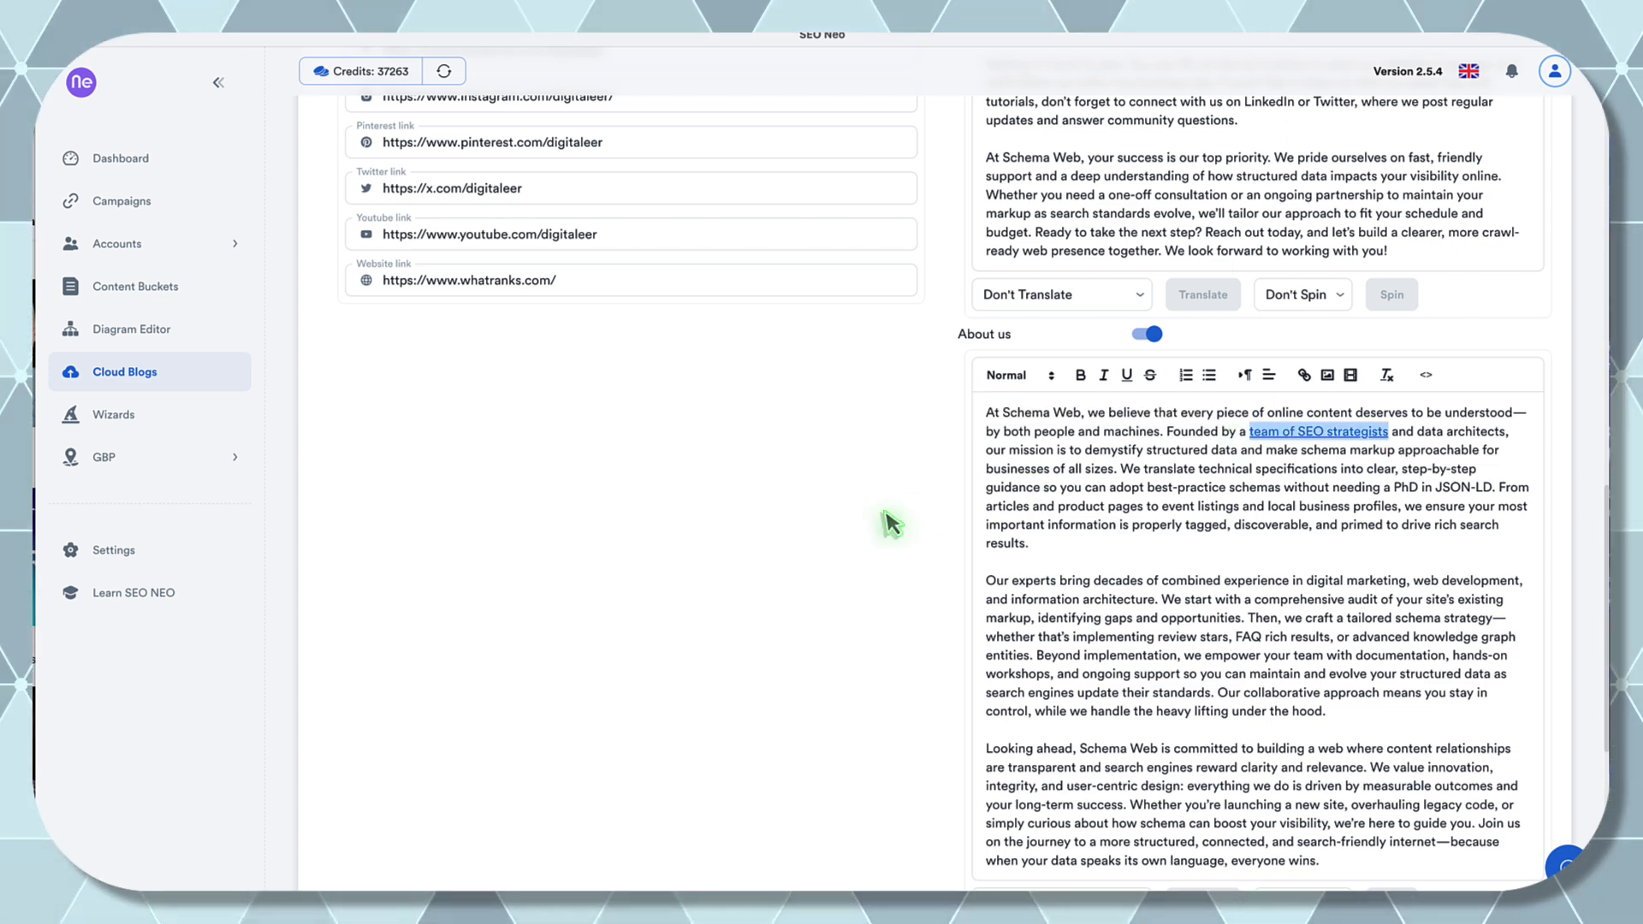
{"action": "left_click", "coordinate": [1153, 579]}
- Review the blog form's included sections, social links, Contact and About us texts, and author information
{"action": "scroll", "coordinate": [796, 616], "scroll_direction": "down", "scroll_amount": 1}
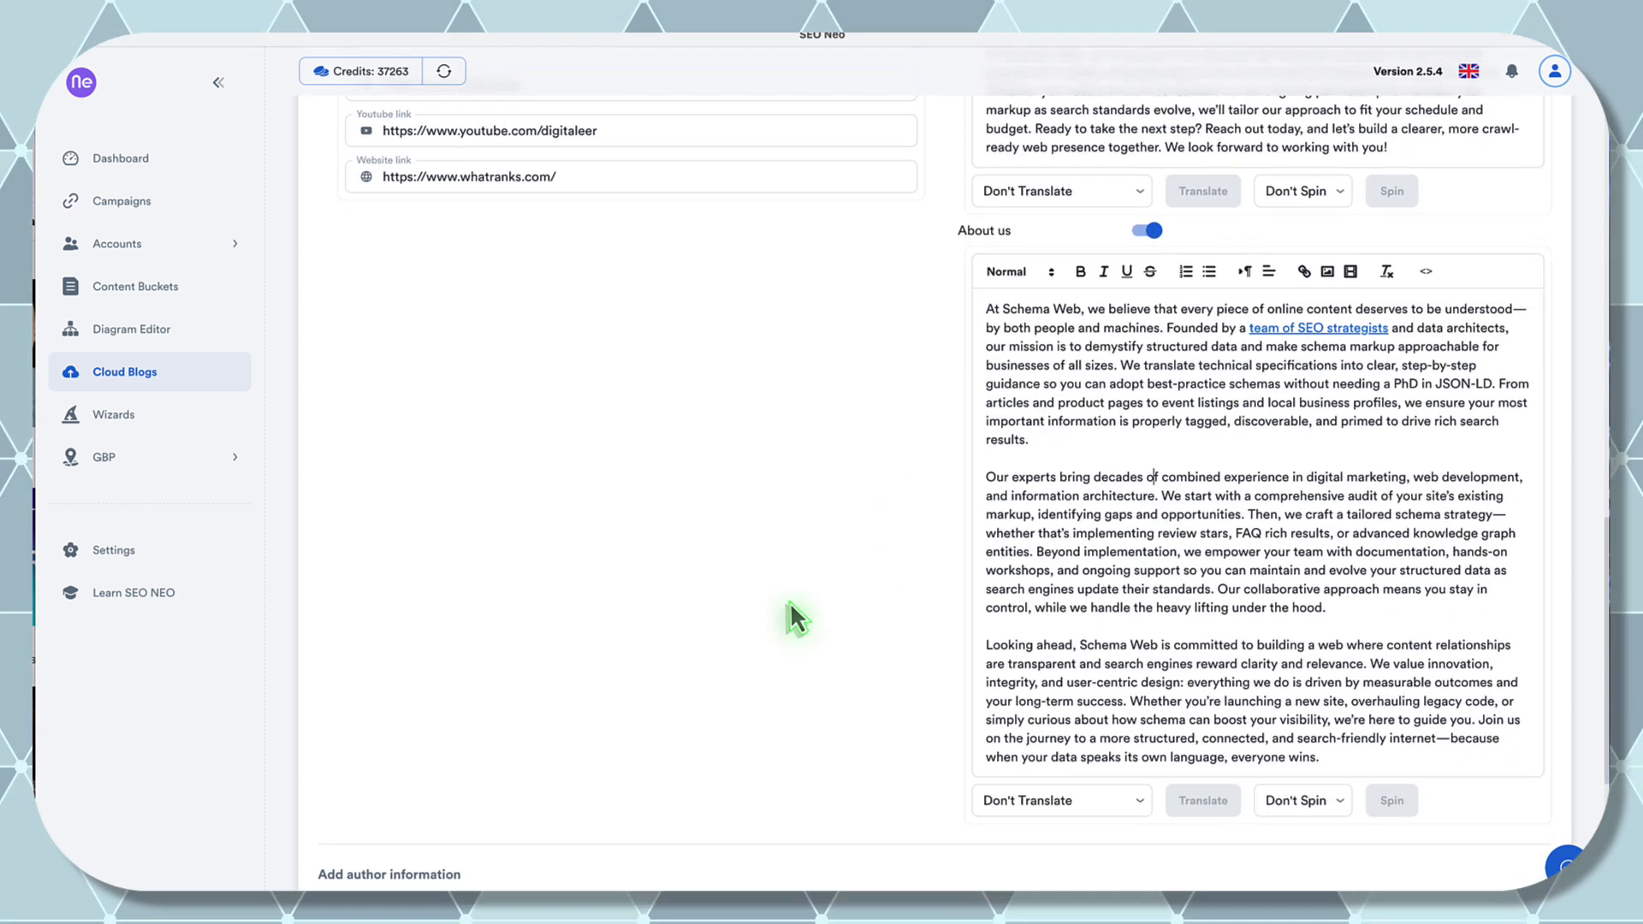
{"action": "scroll", "coordinate": [967, 511], "scroll_direction": "up", "scroll_amount": 5}
{"action": "scroll", "coordinate": [968, 510], "scroll_direction": "down", "scroll_amount": 5}
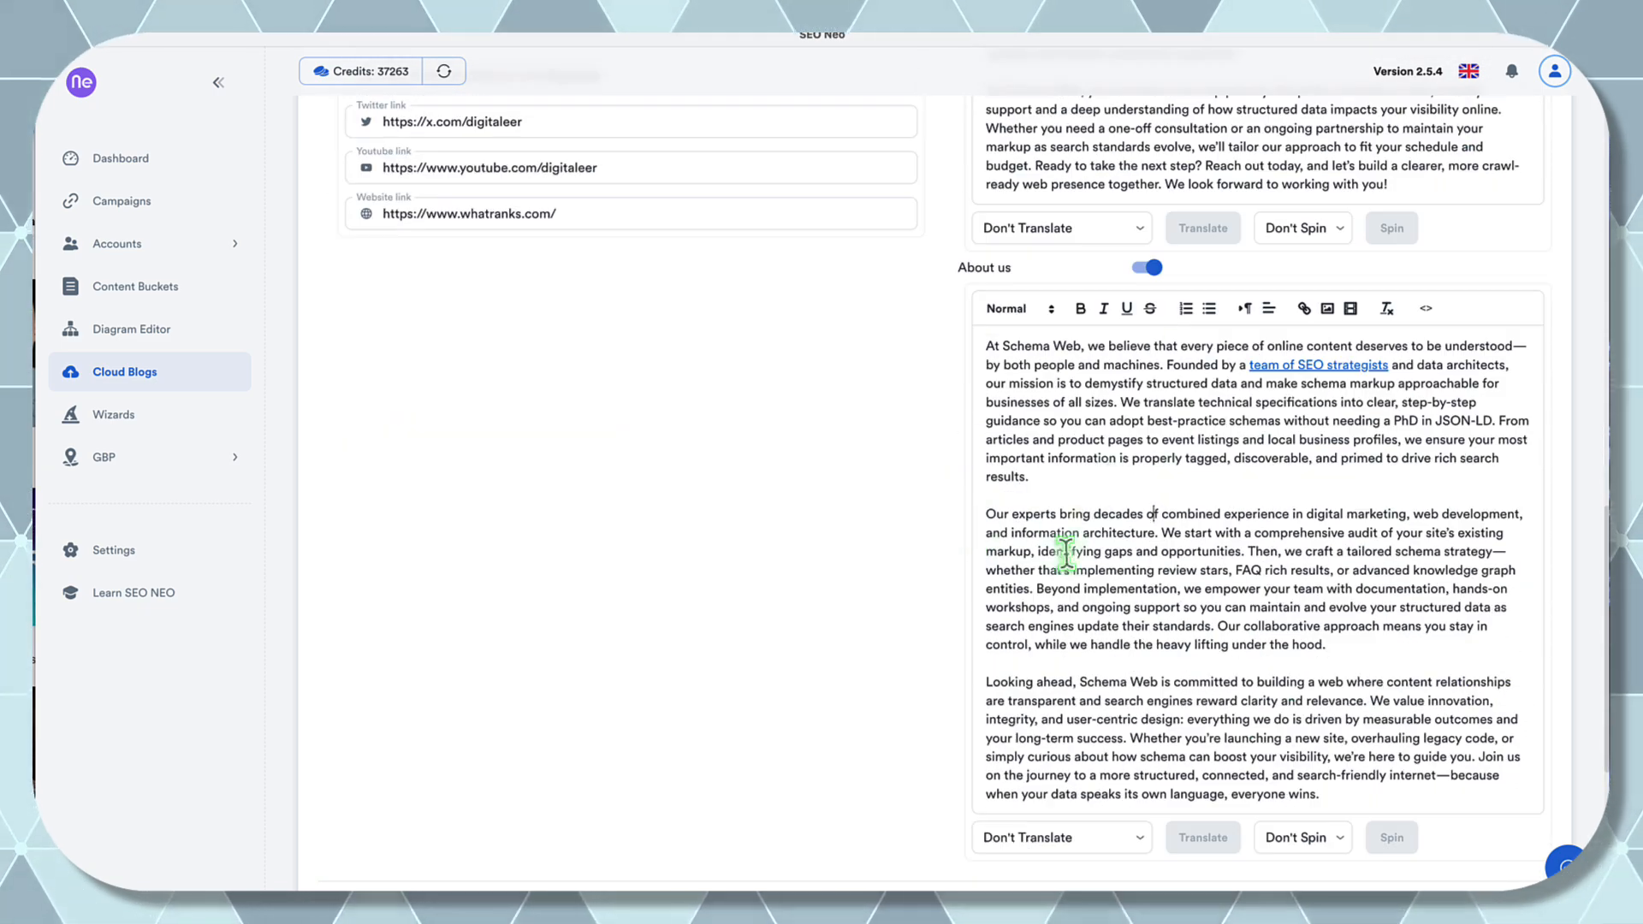
{"action": "scroll", "coordinate": [1087, 552], "scroll_direction": "up", "scroll_amount": 5}
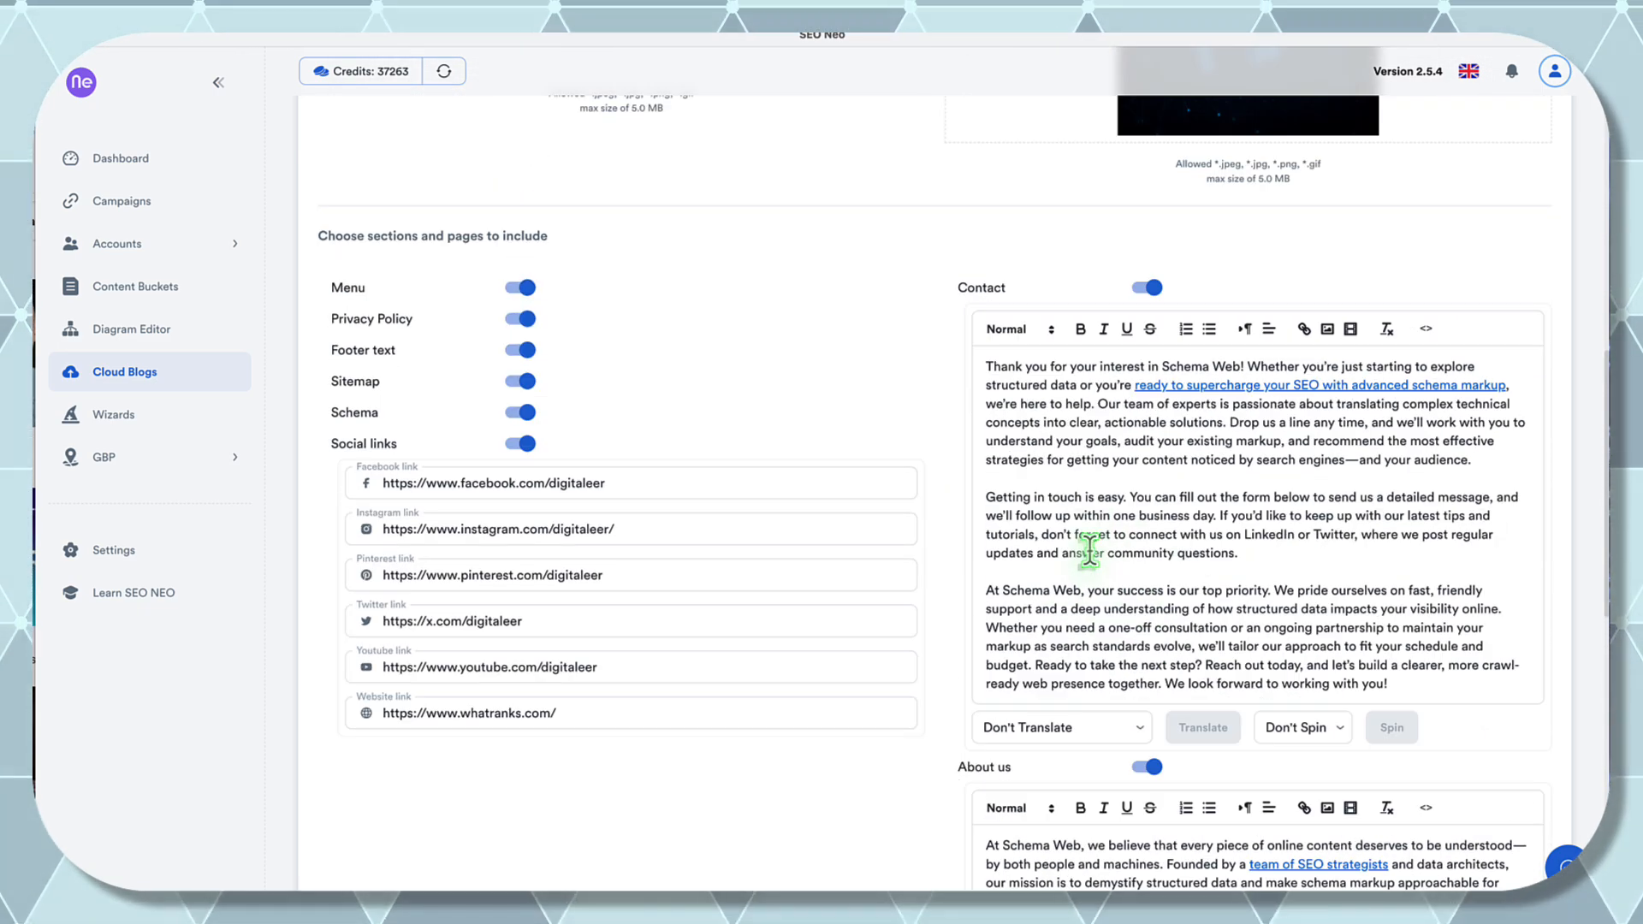
{"action": "scroll", "coordinate": [1089, 552], "scroll_direction": "down", "scroll_amount": 5}
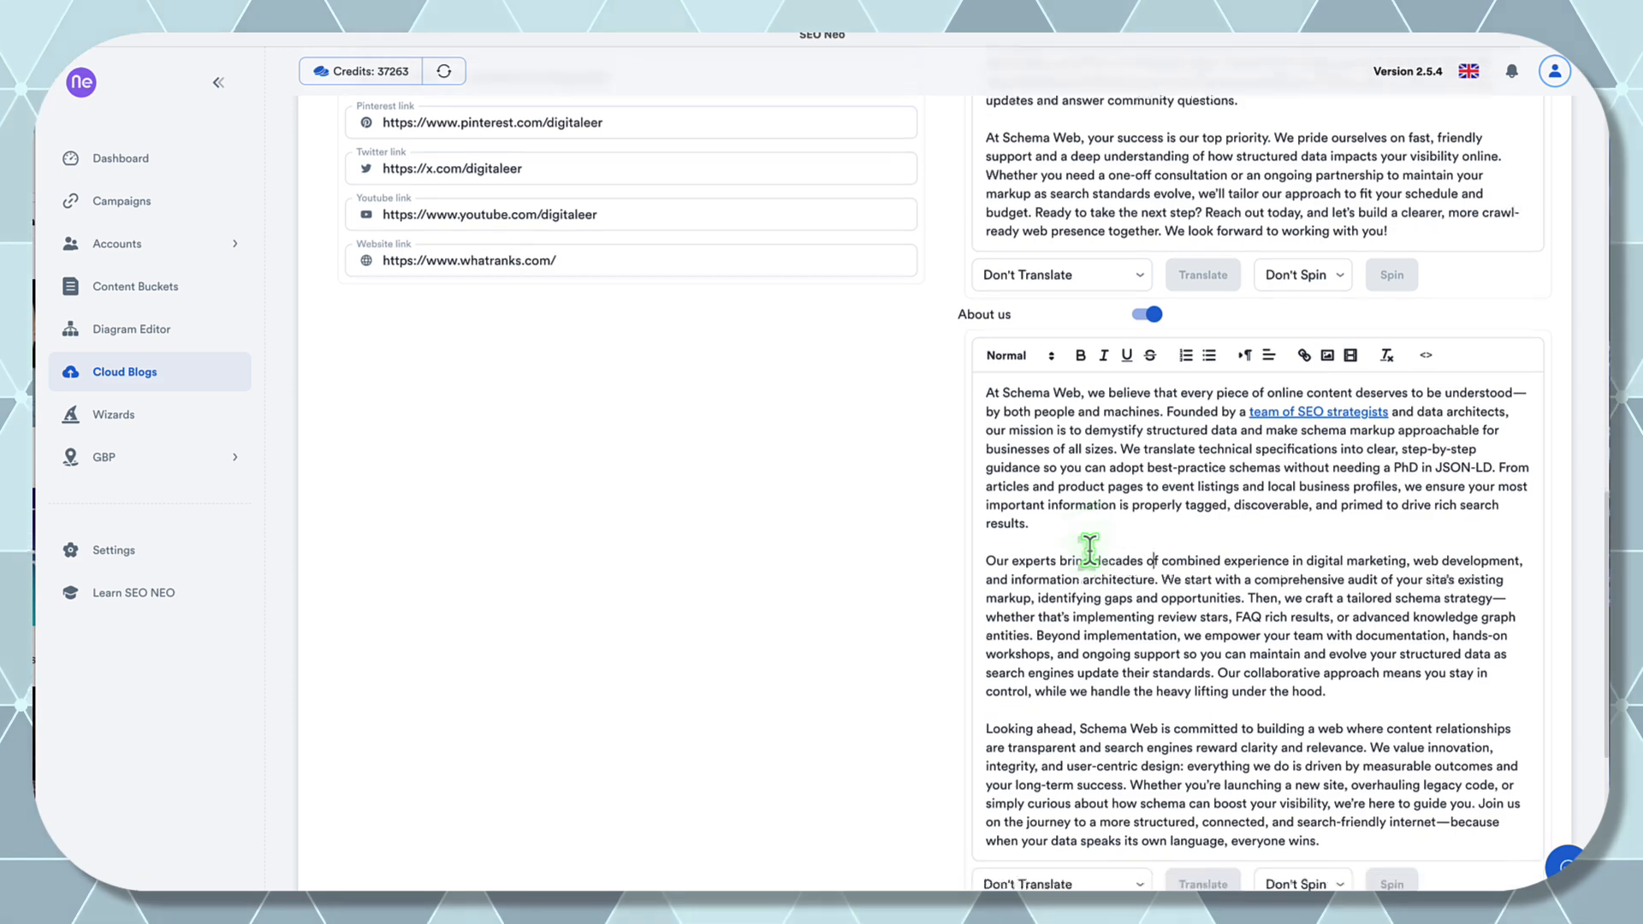
{"action": "scroll", "coordinate": [1091, 552], "scroll_direction": "down", "scroll_amount": 1}
{"action": "scroll", "coordinate": [866, 539], "scroll_direction": "up", "scroll_amount": 7}
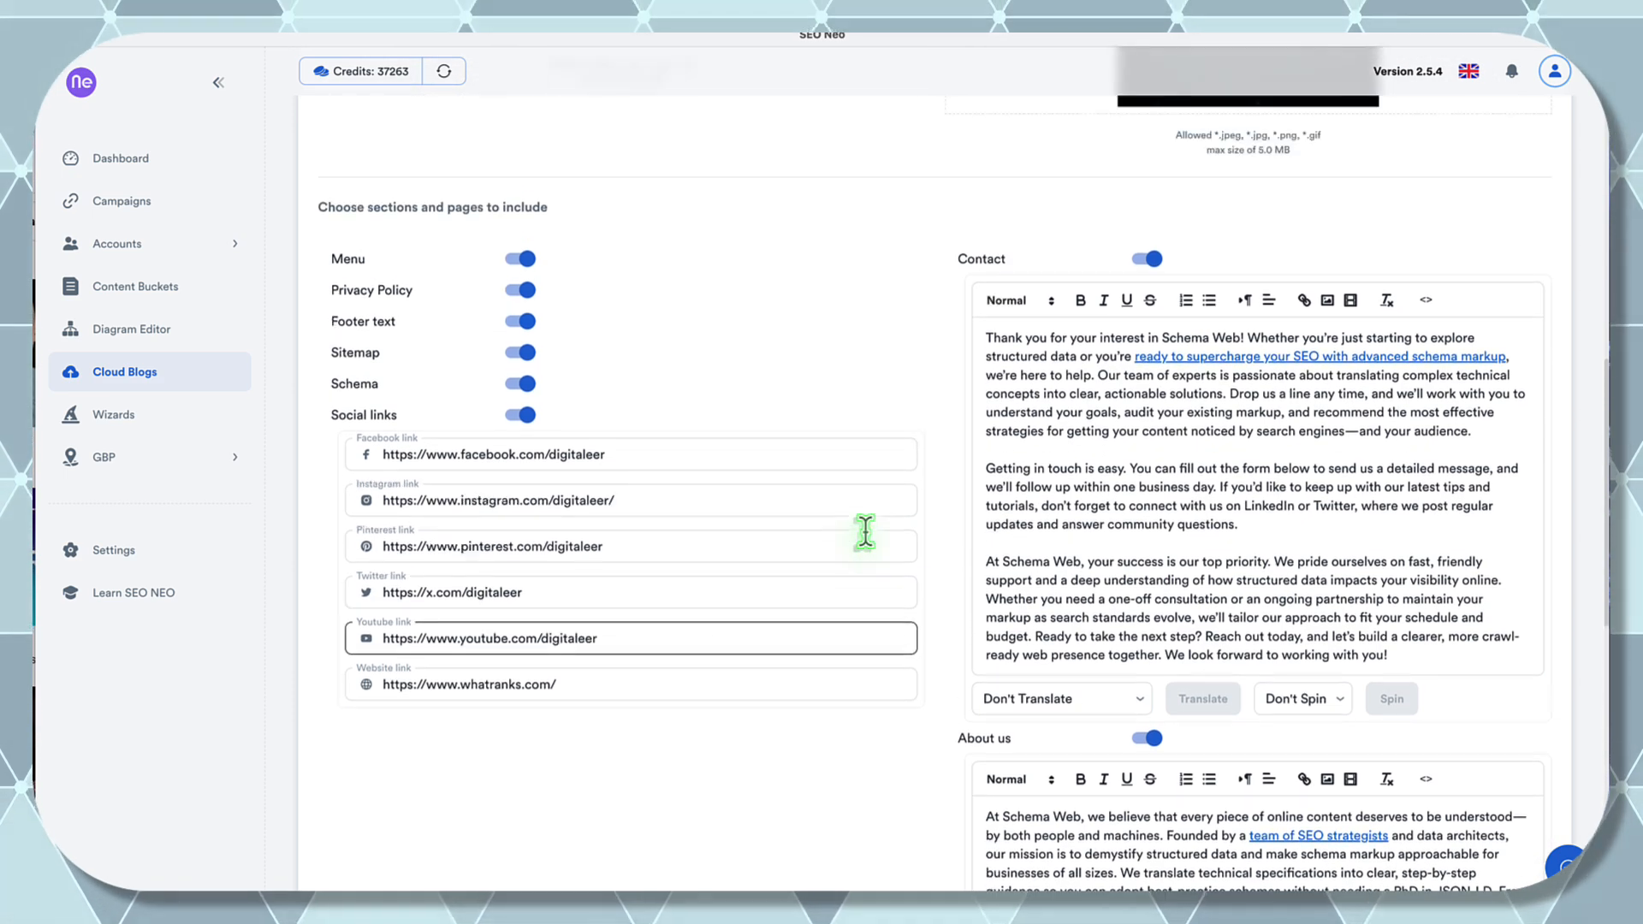
{"action": "scroll", "coordinate": [866, 531], "scroll_direction": "down", "scroll_amount": 4}
{"action": "scroll", "coordinate": [866, 531], "scroll_direction": "down", "scroll_amount": 5}
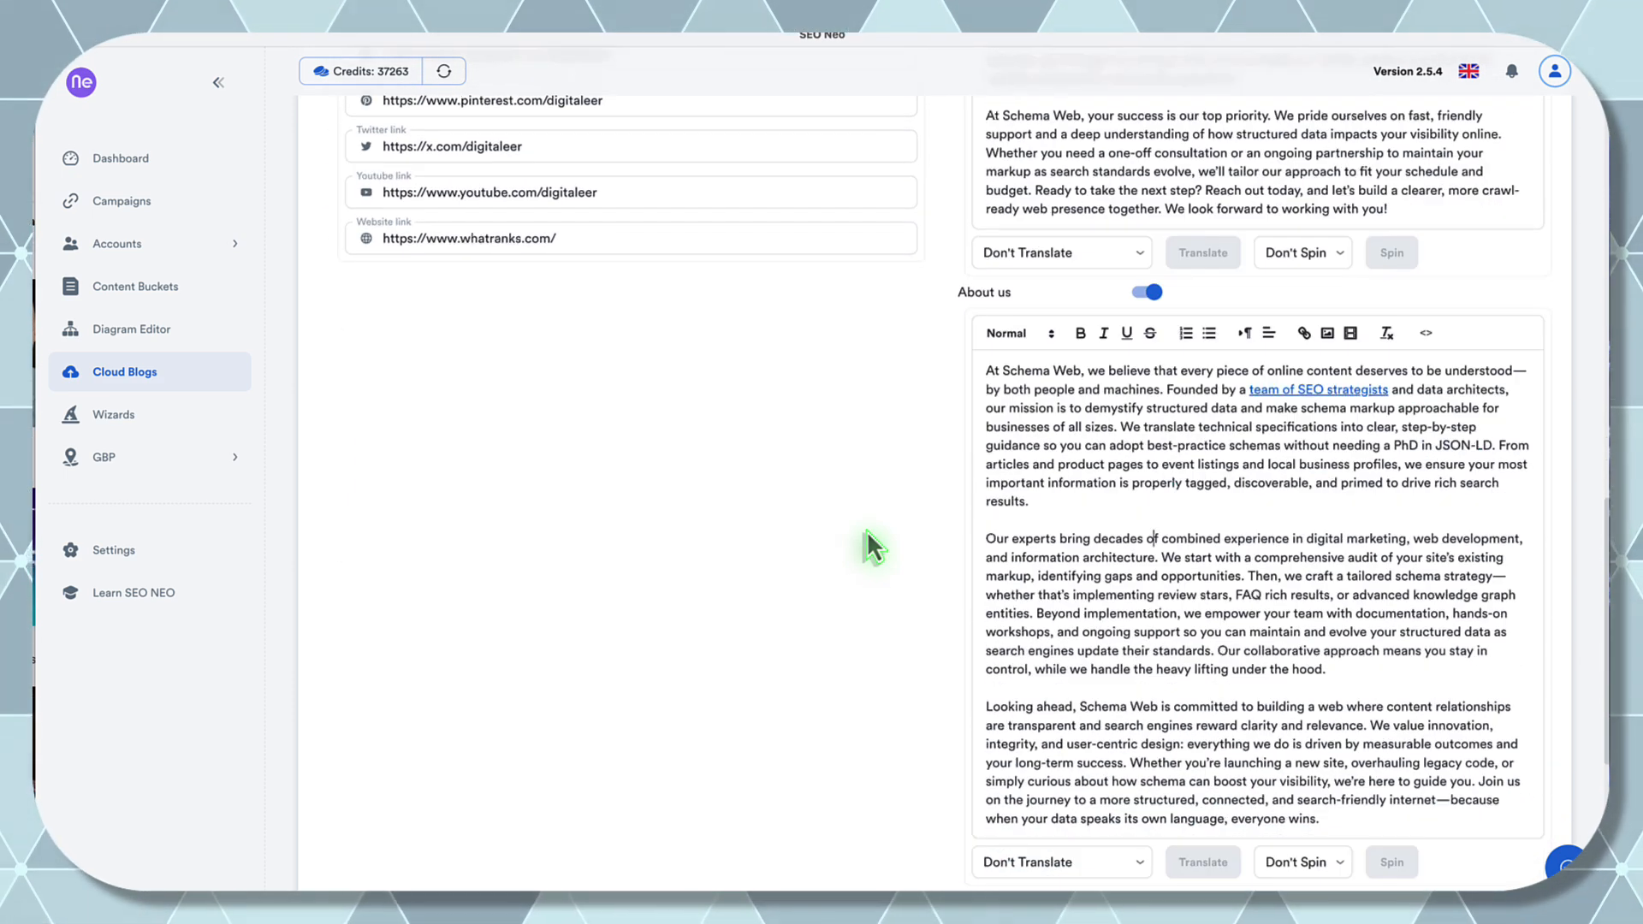
{"action": "scroll", "coordinate": [866, 531], "scroll_direction": "down", "scroll_amount": 1}
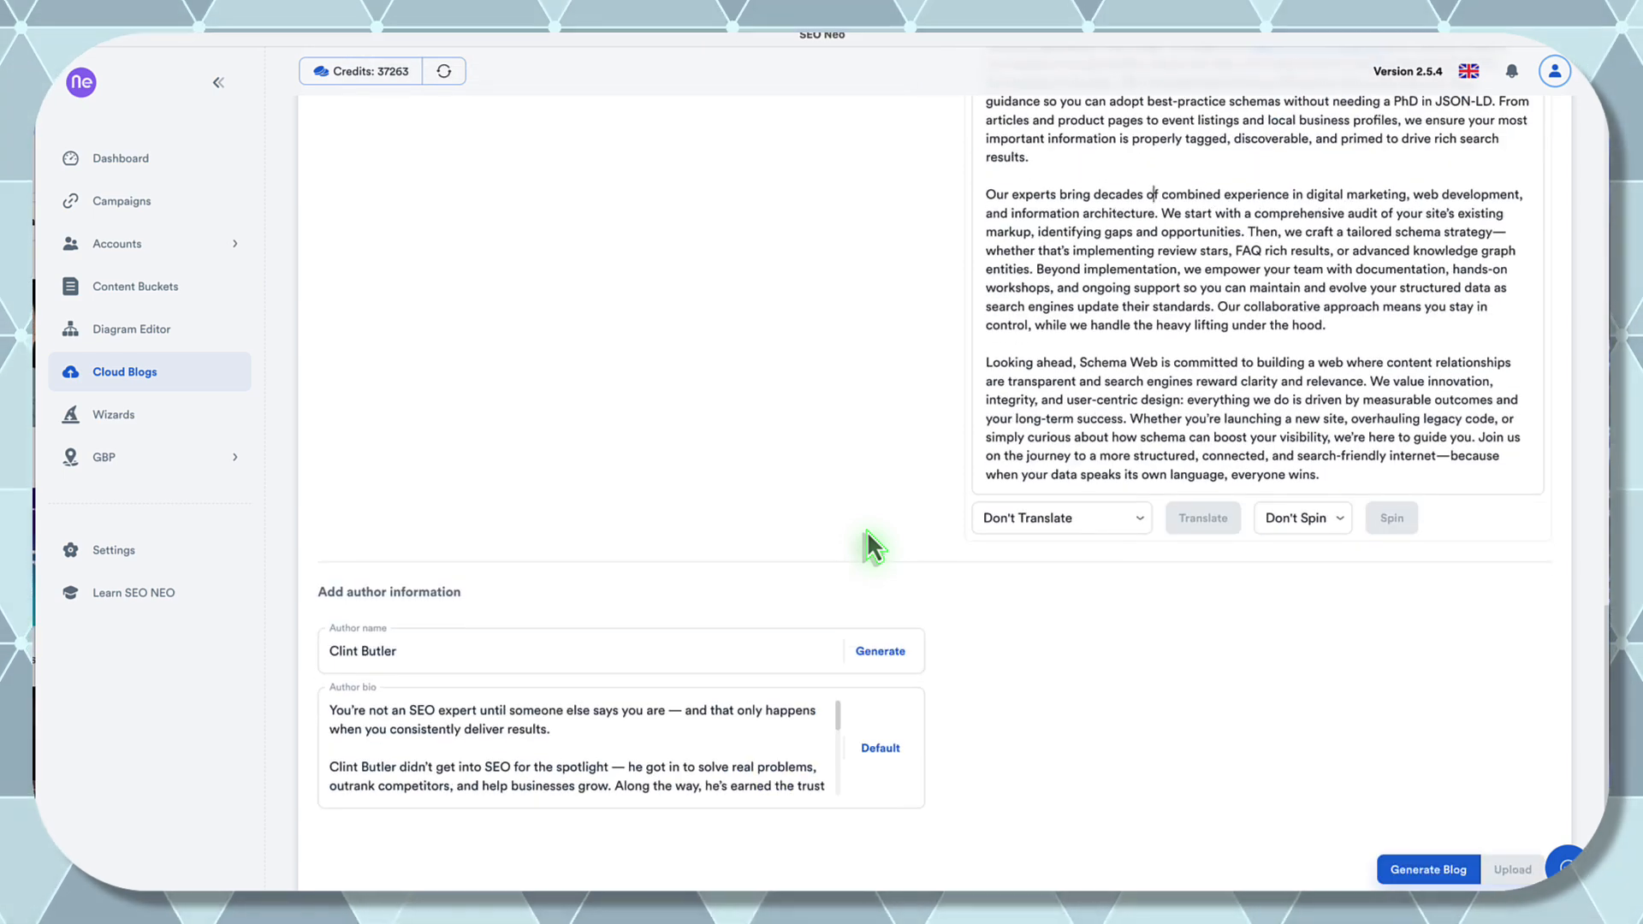
{"action": "scroll", "coordinate": [866, 531], "scroll_direction": "up", "scroll_amount": 6}
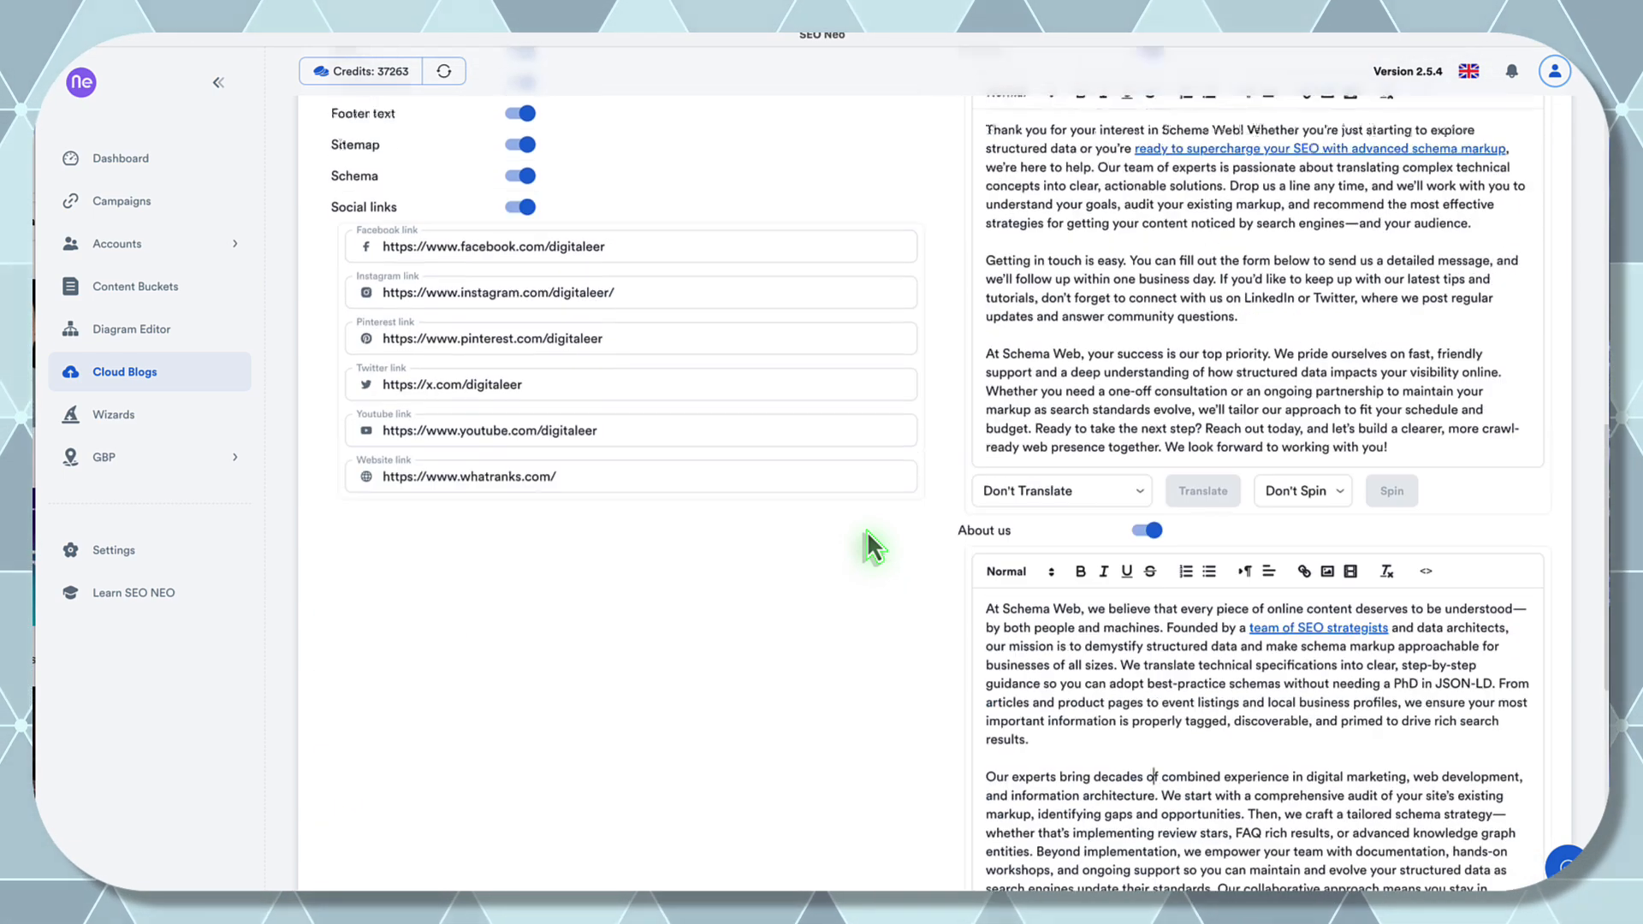
{"action": "scroll", "coordinate": [866, 530], "scroll_direction": "up", "scroll_amount": 1}
{"action": "scroll", "coordinate": [867, 528], "scroll_direction": "up", "scroll_amount": 1}
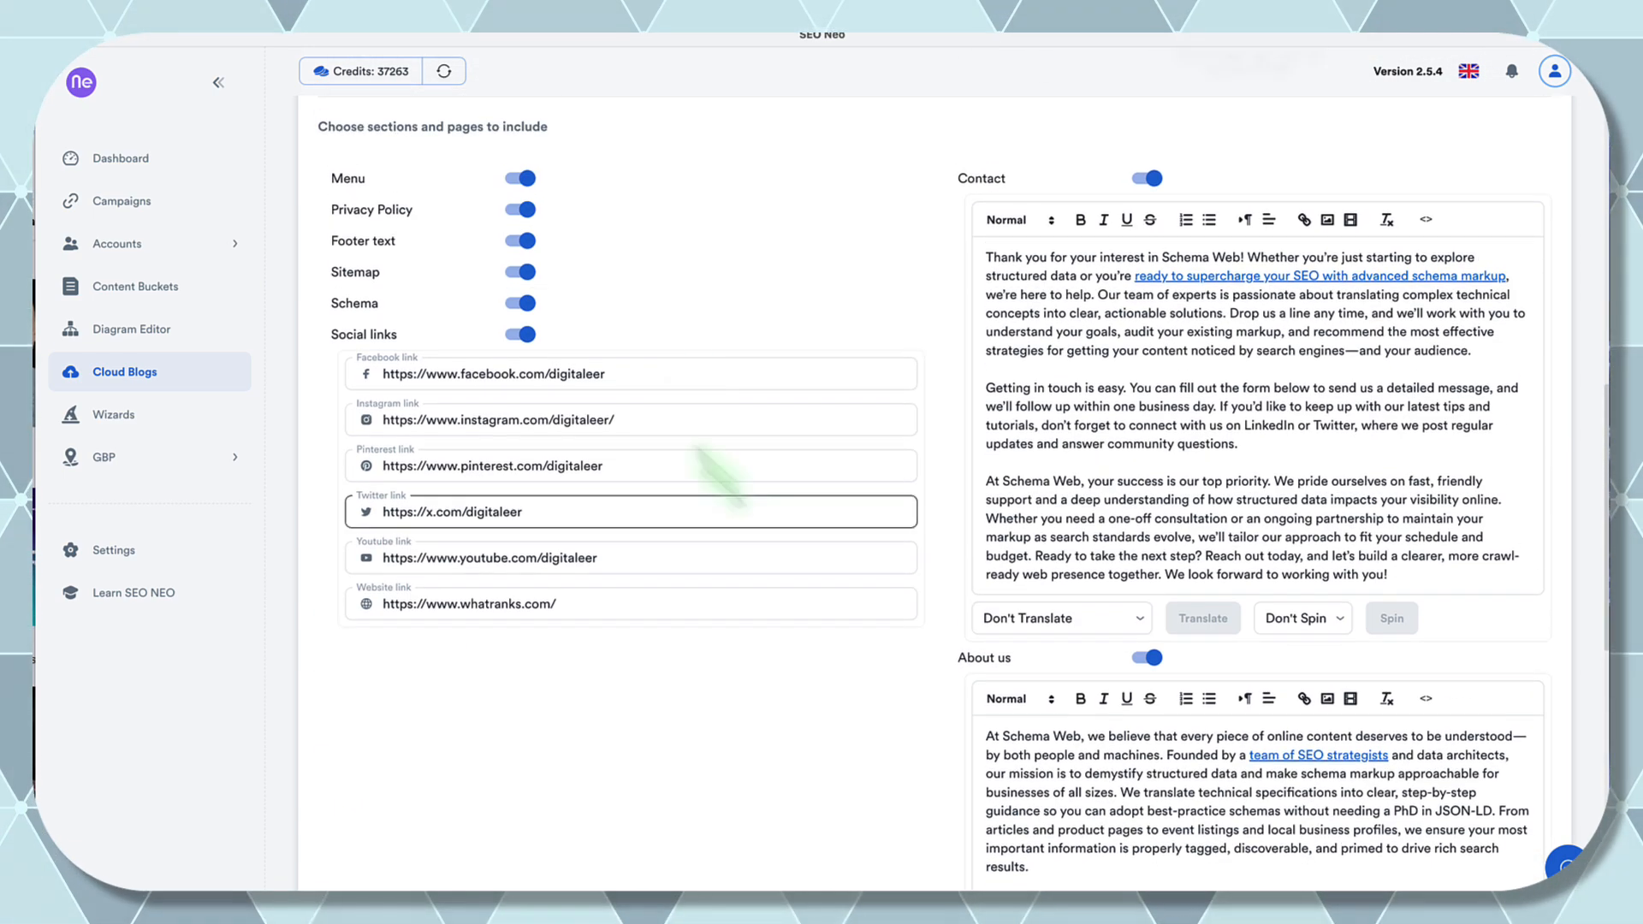
{"action": "scroll", "coordinate": [824, 695], "scroll_direction": "up", "scroll_amount": 5}
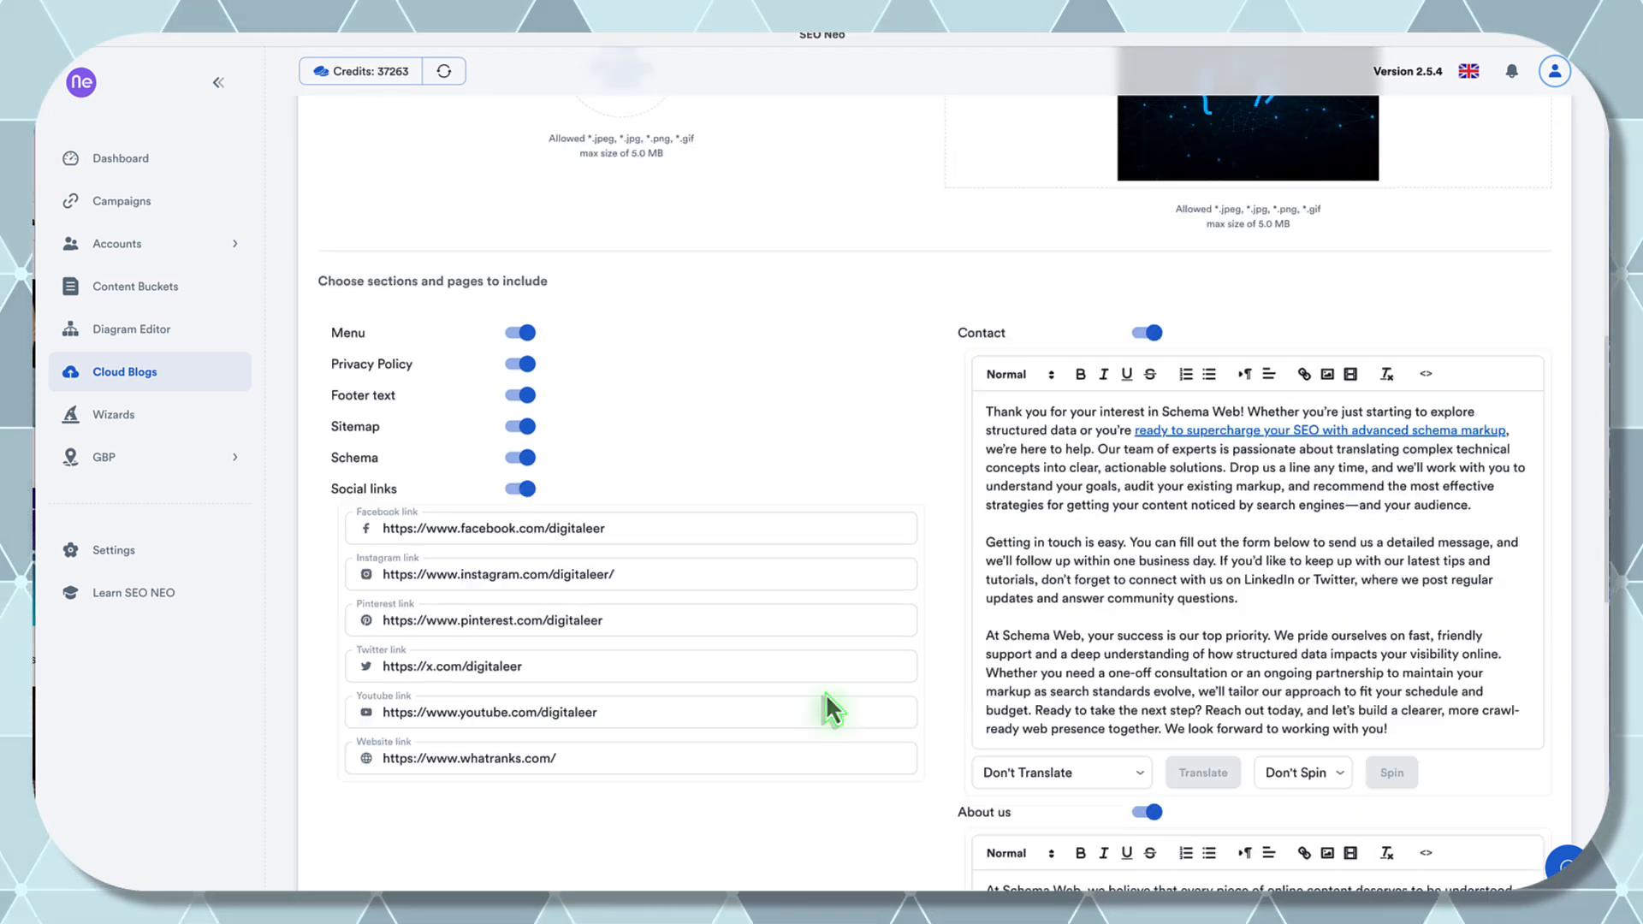
{"action": "scroll", "coordinate": [829, 688], "scroll_direction": "down", "scroll_amount": 2}
{"action": "scroll", "coordinate": [829, 686], "scroll_direction": "up", "scroll_amount": 7}
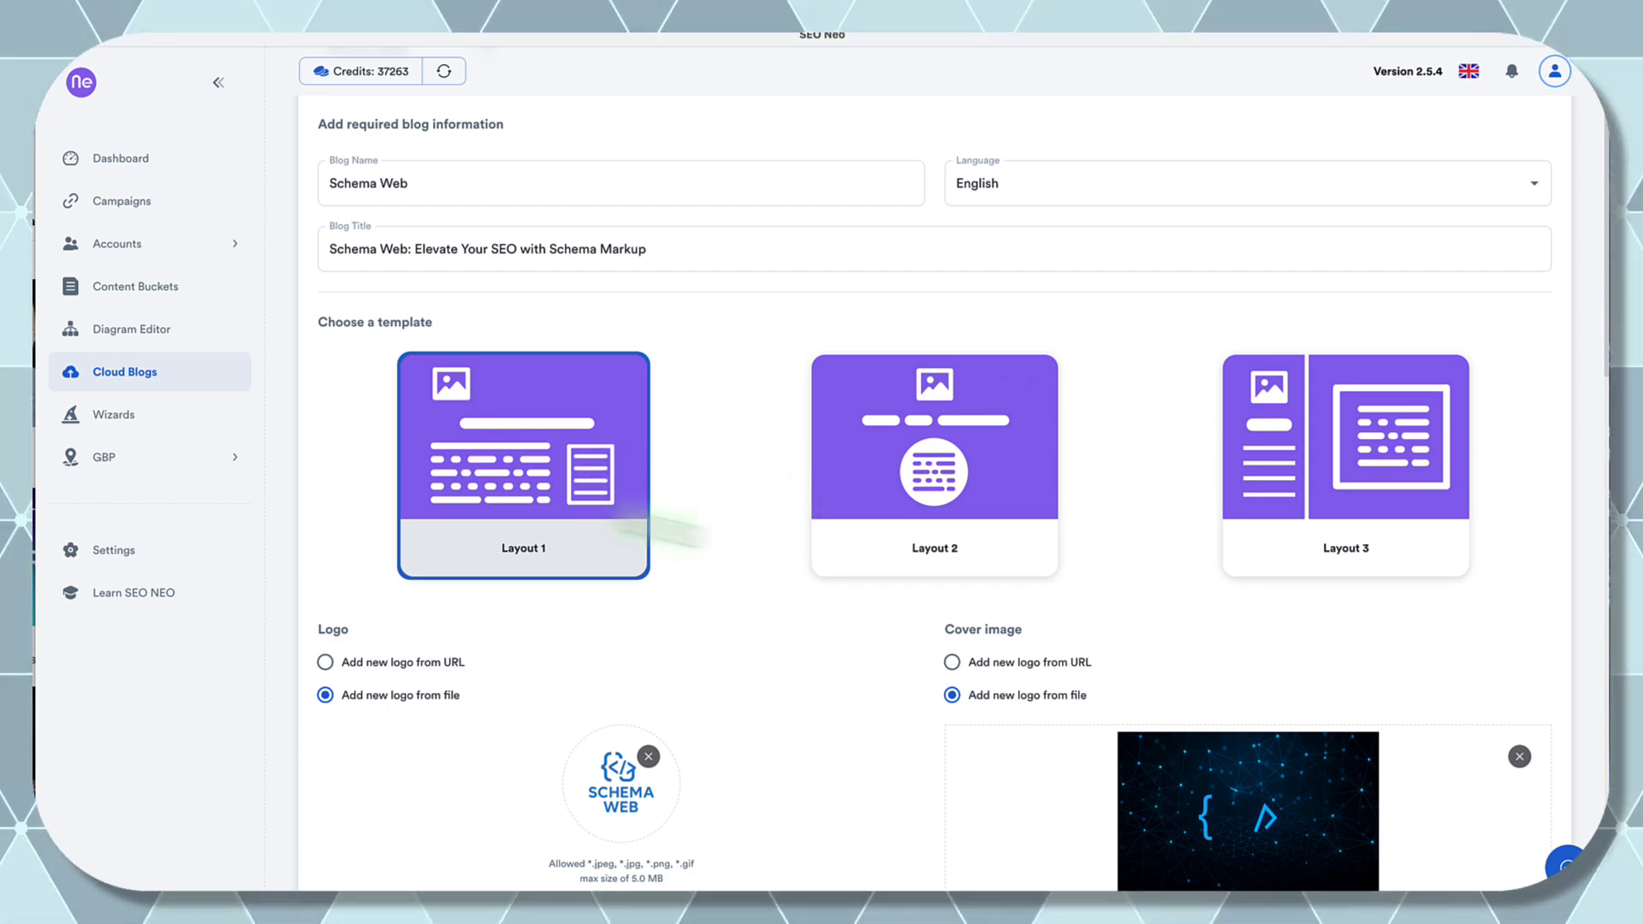
{"action": "left_click", "coordinate": [1368, 469]}
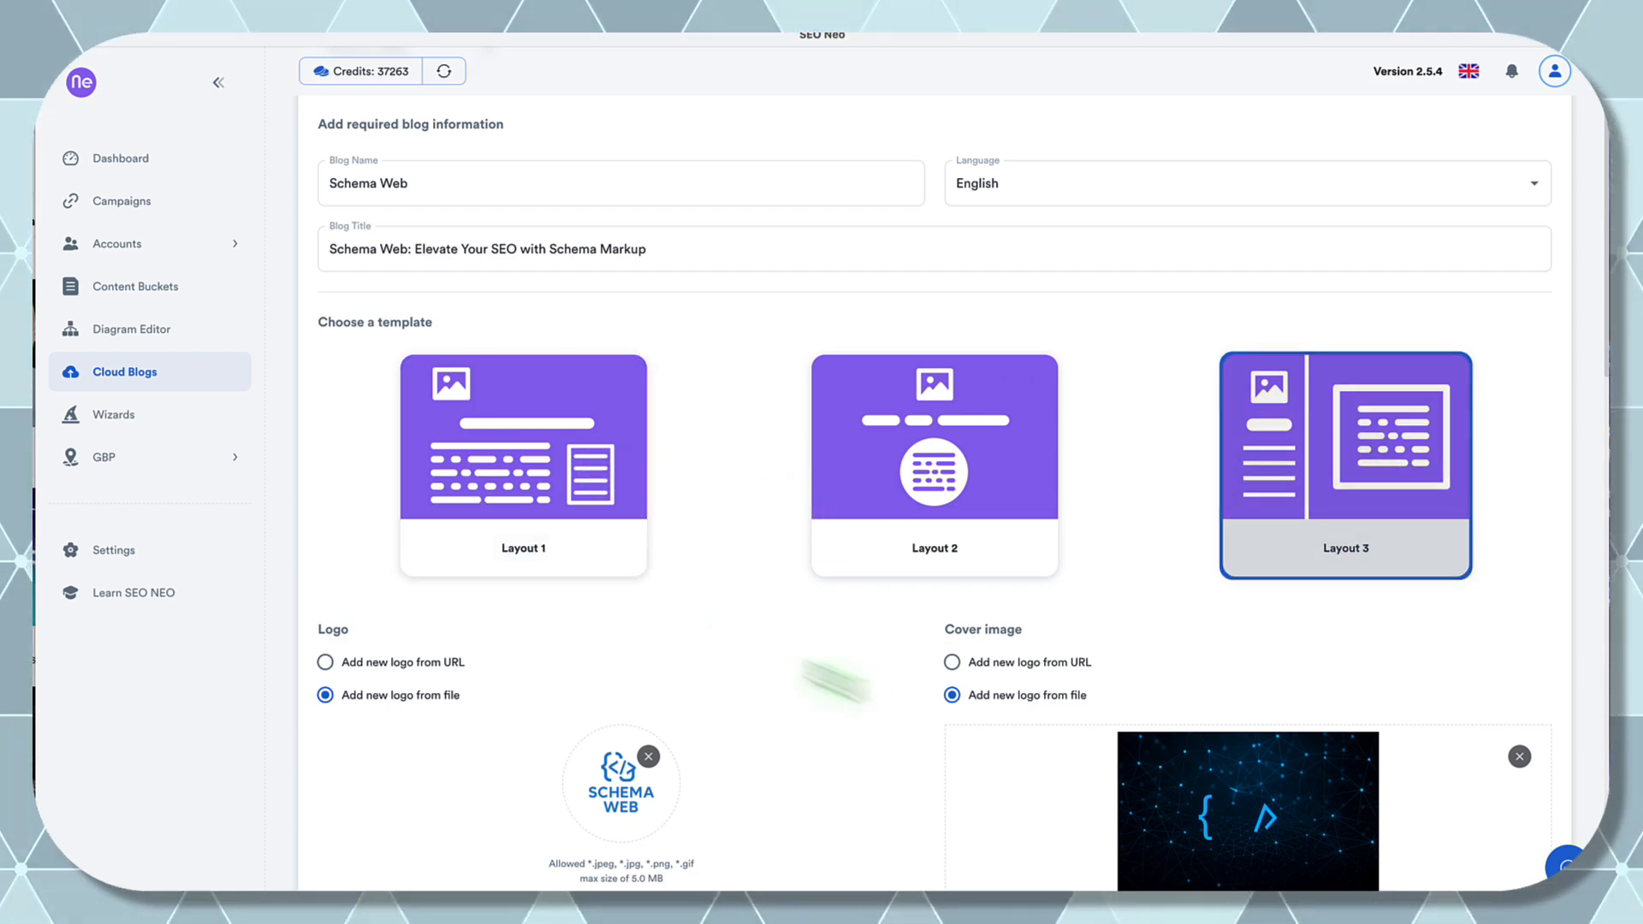
{"action": "left_click", "coordinate": [562, 530]}
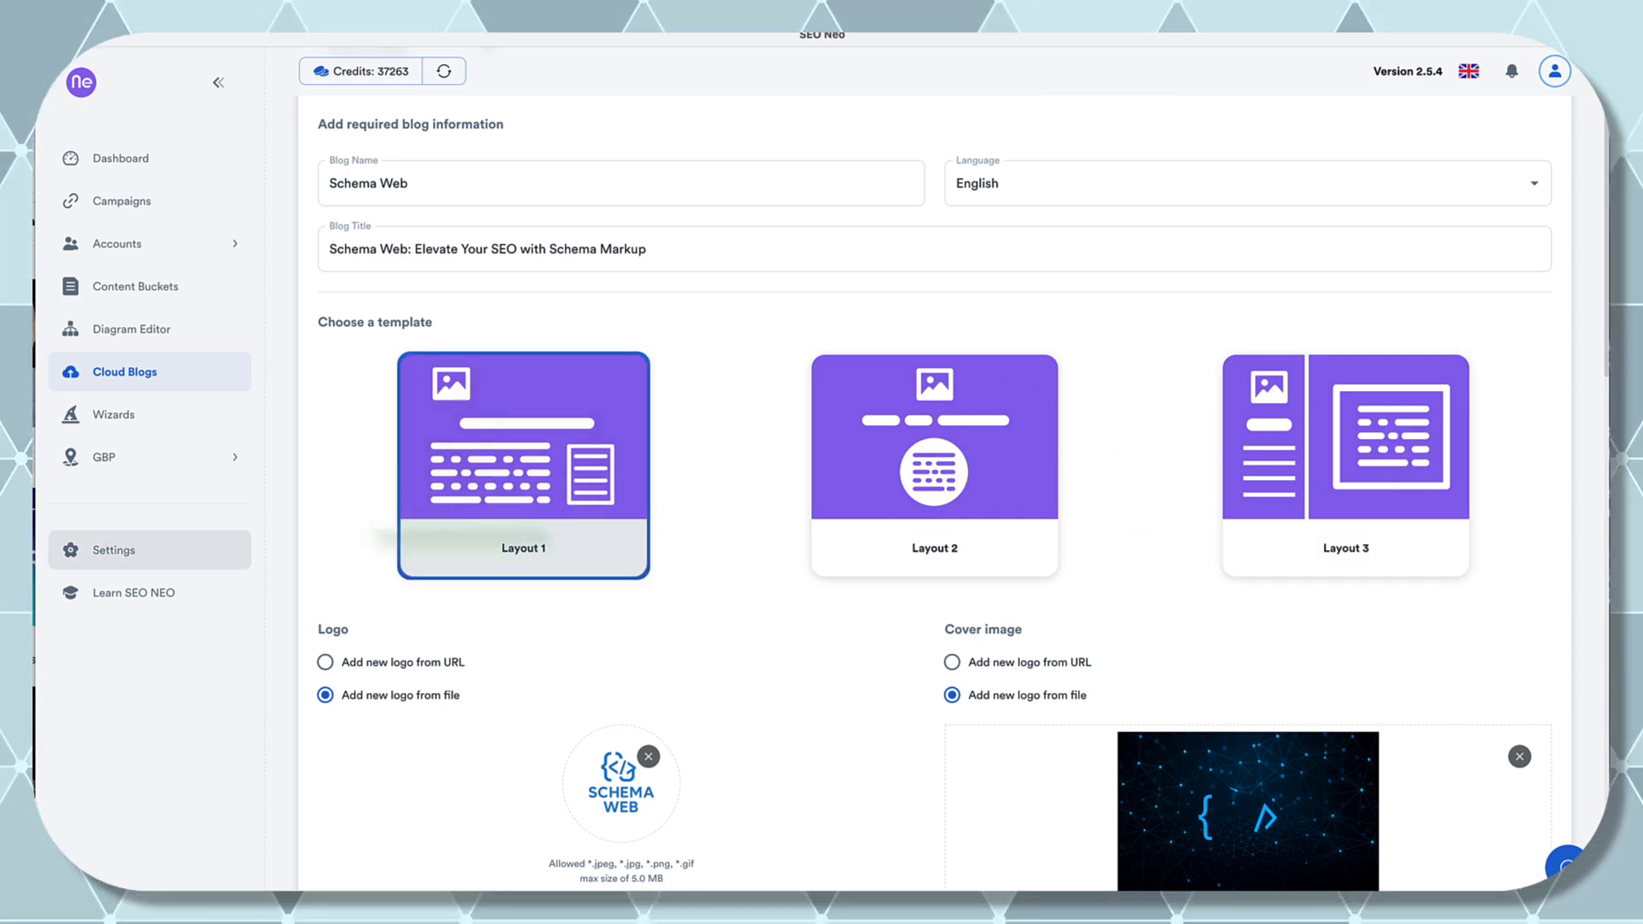
- Check the completed form from the blog identifier down to the author bio and generate the Schema Web blog
{"action": "scroll", "coordinate": [827, 637], "scroll_direction": "down", "scroll_amount": 12}
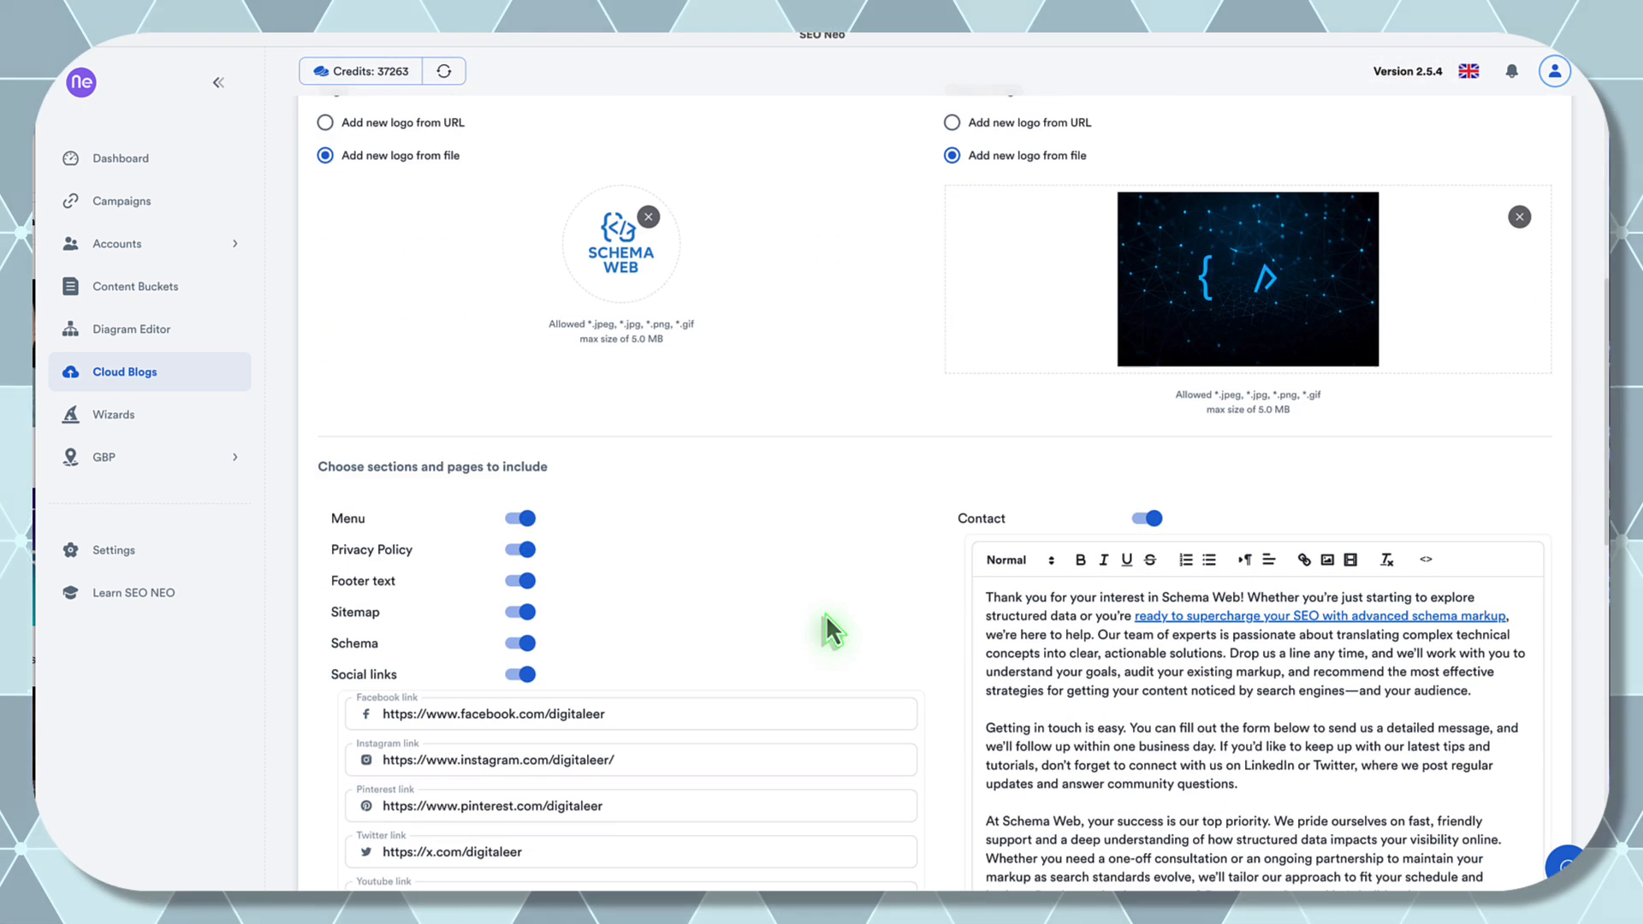
{"action": "scroll", "coordinate": [825, 617], "scroll_direction": "down", "scroll_amount": 5}
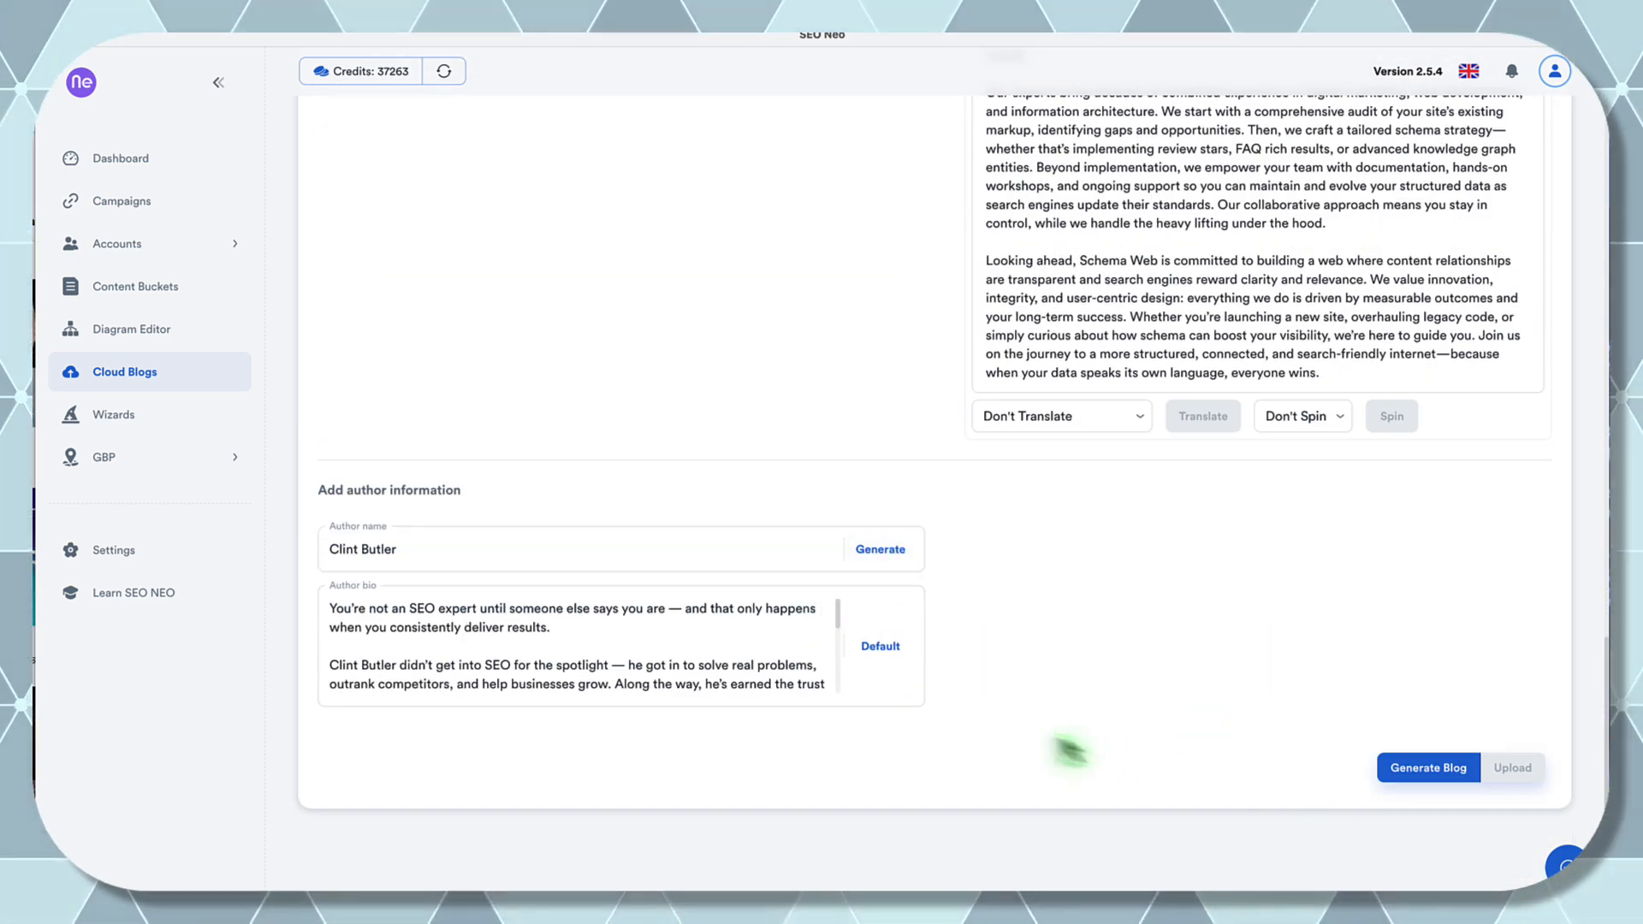
{"action": "scroll", "coordinate": [1069, 751], "scroll_direction": "up", "scroll_amount": 20}
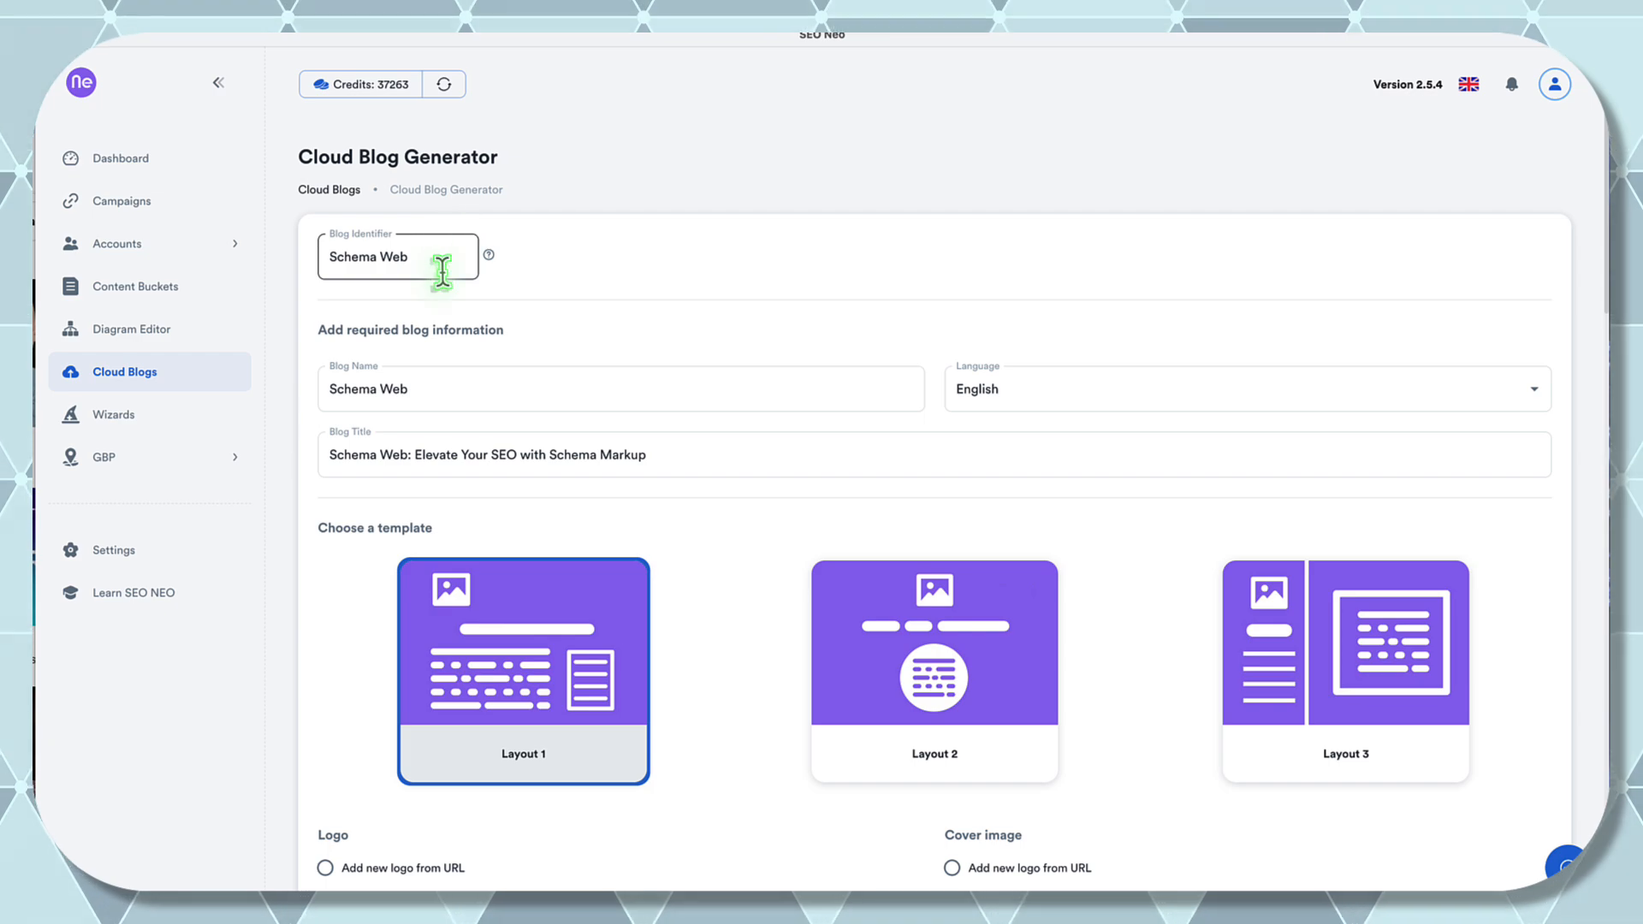
{"action": "scroll", "coordinate": [741, 638], "scroll_direction": "down", "scroll_amount": 20}
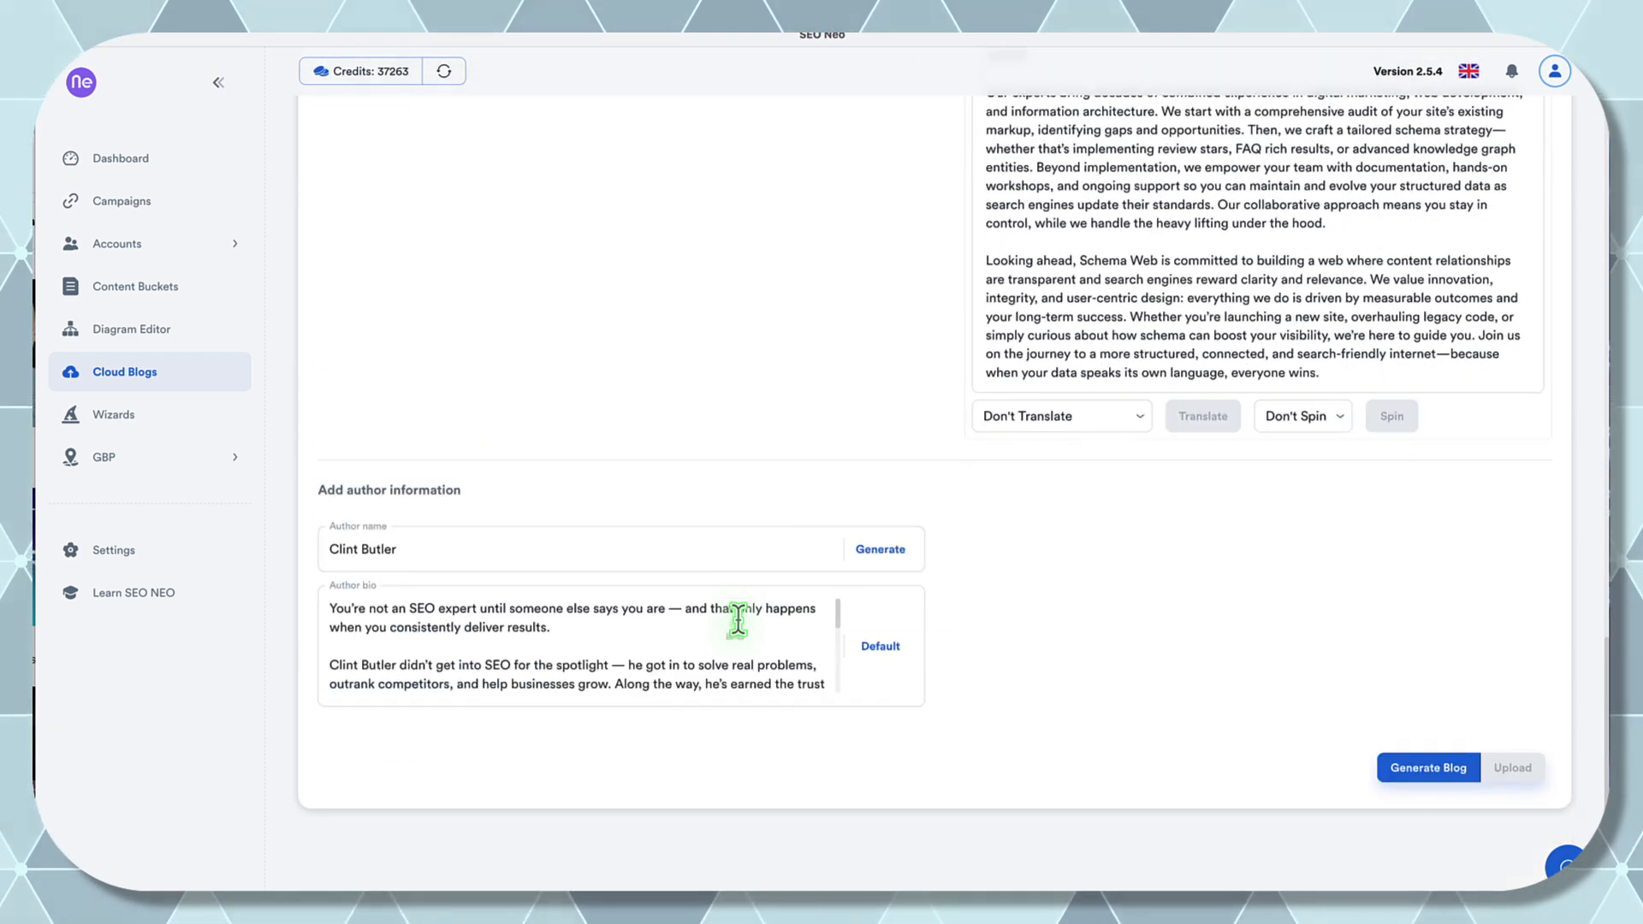
{"action": "left_click", "coordinate": [1452, 777]}
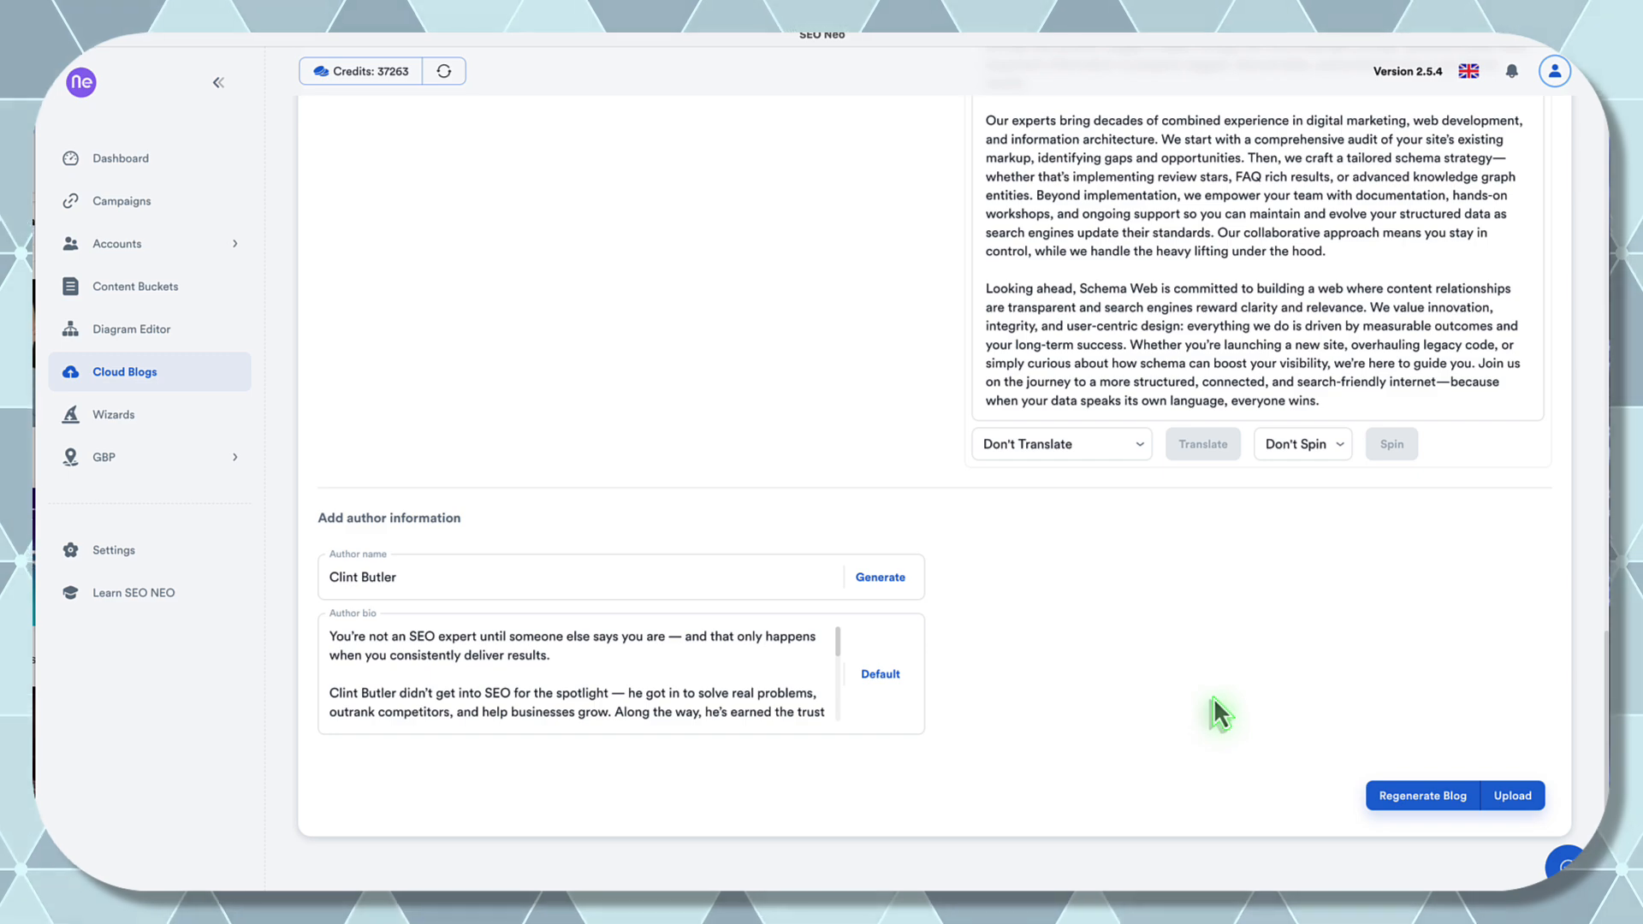
- Start uploading the generated blog and select My AWS as a destination with the US West (Oregon) region
{"action": "left_click", "coordinate": [1515, 796]}
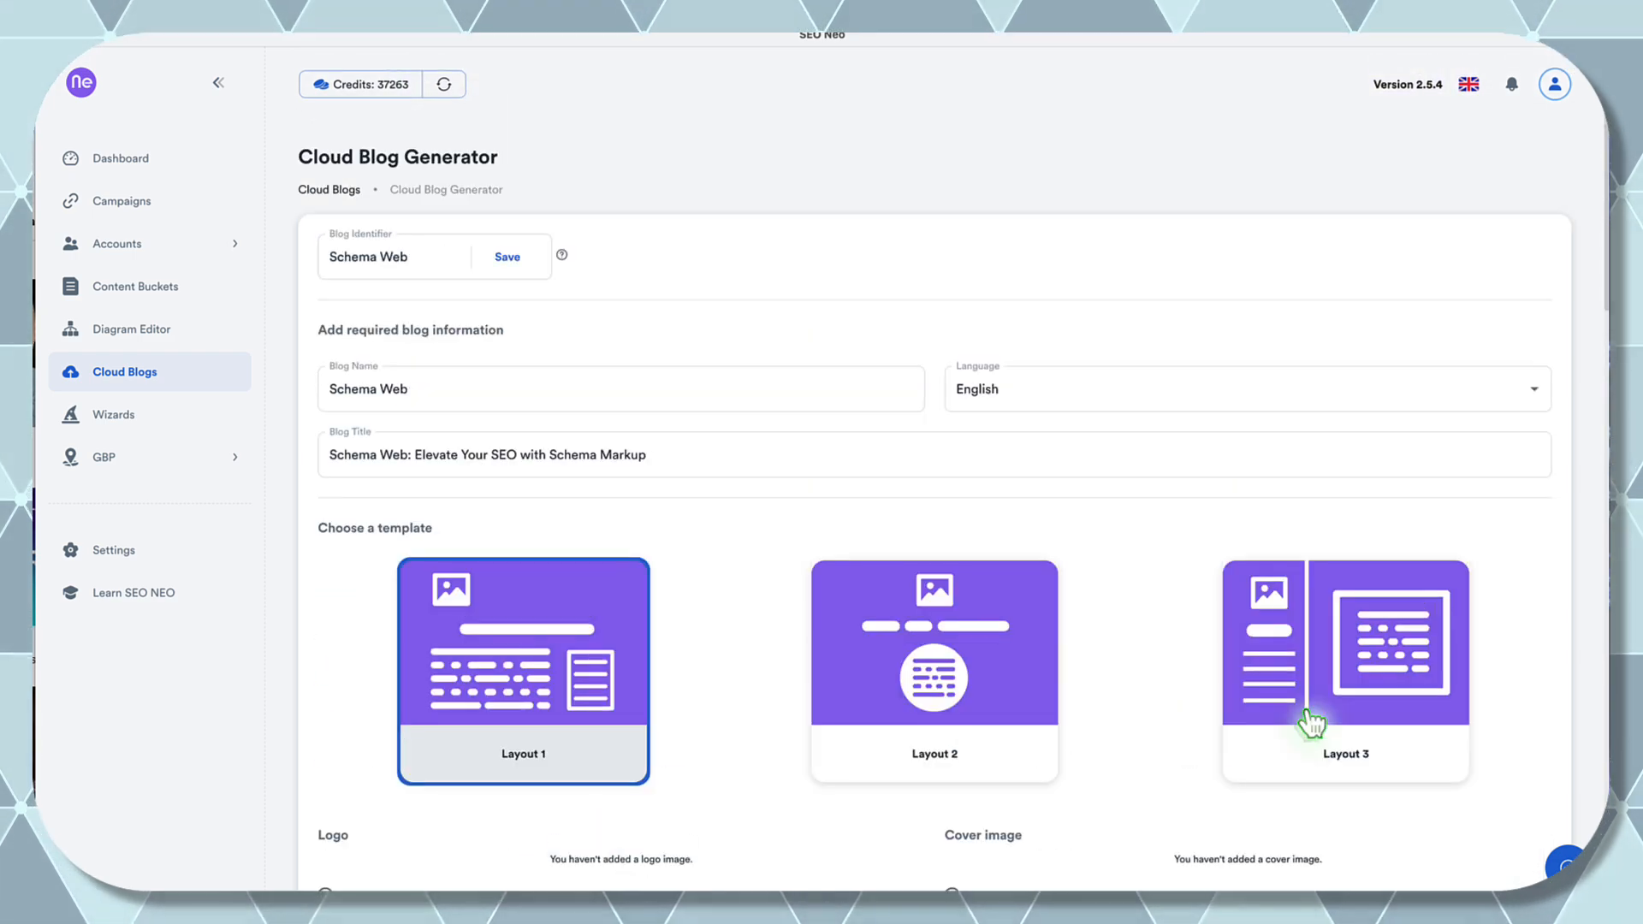
{"action": "scroll", "coordinate": [1312, 724], "scroll_direction": "down", "scroll_amount": 15}
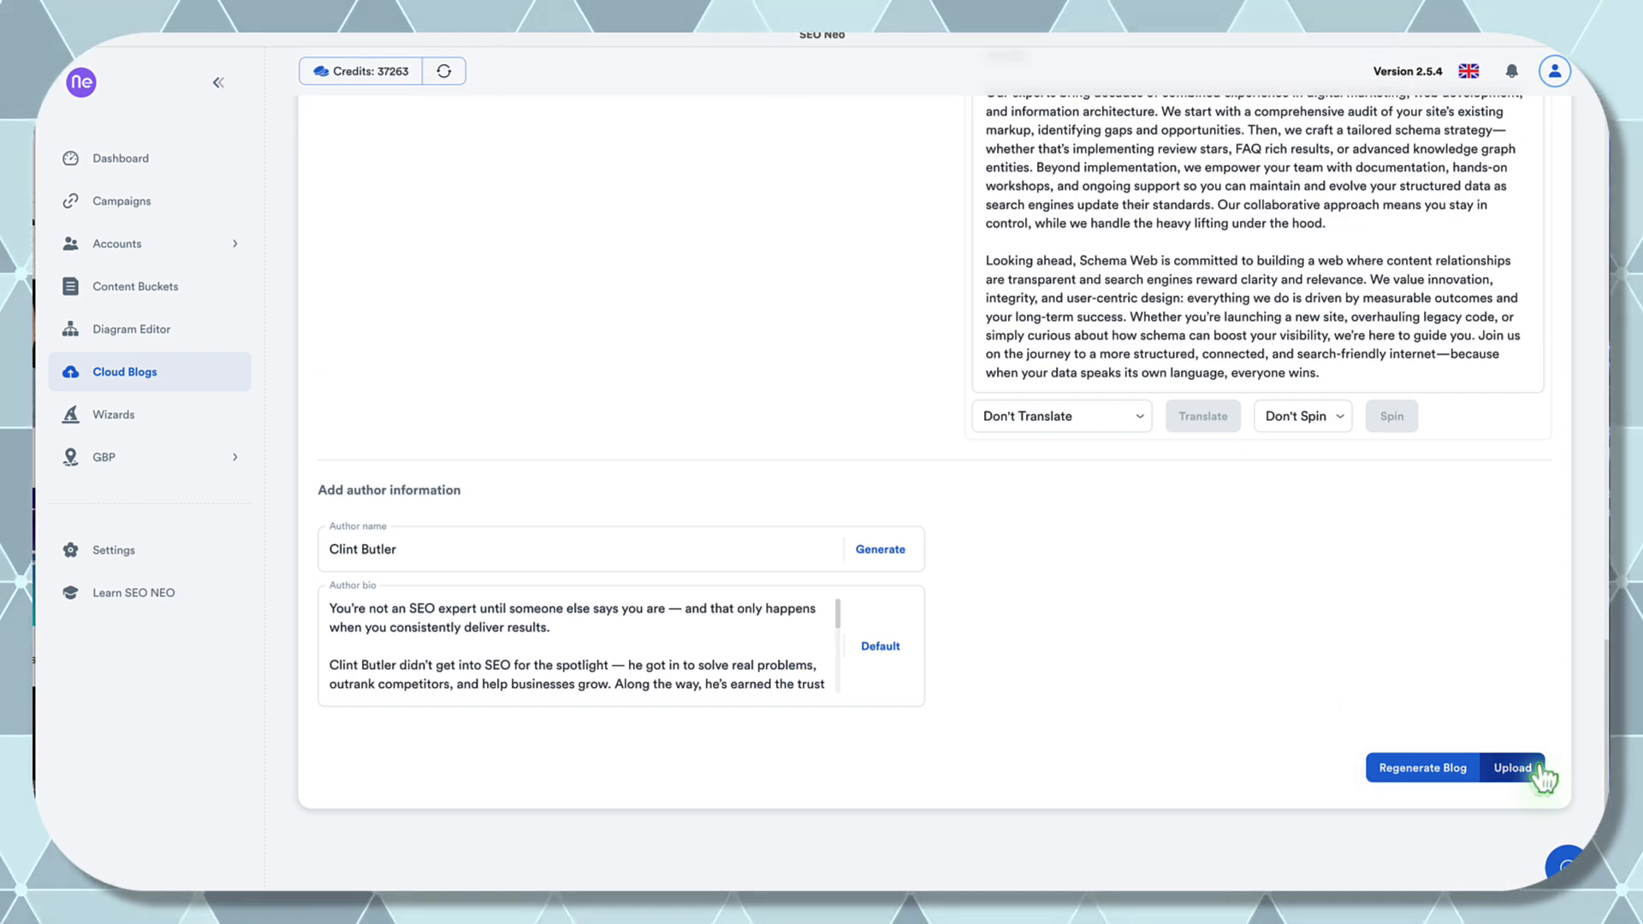
{"action": "left_click", "coordinate": [1532, 769]}
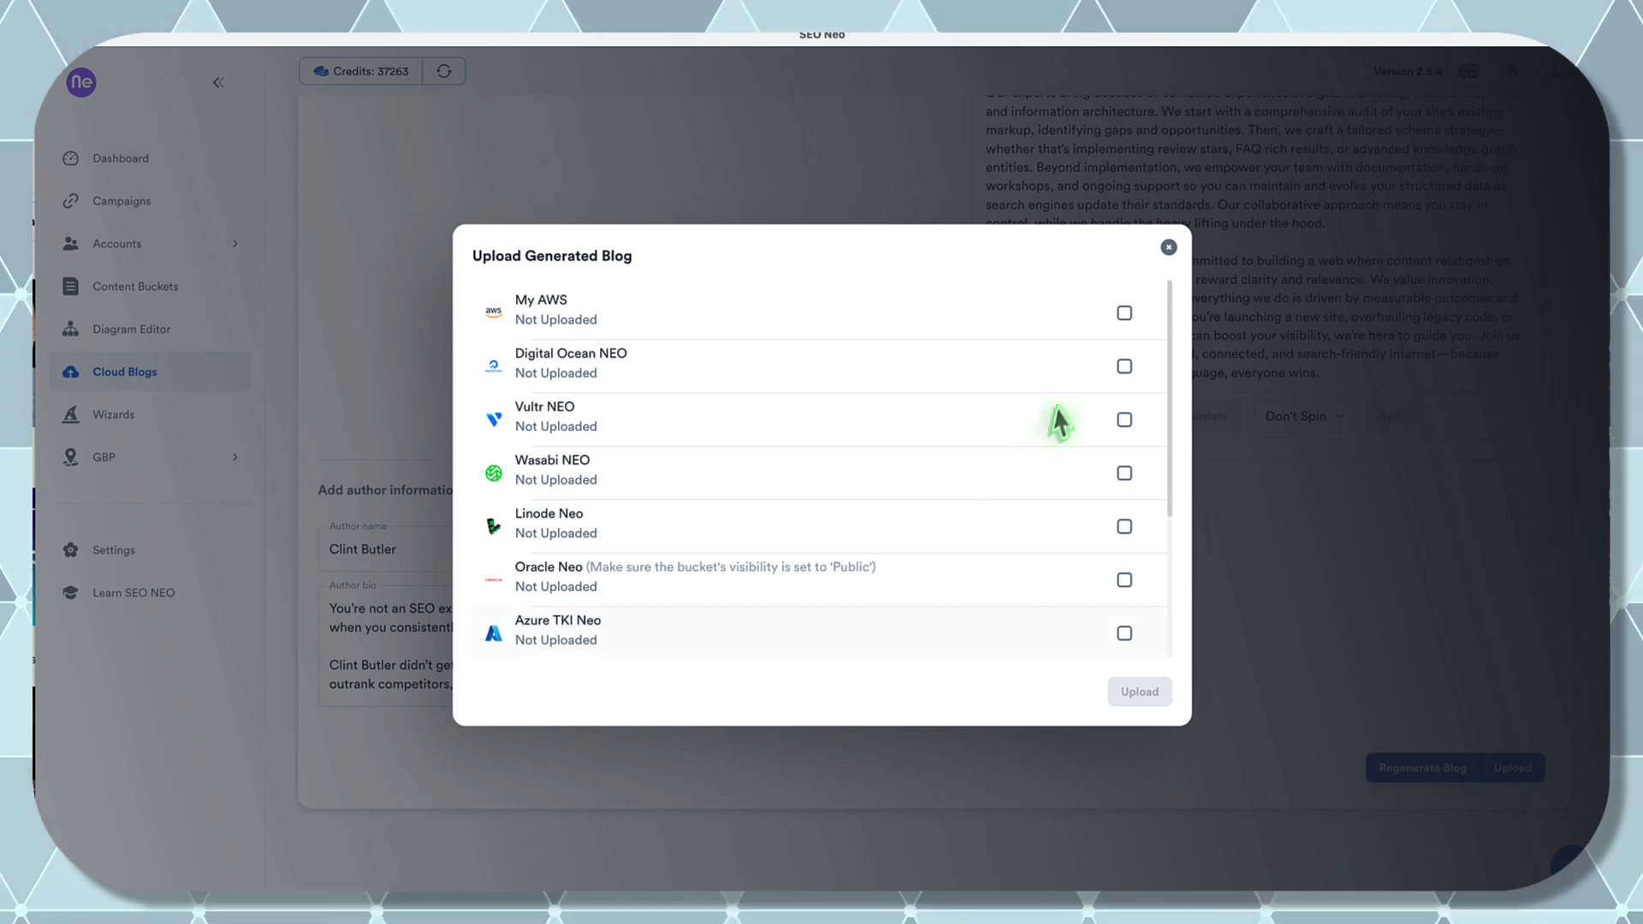
{"action": "left_click", "coordinate": [1125, 315]}
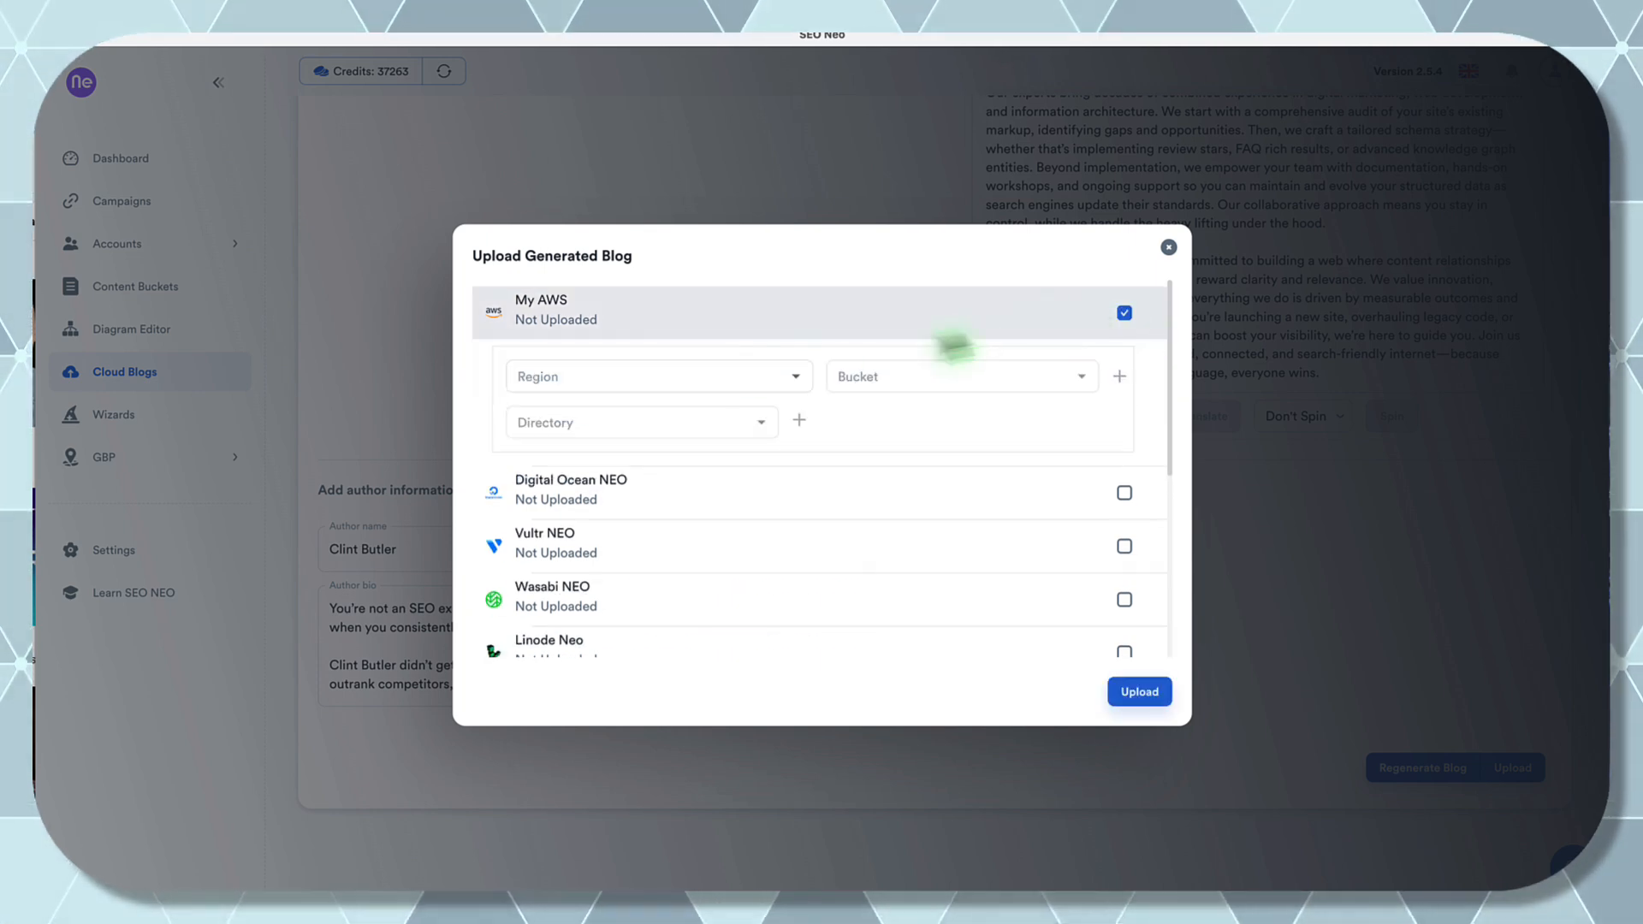
{"action": "left_click", "coordinate": [622, 378]}
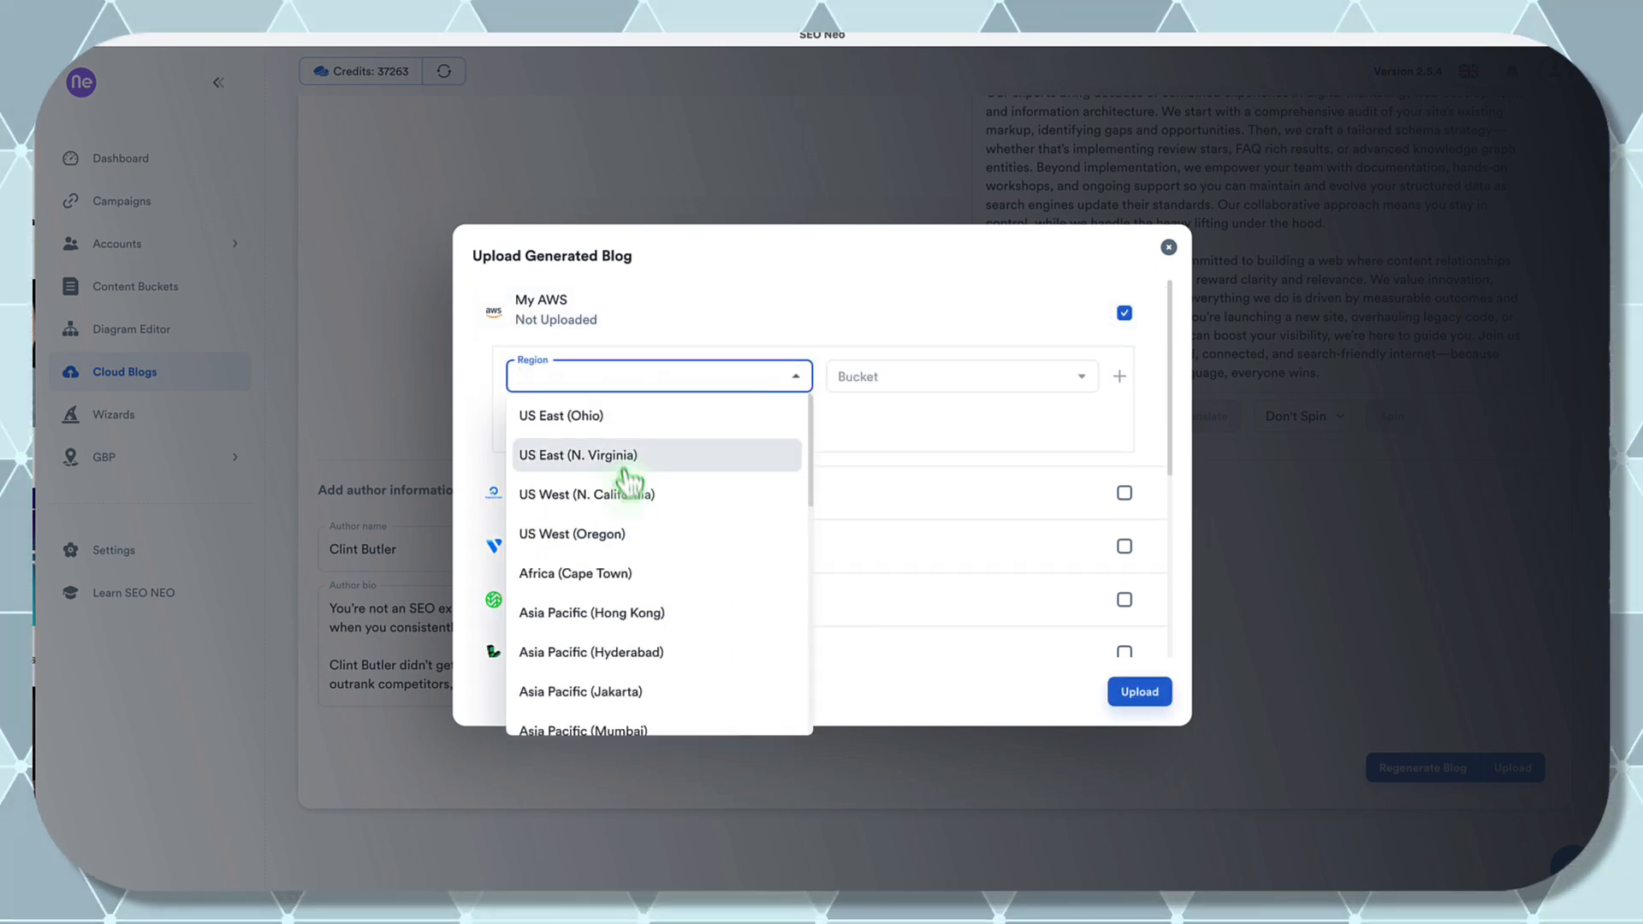
{"action": "left_click", "coordinate": [631, 534]}
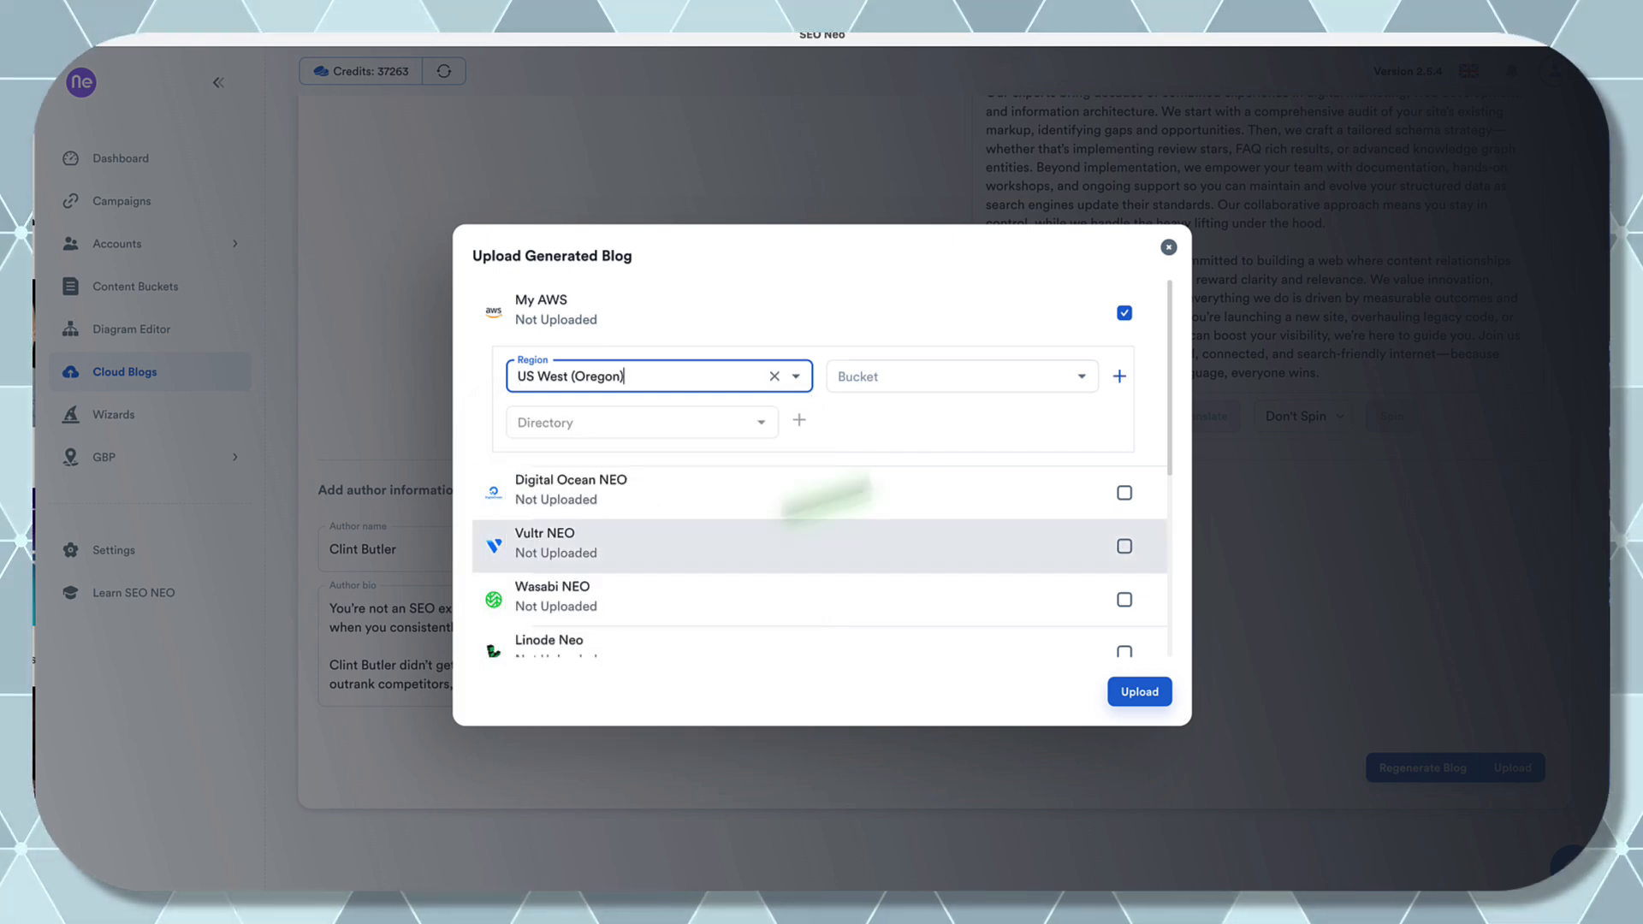
- Try to create a new bucket named schemaweb for the My AWS destination
{"action": "left_click", "coordinate": [931, 376]}
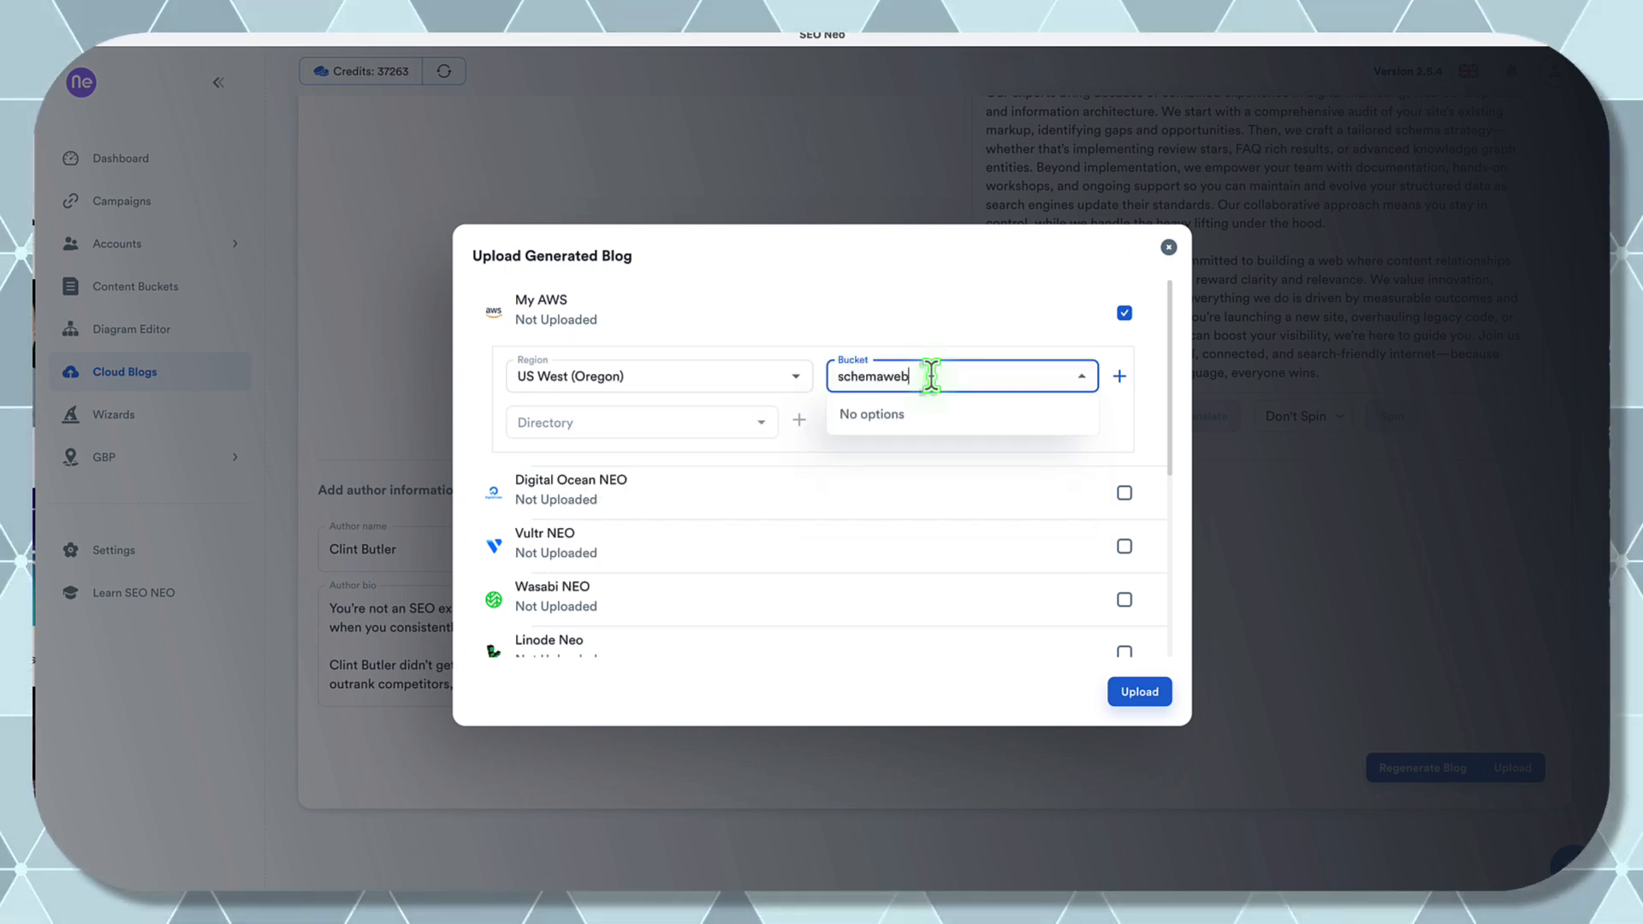
{"action": "key", "text": "super+a"}
{"action": "key", "text": "super+c"}
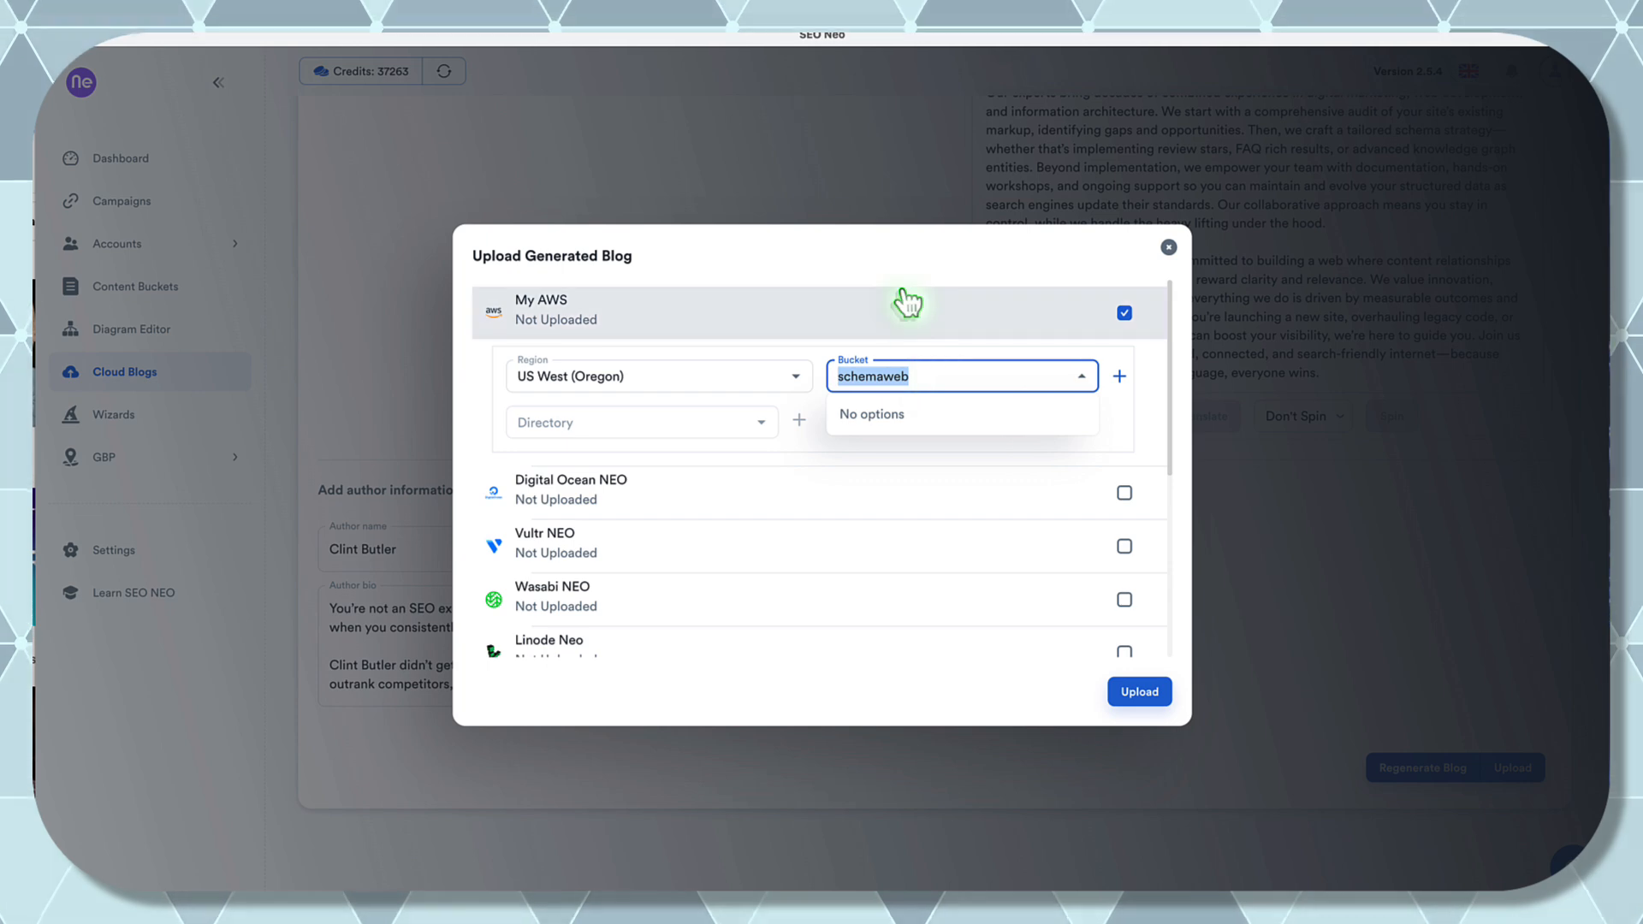
{"action": "left_click", "coordinate": [1111, 403]}
{"action": "left_click", "coordinate": [1118, 377]}
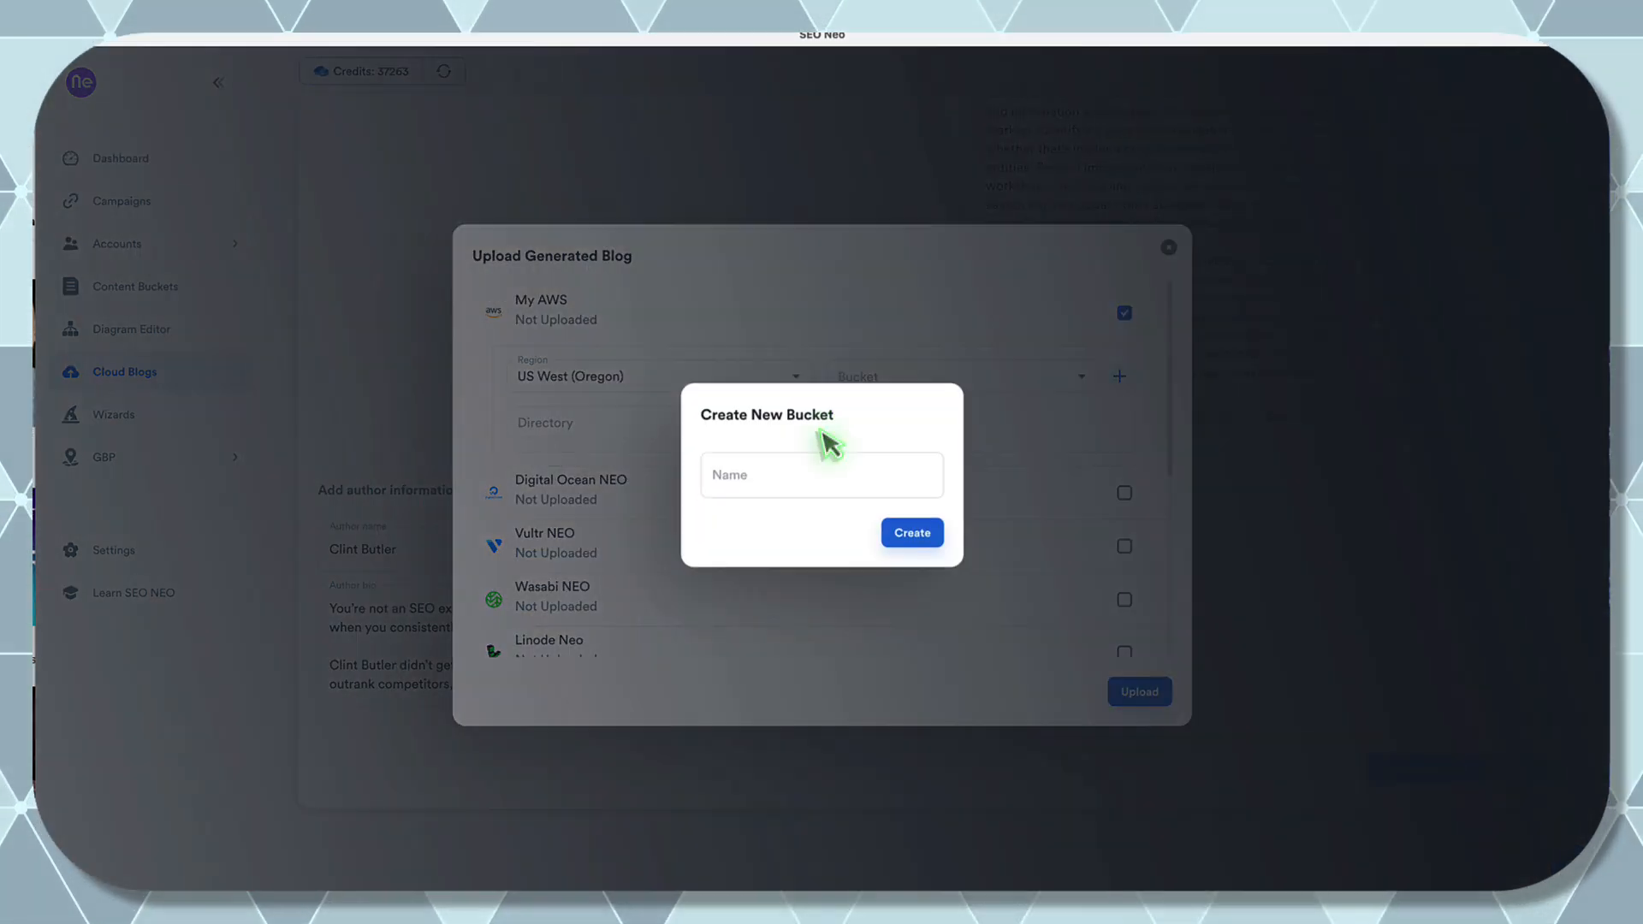
{"action": "key", "text": "super+v"}
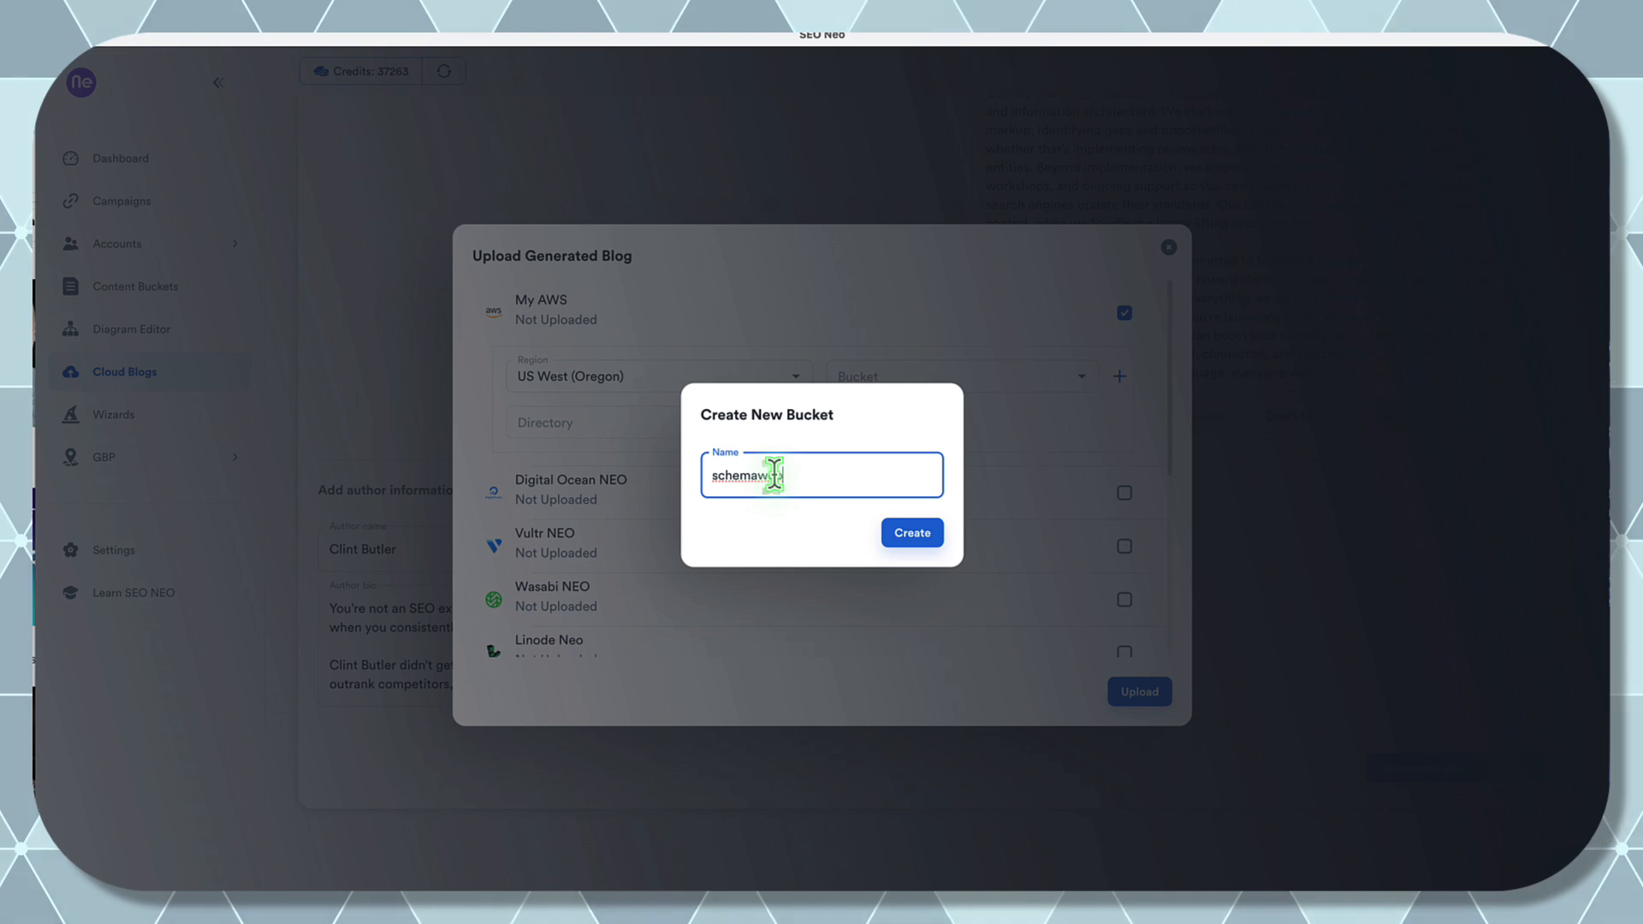
{"action": "left_click", "coordinate": [924, 543]}
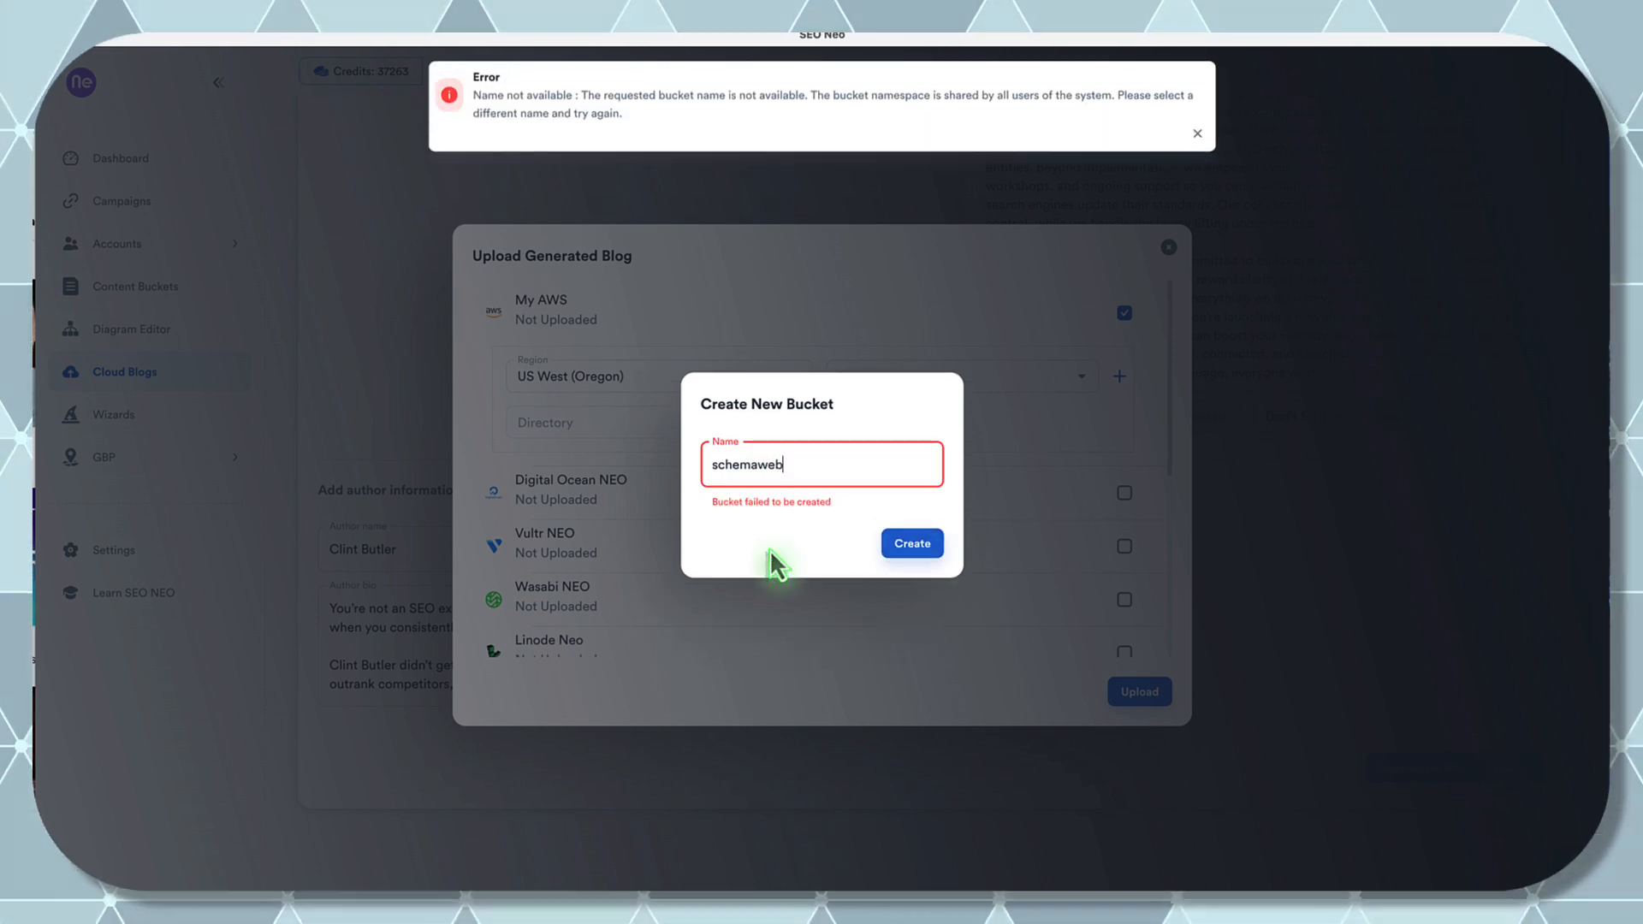
- Extend the new AWS bucket's name to schemawebmarkup and create the bucket
{"action": "left_click", "coordinate": [801, 466]}
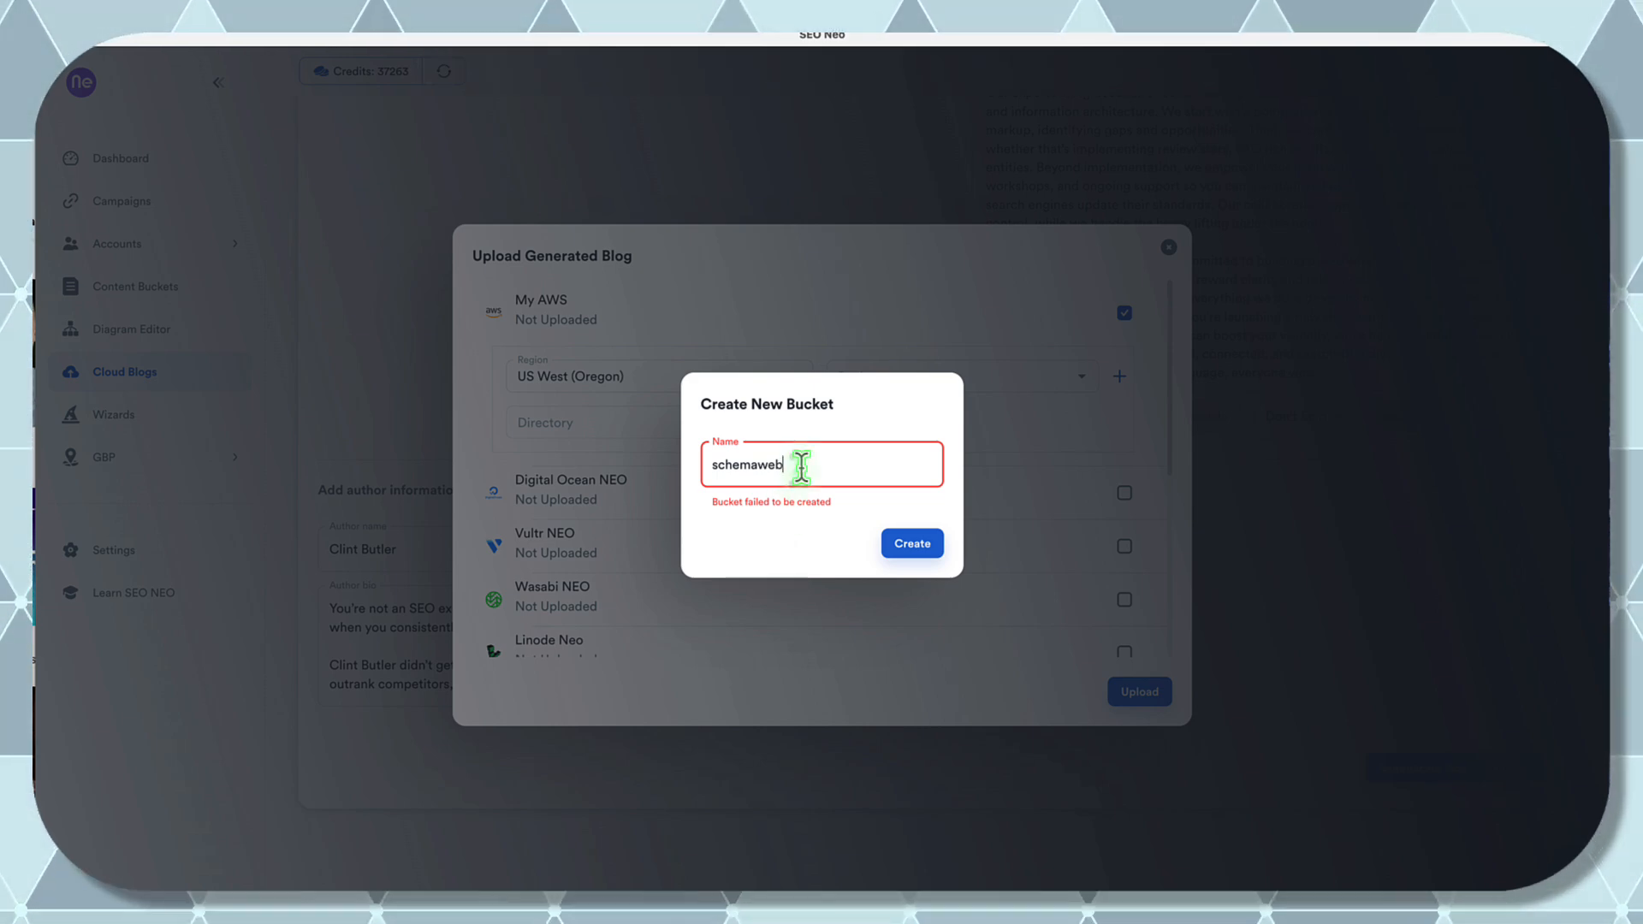
{"action": "type", "text": "markup"}
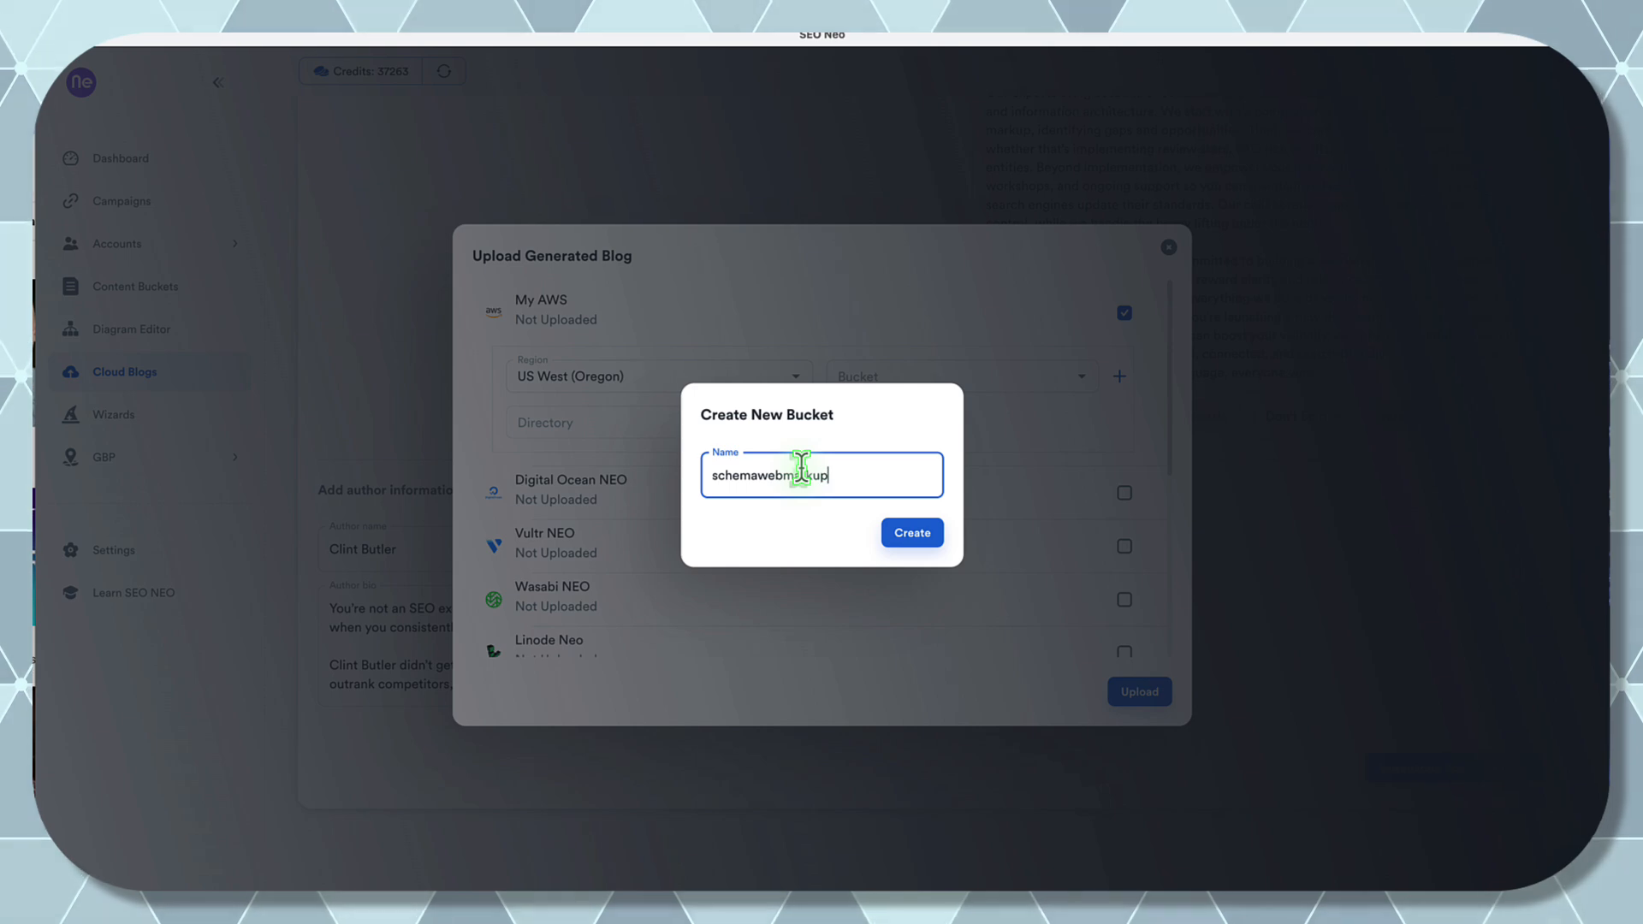
{"action": "left_click", "coordinate": [912, 534]}
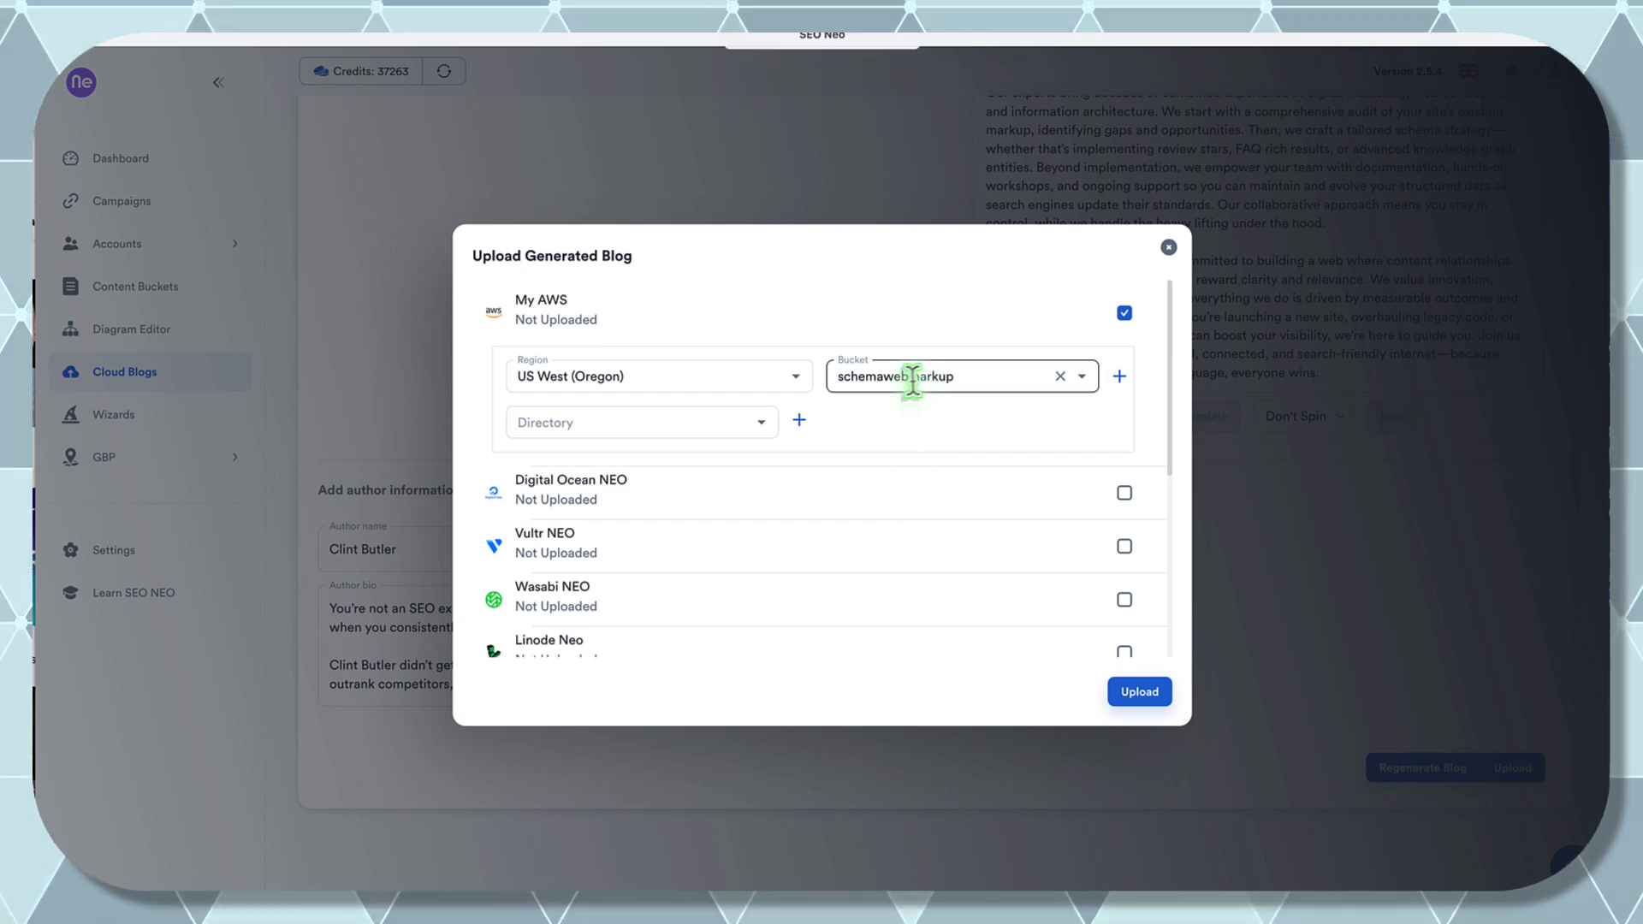
- Create a directory named schemaweb in the schemawebmarkup bucket
{"action": "left_click", "coordinate": [655, 418]}
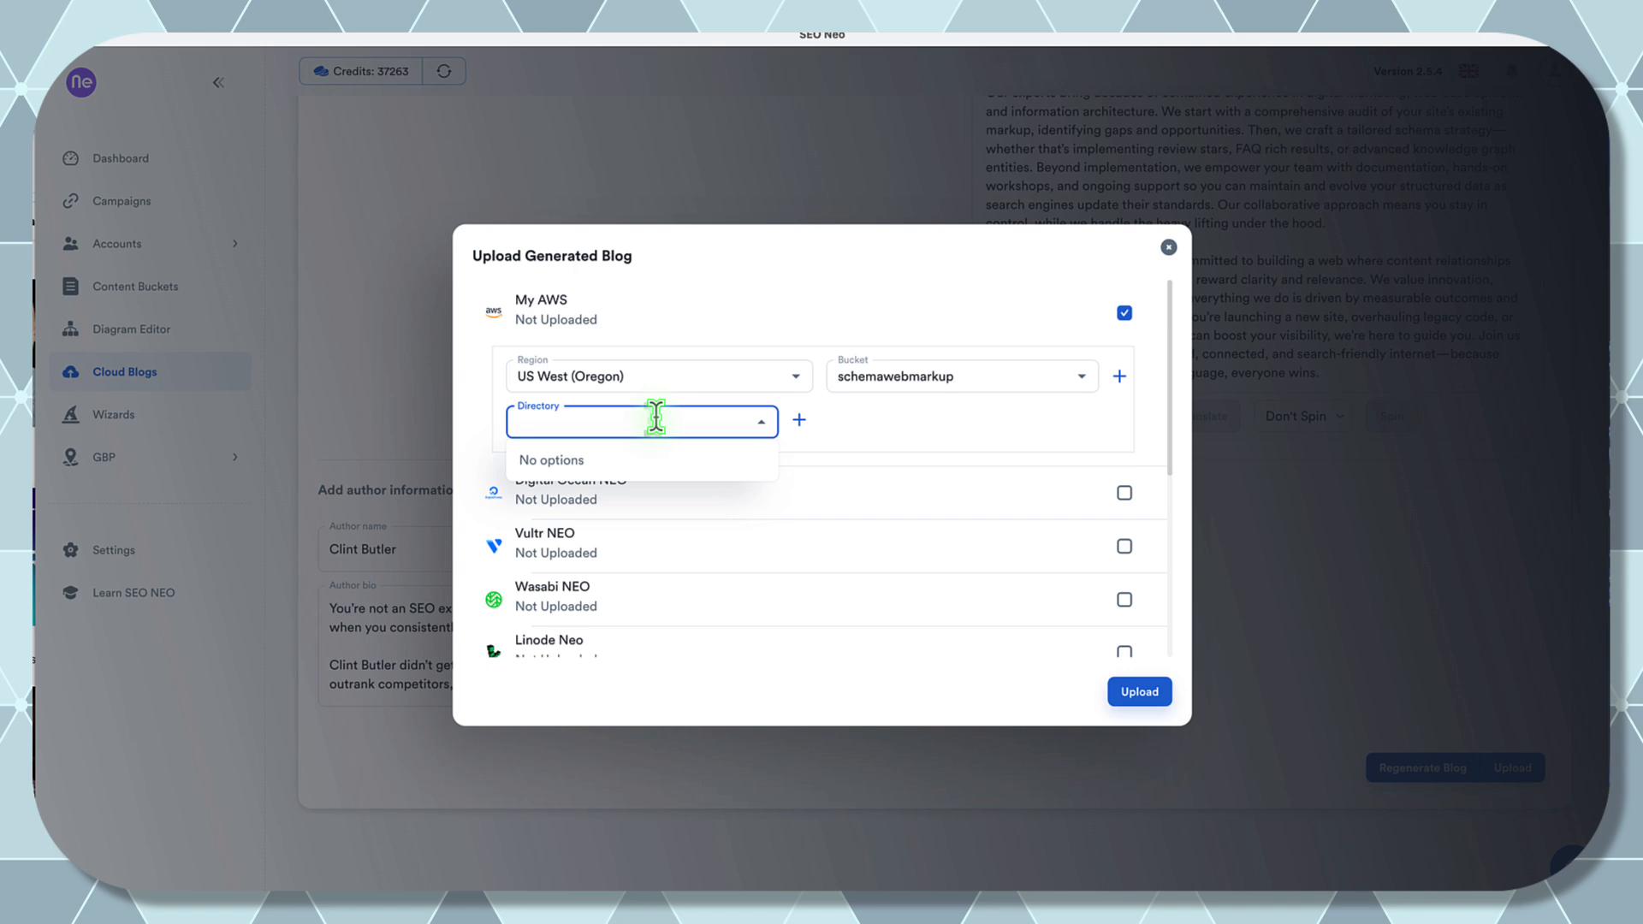
{"action": "left_click", "coordinate": [799, 420]}
{"action": "left_click", "coordinate": [763, 462]}
{"action": "type", "text": "schemaweb"}
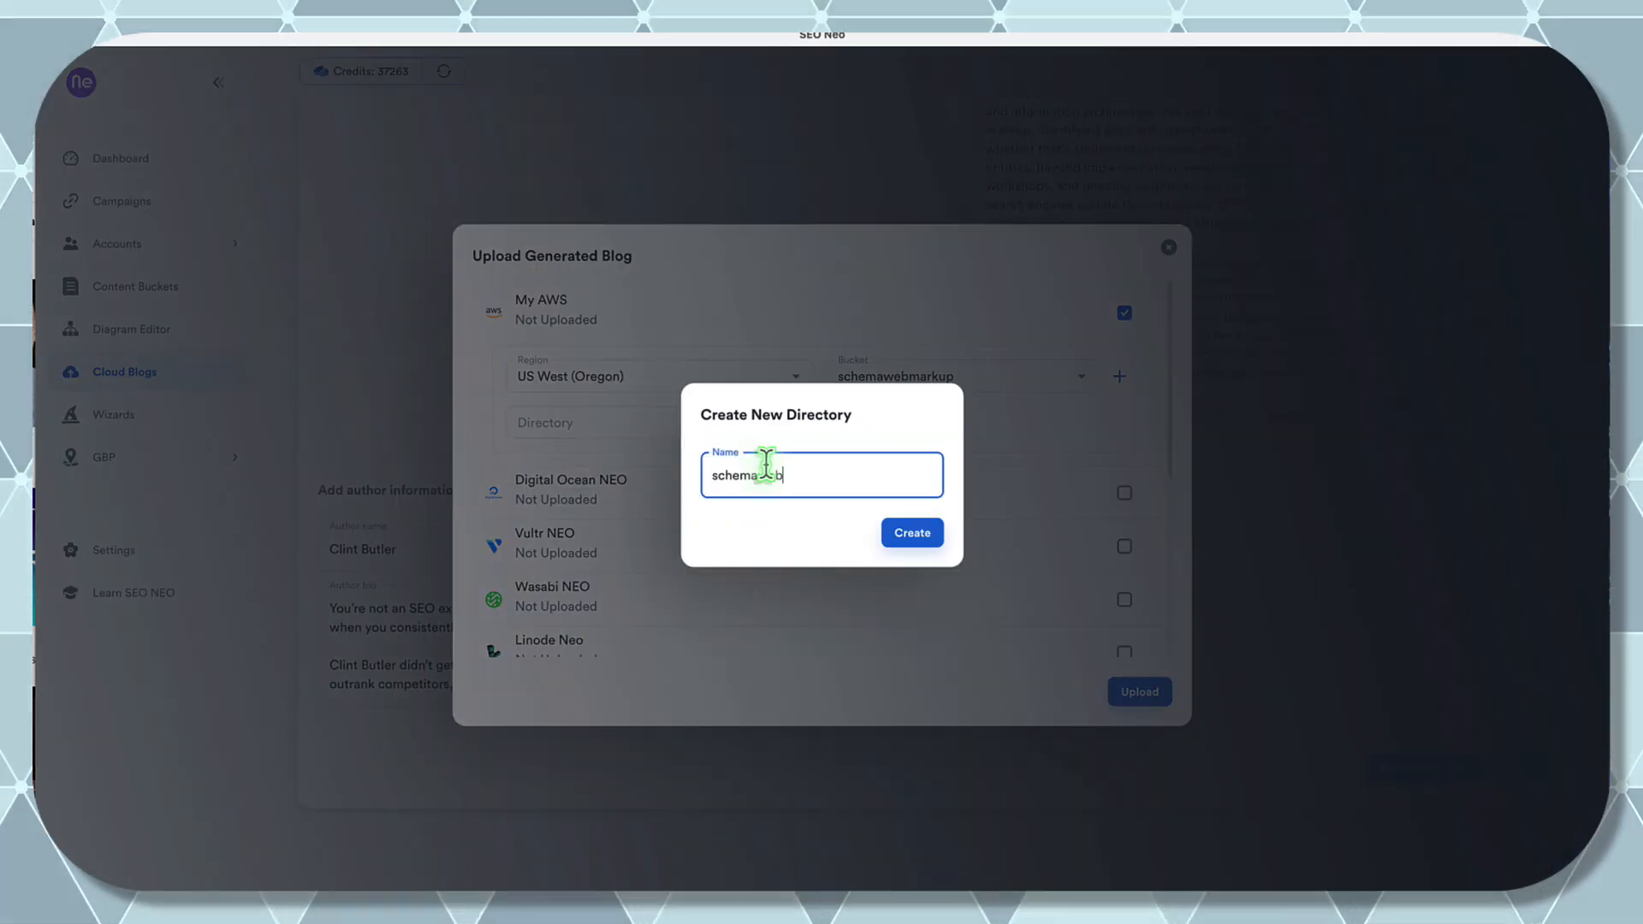
{"action": "left_click", "coordinate": [910, 536]}
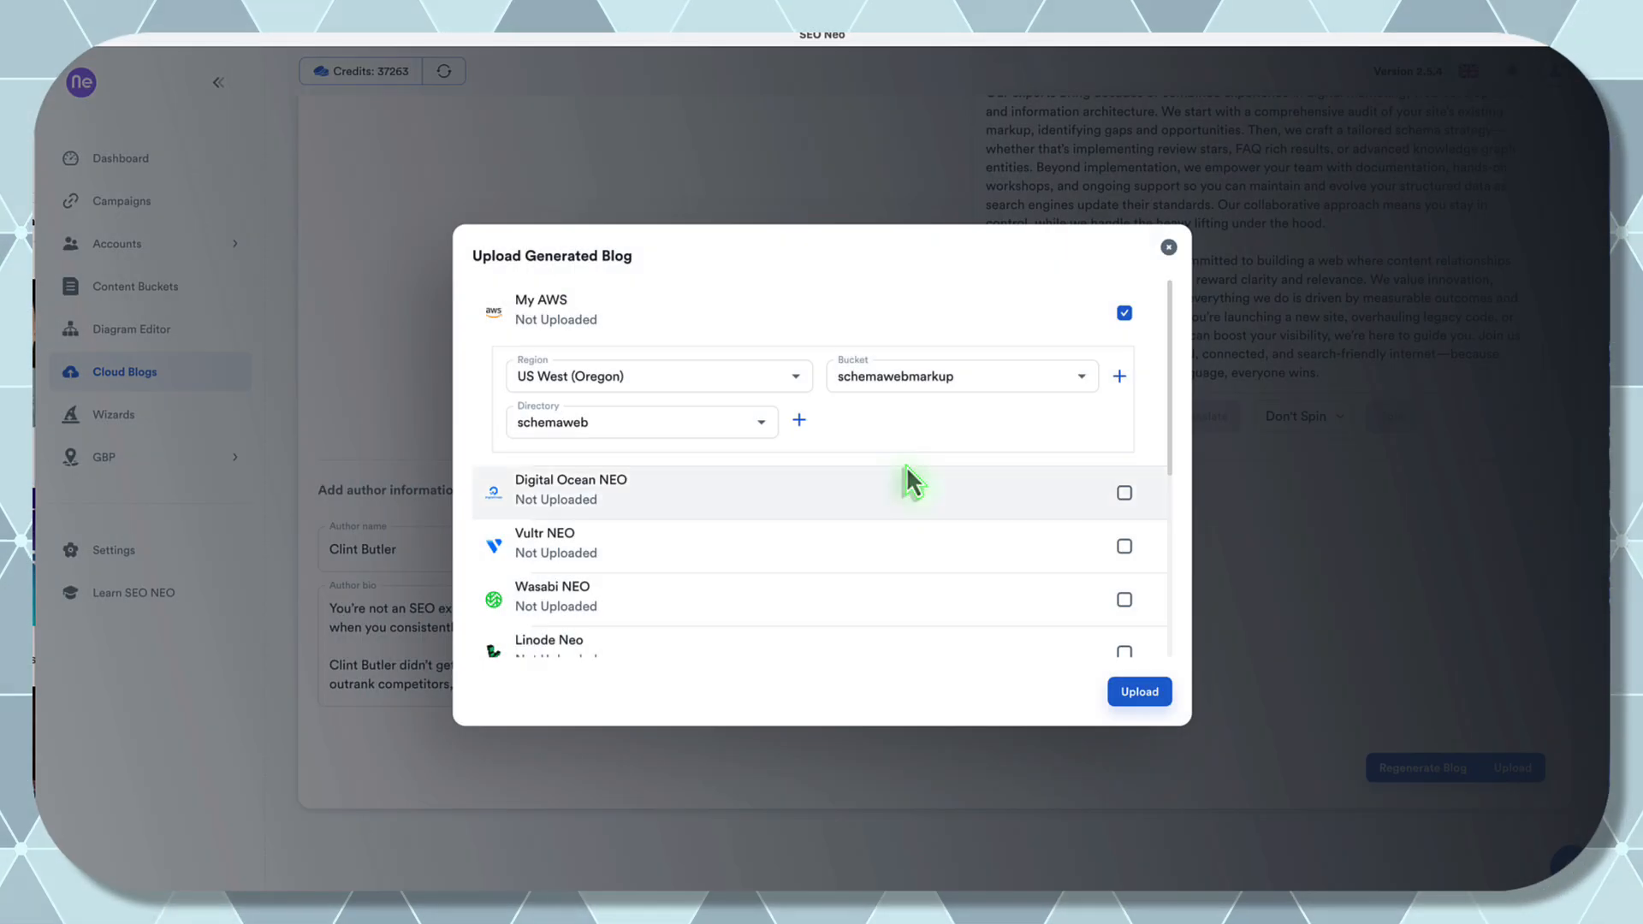
- Clear the AWS directory selection and create a new directory named schemamarkup in its place
{"action": "left_click", "coordinate": [607, 426]}
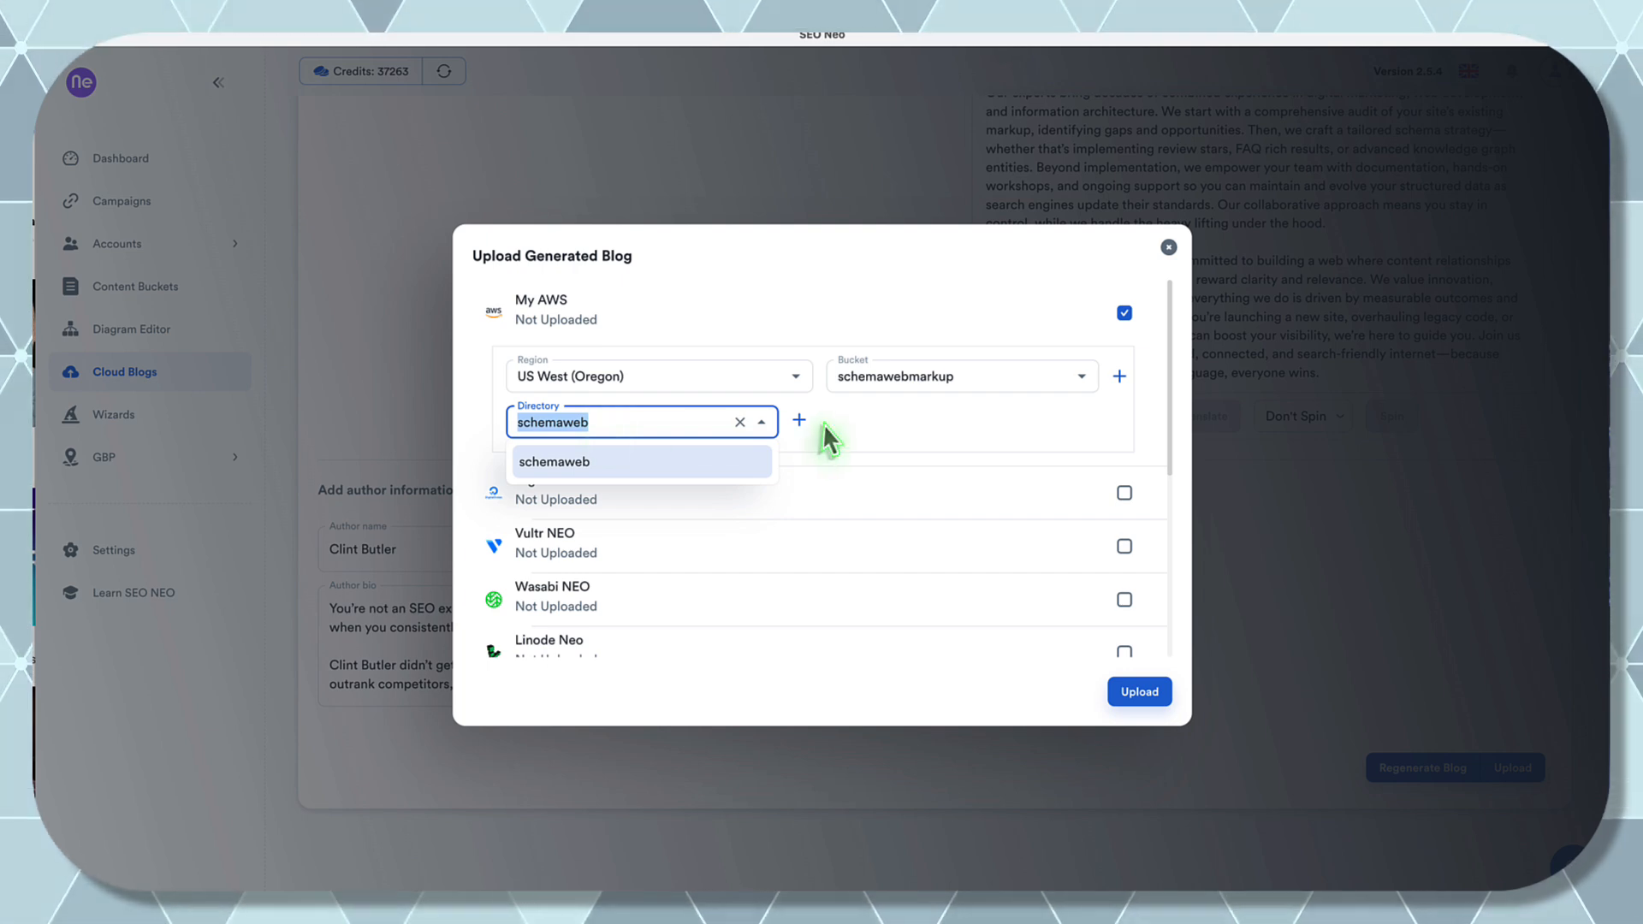
{"action": "left_click", "coordinate": [739, 422]}
{"action": "left_click", "coordinate": [798, 424]}
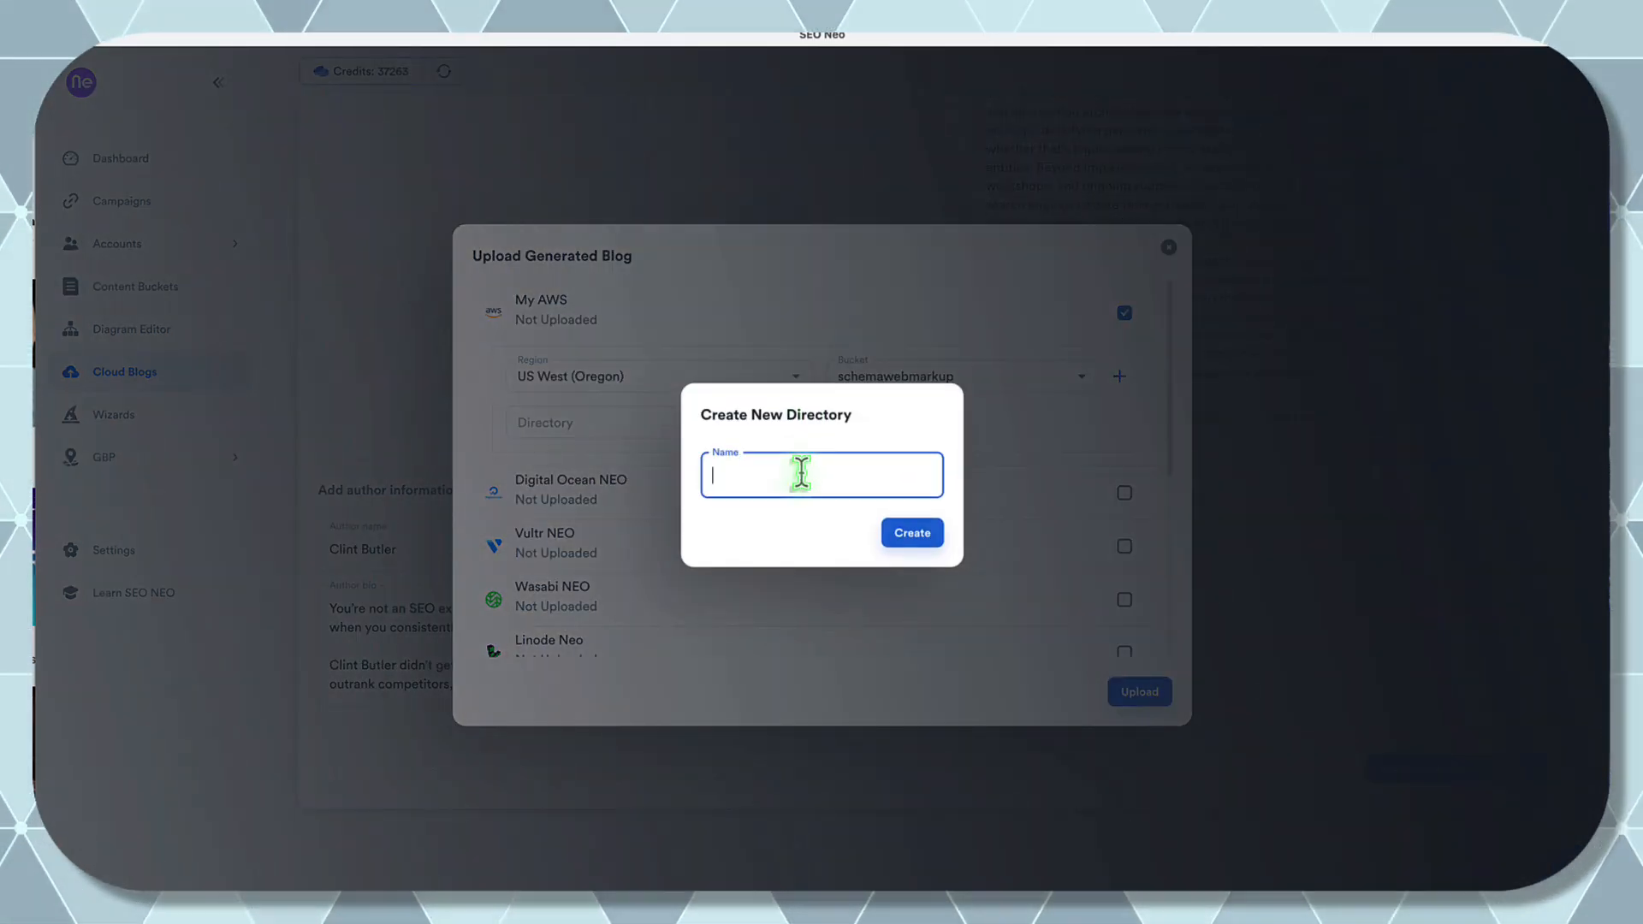
{"action": "type", "text": "schem"}
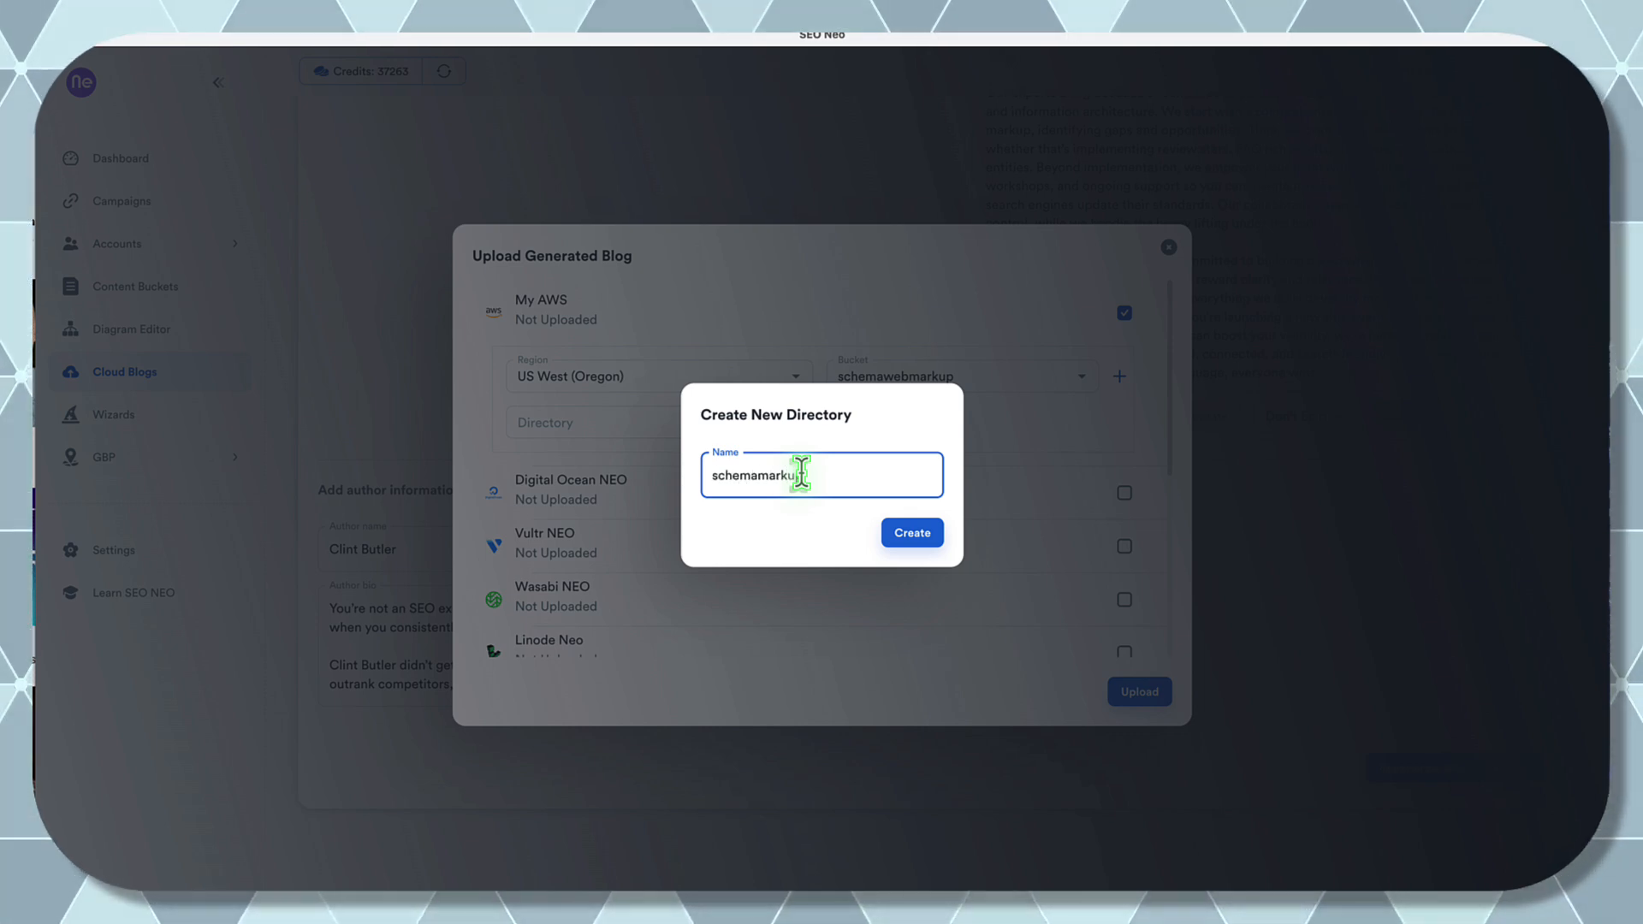
{"action": "type", "text": "amarkup"}
{"action": "left_click", "coordinate": [916, 535]}
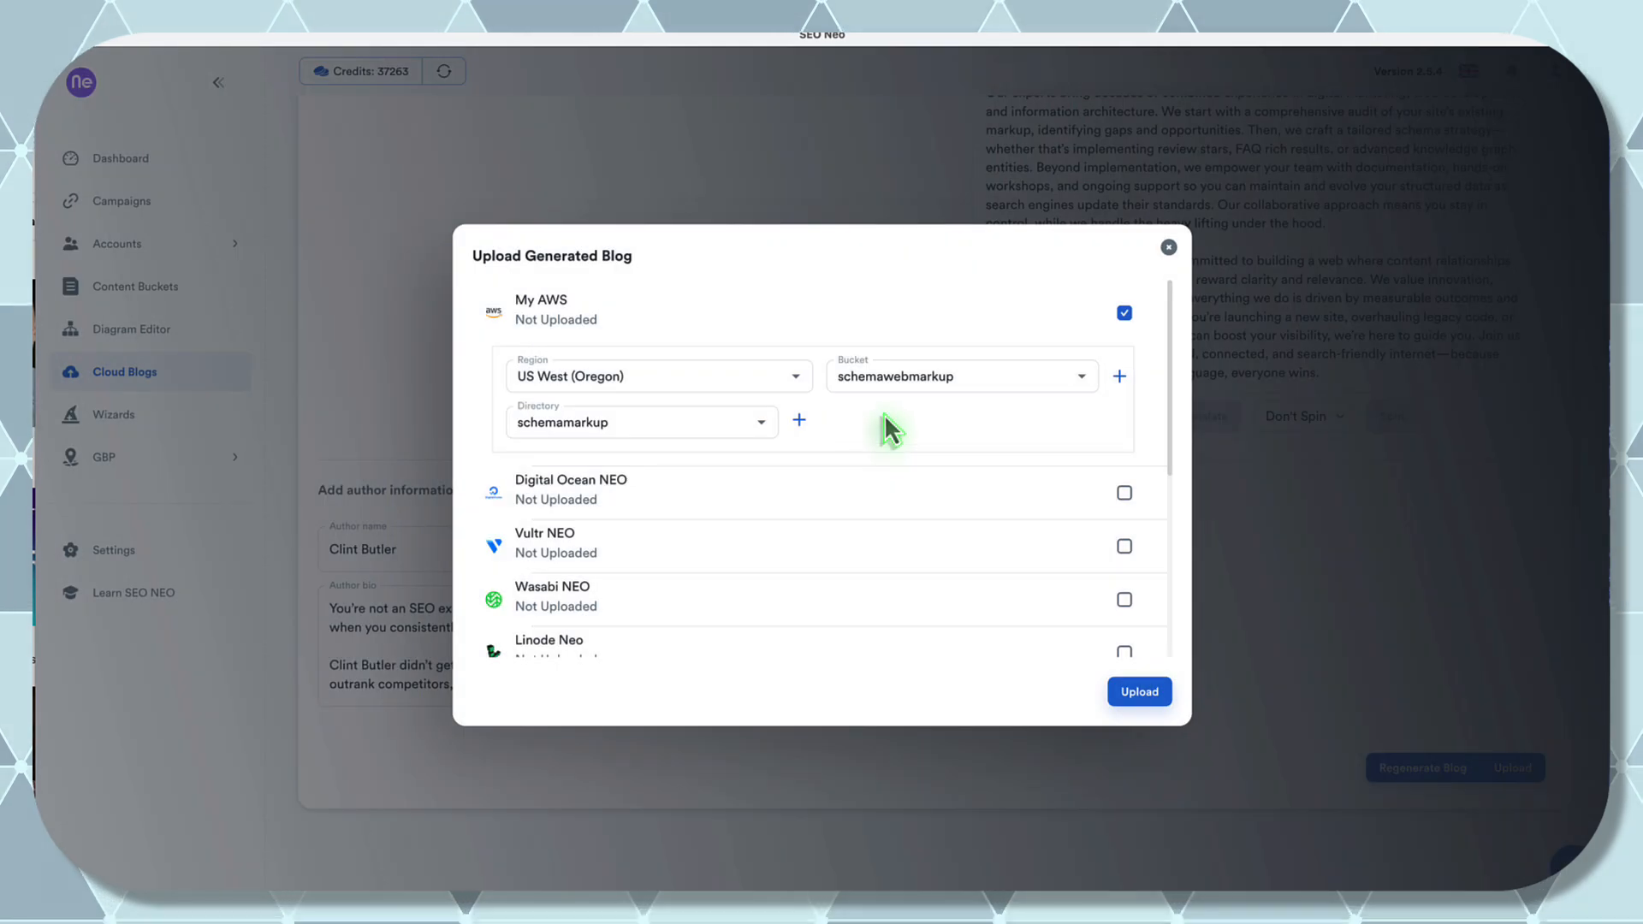
- Add Digital Ocean NEO as a destination with the San Francisco region and create a bucket named schemaweb
{"action": "scroll", "coordinate": [888, 453], "scroll_direction": "down", "scroll_amount": 1}
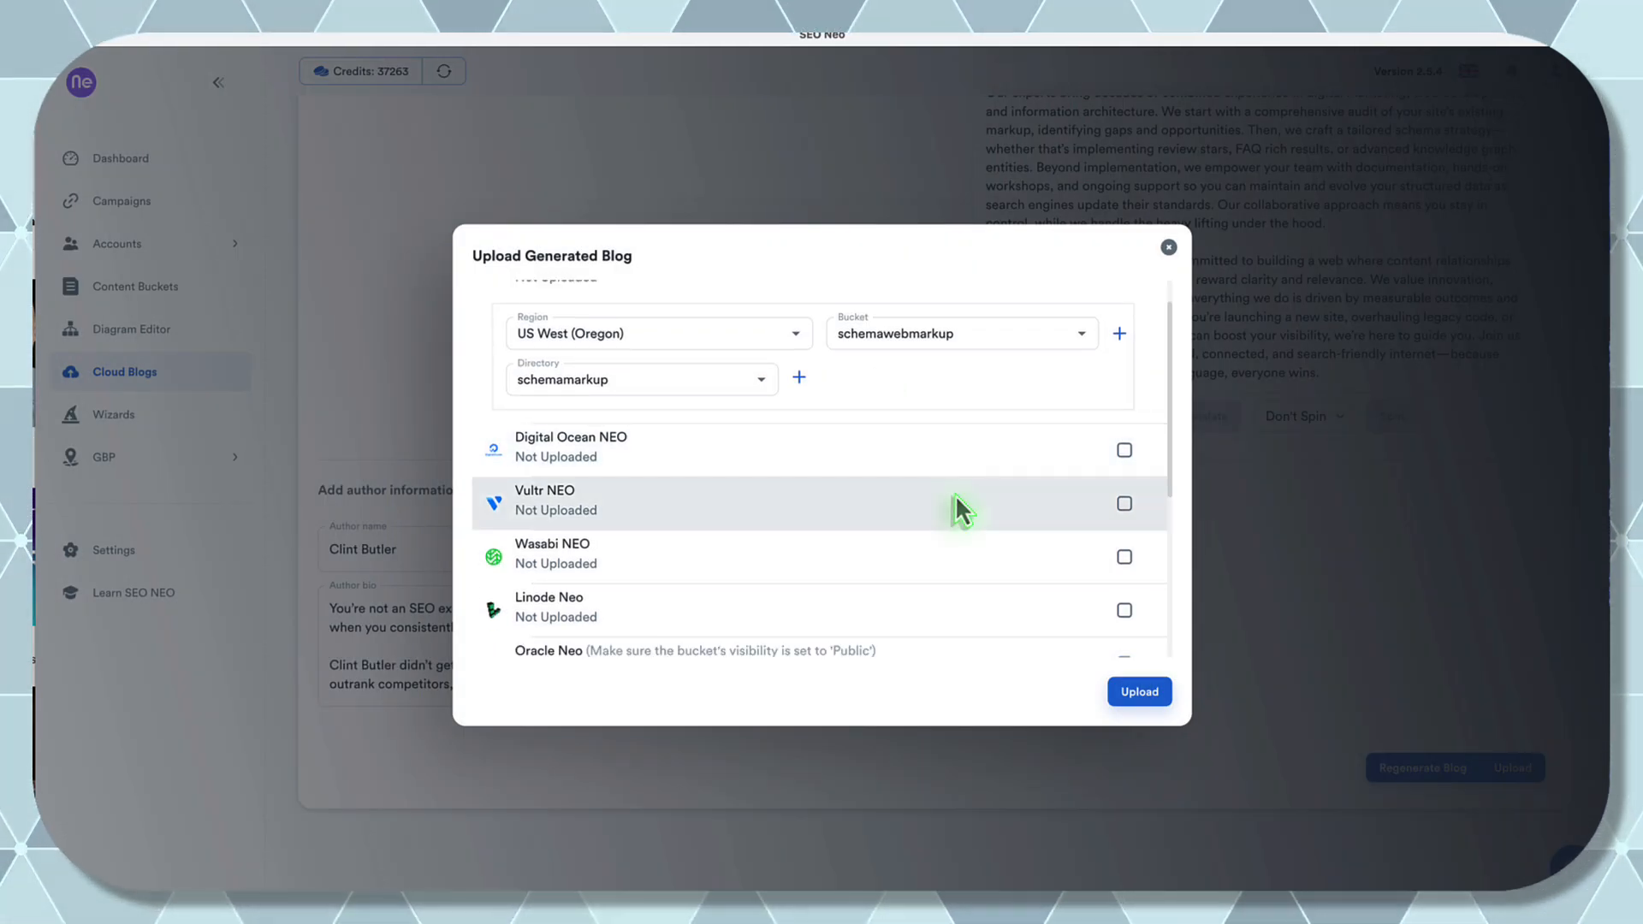
{"action": "left_click", "coordinate": [1125, 452]}
{"action": "scroll", "coordinate": [910, 493], "scroll_direction": "down", "scroll_amount": 1}
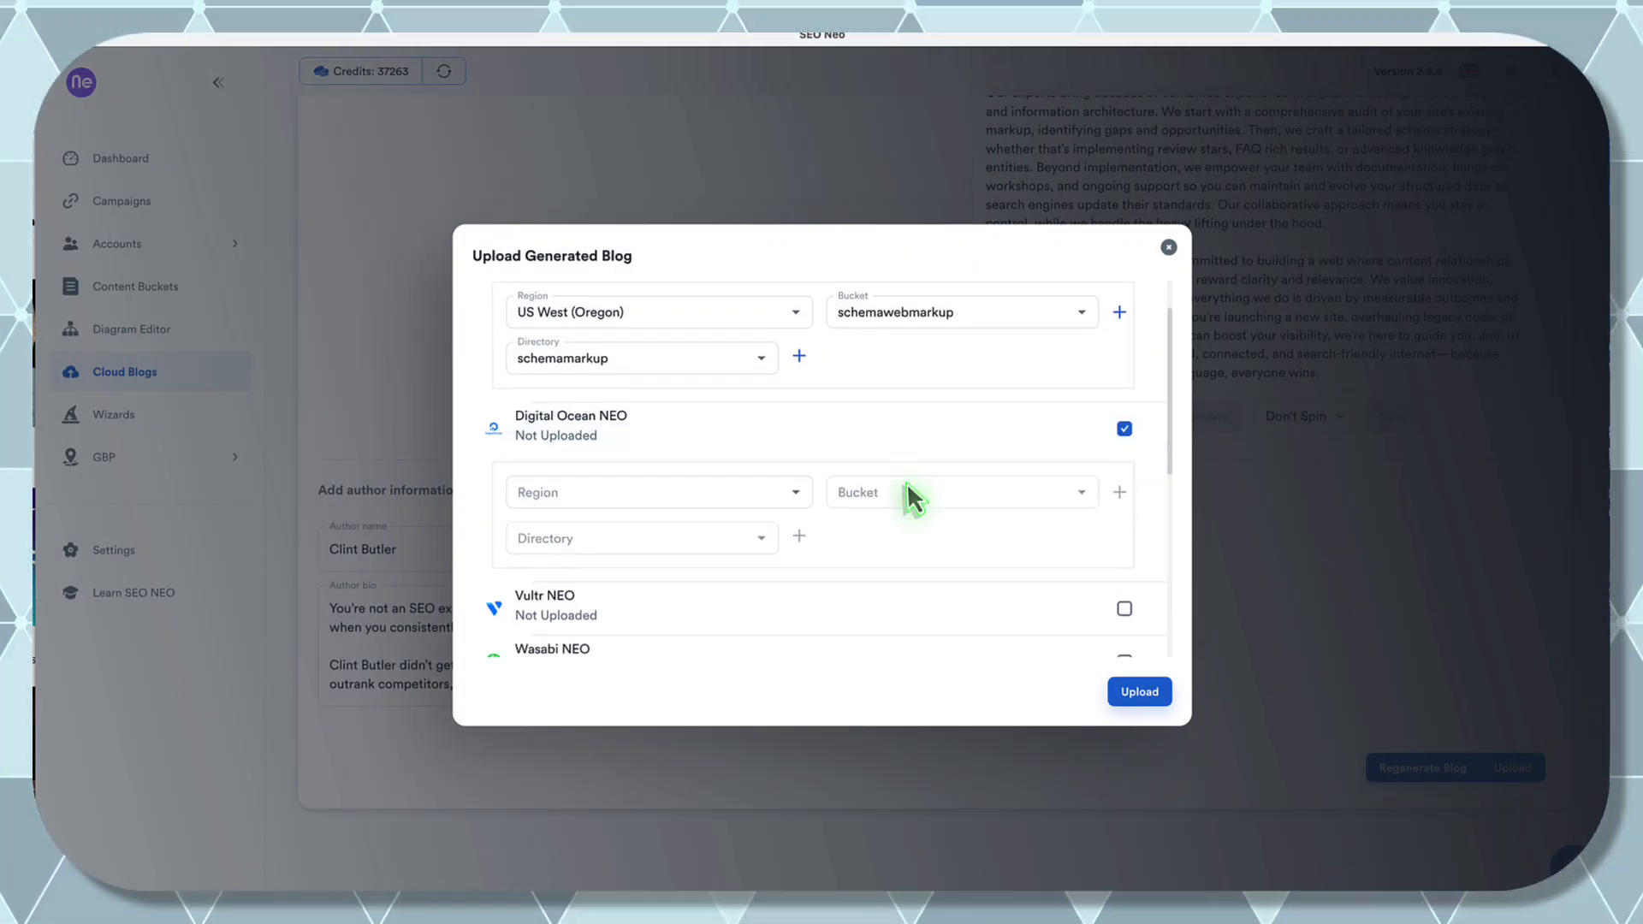
{"action": "left_click", "coordinate": [657, 492]}
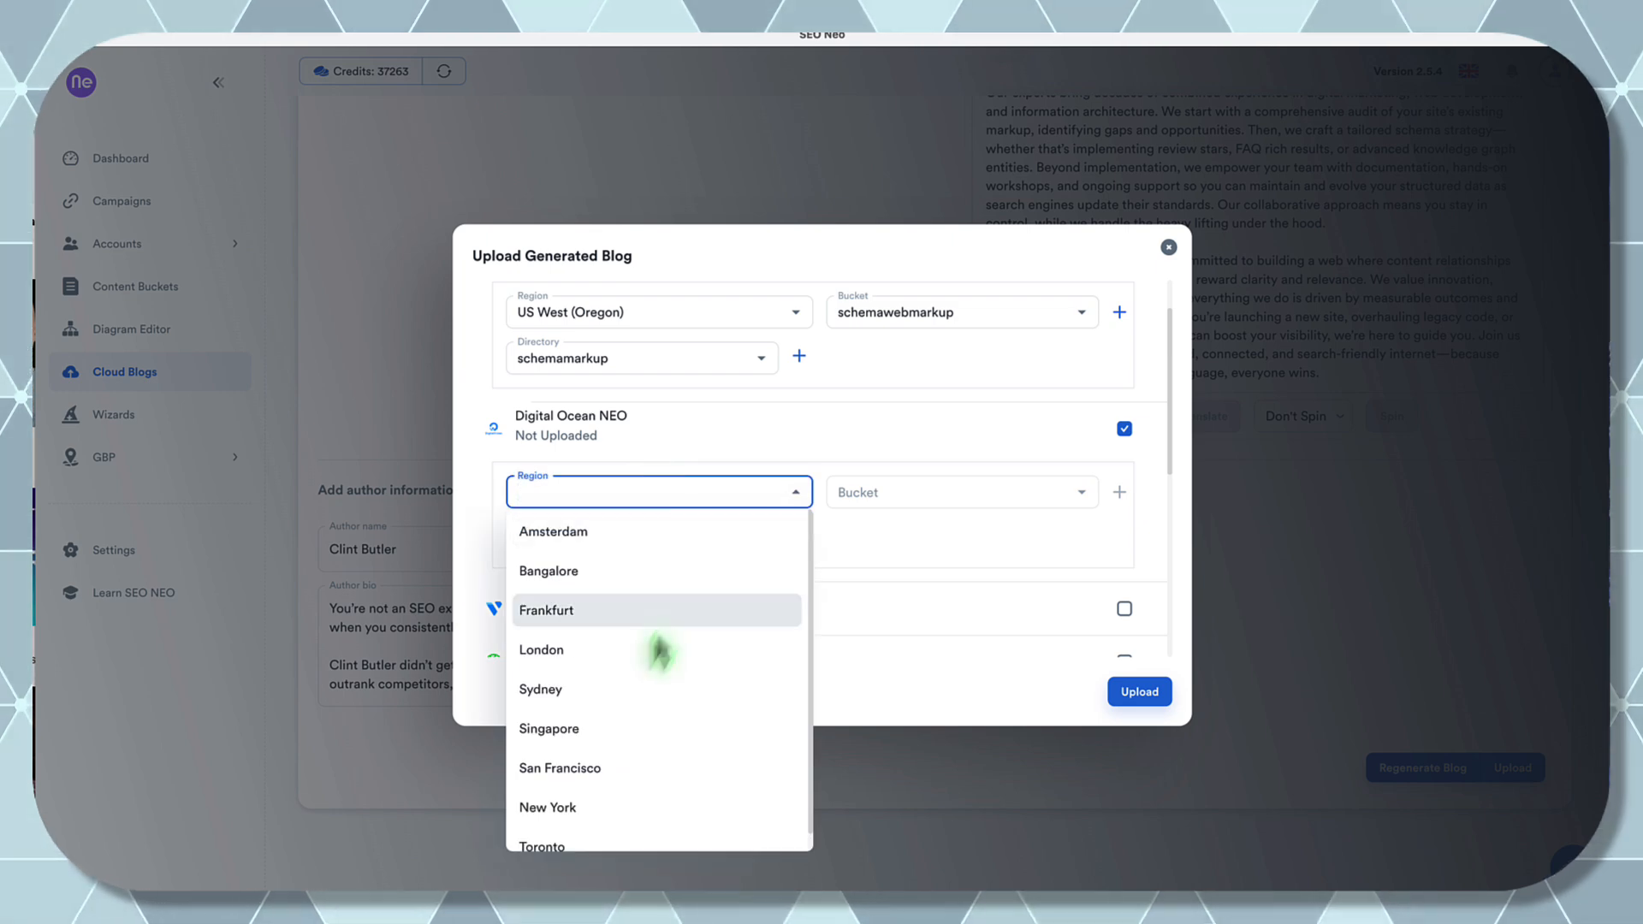
{"action": "left_click", "coordinate": [591, 771]}
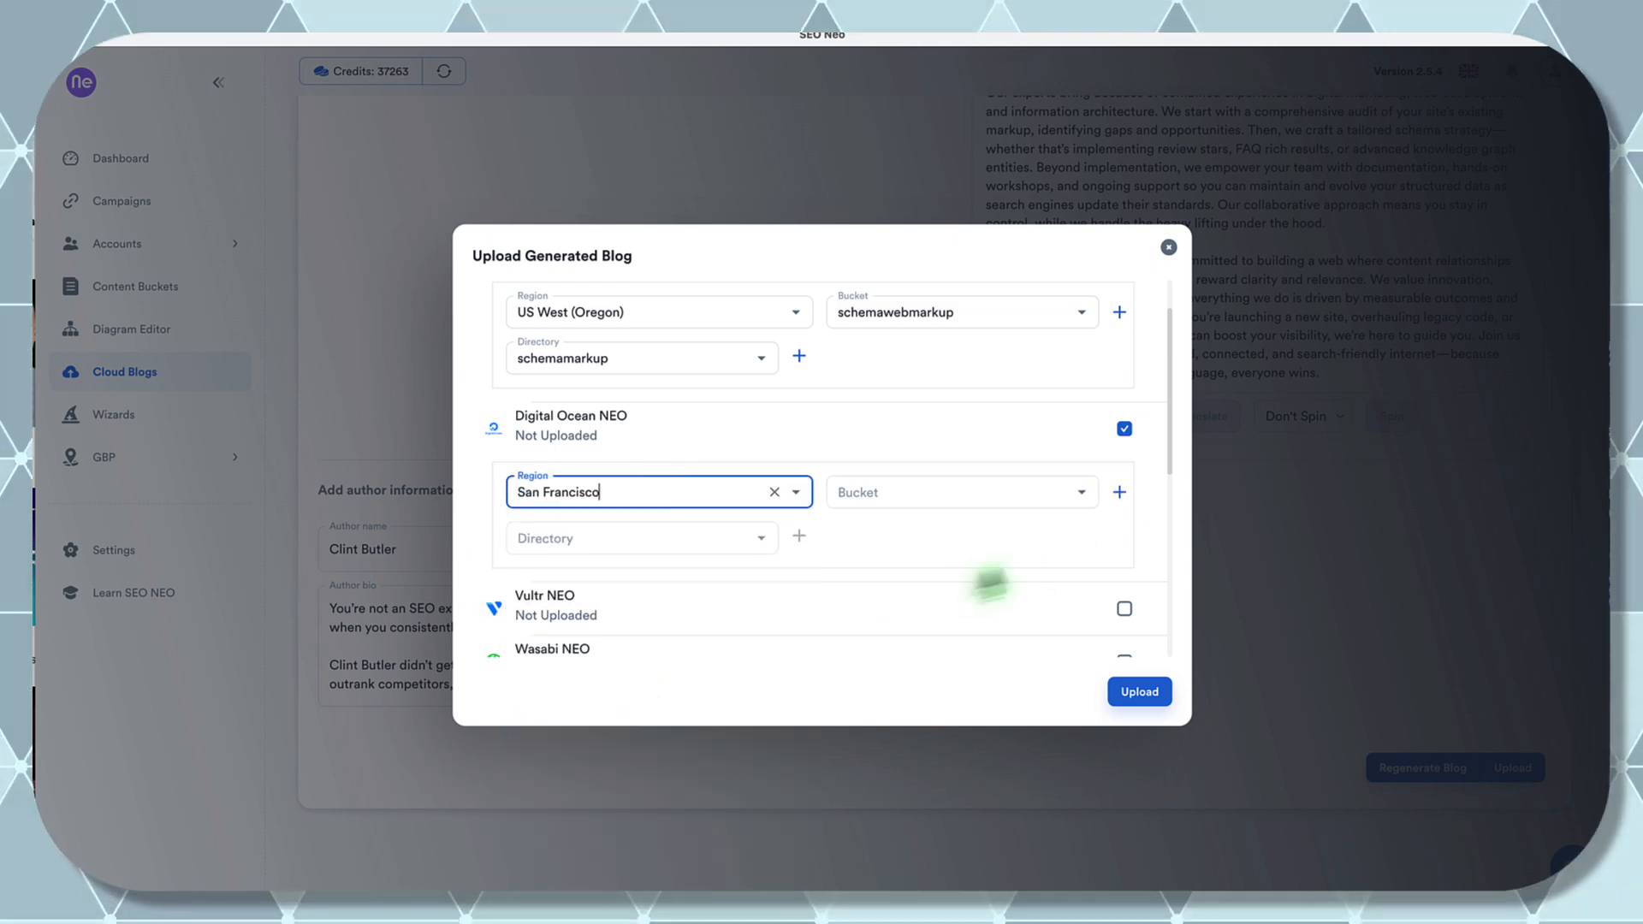
{"action": "left_click", "coordinate": [1120, 493]}
{"action": "type", "text": "schemaweb"}
{"action": "left_click", "coordinate": [910, 533]}
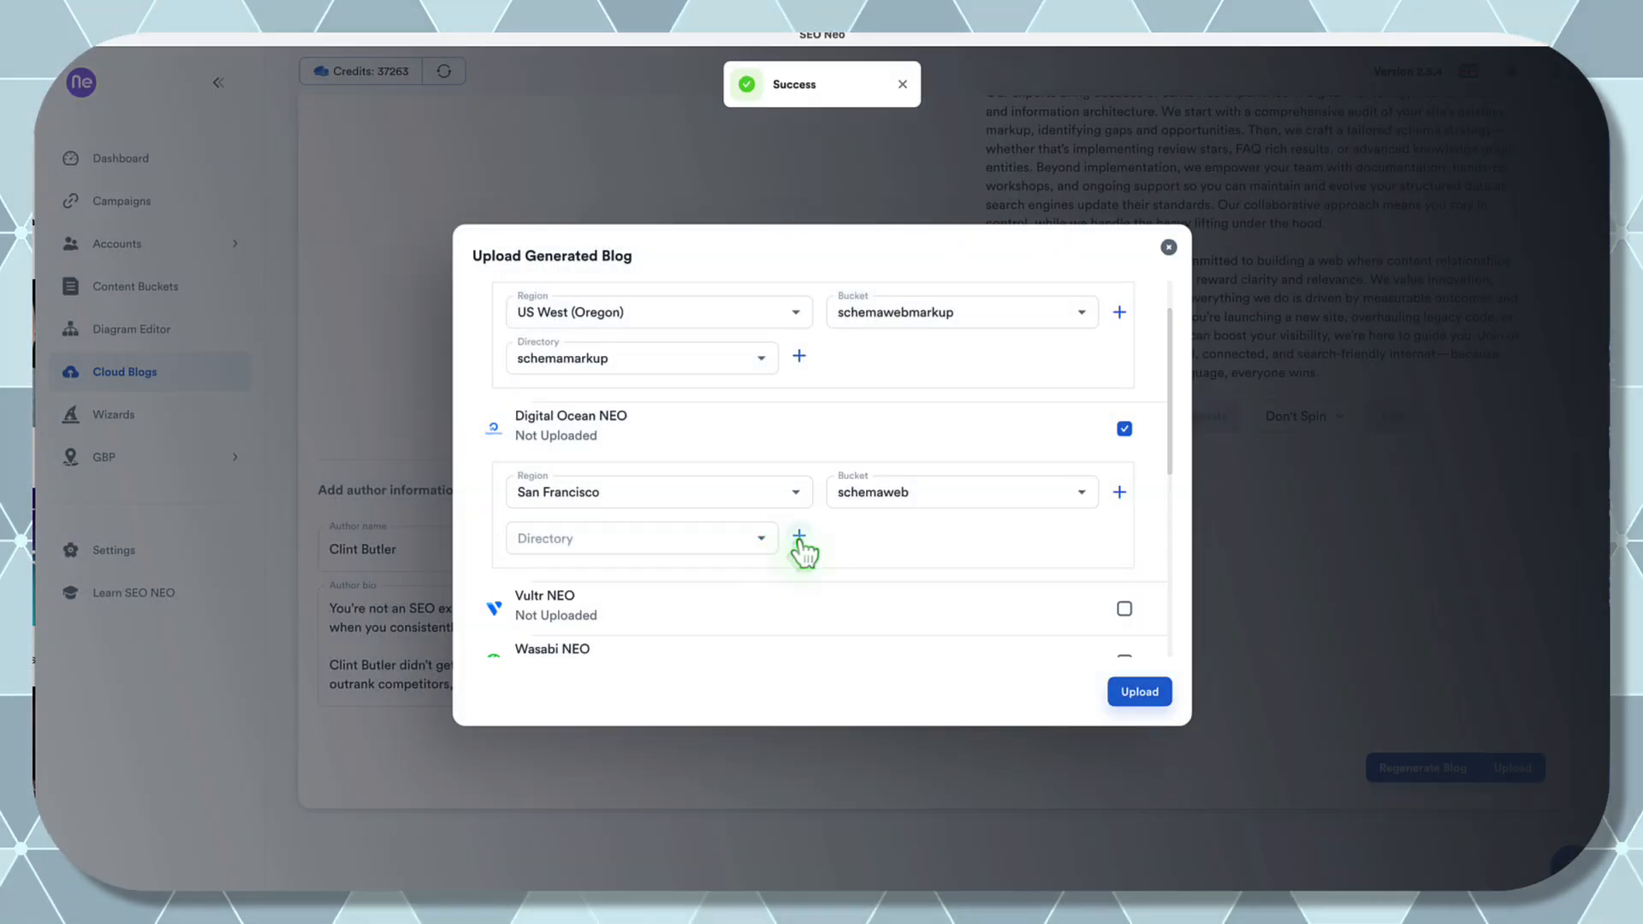
- Create a directory named schemamarkup for the Digital Ocean NEO destination
{"action": "left_click", "coordinate": [799, 538]}
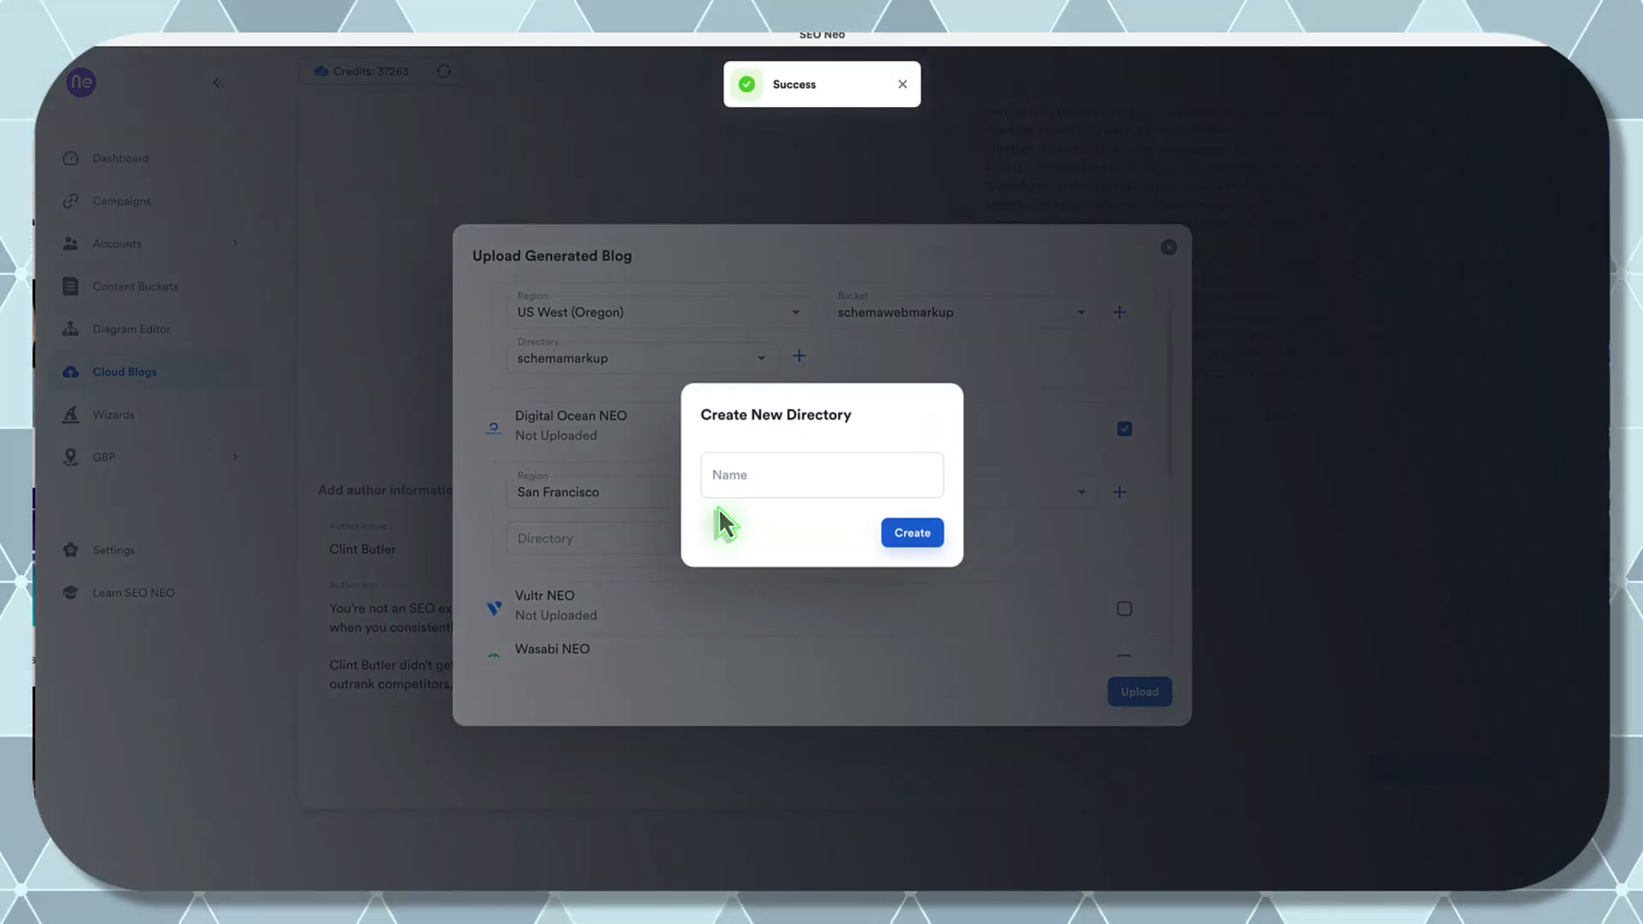
{"action": "left_click", "coordinate": [777, 479]}
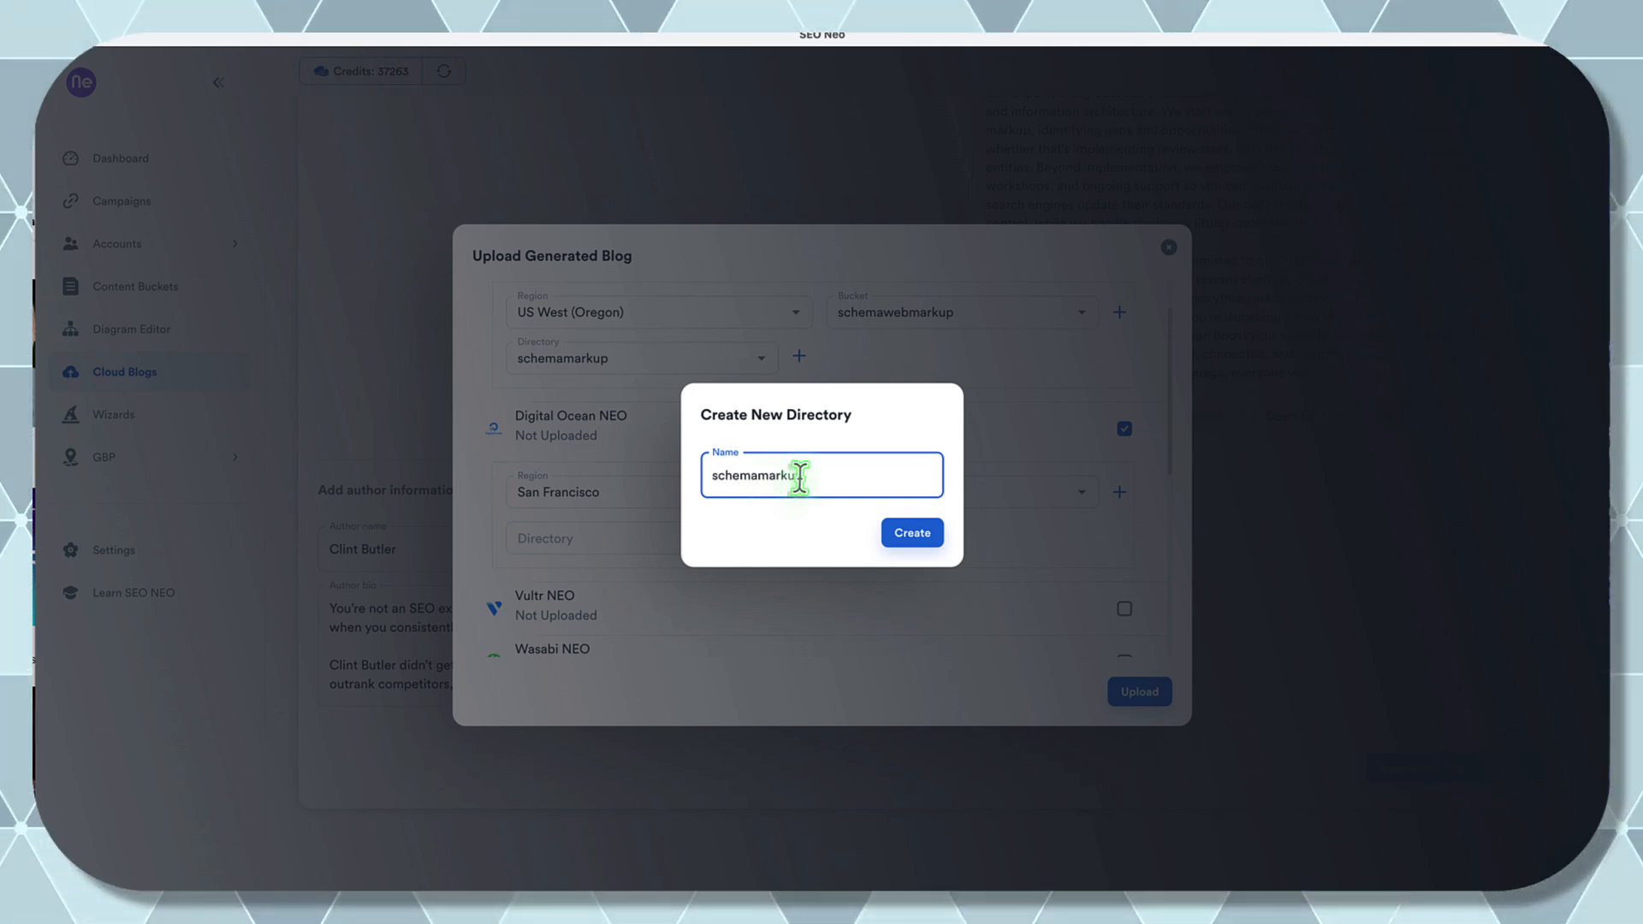
{"action": "left_click", "coordinate": [906, 535]}
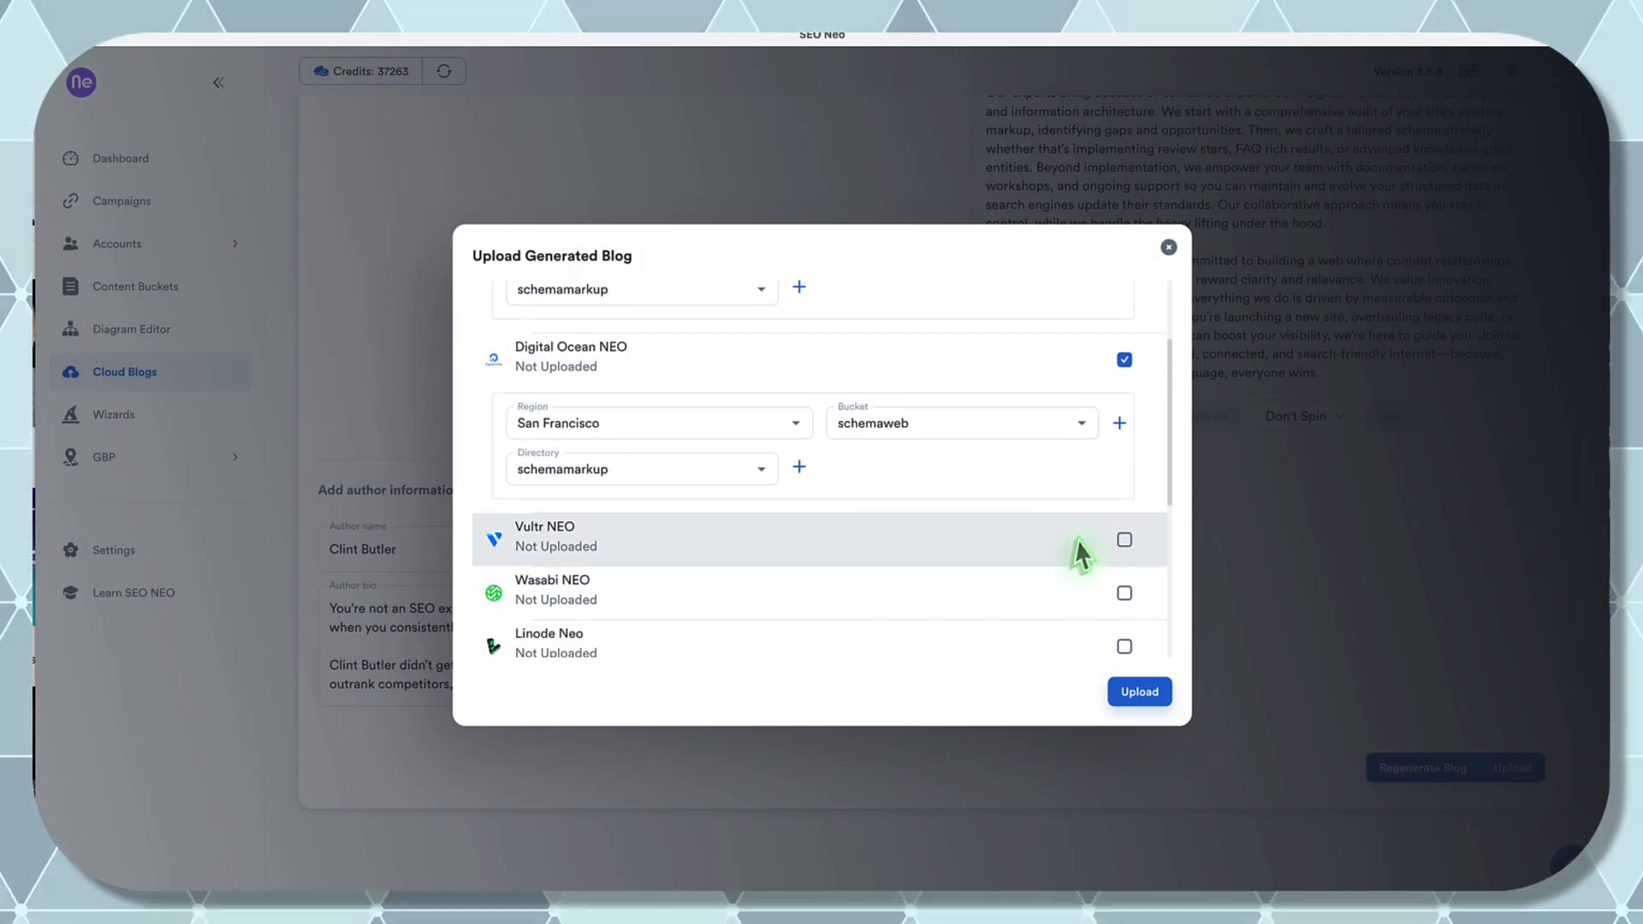
- Add Vultr NEO as an upload destination and set its region to New Jersey
{"action": "left_click", "coordinate": [1121, 552]}
{"action": "scroll", "coordinate": [890, 564], "scroll_direction": "down", "scroll_amount": 2}
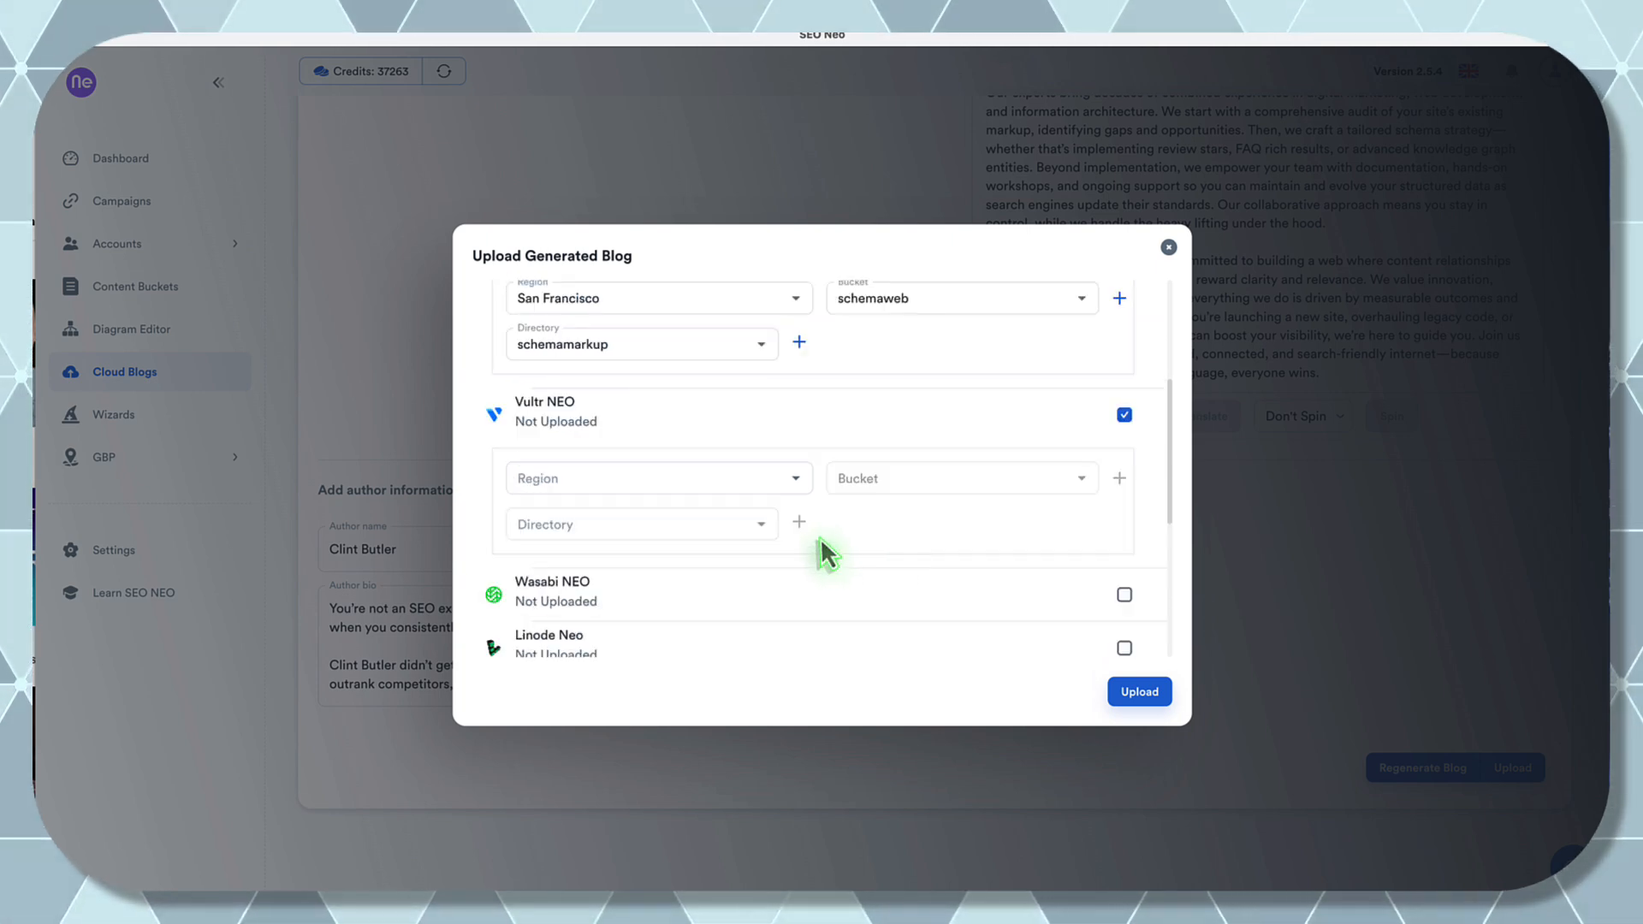
{"action": "left_click", "coordinate": [796, 478]}
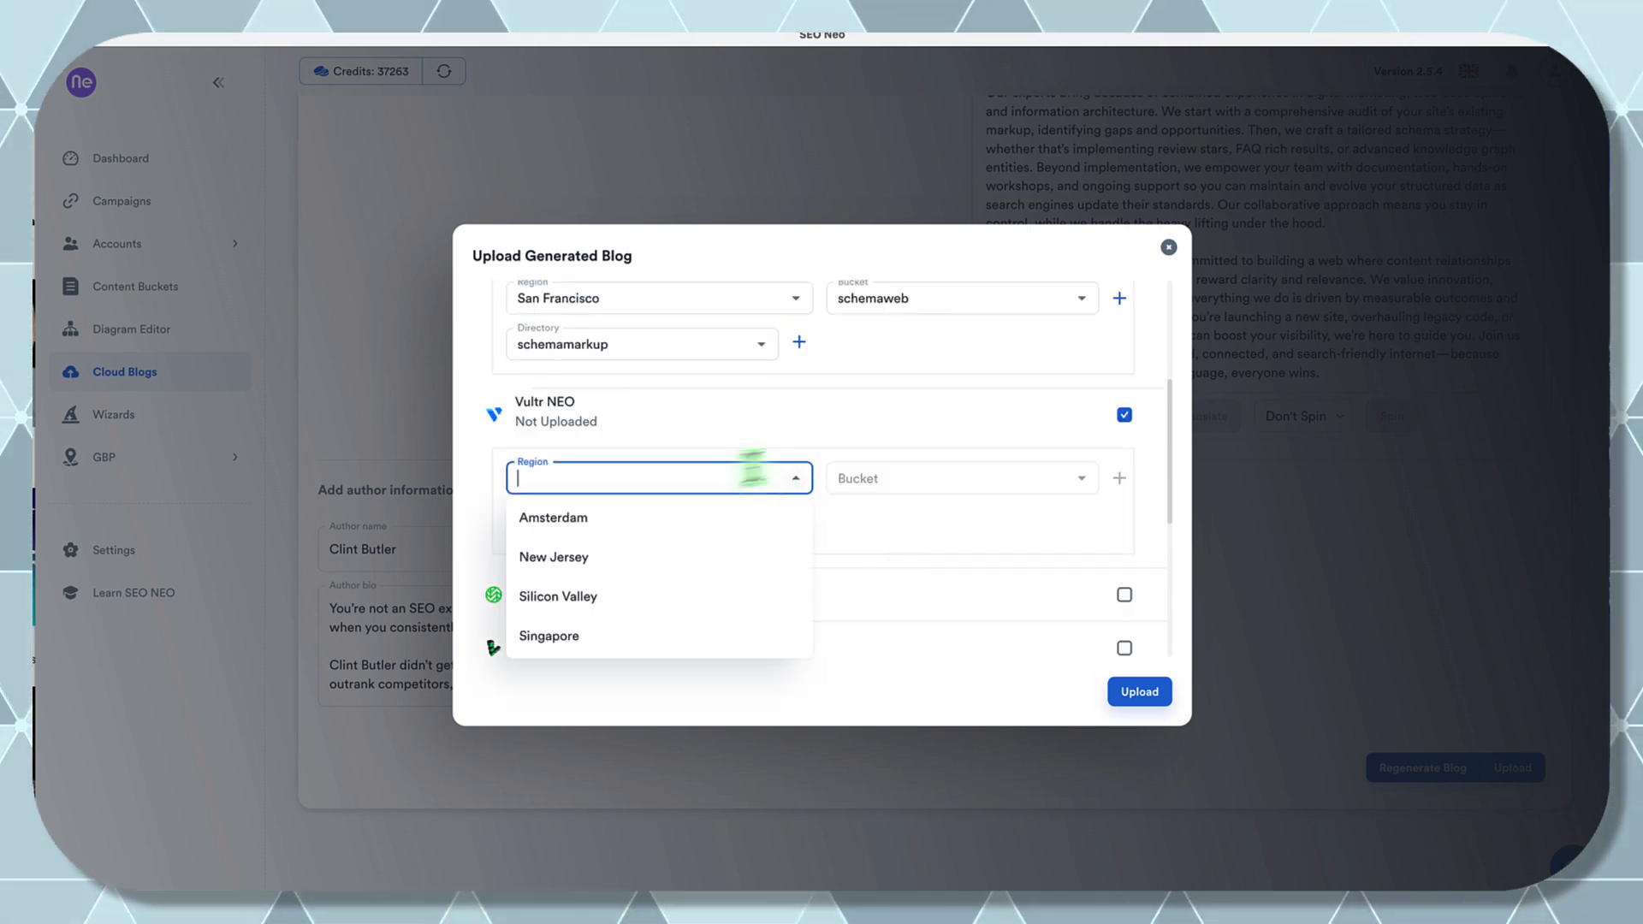
{"action": "left_click", "coordinate": [698, 558]}
- Try to create a bucket named schemaweb for the Vultr NEO destination
{"action": "left_click", "coordinate": [1119, 478]}
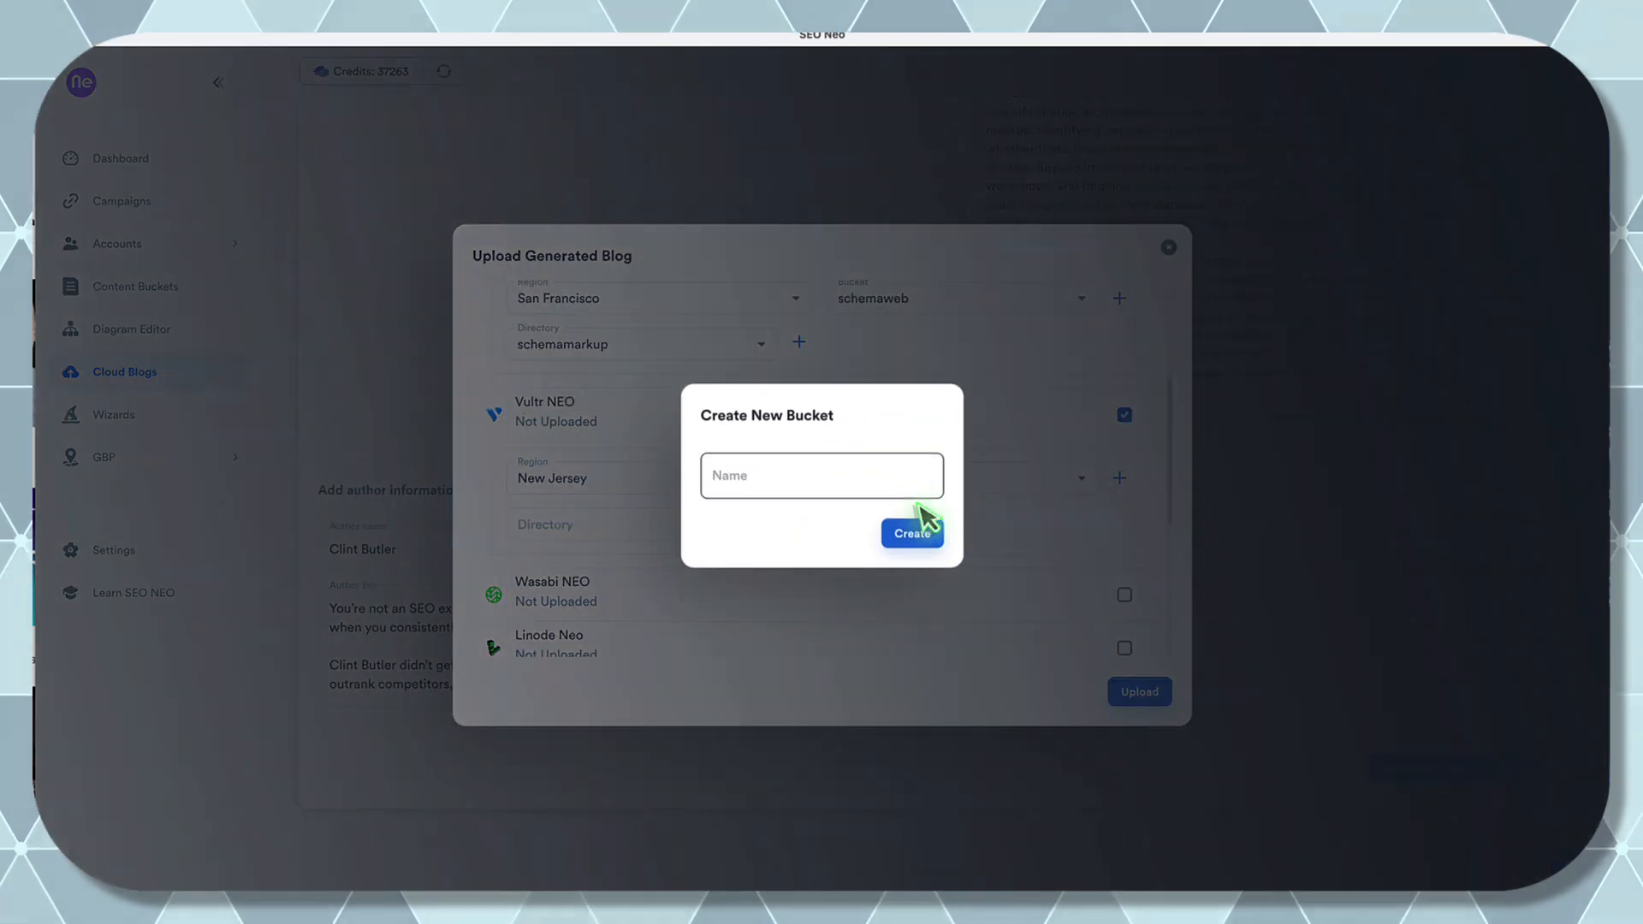
{"action": "left_click", "coordinate": [891, 470]}
{"action": "type", "text": "schemaweb"}
{"action": "left_click", "coordinate": [904, 515]}
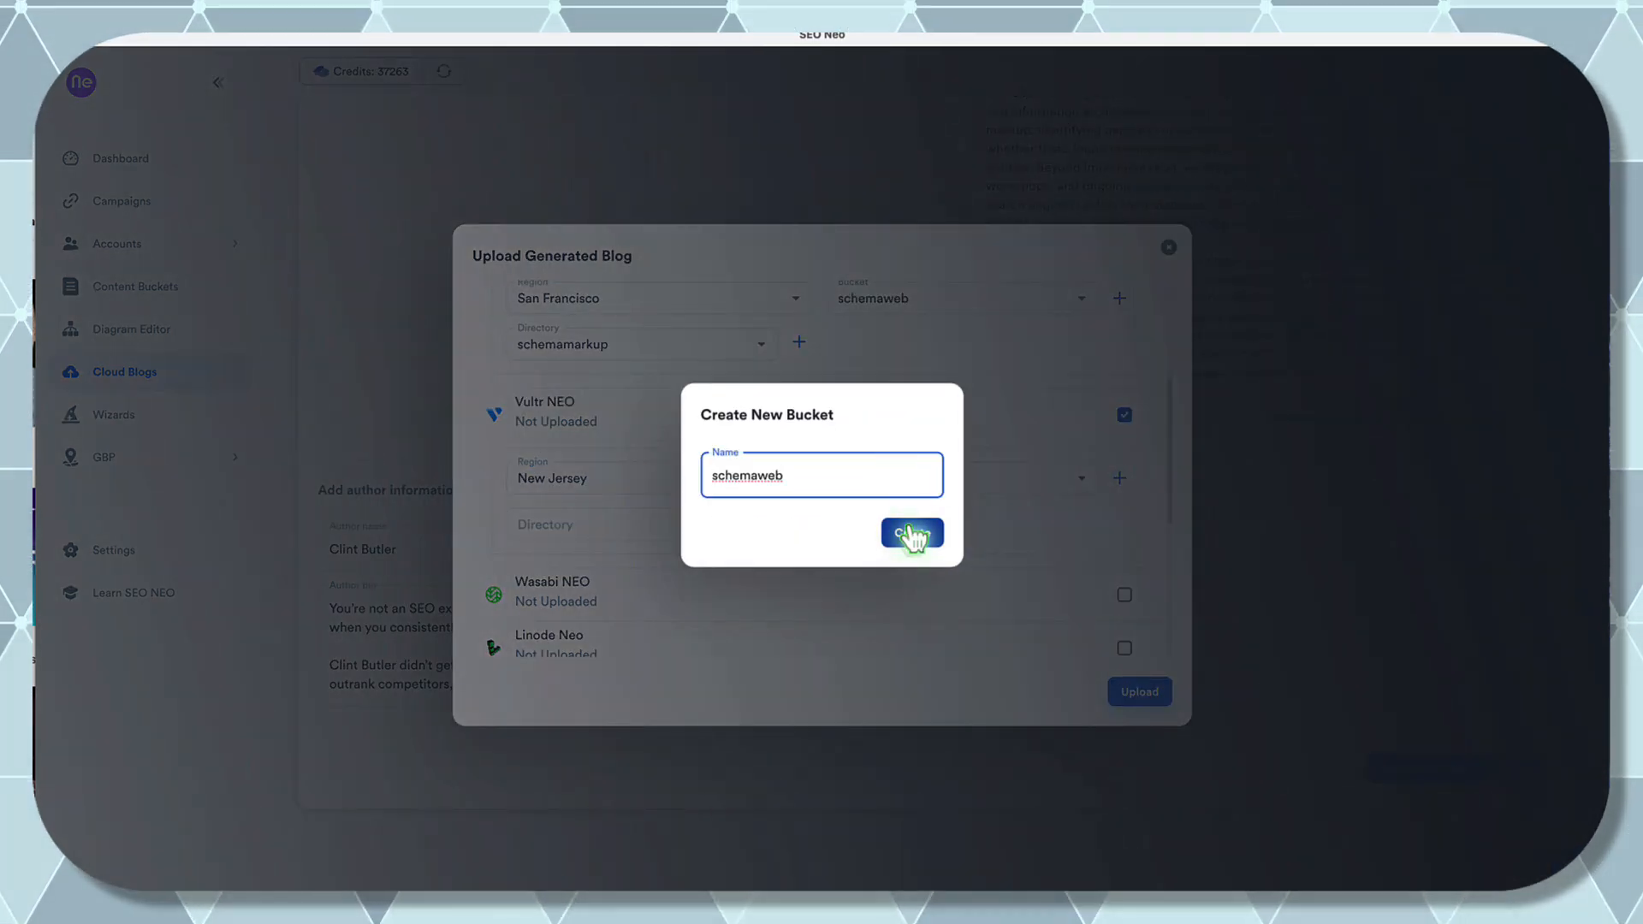
{"action": "left_click", "coordinate": [1013, 549]}
{"action": "scroll", "coordinate": [1012, 549], "scroll_direction": "down", "scroll_amount": 3}
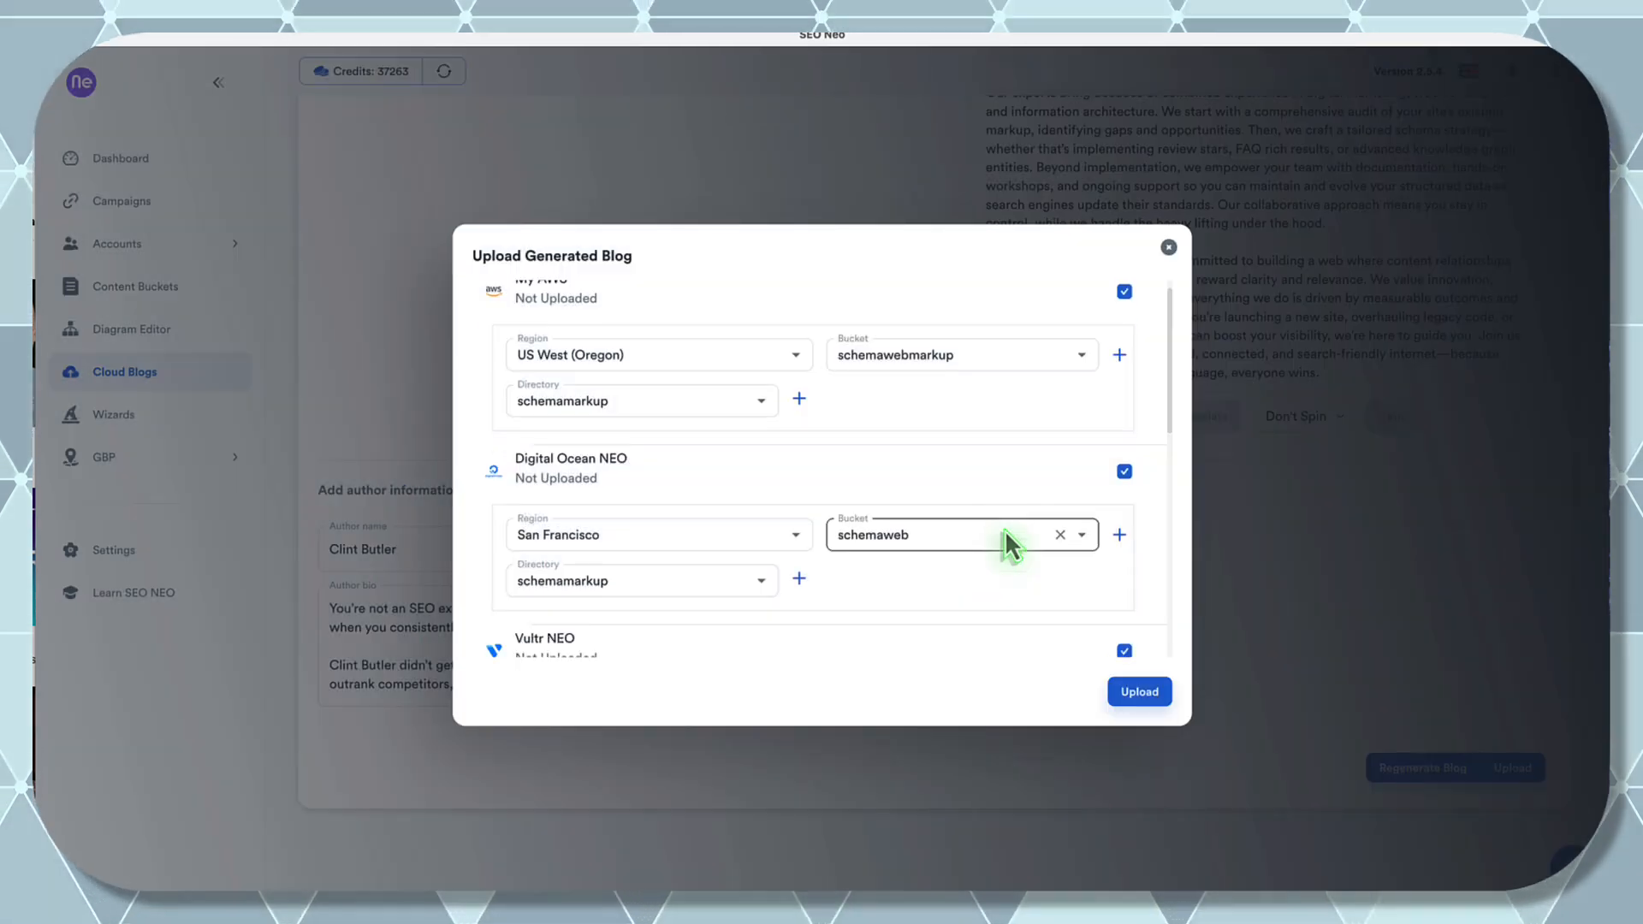
{"action": "scroll", "coordinate": [1005, 531], "scroll_direction": "down", "scroll_amount": 1}
{"action": "scroll", "coordinate": [1002, 530], "scroll_direction": "down", "scroll_amount": 1}
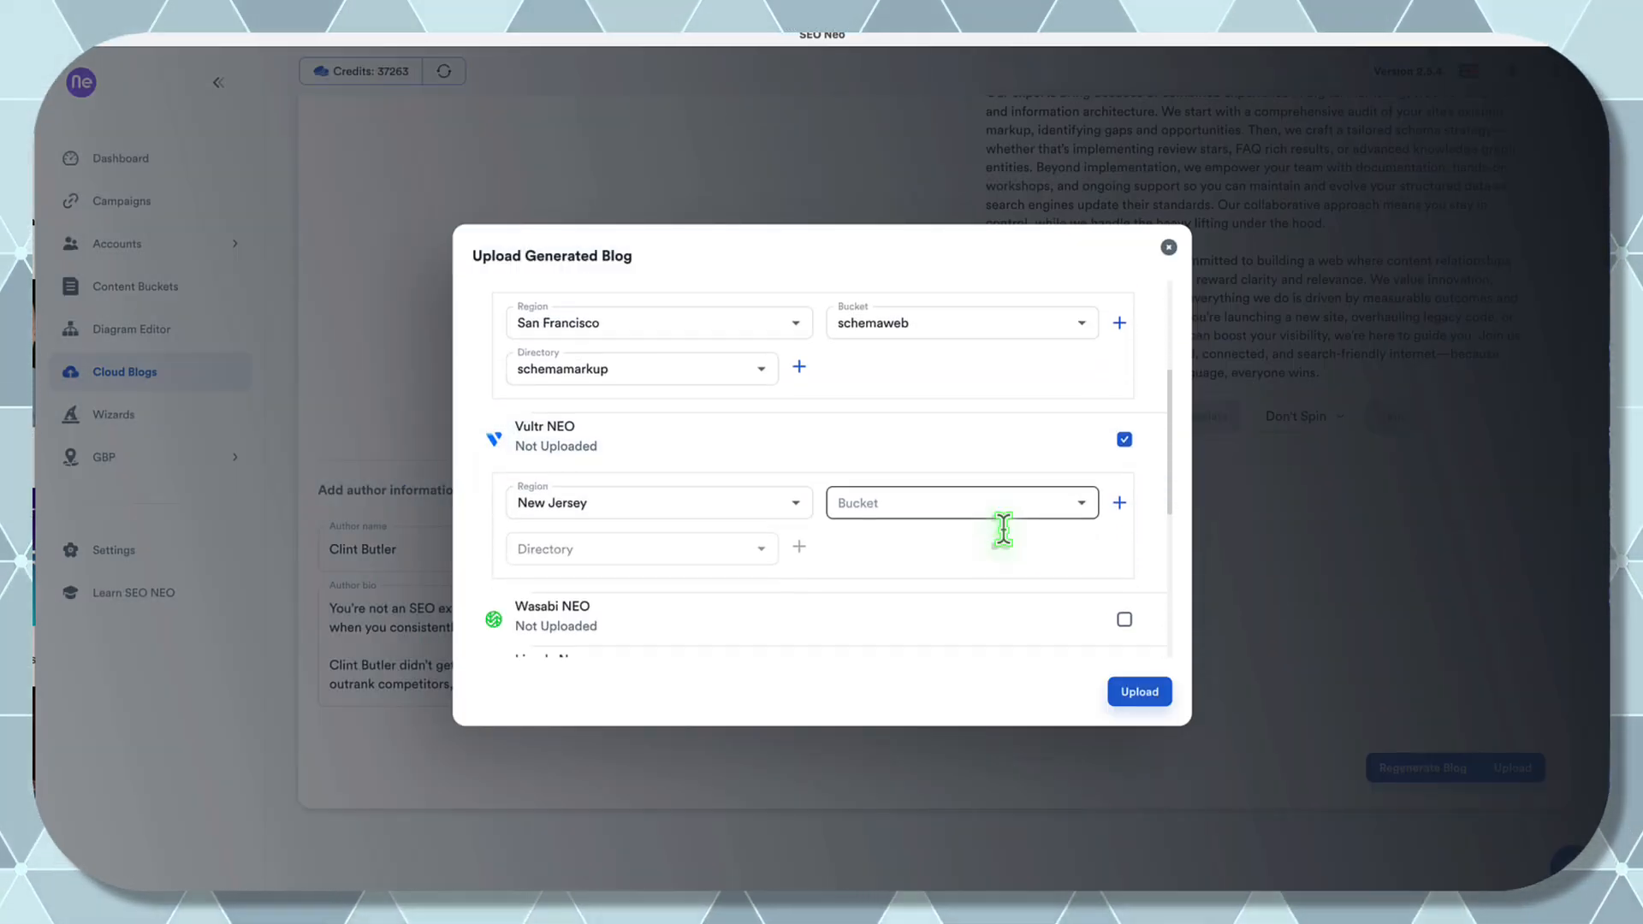
- Change the Vultr NEO region to Silicon Valley and create a bucket named schemaweb there
{"action": "left_click", "coordinate": [801, 506]}
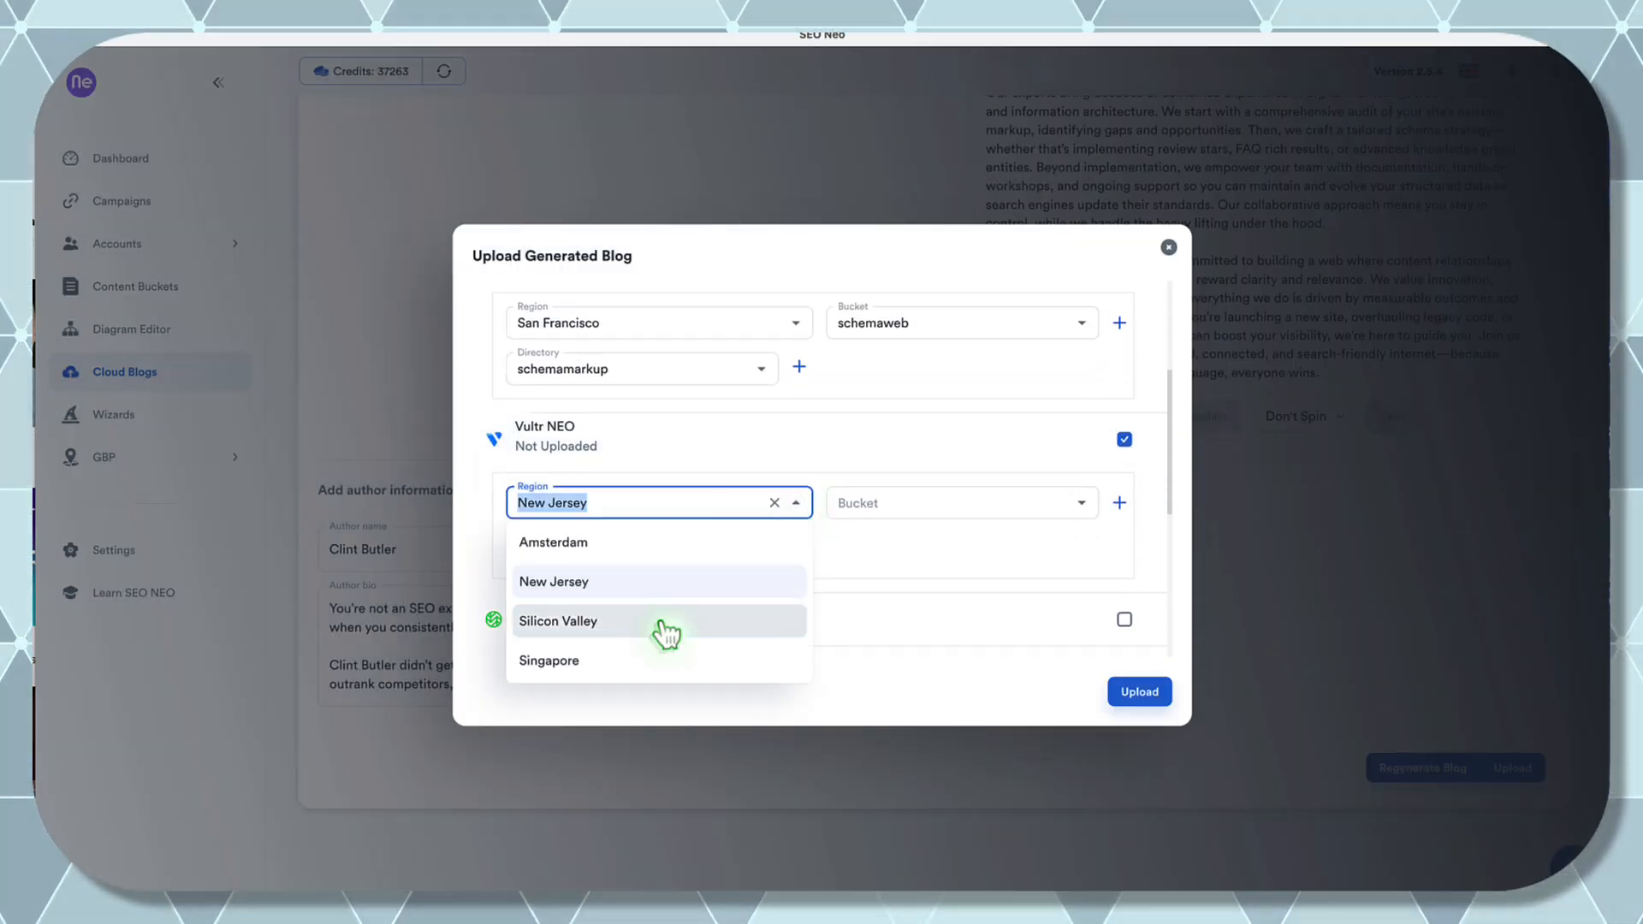
{"action": "left_click", "coordinate": [666, 623]}
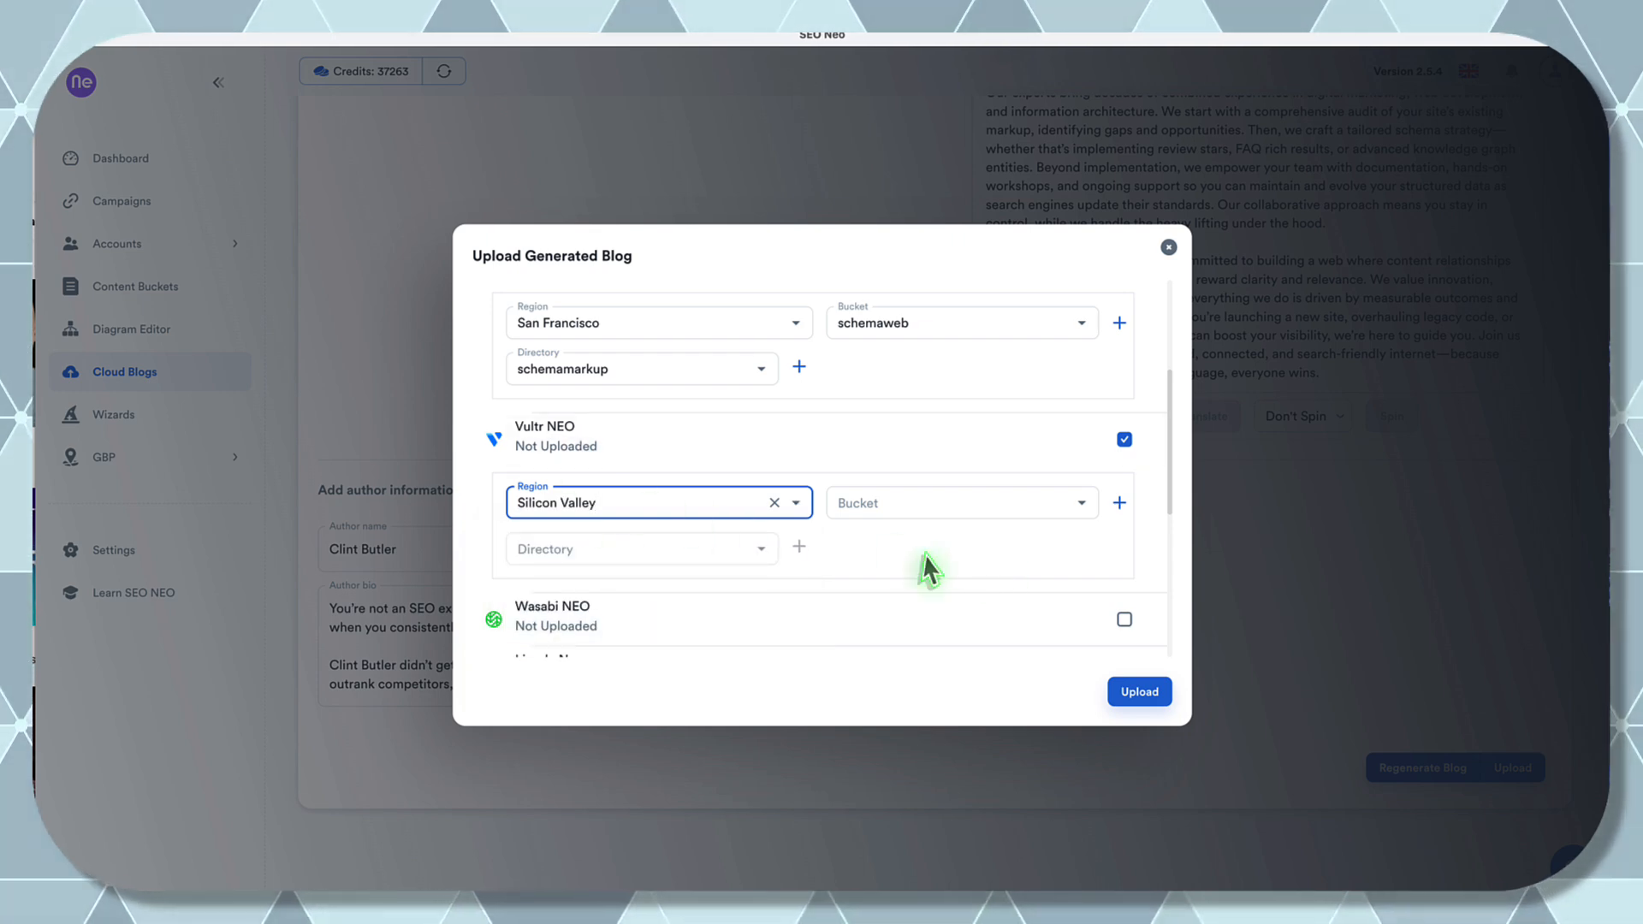
{"action": "left_click", "coordinate": [1118, 504]}
{"action": "left_click", "coordinate": [814, 484]}
{"action": "type", "text": "schemaweb"}
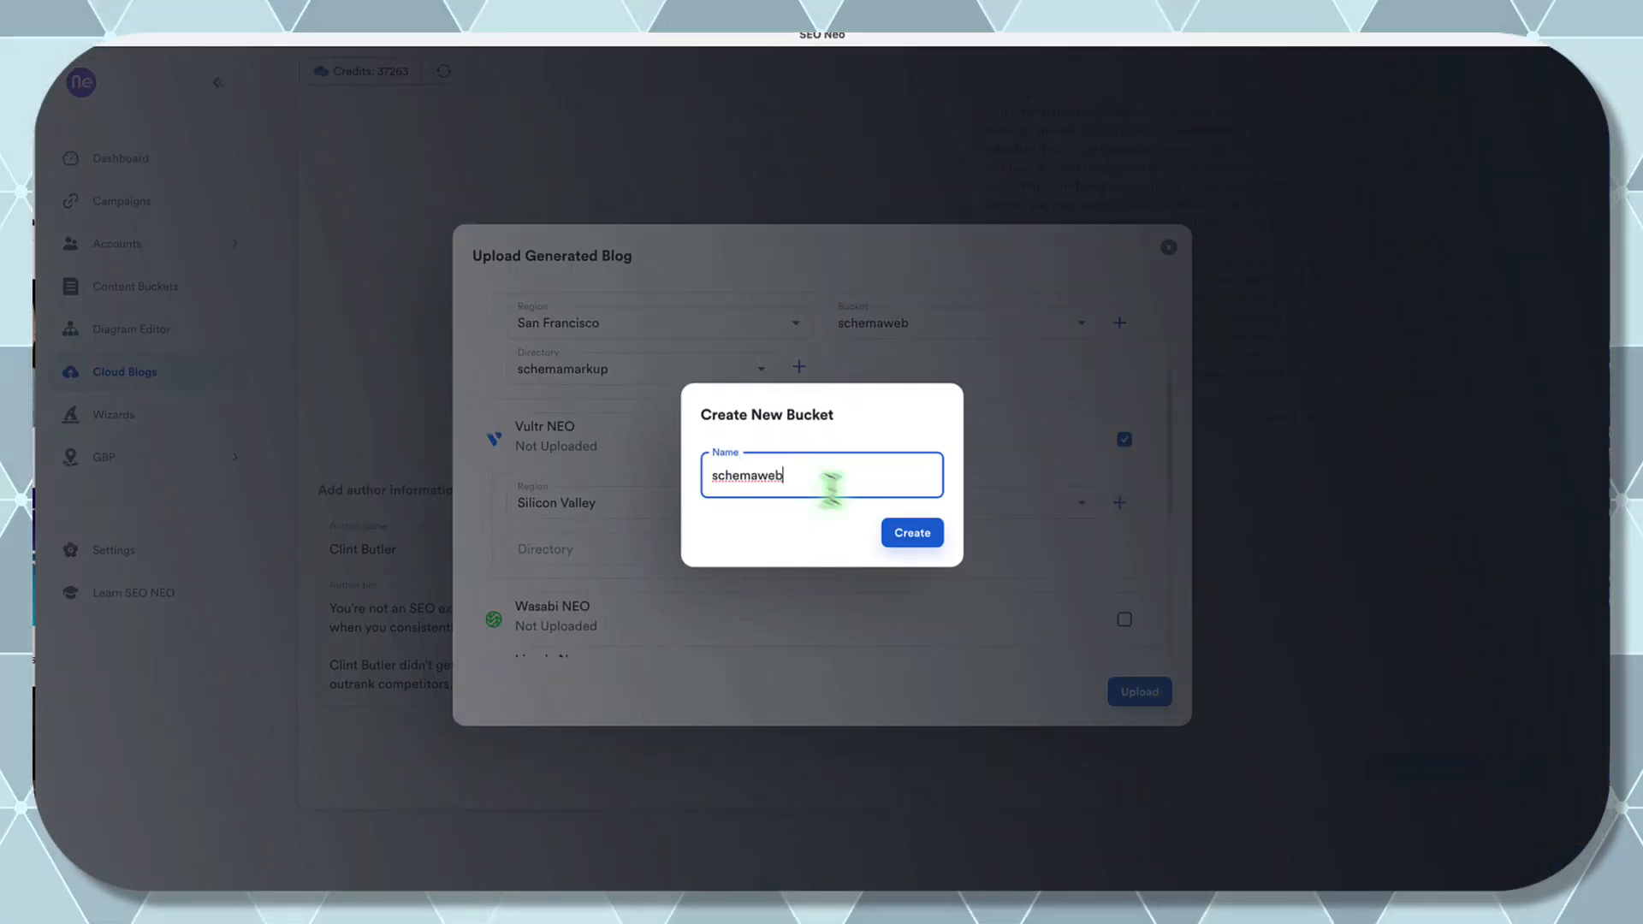
{"action": "left_click", "coordinate": [911, 532]}
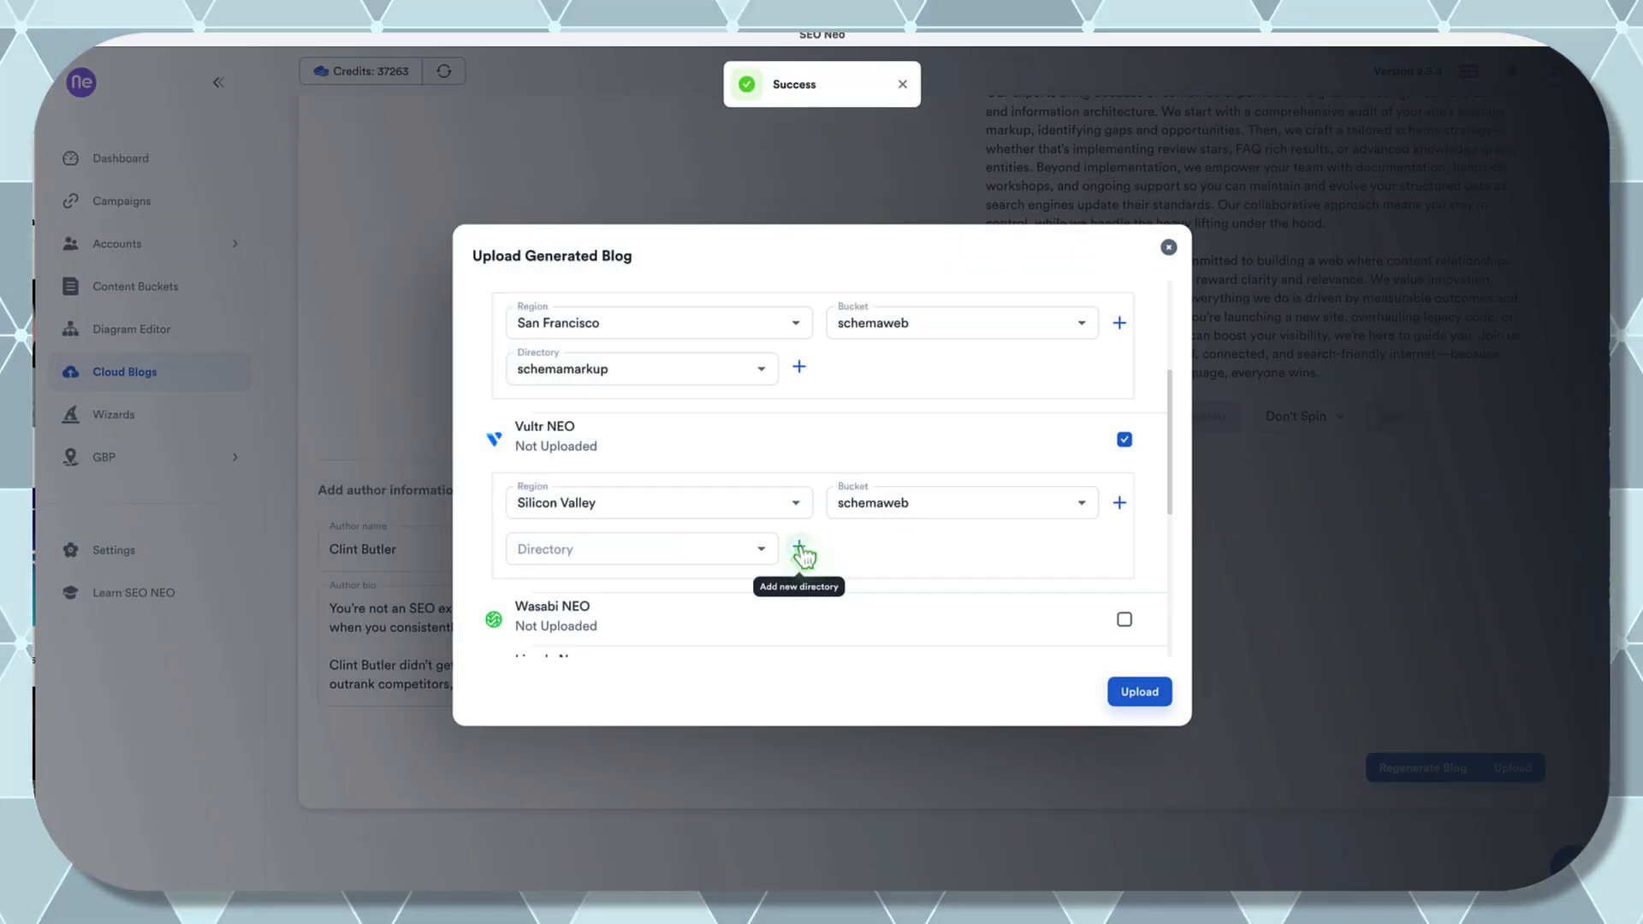
- Create a directory named schemamarkup for the Vultr NEO destination
{"action": "left_click", "coordinate": [799, 549]}
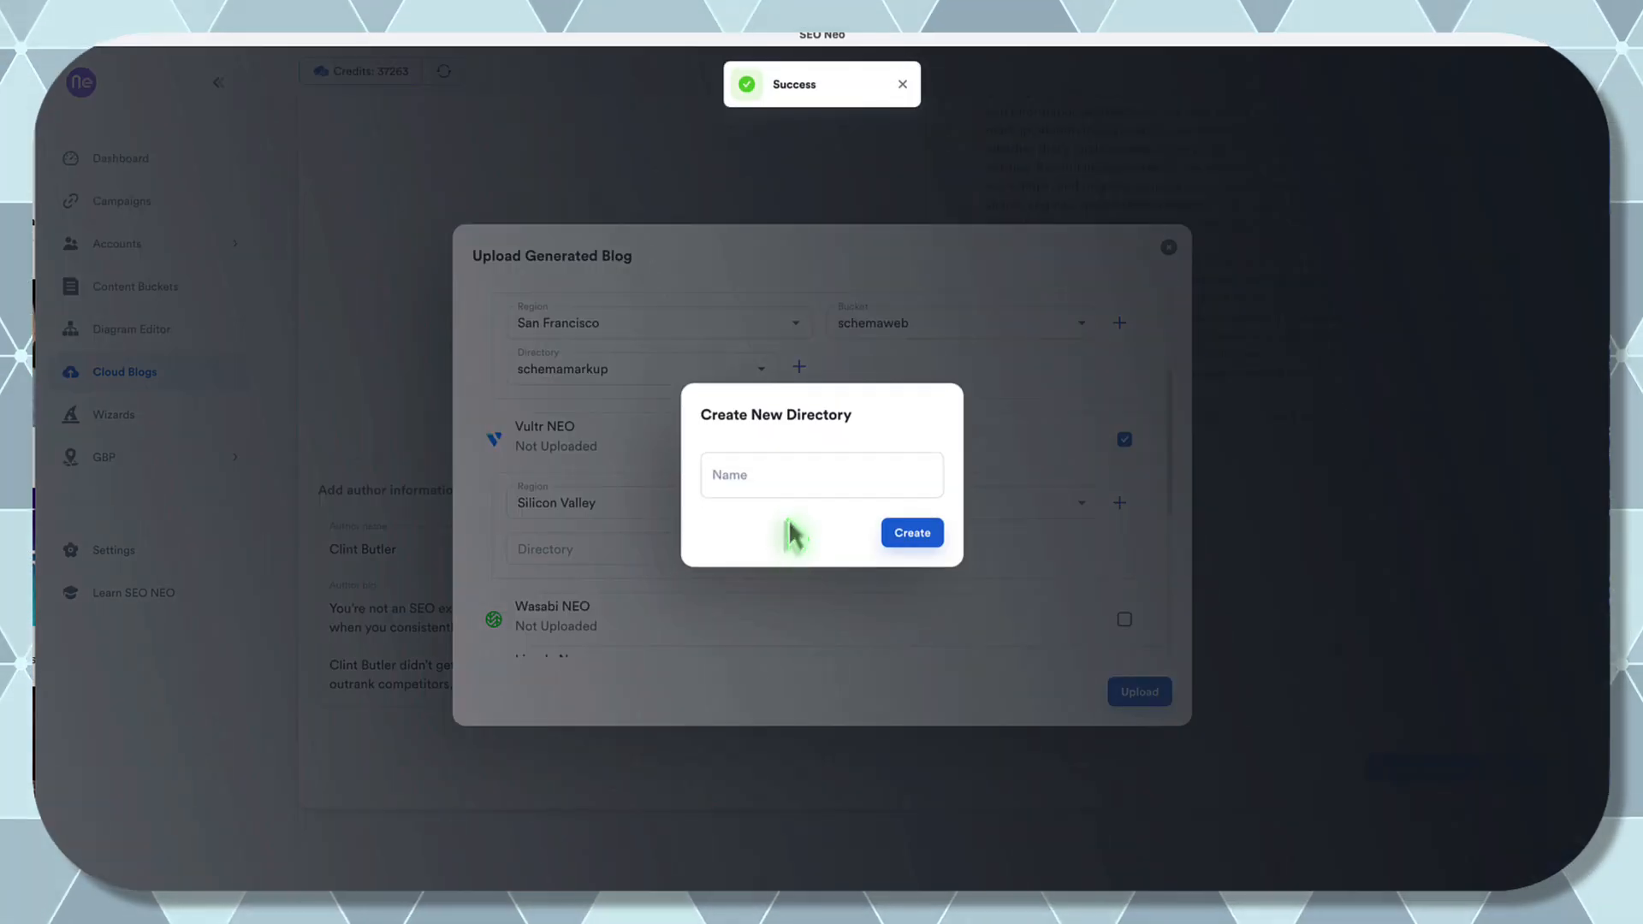
{"action": "left_click", "coordinate": [788, 478]}
{"action": "type", "text": "schemamarkup"}
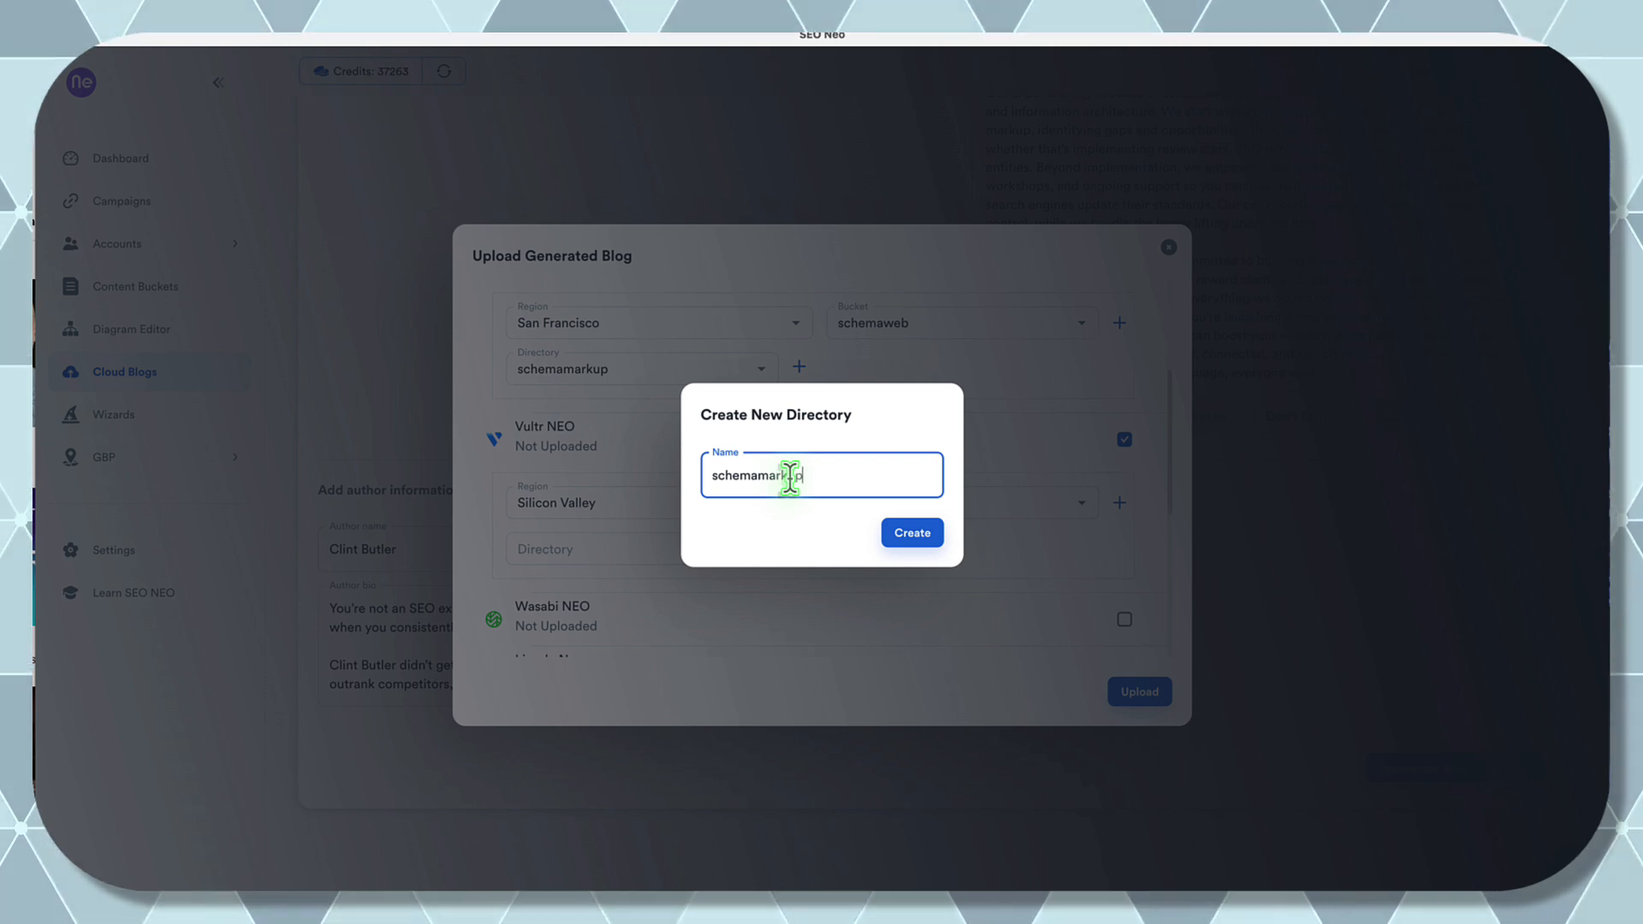
{"action": "left_click", "coordinate": [913, 534]}
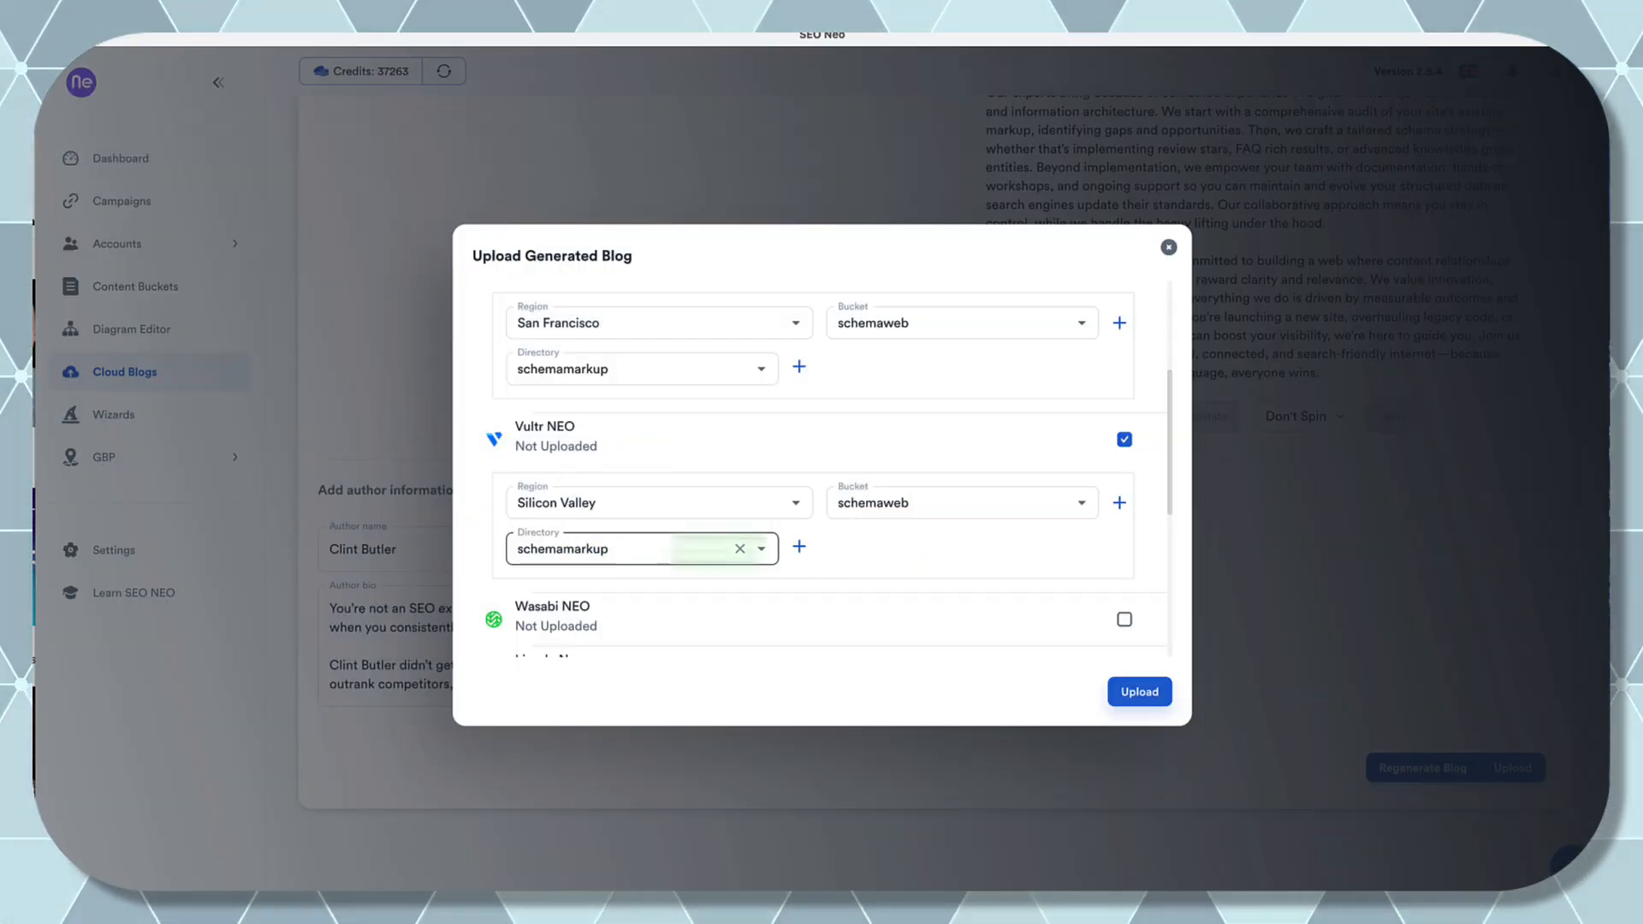
- Add Linode Neo as a destination with the Los Angeles, CA, USA region and create a bucket named schemaweb
{"action": "scroll", "coordinate": [862, 565], "scroll_direction": "down", "scroll_amount": 1}
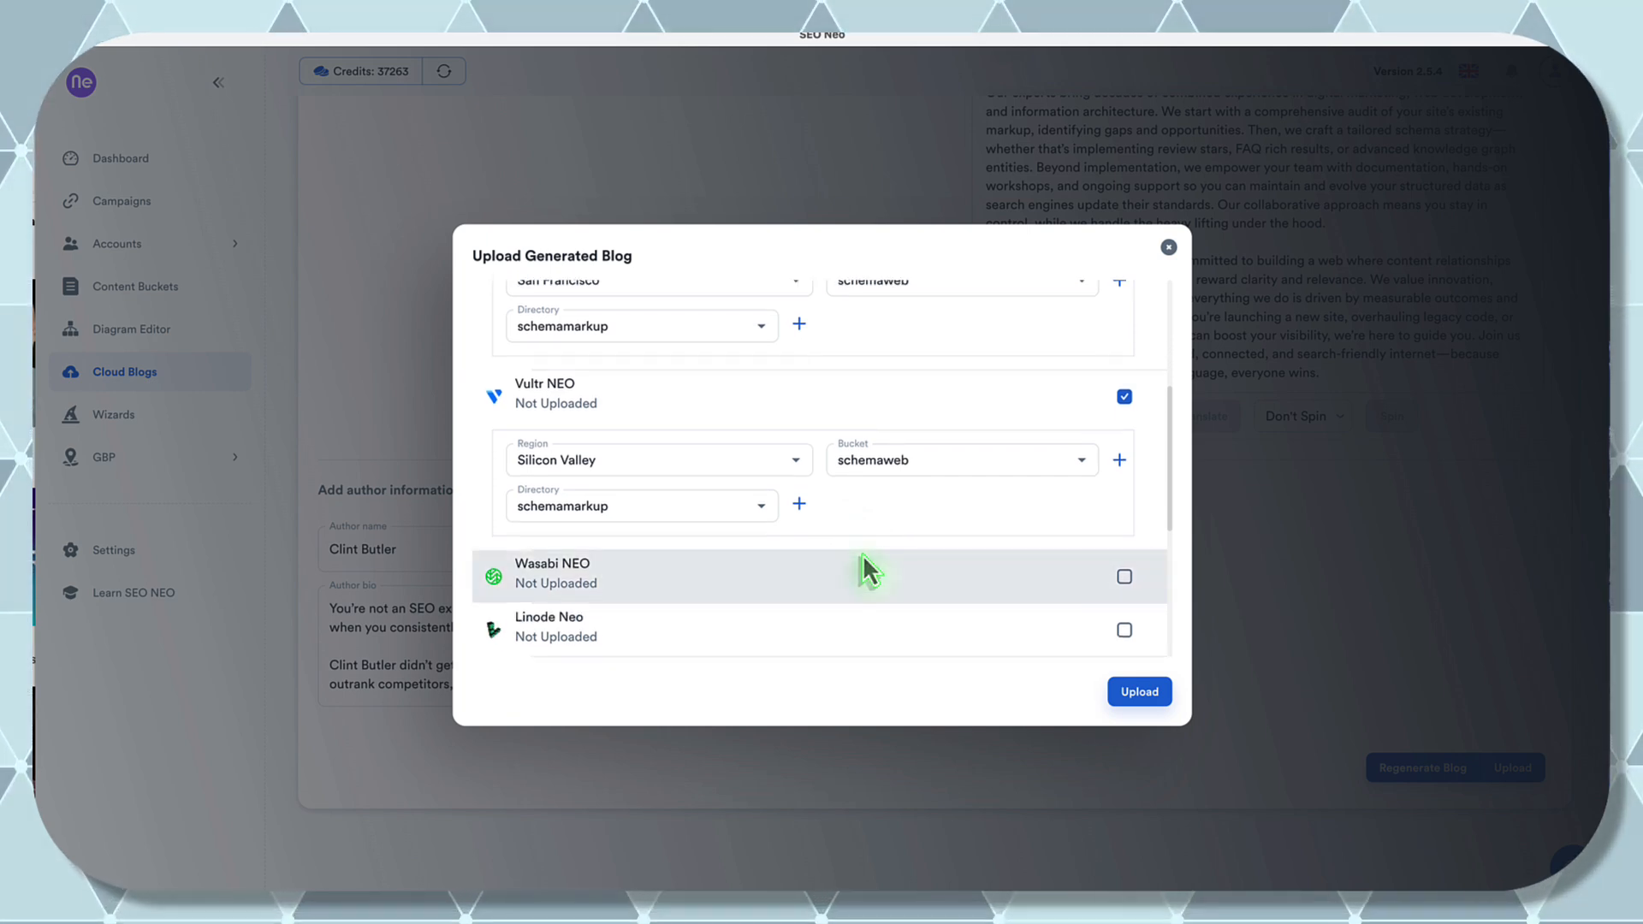
{"action": "scroll", "coordinate": [863, 558], "scroll_direction": "down", "scroll_amount": 3}
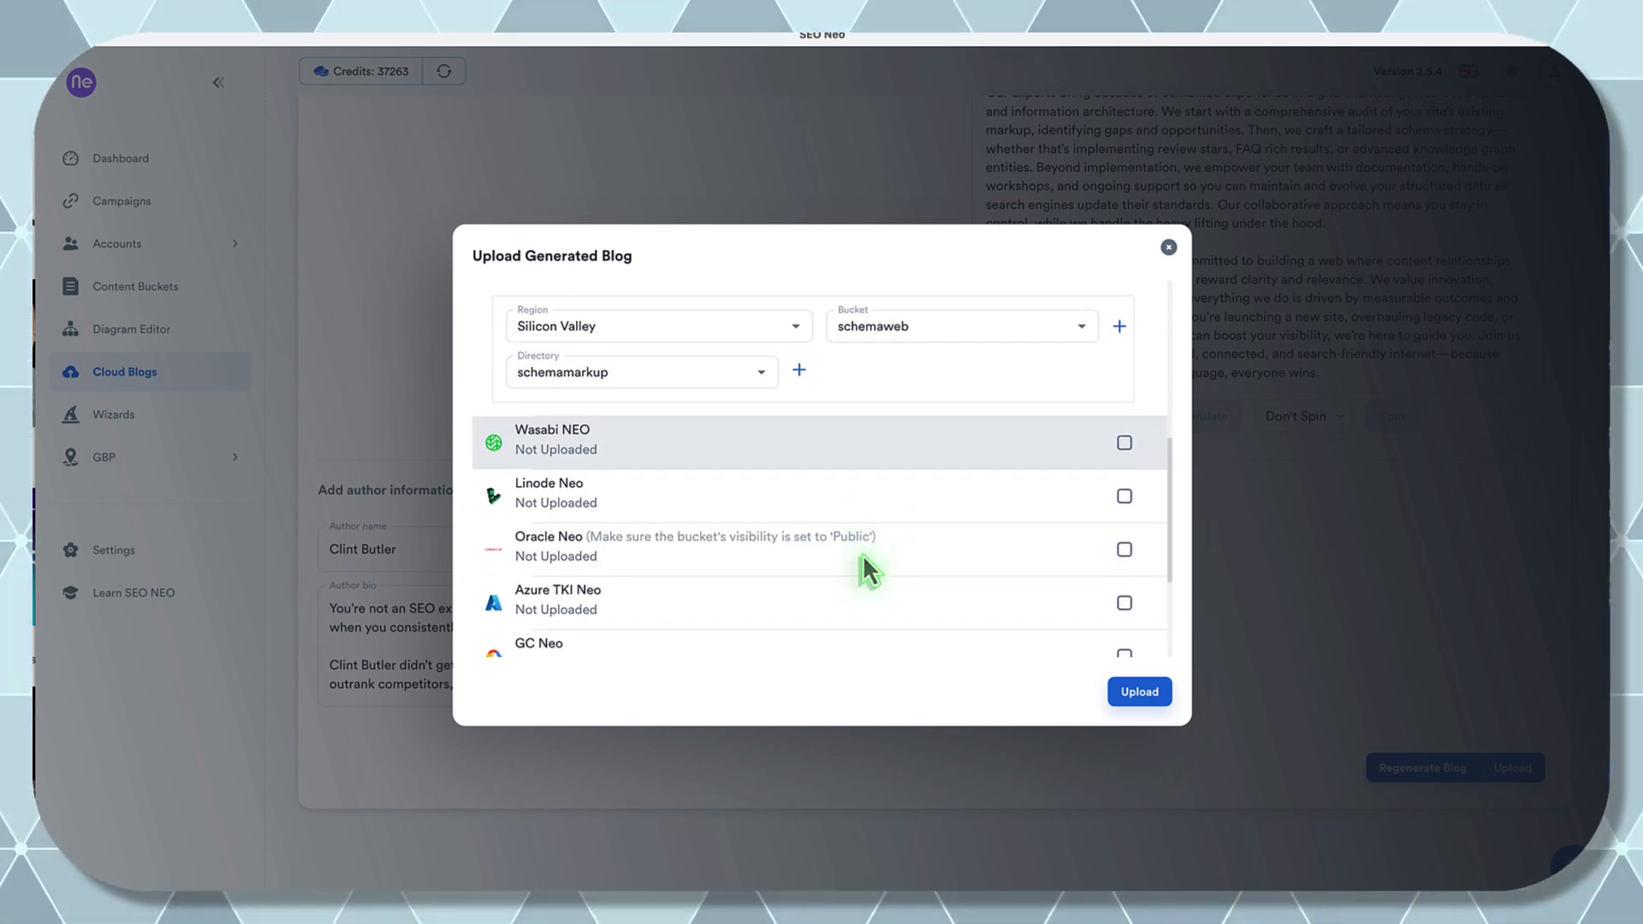
{"action": "scroll", "coordinate": [862, 558], "scroll_direction": "down", "scroll_amount": 1}
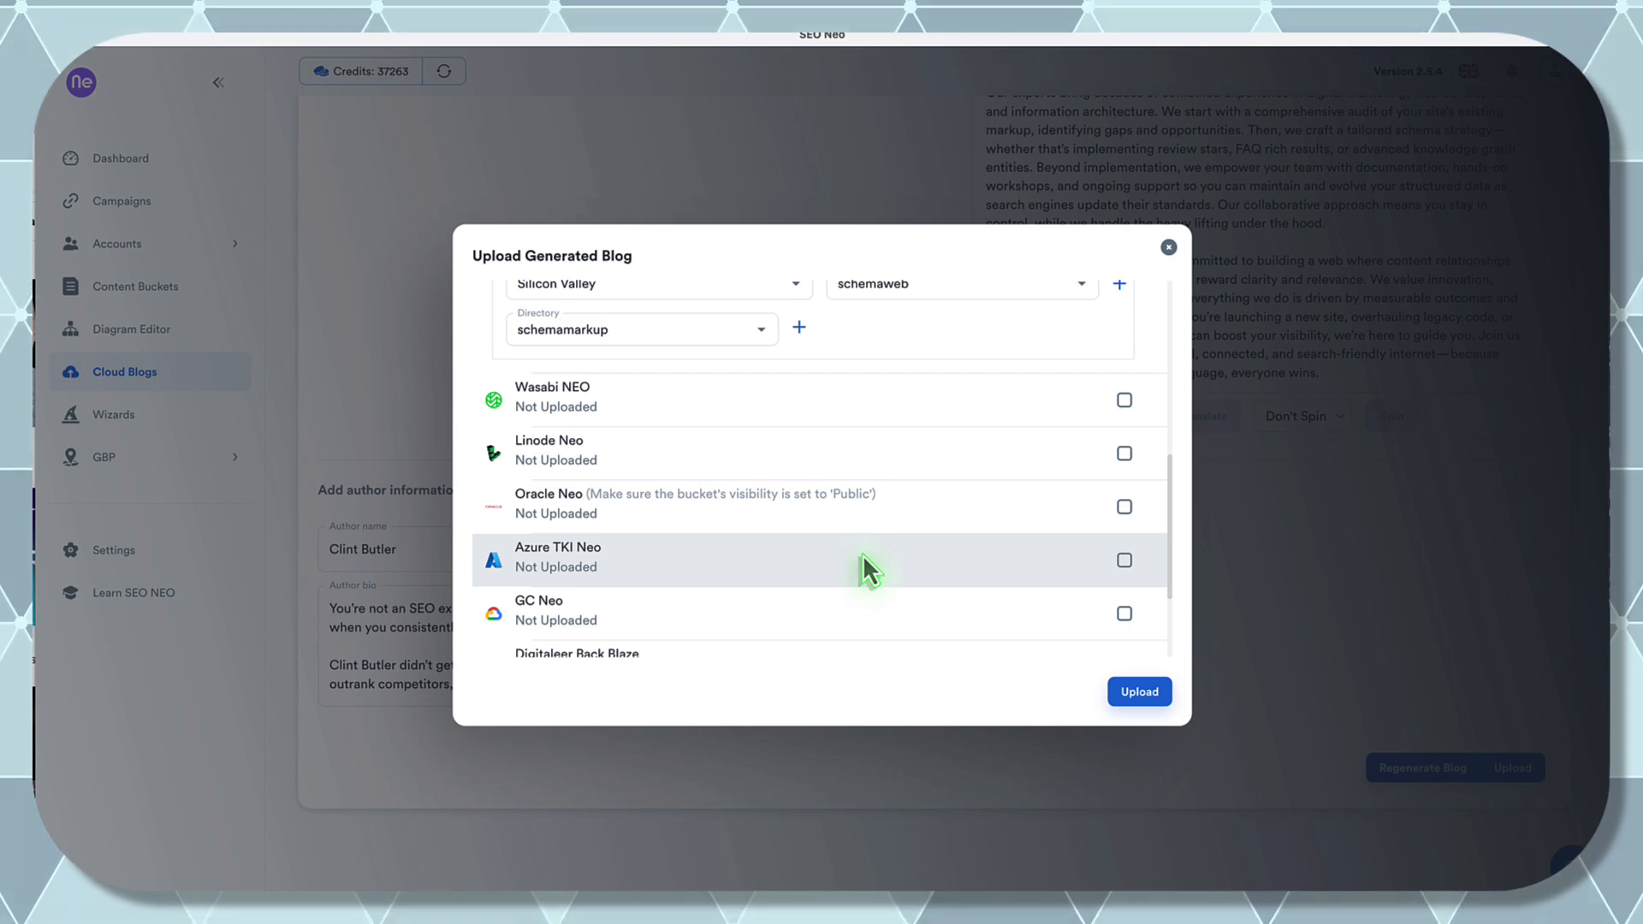
{"action": "scroll", "coordinate": [863, 555], "scroll_direction": "down", "scroll_amount": 1}
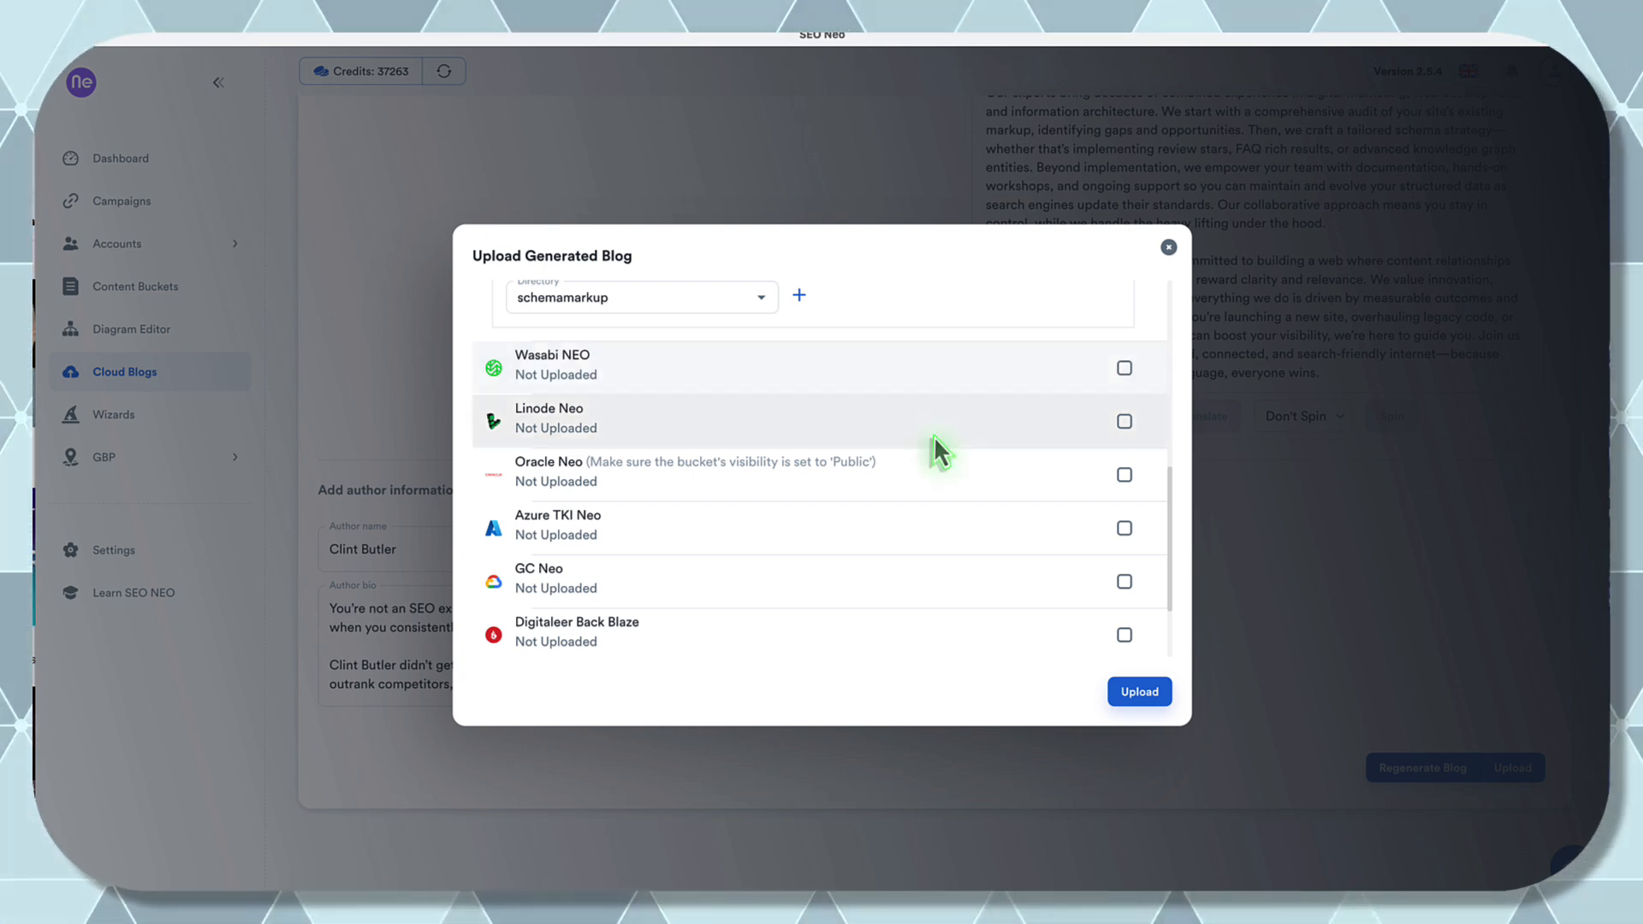
{"action": "left_click", "coordinate": [1124, 422]}
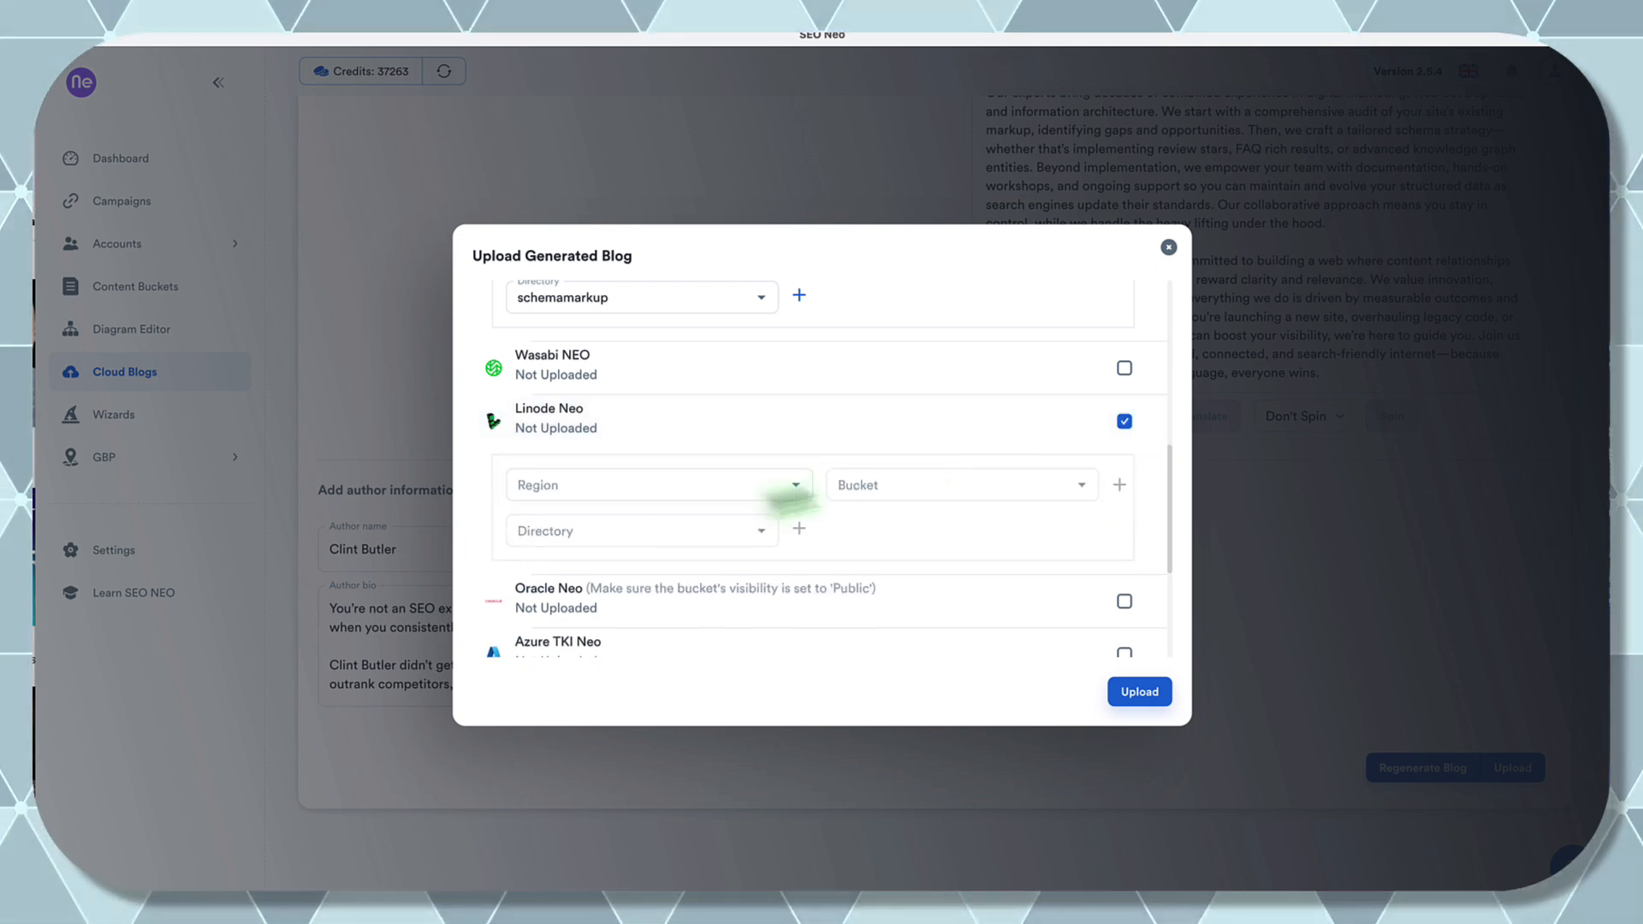
{"action": "left_click", "coordinate": [804, 485]}
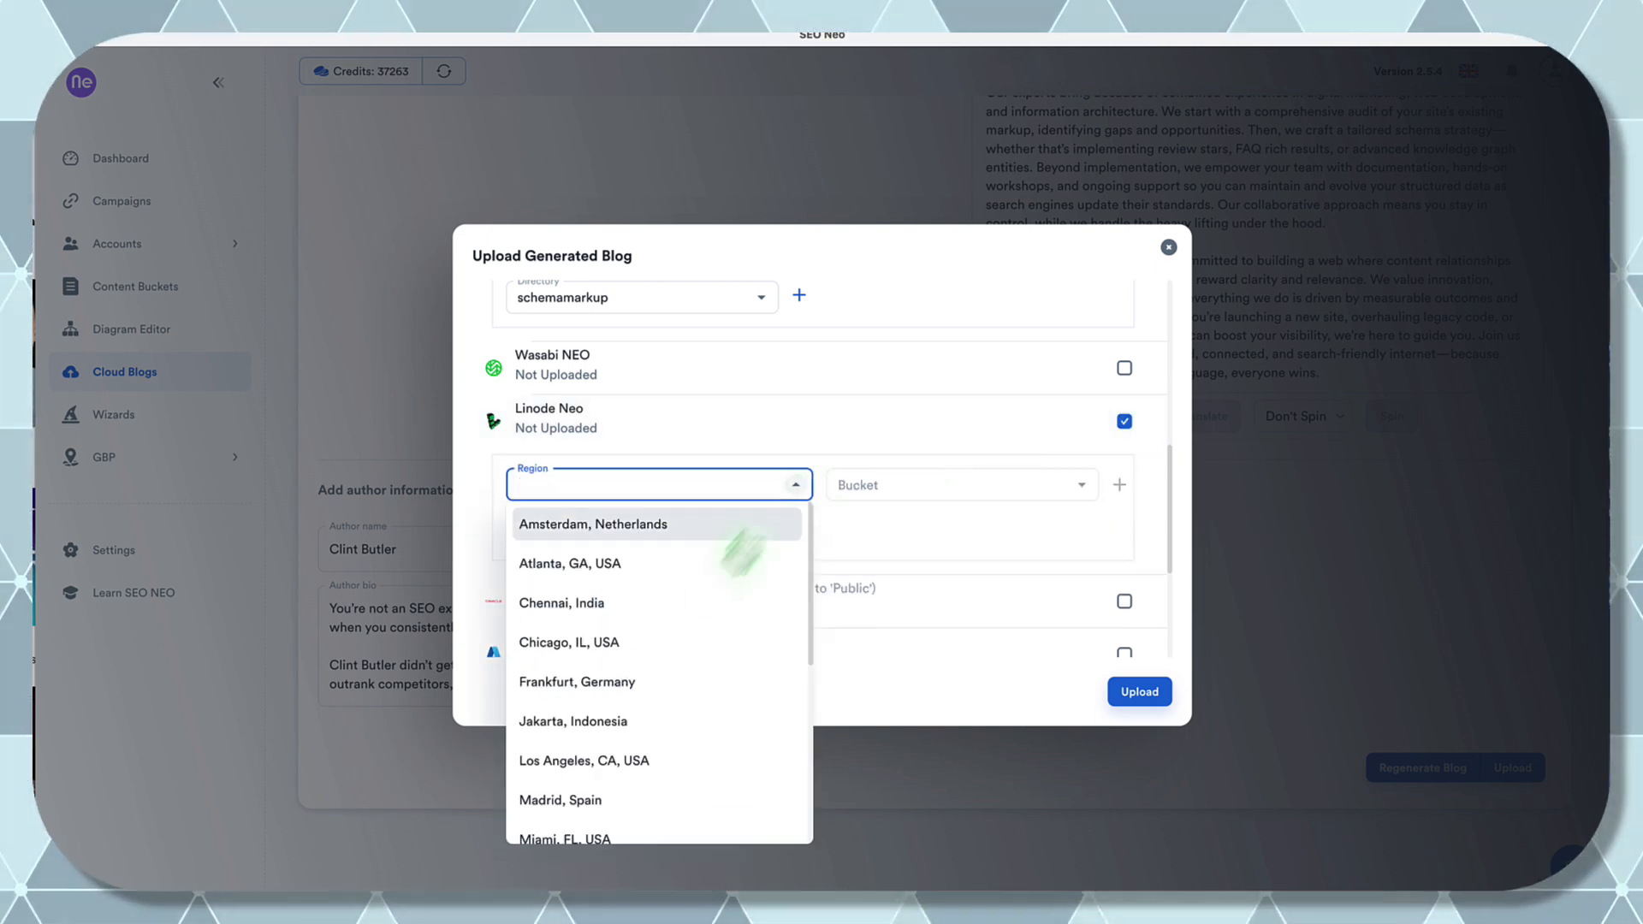
{"action": "left_click", "coordinate": [690, 760]}
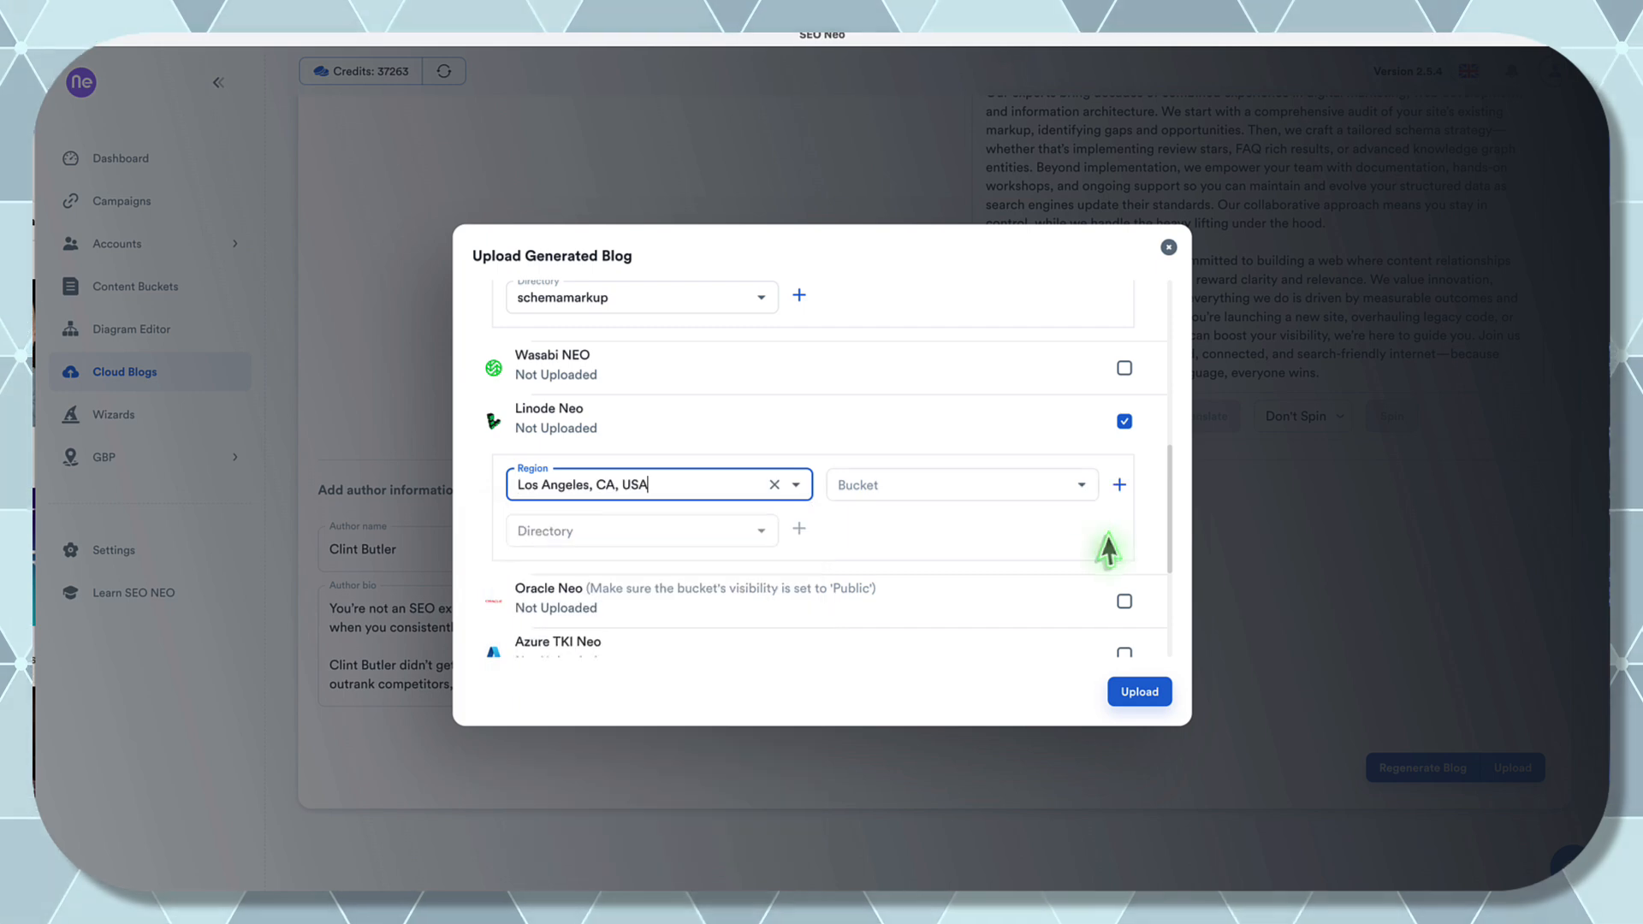
{"action": "left_click", "coordinate": [1119, 484]}
{"action": "left_click", "coordinate": [873, 480]}
{"action": "type", "text": "schemaweb"}
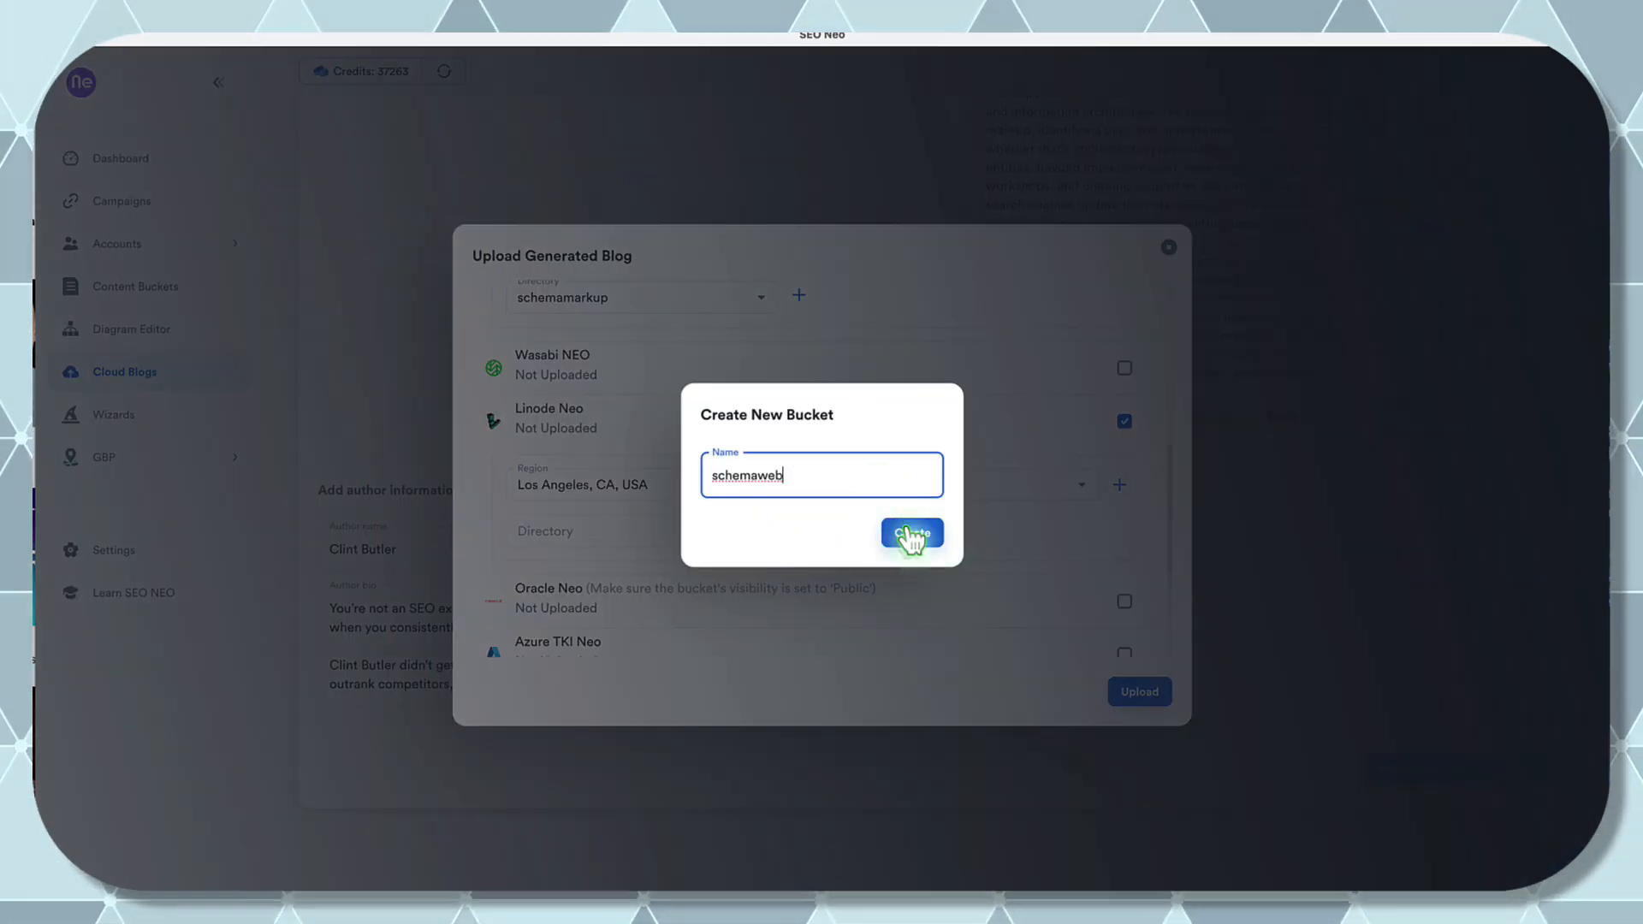
{"action": "left_click", "coordinate": [910, 532]}
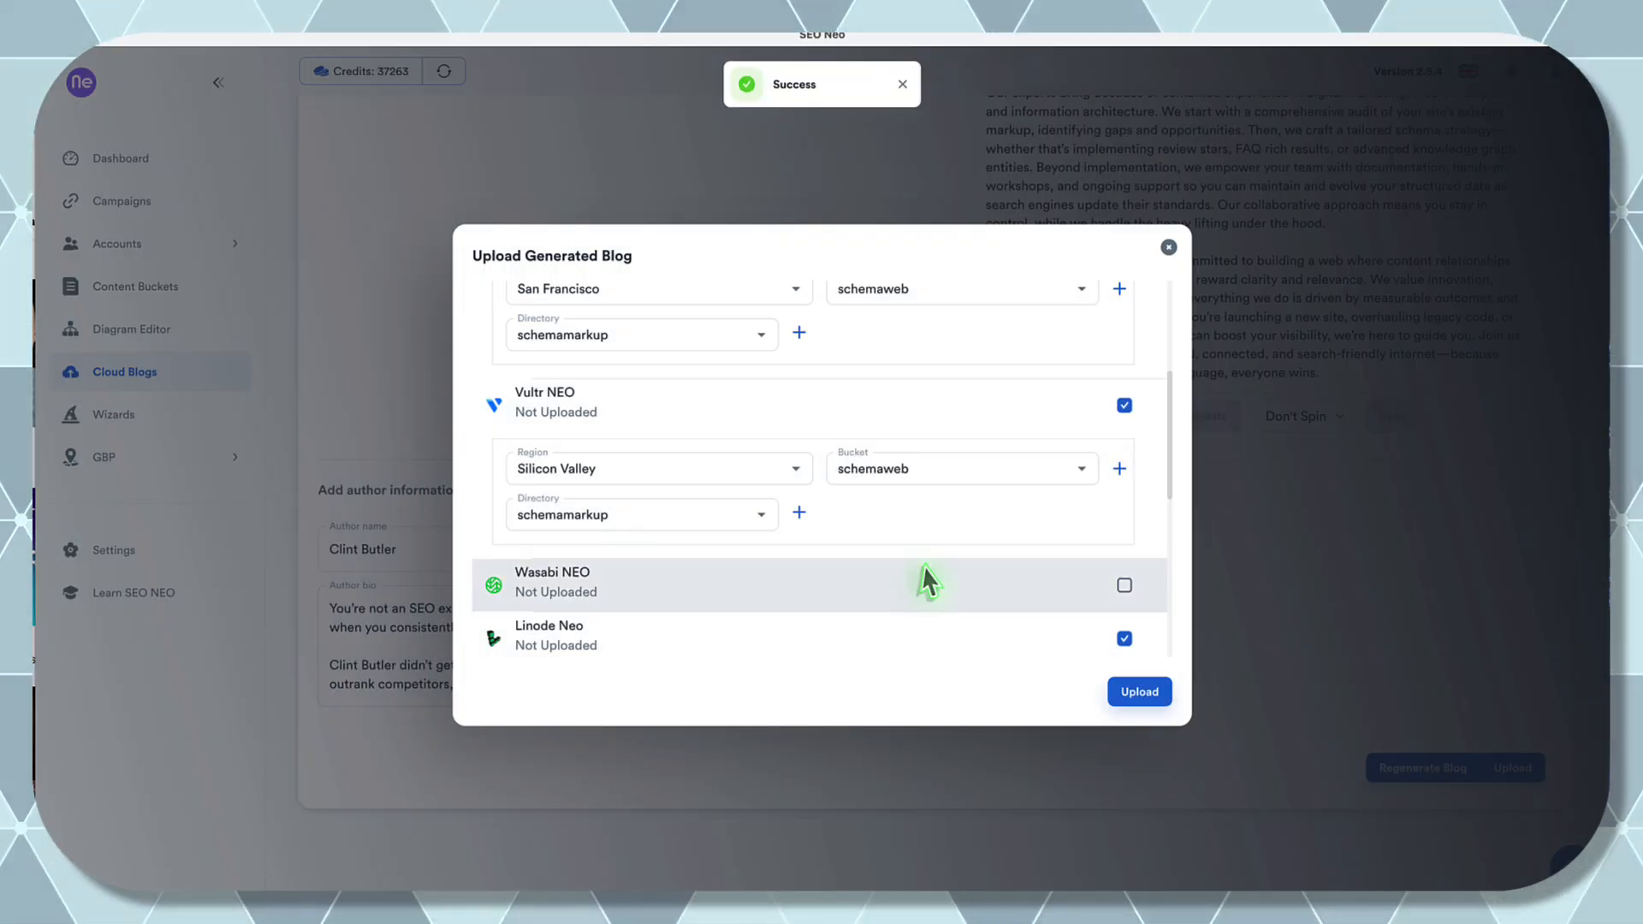
- Create a directory named schemamarkup for the Linode Neo destination
{"action": "scroll", "coordinate": [920, 570], "scroll_direction": "down", "scroll_amount": 2}
{"action": "scroll", "coordinate": [926, 563], "scroll_direction": "down", "scroll_amount": 1}
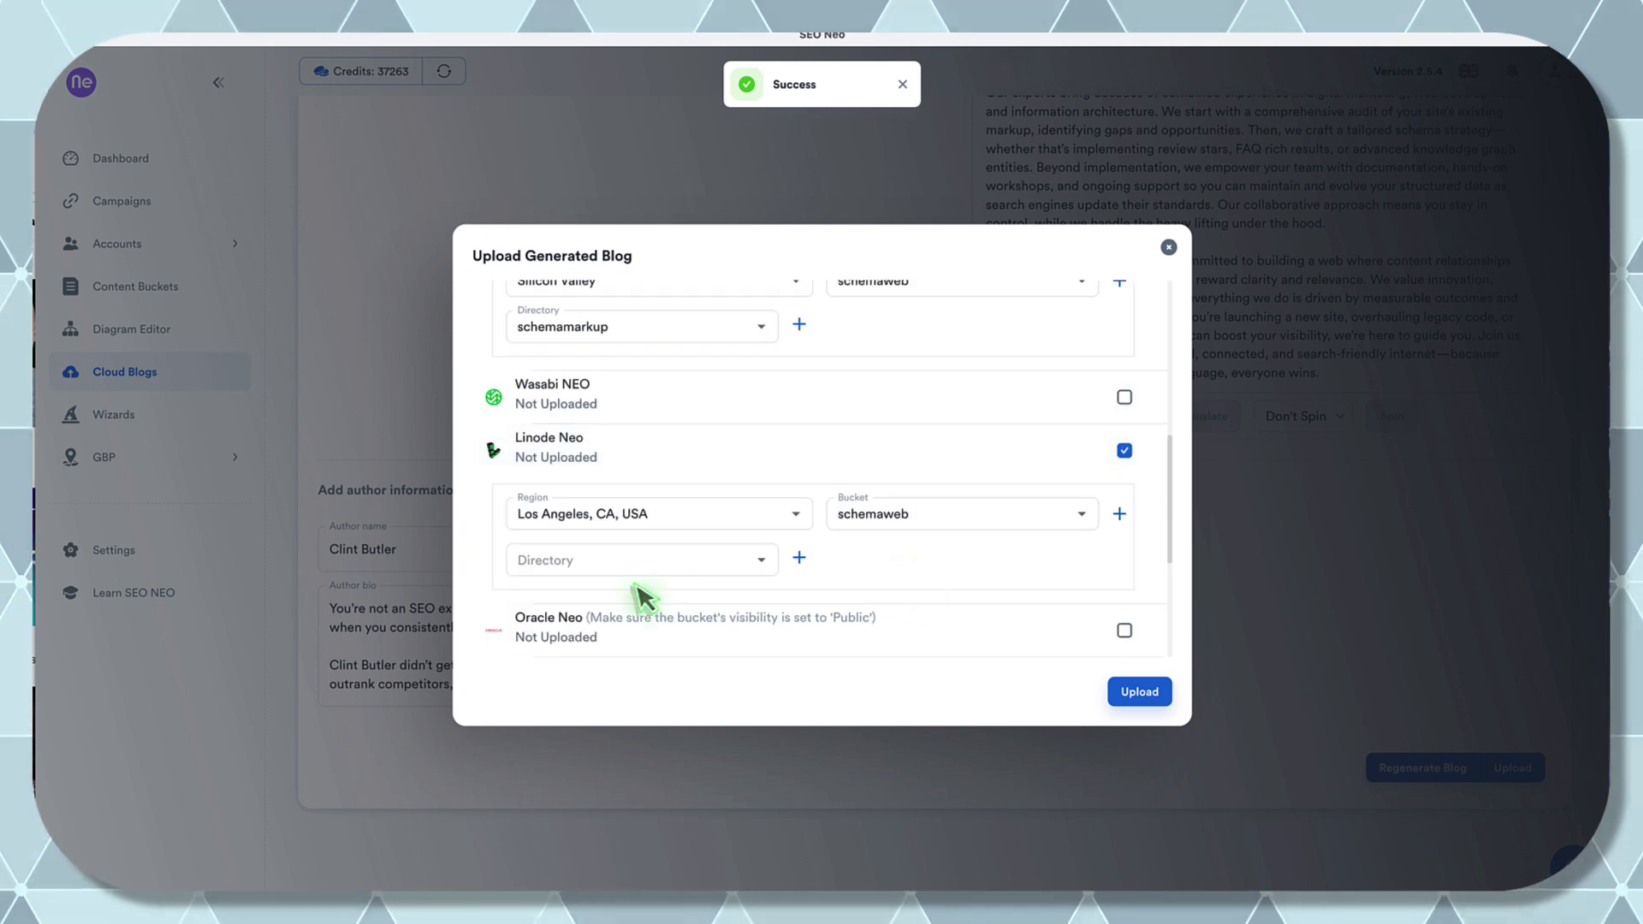
{"action": "left_click", "coordinate": [801, 558]}
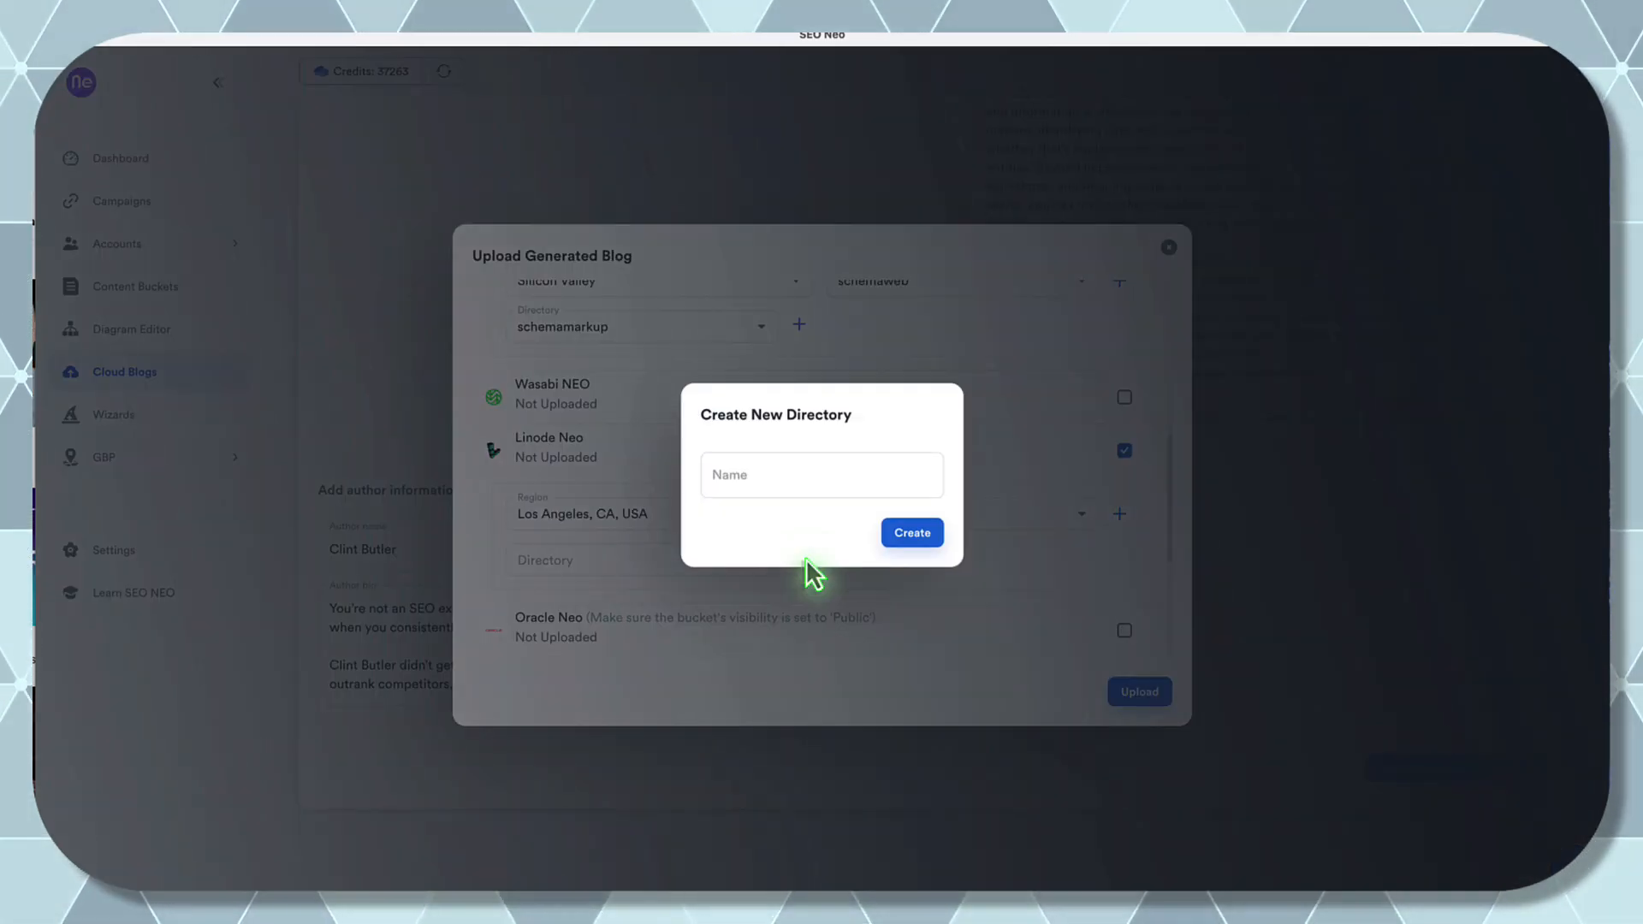
{"action": "left_click", "coordinate": [867, 473]}
{"action": "type", "text": "sche"}
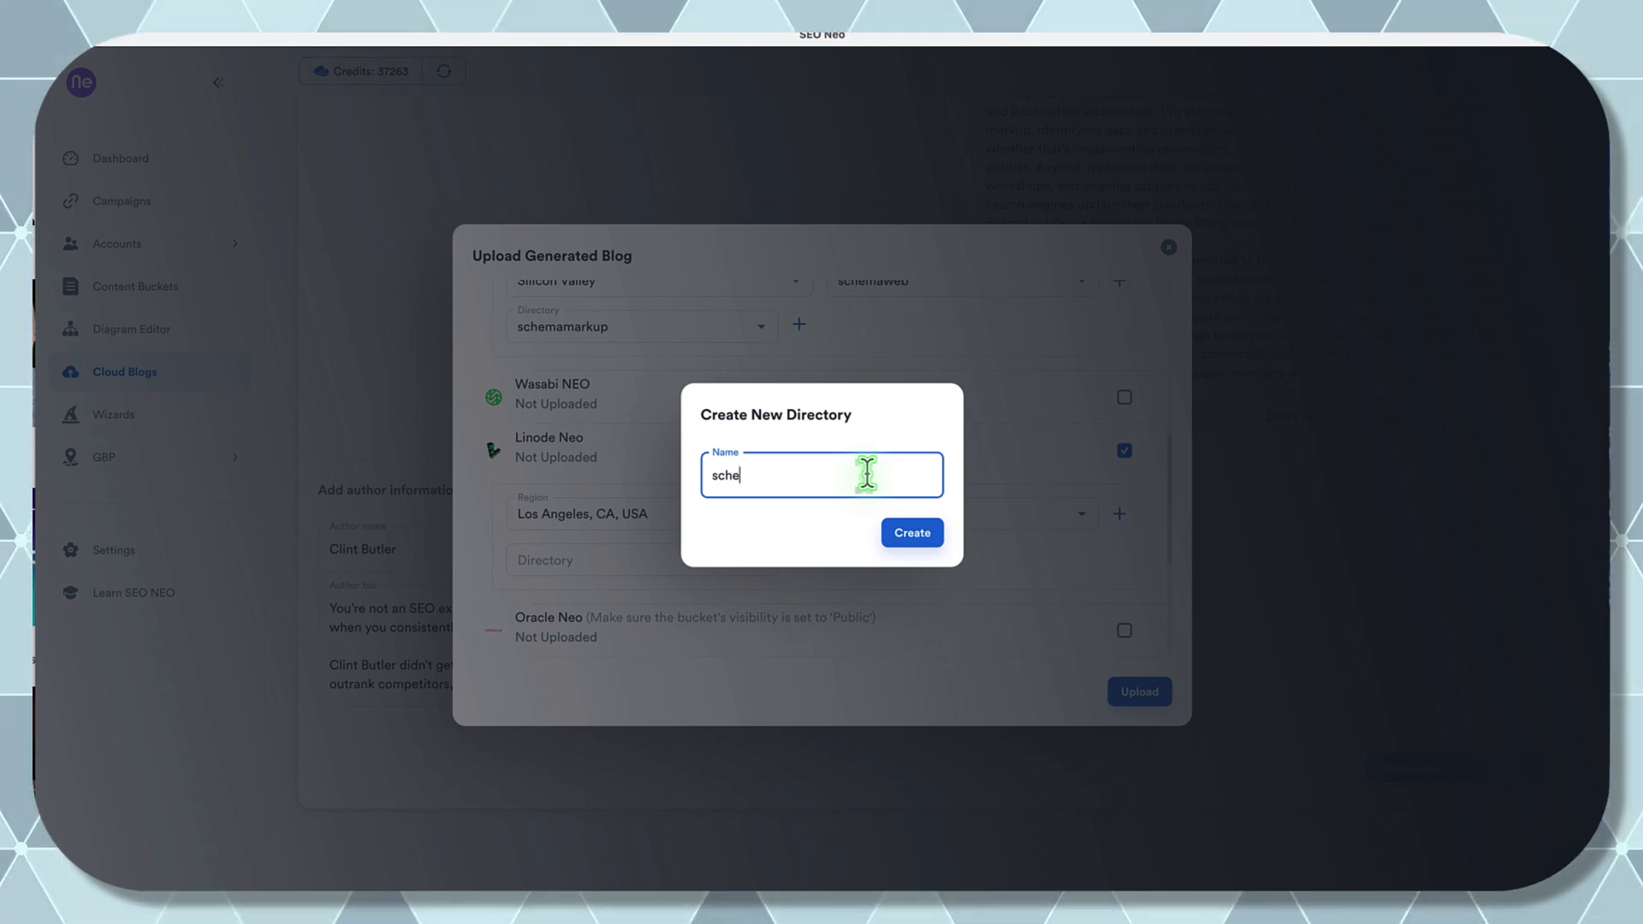
{"action": "type", "text": "a"}
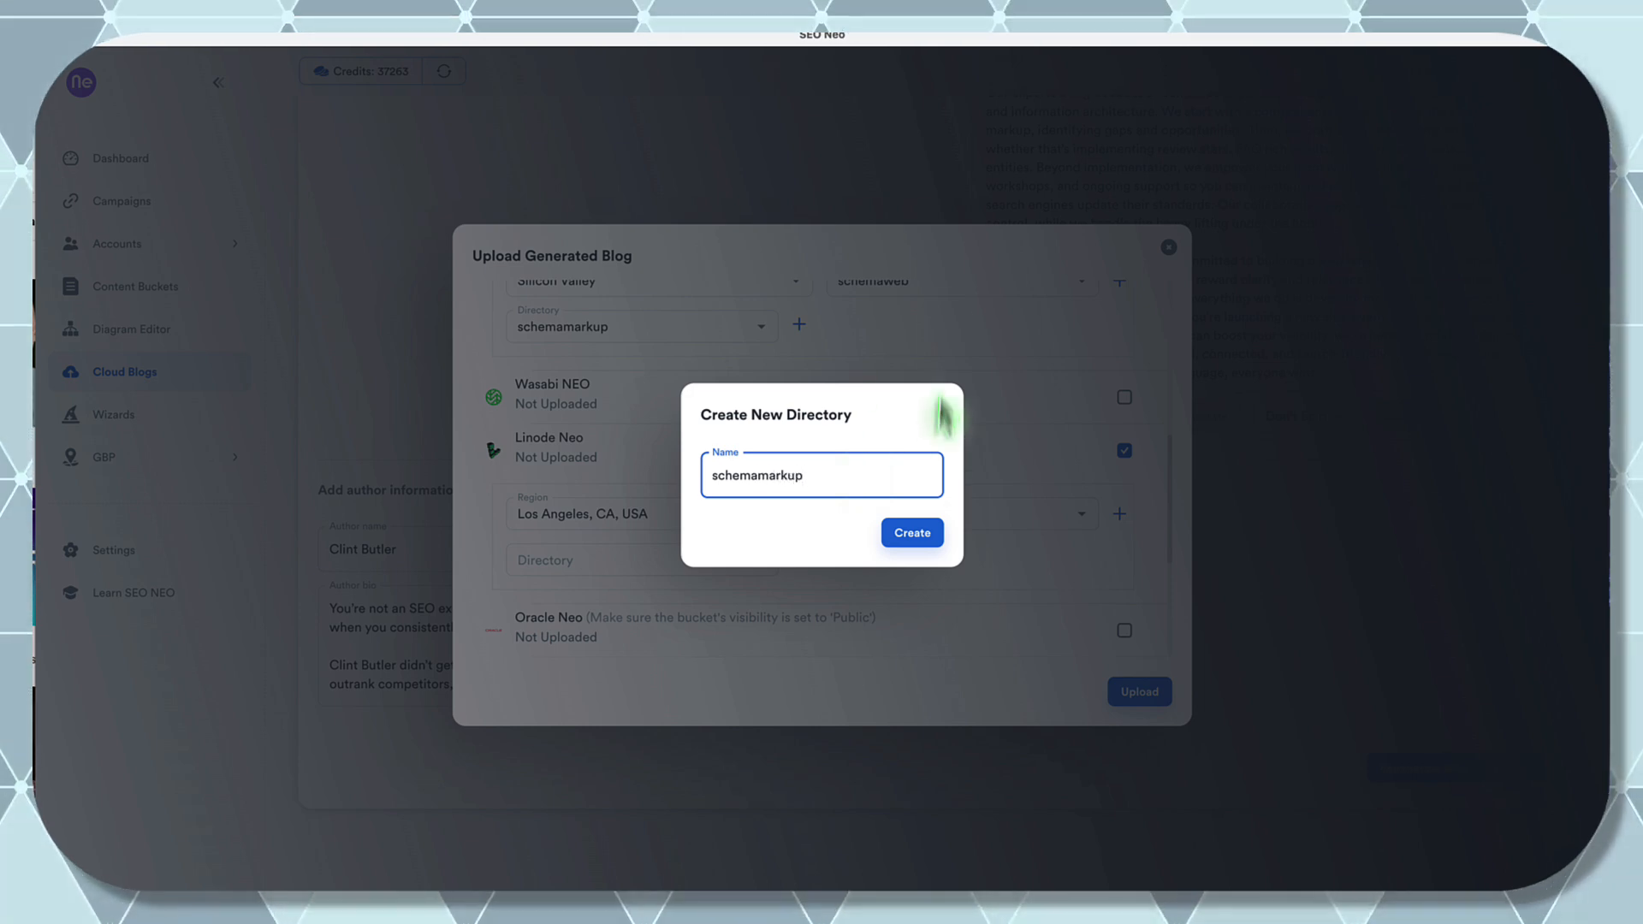
{"action": "left_click", "coordinate": [928, 541]}
- Add Azure TKI Neo as an upload destination and create a bucket named schemaweb for it
{"action": "scroll", "coordinate": [946, 563], "scroll_direction": "down", "scroll_amount": 2}
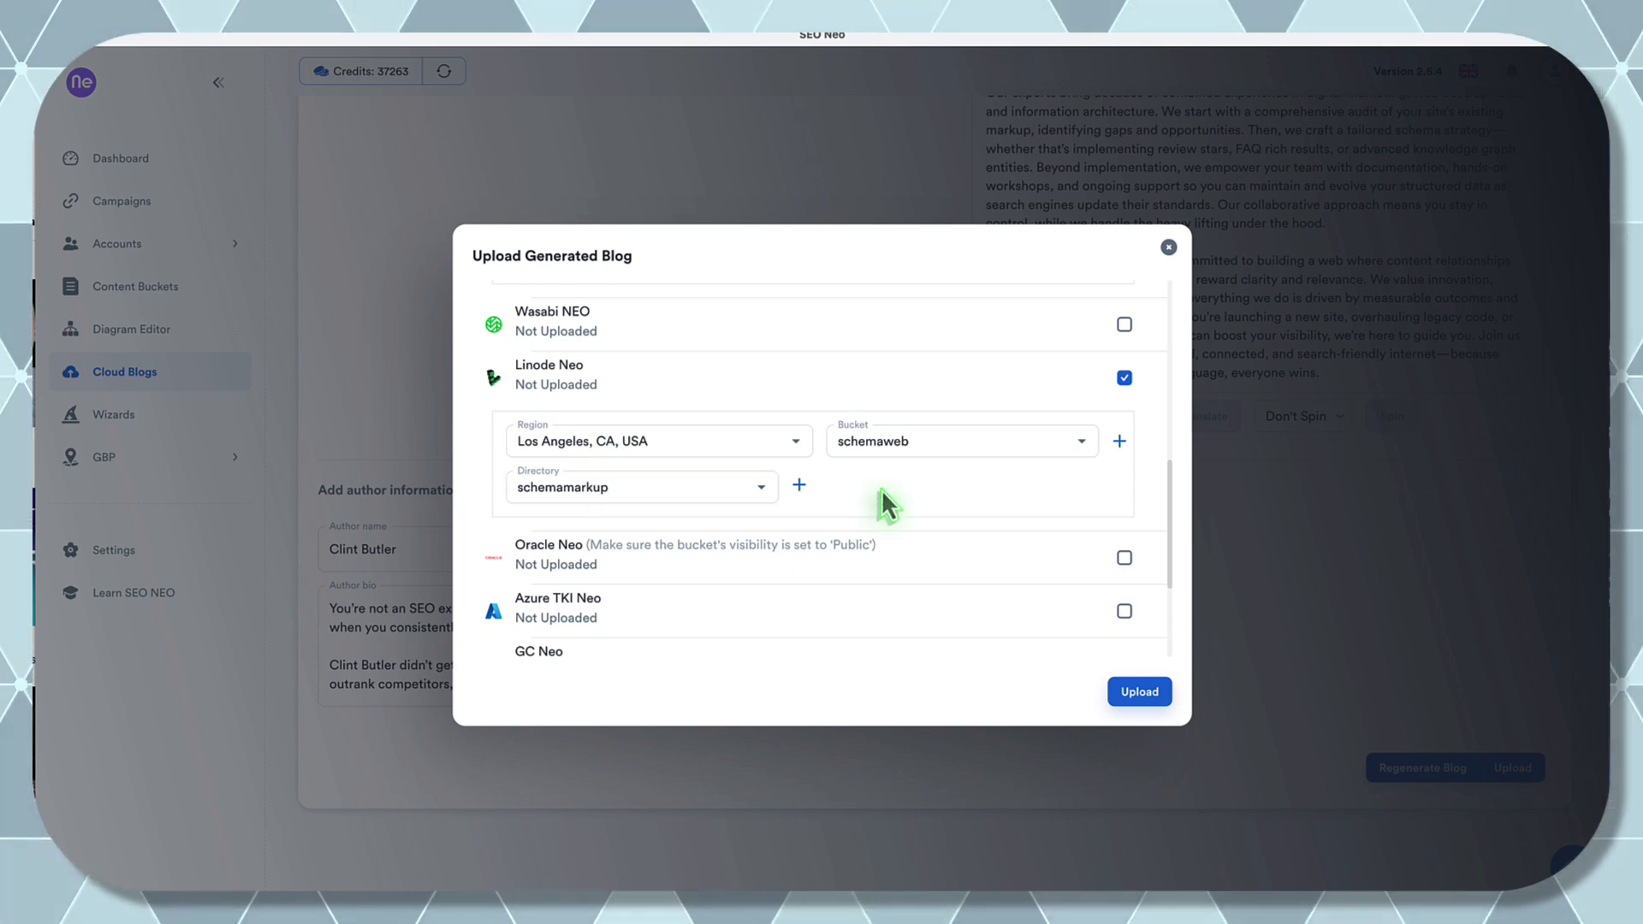
{"action": "scroll", "coordinate": [881, 486], "scroll_direction": "down", "scroll_amount": 1}
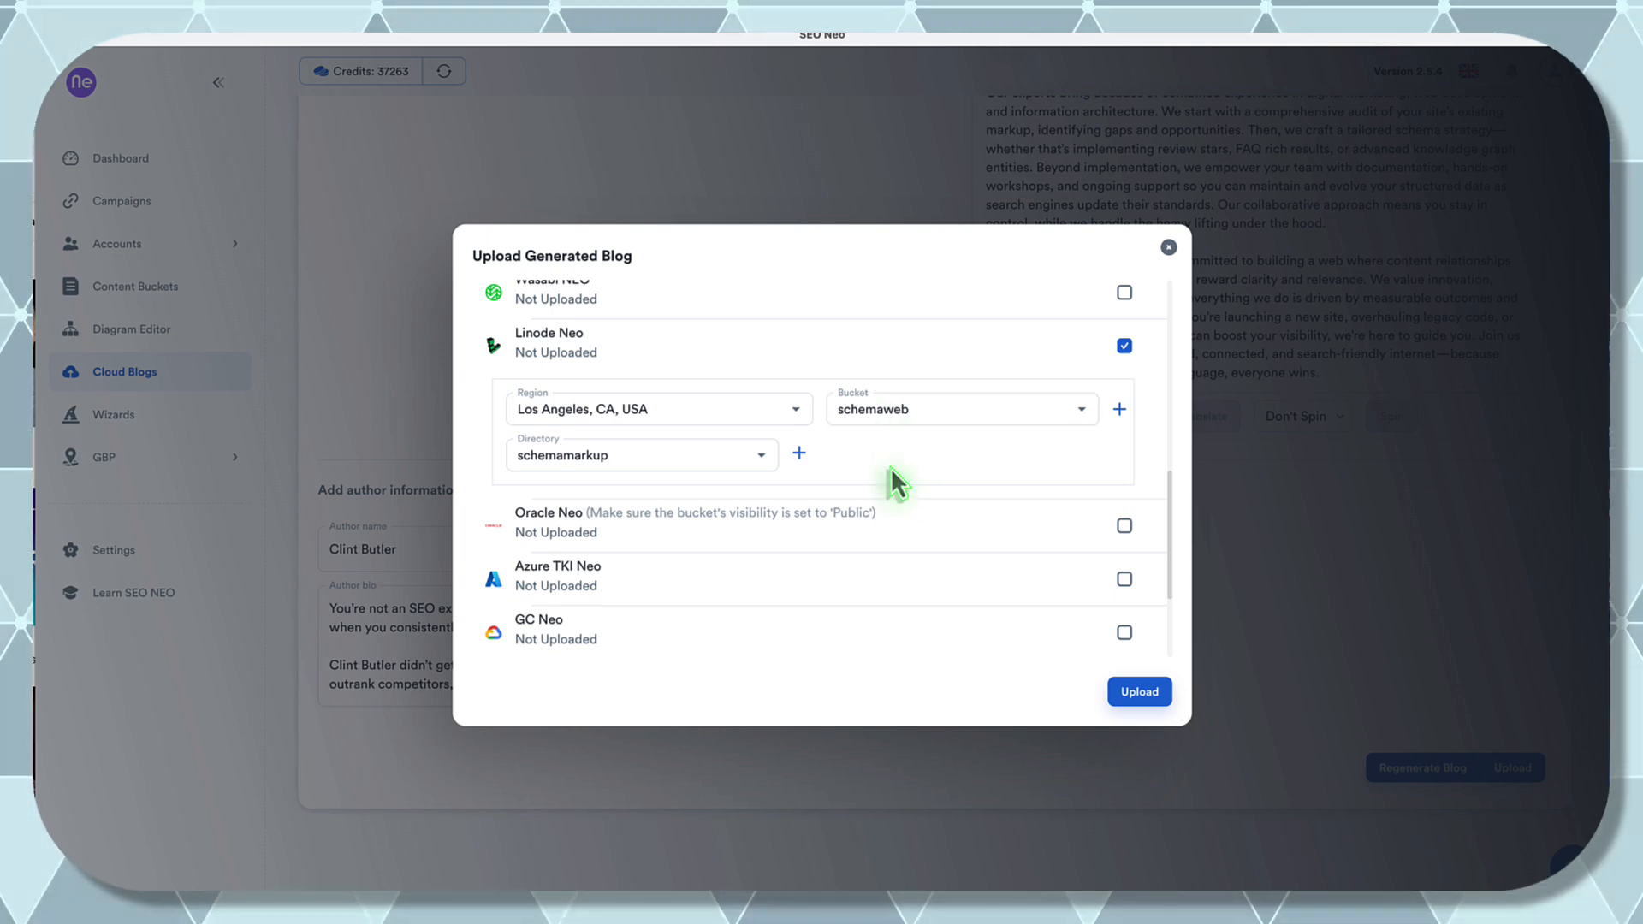
{"action": "scroll", "coordinate": [890, 466], "scroll_direction": "down", "scroll_amount": 1}
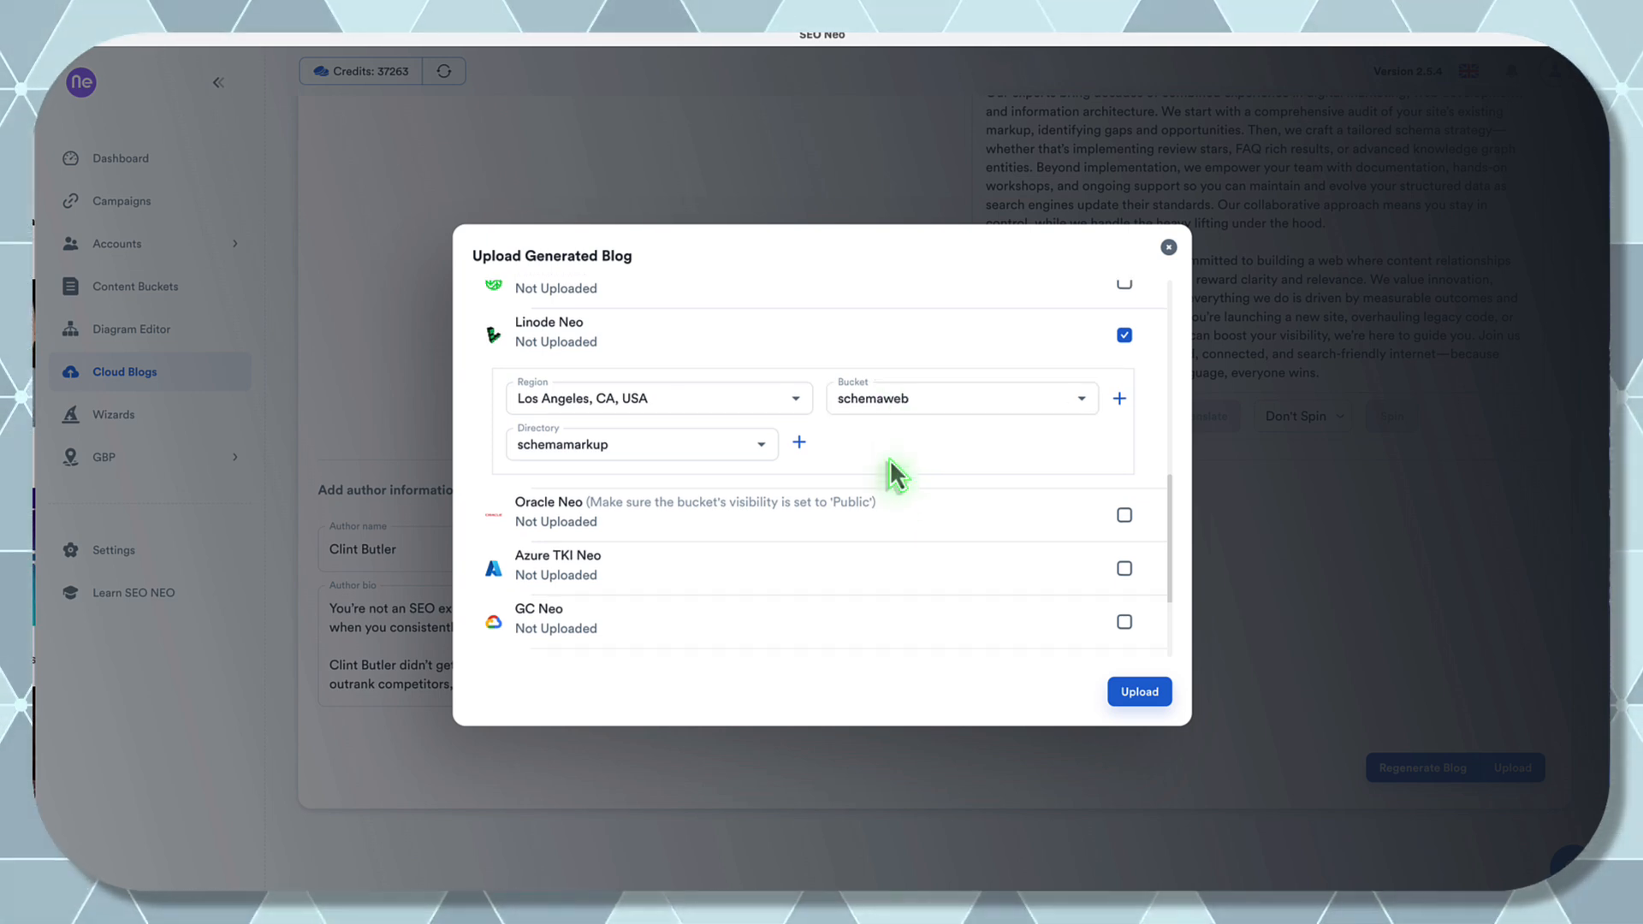
{"action": "scroll", "coordinate": [890, 467], "scroll_direction": "down", "scroll_amount": 3}
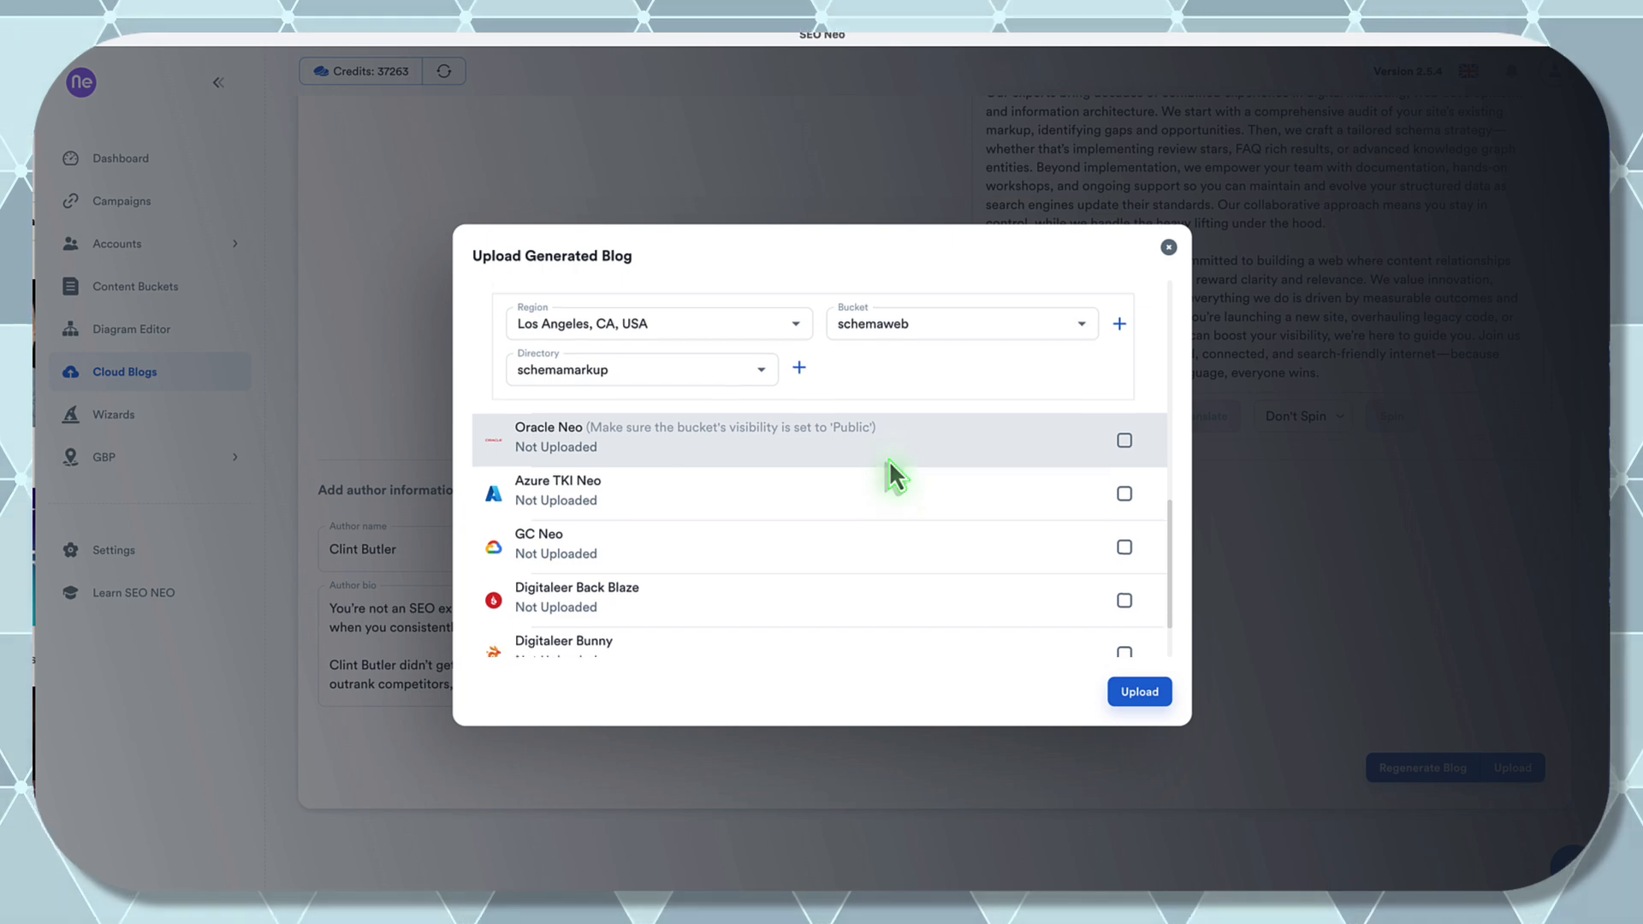
{"action": "scroll", "coordinate": [888, 462], "scroll_direction": "down", "scroll_amount": 2}
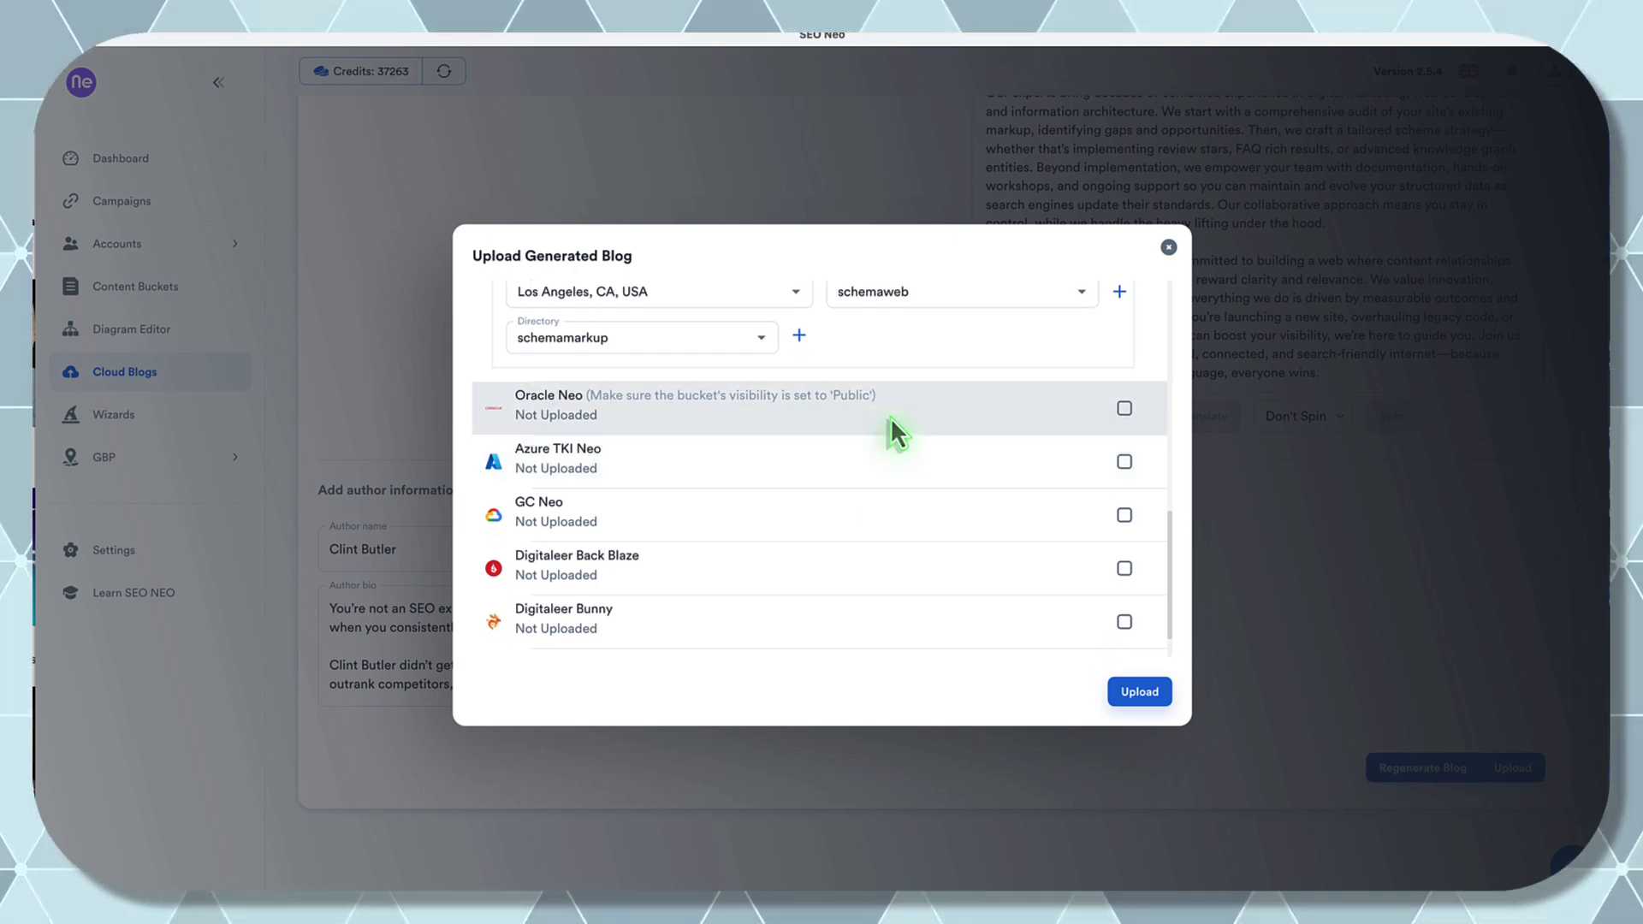
{"action": "scroll", "coordinate": [888, 416], "scroll_direction": "down", "scroll_amount": 1}
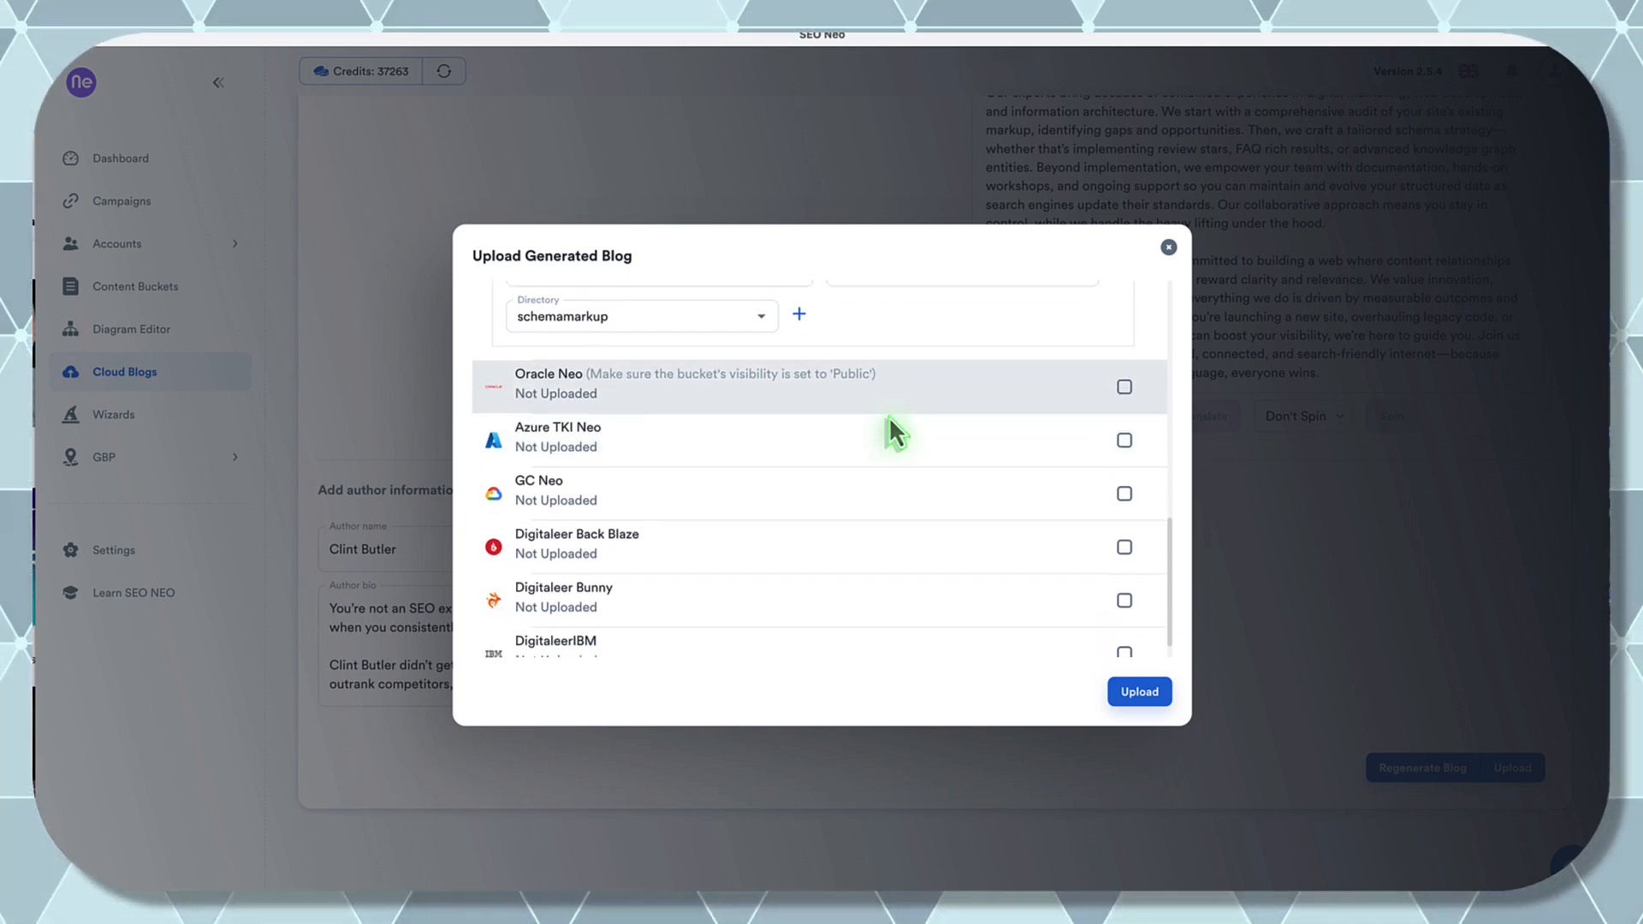
{"action": "scroll", "coordinate": [889, 416], "scroll_direction": "up", "scroll_amount": 5}
{"action": "scroll", "coordinate": [889, 417], "scroll_direction": "down", "scroll_amount": 5}
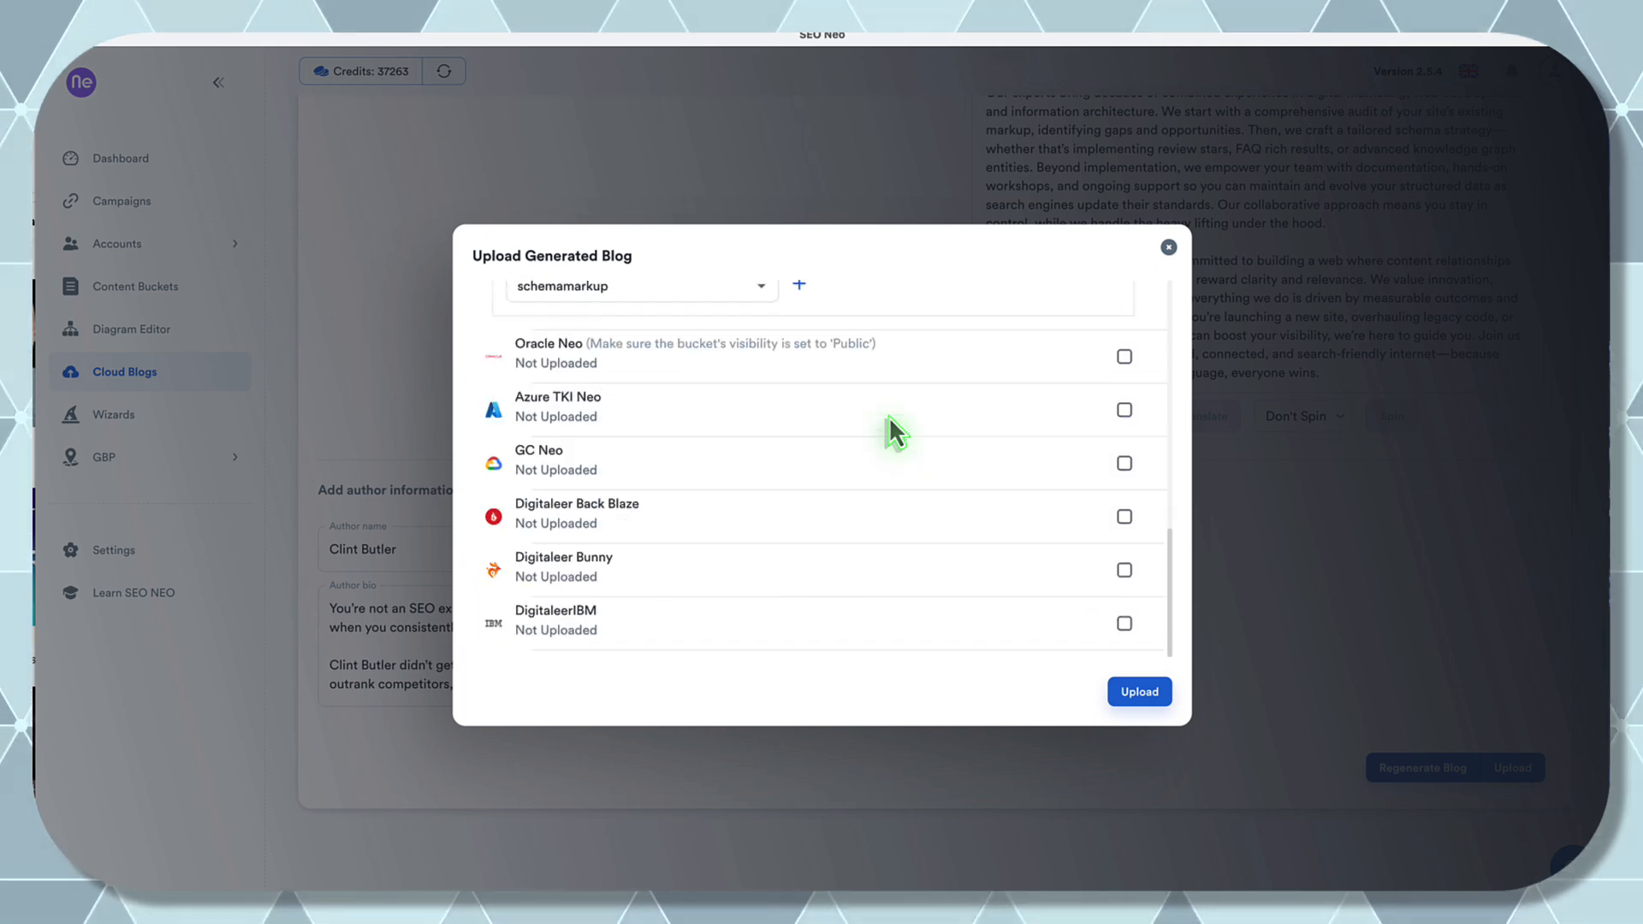
{"action": "left_click", "coordinate": [1123, 419]}
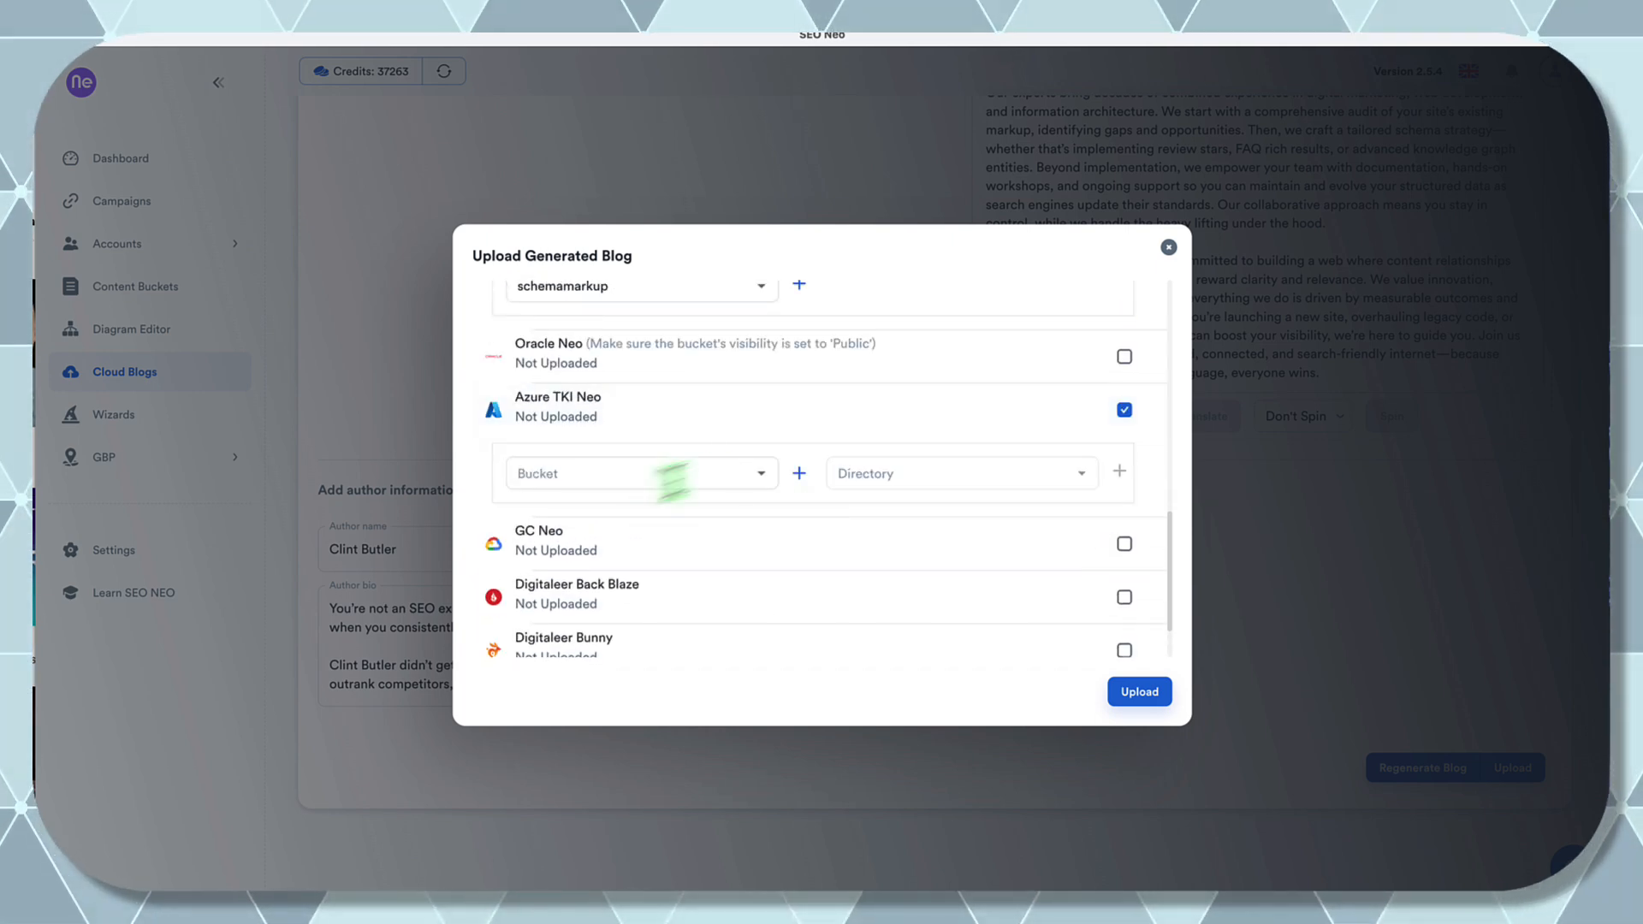
{"action": "left_click", "coordinate": [800, 474]}
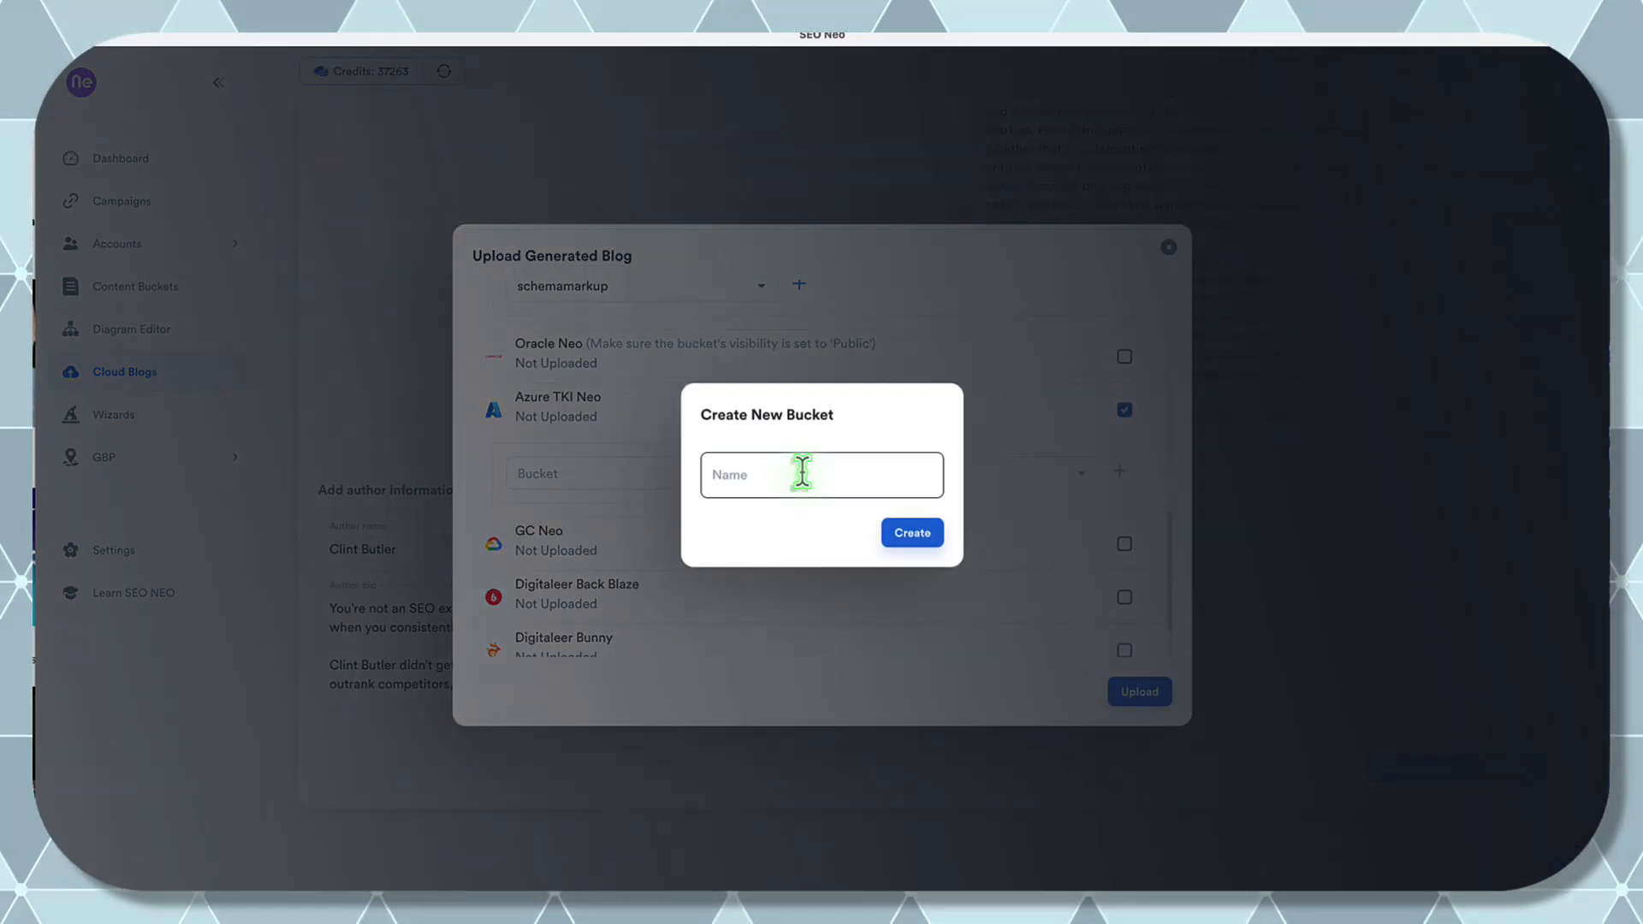
{"action": "left_click", "coordinate": [802, 474]}
{"action": "type", "text": "schemaweb"}
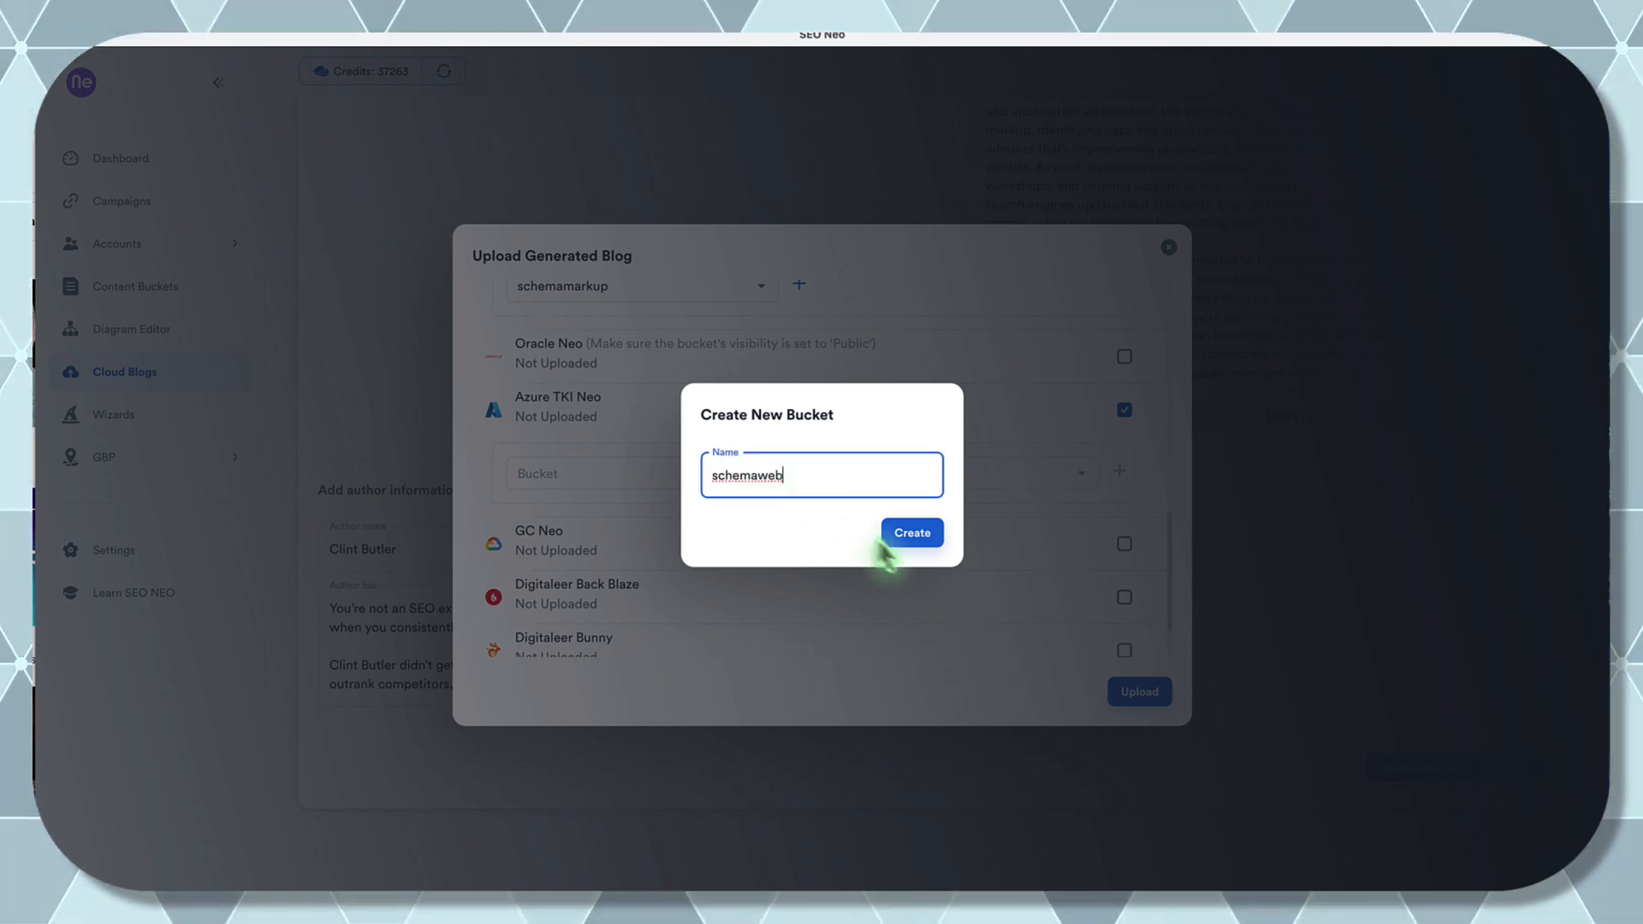
{"action": "left_click", "coordinate": [890, 535]}
- Create a directory named schemamarkup for the Azure TKI Neo destination
{"action": "scroll", "coordinate": [984, 565], "scroll_direction": "down", "scroll_amount": 5}
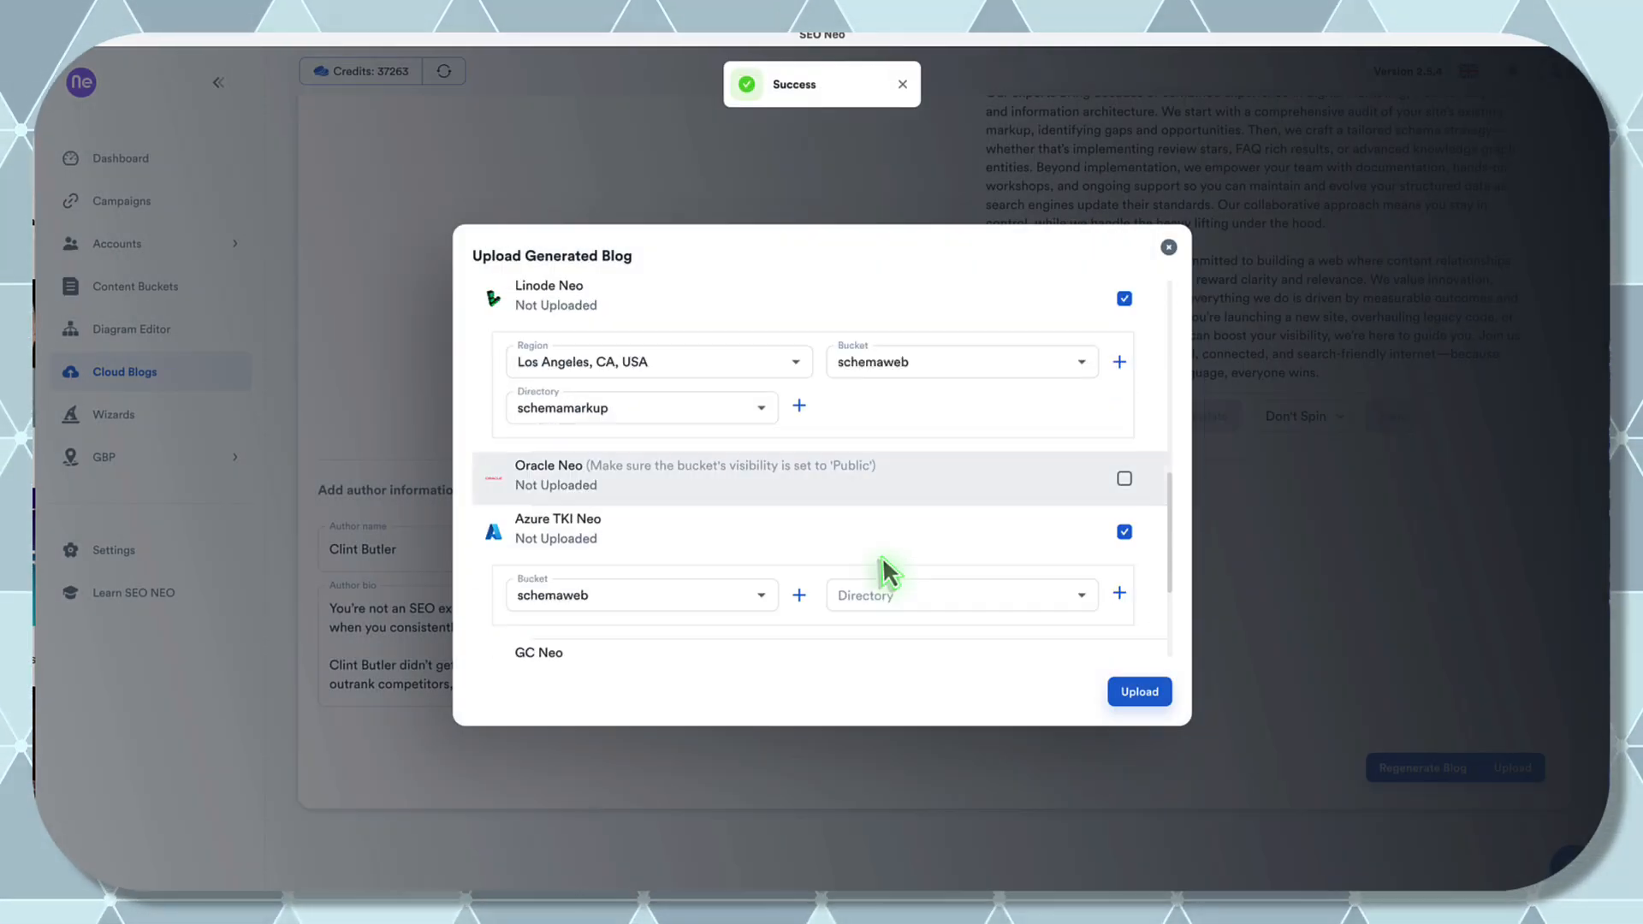
{"action": "left_click", "coordinate": [1119, 539]}
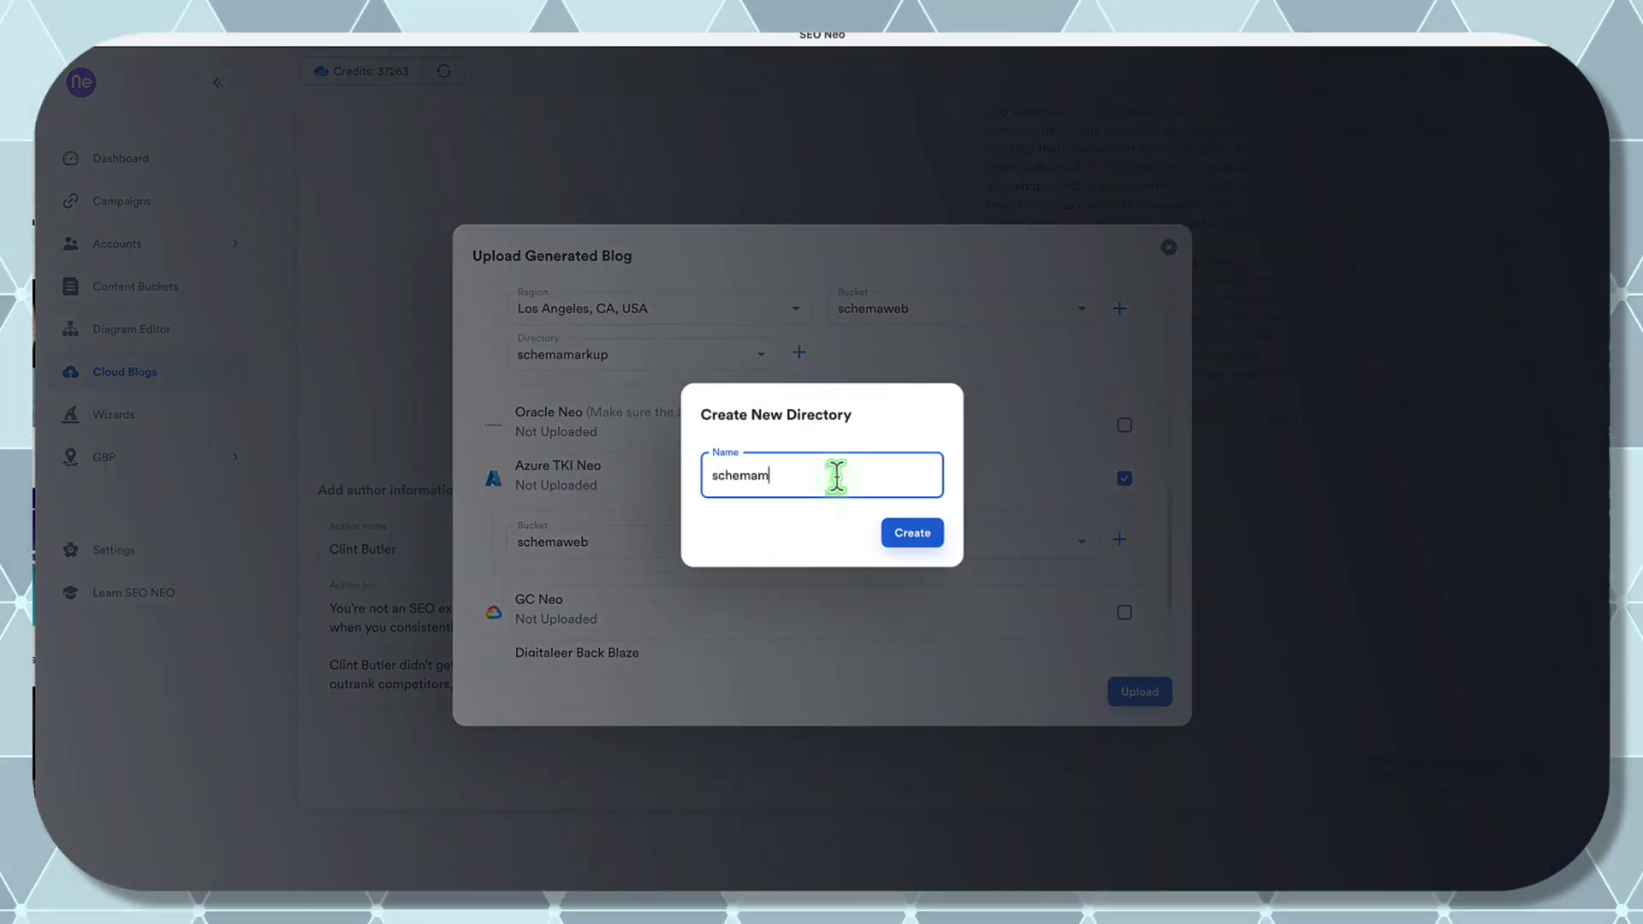
{"action": "type", "text": "schemamarkup"}
{"action": "left_click", "coordinate": [910, 533]}
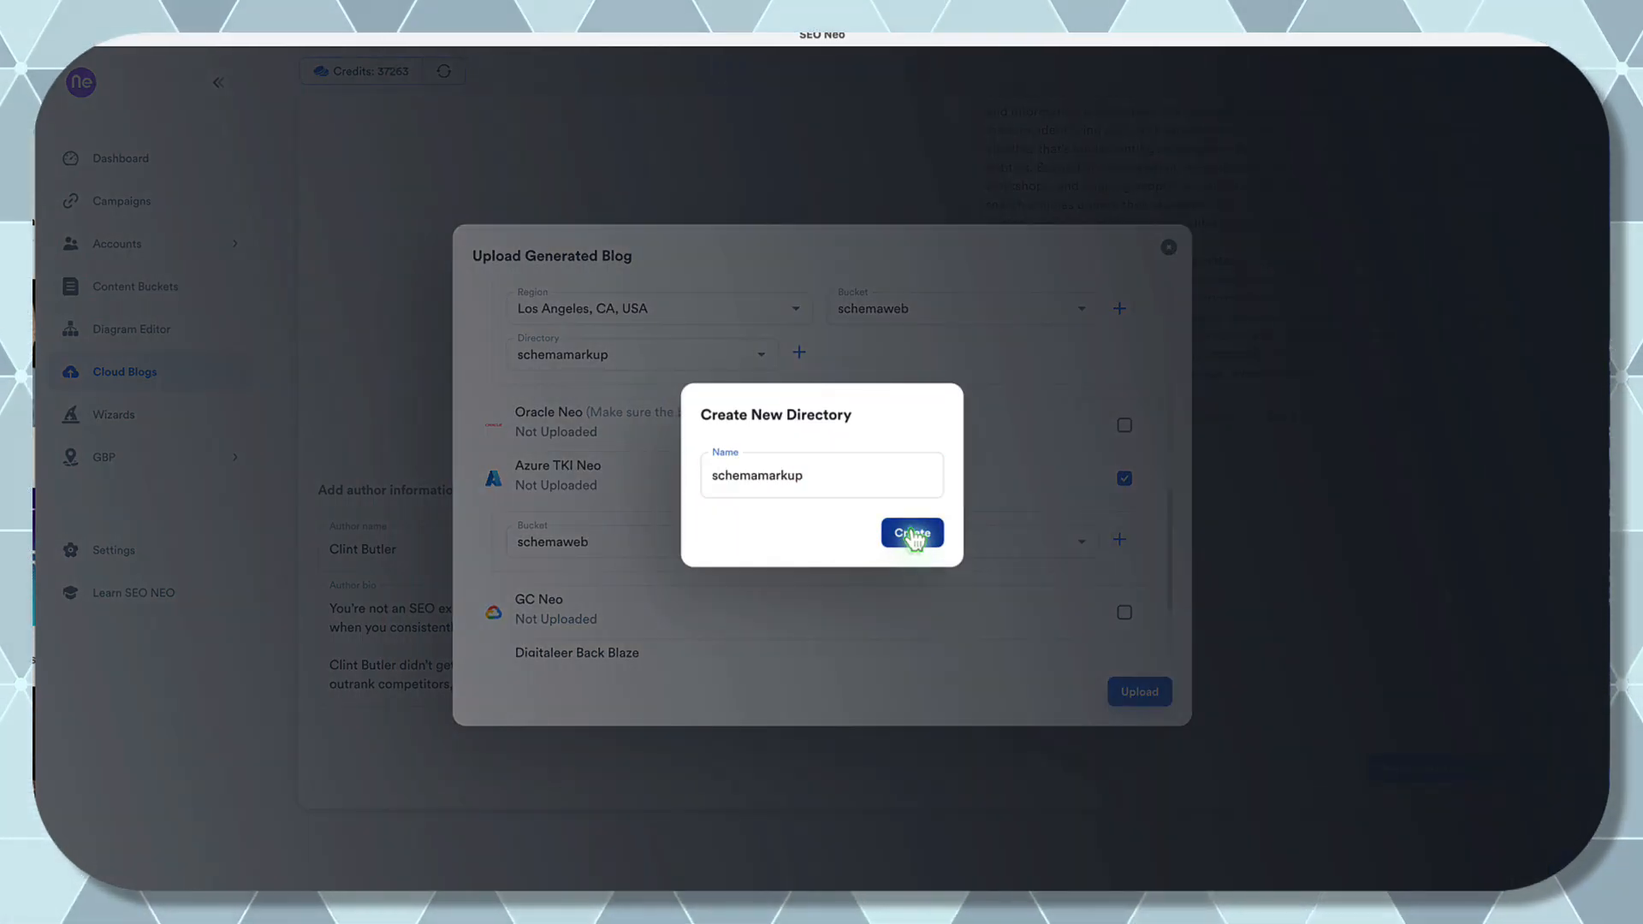
- Add GC Neo as an upload destination and create a bucket named schemaweb for it
{"action": "scroll", "coordinate": [984, 509], "scroll_direction": "down", "scroll_amount": 2}
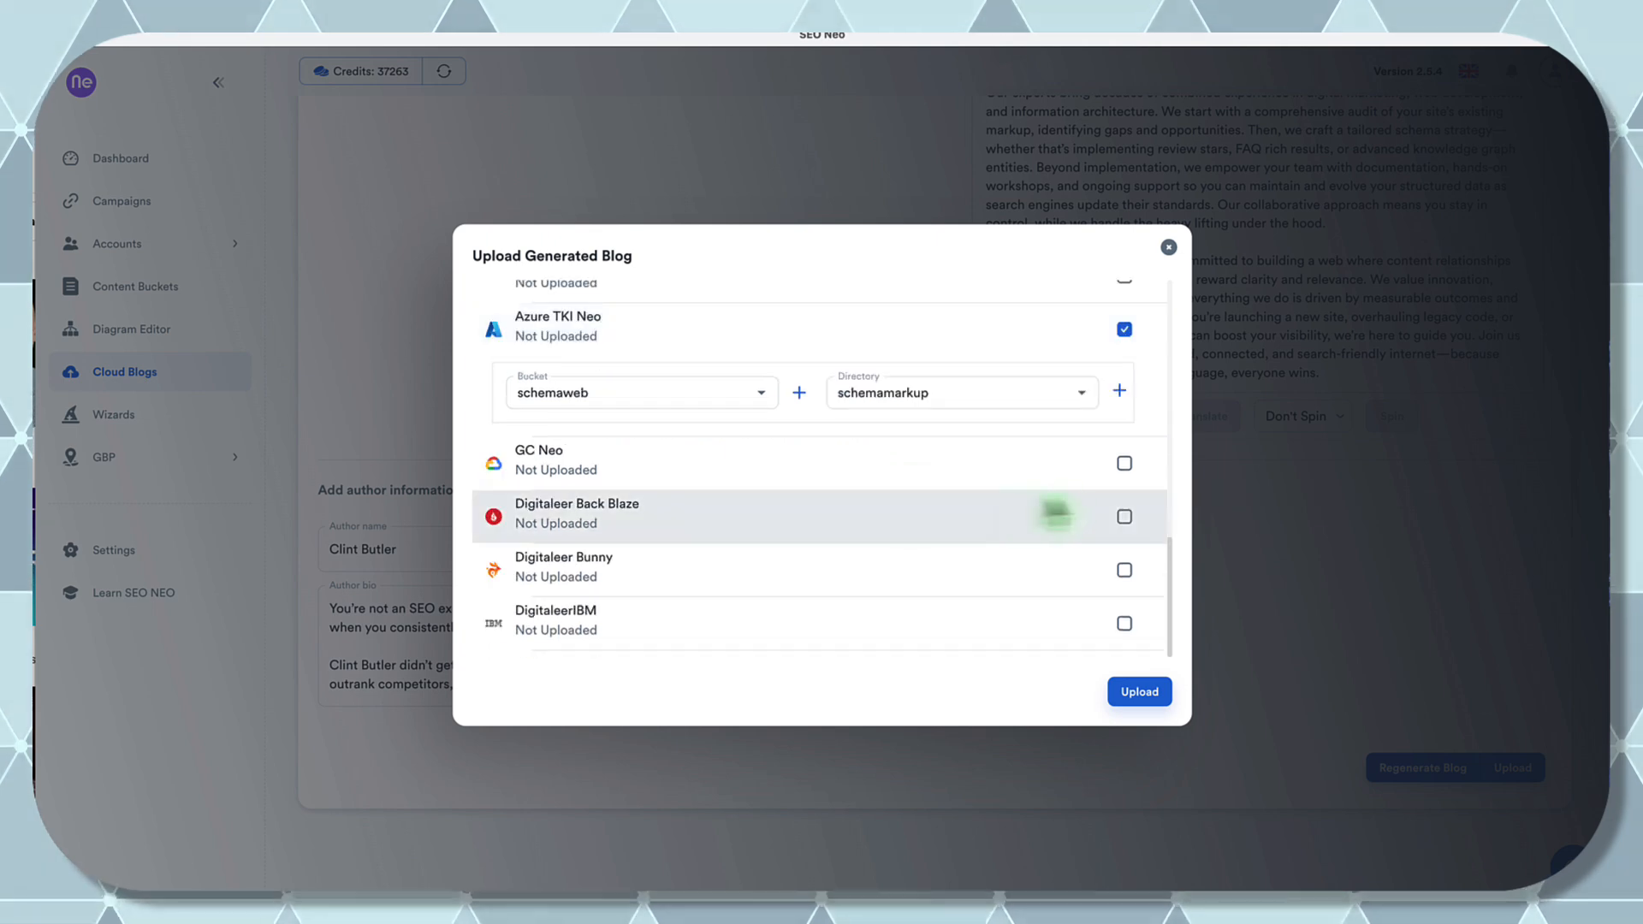
{"action": "left_click", "coordinate": [1124, 463]}
{"action": "left_click", "coordinate": [799, 527]}
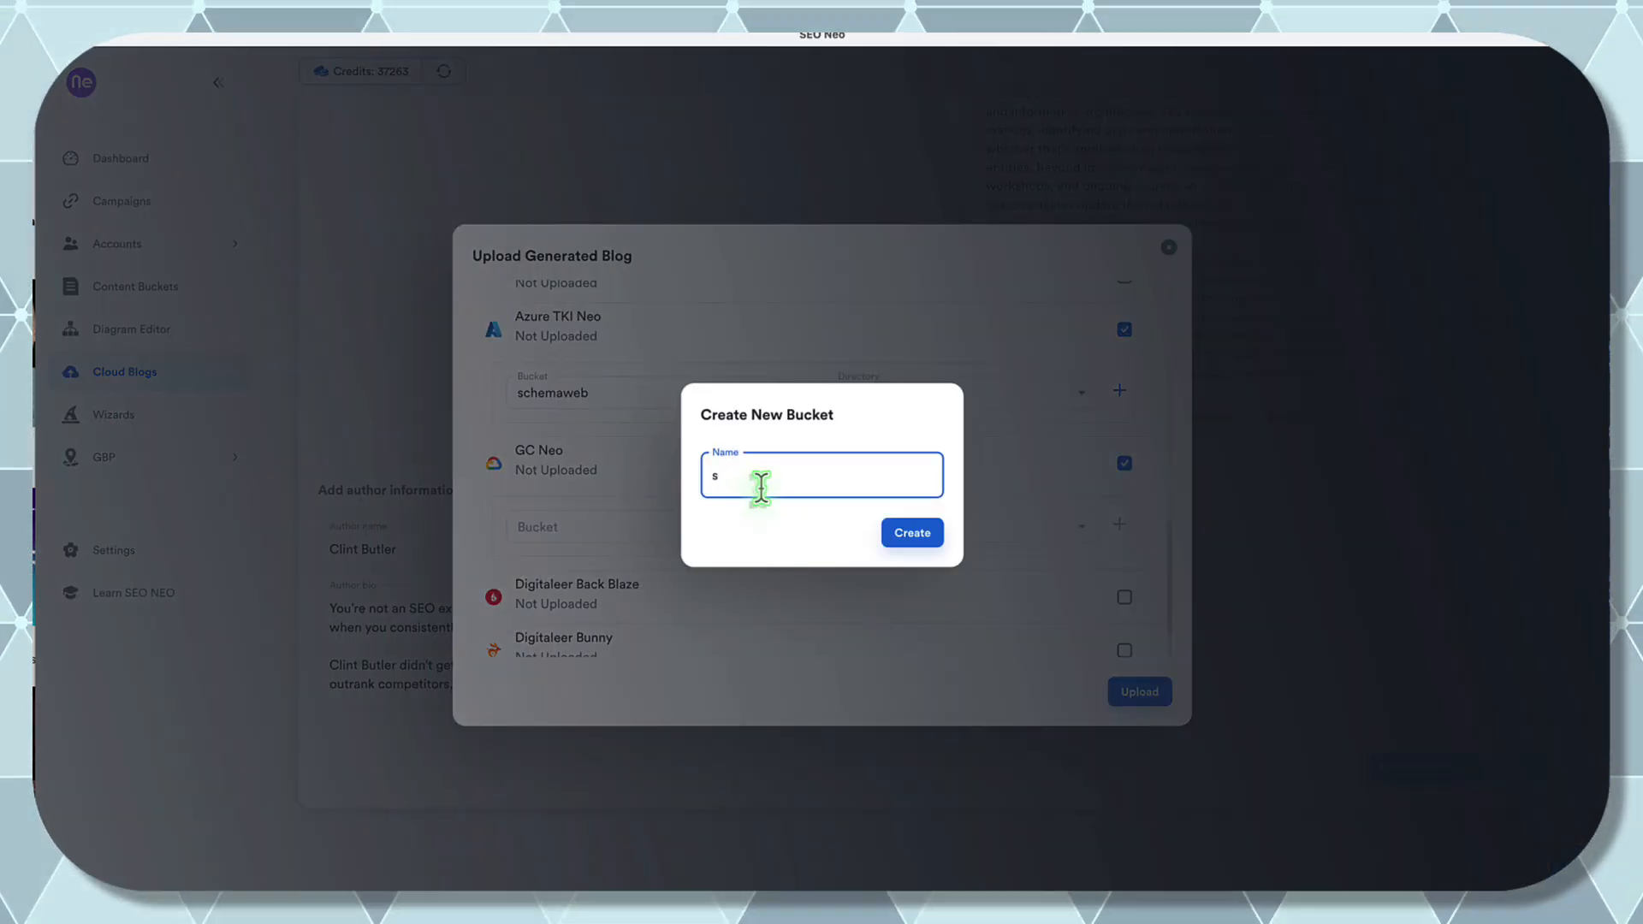
{"action": "type", "text": "schemaweb"}
{"action": "left_click", "coordinate": [899, 532]}
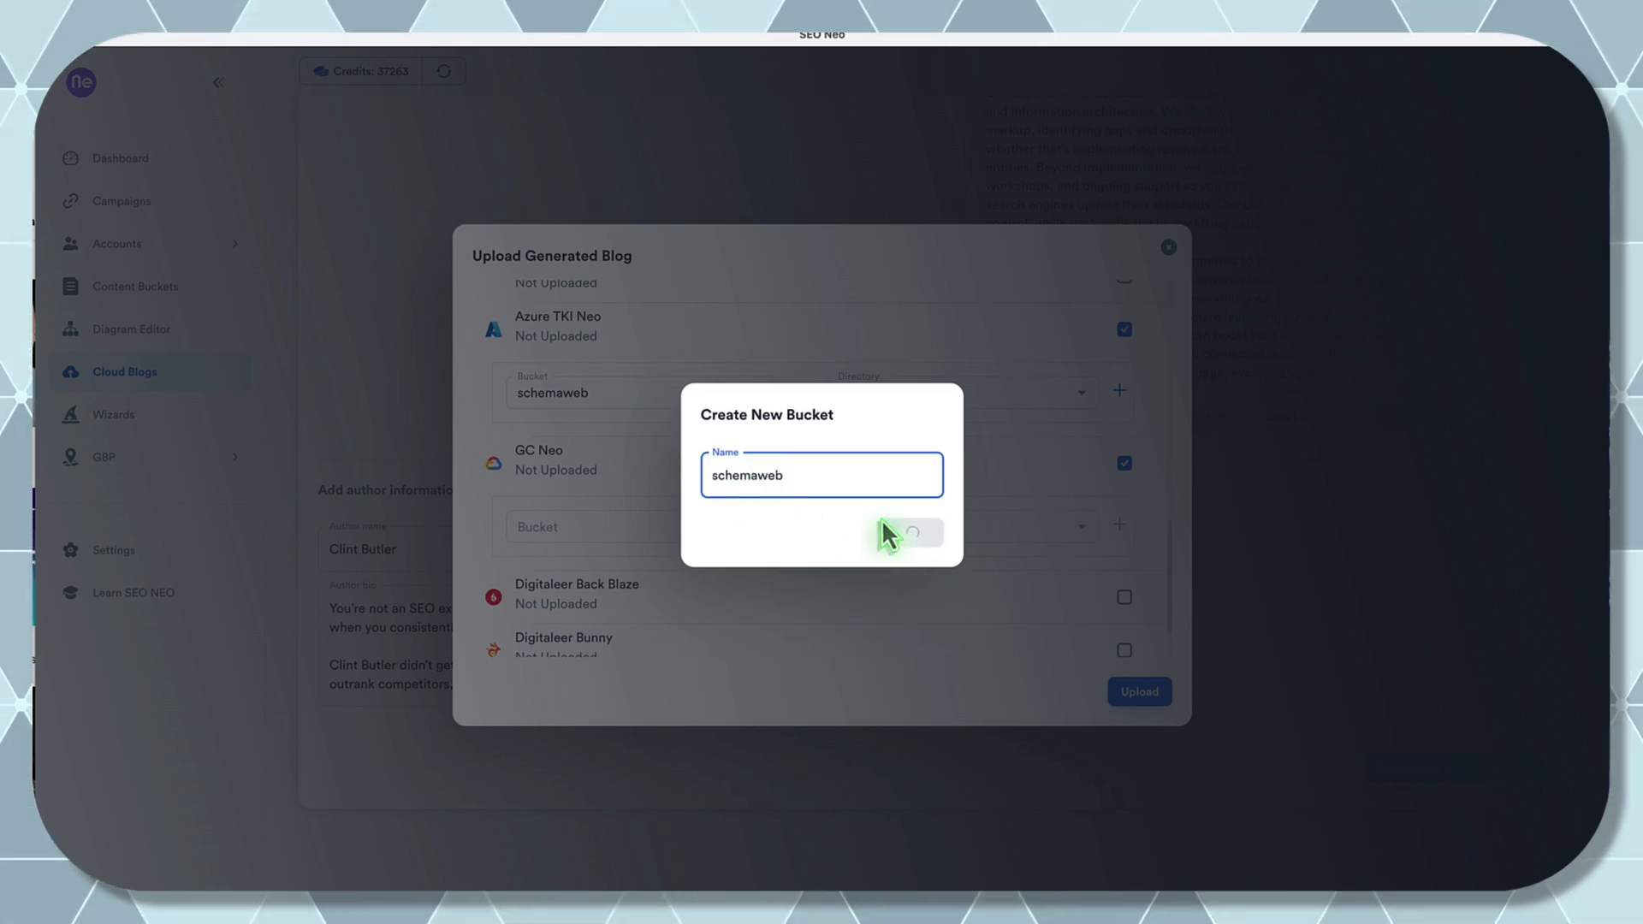
- Create a directory named schemamarkup for the GC Neo destination
{"action": "scroll", "coordinate": [1015, 527], "scroll_direction": "down", "scroll_amount": 5}
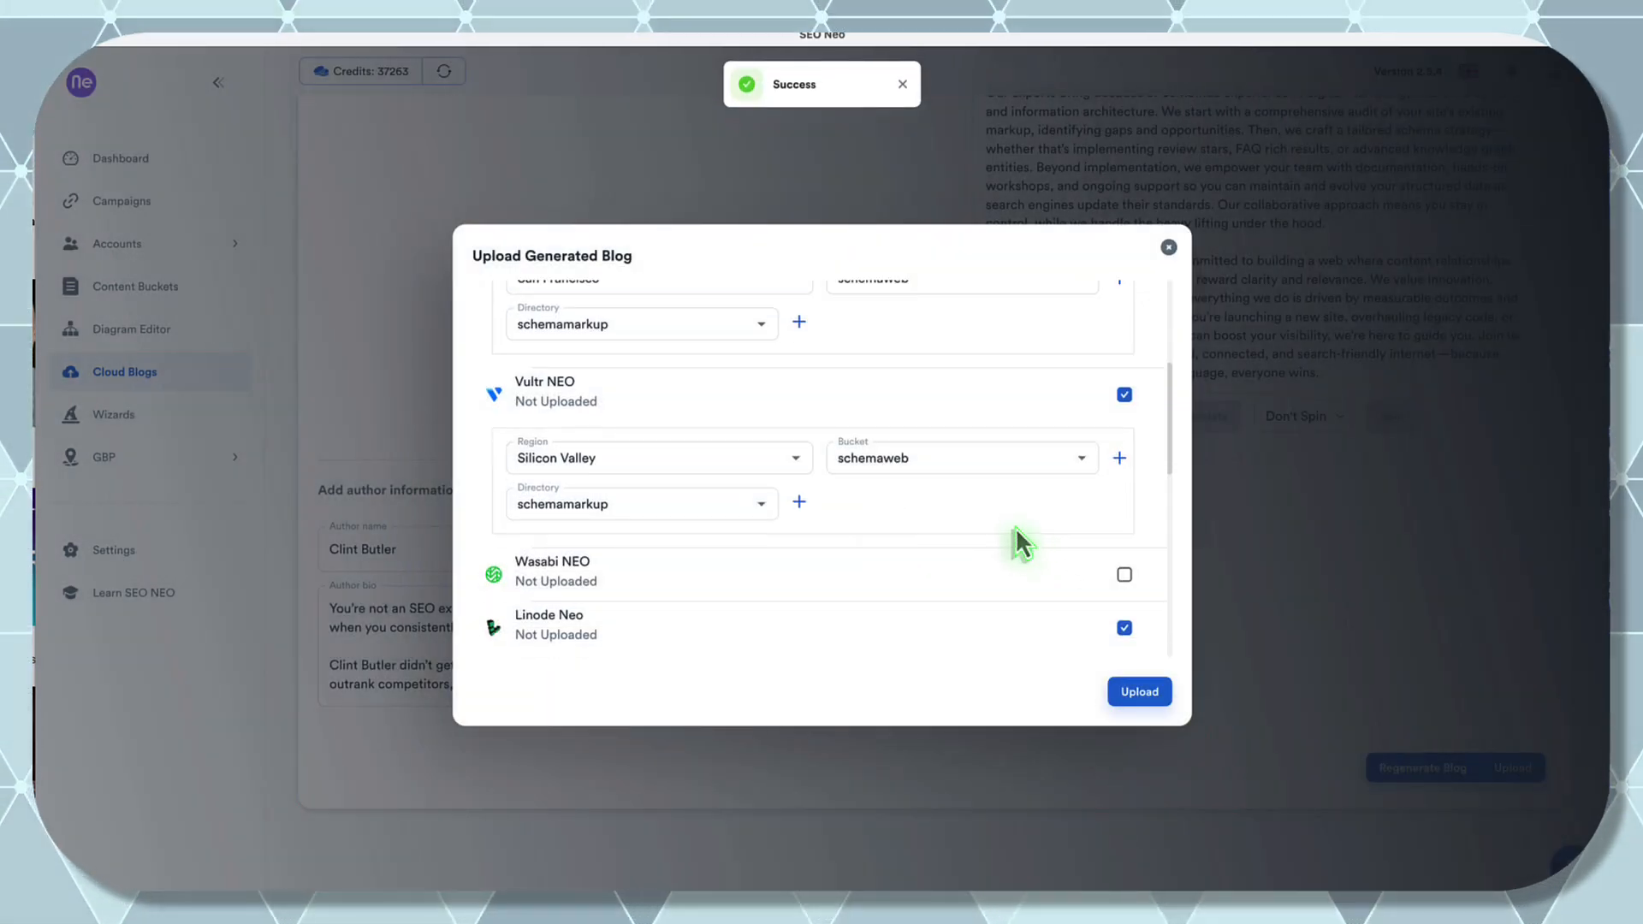
{"action": "left_click", "coordinate": [1119, 443]}
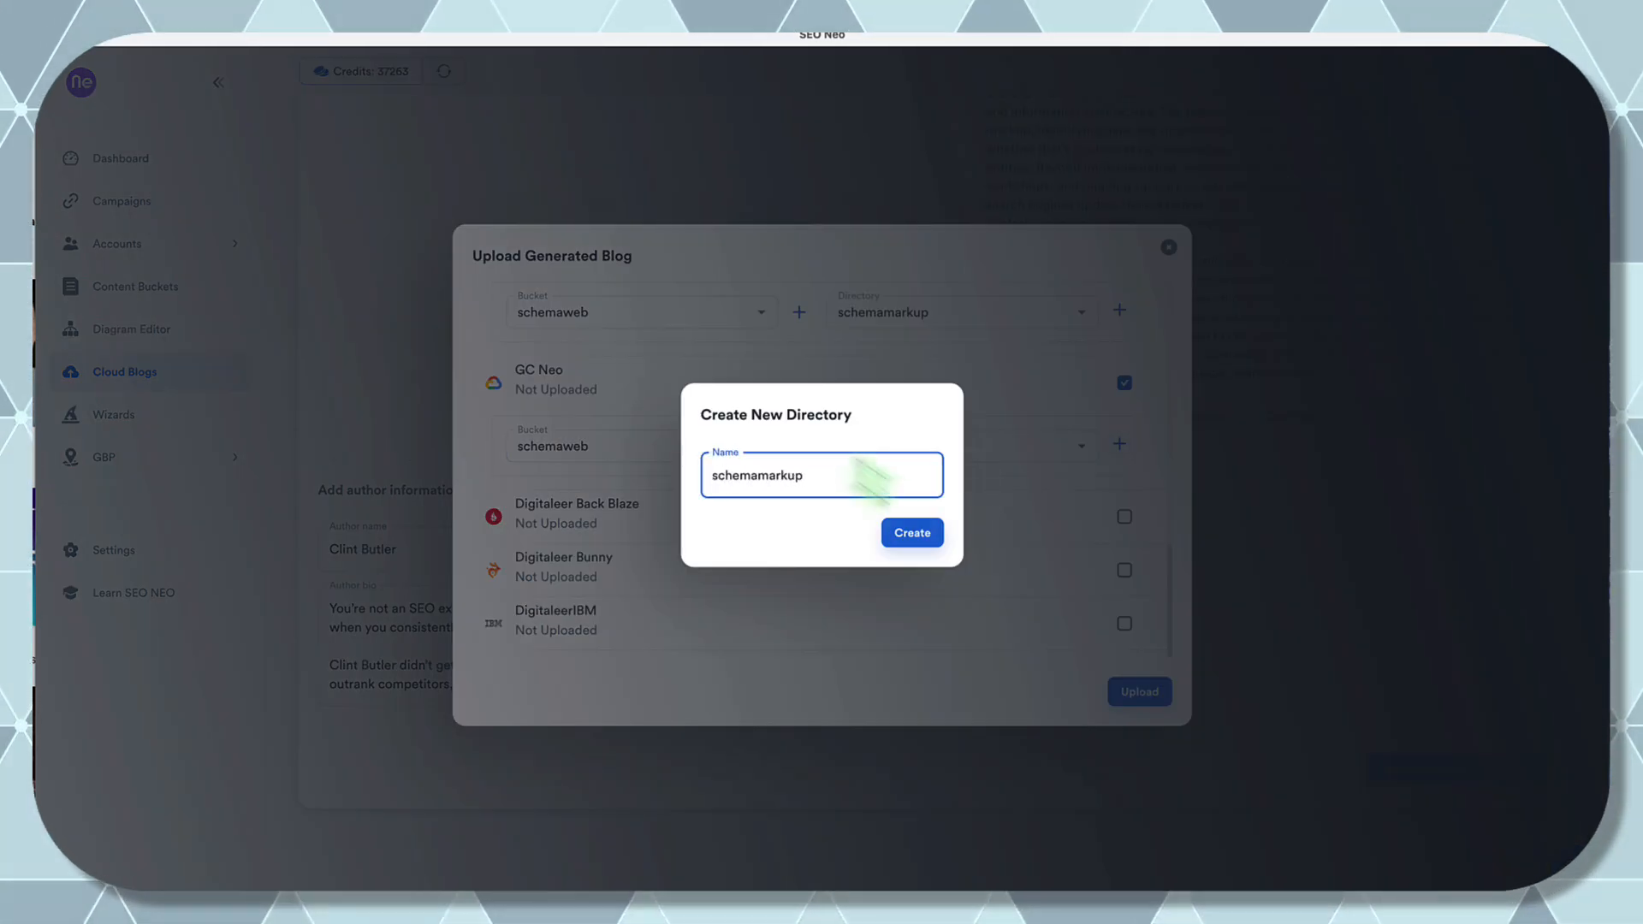
{"action": "left_click", "coordinate": [933, 536]}
- Add Digitaleer Back Blaze as an upload destination and create a bucket named schemaweb for it
{"action": "scroll", "coordinate": [918, 570], "scroll_direction": "down", "scroll_amount": 7}
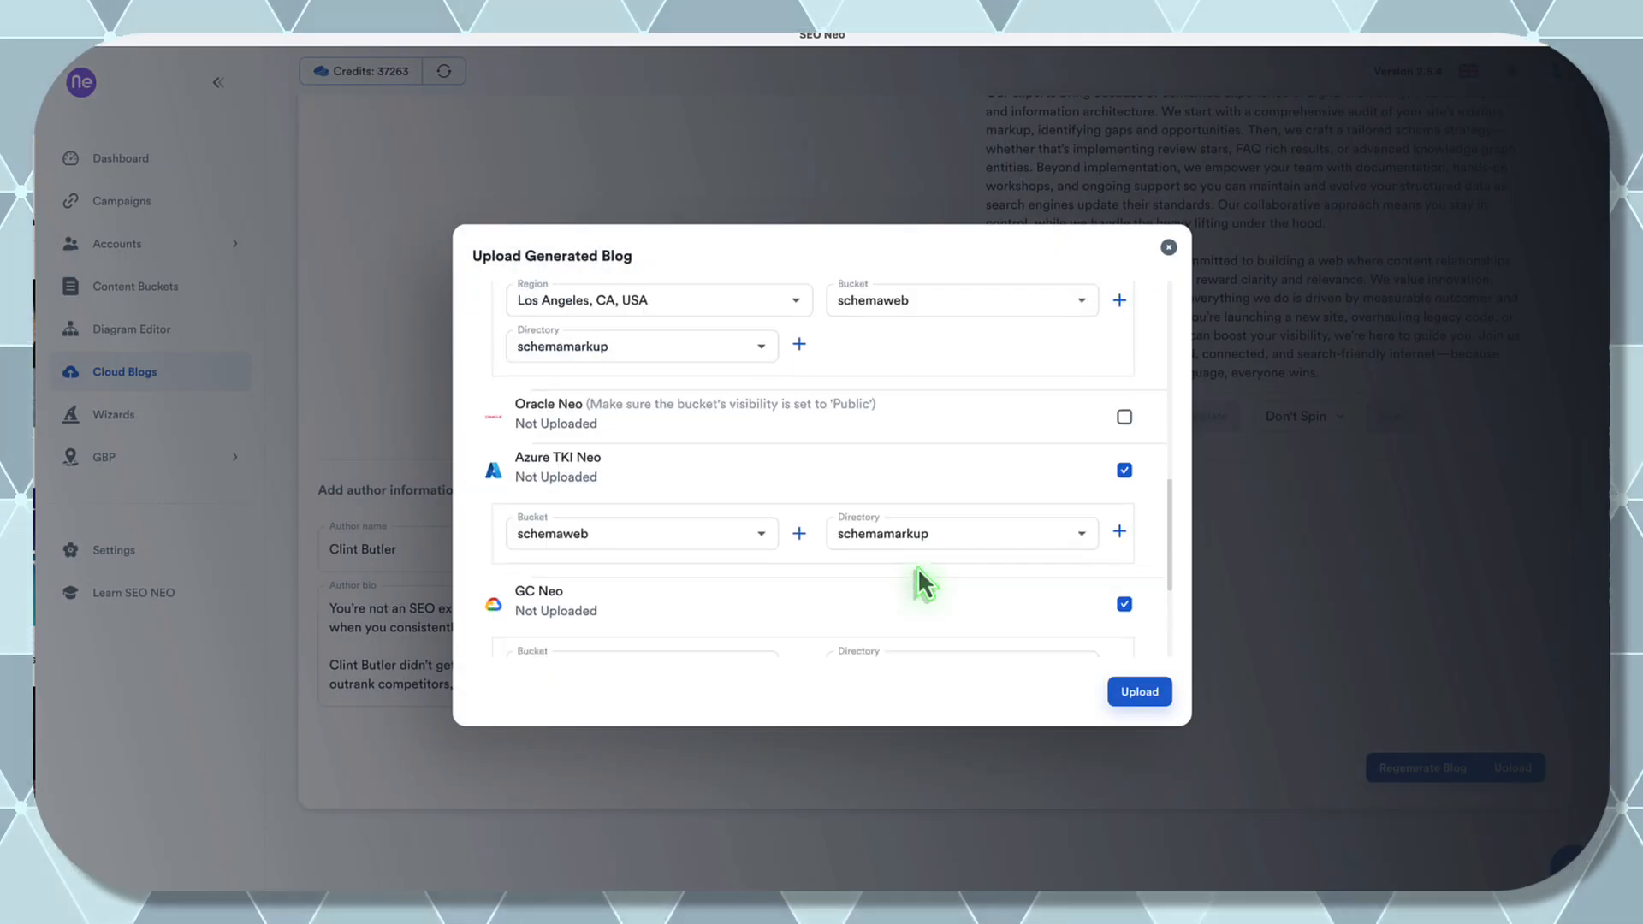
{"action": "left_click", "coordinate": [1124, 517]}
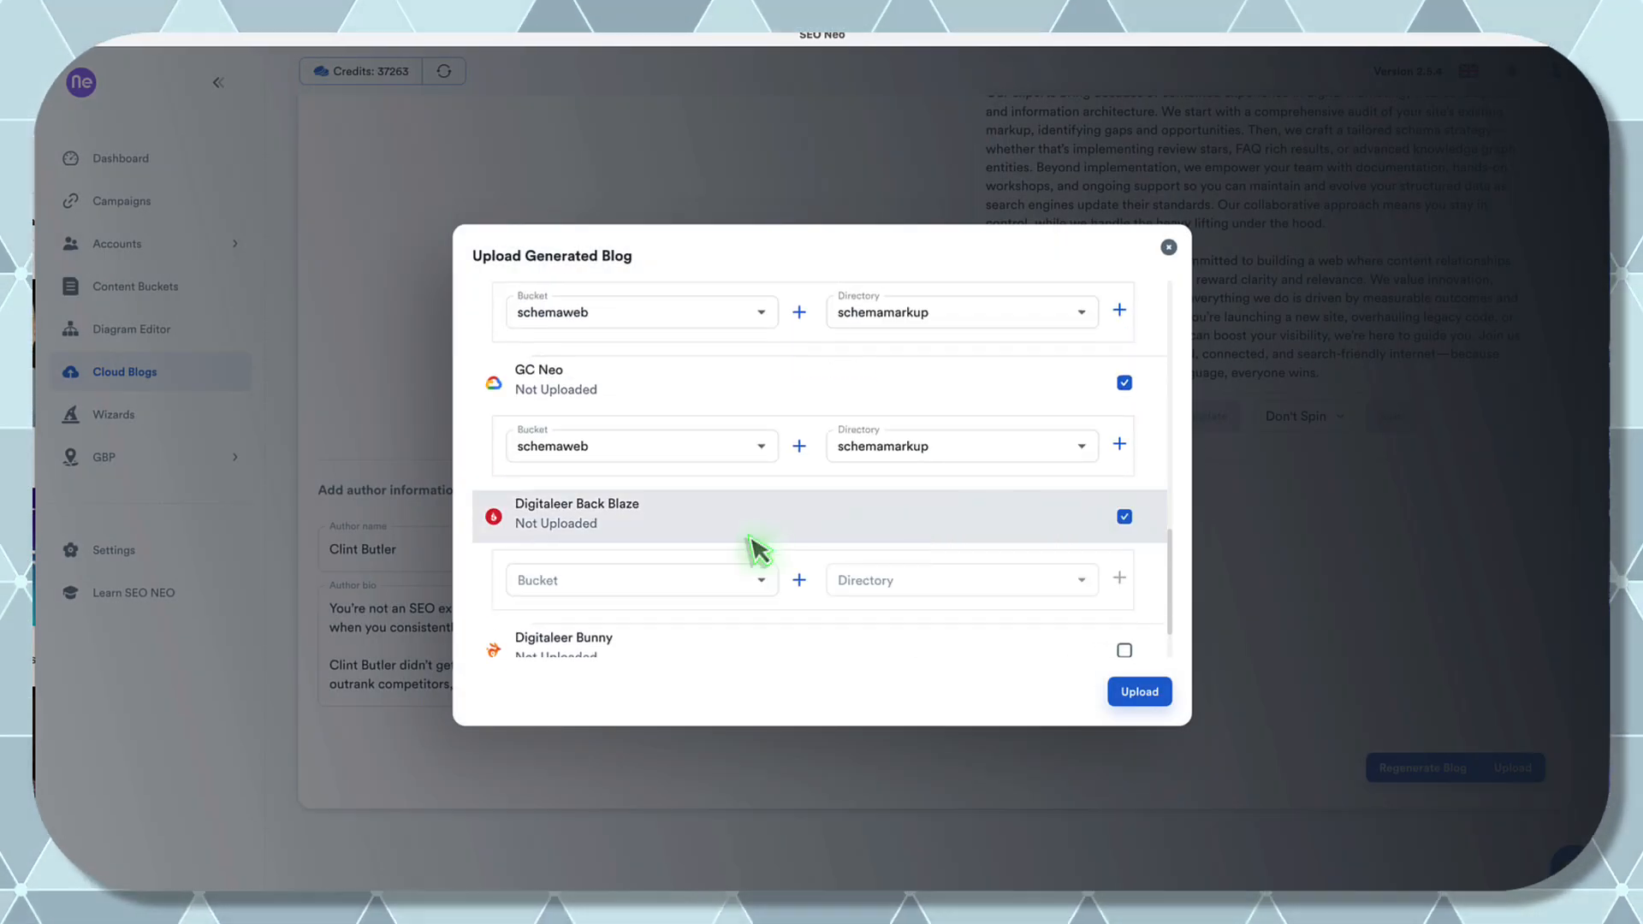
{"action": "left_click", "coordinate": [800, 582]}
{"action": "left_click", "coordinate": [811, 478]}
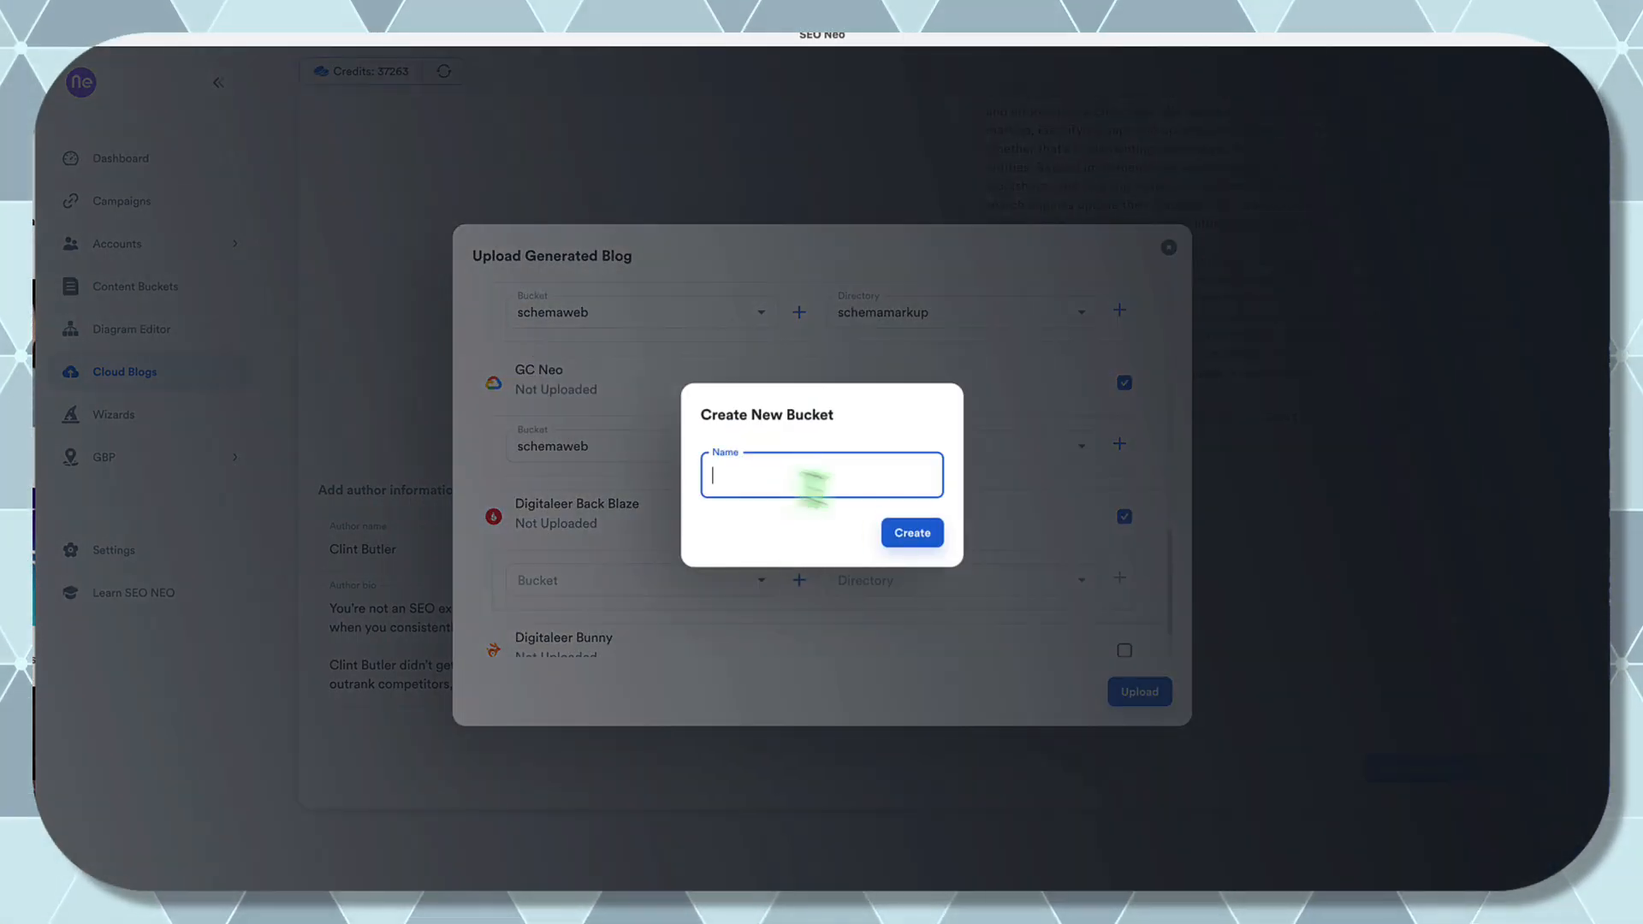
{"action": "type", "text": "schemaweb"}
{"action": "left_click", "coordinate": [912, 535]}
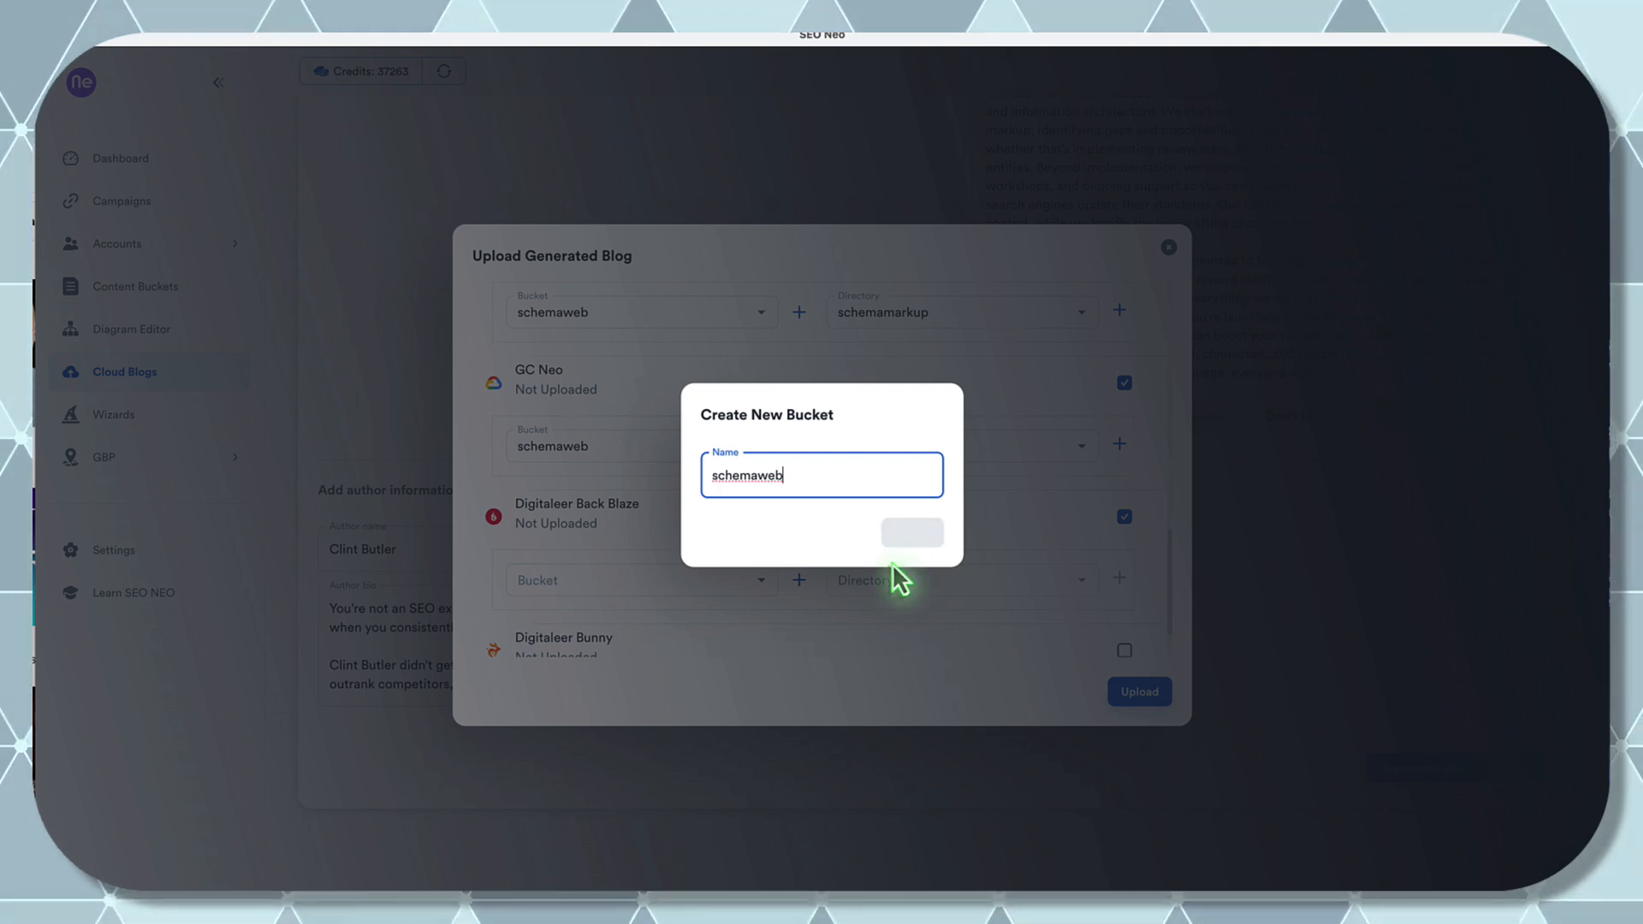
- Create a directory named schemamarkup for the Digitaleer Back Blaze destination
{"action": "scroll", "coordinate": [896, 573], "scroll_direction": "down", "scroll_amount": 10}
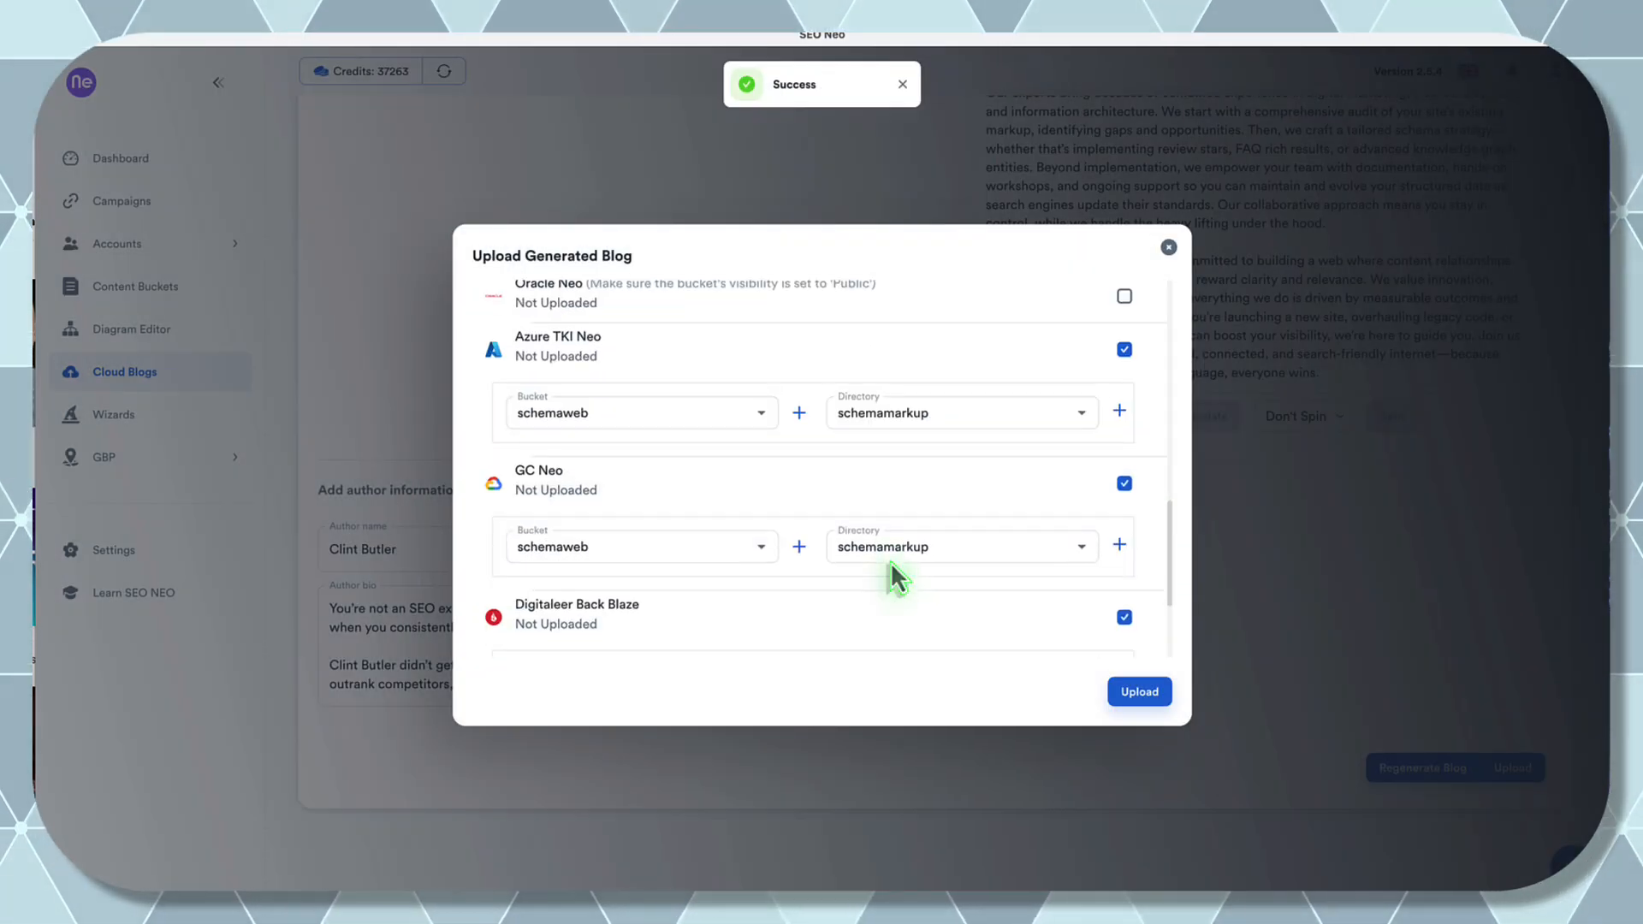
{"action": "scroll", "coordinate": [896, 578], "scroll_direction": "down", "scroll_amount": 2}
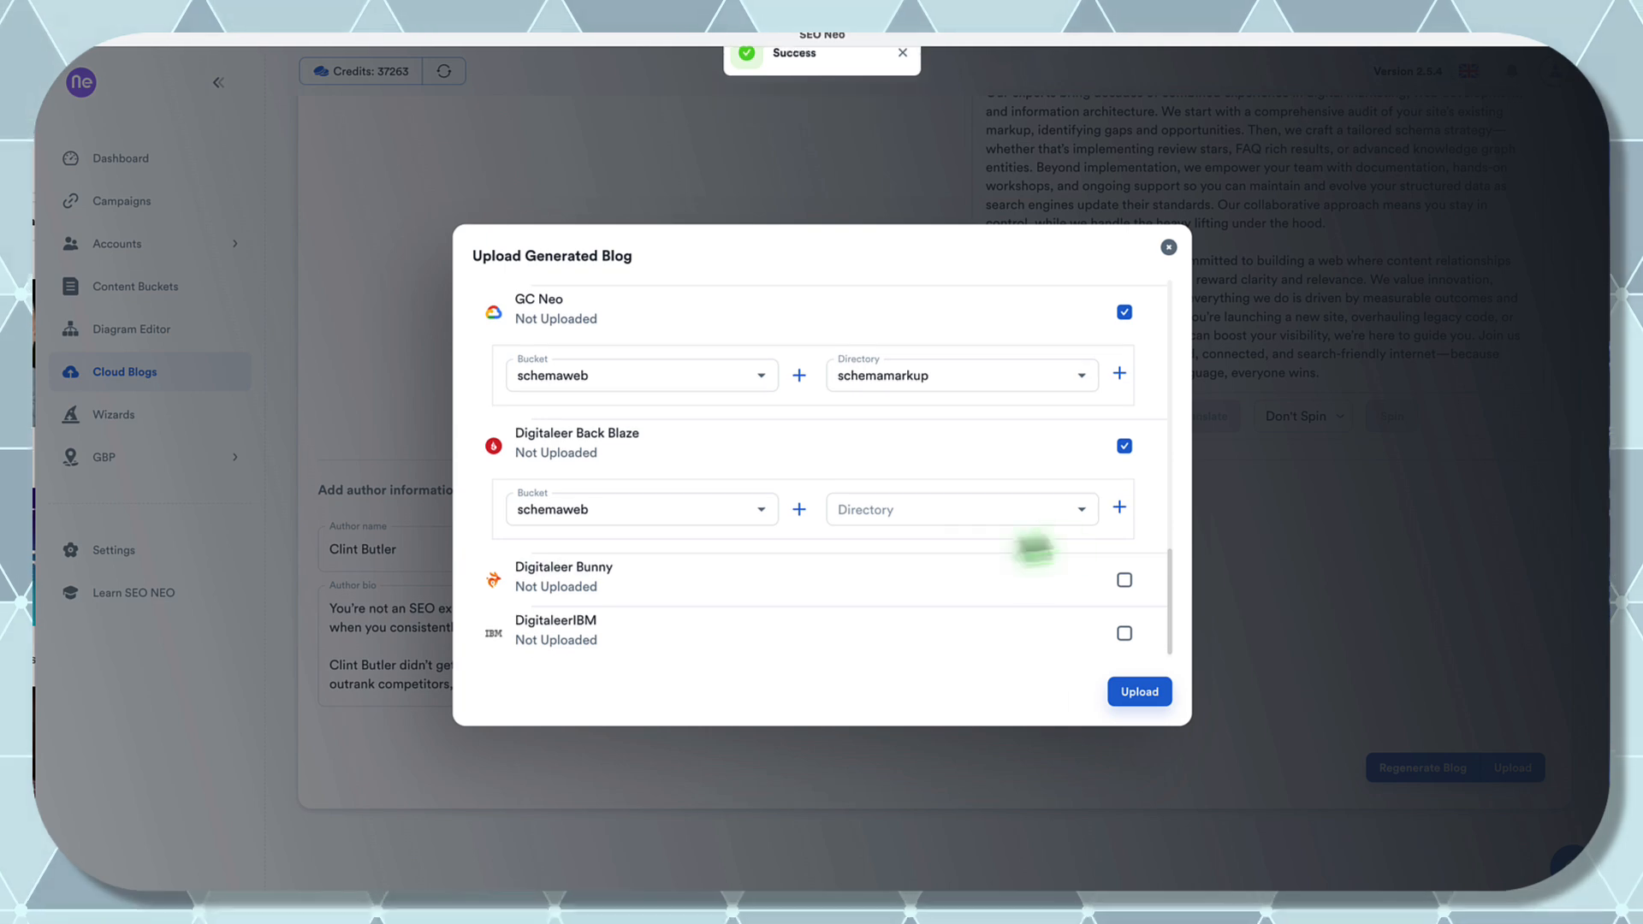
{"action": "left_click", "coordinate": [1123, 509]}
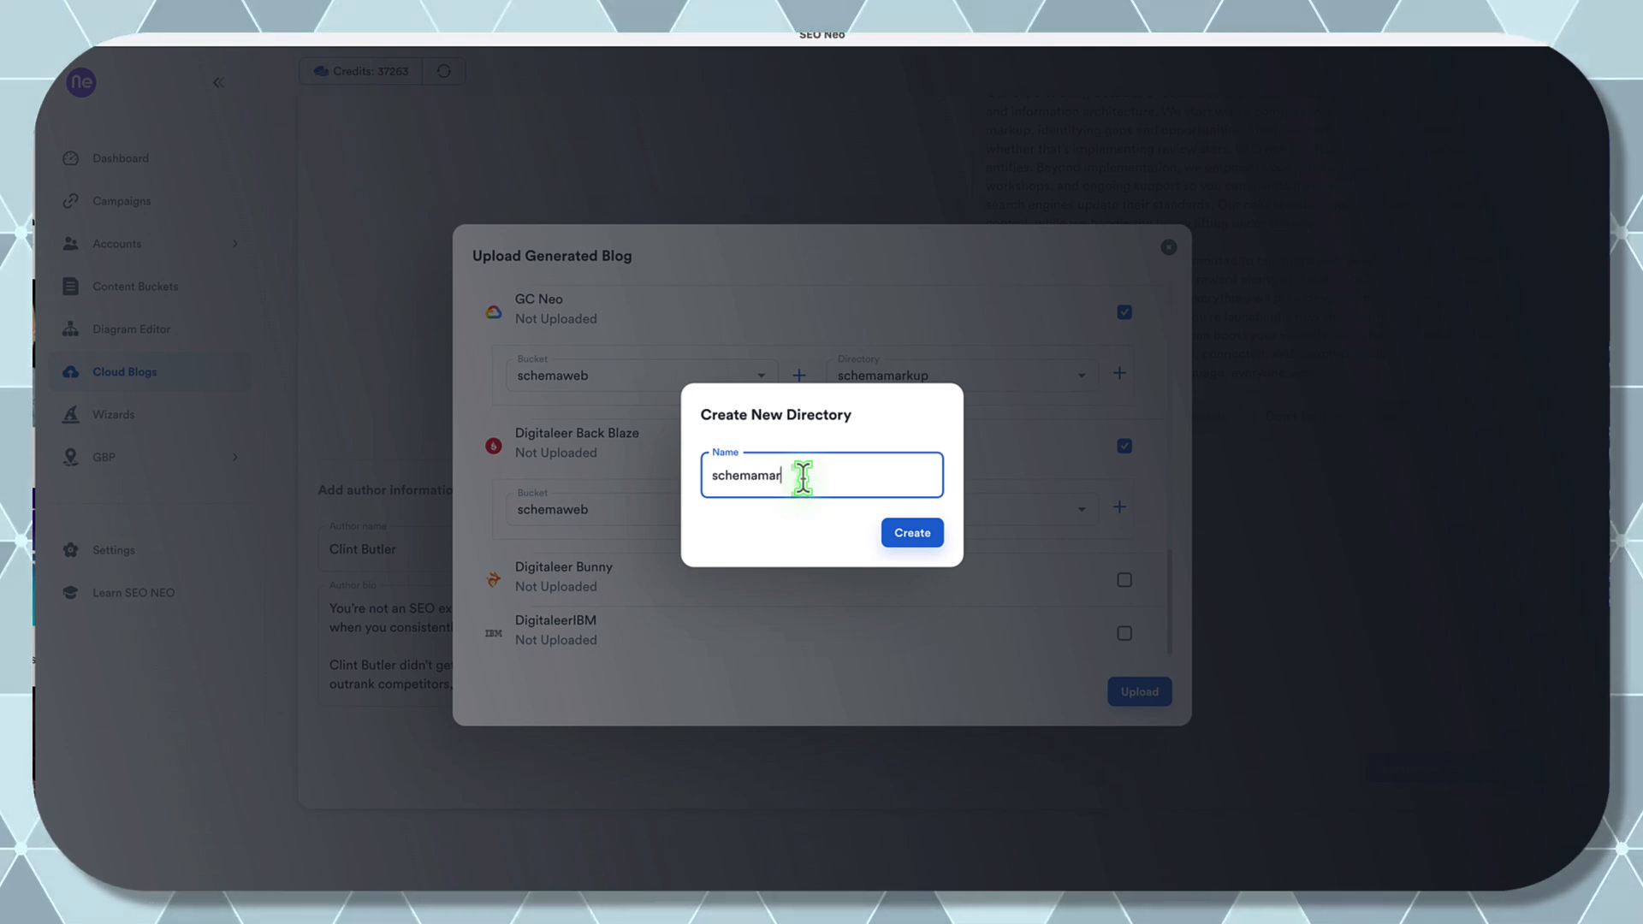
{"action": "left_click", "coordinate": [912, 533]}
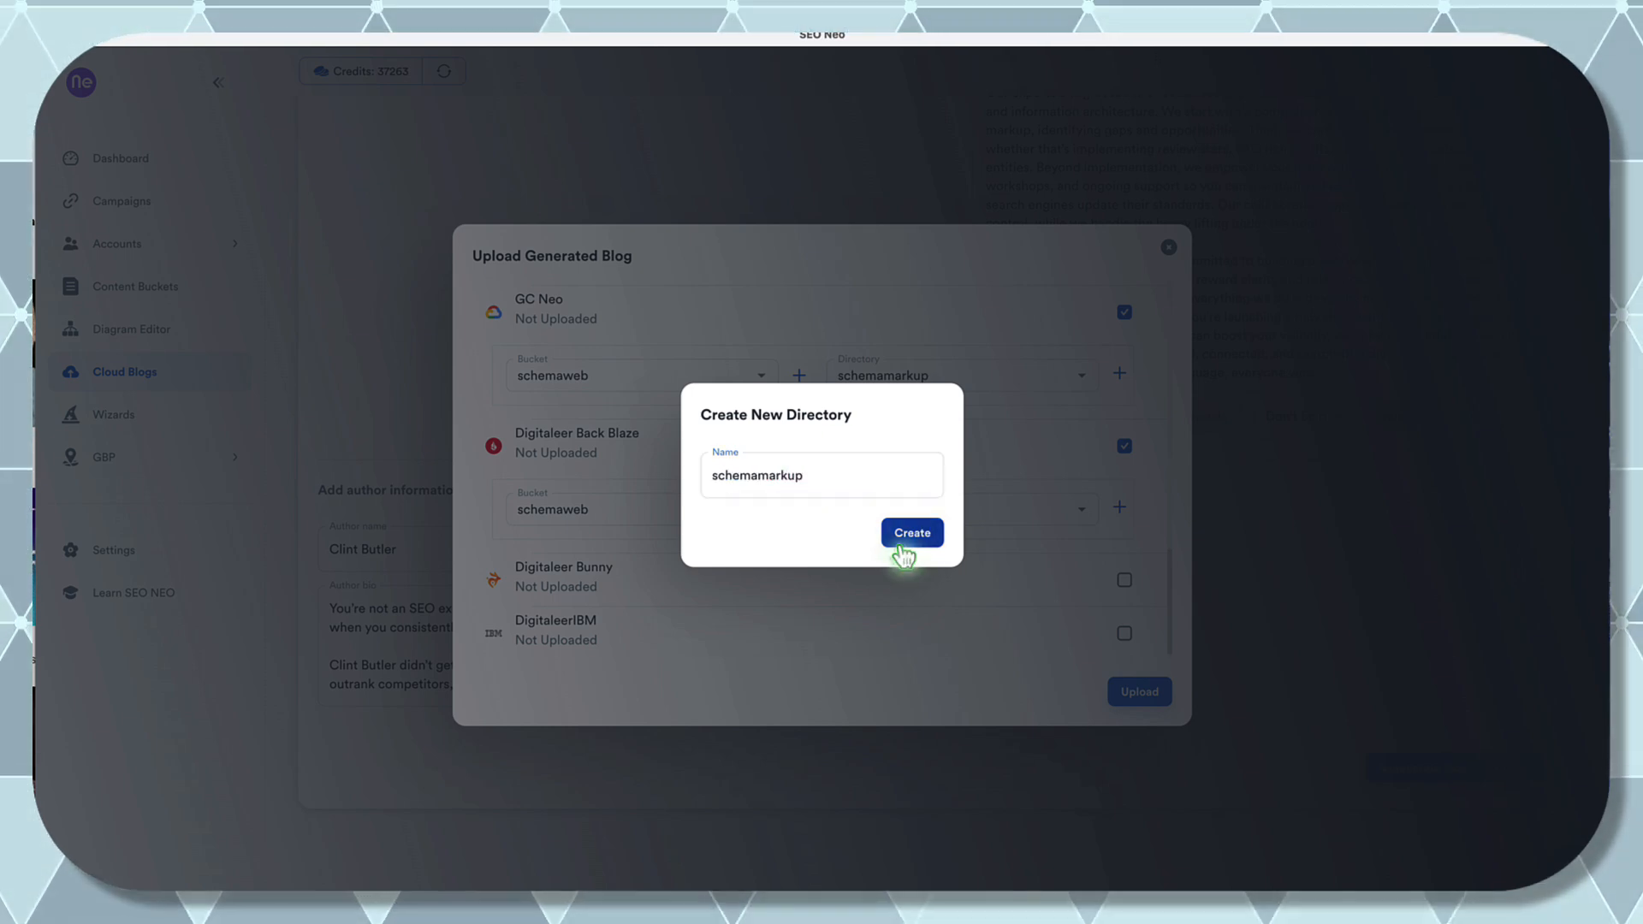
- Add Digitaleer Bunny as an upload destination and create a bucket named schemaweb for it
{"action": "scroll", "coordinate": [906, 603], "scroll_direction": "down", "scroll_amount": 5}
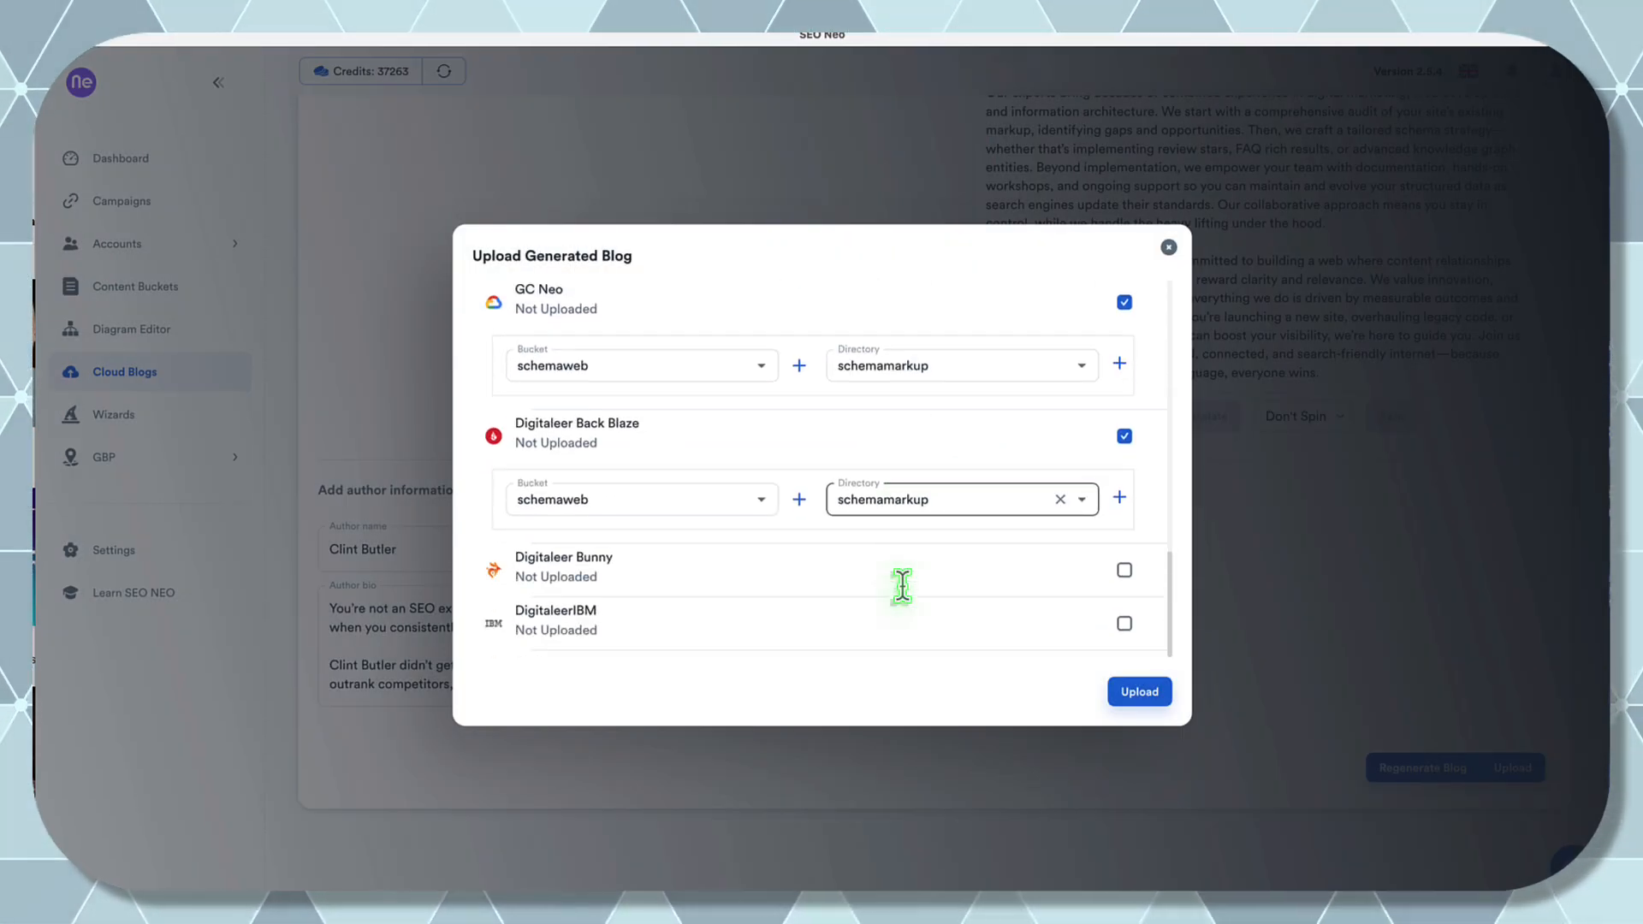
{"action": "left_click", "coordinate": [1124, 572]}
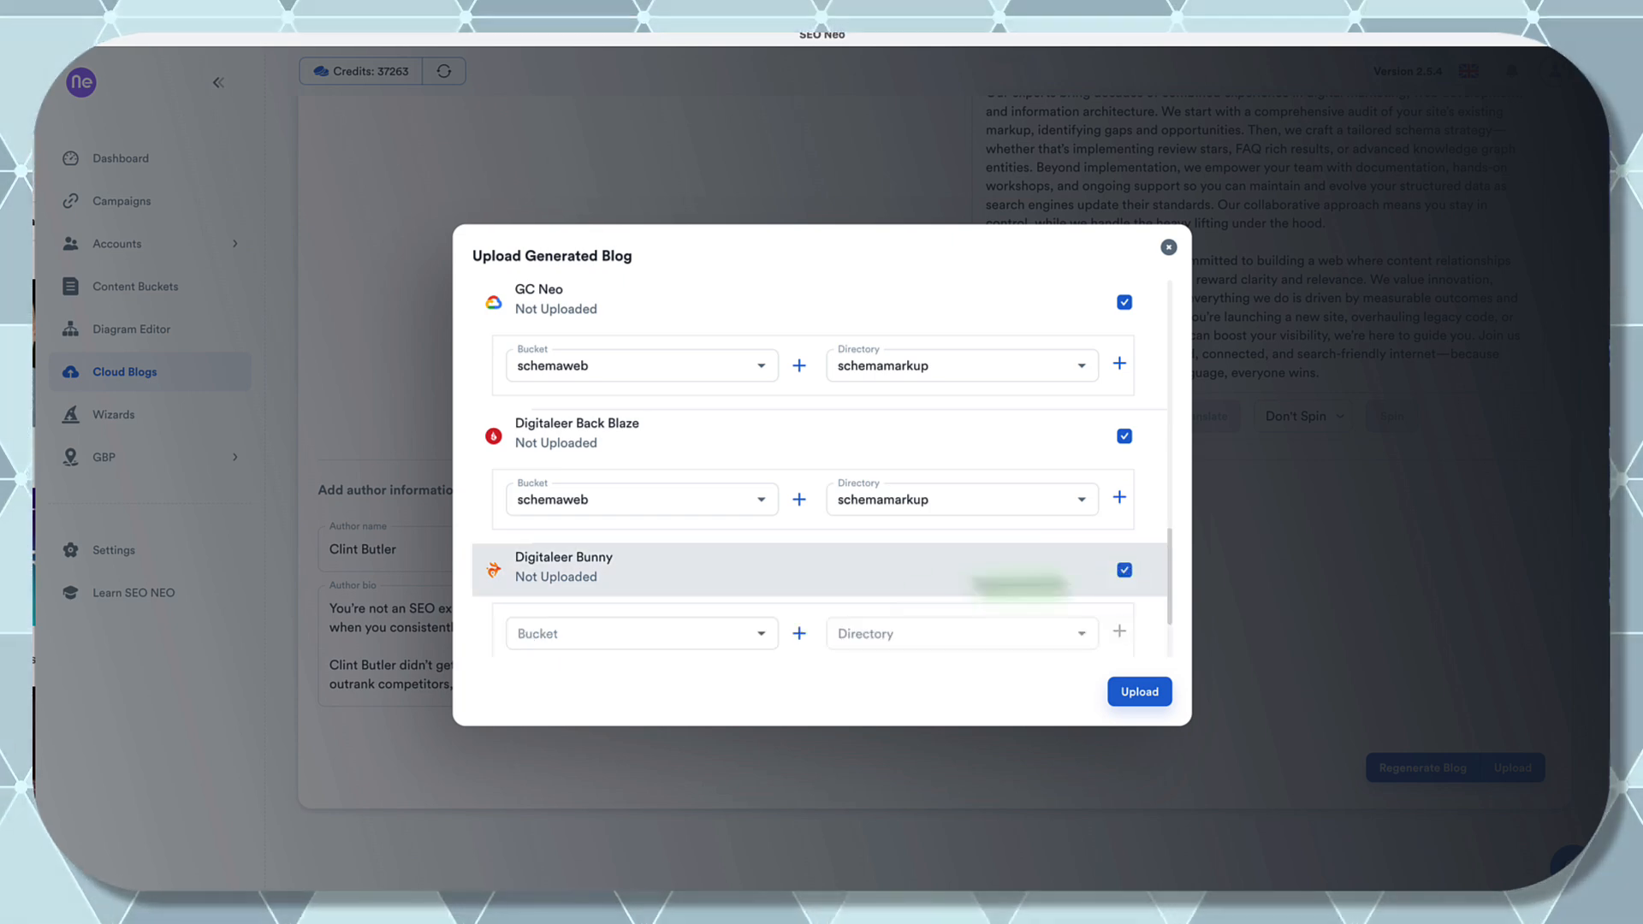
{"action": "scroll", "coordinate": [851, 613], "scroll_direction": "down", "scroll_amount": 2}
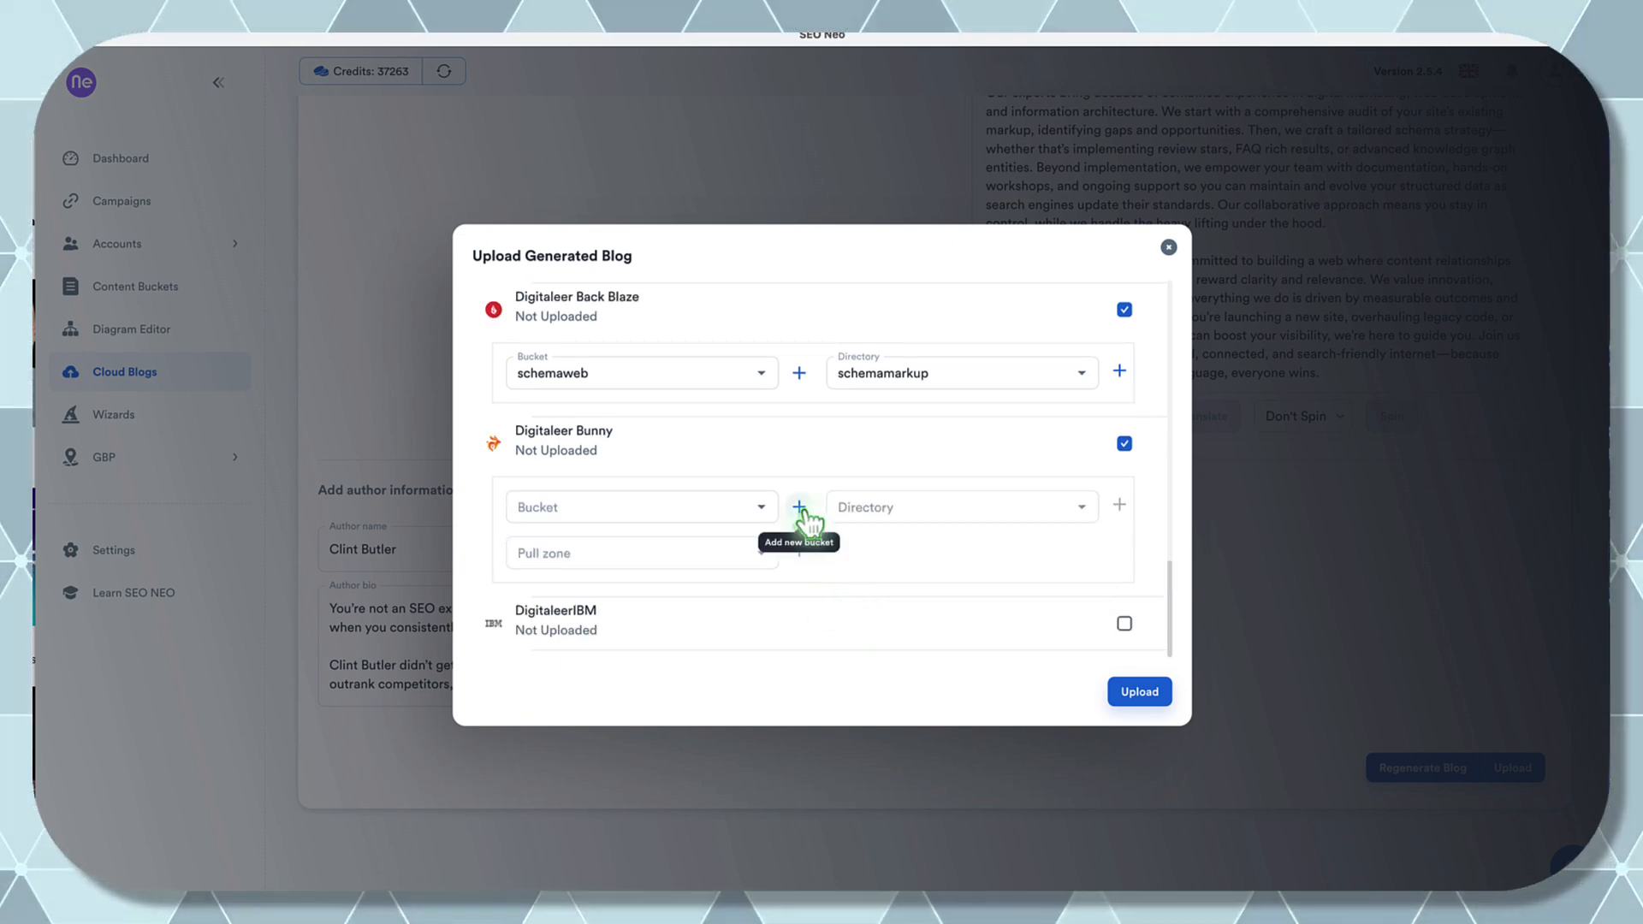
{"action": "left_click", "coordinate": [800, 507]}
{"action": "left_click", "coordinate": [799, 477]}
{"action": "type", "text": "schemaweb"}
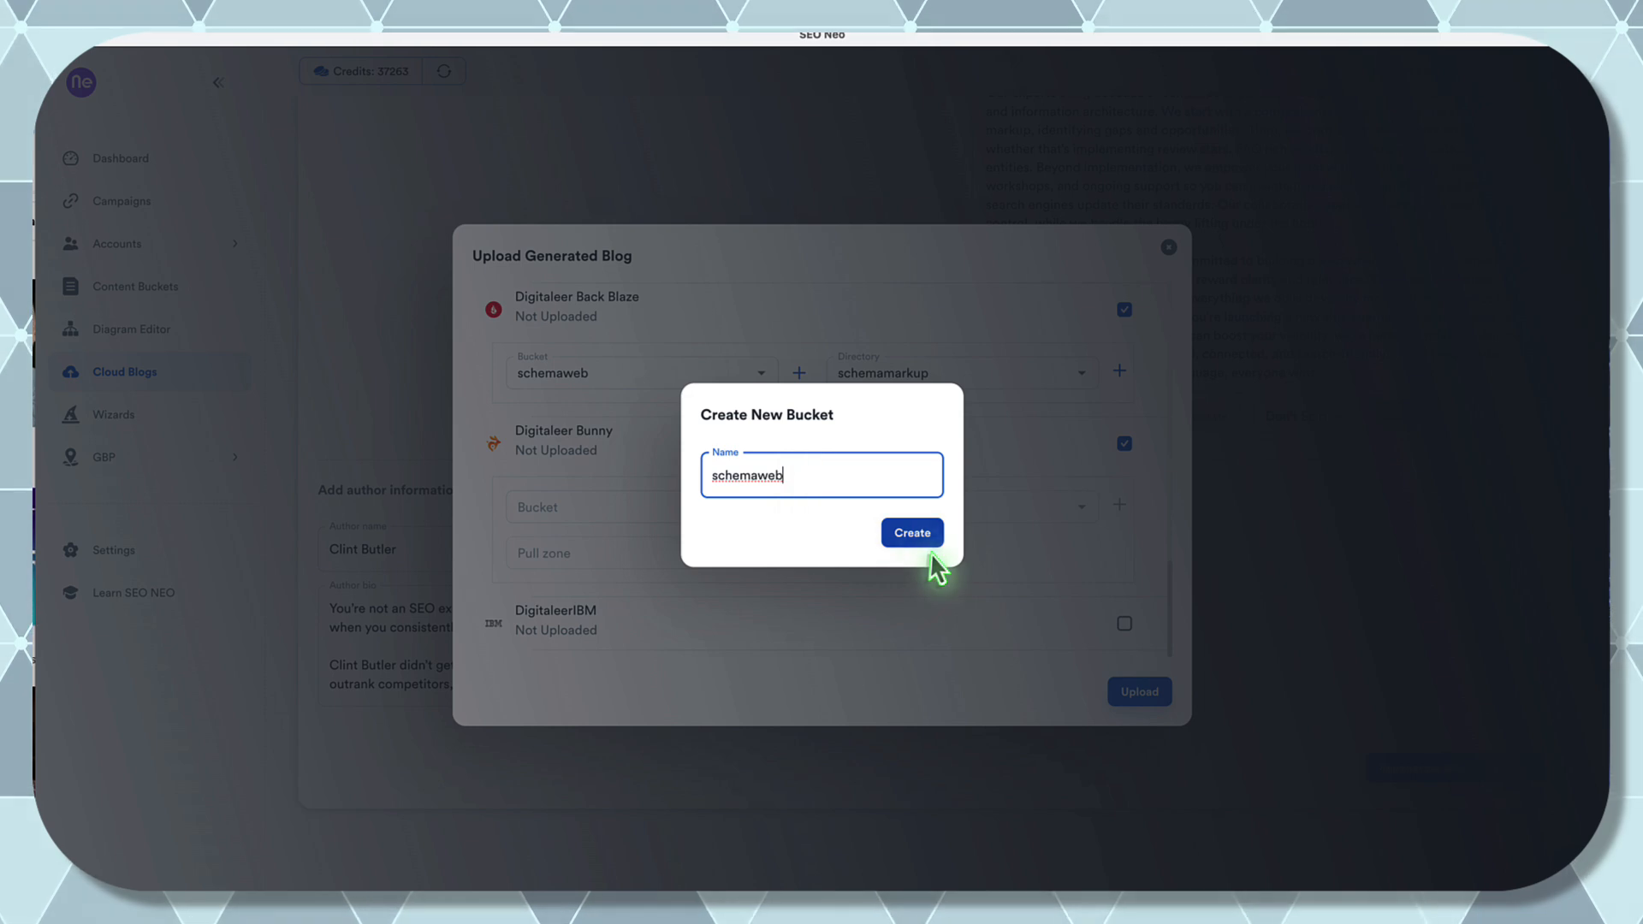
{"action": "left_click", "coordinate": [928, 539]}
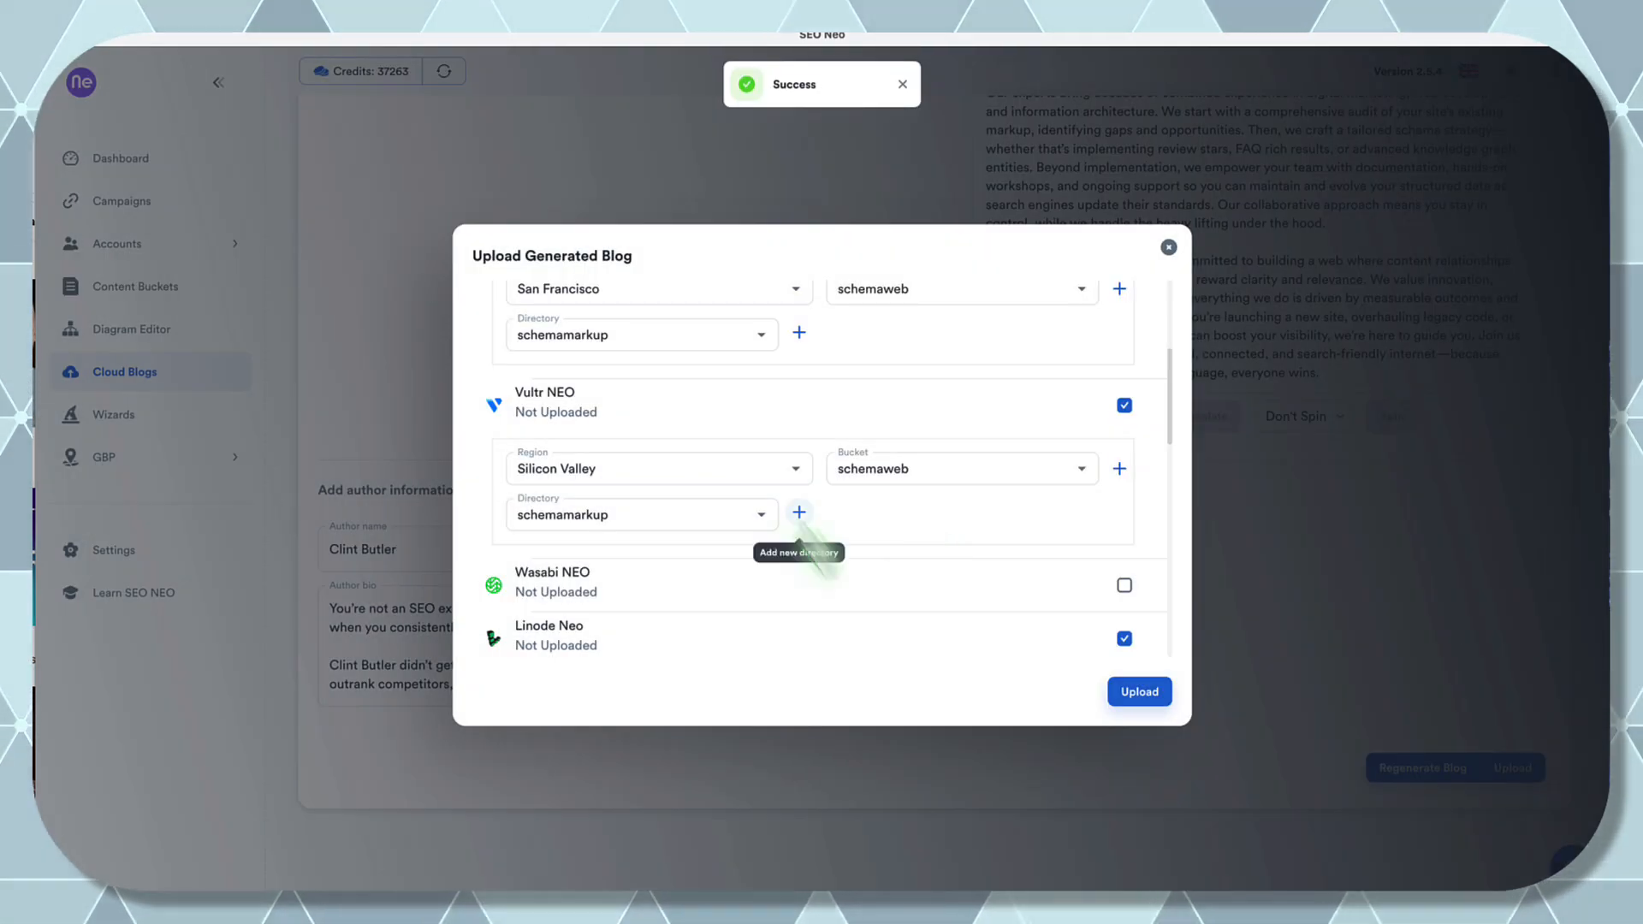
- Create a pull zone named schemaweb for the Digitaleer Bunny destination
{"action": "scroll", "coordinate": [864, 599], "scroll_direction": "down", "scroll_amount": 5}
{"action": "left_click", "coordinate": [798, 553]}
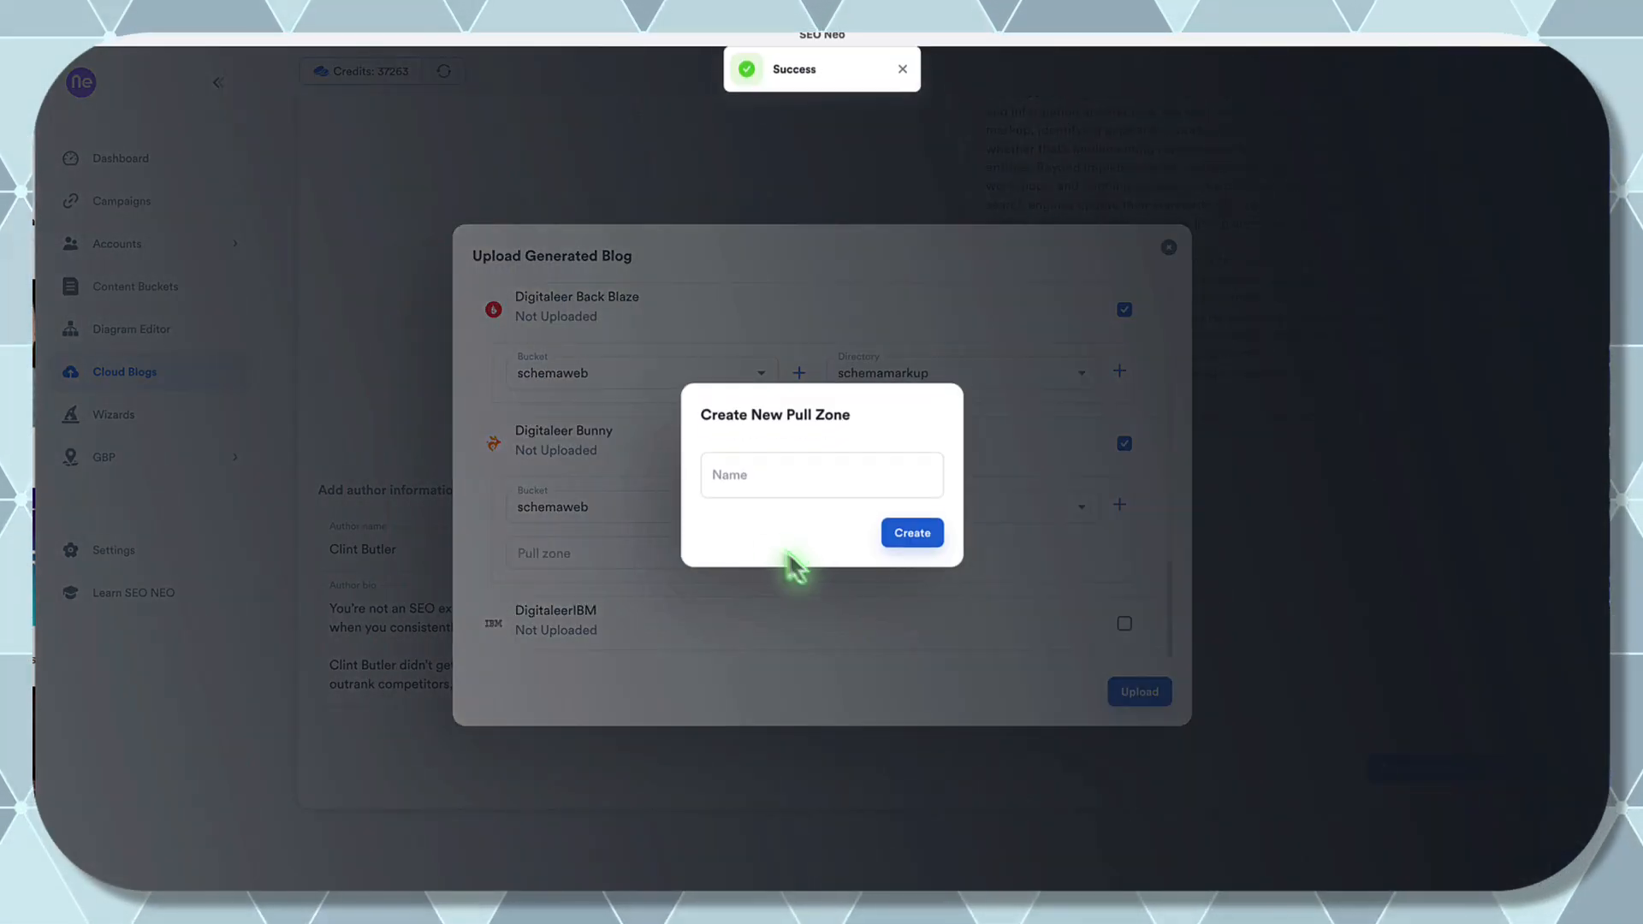
{"action": "left_click", "coordinate": [799, 469]}
{"action": "type", "text": "schemaweb"}
{"action": "left_click", "coordinate": [910, 535]}
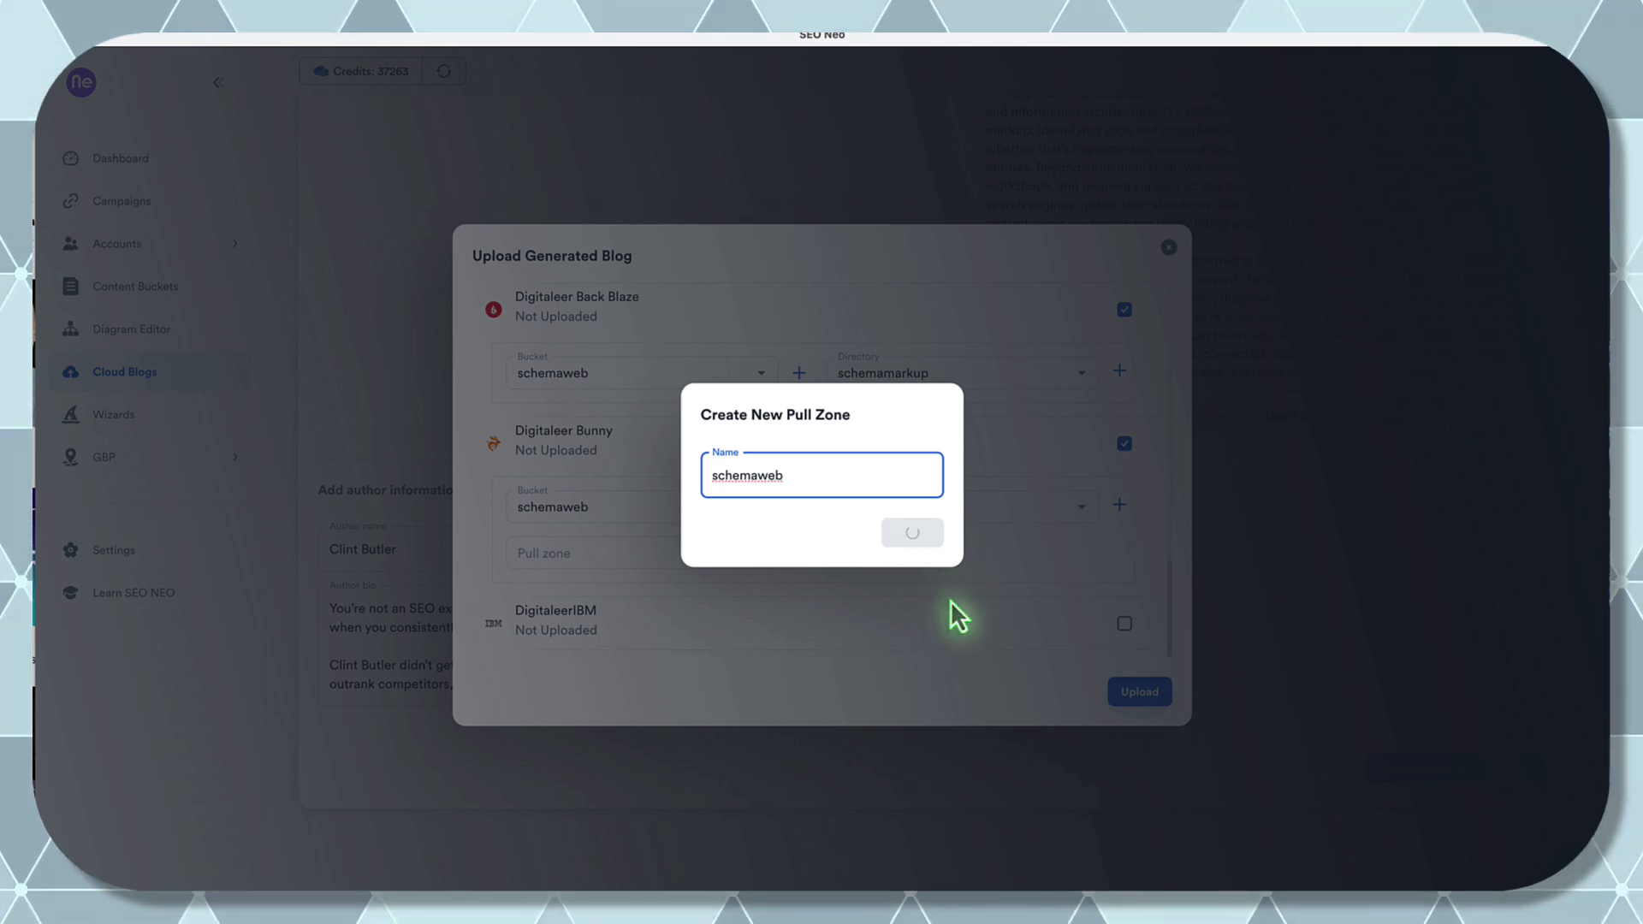
- Create a directory named schemamarkup for the Digitaleer Bunny destination
{"action": "scroll", "coordinate": [1000, 531], "scroll_direction": "down", "scroll_amount": 5}
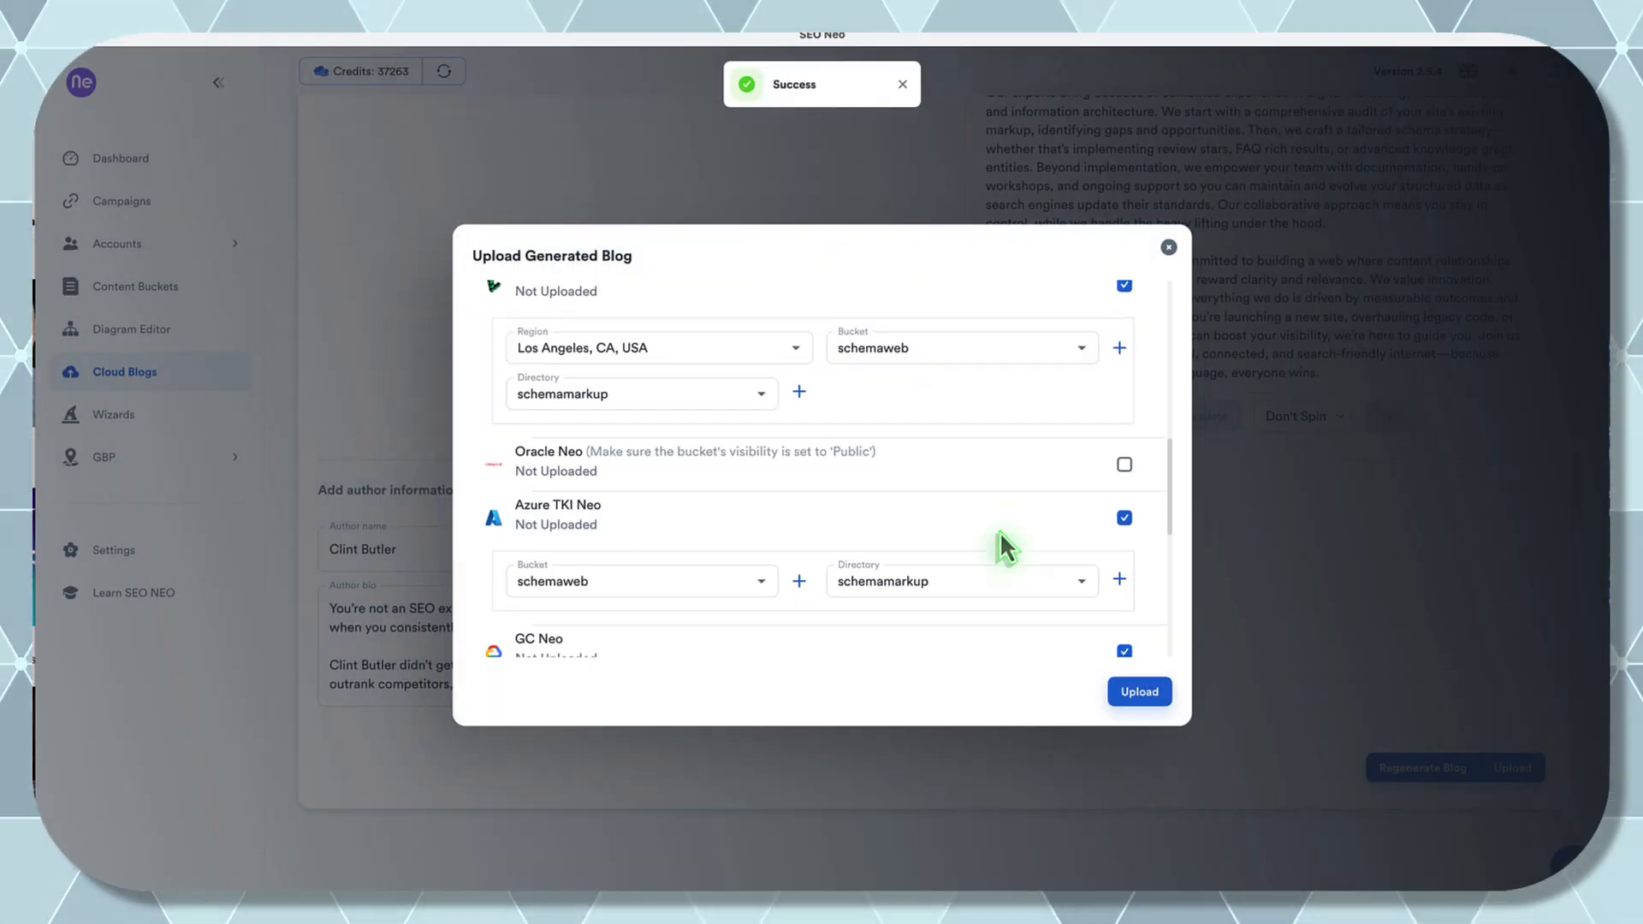
{"action": "scroll", "coordinate": [1000, 532], "scroll_direction": "down", "scroll_amount": 5}
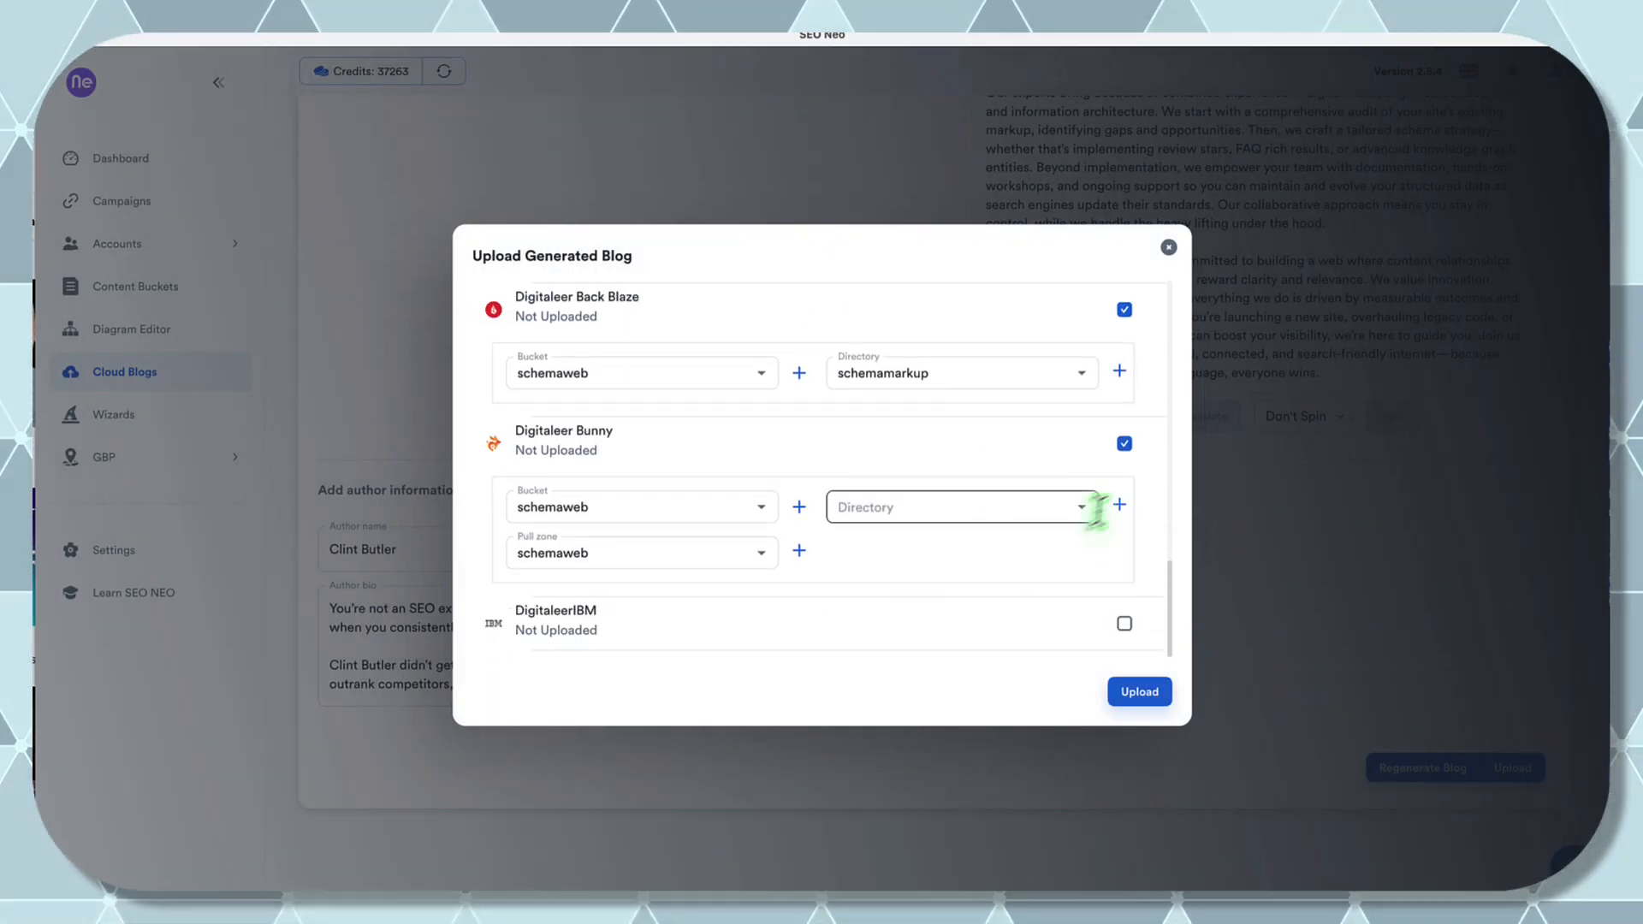
{"action": "left_click", "coordinate": [1120, 505]}
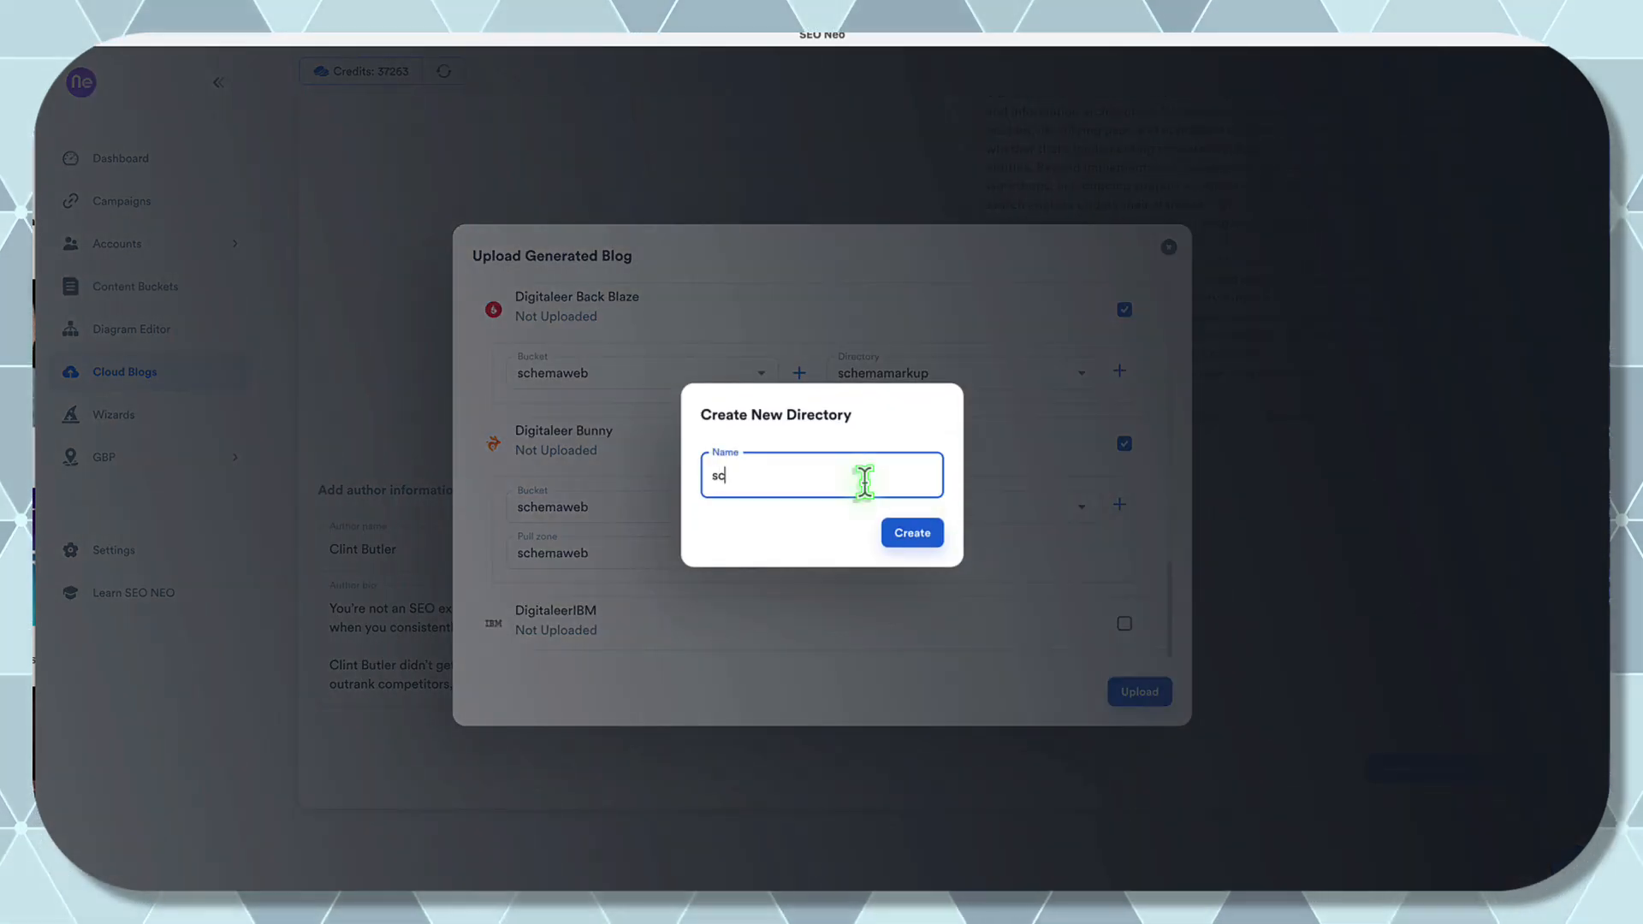
{"action": "type", "text": "schemamarkup"}
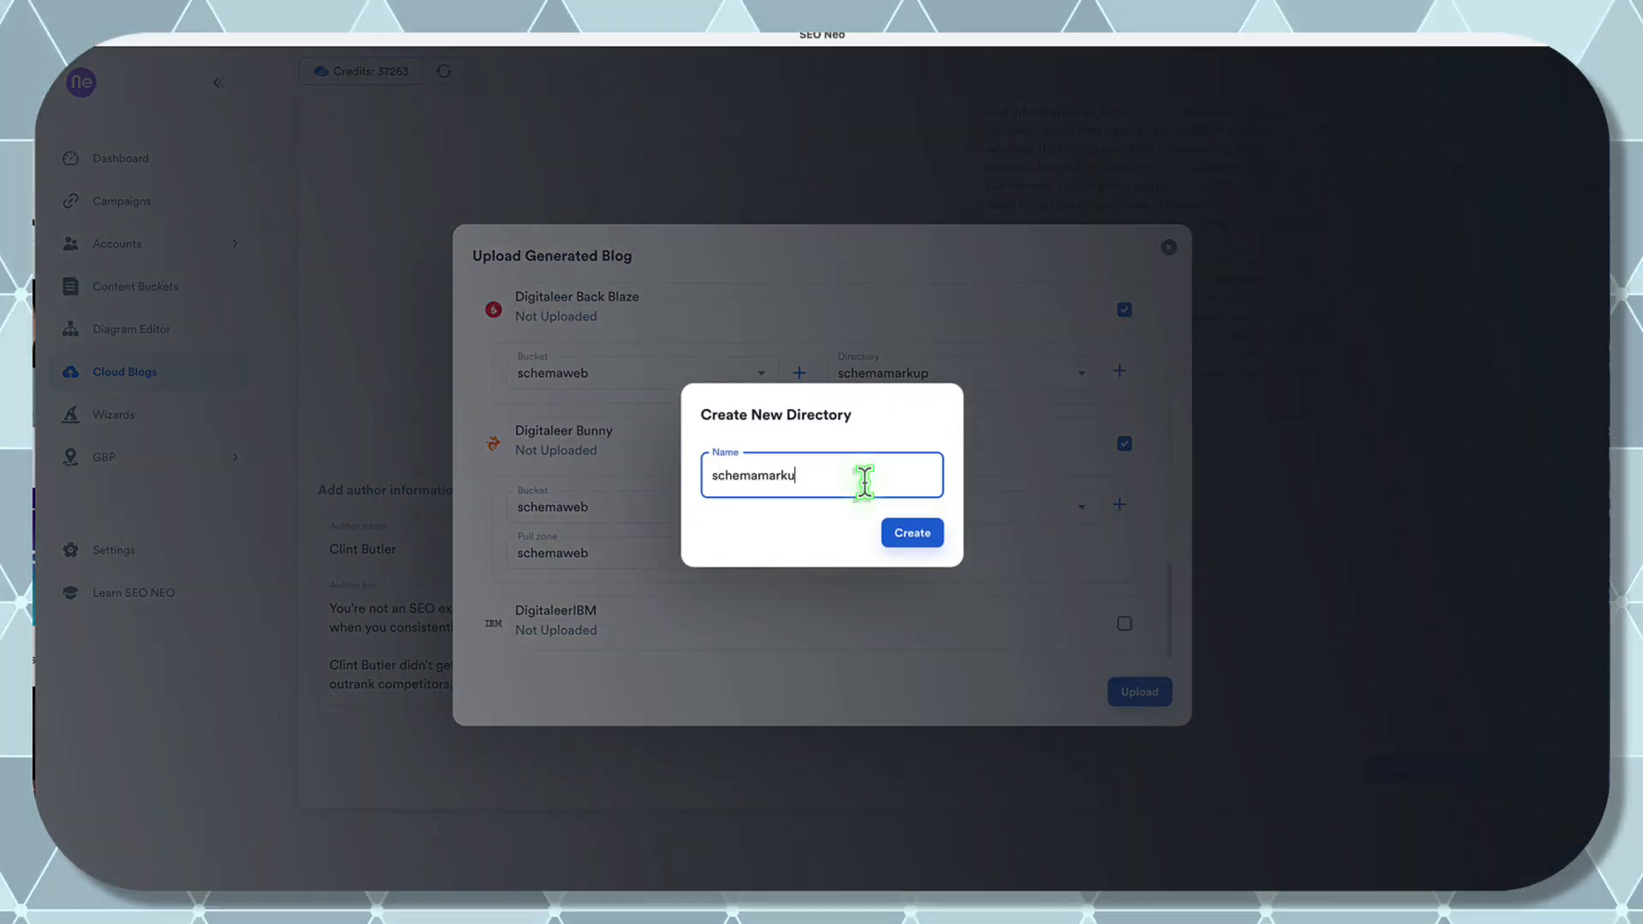
{"action": "left_click", "coordinate": [939, 536]}
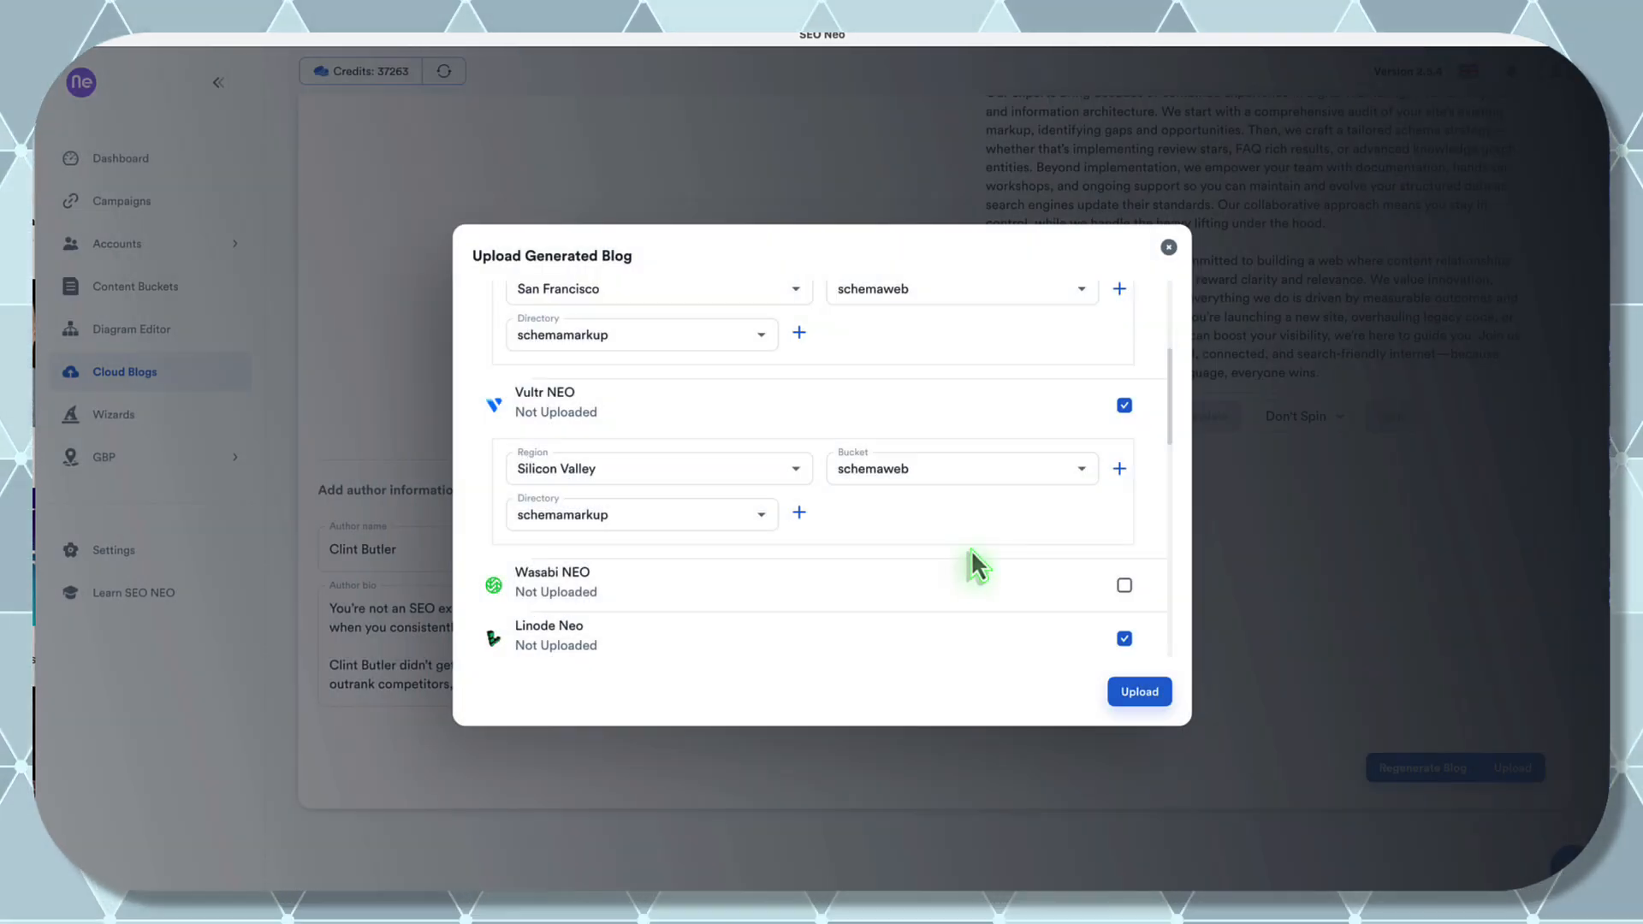
- Select the DigitaleerIBM account for the blog upload and set its region to US Cross Region
{"action": "scroll", "coordinate": [971, 550], "scroll_direction": "down", "scroll_amount": 10}
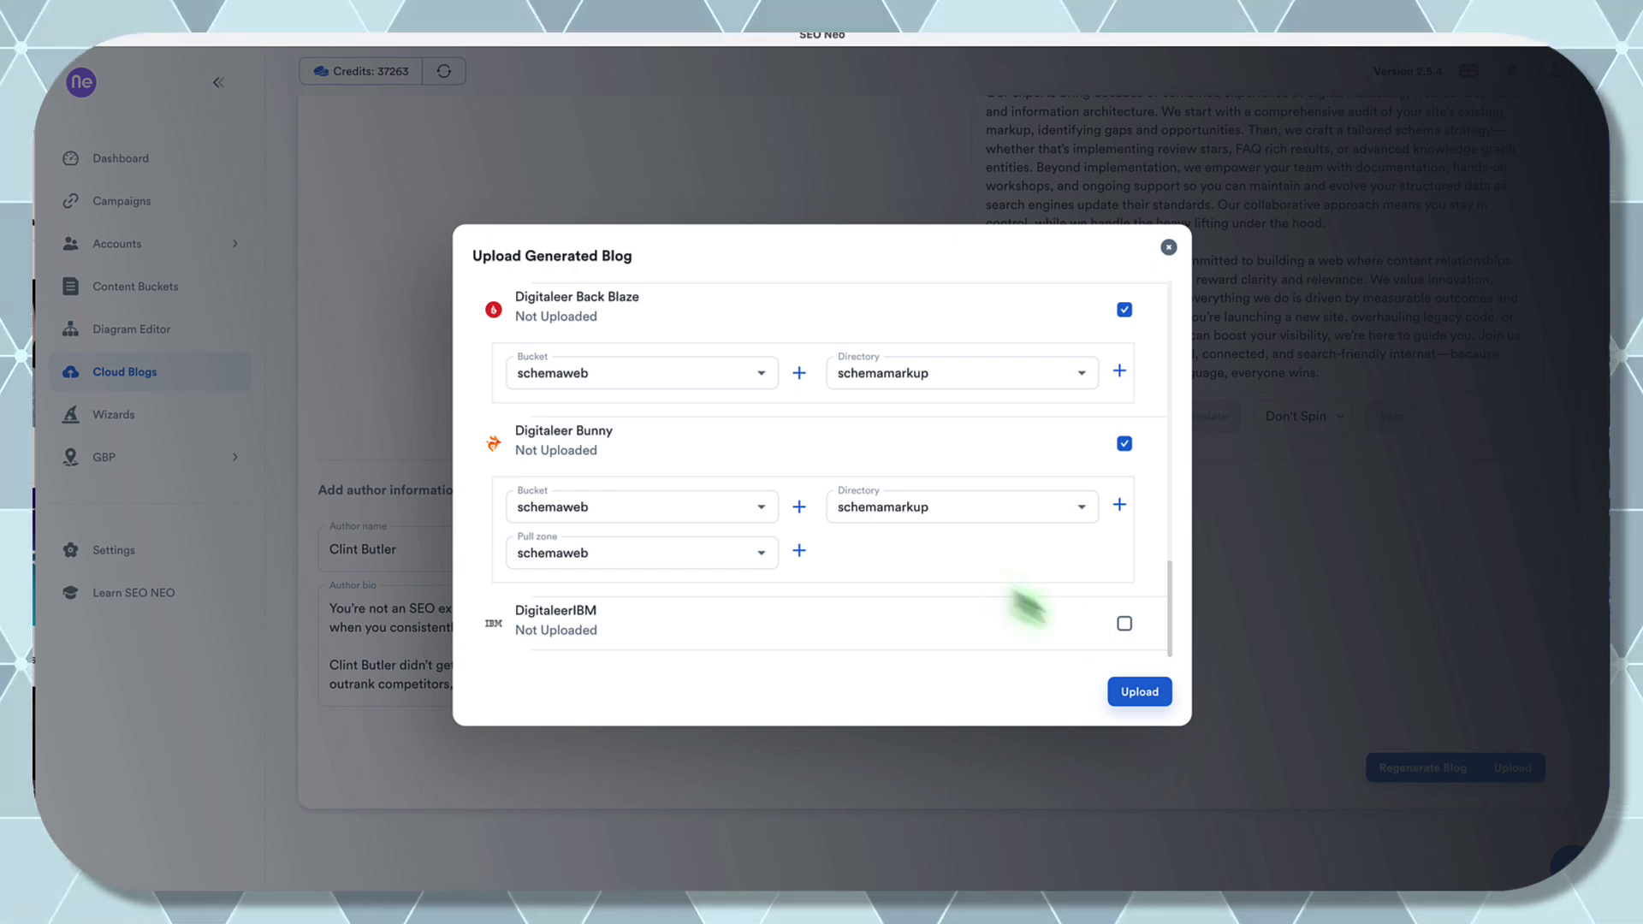
{"action": "left_click", "coordinate": [1125, 625]}
{"action": "scroll", "coordinate": [986, 552], "scroll_direction": "down", "scroll_amount": 2}
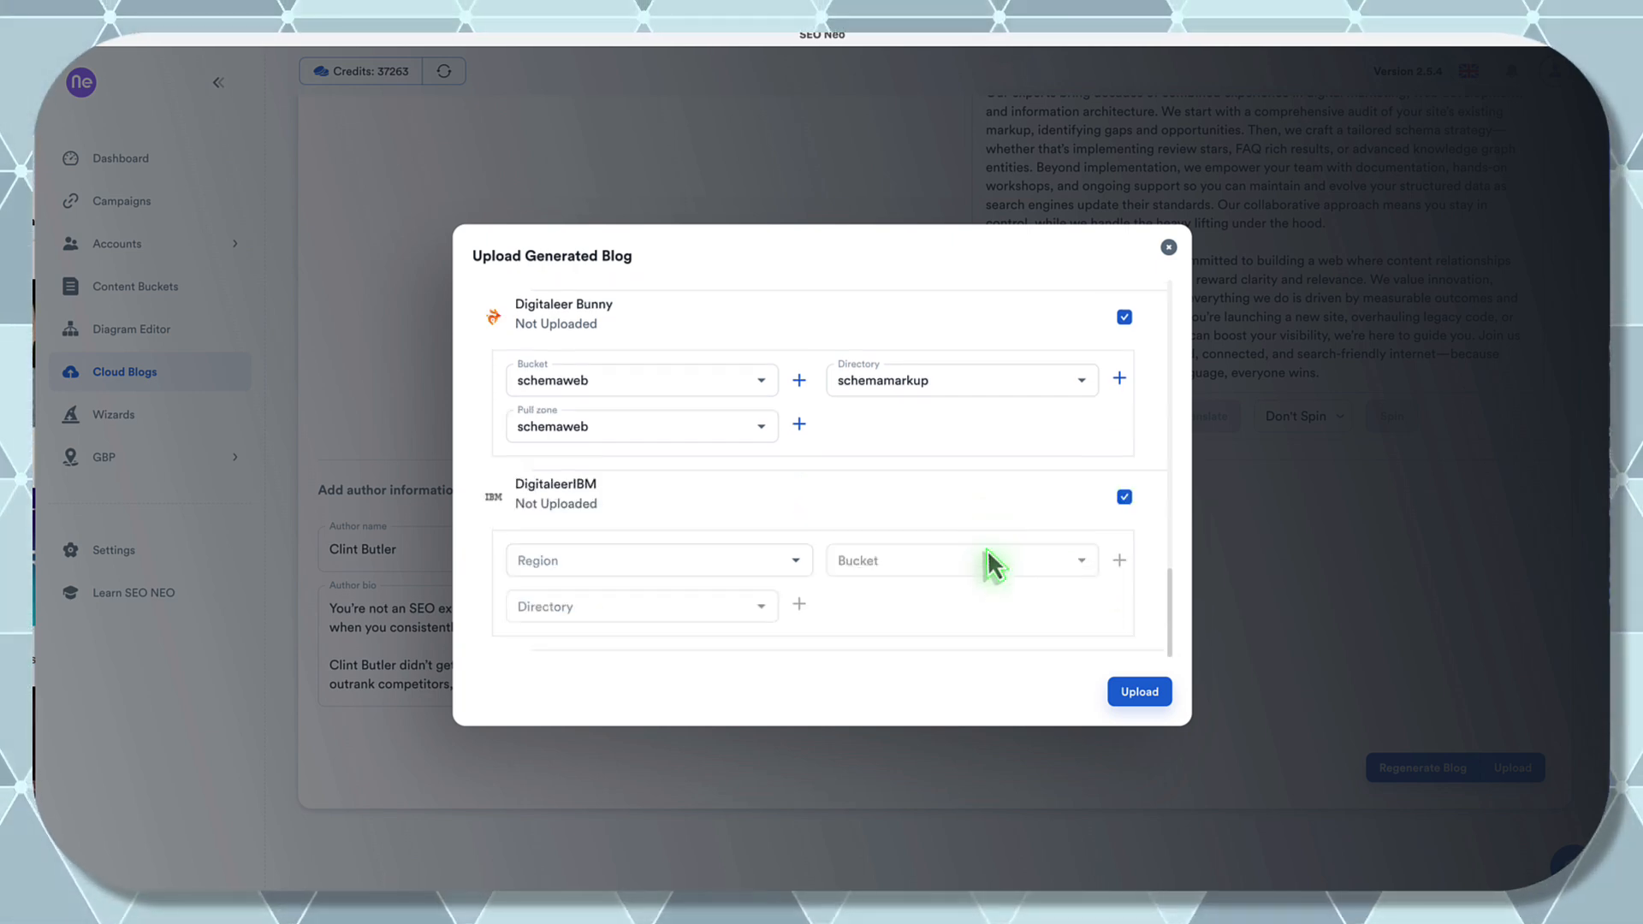
{"action": "left_click", "coordinate": [796, 565]}
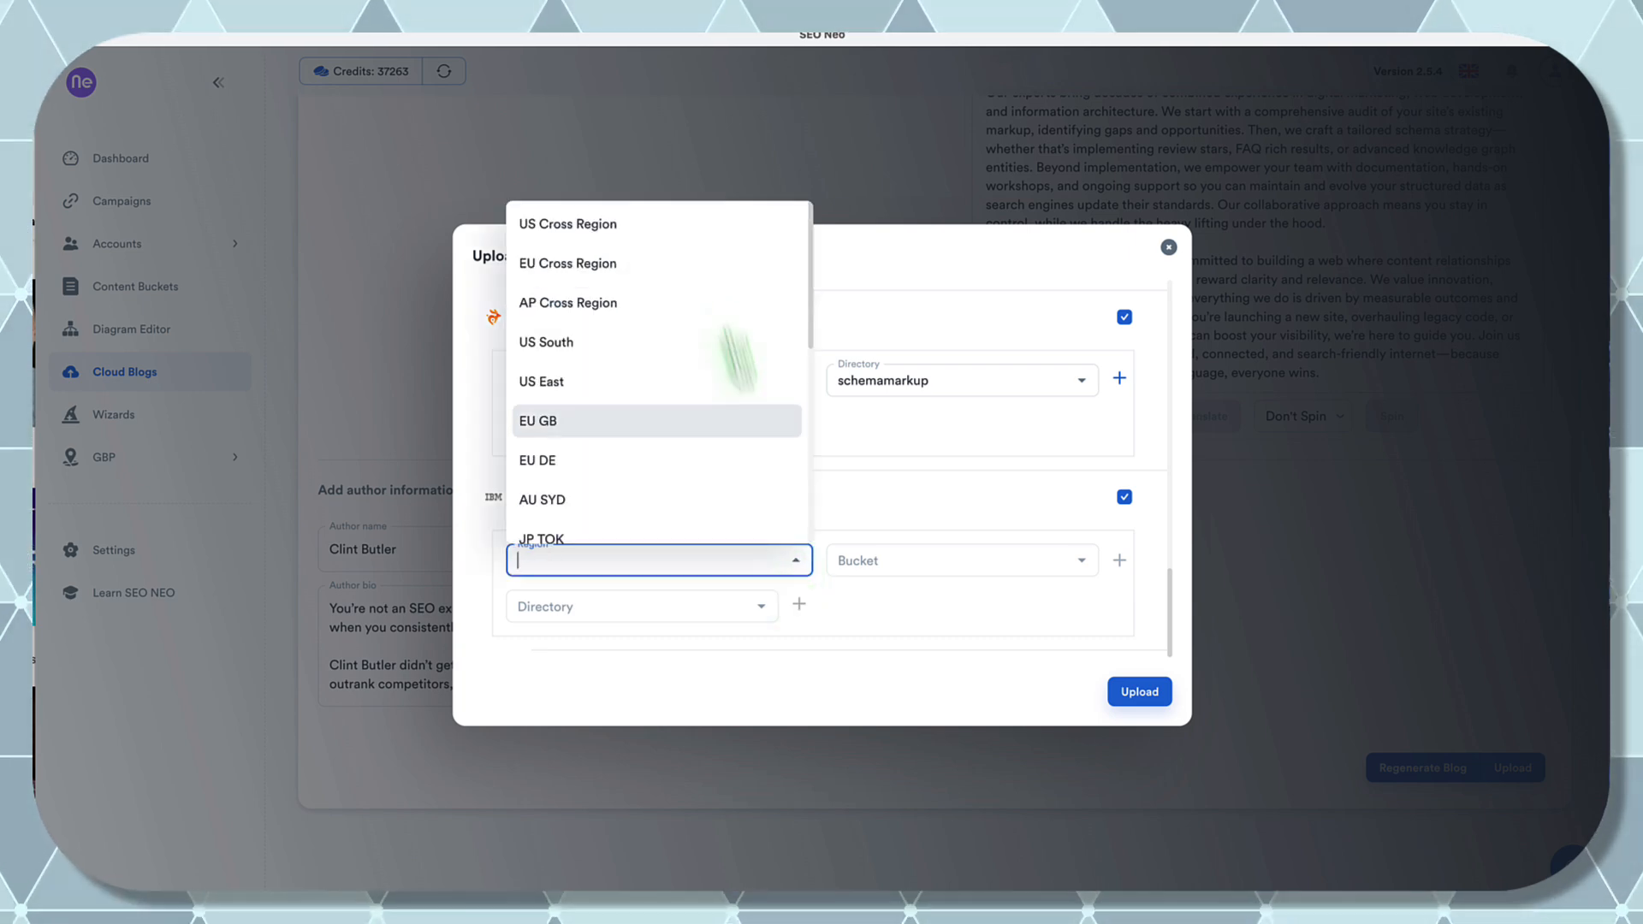
{"action": "left_click", "coordinate": [714, 228]}
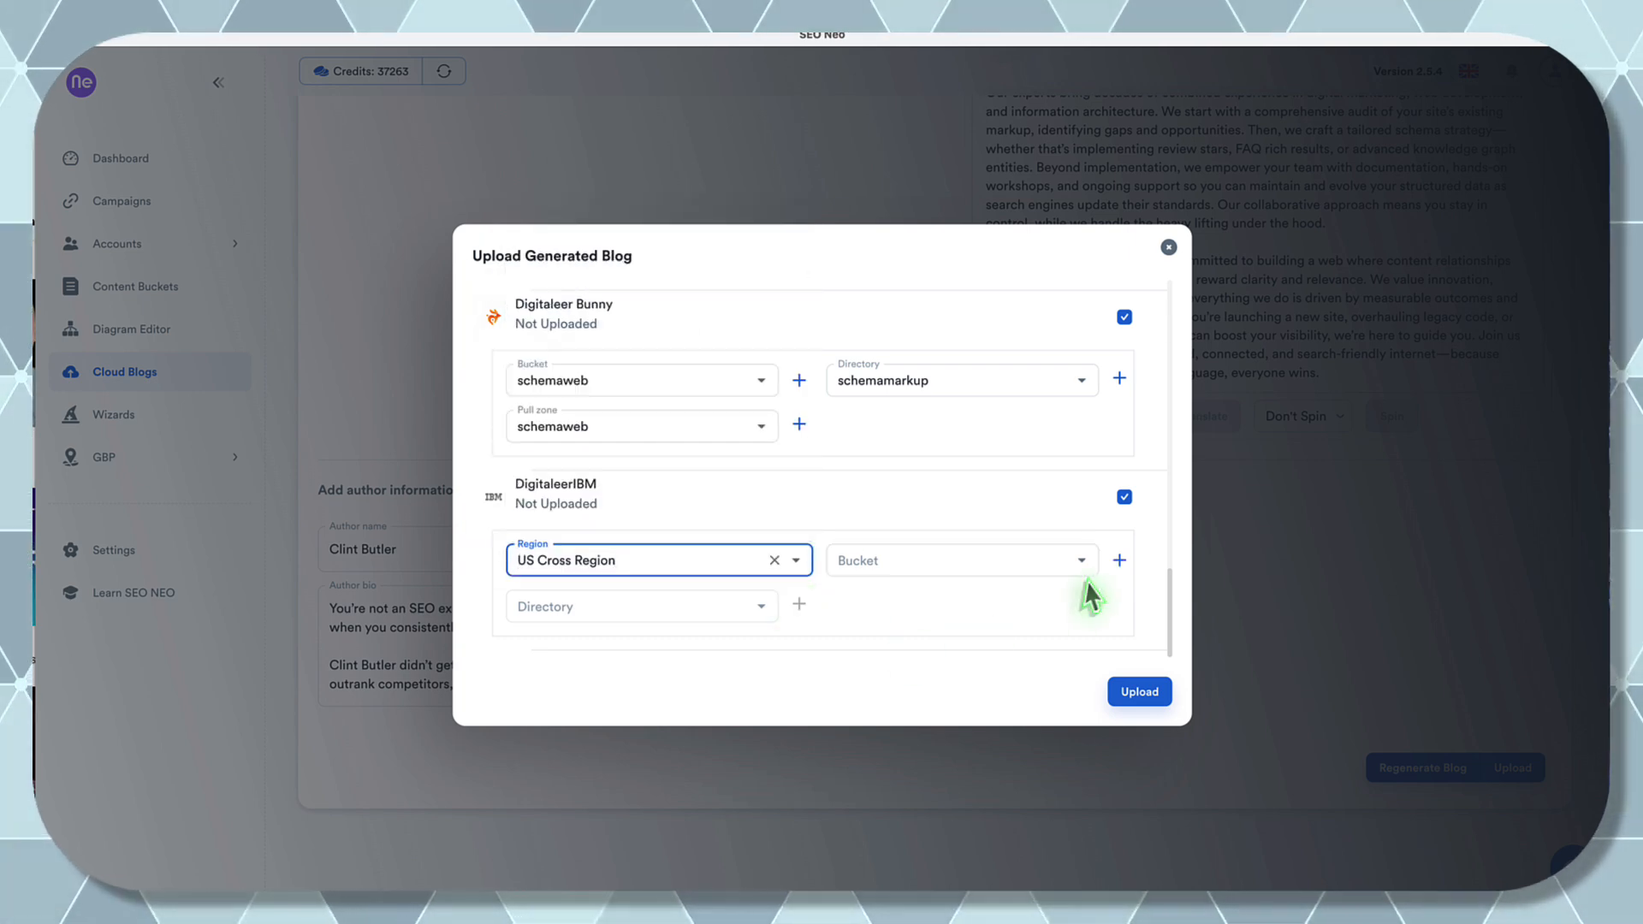
- Create a new bucket named schemaweb for the DigitaleerIBM account
{"action": "left_click", "coordinate": [1121, 560]}
{"action": "left_click", "coordinate": [763, 477]}
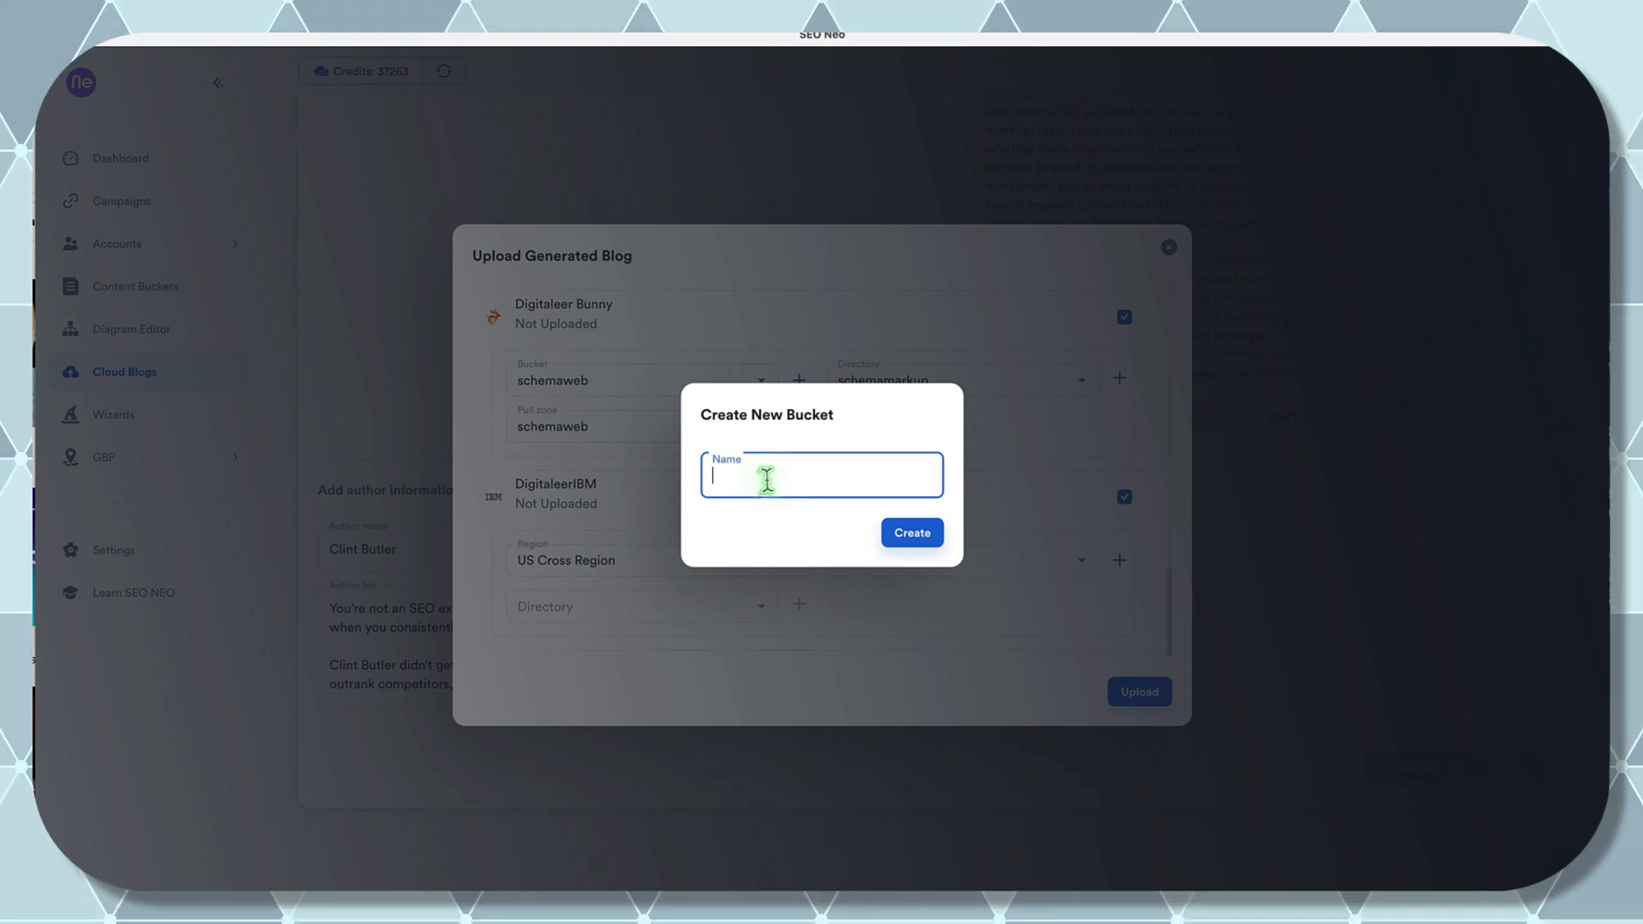
{"action": "type", "text": "schemaweb"}
{"action": "left_click", "coordinate": [891, 535]}
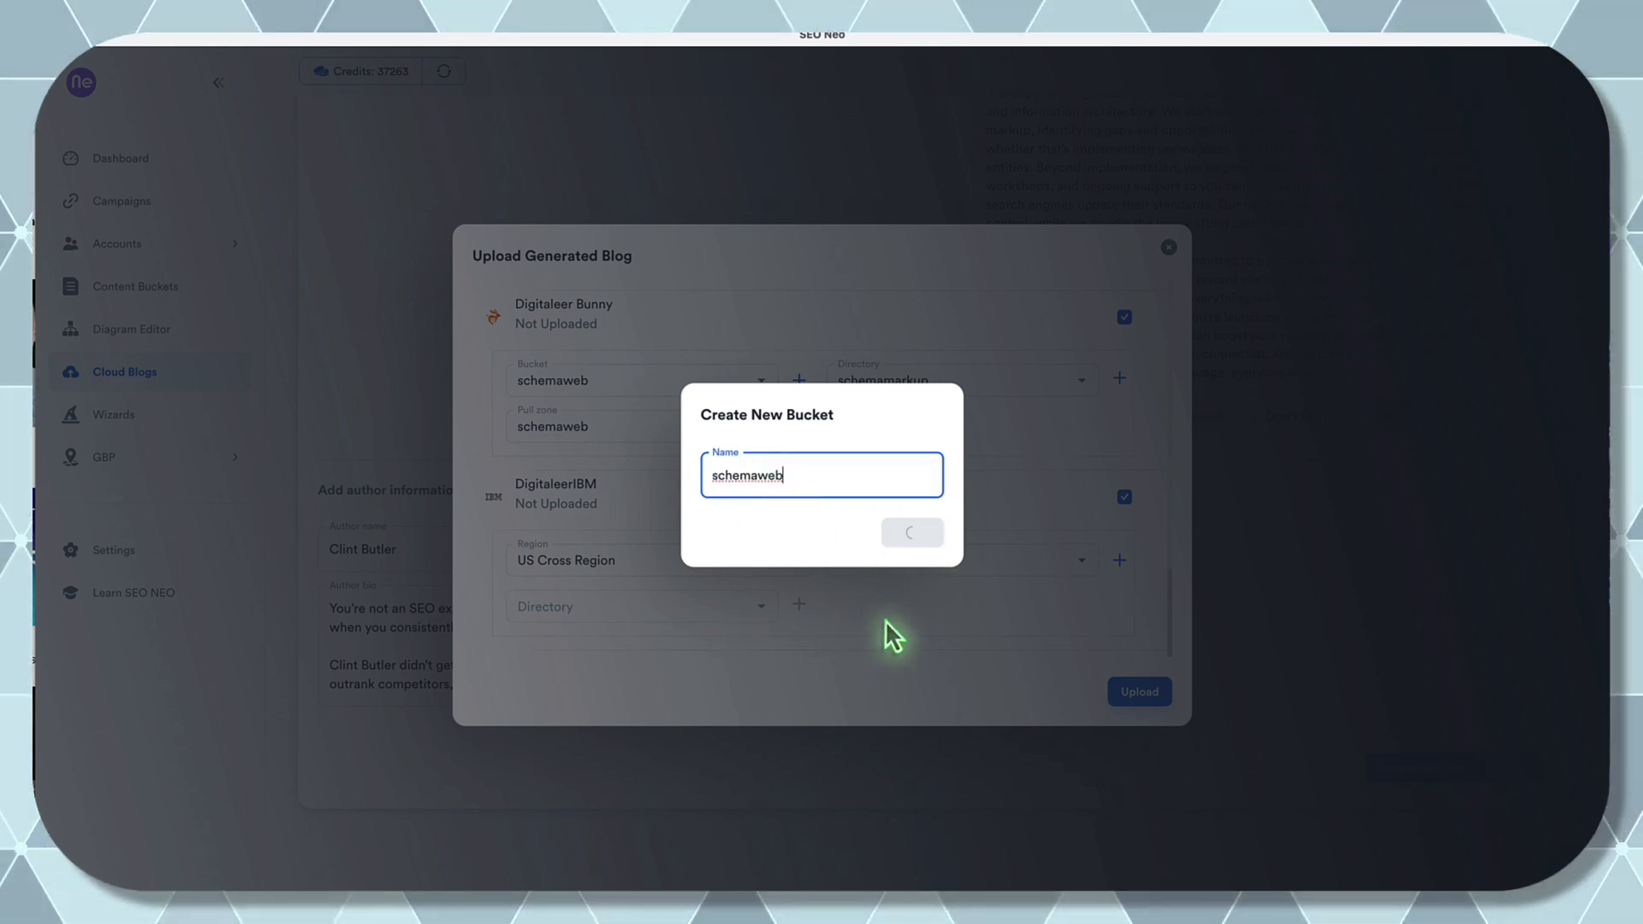
{"action": "scroll", "coordinate": [890, 635], "scroll_direction": "down", "scroll_amount": 8}
{"action": "scroll", "coordinate": [890, 635], "scroll_direction": "down", "scroll_amount": 3}
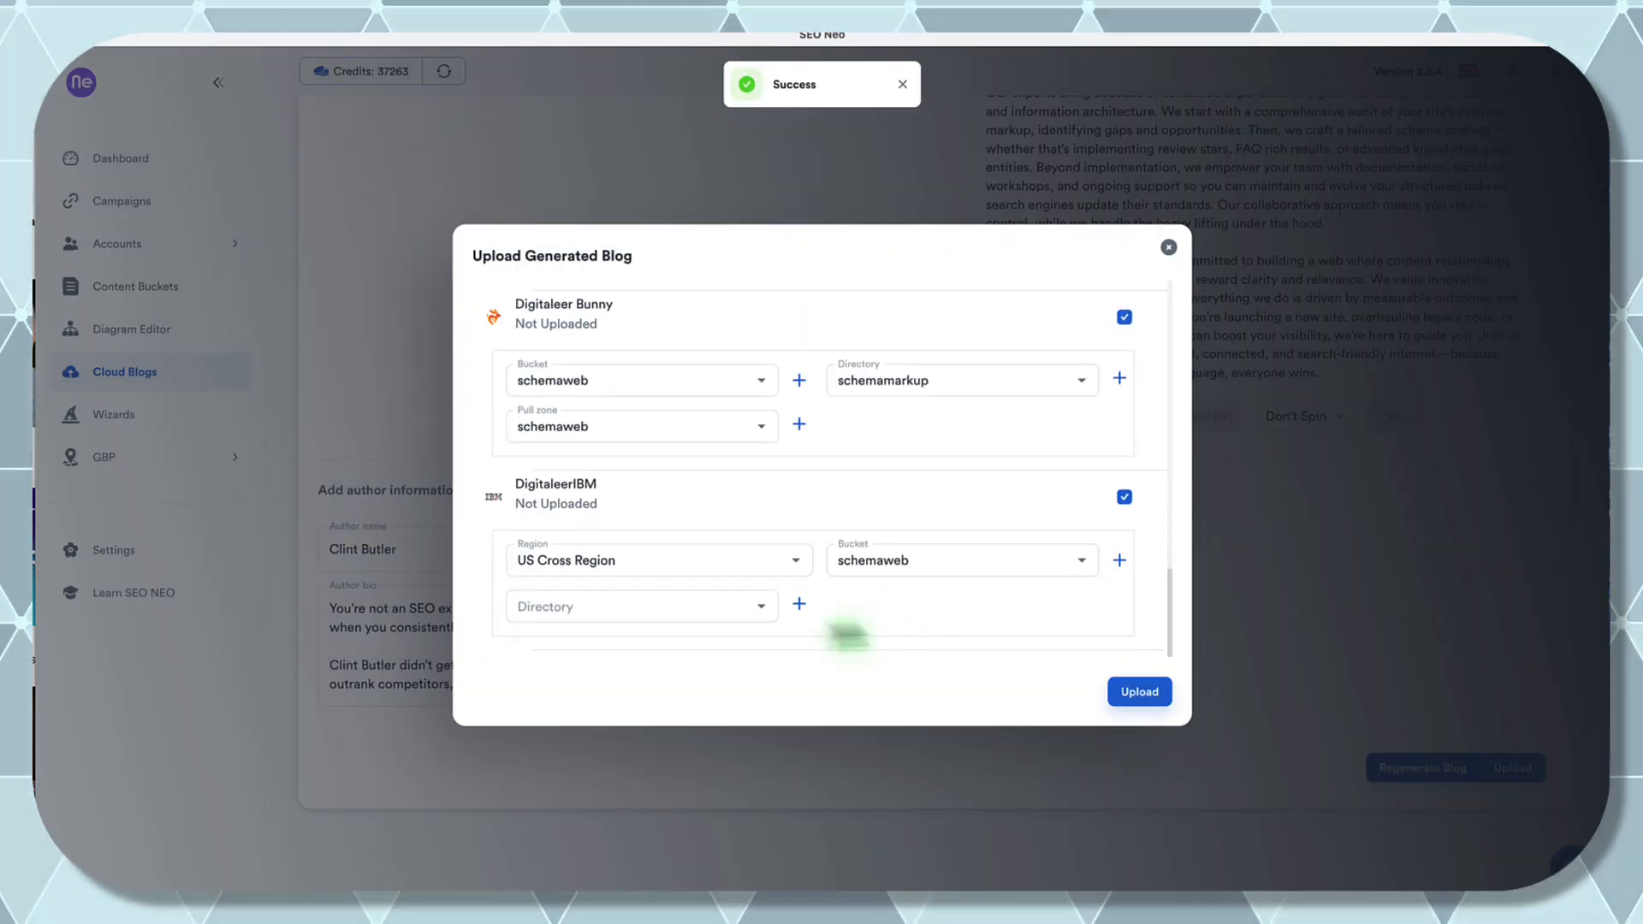
- Create a new directory named schemamarkup in the DigitaleerIBM bucket
{"action": "left_click", "coordinate": [800, 604]}
{"action": "type", "text": "s"}
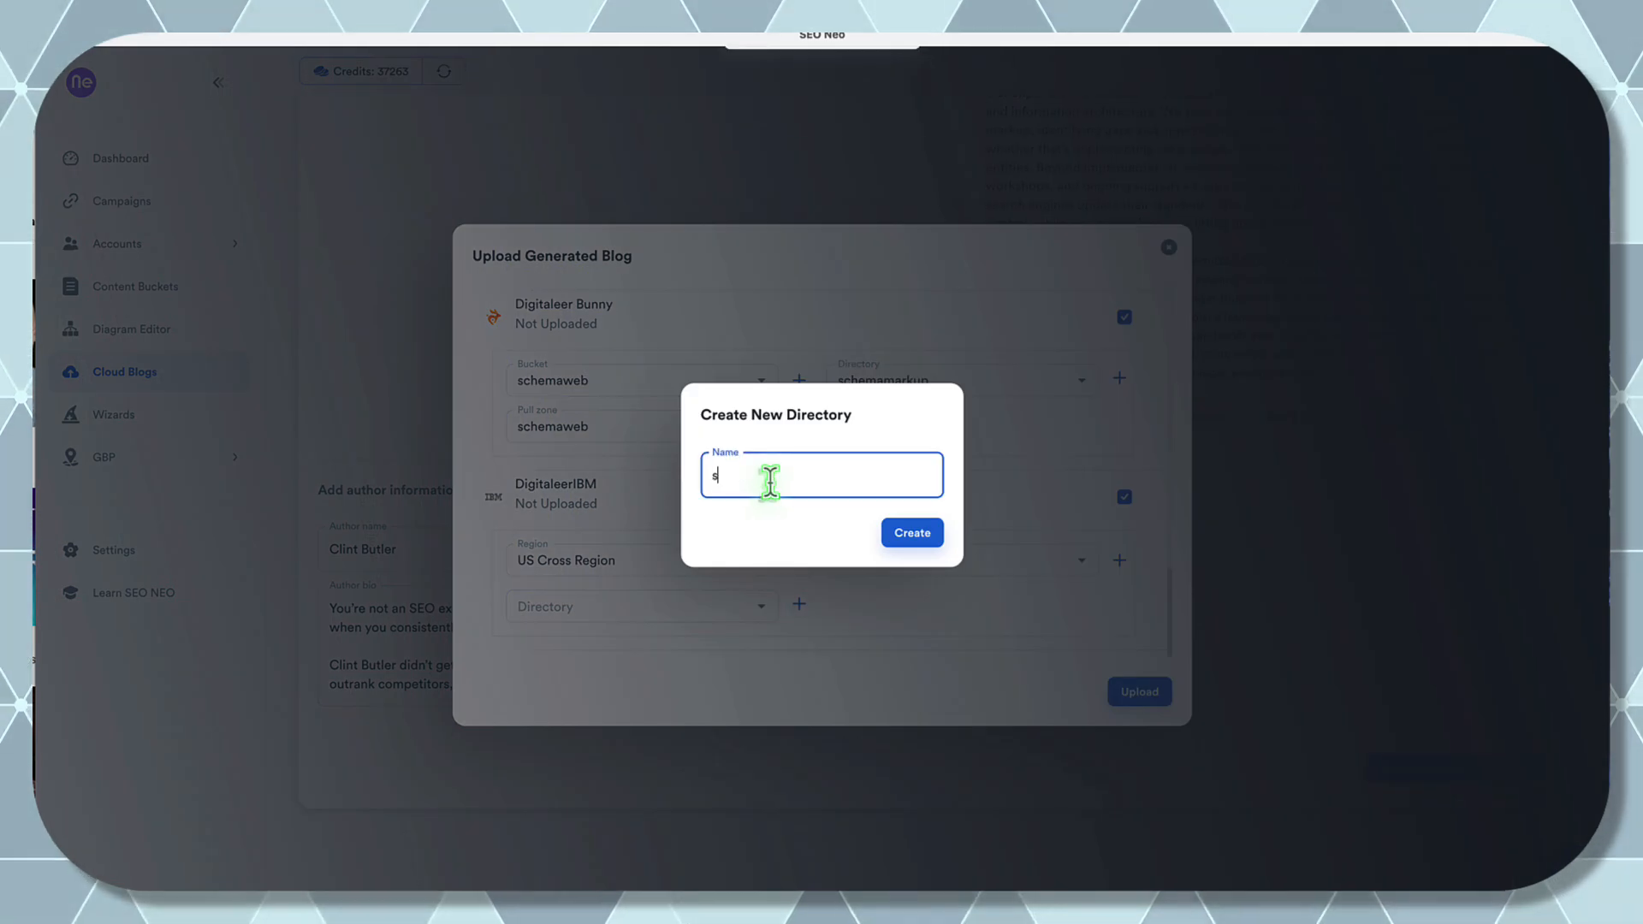
{"action": "type", "text": "chemamarkup"}
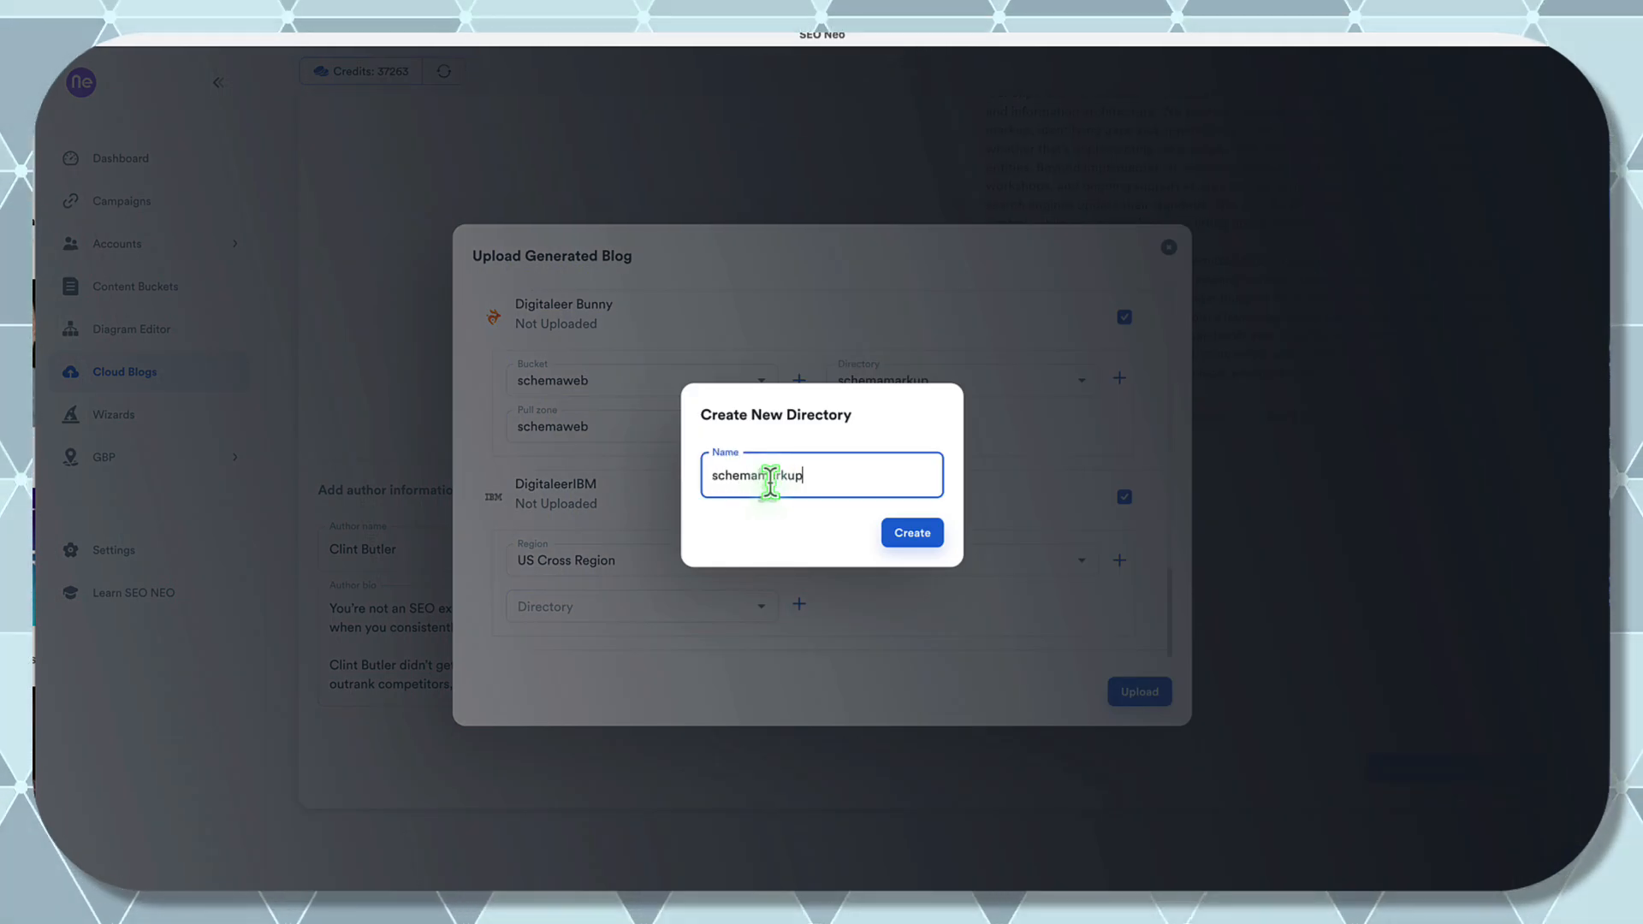
{"action": "left_click", "coordinate": [909, 534]}
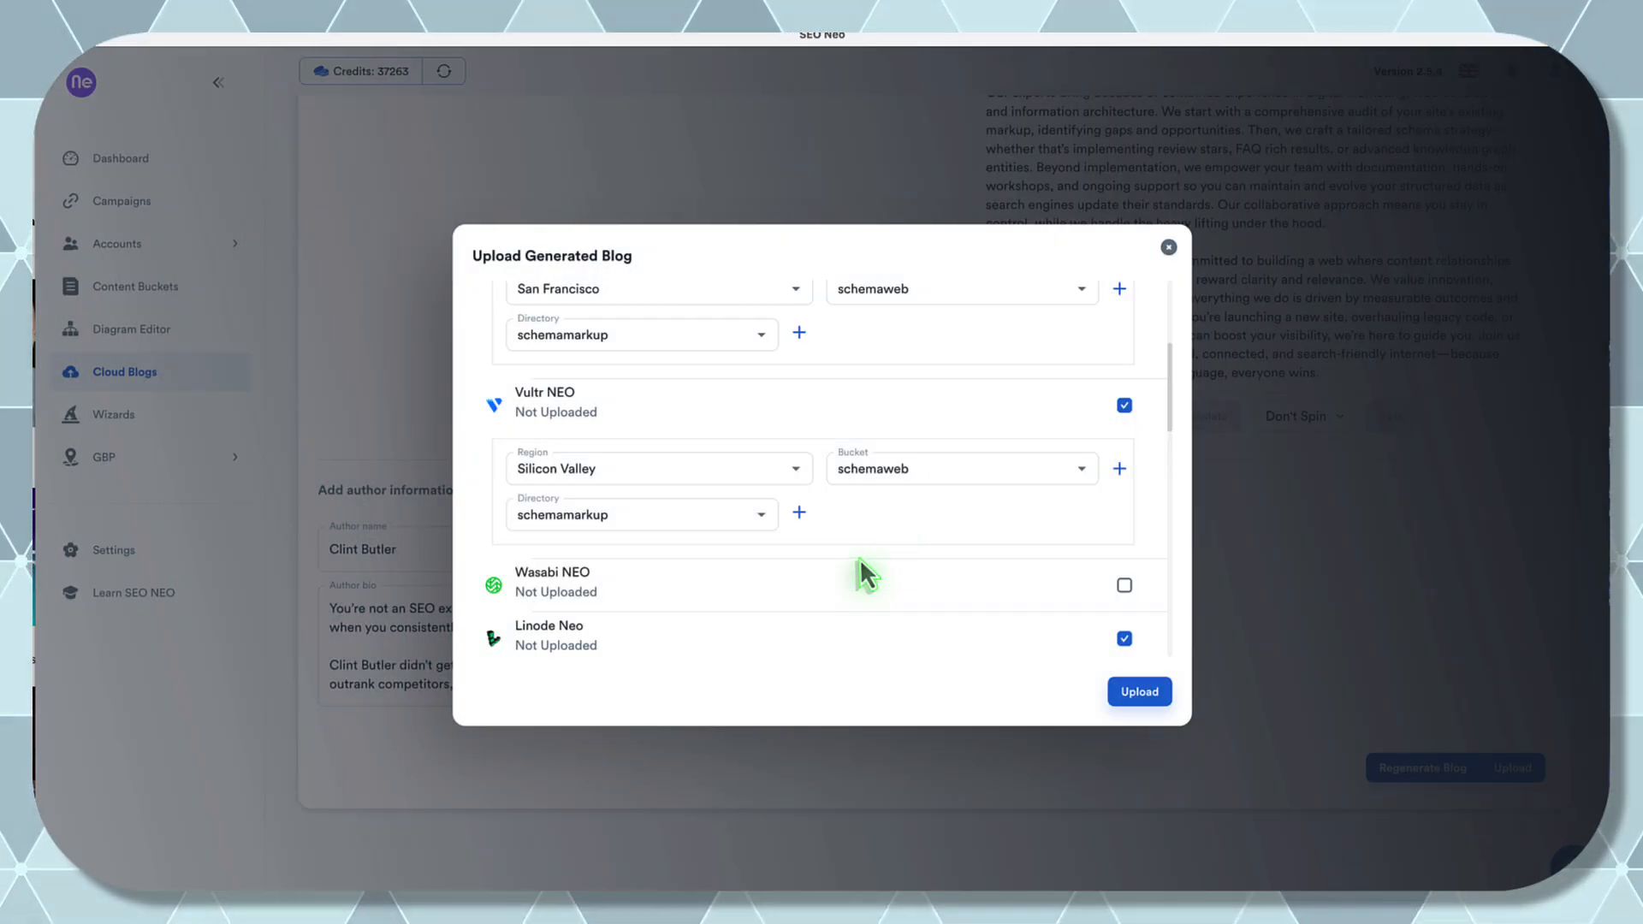
- Check the settings of the selected cloud accounts and upload the generated blog to them
{"action": "scroll", "coordinate": [861, 555], "scroll_direction": "down", "scroll_amount": 10}
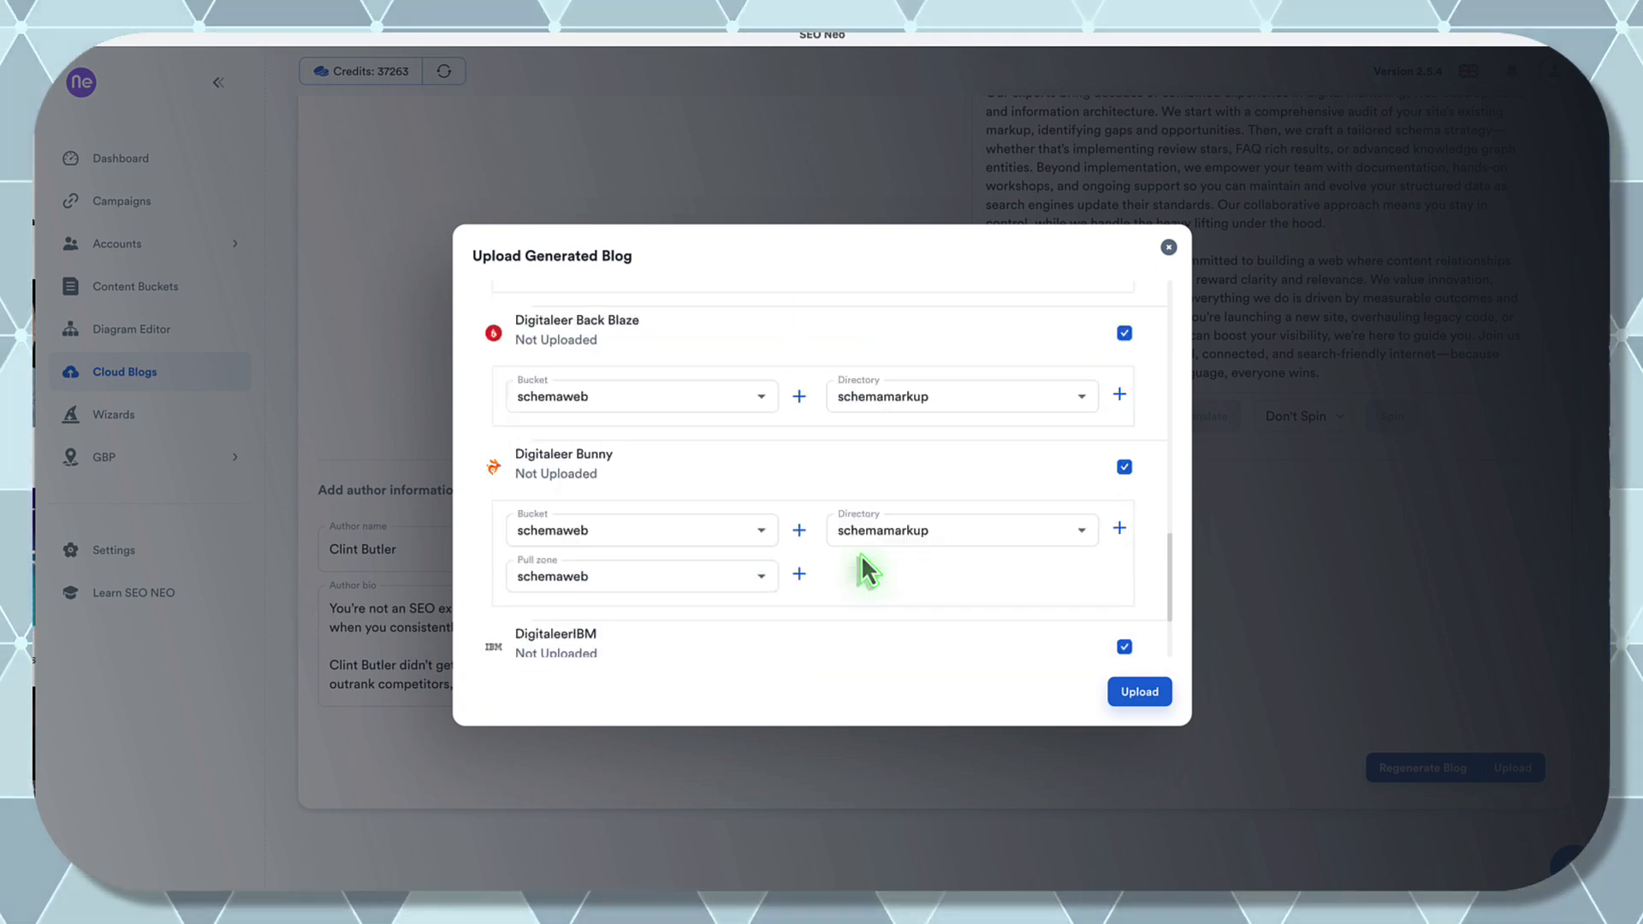
{"action": "scroll", "coordinate": [861, 555], "scroll_direction": "up", "scroll_amount": 5}
{"action": "scroll", "coordinate": [861, 554], "scroll_direction": "up", "scroll_amount": 5}
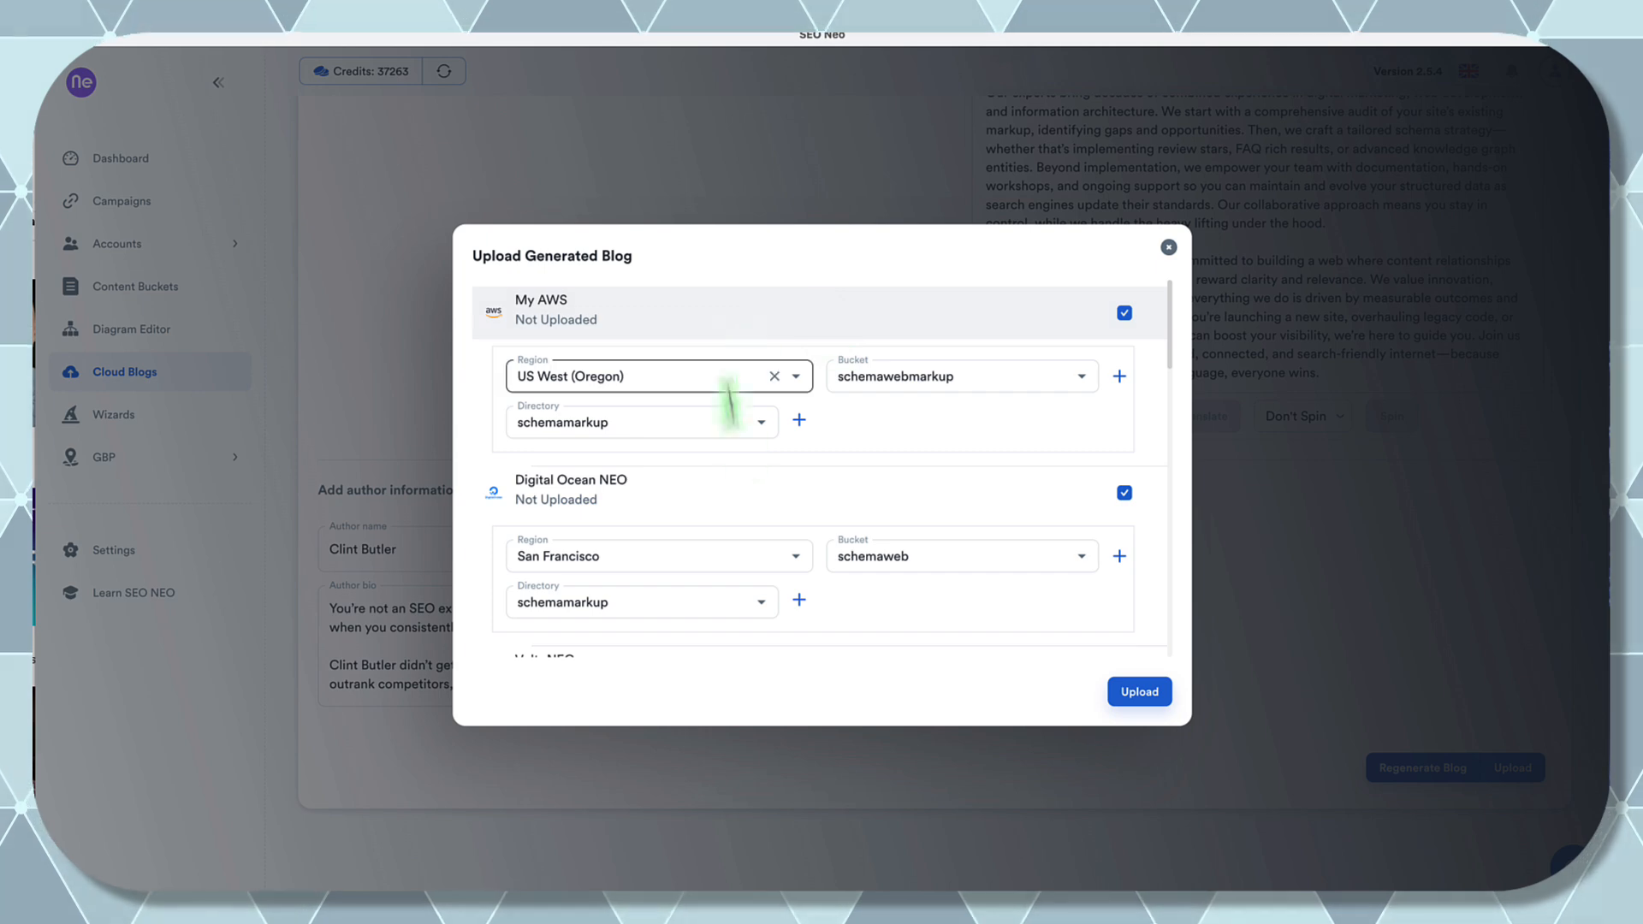
{"action": "left_click", "coordinate": [1140, 693]}
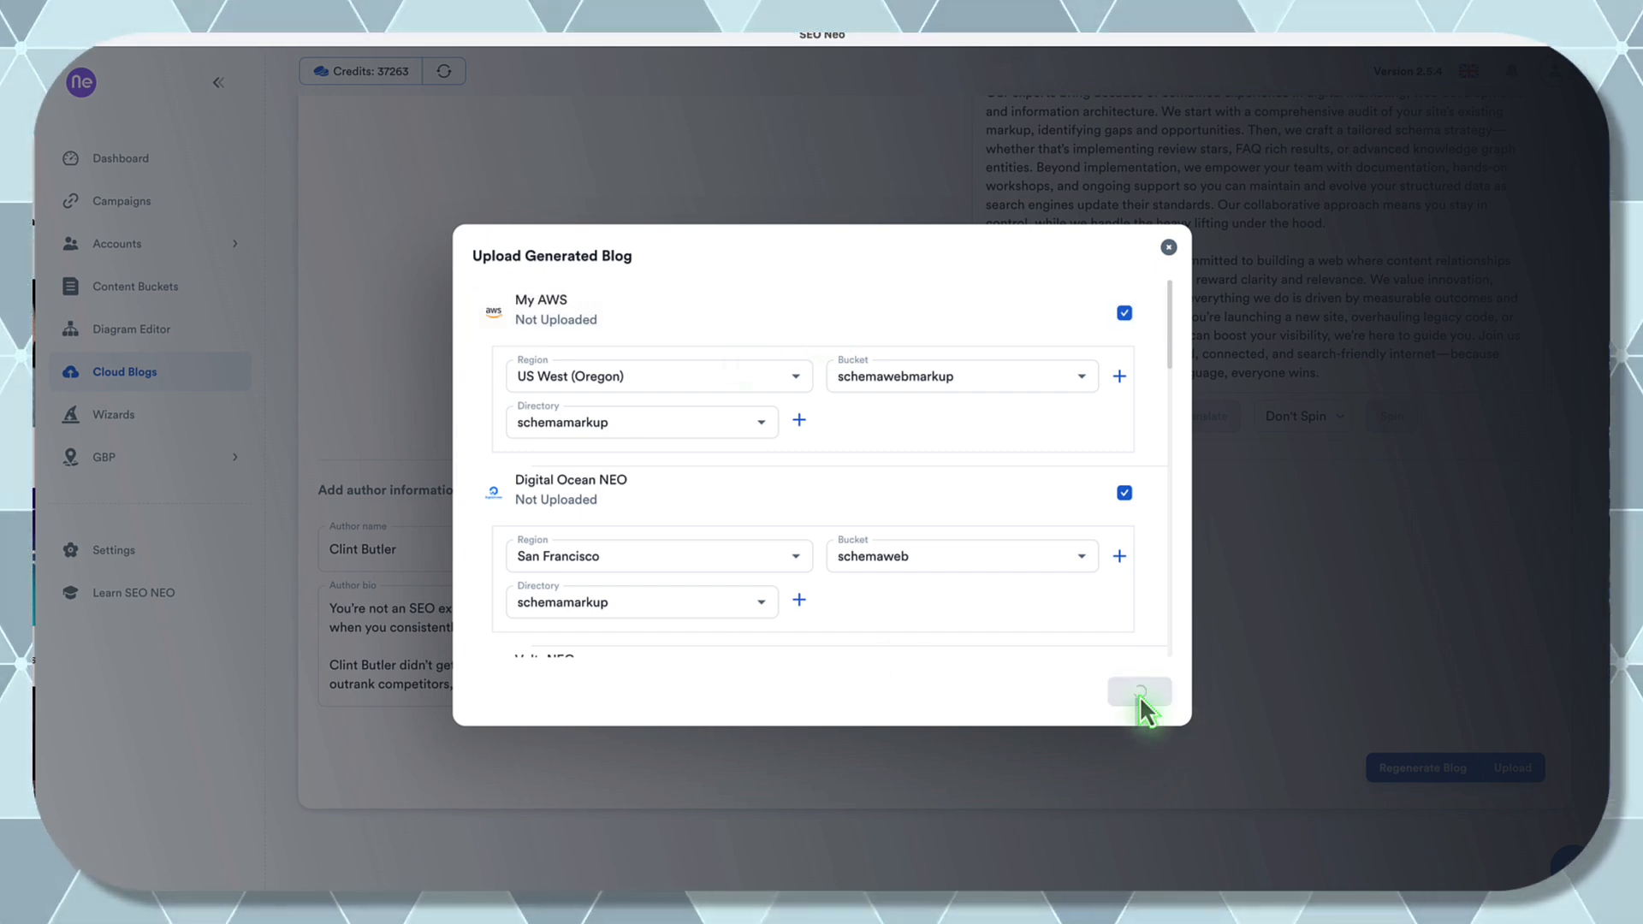
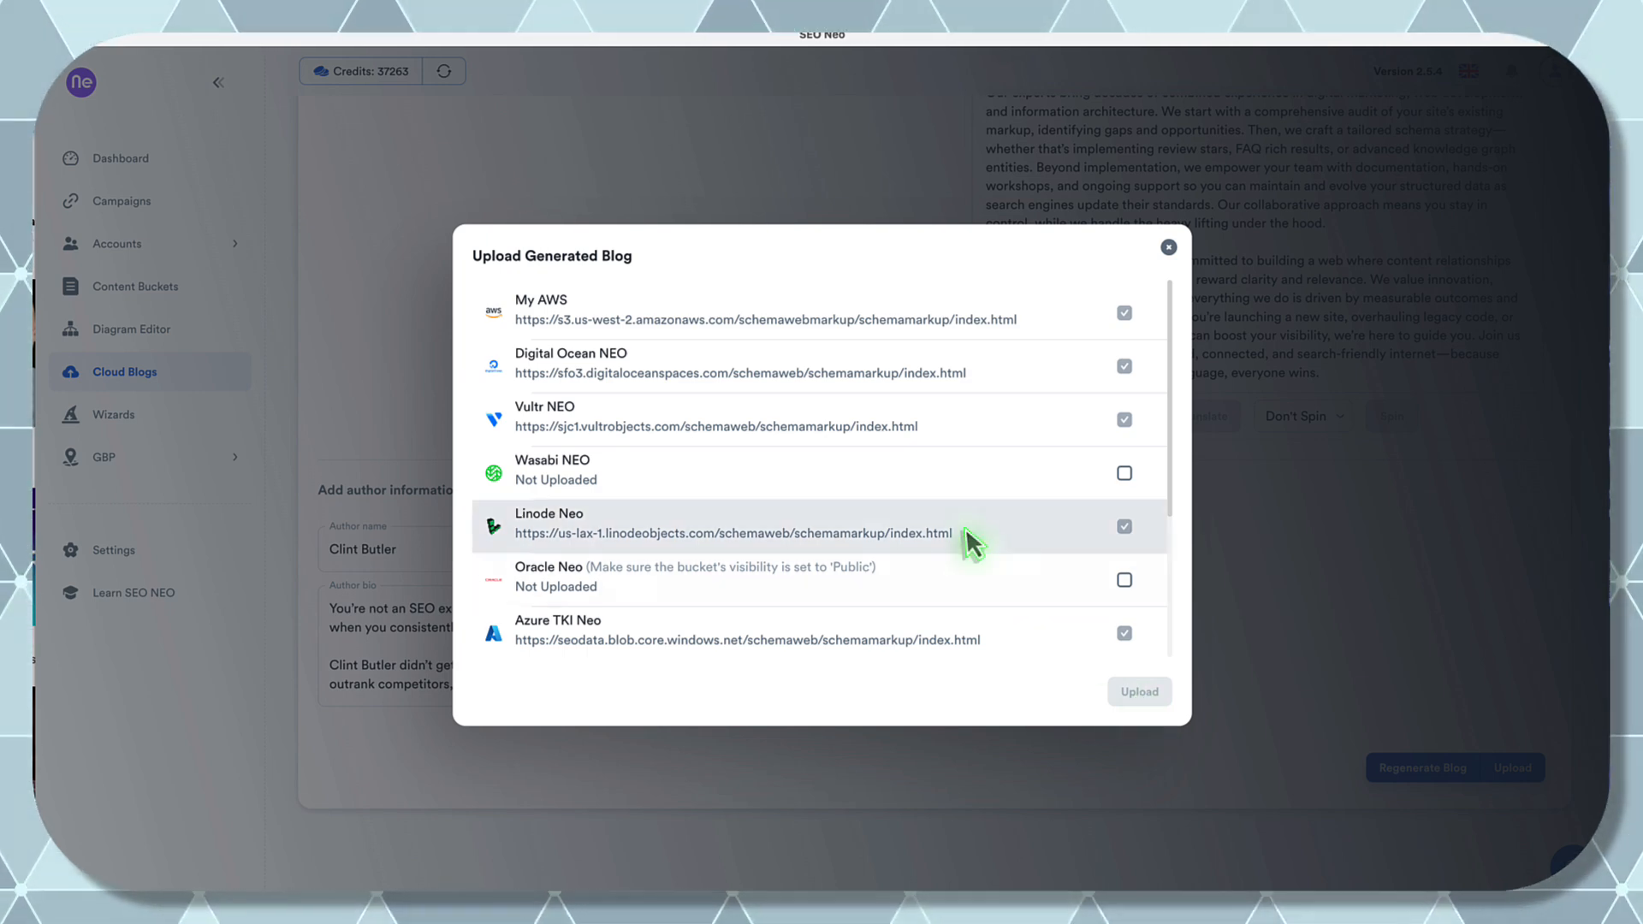
{"action": "scroll", "coordinate": [965, 526], "scroll_direction": "down", "scroll_amount": 3}
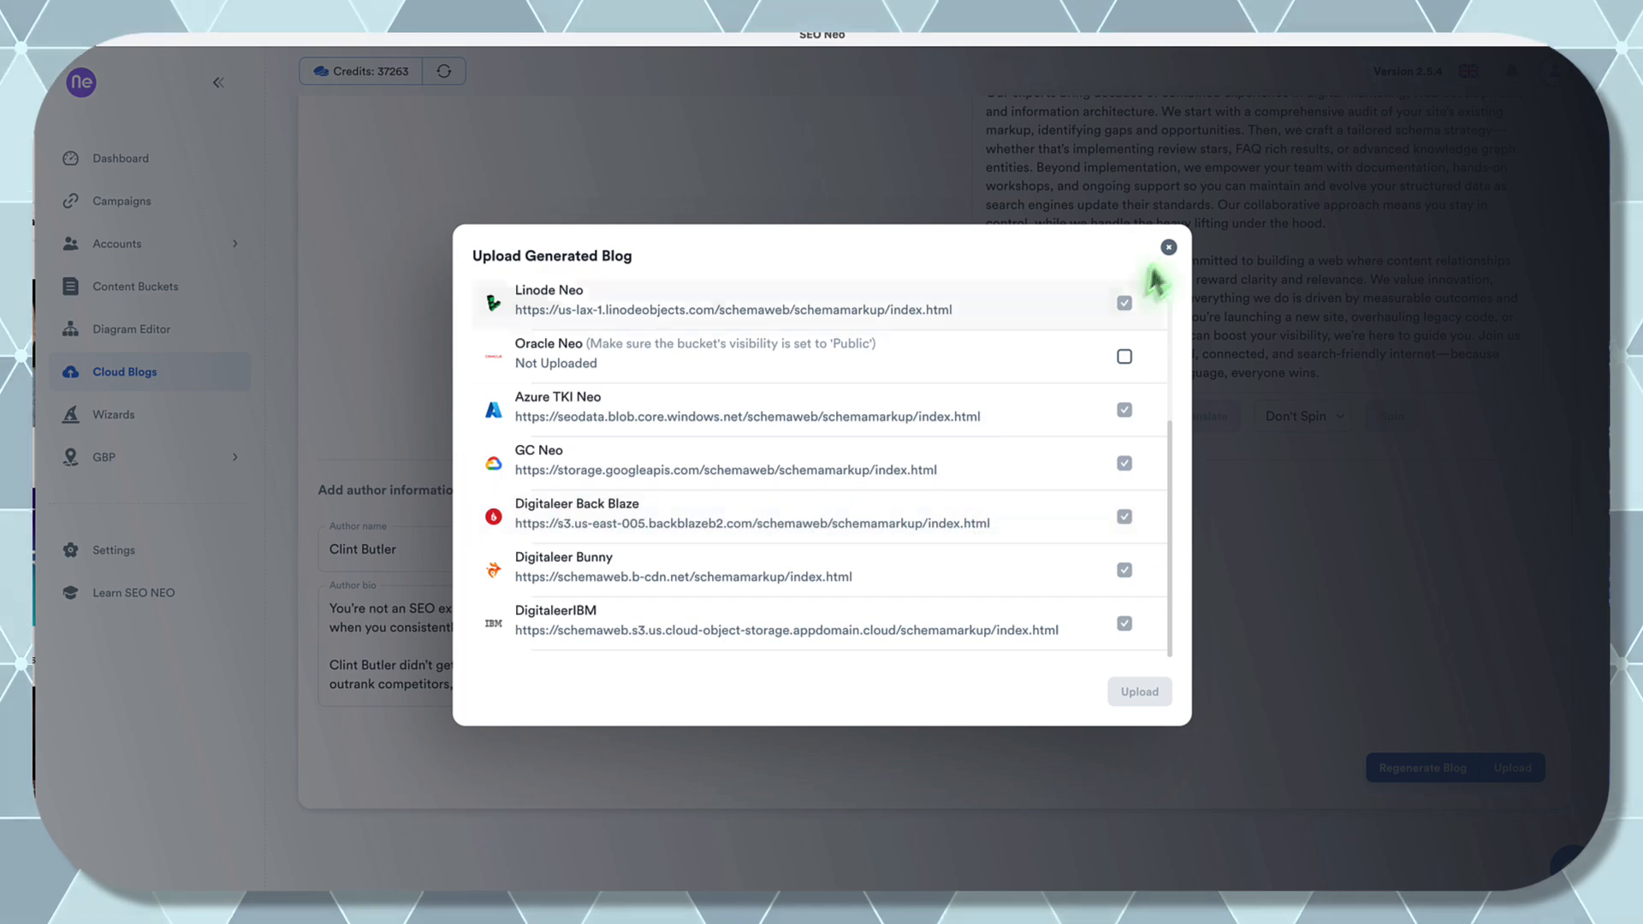
- Close the upload dialog, return to the Cloud Blogs list and show the uploaded site URLs of Schema Web
{"action": "left_click", "coordinate": [1169, 247]}
{"action": "scroll", "coordinate": [1147, 699], "scroll_direction": "up", "scroll_amount": 15}
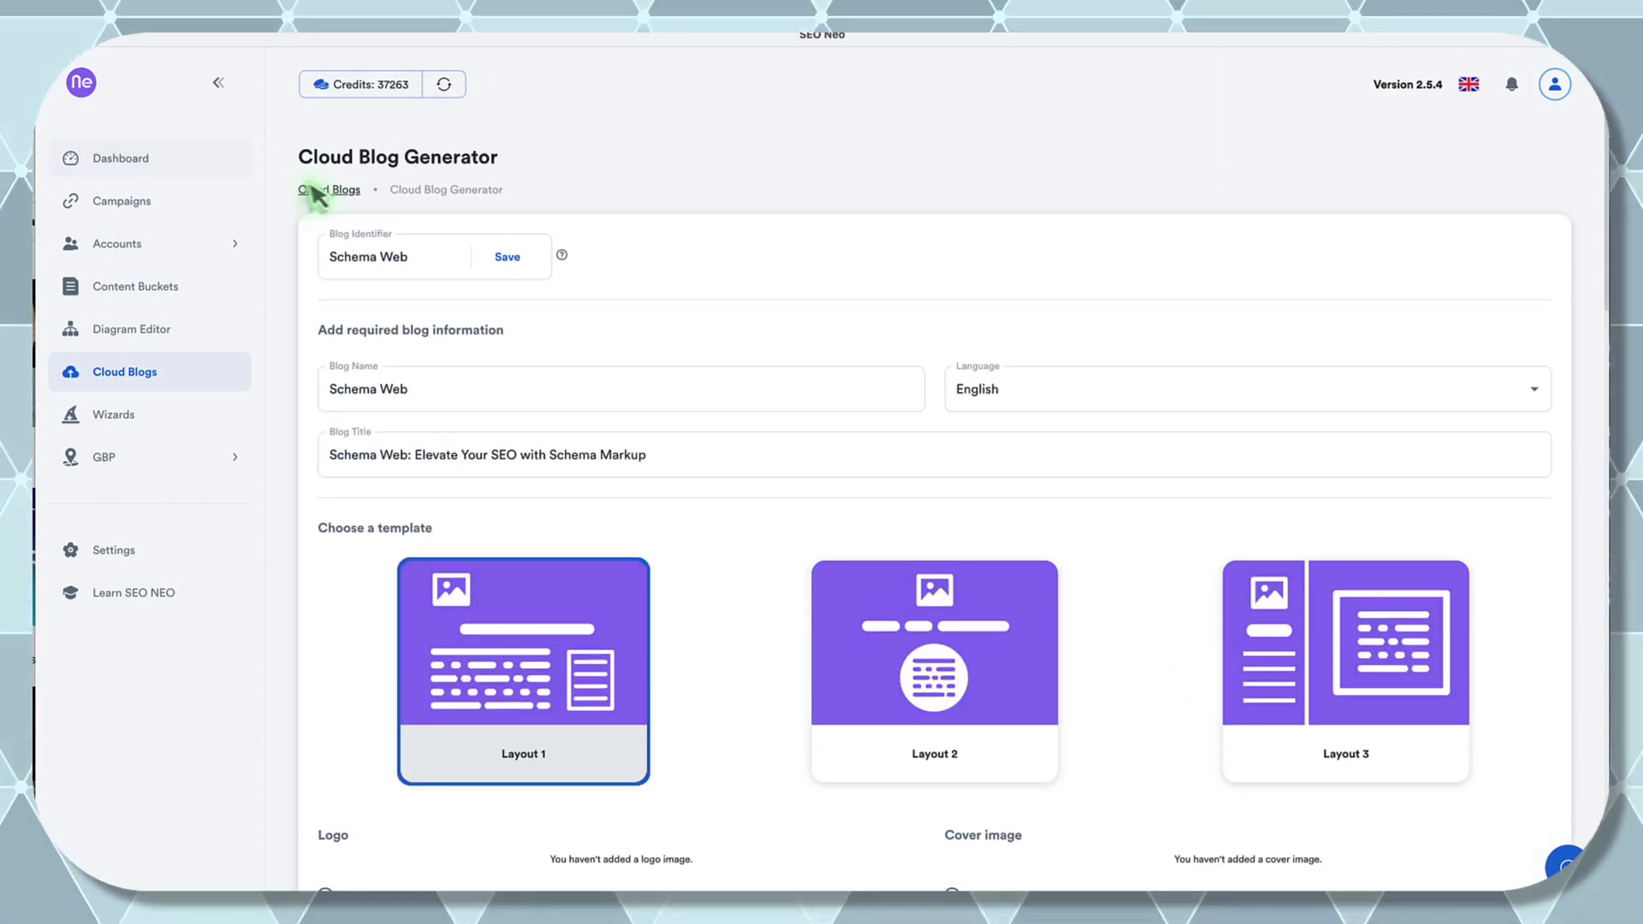
{"action": "left_click", "coordinate": [336, 192]}
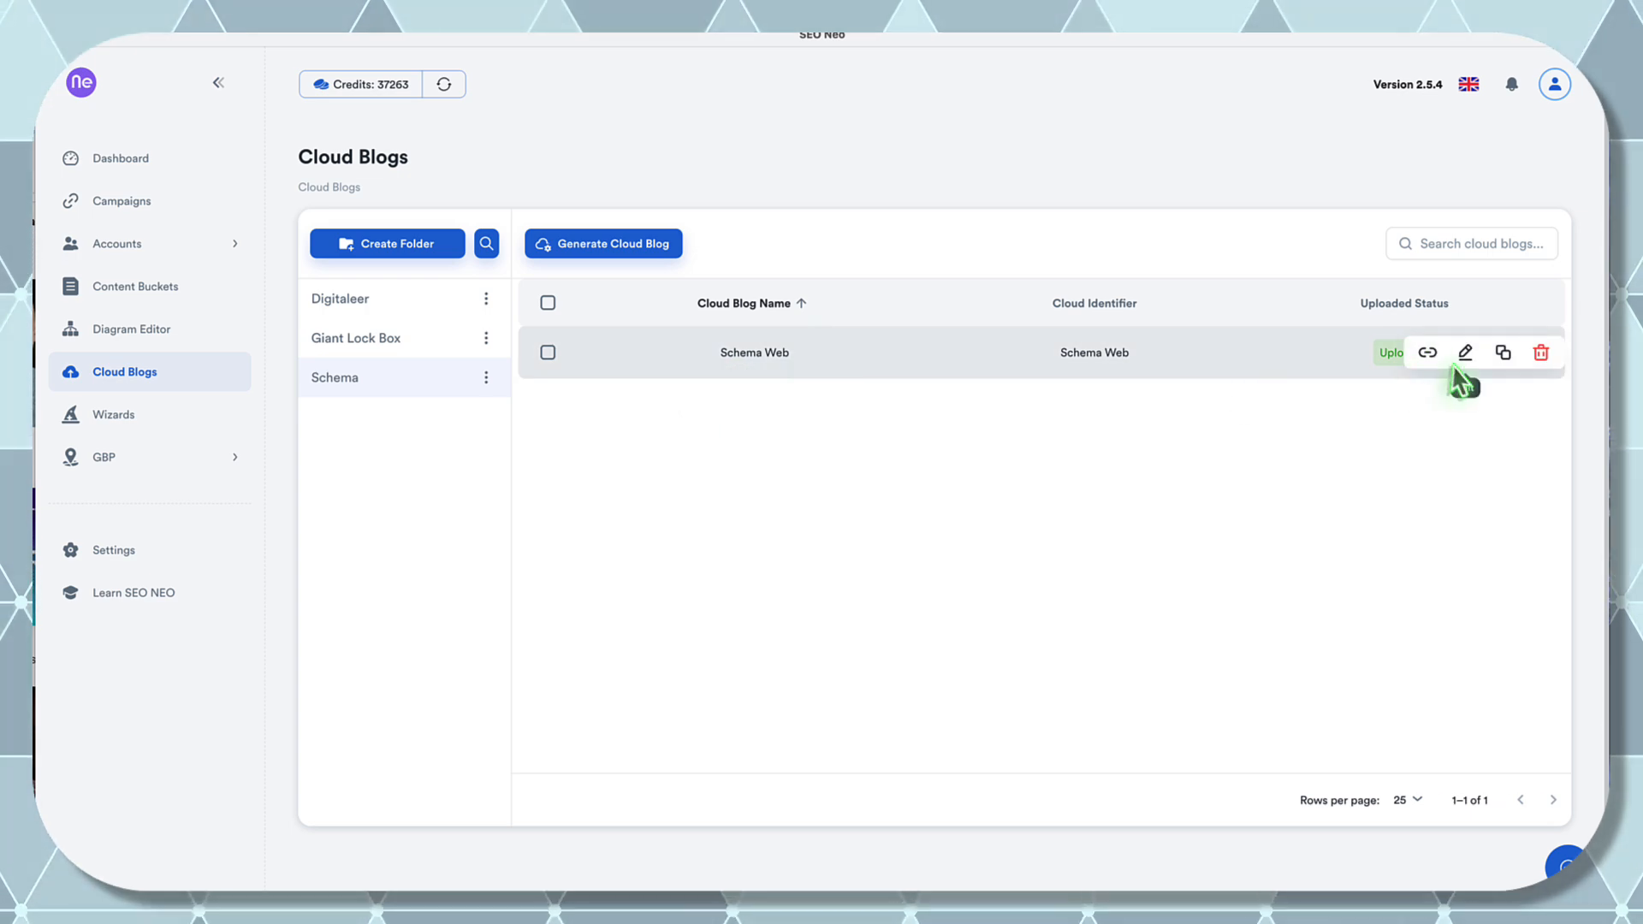
{"action": "left_click", "coordinate": [1428, 352]}
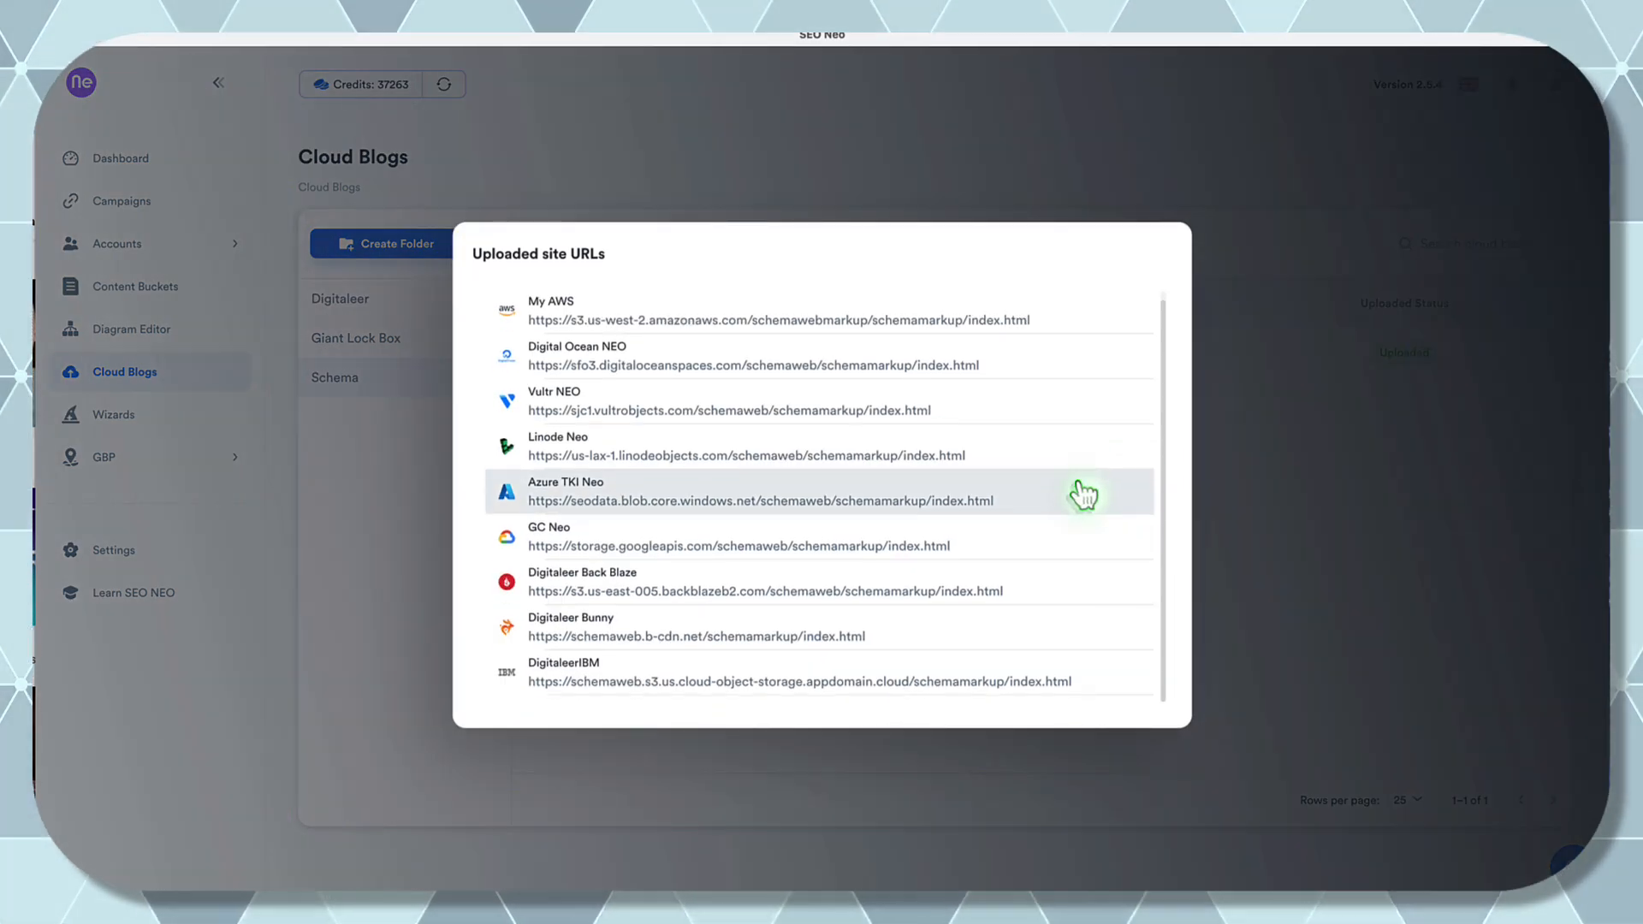
{"action": "scroll", "coordinate": [1084, 495], "scroll_direction": "down", "scroll_amount": 1}
{"action": "scroll", "coordinate": [1079, 484], "scroll_direction": "up", "scroll_amount": 1}
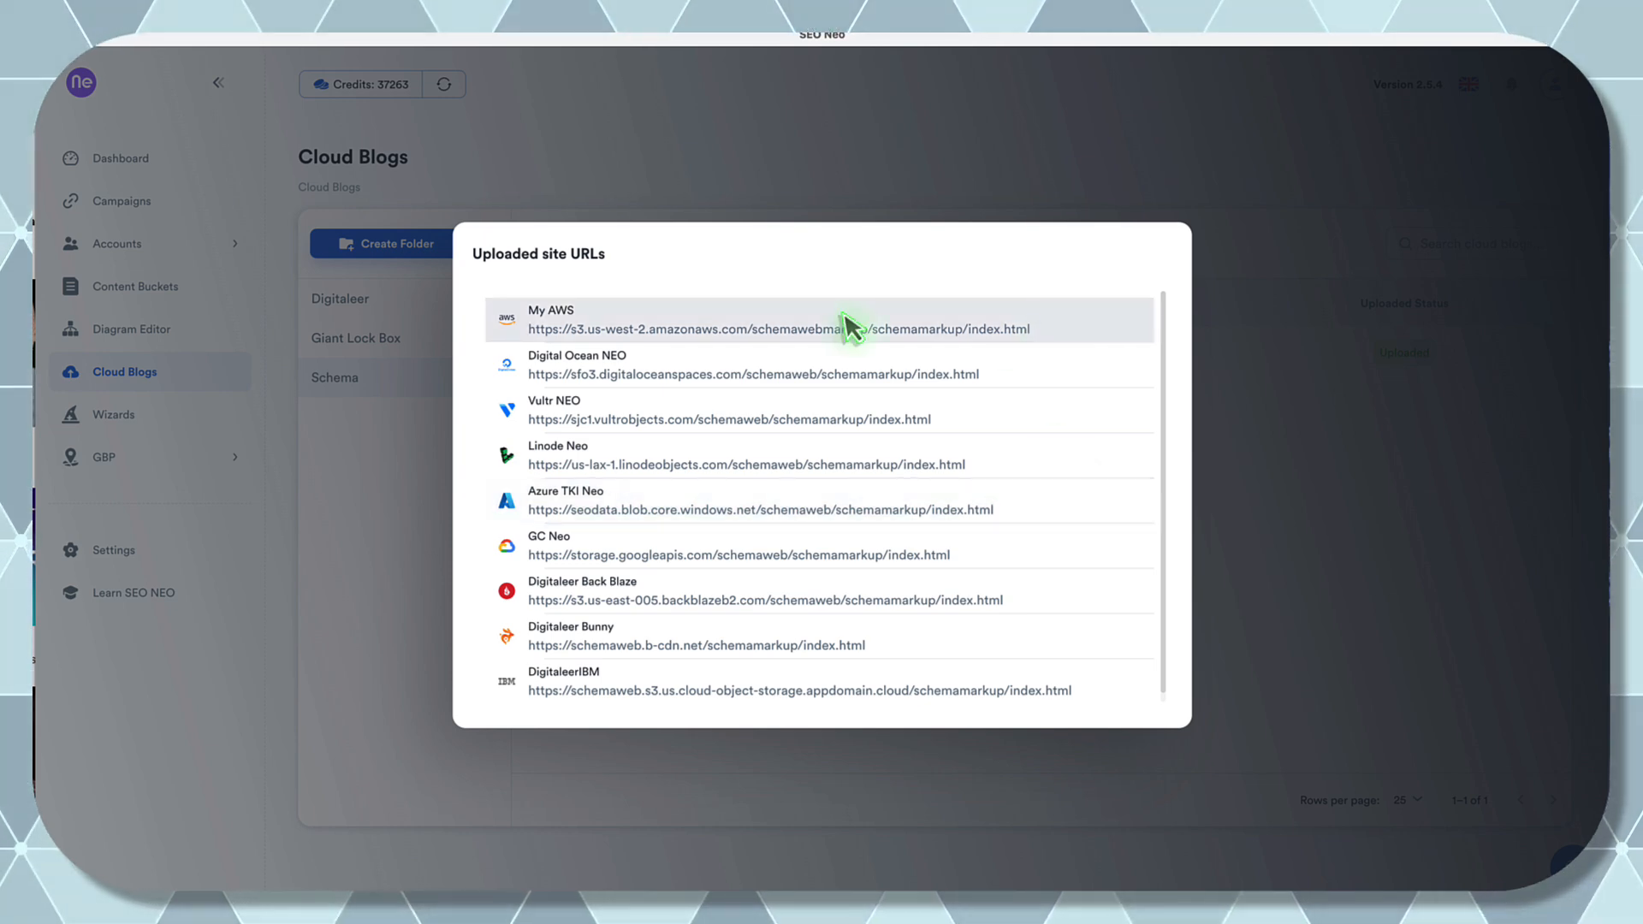
- Copy the Digital Ocean NEO site URL and open it in a new tab of the web browser
{"action": "left_click", "coordinate": [887, 330]}
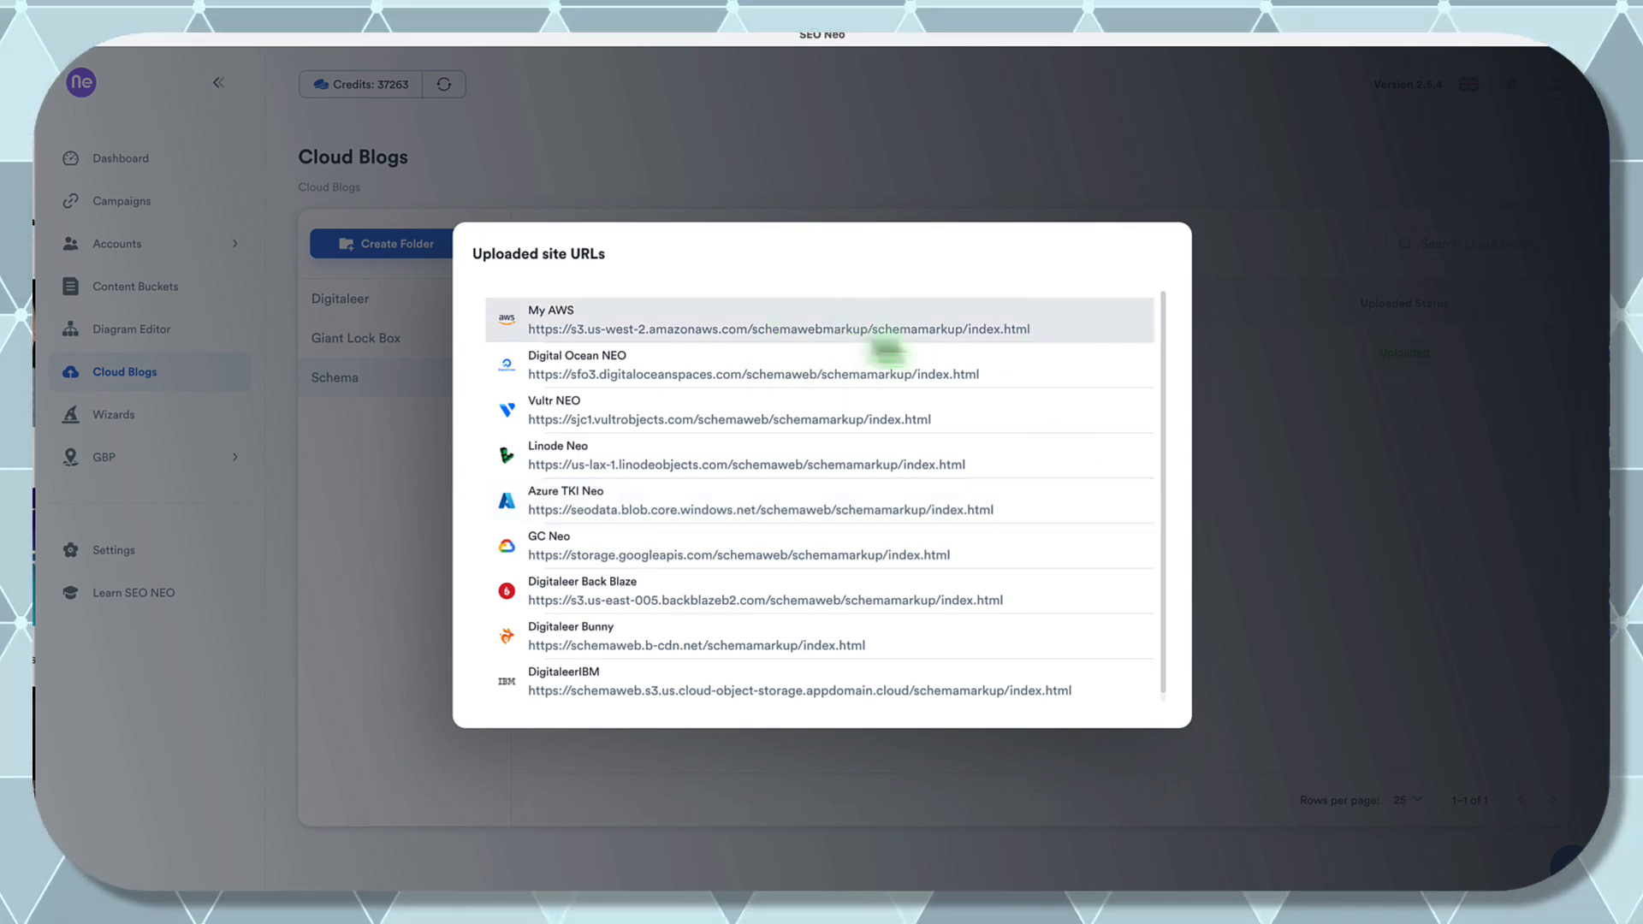
{"action": "left_click", "coordinate": [921, 332]}
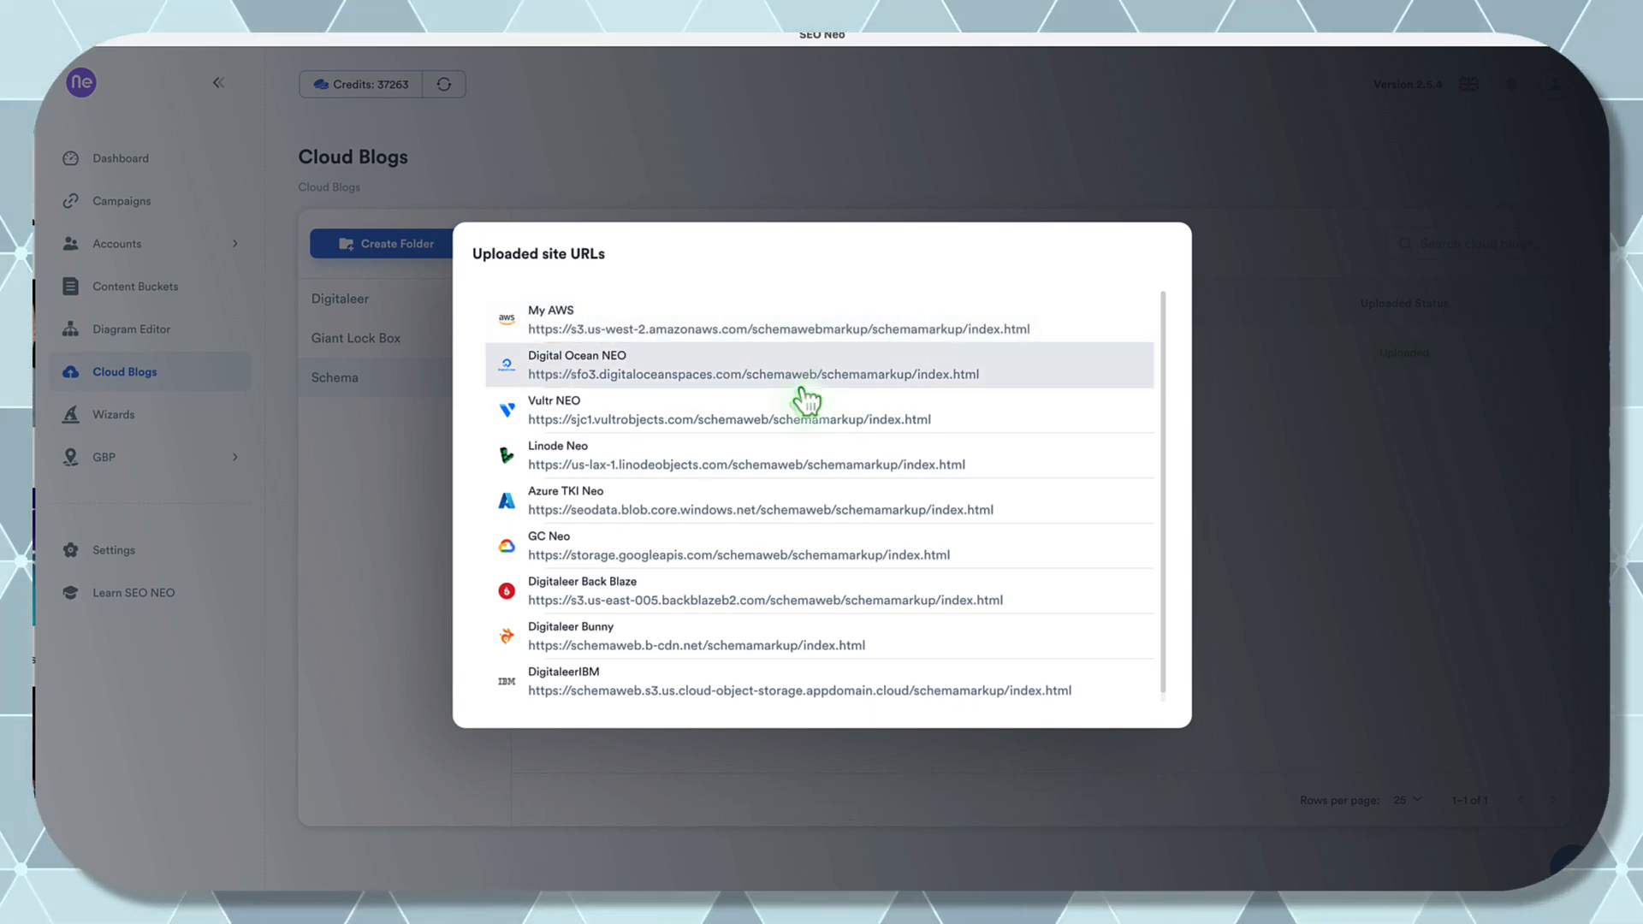
{"action": "left_click", "coordinate": [655, 377]}
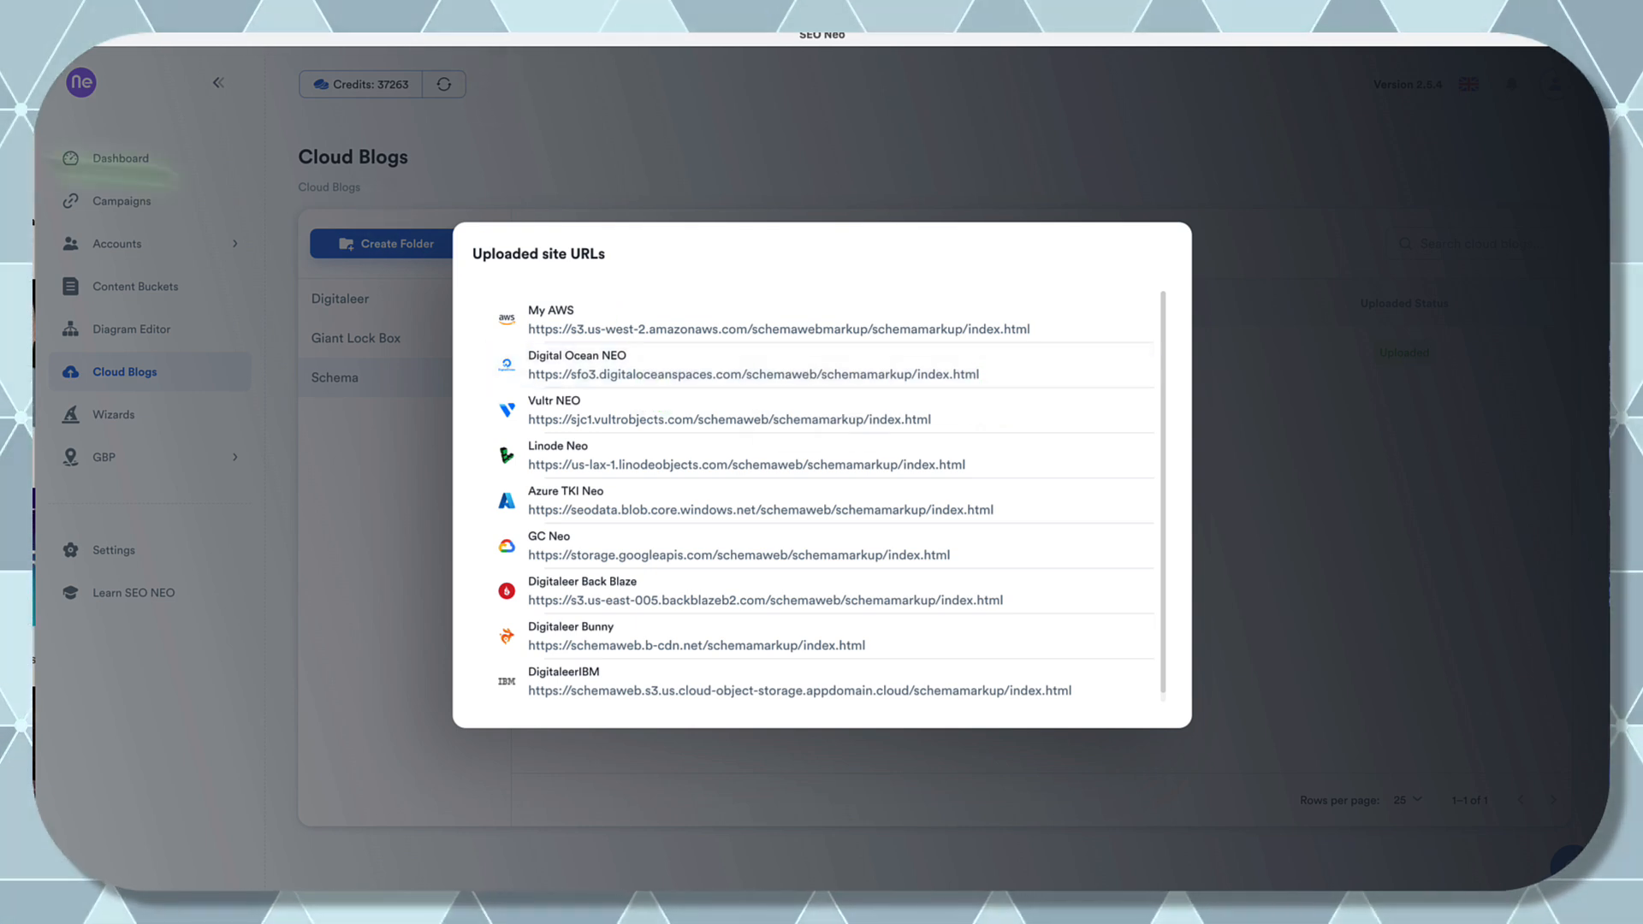
{"action": "left_click", "coordinate": [32, 176]}
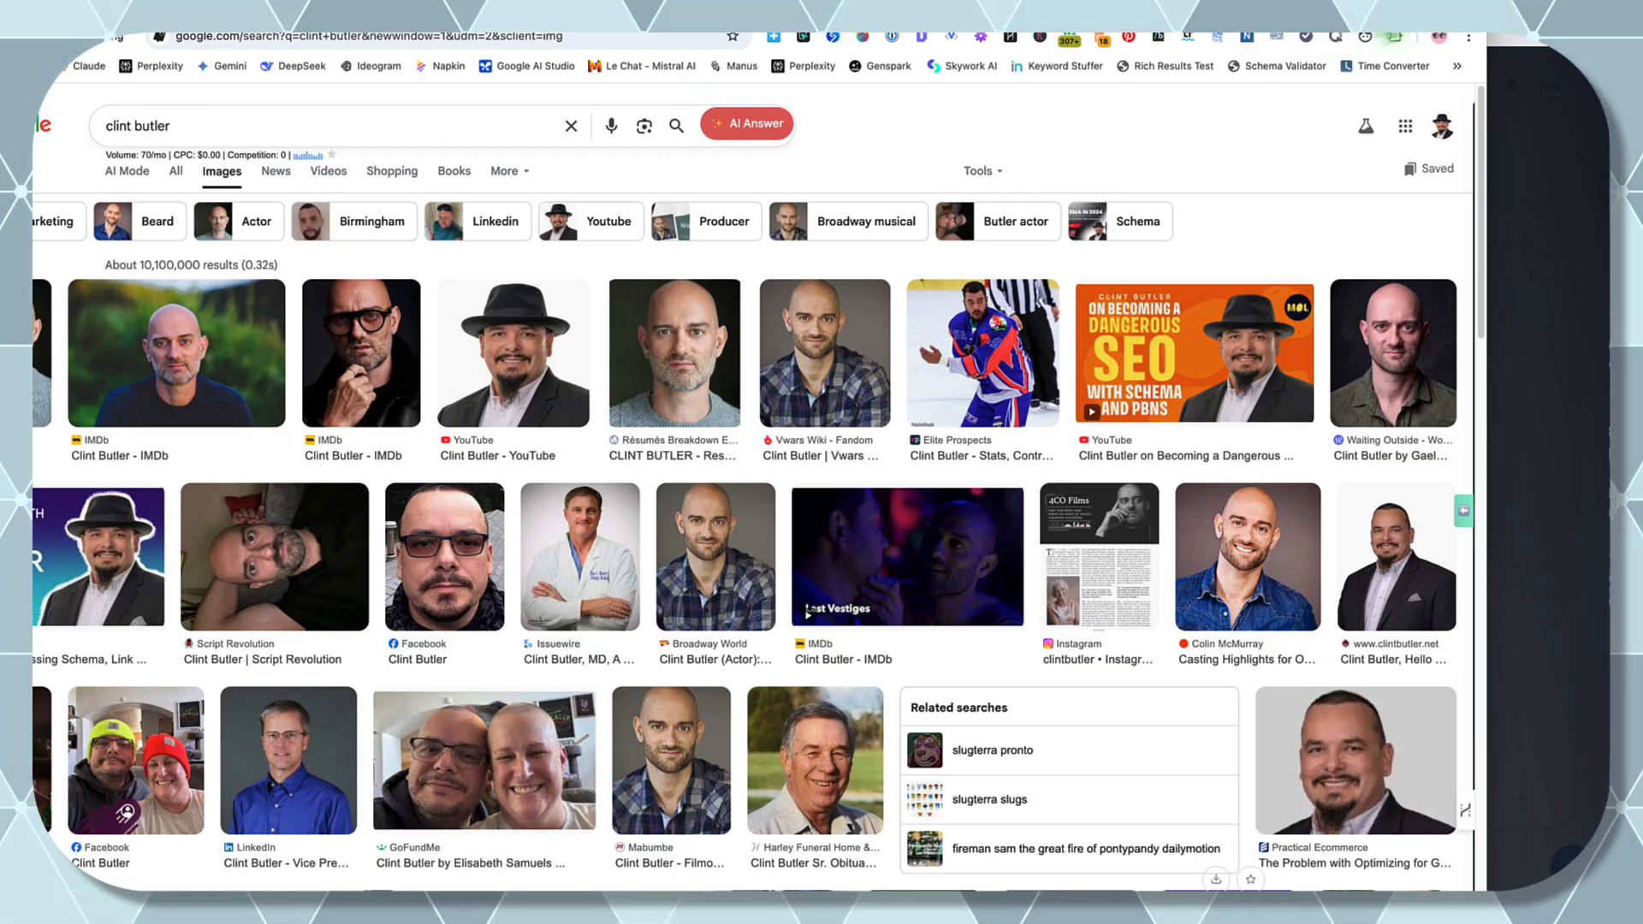
{"action": "key", "text": "ctrl+t"}
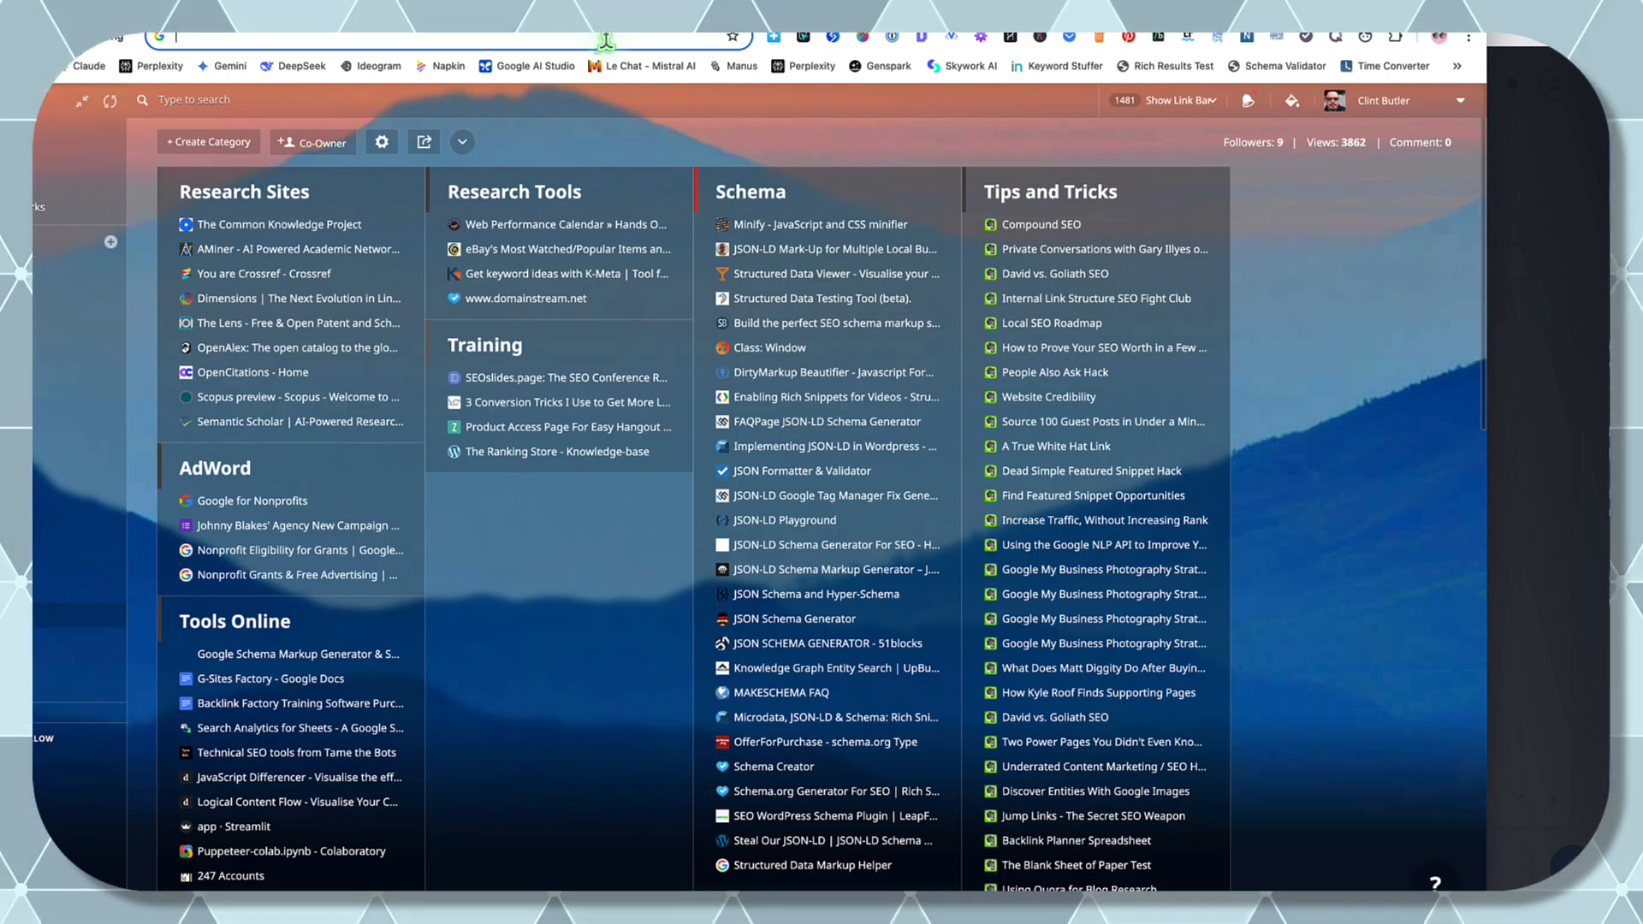
{"action": "key", "text": "ctrl+v"}
{"action": "key", "text": "Return"}
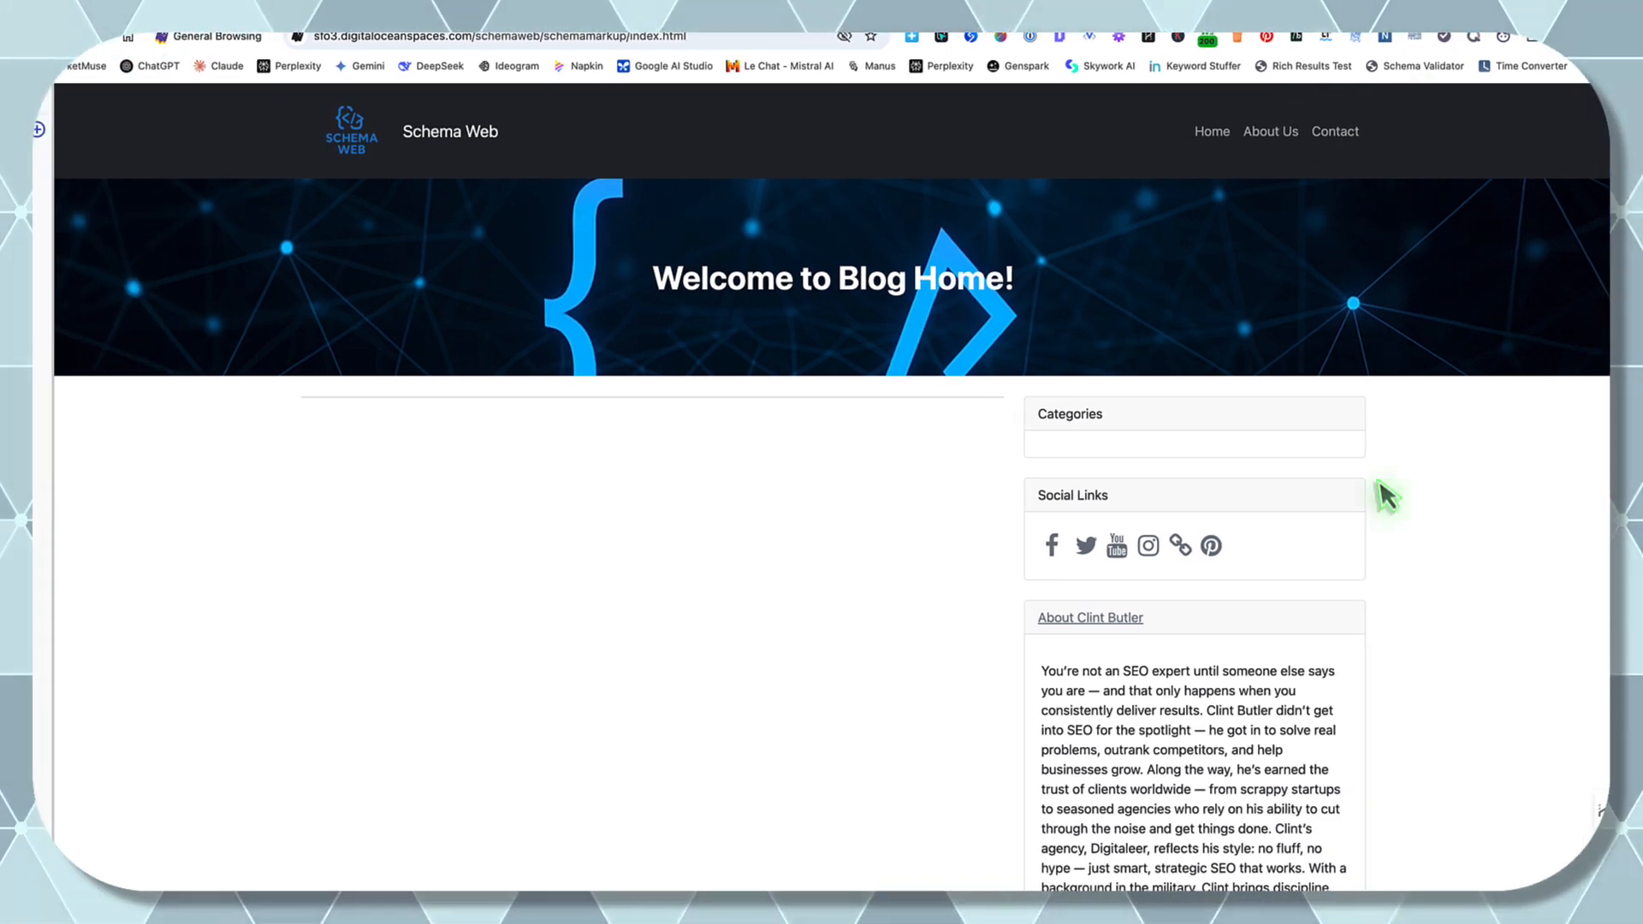
- Look through the published blog's home page down to the footer and open its About Us page
{"action": "scroll", "coordinate": [1475, 581], "scroll_direction": "down", "scroll_amount": 1}
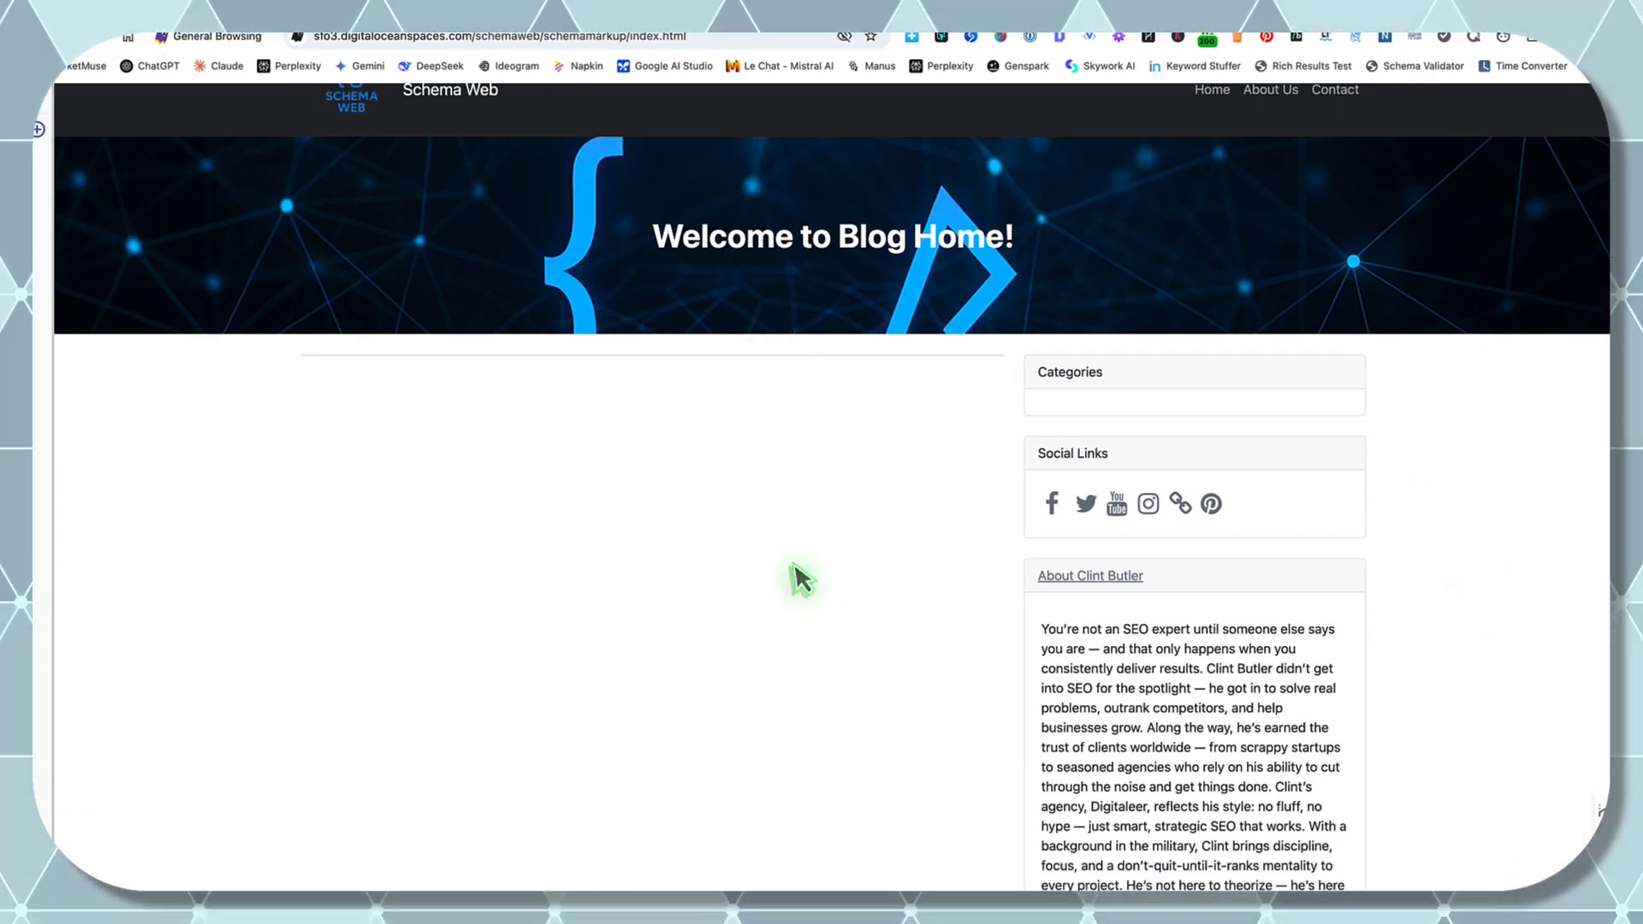
{"action": "scroll", "coordinate": [796, 574], "scroll_direction": "down", "scroll_amount": 2}
{"action": "scroll", "coordinate": [792, 563], "scroll_direction": "down", "scroll_amount": 1}
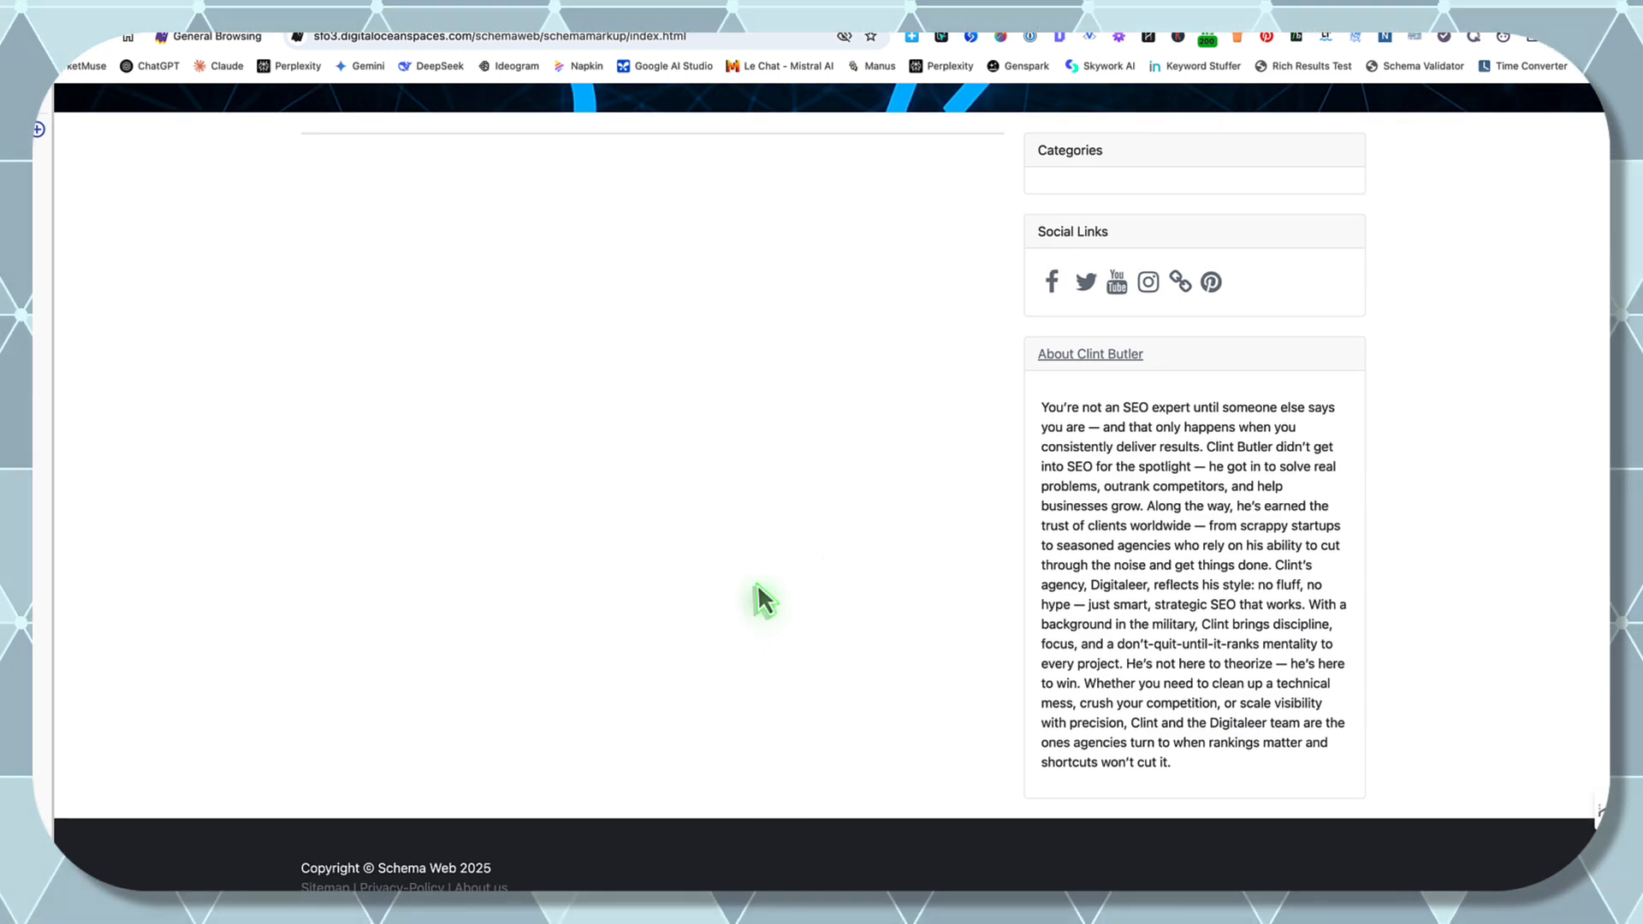
{"action": "left_click", "coordinate": [503, 886]}
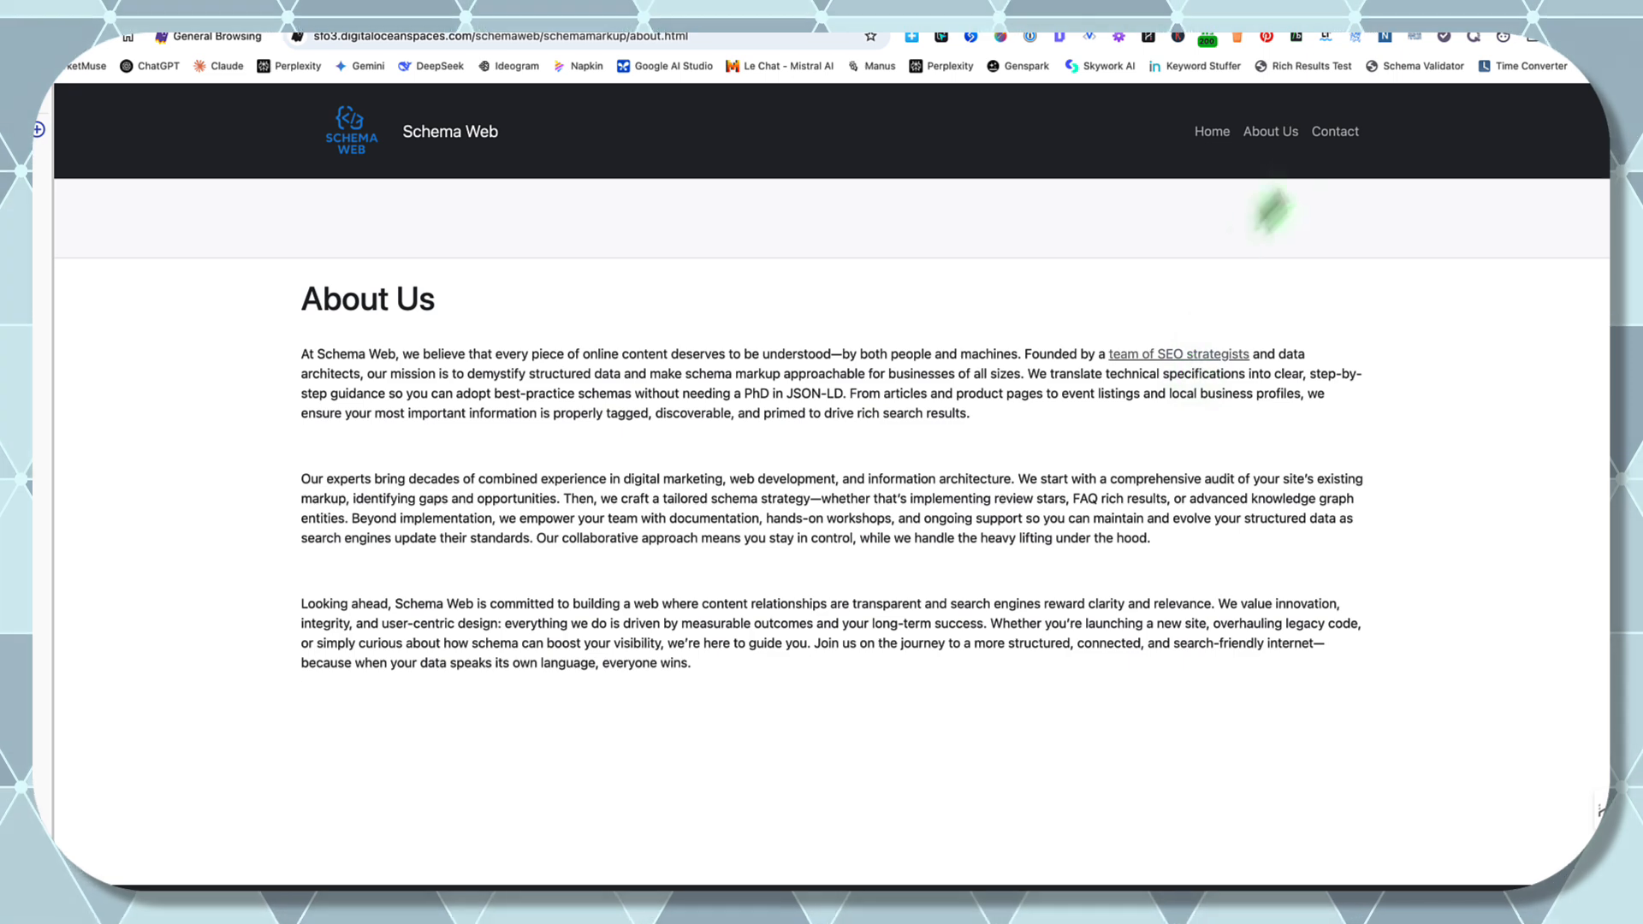
- Open the Contact page and examine its text and each field of the contact form
{"action": "left_click", "coordinate": [1335, 133]}
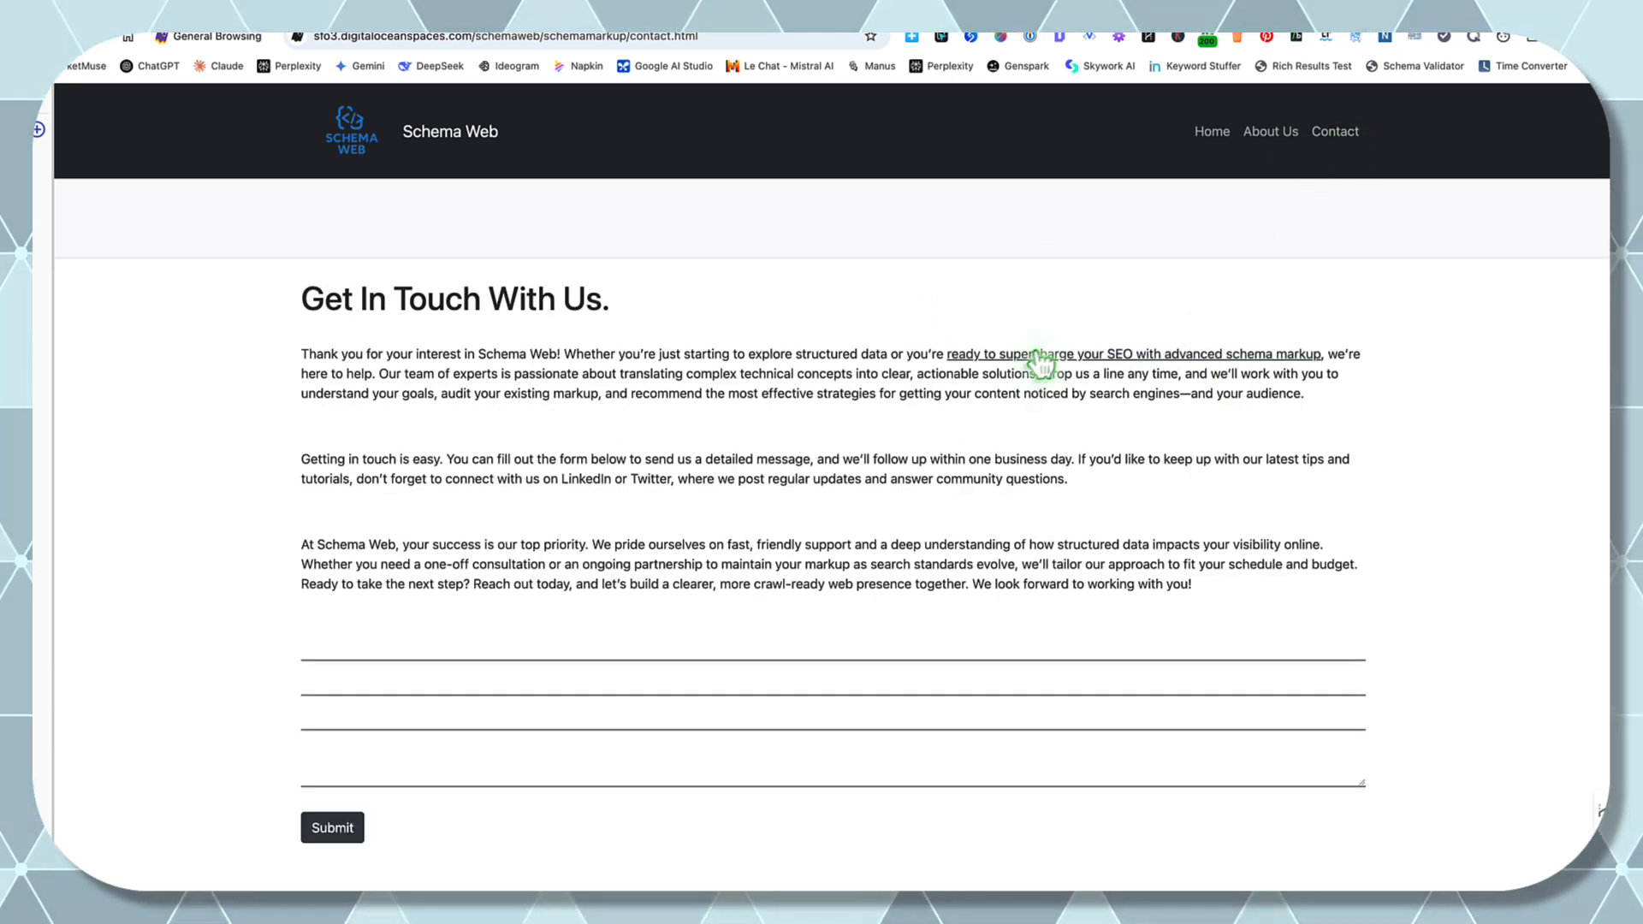
{"action": "scroll", "coordinate": [865, 522], "scroll_direction": "down", "scroll_amount": 2}
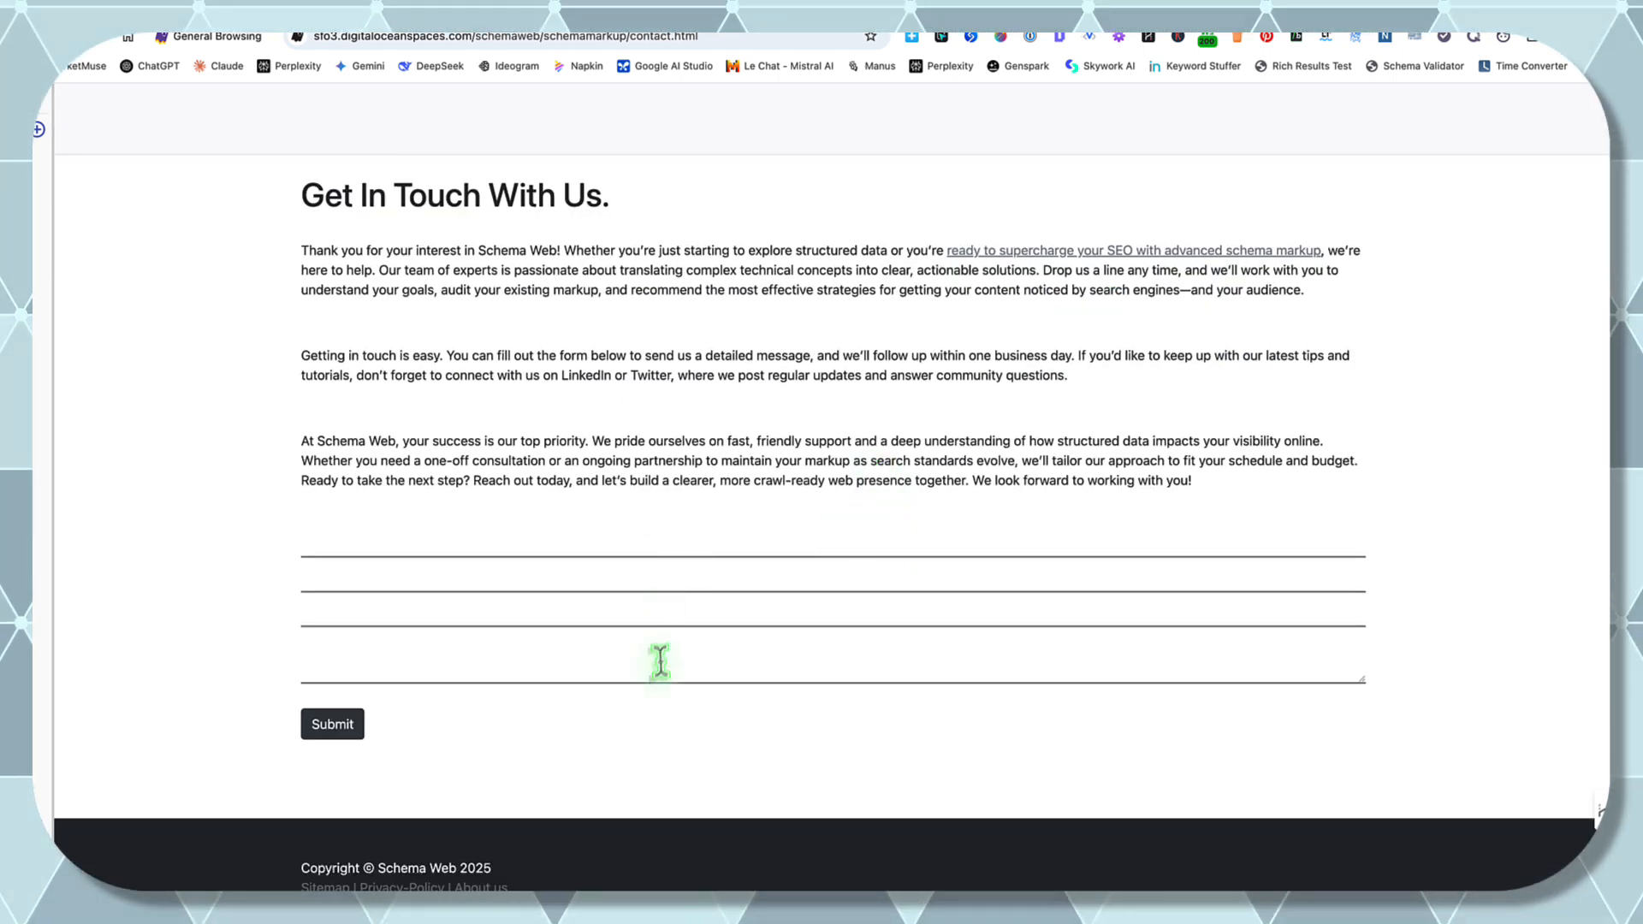
{"action": "left_click", "coordinate": [660, 548]}
{"action": "left_click", "coordinate": [655, 575]}
{"action": "left_click", "coordinate": [652, 624]}
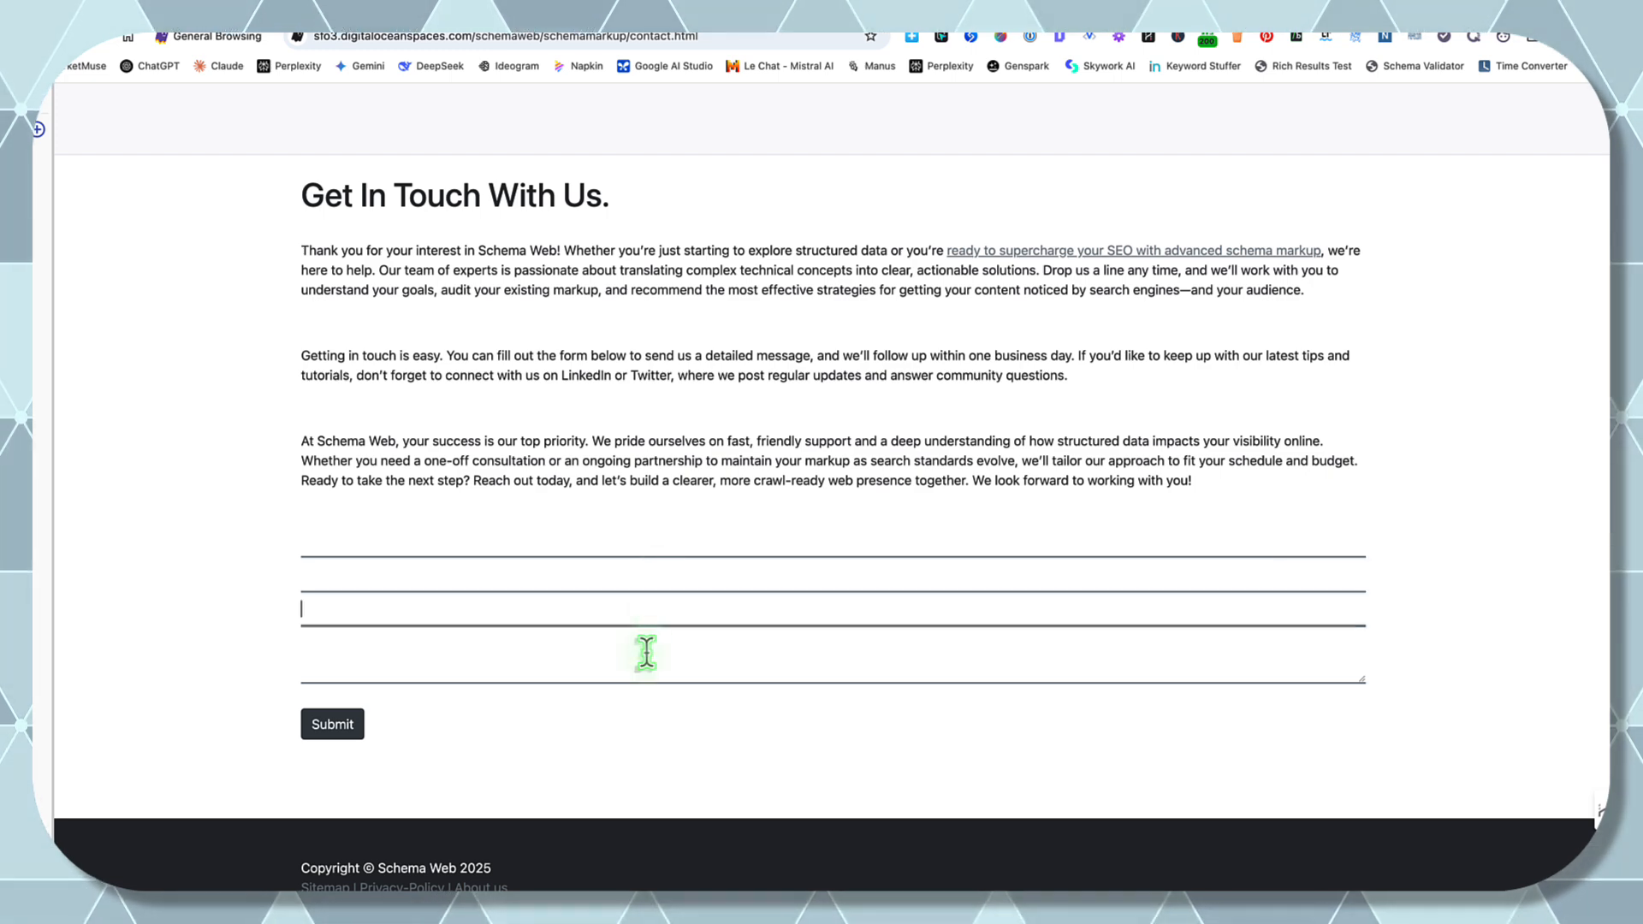
{"action": "left_click", "coordinate": [645, 653]}
{"action": "scroll", "coordinate": [645, 653], "scroll_direction": "up", "scroll_amount": 3}
{"action": "scroll", "coordinate": [646, 644], "scroll_direction": "down", "scroll_amount": 3}
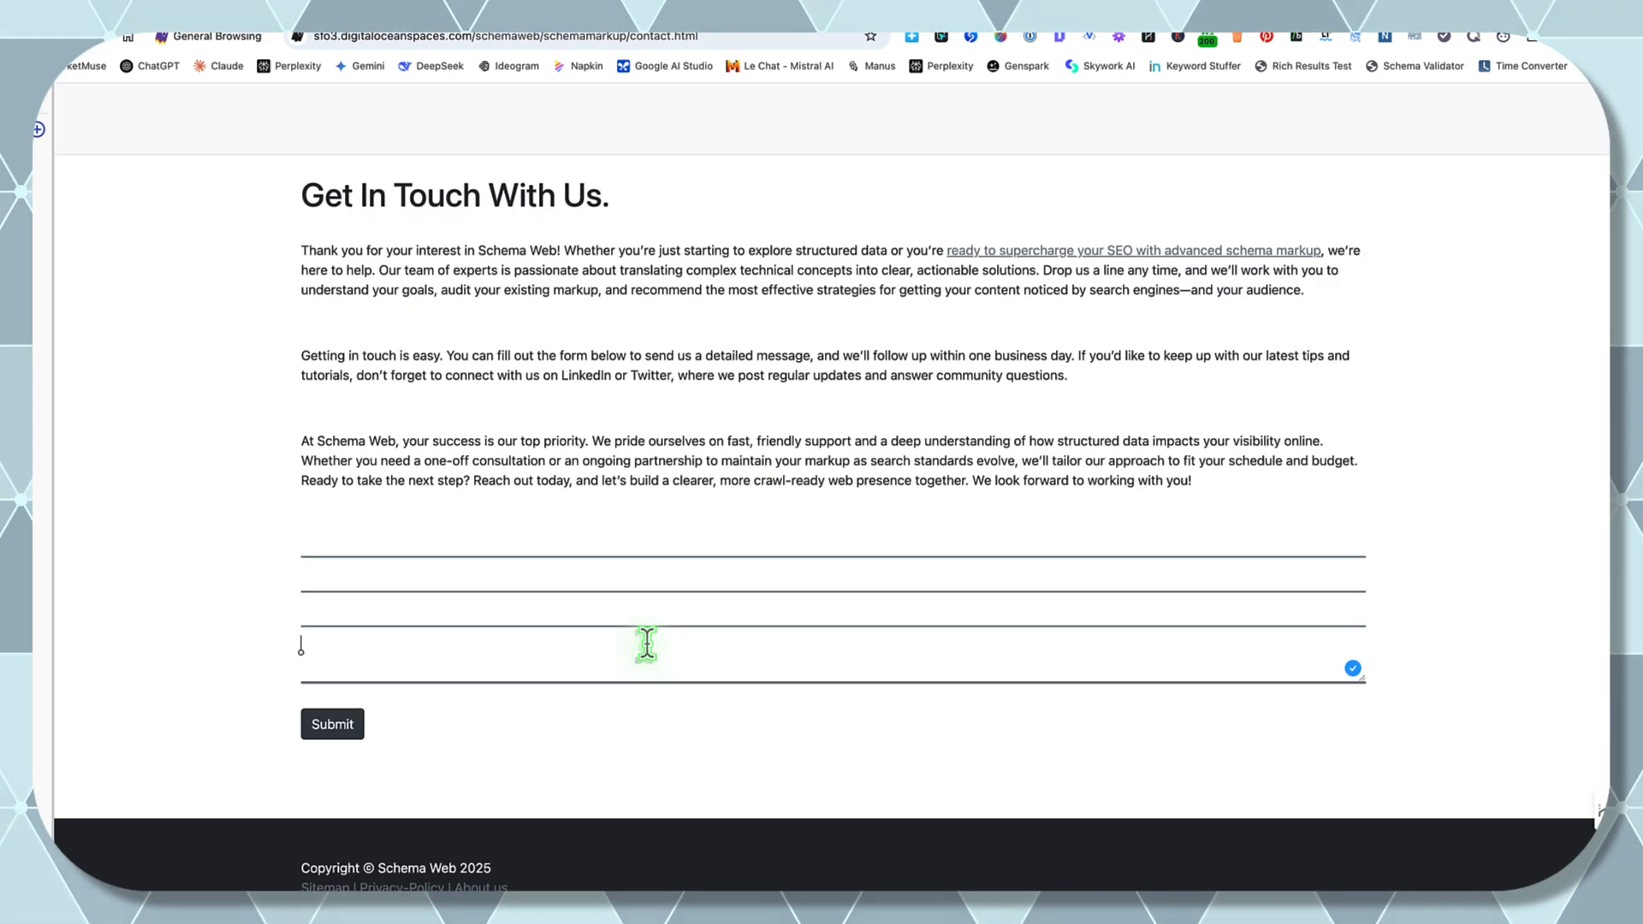
{"action": "scroll", "coordinate": [646, 646], "scroll_direction": "up", "scroll_amount": 3}
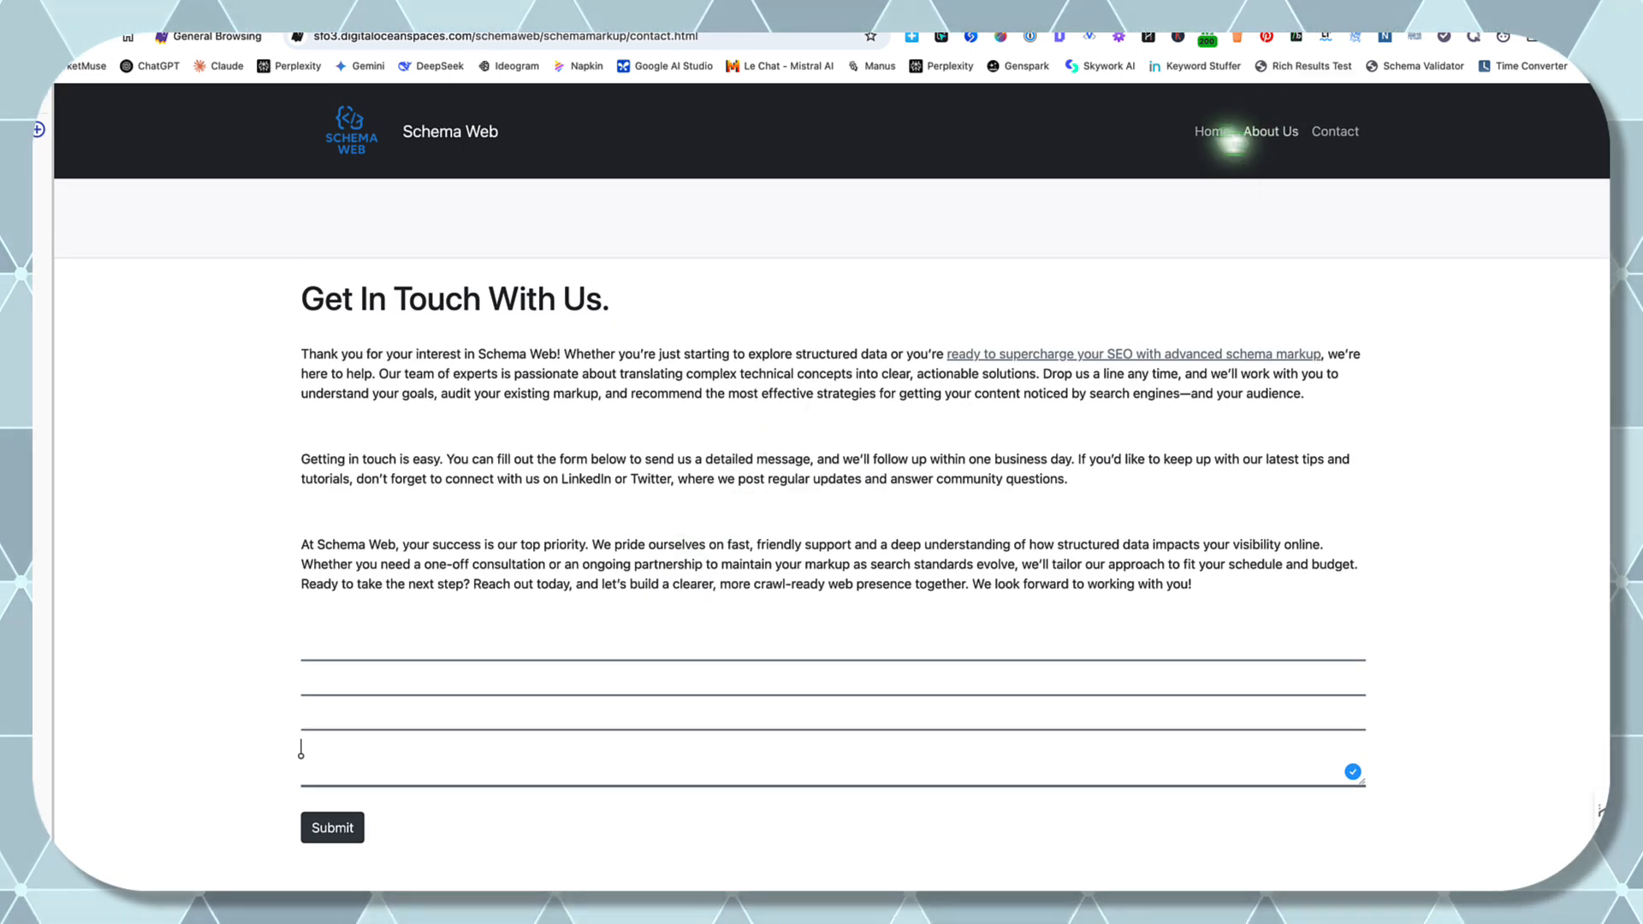
- Return to the blog's home page and review its empty post area, sidebar sections and footer
{"action": "left_click", "coordinate": [1212, 133]}
{"action": "scroll", "coordinate": [1010, 441], "scroll_direction": "down", "scroll_amount": 3}
{"action": "scroll", "coordinate": [1010, 441], "scroll_direction": "down", "scroll_amount": 2}
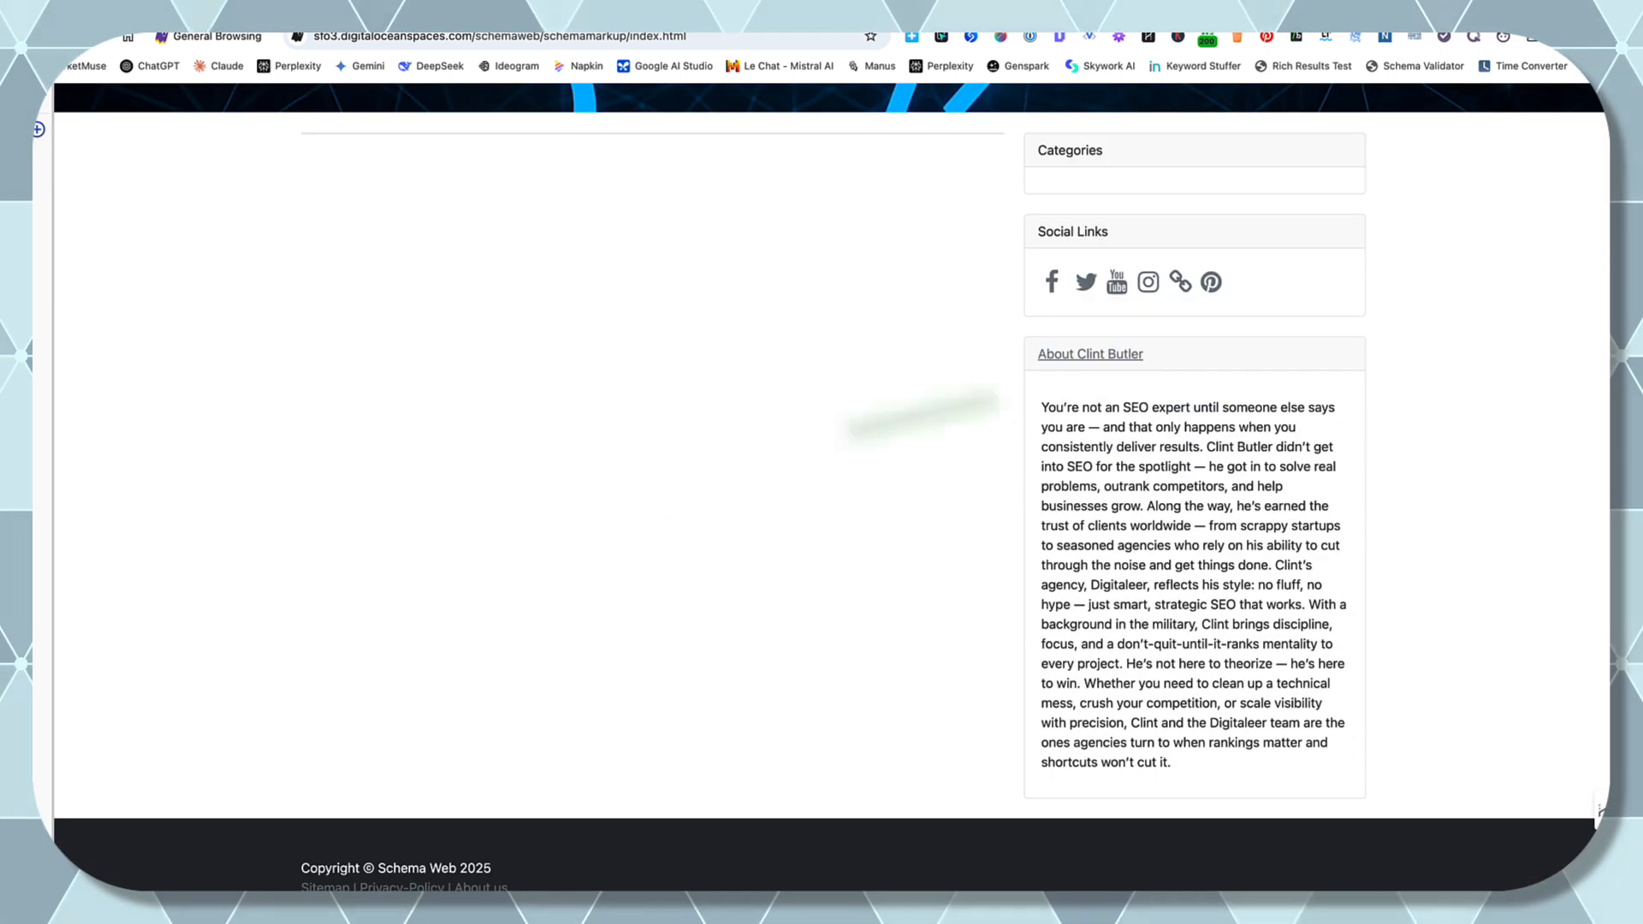
{"action": "scroll", "coordinate": [668, 668], "scroll_direction": "up", "scroll_amount": 4}
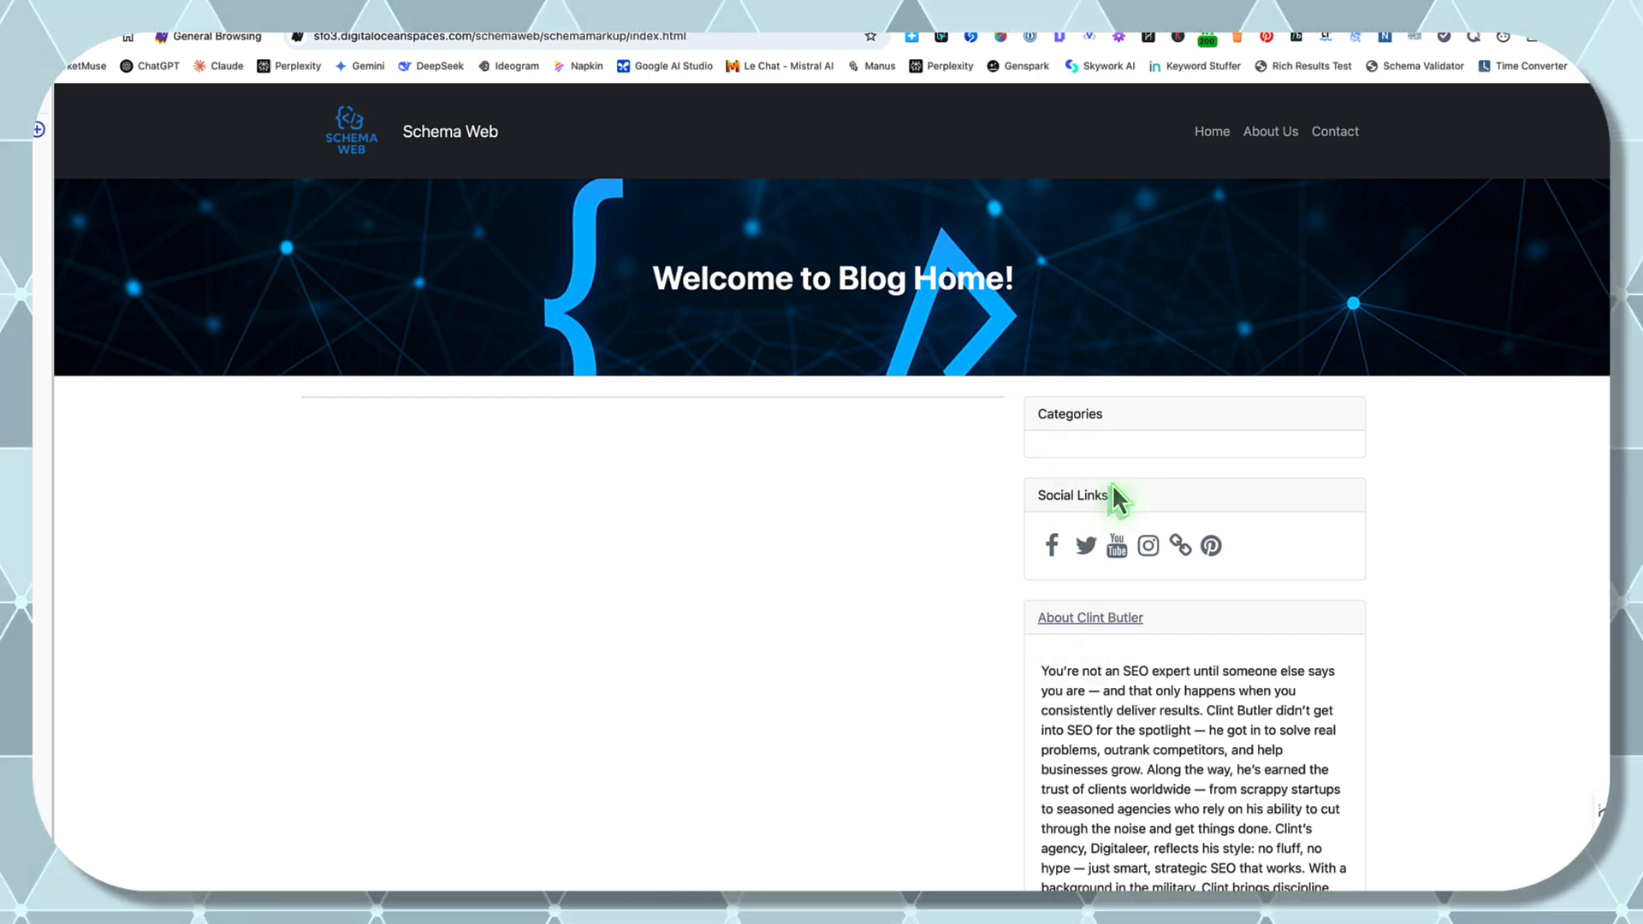
- Look over the blog home page's post area, categories, social links and author section once more
{"action": "scroll", "coordinate": [1100, 638], "scroll_direction": "down", "scroll_amount": 3}
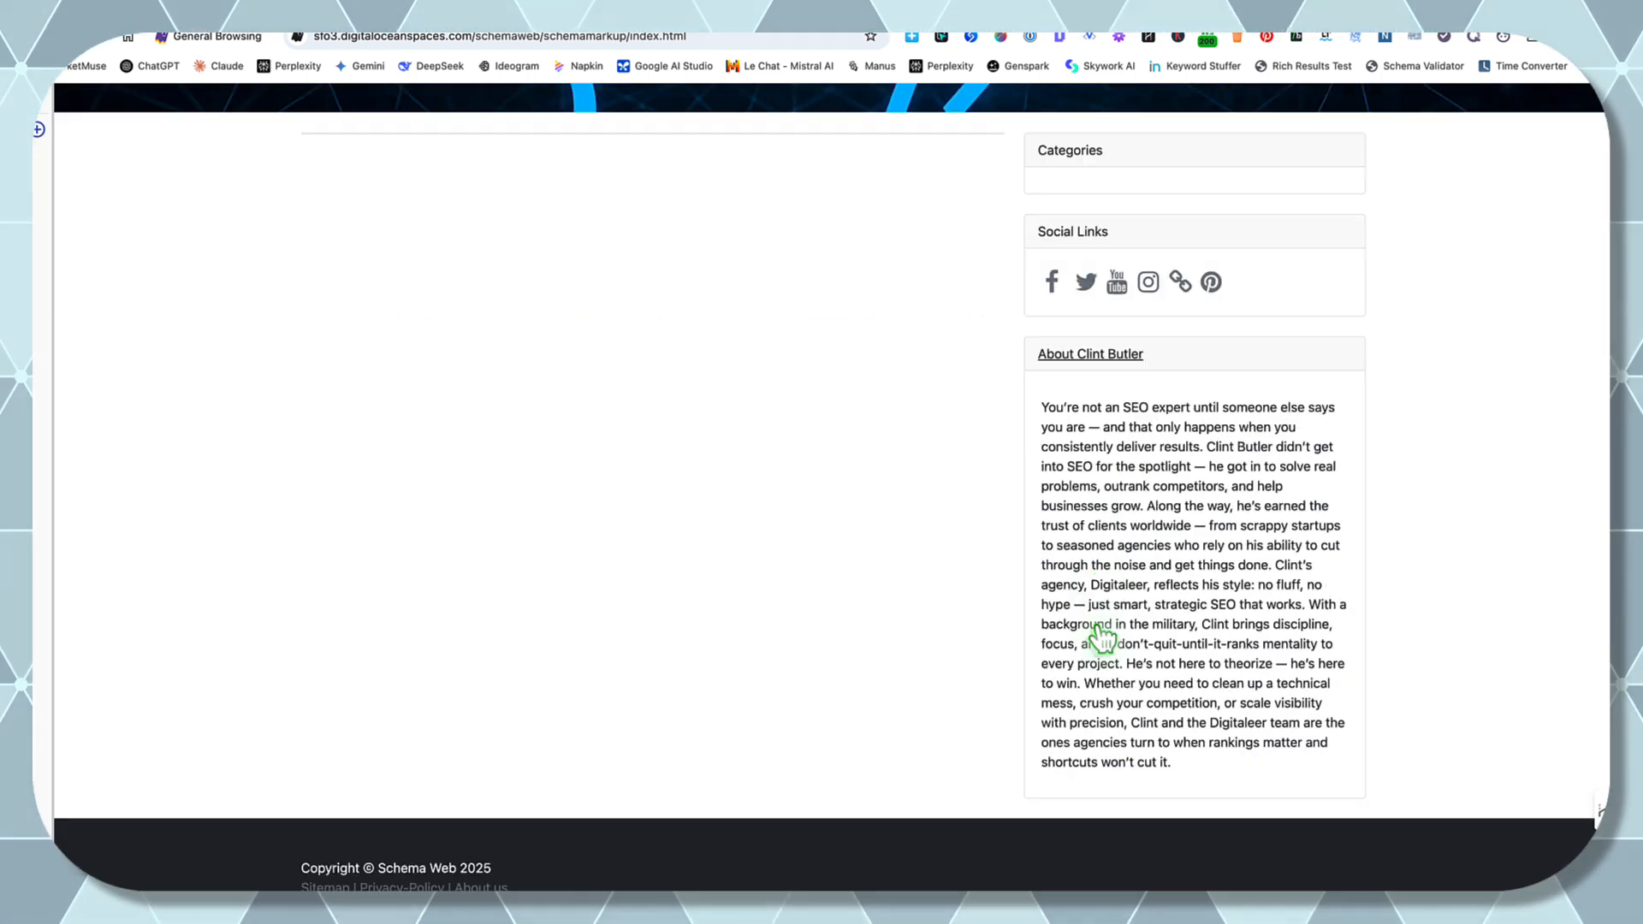
{"action": "scroll", "coordinate": [1100, 636], "scroll_direction": "up", "scroll_amount": 3}
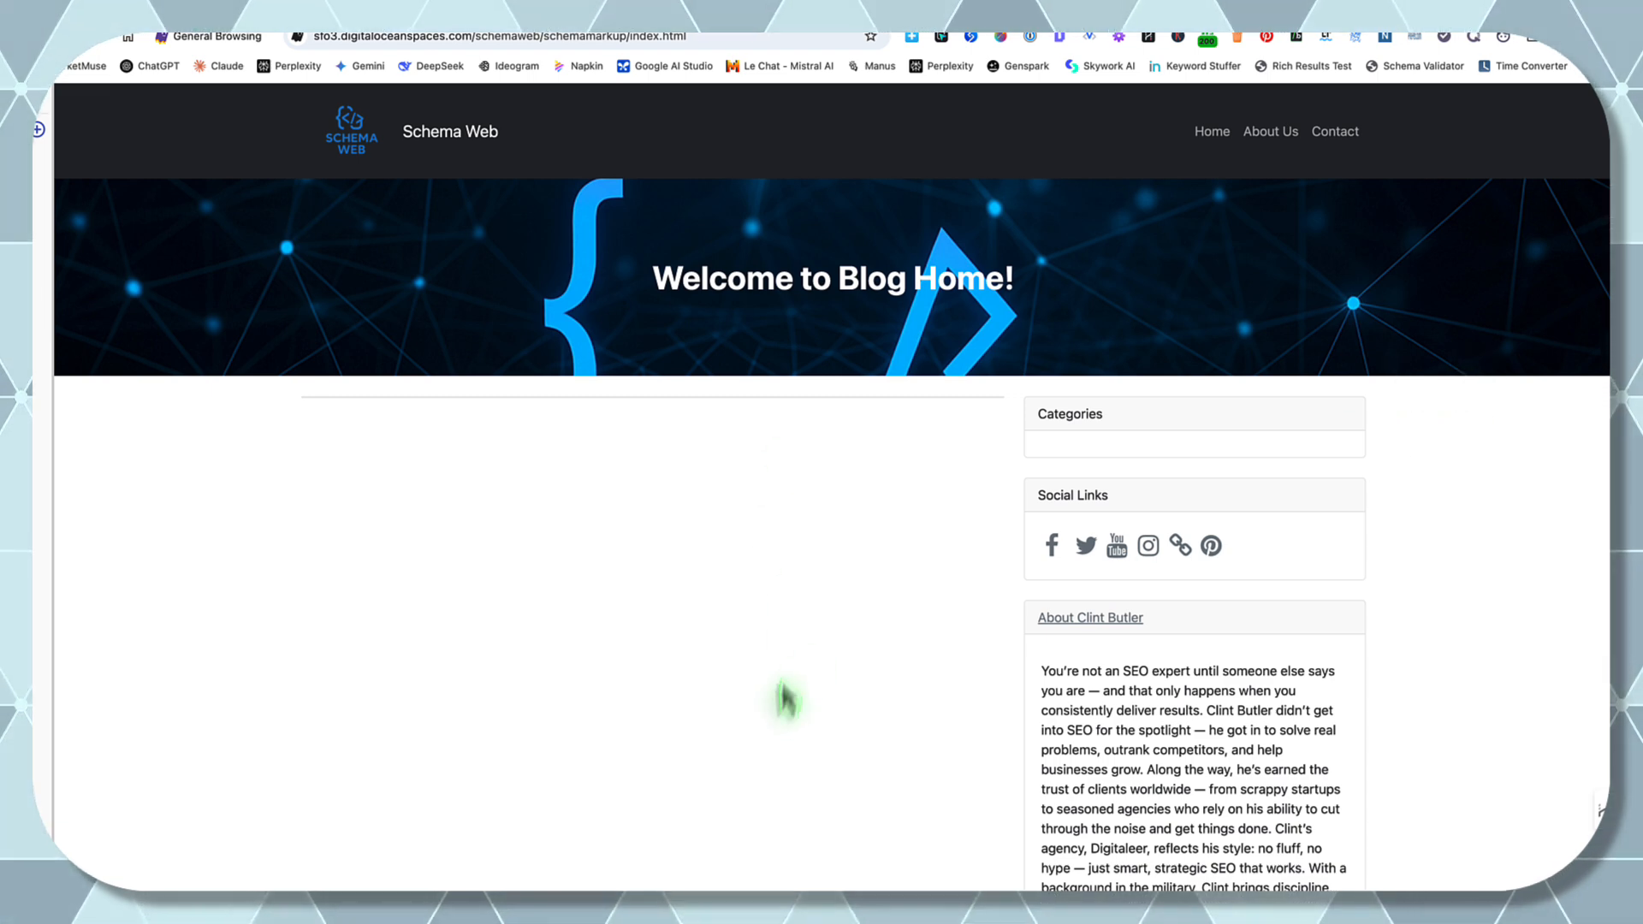
{"action": "scroll", "coordinate": [1401, 574], "scroll_direction": "down", "scroll_amount": 5}
{"action": "scroll", "coordinate": [1390, 547], "scroll_direction": "up", "scroll_amount": 5}
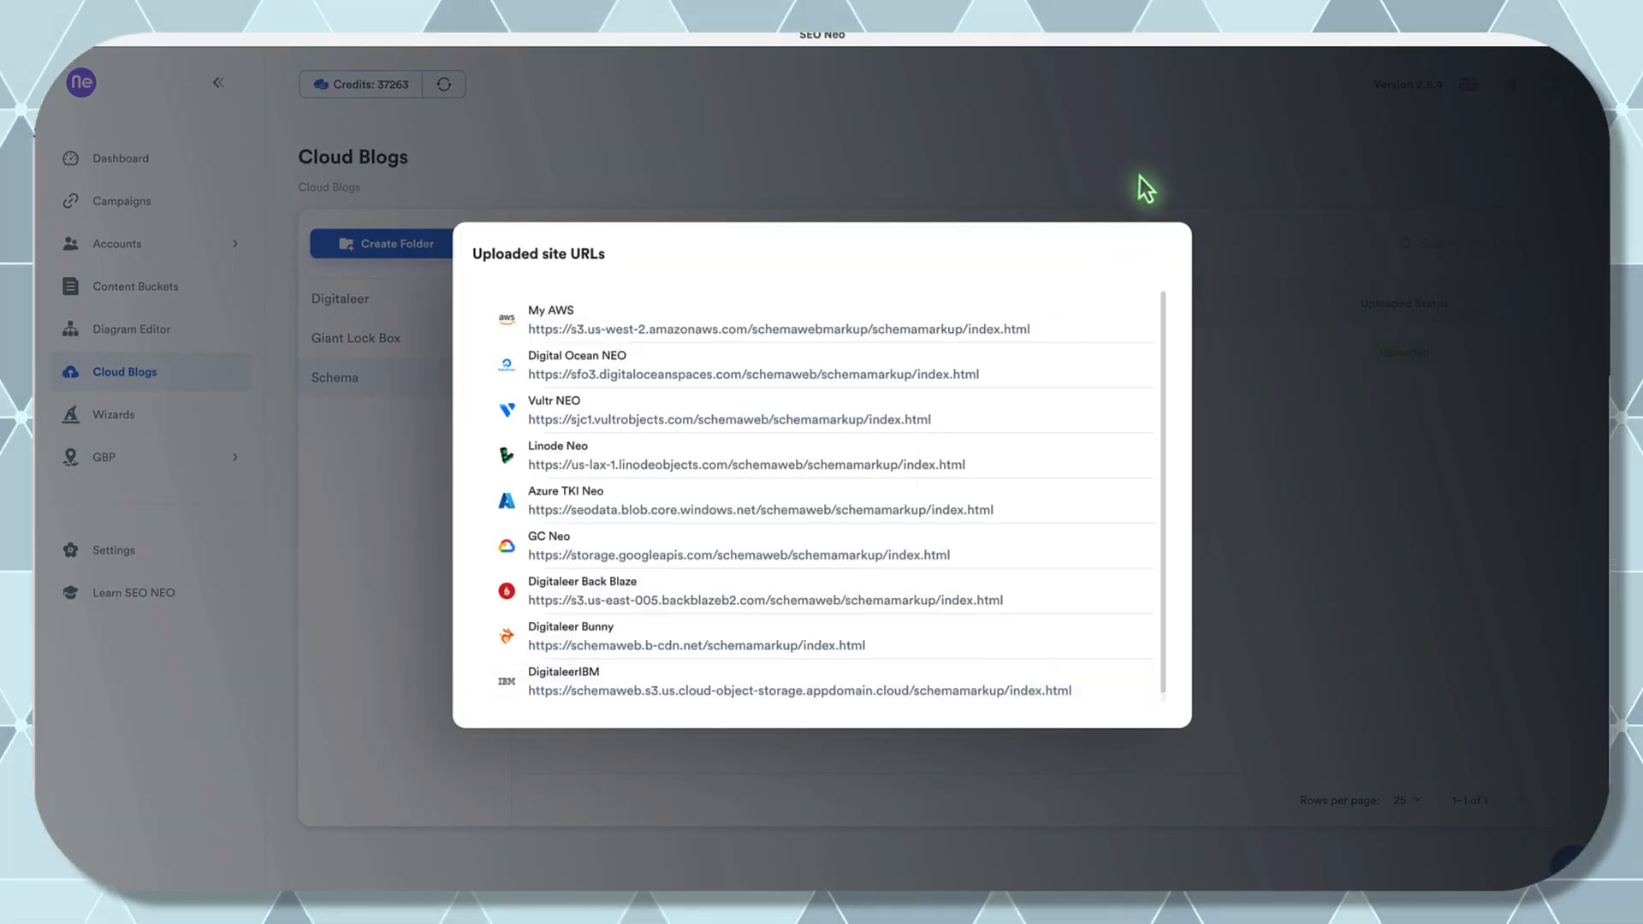
- Close the uploaded site URLs and ask ChatGPT for 24 website names to use for more websites about the same topic
{"action": "left_click", "coordinate": [1132, 180]}
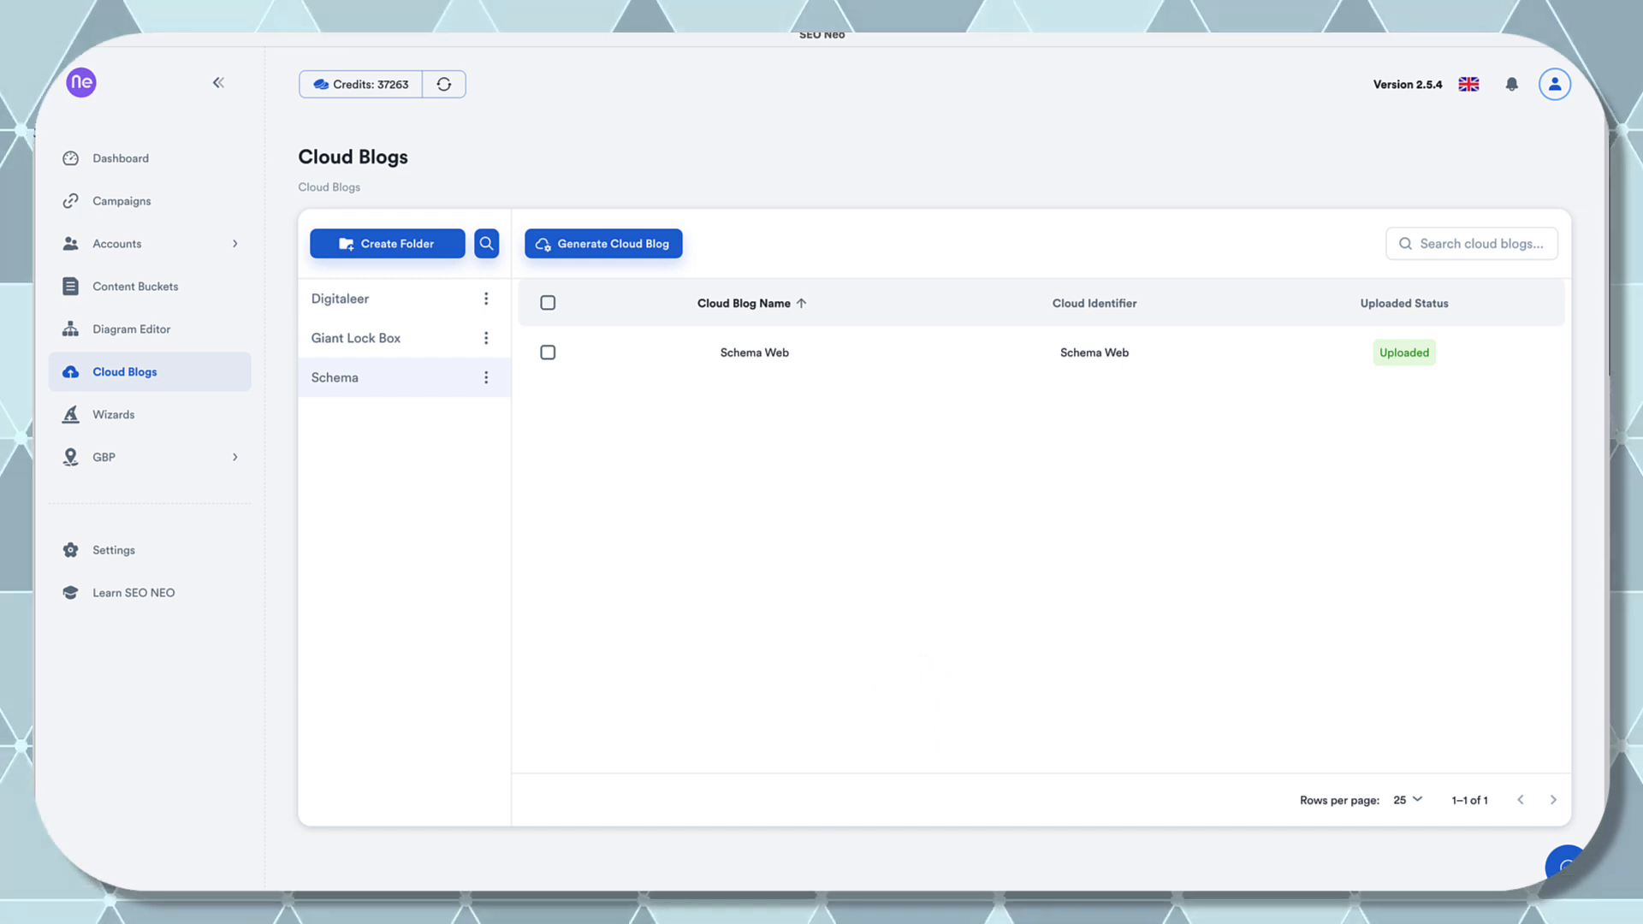
{"action": "left_click", "coordinate": [785, 909]}
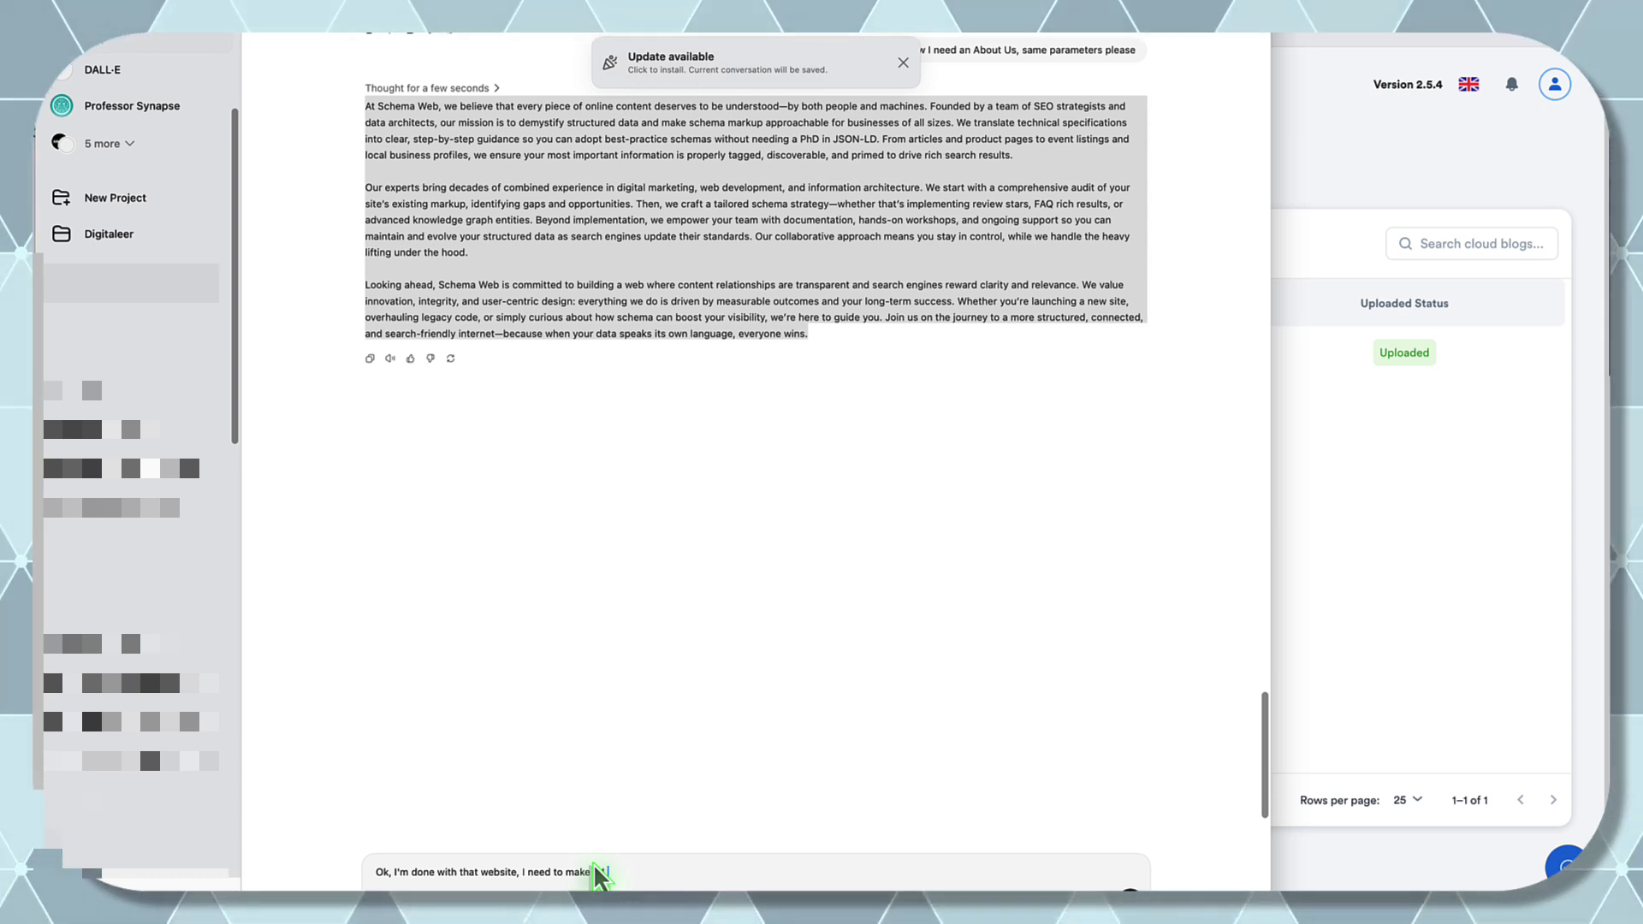
{"action": "type", "text": "more websites about the same topic, g"}
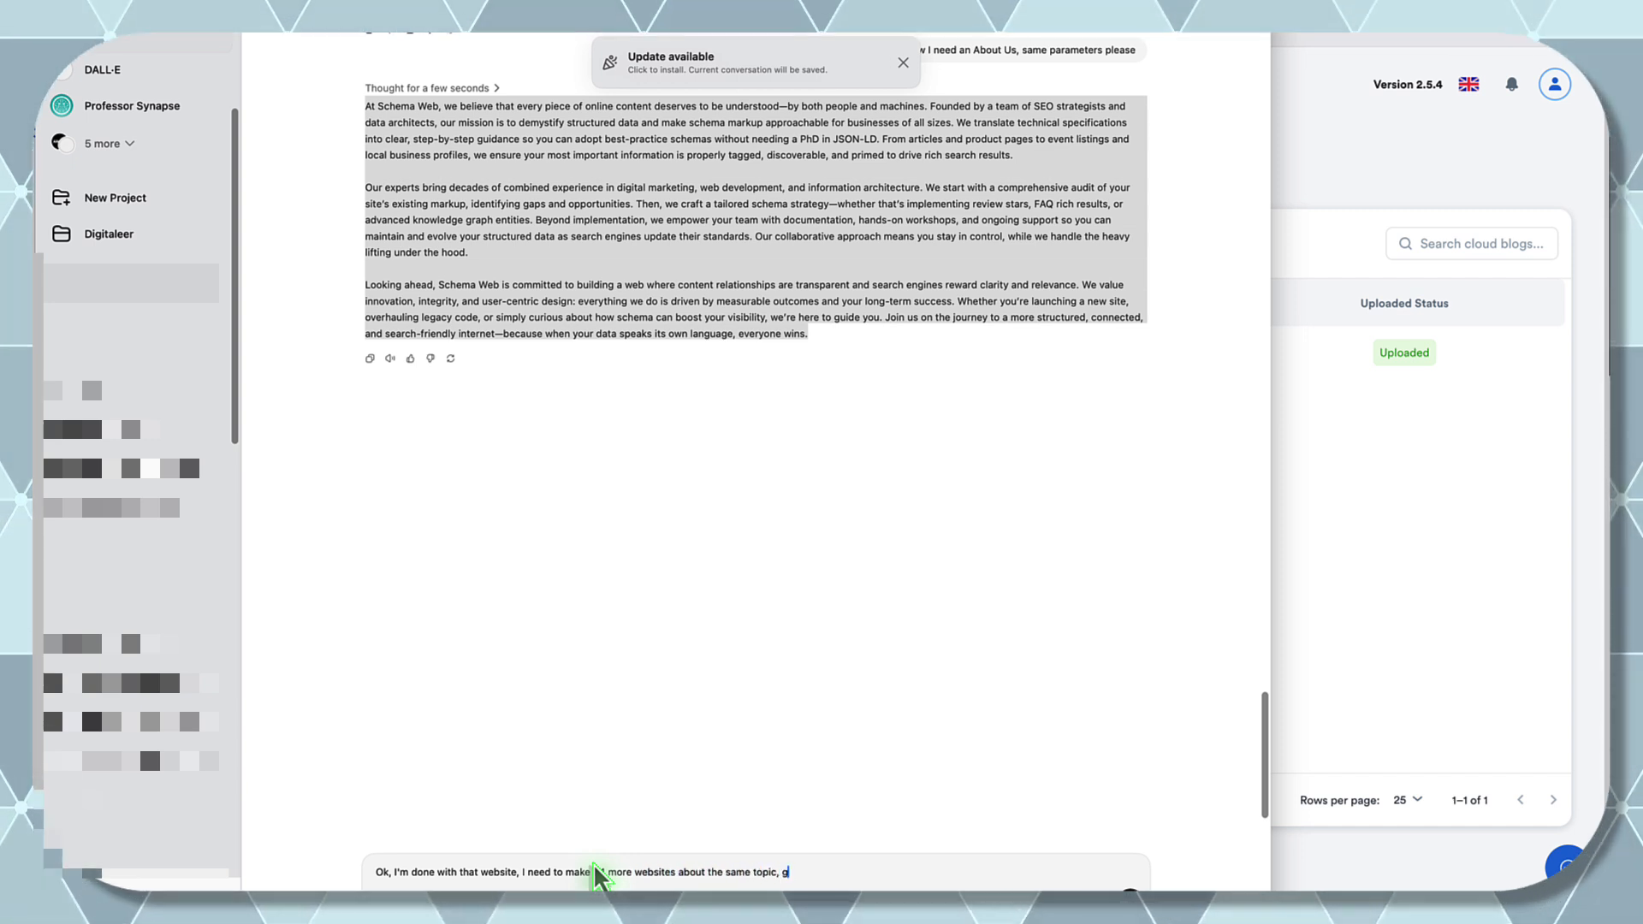
{"action": "type", "text": "24 web"}
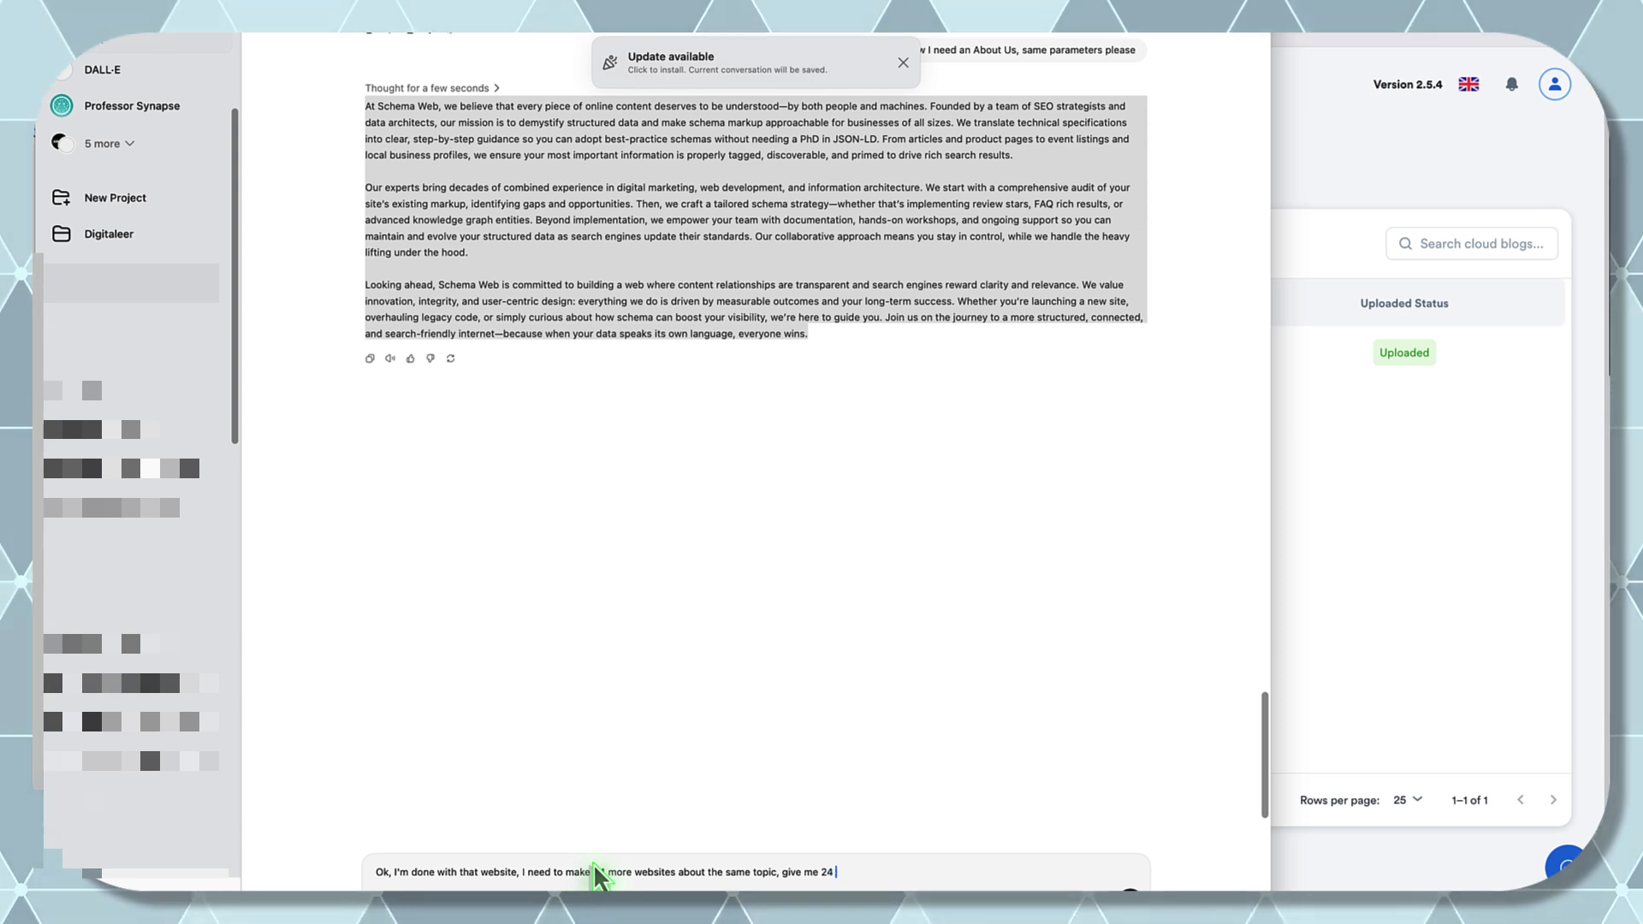
{"action": "type", "text": "ite names to use."}
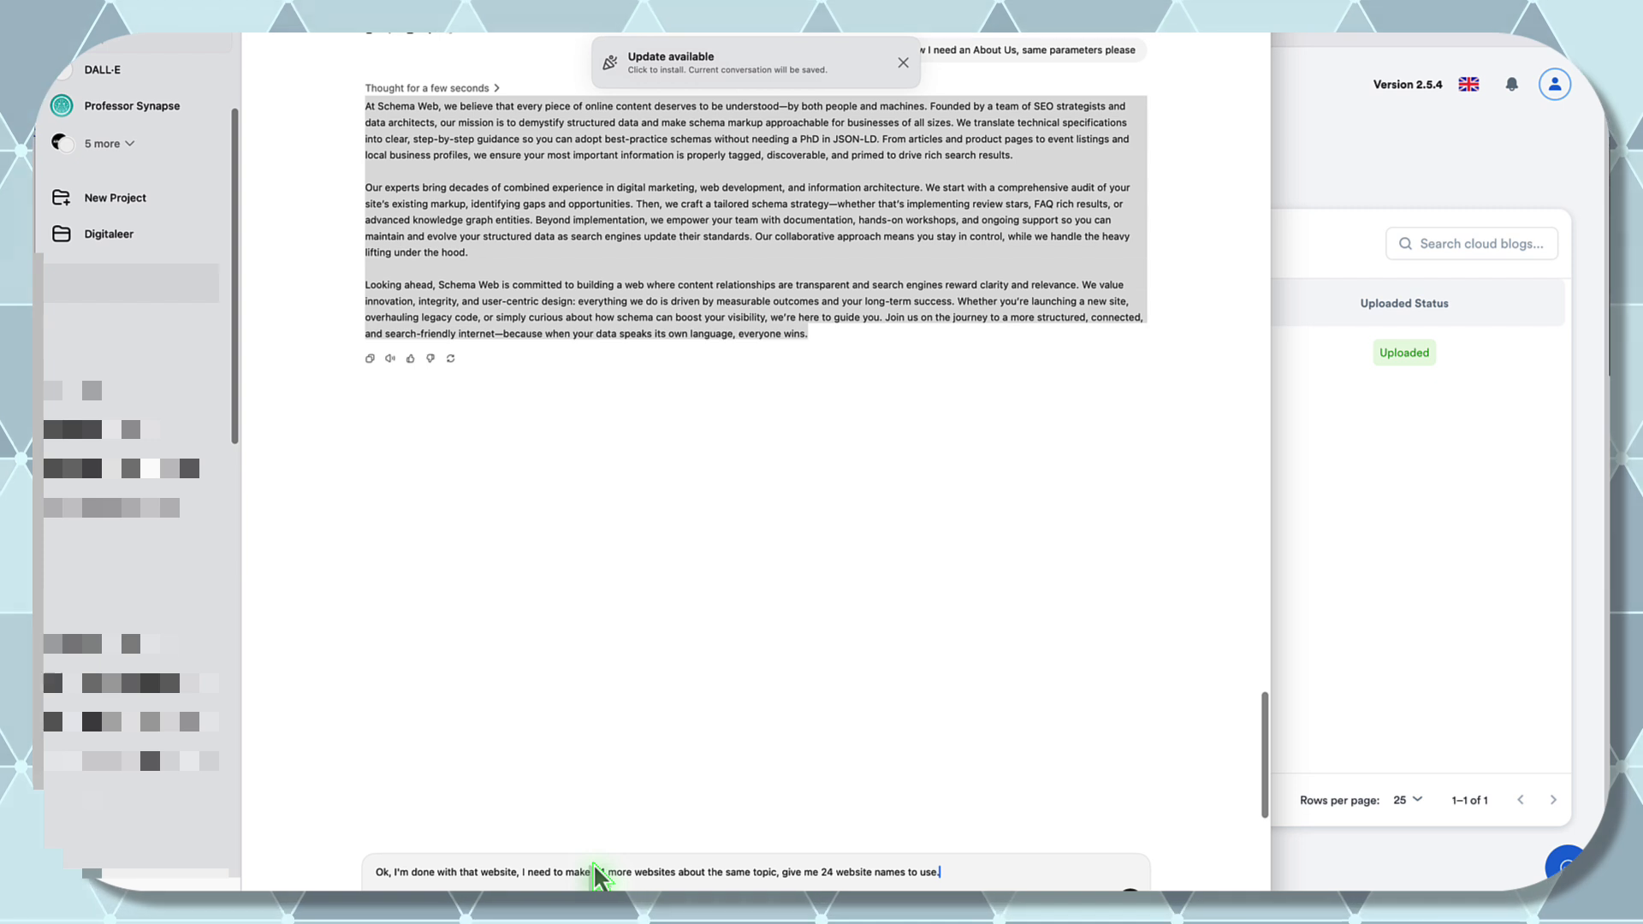
{"action": "key", "text": "Return"}
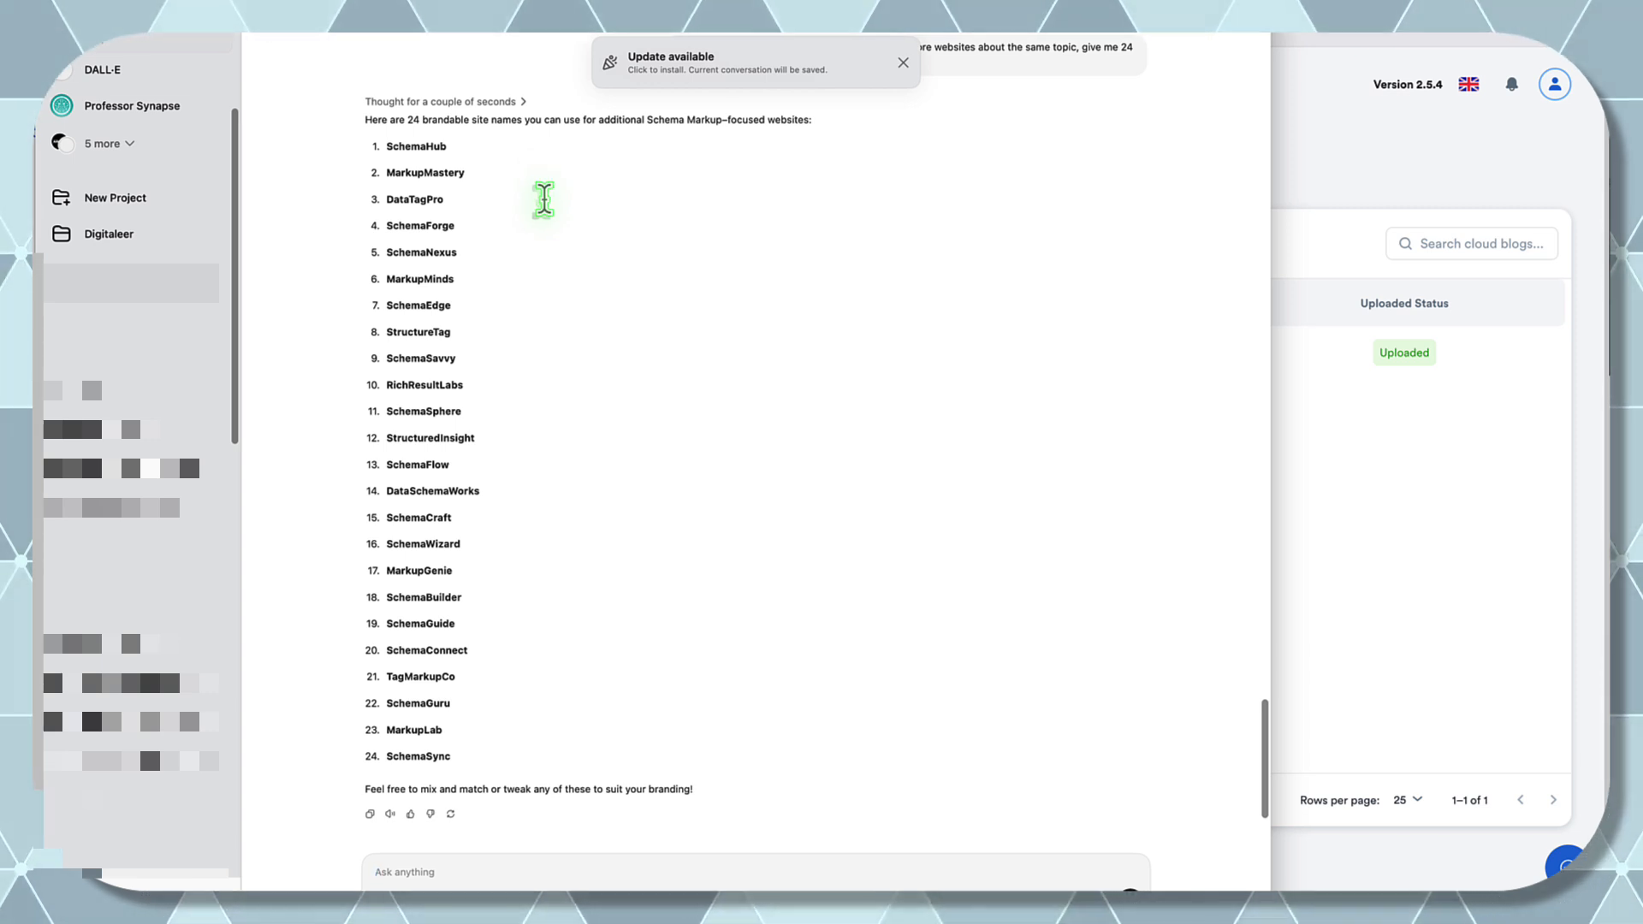
- Read through the numbered list of suggested site names, including MarkupMinds, StructureTag, RichResultLabs and SchemaSync
{"action": "left_click_drag", "start_coordinate": [387, 255], "coordinate": [425, 282]}
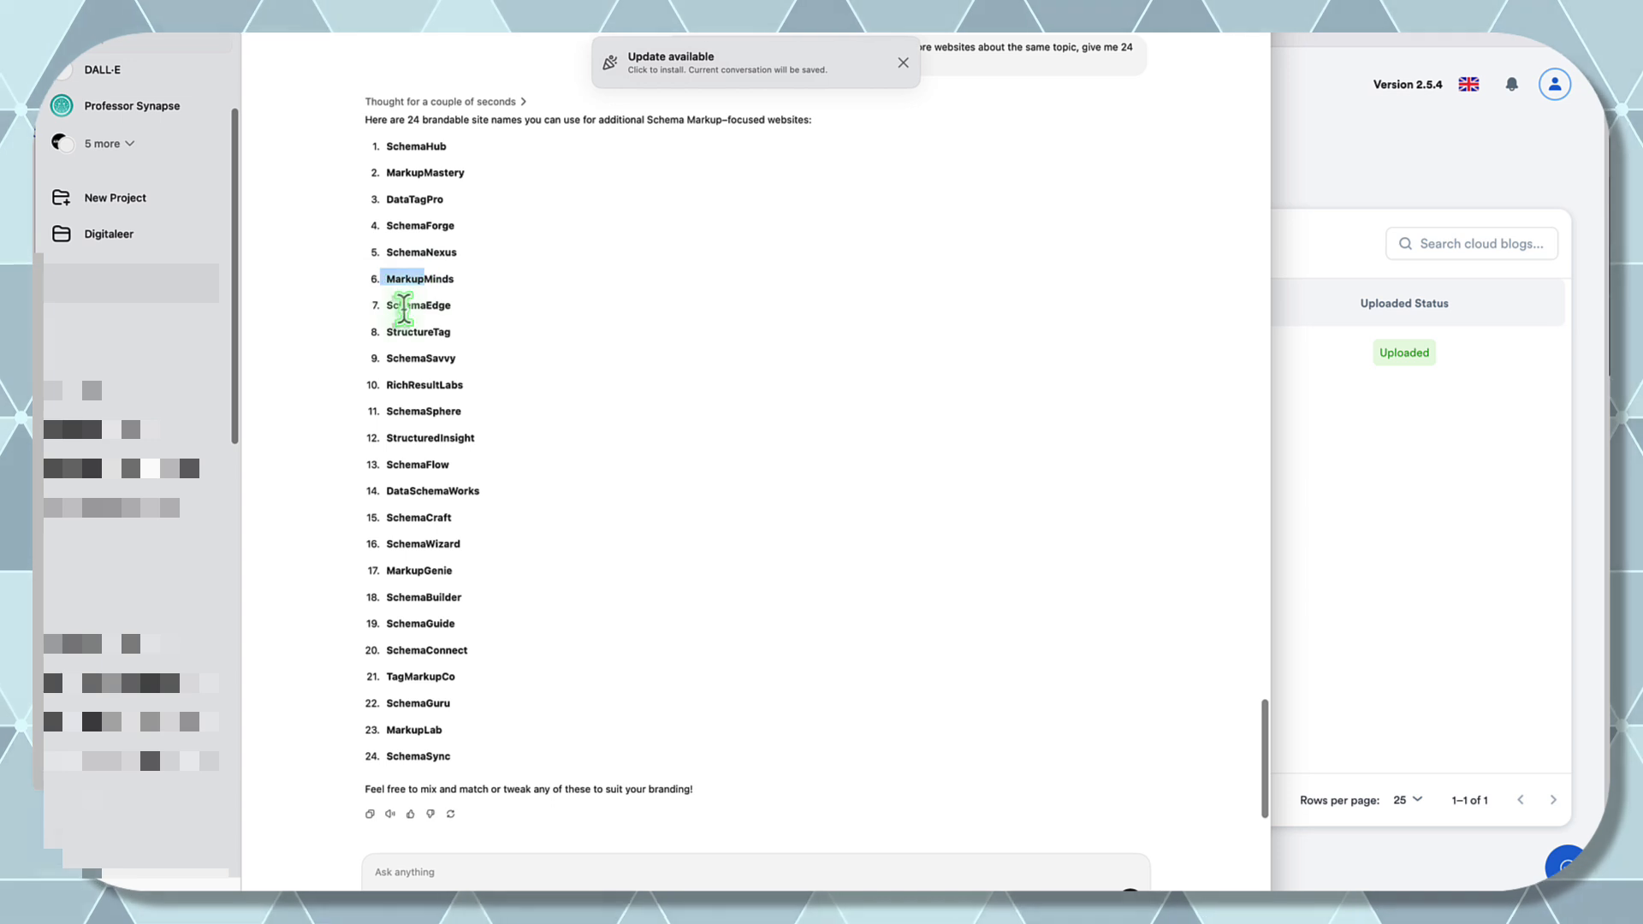
{"action": "left_click_drag", "start_coordinate": [385, 334], "coordinate": [452, 333]}
{"action": "left_click", "coordinate": [401, 368]}
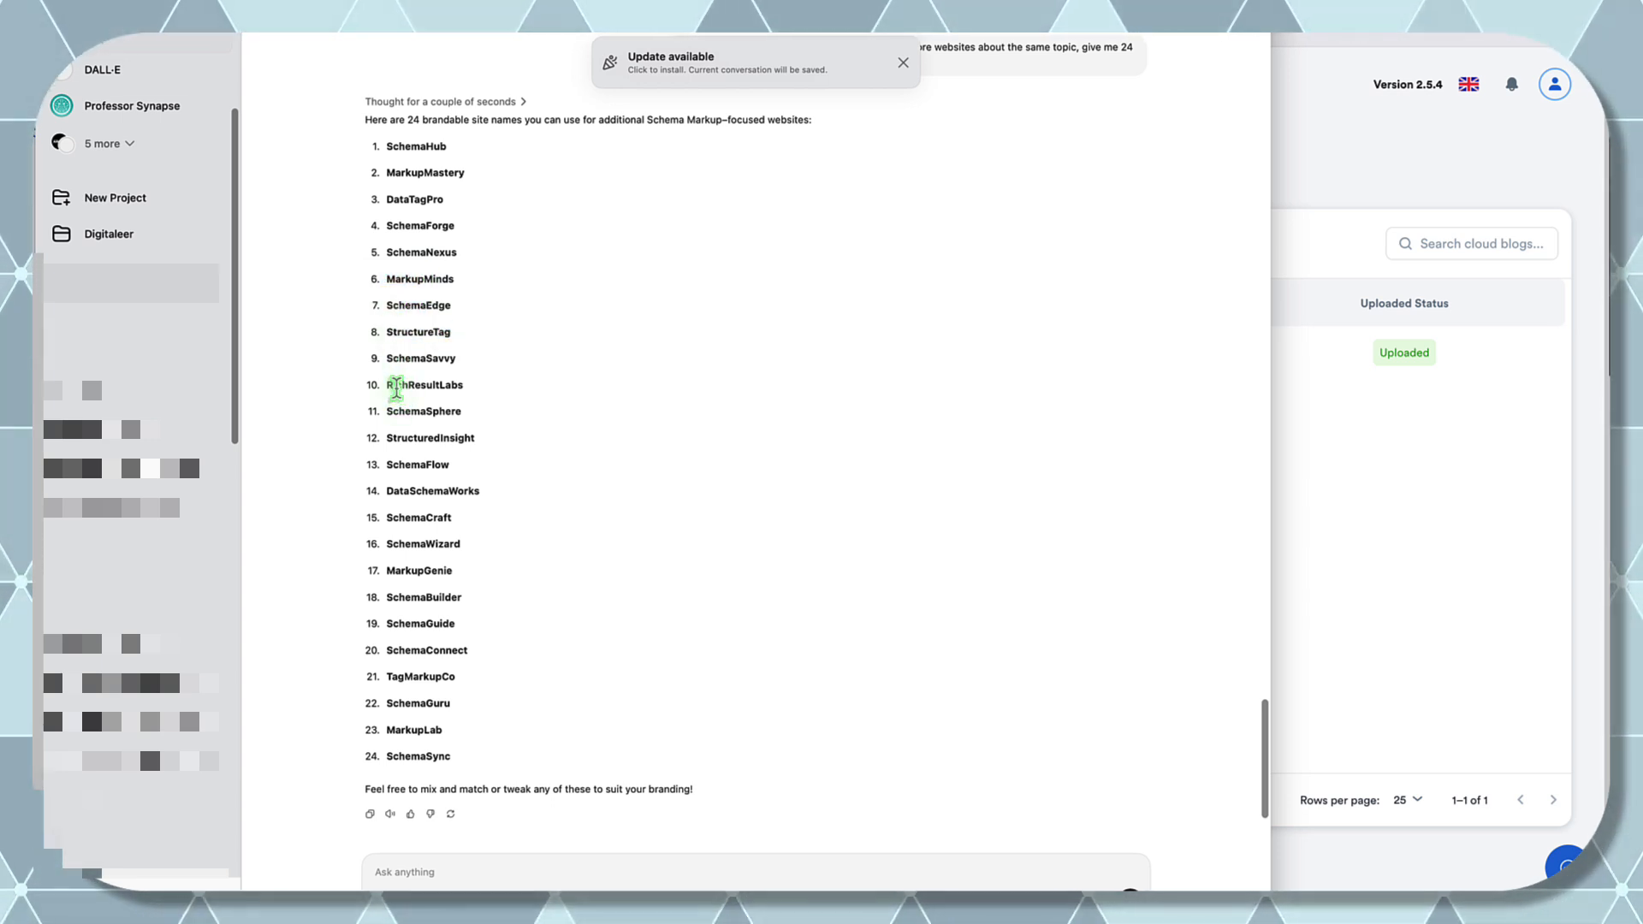
{"action": "left_click_drag", "start_coordinate": [396, 388], "coordinate": [451, 385]}
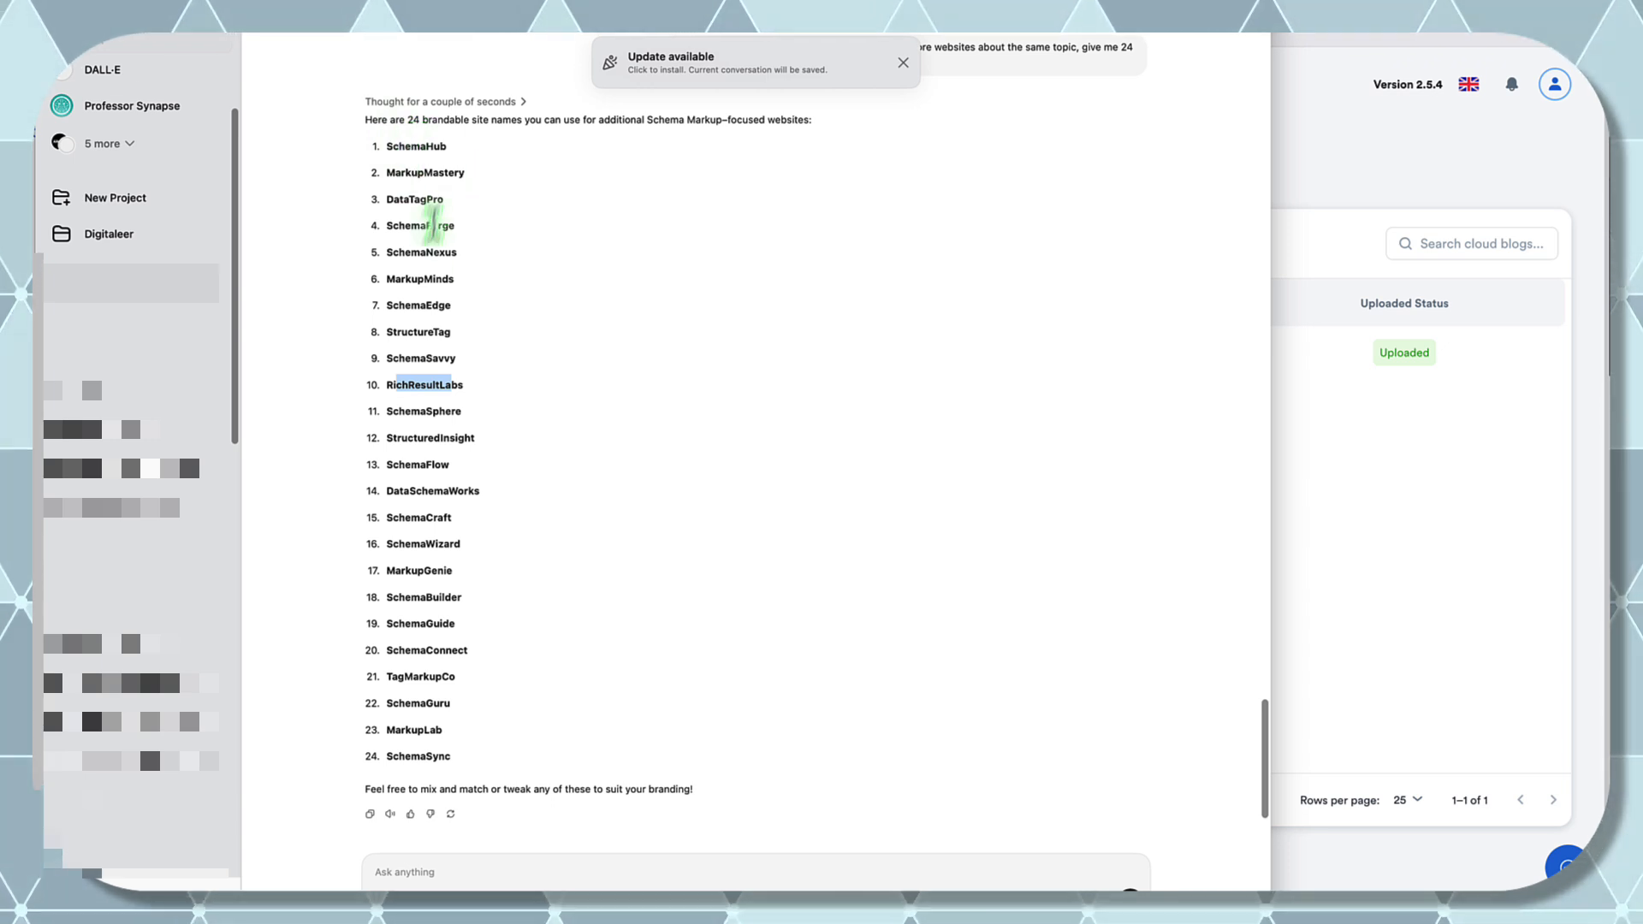
{"action": "left_click", "coordinate": [565, 556]}
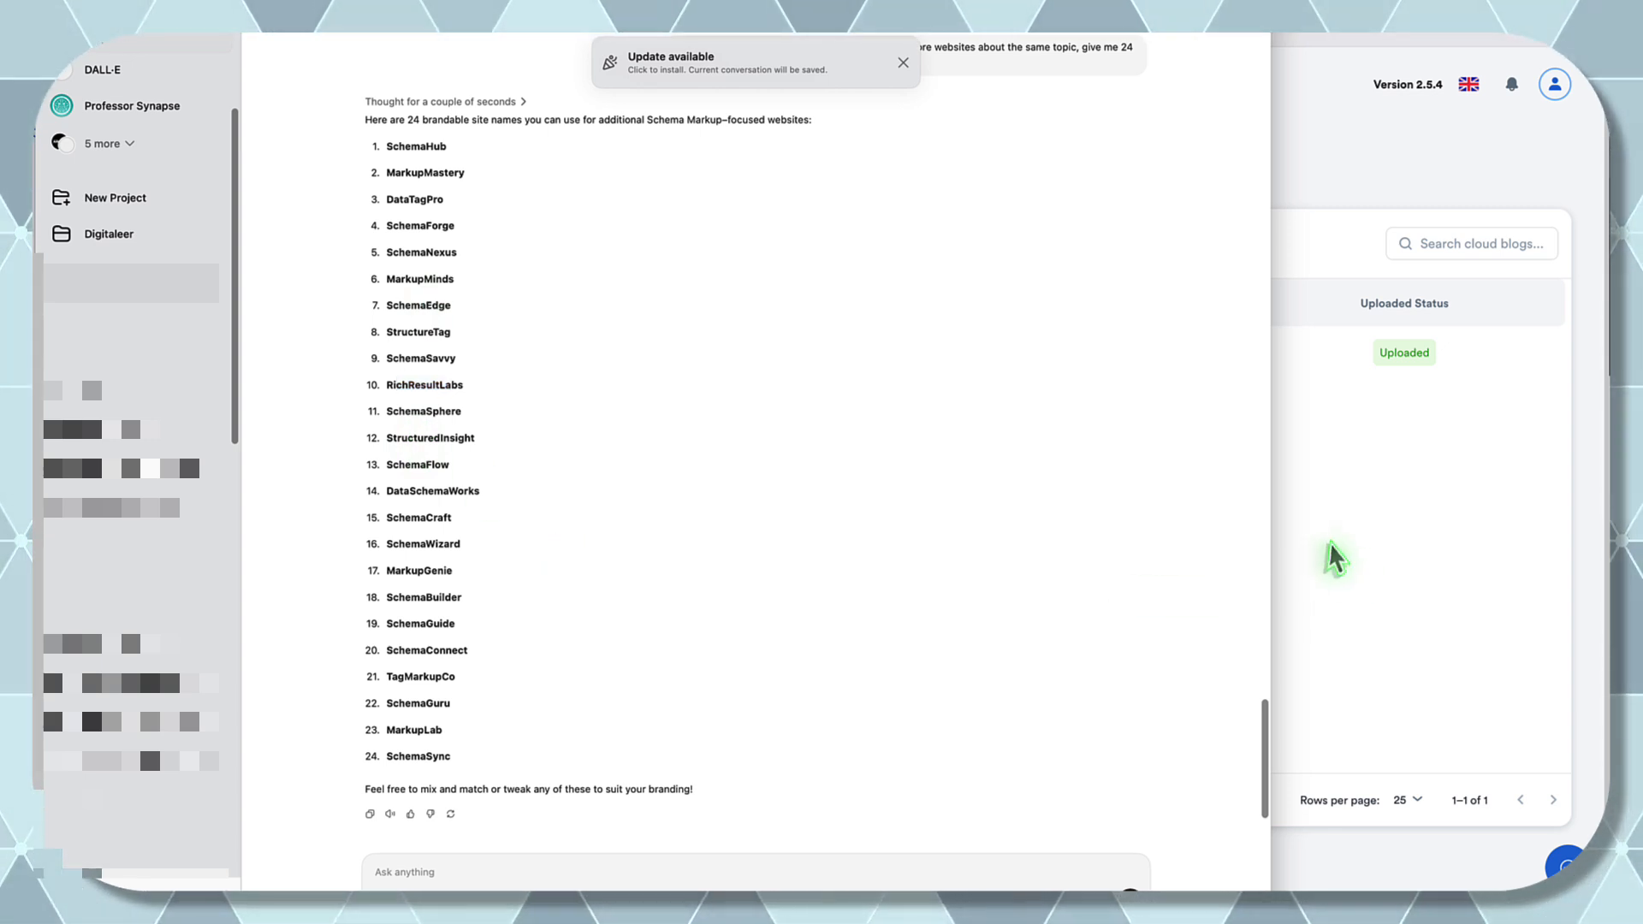
{"action": "left_click_drag", "start_coordinate": [449, 757], "coordinate": [397, 757]}
{"action": "left_click", "coordinate": [526, 724]}
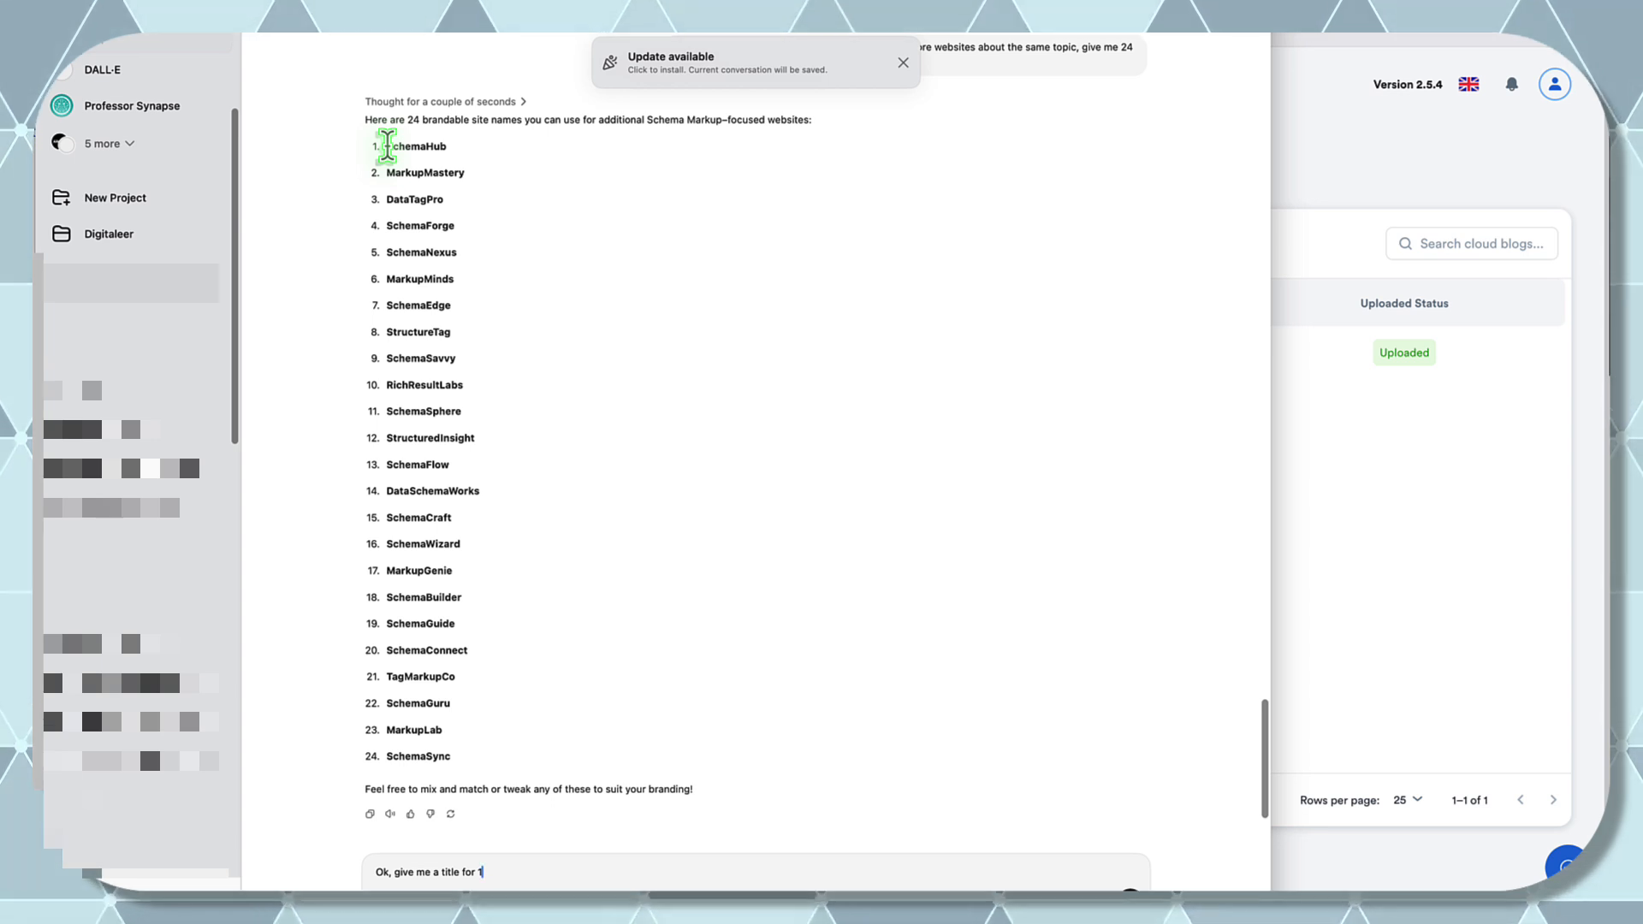
- Ask ChatGPT for a title for site 1 and copy the name SchemaHub from the list
{"action": "key", "text": "Return"}
{"action": "scroll", "coordinate": [582, 394], "scroll_direction": "up", "scroll_amount": 5}
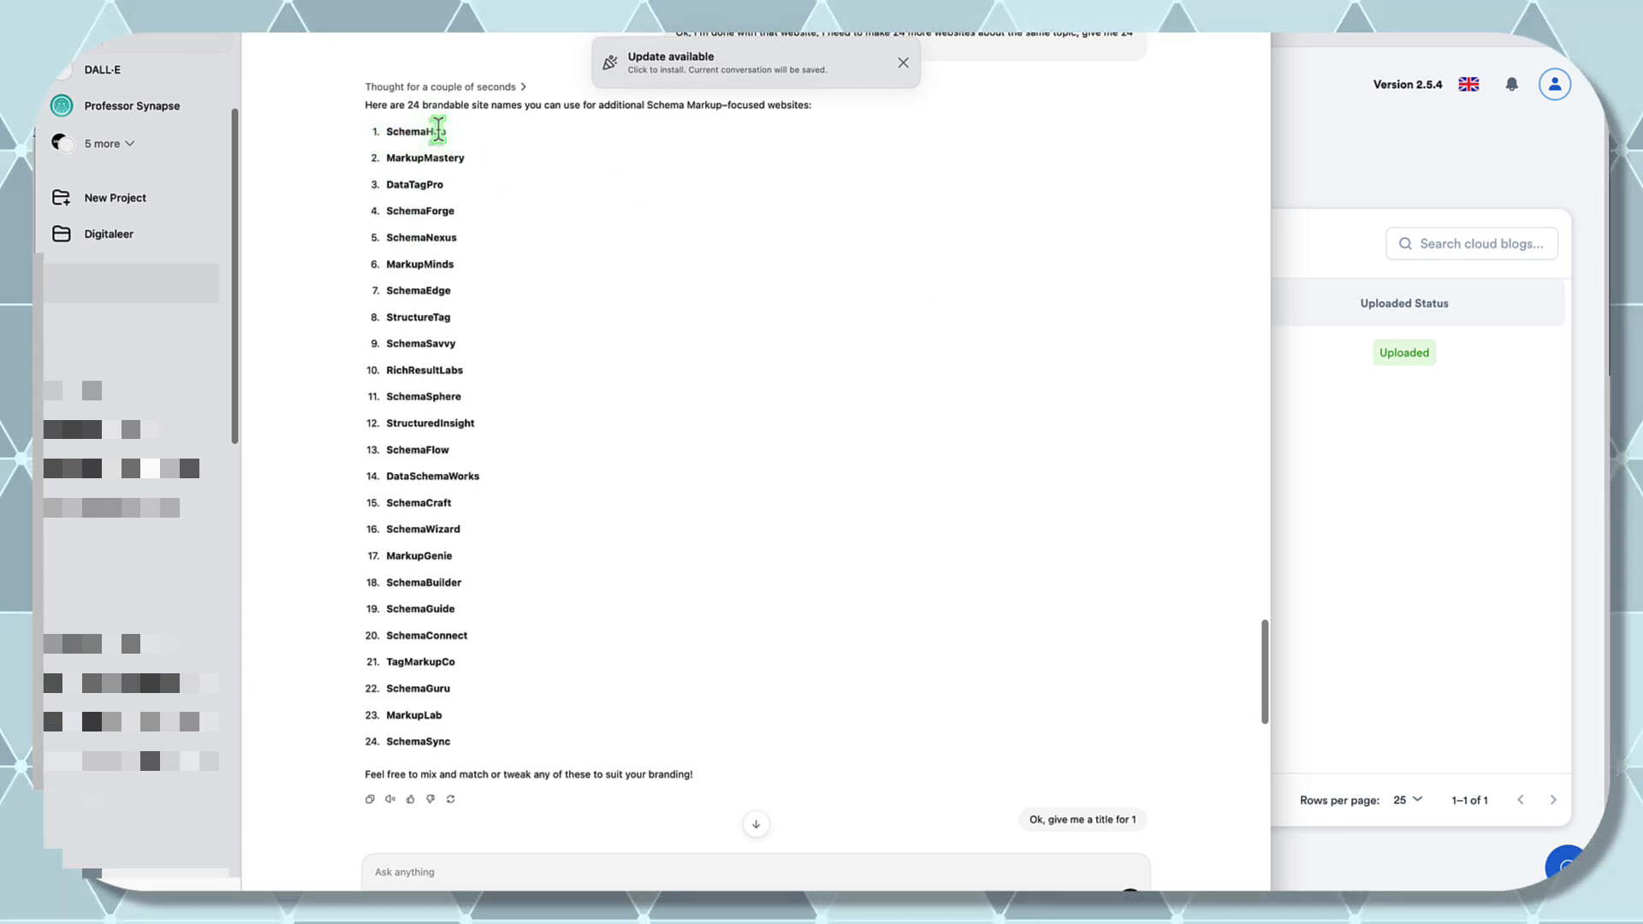
{"action": "left_click_drag", "start_coordinate": [387, 131], "coordinate": [447, 132]}
{"action": "key", "text": "ctrl+c"}
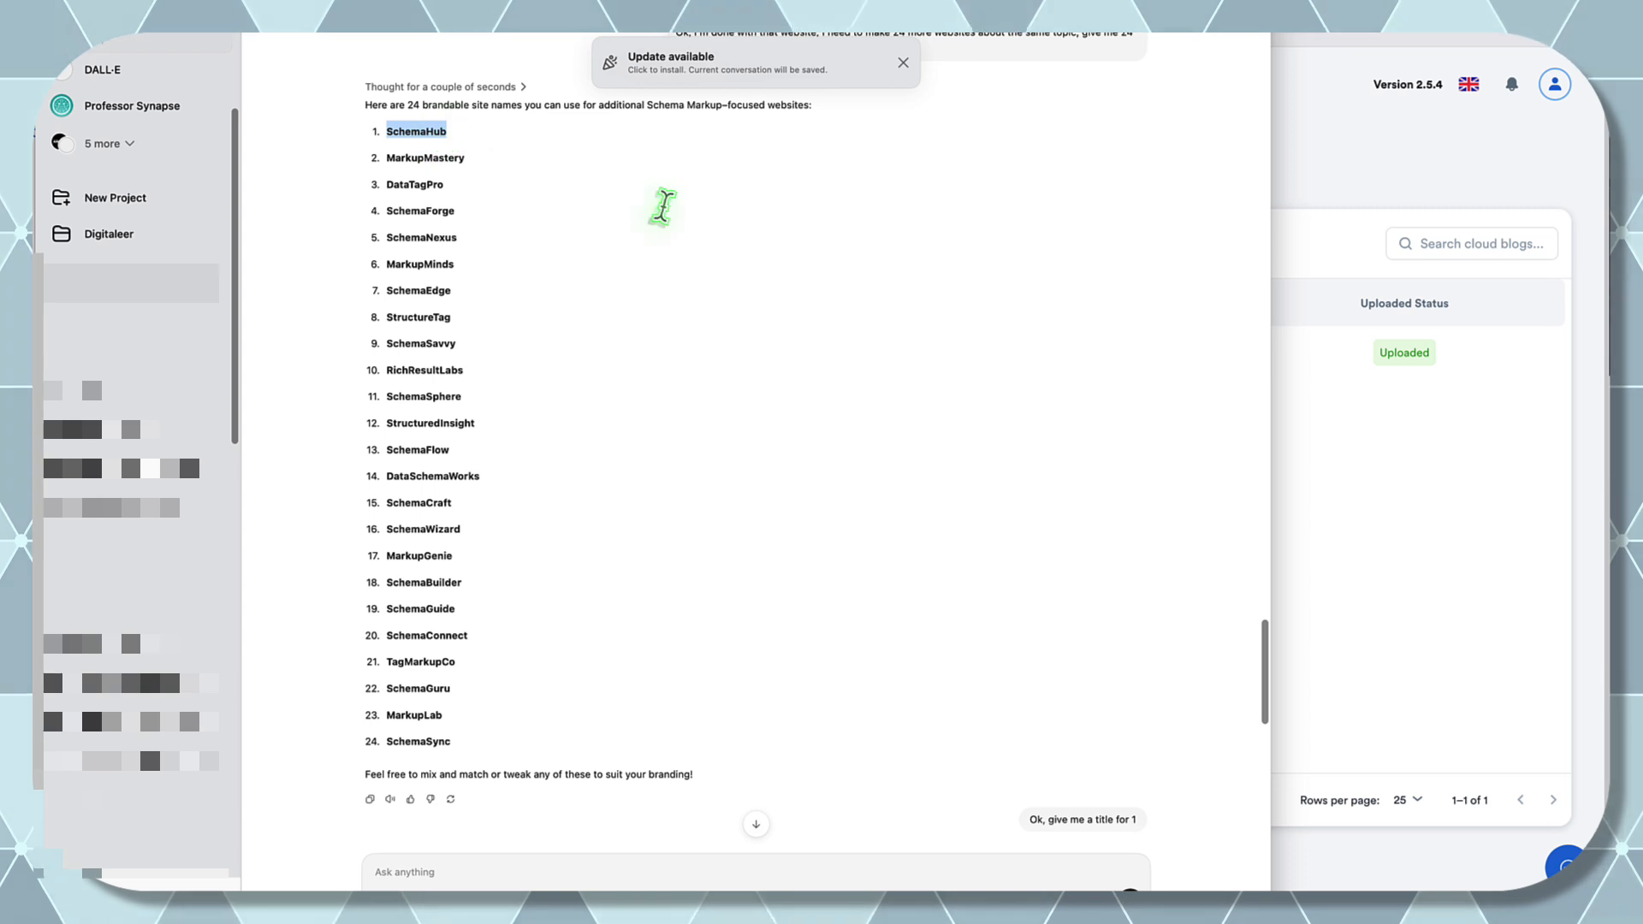
- Start a new cloud blog in SEO Neo with SchemaHub as both the blog identifier and the blog name
{"action": "left_click", "coordinate": [1358, 163]}
{"action": "left_click", "coordinate": [577, 245]}
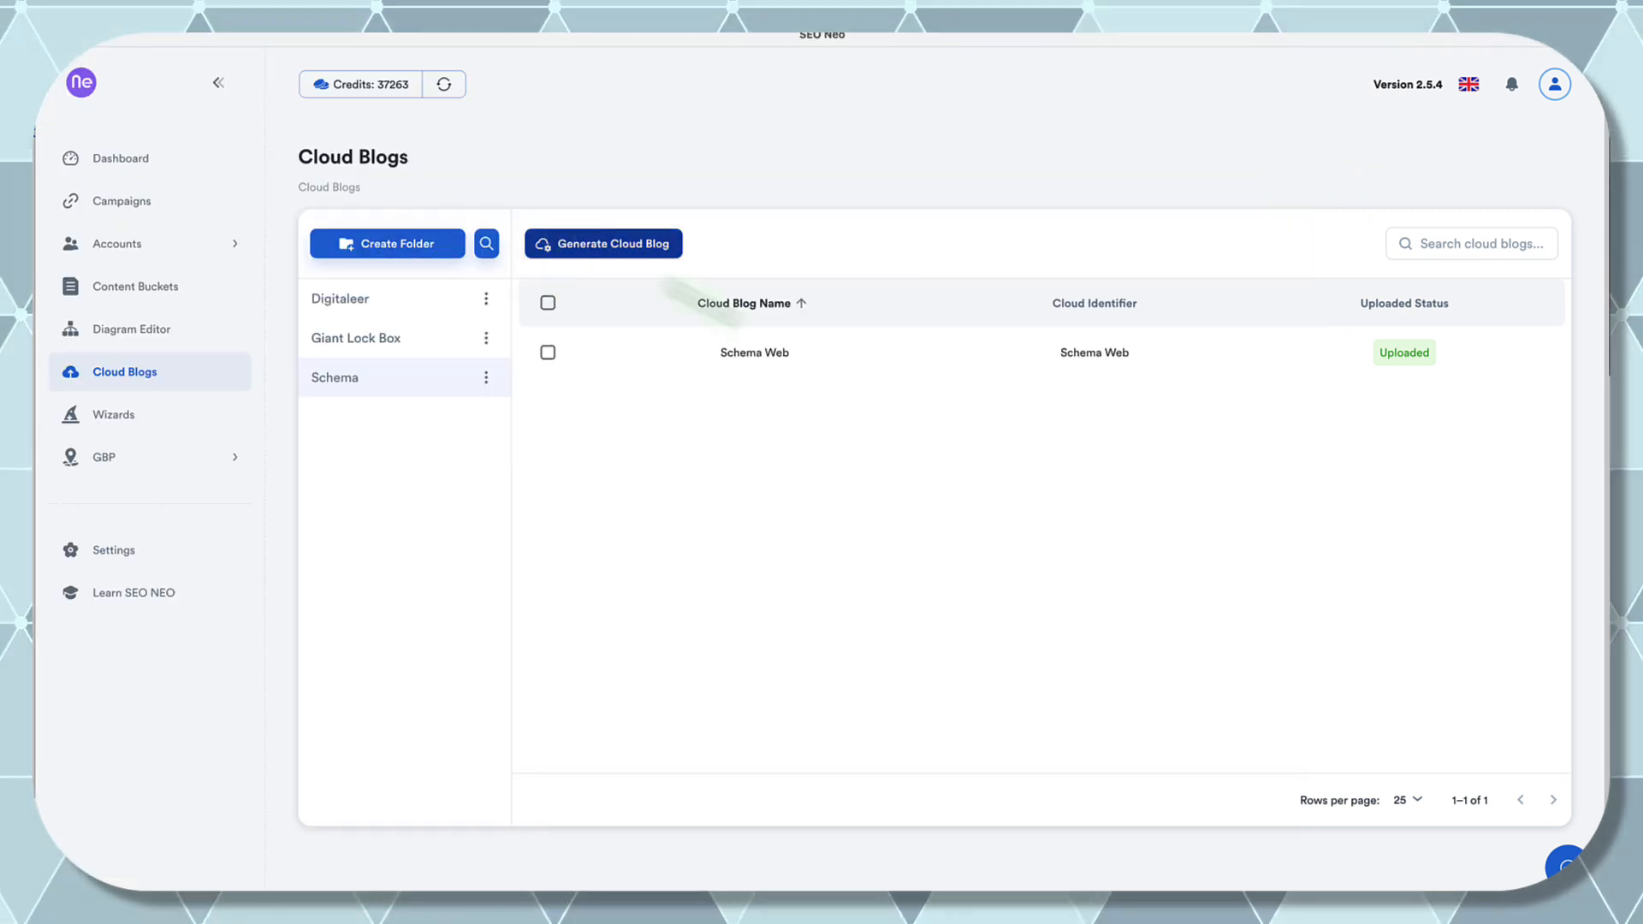
{"action": "left_click", "coordinate": [440, 265]}
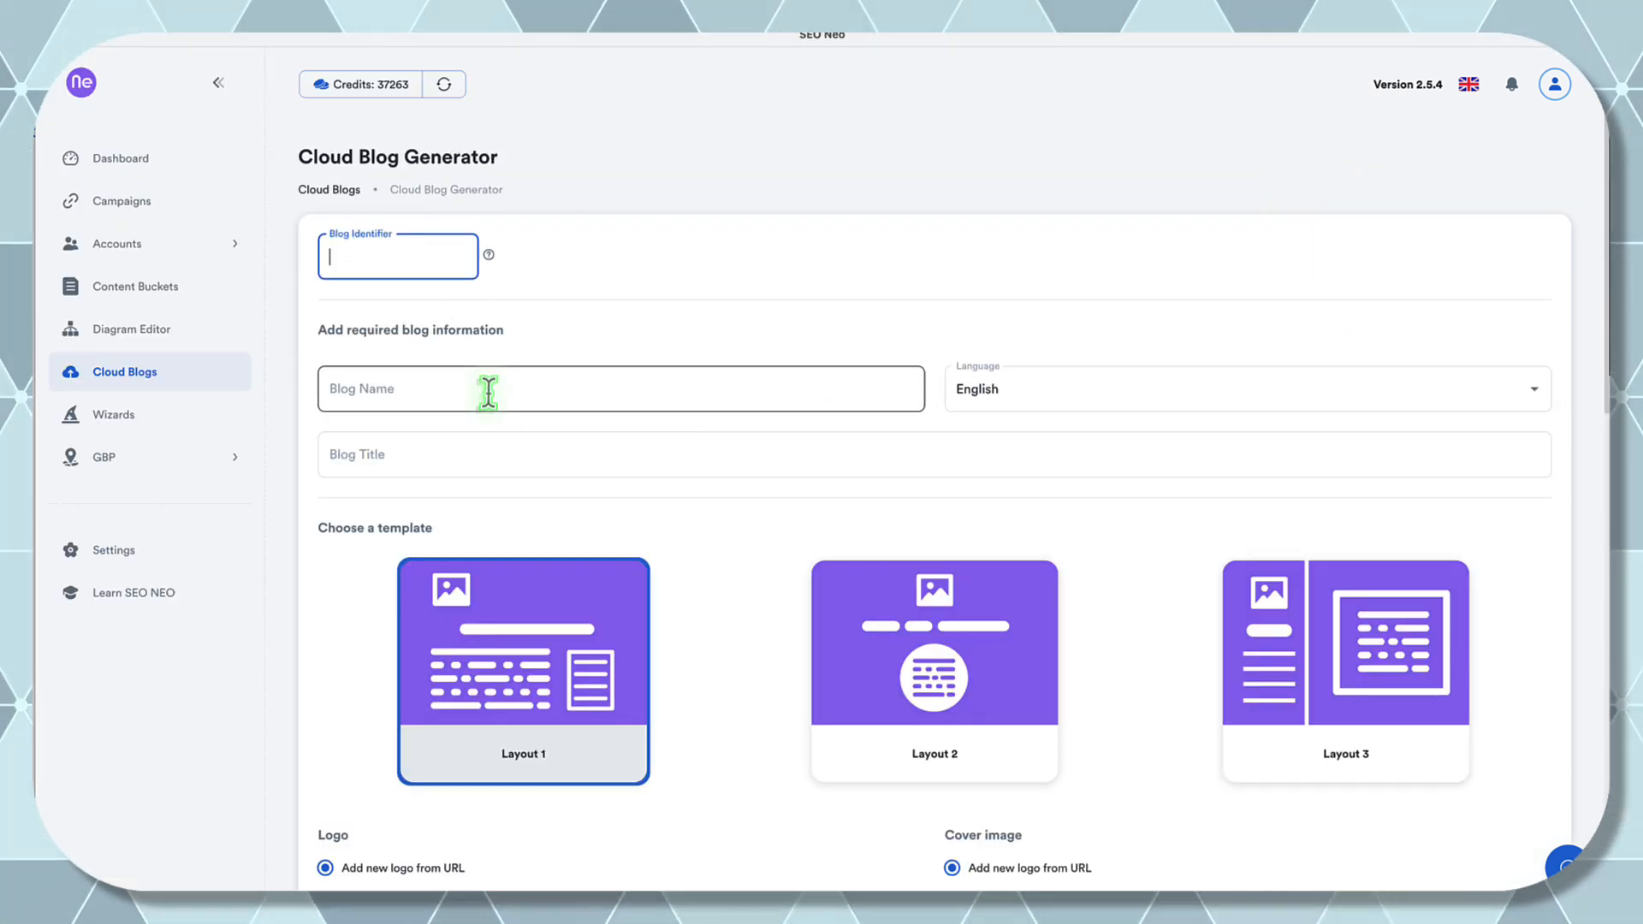
{"action": "key", "text": "ctrl+v"}
{"action": "left_click", "coordinate": [486, 387]}
{"action": "key", "text": "ctrl+v"}
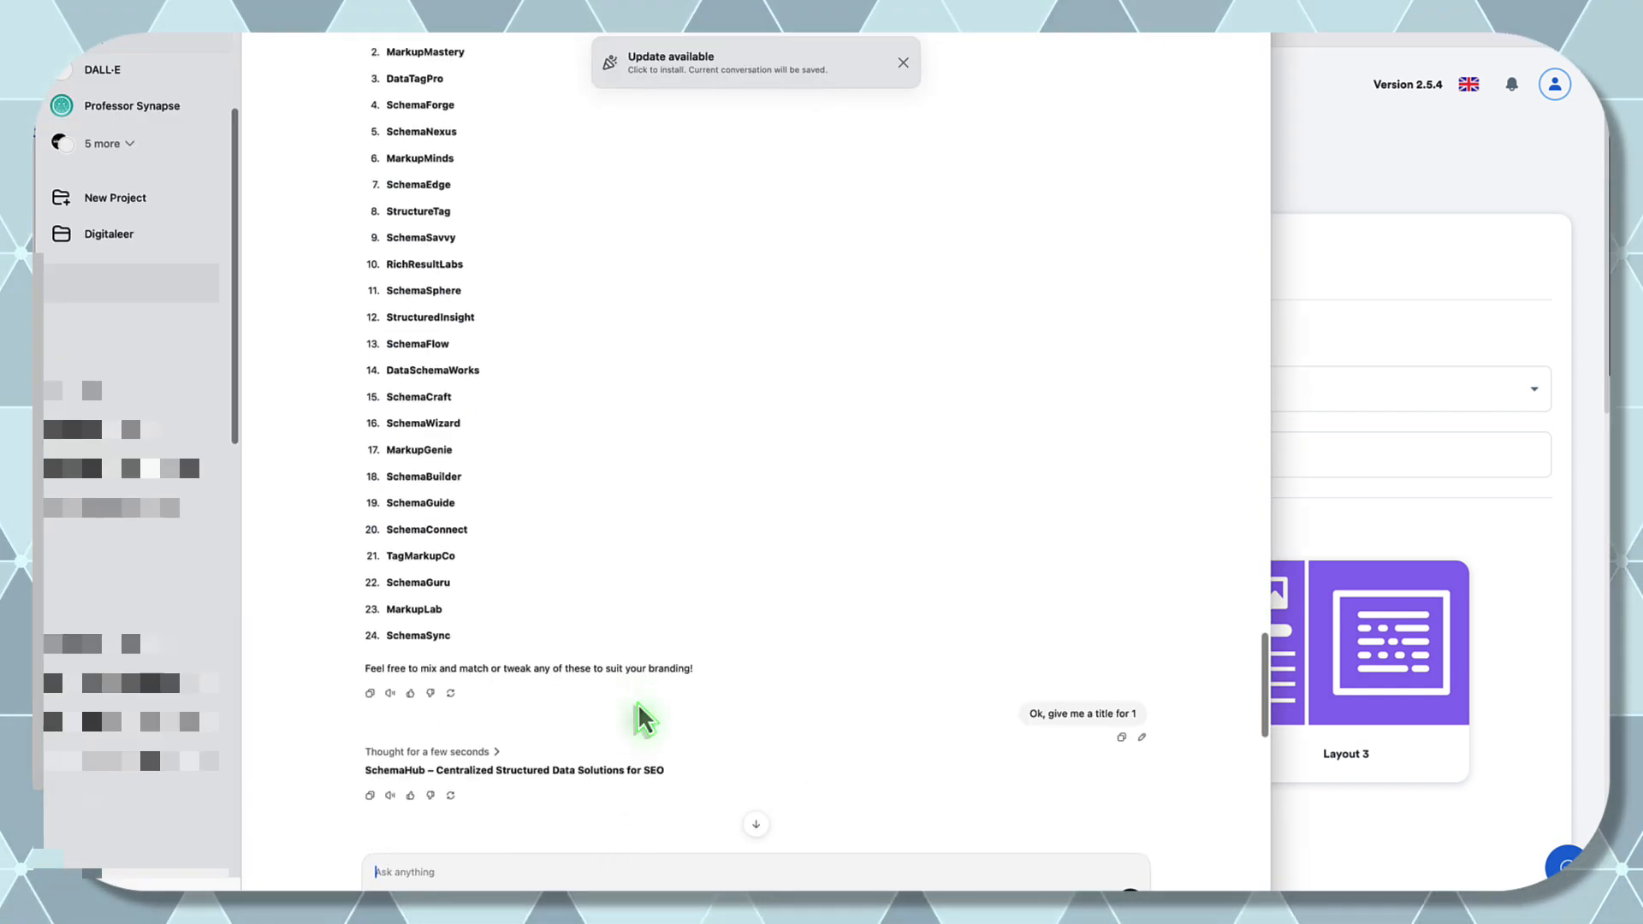
- Copy the suggested title from ChatGPT and set the blog title to "SchemaHub – Centralized Structured Data Solutions for SEO"
{"action": "left_click_drag", "start_coordinate": [360, 750], "coordinate": [703, 748]}
{"action": "key", "text": "ctrl+c"}
{"action": "left_click", "coordinate": [1310, 325]}
{"action": "left_click", "coordinate": [433, 470]}
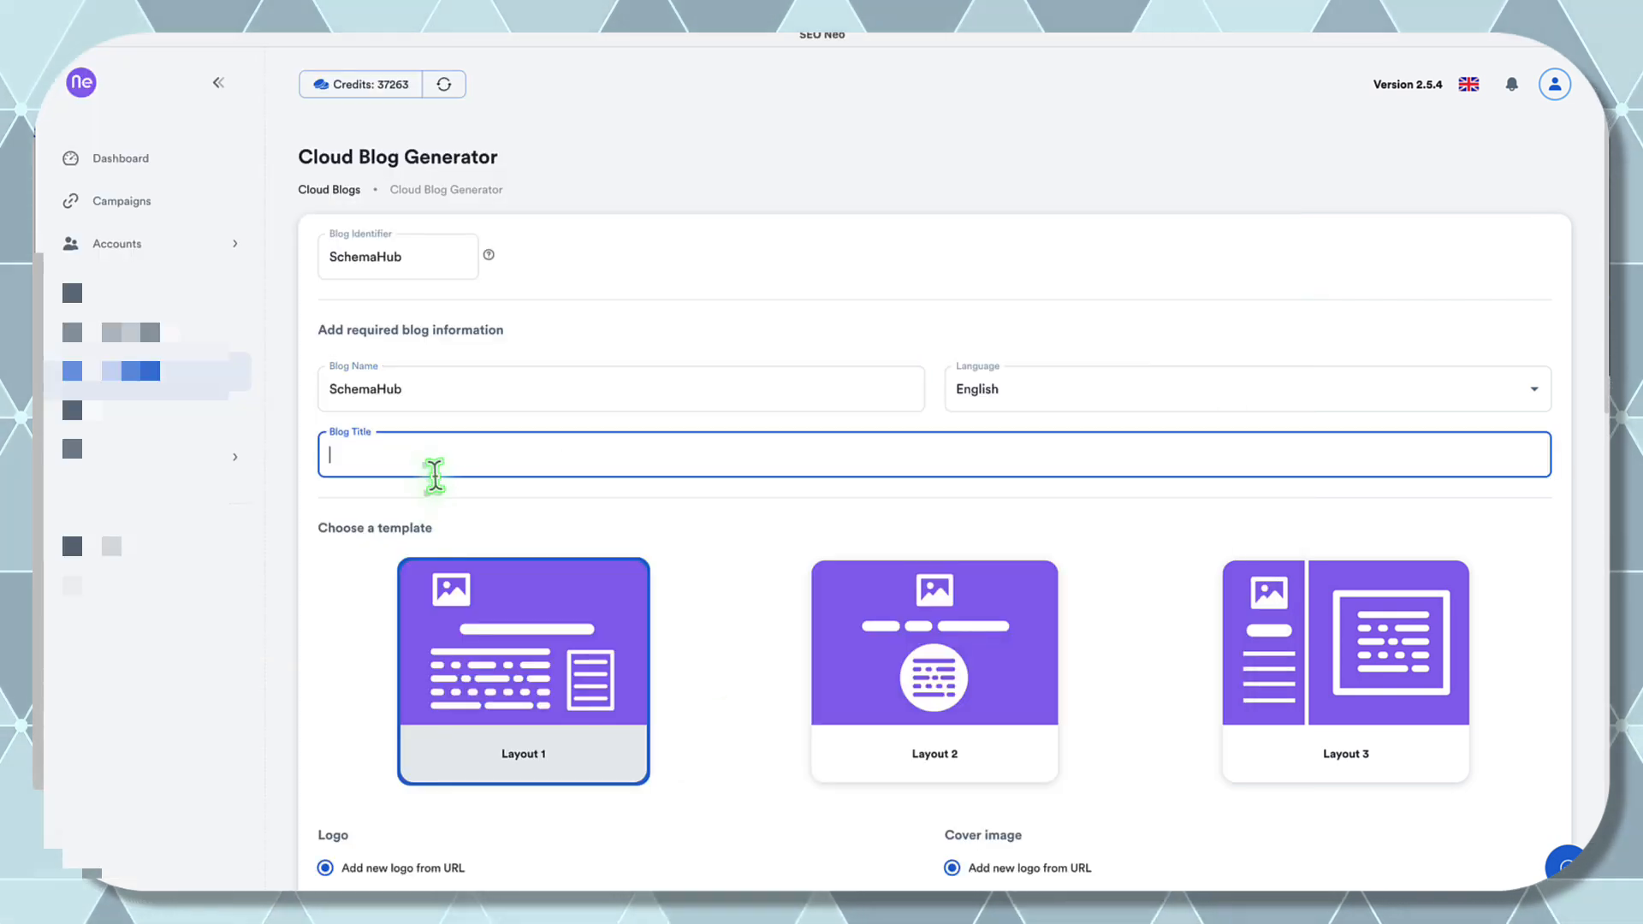
{"action": "key", "text": "ctrl+v"}
{"action": "left_click", "coordinate": [411, 257]}
{"action": "left_click_drag", "start_coordinate": [411, 257], "coordinate": [322, 255]}
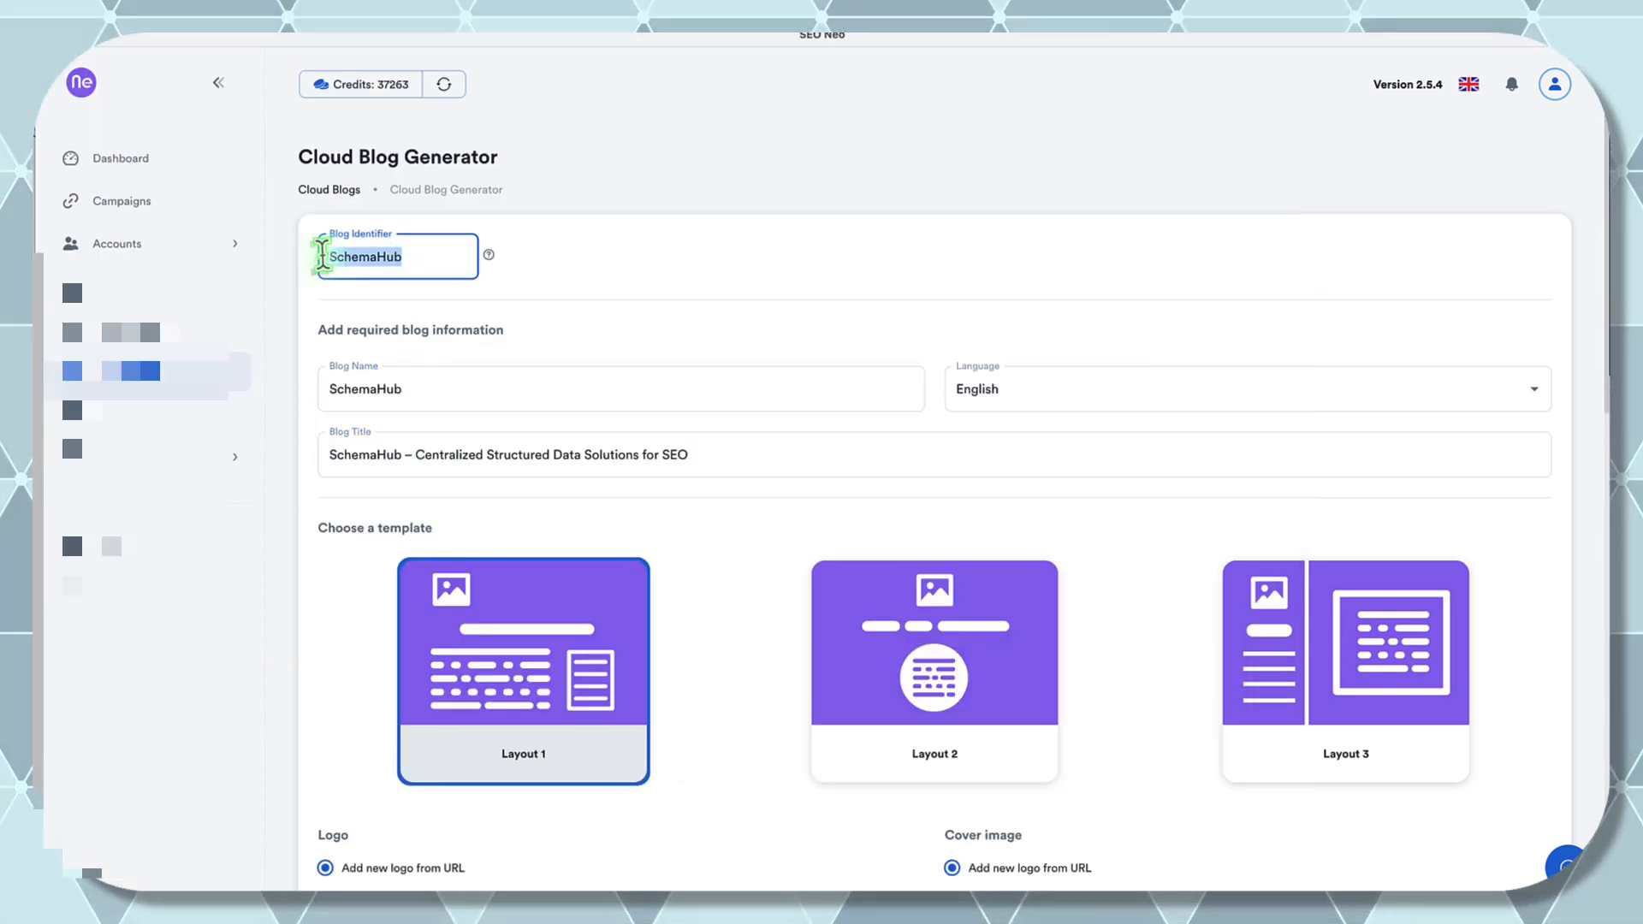
{"action": "left_click", "coordinate": [655, 278]}
- Choose the Layout 2 template and set both the logo and the cover image to be added from file
{"action": "scroll", "coordinate": [660, 415], "scroll_direction": "down", "scroll_amount": 4}
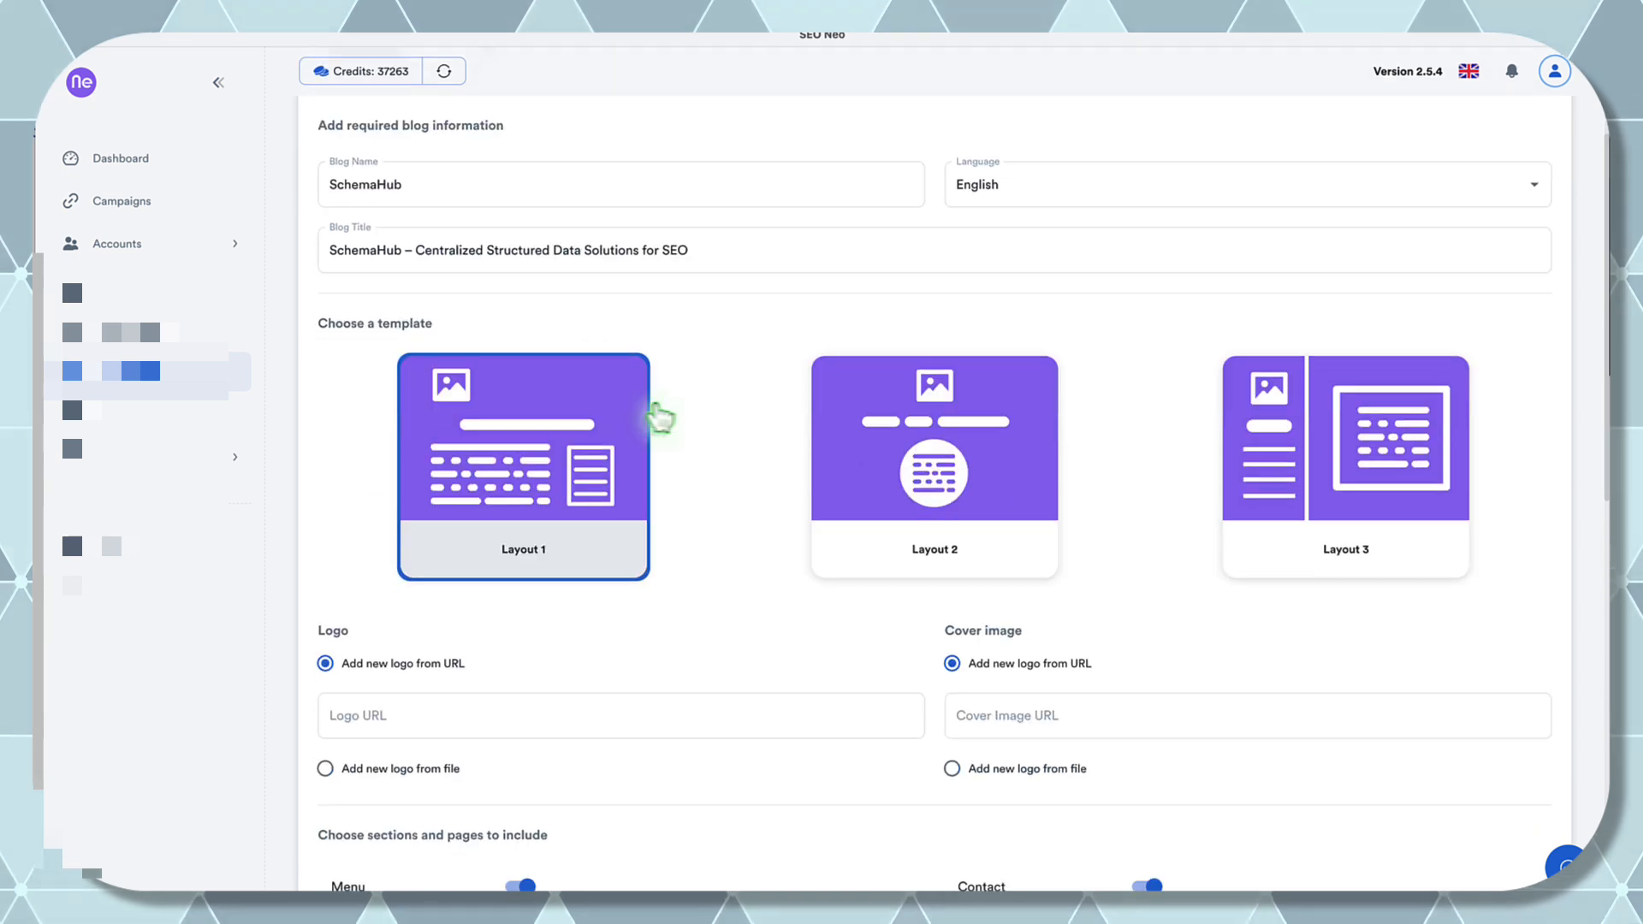
{"action": "left_click", "coordinate": [952, 399]}
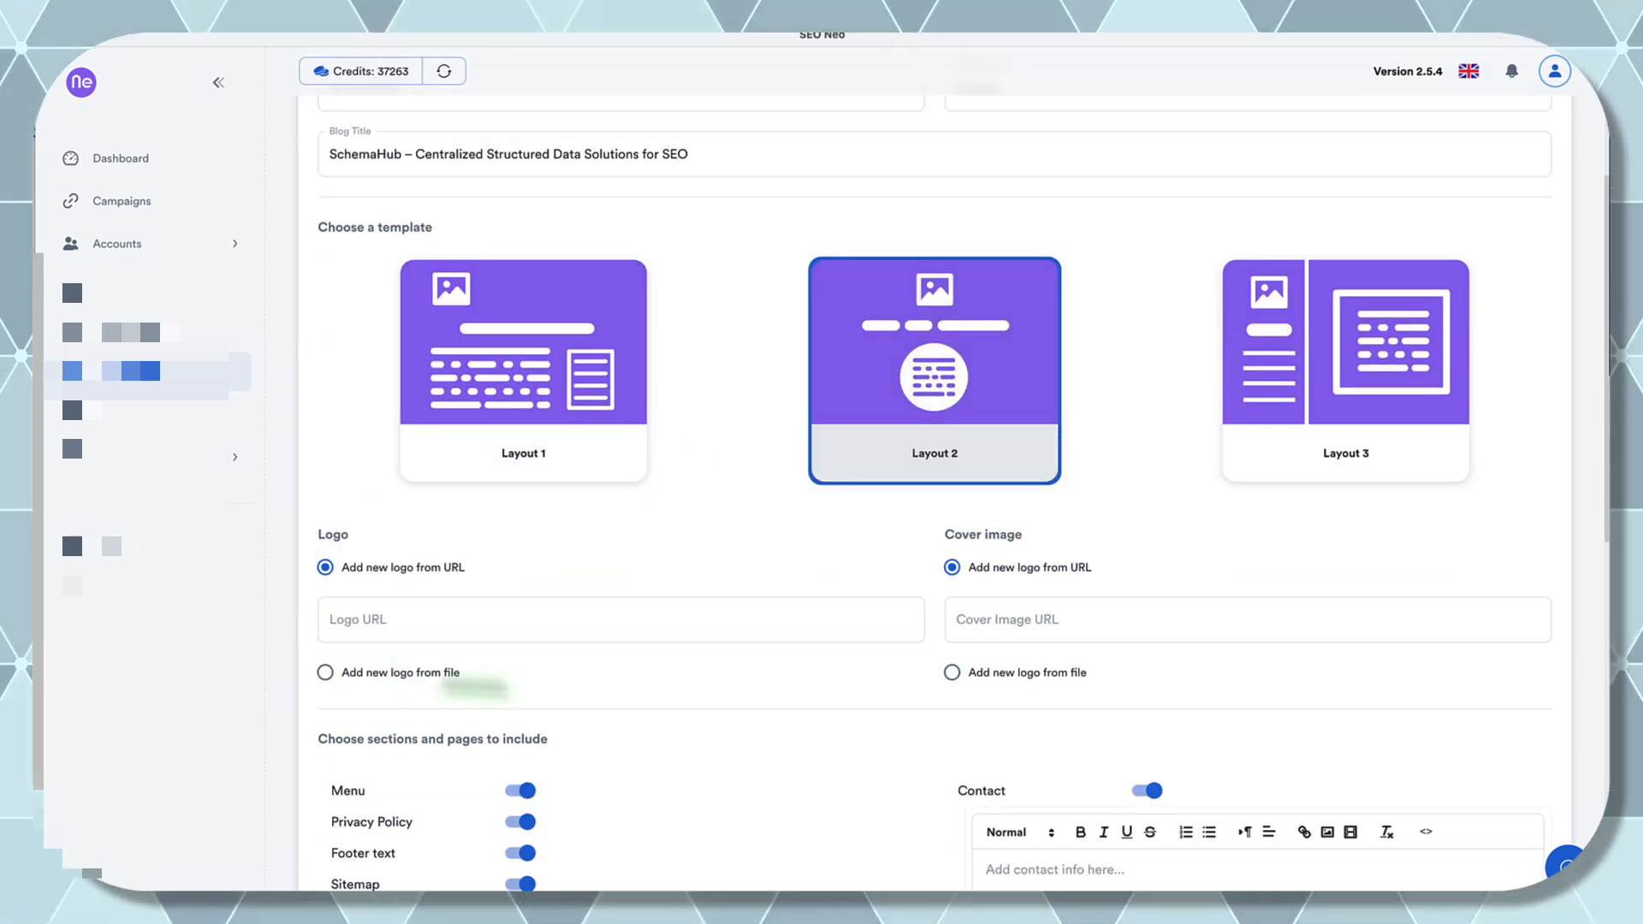
{"action": "left_click", "coordinate": [428, 673]}
{"action": "left_click", "coordinate": [962, 676]}
- Switch to ChatGPT and request a logo for the new site with the prompt "Ok, now a logo"
{"action": "left_click", "coordinate": [762, 909]}
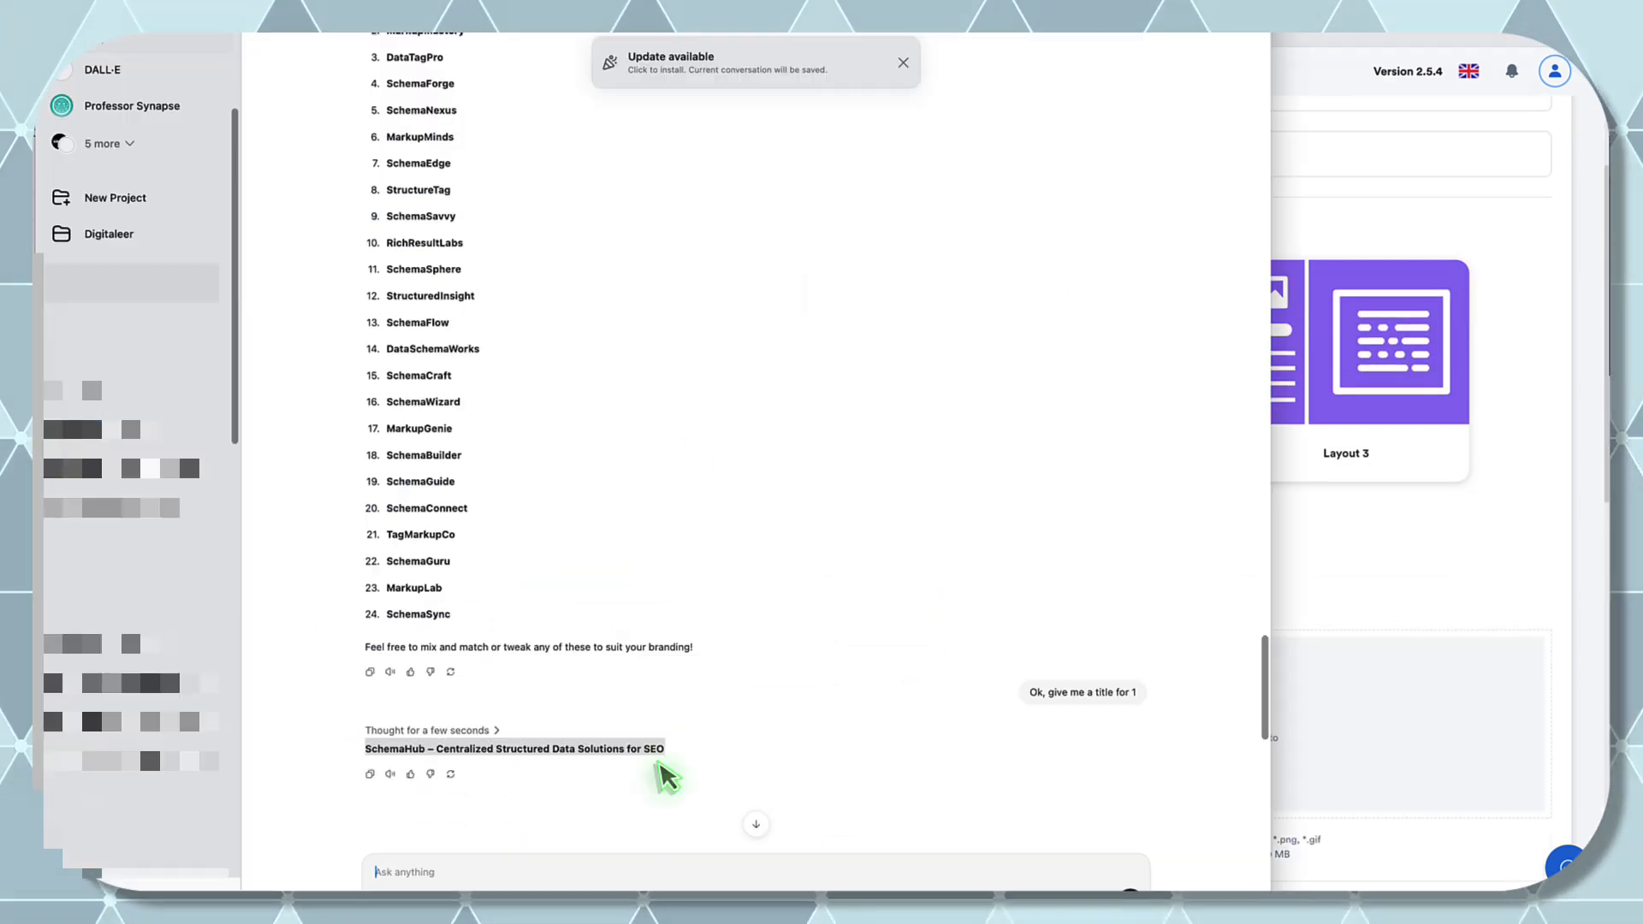
{"action": "scroll", "coordinate": [660, 779], "scroll_direction": "down", "scroll_amount": 3}
{"action": "type", "text": "Ok, n"}
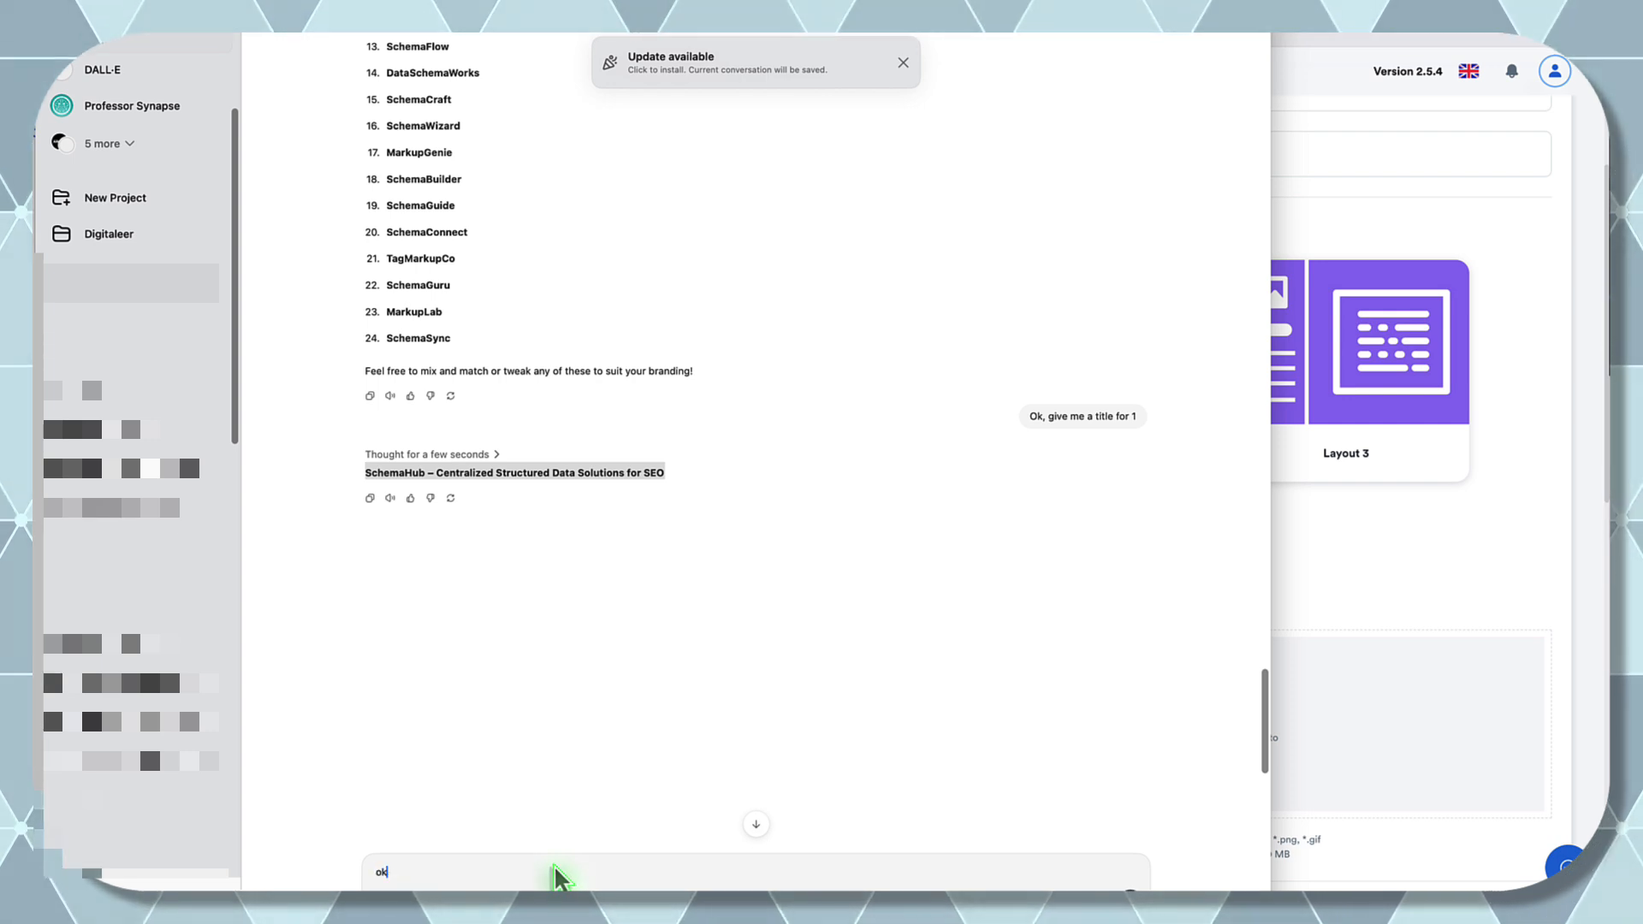
{"action": "type", "text": "ow"}
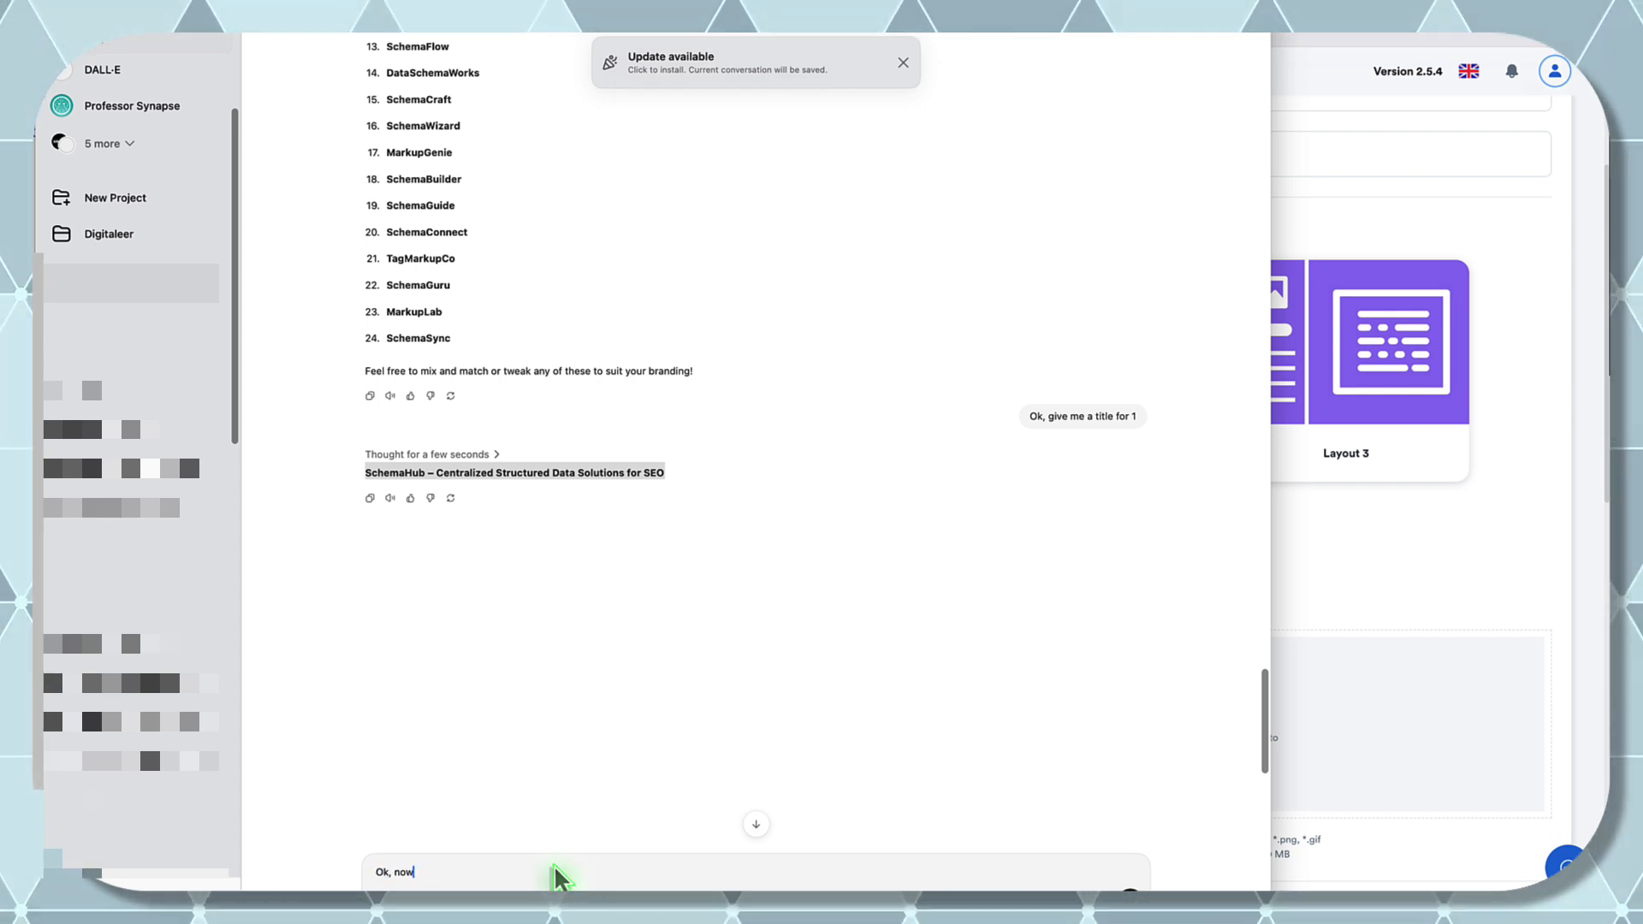
{"action": "type", "text": " a tagline"}
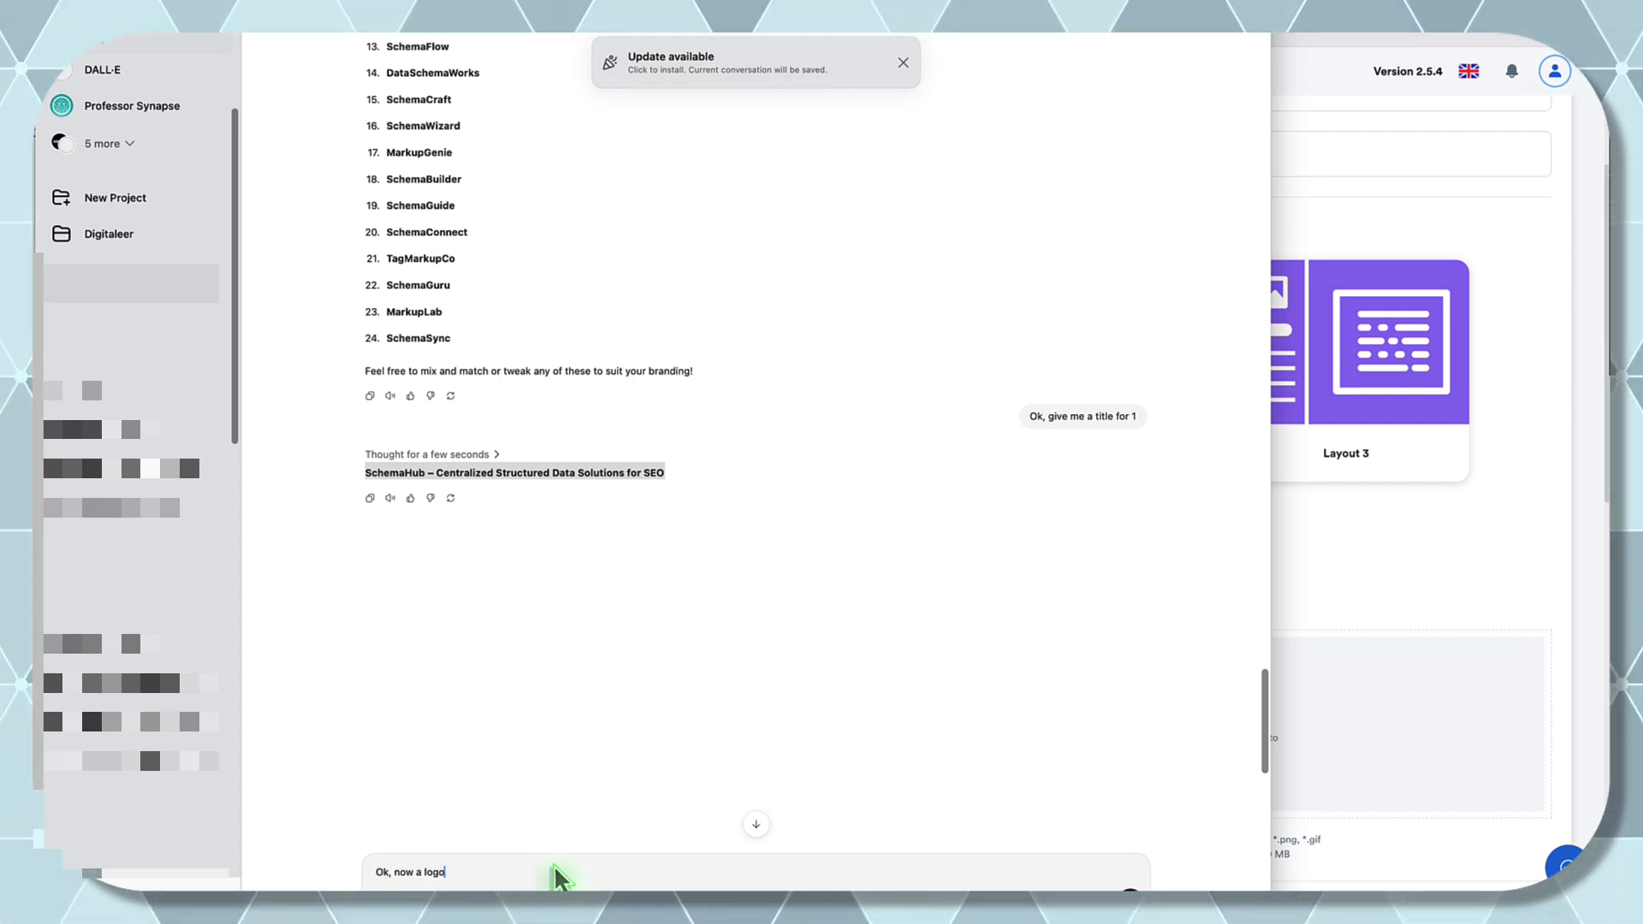
{"action": "key", "text": "Return"}
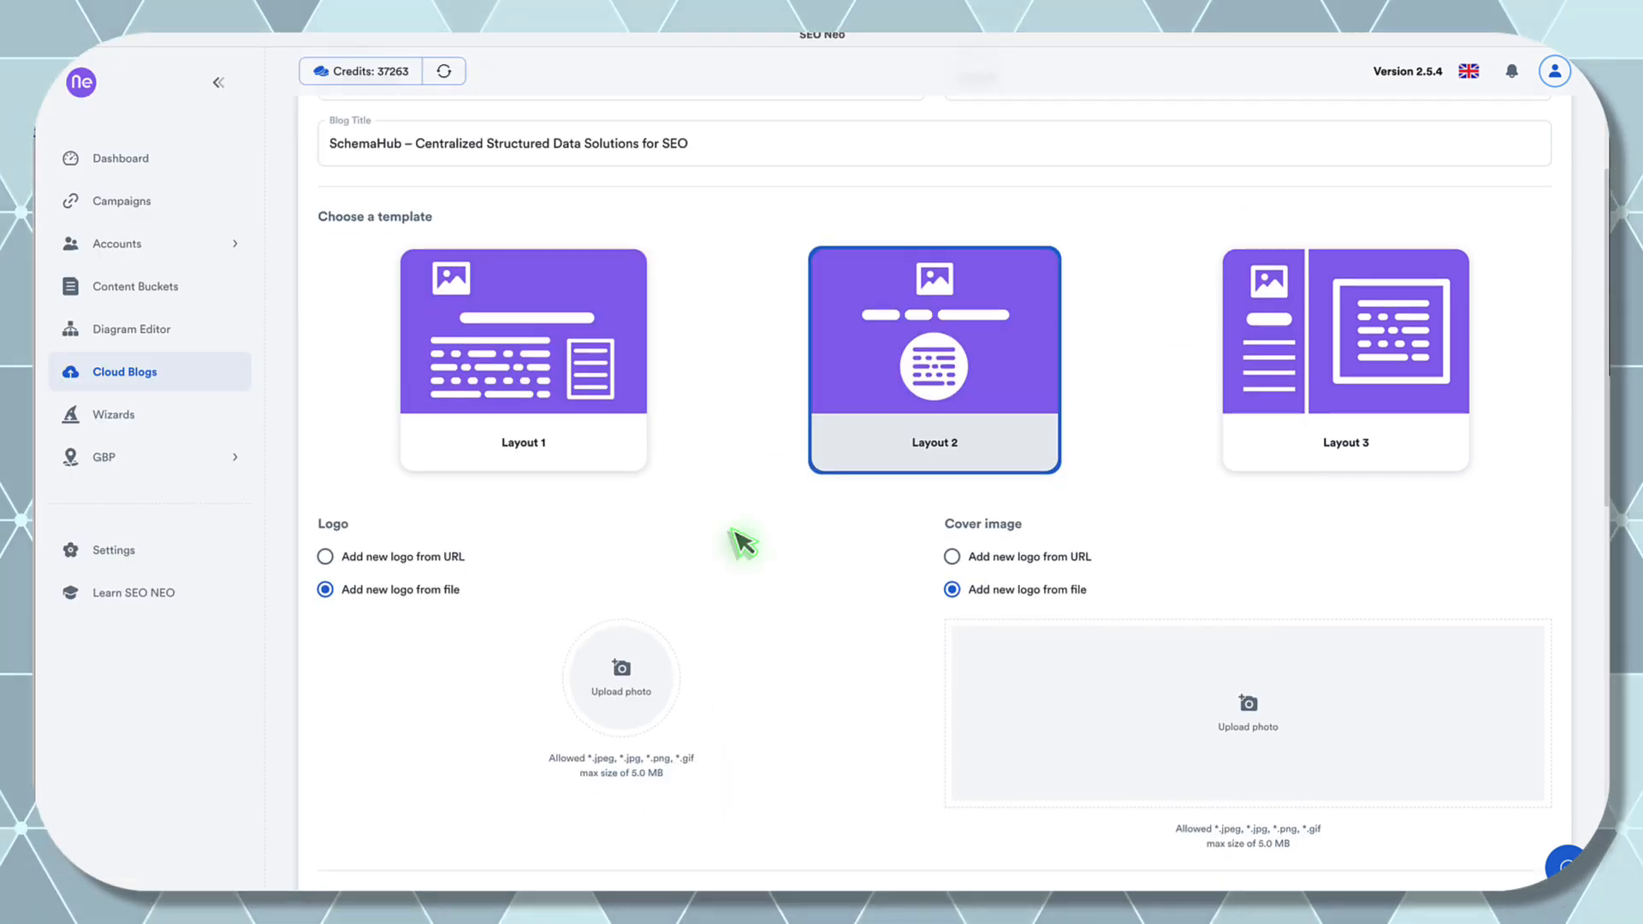
{"action": "scroll", "coordinate": [735, 539], "scroll_direction": "down", "scroll_amount": 5}
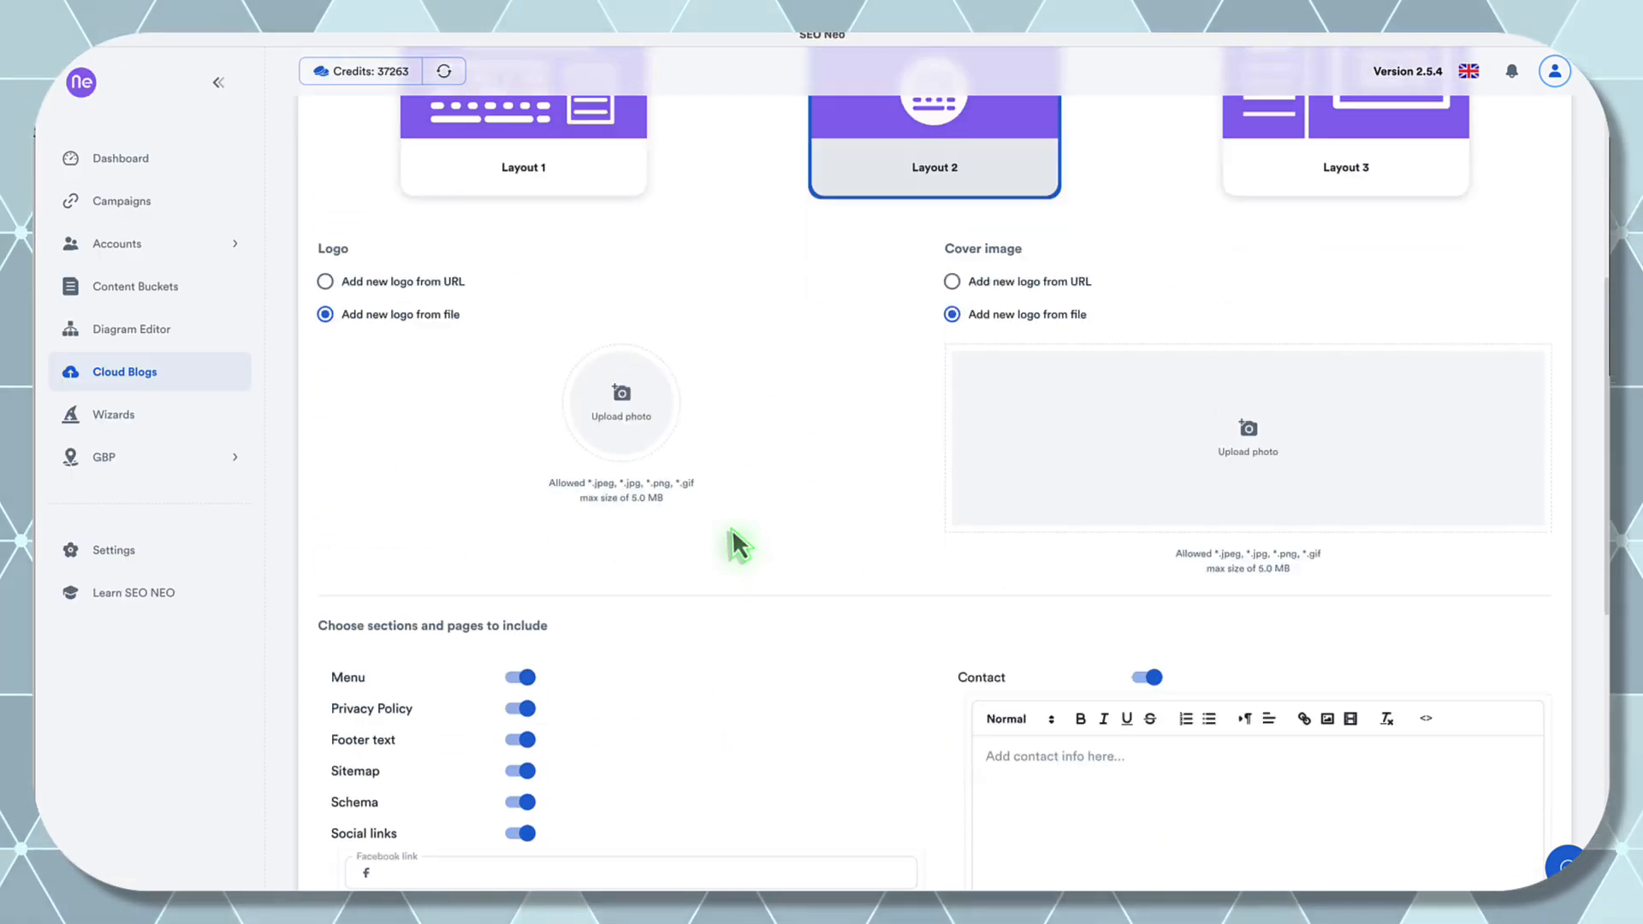
{"action": "scroll", "coordinate": [733, 546], "scroll_direction": "down", "scroll_amount": 4}
{"action": "left_click", "coordinate": [648, 399]}
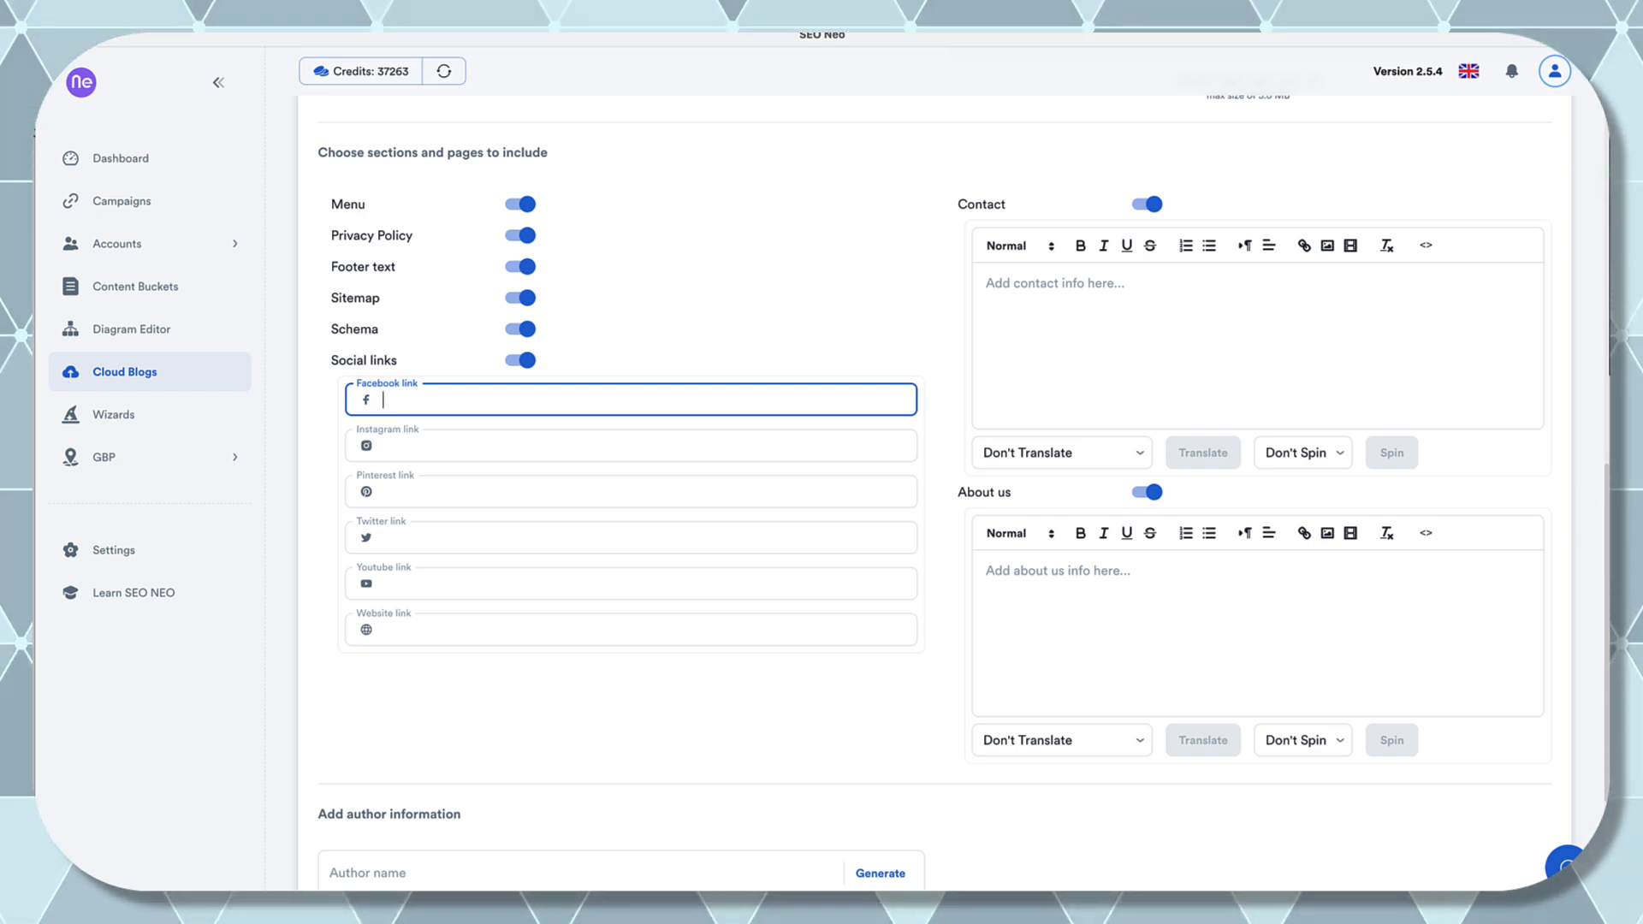
{"action": "key", "text": "ctrl+v"}
{"action": "left_click", "coordinate": [814, 446]}
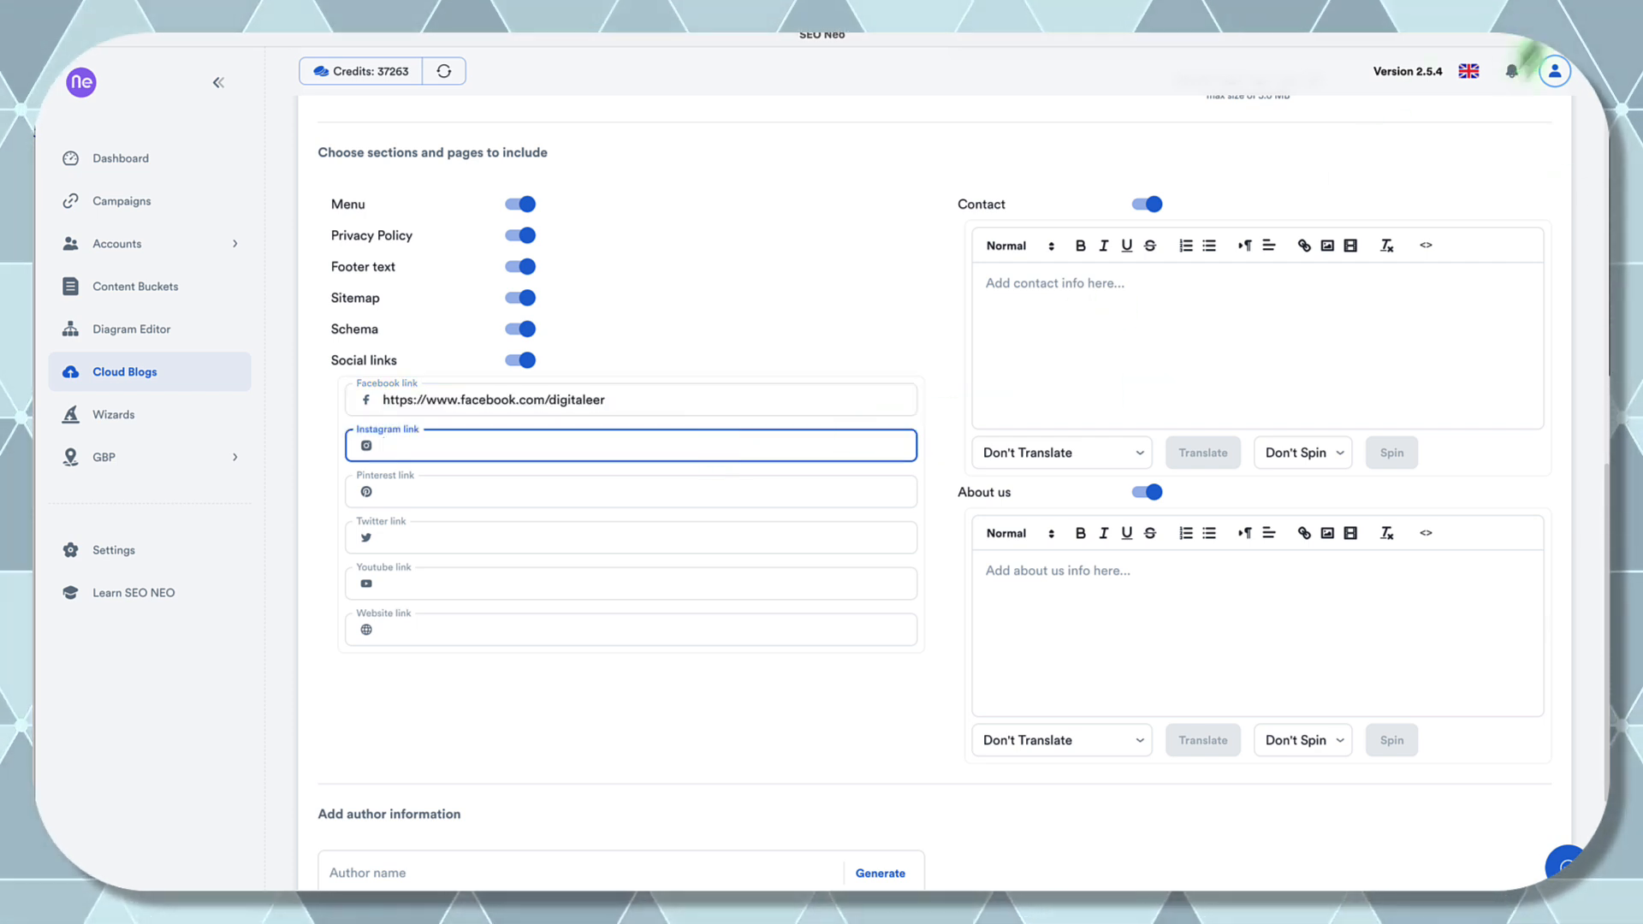
{"action": "scroll", "coordinate": [935, 457], "scroll_direction": "up", "scroll_amount": 1}
{"action": "key", "text": "ctrl+v"}
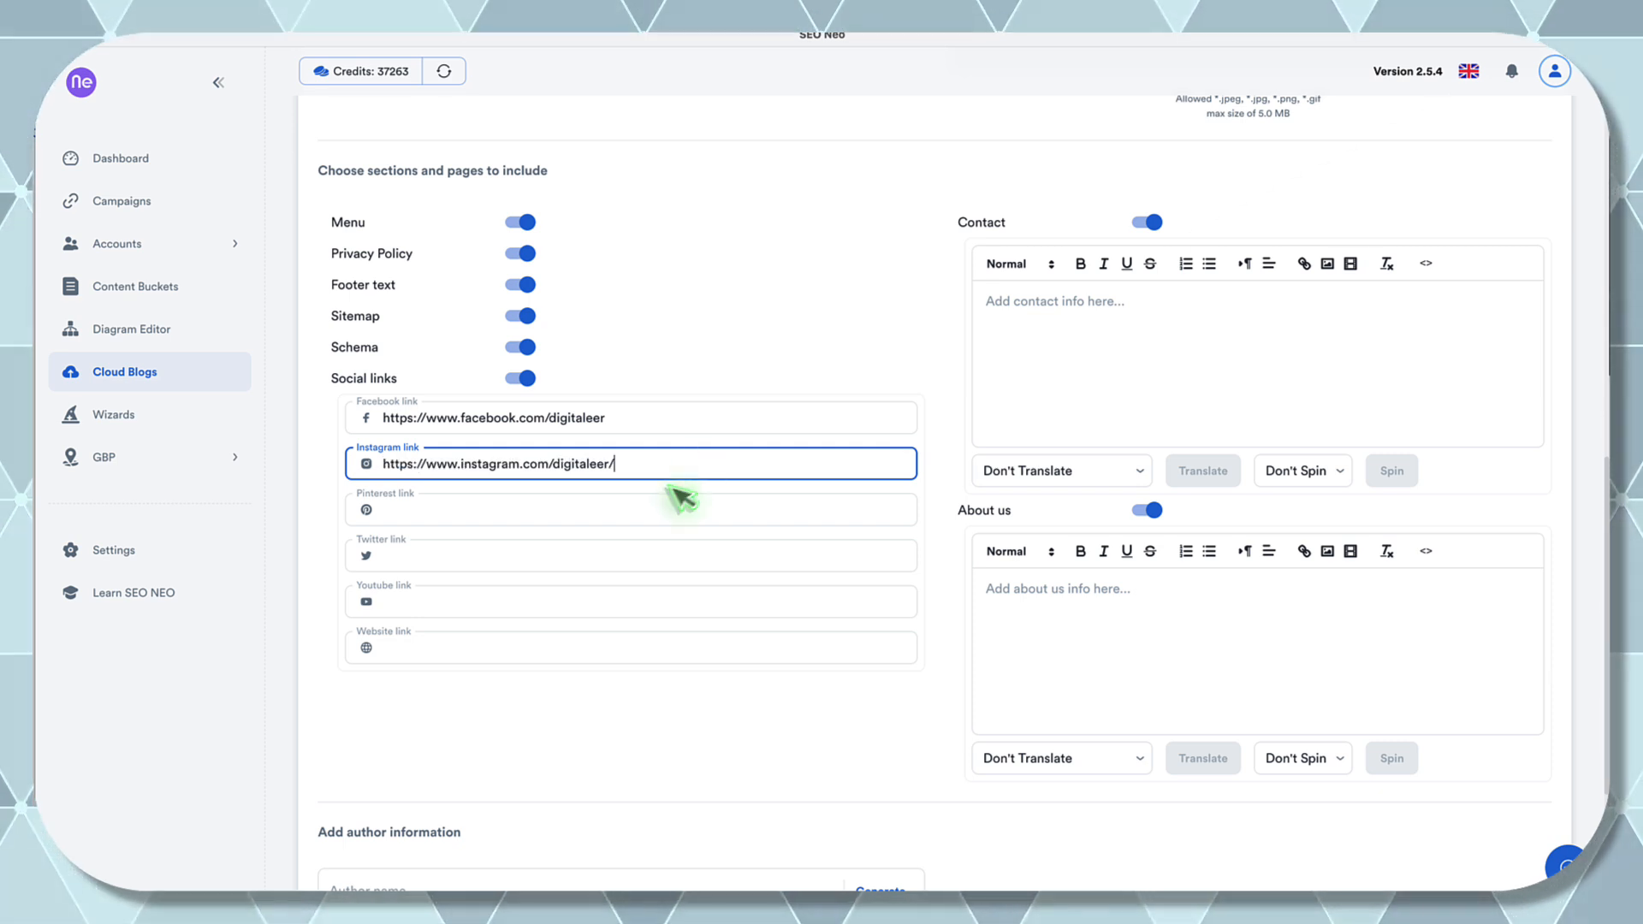
{"action": "left_click", "coordinate": [678, 504]}
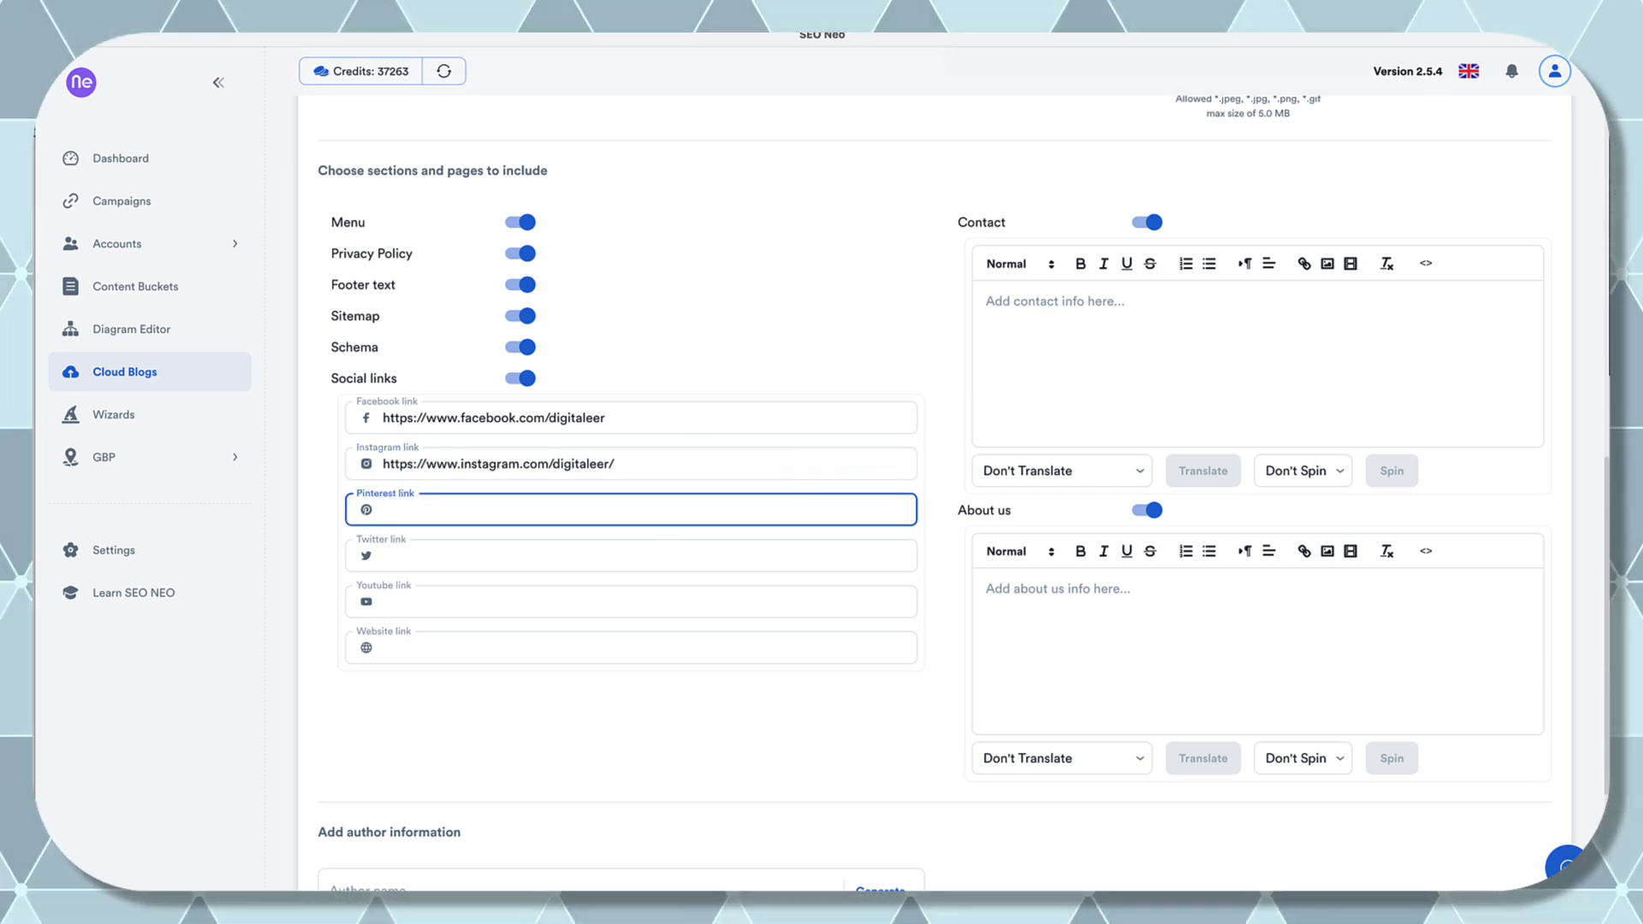
{"action": "key", "text": "ctrl+v"}
{"action": "left_click", "coordinate": [689, 553]}
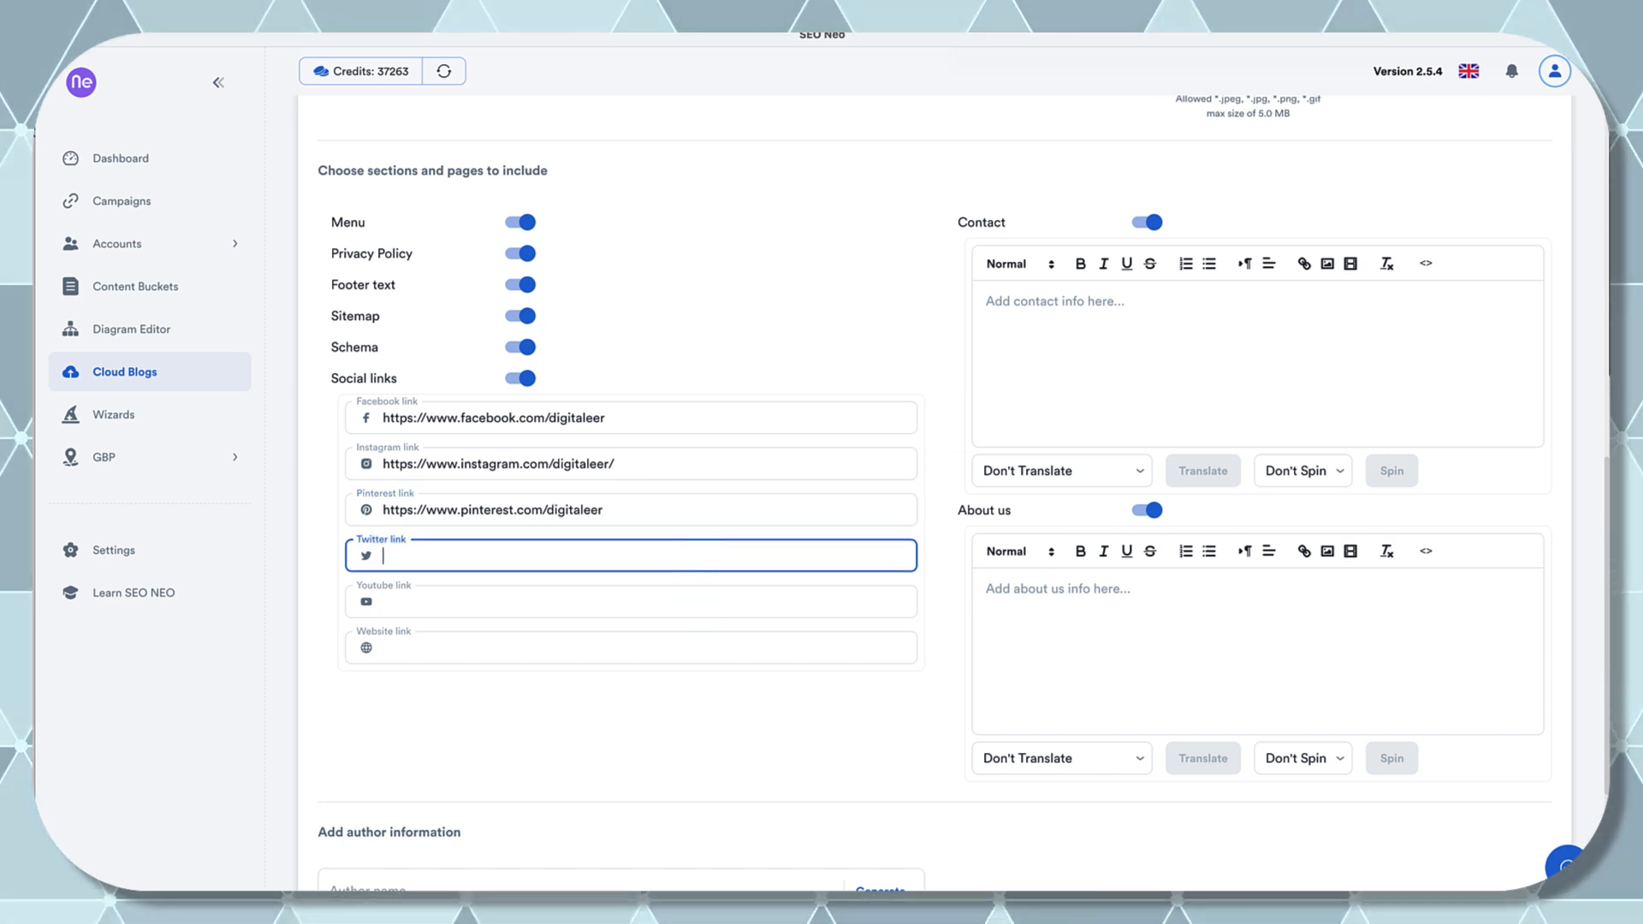
{"action": "key", "text": "ctrl+v"}
{"action": "left_click", "coordinate": [551, 607]}
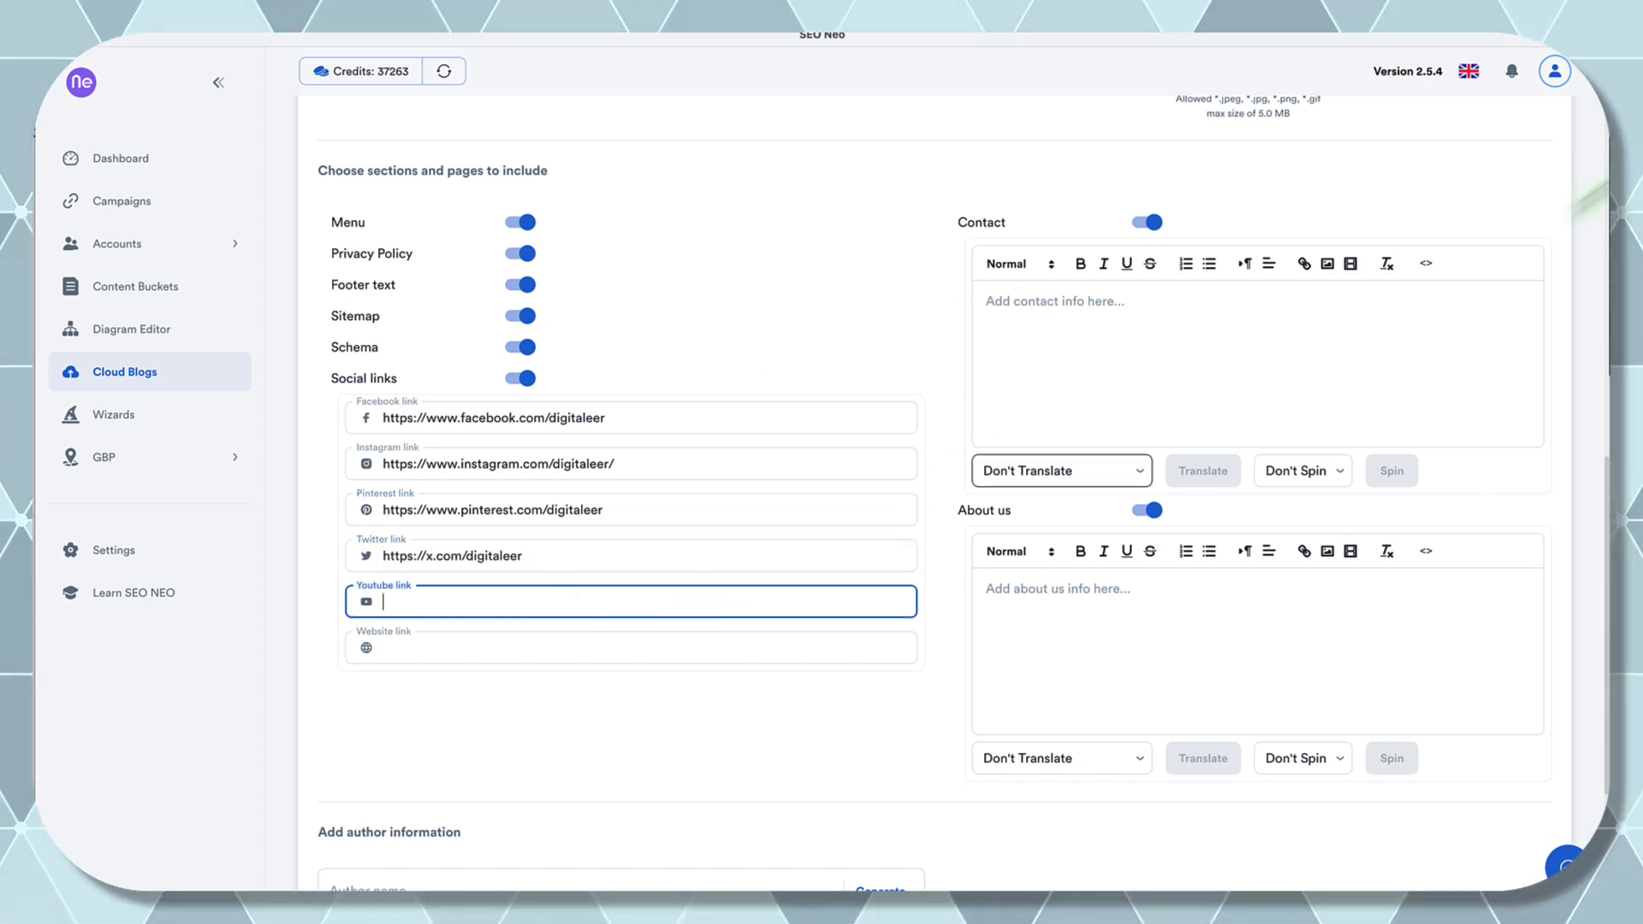
{"action": "key", "text": "ctrl+v"}
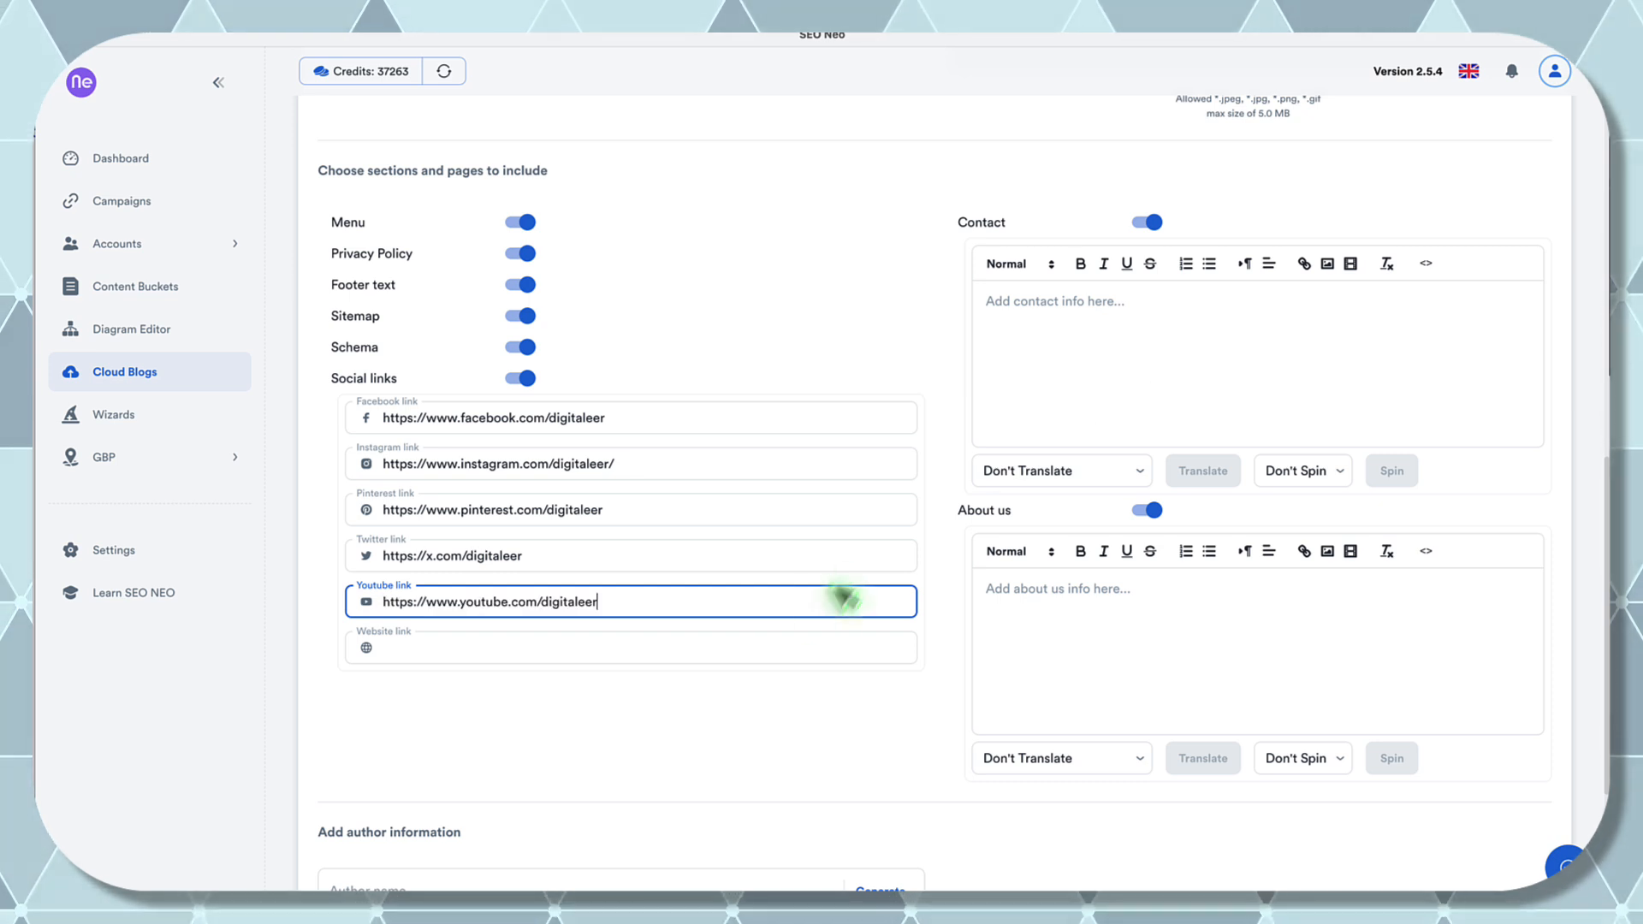
{"action": "left_click", "coordinate": [840, 648]}
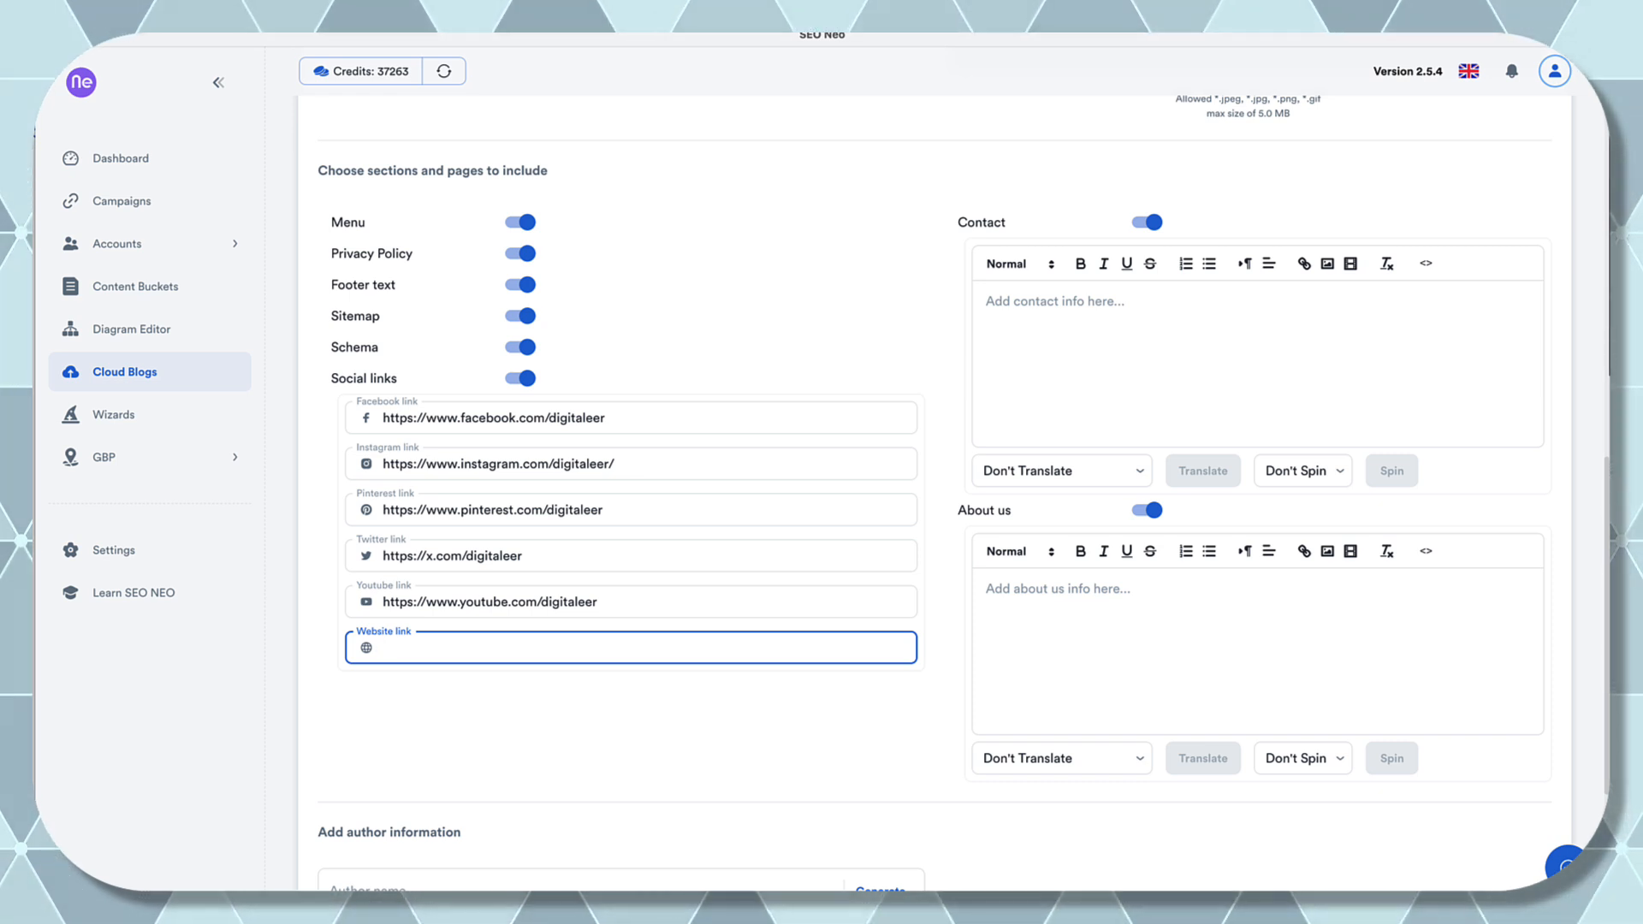
{"action": "key", "text": "ctrl+v"}
{"action": "left_click", "coordinate": [735, 748]}
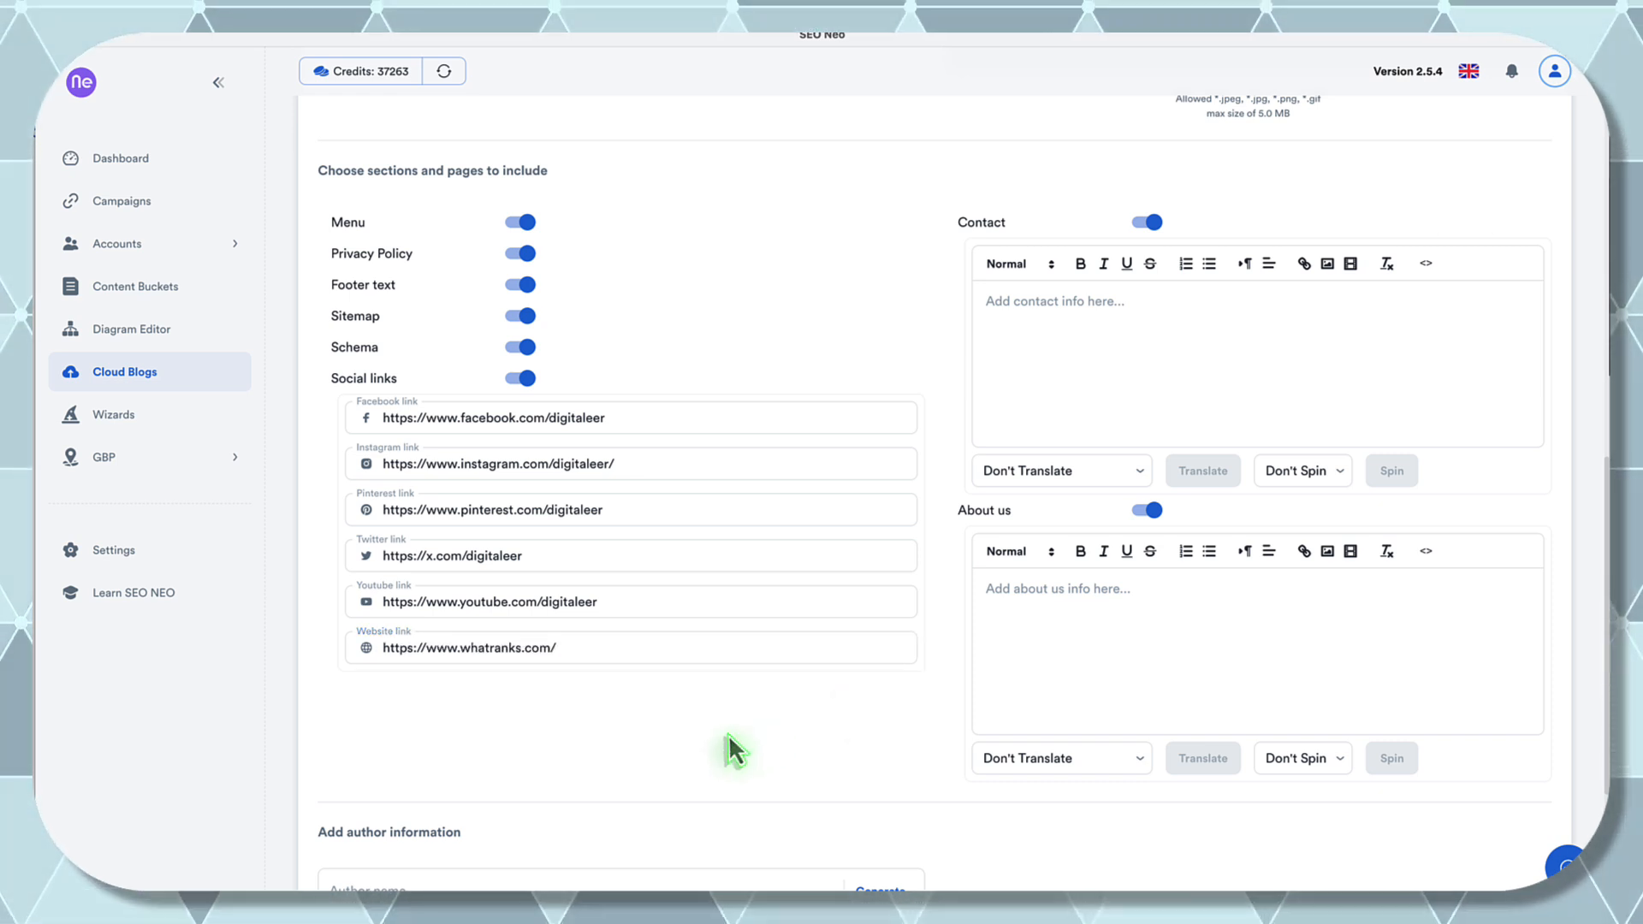
- Enter the author's full name and paste the prepared author bio in the author information
{"action": "scroll", "coordinate": [728, 735], "scroll_direction": "down", "scroll_amount": 3}
{"action": "left_click", "coordinate": [594, 620]}
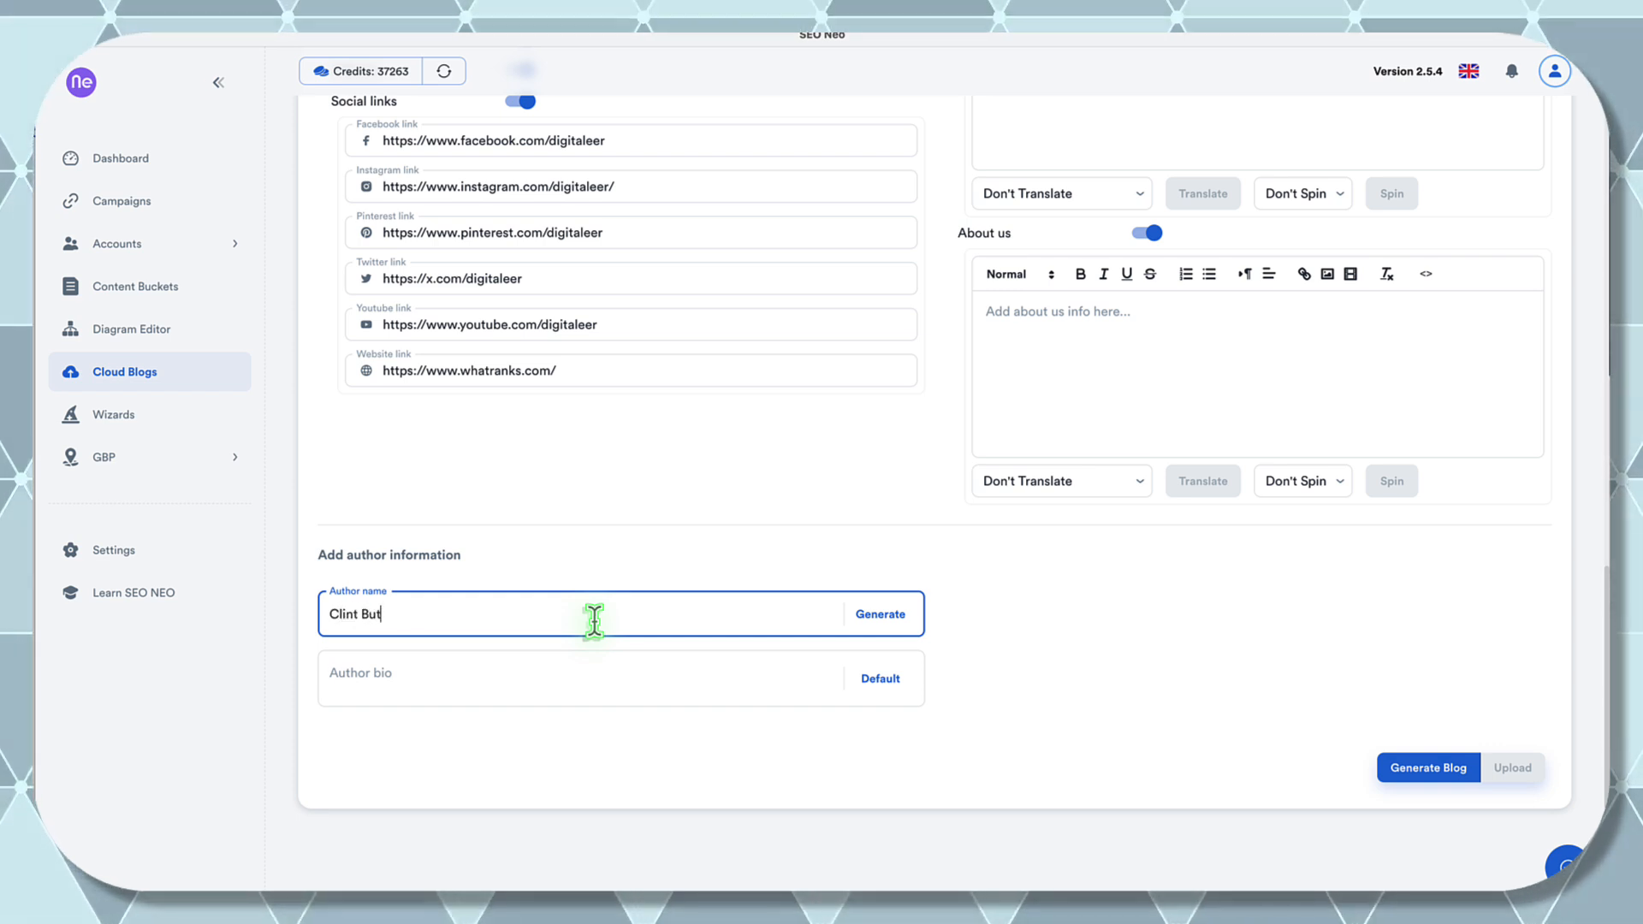
{"action": "type", "text": "Clint Butler"}
{"action": "left_click", "coordinate": [597, 679]}
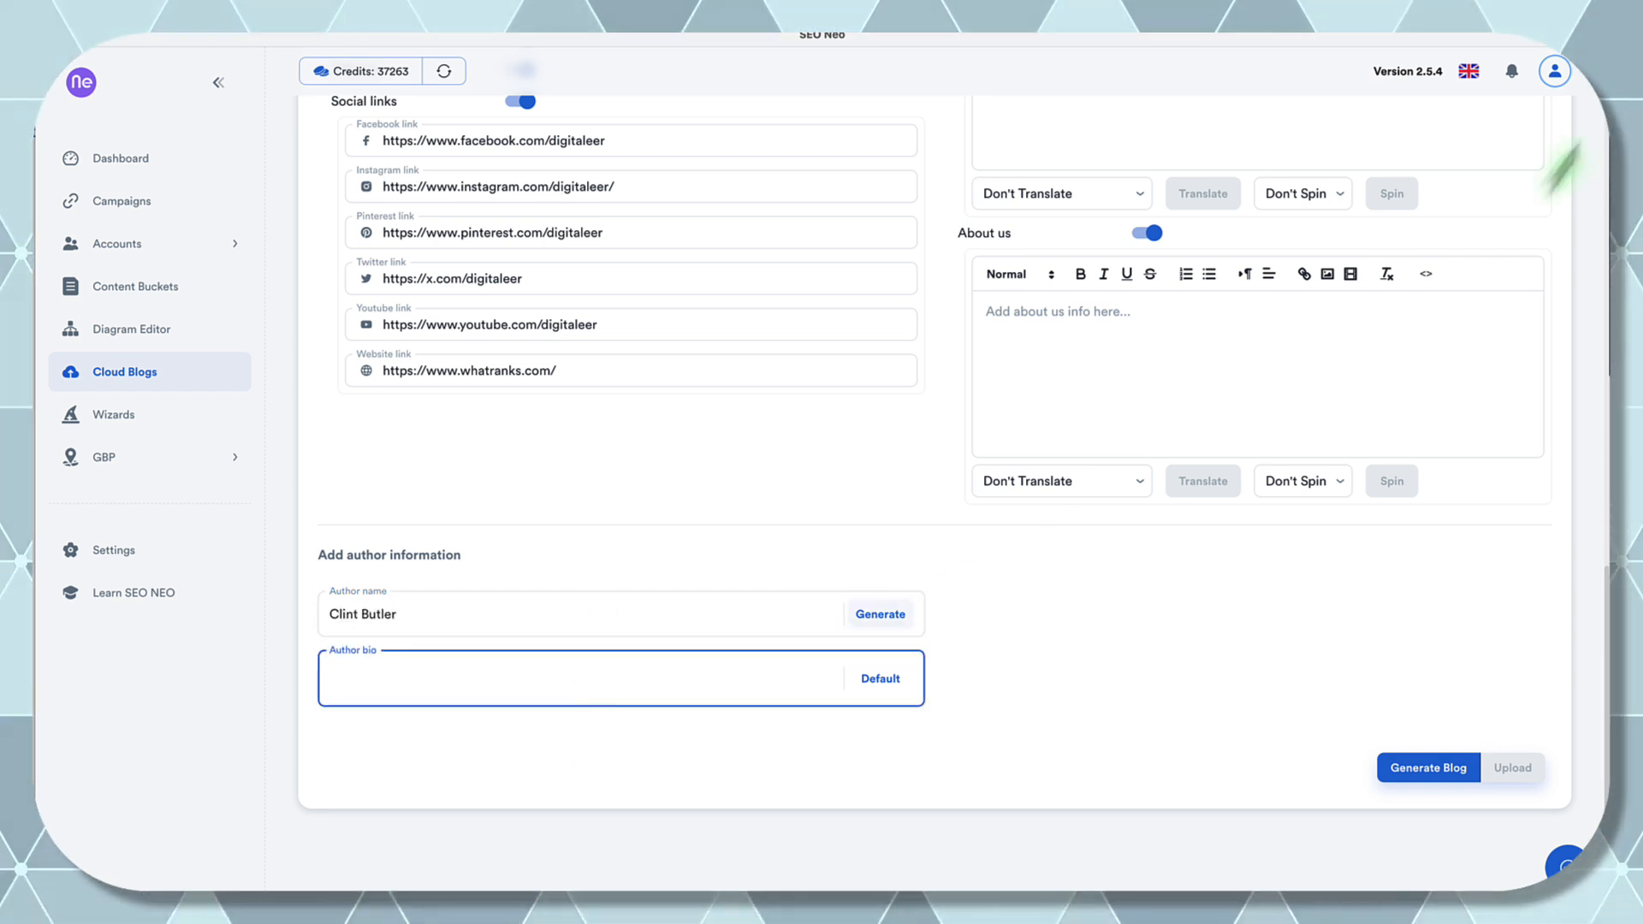
{"action": "key", "text": "ctrl+v"}
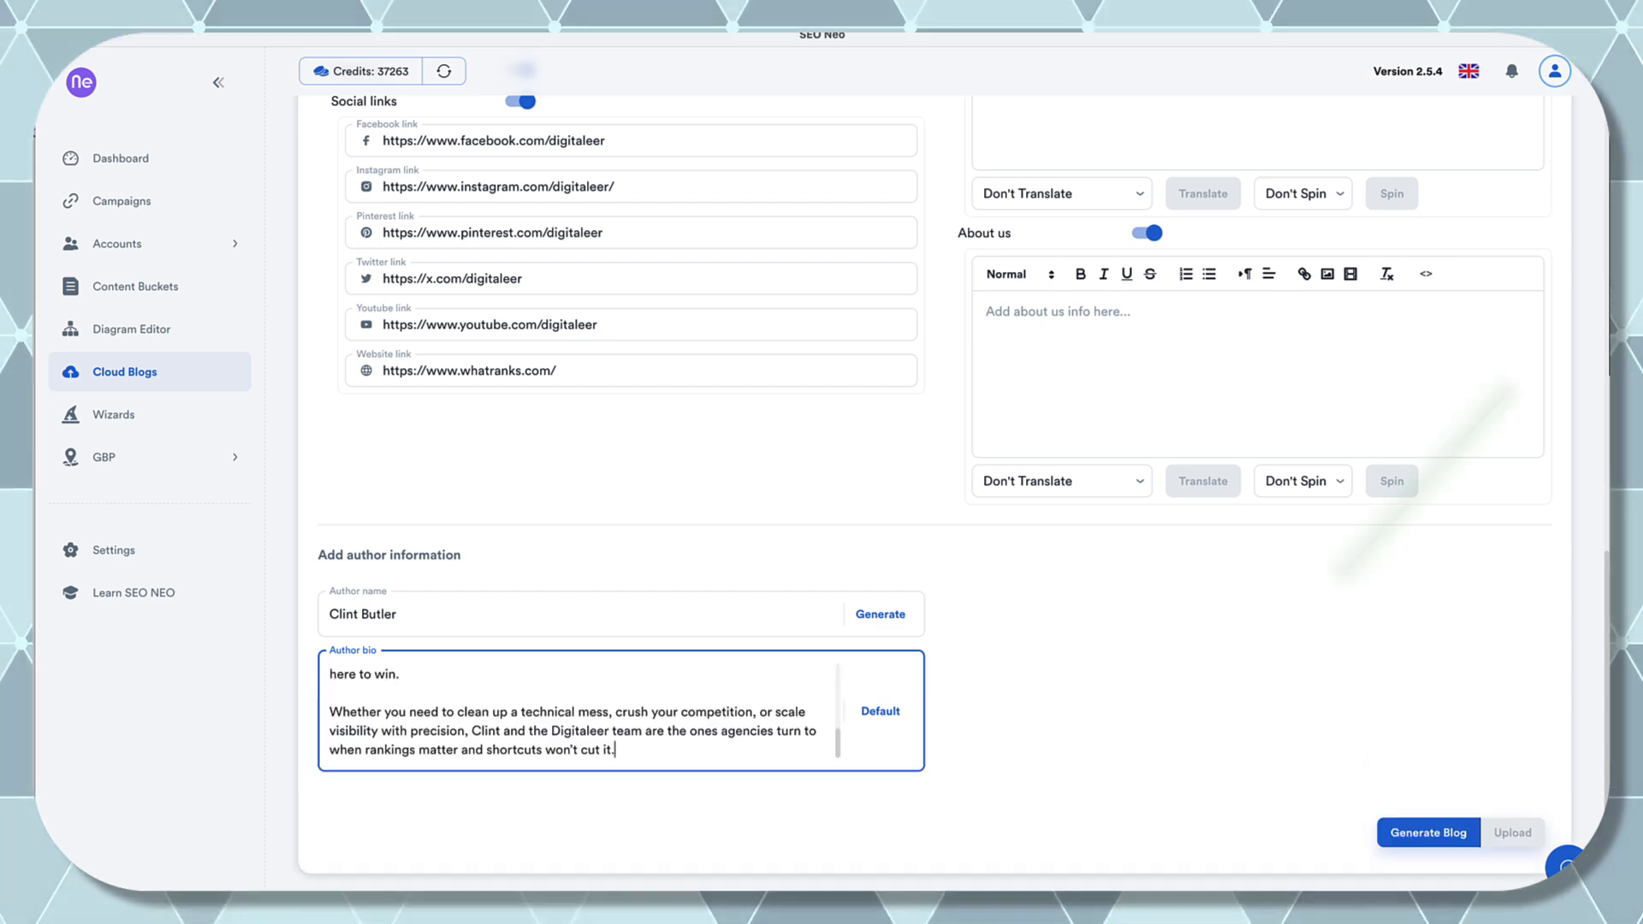
- Switch to ChatGPT and save the generated SchemaHub logo to the Downloads folder as SchemaHub.png
{"action": "scroll", "coordinate": [1253, 651], "scroll_direction": "up", "scroll_amount": 3}
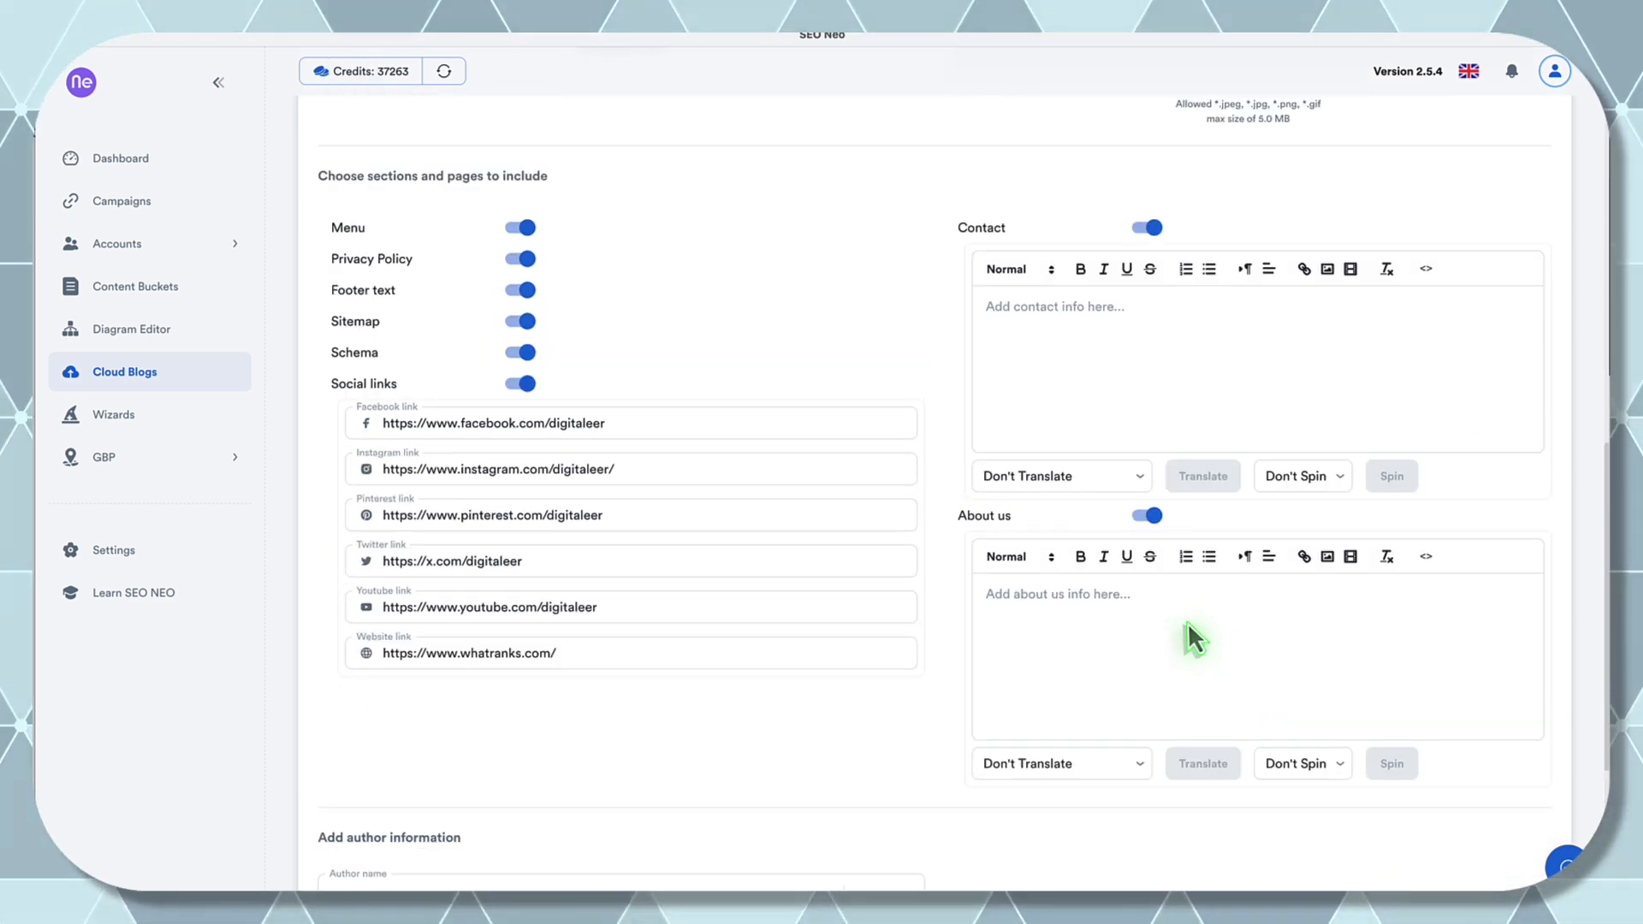
{"action": "scroll", "coordinate": [1188, 623], "scroll_direction": "up", "scroll_amount": 4}
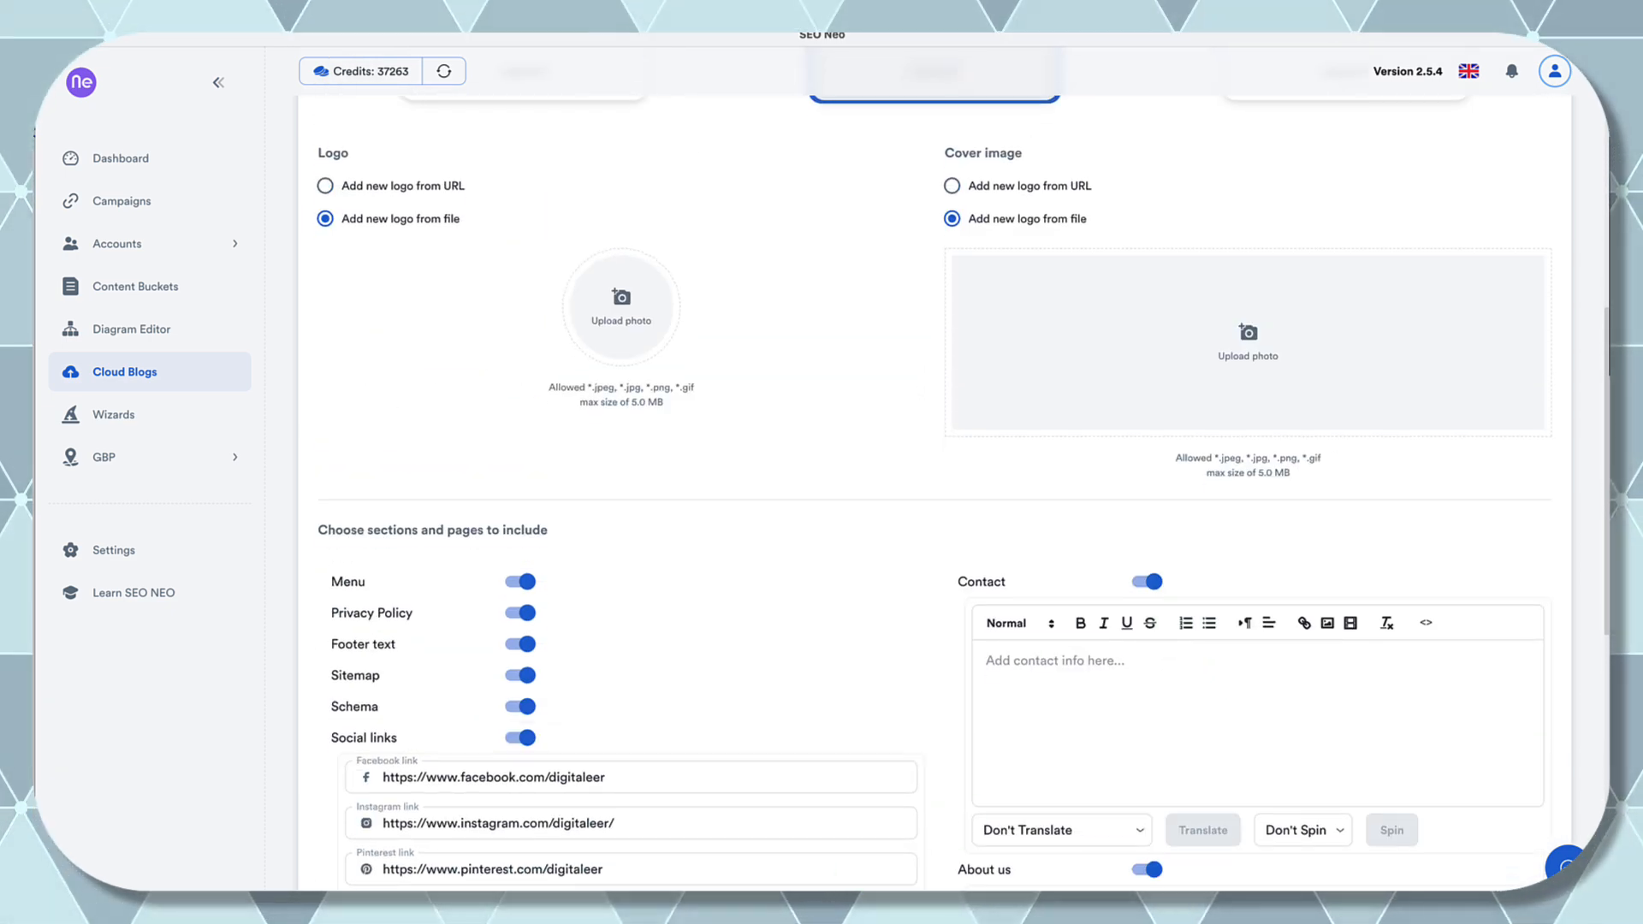
{"action": "left_click", "coordinate": [860, 903]}
{"action": "right_click", "coordinate": [495, 343]}
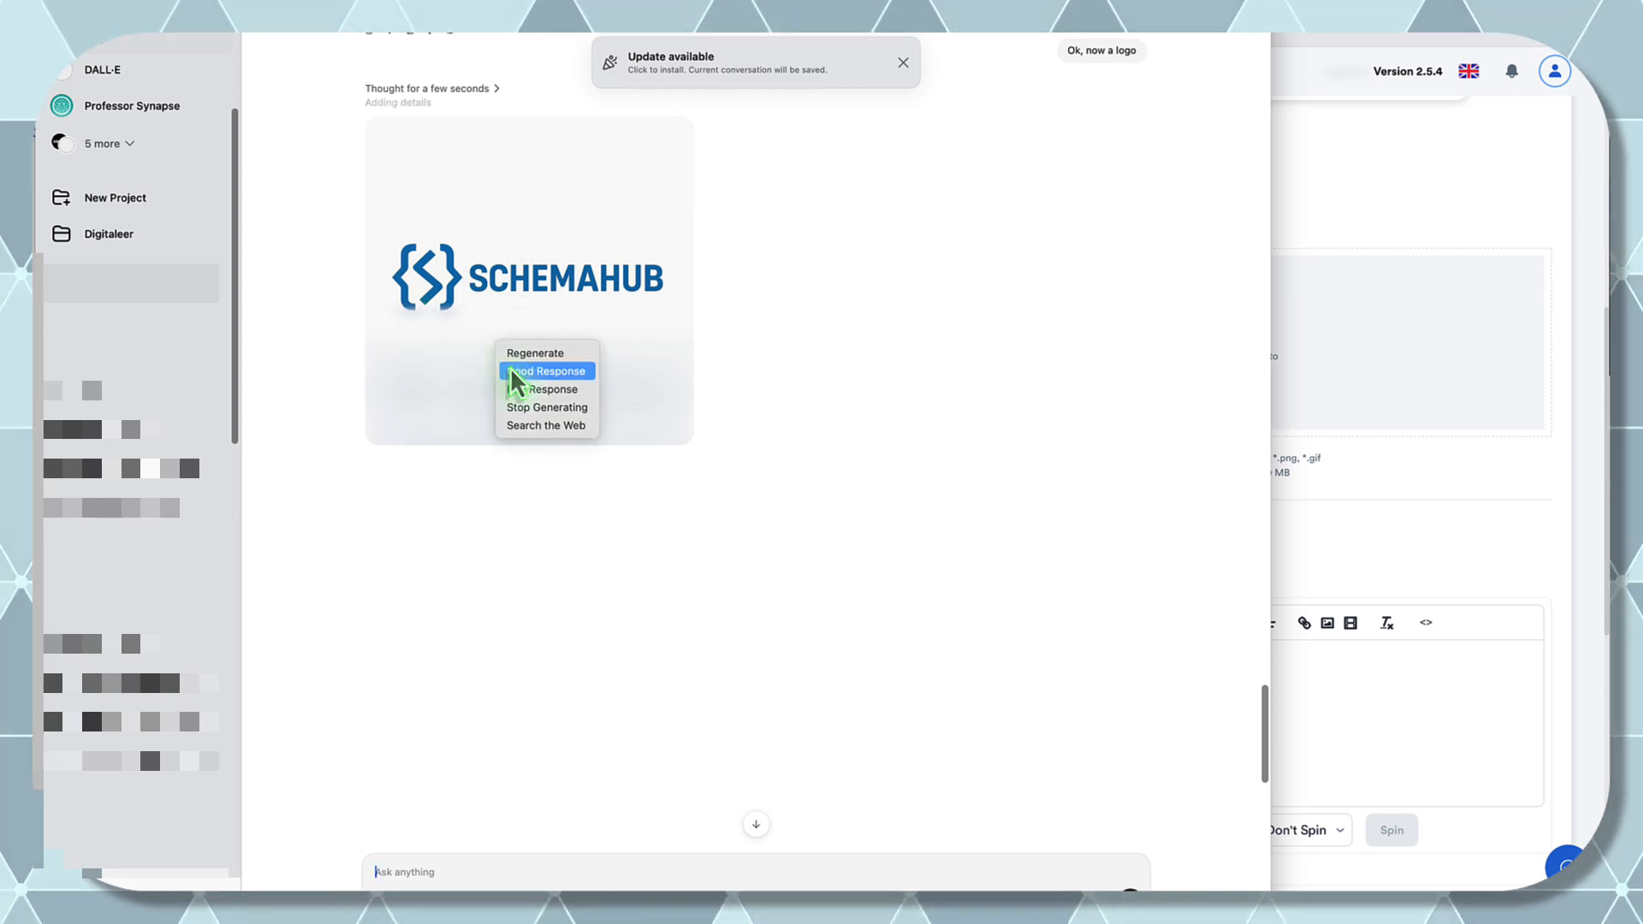
{"action": "left_click", "coordinate": [504, 283]}
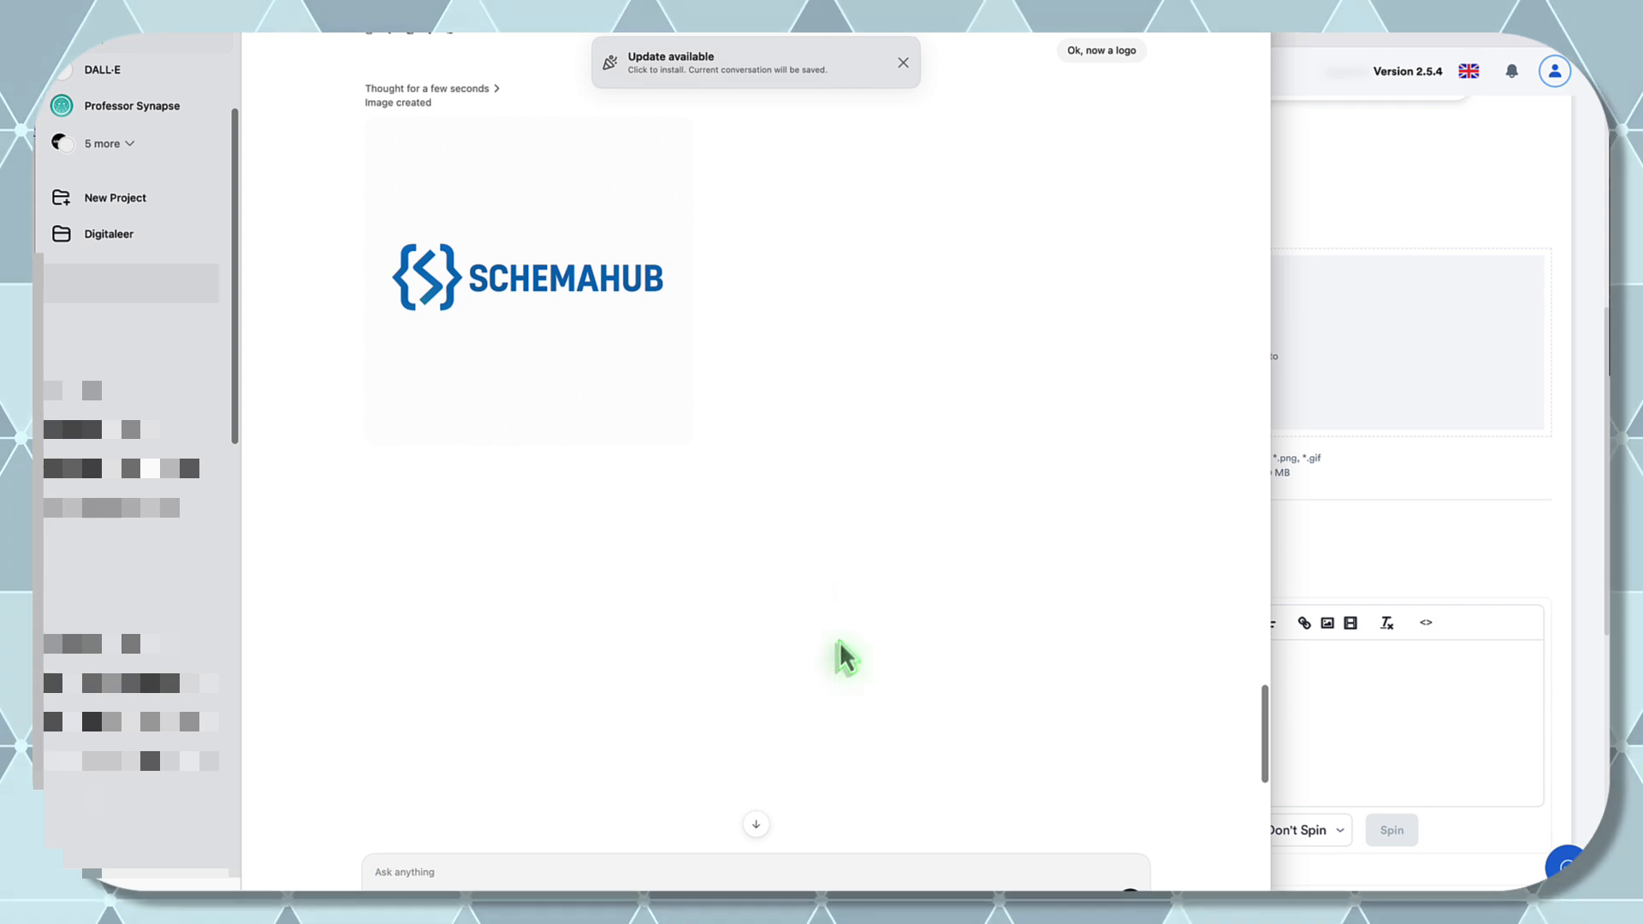
{"action": "scroll", "coordinate": [839, 642], "scroll_direction": "up", "scroll_amount": 5}
{"action": "scroll", "coordinate": [839, 642], "scroll_direction": "down", "scroll_amount": 5}
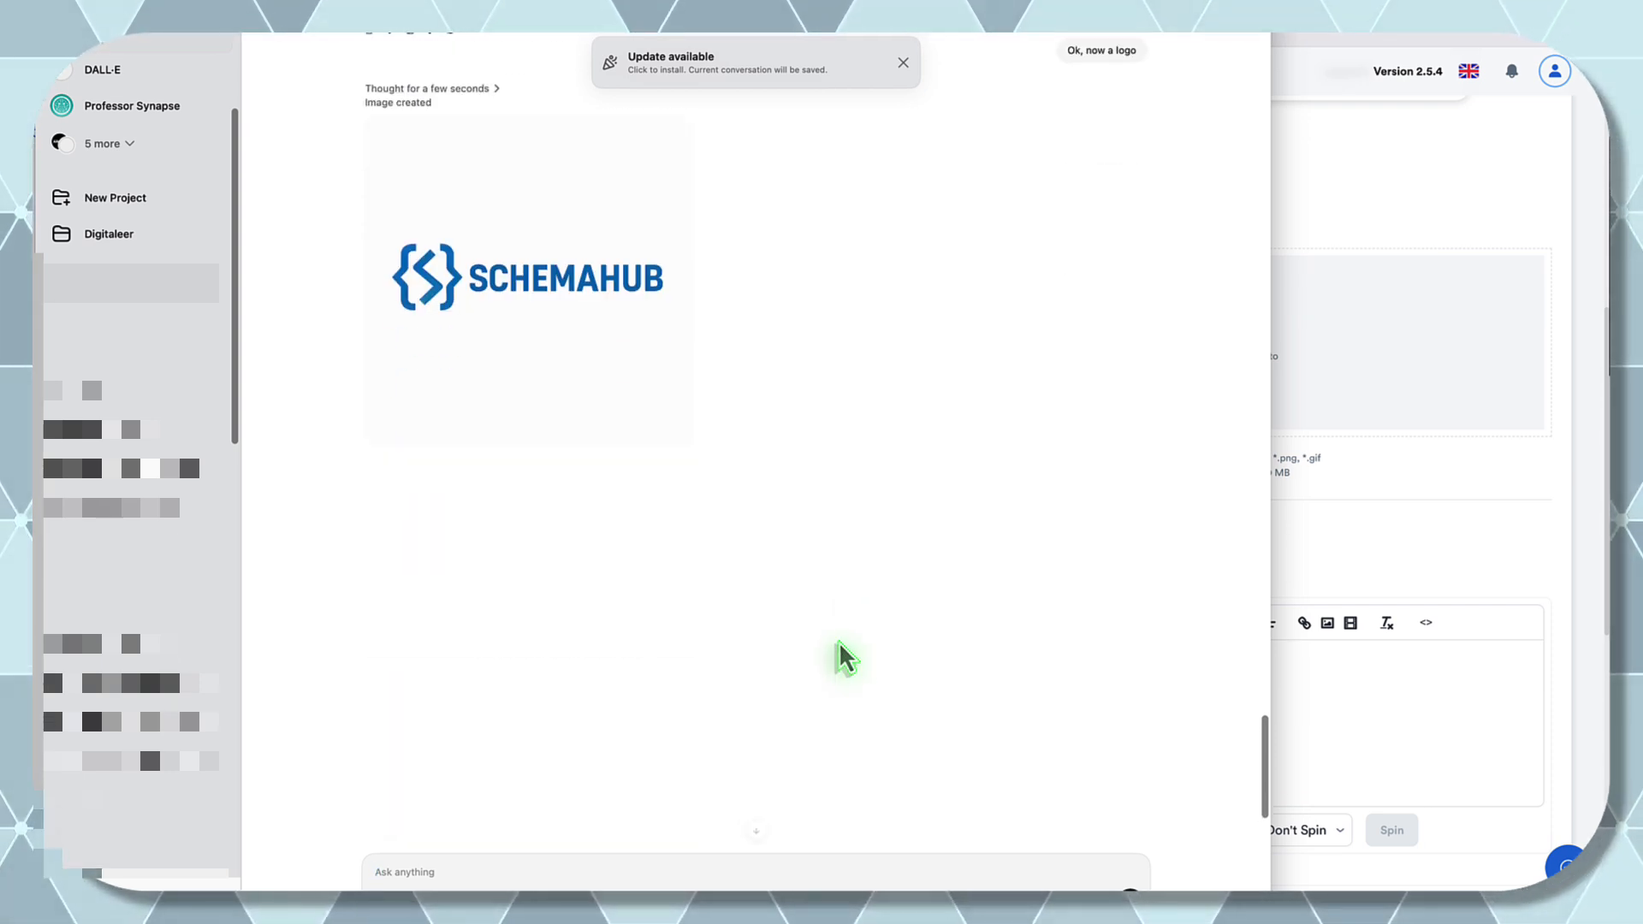
{"action": "right_click", "coordinate": [624, 300]}
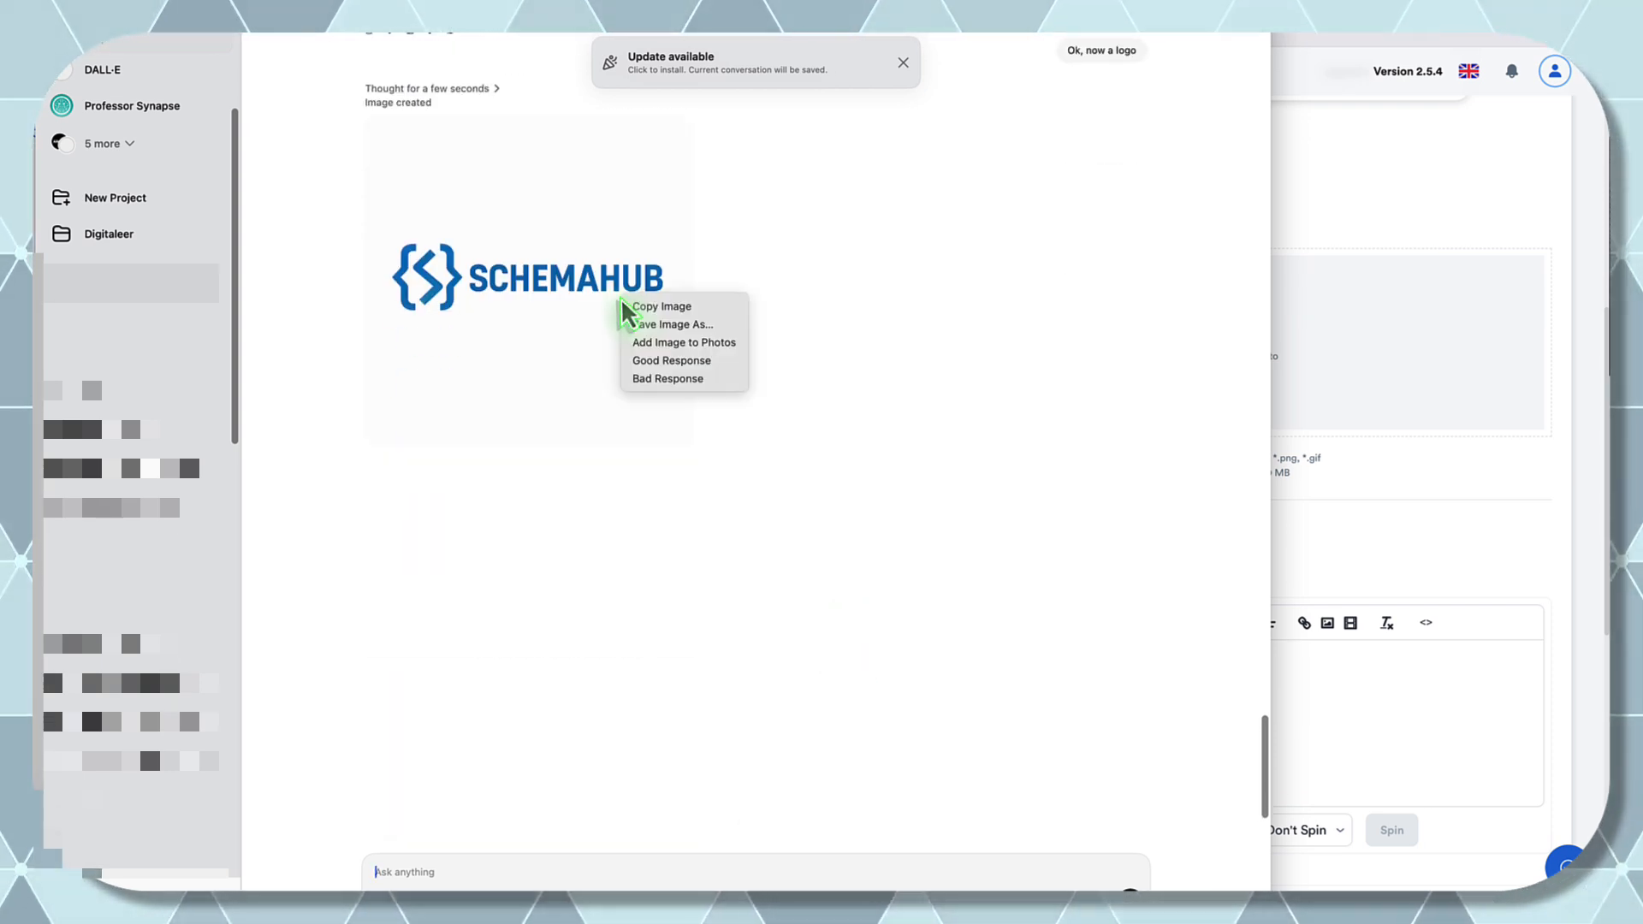
{"action": "left_click", "coordinate": [688, 328]}
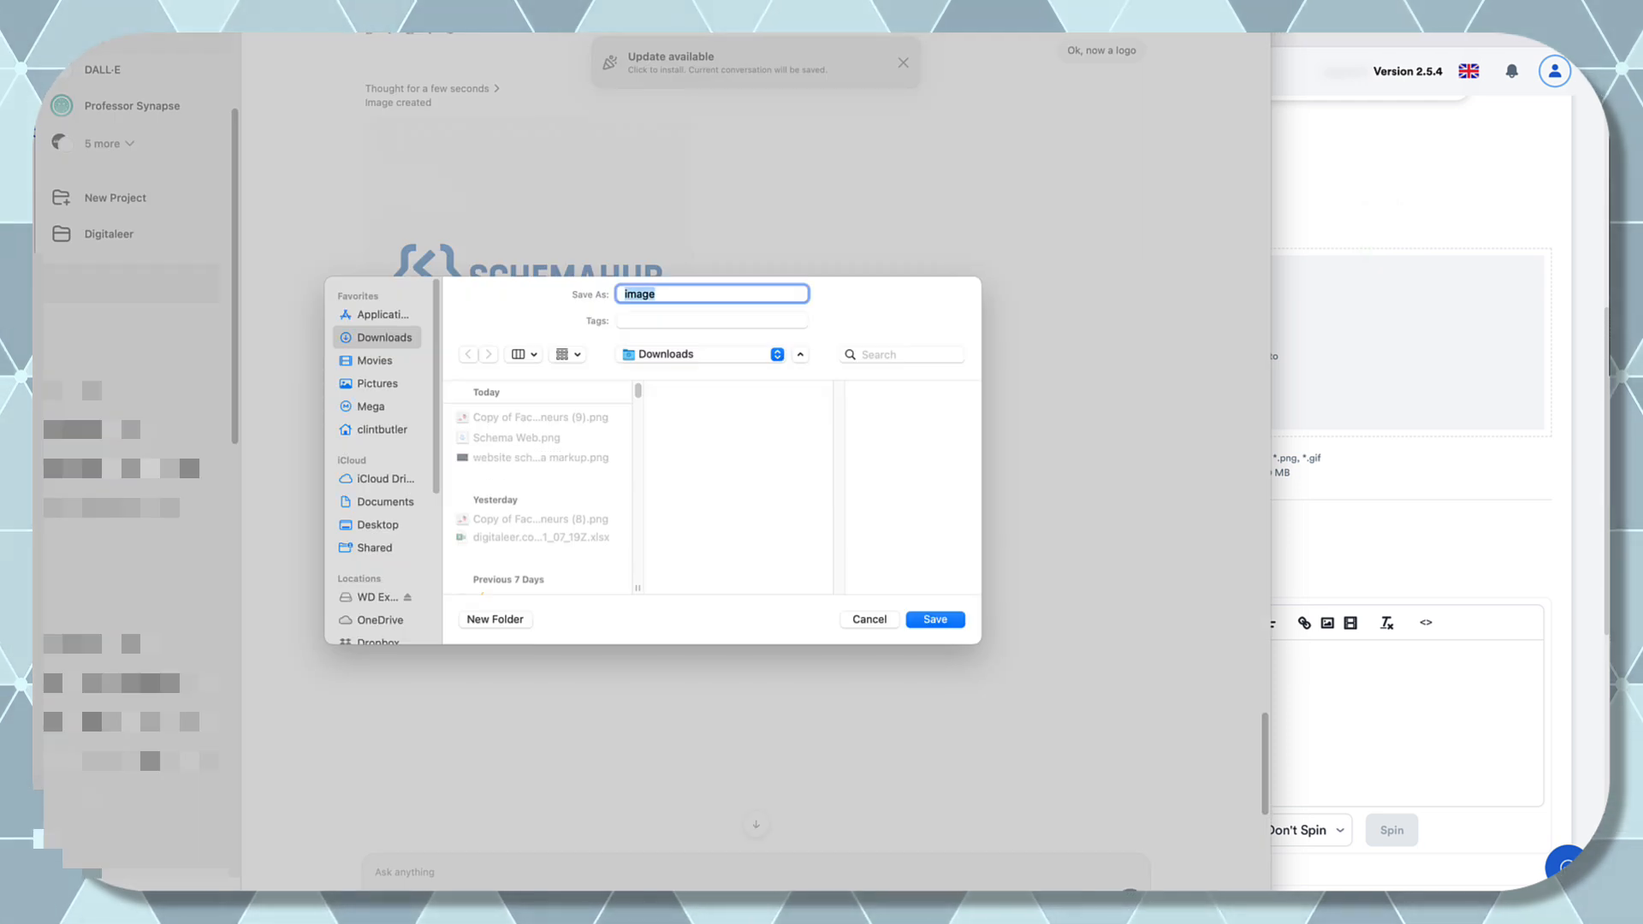
{"action": "type", "text": "SchemaHub"}
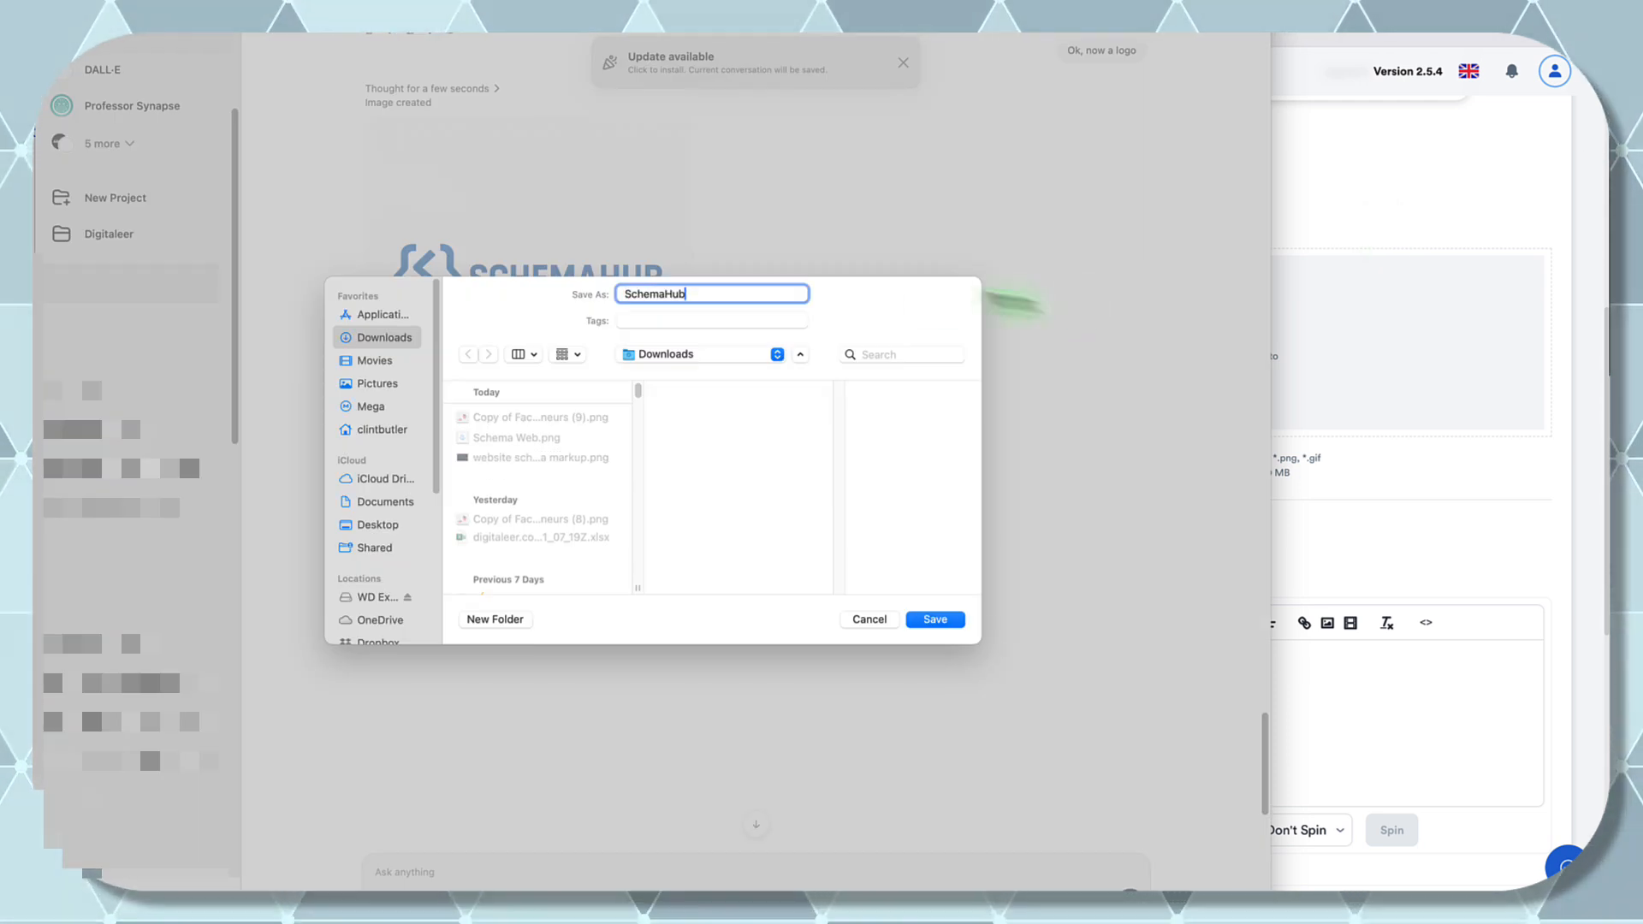
{"action": "type", "text": ".png"}
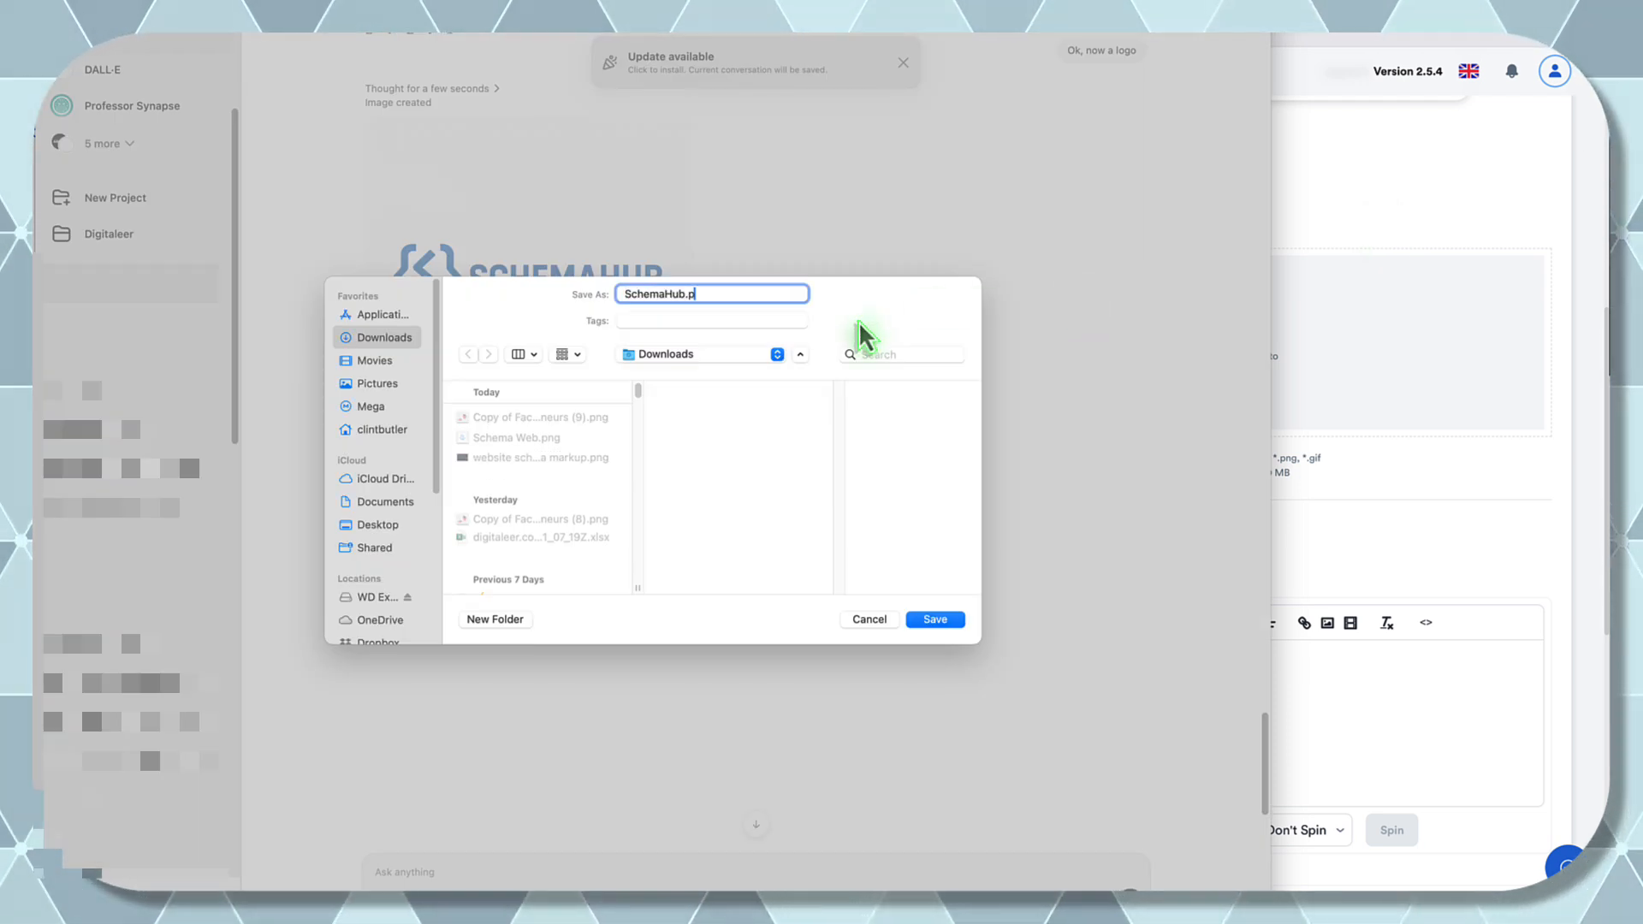
{"action": "left_click", "coordinate": [920, 618]}
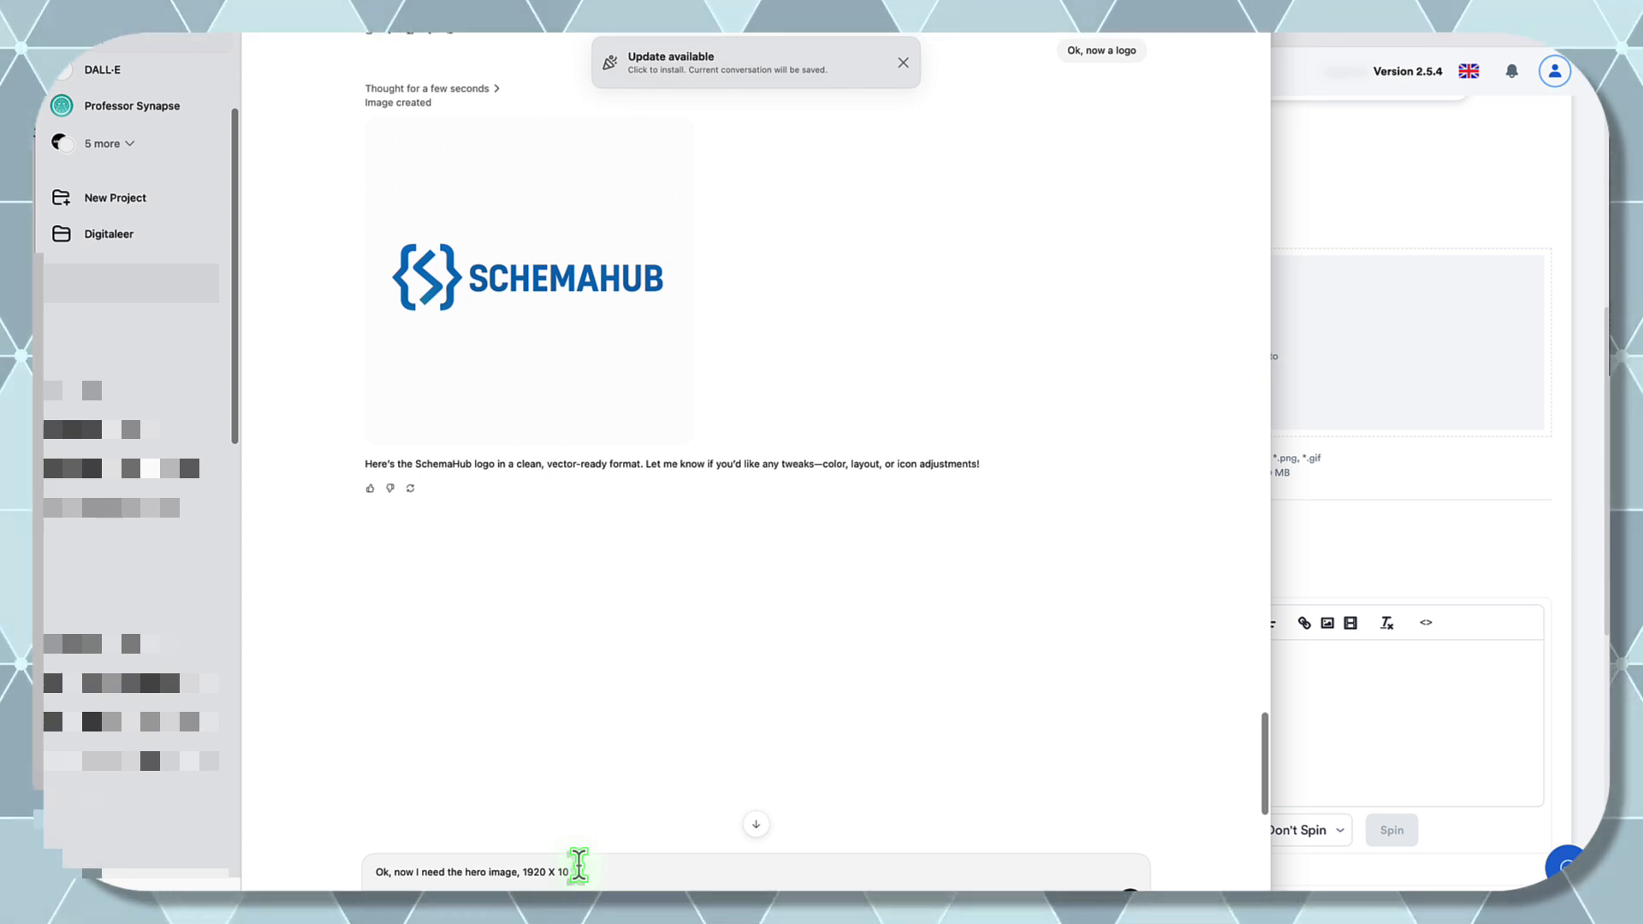
- Request a cover picture from ChatGPT with the prompt "Ok, now I need the hero image, 1920 X 1080"
{"action": "type", "text": "0"}
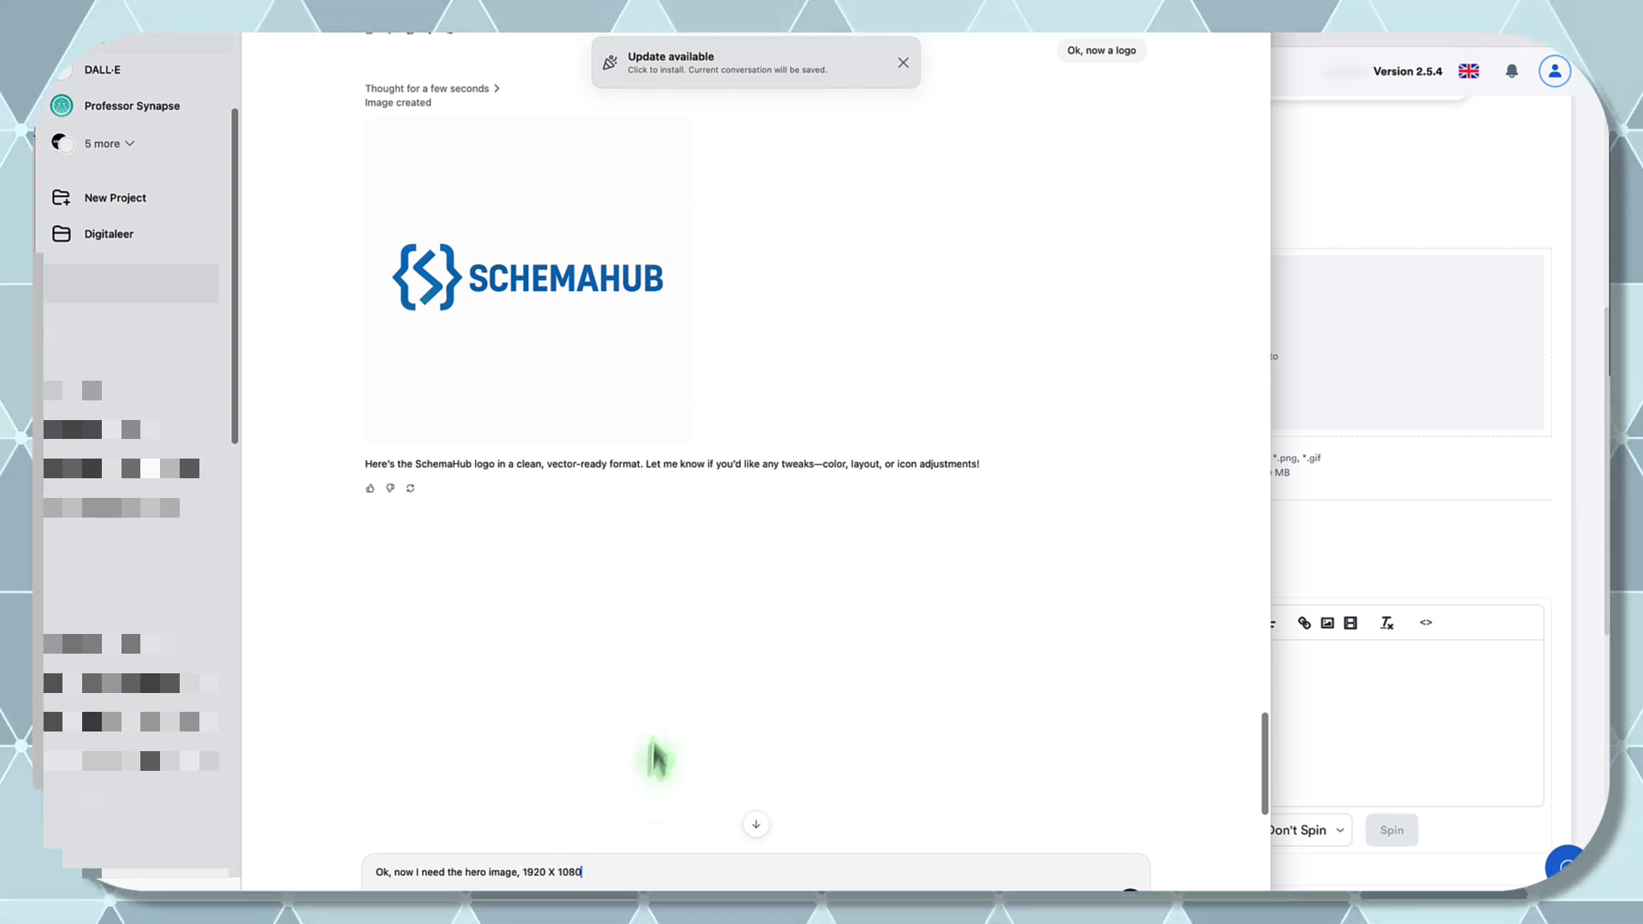
{"action": "scroll", "coordinate": [662, 738], "scroll_direction": "down", "scroll_amount": 1}
{"action": "scroll", "coordinate": [662, 738], "scroll_direction": "up", "scroll_amount": 1}
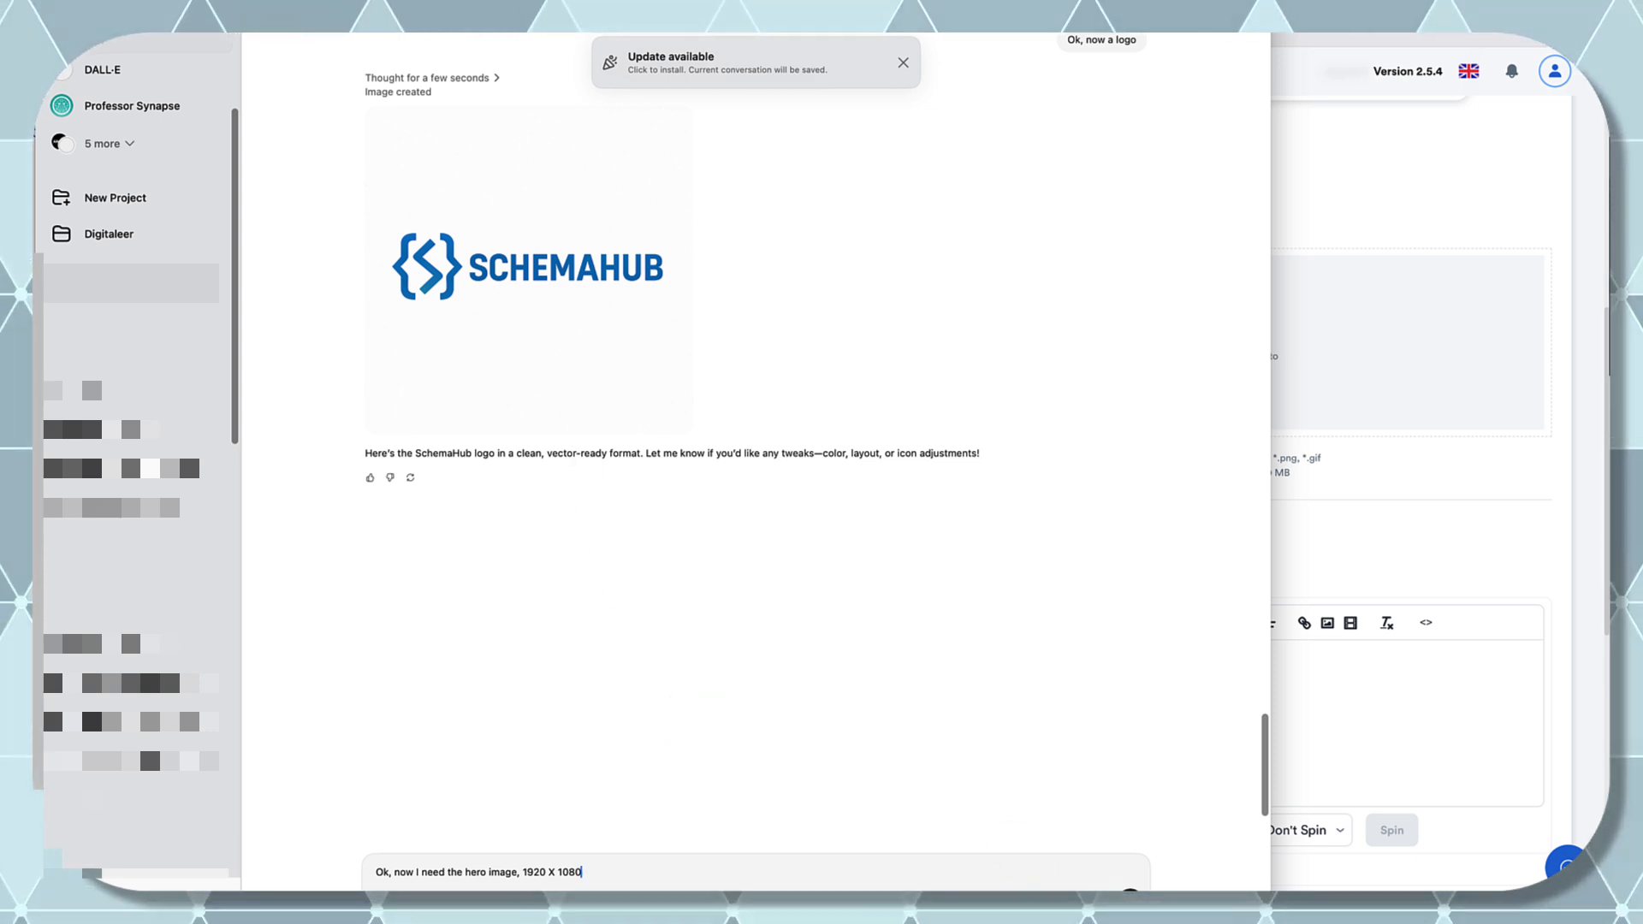
{"action": "left_click", "coordinate": [1131, 897]}
- Switch to SEO Neo and upload the saved SchemaHub logo from the Downloads folder as the blog's logo
{"action": "left_click", "coordinate": [1338, 575]}
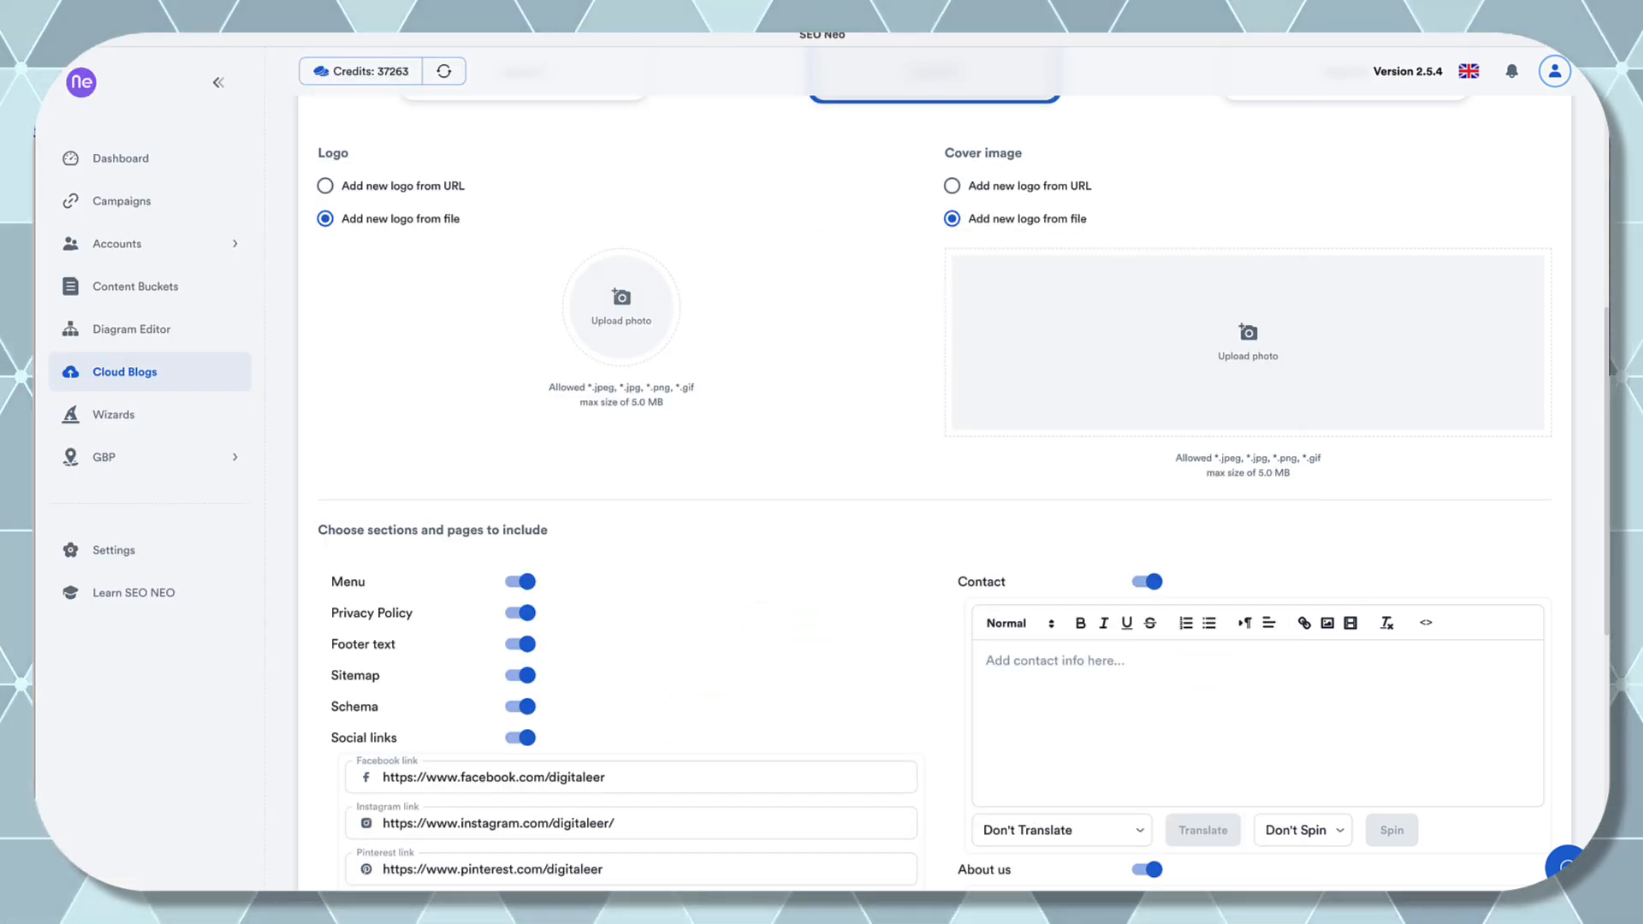
{"action": "left_click", "coordinate": [1371, 916]}
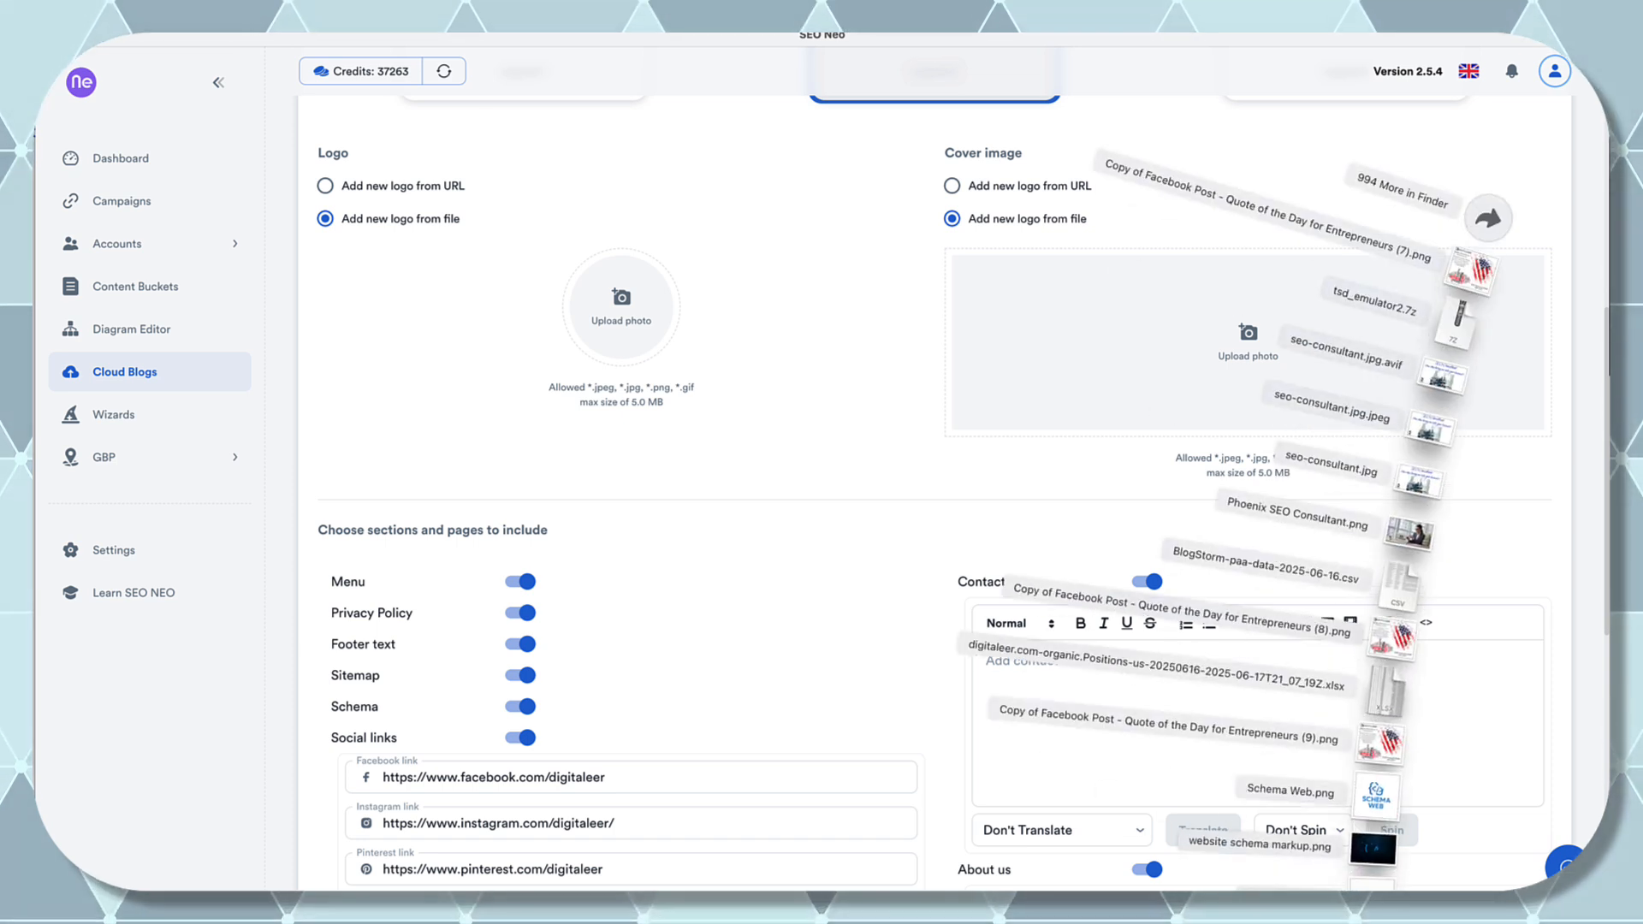
{"action": "left_click_drag", "start_coordinate": [1375, 792], "coordinate": [697, 344]}
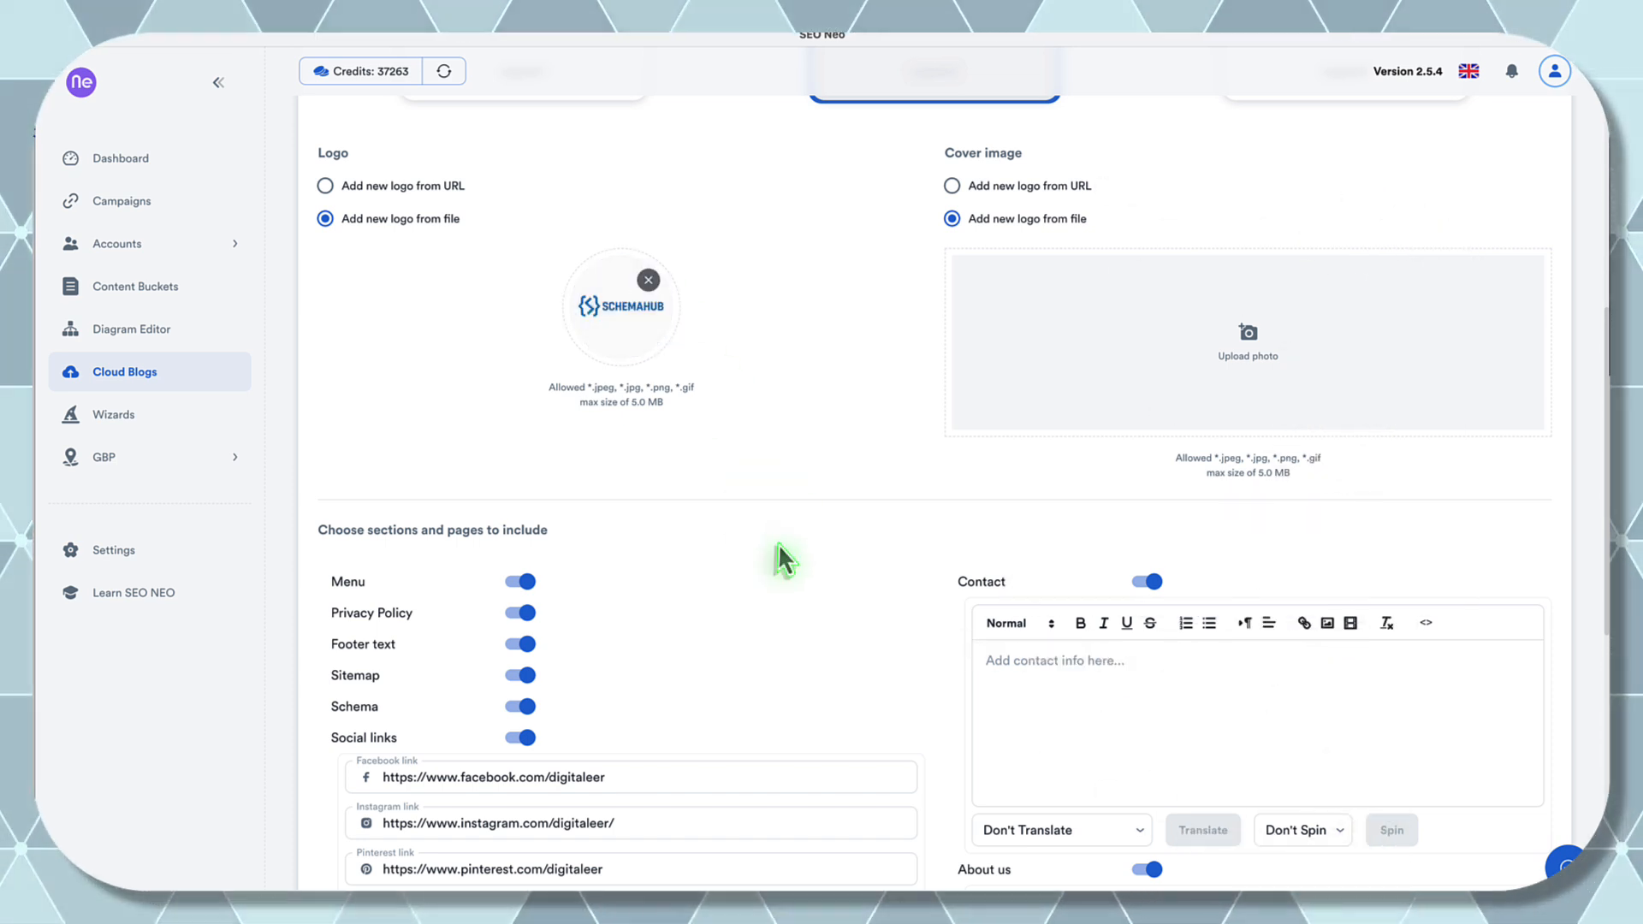
{"action": "scroll", "coordinate": [779, 548], "scroll_direction": "down", "scroll_amount": 1}
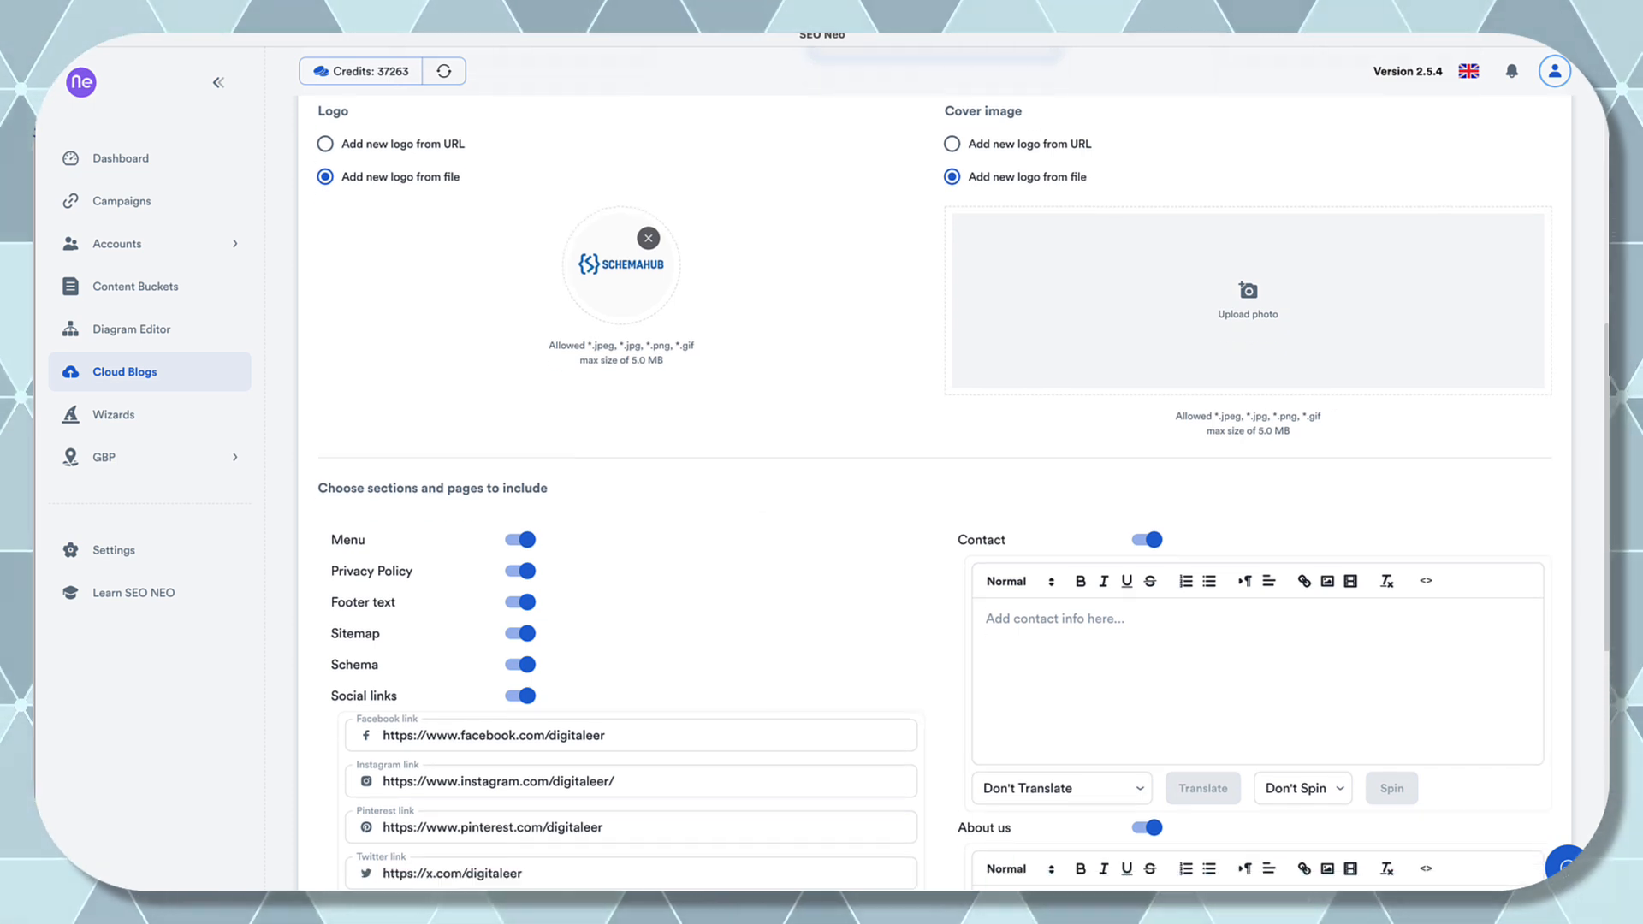
- Switch to ChatGPT, check the progress of the hero image and stop its generation
{"action": "key", "text": "super+Tab"}
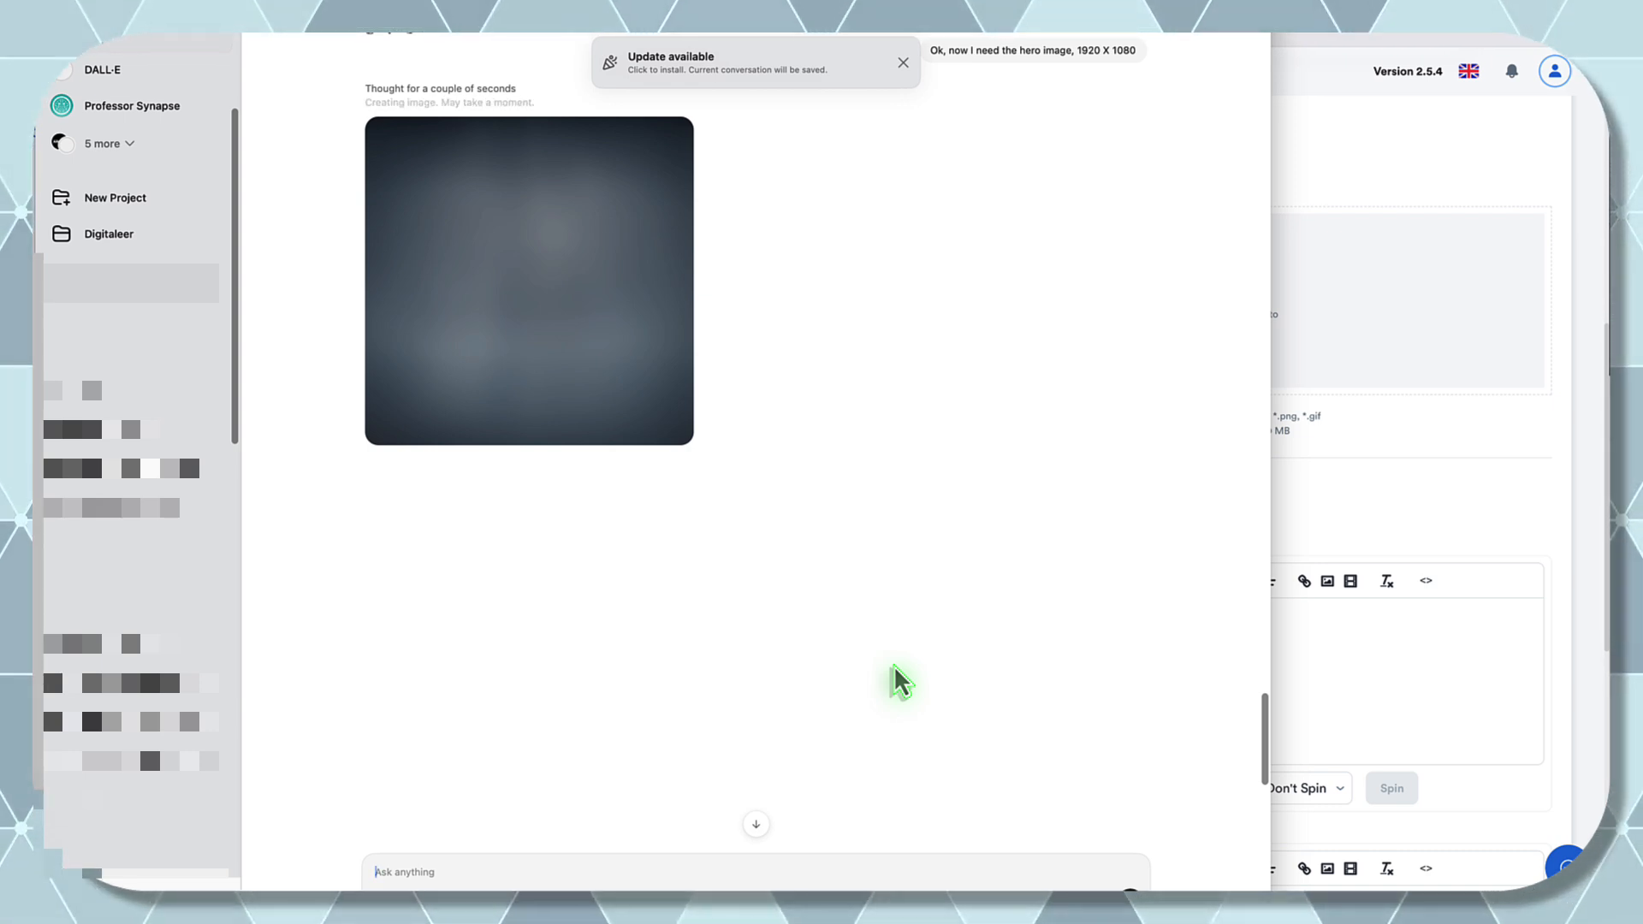
{"action": "scroll", "coordinate": [894, 665], "scroll_direction": "up", "scroll_amount": 3}
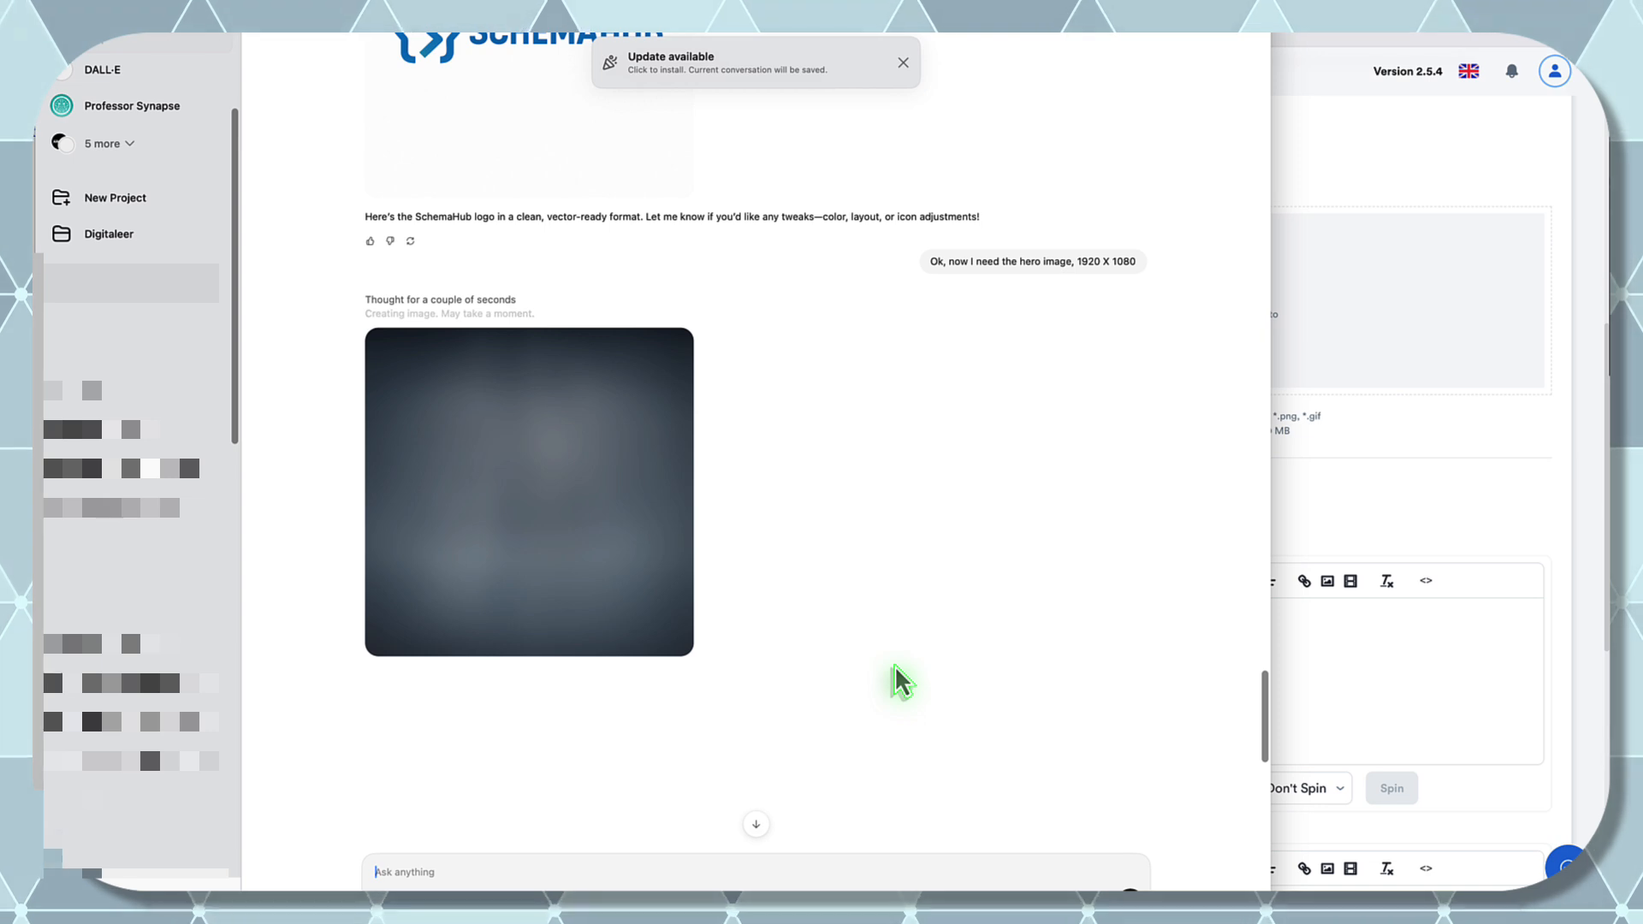
{"action": "scroll", "coordinate": [895, 665], "scroll_direction": "up", "scroll_amount": 2}
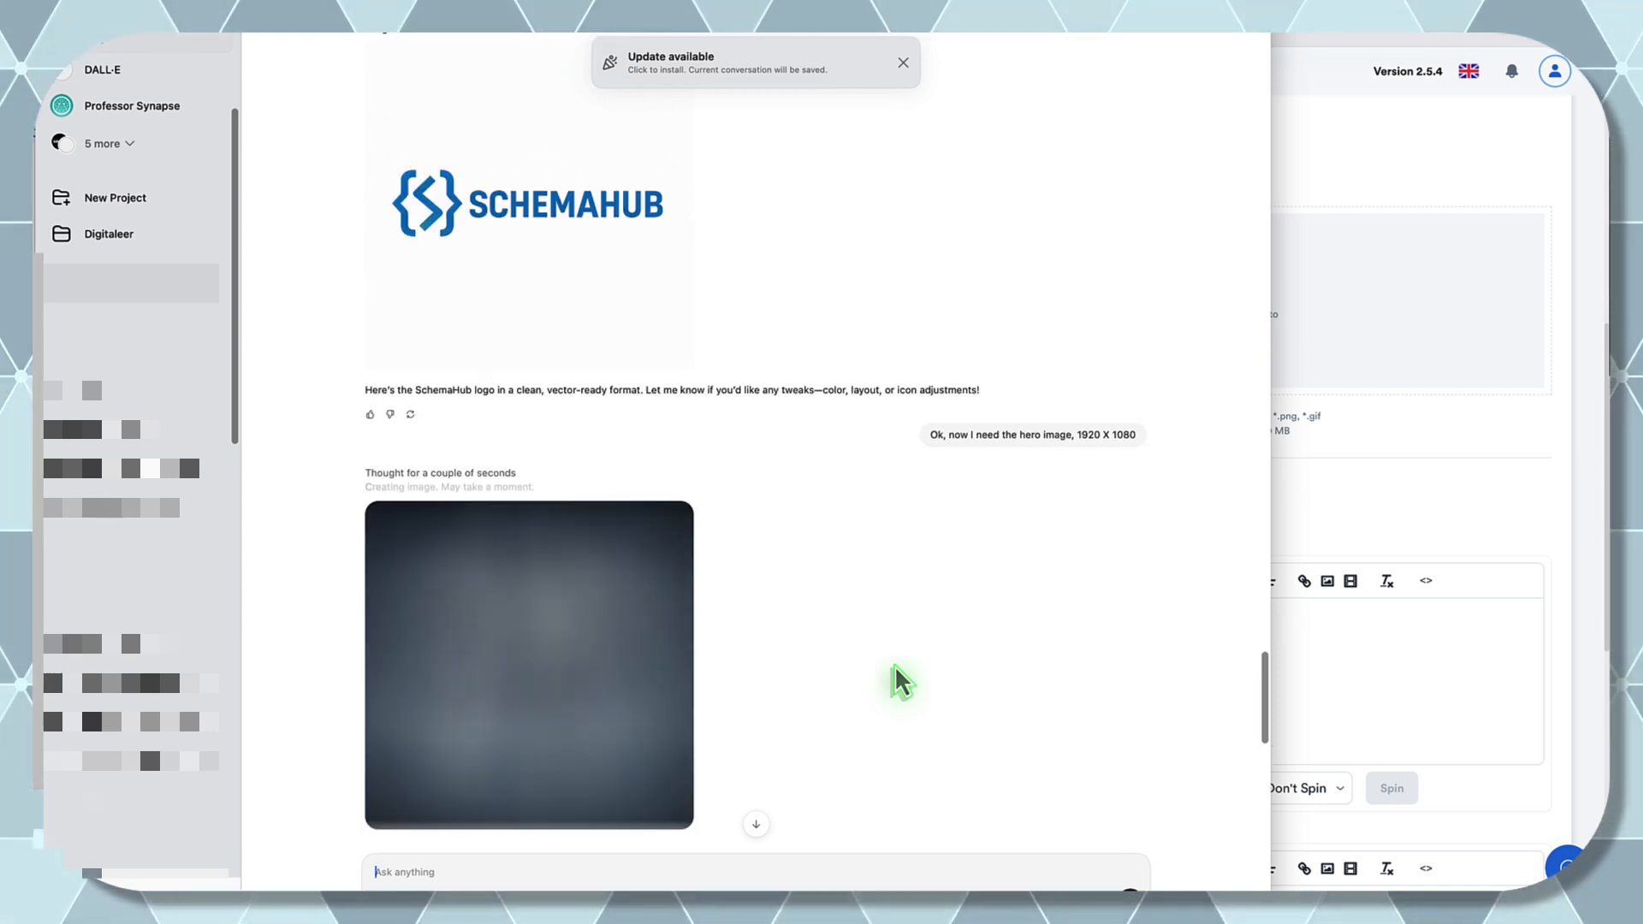
{"action": "scroll", "coordinate": [895, 665], "scroll_direction": "down", "scroll_amount": 2}
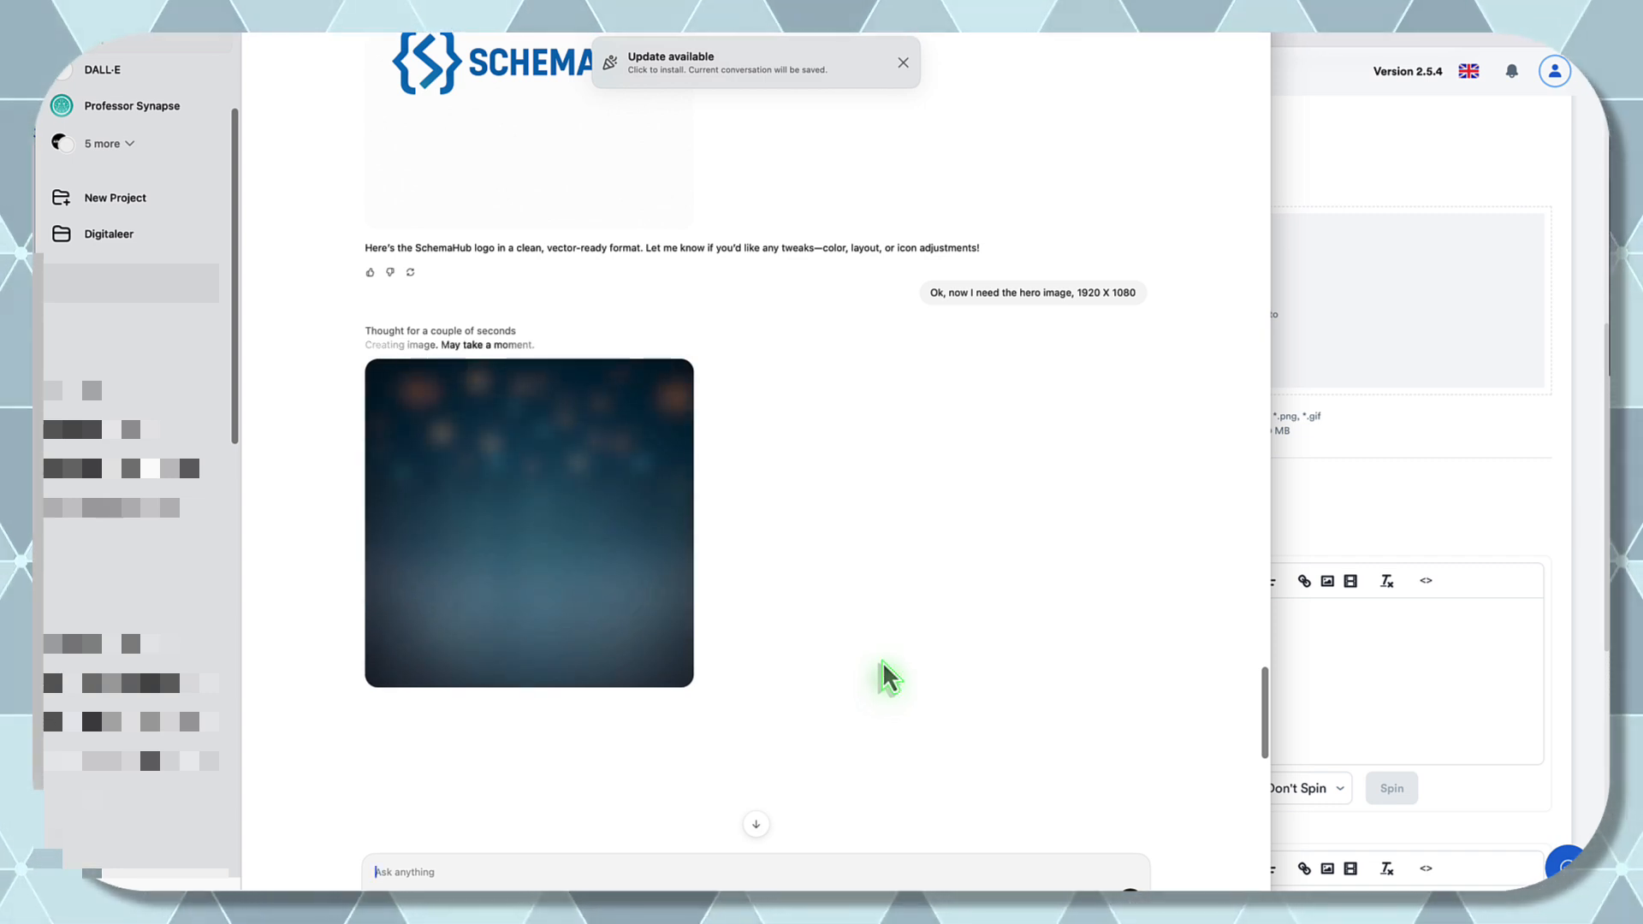
{"action": "left_click", "coordinate": [1130, 900]}
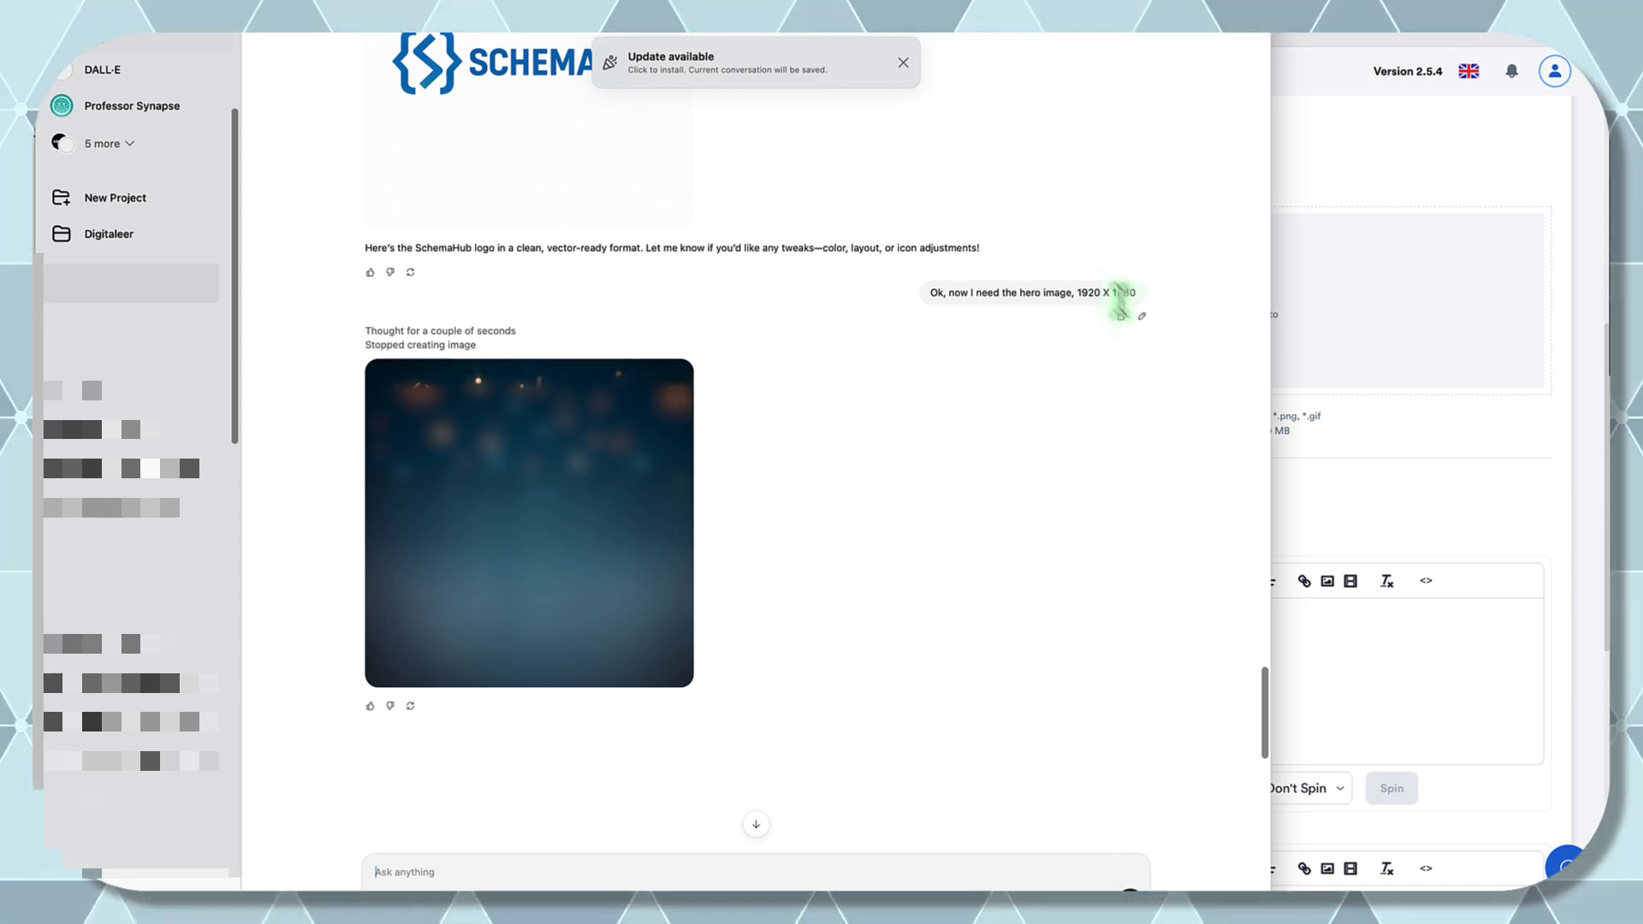
- Revise the hero image prompt to request 1920 x 1080 pixels, no text, visualization of website topic structure, and elements Google Vision would interpret, and resend it
{"action": "left_click", "coordinate": [1143, 317]}
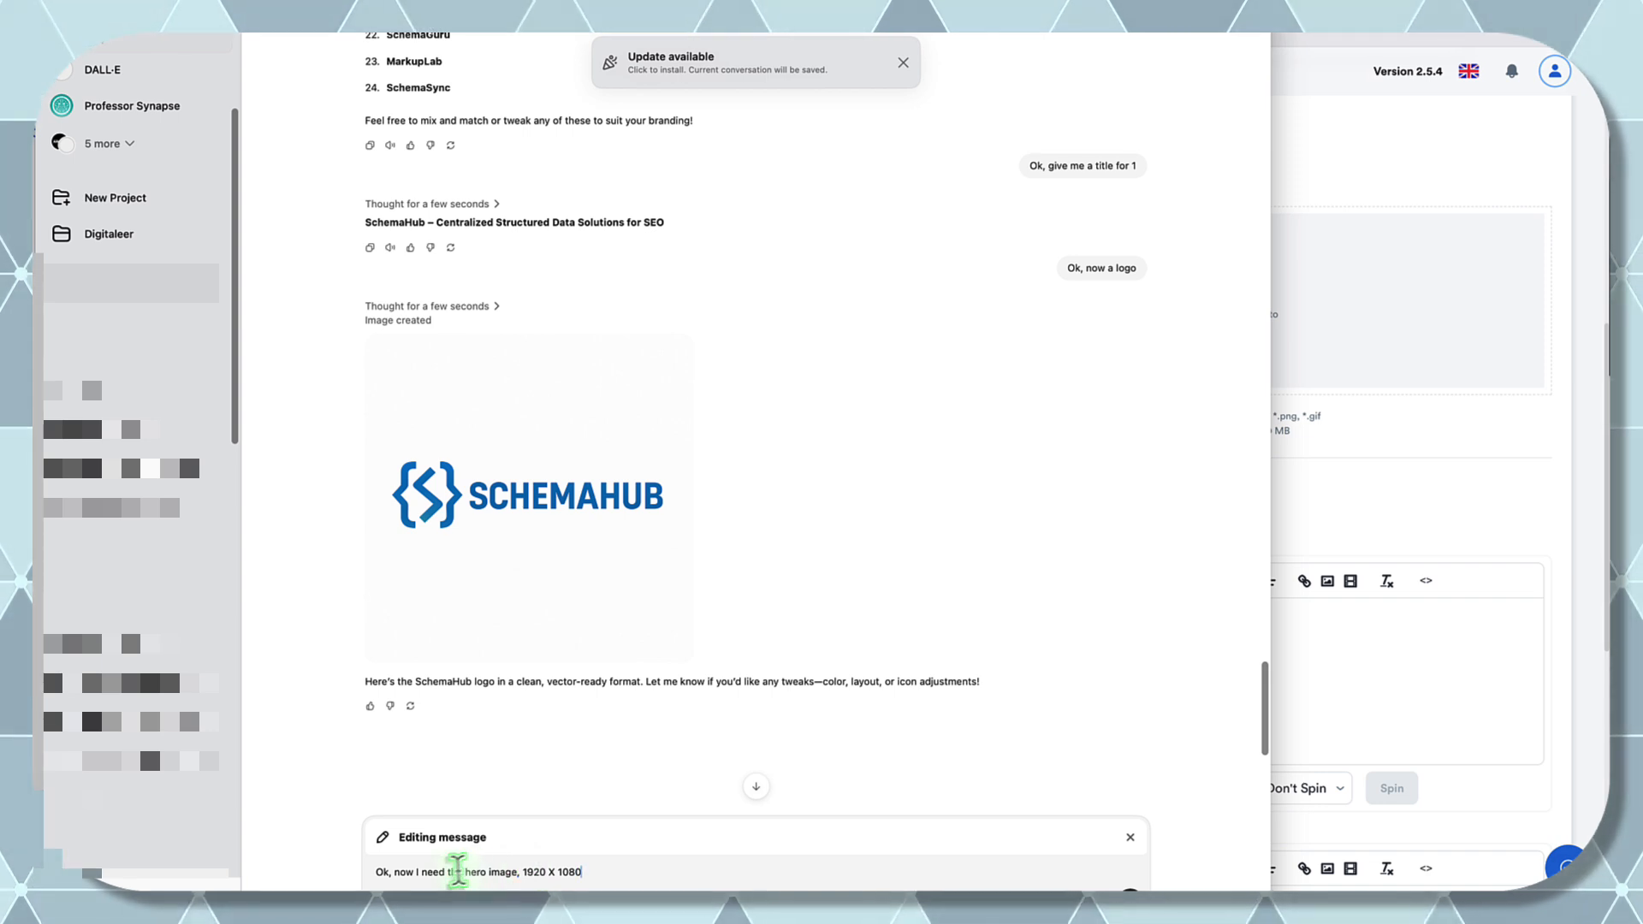
{"action": "left_click_drag", "start_coordinate": [447, 871], "coordinate": [602, 866]}
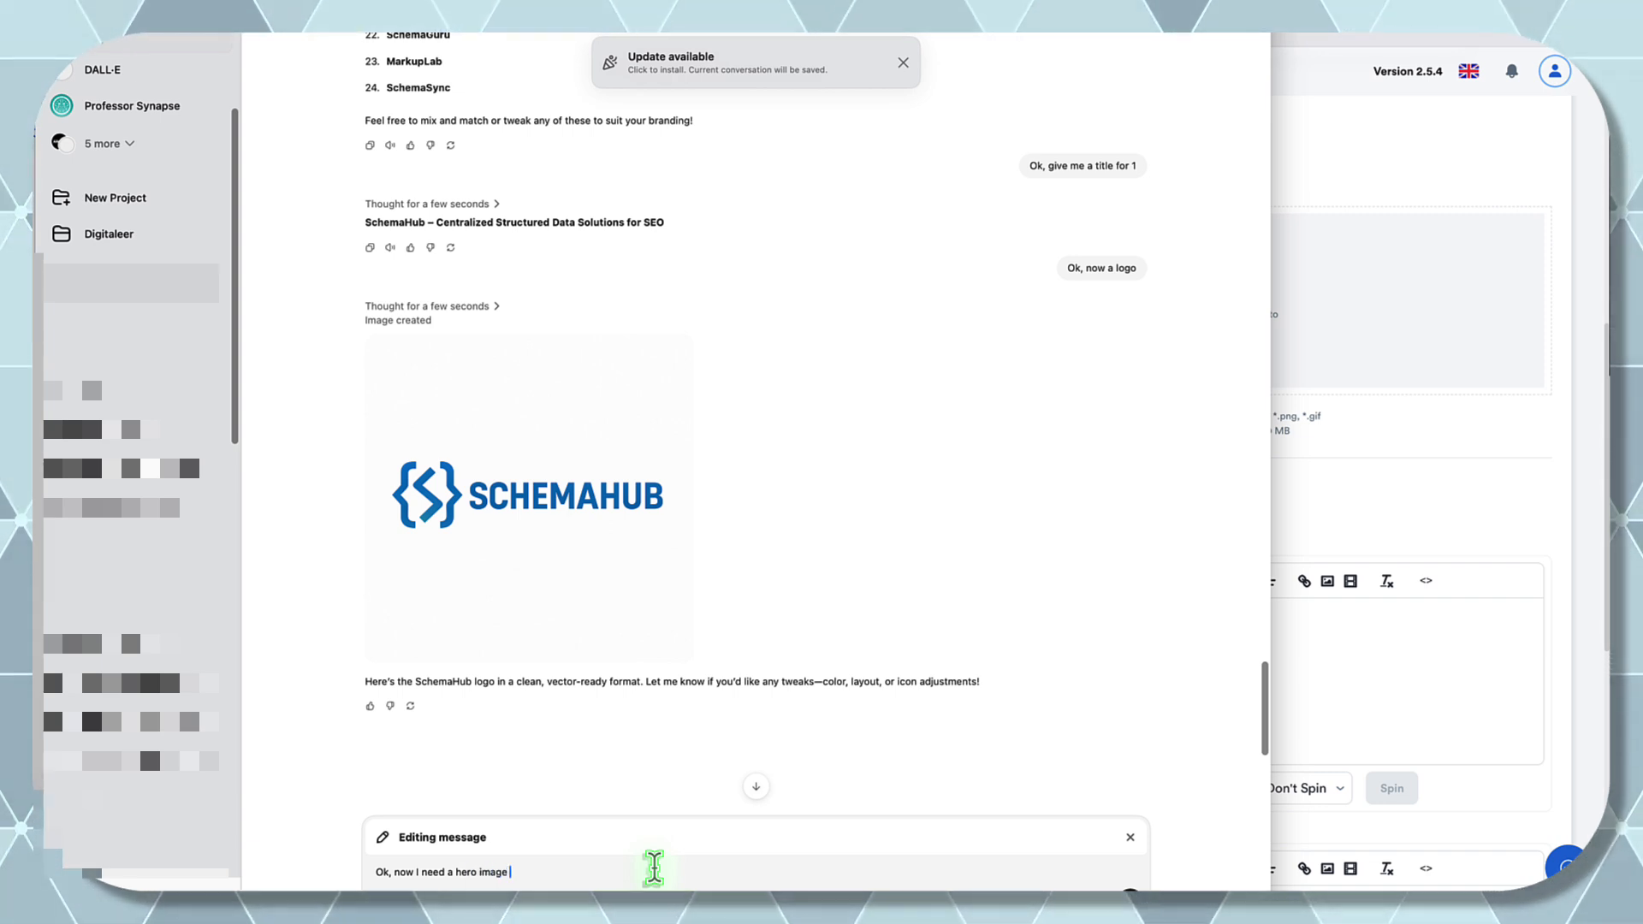
{"action": "type", "text": "a hero image 1920 x"}
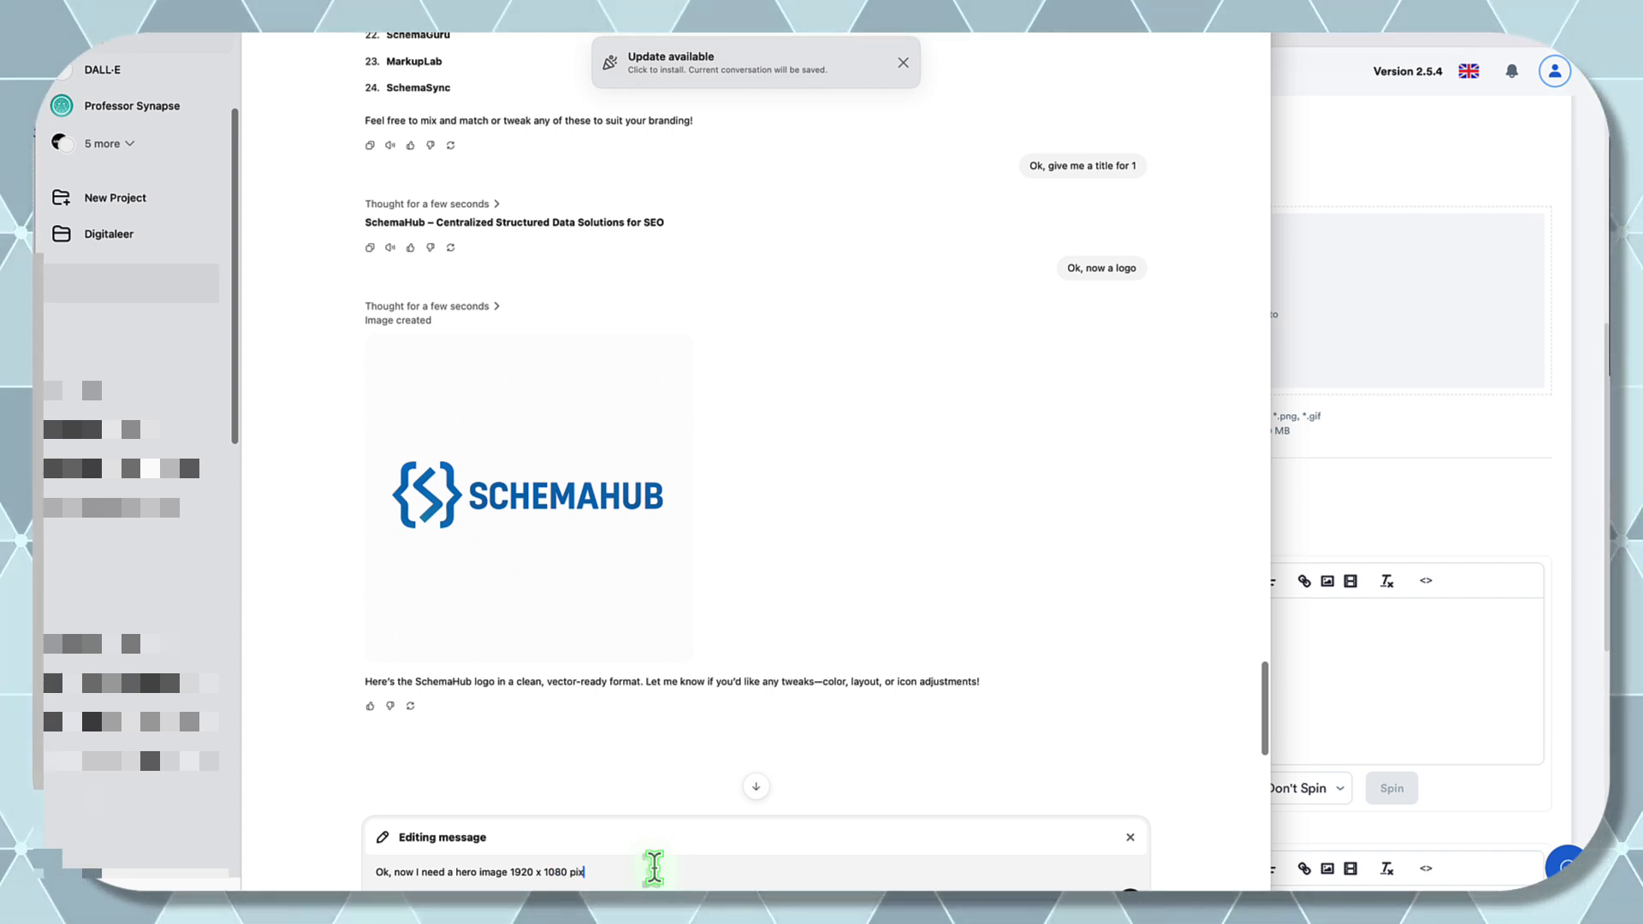
{"action": "type", "text": "1080 pixels, no"}
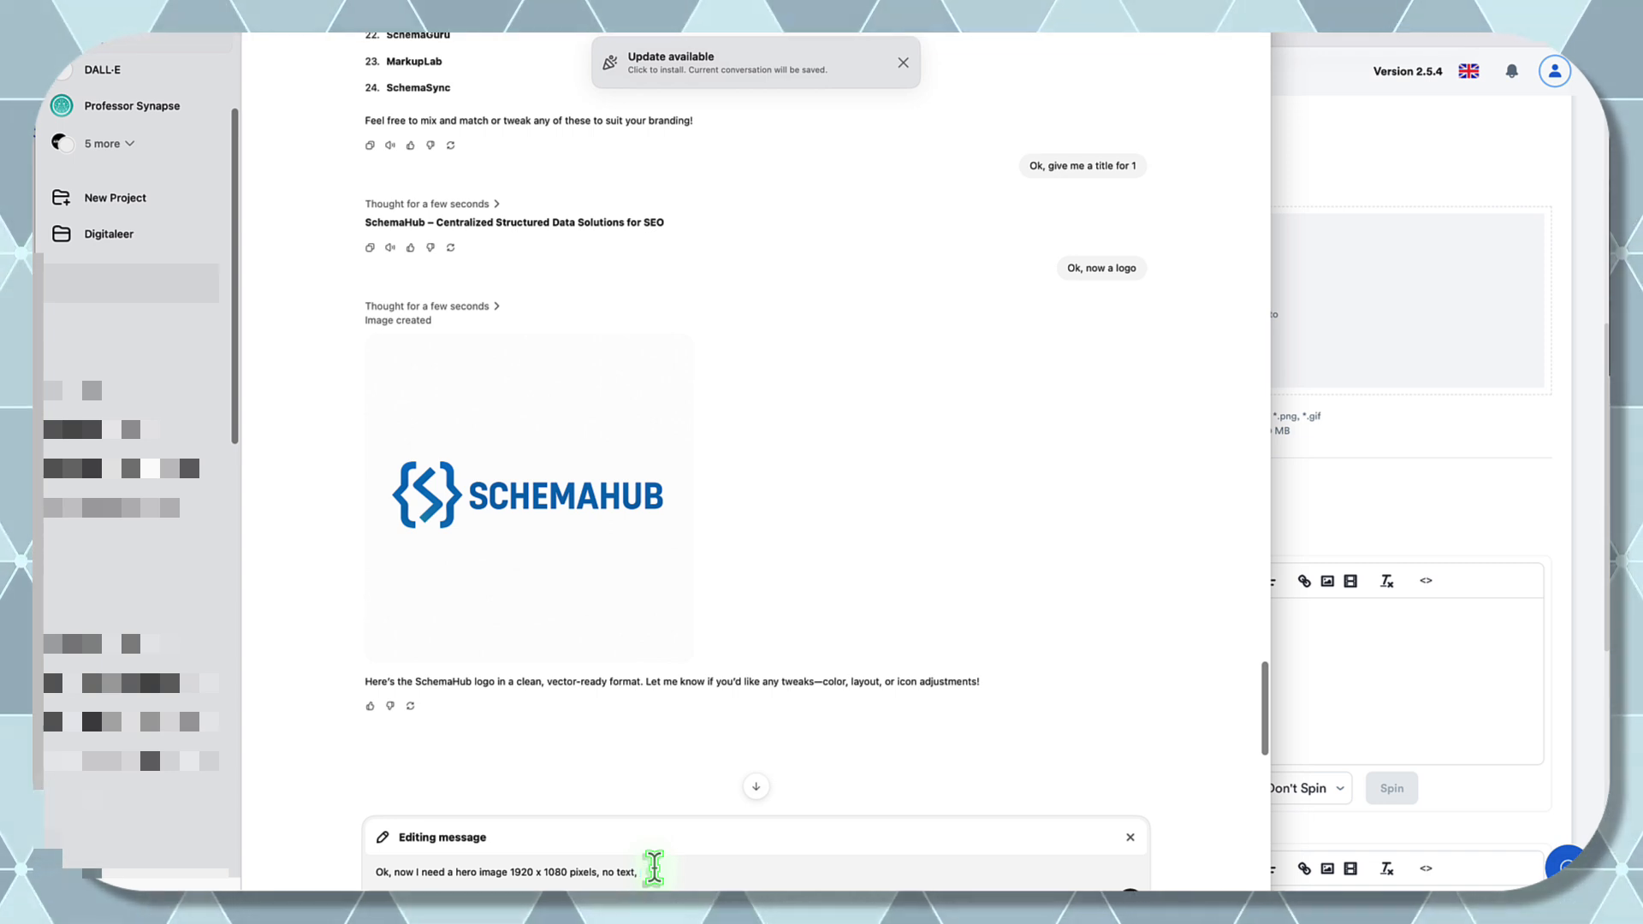
{"action": "type", "text": "text, visualization of"}
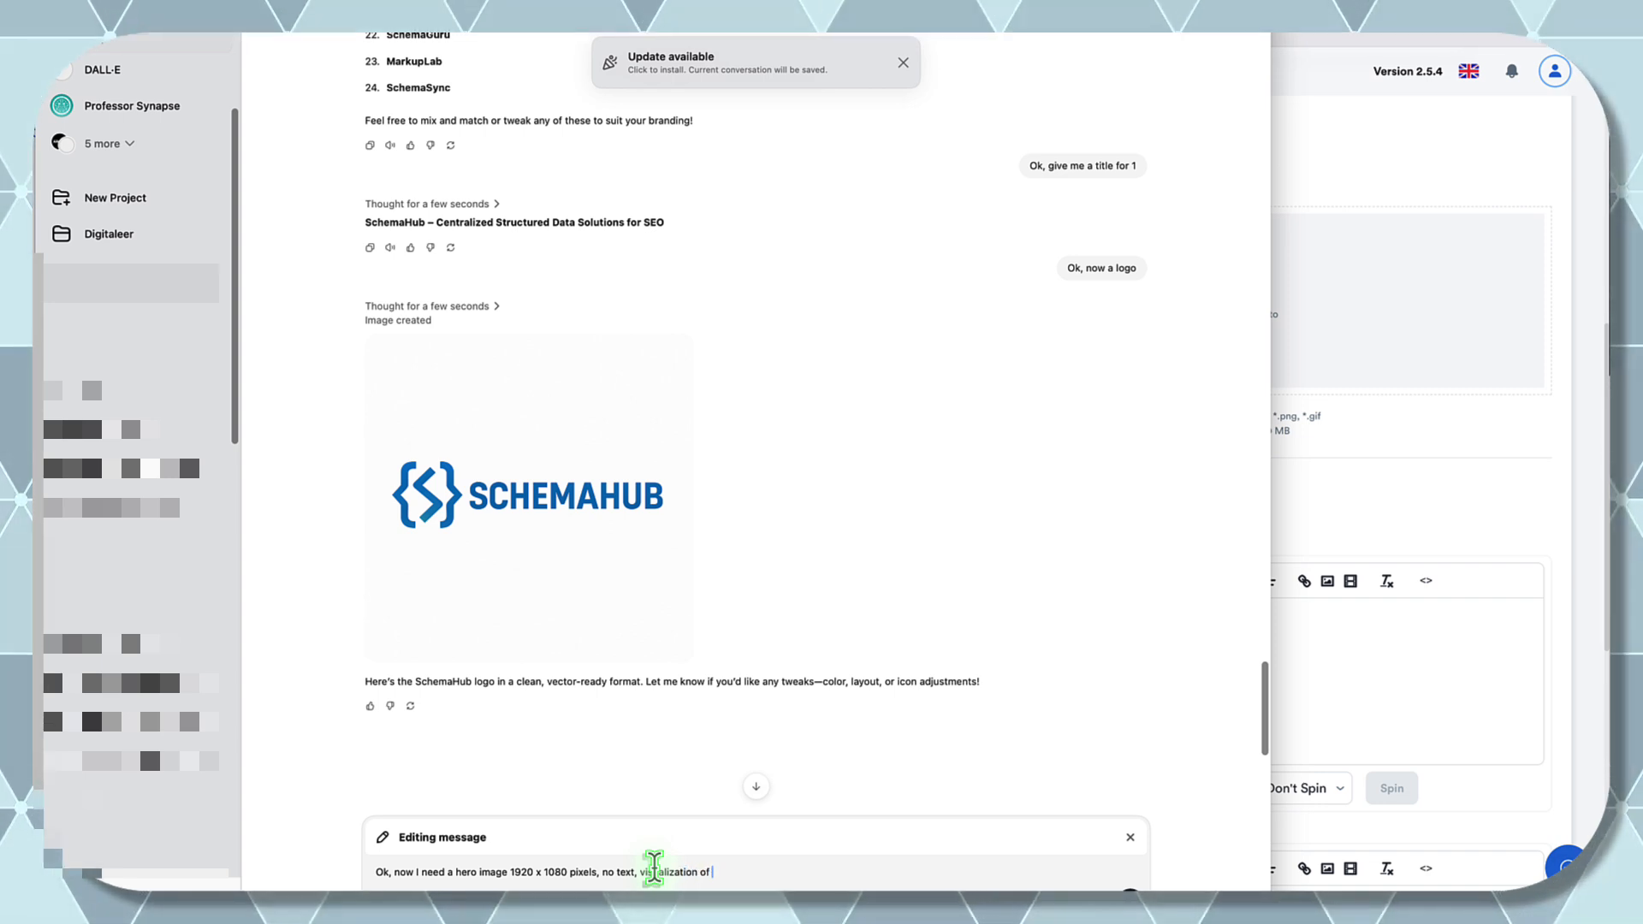
{"action": "type", "text": "webs"}
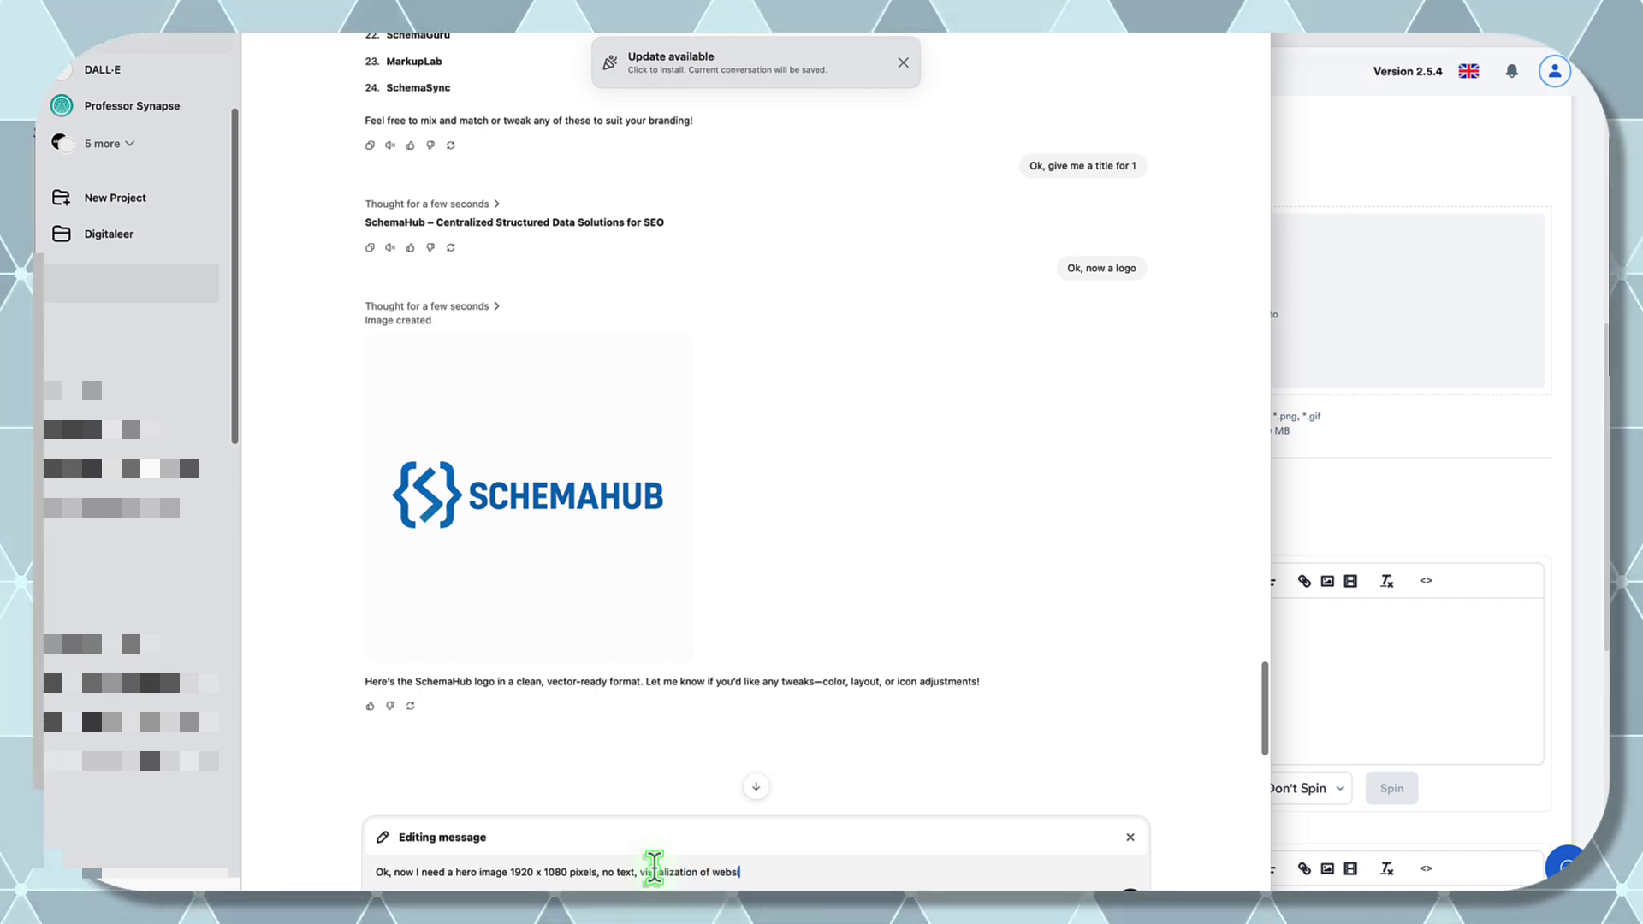
{"action": "type", "text": "ite structure"}
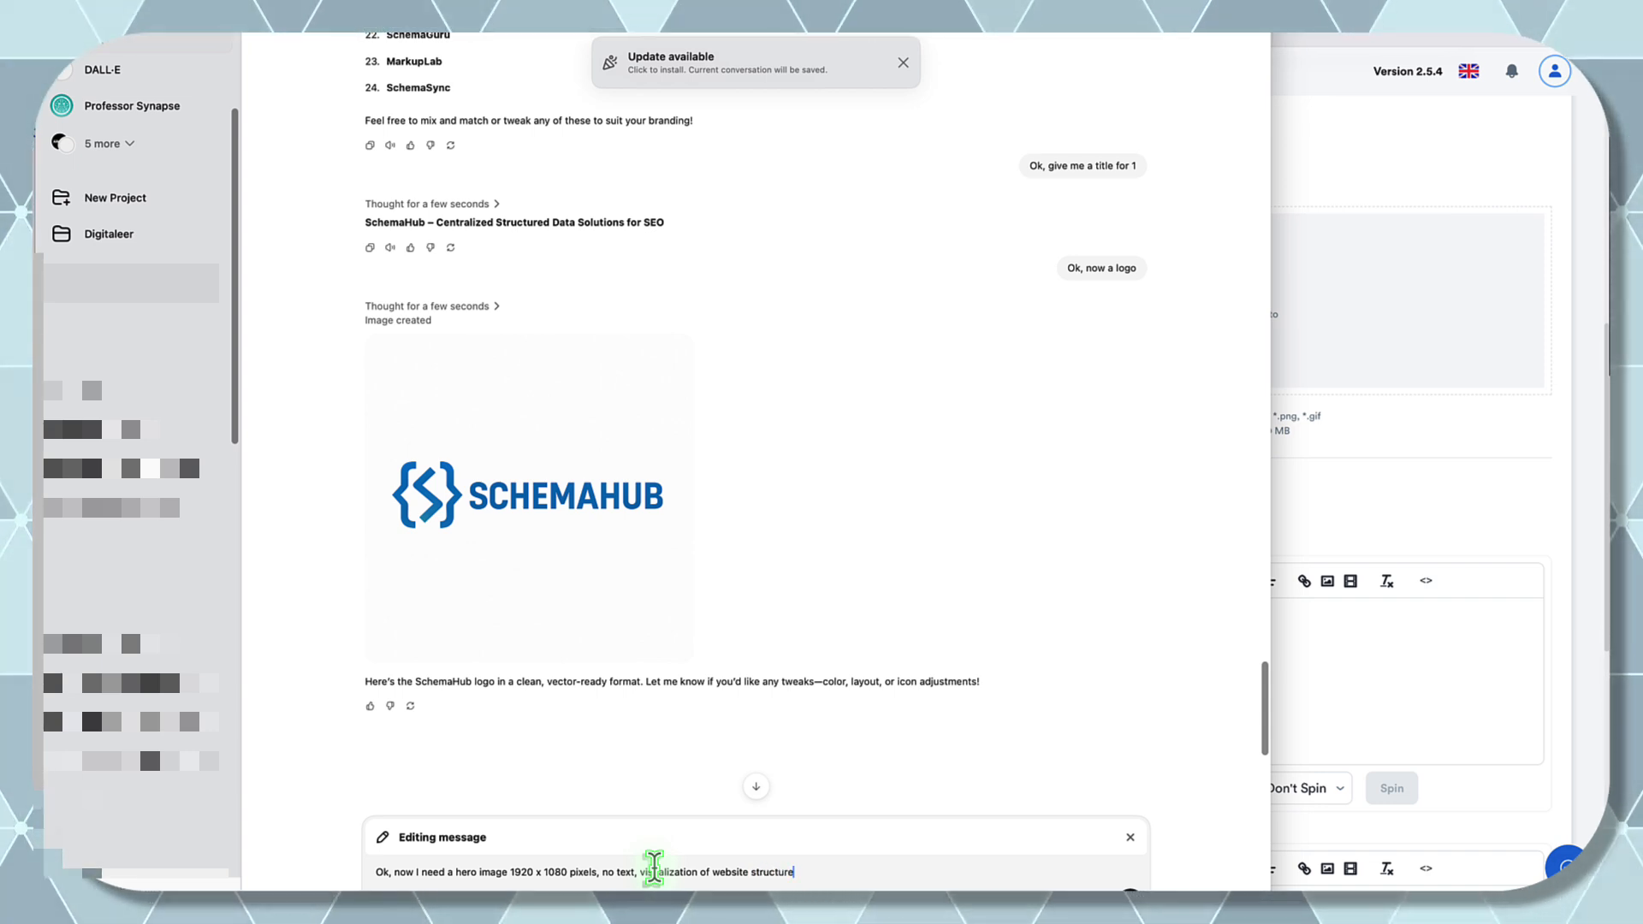
{"action": "key", "text": "BackSpace"}
{"action": "key", "text": "BackSpace"}
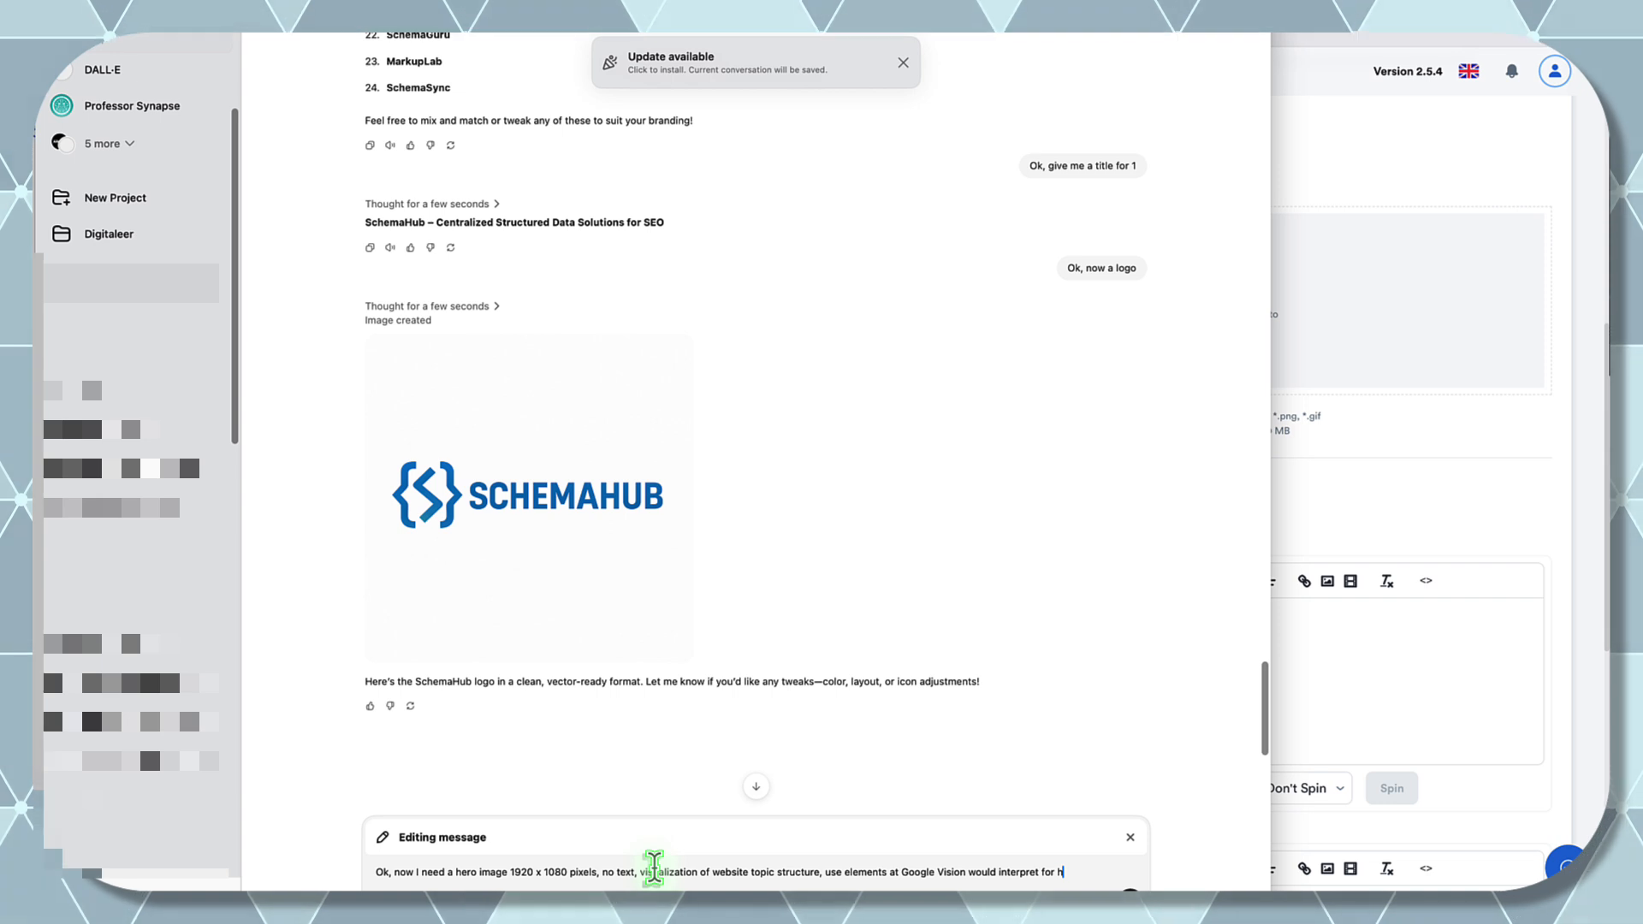
{"action": "type", "text": "ic."}
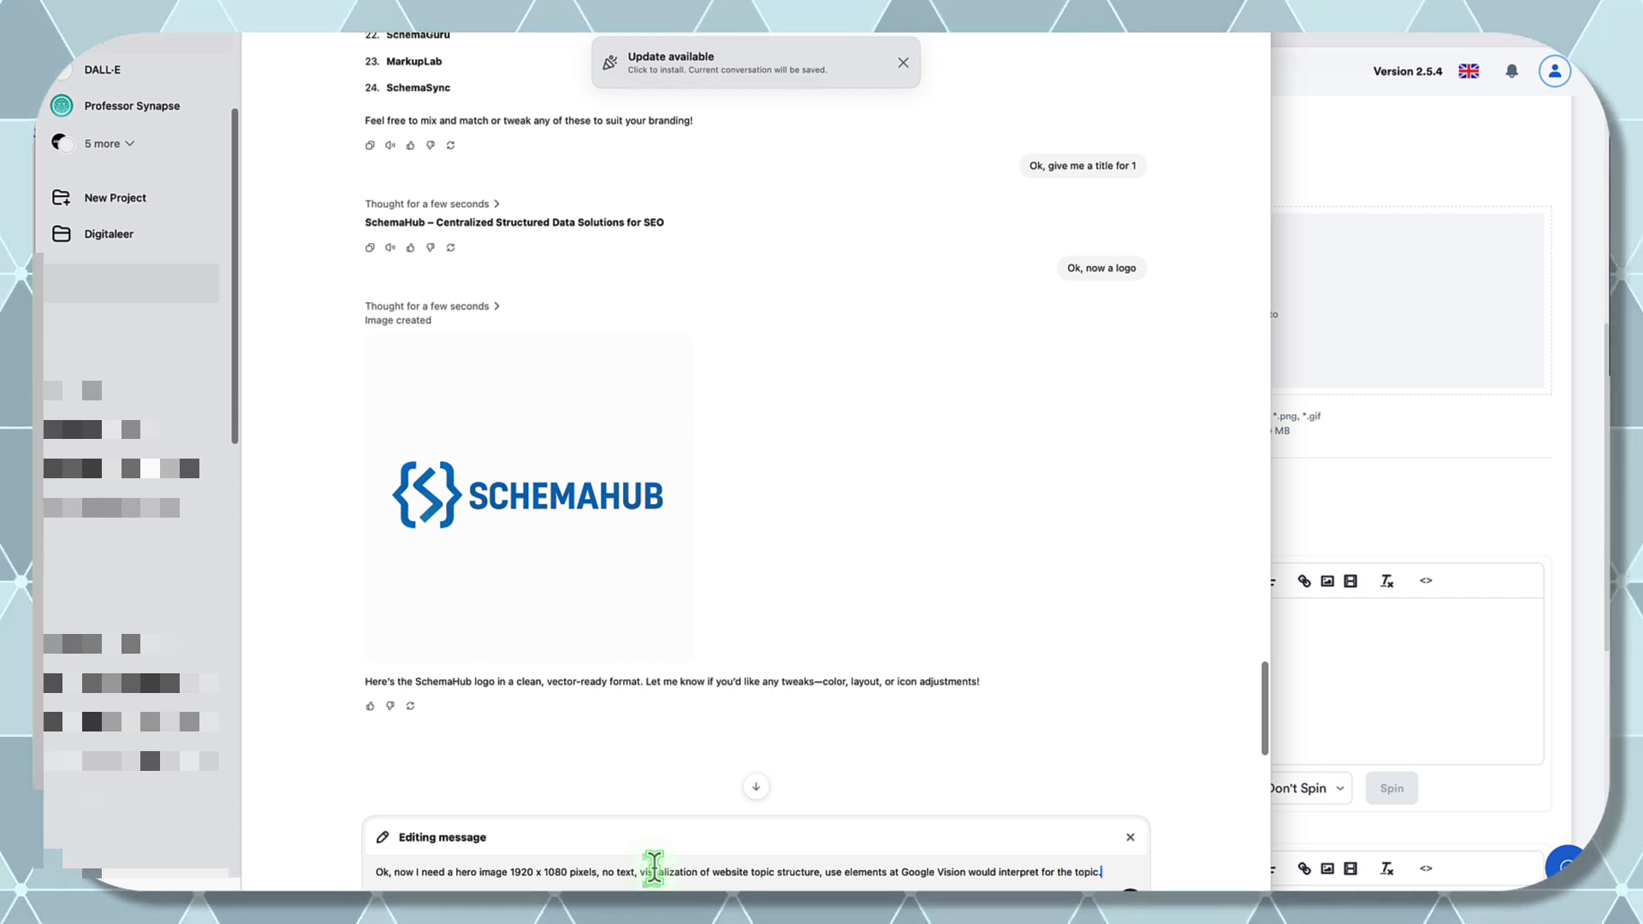
{"action": "key", "text": "Return"}
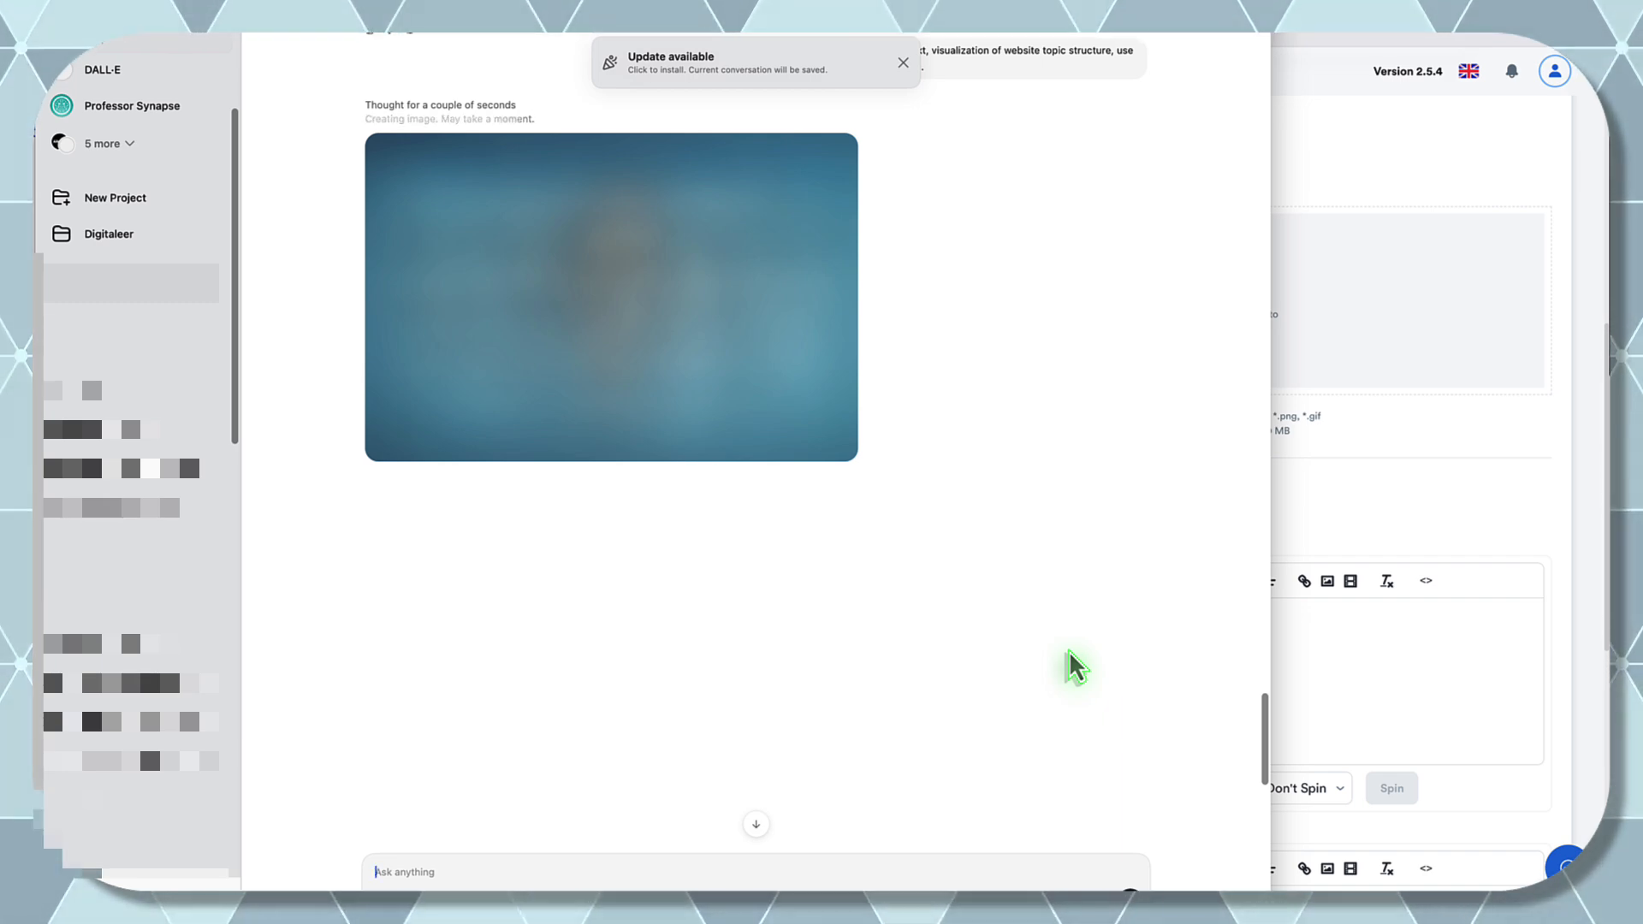
{"action": "scroll", "coordinate": [1069, 650], "scroll_direction": "up", "scroll_amount": 8}
{"action": "scroll", "coordinate": [1076, 663], "scroll_direction": "up", "scroll_amount": 3}
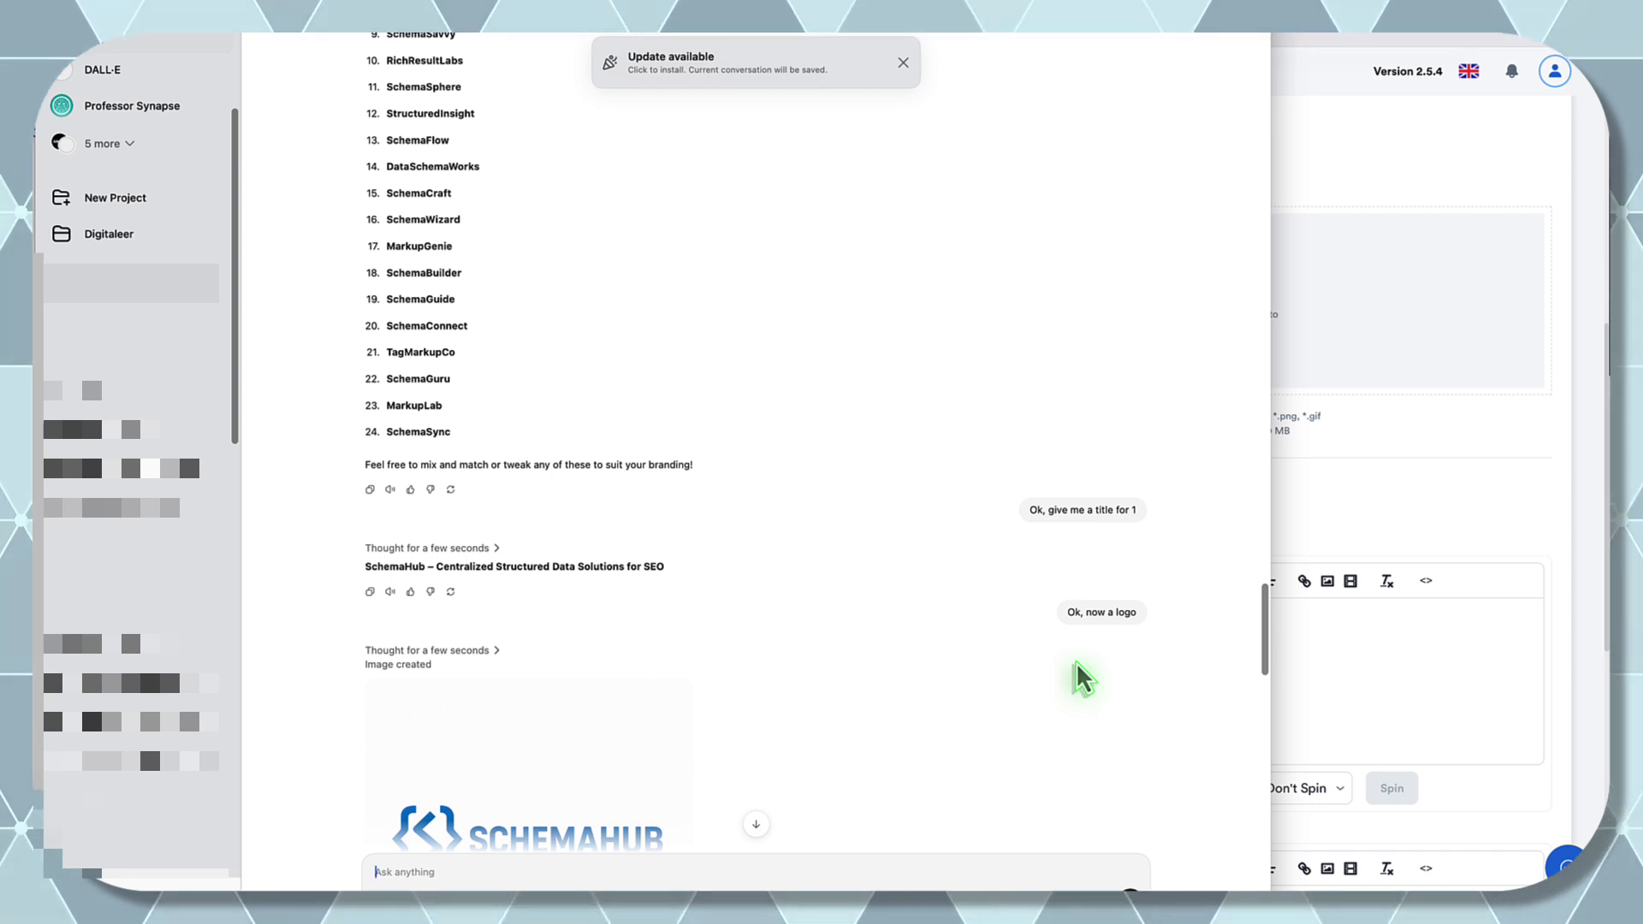
{"action": "scroll", "coordinate": [1076, 663], "scroll_direction": "up", "scroll_amount": 1}
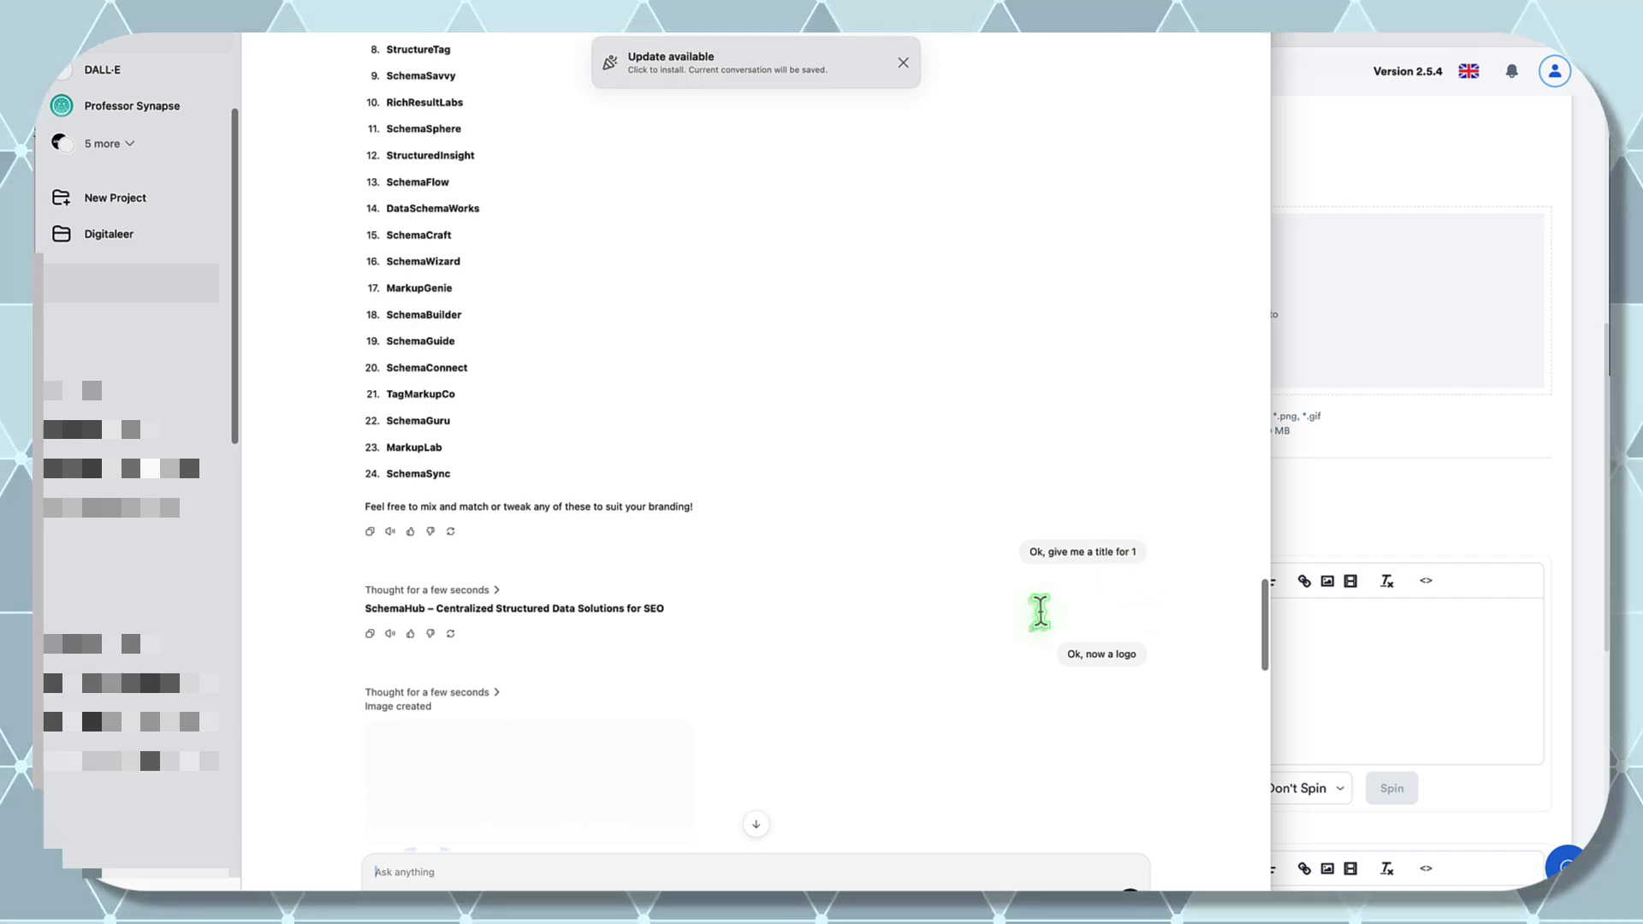
{"action": "scroll", "coordinate": [1041, 613], "scroll_direction": "down", "scroll_amount": 3}
{"action": "scroll", "coordinate": [1040, 612], "scroll_direction": "down", "scroll_amount": 6}
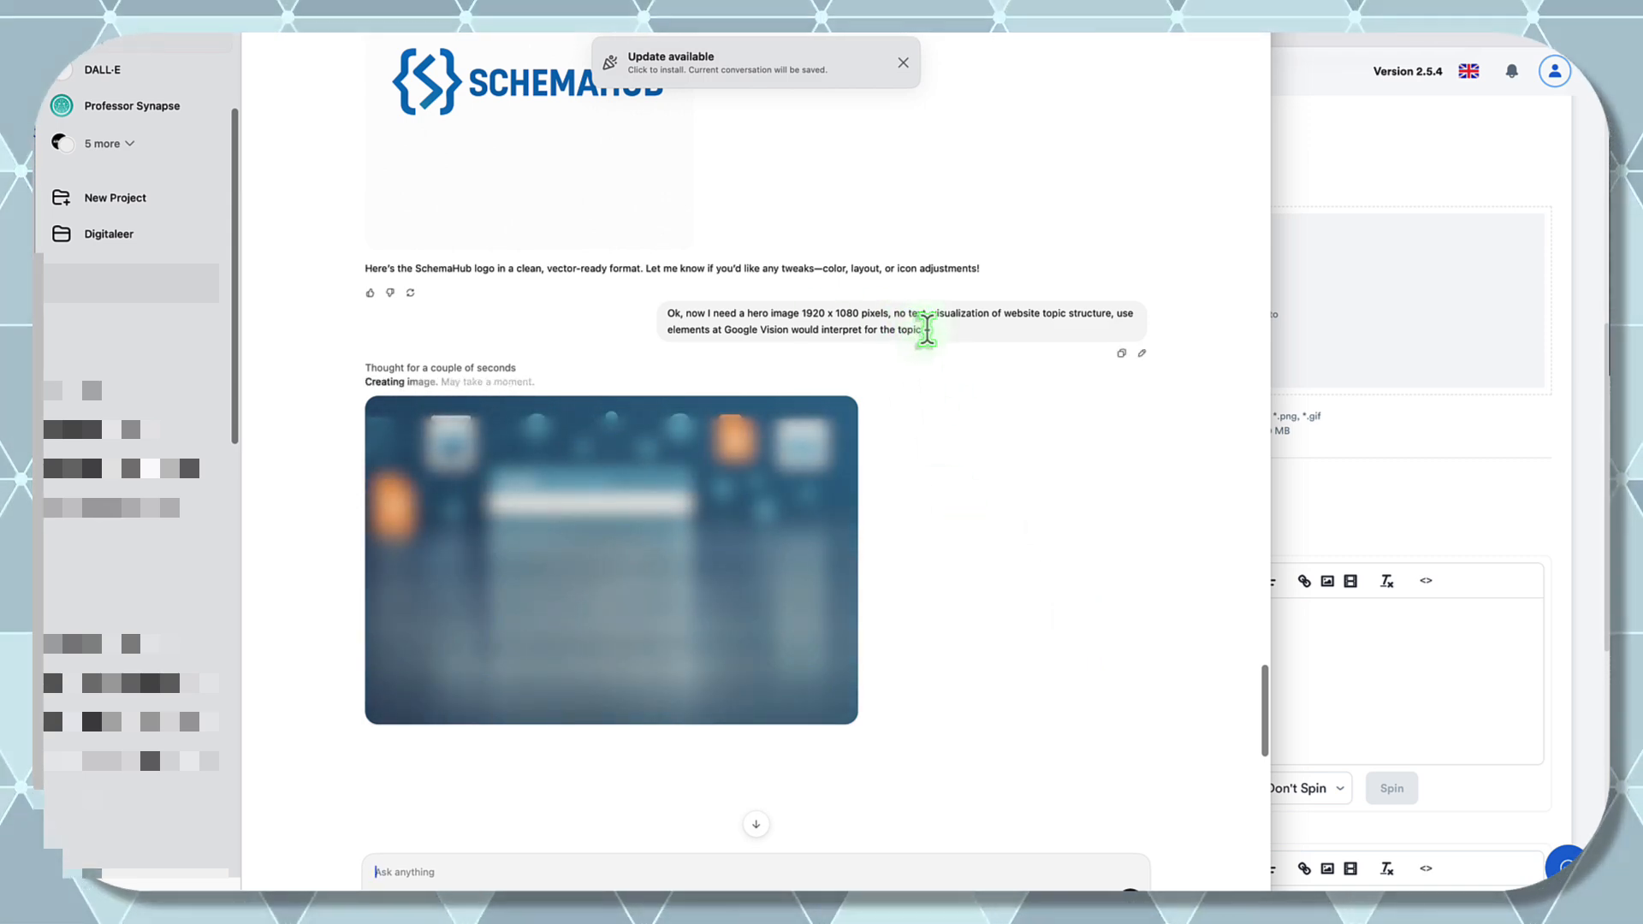
{"action": "left_click_drag", "start_coordinate": [925, 330], "coordinate": [663, 329]}
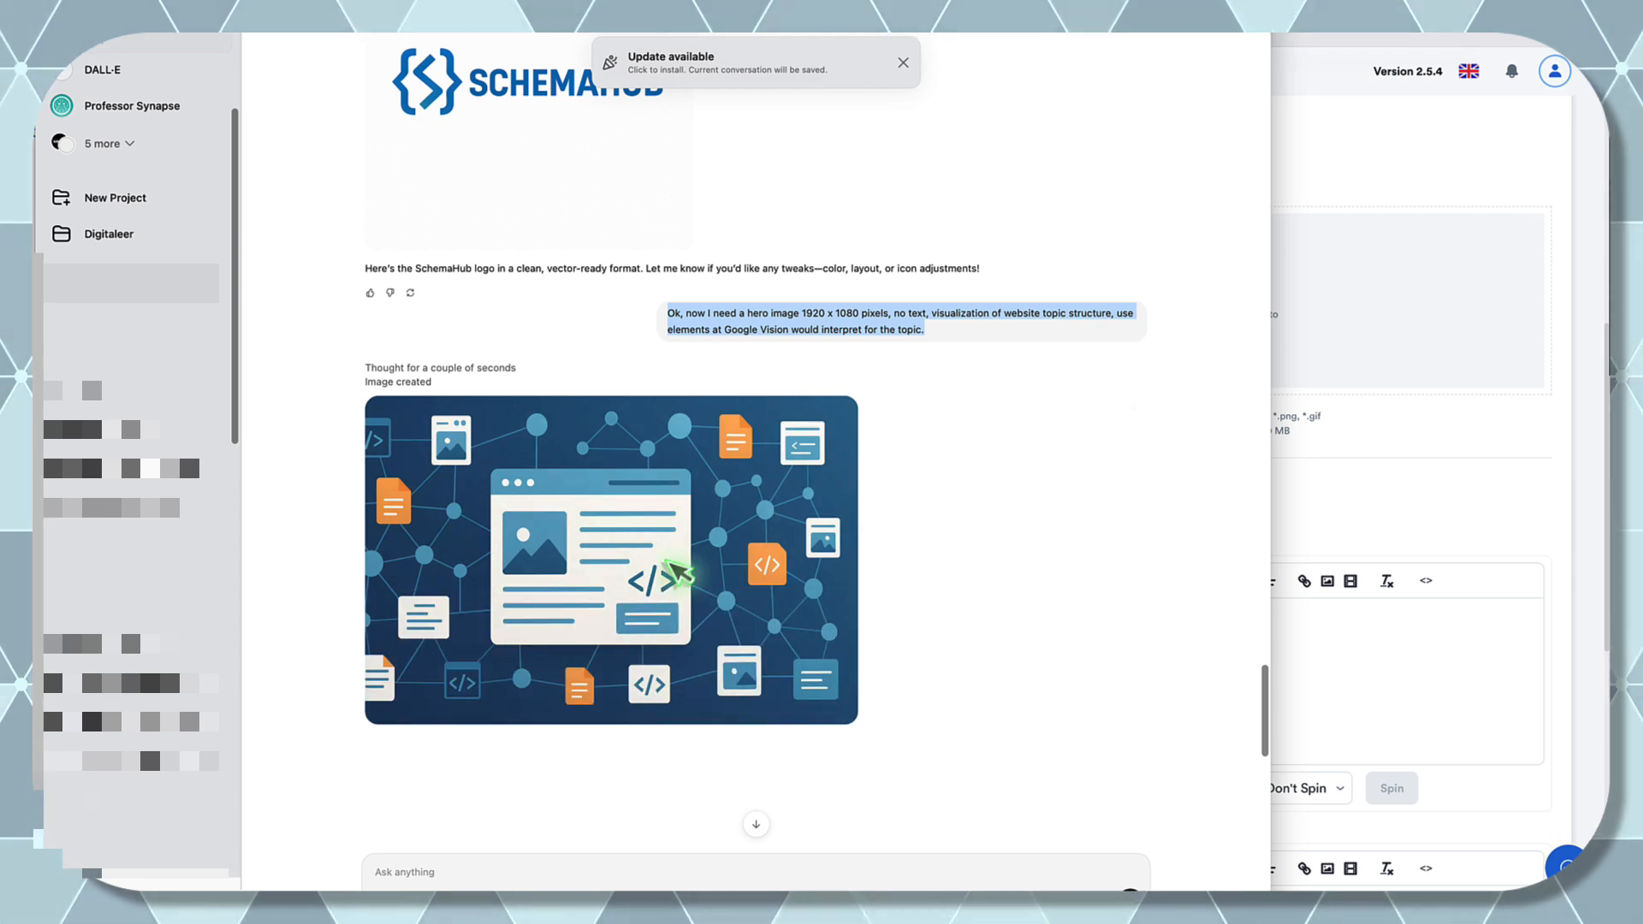
{"action": "right_click", "coordinate": [666, 558]}
{"action": "left_click", "coordinate": [719, 583]}
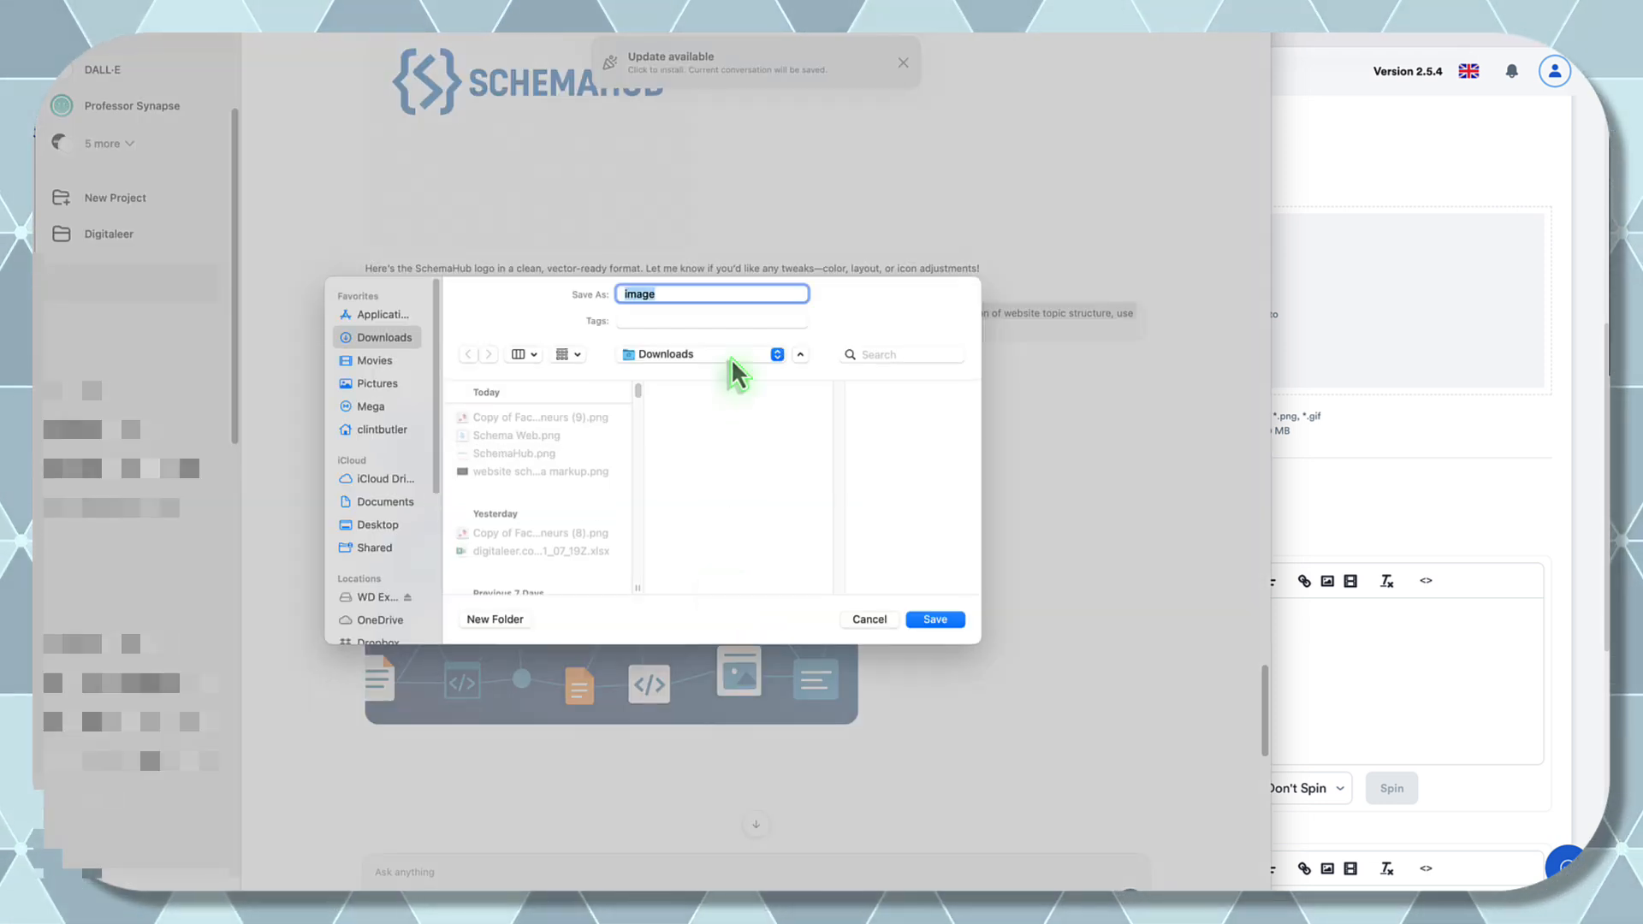
{"action": "type", "text": "web"}
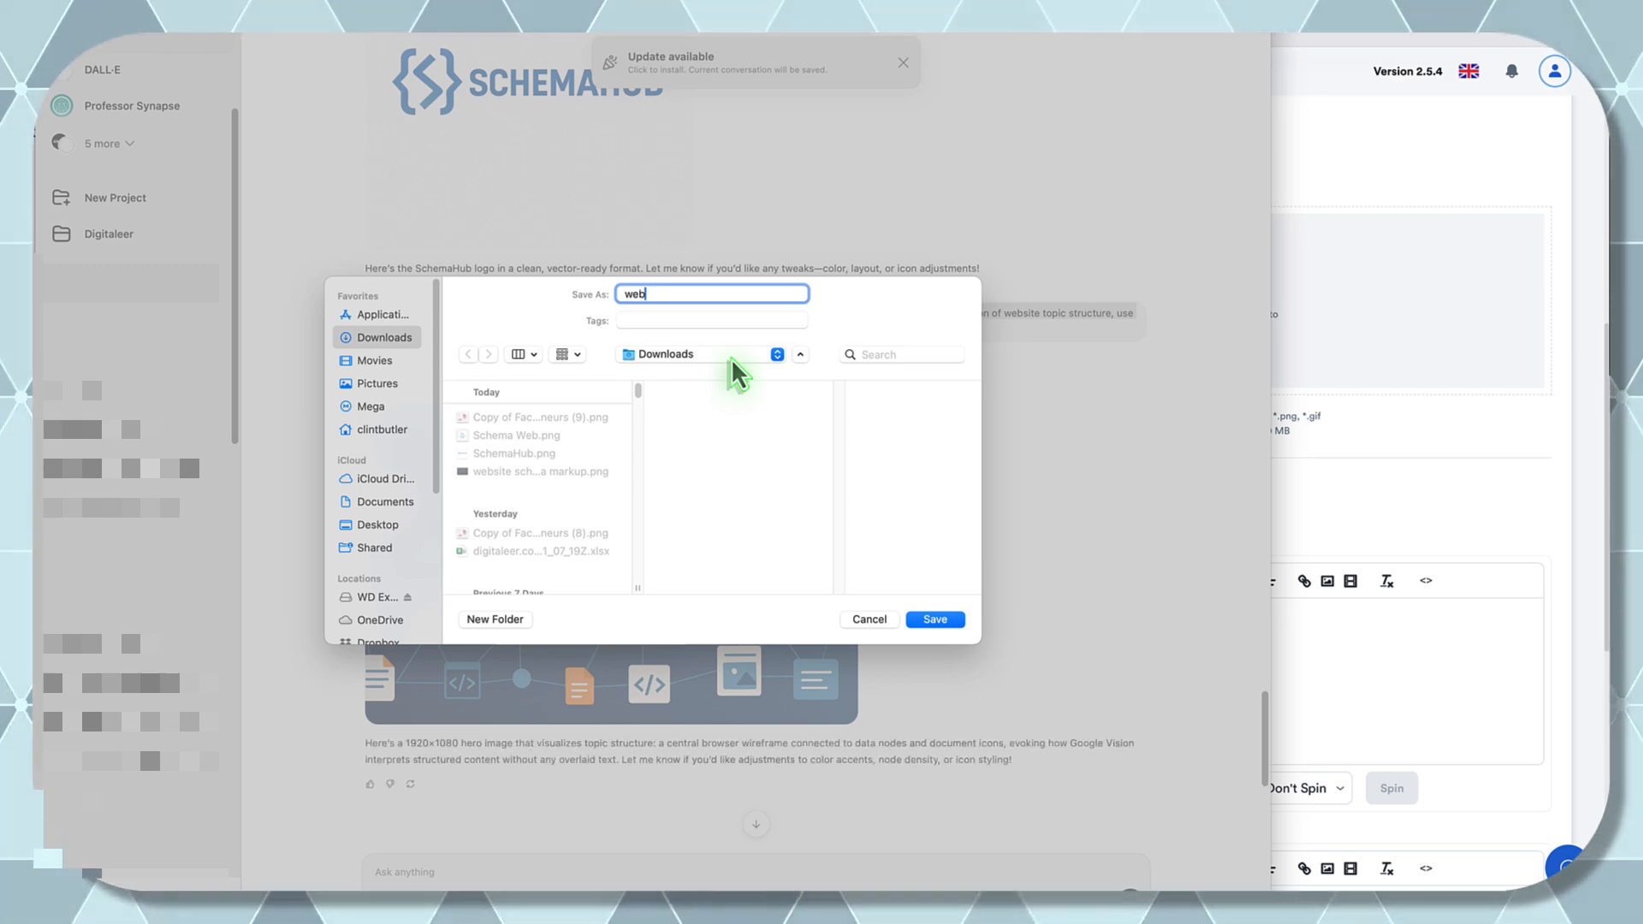
{"action": "left_click", "coordinate": [911, 622]}
- Save the generated hero image to the Downloads folder as website-schema-markup.png
{"action": "right_click", "coordinate": [672, 644]}
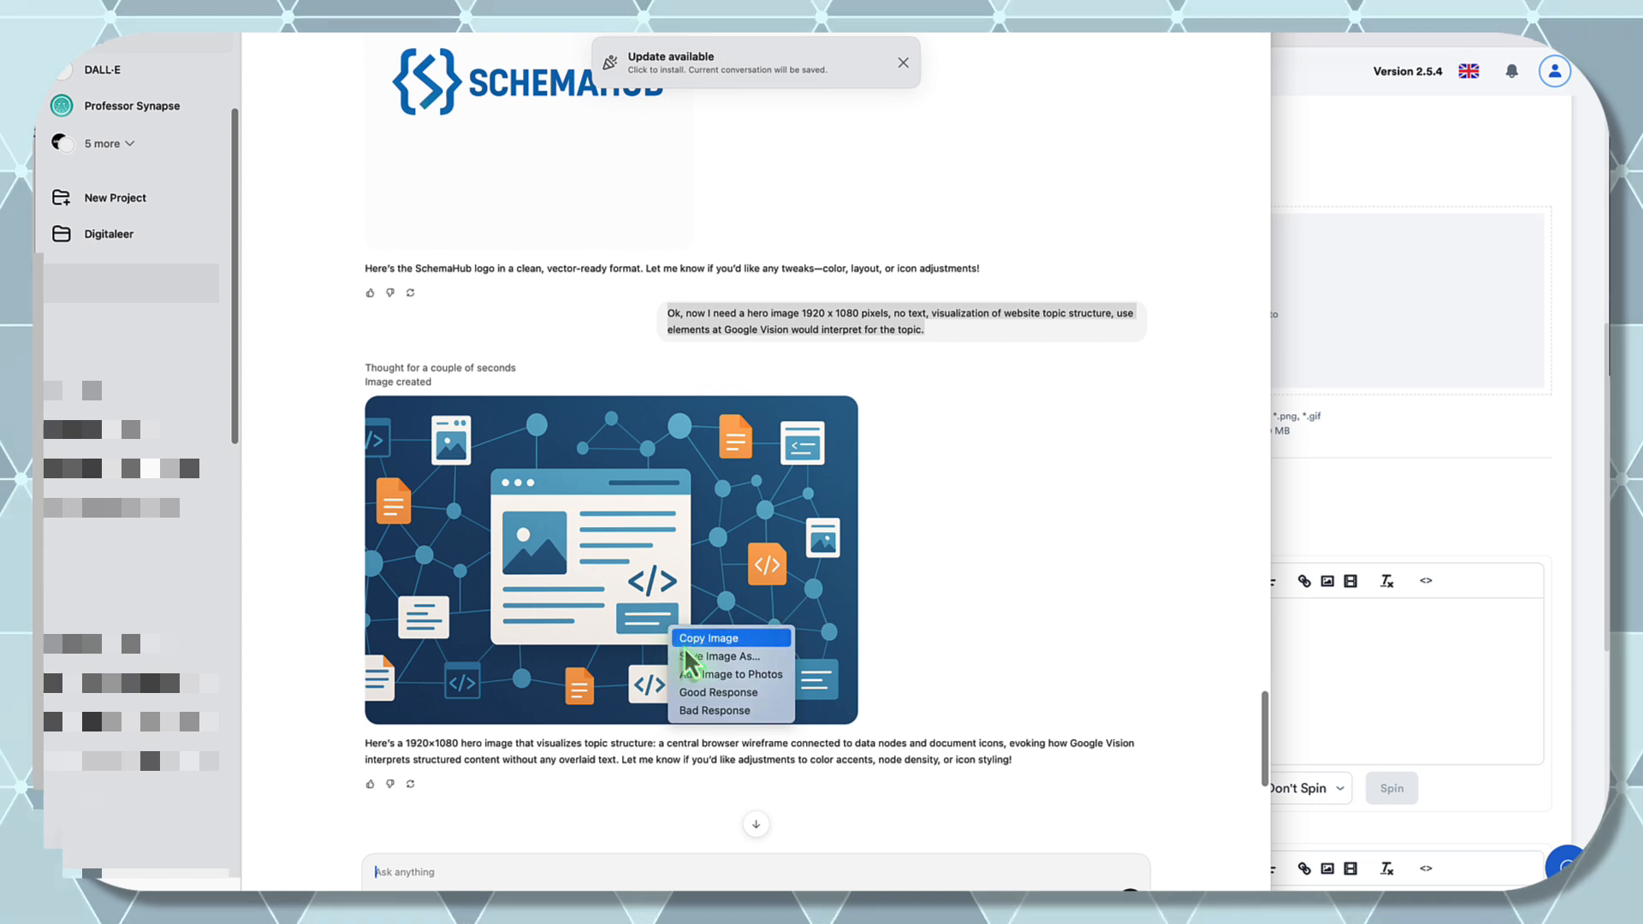
{"action": "left_click", "coordinate": [693, 660]}
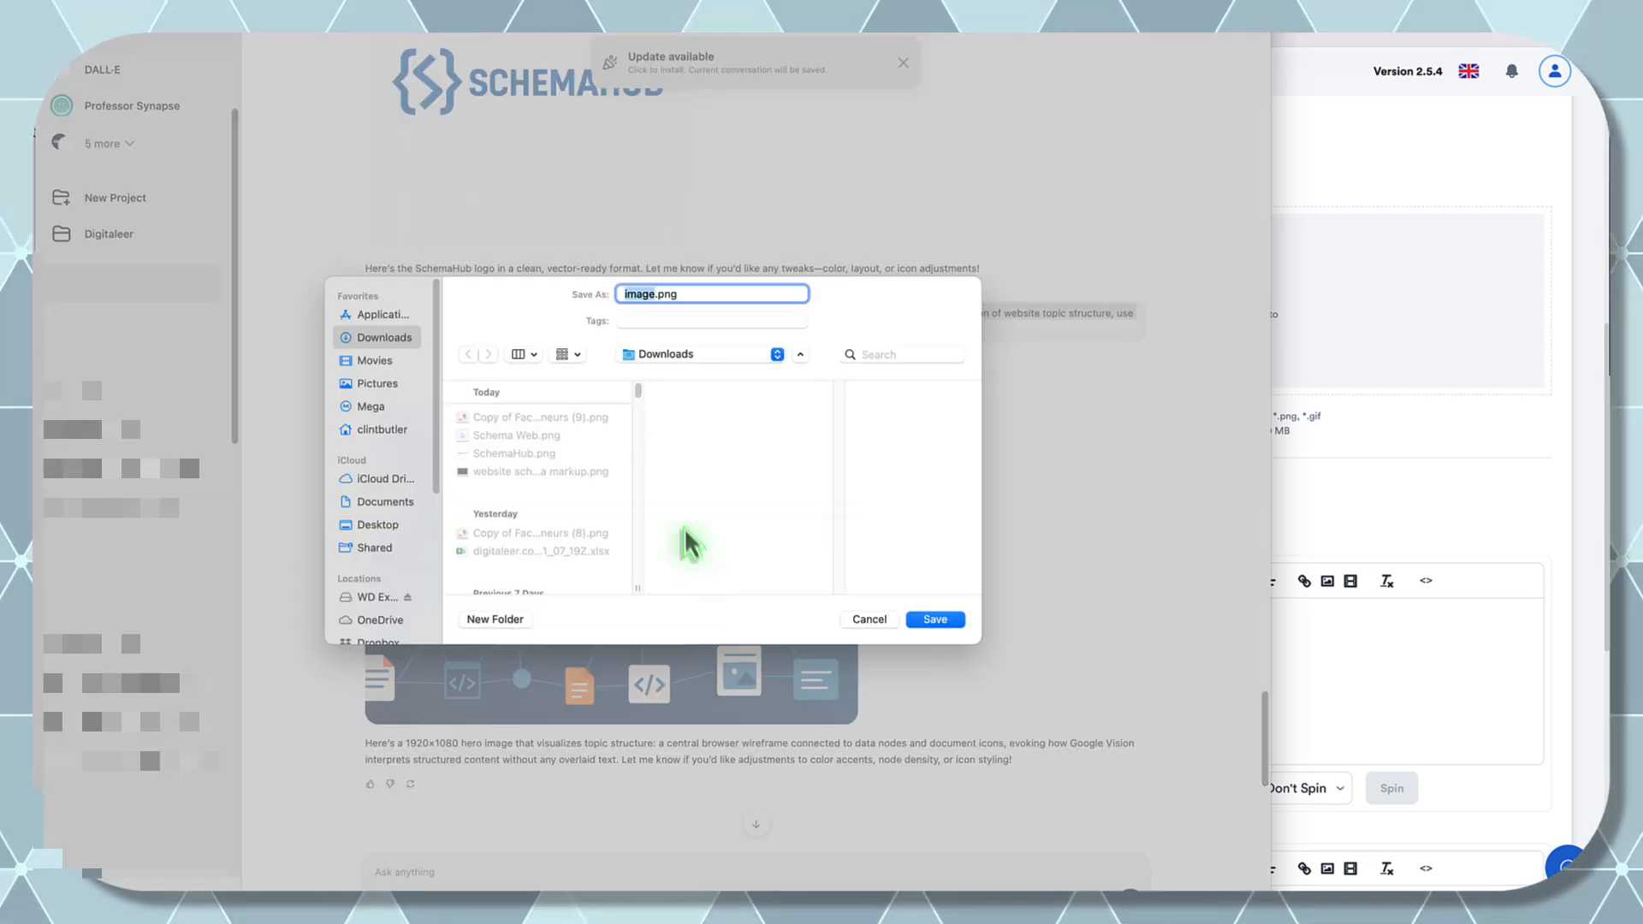
{"action": "type", "text": "webs"}
{"action": "type", "text": "ite"}
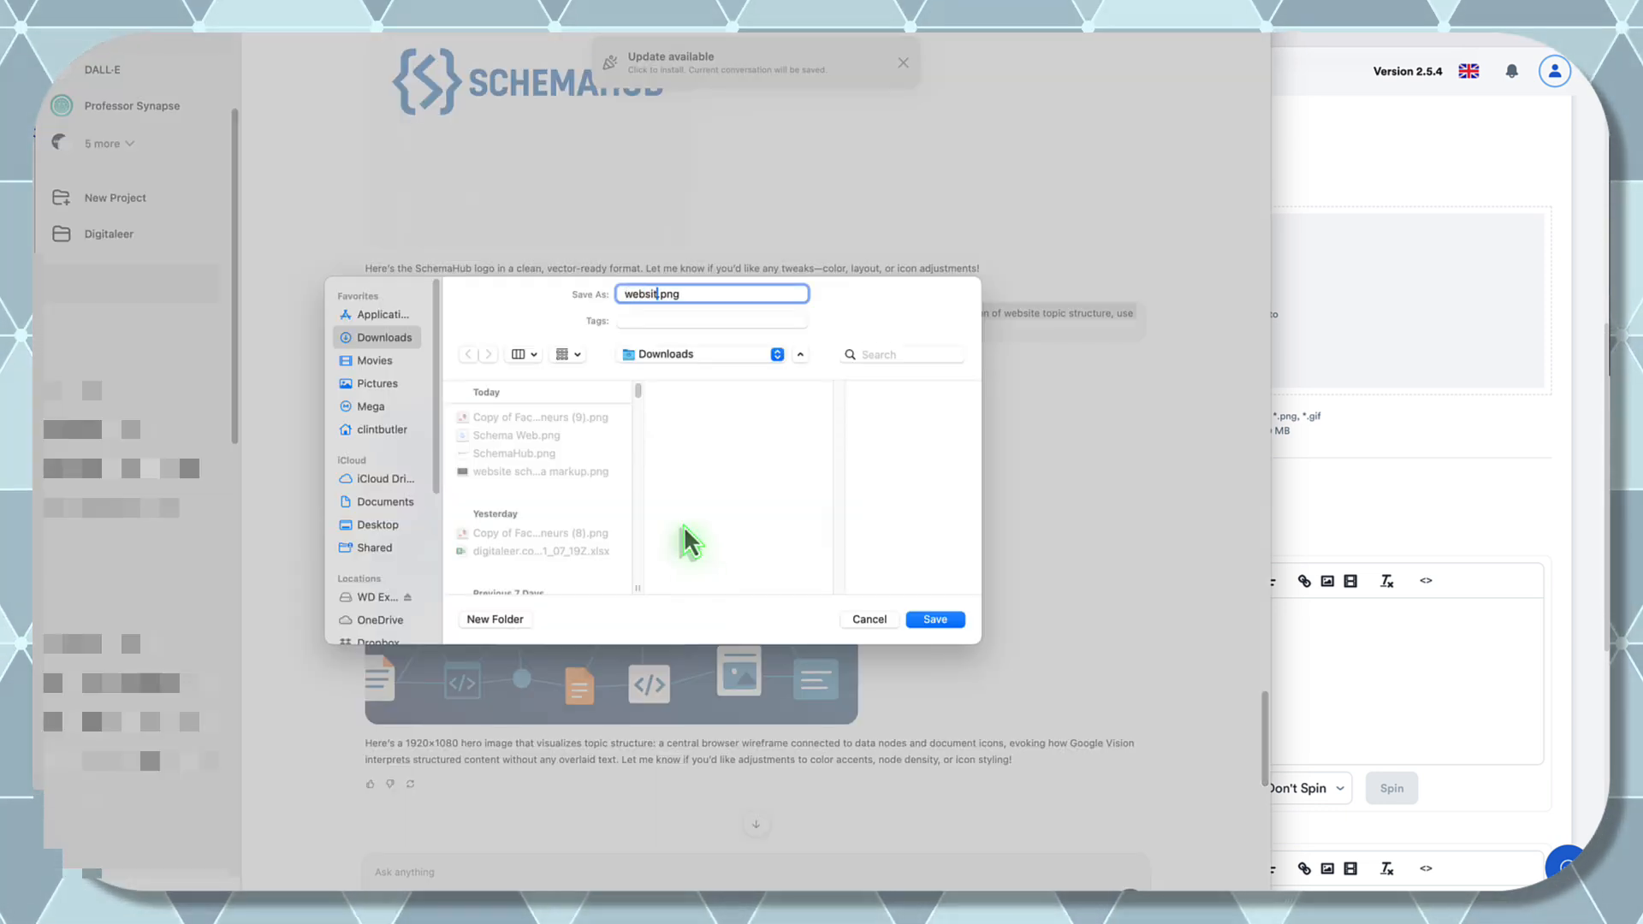
{"action": "type", "text": "-s"}
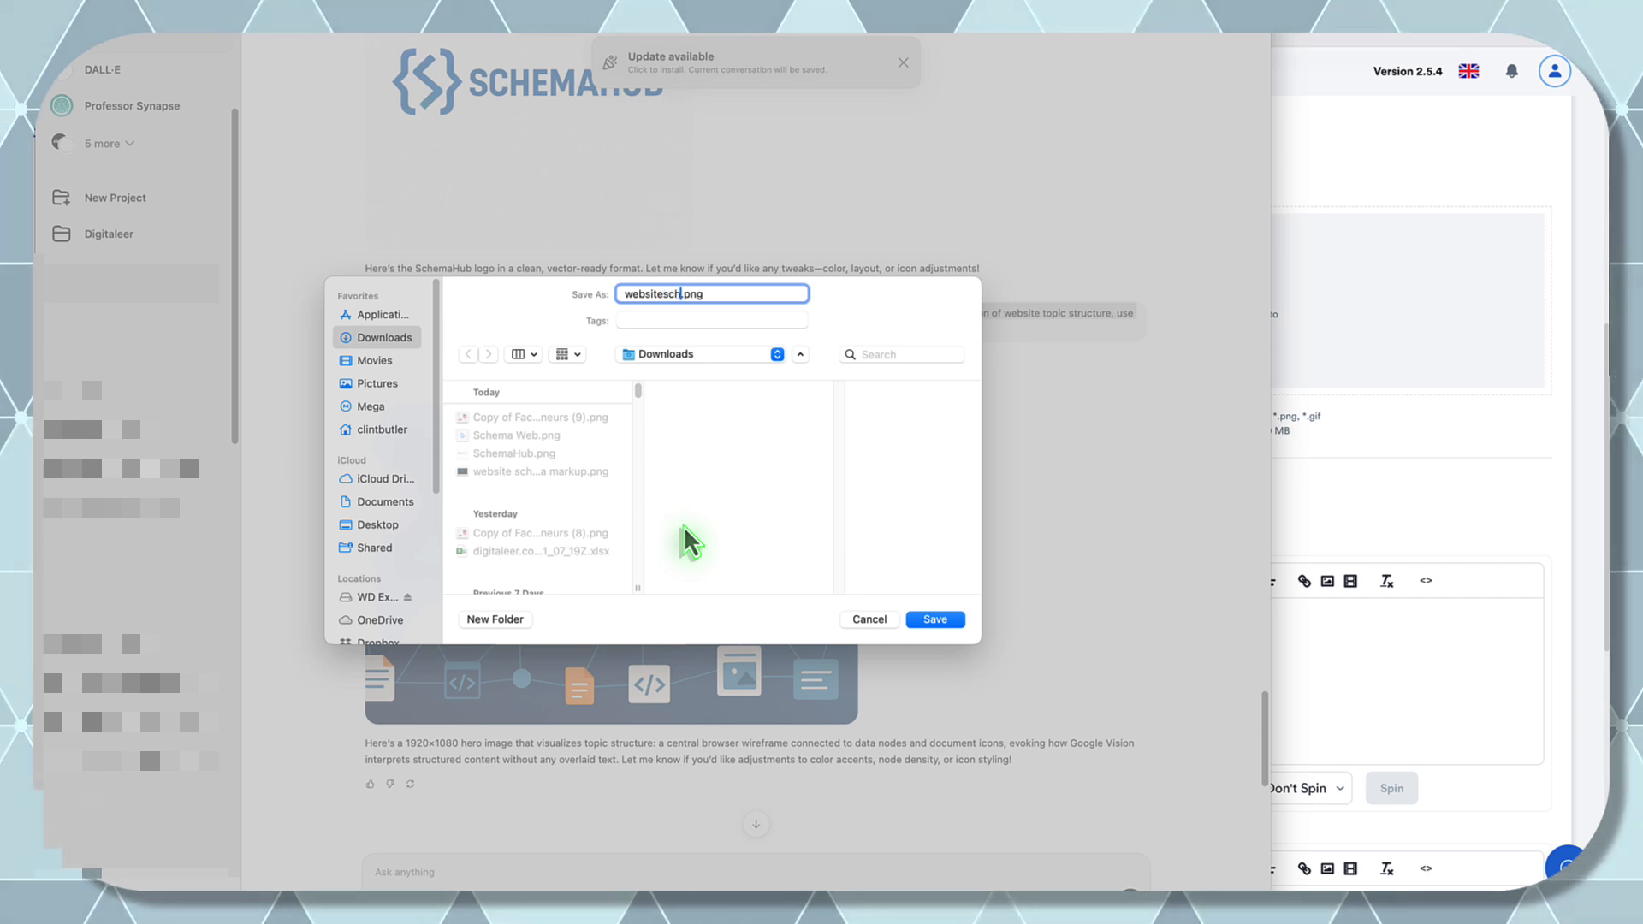
{"action": "type", "text": "chema-mar"}
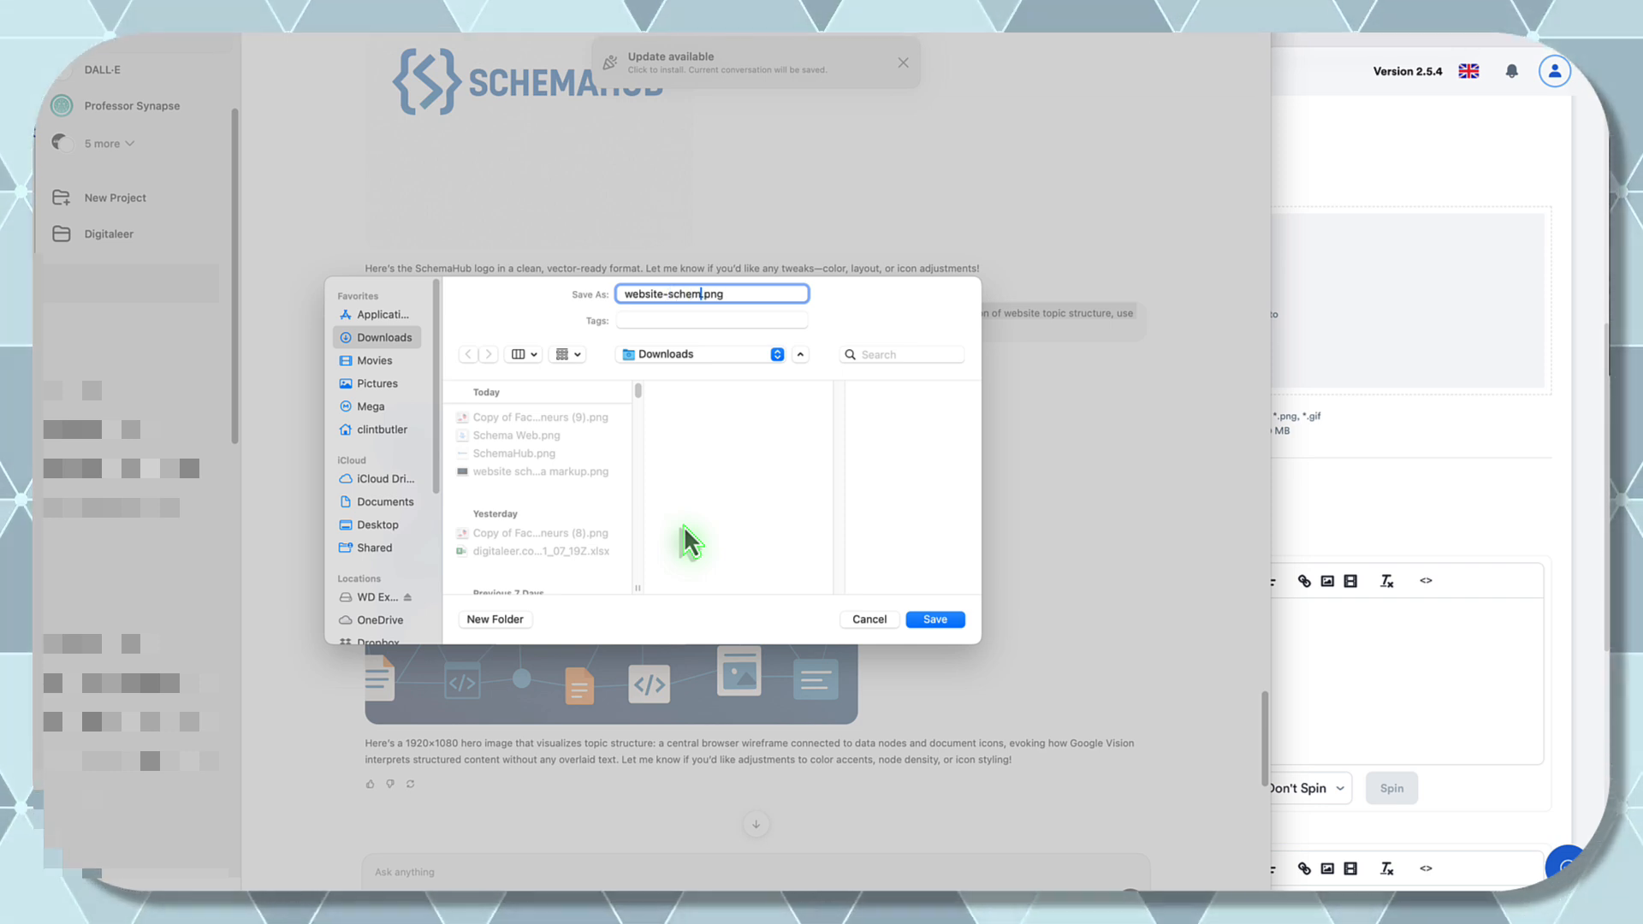
{"action": "type", "text": "kup"}
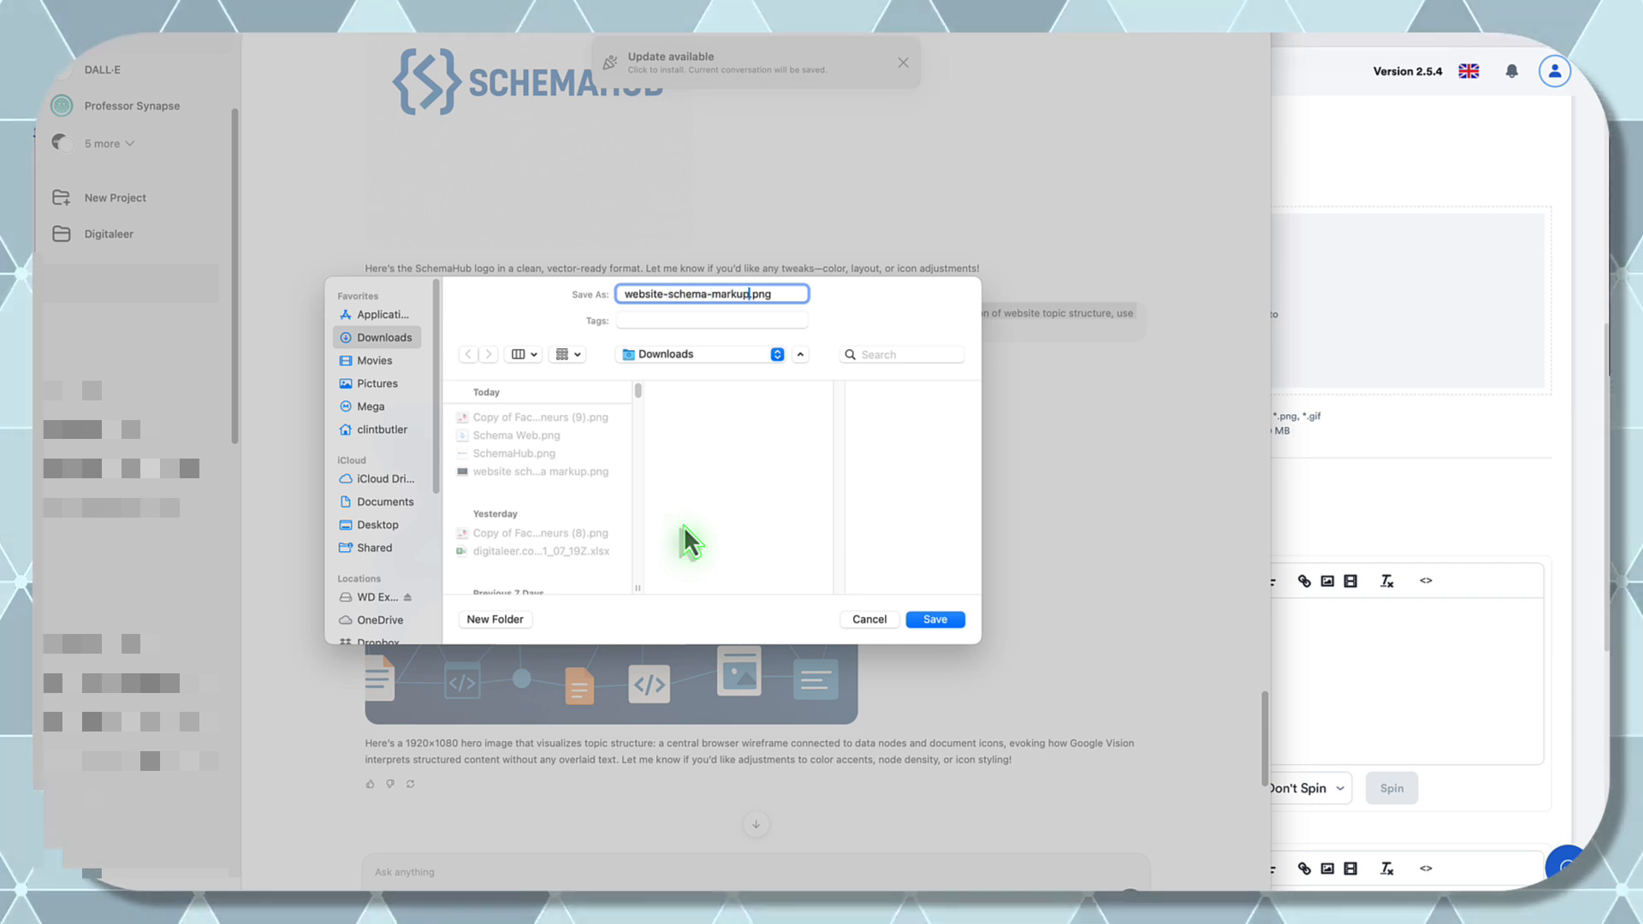
{"action": "left_click", "coordinate": [936, 619]}
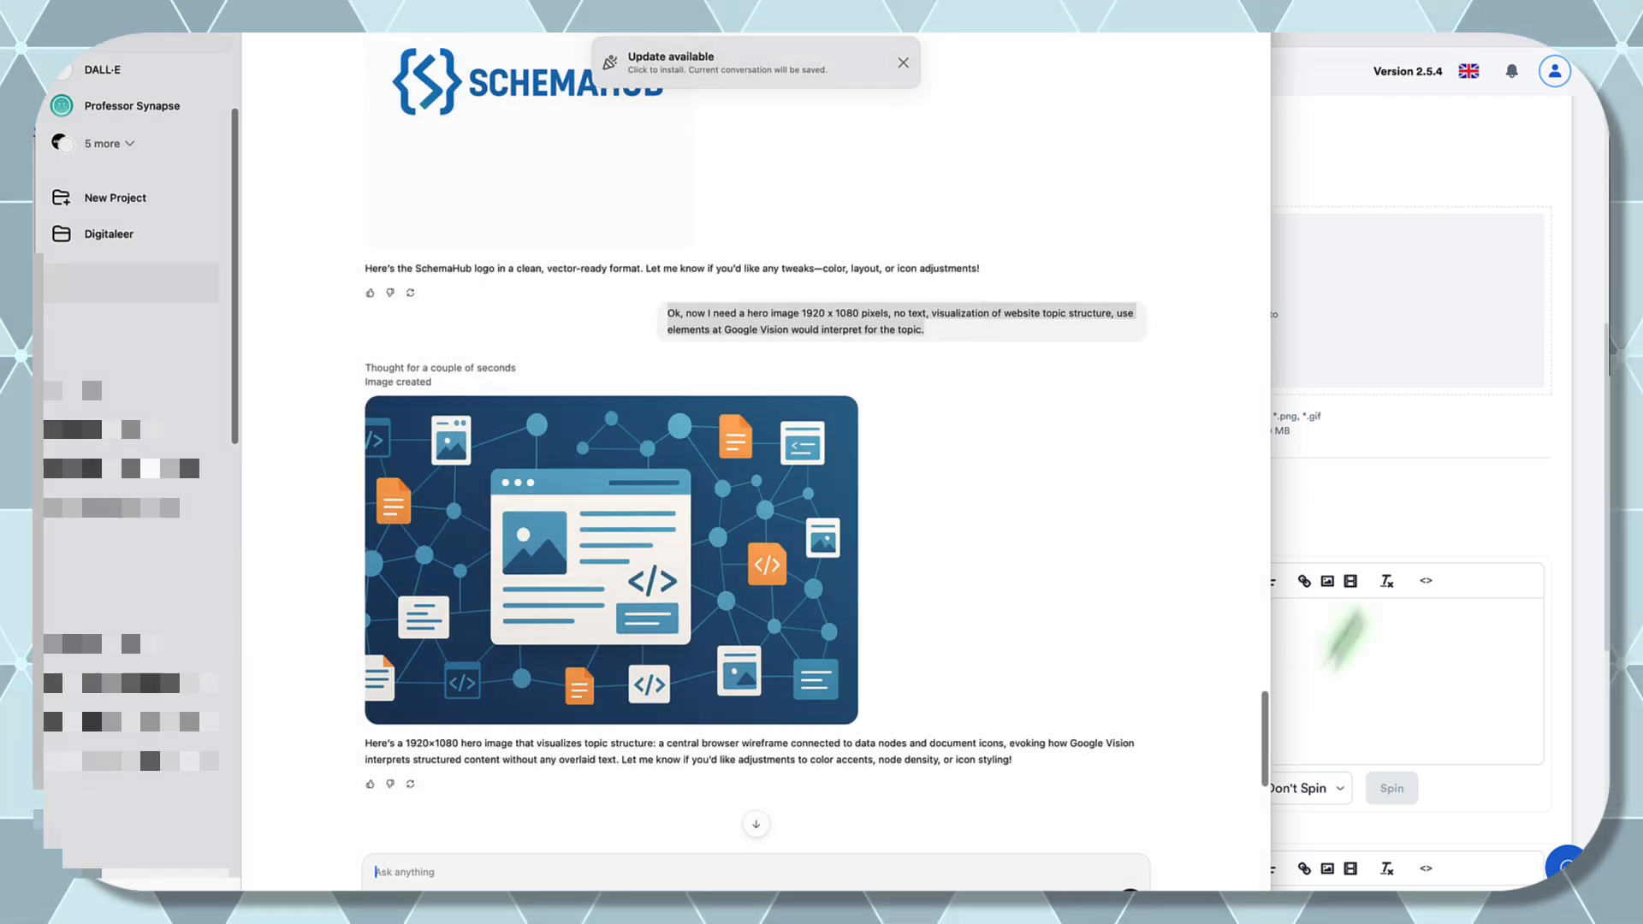
- Switch to SEO Neo and upload the saved hero image from the Downloads folder as the blog's cover image
{"action": "left_click", "coordinate": [1395, 533]}
{"action": "left_click", "coordinate": [1372, 915]}
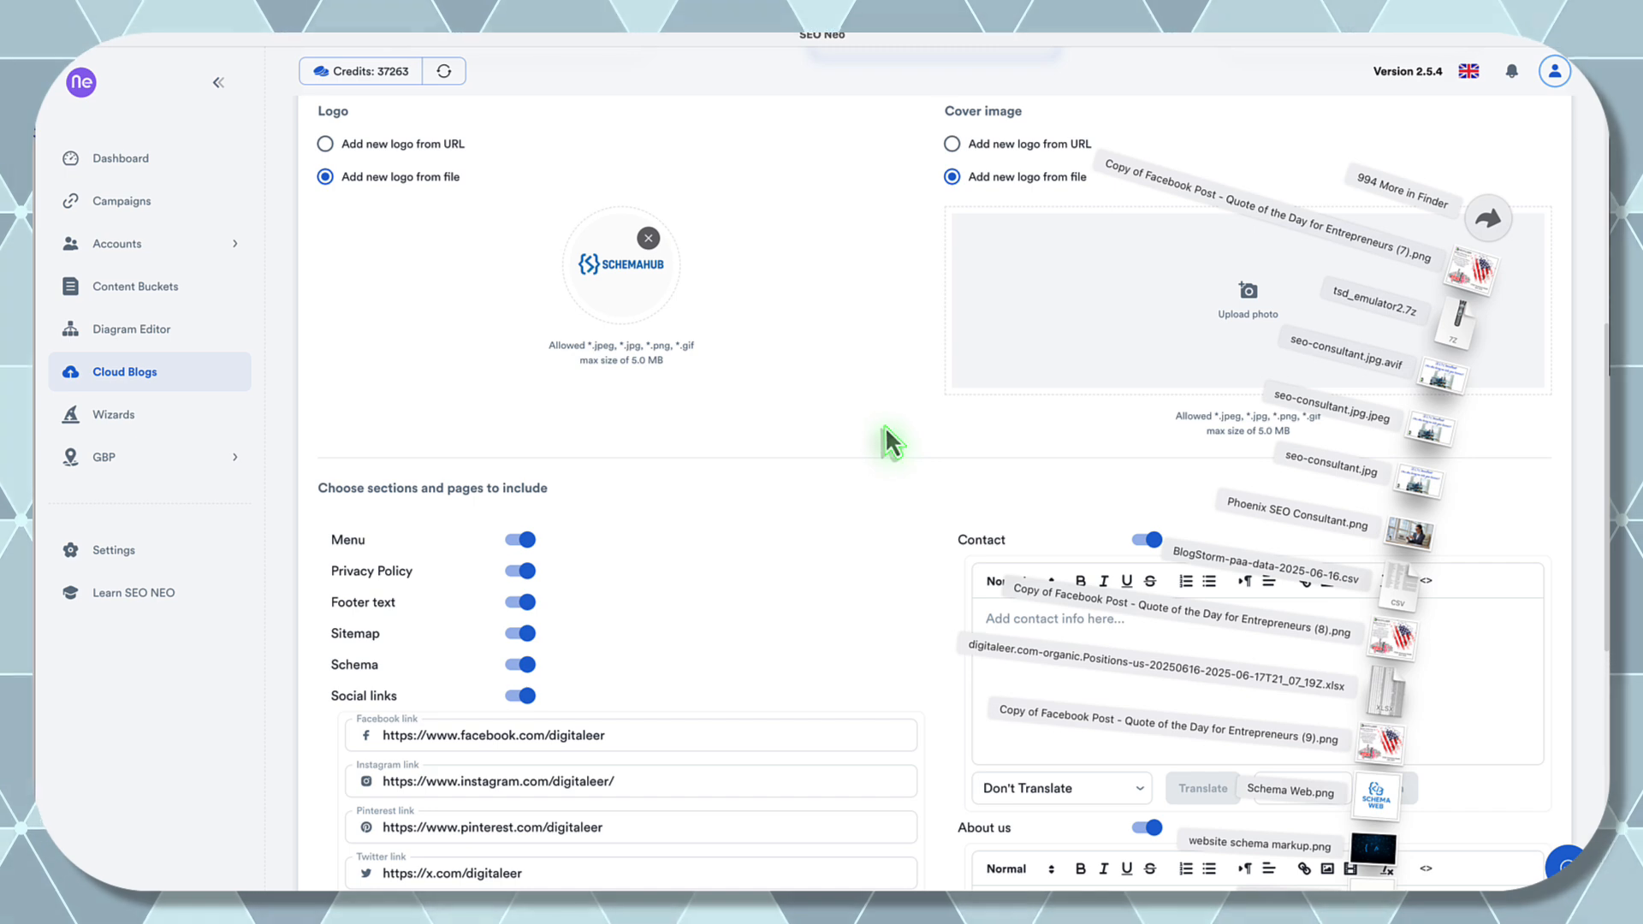
{"action": "left_click", "coordinate": [879, 507]}
{"action": "left_click", "coordinate": [1372, 914]}
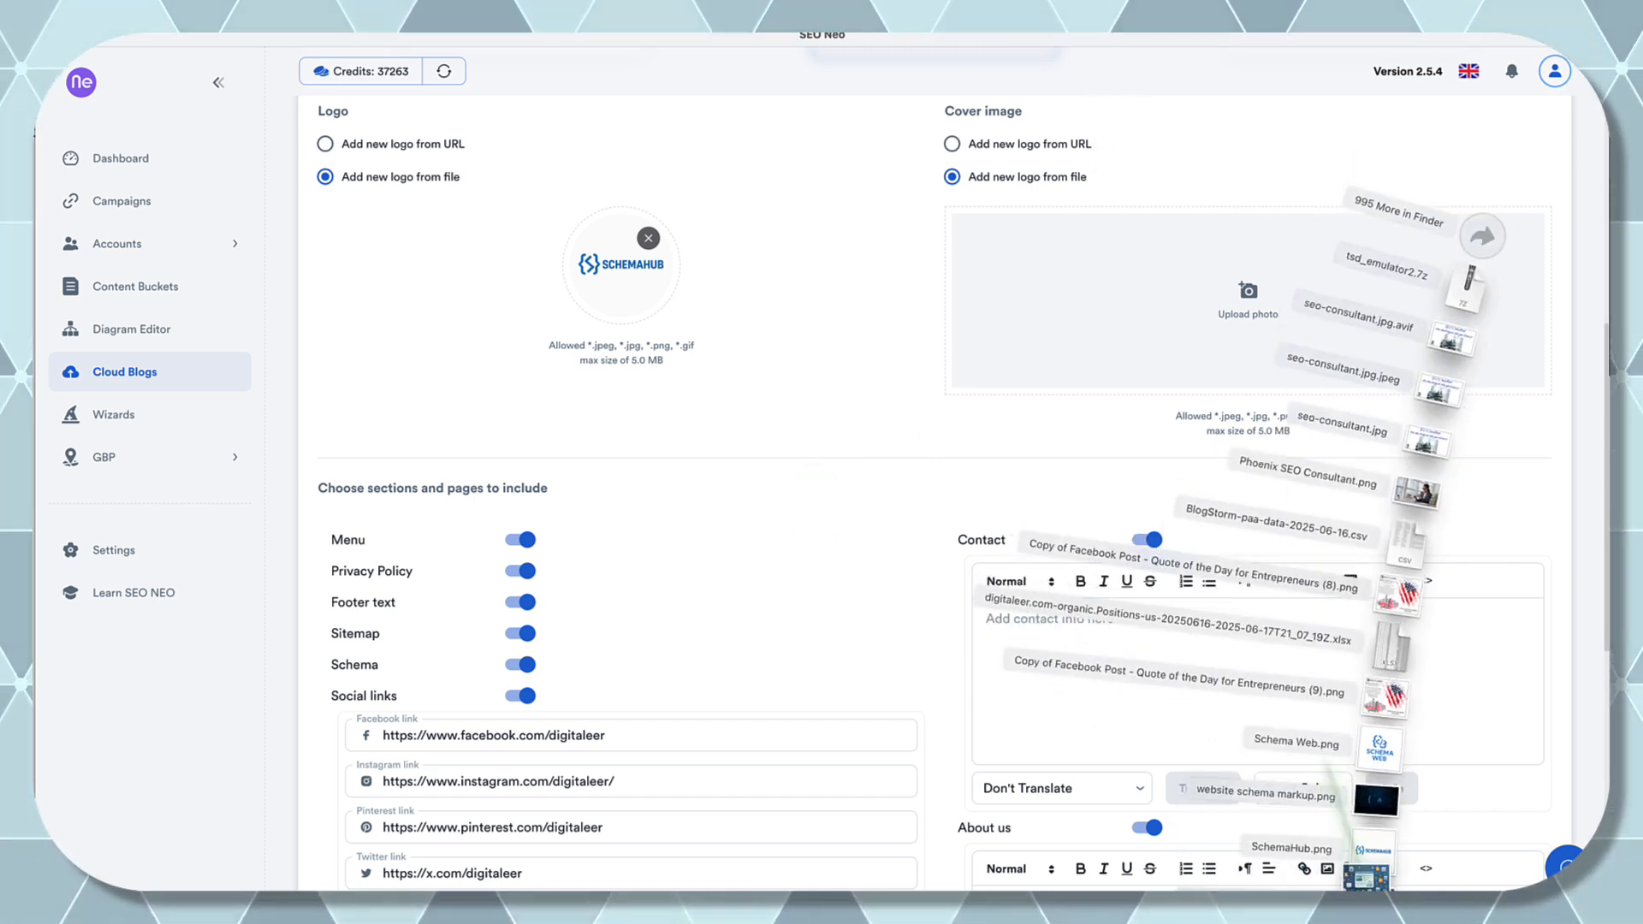
{"action": "left_click_drag", "start_coordinate": [1377, 798], "coordinate": [1245, 279]}
{"action": "scroll", "coordinate": [876, 609], "scroll_direction": "down", "scroll_amount": 1}
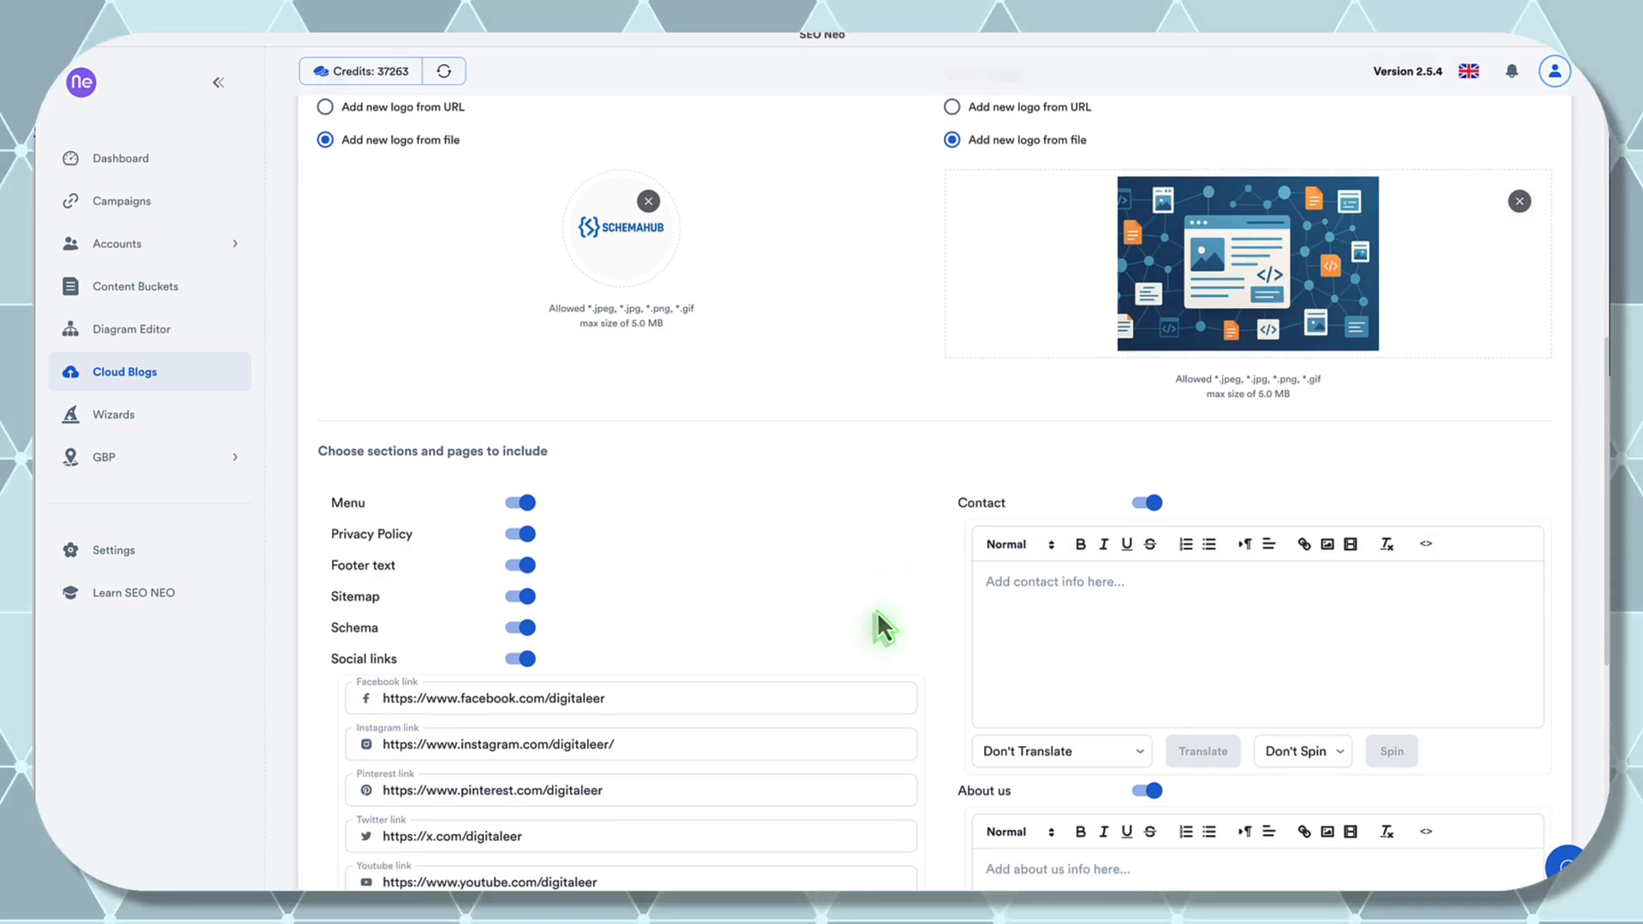
- Switch to ChatGPT and request contact page text with the prompt "Now I need a Contact Us"
{"action": "scroll", "coordinate": [876, 610], "scroll_direction": "down", "scroll_amount": 5}
{"action": "key", "text": "super+Tab"}
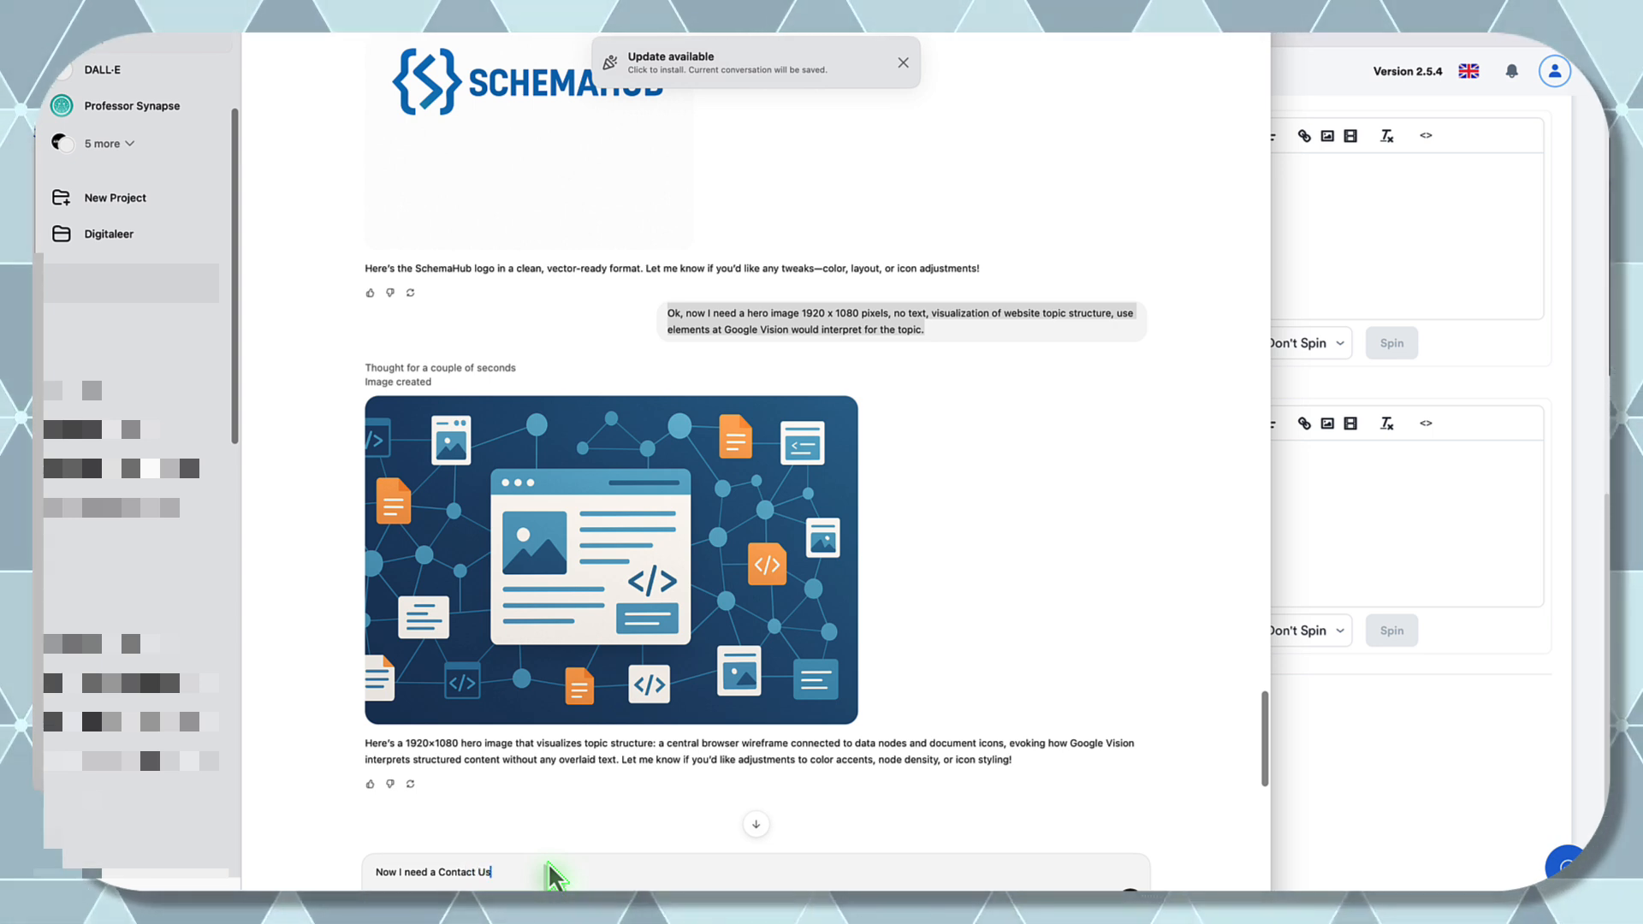
{"action": "key", "text": "Return"}
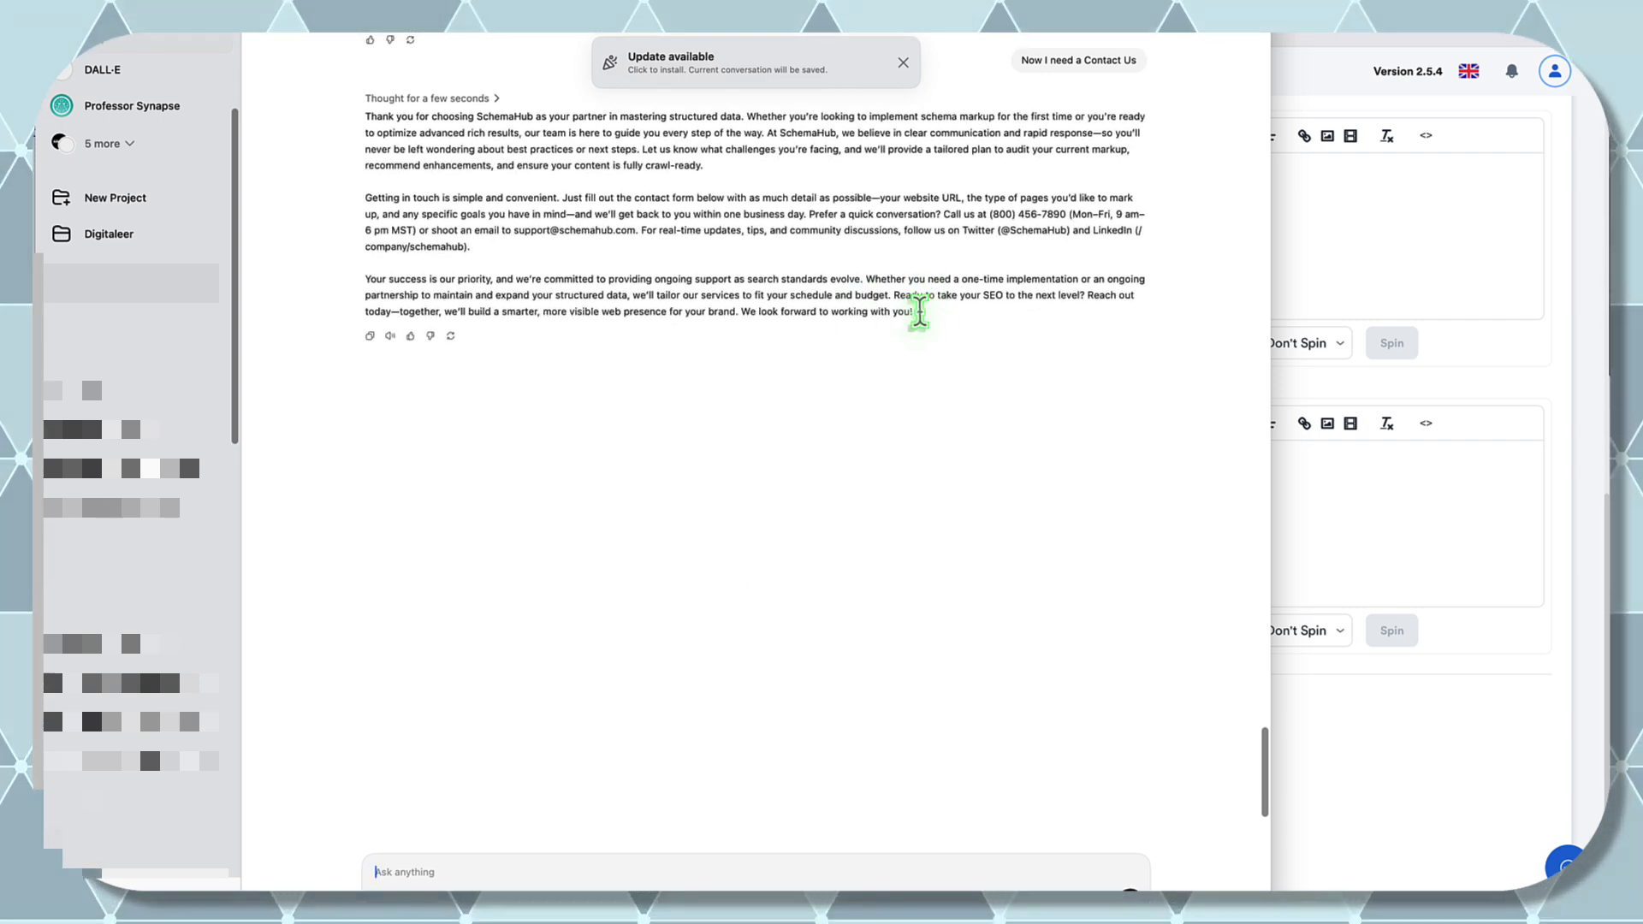
- Copy the generated Contact Us text and paste it into the blog's Contact section in SEO Neo
{"action": "left_click_drag", "start_coordinate": [918, 314], "coordinate": [358, 113]}
{"action": "key", "text": "super+c"}
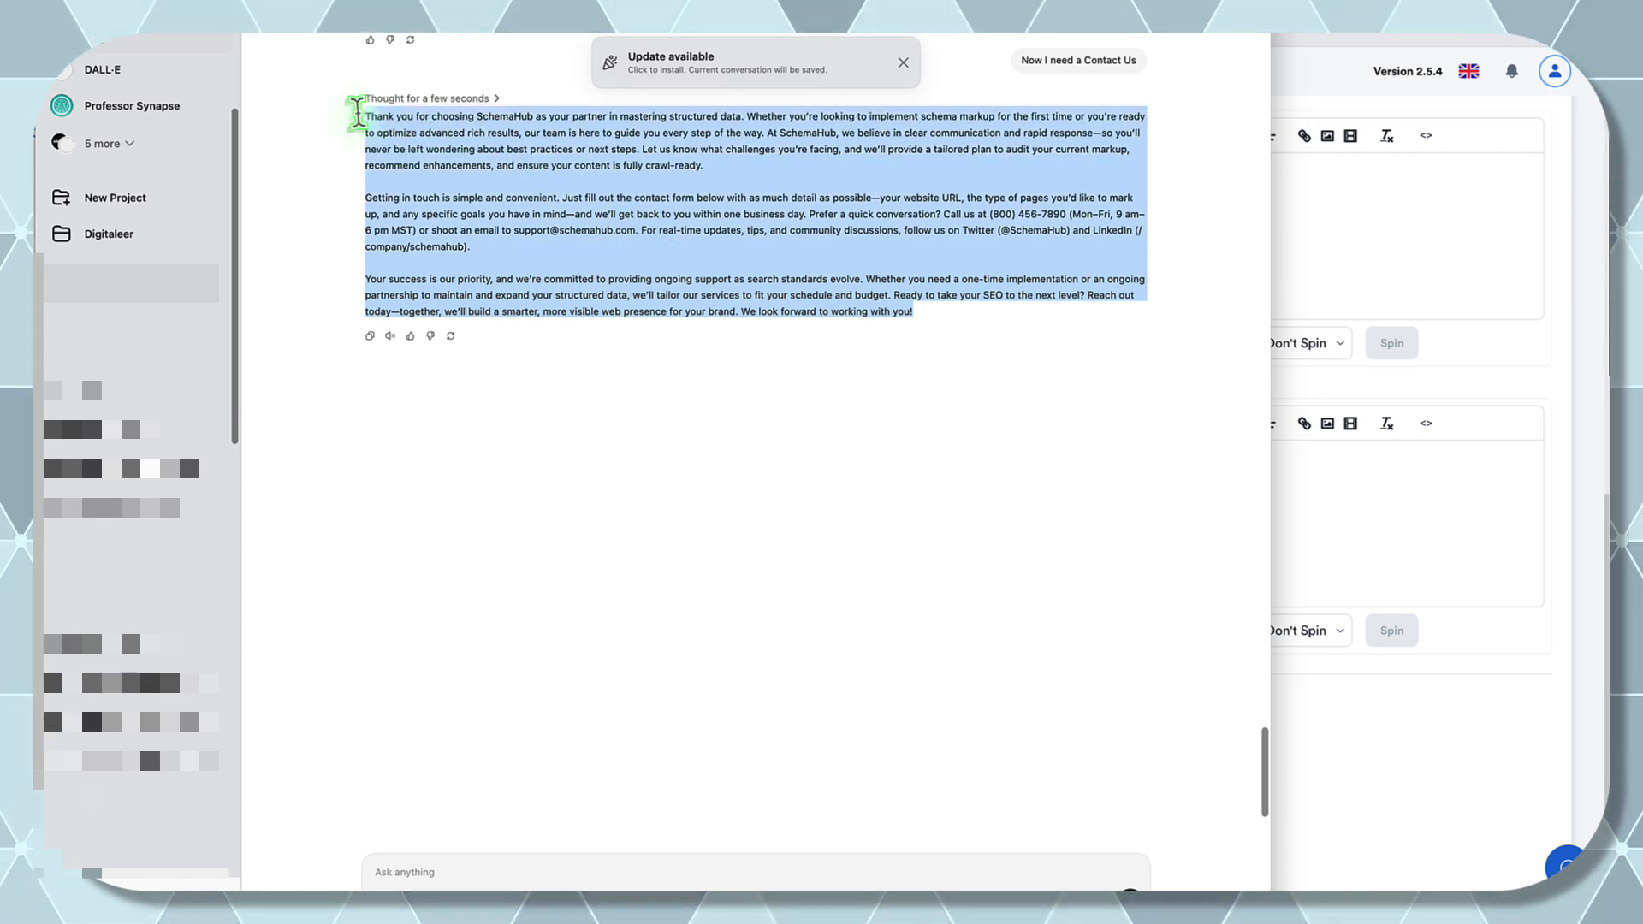
{"action": "left_click", "coordinate": [1412, 506]}
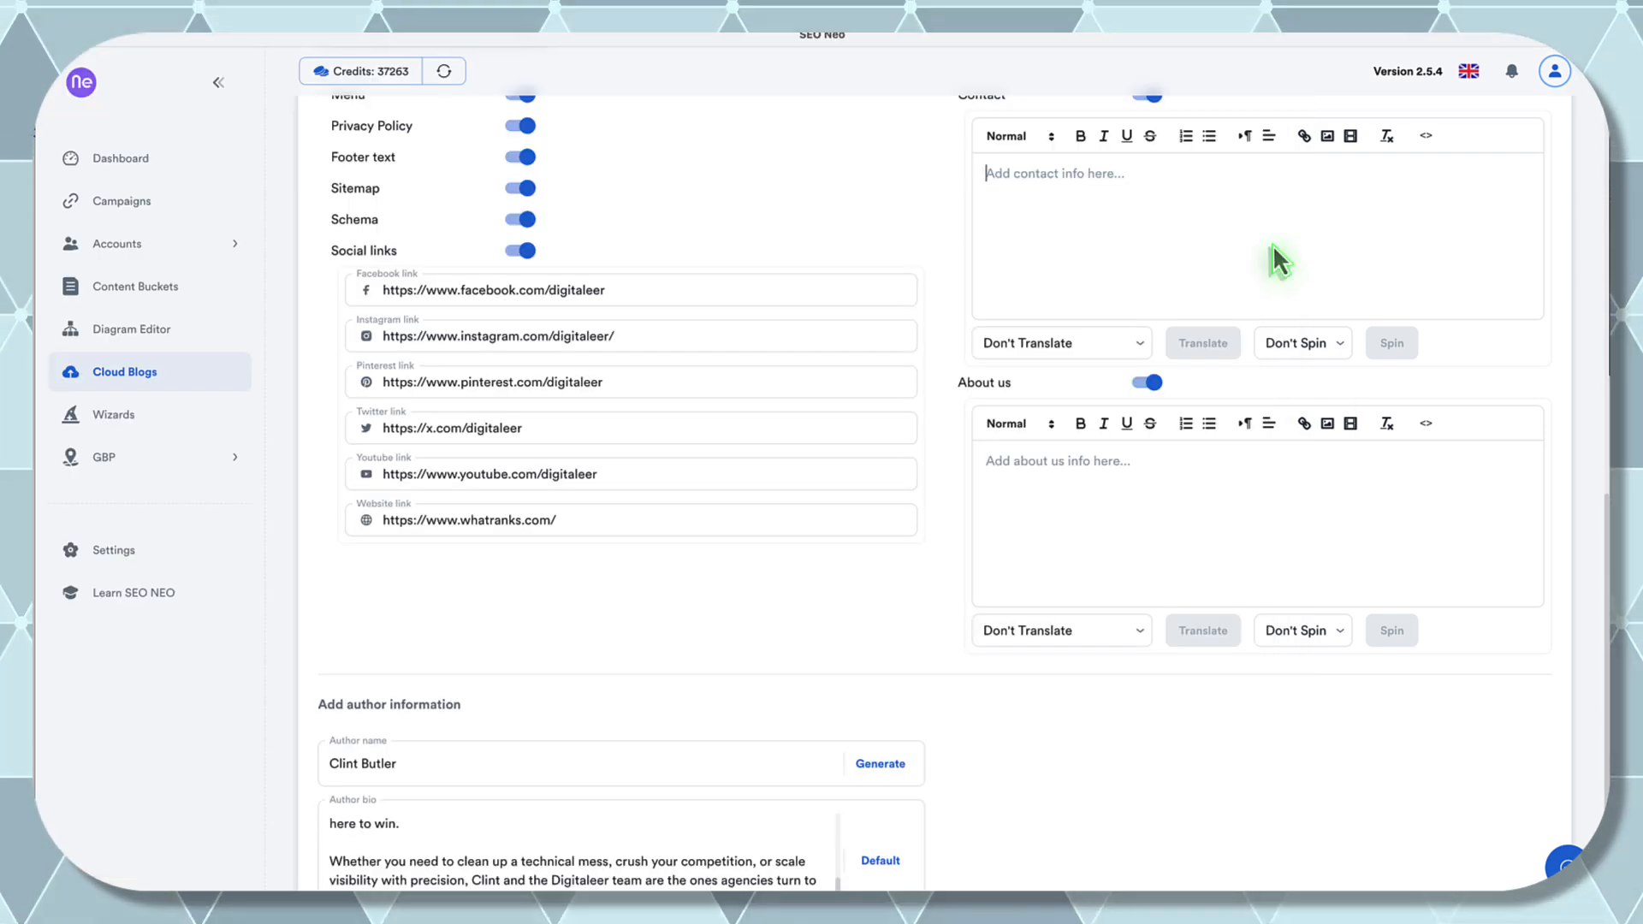
{"action": "scroll", "coordinate": [1276, 257], "scroll_direction": "up", "scroll_amount": 3}
{"action": "left_click", "coordinate": [1239, 465]}
{"action": "key", "text": "super+v"}
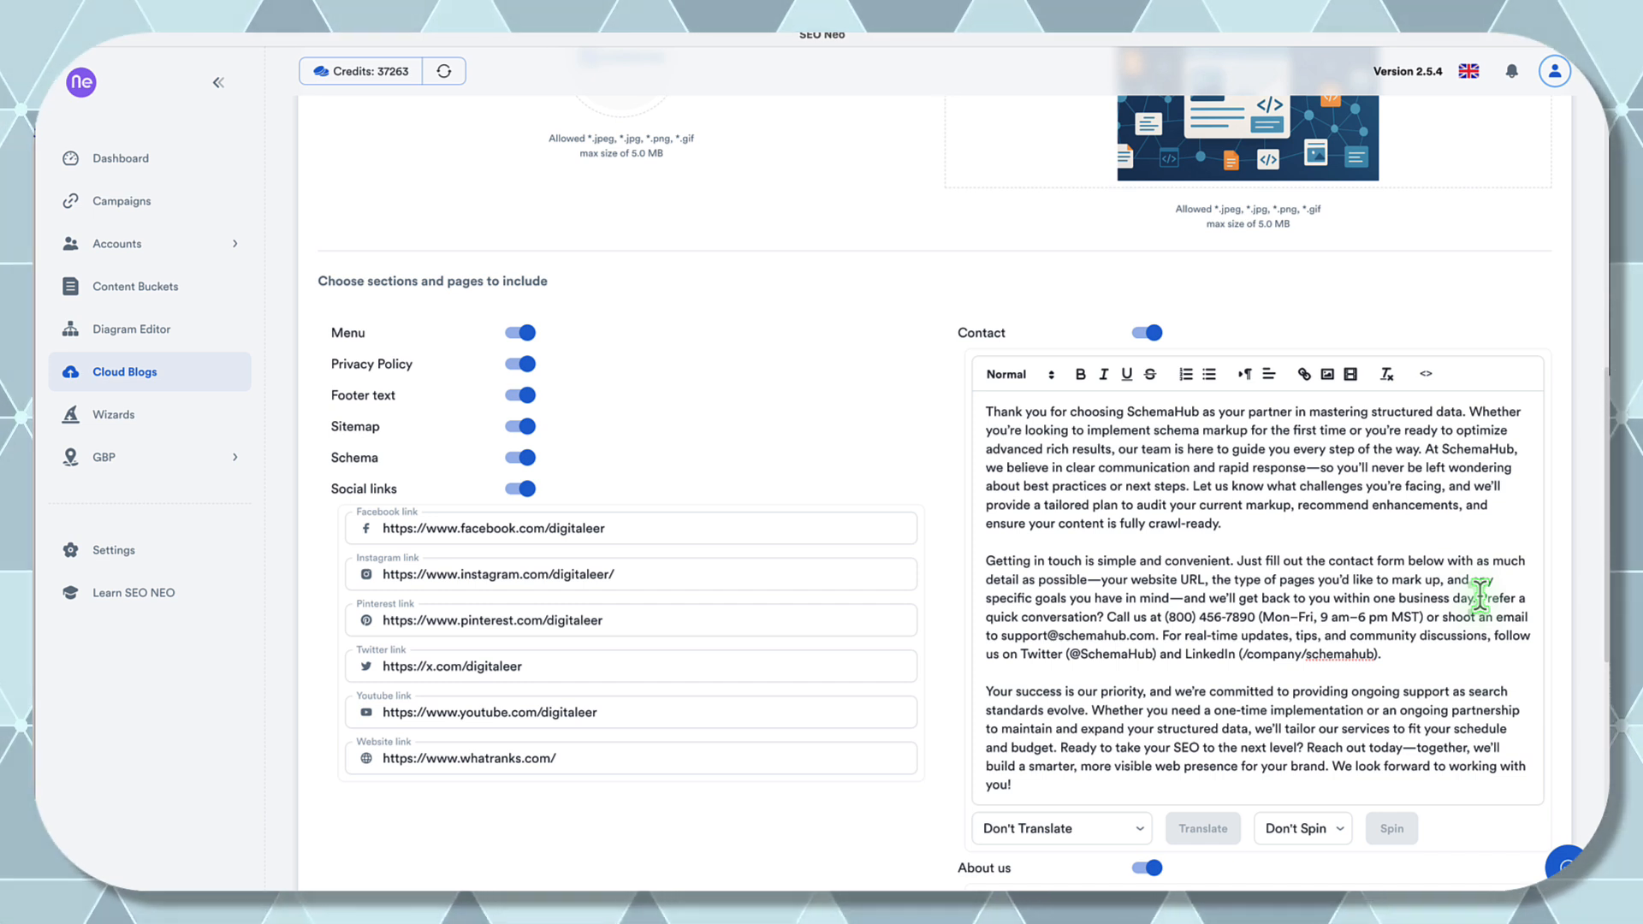
- Delete the contact text from "Prefer a quick conversation?" through the Twitter and LinkedIn mention, keeping a blank line between the paragraphs
{"action": "left_click_drag", "start_coordinate": [1480, 595], "coordinate": [1484, 664]}
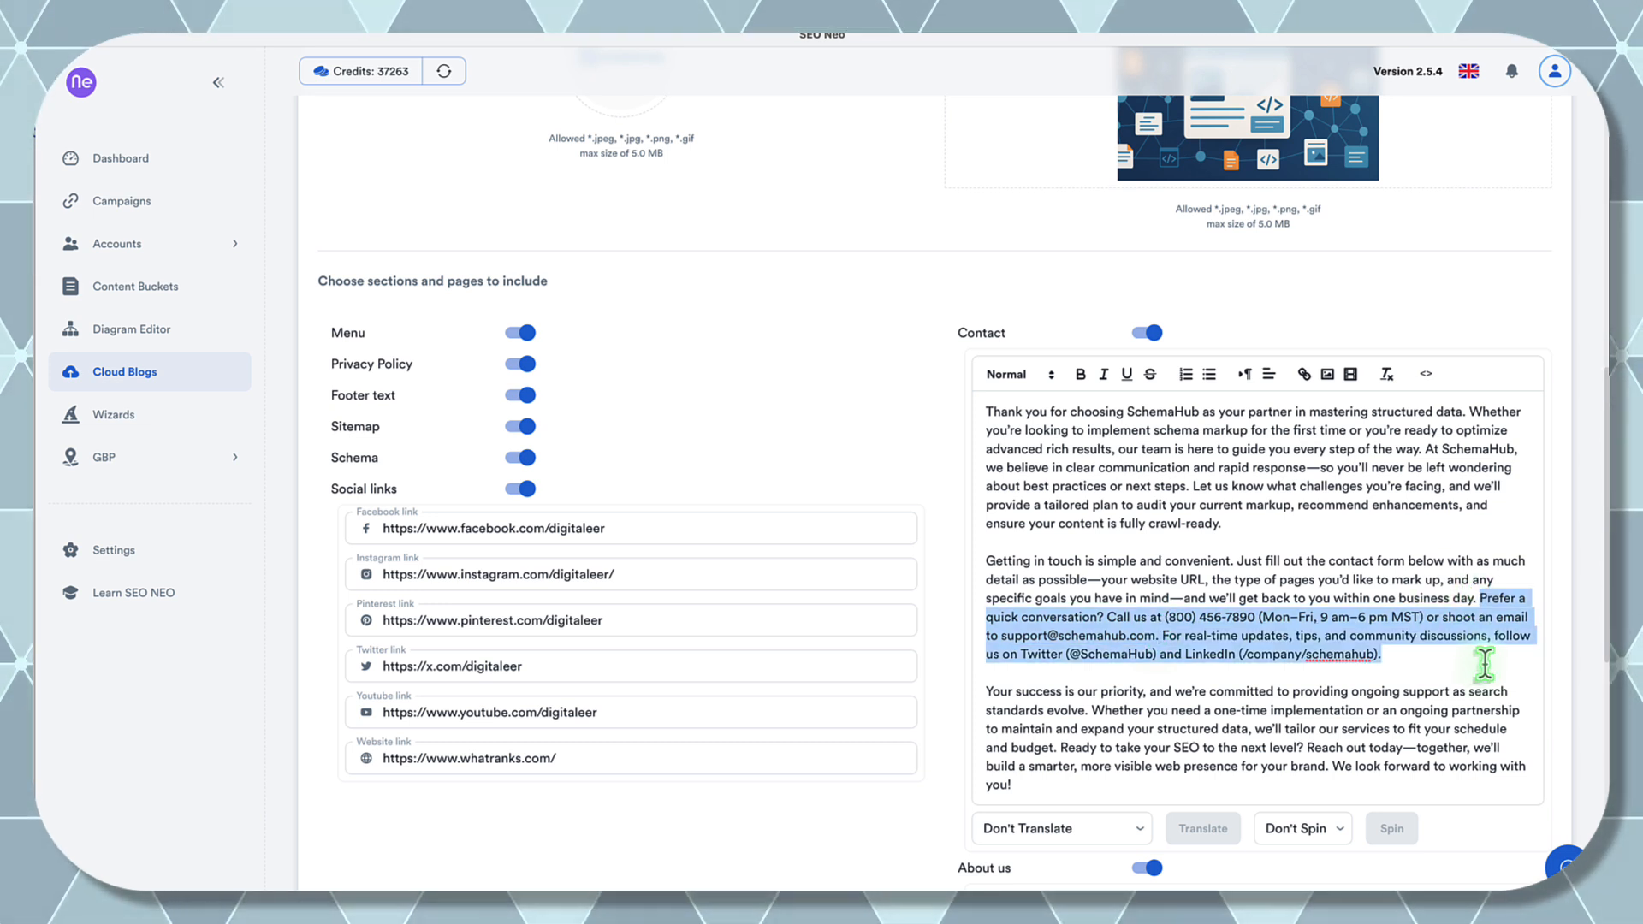
{"action": "key", "text": "BackSpace"}
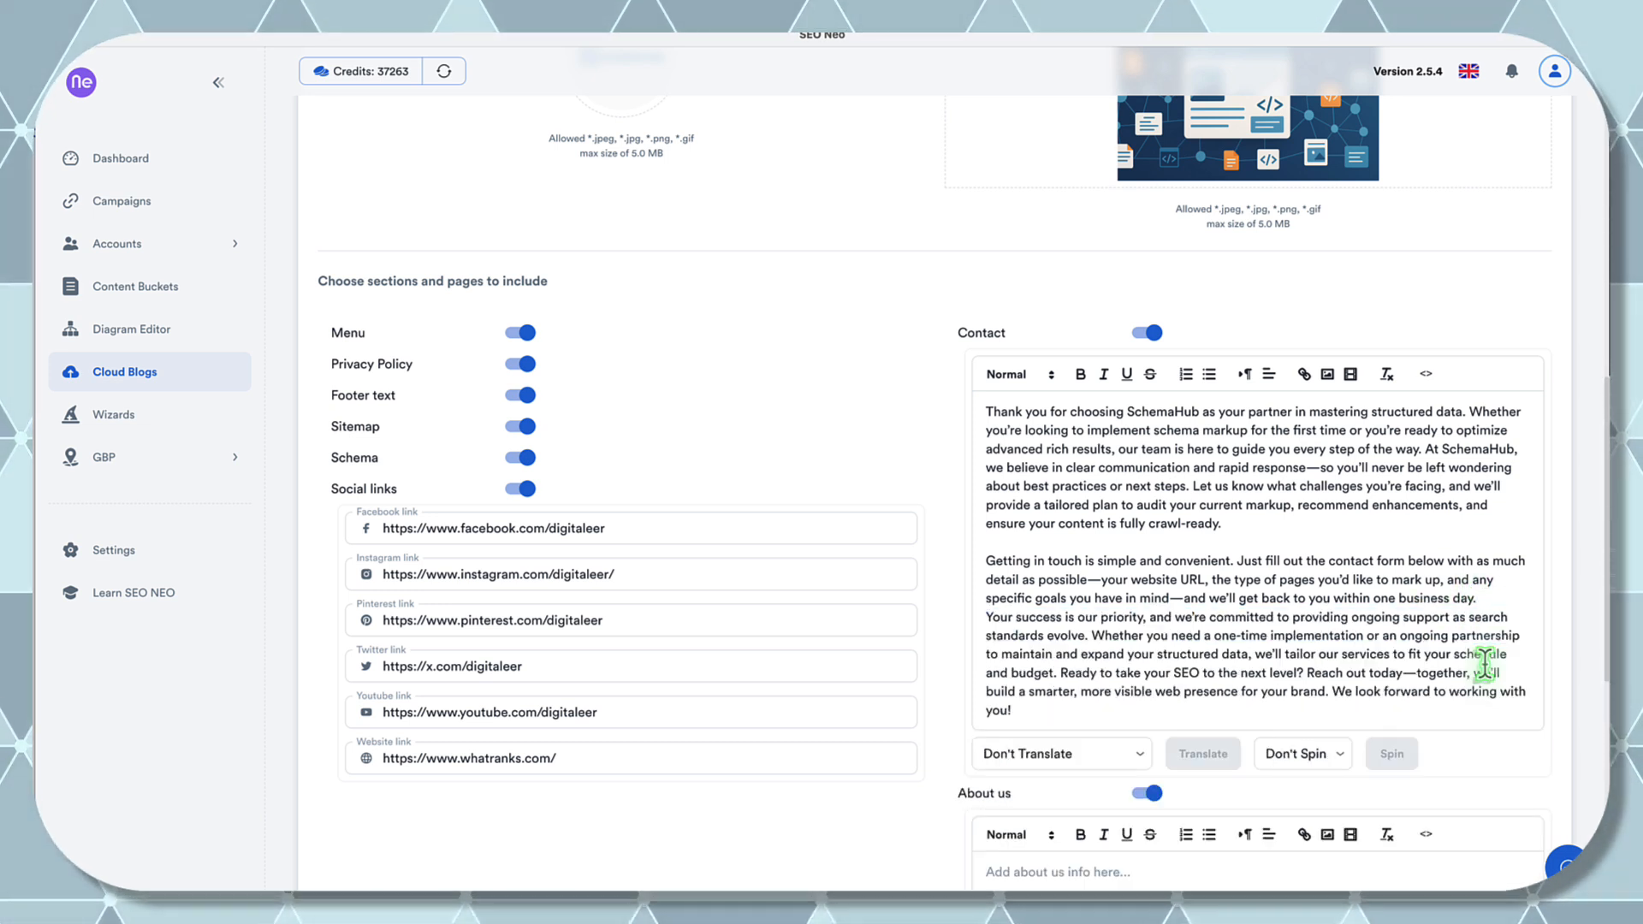
{"action": "key", "text": "Return"}
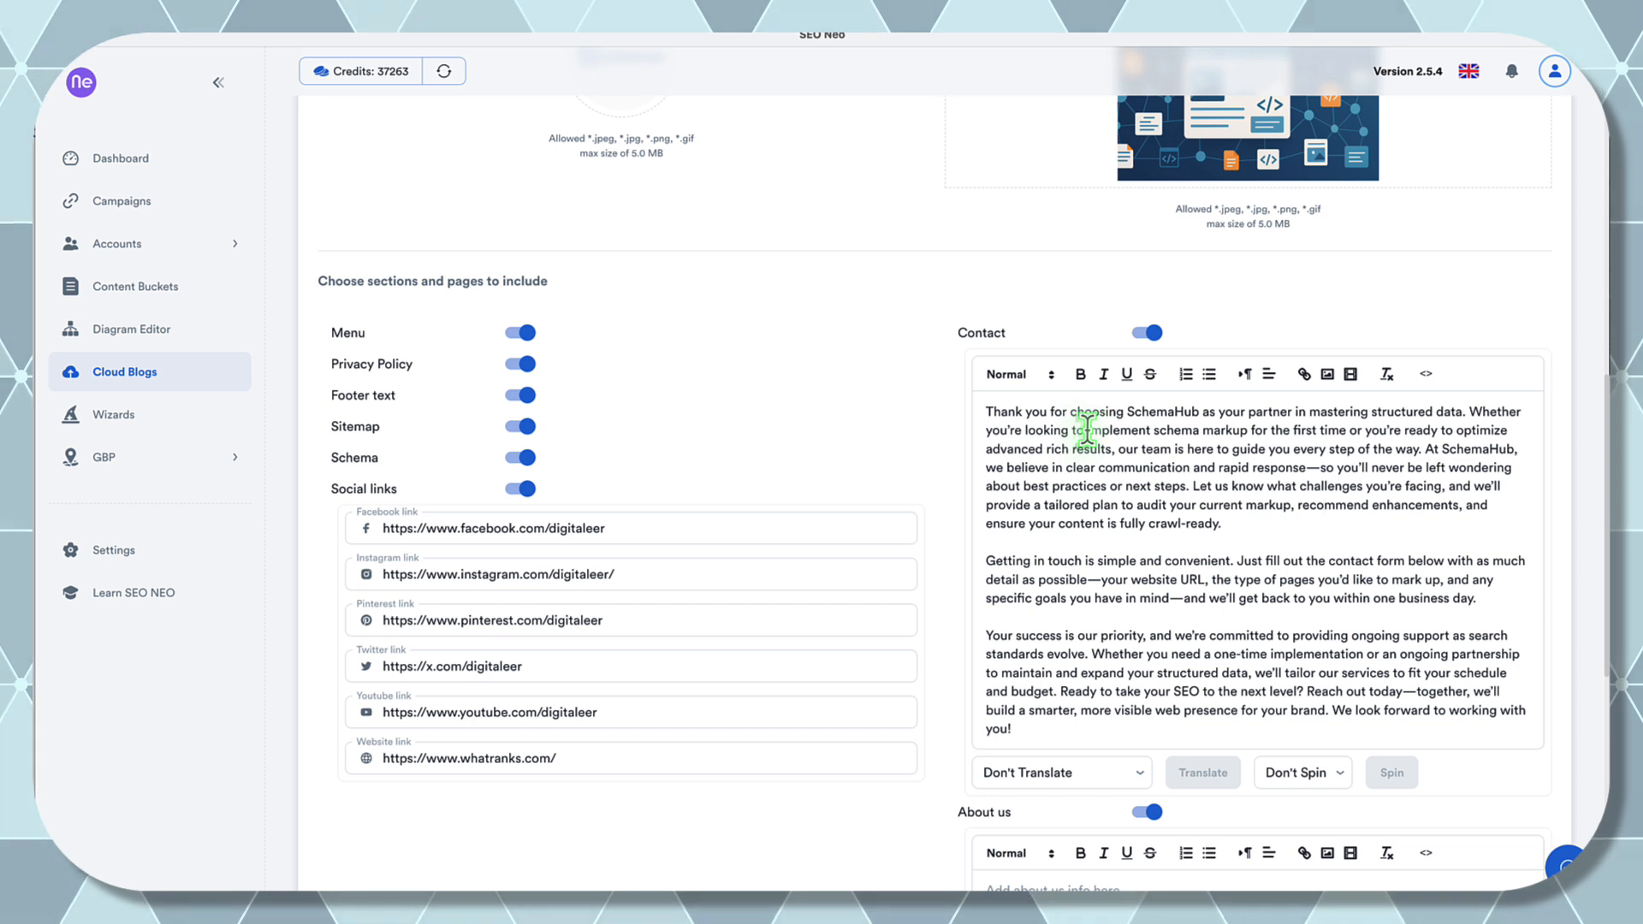
{"action": "left_click_drag", "start_coordinate": [1087, 429], "coordinate": [1238, 430]}
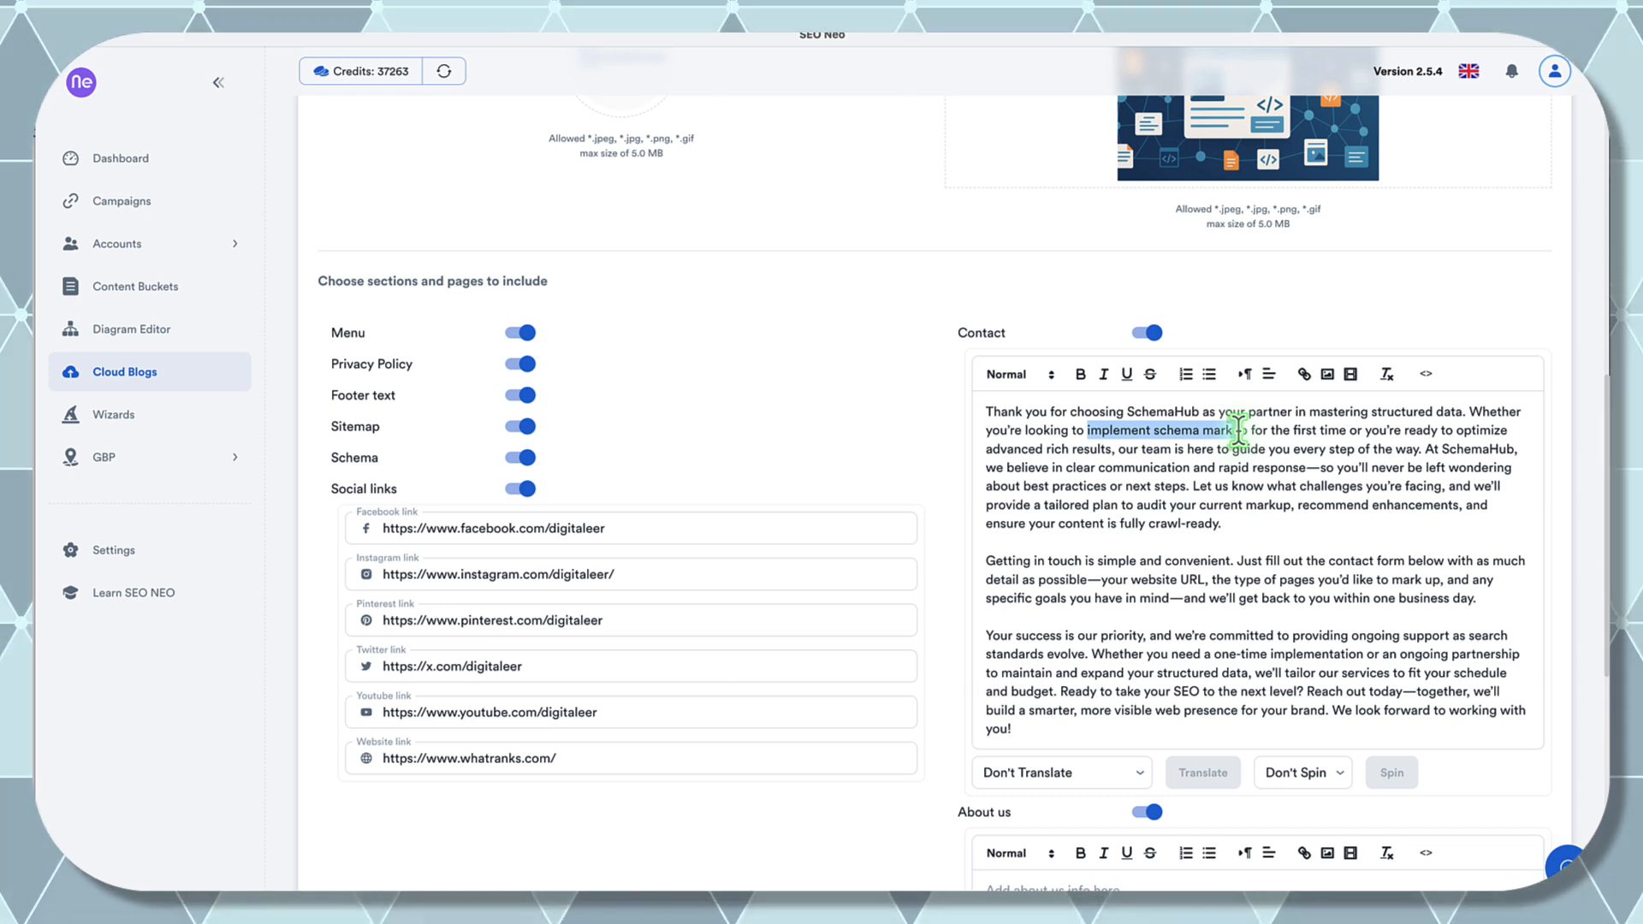
{"action": "left_click_drag", "start_coordinate": [1238, 430], "coordinate": [1246, 432]}
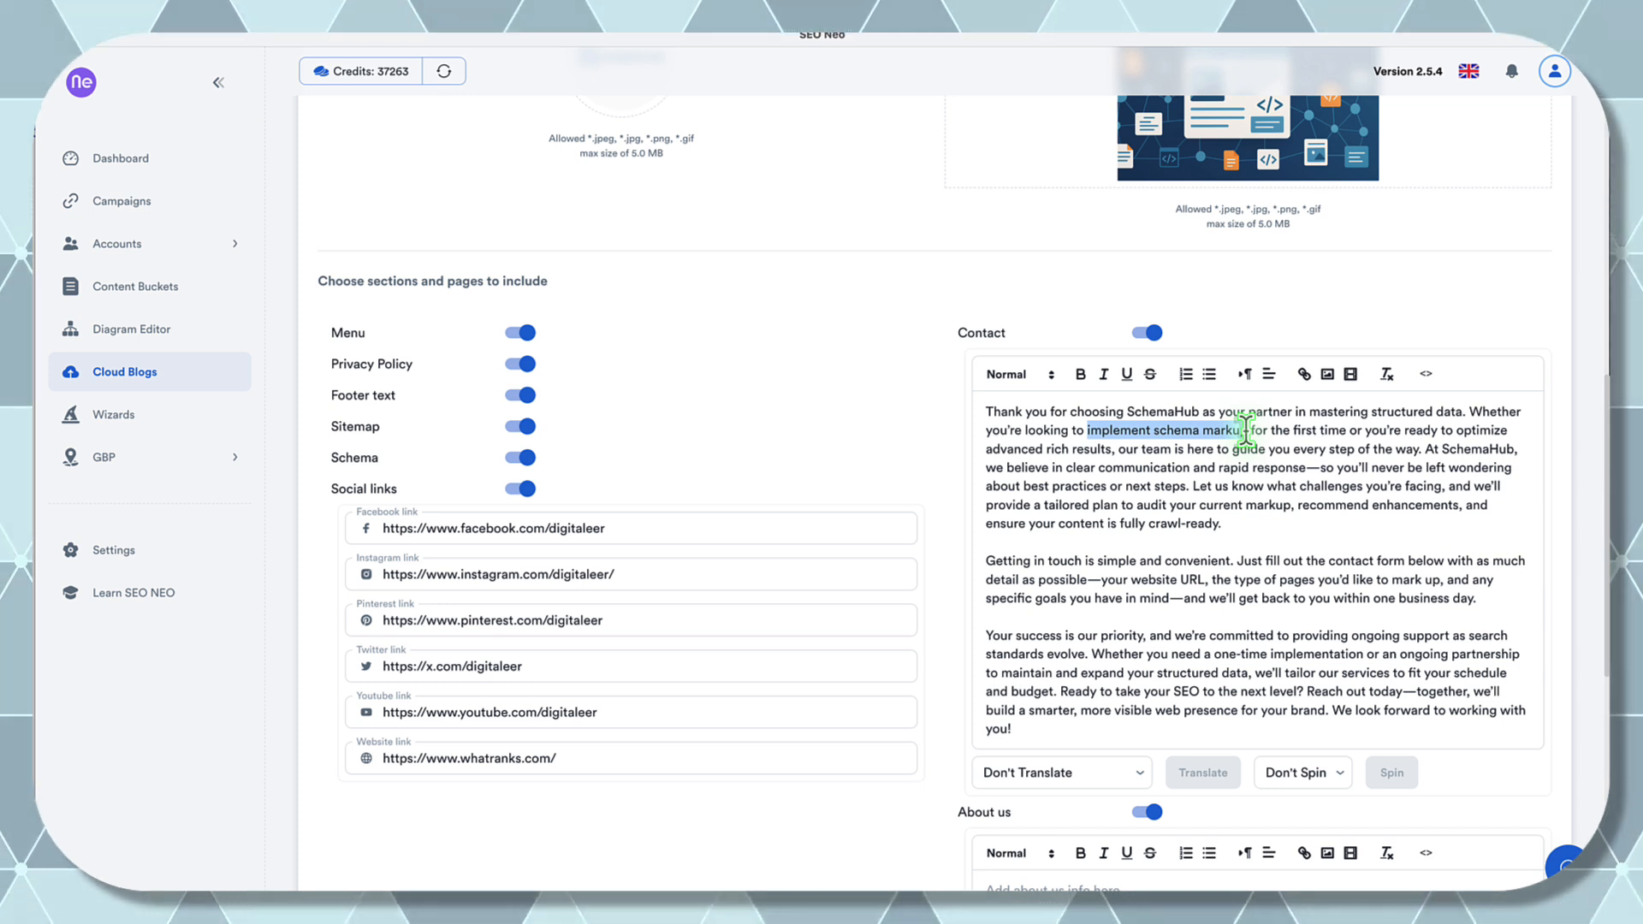
{"action": "left_click", "coordinate": [1315, 448]}
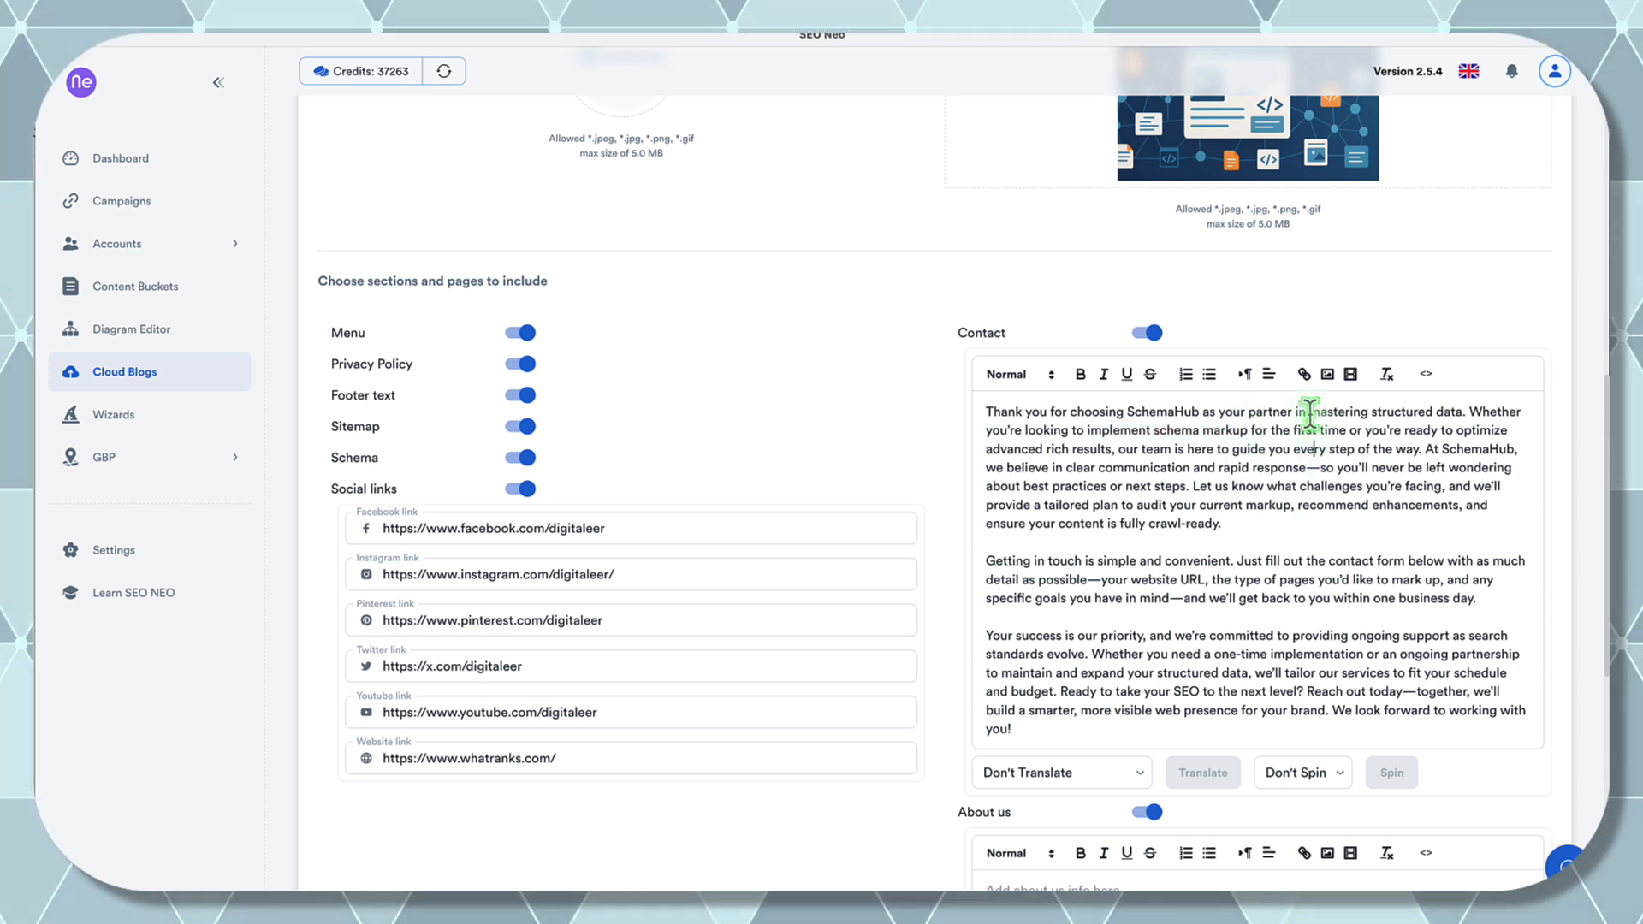
- Link the phrase "mastering structured data" in the Contact text to the copied schema-implementation page URL
{"action": "left_click_drag", "start_coordinate": [1309, 415], "coordinate": [1464, 411]}
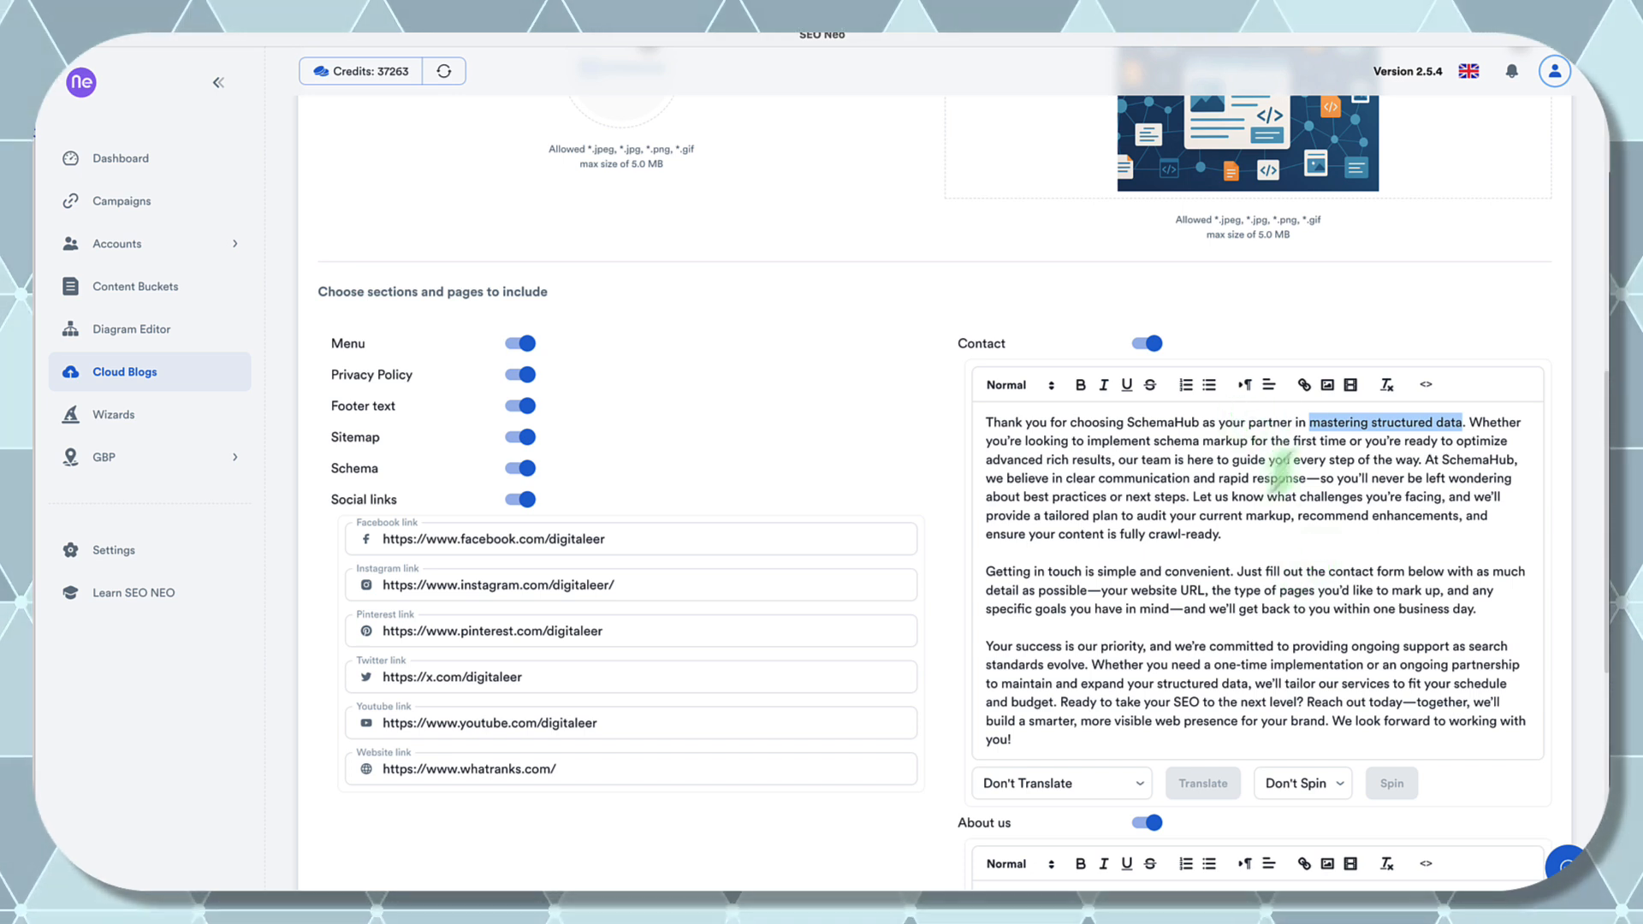
{"action": "left_click", "coordinate": [1304, 384]}
{"action": "key", "text": "ctrl+v"}
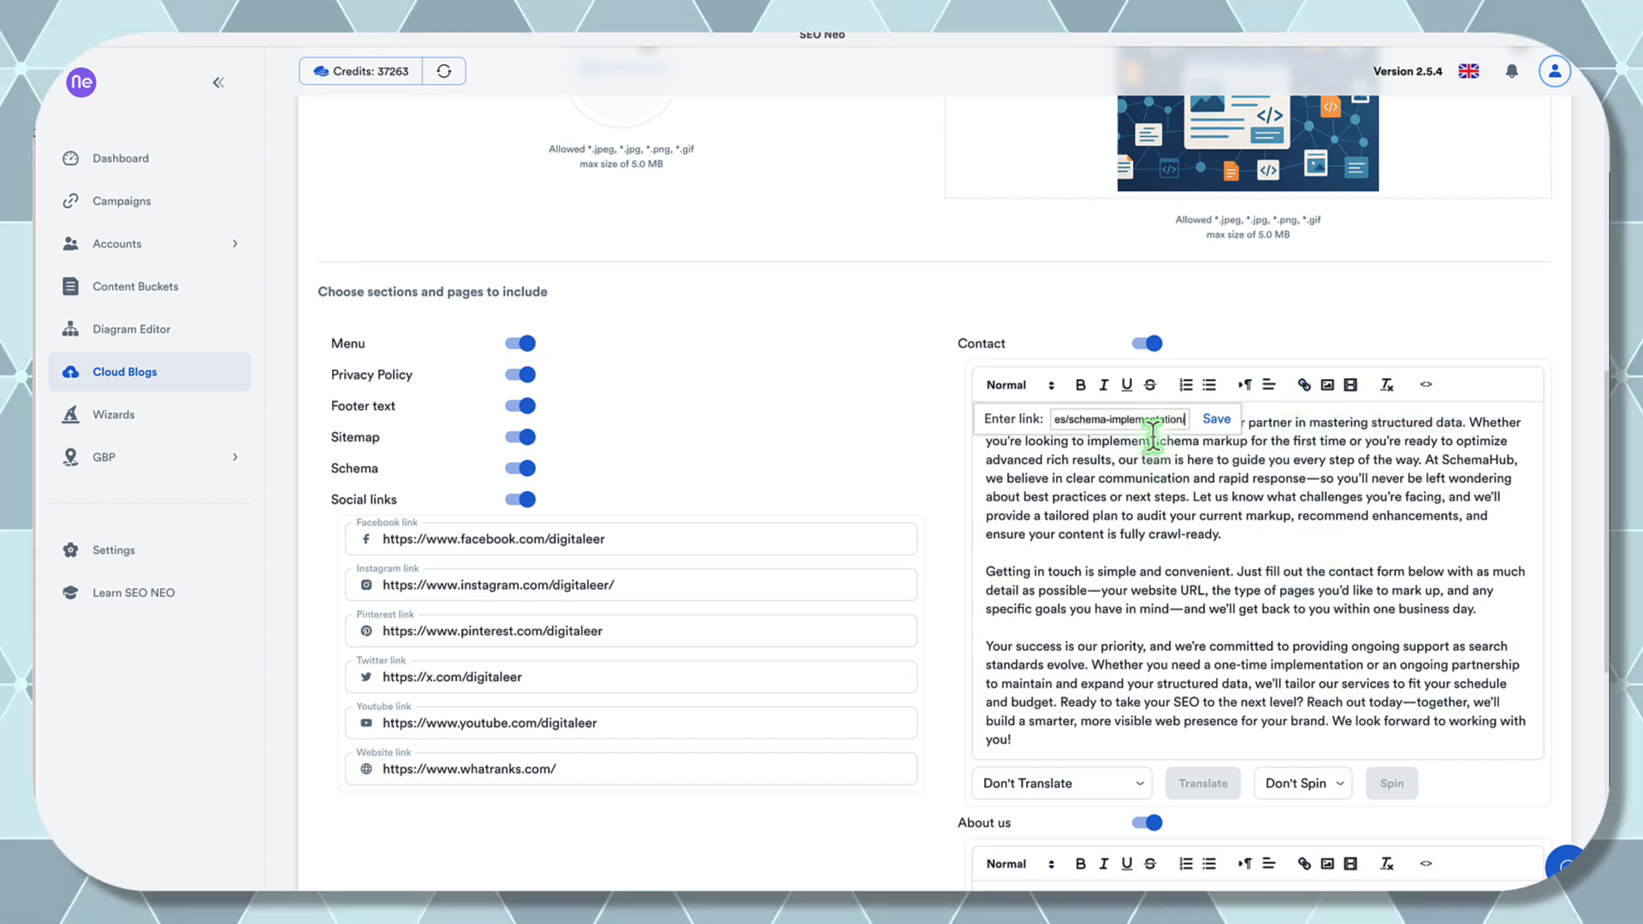
{"action": "left_click", "coordinate": [1219, 421]}
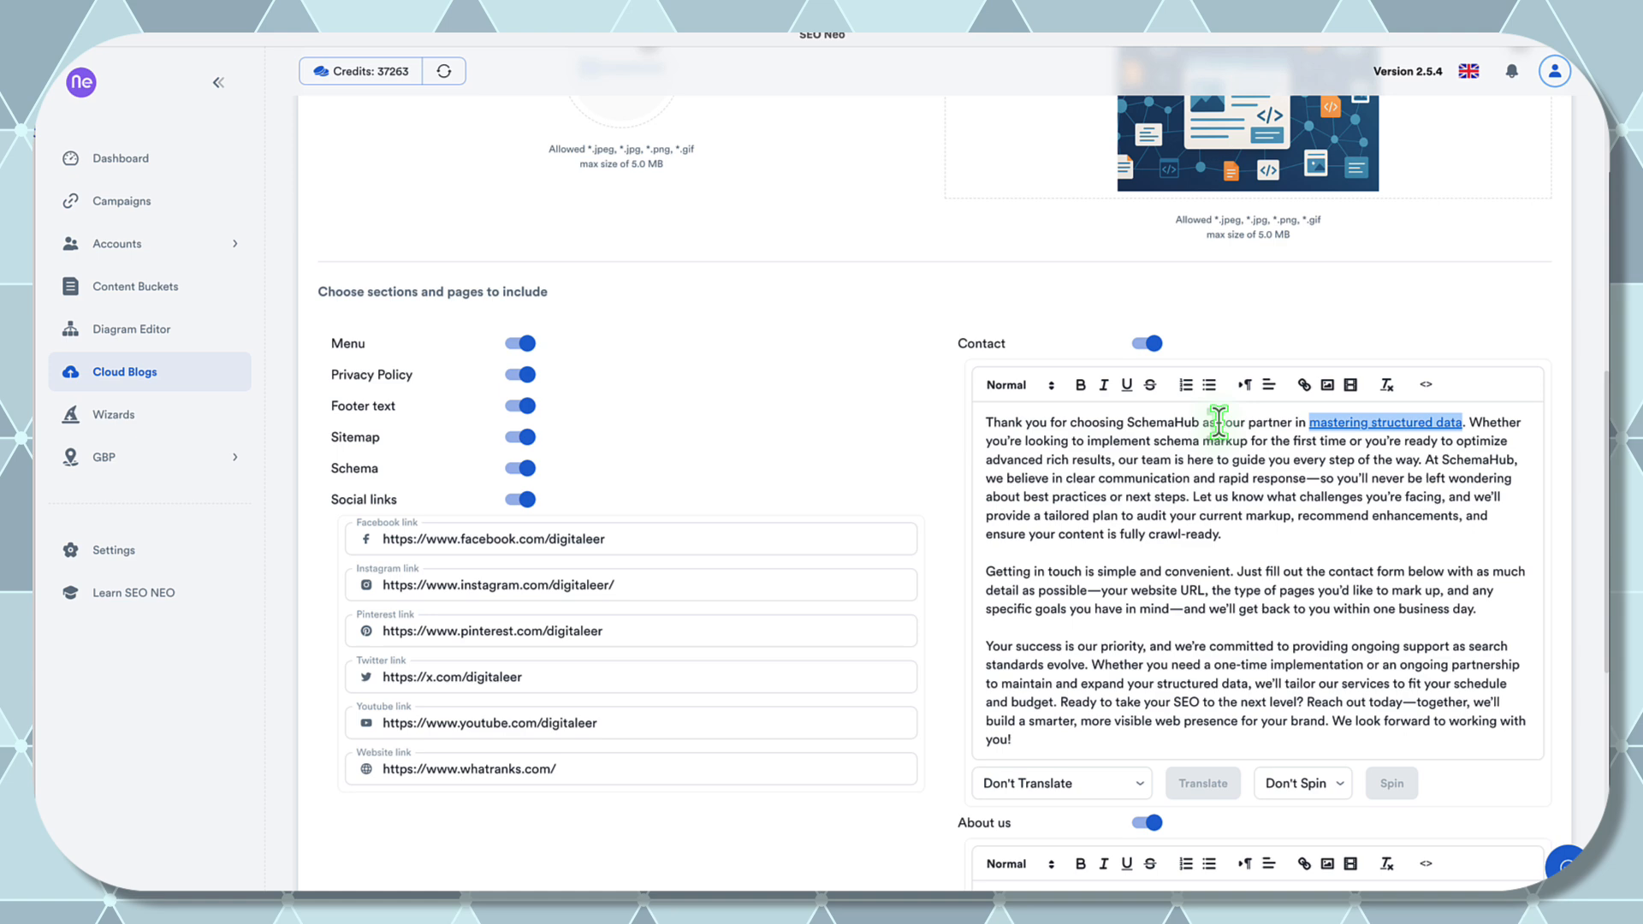
{"action": "left_click", "coordinate": [1230, 553]}
- Switch to ChatGPT and request about page text with the prompt "Thank you, now I need an About Us"
{"action": "scroll", "coordinate": [1232, 539], "scroll_direction": "down", "scroll_amount": 1}
{"action": "scroll", "coordinate": [1232, 539], "scroll_direction": "down", "scroll_amount": 3}
{"action": "key", "text": "super+Tab"}
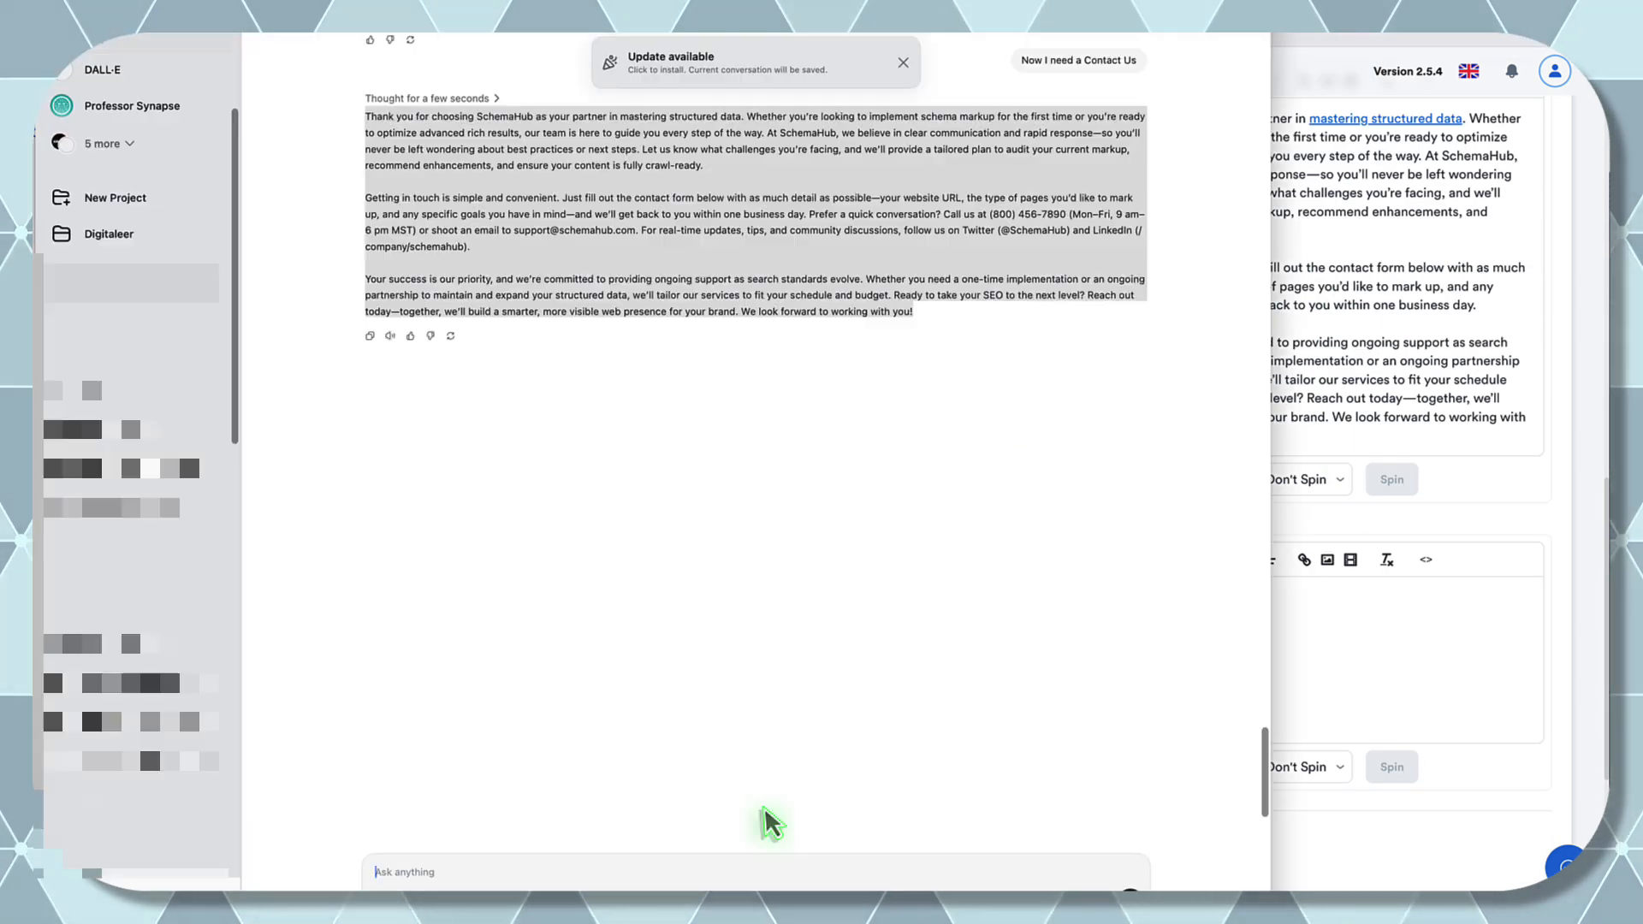
{"action": "left_click", "coordinate": [650, 872]}
{"action": "type", "text": "N"}
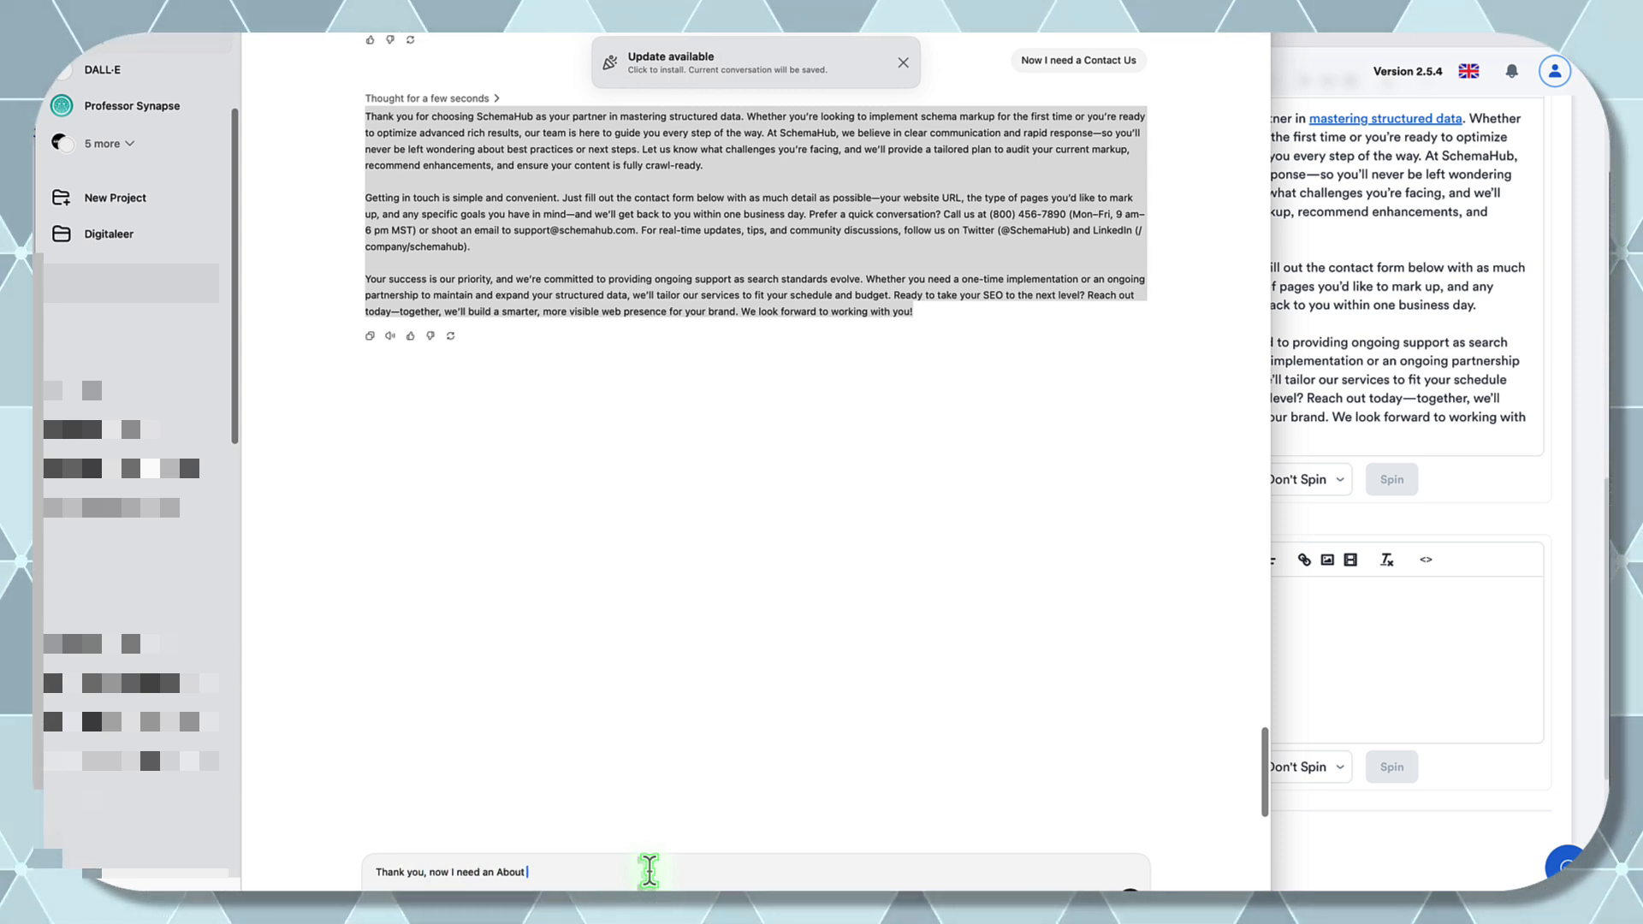
{"action": "type", "text": "Us"}
{"action": "key", "text": "Return"}
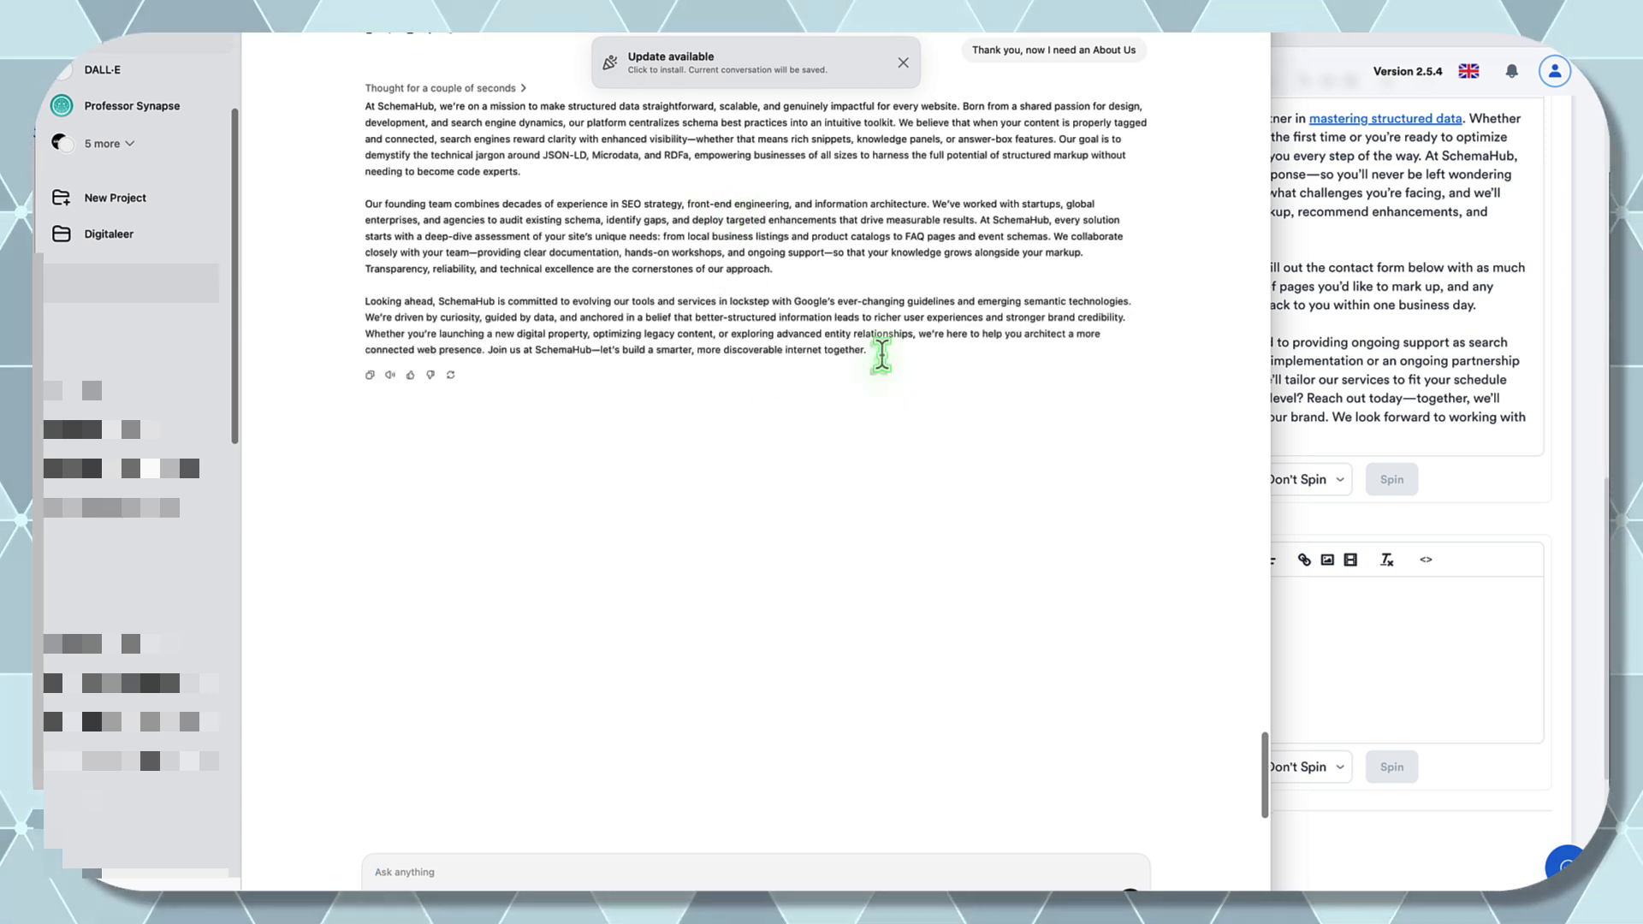
- Copy the generated About Us text and paste it into the blog's About us section in SEO Neo
{"action": "left_click_drag", "start_coordinate": [881, 355], "coordinate": [359, 108]}
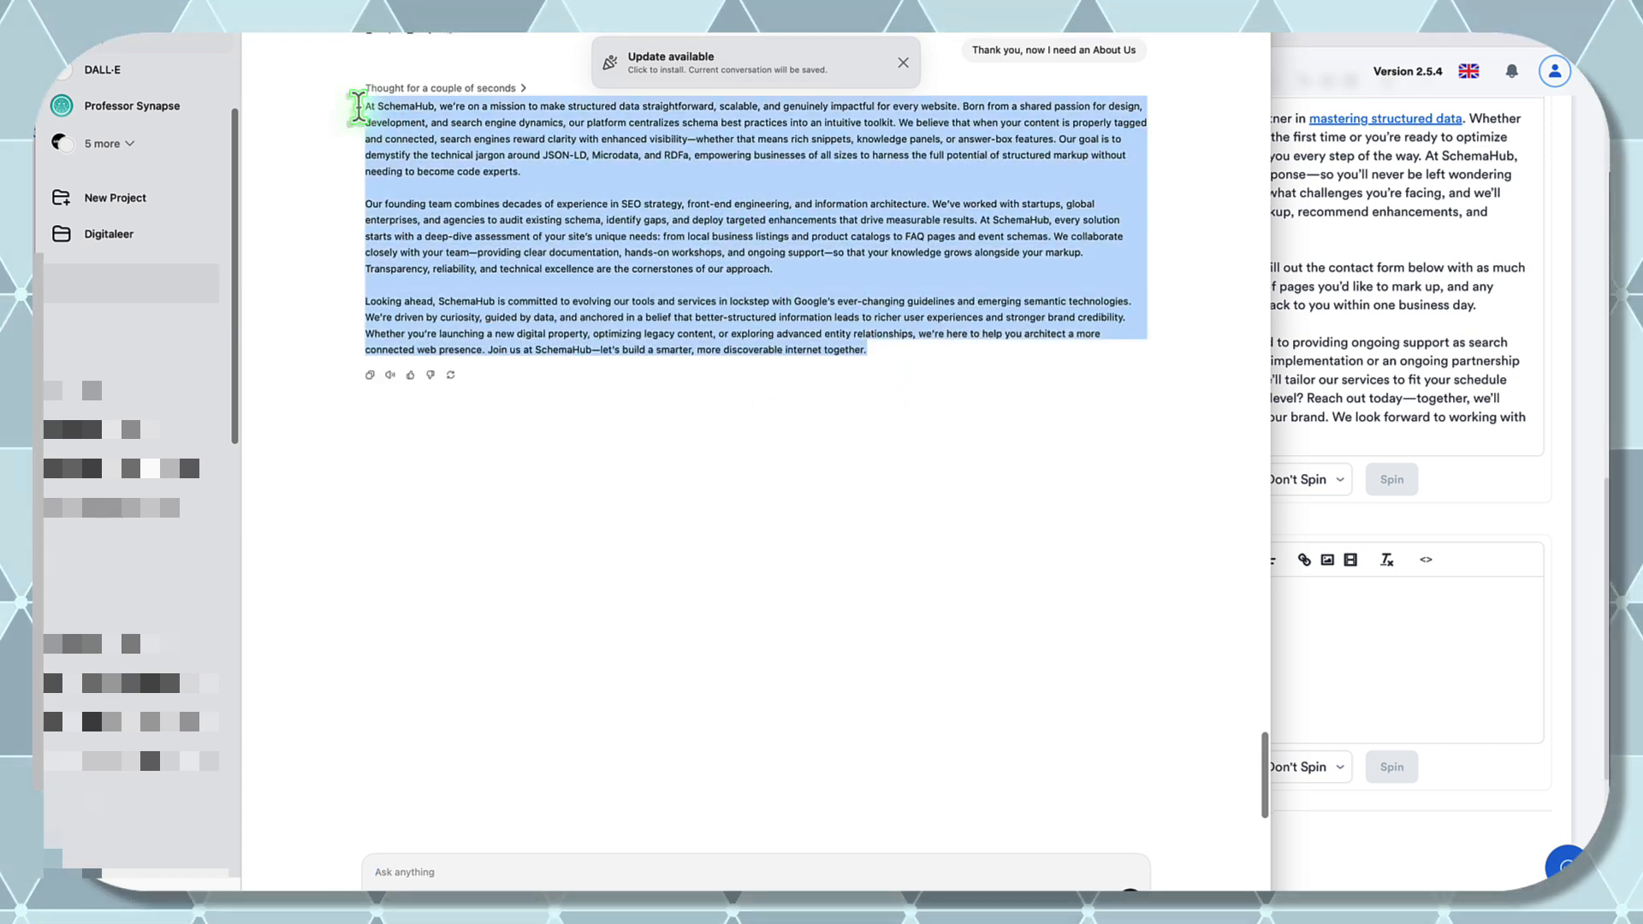
{"action": "left_click", "coordinate": [1378, 655]}
{"action": "key", "text": "ctrl+v"}
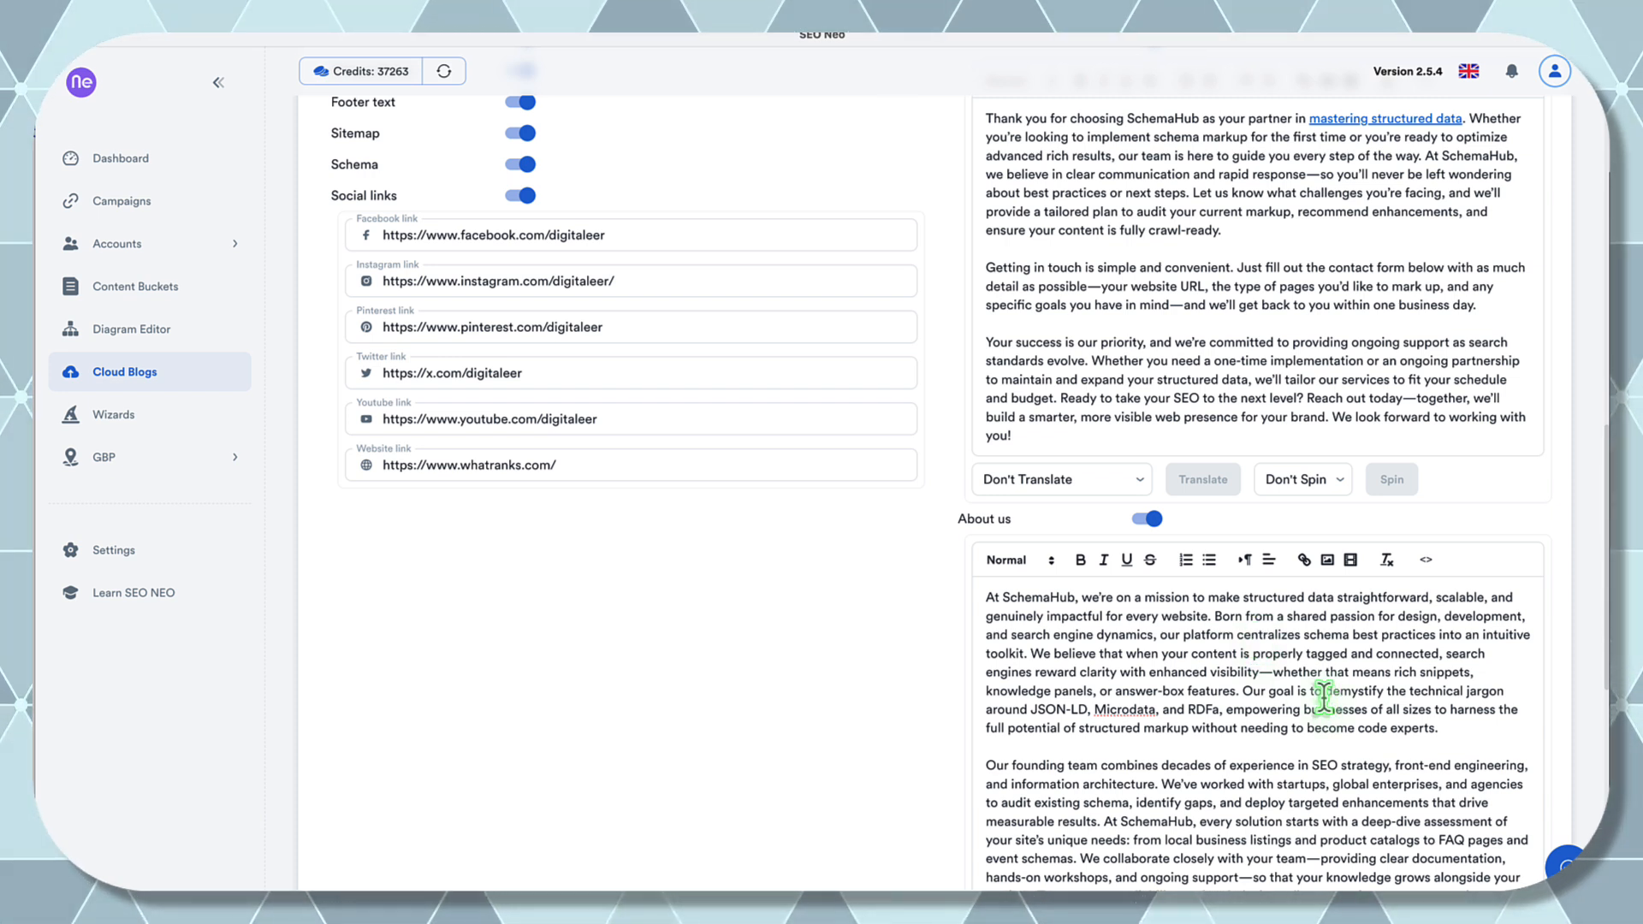
{"action": "left_click_drag", "start_coordinate": [1324, 693], "coordinate": [1216, 707]}
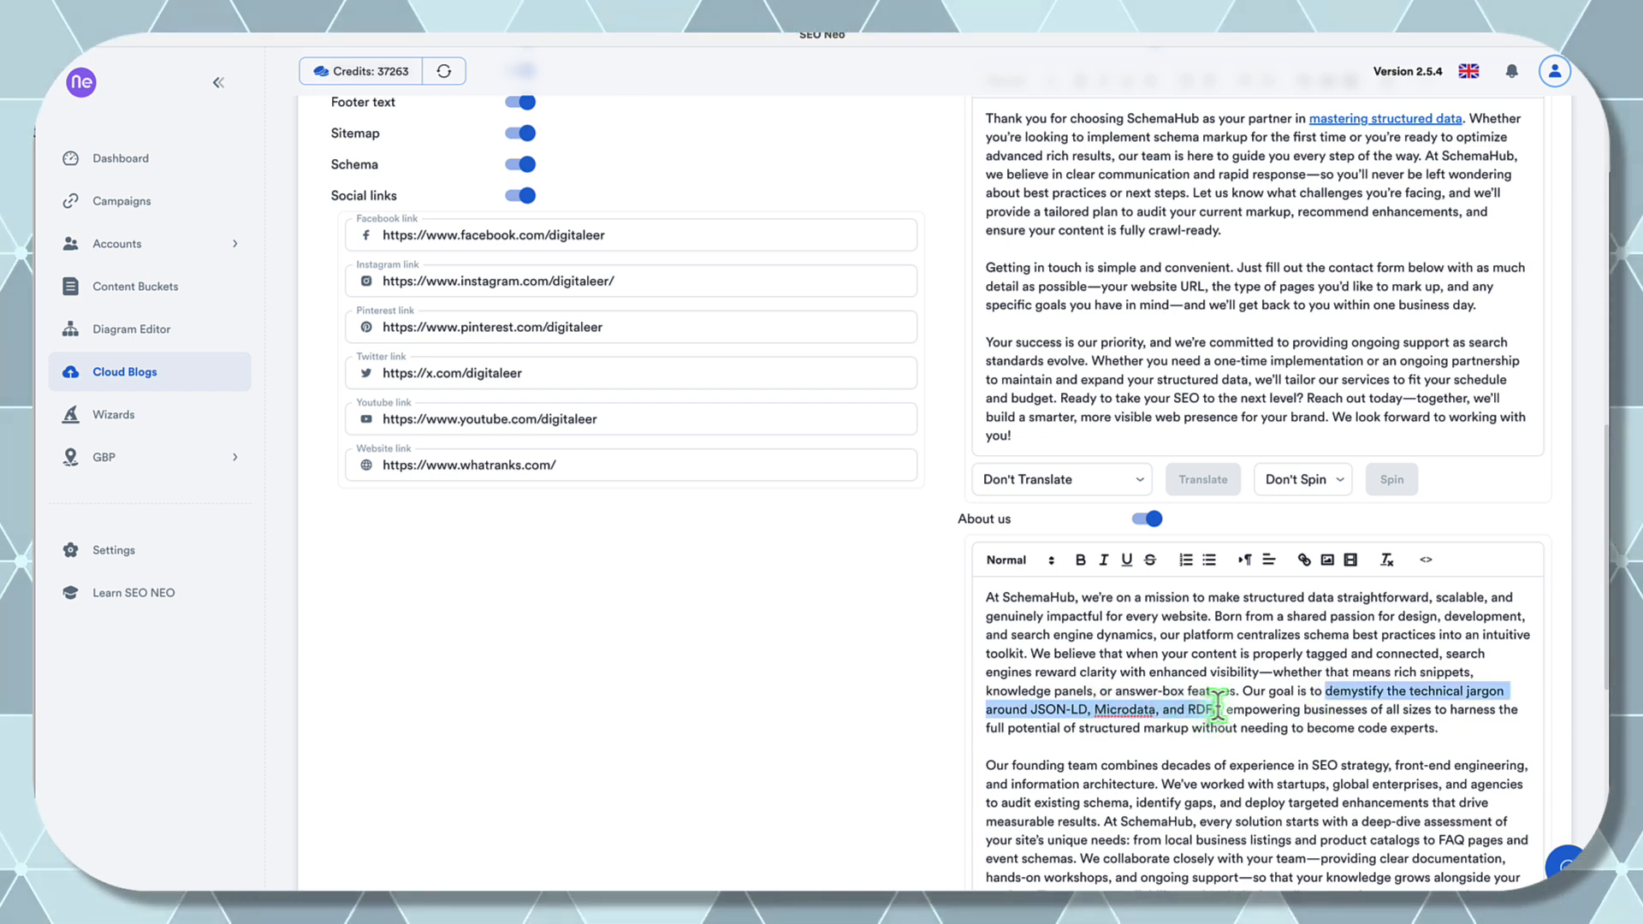
{"action": "left_click", "coordinate": [1302, 561]}
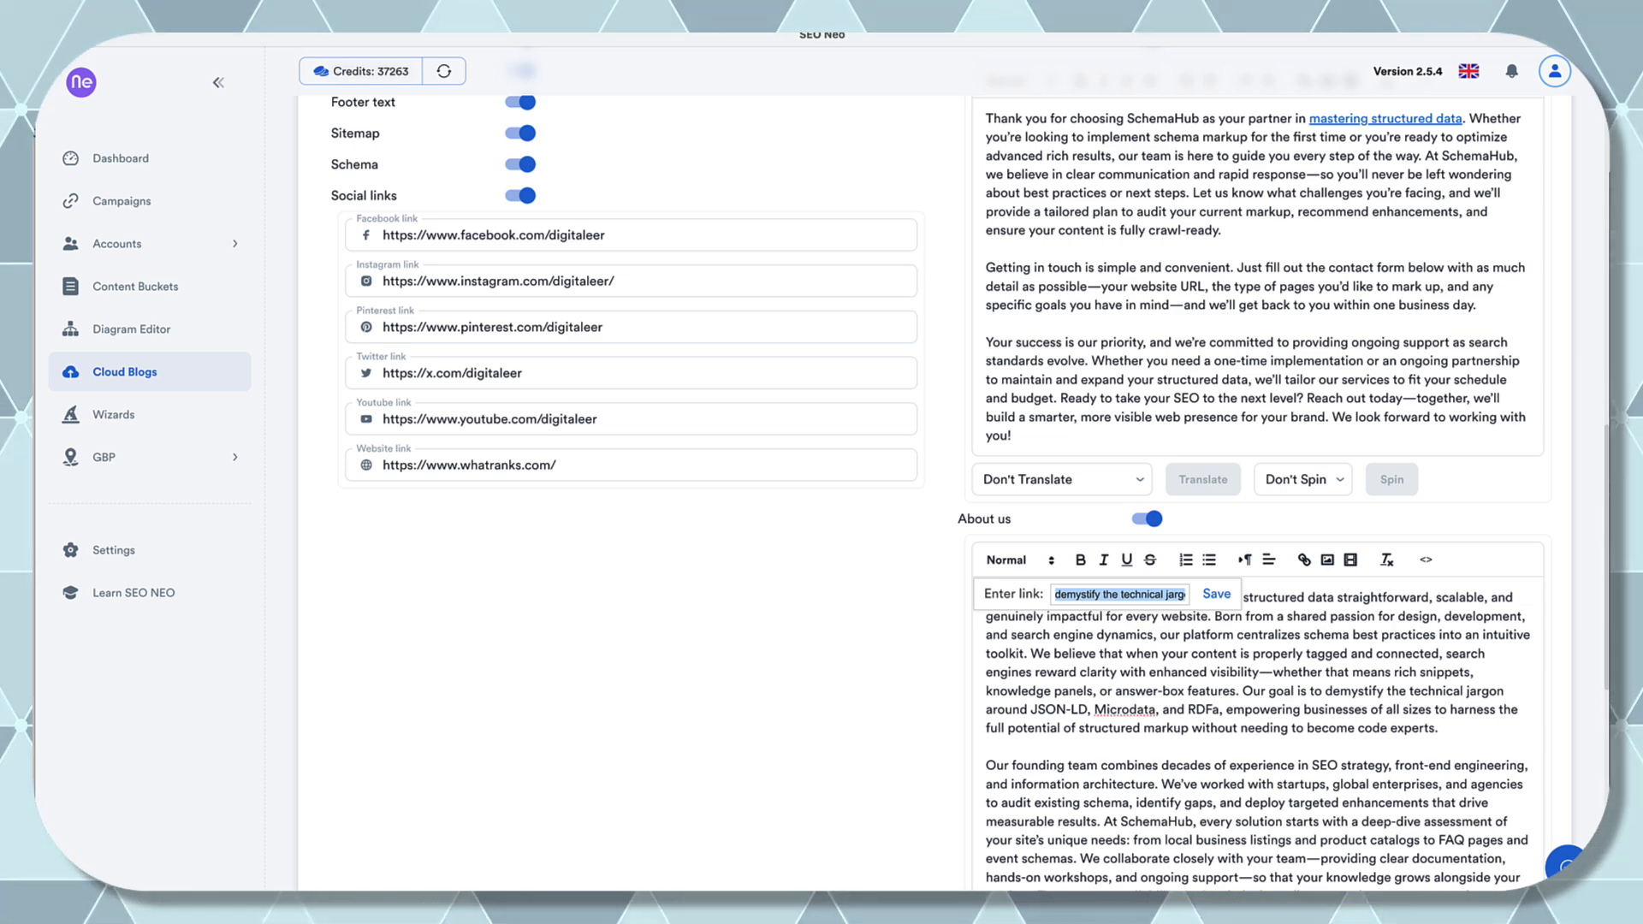
{"action": "type", "text": "https://www.whatranks.com/"}
{"action": "left_click", "coordinate": [1216, 594]}
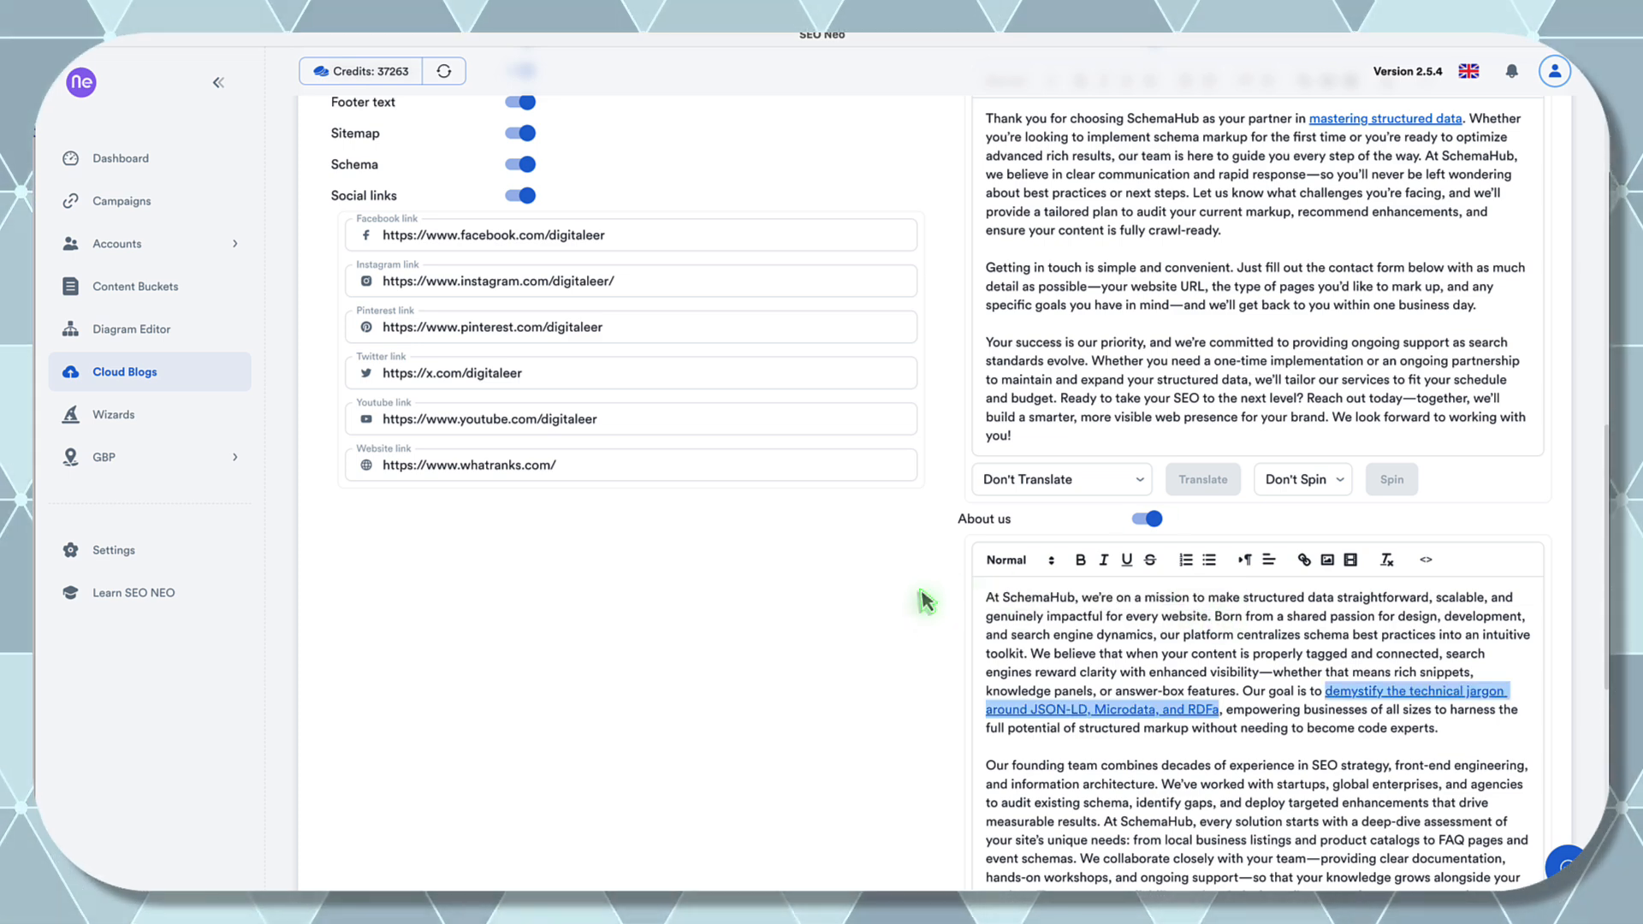
{"action": "scroll", "coordinate": [922, 592], "scroll_direction": "down", "scroll_amount": 4}
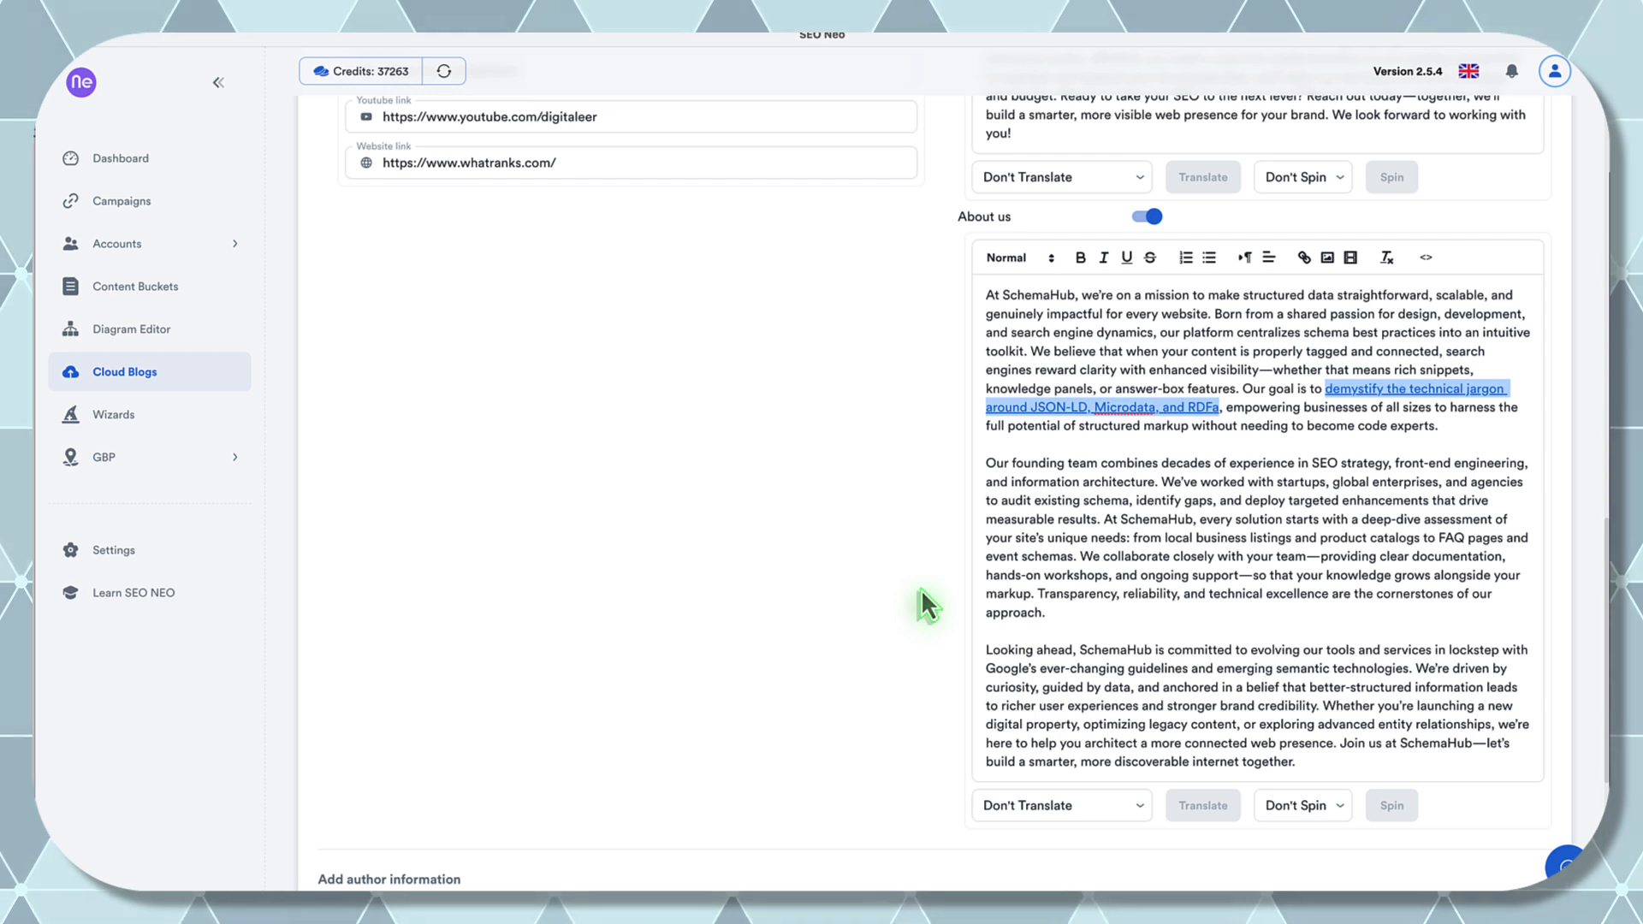
{"action": "left_click", "coordinate": [1320, 481]}
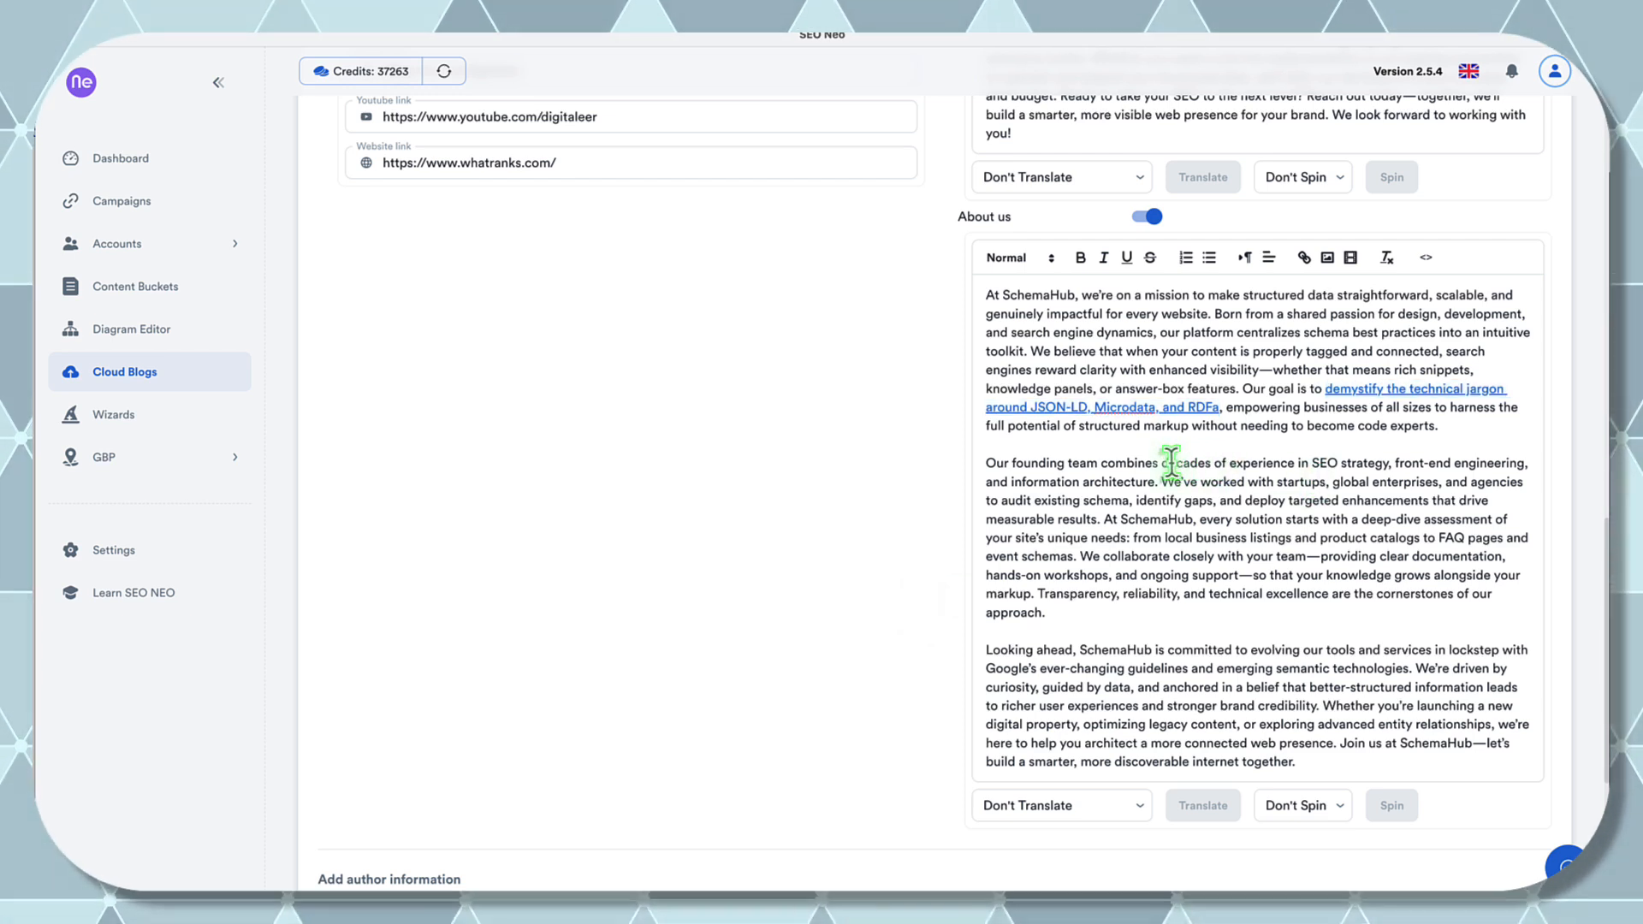
{"action": "left_click_drag", "start_coordinate": [1162, 463], "coordinate": [1388, 467]}
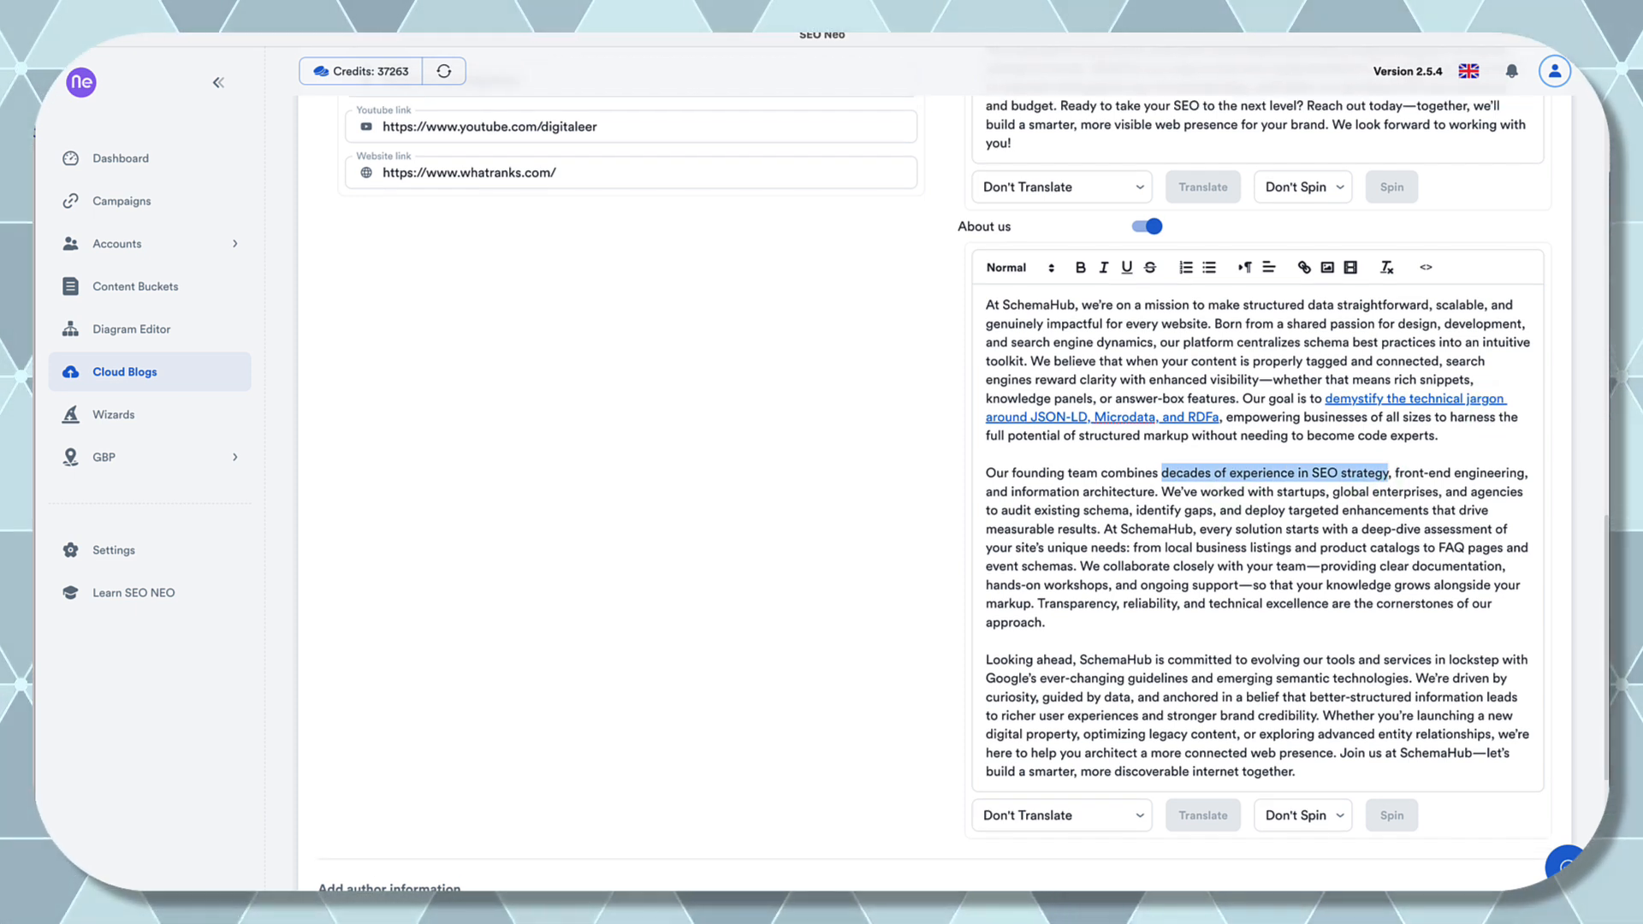
{"action": "type", "text": "https://www.digitaleer.com/"}
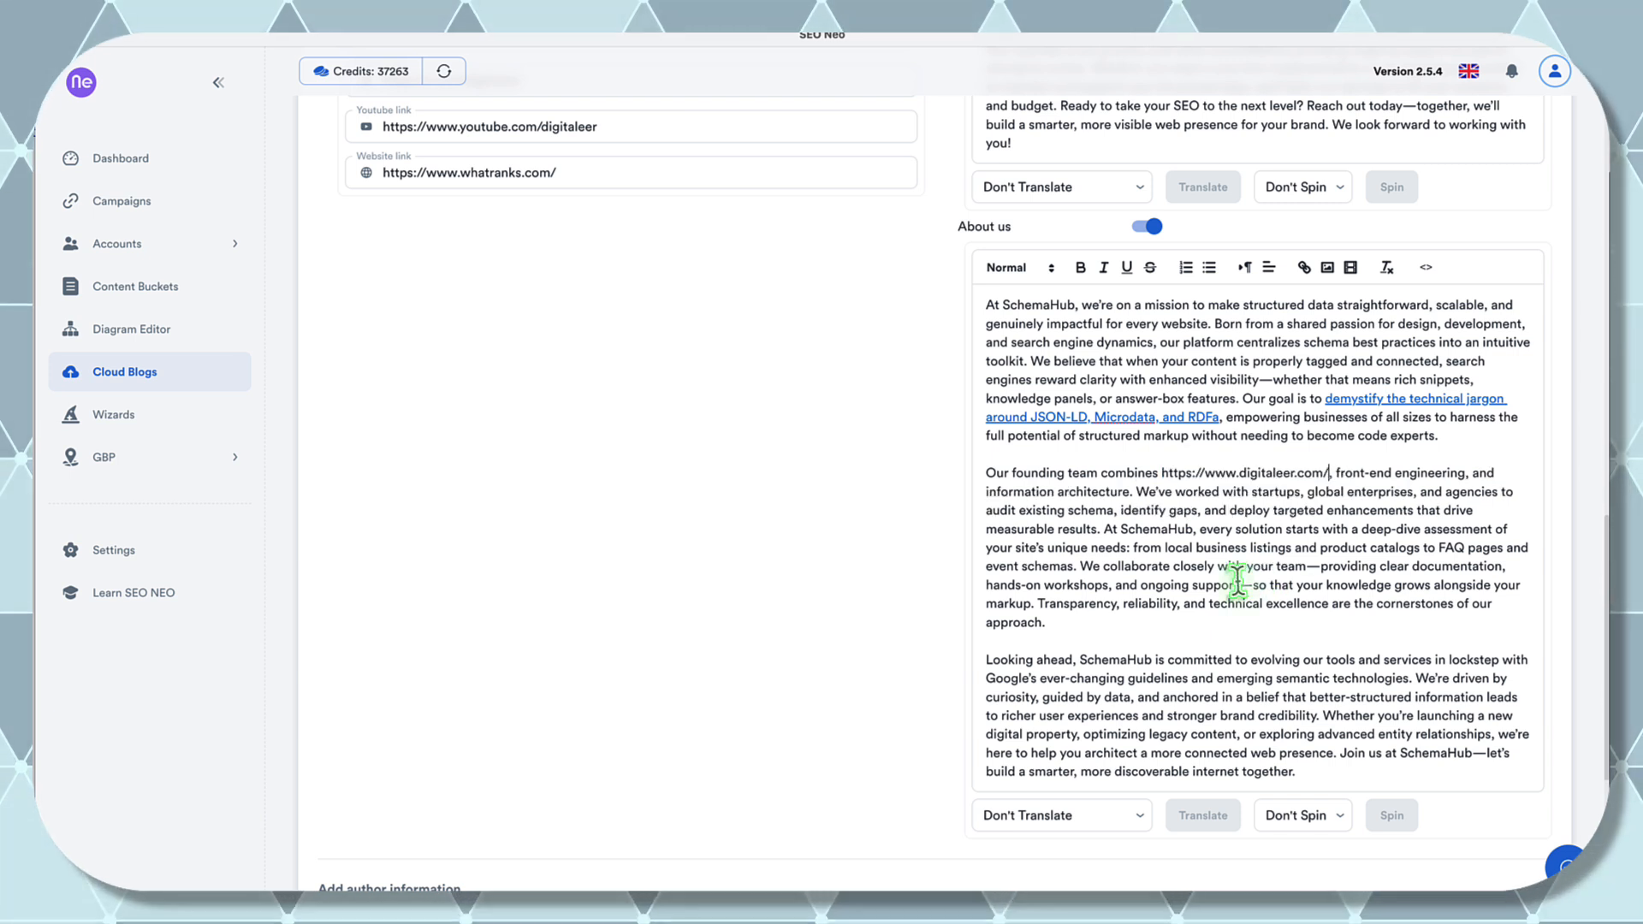
{"action": "key", "text": "ctrl+z"}
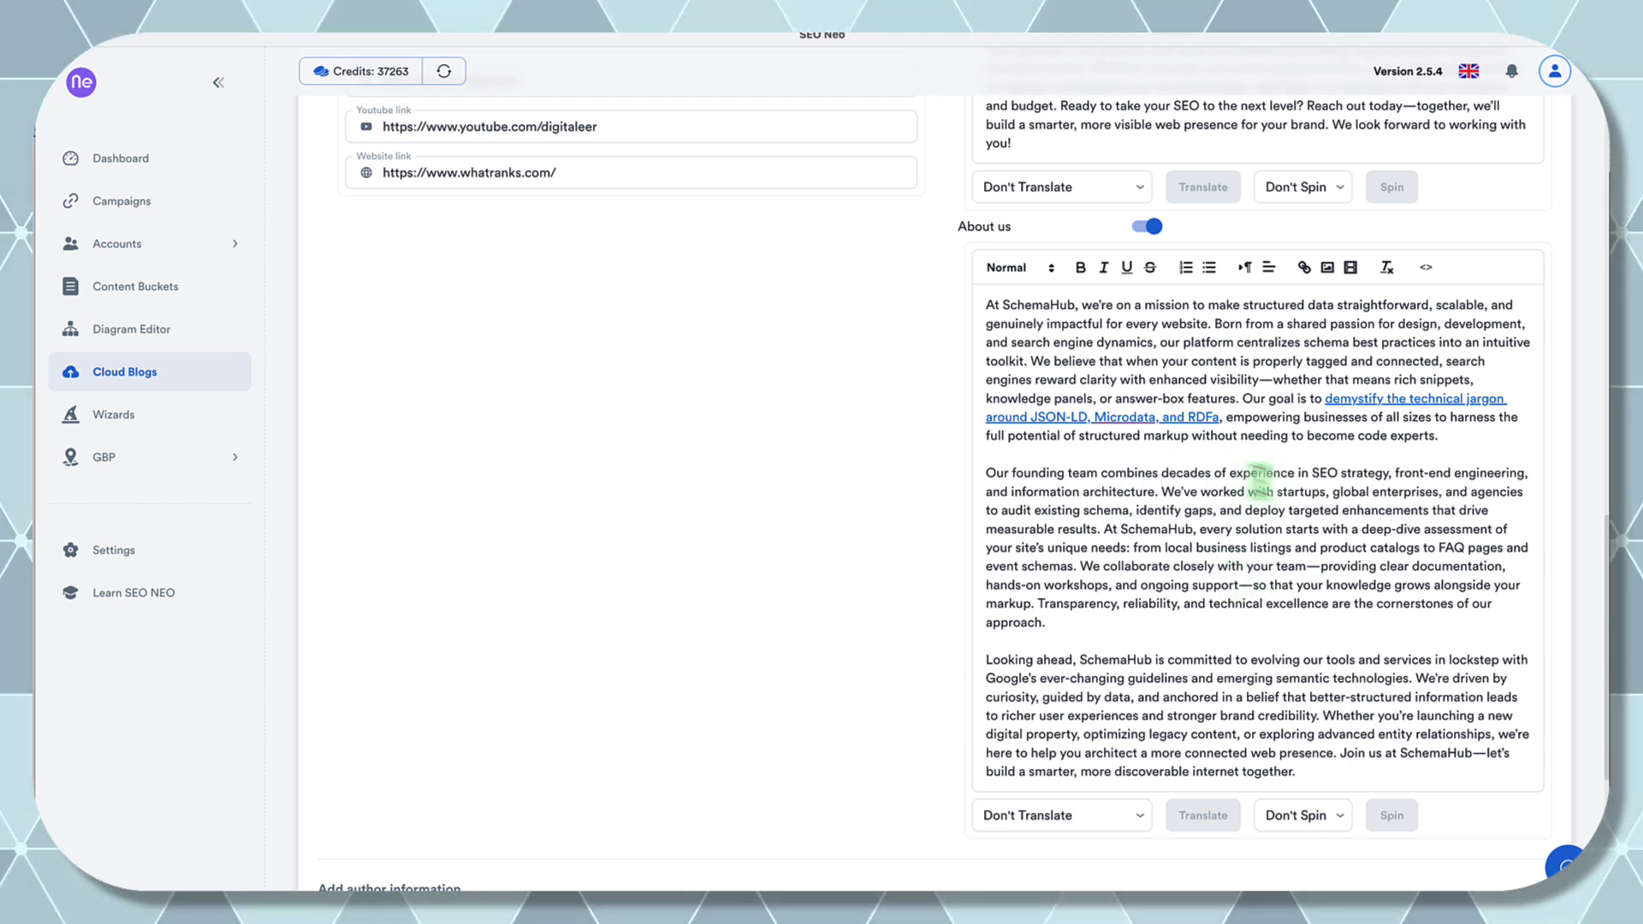
{"action": "left_click_drag", "start_coordinate": [1164, 473], "coordinate": [1392, 474]}
{"action": "left_click", "coordinate": [1305, 267]}
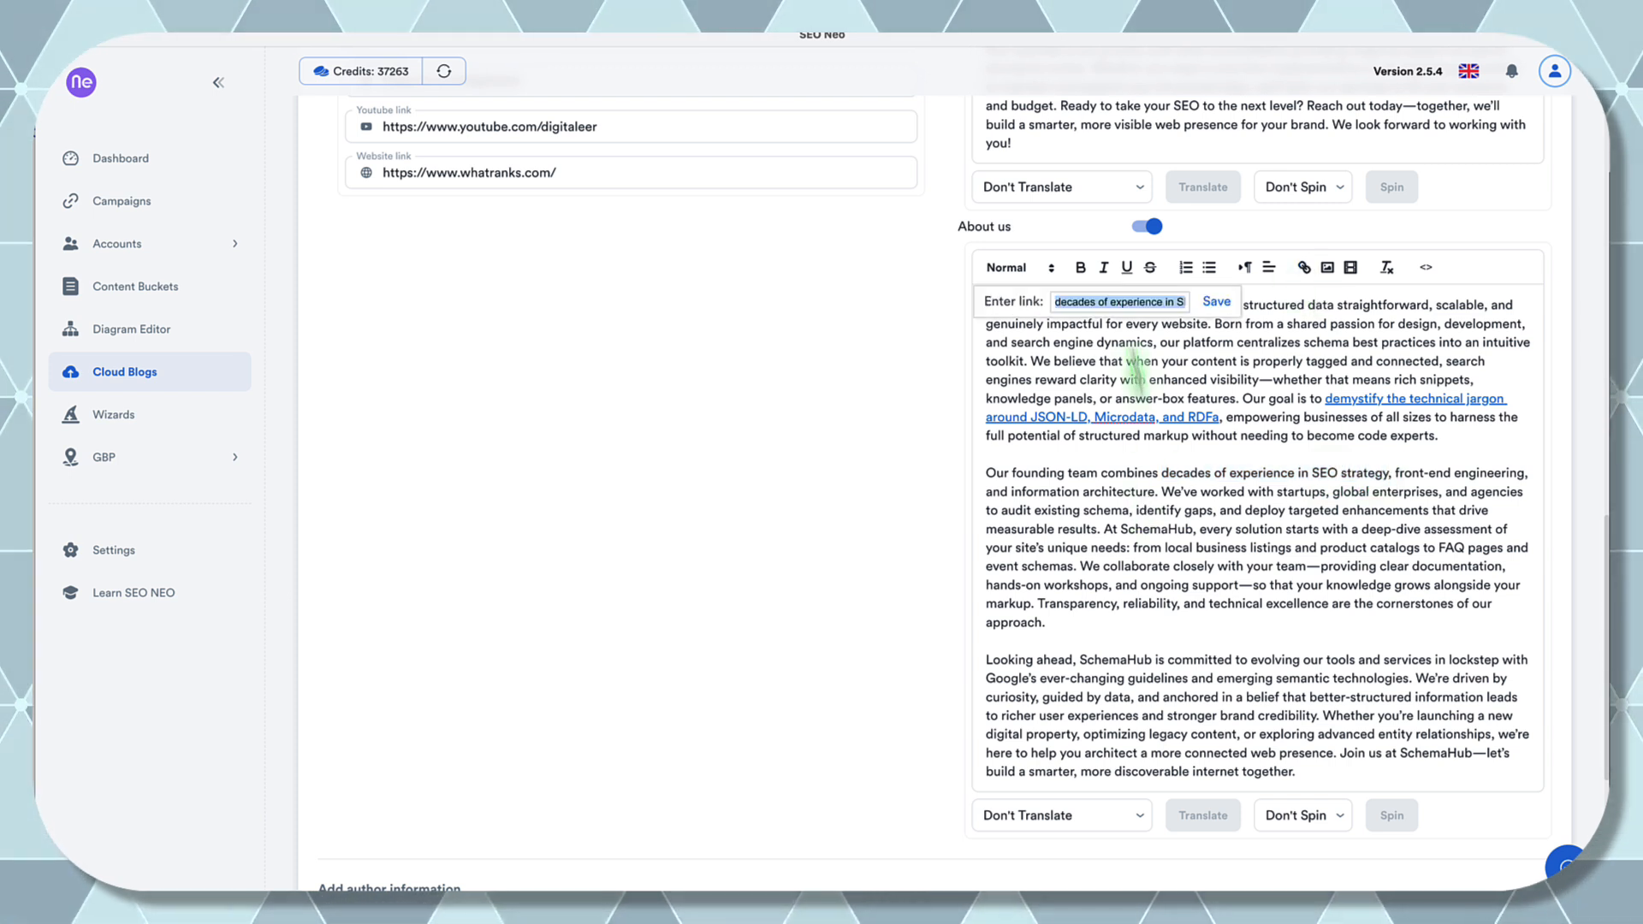
{"action": "type", "text": "https://www.digitaleer.com/"}
{"action": "left_click", "coordinate": [1215, 303]}
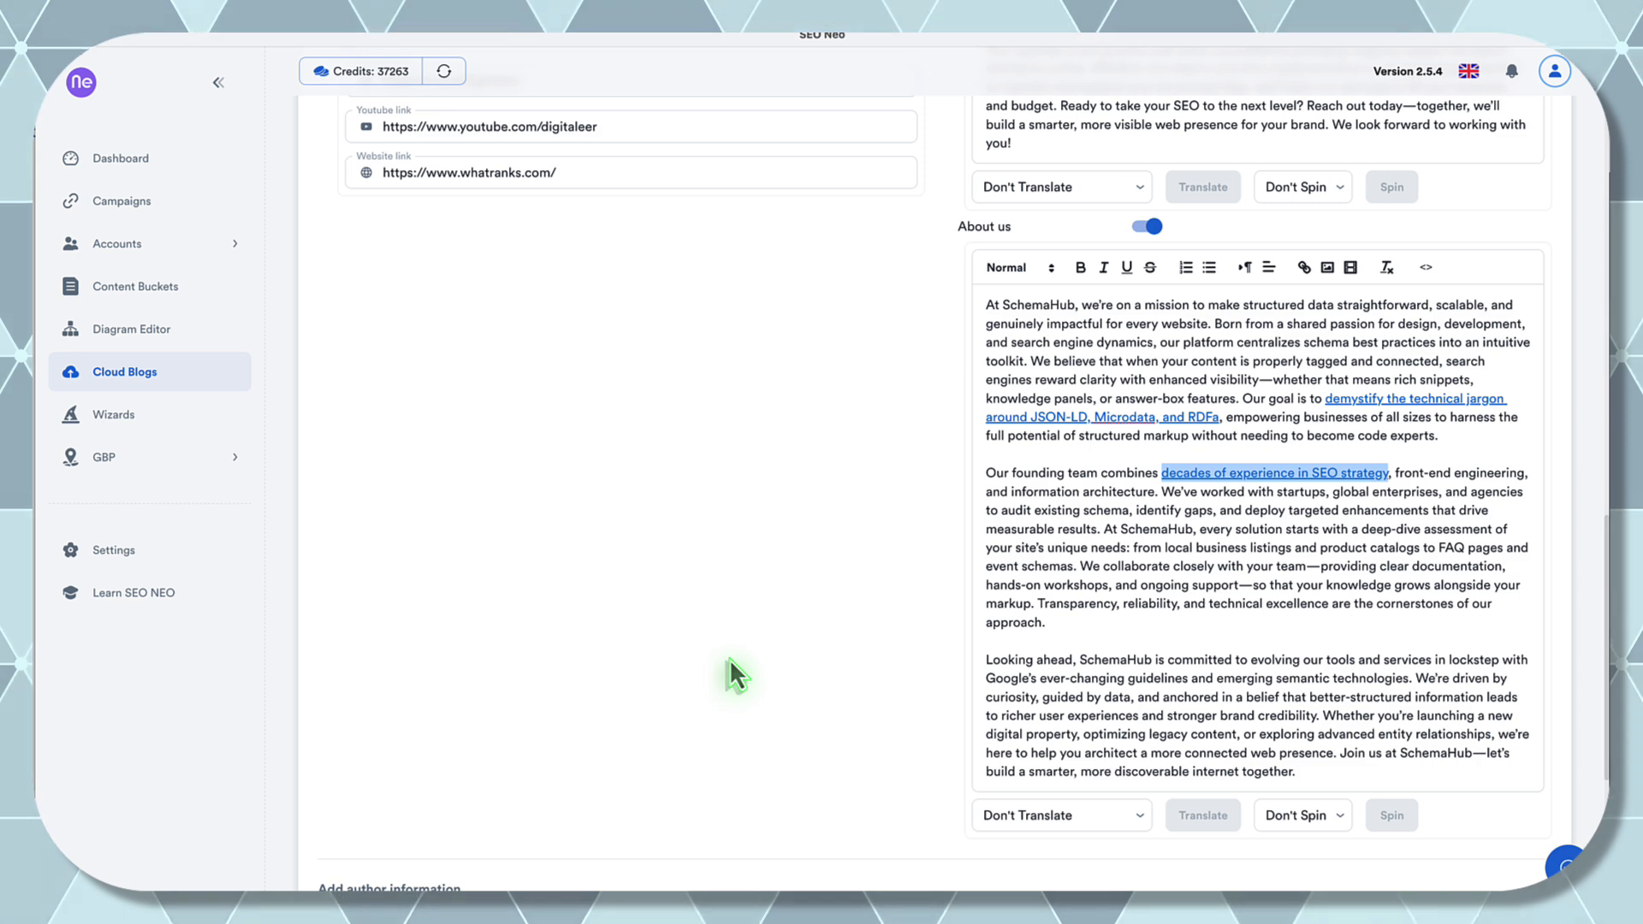
{"action": "scroll", "coordinate": [734, 676], "scroll_direction": "up", "scroll_amount": 1}
{"action": "left_click", "coordinate": [1052, 614]}
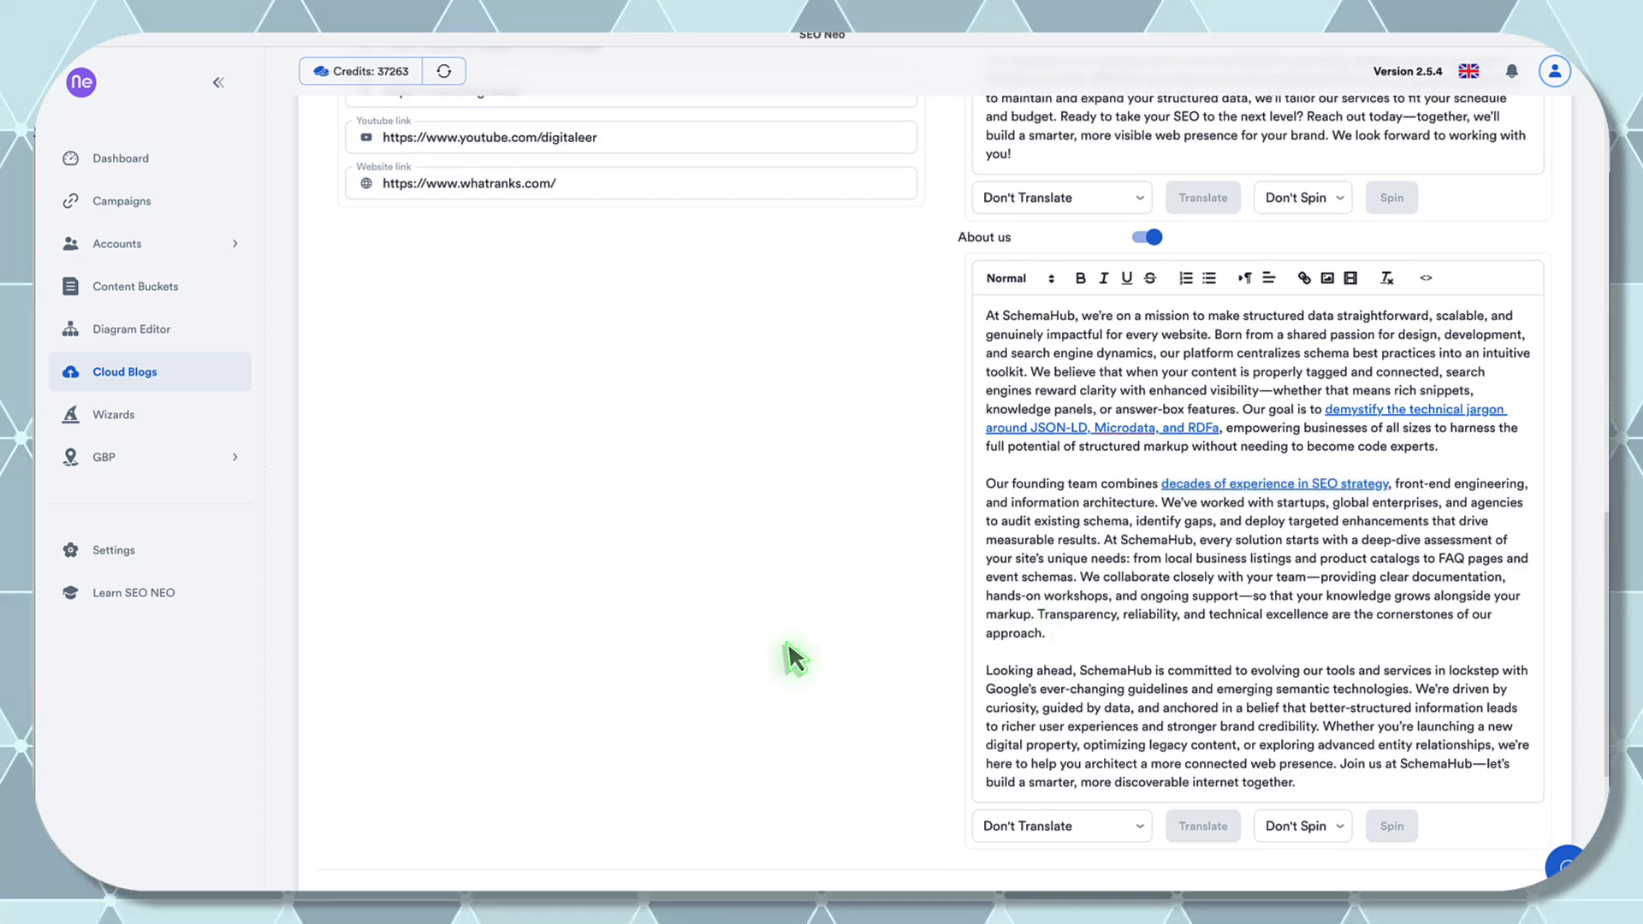
- Check the completed SchemaHub form from author information up to the blog identifier, and generate the blog
{"action": "scroll", "coordinate": [787, 642], "scroll_direction": "down", "scroll_amount": 4}
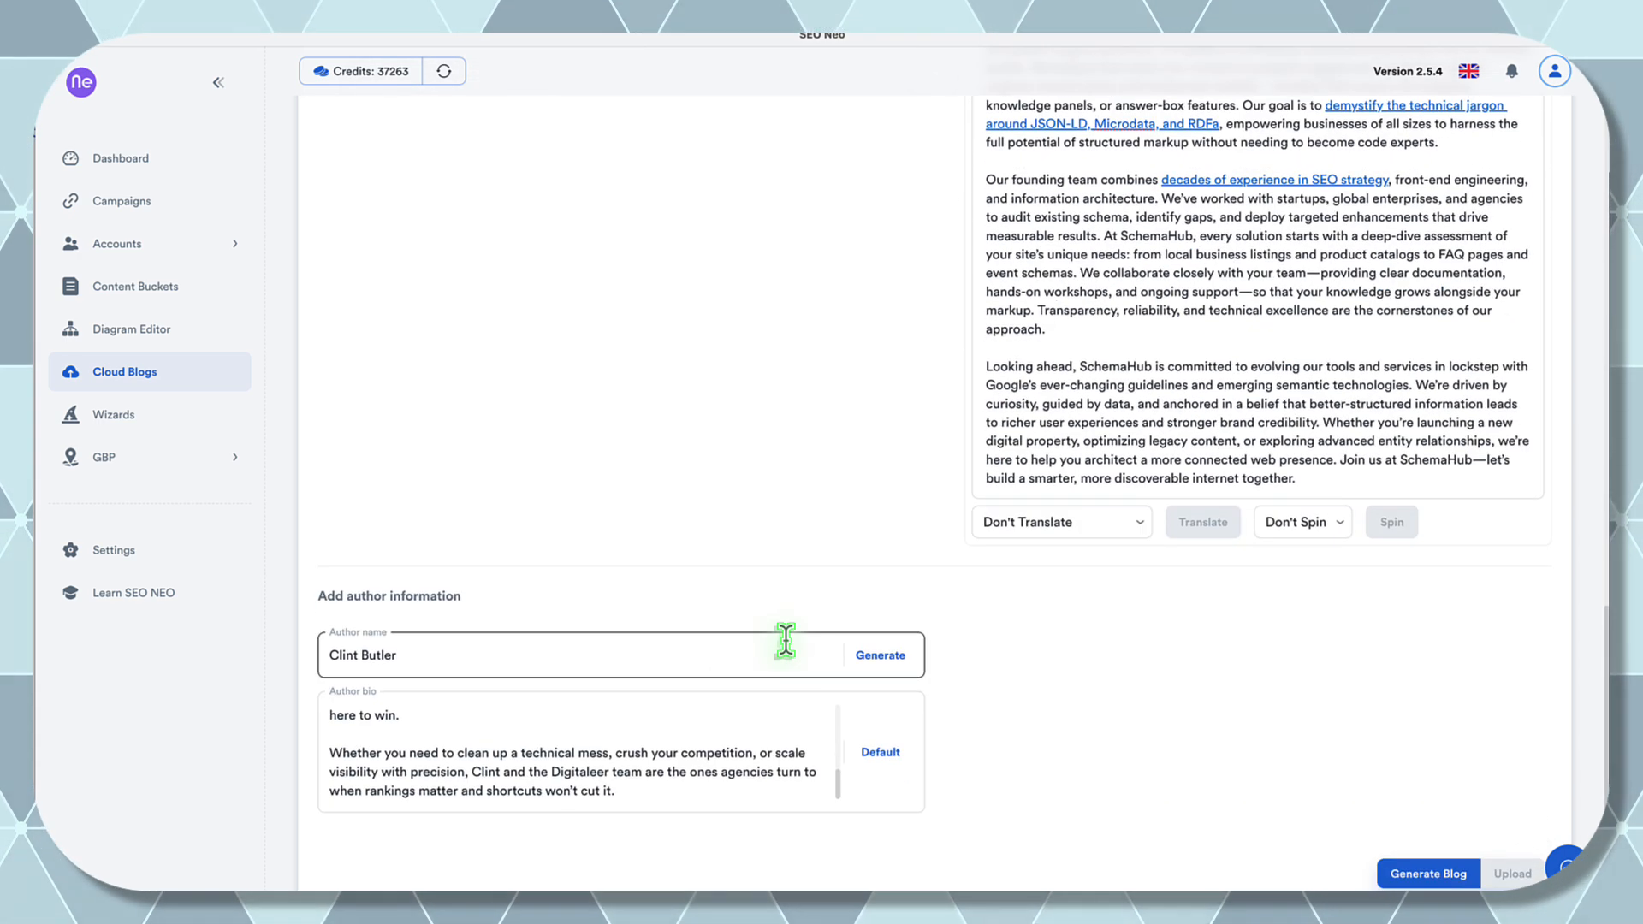
{"action": "scroll", "coordinate": [834, 533], "scroll_direction": "up", "scroll_amount": 6}
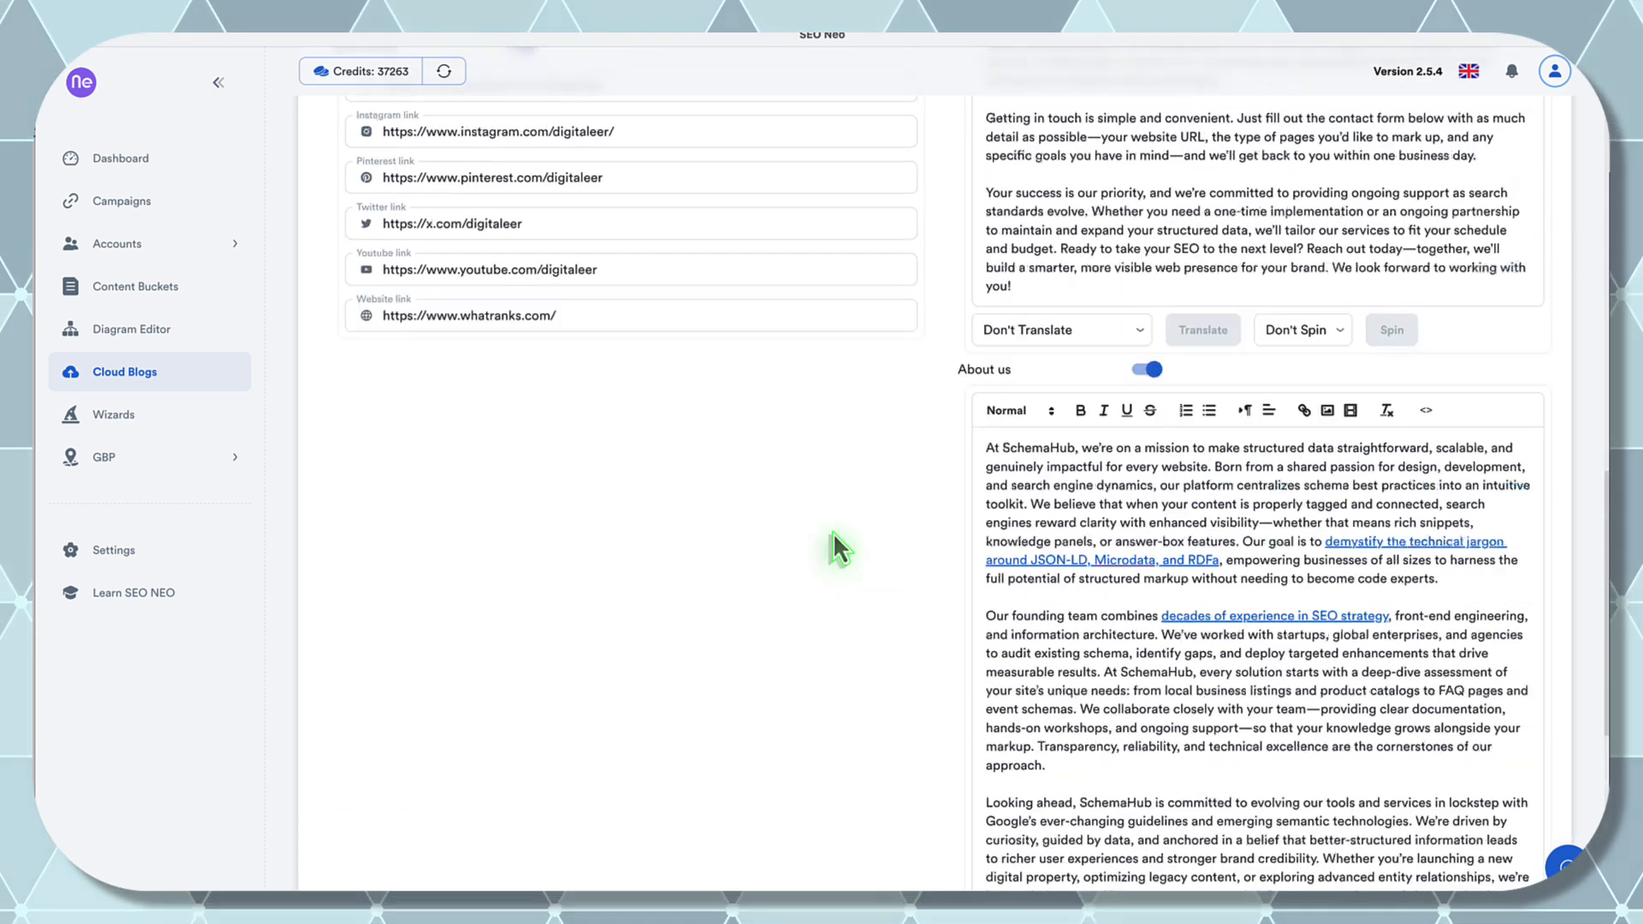
{"action": "scroll", "coordinate": [833, 532], "scroll_direction": "up", "scroll_amount": 9}
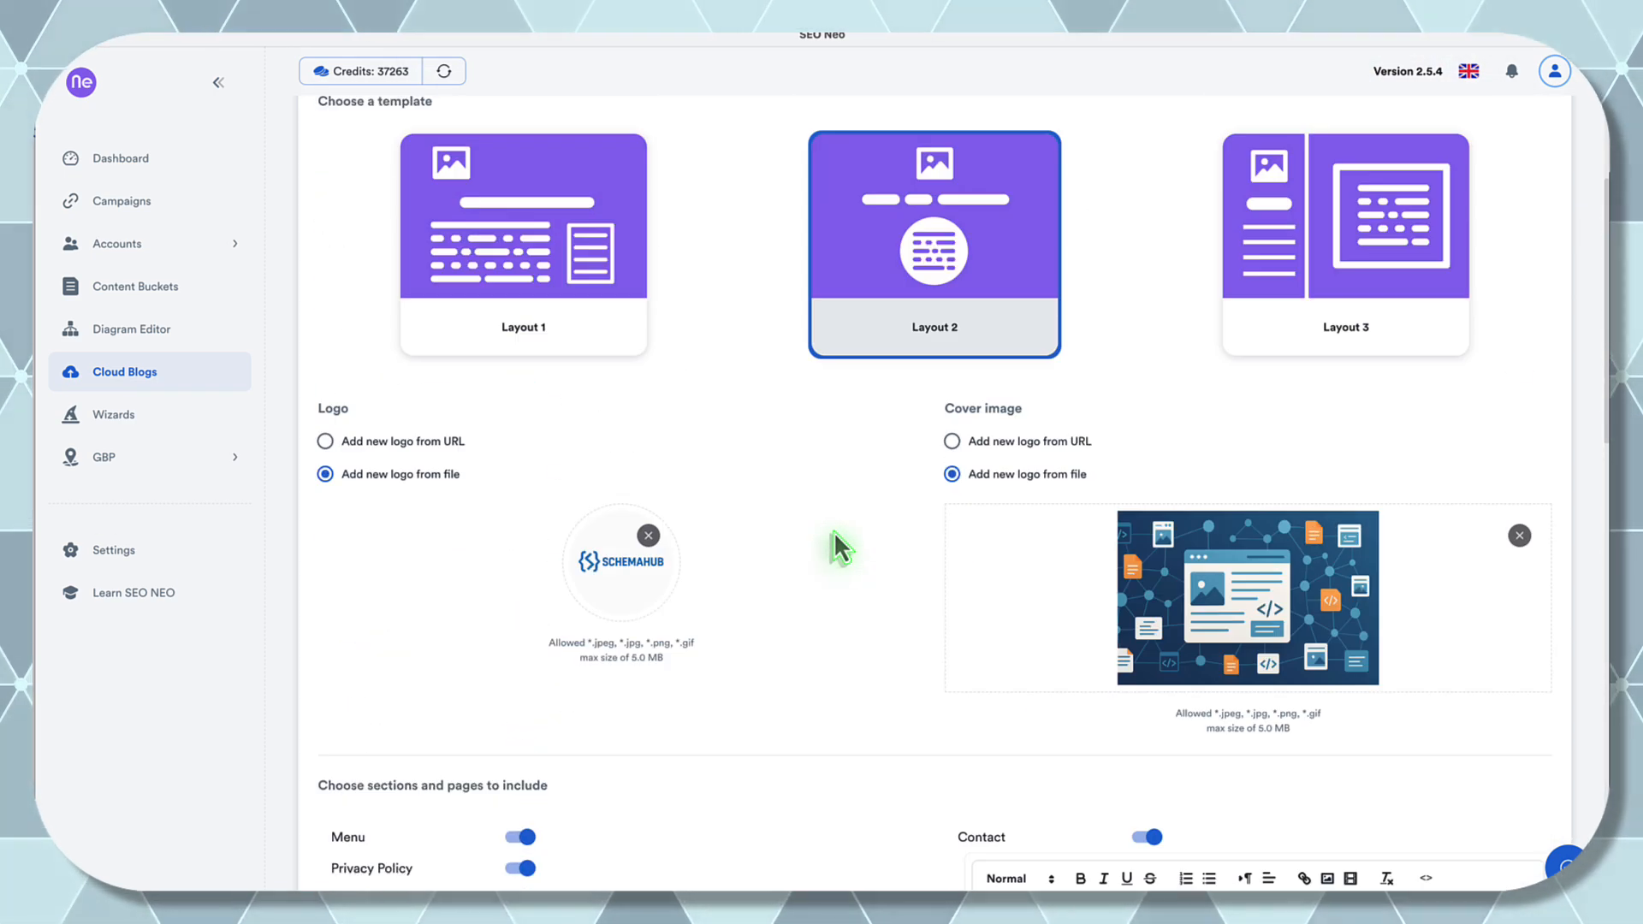
{"action": "scroll", "coordinate": [833, 531], "scroll_direction": "up", "scroll_amount": 5}
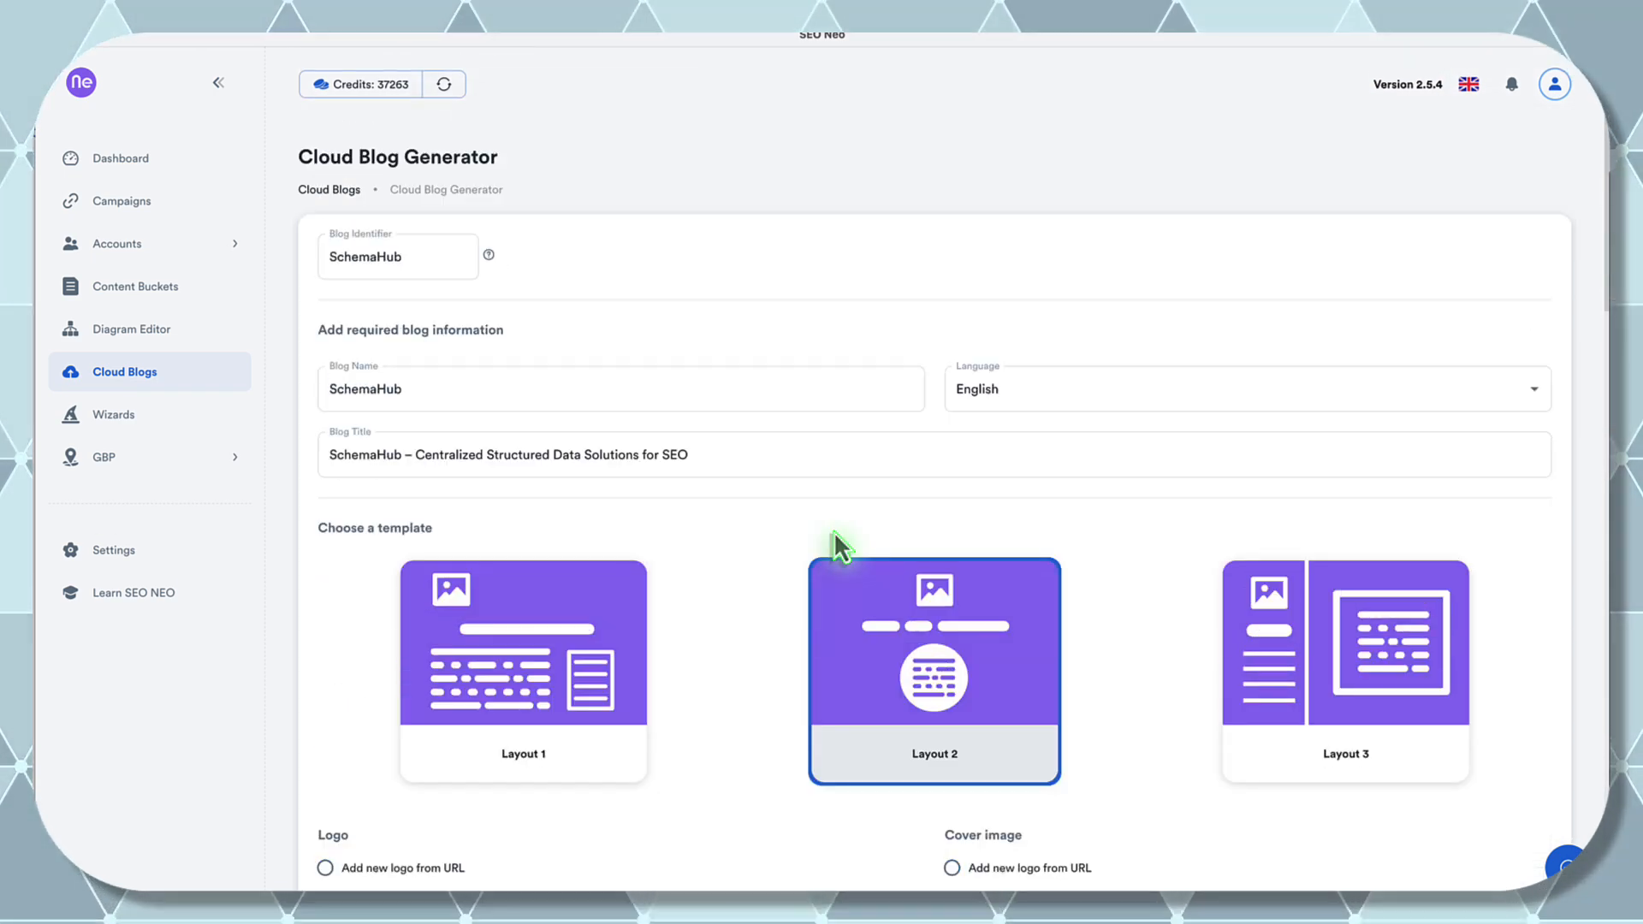
{"action": "scroll", "coordinate": [834, 530], "scroll_direction": "down", "scroll_amount": 20}
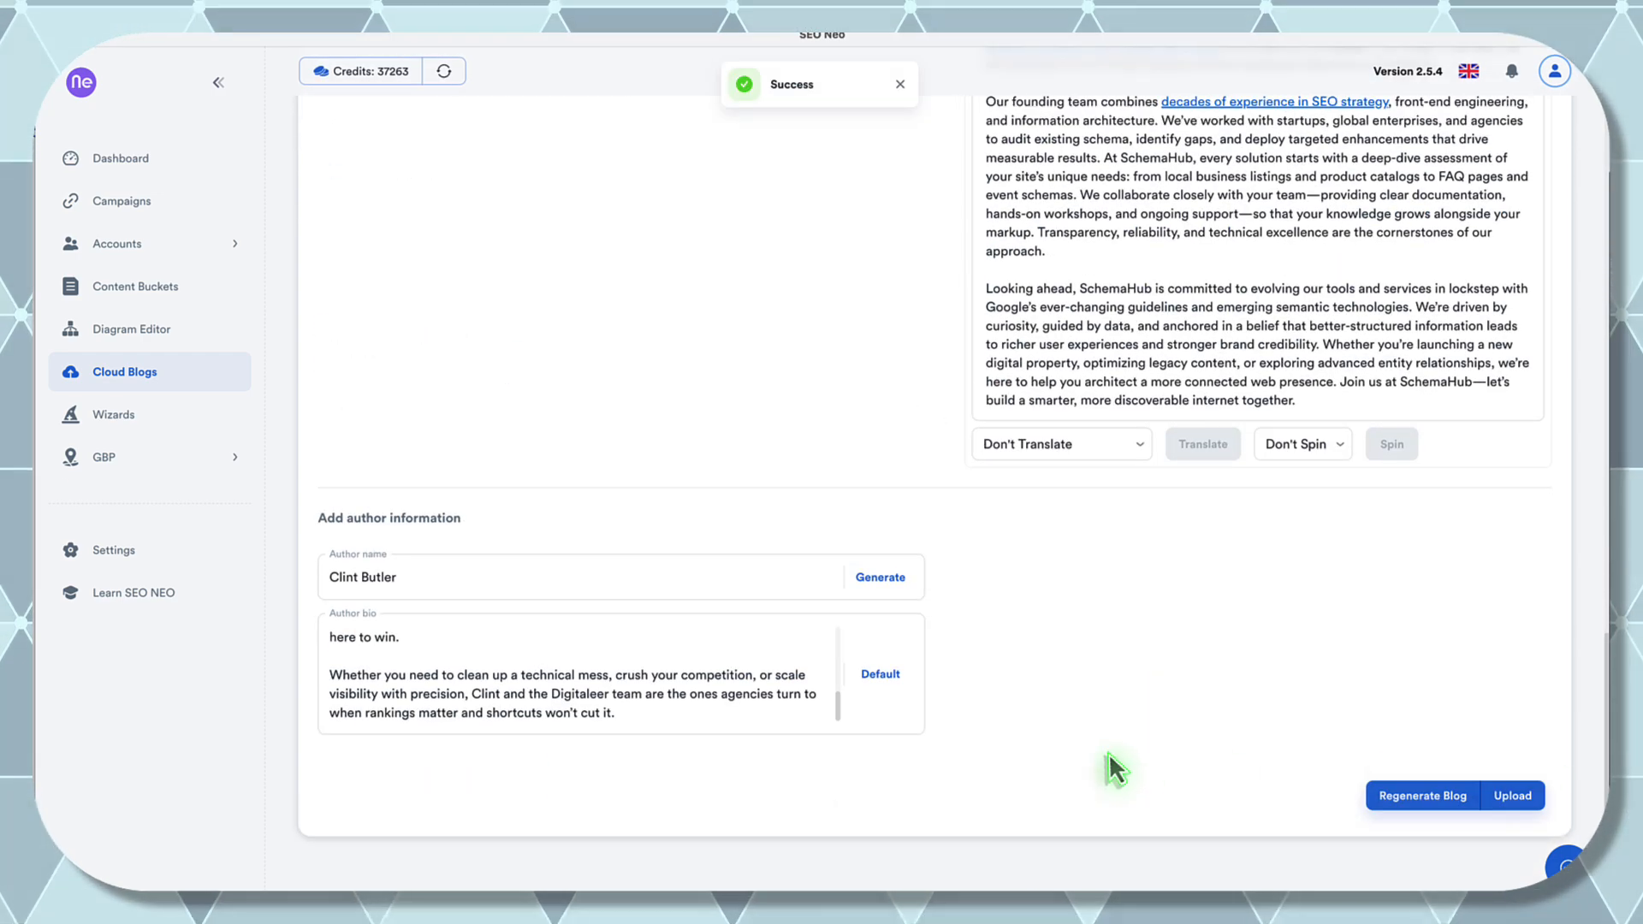
- Select the blog name "SchemaHub" in the required blog information for copying
{"action": "scroll", "coordinate": [1174, 758], "scroll_direction": "up", "scroll_amount": 6}
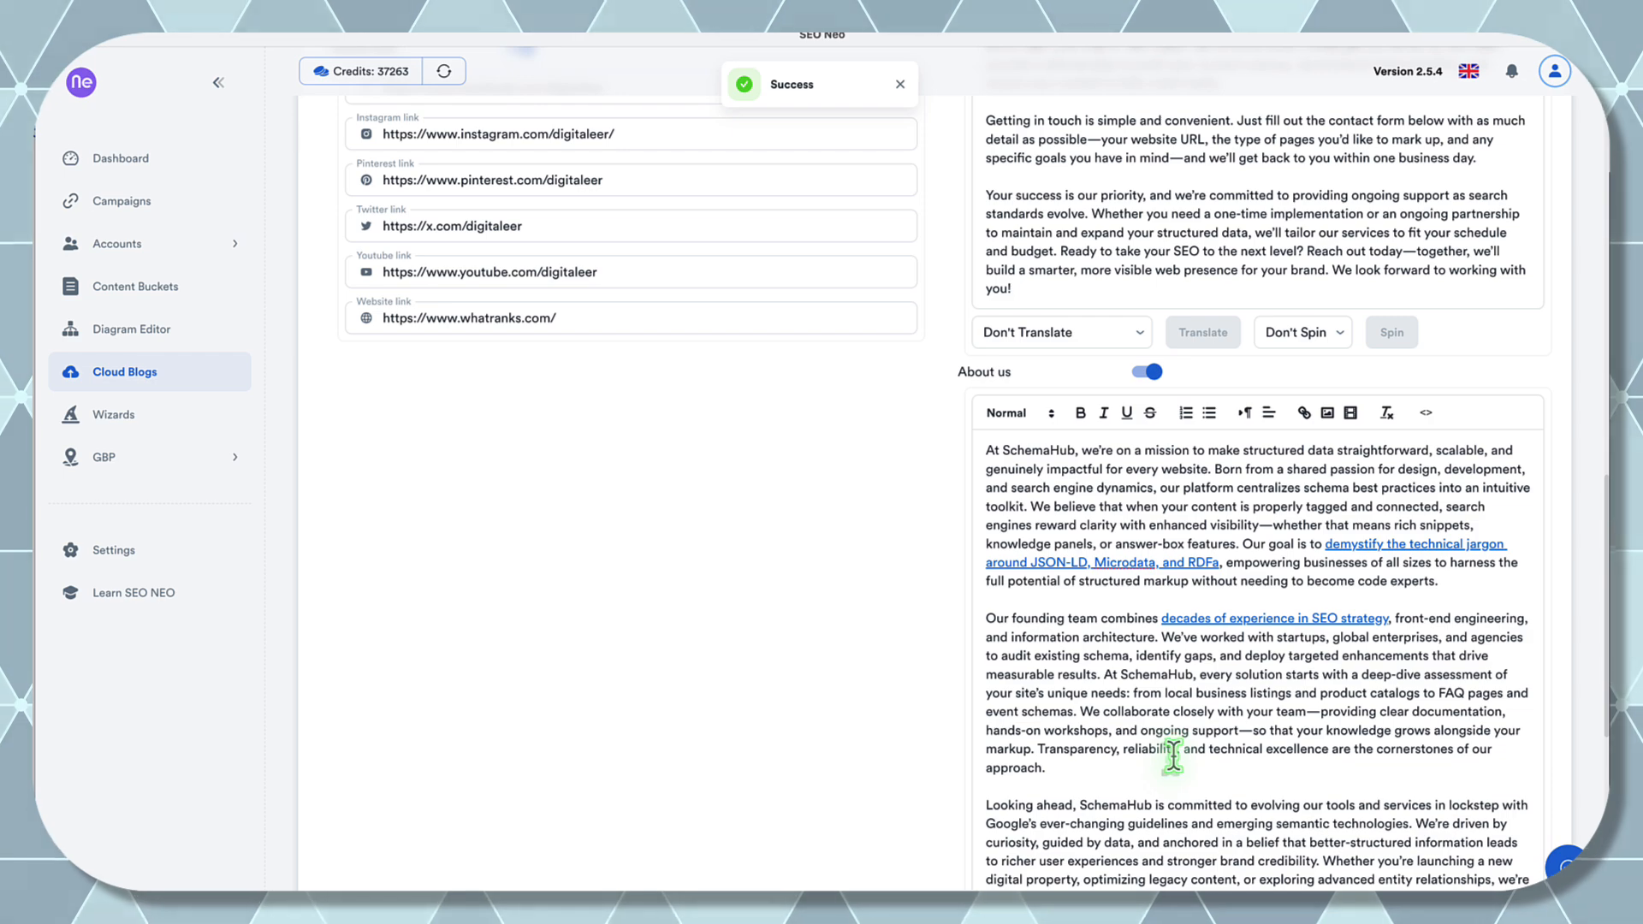
{"action": "scroll", "coordinate": [1173, 757], "scroll_direction": "down", "scroll_amount": 6}
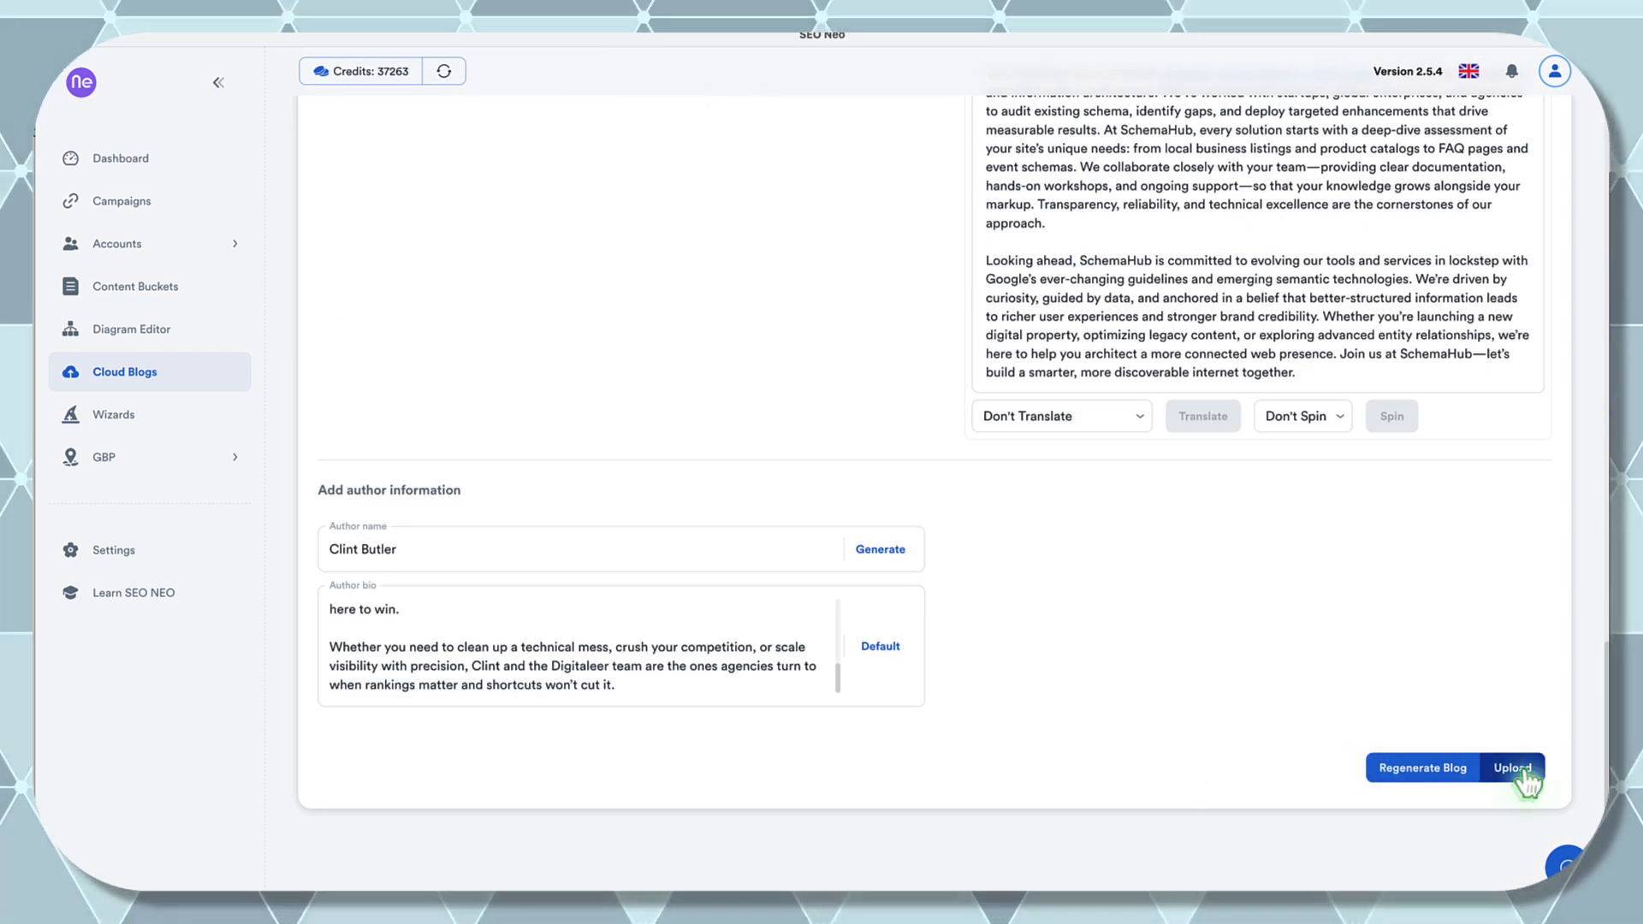
{"action": "scroll", "coordinate": [1225, 625], "scroll_direction": "up", "scroll_amount": 20}
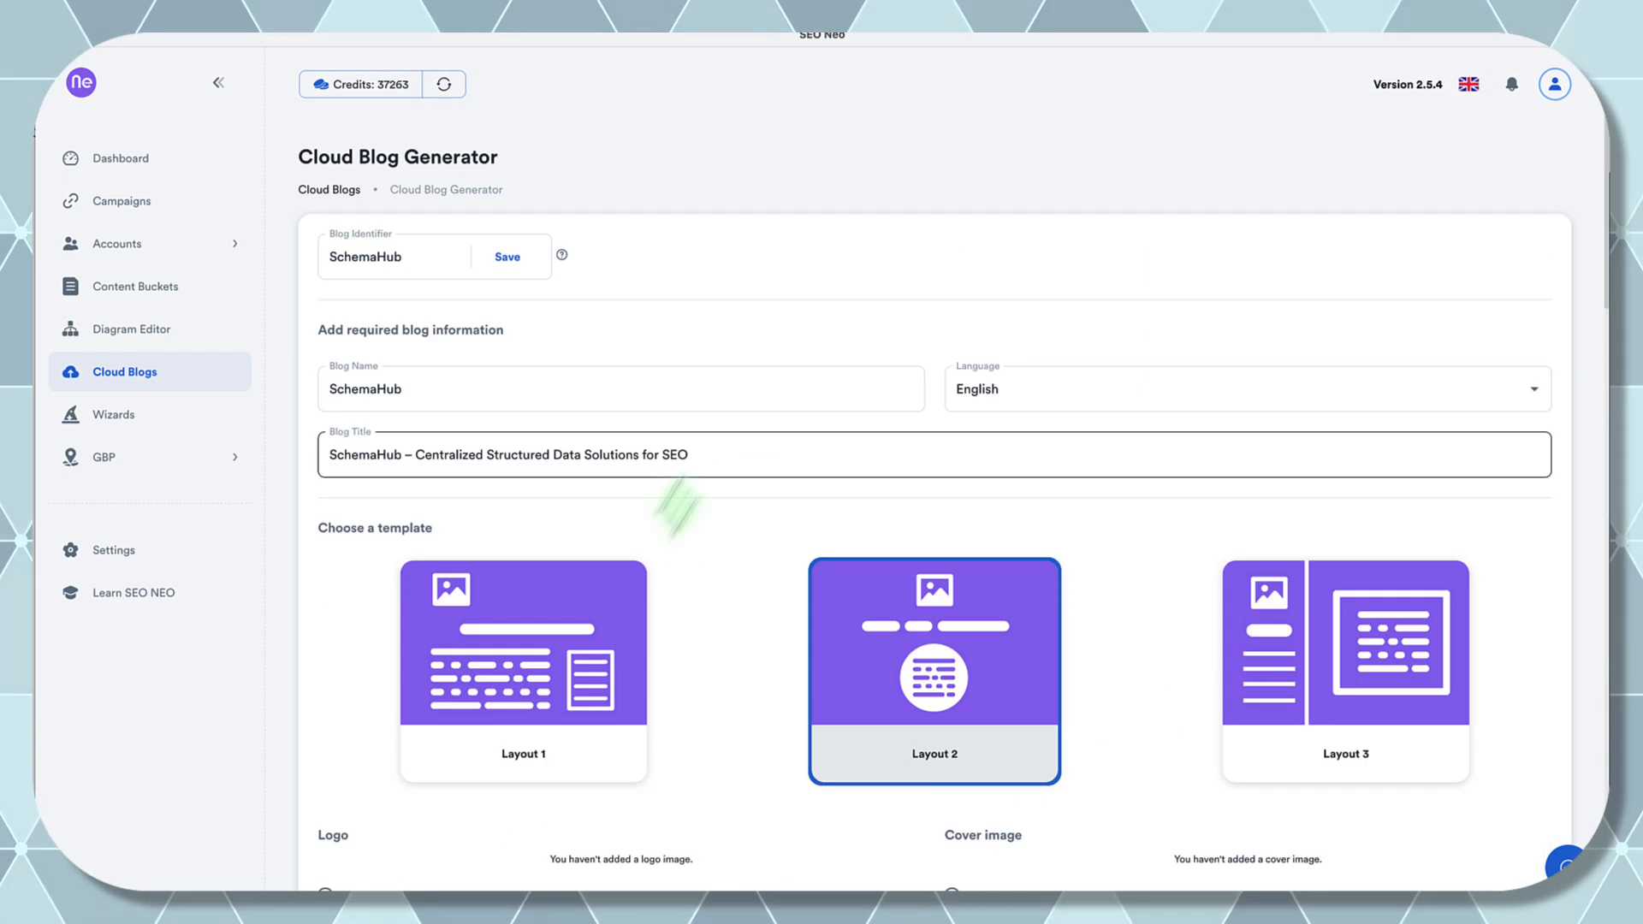
{"action": "double_click", "coordinate": [503, 394]}
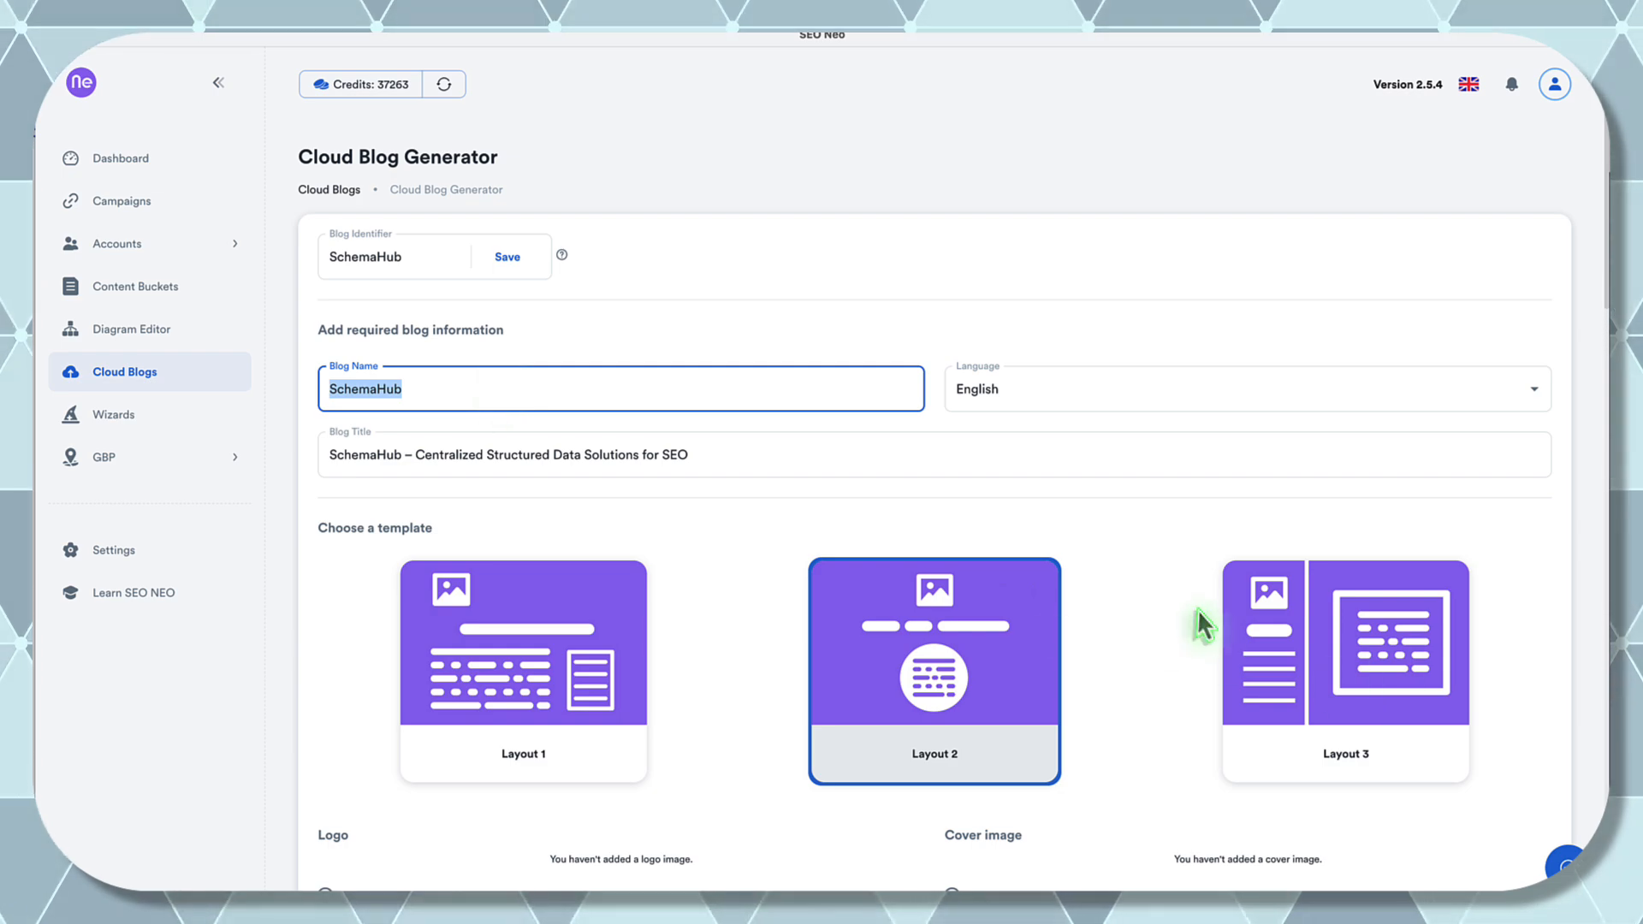
- Open the upload options for the generated blog and enable My AWS with the region US East (Ohio)
{"action": "scroll", "coordinate": [1197, 616], "scroll_direction": "down", "scroll_amount": 20}
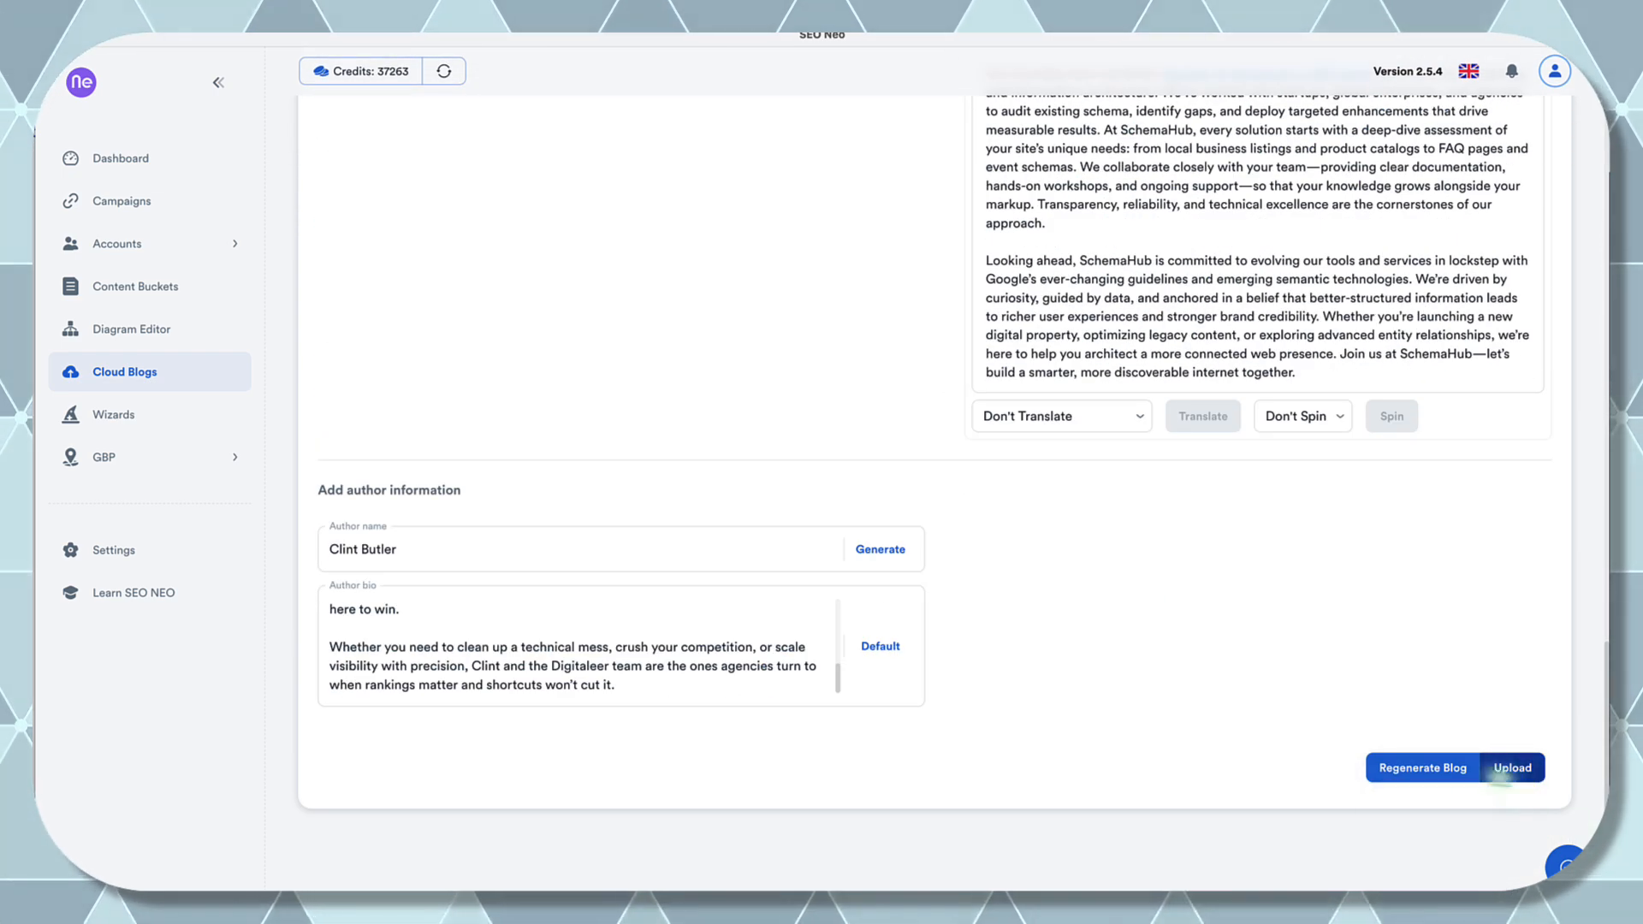
{"action": "left_click", "coordinate": [1510, 766]}
{"action": "left_click", "coordinate": [1124, 313]}
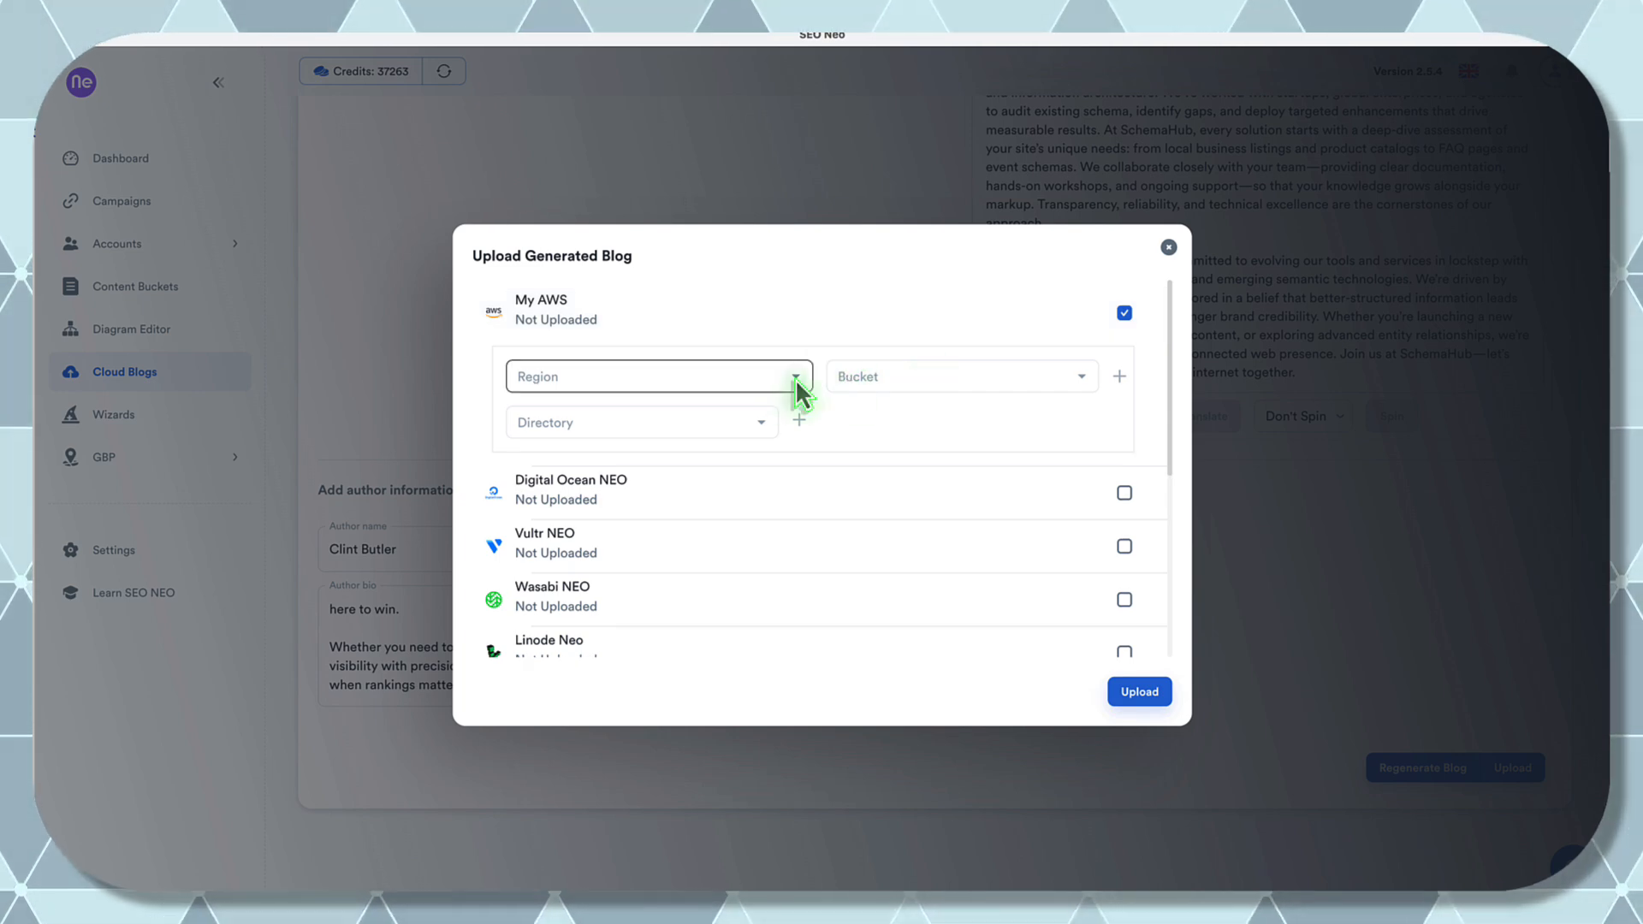
{"action": "left_click", "coordinate": [796, 381]}
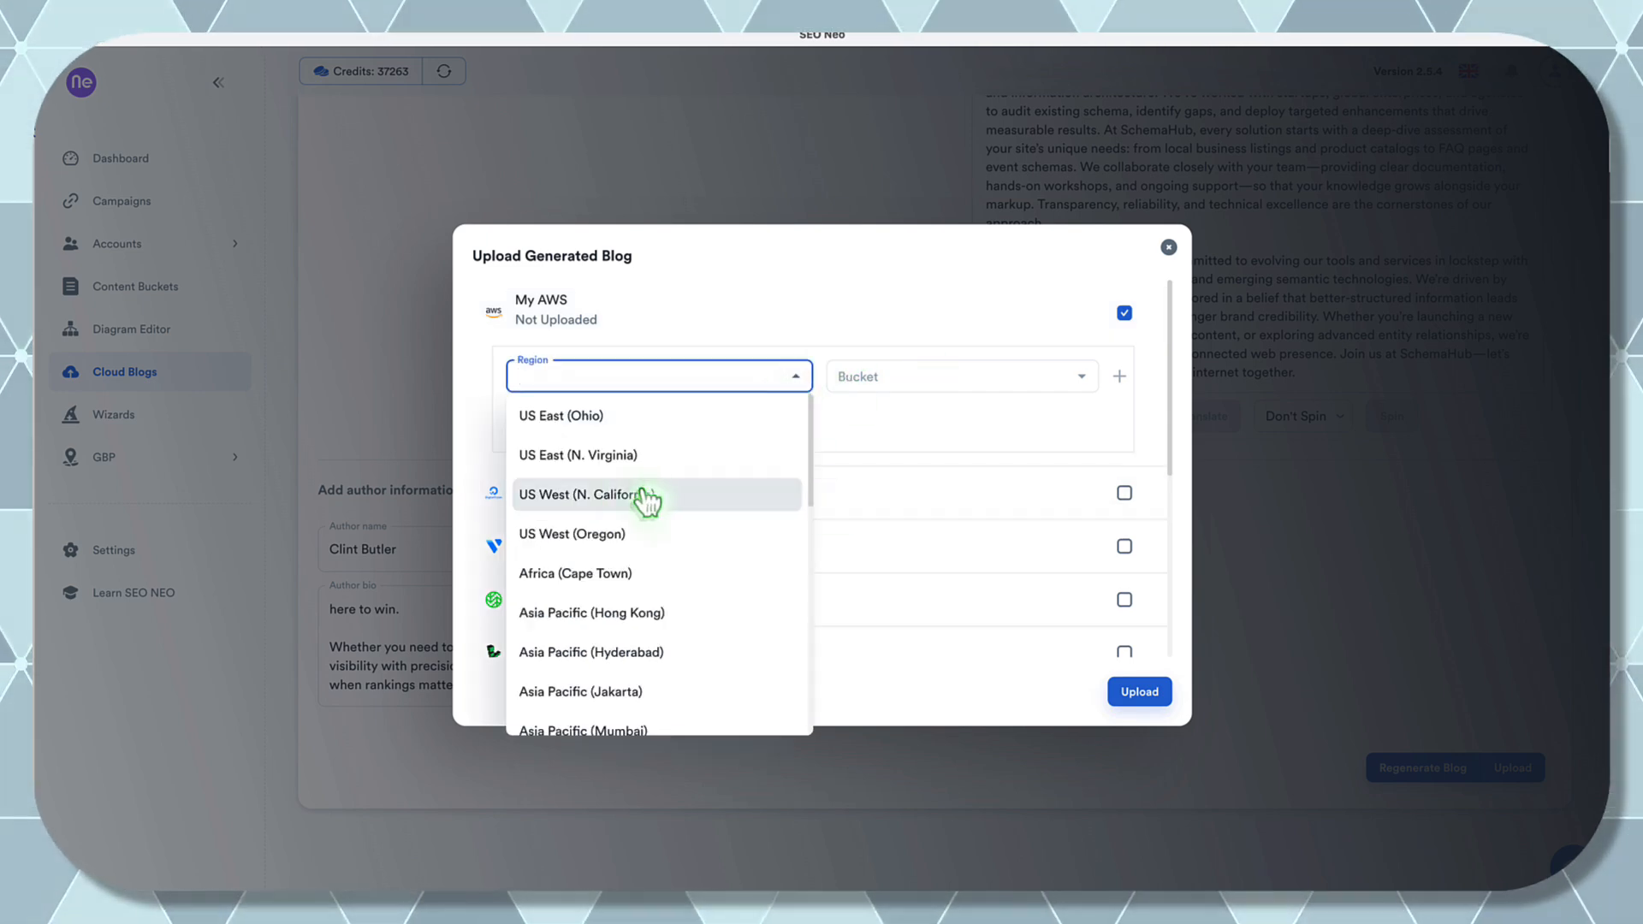
{"action": "left_click", "coordinate": [654, 415]}
- Create a bucket named "schemahub" and a directory named "schemamarkup" for My AWS
{"action": "left_click", "coordinate": [1119, 378]}
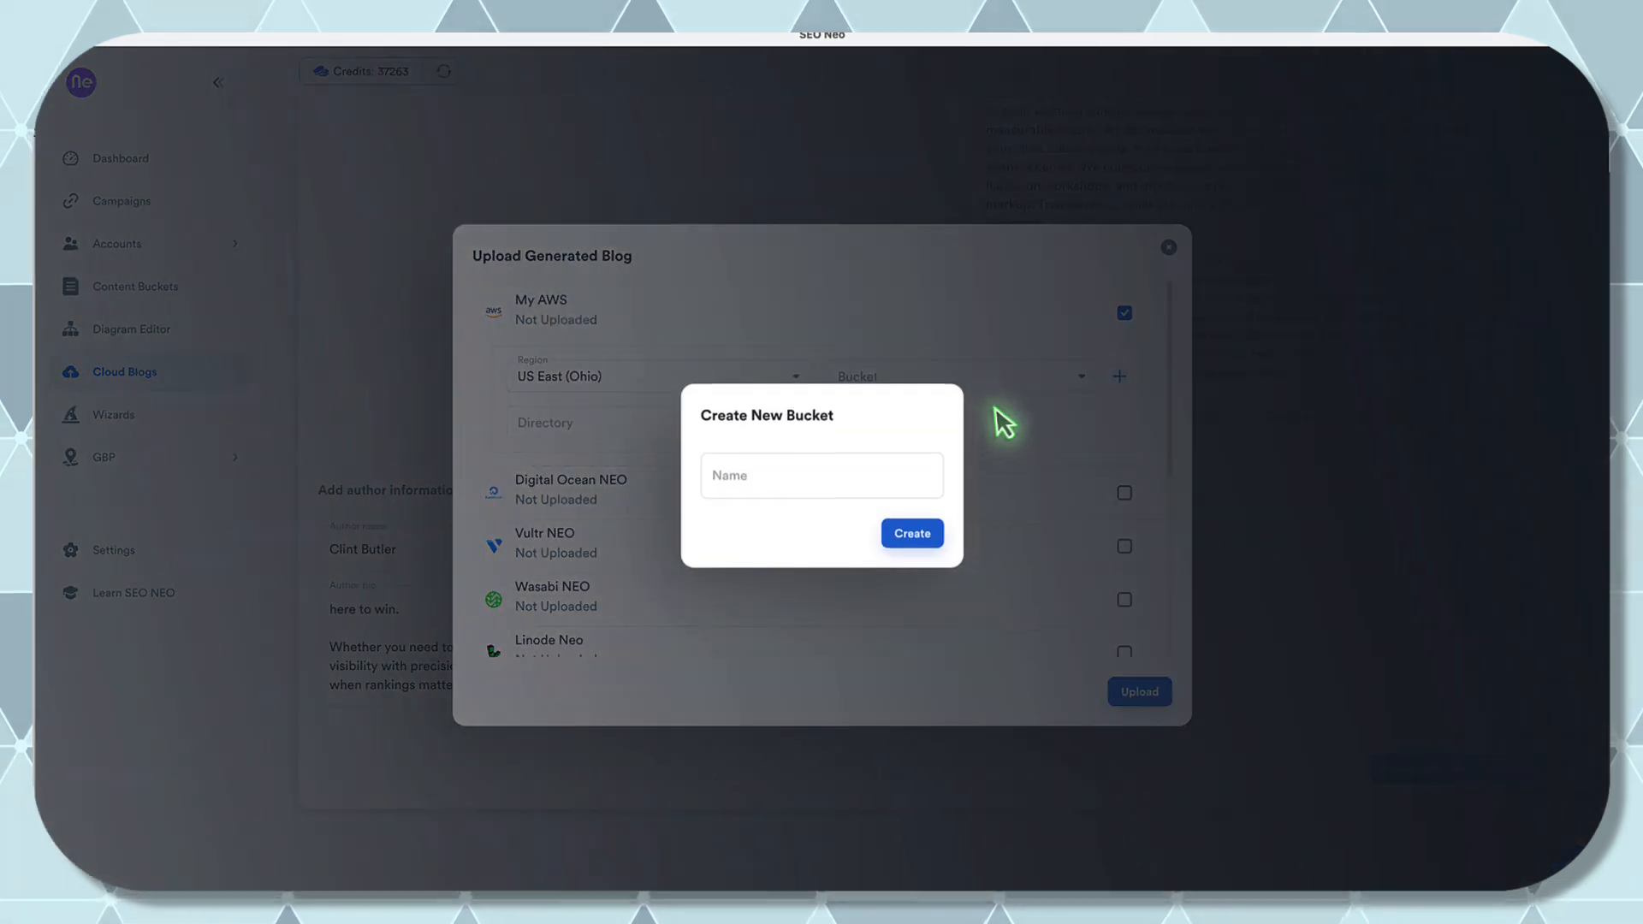
{"action": "left_click", "coordinate": [834, 475]}
{"action": "type", "text": "SchemaHub"}
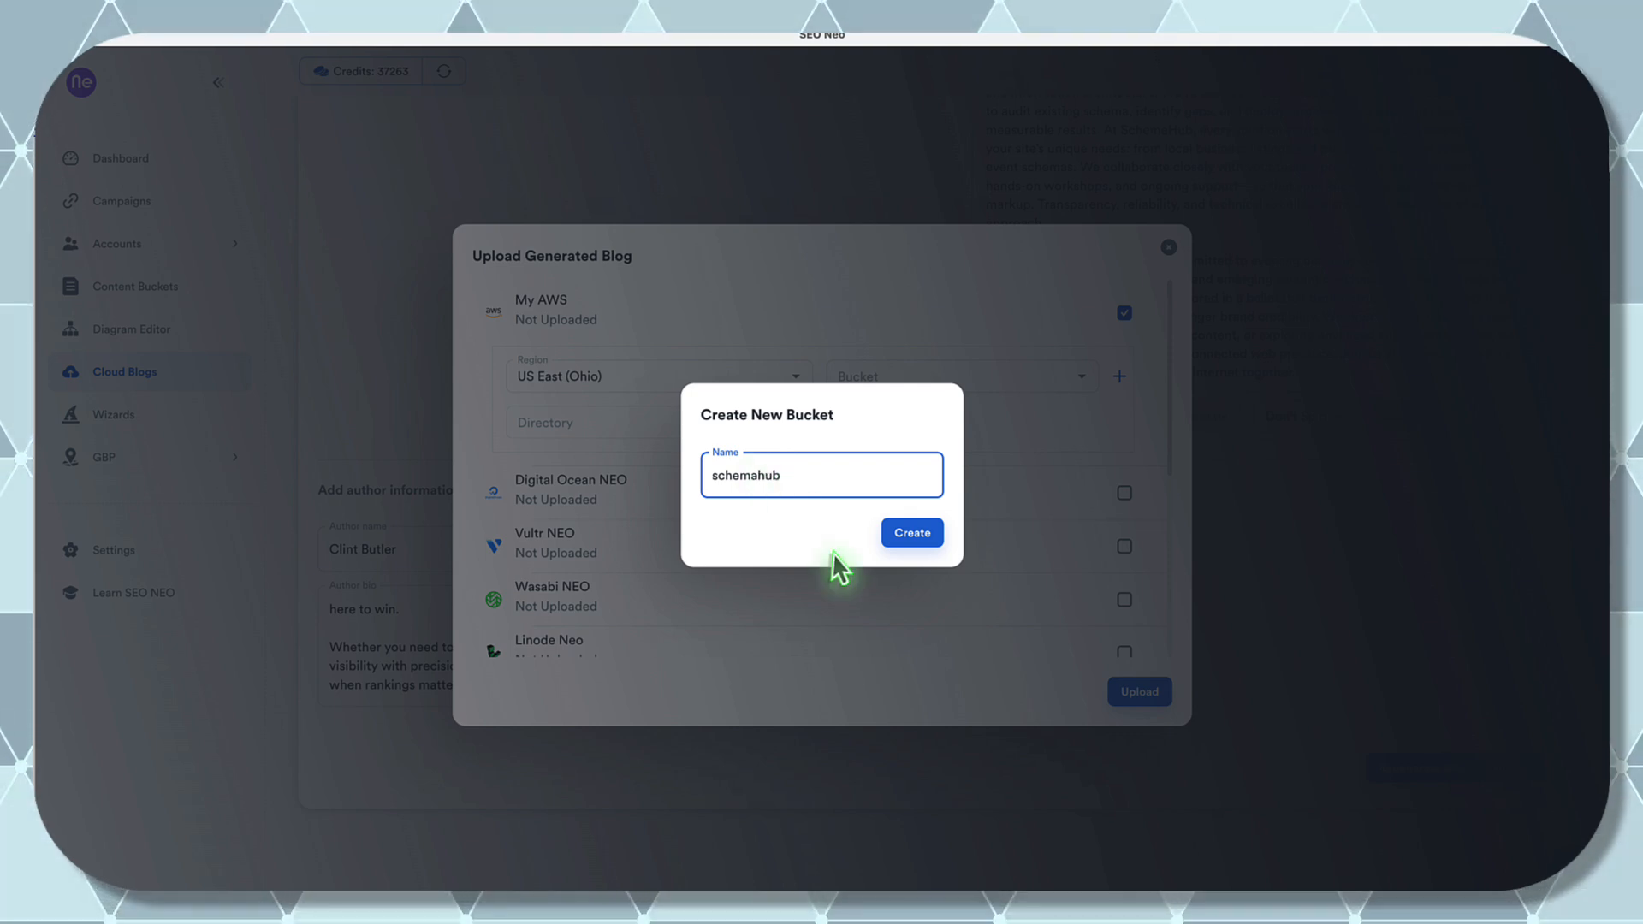
{"action": "left_click", "coordinate": [930, 540]}
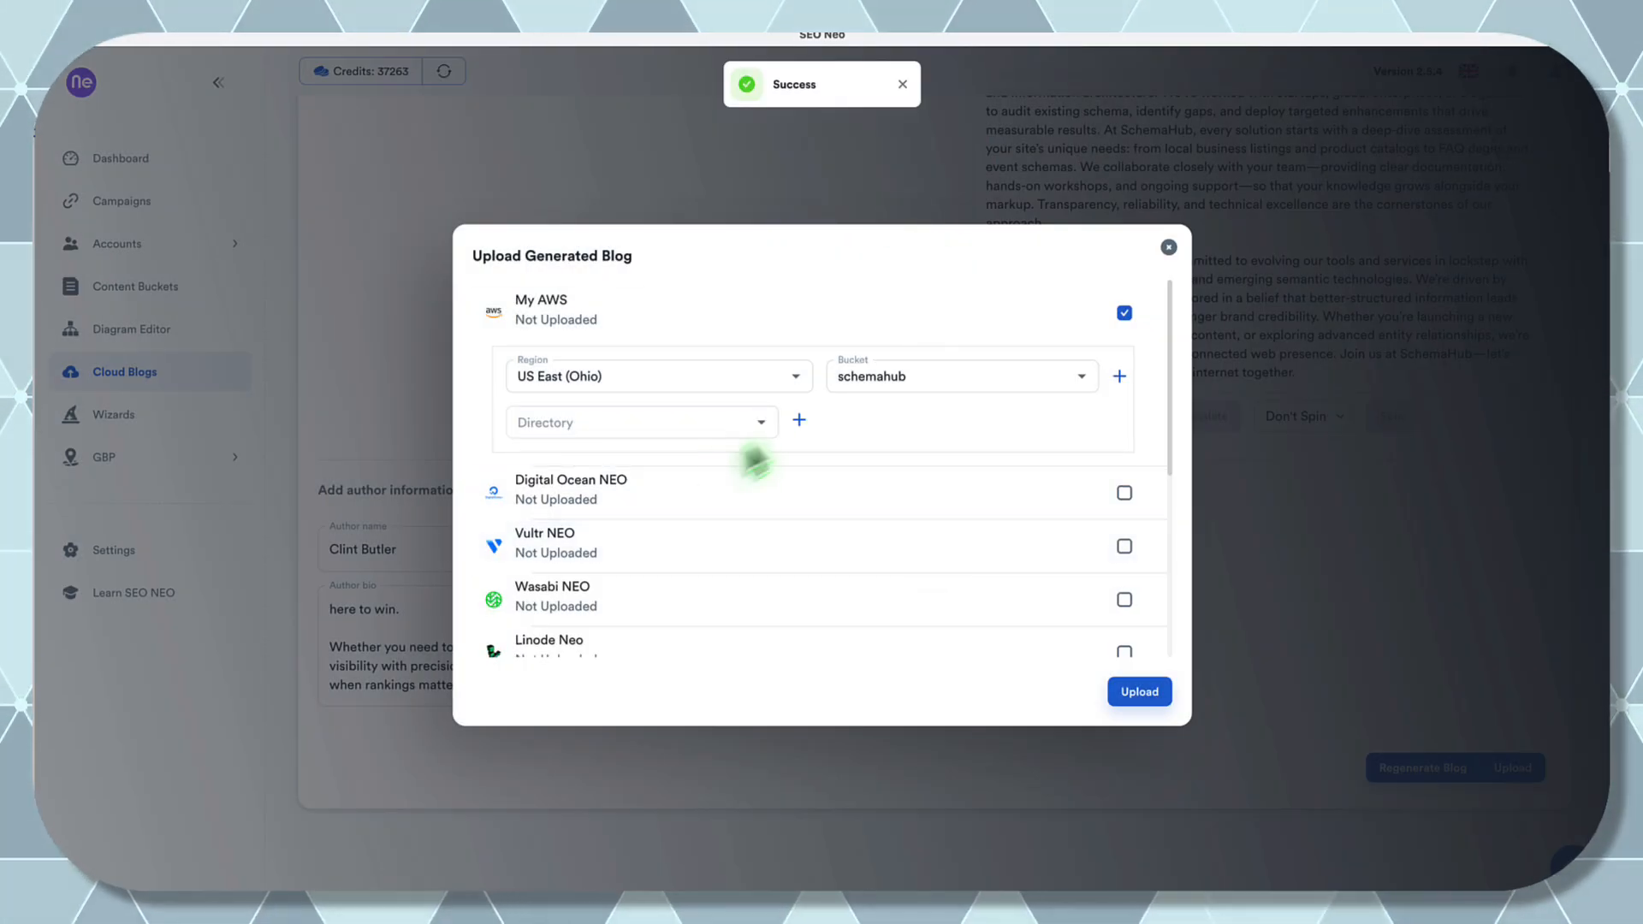
{"action": "left_click", "coordinate": [800, 421]}
{"action": "left_click", "coordinate": [764, 467]}
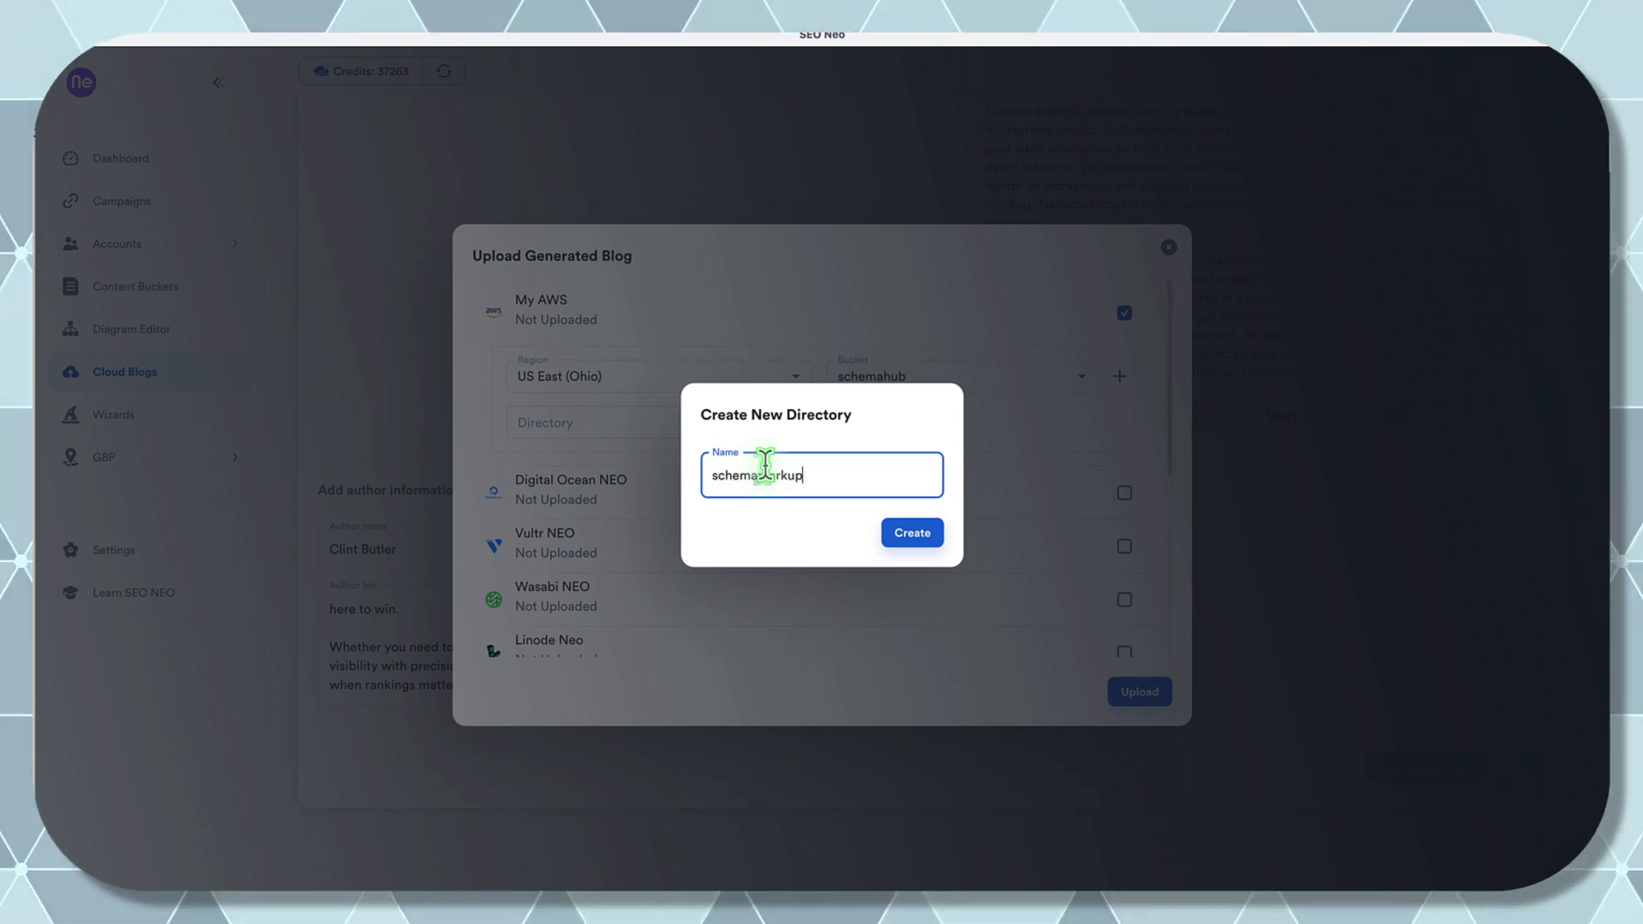
{"action": "left_click", "coordinate": [905, 537]}
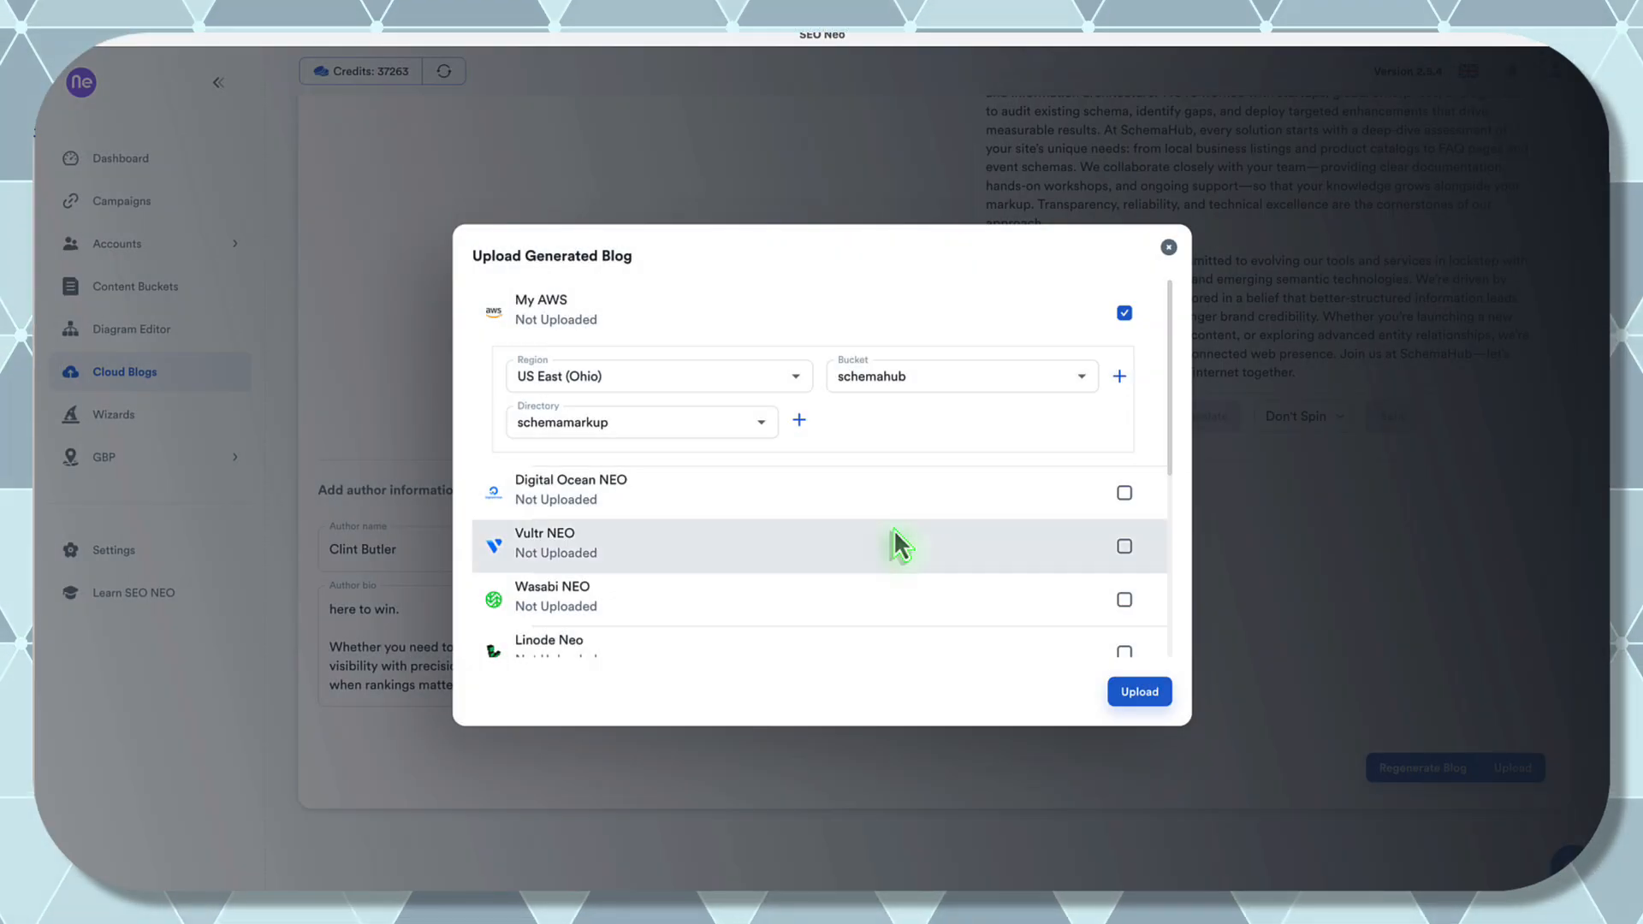
- Enable Digital Ocean NEO with the region San Francisco and create a bucket named "schemahub" for it
{"action": "left_click", "coordinate": [1123, 497]}
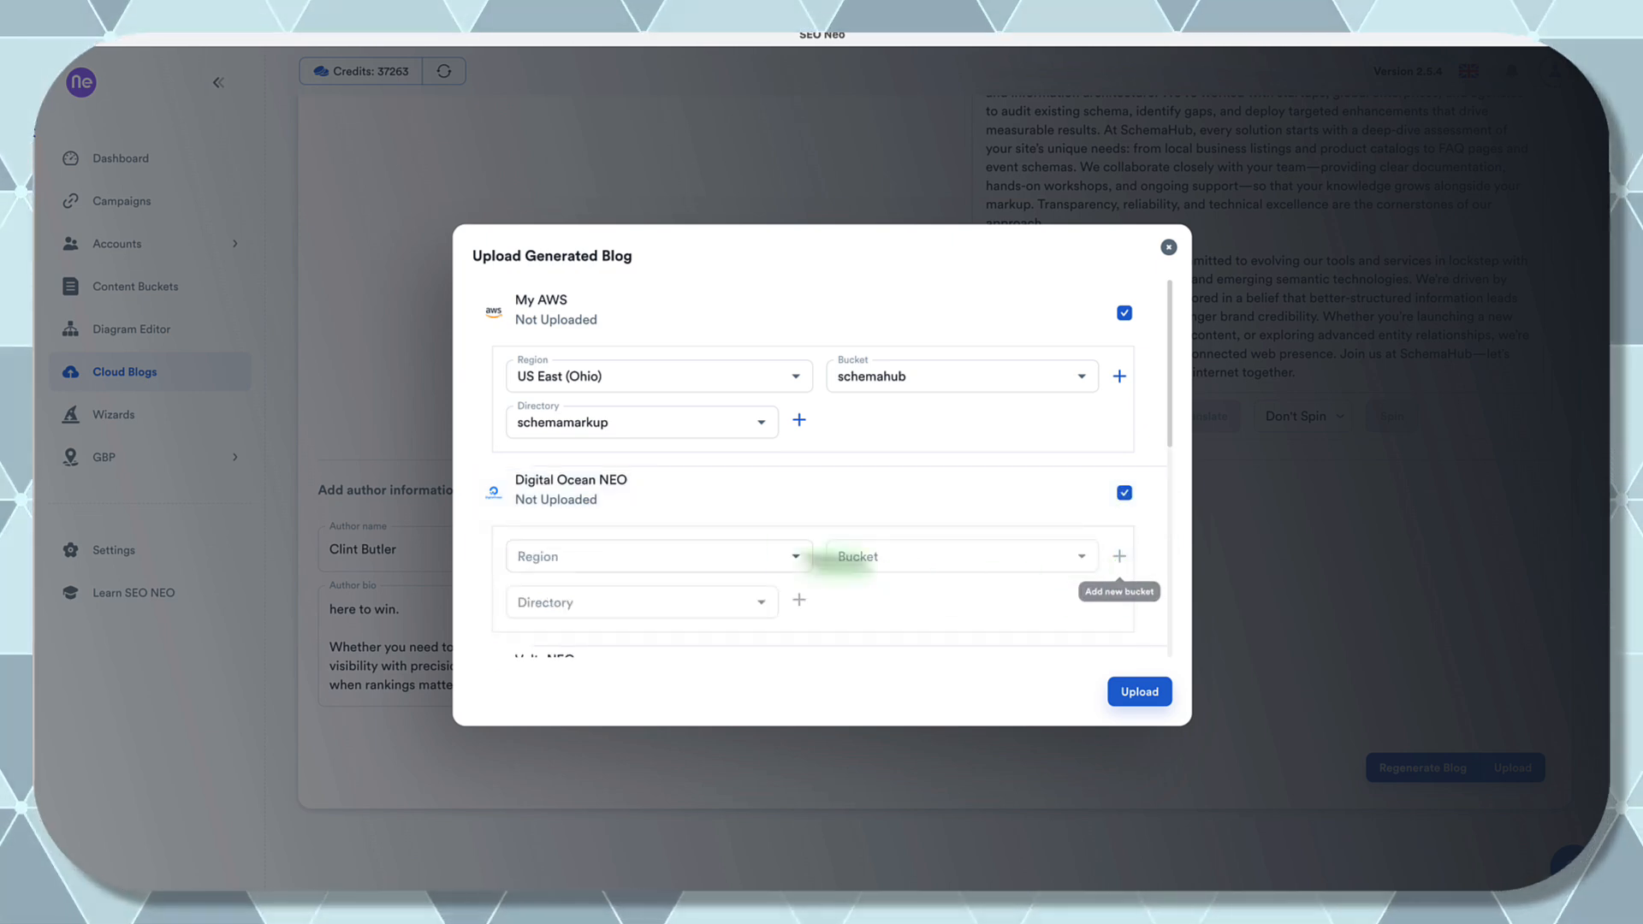
{"action": "left_click", "coordinate": [771, 557]}
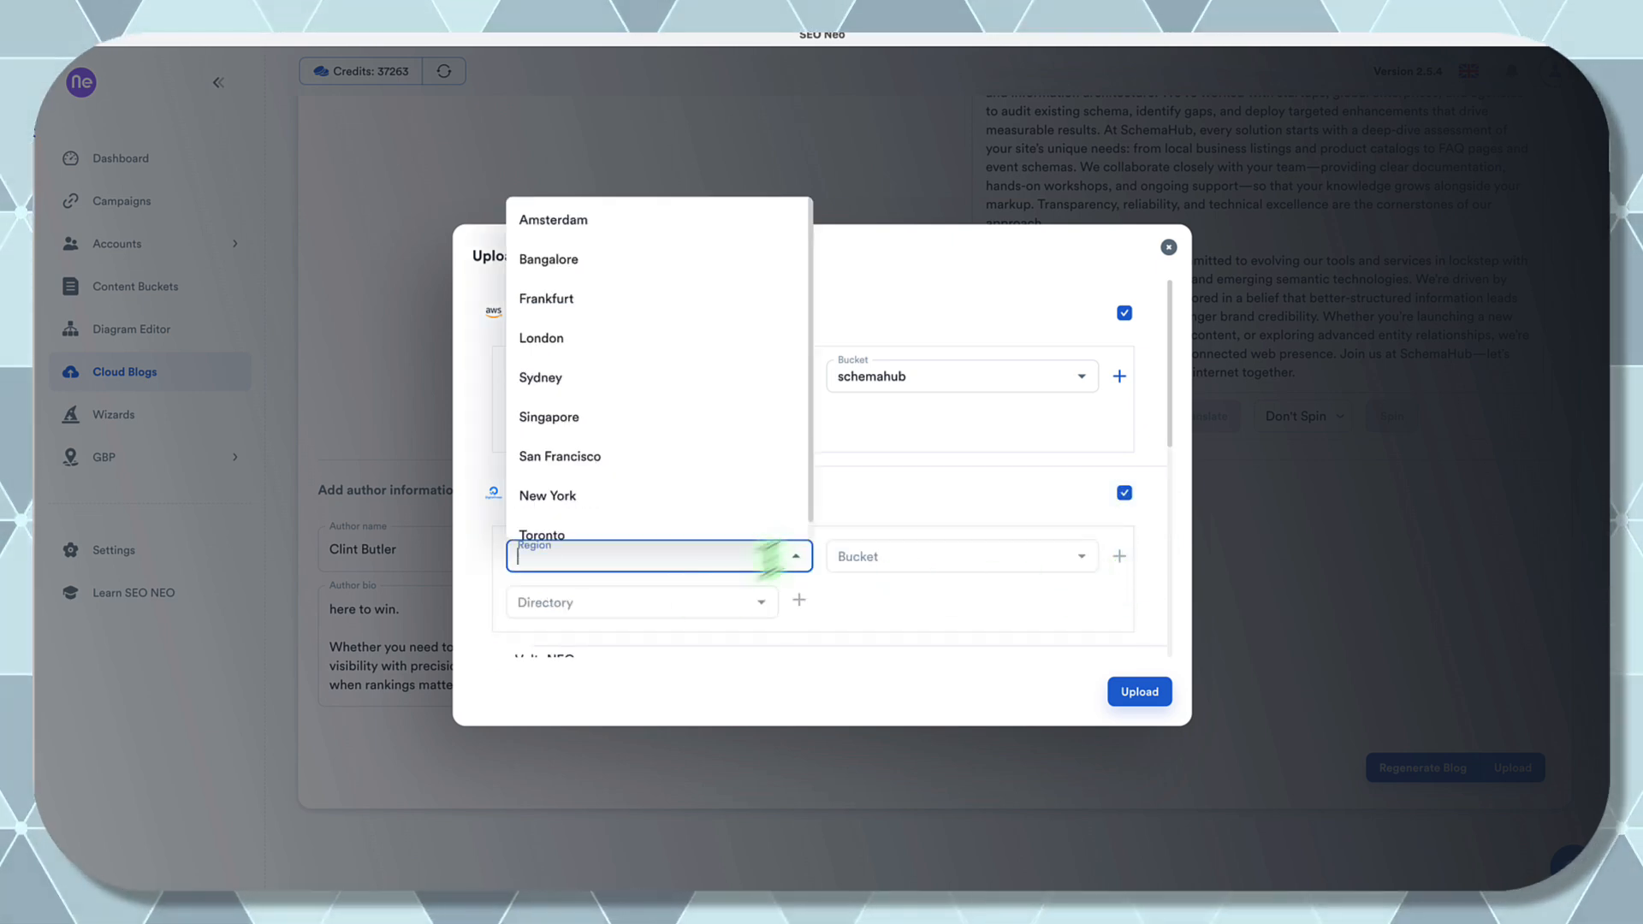
{"action": "left_click", "coordinate": [617, 470]}
{"action": "left_click", "coordinate": [1118, 557]}
{"action": "left_click", "coordinate": [924, 471]}
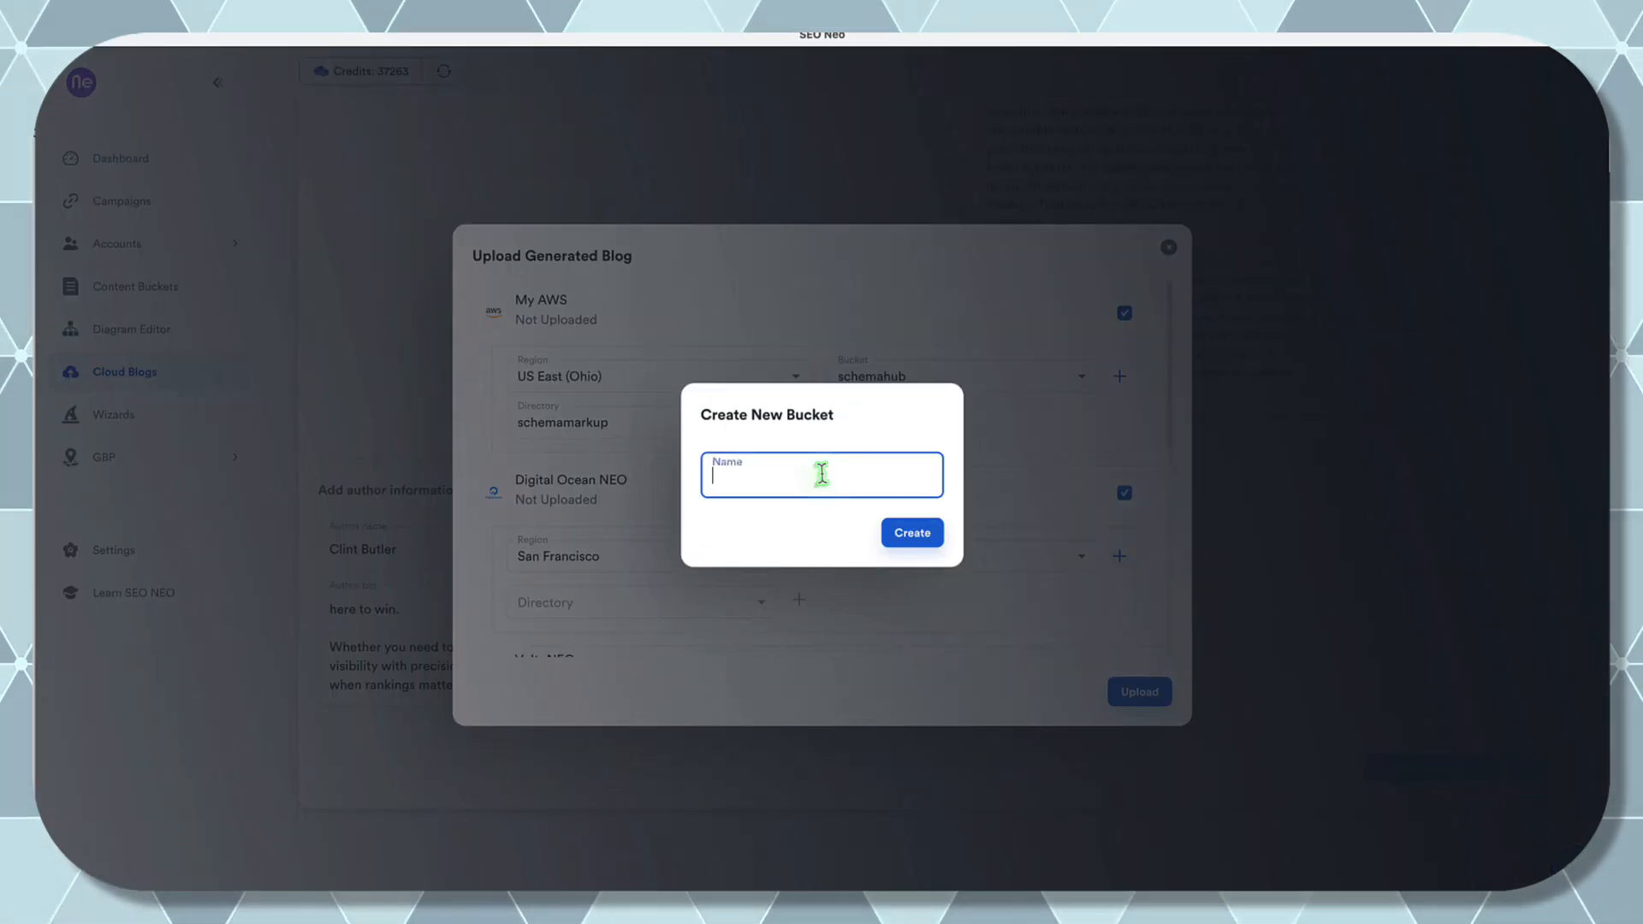
{"action": "type", "text": "SchemaHub"}
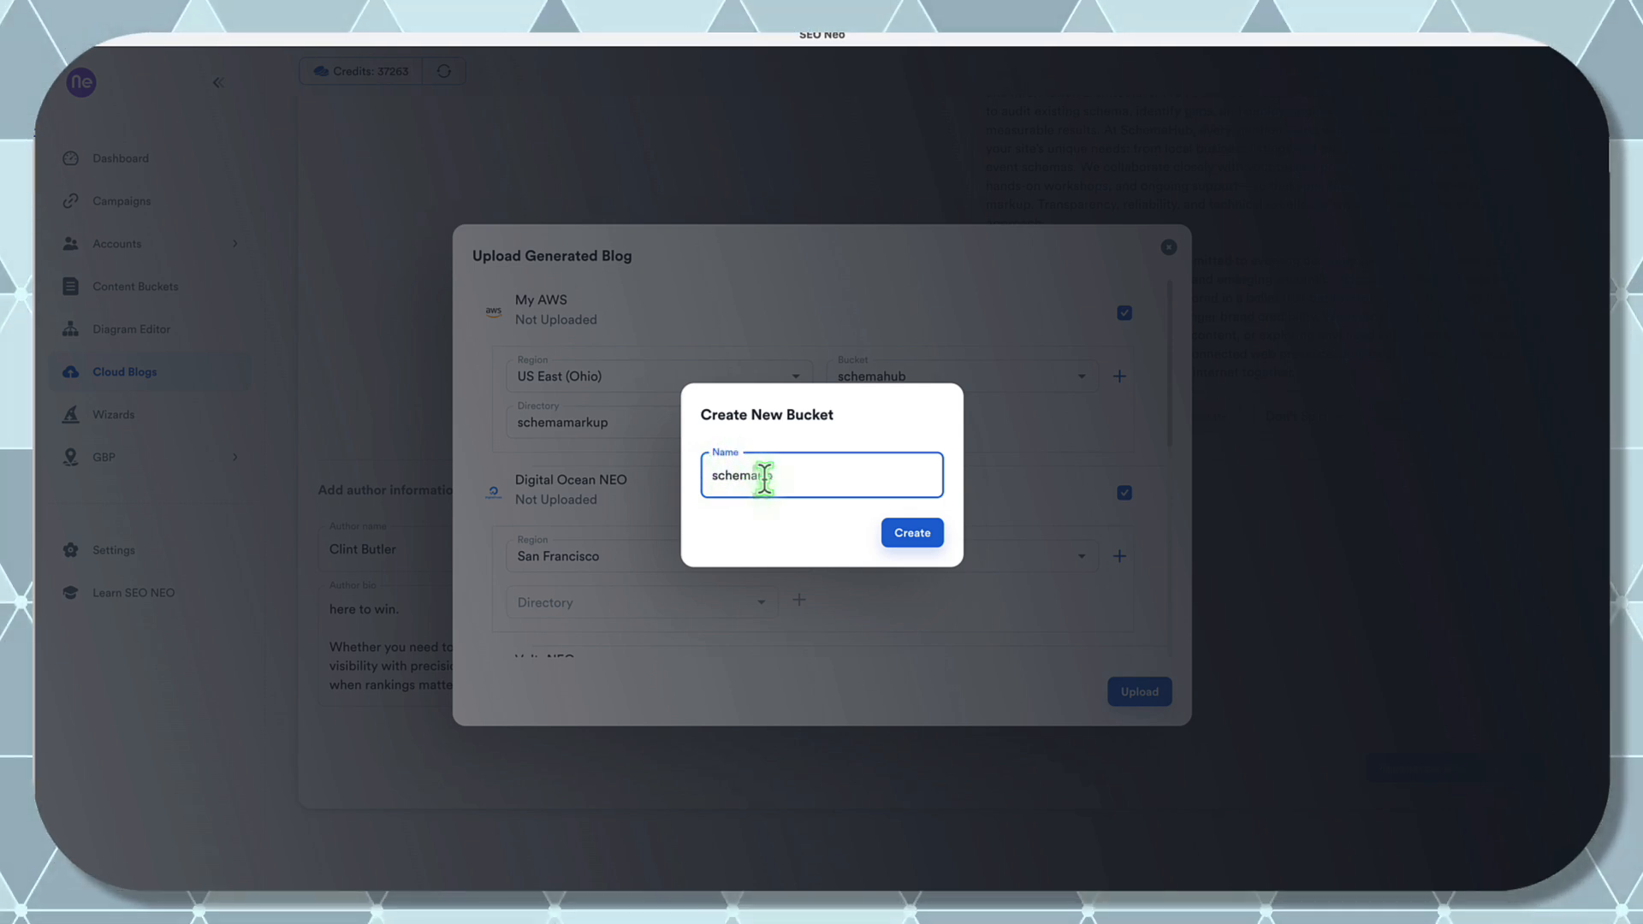
{"action": "left_click", "coordinate": [931, 540]}
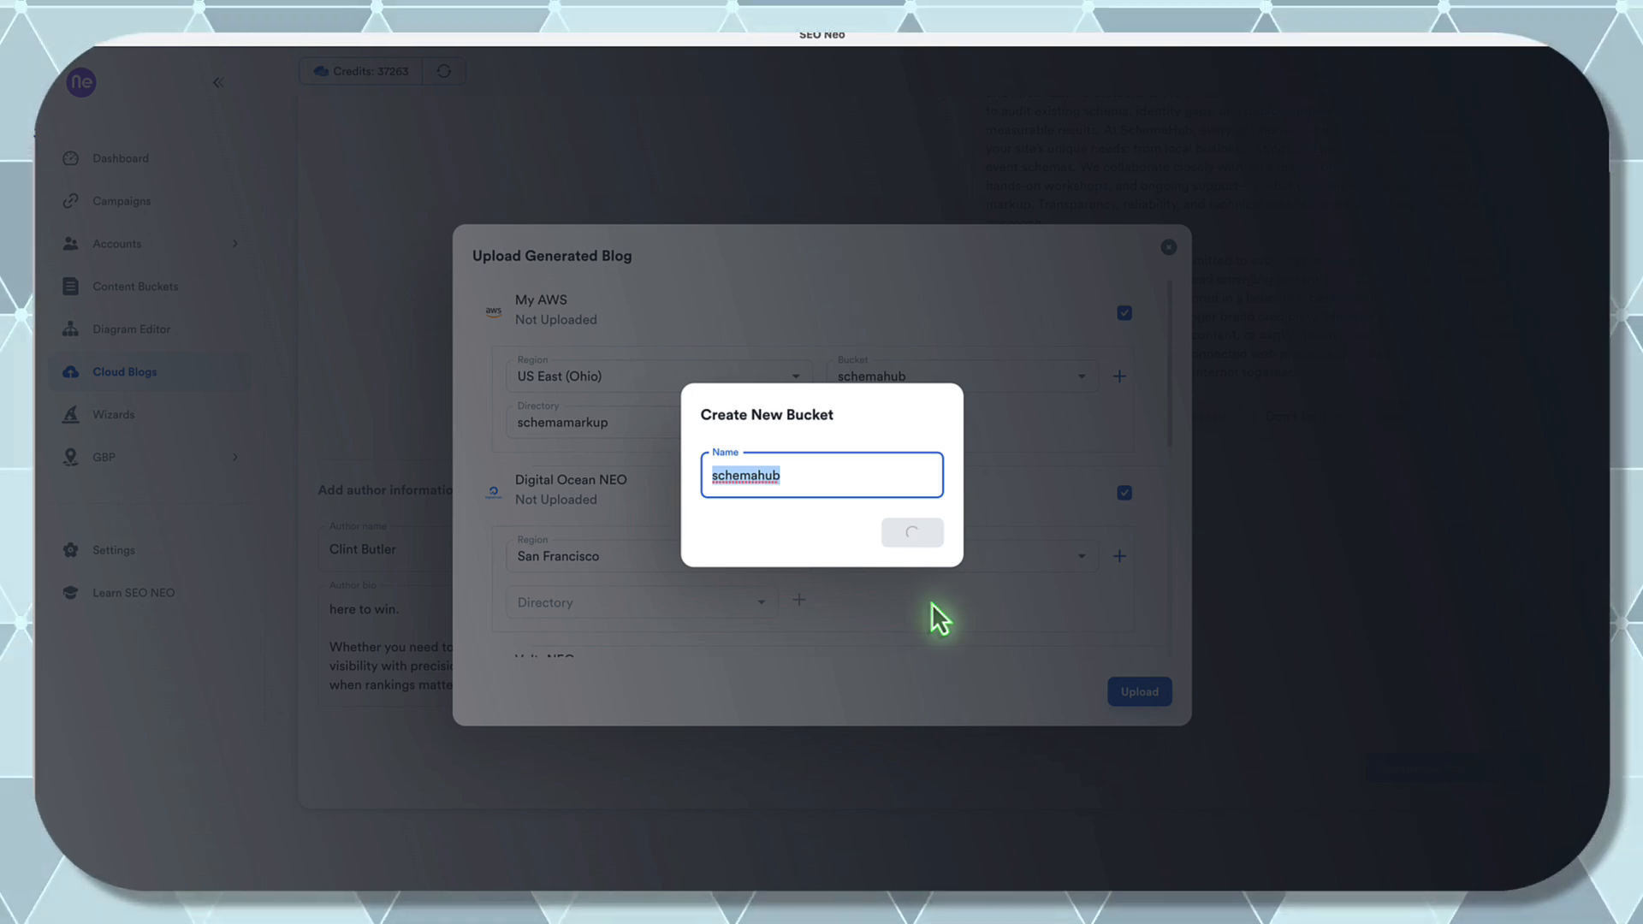
- Create a directory named "schemamarkup" in the Digital Ocean NEO bucket
{"action": "scroll", "coordinate": [933, 605], "scroll_direction": "down", "scroll_amount": 1}
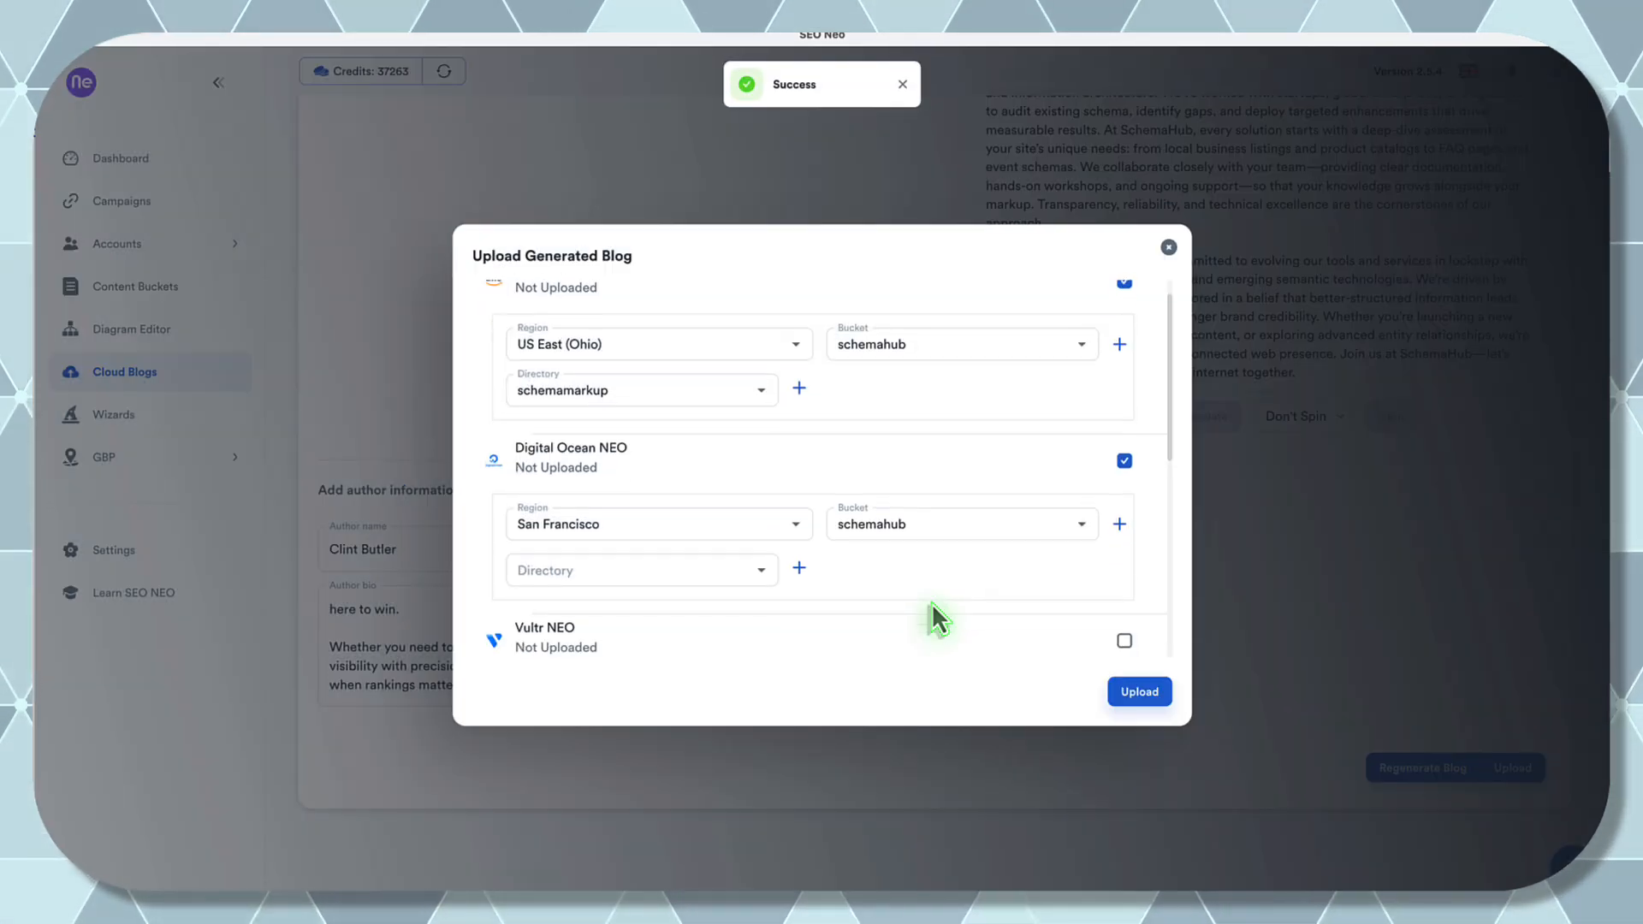
{"action": "left_click", "coordinate": [799, 568]}
{"action": "left_click", "coordinate": [810, 472]}
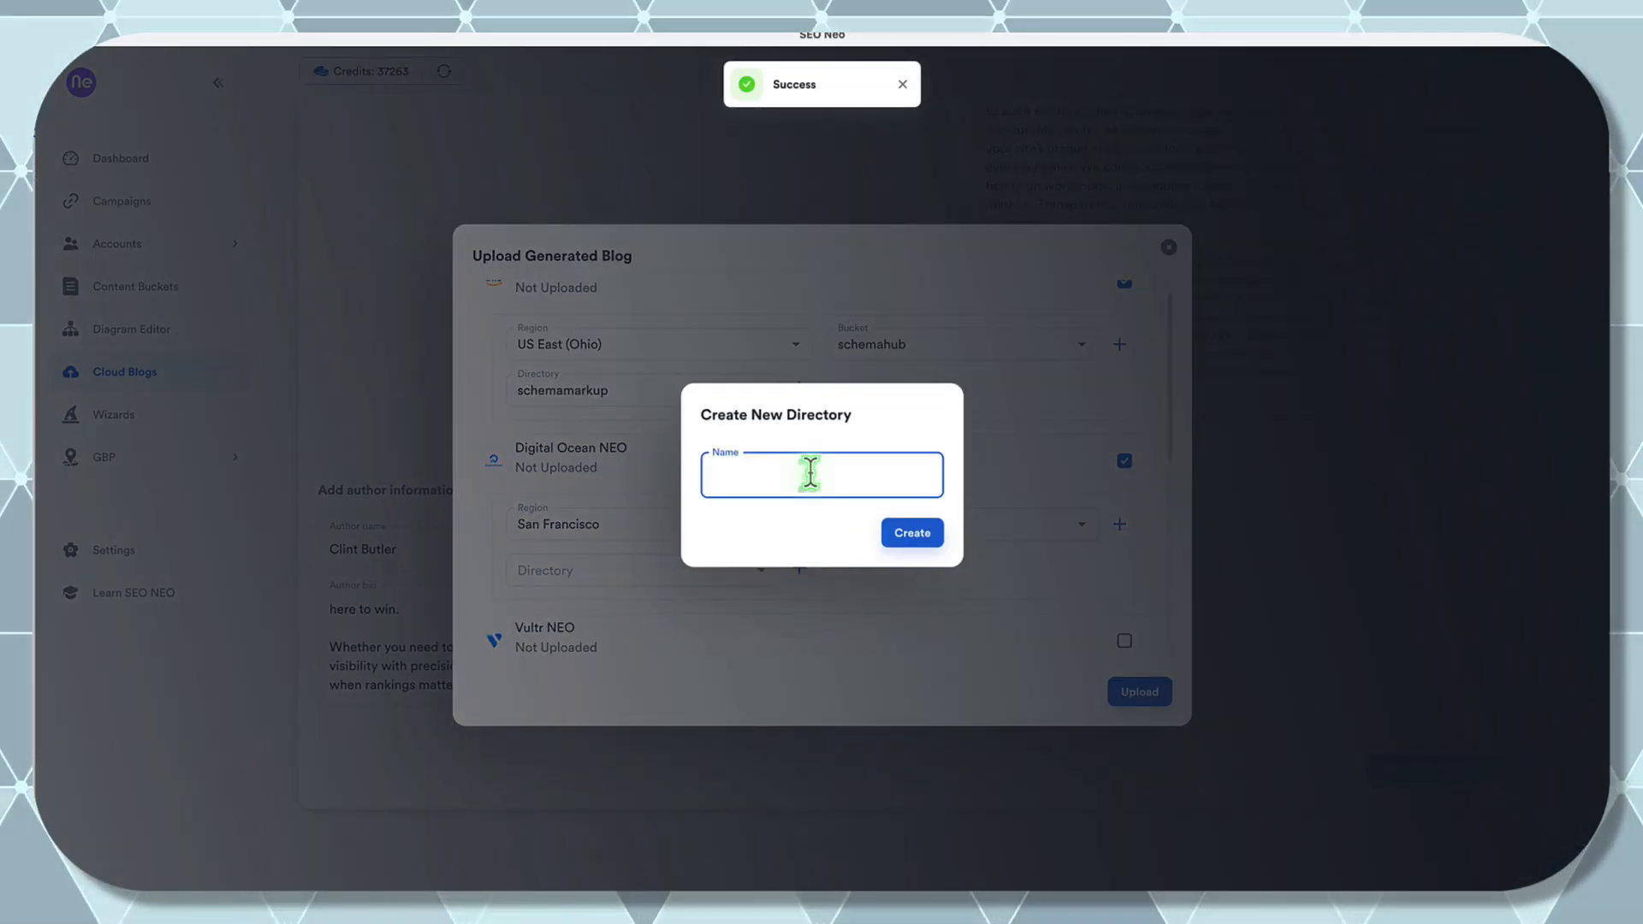
{"action": "type", "text": "schemamarkup"}
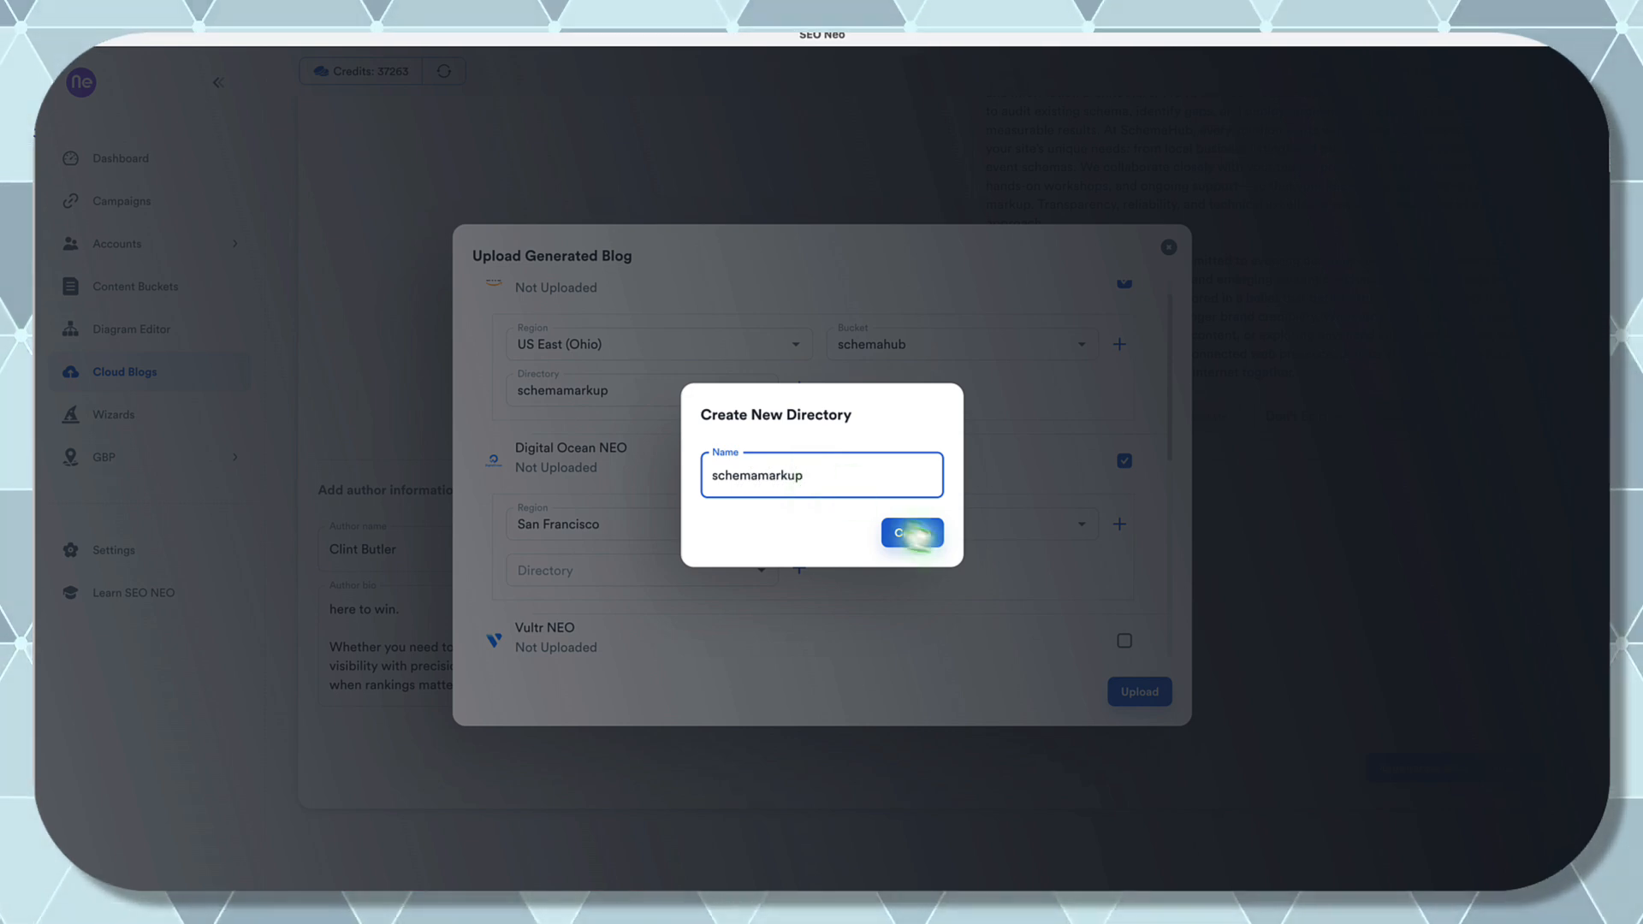
{"action": "left_click", "coordinate": [911, 534]}
- Enable Vultr NEO with the region Silicon Valley and create a bucket named "schemahub" for it
{"action": "scroll", "coordinate": [930, 536], "scroll_direction": "down", "scroll_amount": 3}
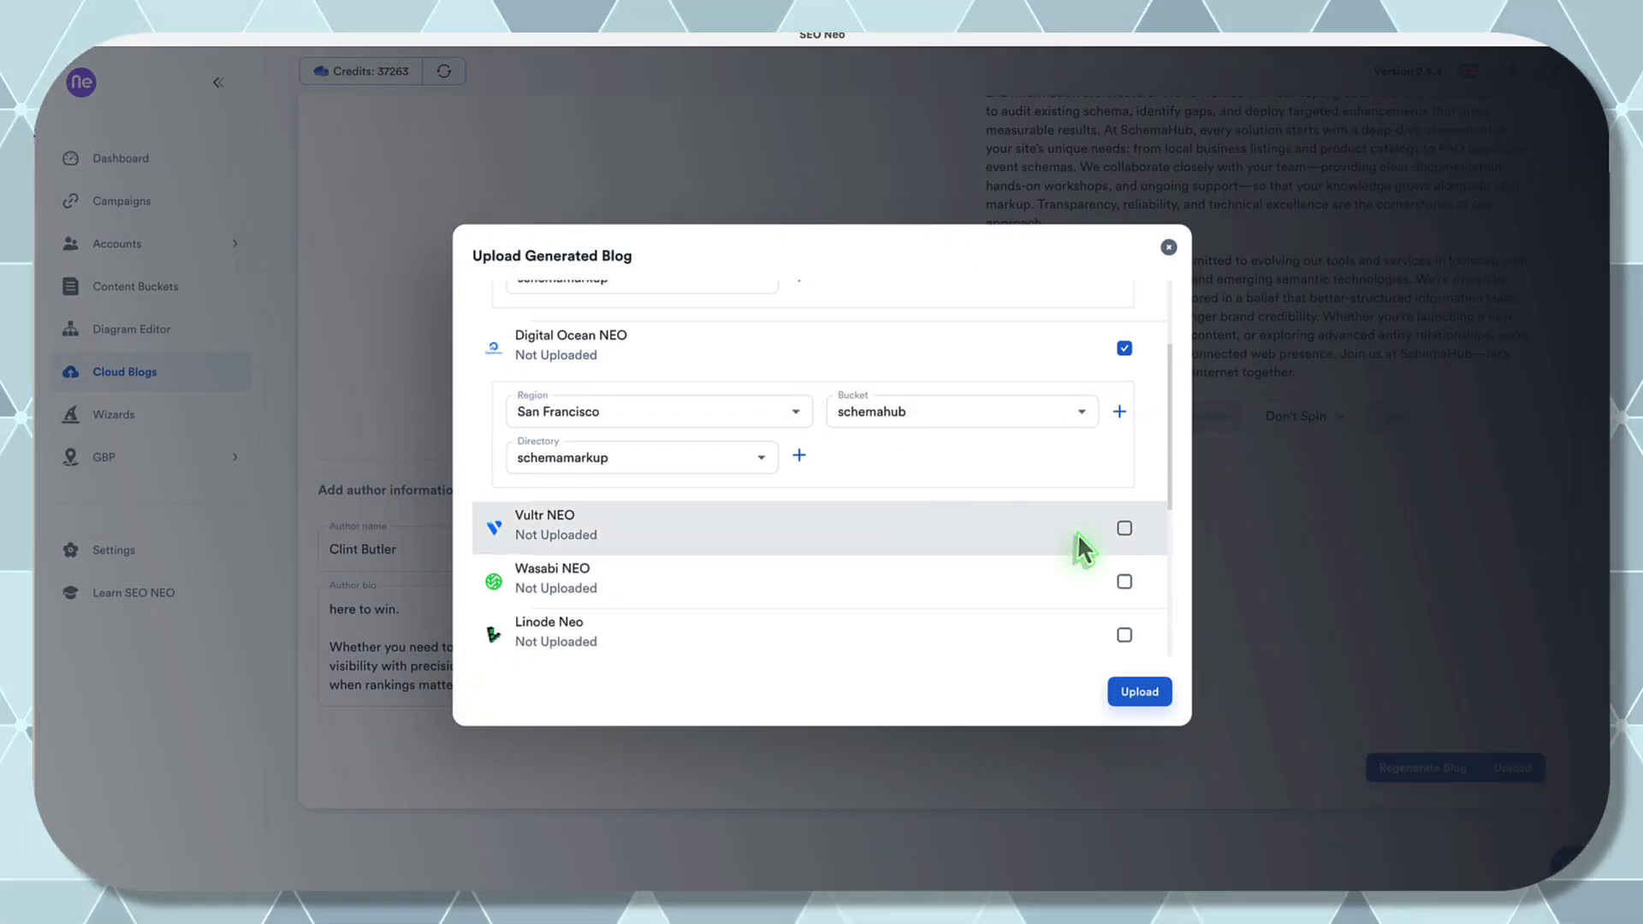
{"action": "left_click", "coordinate": [1125, 518]}
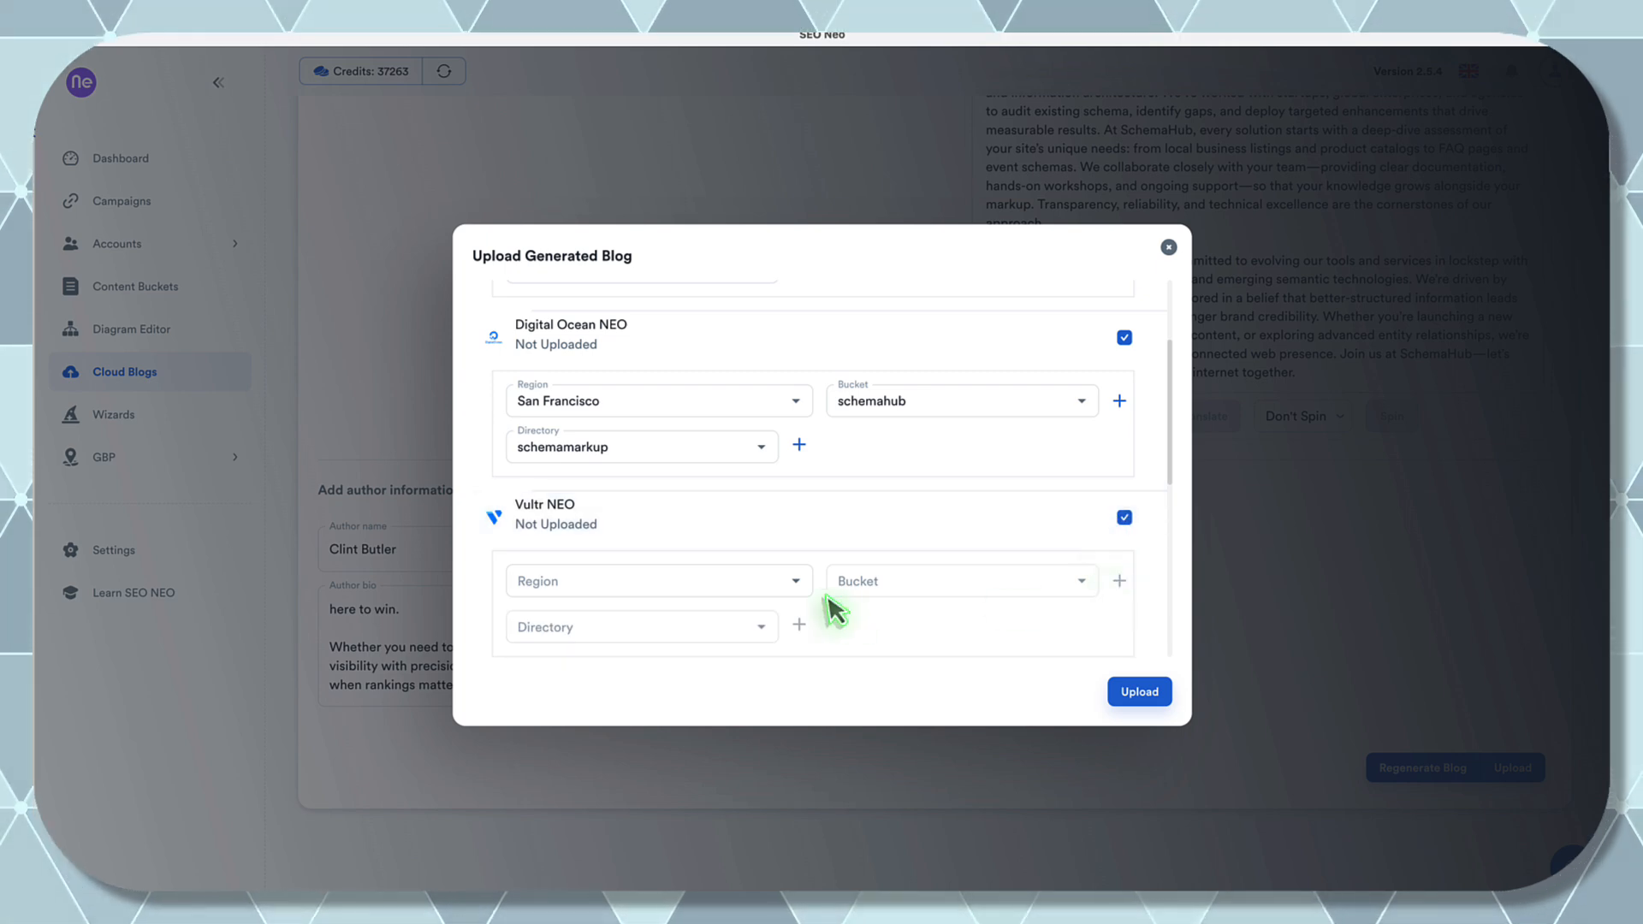
{"action": "left_click", "coordinate": [792, 579]}
{"action": "left_click", "coordinate": [628, 694]}
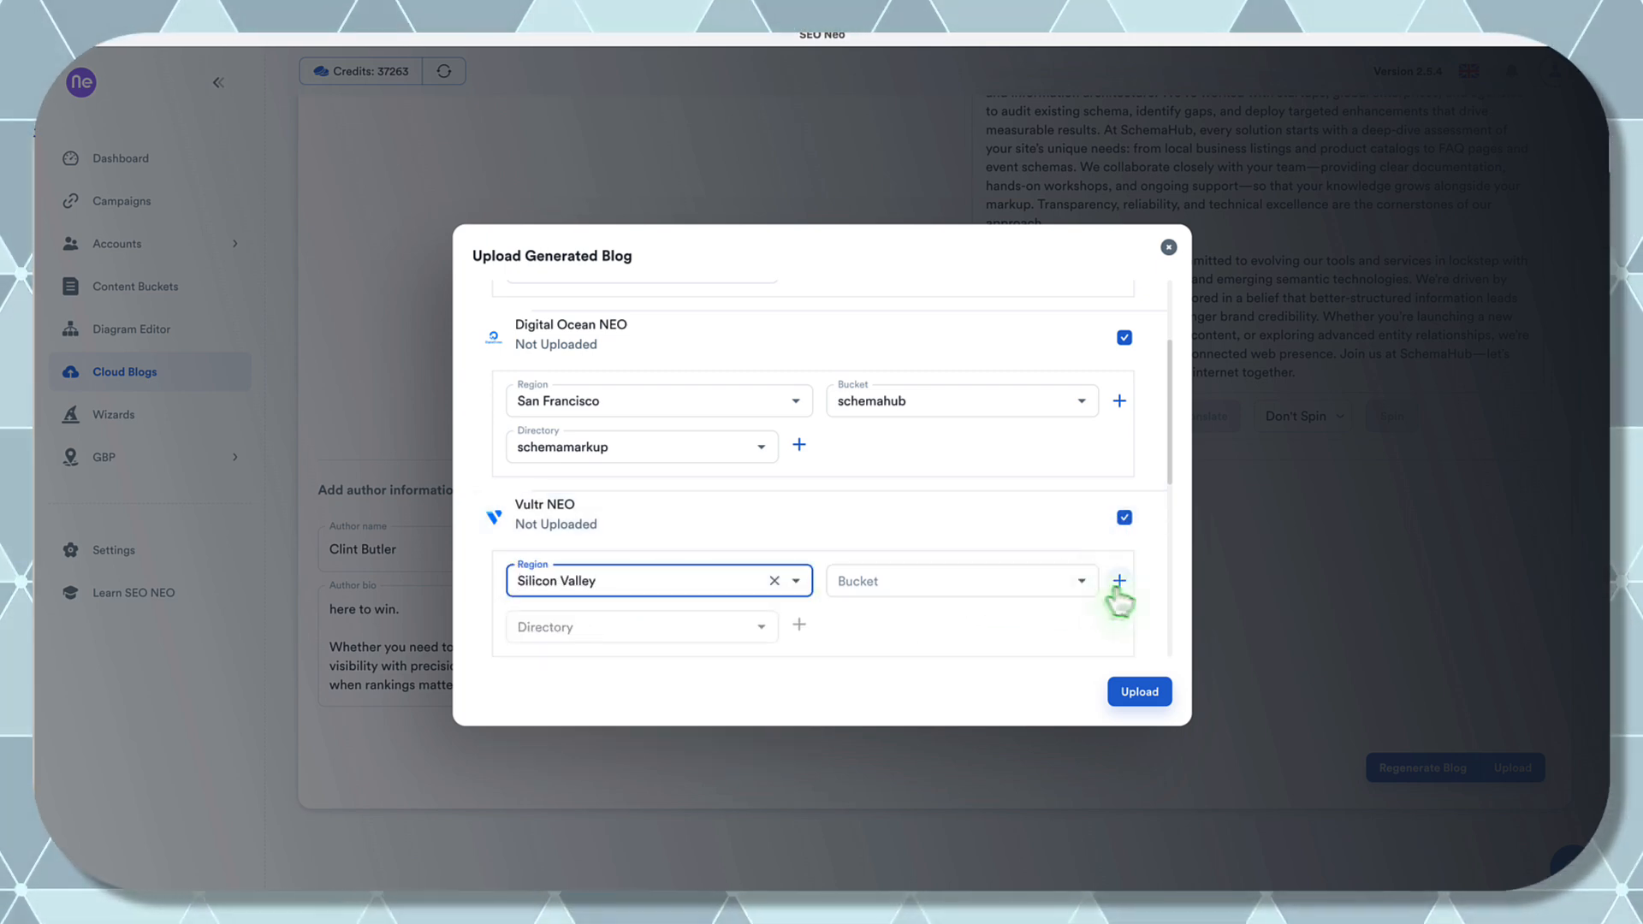
{"action": "left_click", "coordinate": [1119, 582]}
{"action": "type", "text": "schemahub"}
{"action": "left_click", "coordinate": [888, 534]}
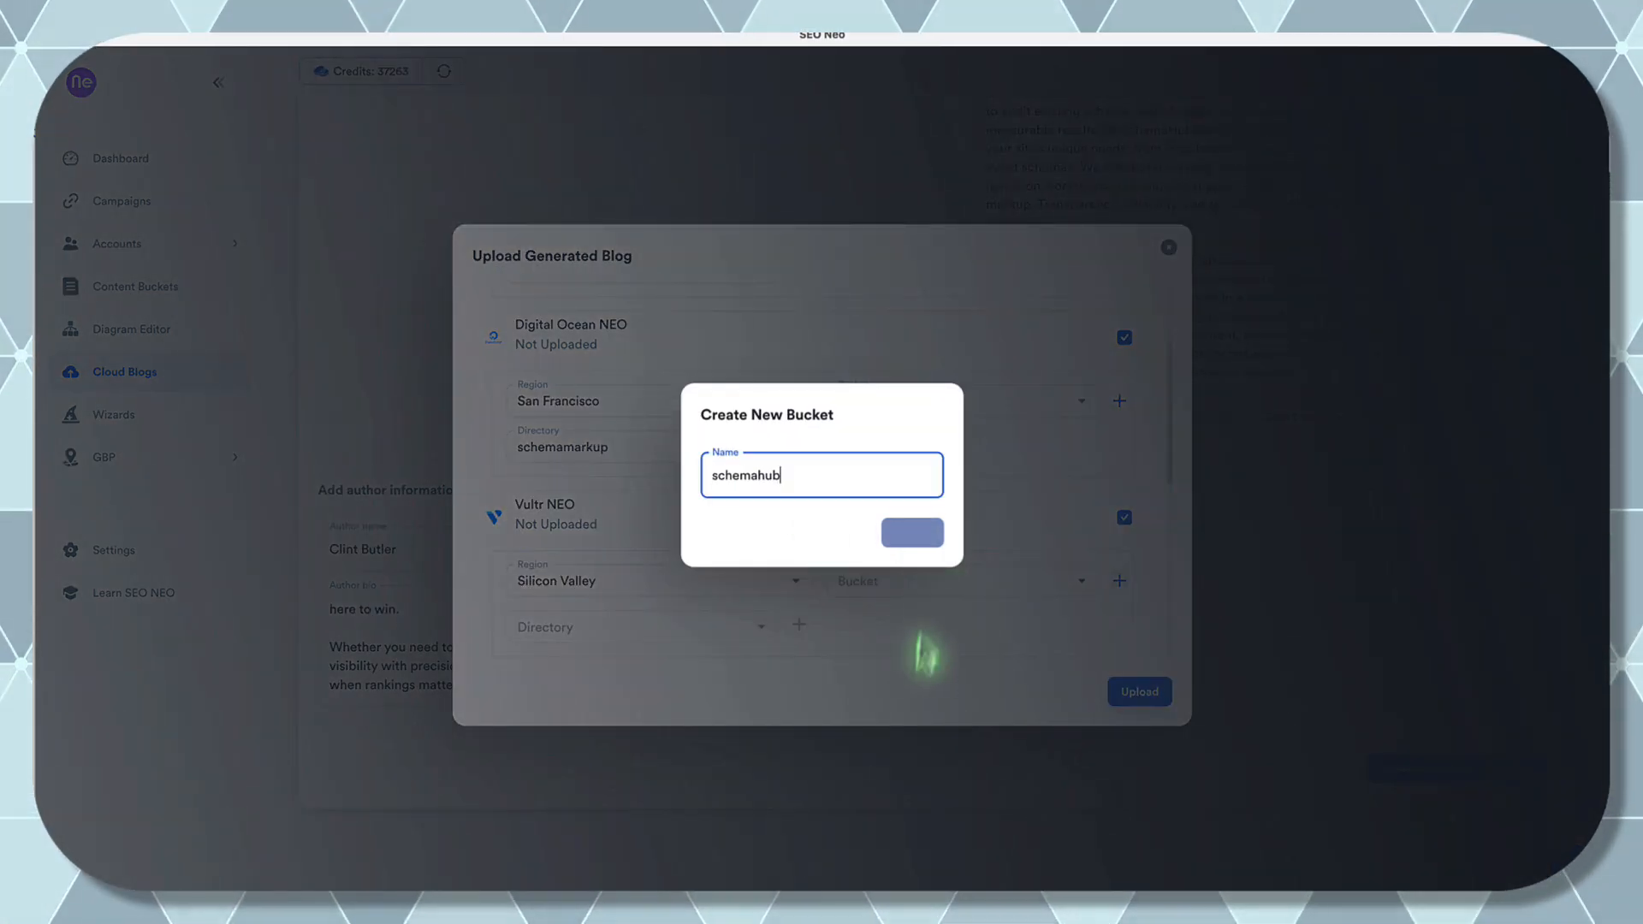
- Create a directory named "schemamarkup" in the Vultr NEO bucket
{"action": "scroll", "coordinate": [925, 649], "scroll_direction": "down", "scroll_amount": 4}
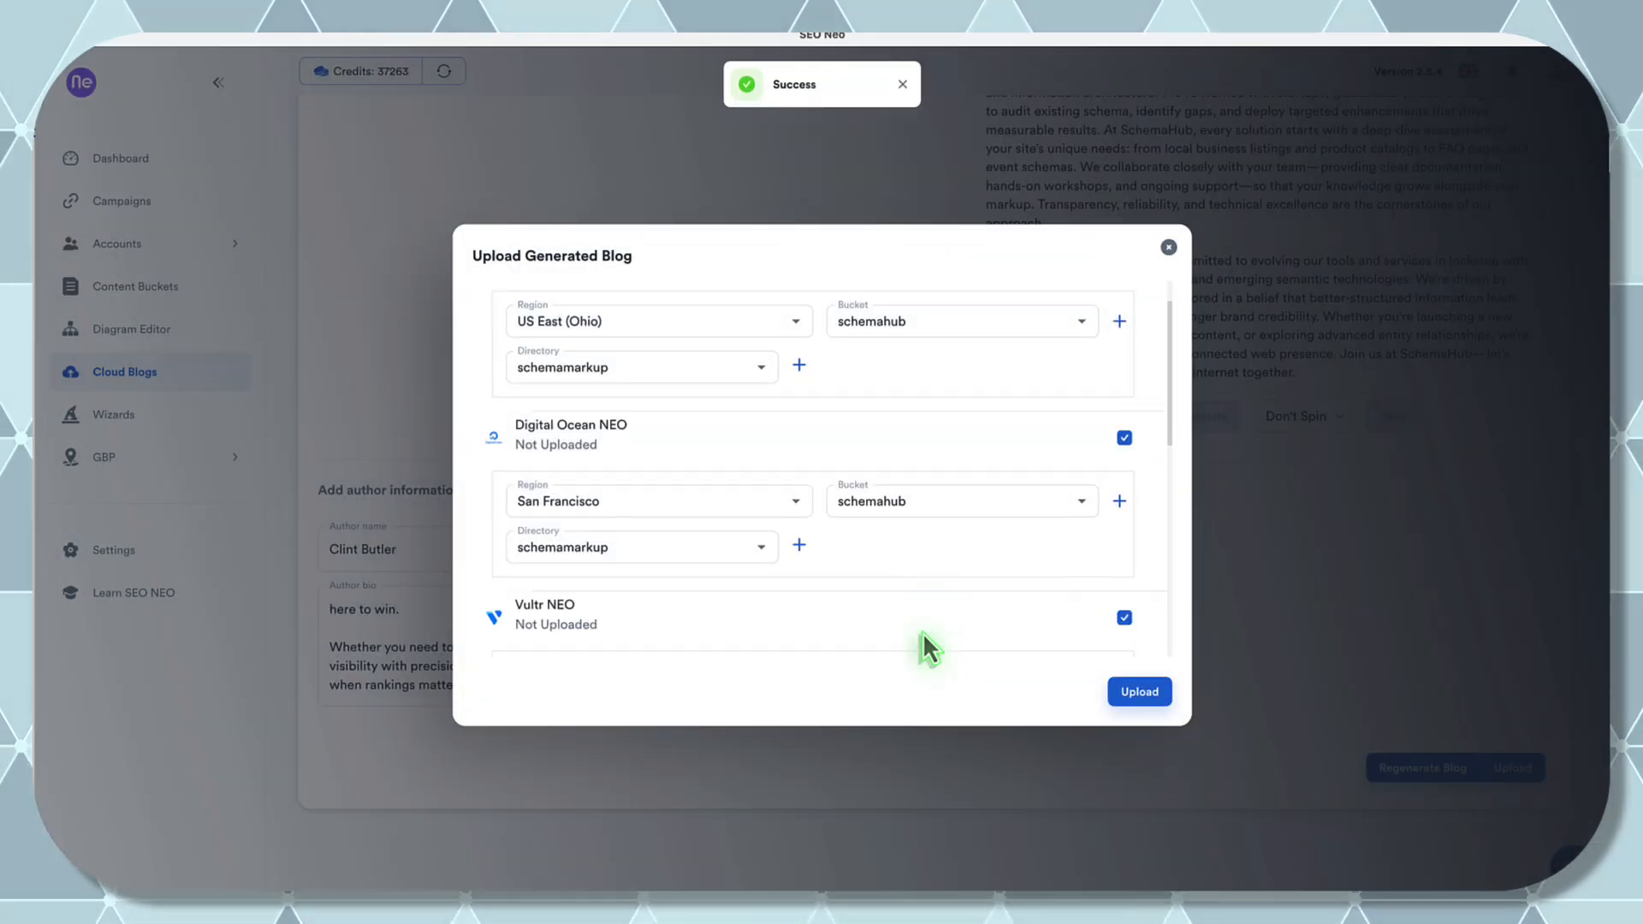
{"action": "left_click", "coordinate": [800, 484]}
{"action": "left_click", "coordinate": [735, 487]}
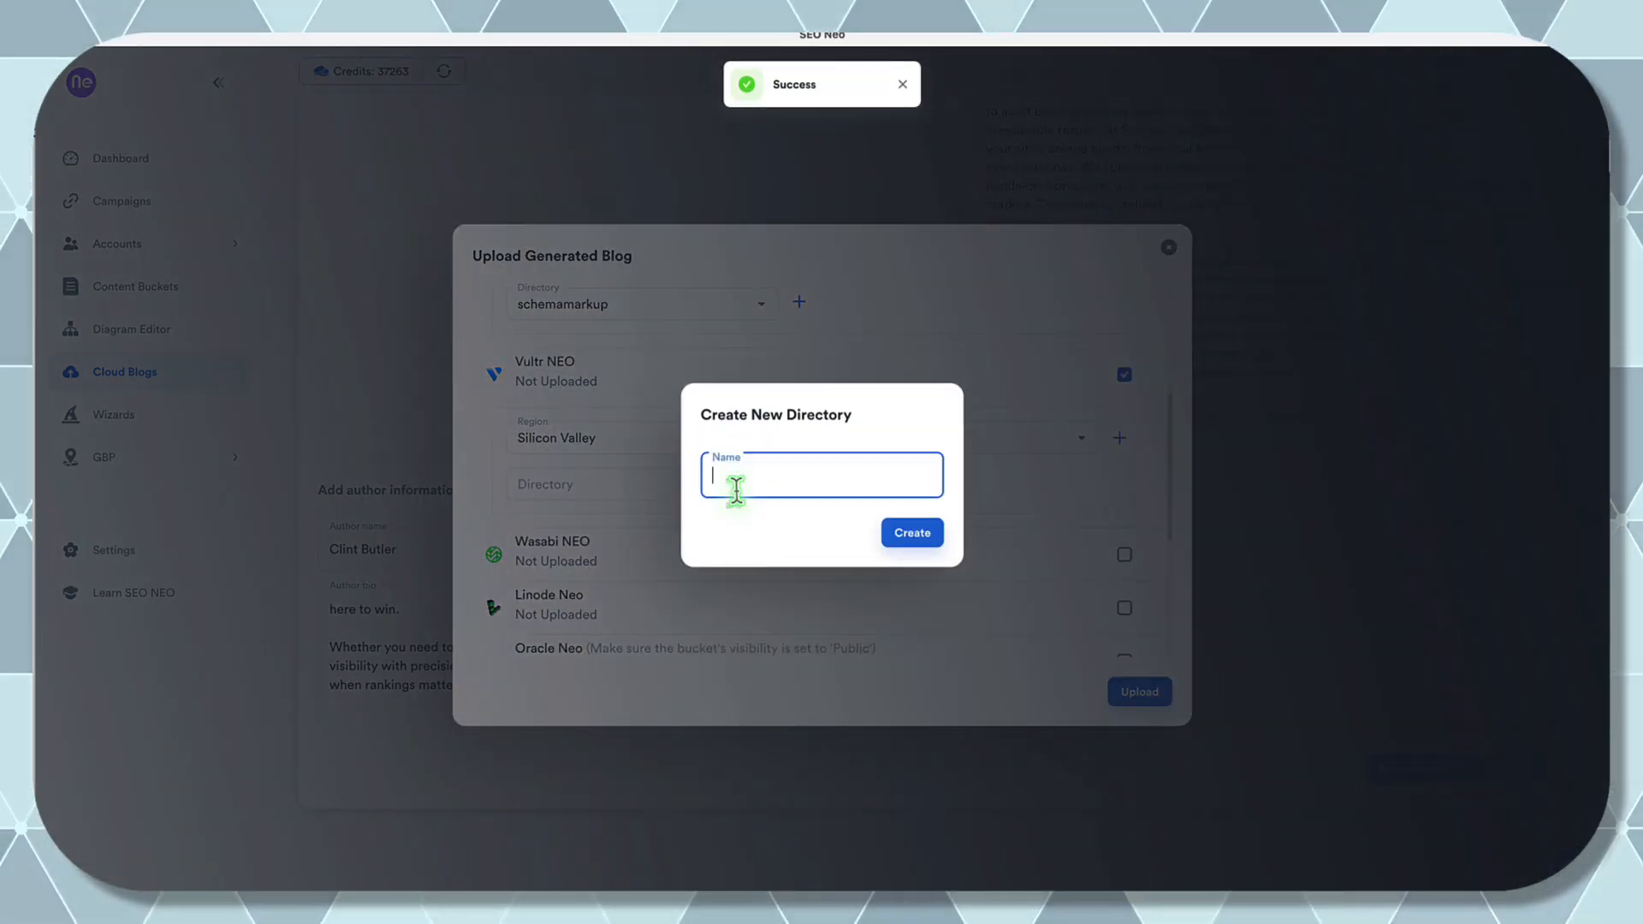
{"action": "type", "text": "schemamarkup"}
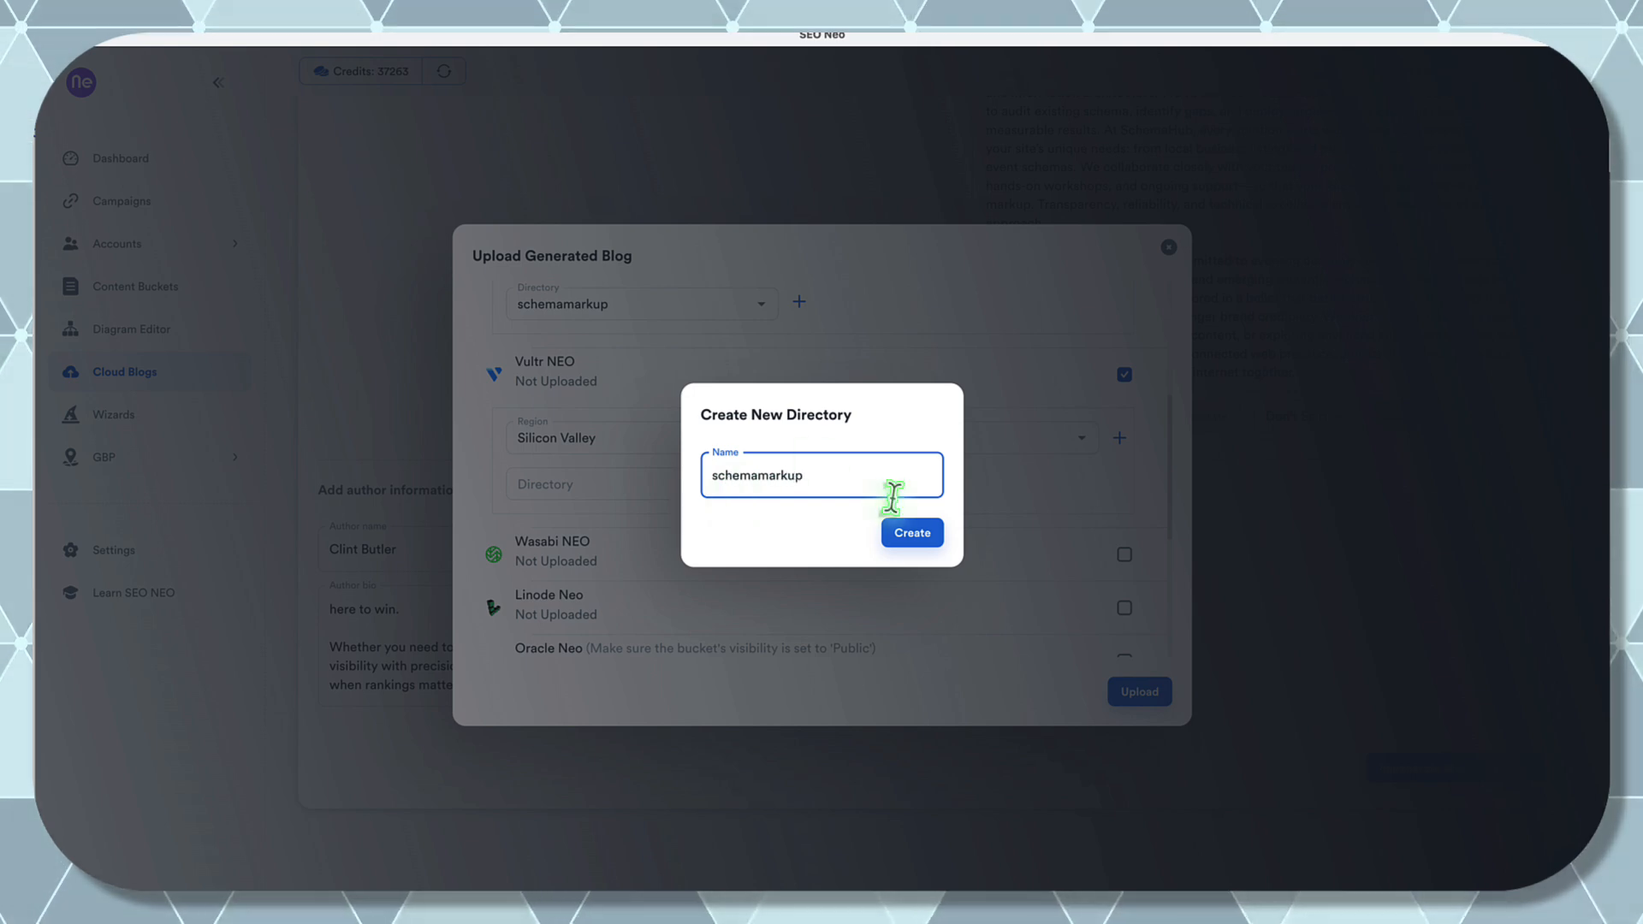
{"action": "left_click", "coordinate": [912, 533]}
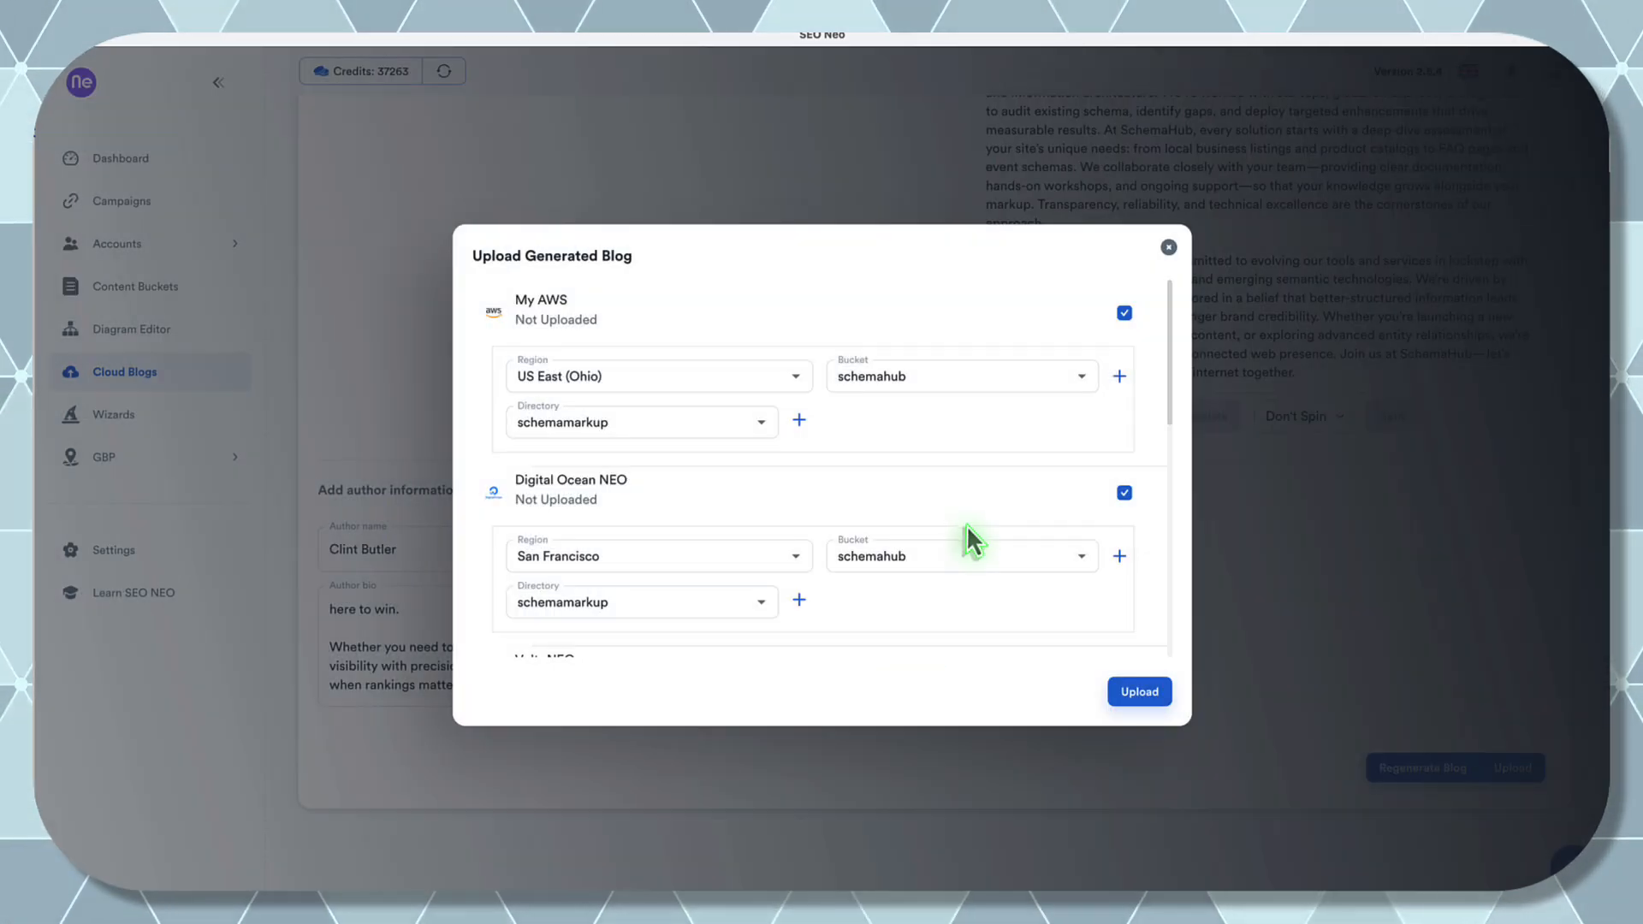
- Enable Linode Neo with the region Atlanta, GA, USA and create a bucket named "schemahub" for it
{"action": "scroll", "coordinate": [967, 525], "scroll_direction": "down", "scroll_amount": 4}
{"action": "scroll", "coordinate": [973, 539], "scroll_direction": "down", "scroll_amount": 2}
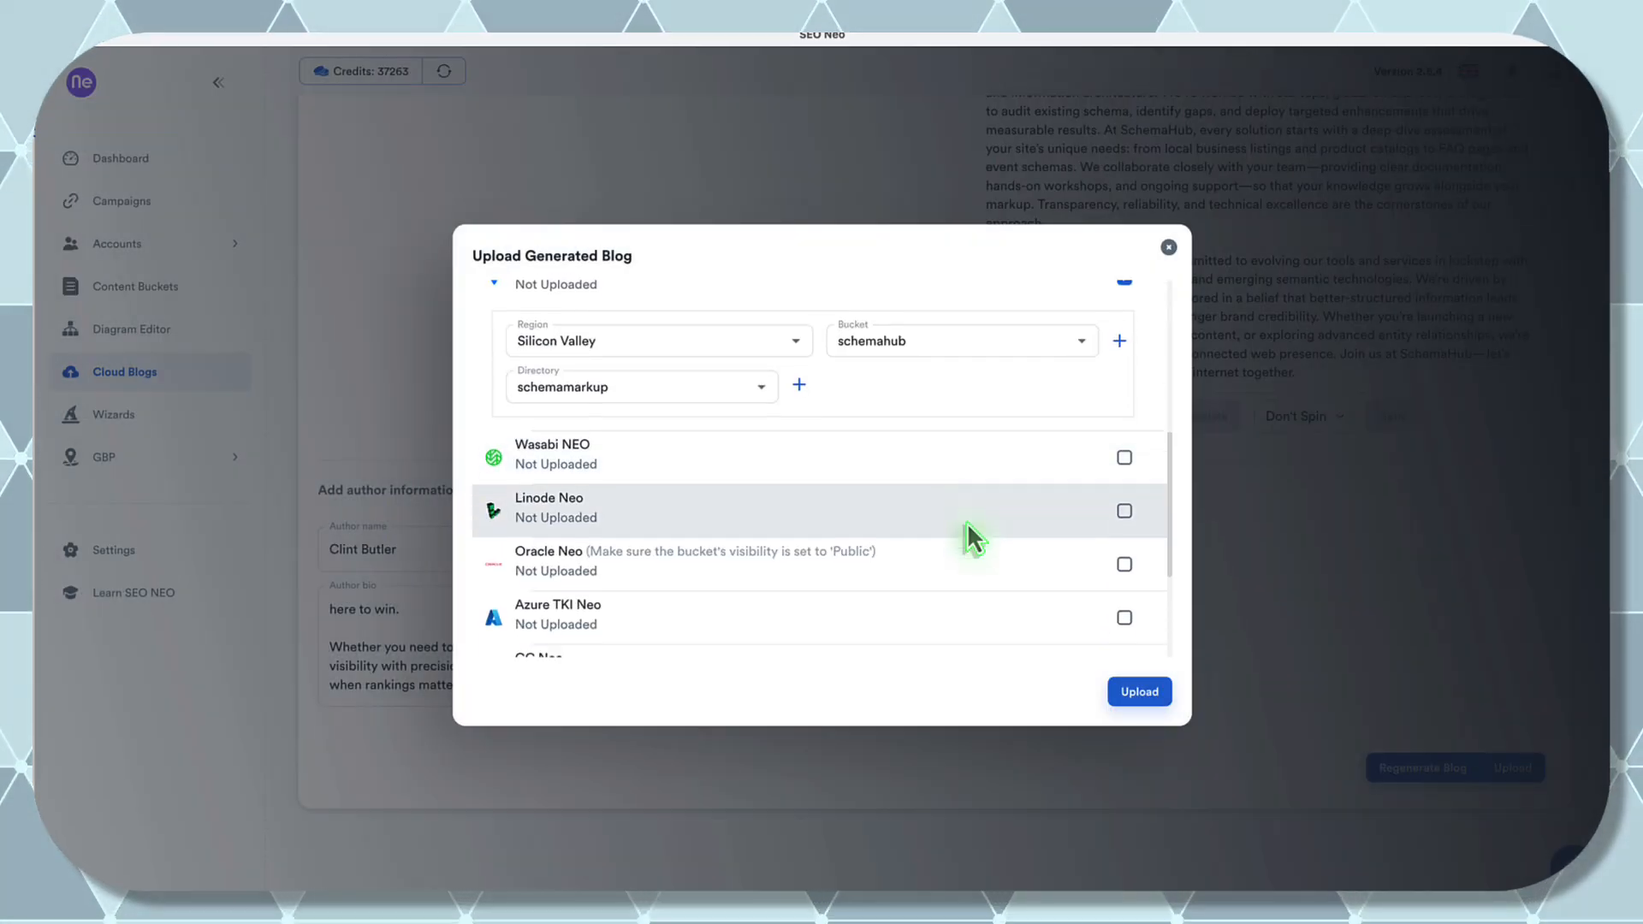
{"action": "left_click", "coordinate": [1124, 492]}
{"action": "scroll", "coordinate": [962, 527], "scroll_direction": "down", "scroll_amount": 1}
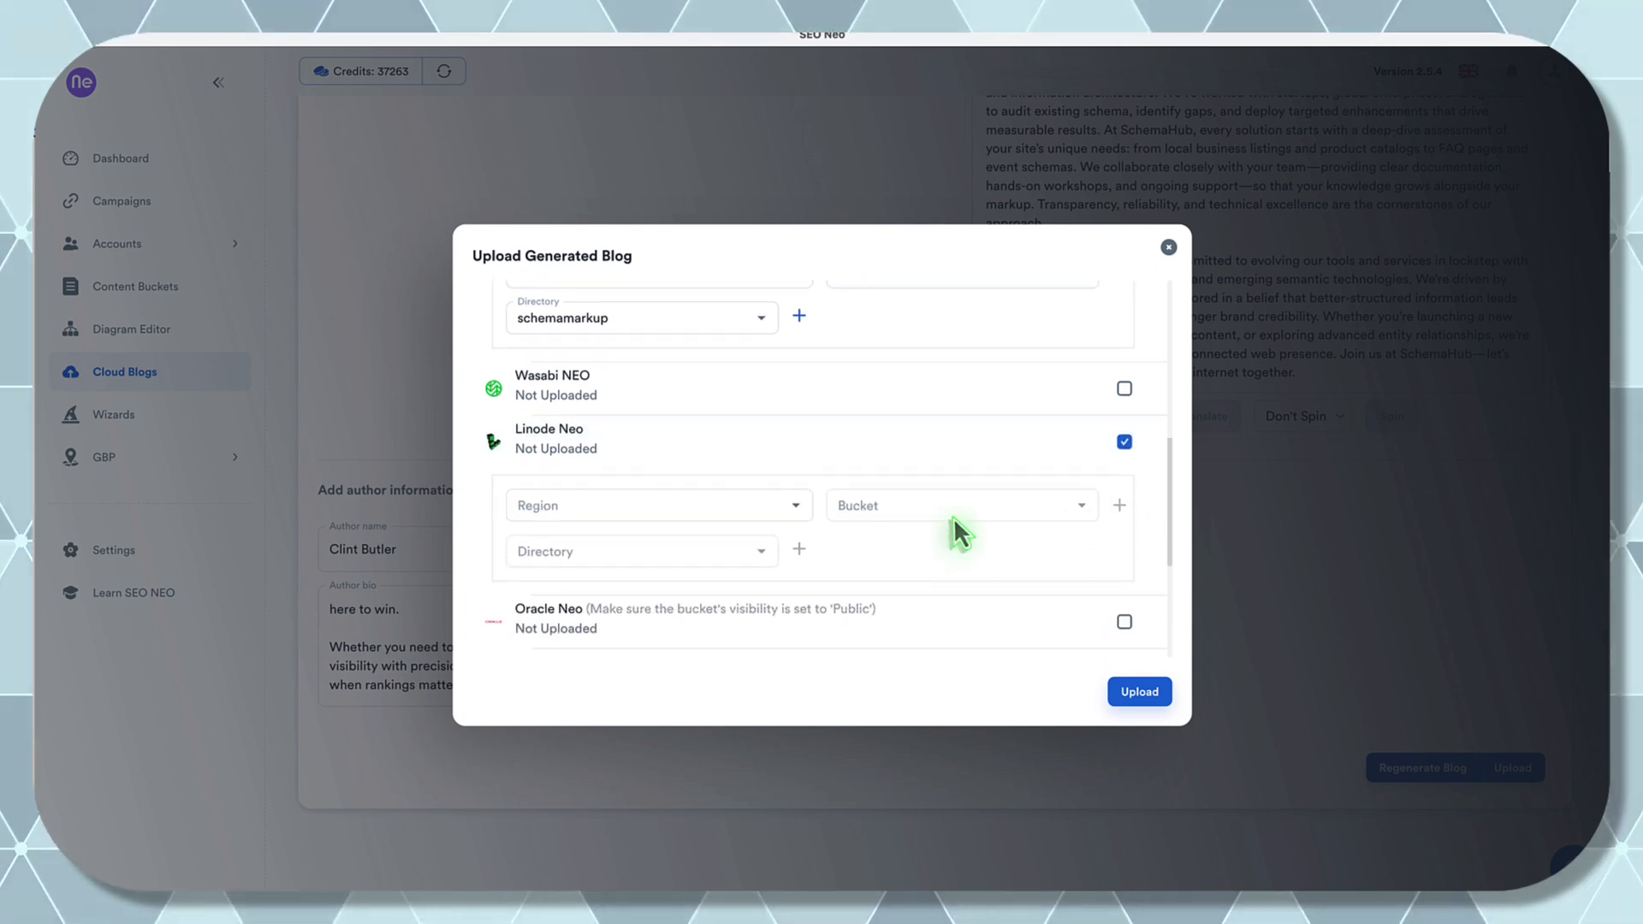
{"action": "left_click", "coordinate": [796, 496]}
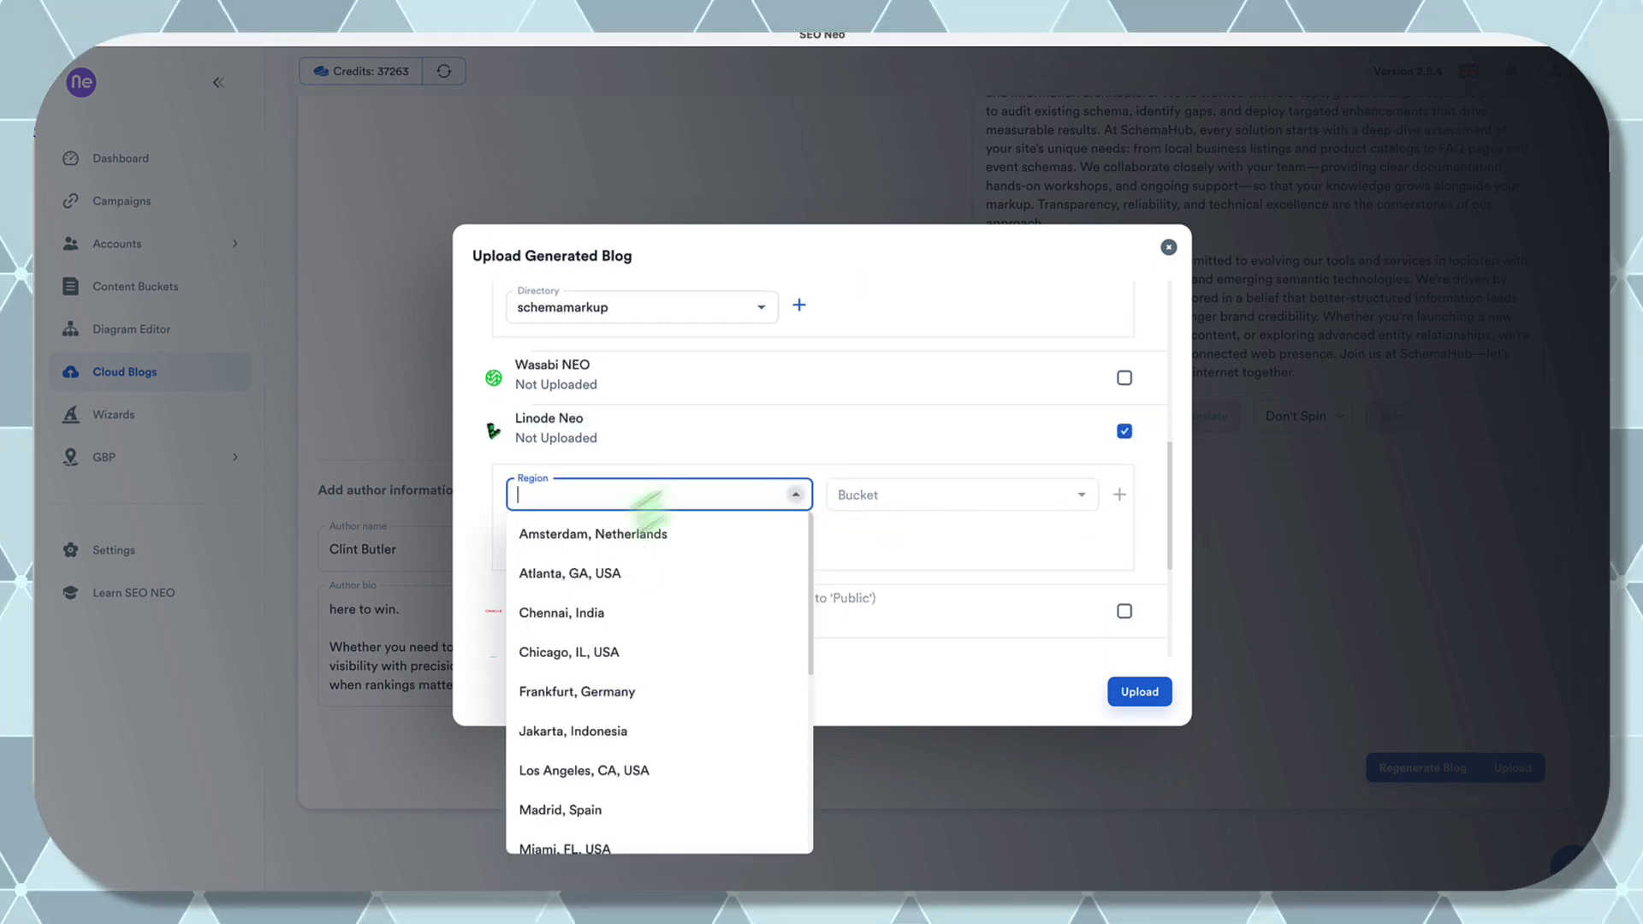
{"action": "left_click", "coordinate": [610, 584]}
{"action": "left_click", "coordinate": [1119, 495]}
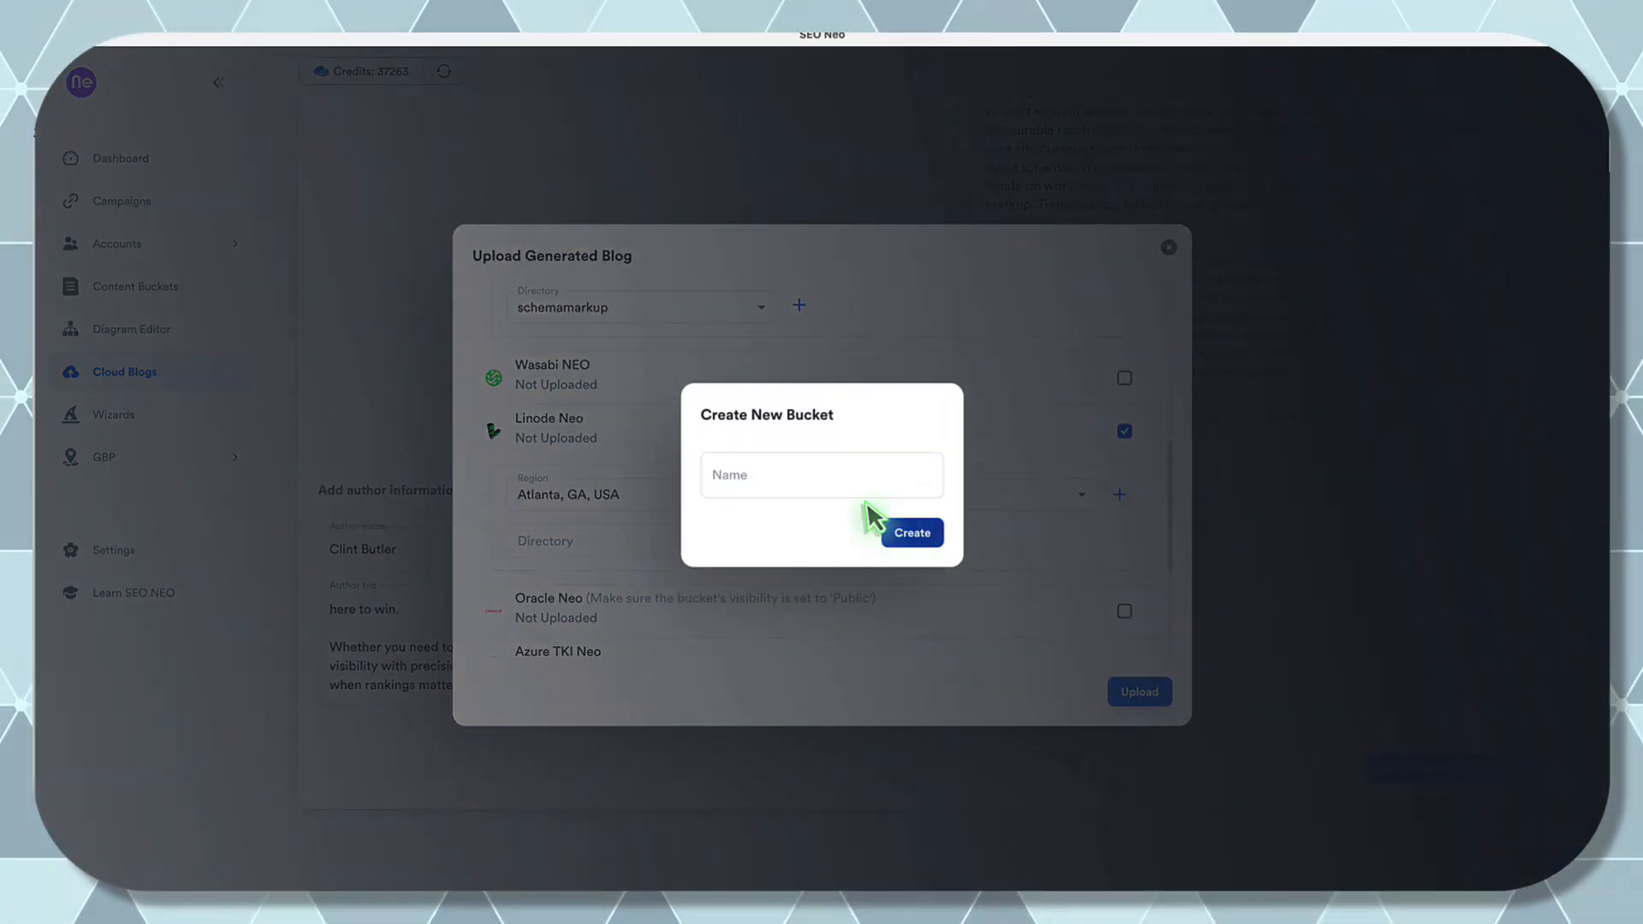
{"action": "left_click", "coordinate": [865, 476]}
{"action": "type", "text": "schemahub"}
{"action": "left_click", "coordinate": [929, 537]}
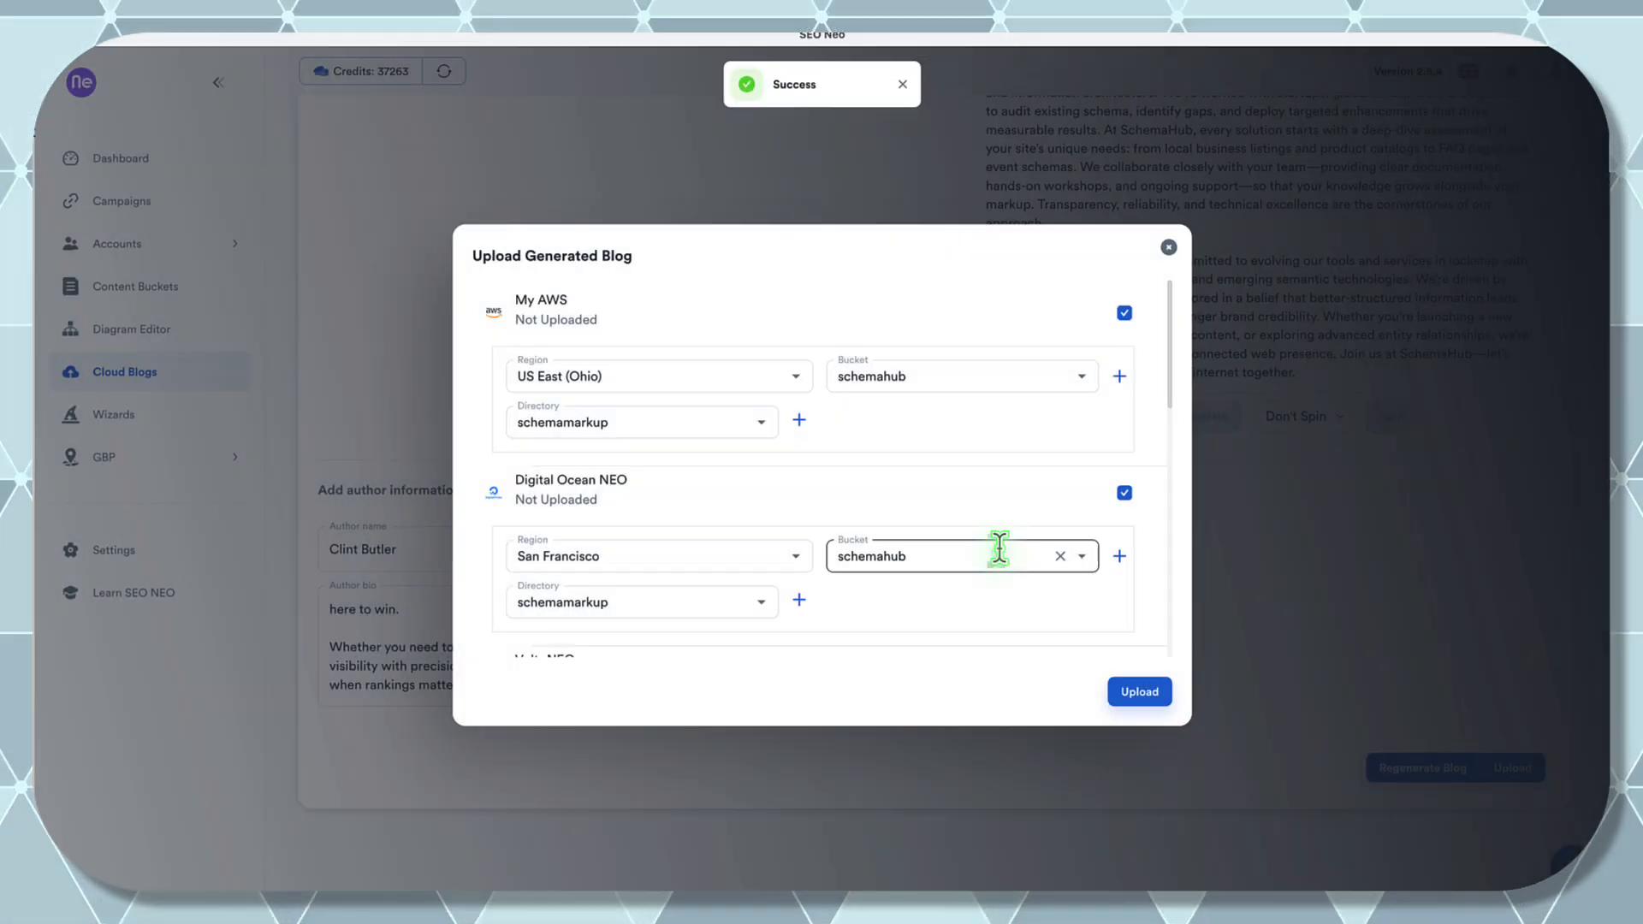
- Create a directory named "schemamarkup" in the Linode Neo bucket
{"action": "scroll", "coordinate": [993, 548], "scroll_direction": "down", "scroll_amount": 10}
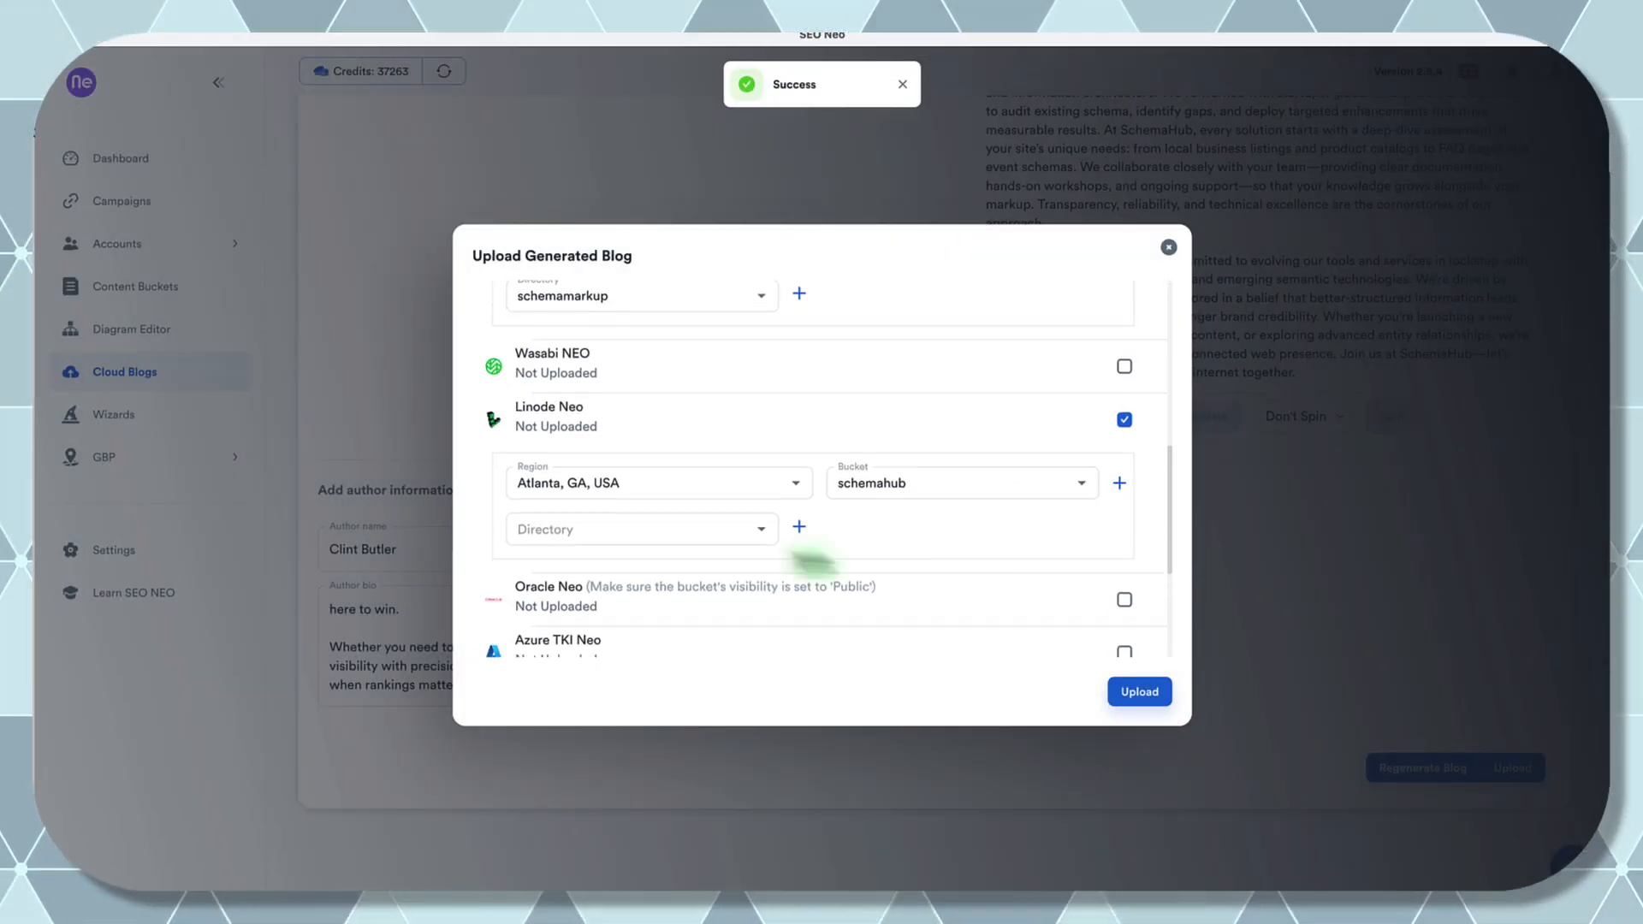
{"action": "left_click", "coordinate": [798, 528]}
{"action": "left_click", "coordinate": [738, 477]}
{"action": "type", "text": "schemamarkup"}
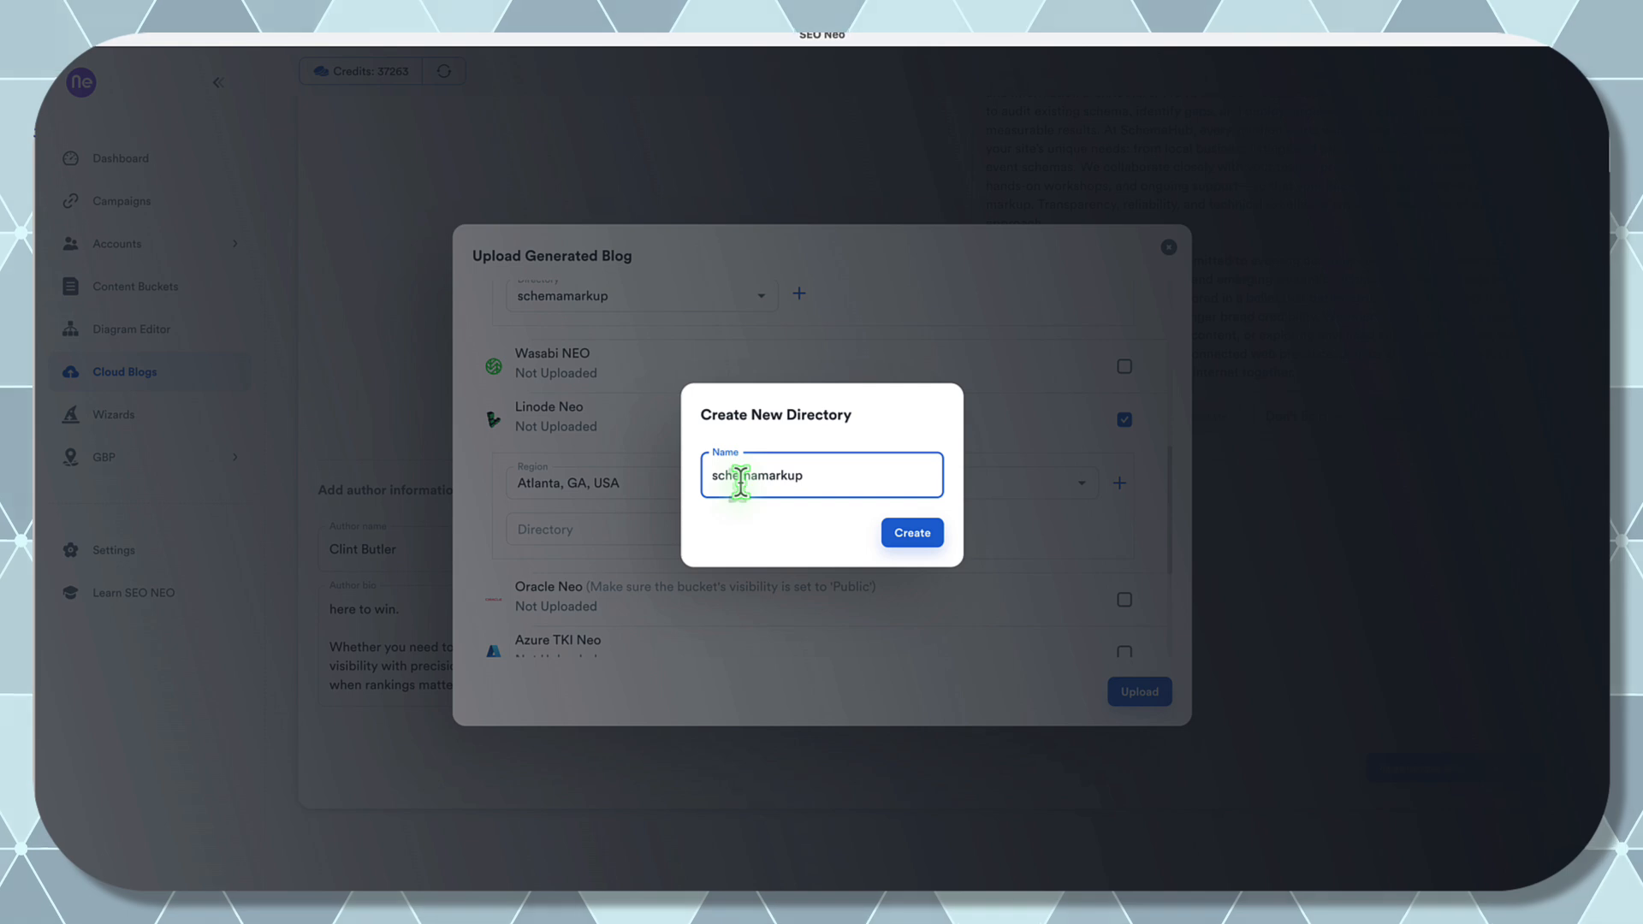
{"action": "left_click", "coordinate": [905, 544]}
- Enable Azure TKI Neo as an upload target and create a bucket named "schemahub" for it
{"action": "scroll", "coordinate": [928, 557], "scroll_direction": "down", "scroll_amount": 6}
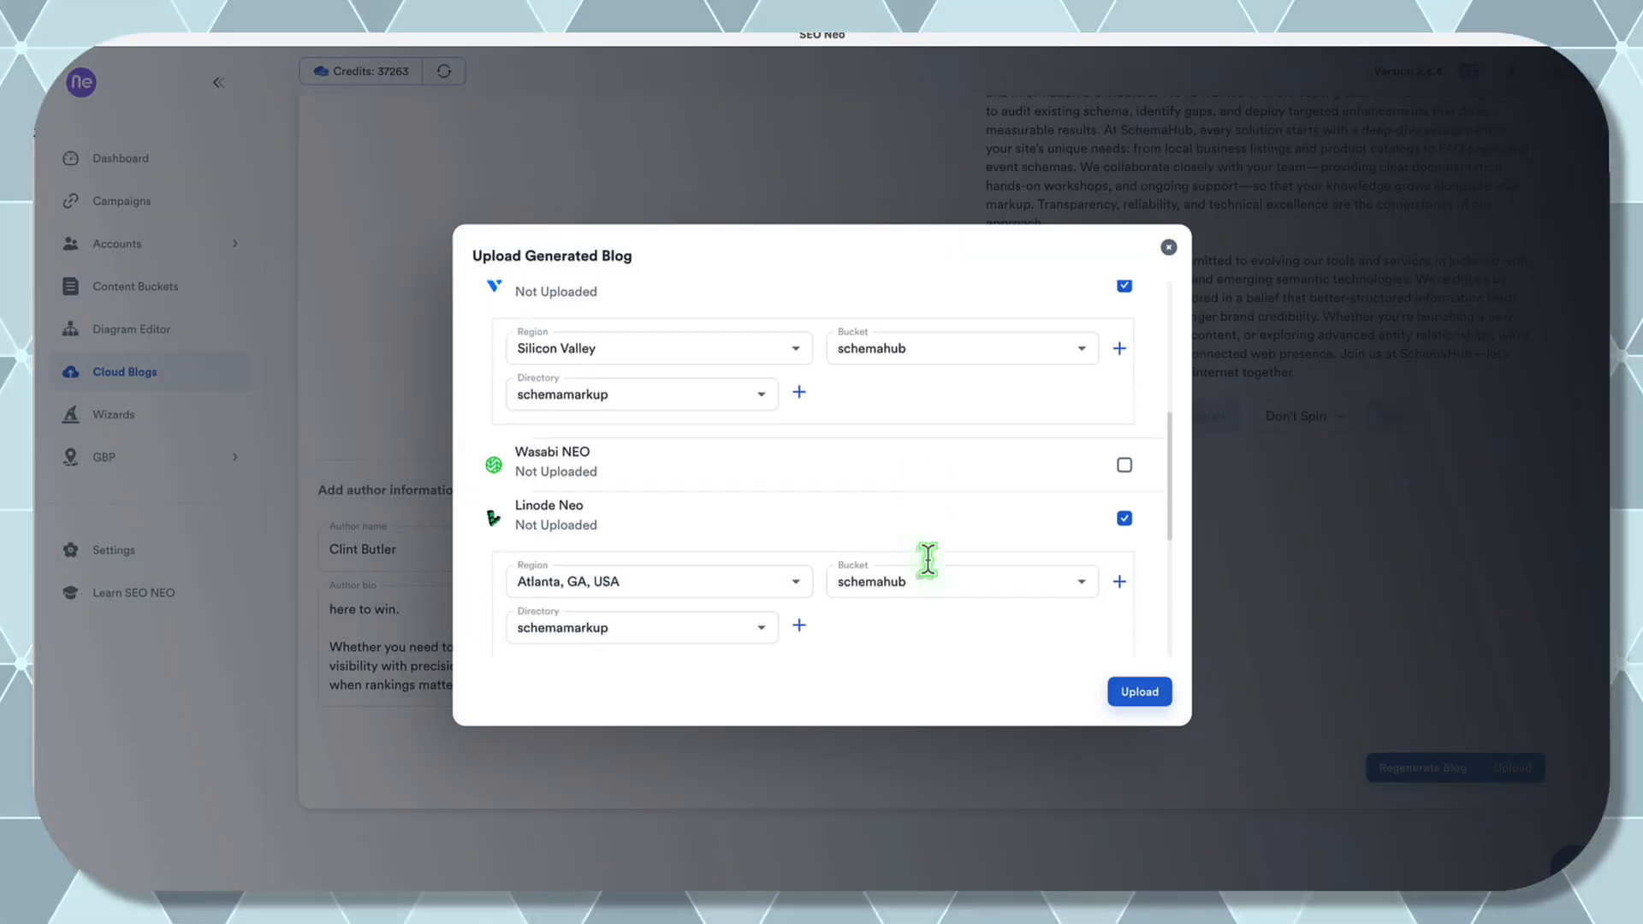
{"action": "scroll", "coordinate": [1045, 608], "scroll_direction": "down", "scroll_amount": 1}
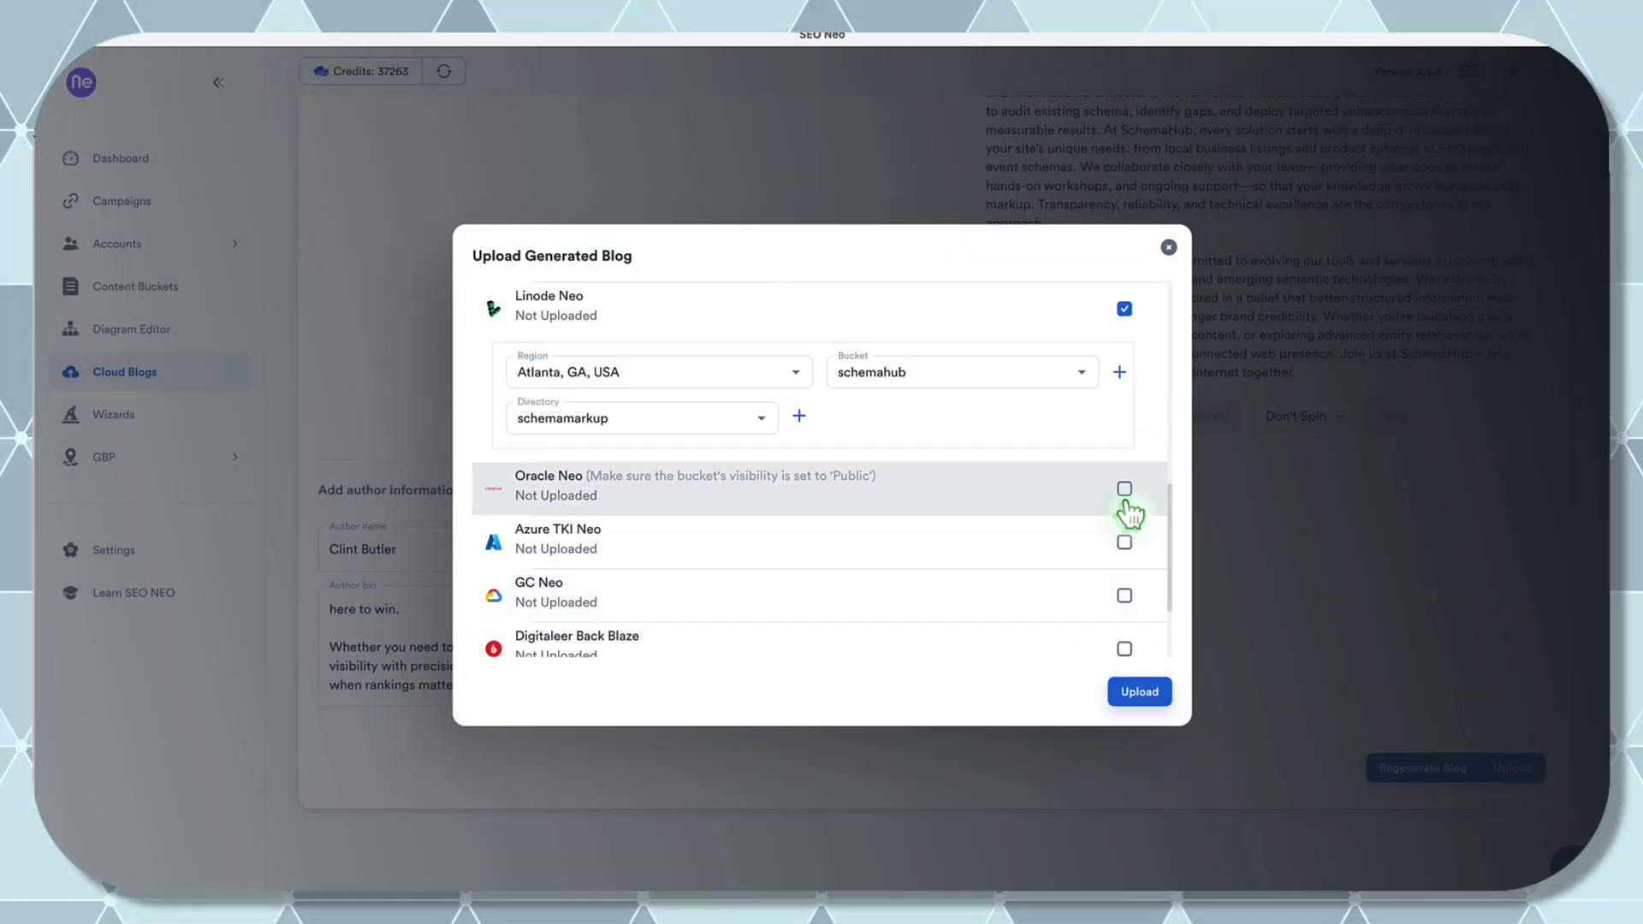
{"action": "left_click", "coordinate": [1125, 542]}
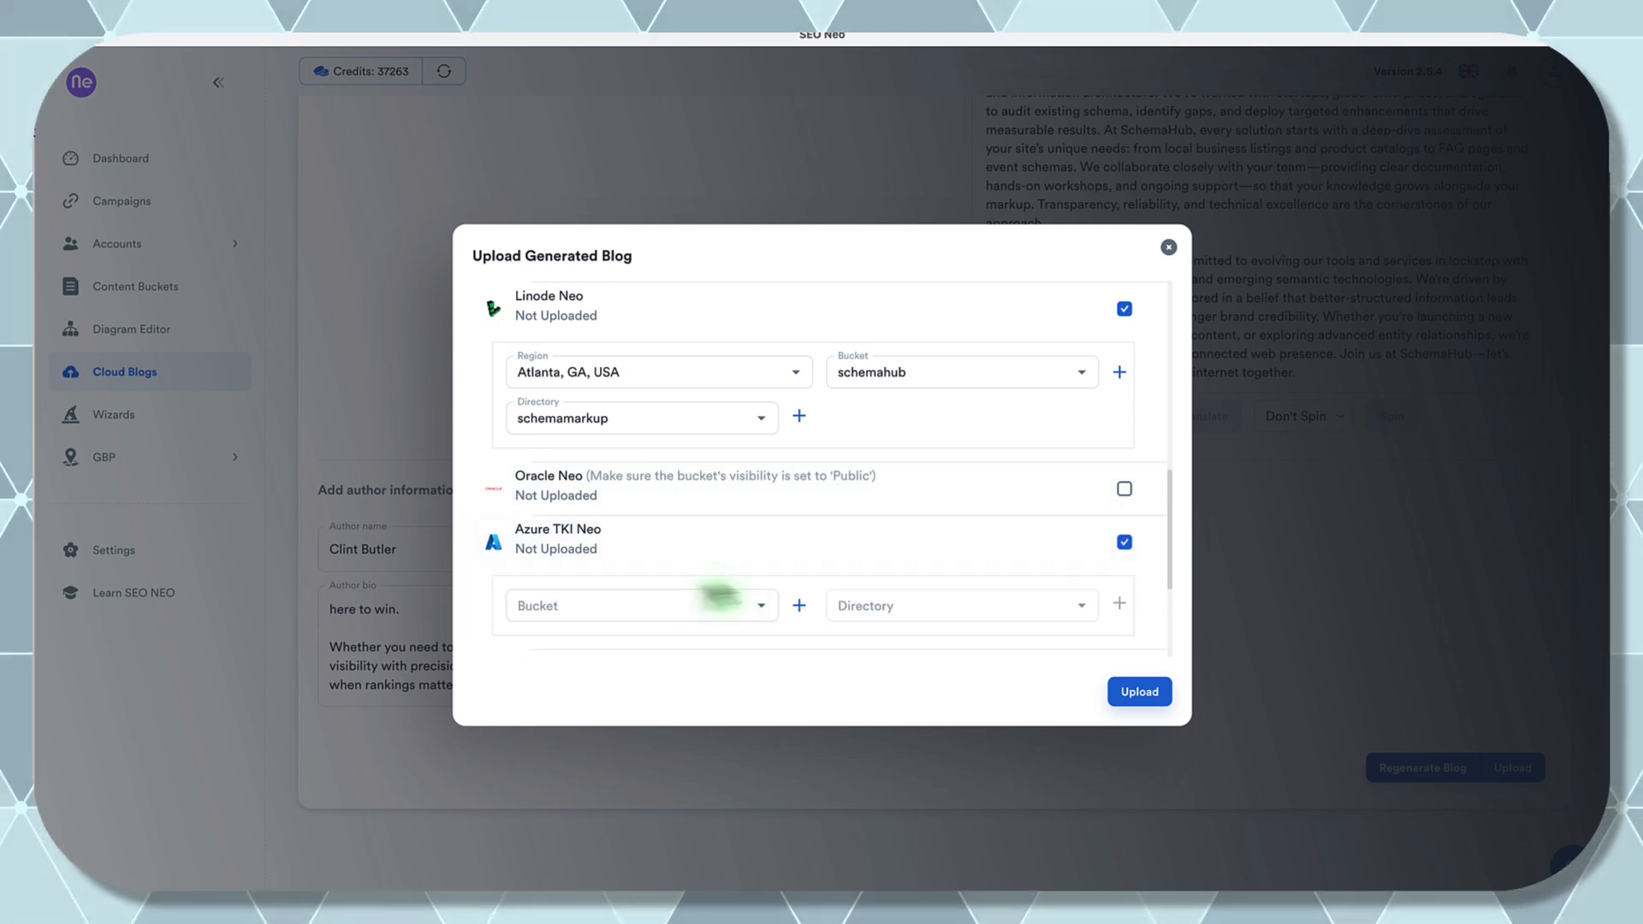
{"action": "left_click", "coordinate": [799, 605]}
{"action": "left_click", "coordinate": [773, 491]}
{"action": "type", "text": "schemahub"}
{"action": "left_click", "coordinate": [920, 538]}
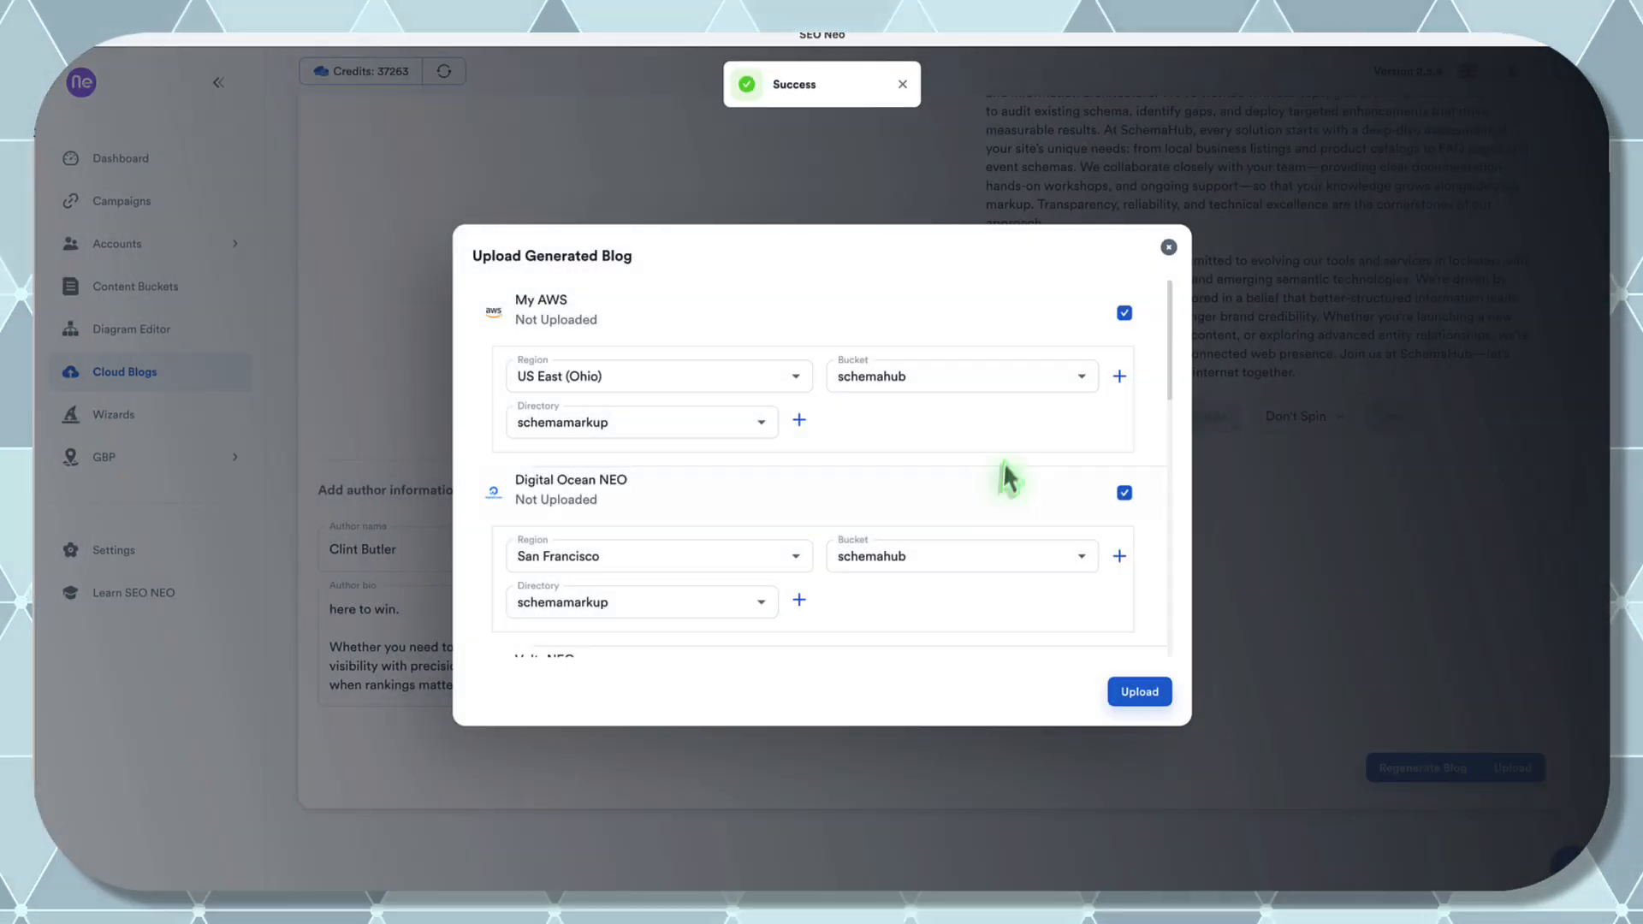
- Create a directory named "schemamarkup" in the Azure TKI Neo bucket
{"action": "scroll", "coordinate": [1003, 462], "scroll_direction": "down", "scroll_amount": 4}
{"action": "scroll", "coordinate": [991, 466], "scroll_direction": "down", "scroll_amount": 5}
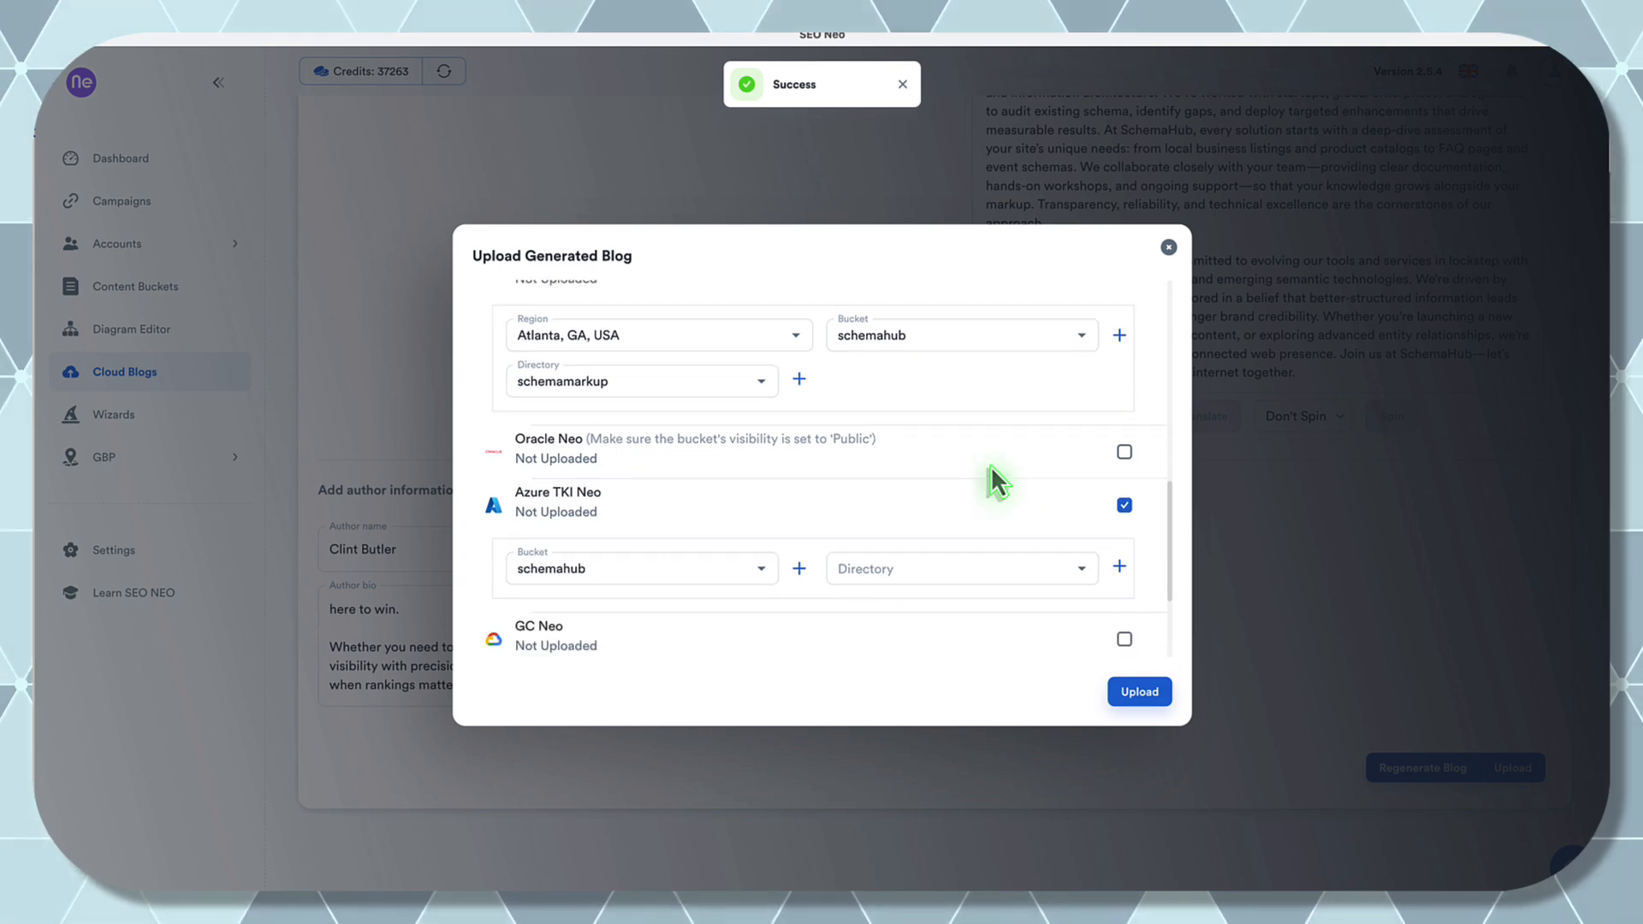
{"action": "left_click", "coordinate": [1119, 480]}
{"action": "left_click", "coordinate": [814, 483]}
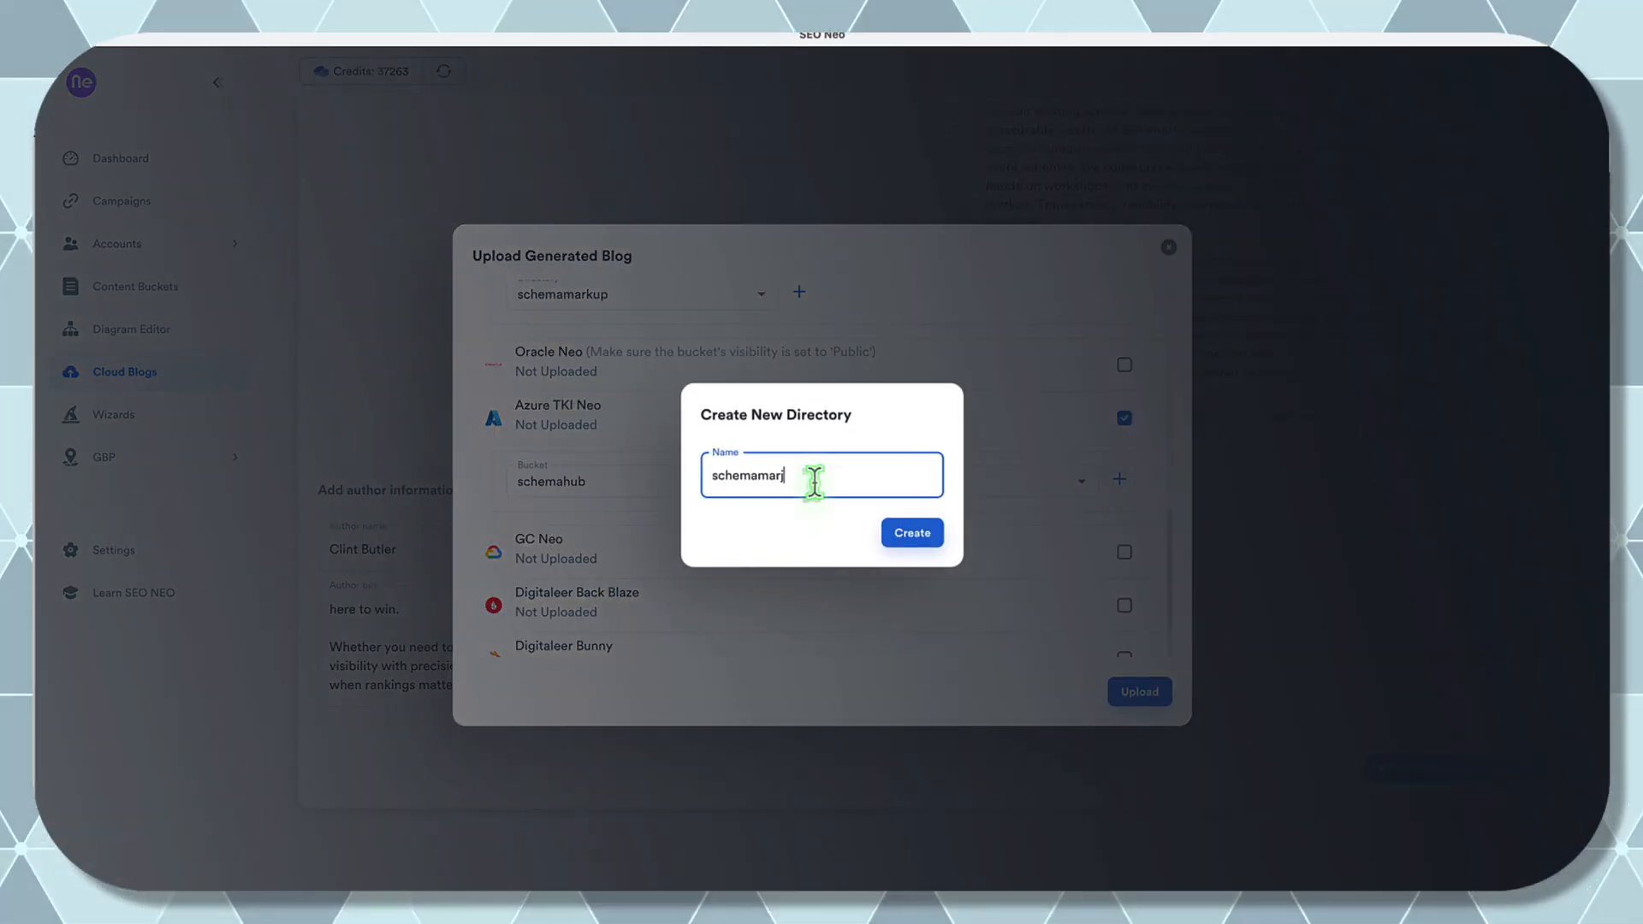
{"action": "left_click", "coordinate": [894, 535]}
- Enable GC Neo as an upload target and create a bucket named "schemahub" for it
{"action": "scroll", "coordinate": [909, 600], "scroll_direction": "down", "scroll_amount": 4}
{"action": "scroll", "coordinate": [910, 599], "scroll_direction": "down", "scroll_amount": 4}
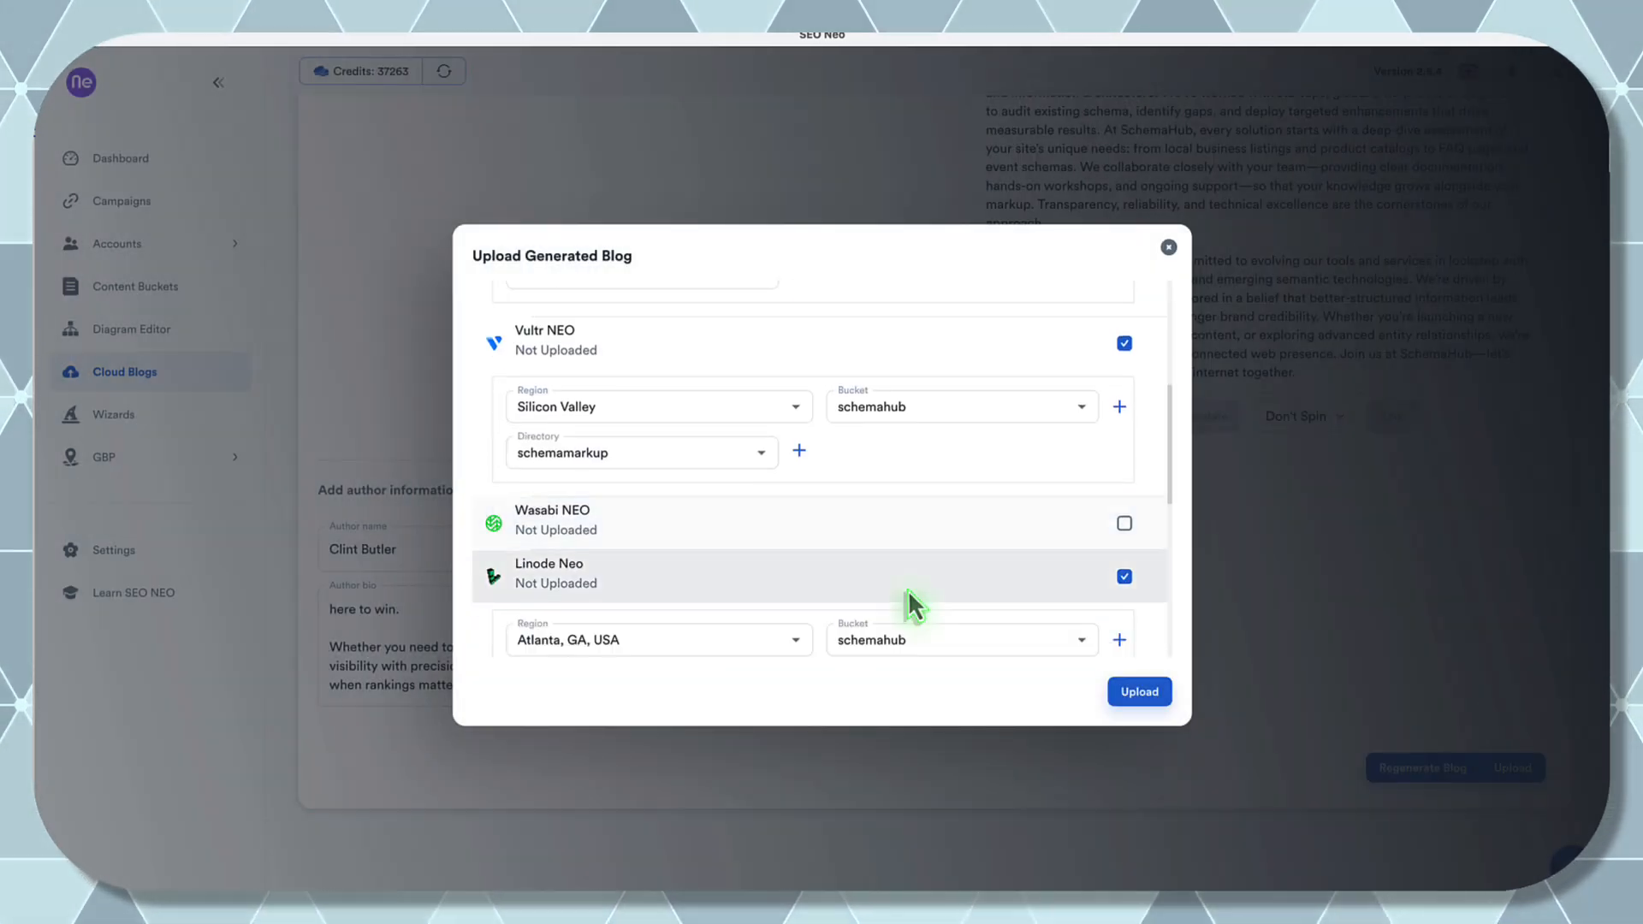
{"action": "scroll", "coordinate": [907, 589], "scroll_direction": "down", "scroll_amount": 2}
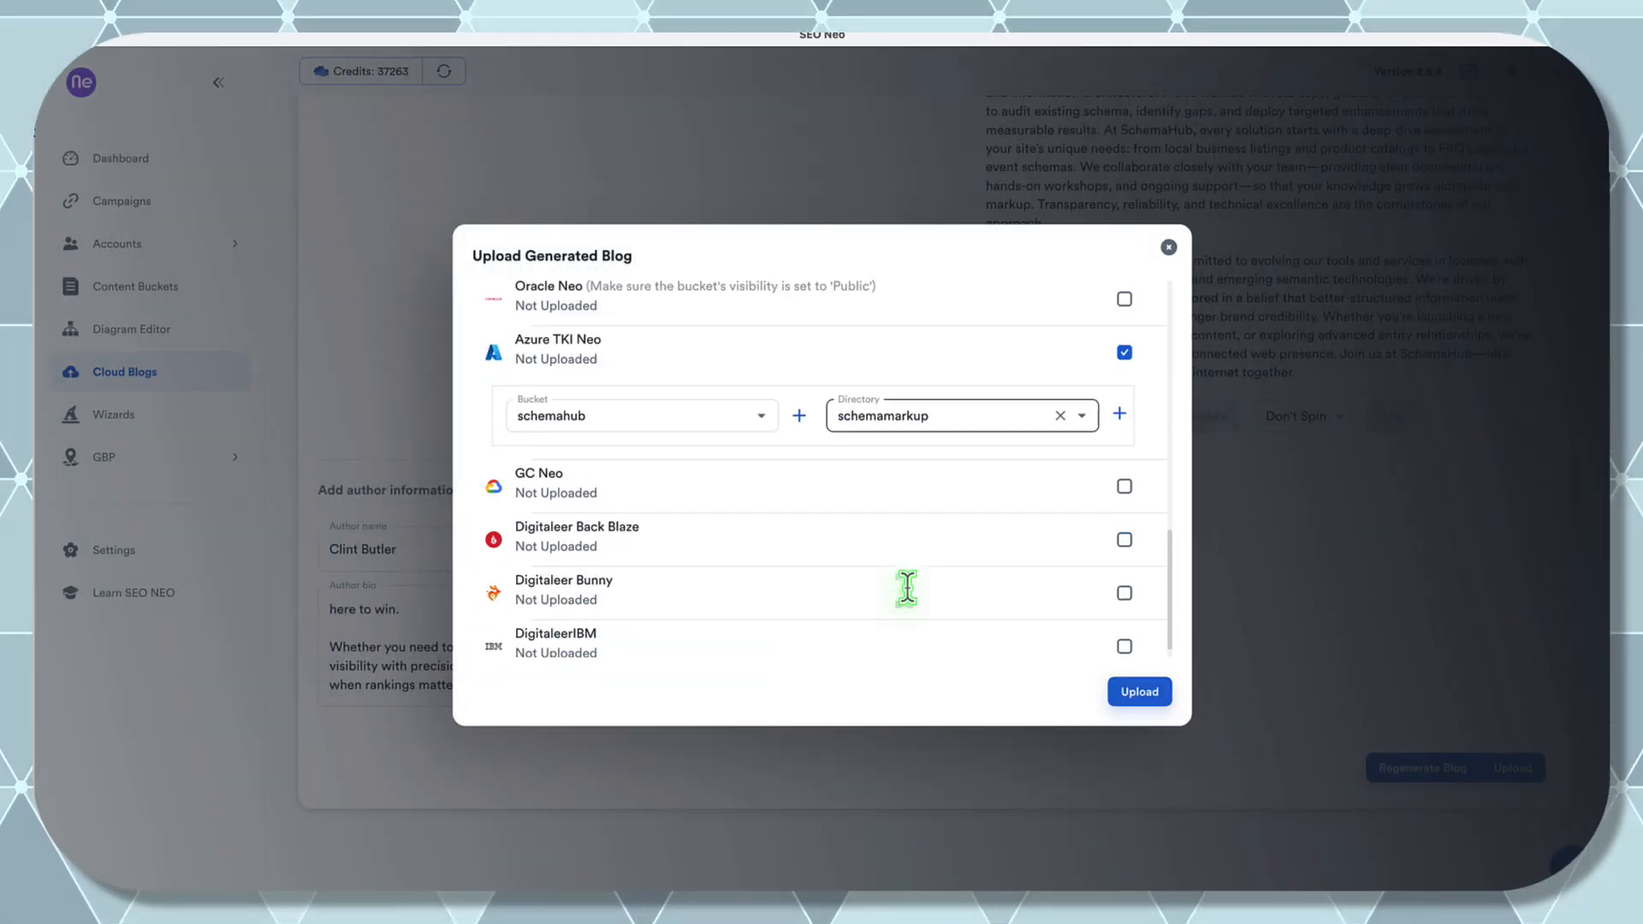
{"action": "left_click", "coordinate": [1124, 474]}
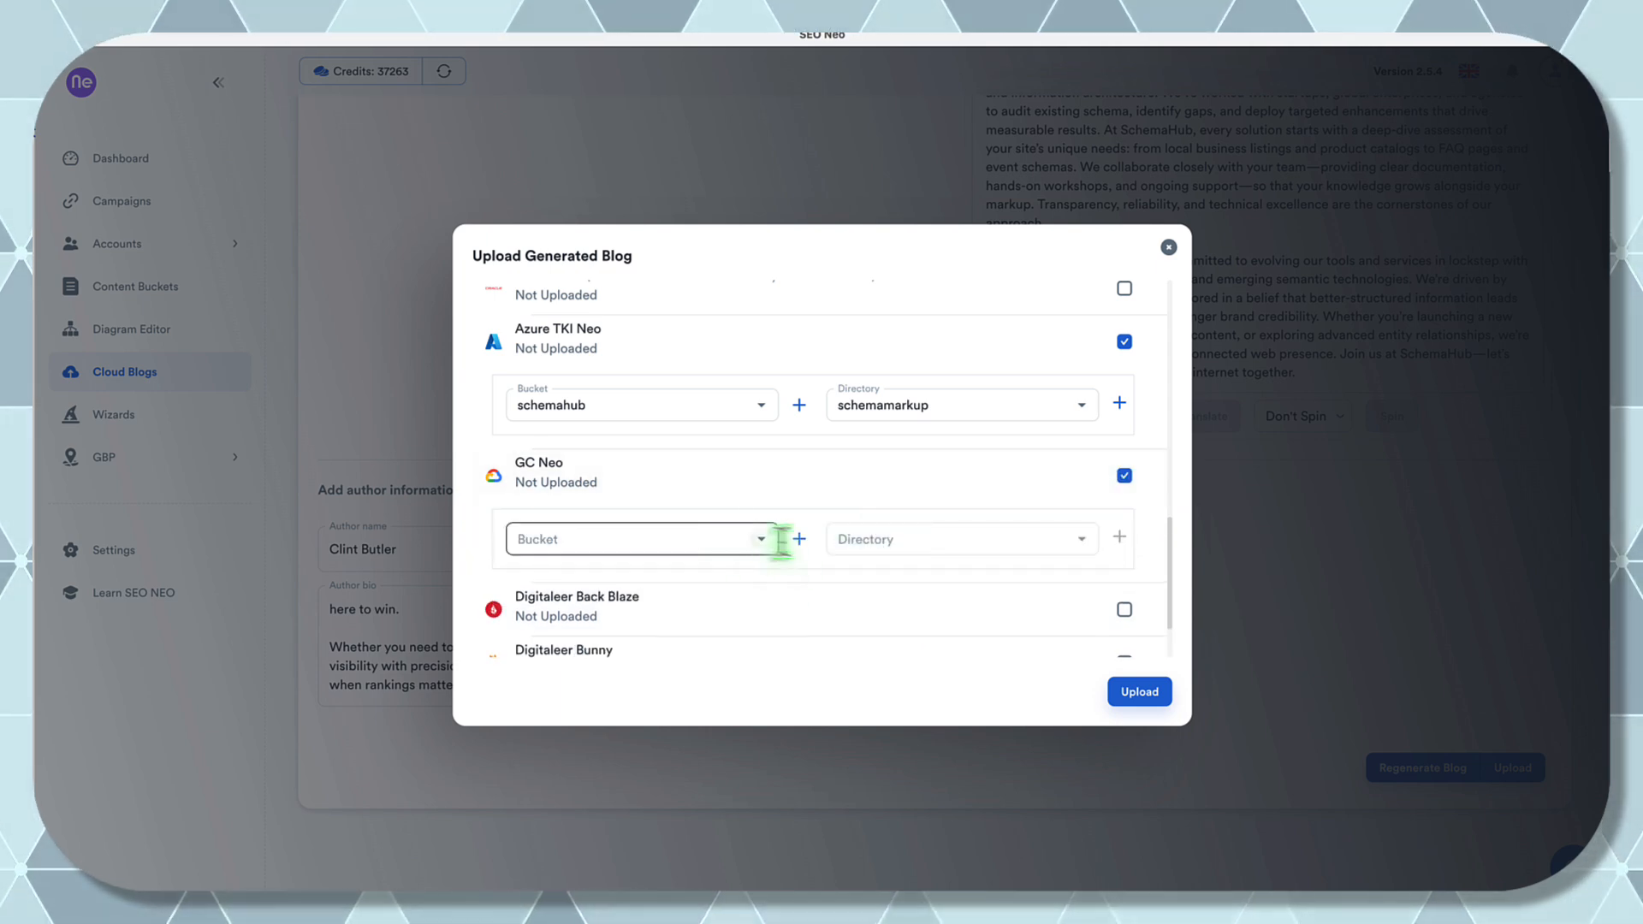
{"action": "left_click", "coordinate": [798, 538]}
{"action": "type", "text": "schemahub"}
{"action": "left_click", "coordinate": [921, 535]}
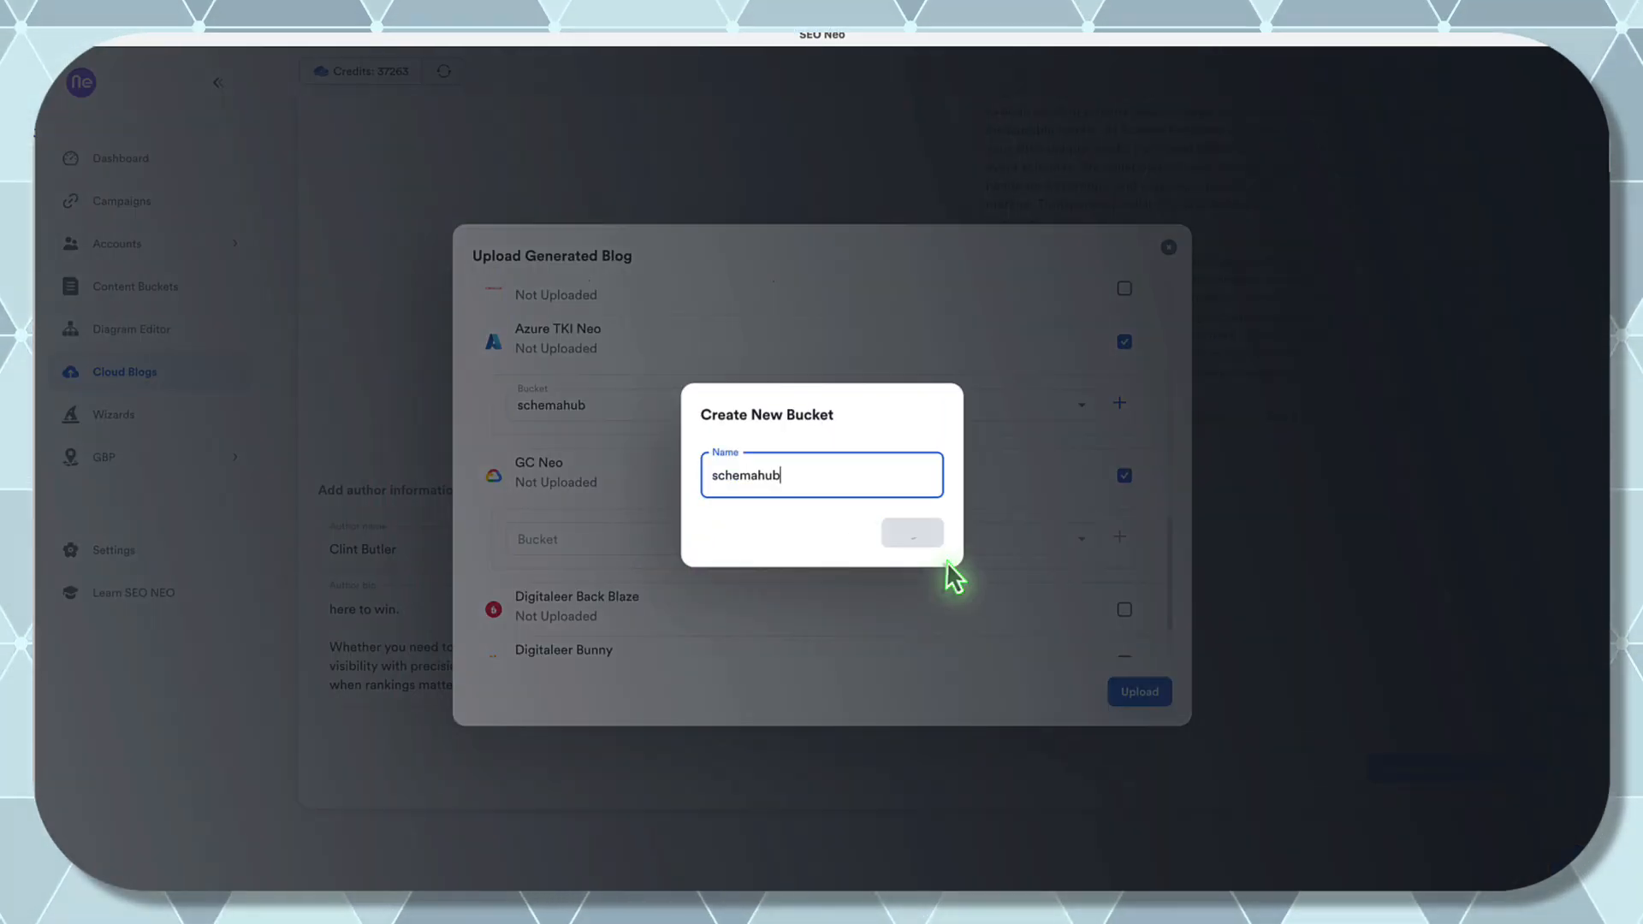
- Create a directory named "schemamarkup" in the GC Neo bucket
{"action": "scroll", "coordinate": [935, 579], "scroll_direction": "down", "scroll_amount": 10}
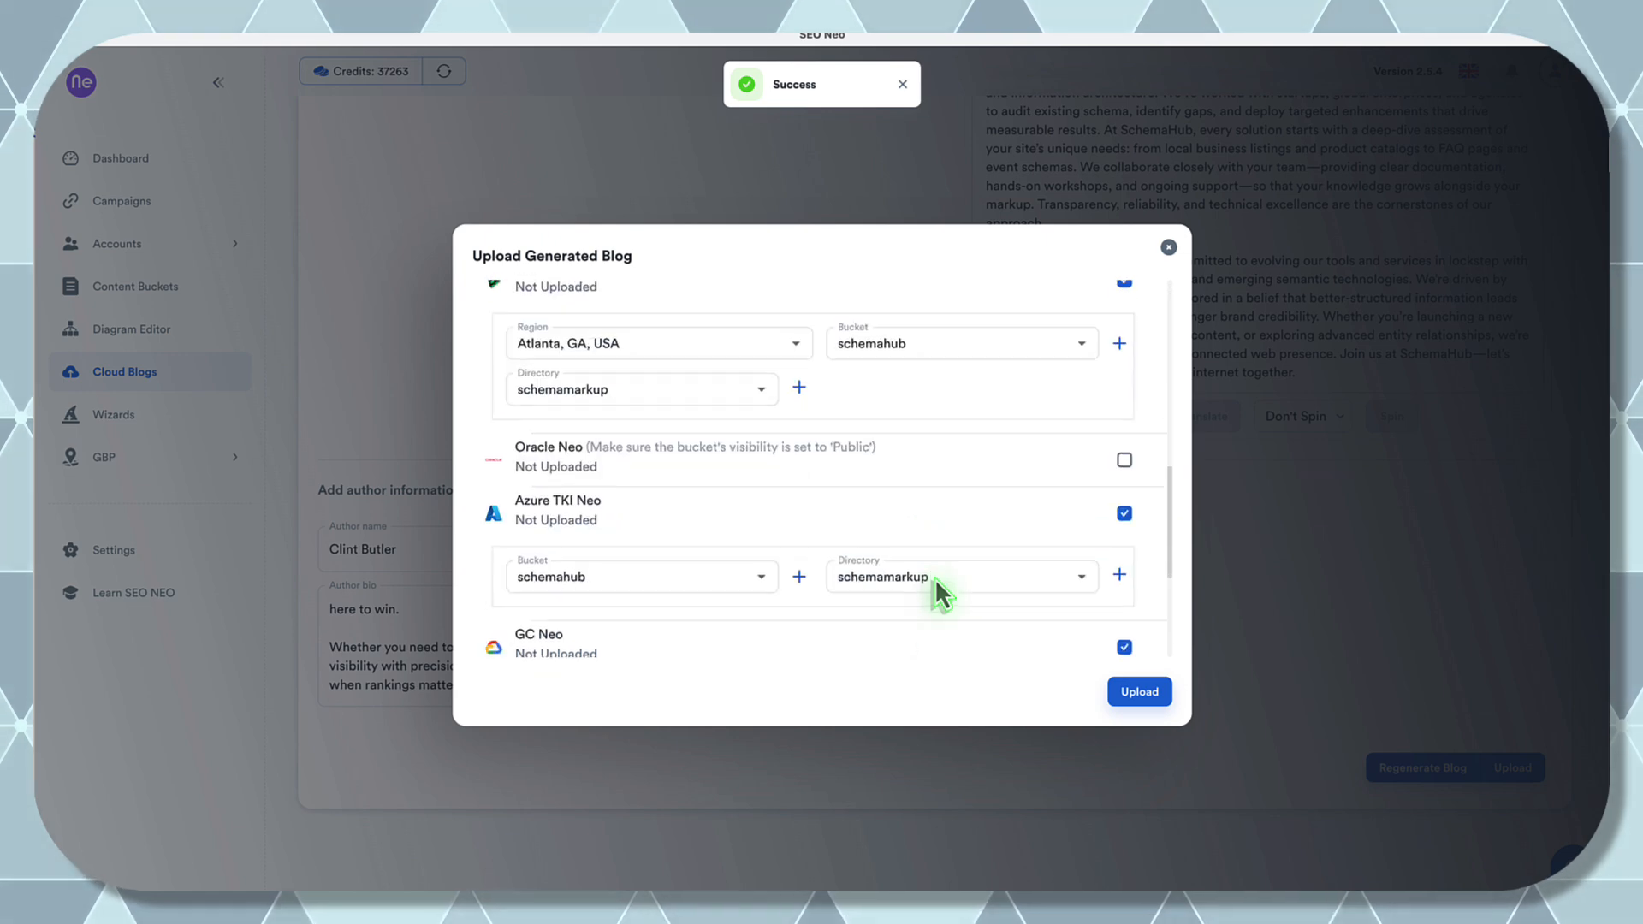
{"action": "left_click", "coordinate": [1120, 444]}
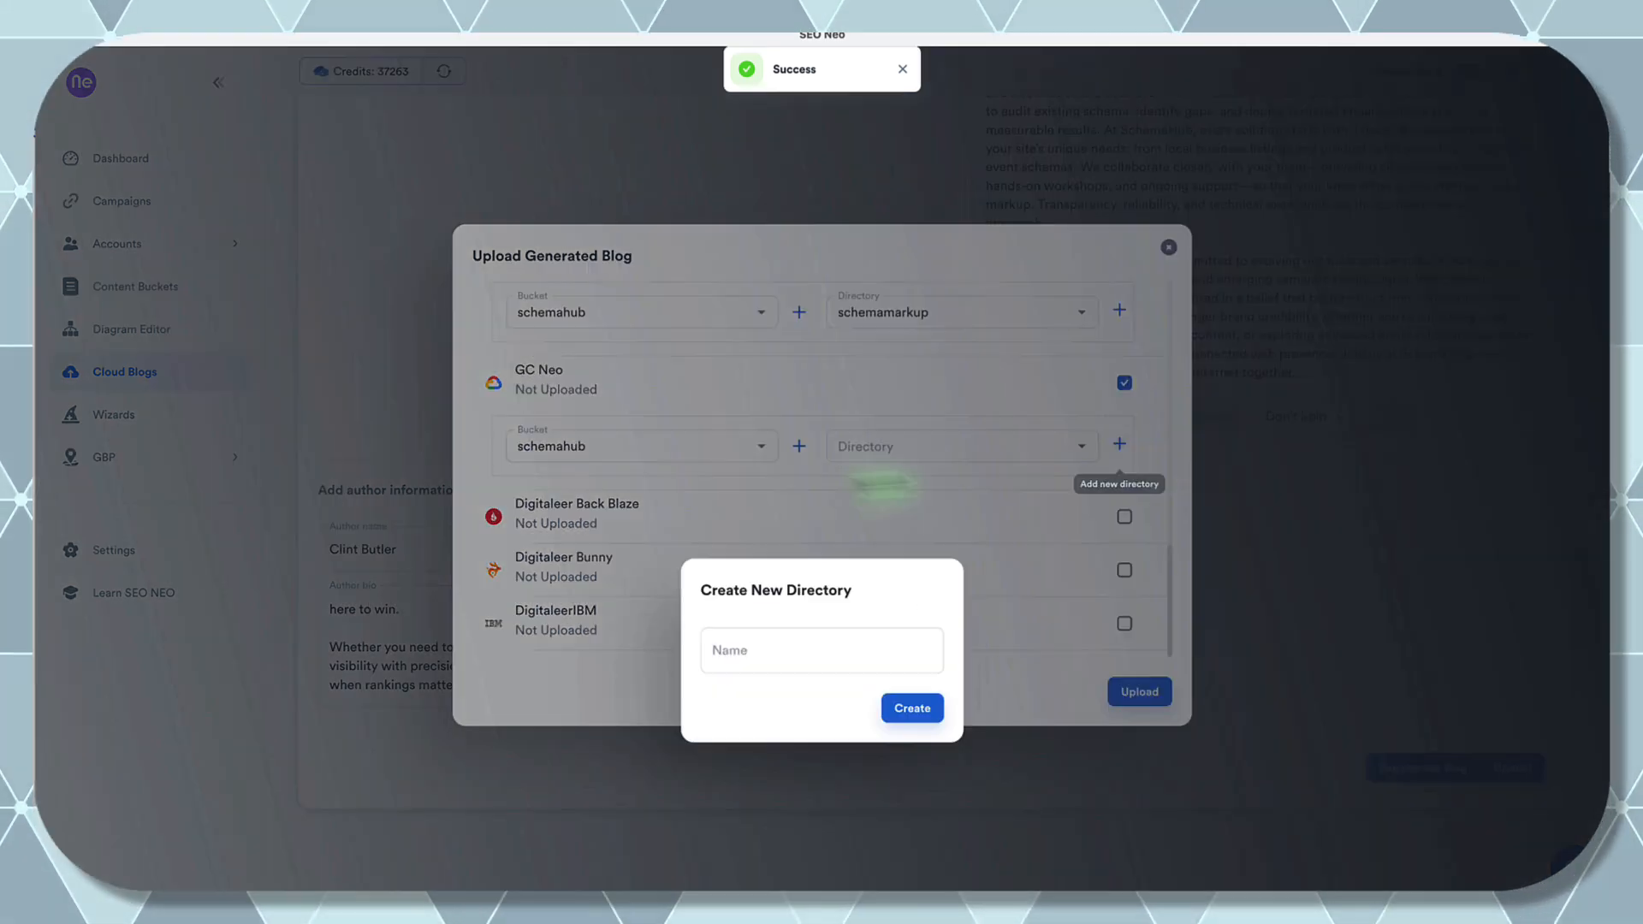
{"action": "left_click", "coordinate": [785, 475]}
{"action": "type", "text": "schemamarkup"}
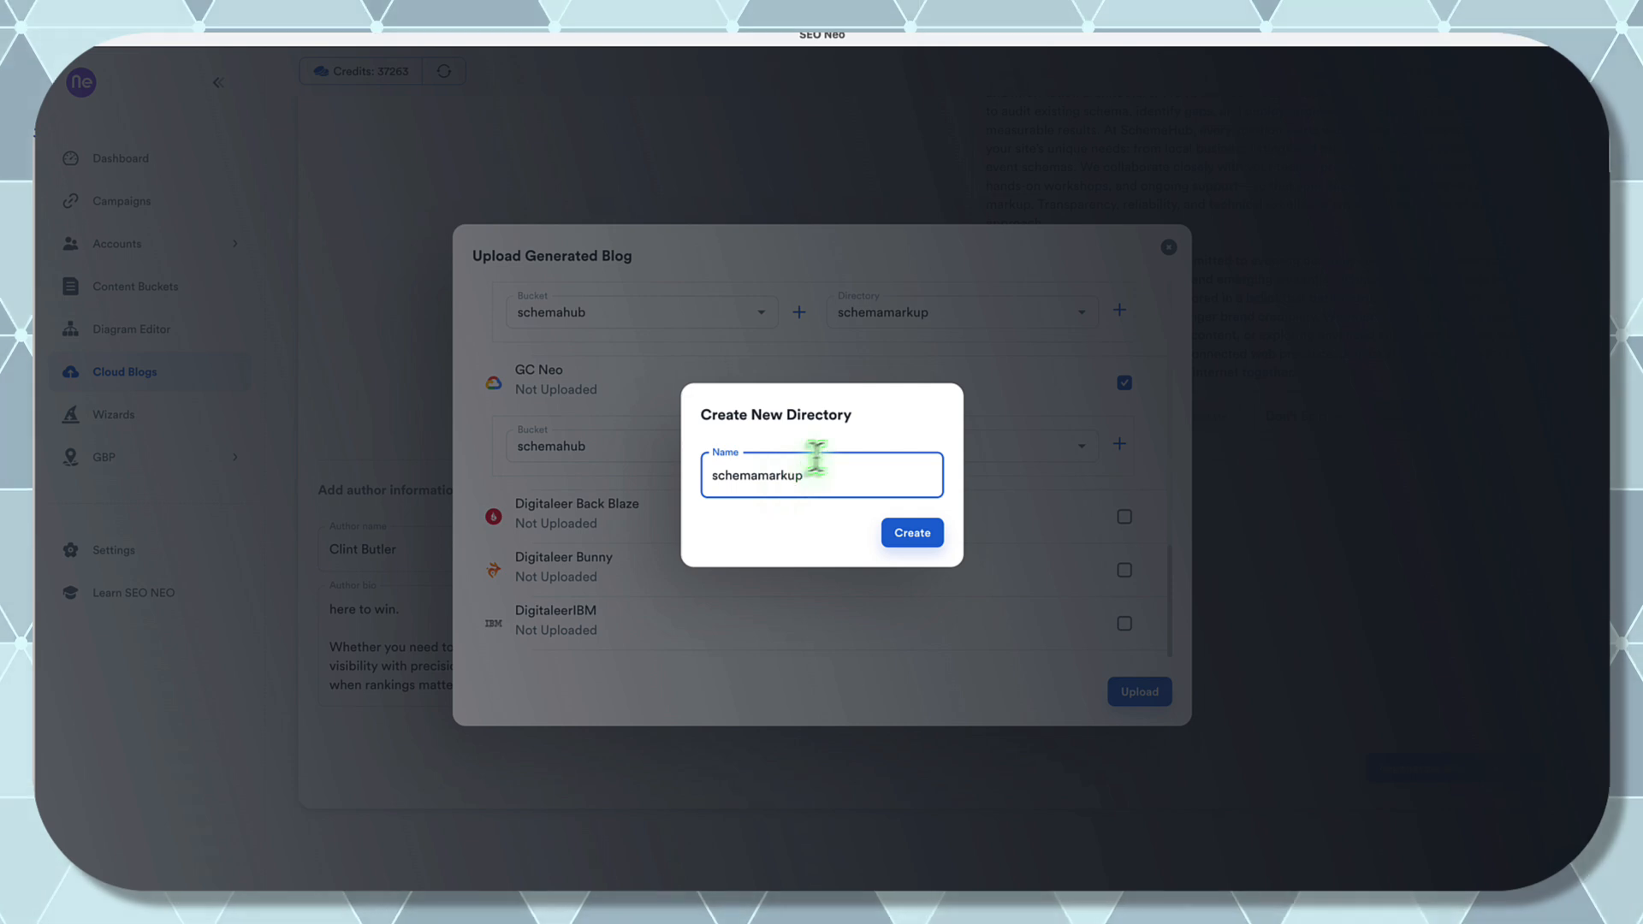
{"action": "left_click", "coordinate": [932, 538]}
- Enable Digitaleer Back Blaze as an upload target and create a bucket named "schemahub" for it
{"action": "scroll", "coordinate": [932, 538], "scroll_direction": "down", "scroll_amount": 5}
{"action": "scroll", "coordinate": [932, 537], "scroll_direction": "down", "scroll_amount": 3}
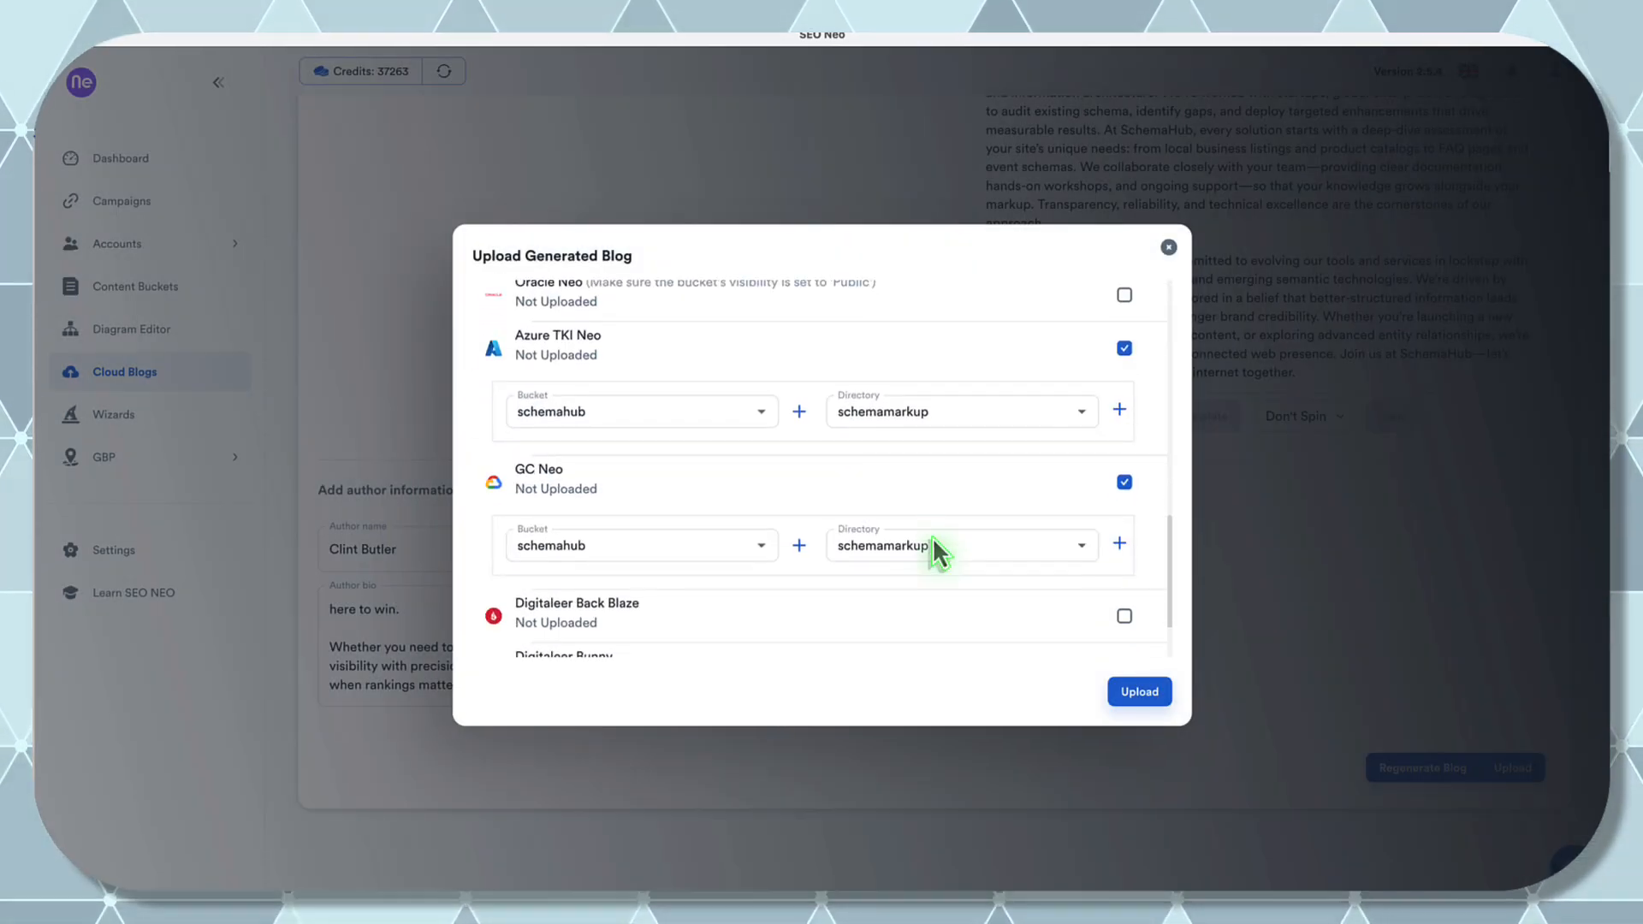
{"action": "left_click", "coordinate": [1125, 517]}
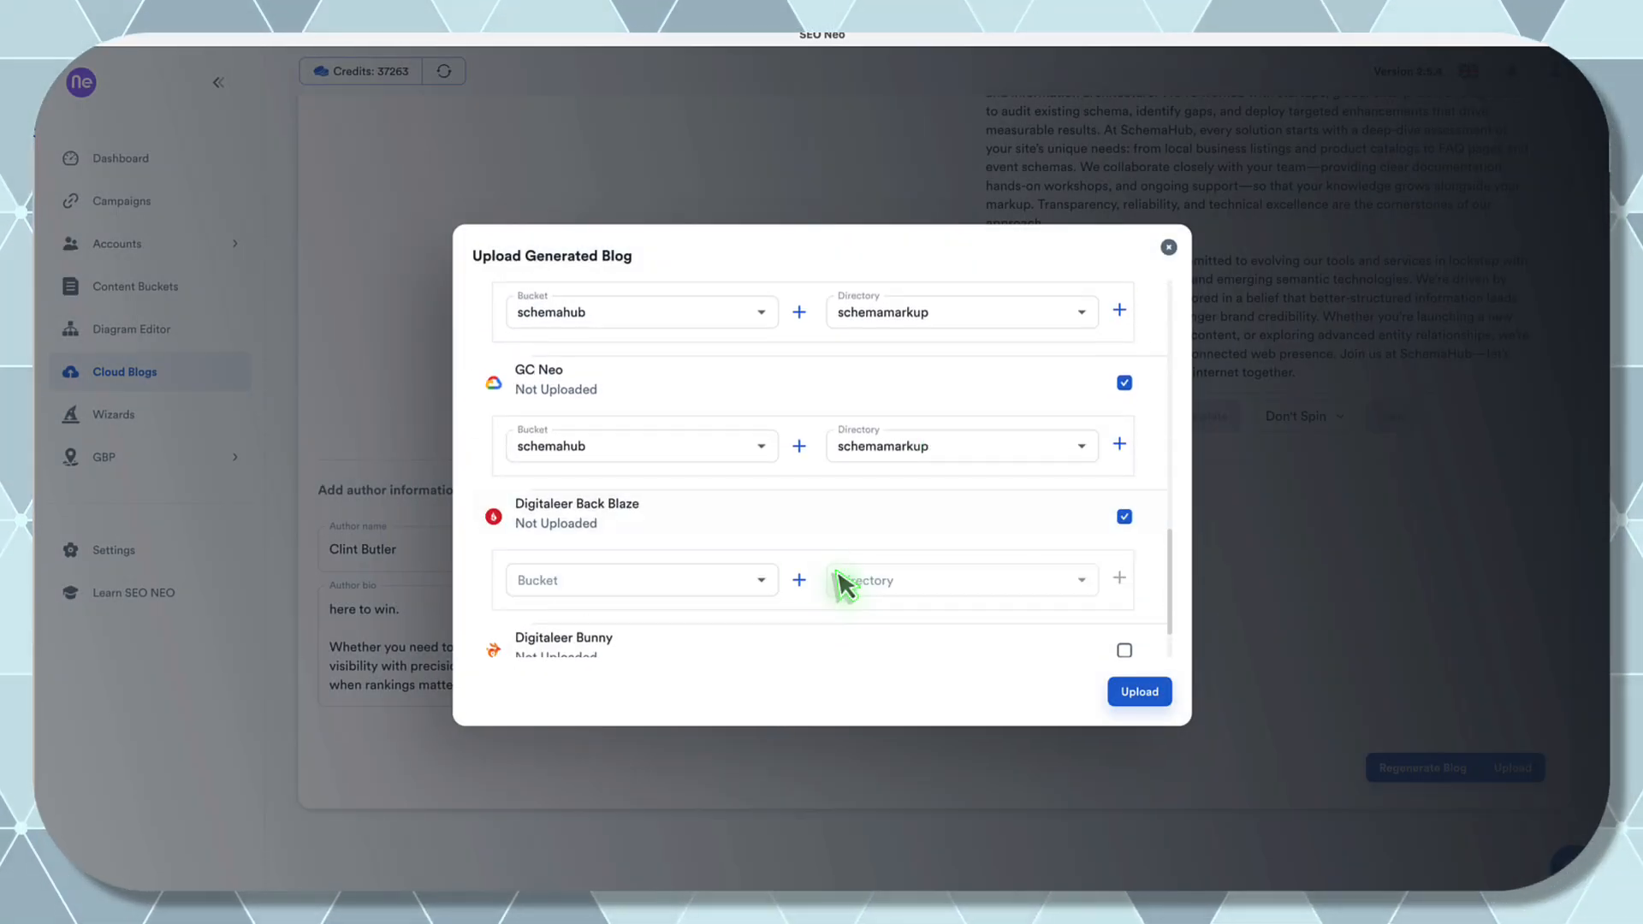
{"action": "left_click", "coordinate": [798, 581]}
{"action": "left_click", "coordinate": [745, 486]}
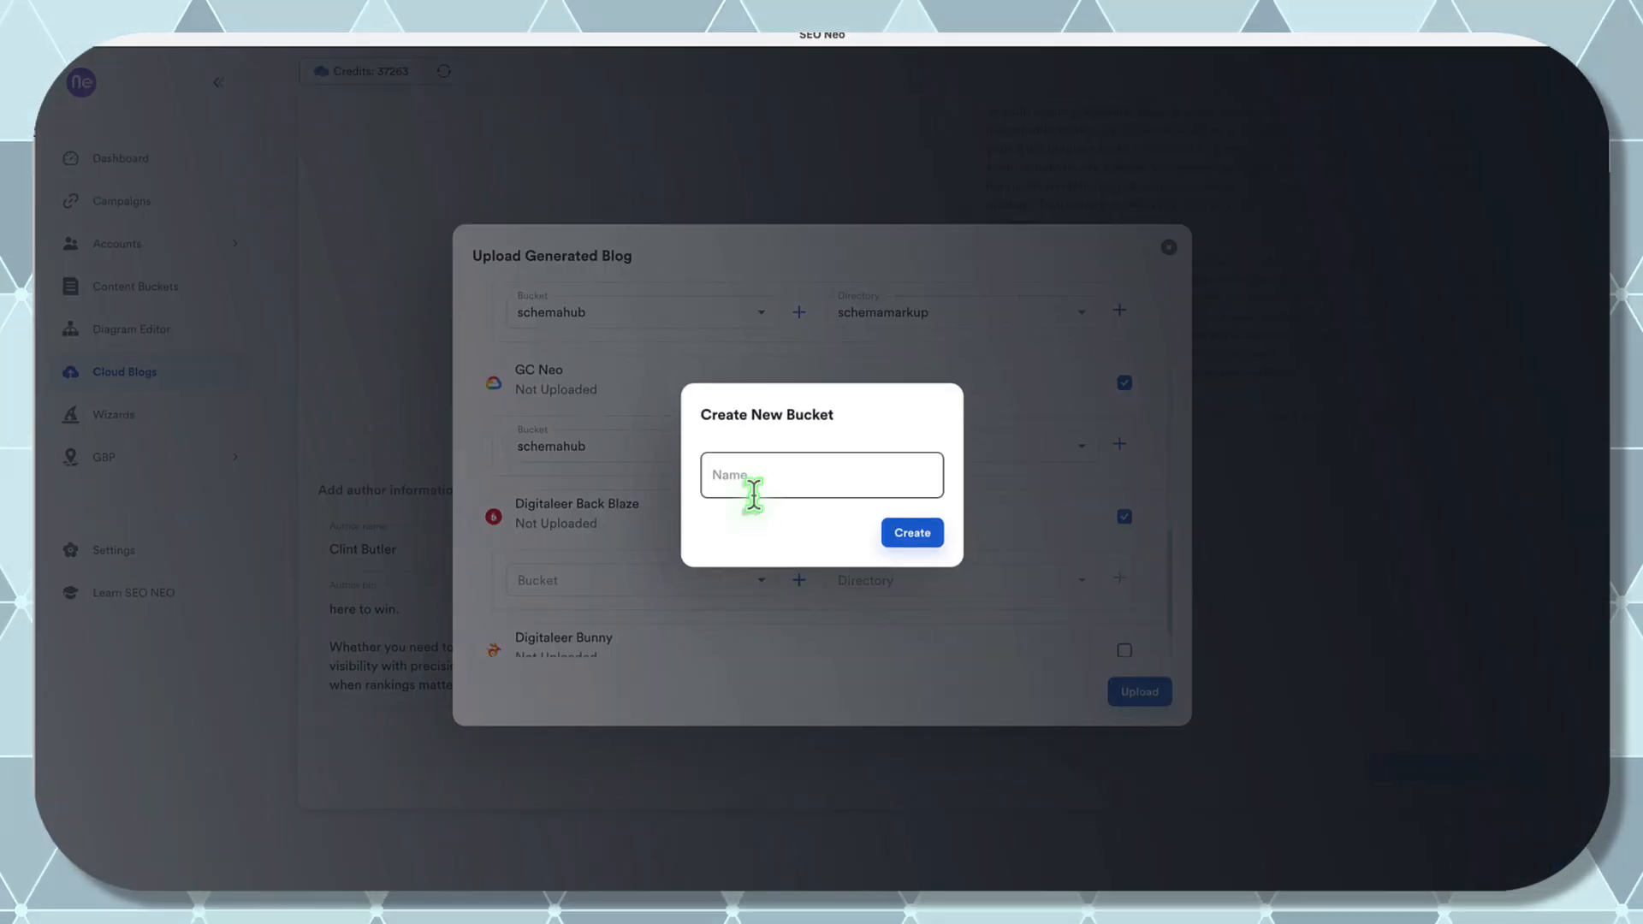
{"action": "type", "text": "schemahub"}
{"action": "left_click", "coordinate": [910, 537]}
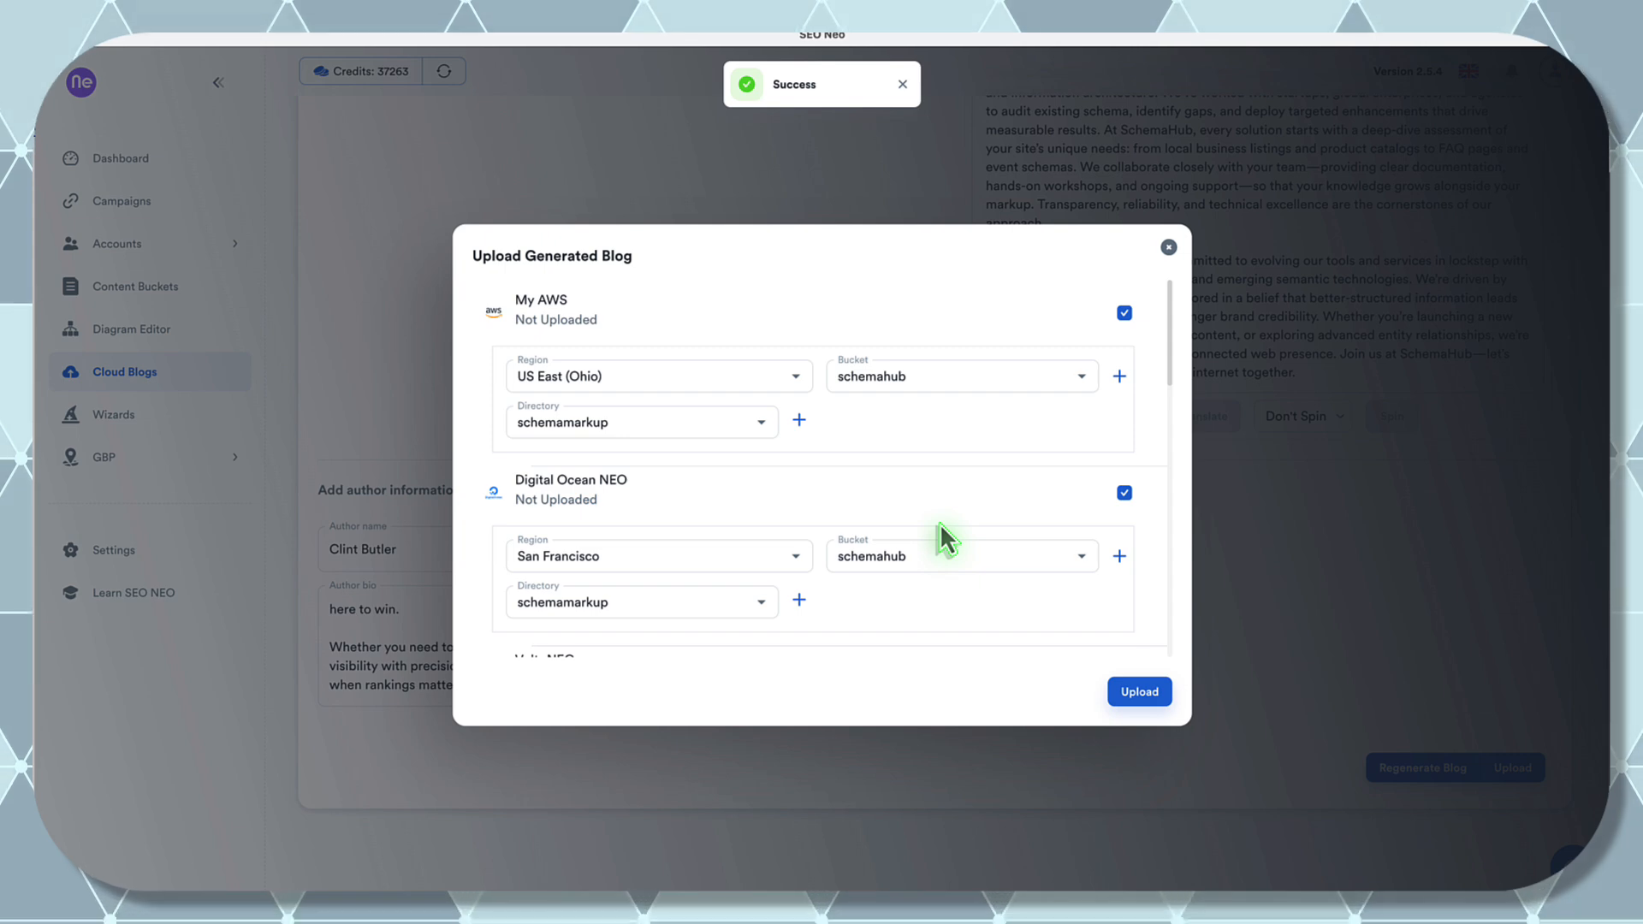
- Create a directory named "schemamarkup" in the Digitaleer Back Blaze bucket
{"action": "scroll", "coordinate": [874, 515], "scroll_direction": "down", "scroll_amount": 6}
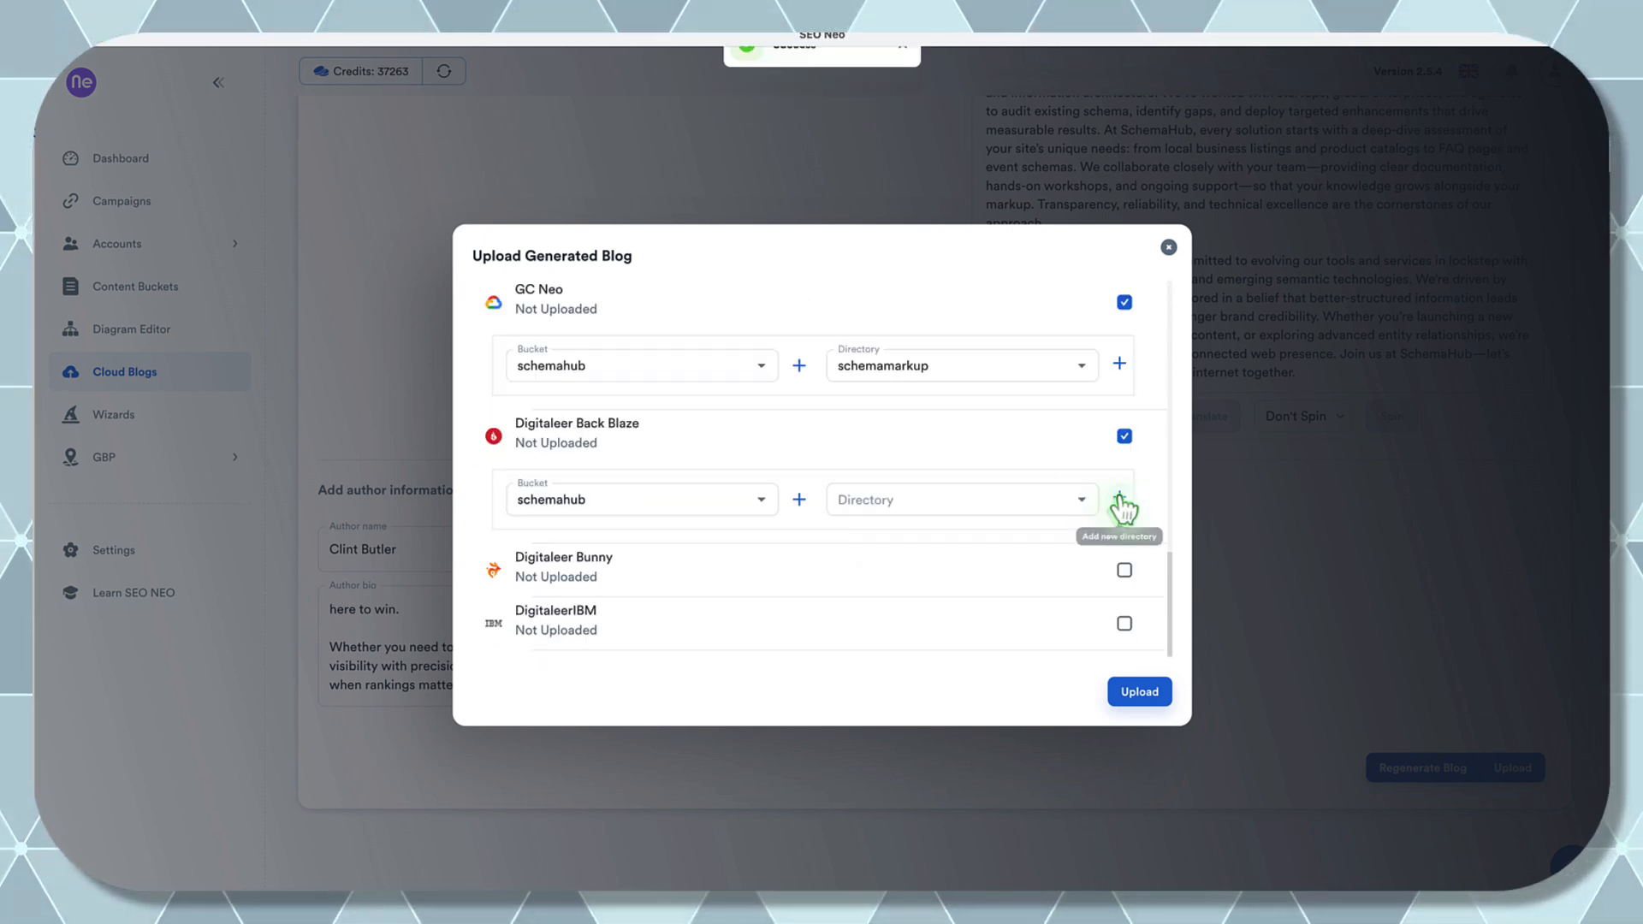
{"action": "left_click", "coordinate": [1119, 499]}
{"action": "left_click", "coordinate": [876, 484]}
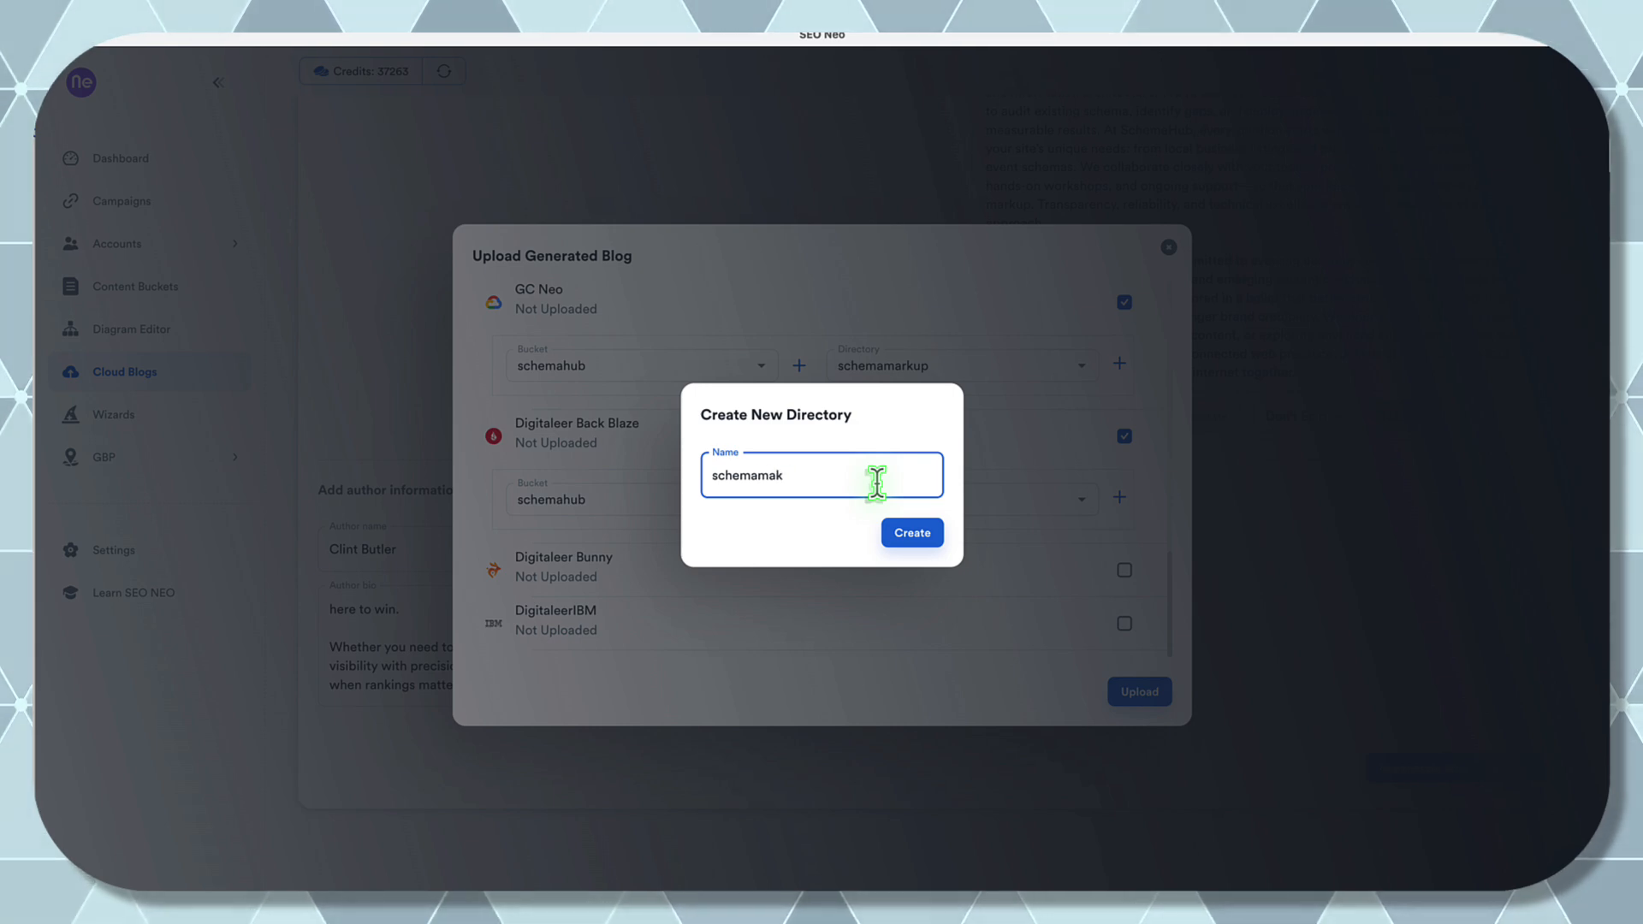
{"action": "left_click", "coordinate": [910, 532]}
- Enable Digitaleer Bunny as an upload target and create a bucket named "schemahub" for it
{"action": "scroll", "coordinate": [907, 534], "scroll_direction": "down", "scroll_amount": 5}
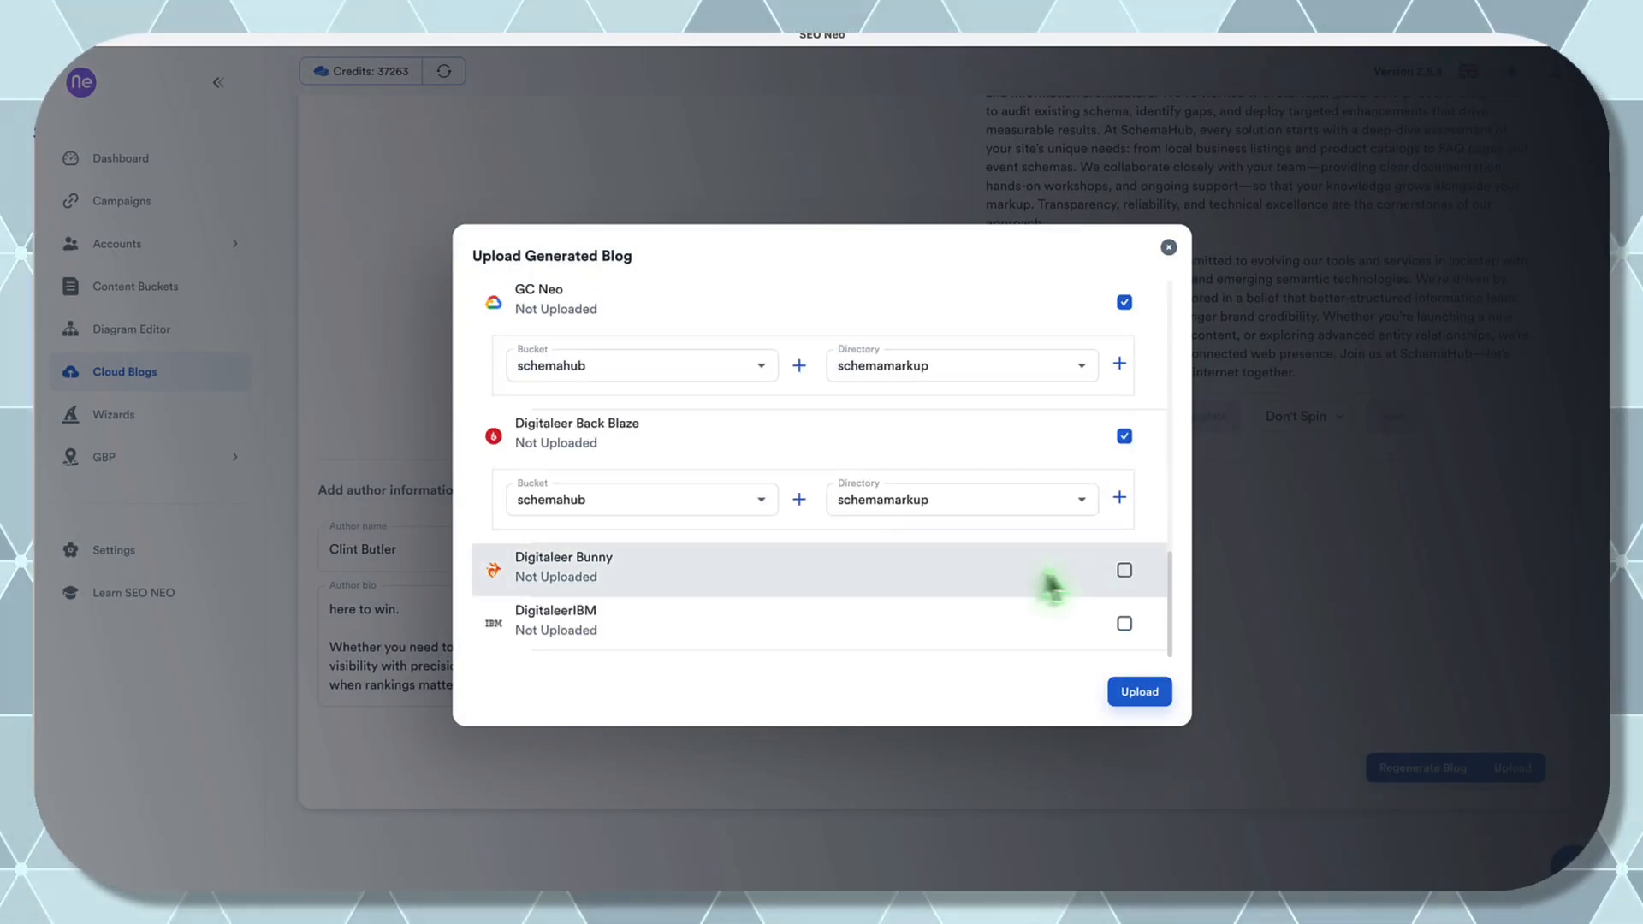
{"action": "left_click", "coordinate": [1124, 570]}
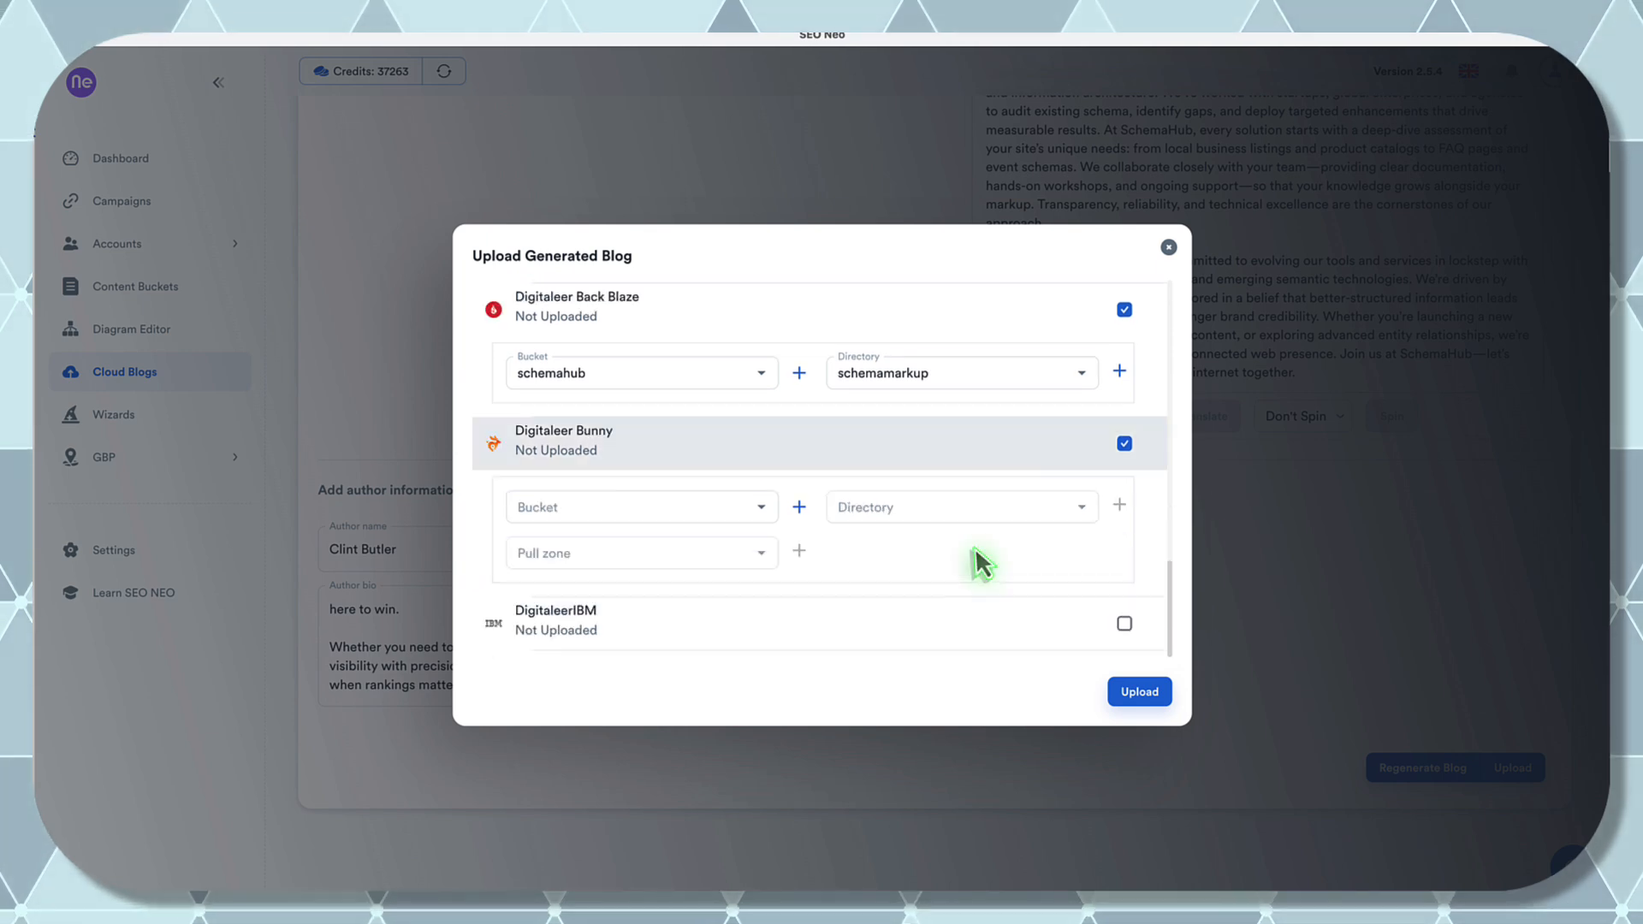
{"action": "left_click", "coordinate": [799, 508]}
{"action": "left_click", "coordinate": [759, 479]}
{"action": "type", "text": "schemahub"}
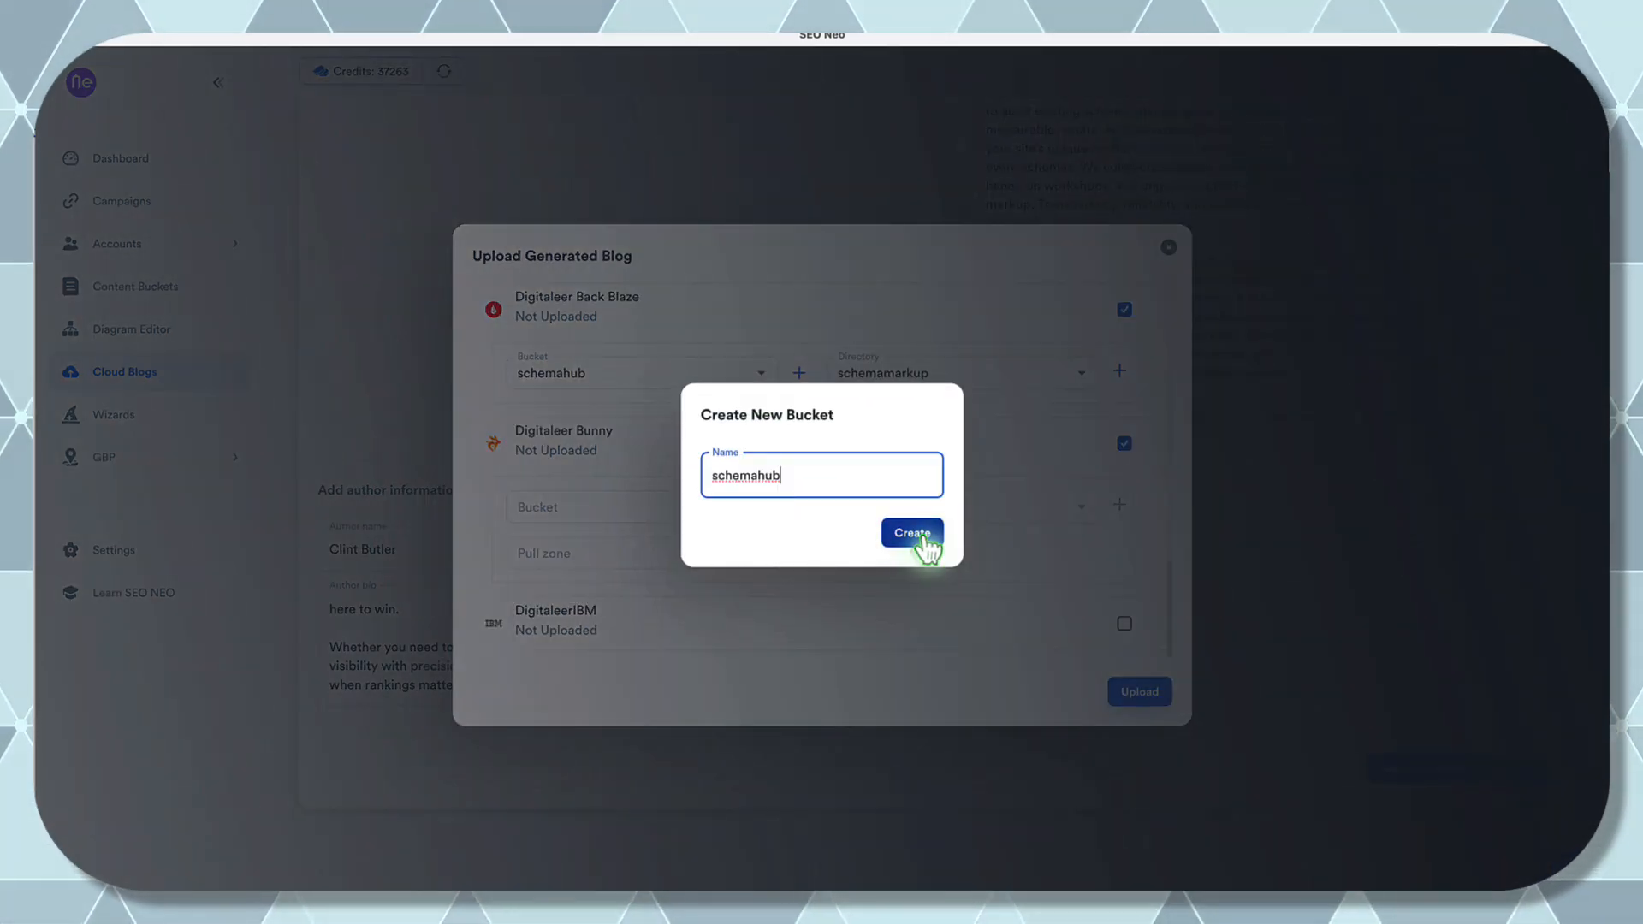
{"action": "left_click", "coordinate": [916, 534]}
{"action": "left_click", "coordinate": [799, 600]}
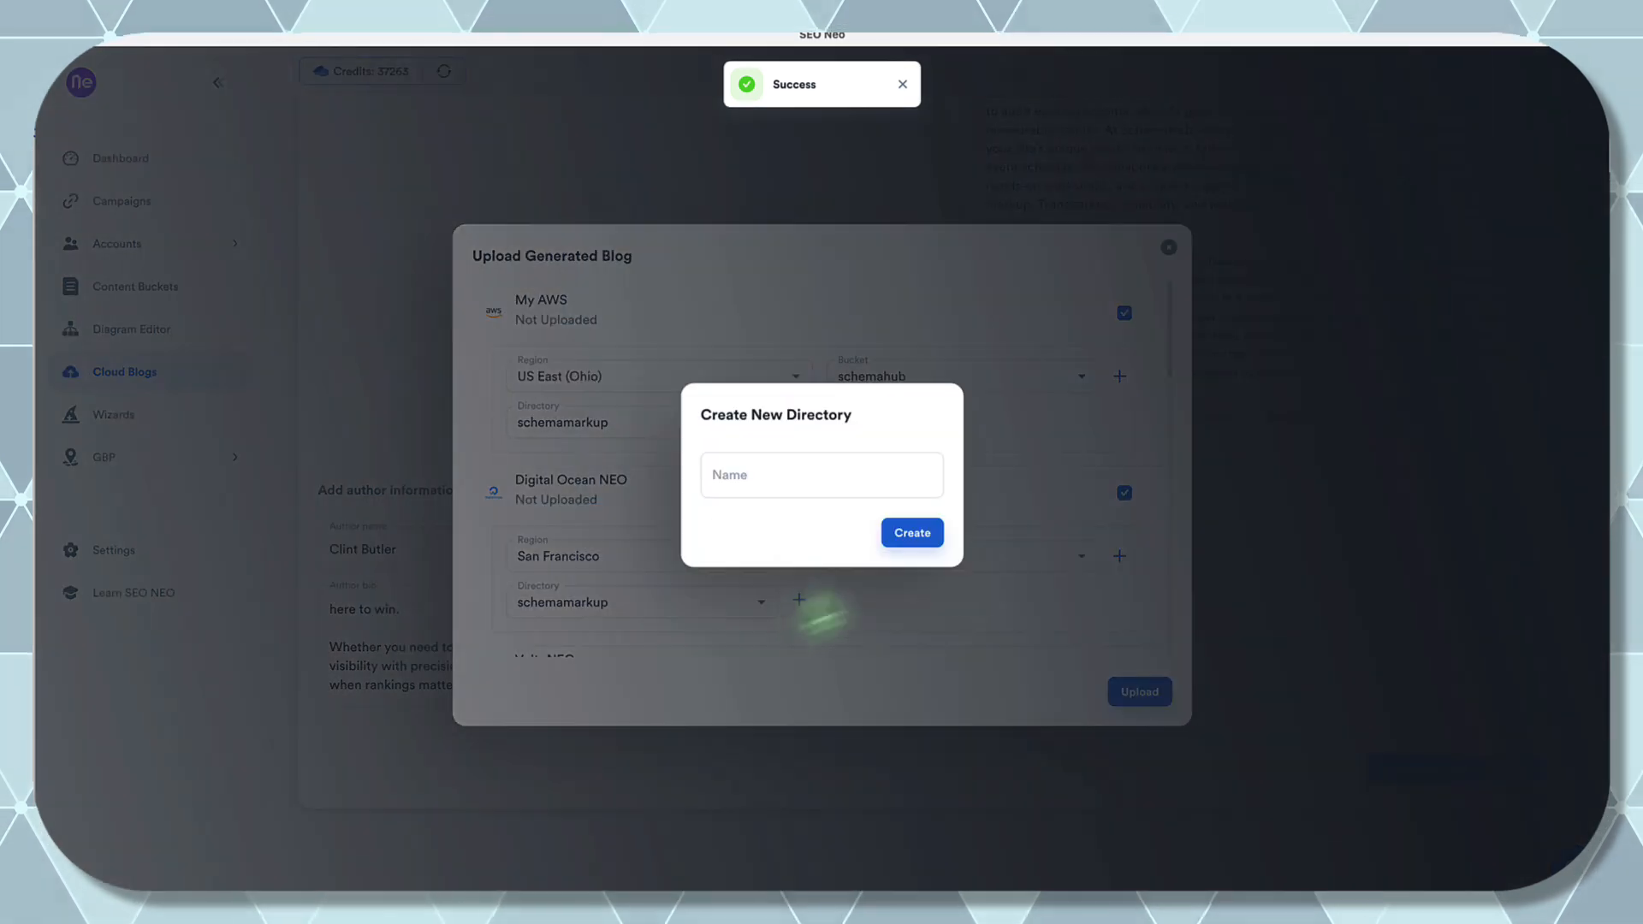
{"action": "left_click", "coordinate": [1046, 554]}
- Create a pull zone named "schemahub" and a directory named "schemamarkup" for Digitaleer Bunny
{"action": "scroll", "coordinate": [959, 582], "scroll_direction": "down", "scroll_amount": 5}
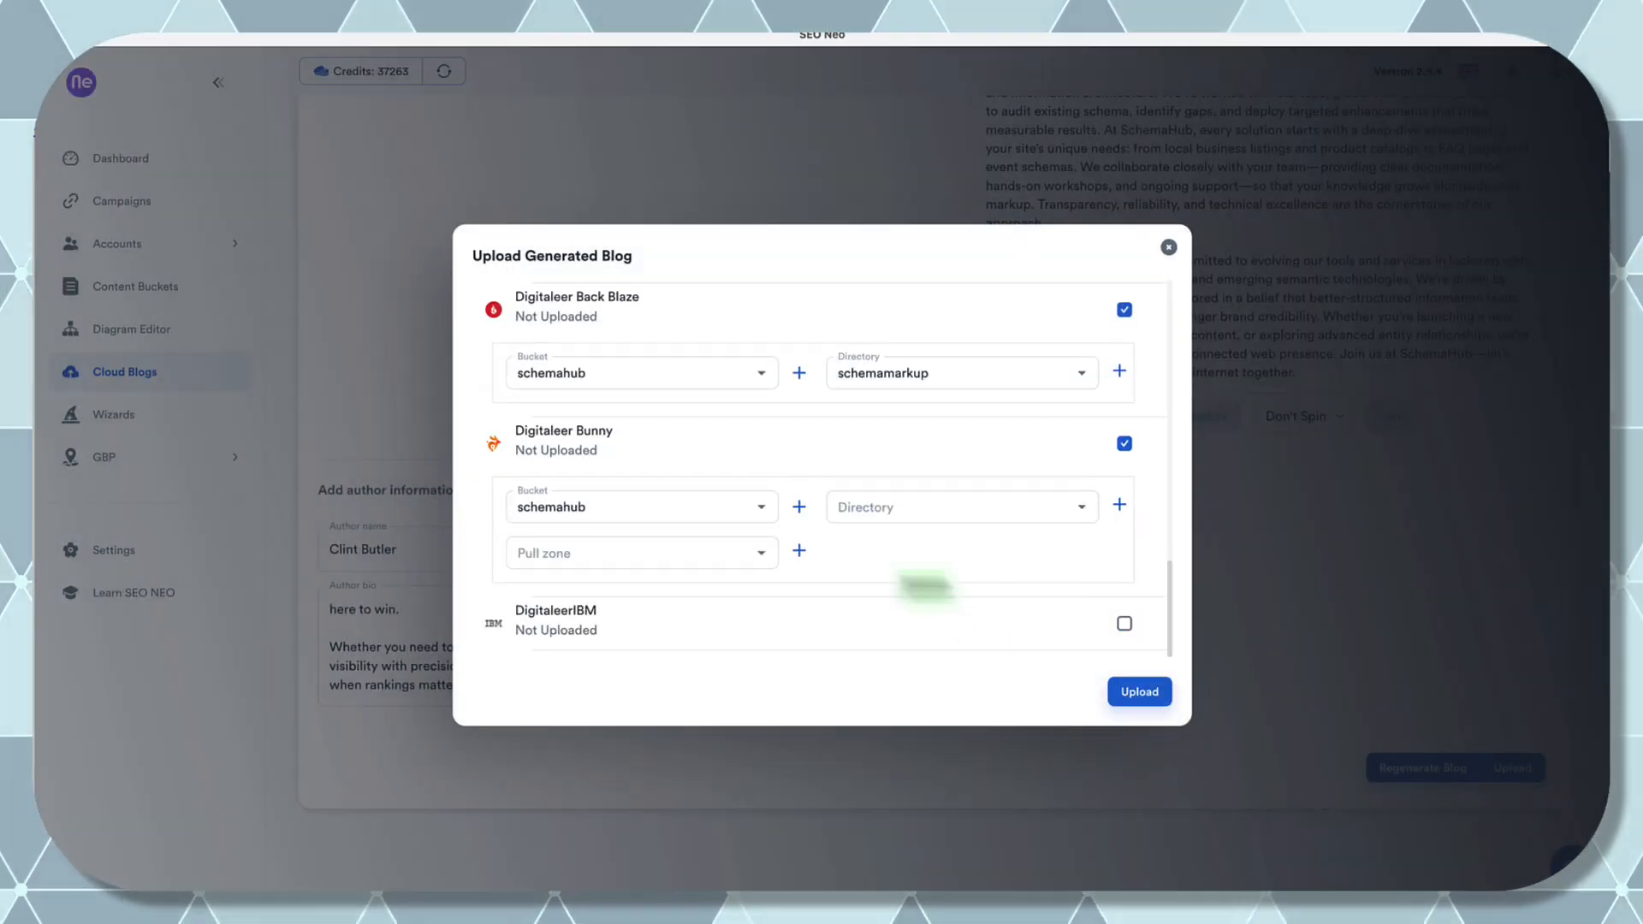
{"action": "left_click", "coordinate": [799, 550]}
{"action": "left_click", "coordinate": [753, 475]}
{"action": "type", "text": "schemahub"}
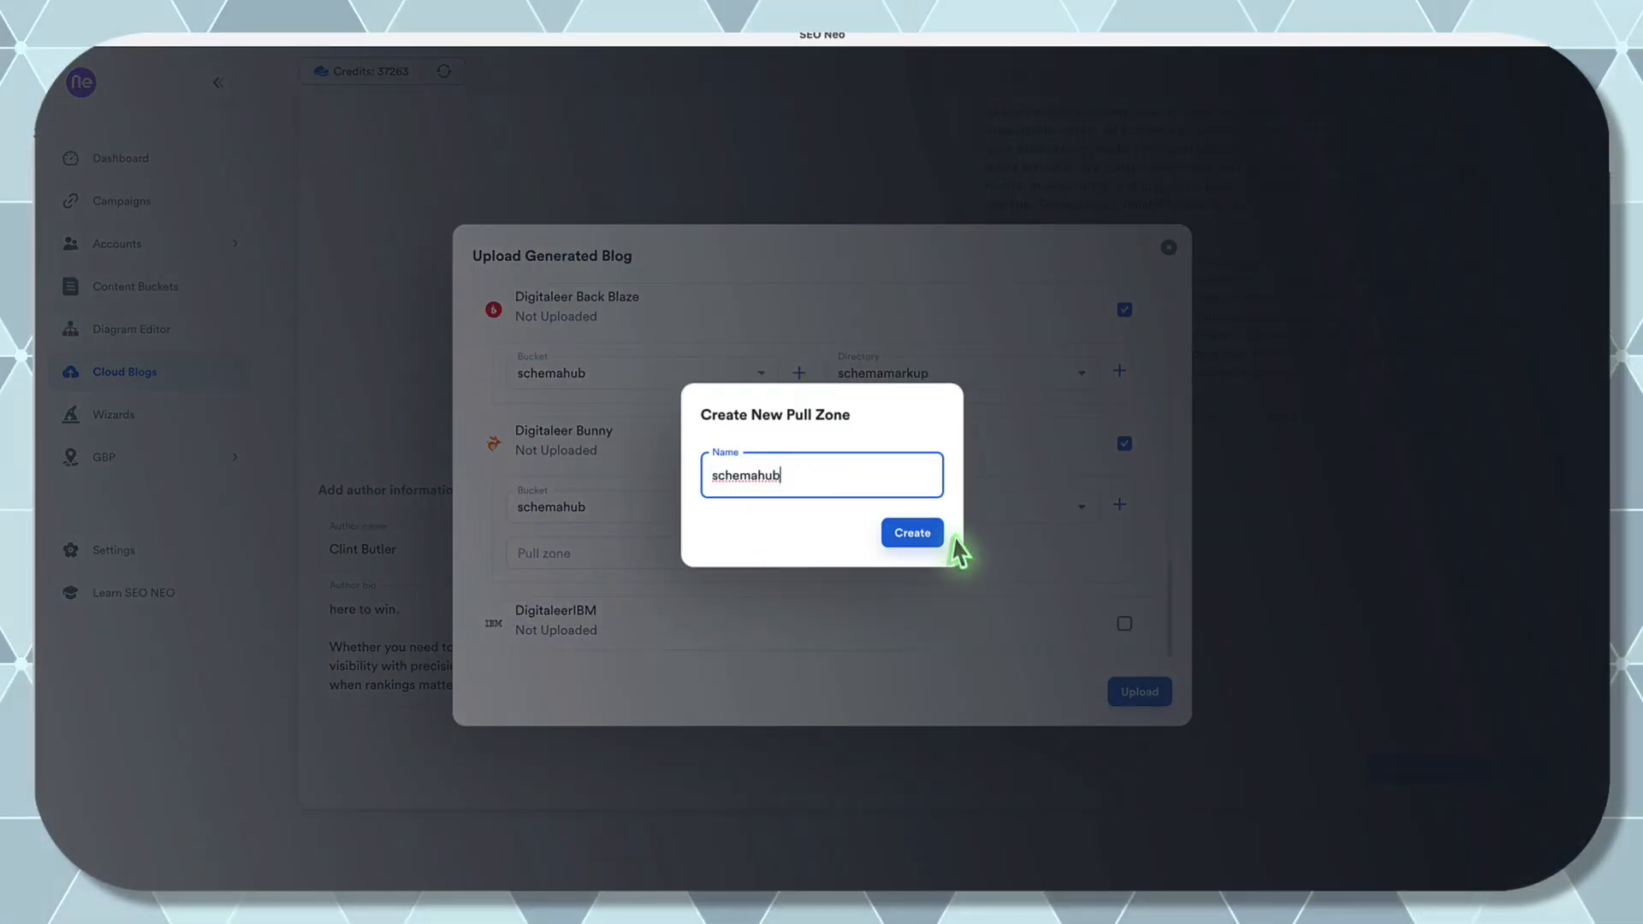
{"action": "left_click", "coordinate": [924, 545]}
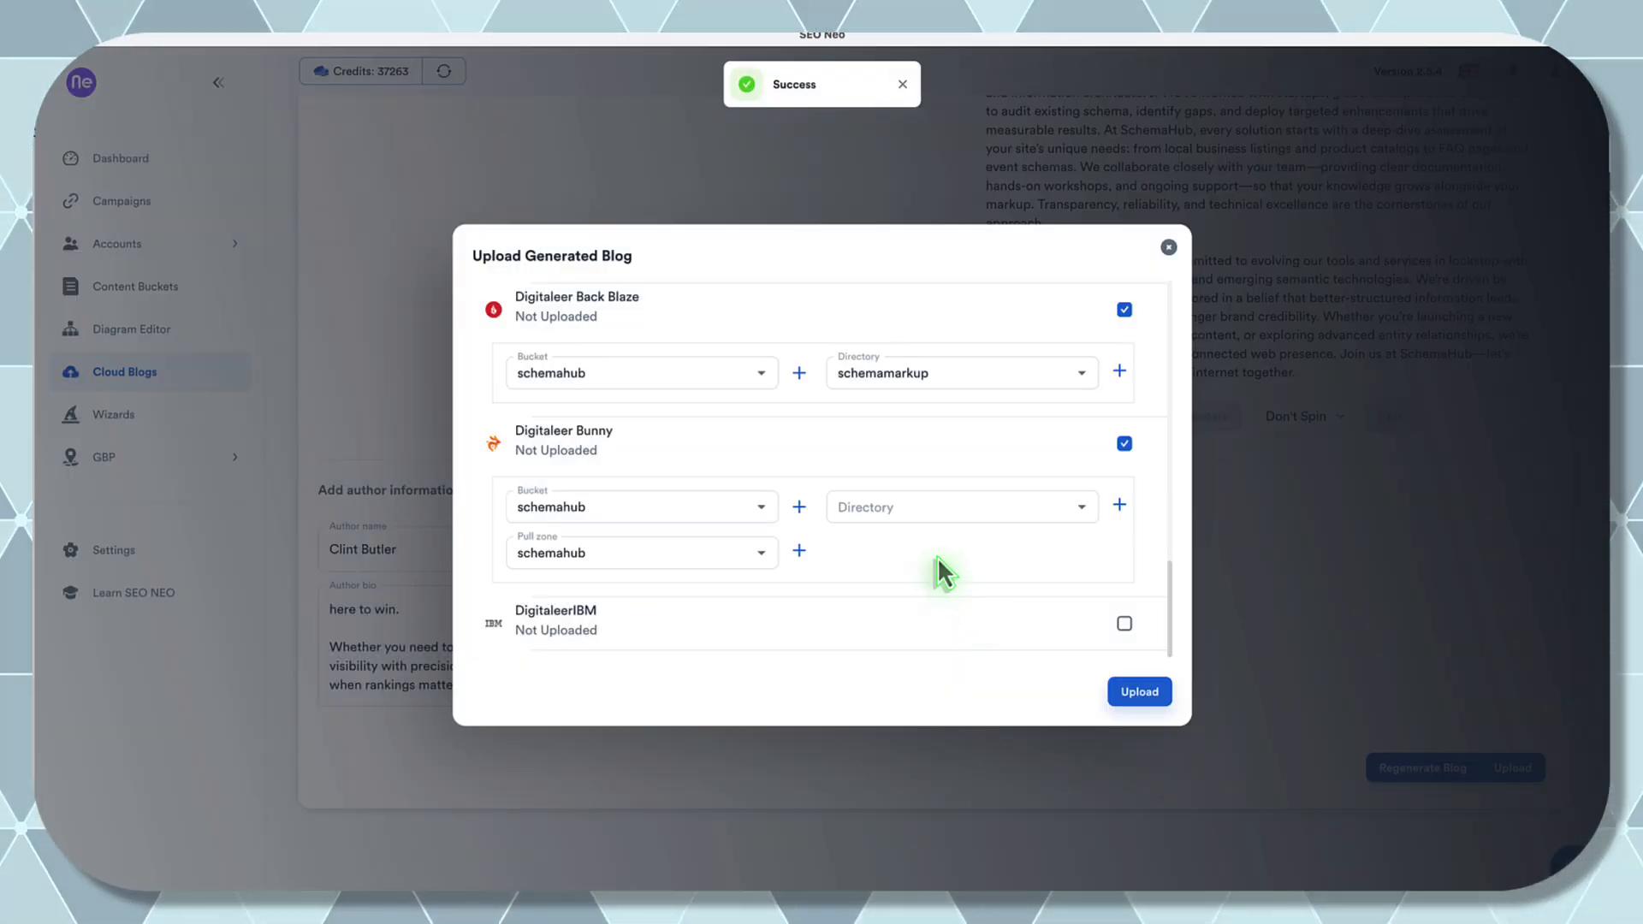
{"action": "left_click", "coordinate": [1120, 506]}
{"action": "left_click", "coordinate": [793, 485]}
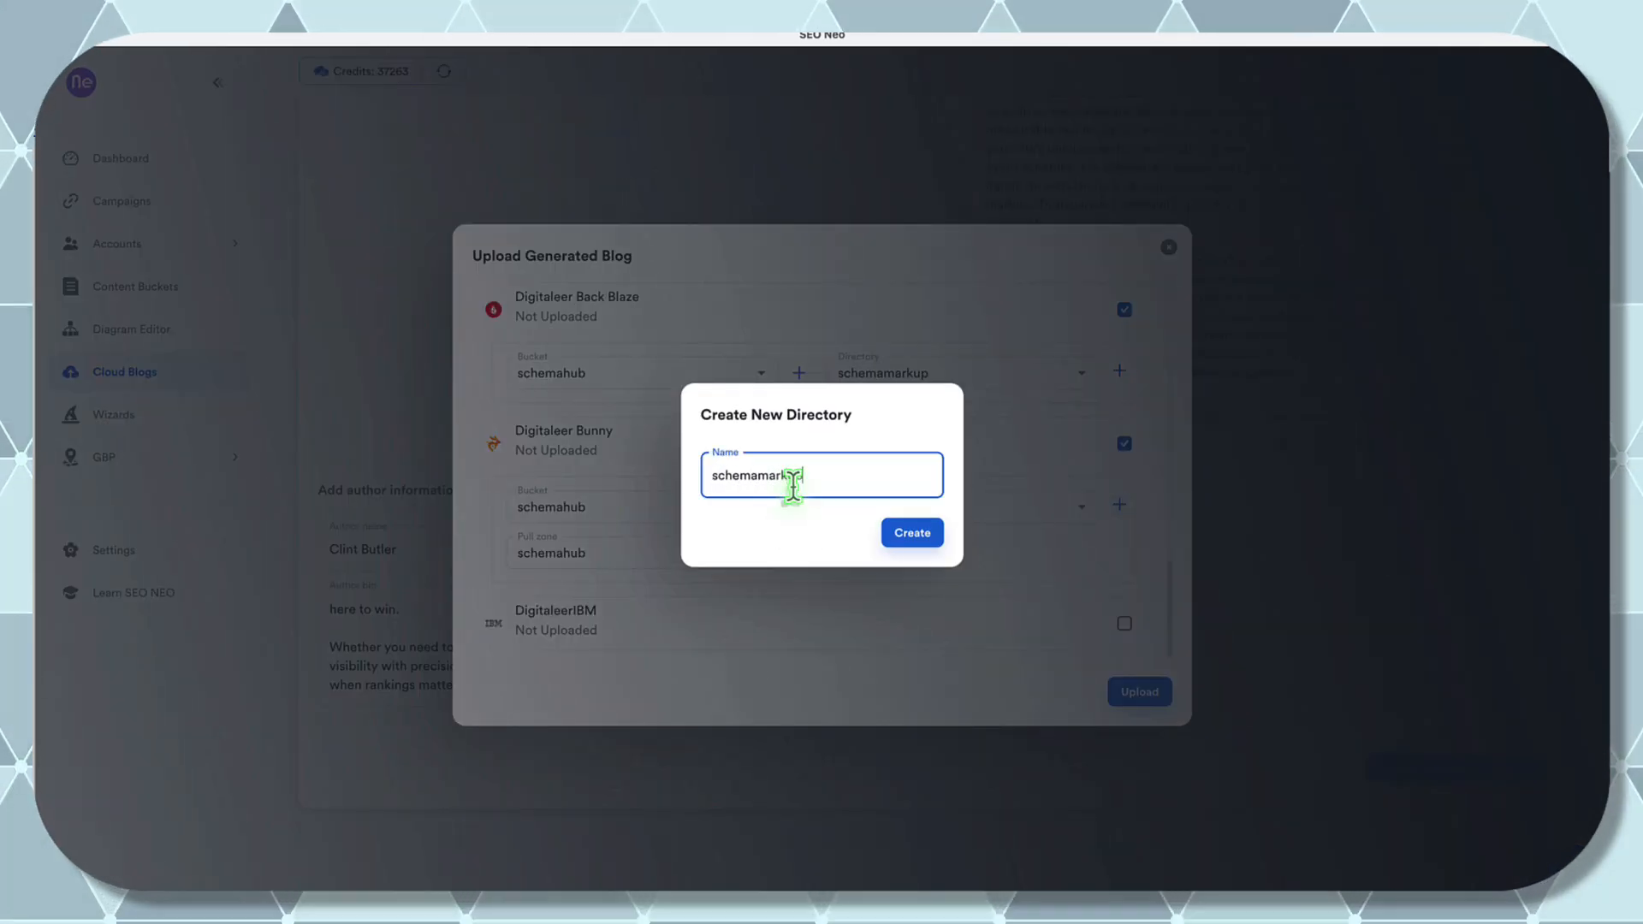
{"action": "left_click", "coordinate": [917, 536]}
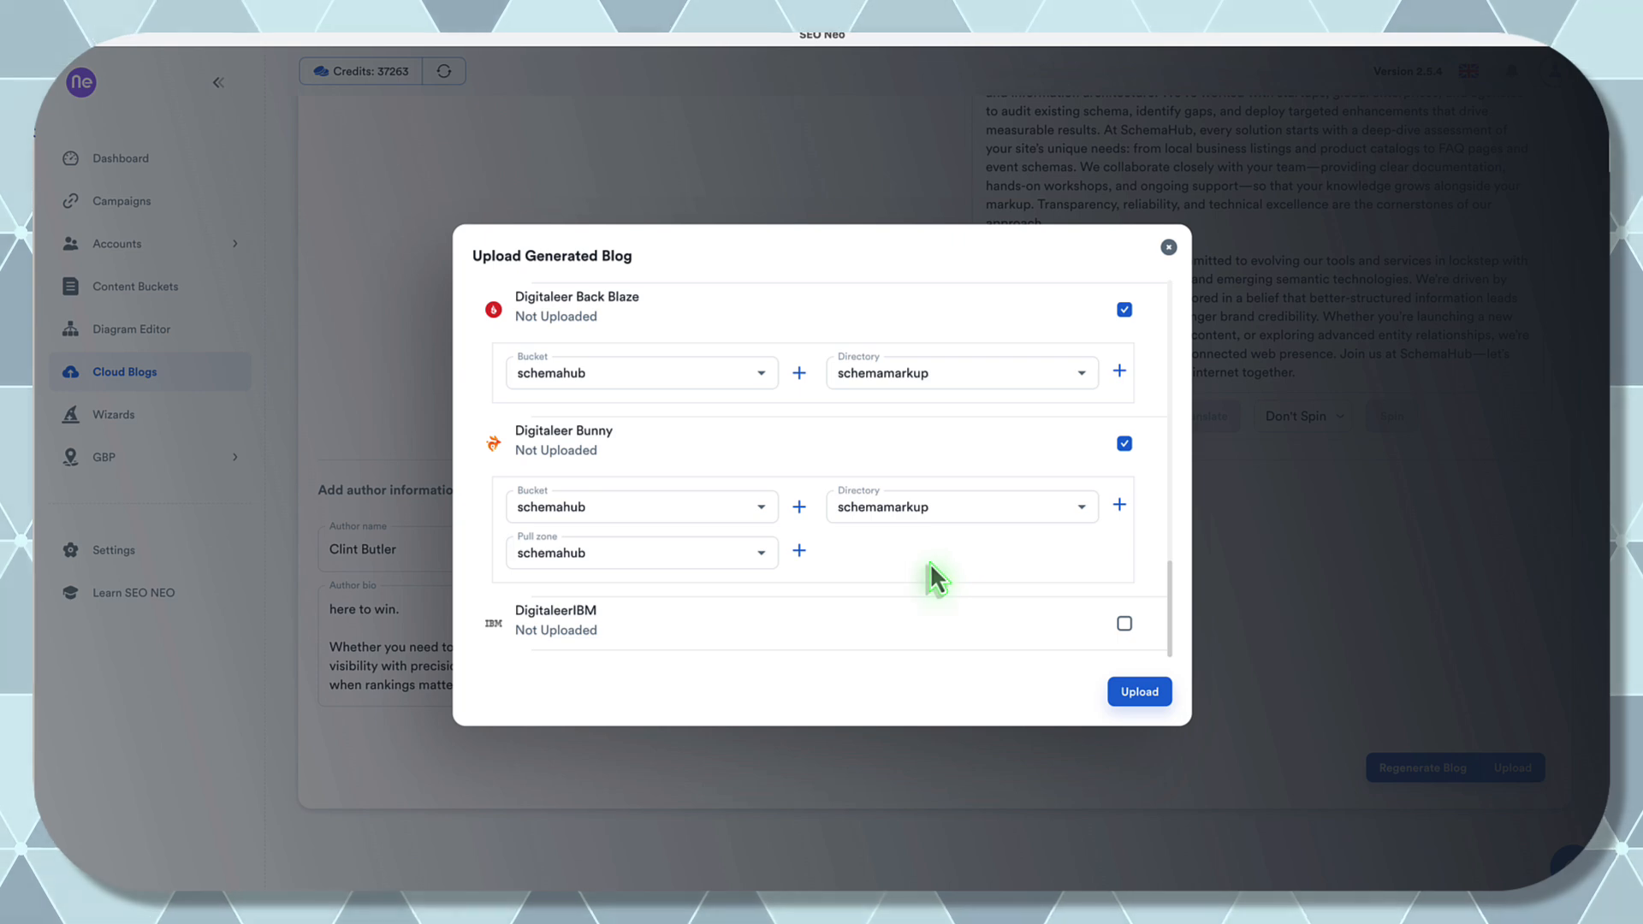
- Enable DigitaleerIBM with the region US Cross Region and create a bucket named "schemahub" for it
{"action": "left_click", "coordinate": [1125, 623]}
{"action": "scroll", "coordinate": [869, 568], "scroll_direction": "down", "scroll_amount": 2}
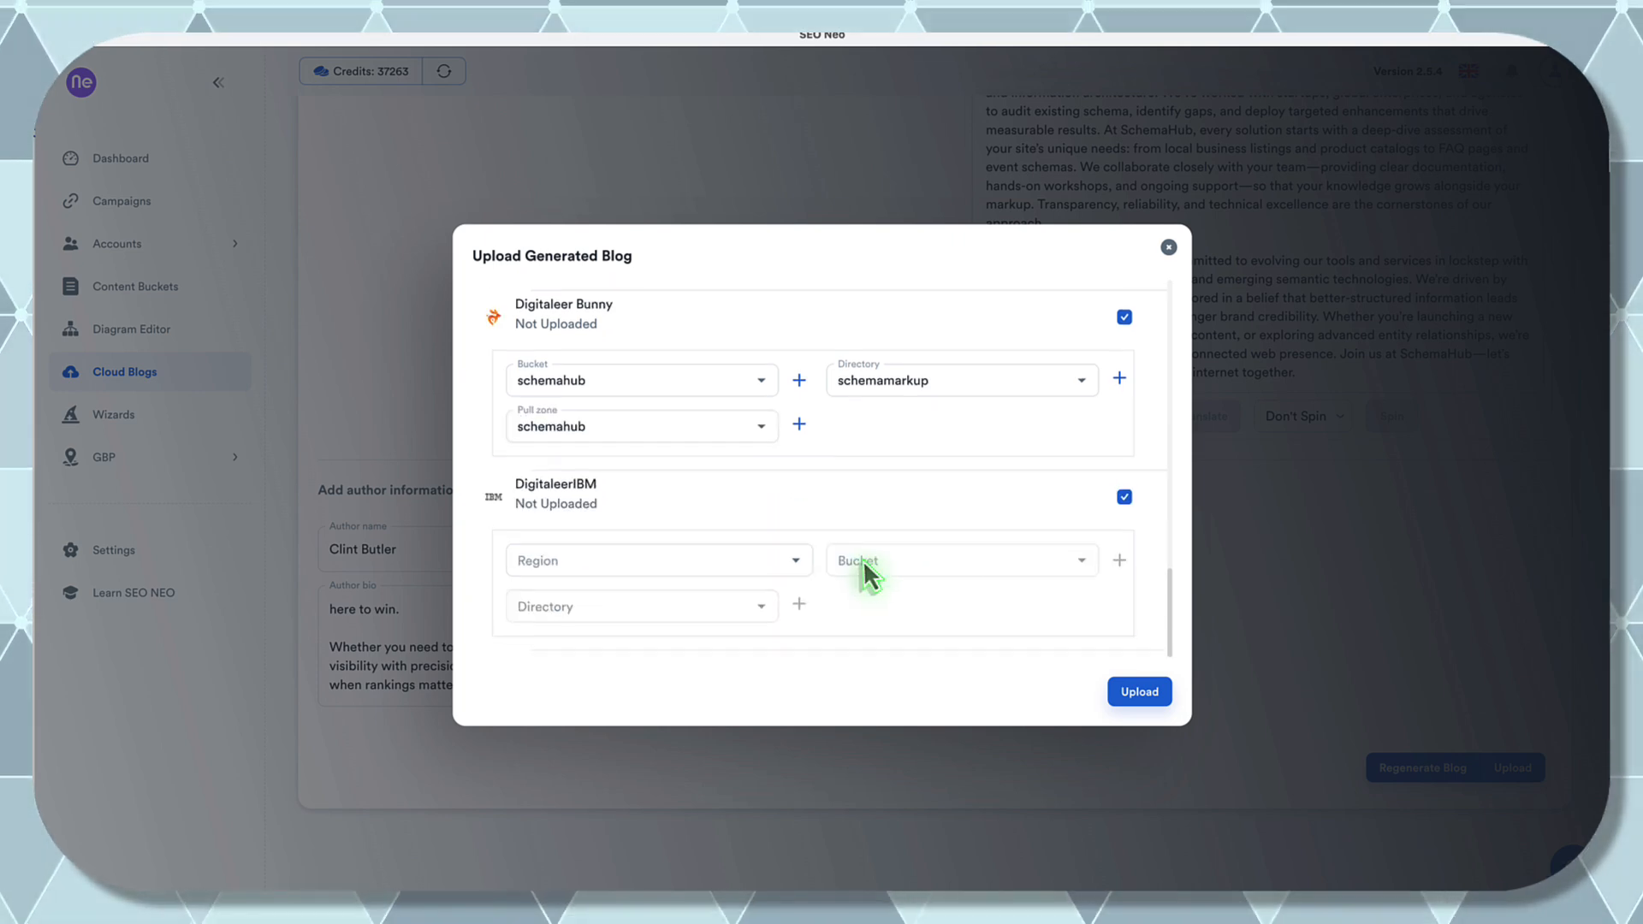
{"action": "left_click", "coordinate": [795, 564]}
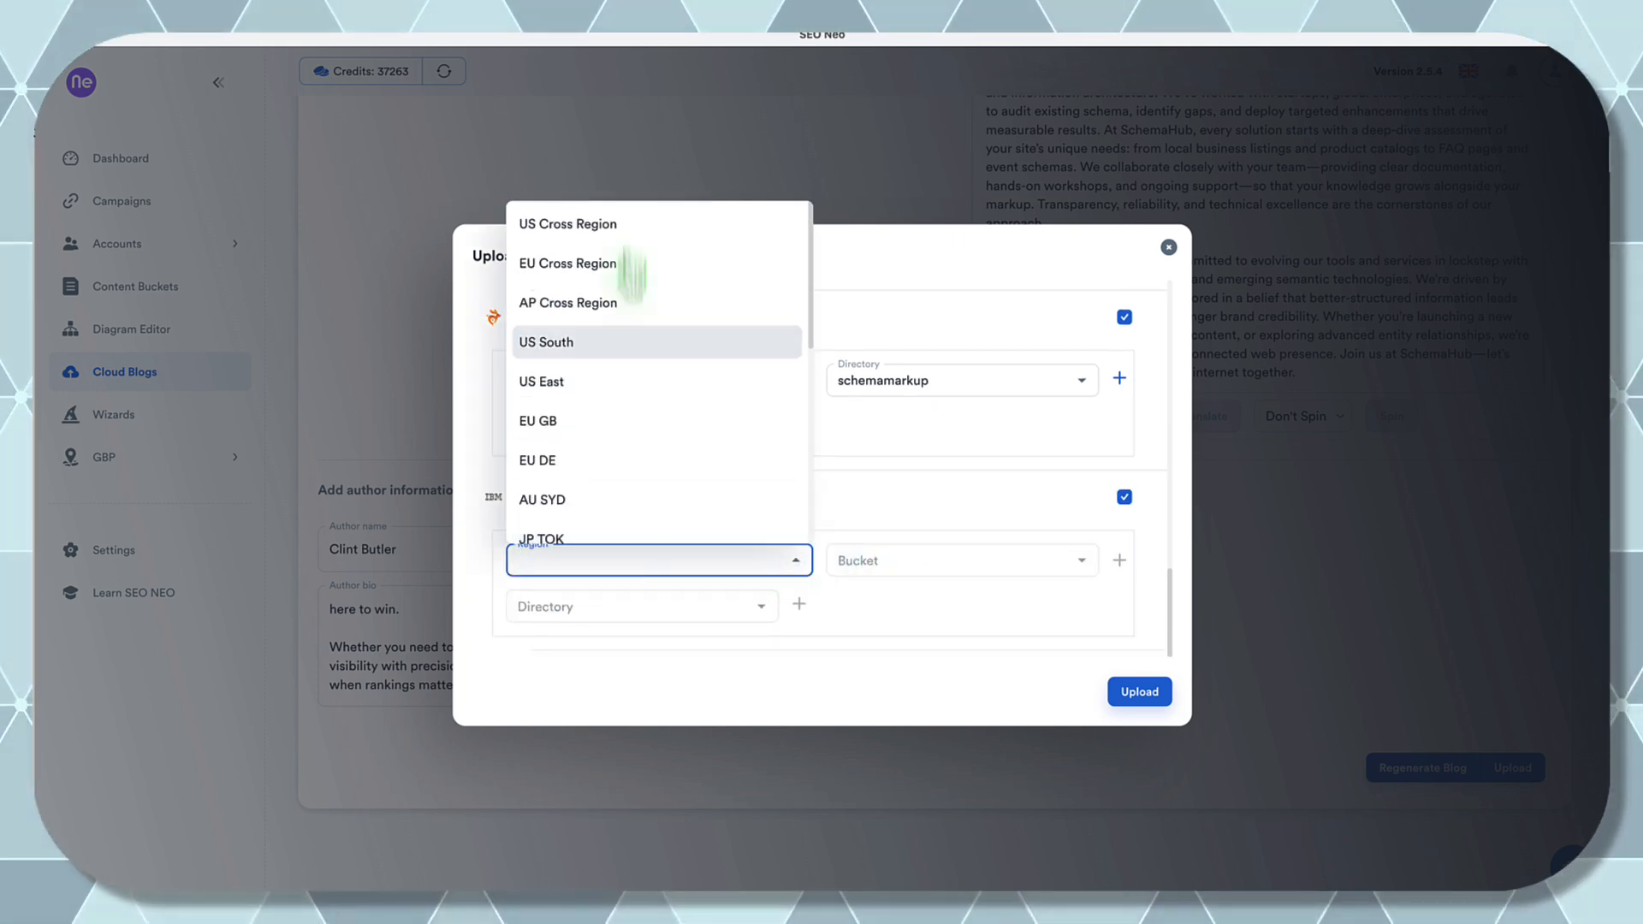
{"action": "left_click", "coordinate": [627, 225]}
{"action": "left_click", "coordinate": [1120, 561]}
{"action": "left_click", "coordinate": [825, 470]}
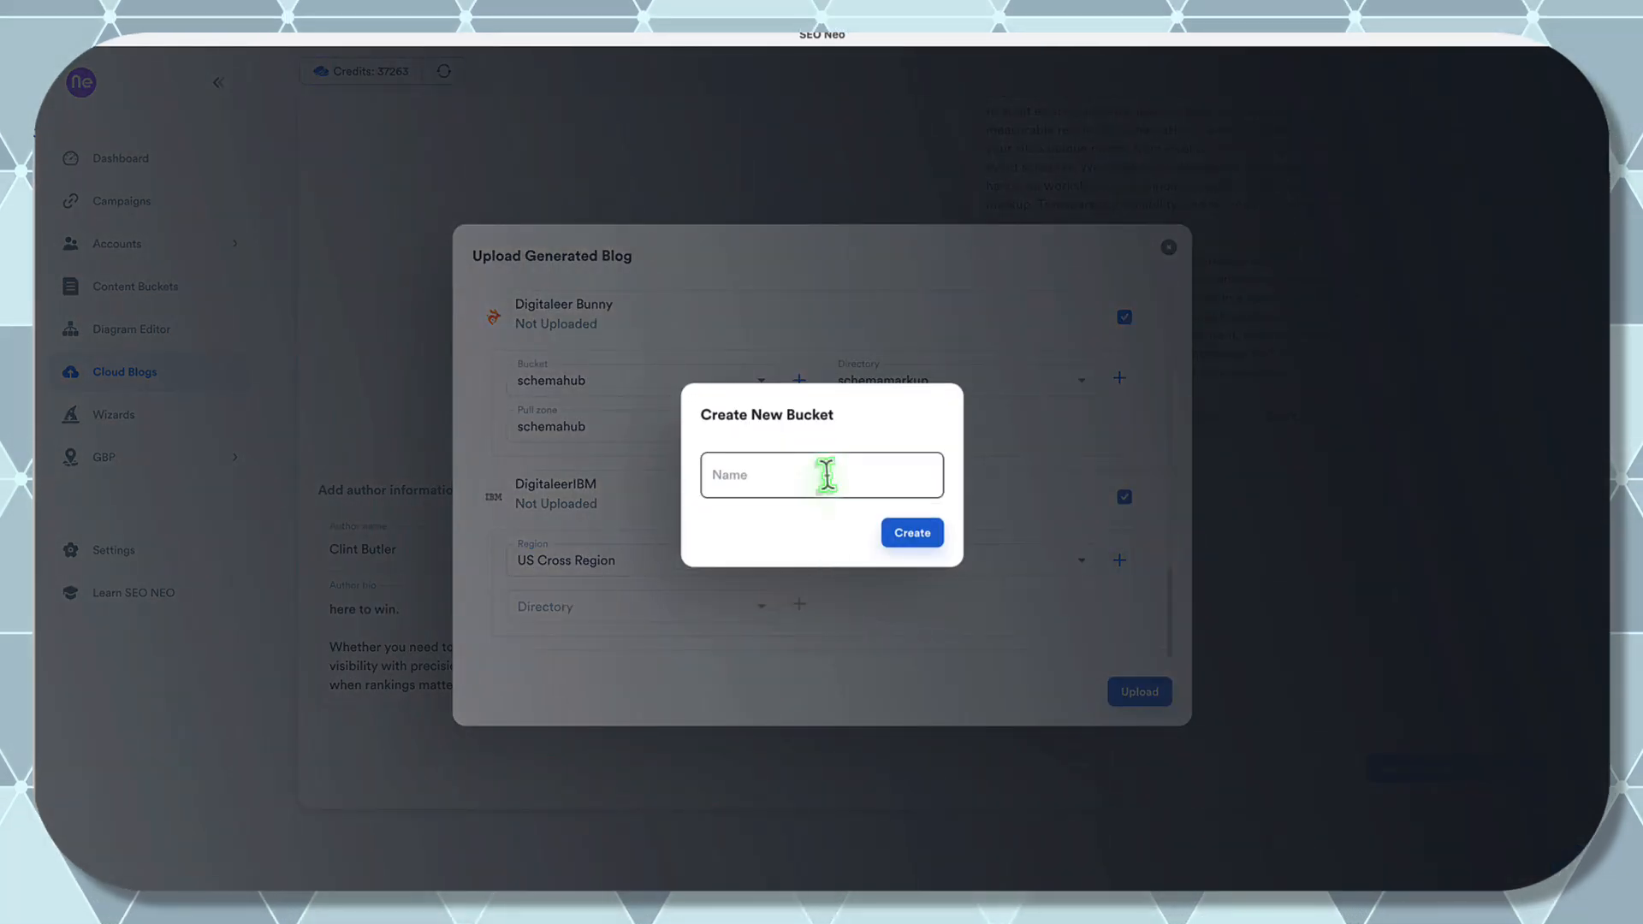
{"action": "type", "text": "schemahub"}
{"action": "left_click", "coordinate": [929, 547]}
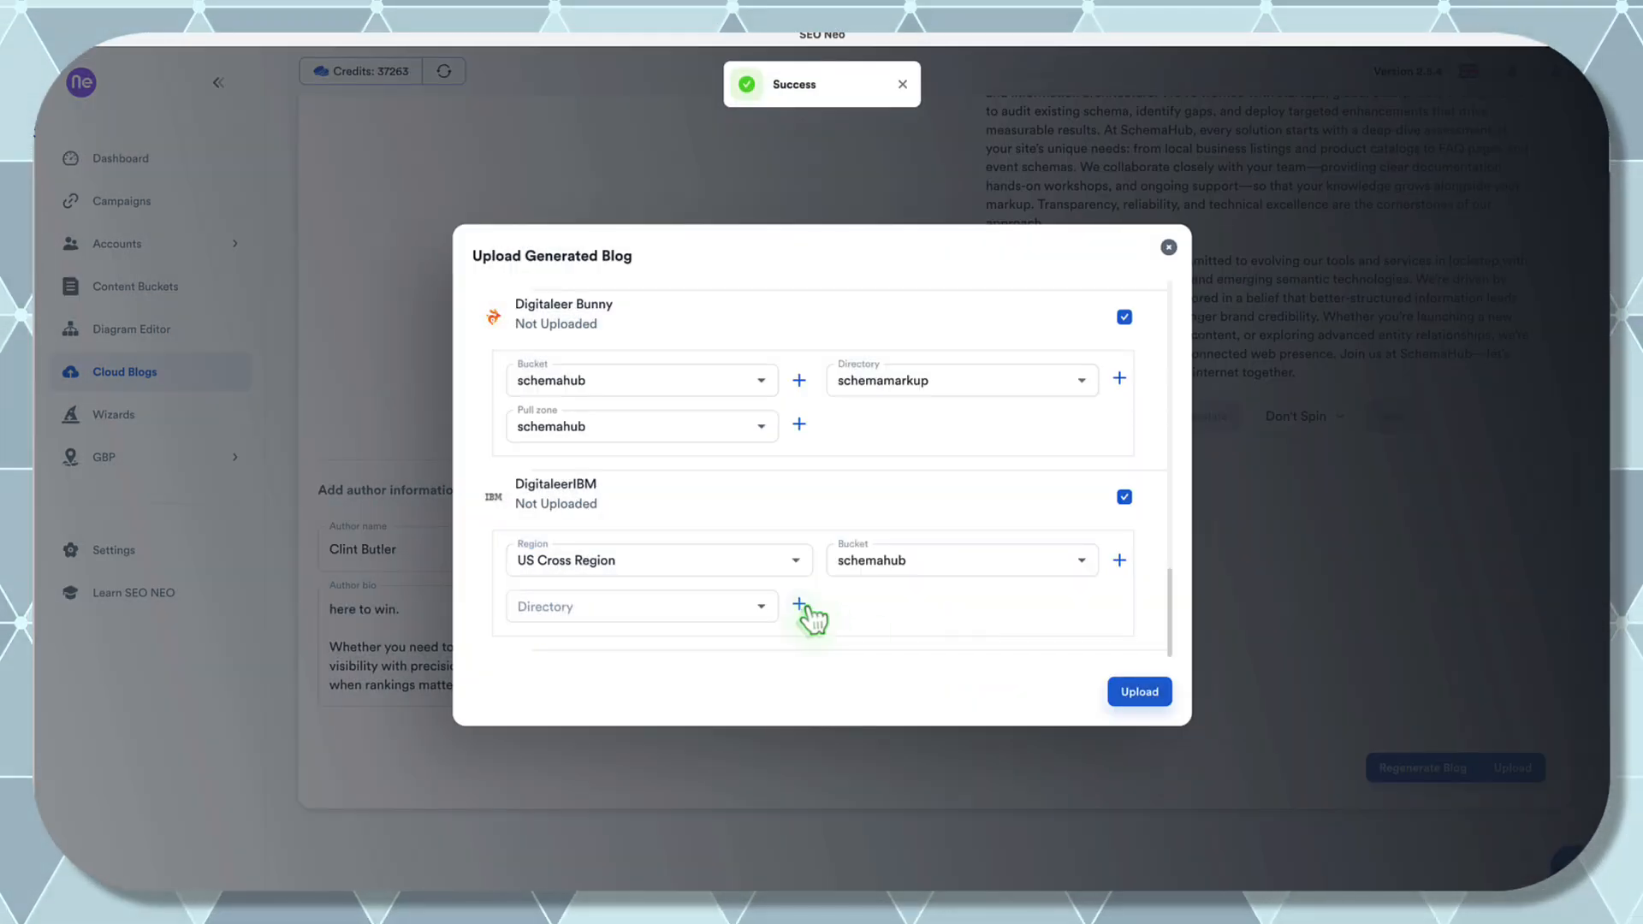
- Create a directory named "schemamarkup" in the DigitaleerIBM bucket
{"action": "left_click", "coordinate": [799, 604]}
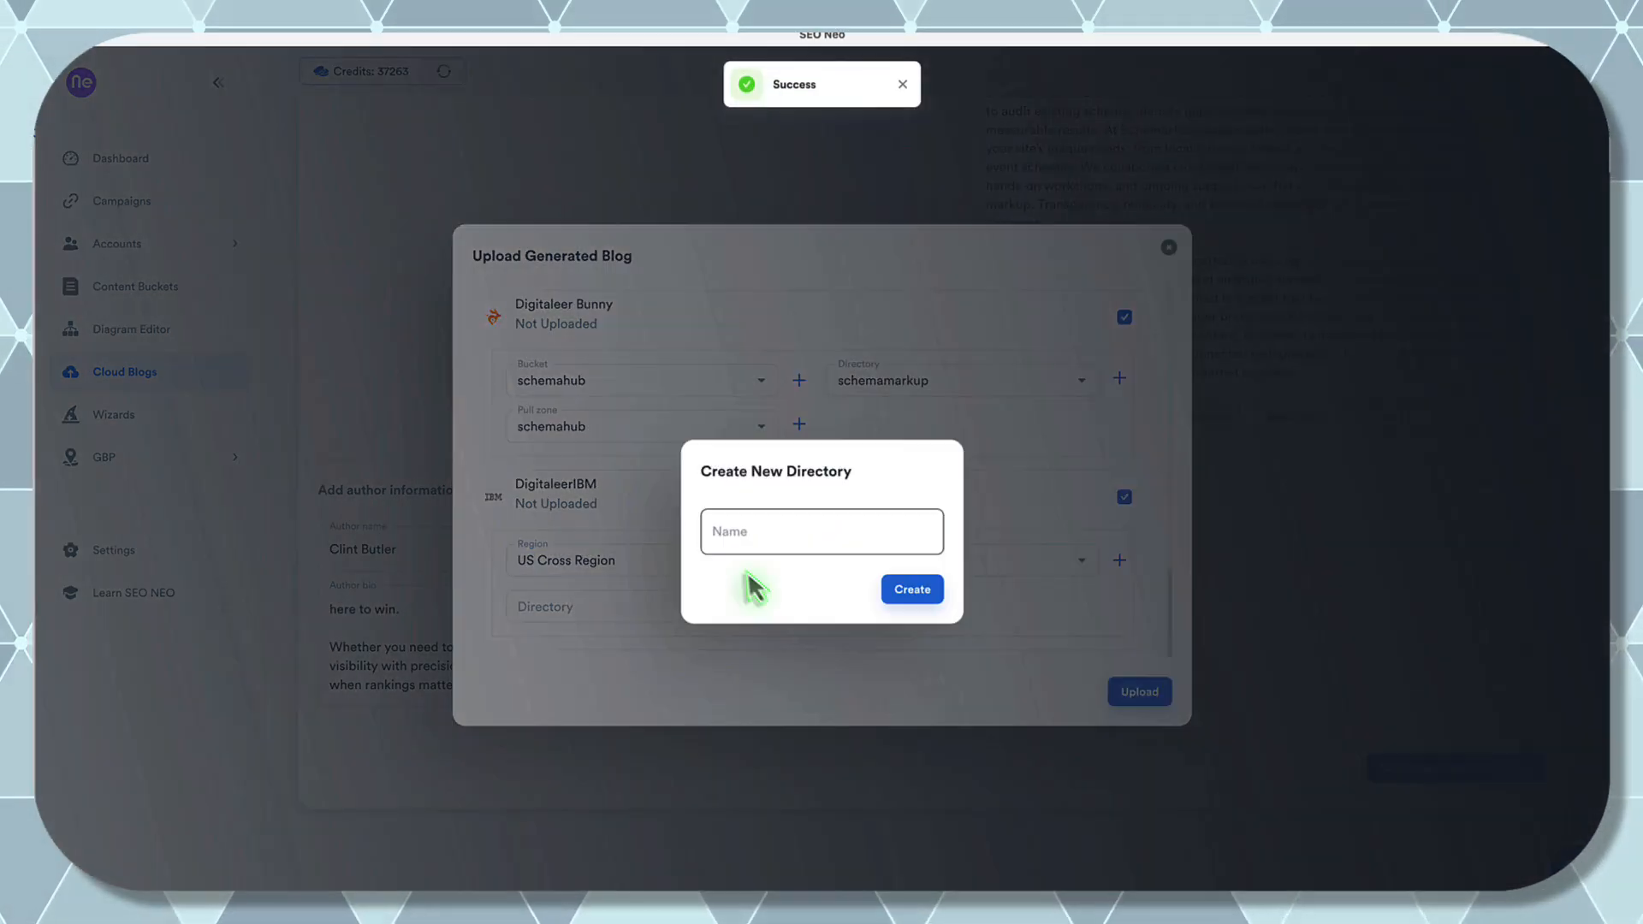
{"action": "left_click", "coordinate": [760, 480]}
{"action": "type", "text": "sc"}
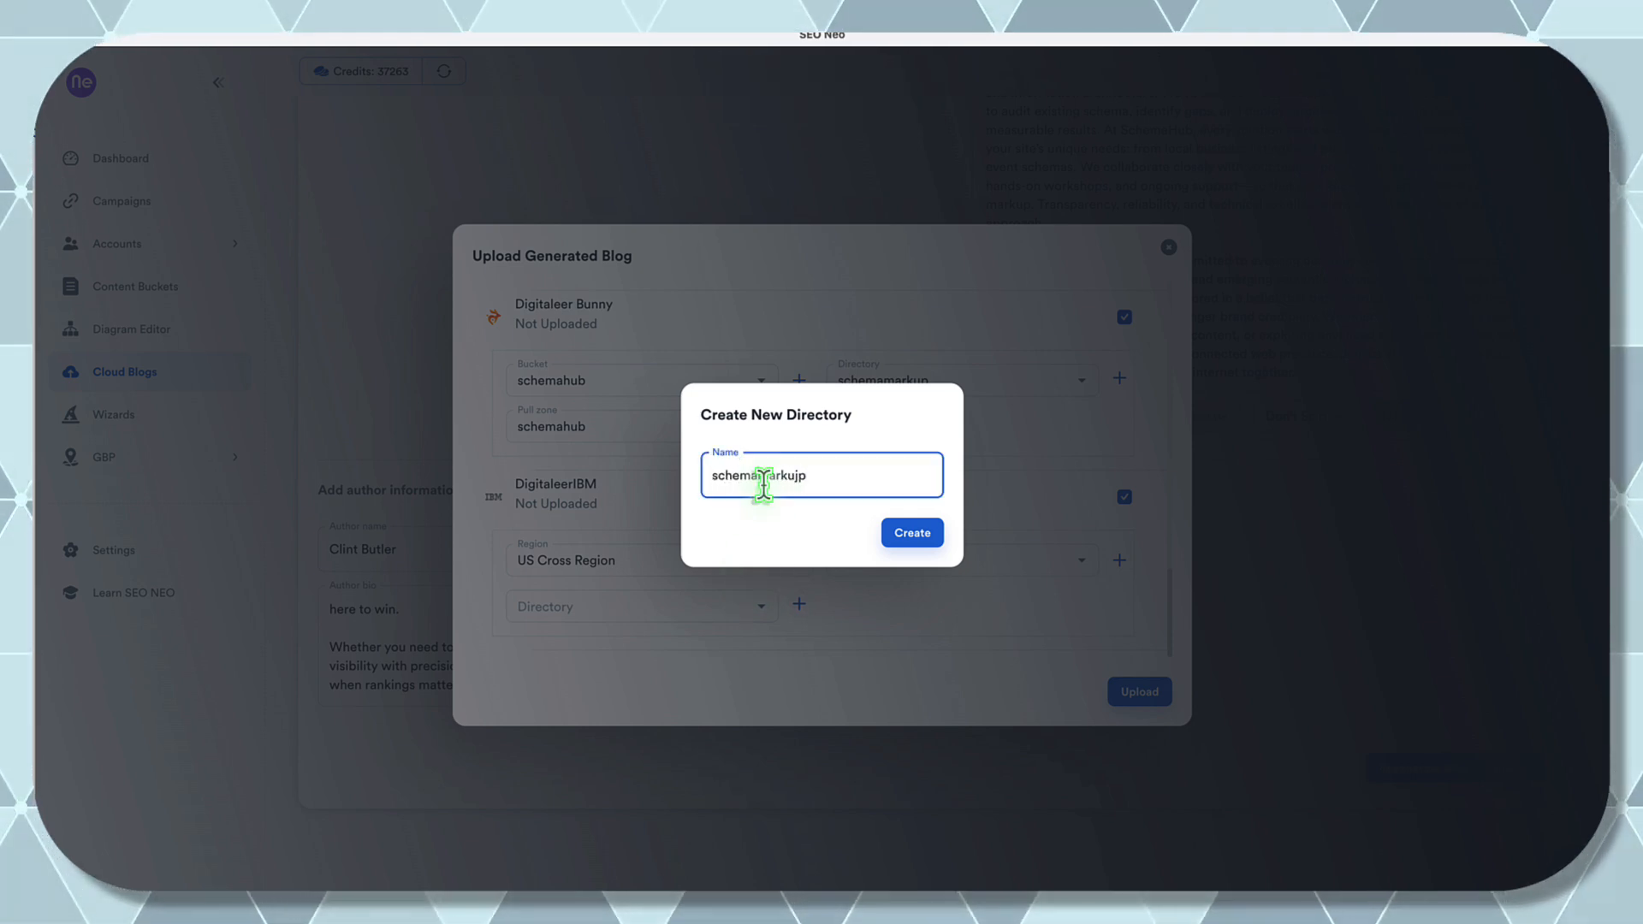
{"action": "type", "text": "hemamarkup"}
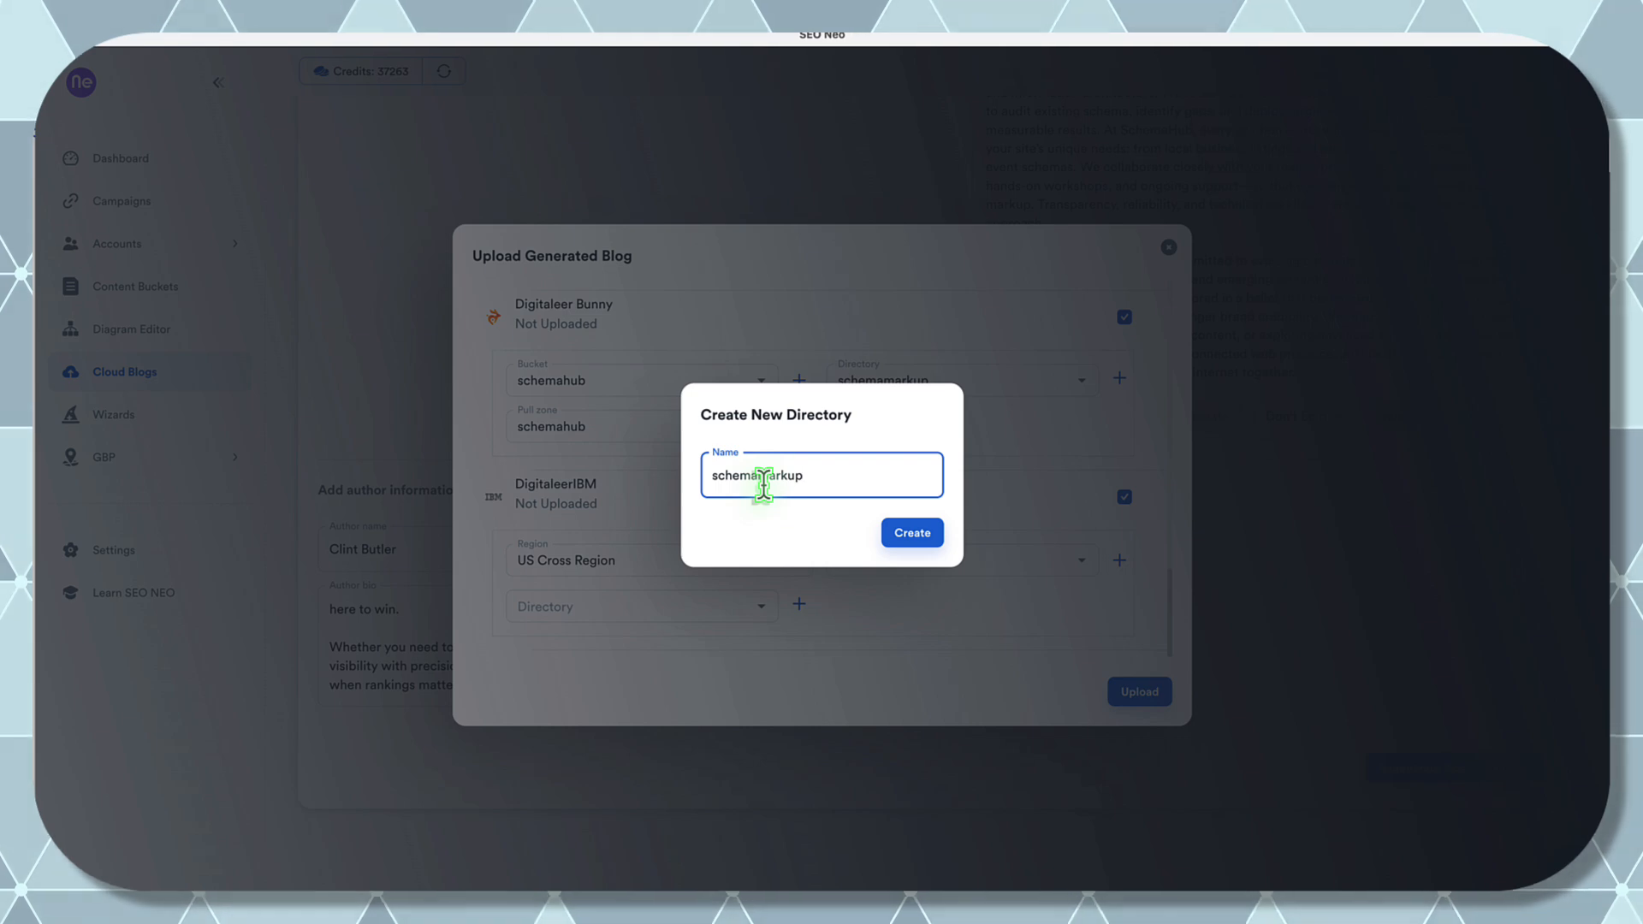
{"action": "left_click", "coordinate": [933, 541]}
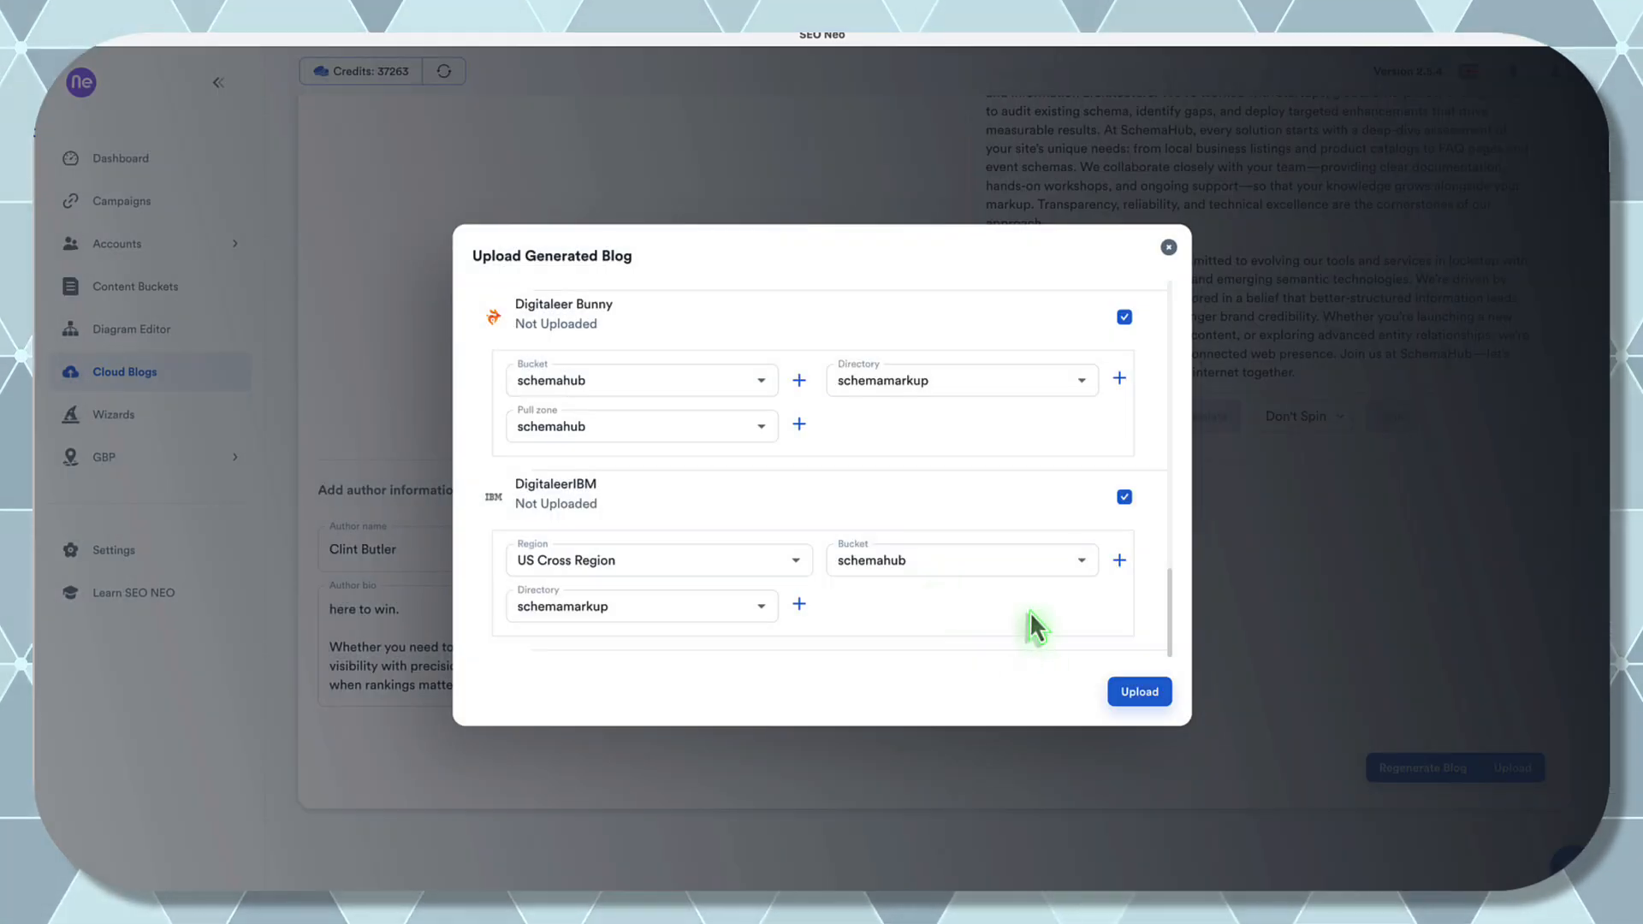
- Upload the generated blog to all enabled cloud storage providers and check each provider's upload status
{"action": "scroll", "coordinate": [1085, 557], "scroll_direction": "up", "scroll_amount": 5}
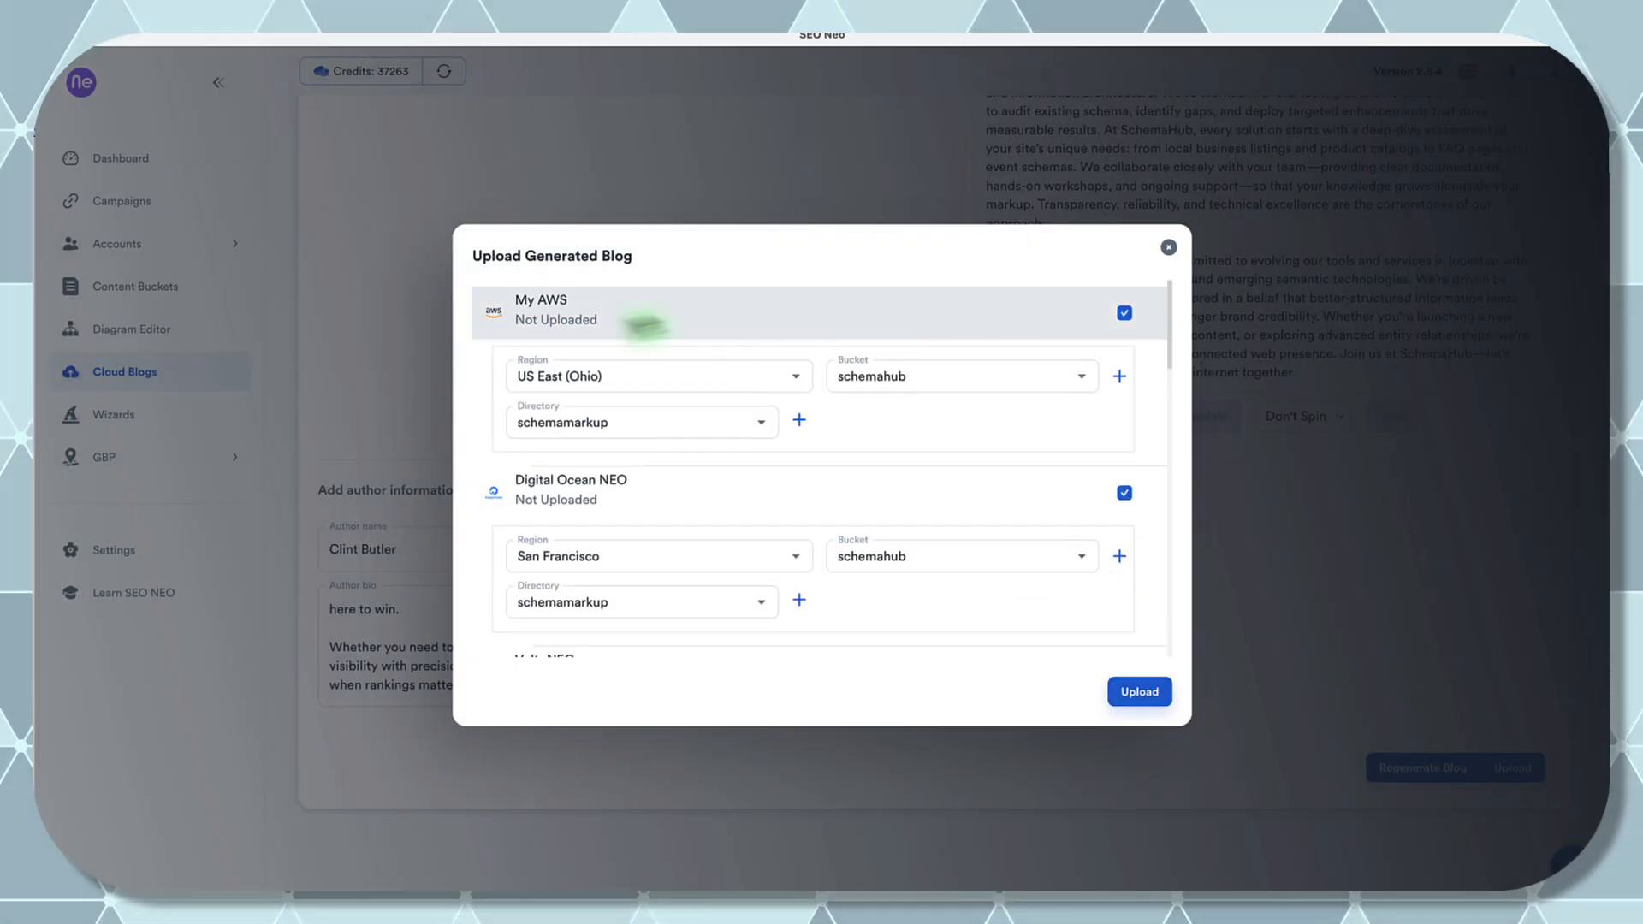
{"action": "left_click", "coordinate": [1147, 693]}
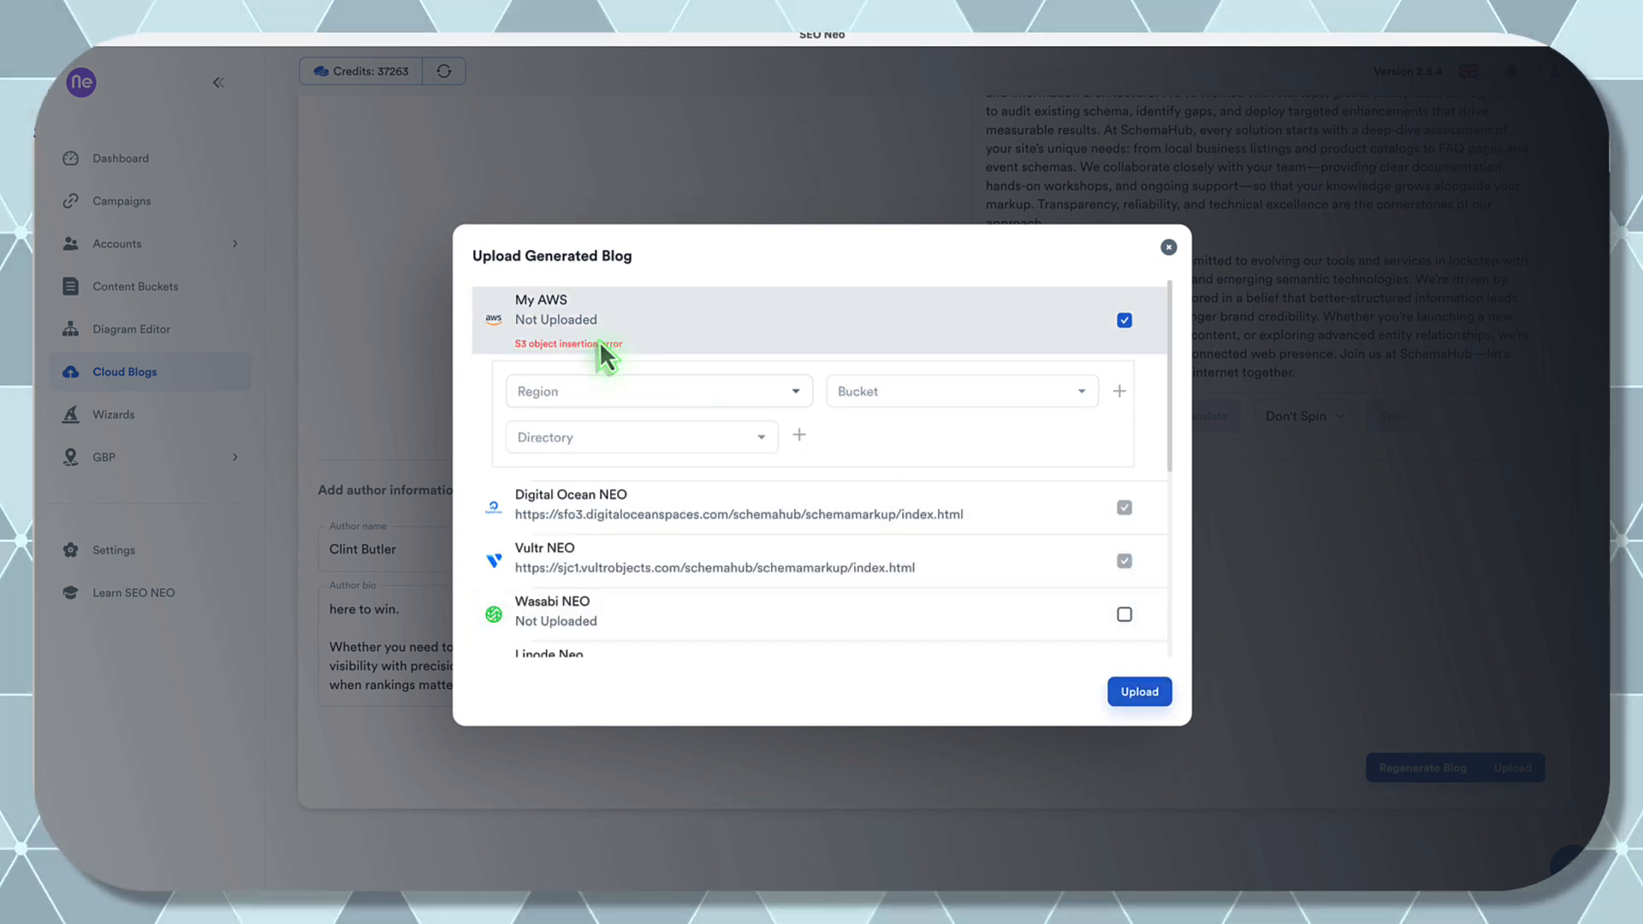
{"action": "scroll", "coordinate": [799, 498], "scroll_direction": "down", "scroll_amount": 5}
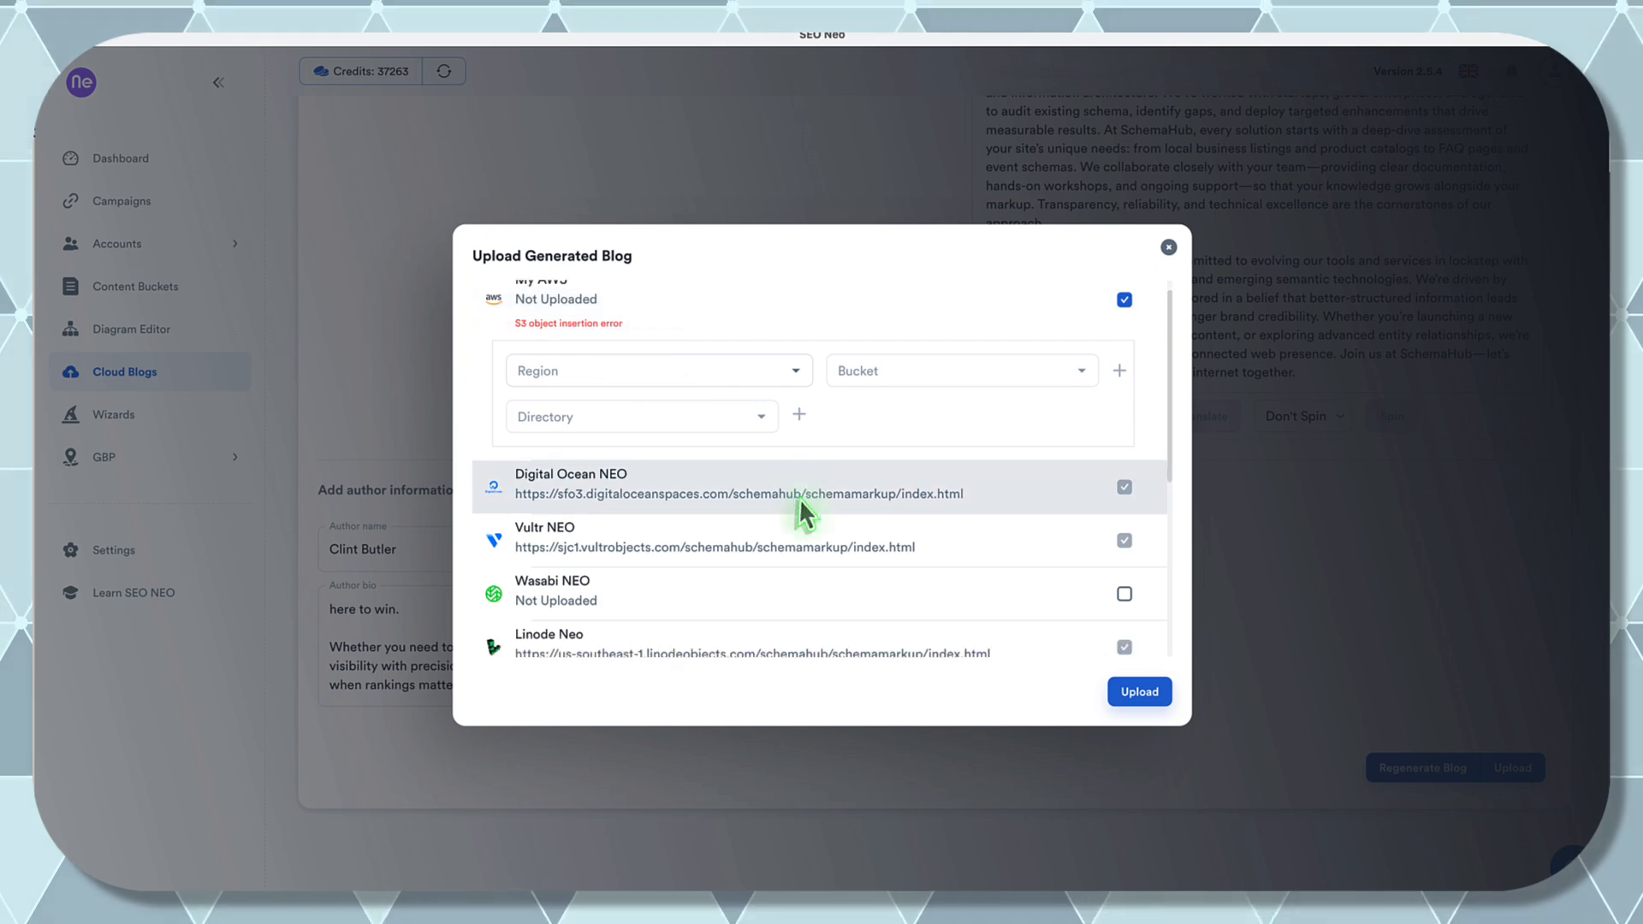
- Close the blog upload dialog and relaunch SEO Neo from the Applications folder
{"action": "scroll", "coordinate": [800, 496], "scroll_direction": "up", "scroll_amount": 5}
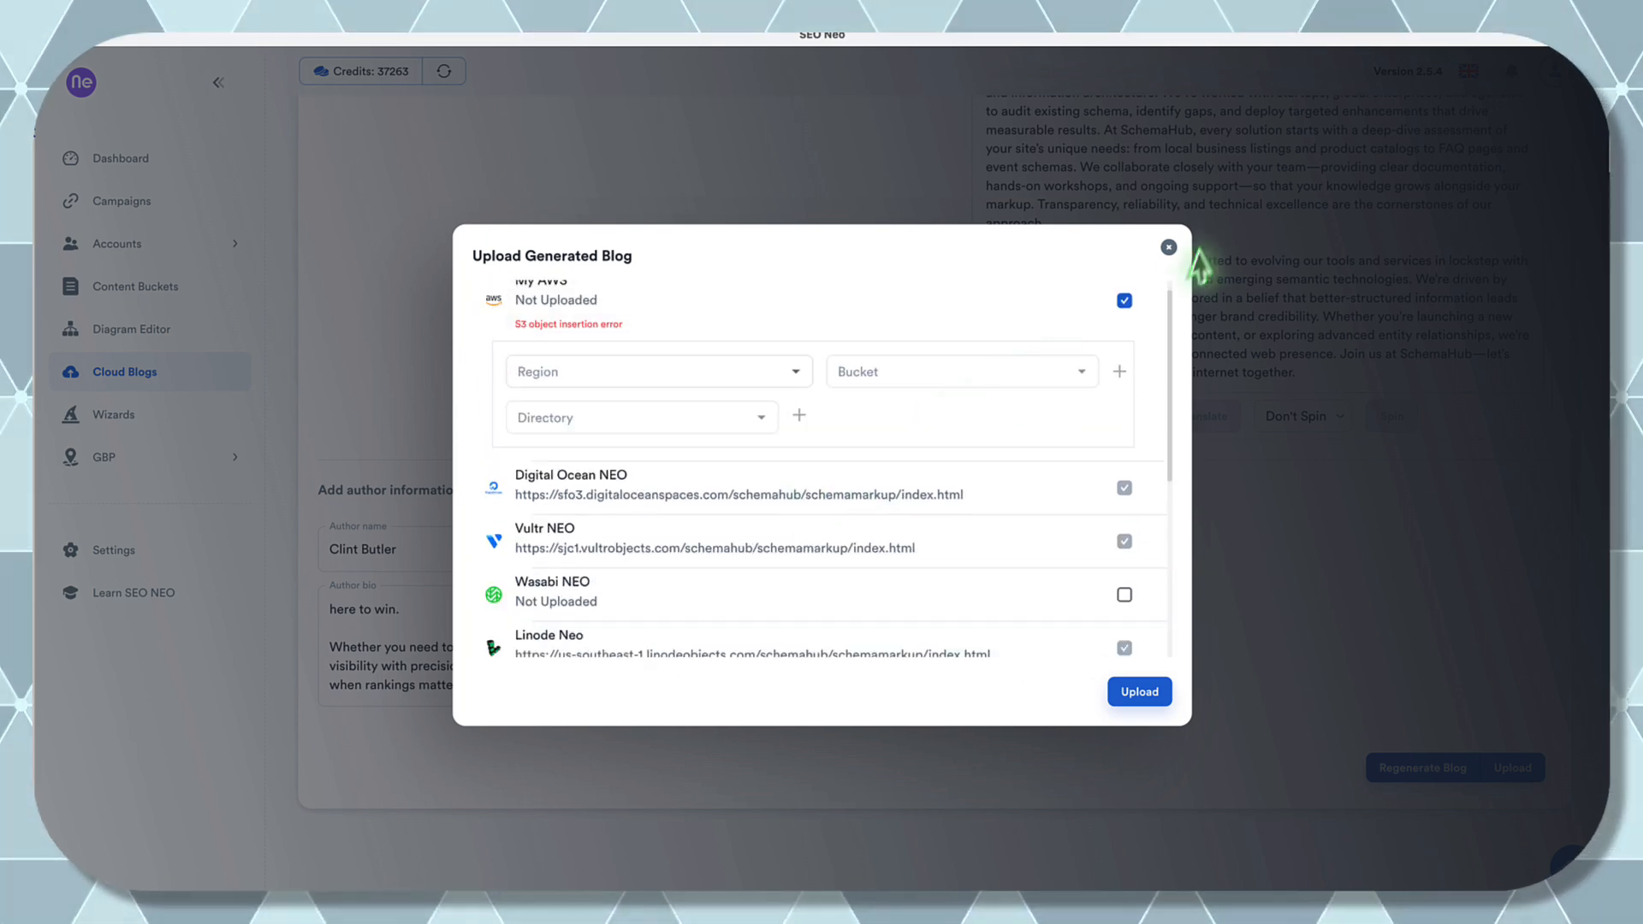
{"action": "left_click", "coordinate": [1170, 247]}
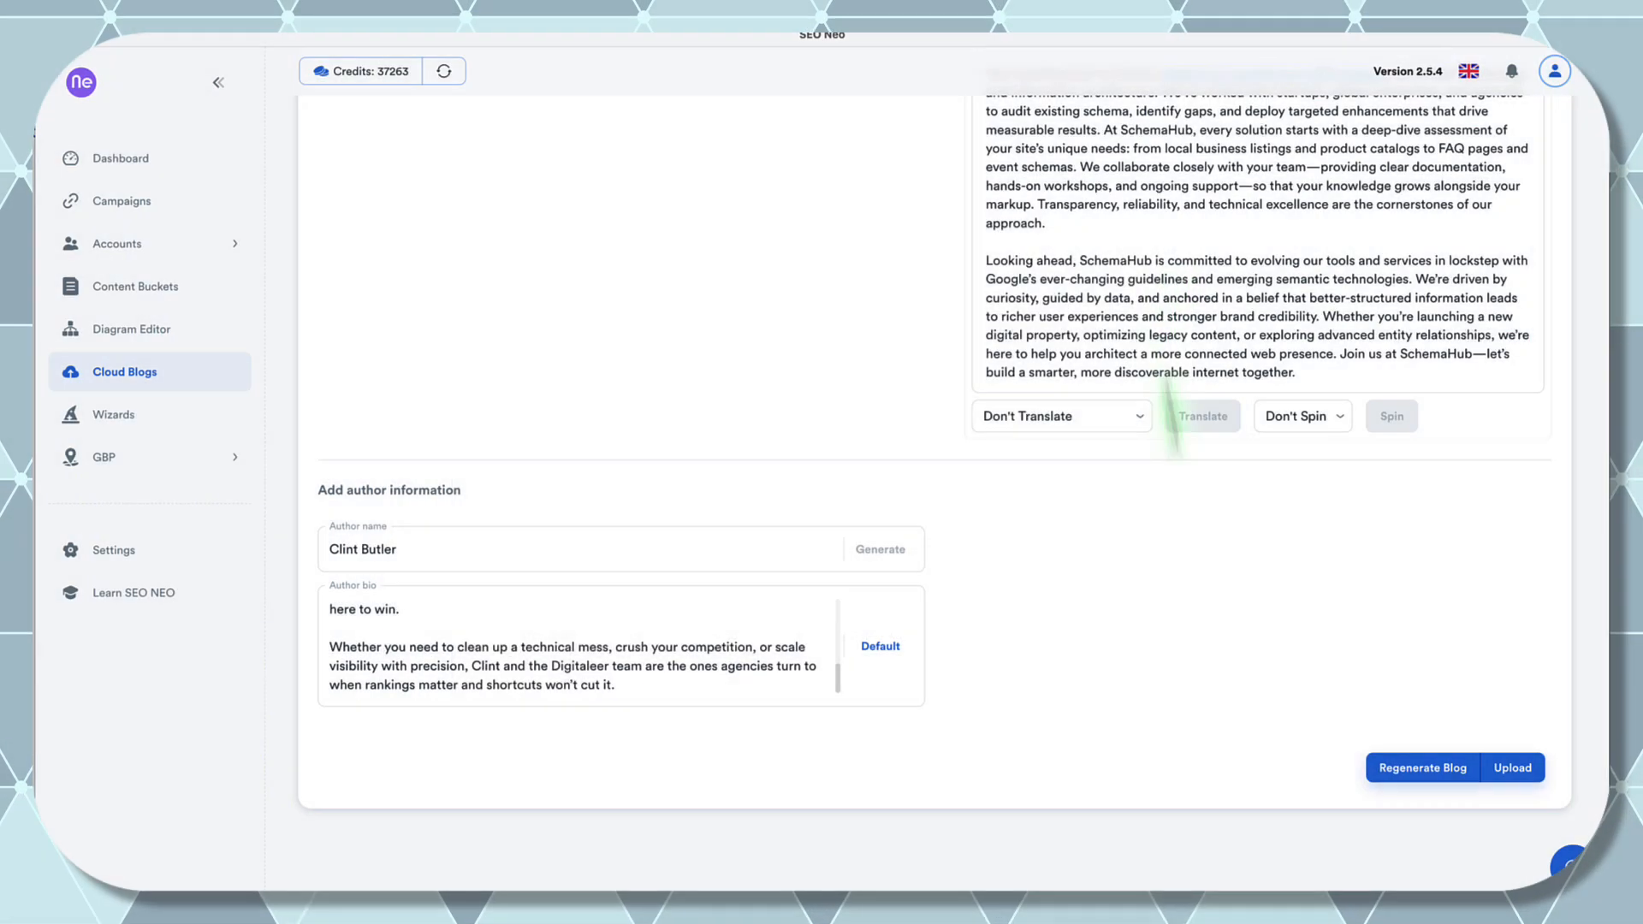
{"action": "scroll", "coordinate": [1230, 588], "scroll_direction": "up", "scroll_amount": 6}
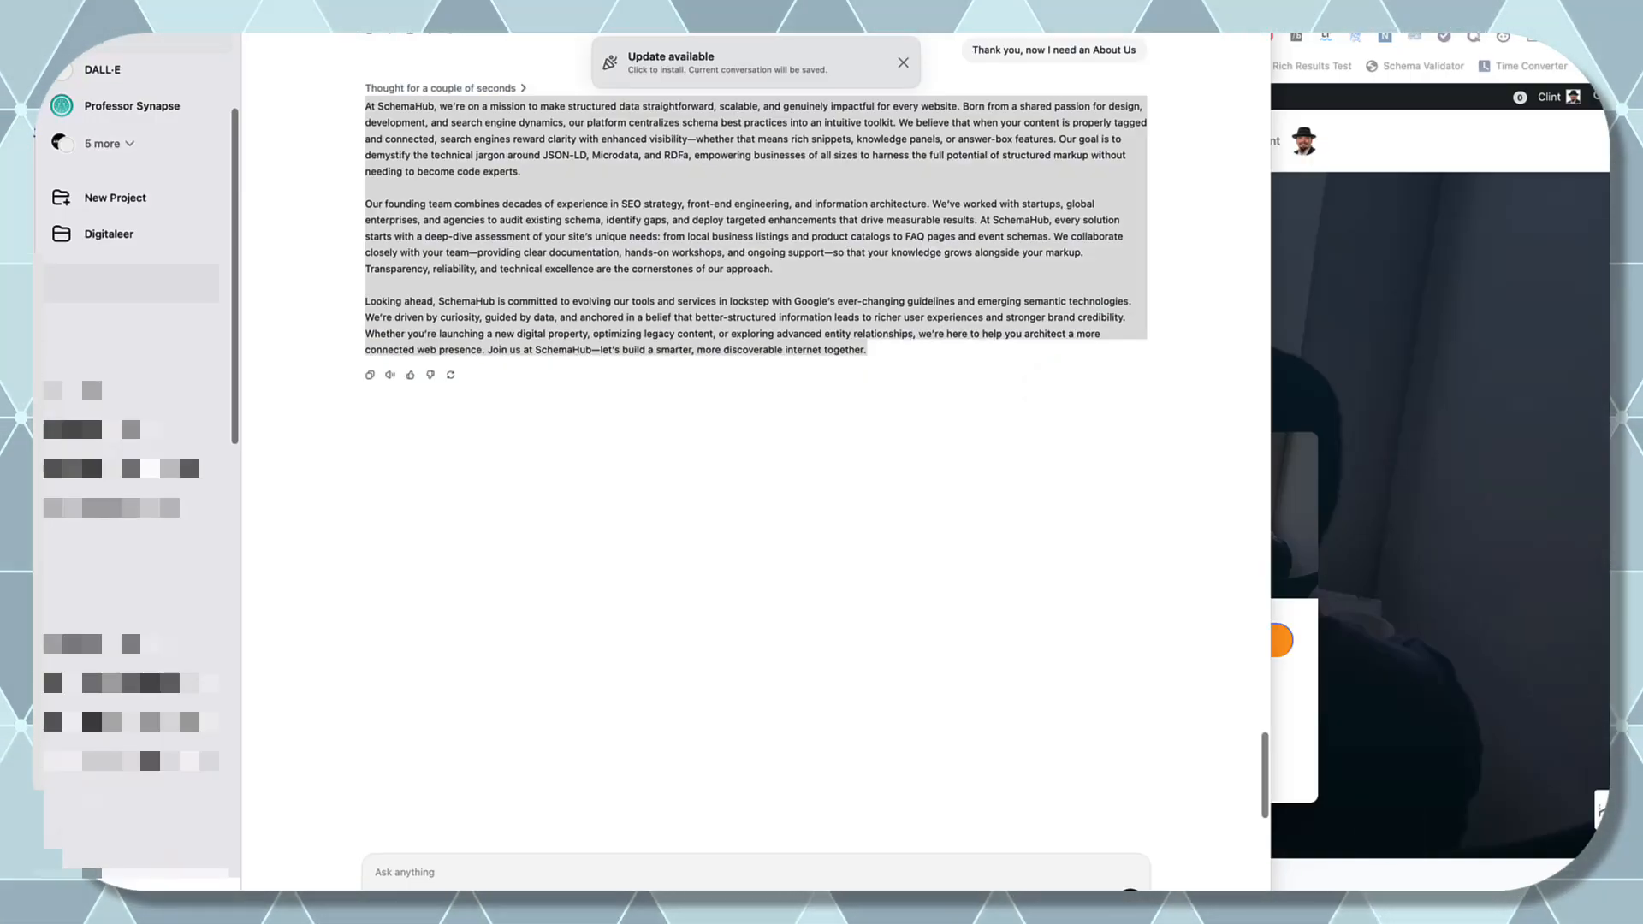
{"action": "left_click", "coordinate": [1232, 909]}
{"action": "scroll", "coordinate": [1327, 770], "scroll_direction": "down", "scroll_amount": 6}
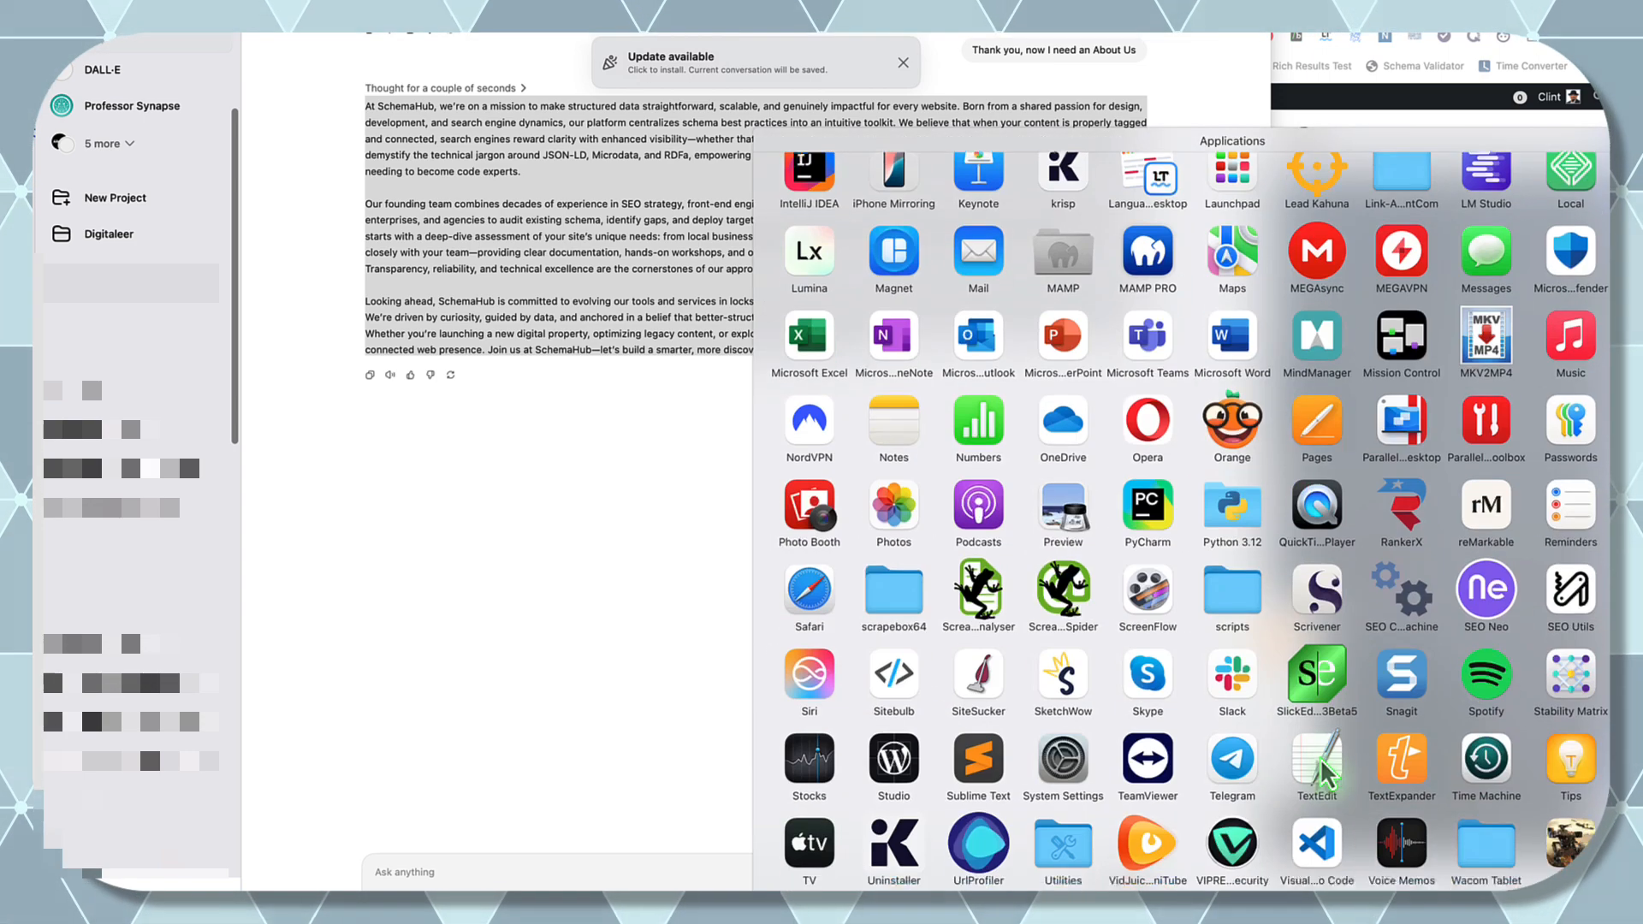
{"action": "left_click", "coordinate": [1500, 595]}
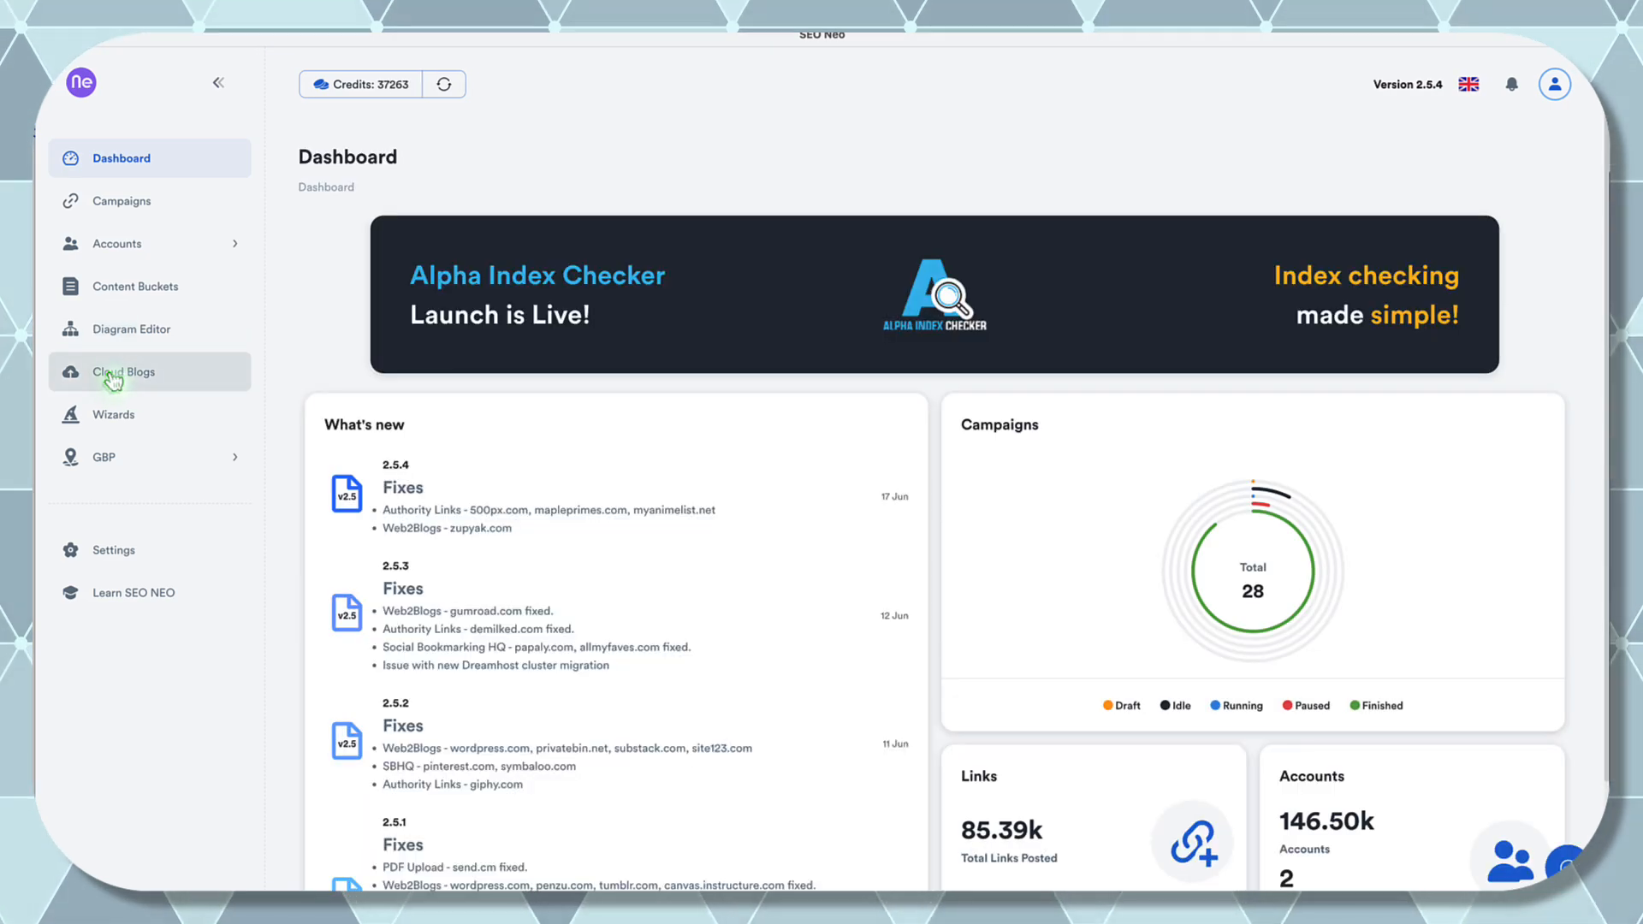
- Open the SchemaHub cloud blog from the Schema folder for editing and bring up its upload options
{"action": "left_click", "coordinate": [112, 380]}
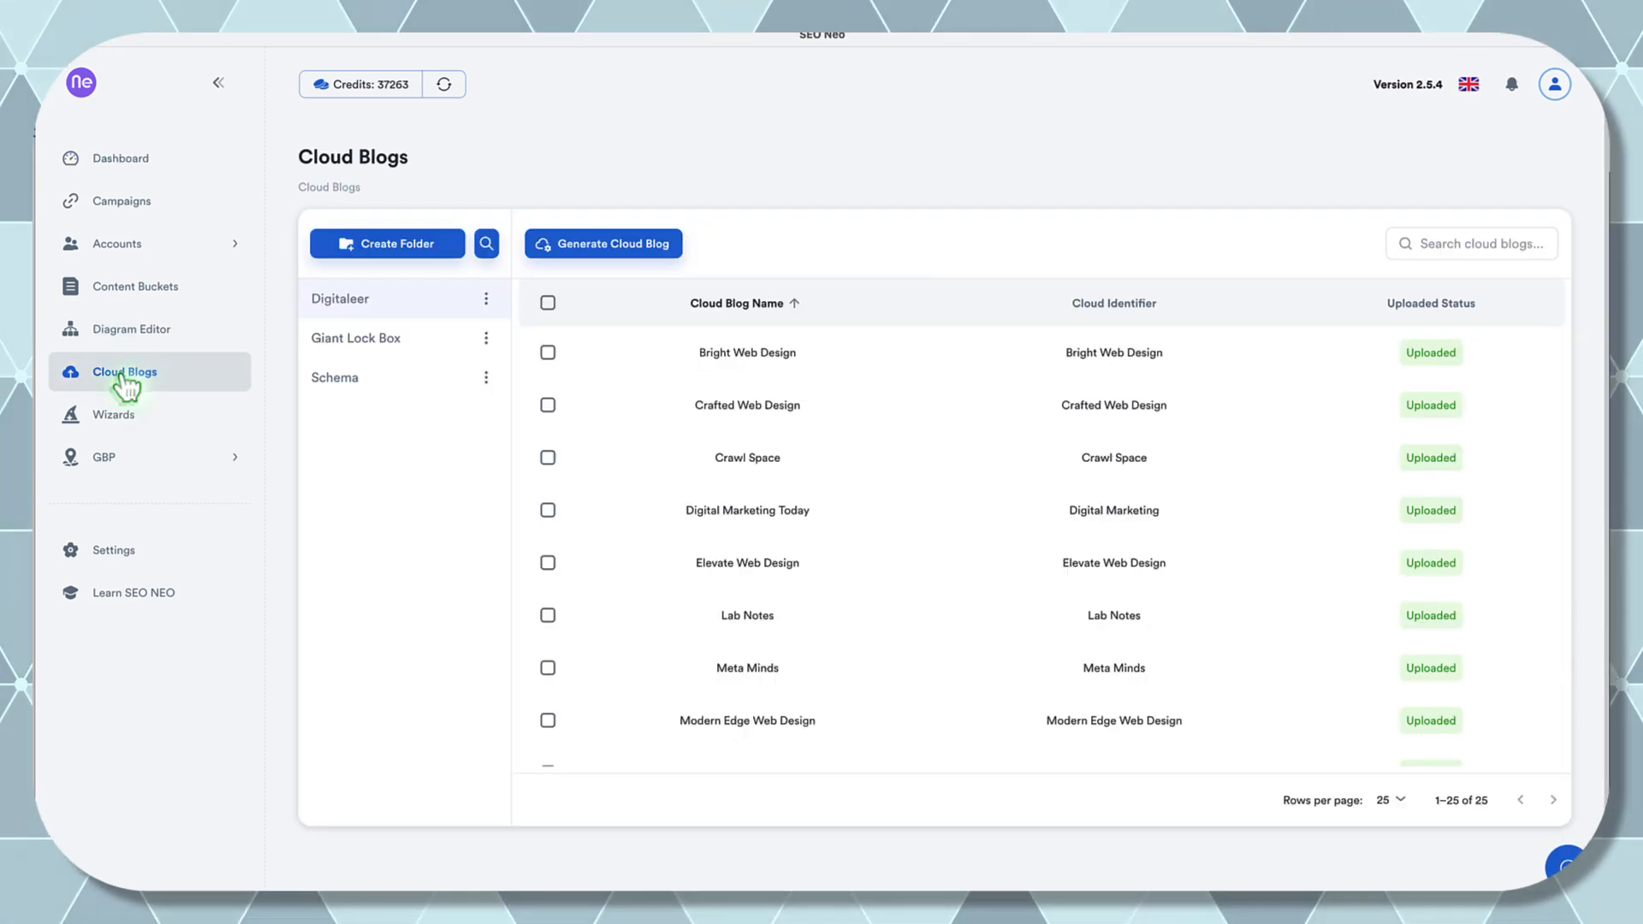
{"action": "left_click", "coordinate": [354, 396]}
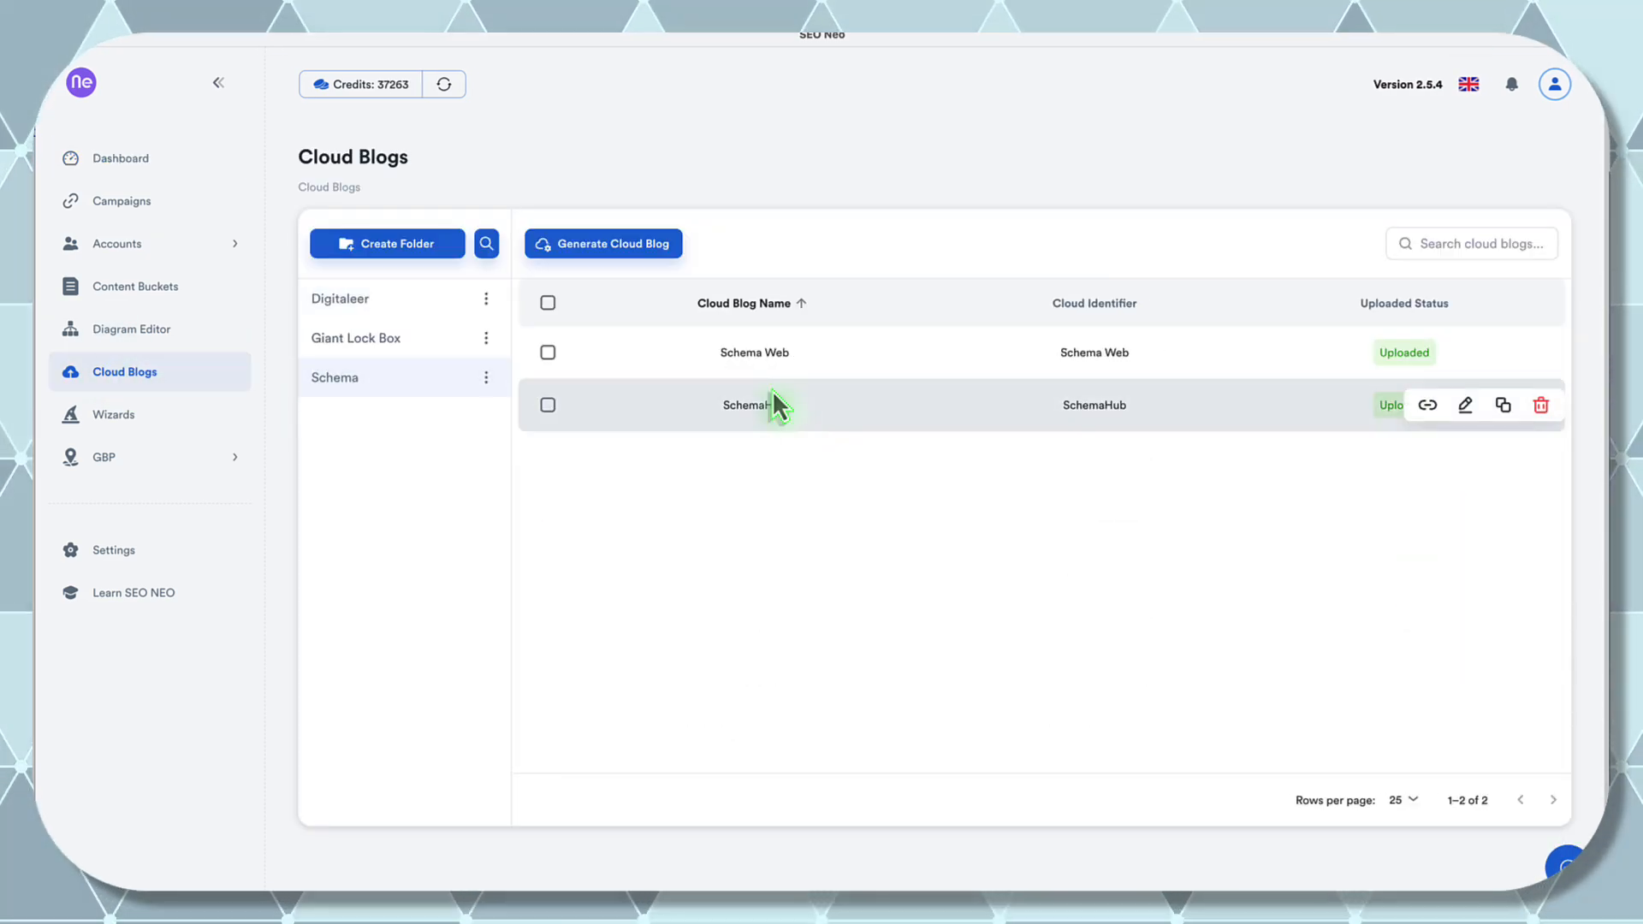
{"action": "left_click", "coordinate": [1465, 406]}
{"action": "scroll", "coordinate": [1130, 613], "scroll_direction": "down", "scroll_amount": 15}
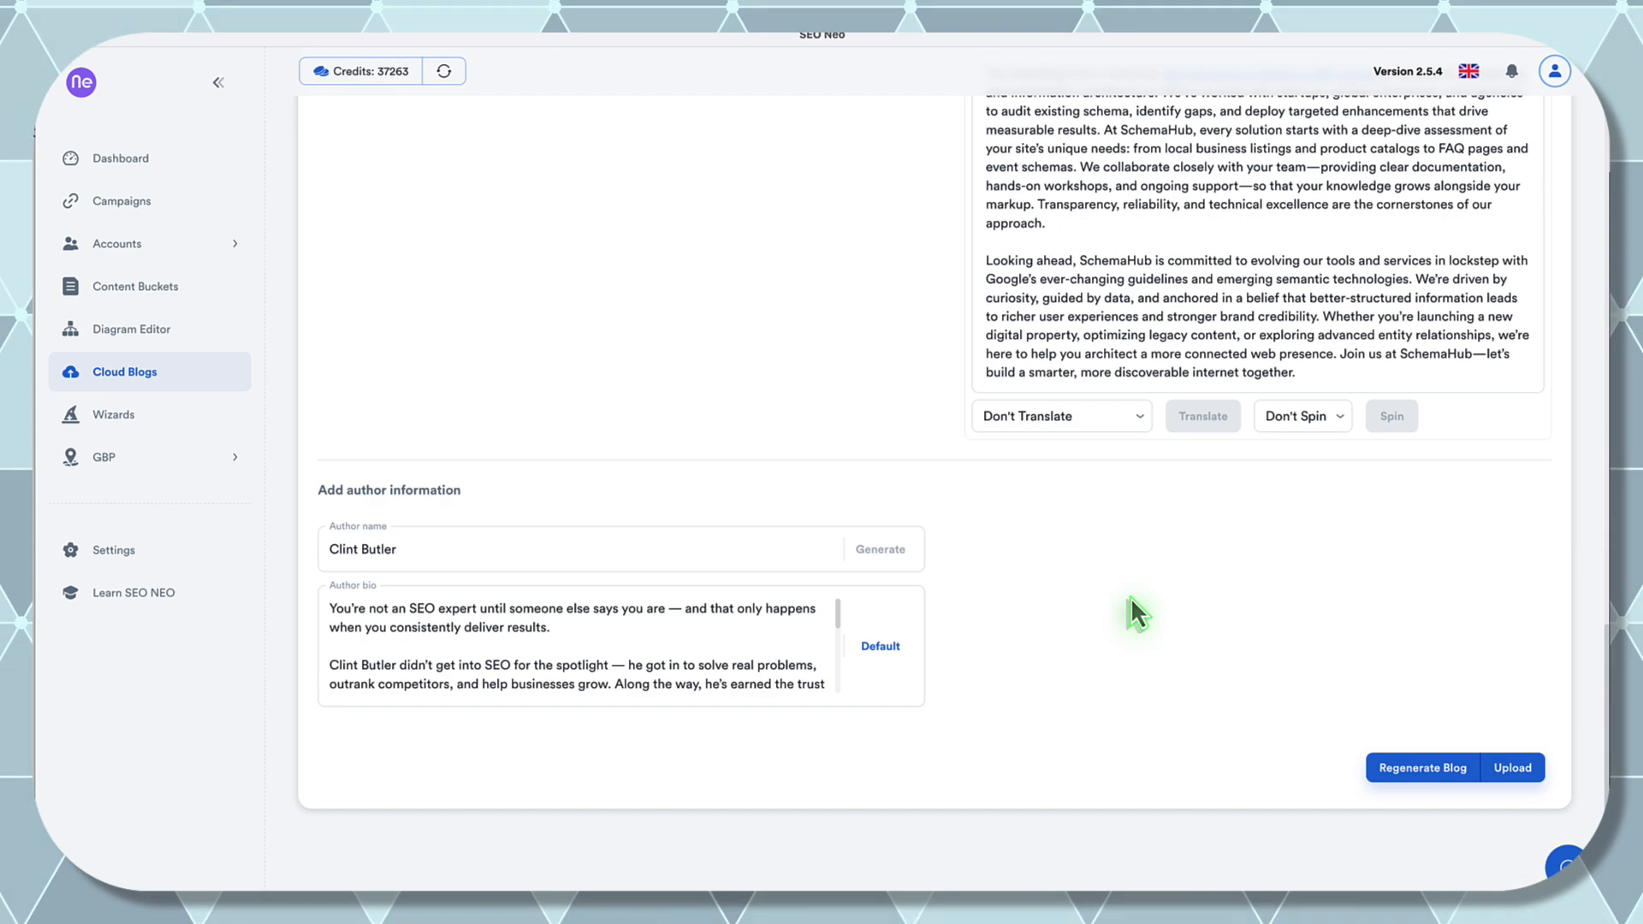
{"action": "left_click", "coordinate": [1508, 768]}
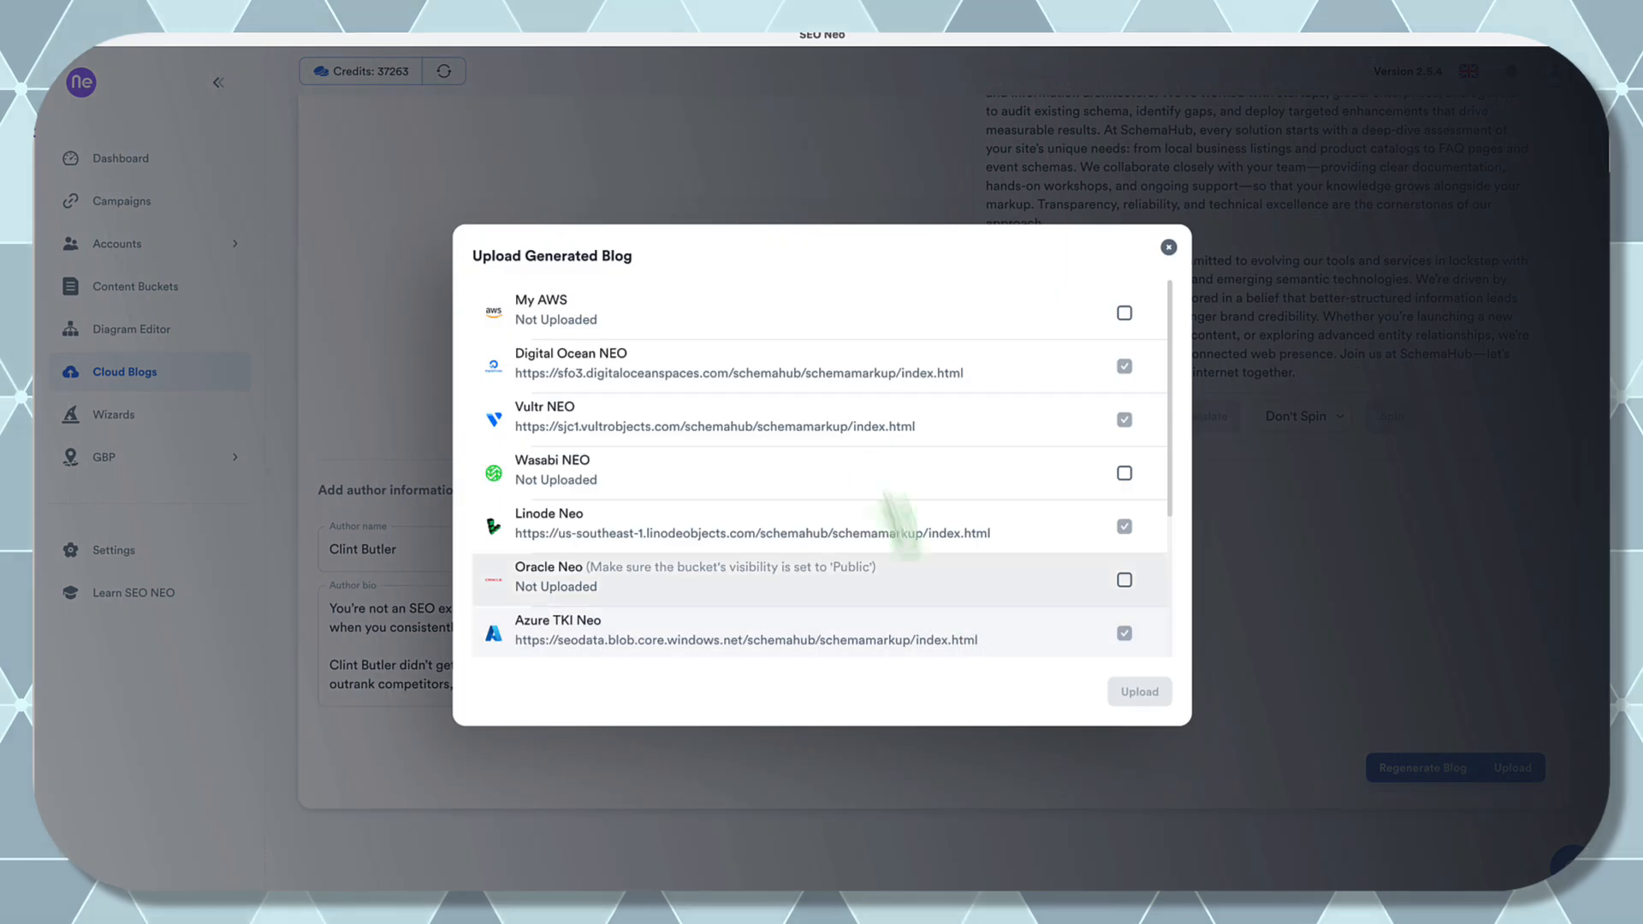
- Enable My AWS for the upload with the region US East (Ohio) and the existing bucket "schemahub"
{"action": "left_click", "coordinate": [1125, 313]}
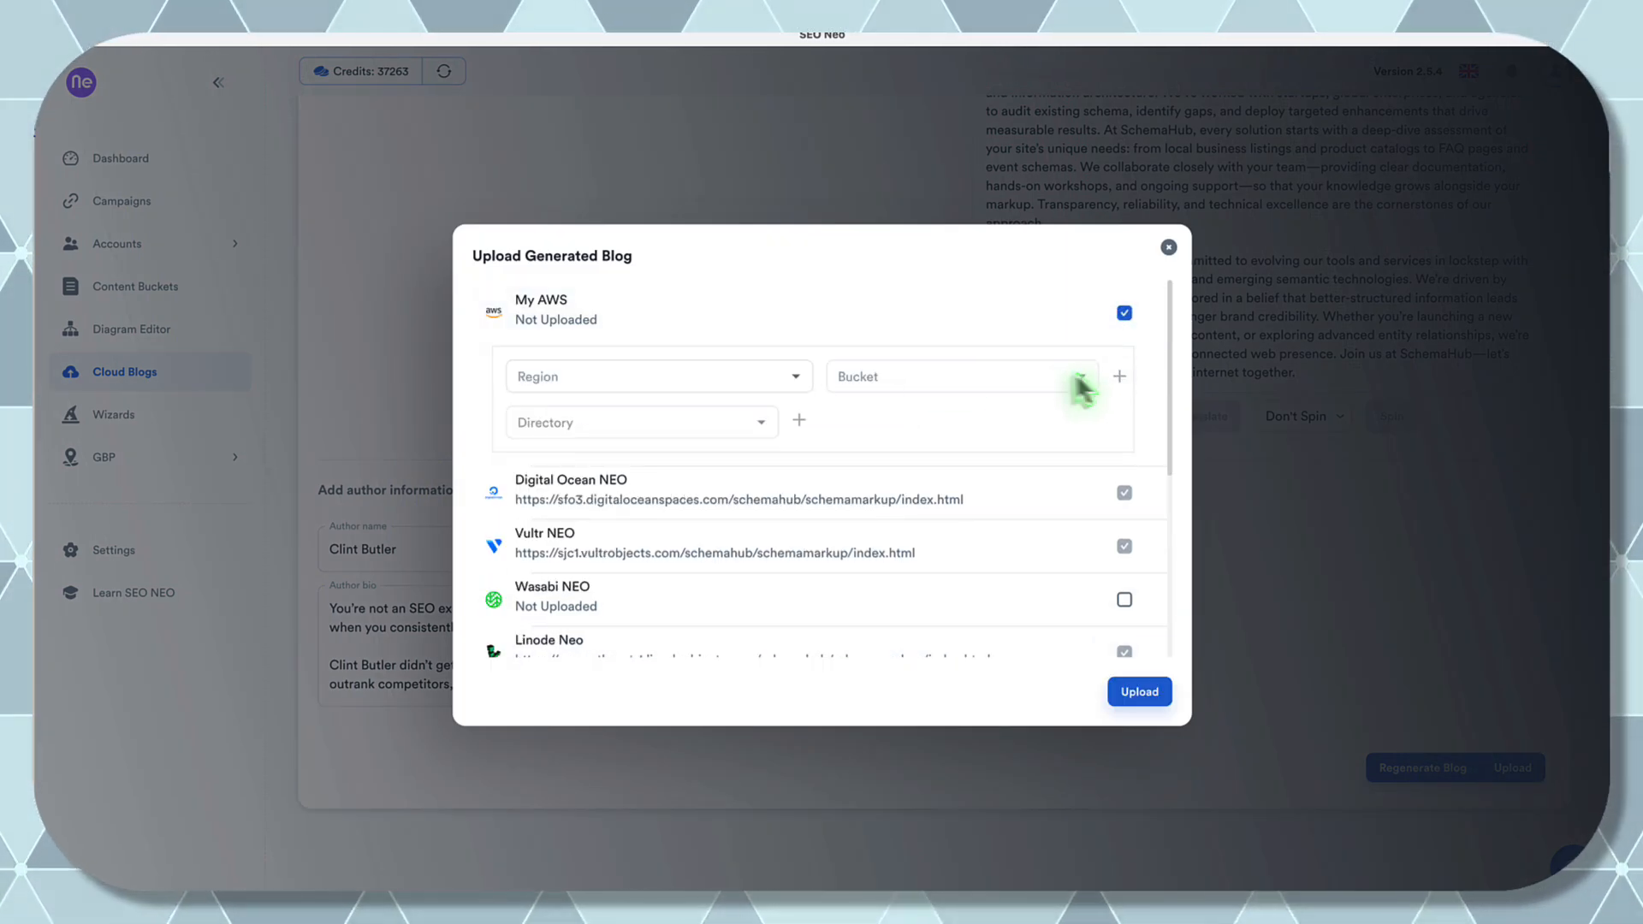
{"action": "left_click", "coordinate": [800, 378]}
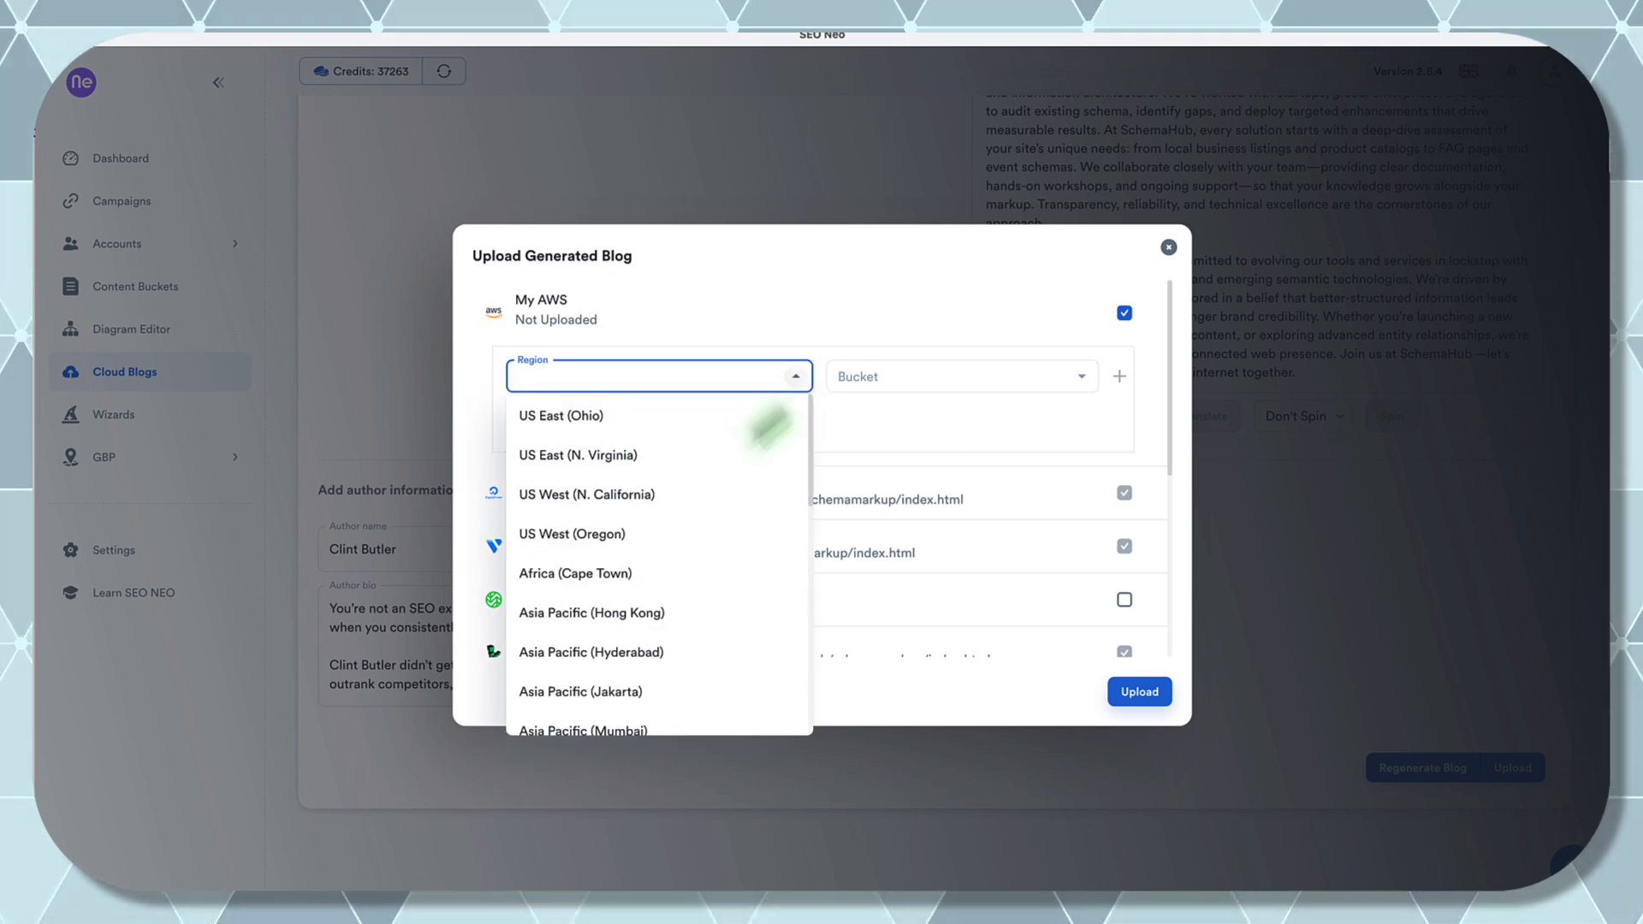
{"action": "left_click", "coordinate": [745, 421]}
{"action": "left_click", "coordinate": [1078, 382]}
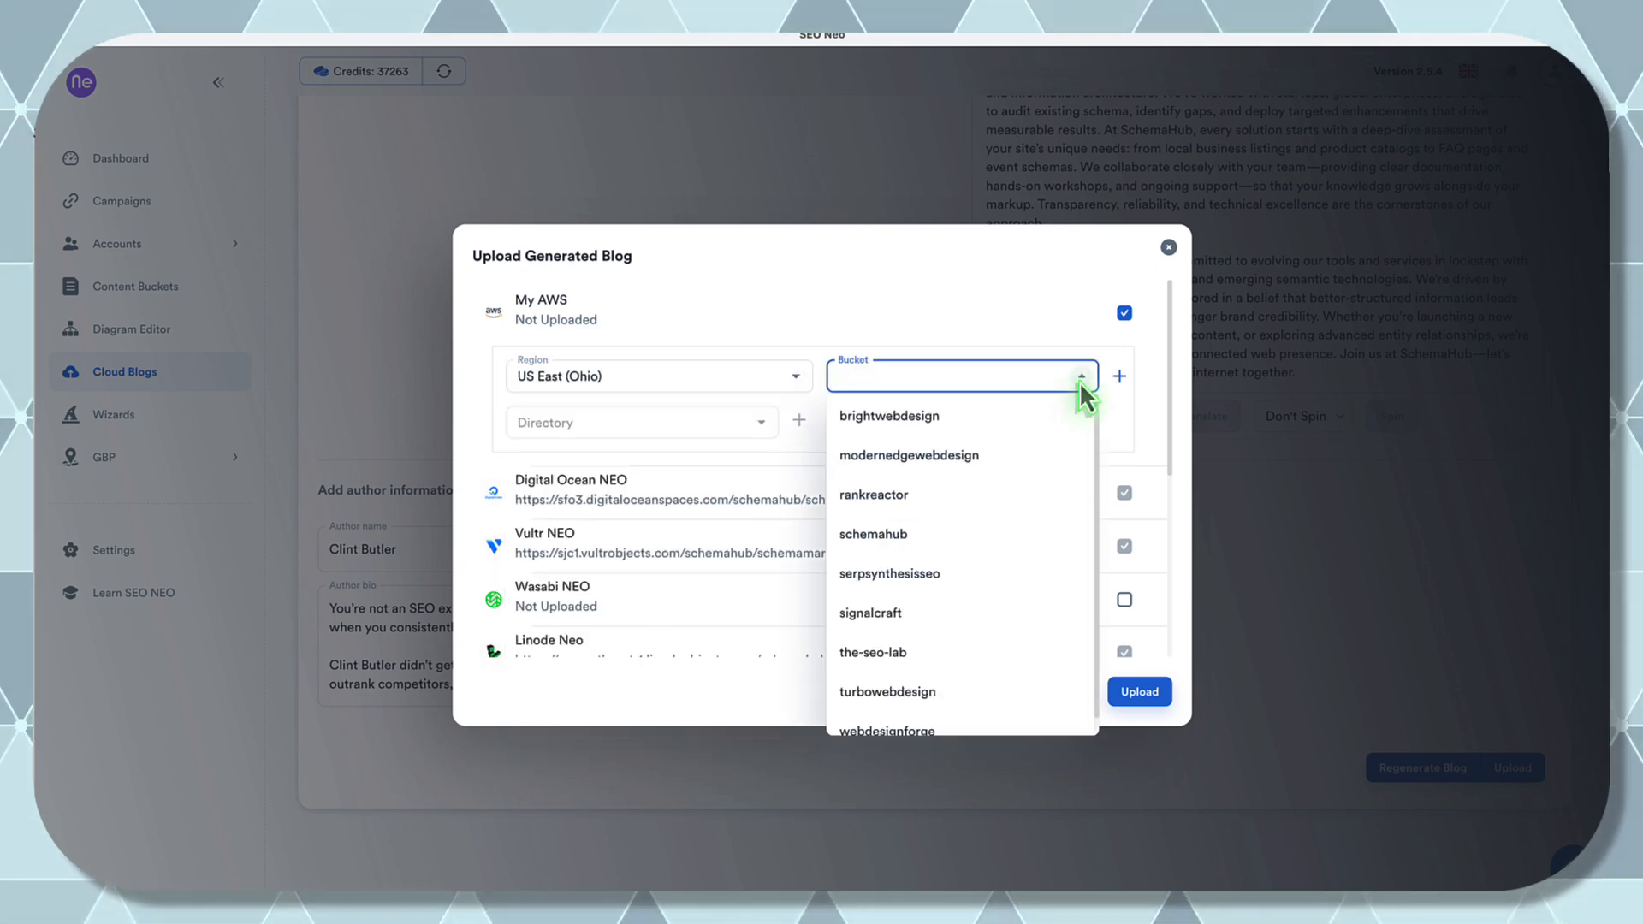
{"action": "left_click", "coordinate": [985, 533]}
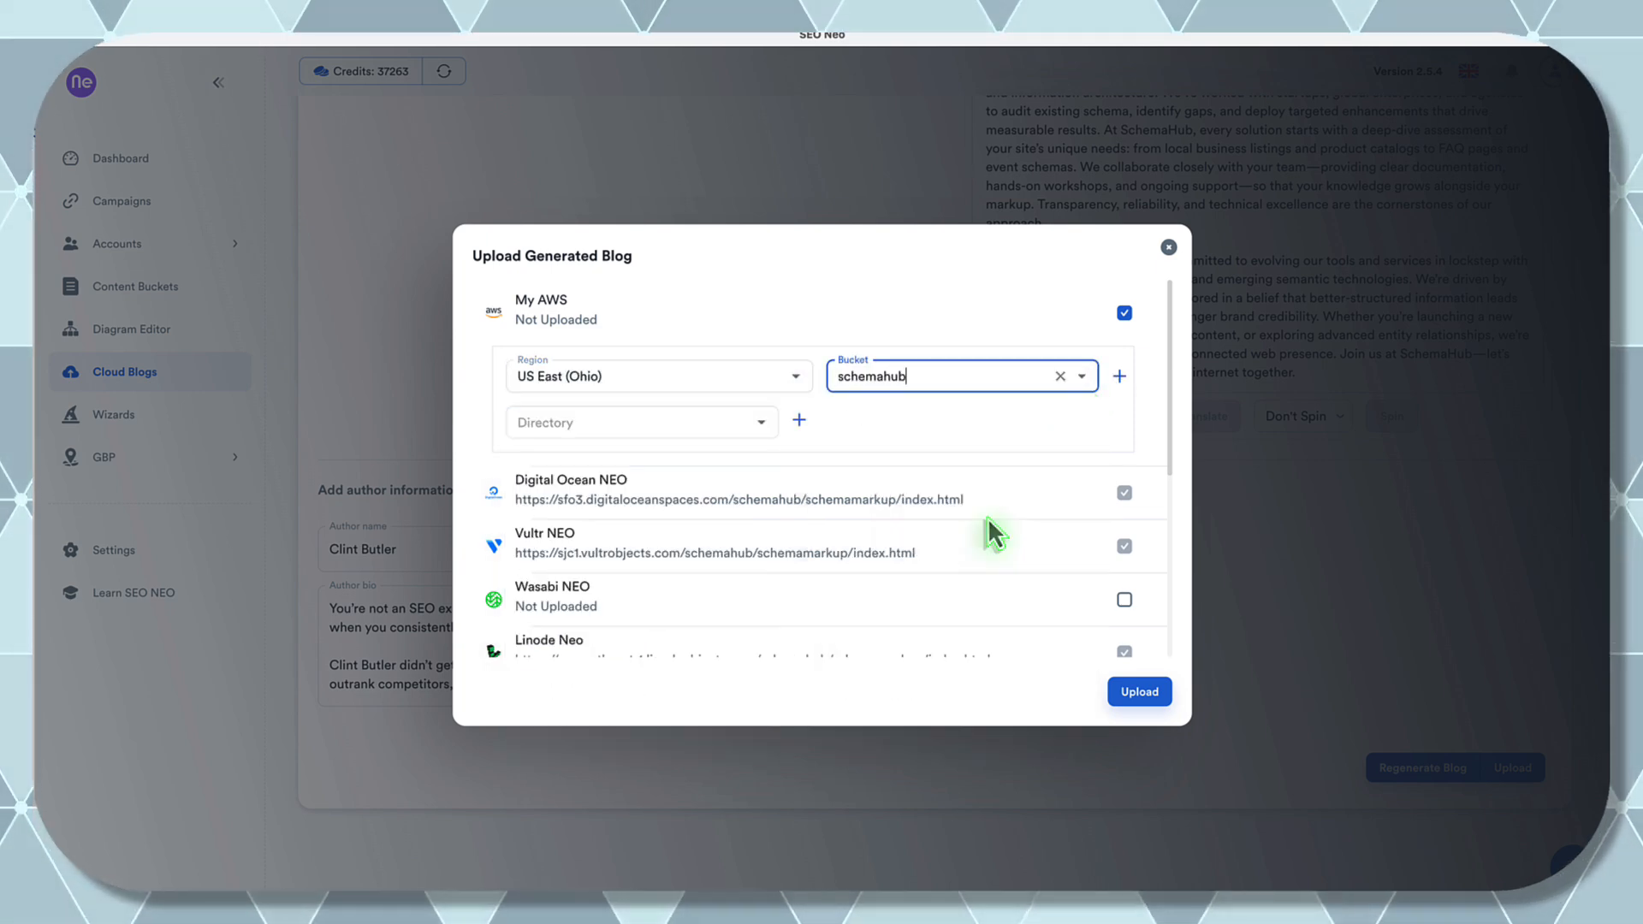
- Create a directory named "schemamarkup" in the AWS bucket and upload the blog to My AWS
{"action": "left_click", "coordinate": [801, 421]}
{"action": "left_click", "coordinate": [805, 471]}
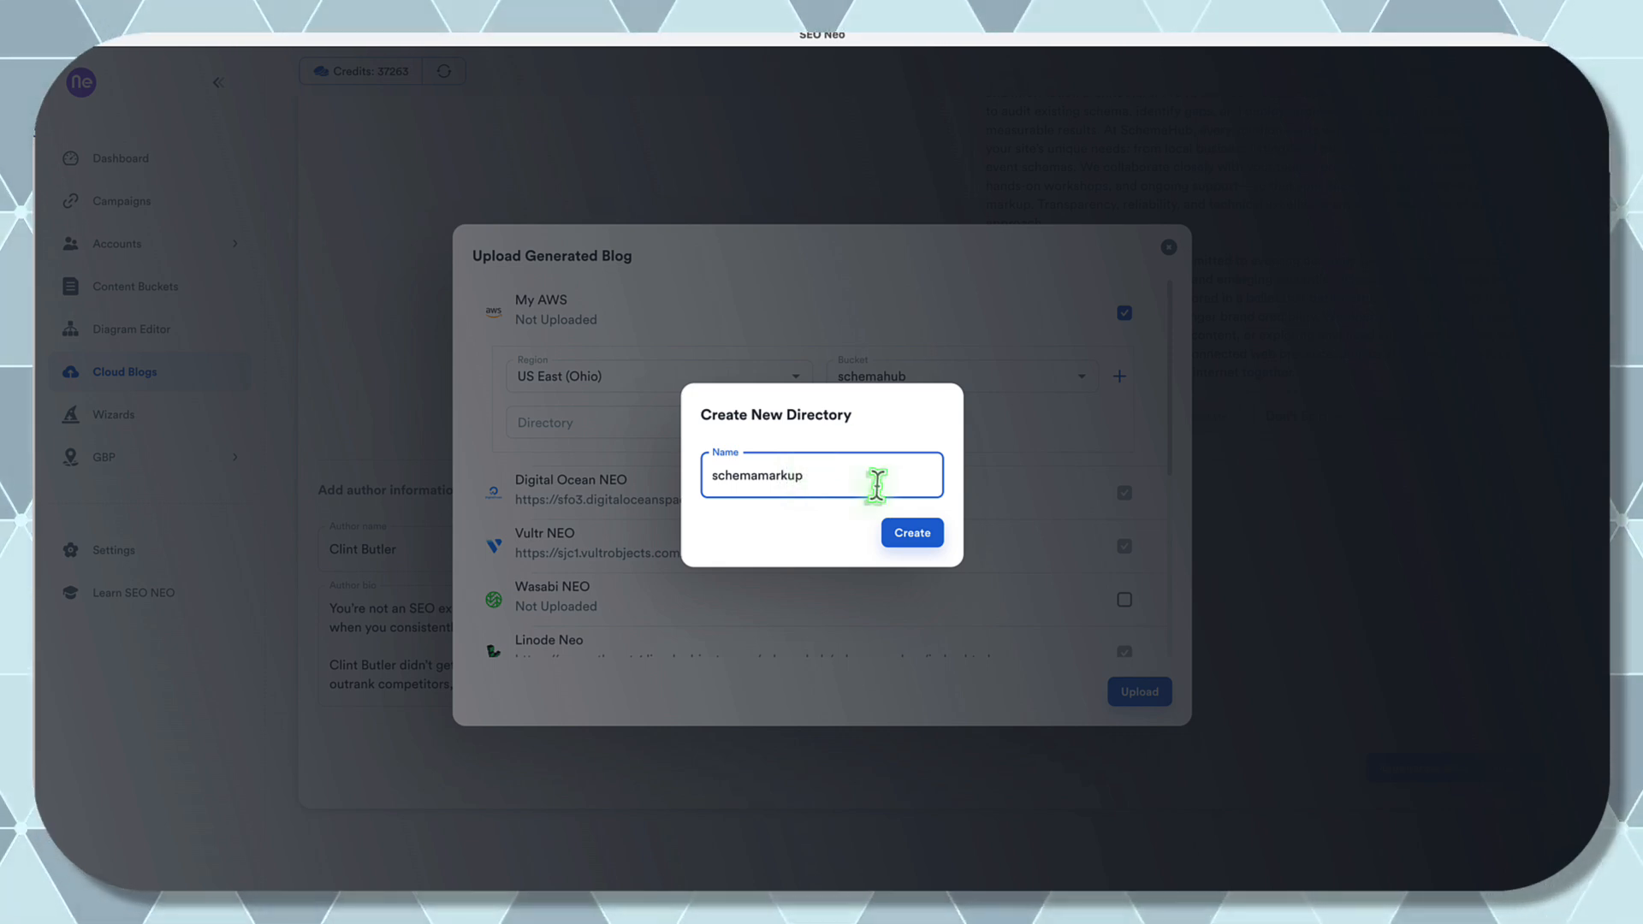
{"action": "left_click", "coordinate": [910, 533]}
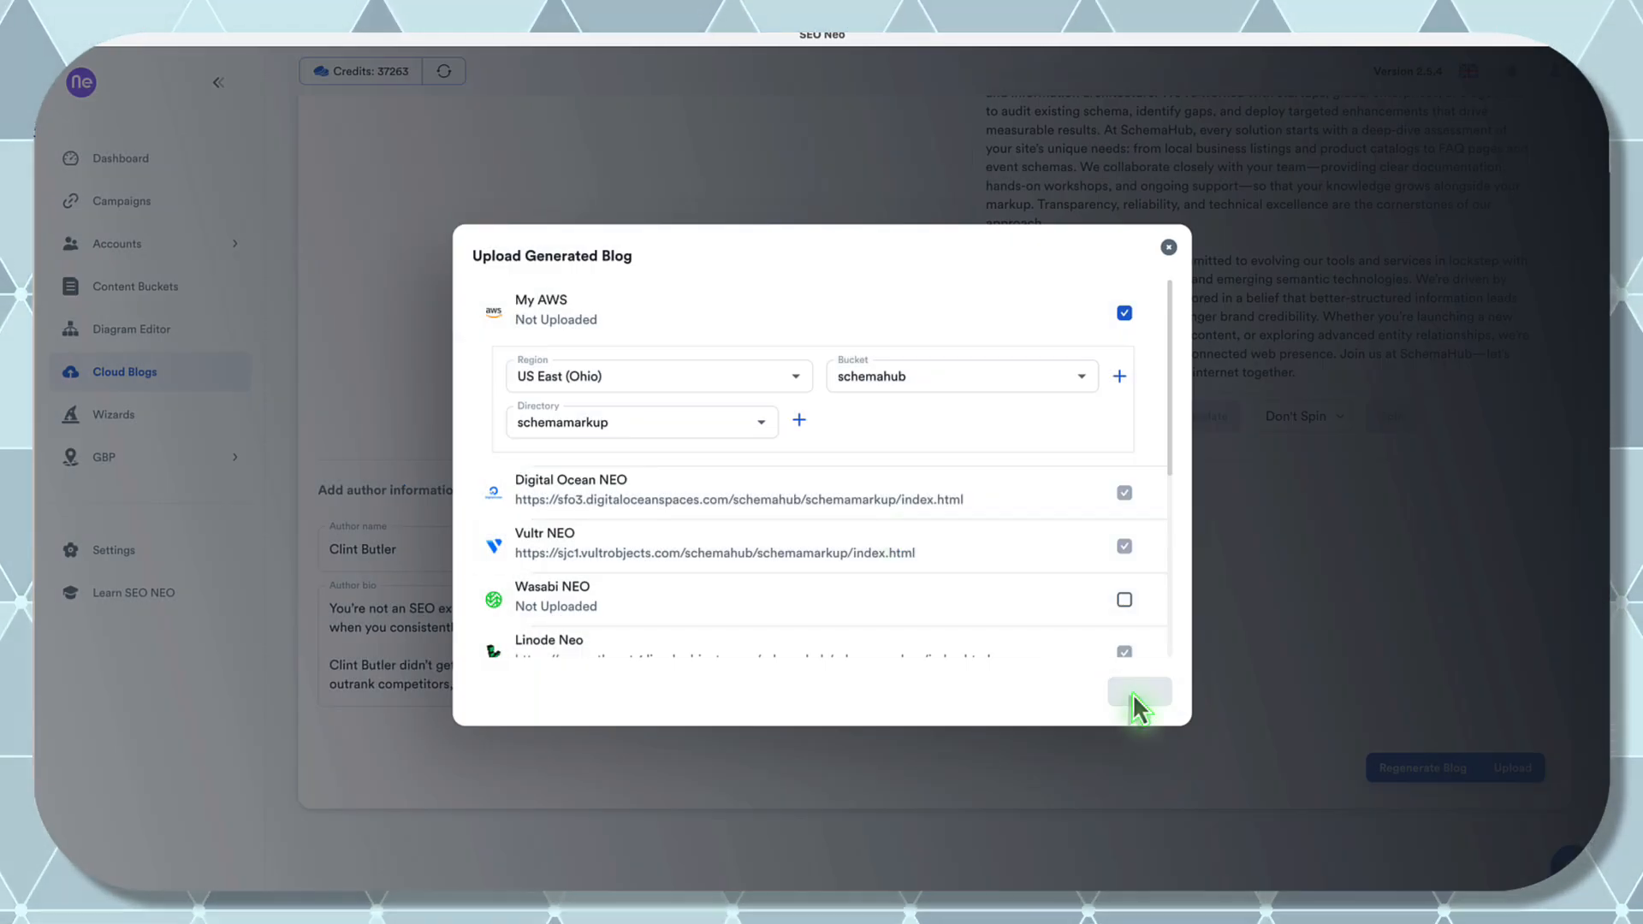
{"action": "left_click", "coordinate": [1134, 693]}
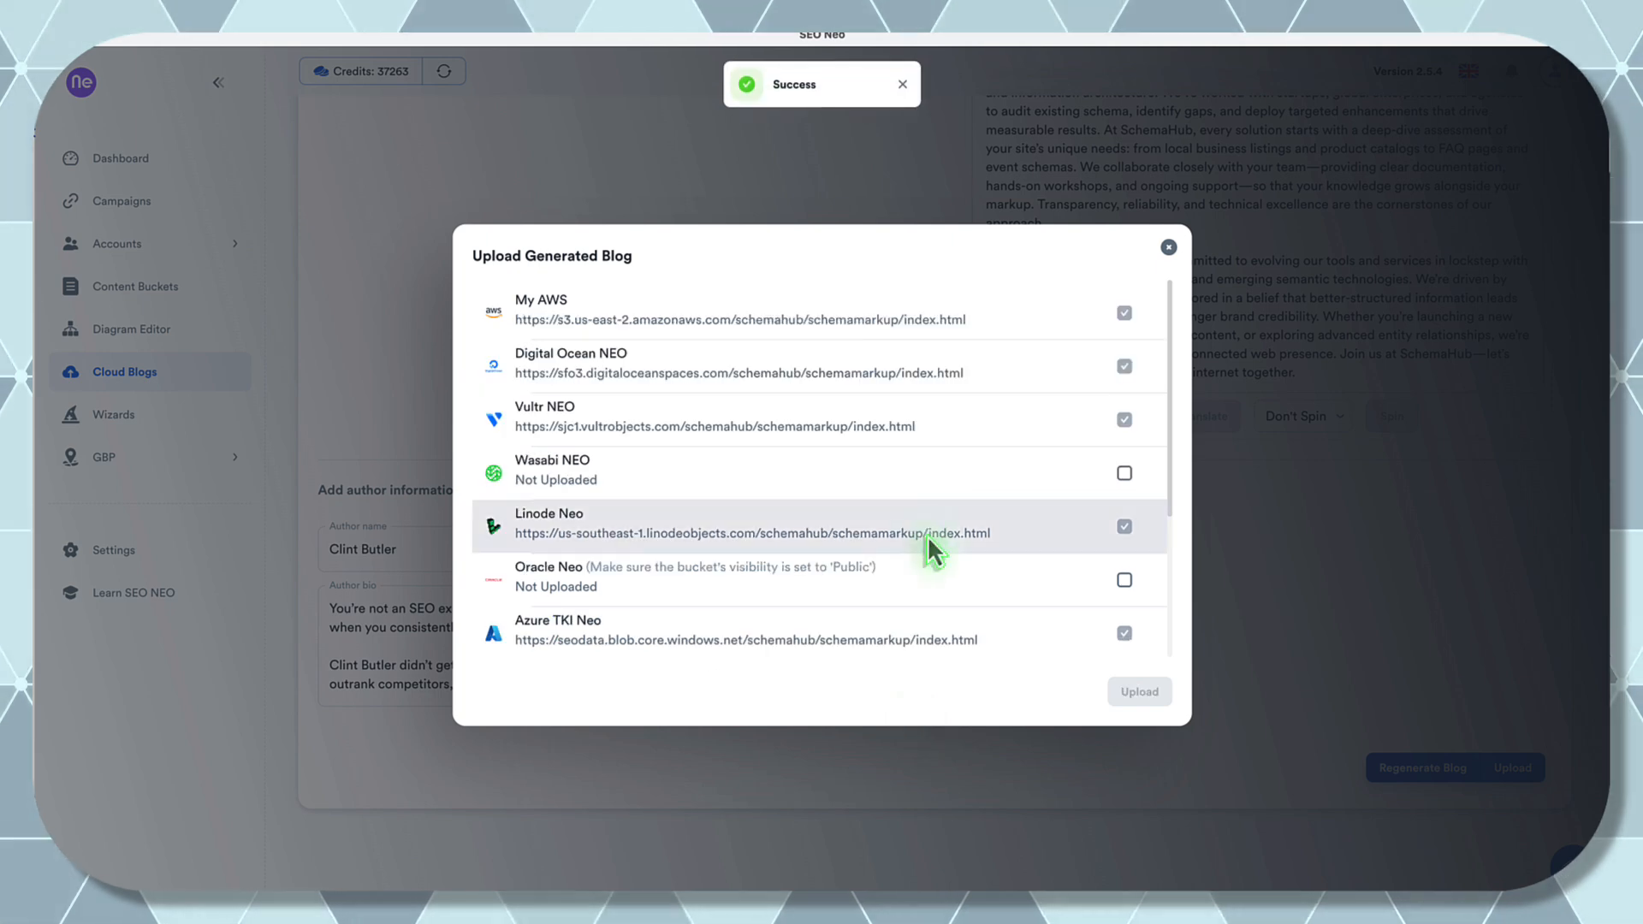
{"action": "left_click", "coordinate": [1165, 247]}
- Look over the SchemaHub blog's settings, from the identifier and template down to the About us text
{"action": "scroll", "coordinate": [1148, 609], "scroll_direction": "up", "scroll_amount": 20}
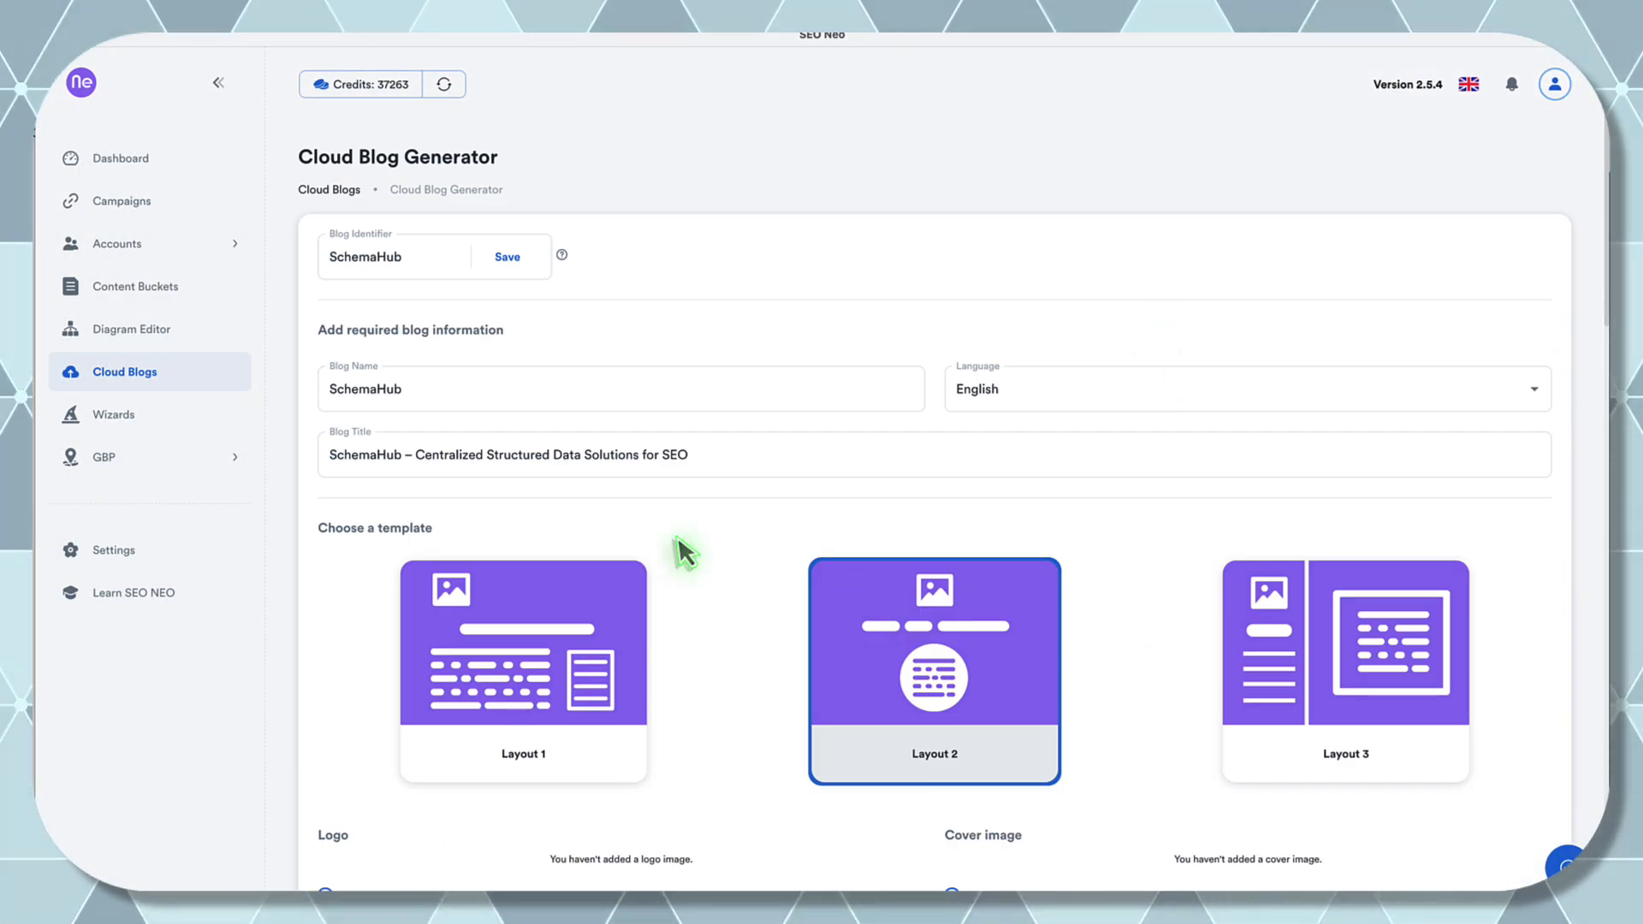
{"action": "scroll", "coordinate": [676, 537], "scroll_direction": "down", "scroll_amount": 1}
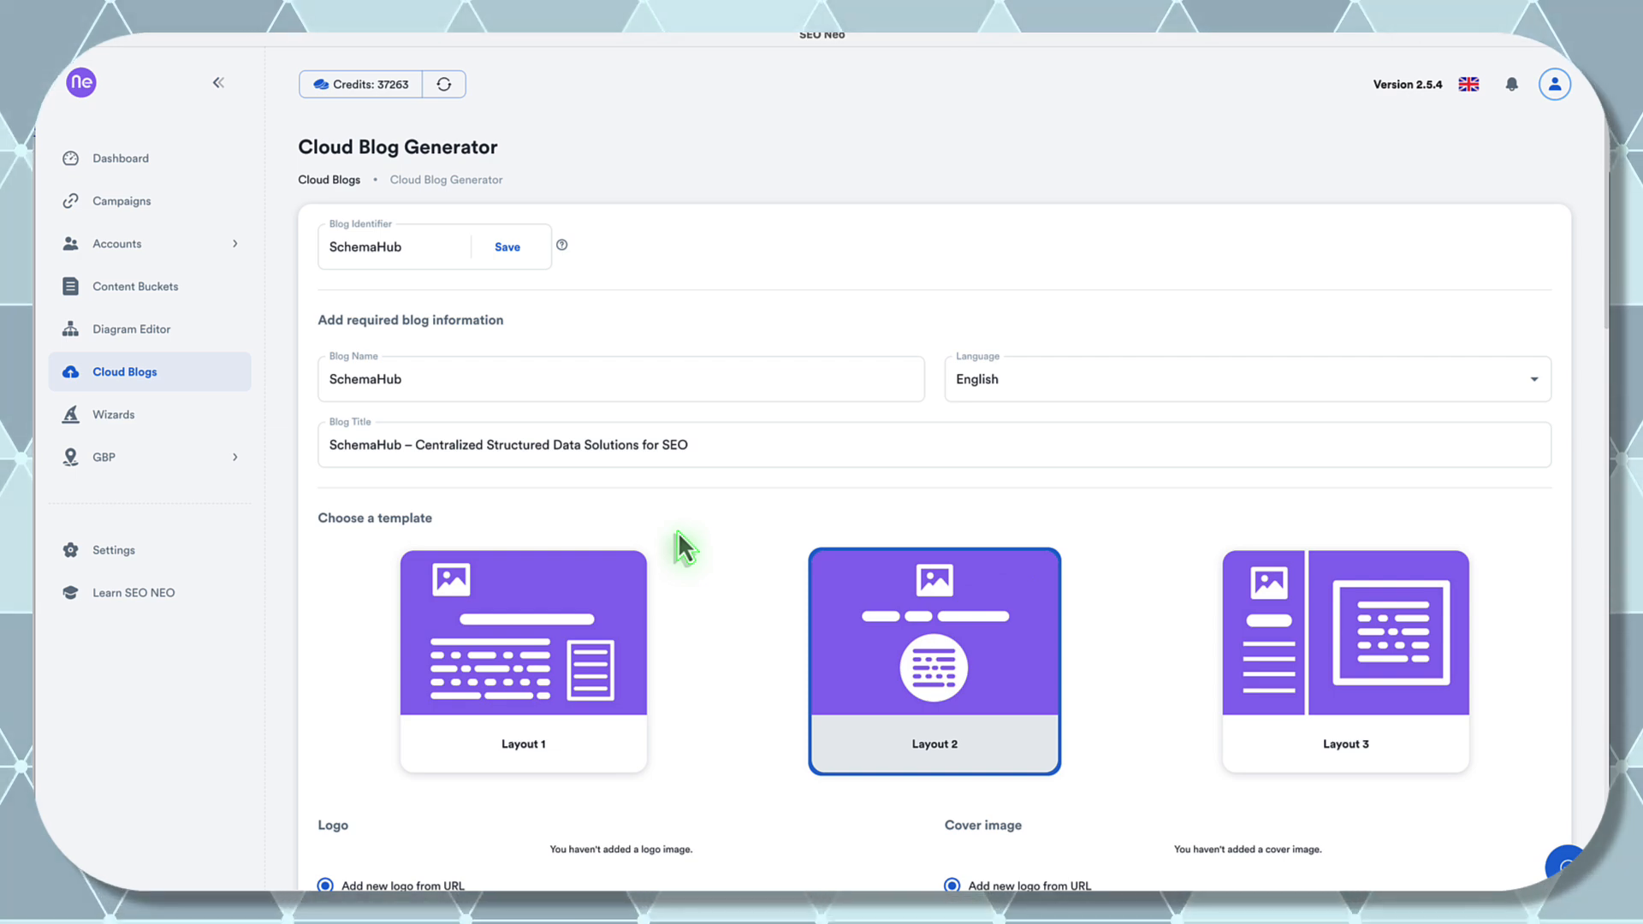
{"action": "scroll", "coordinate": [731, 650], "scroll_direction": "down", "scroll_amount": 1}
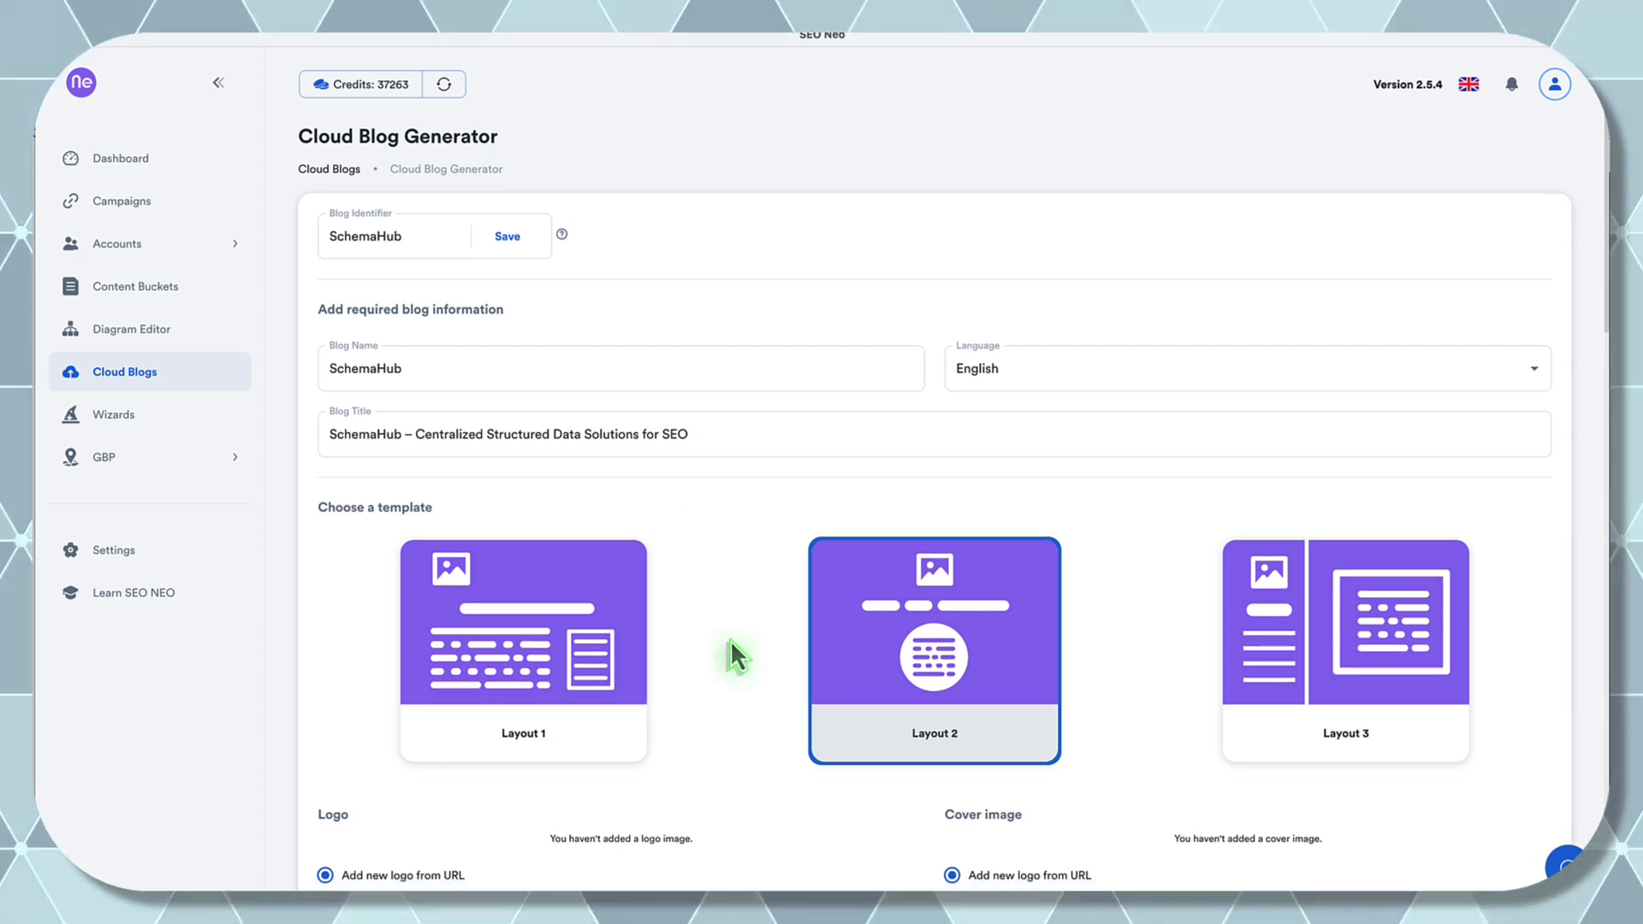
{"action": "scroll", "coordinate": [731, 639], "scroll_direction": "down", "scroll_amount": 3}
{"action": "scroll", "coordinate": [731, 639], "scroll_direction": "up", "scroll_amount": 3}
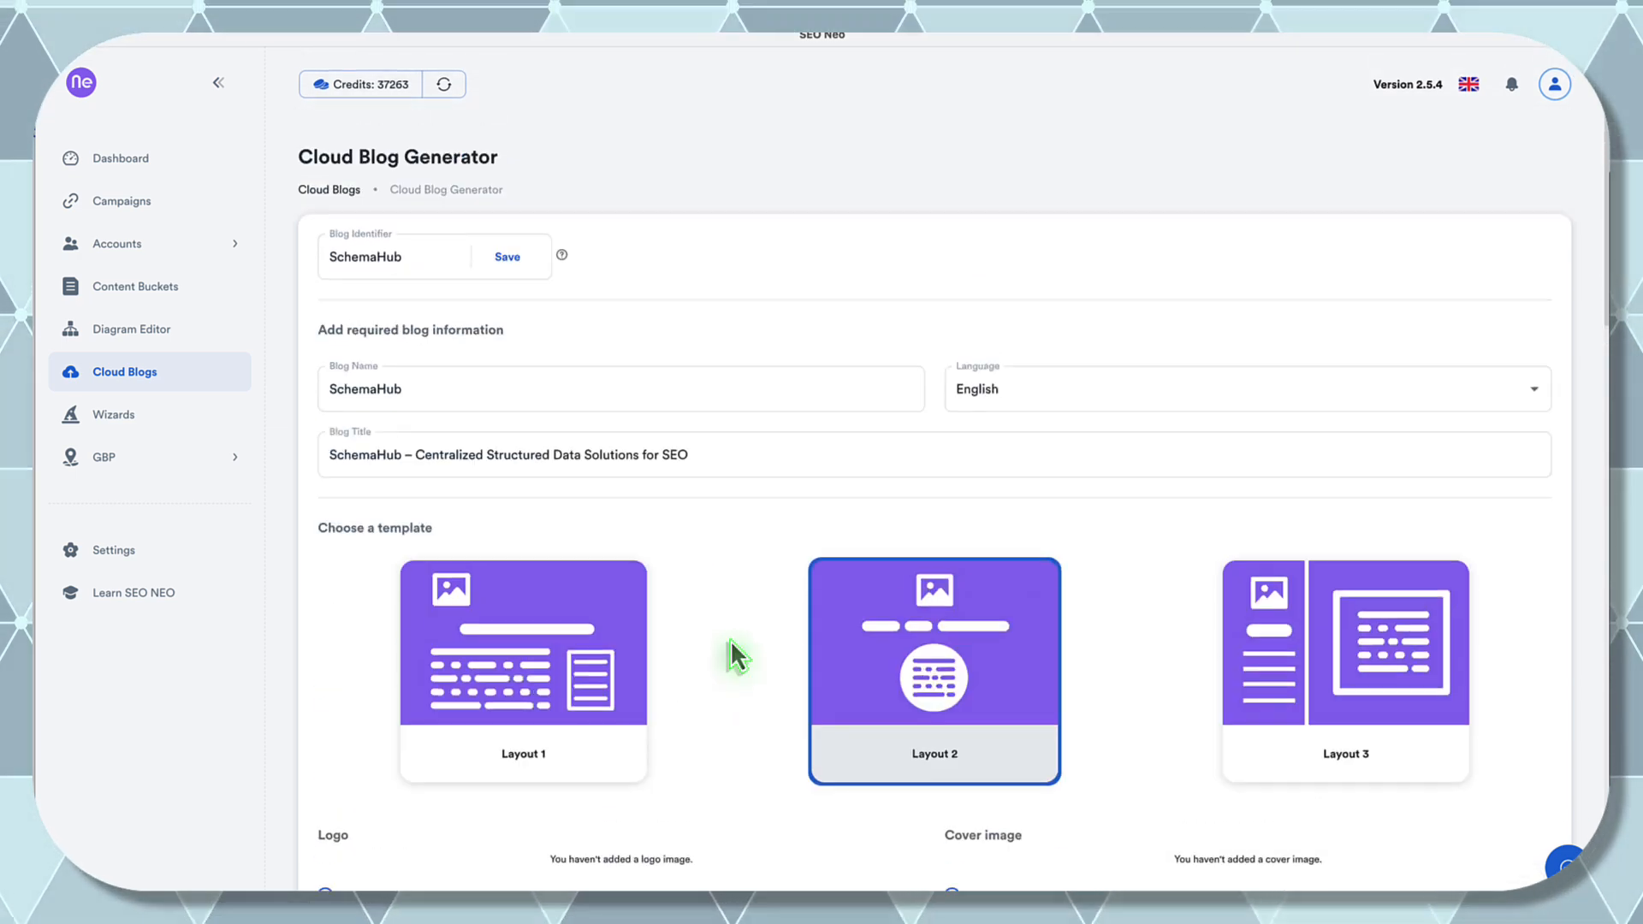
{"action": "scroll", "coordinate": [731, 640], "scroll_direction": "down", "scroll_amount": 1}
{"action": "scroll", "coordinate": [731, 639], "scroll_direction": "up", "scroll_amount": 1}
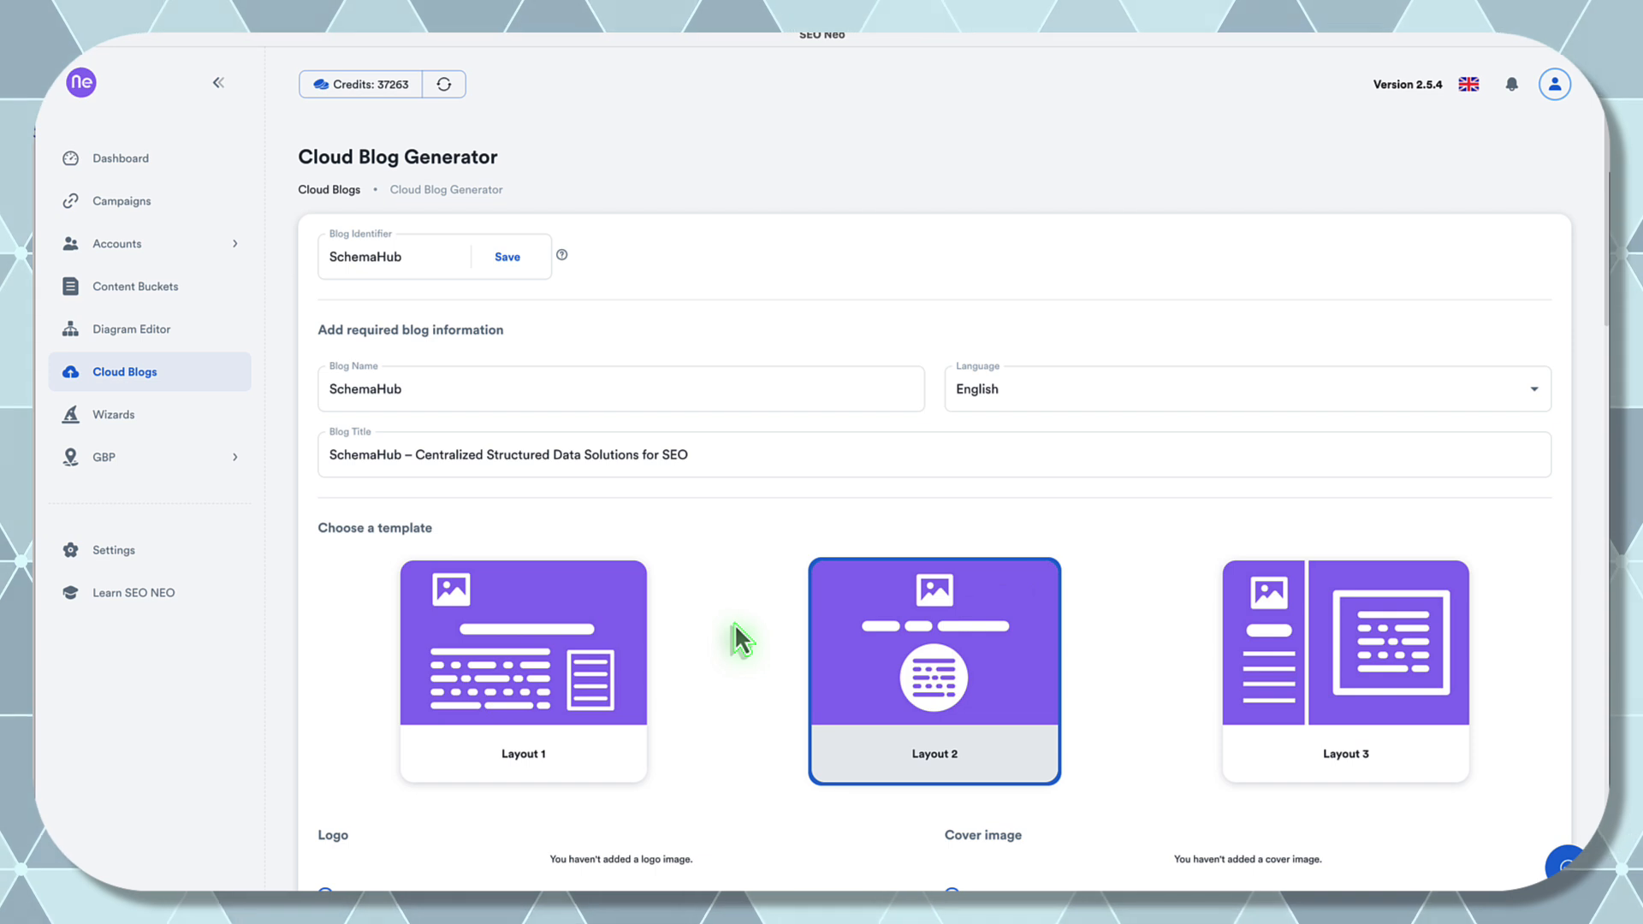
{"action": "scroll", "coordinate": [734, 623], "scroll_direction": "down", "scroll_amount": 15}
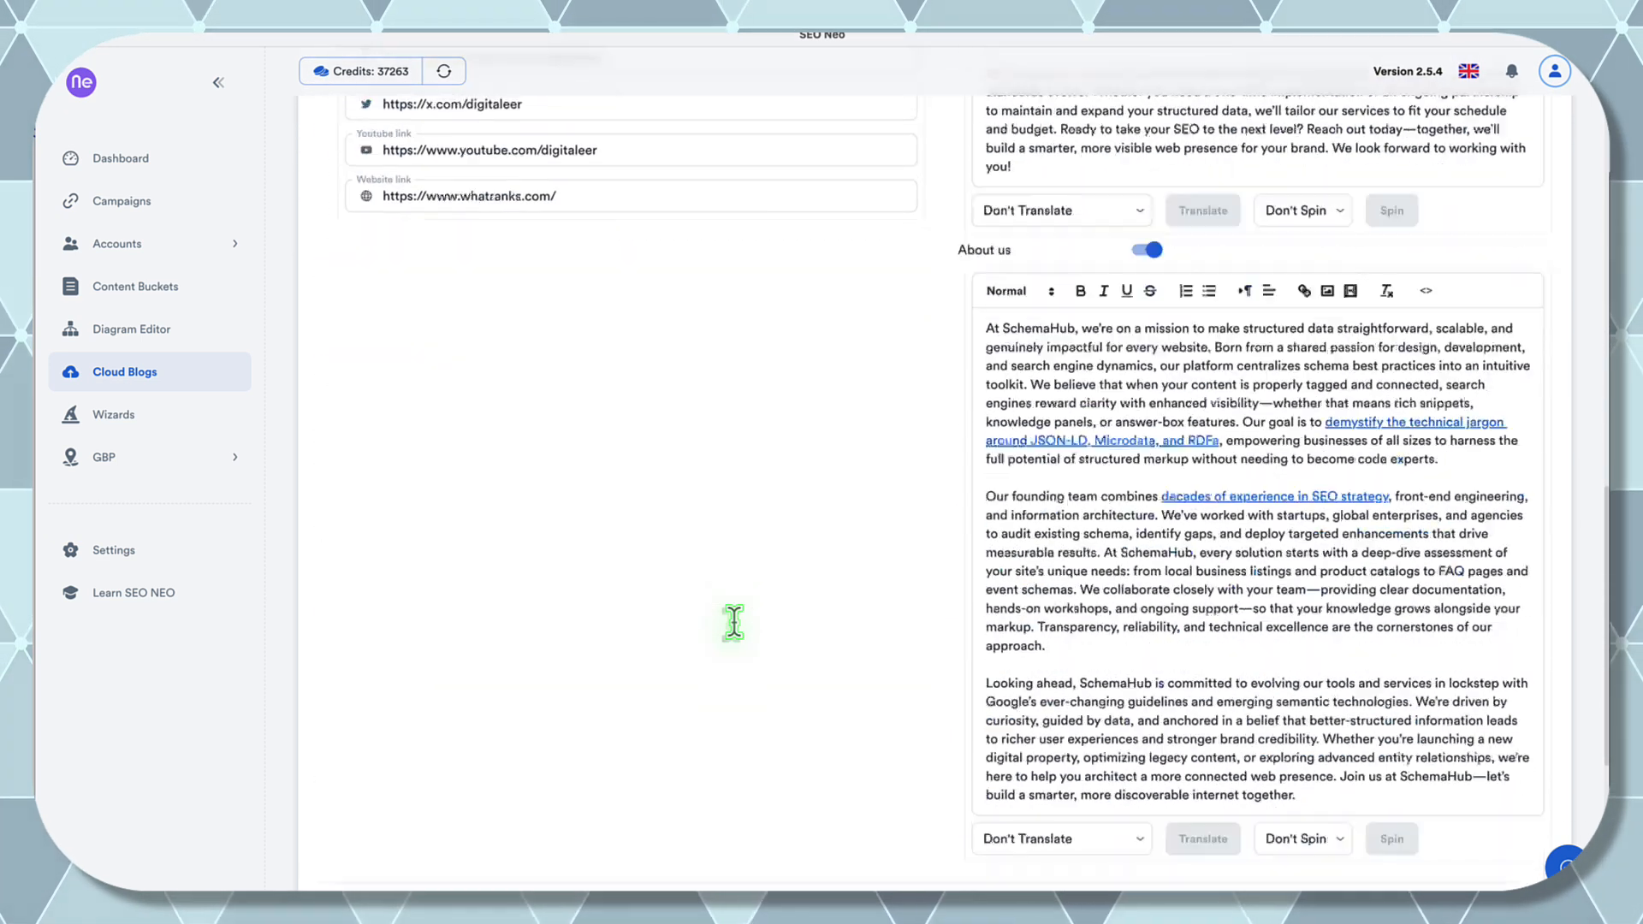
{"action": "scroll", "coordinate": [734, 624], "scroll_direction": "down", "scroll_amount": 5}
{"action": "scroll", "coordinate": [734, 623], "scroll_direction": "up", "scroll_amount": 20}
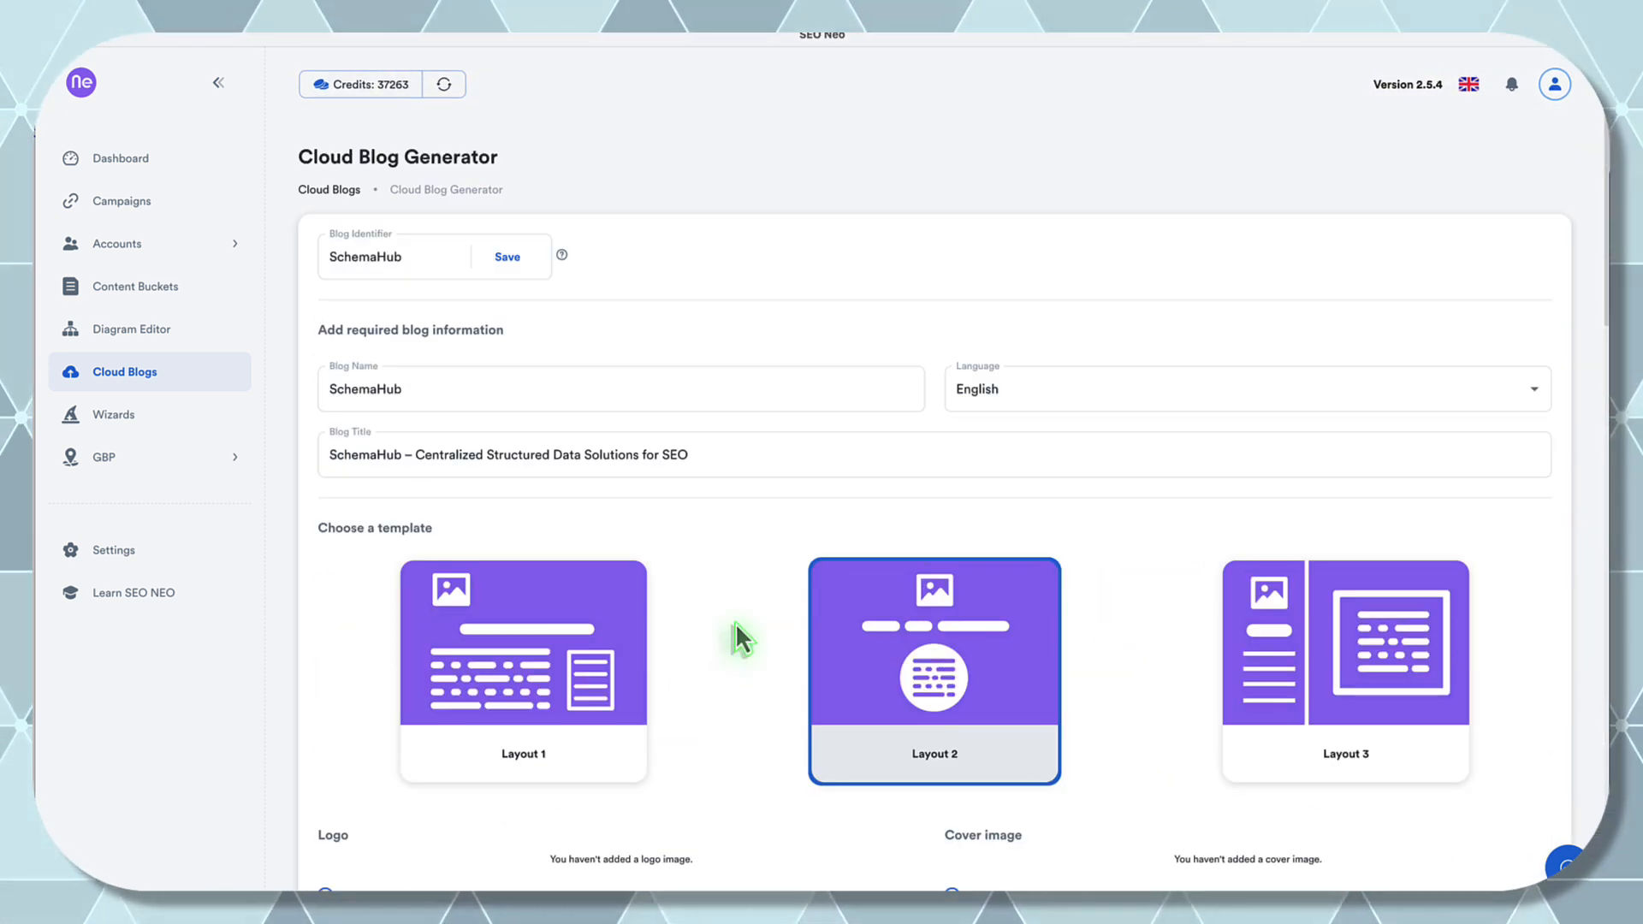